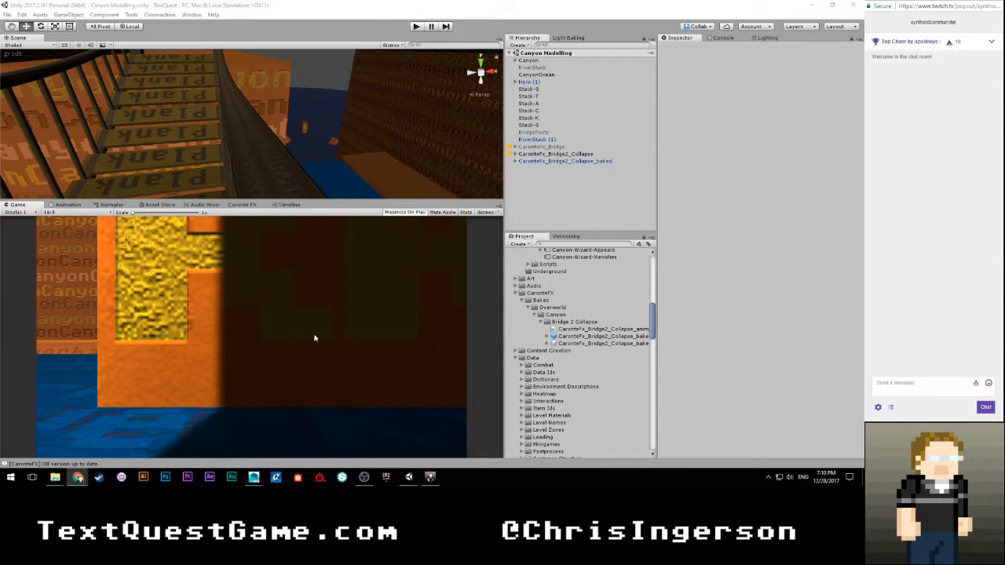
# Step: Examine the hanging rope bridges and their supporting stack in the canyon from several angles
pyautogui.scroll(-5, 240, 174)
pyautogui.scroll(-3, 270, 157)
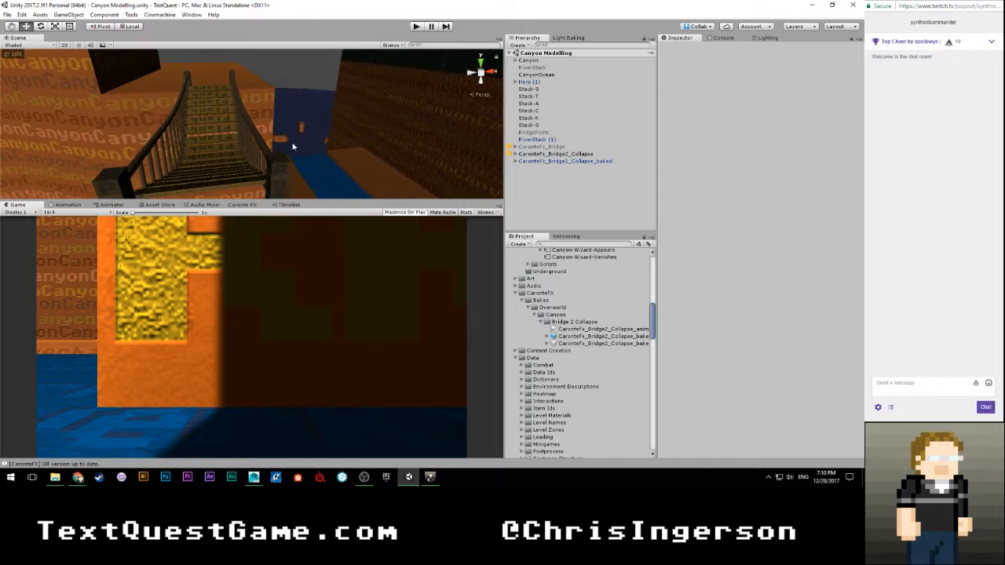
pyautogui.keyDown('alt'); pyautogui.moveTo(269, 157); pyautogui.dragTo(161, 186); pyautogui.keyUp('alt')
pyautogui.keyDown('alt'); pyautogui.moveTo(240, 145); pyautogui.dragTo(262, 141); pyautogui.keyUp('alt')
pyautogui.scroll(-2, 201, 138)
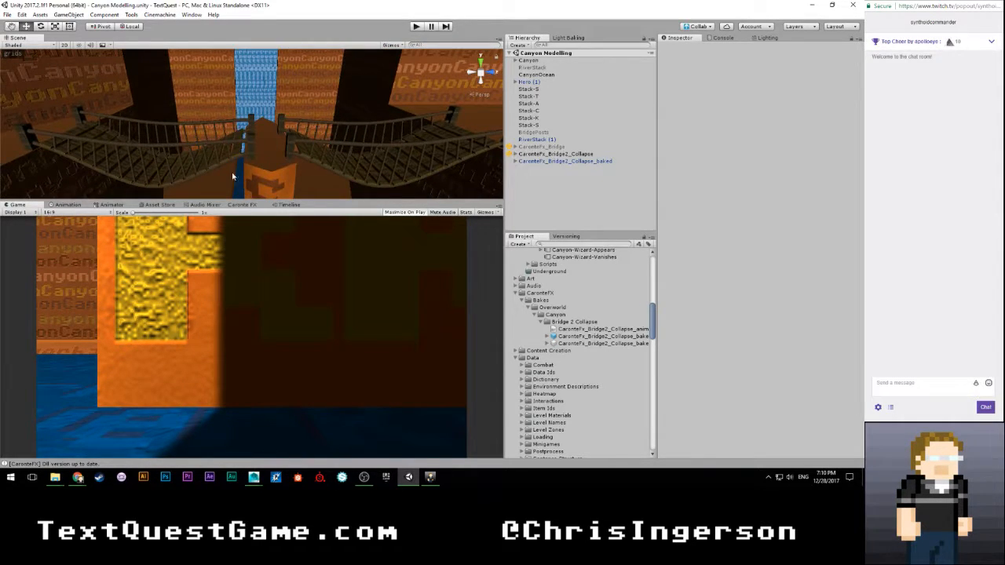
pyautogui.scroll(2, 308, 162)
pyautogui.moveTo(307, 162); pyautogui.dragTo(263, 142, button='right')
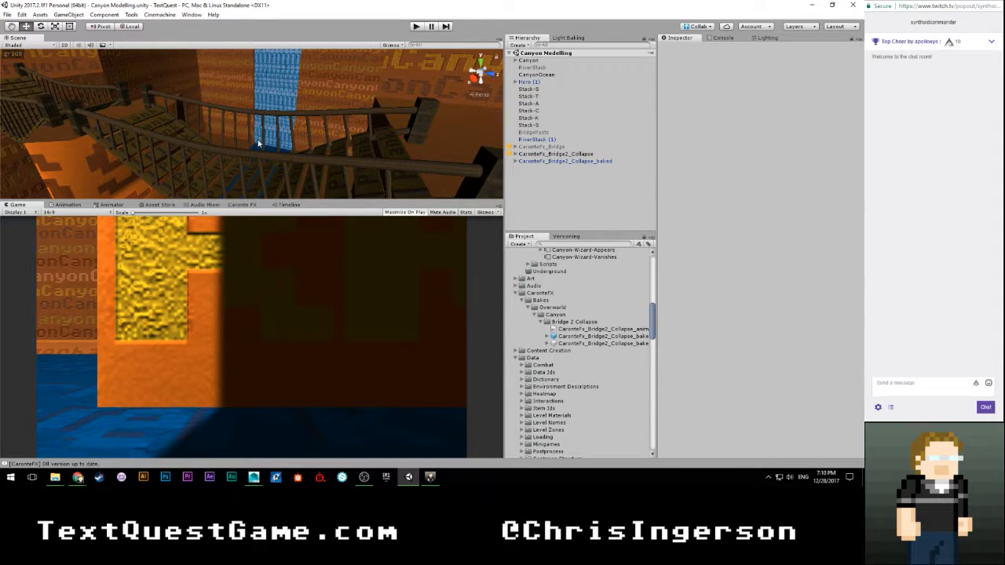
pyautogui.scroll(2, 241, 165)
pyautogui.moveTo(241, 166); pyautogui.dragTo(258, 149, button='right')
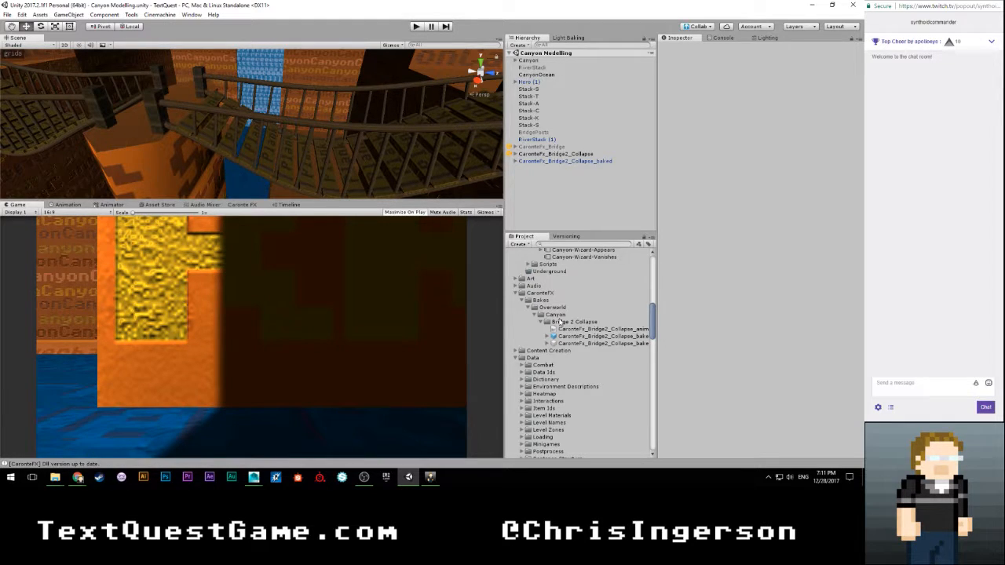
# Step: Play the Canyon Modelling scene to watch the bridge collapse, and stop playback
pyautogui.scroll(6, 551, 310)
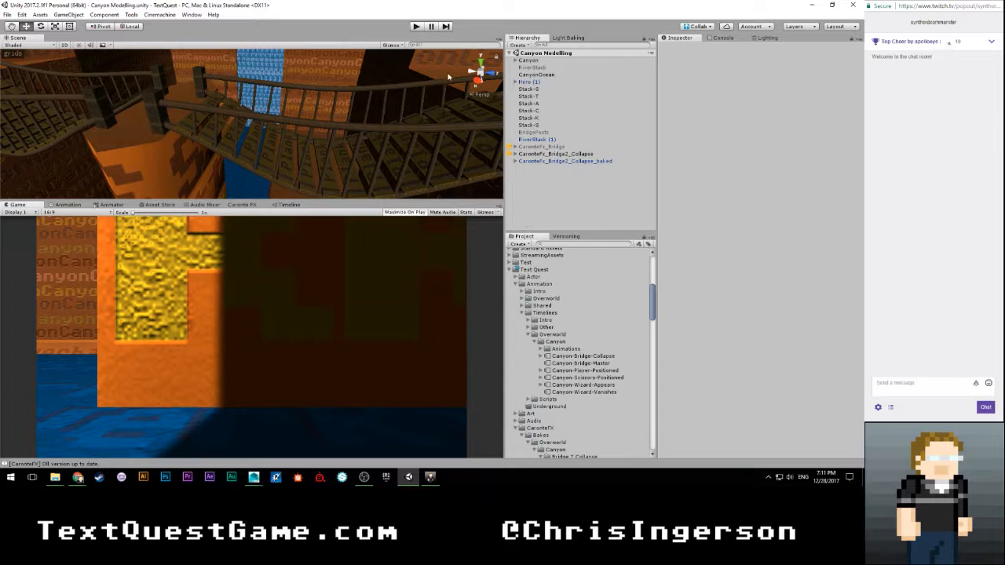
pyautogui.click(417, 27)
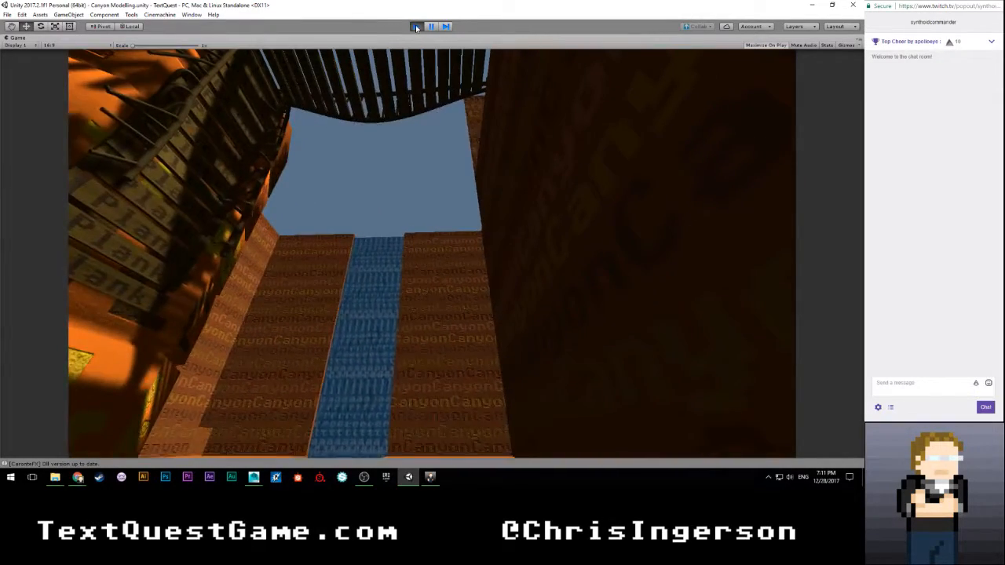
pyautogui.click(416, 26)
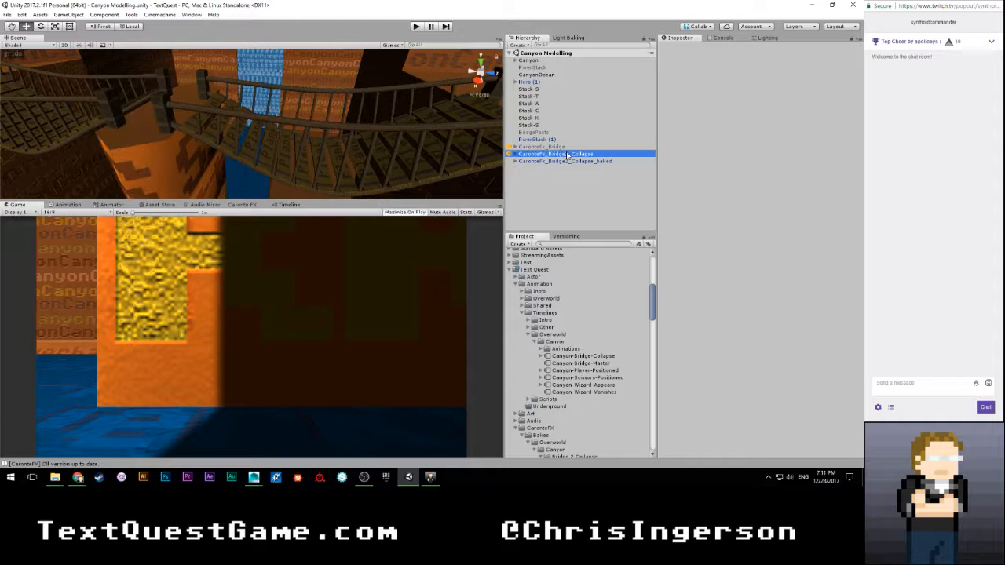
# Step: Open CaronteFx_Bridge2_Collapse in the CaronteFX editor and enlarge the editor area to see its joints, modifiers and explosions
pyautogui.click(235, 203)
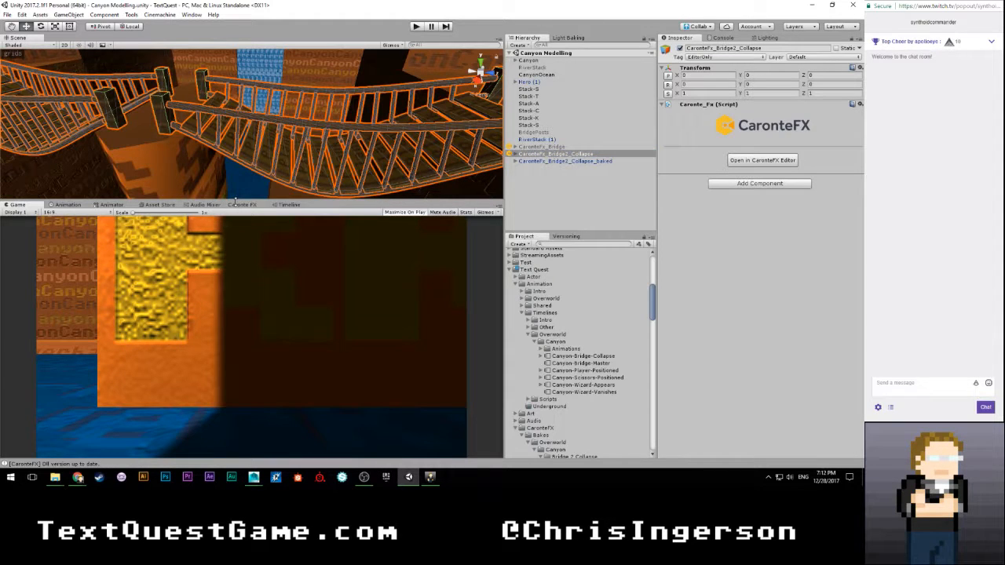
pyautogui.click(235, 205)
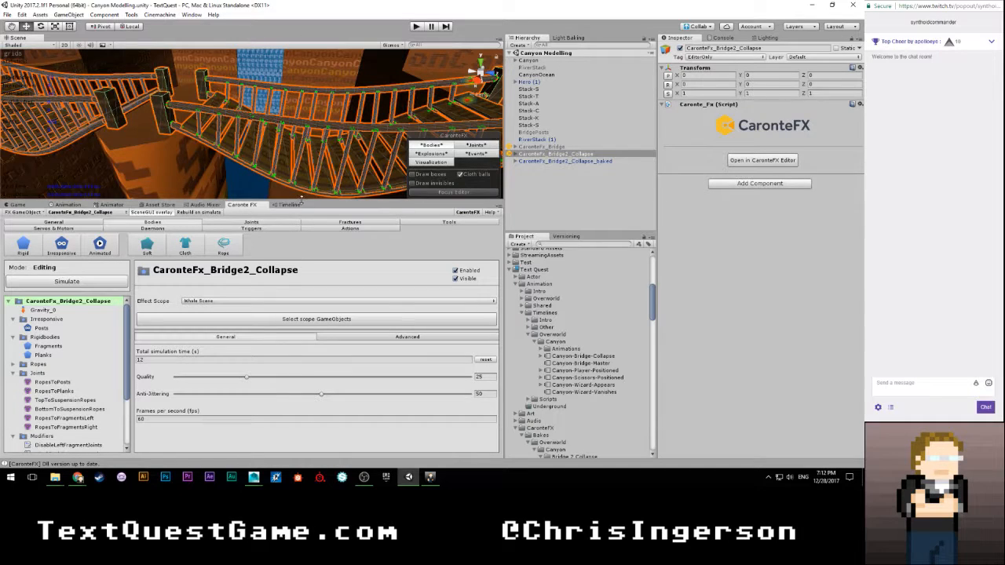
pyautogui.moveTo(302, 201); pyautogui.dragTo(299, 168)
pyautogui.scroll(-2, 73, 308)
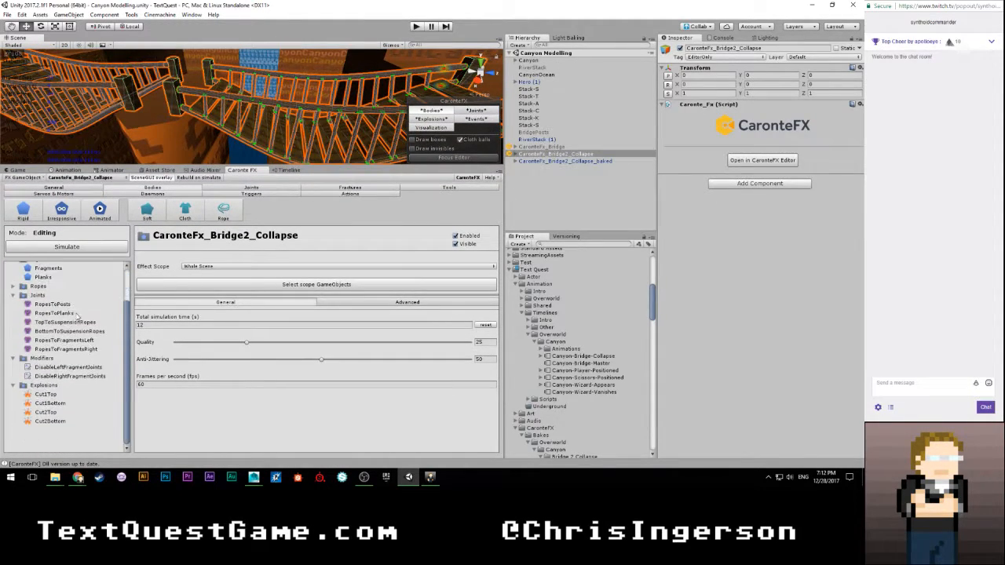
# Step: Review the settings of the DisableLeftFragmentJoints and DisableRightFragmentJoints modifiers and the RopesToFragmentsLeft and RopesToFragmentsRight joints
pyautogui.click(82, 367)
pyautogui.click(81, 376)
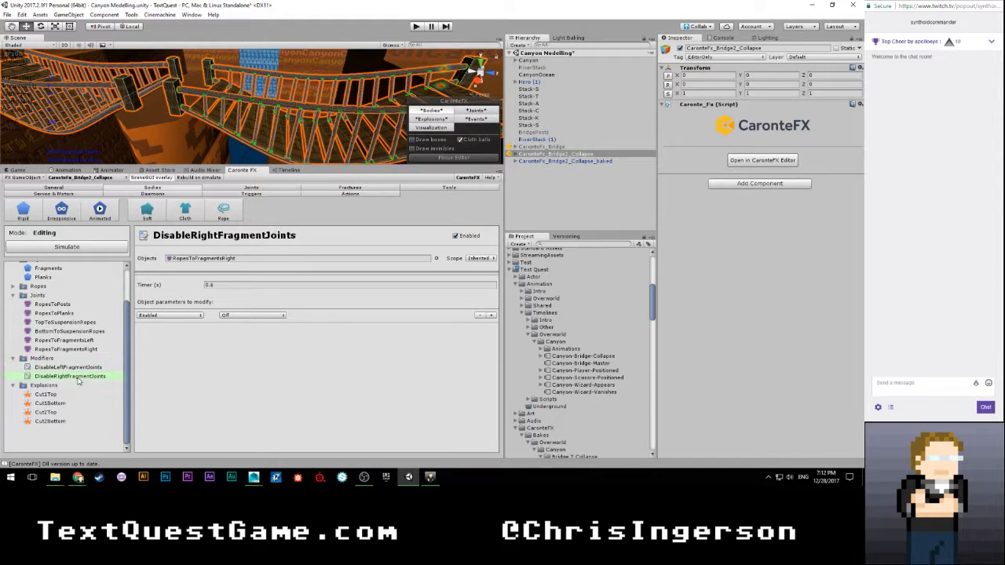
pyautogui.click(85, 367)
pyautogui.click(83, 378)
pyautogui.click(83, 342)
pyautogui.click(84, 349)
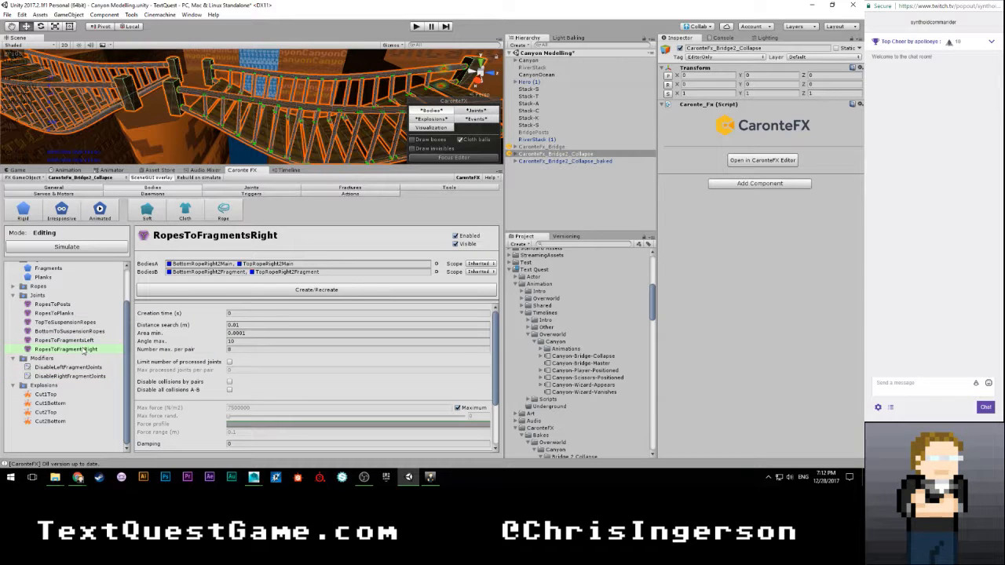
# Step: Inspect up close where the main ropes meet their fragments beside the bridge's end post
pyautogui.moveTo(267, 111); pyautogui.dragTo(110, 101, button='middle')
pyautogui.moveTo(242, 87); pyautogui.dragTo(222, 107, button='middle')
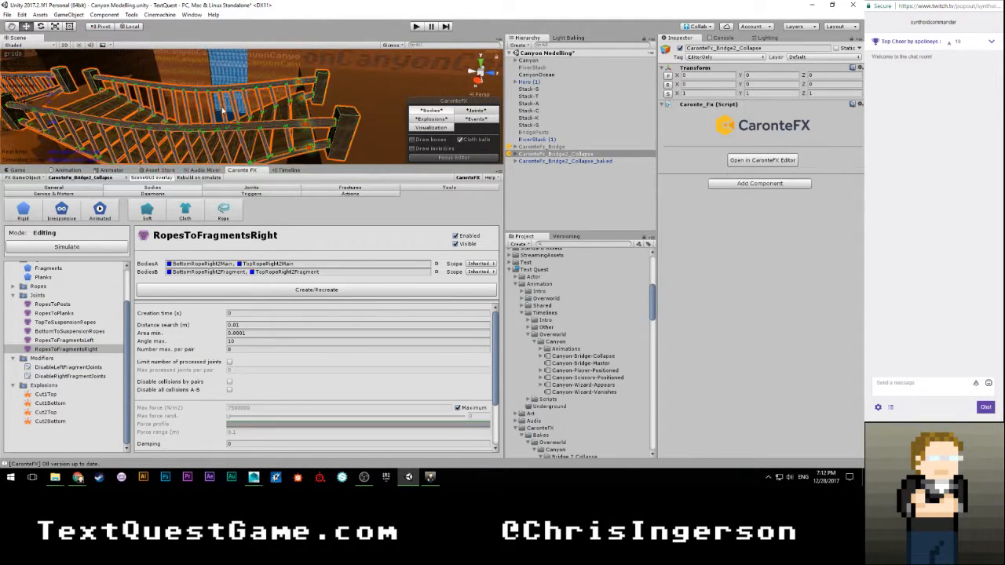
pyautogui.scroll(3, 298, 127)
pyautogui.scroll(4, 298, 126)
pyautogui.moveTo(298, 126); pyautogui.dragTo(297, 106, button='middle')
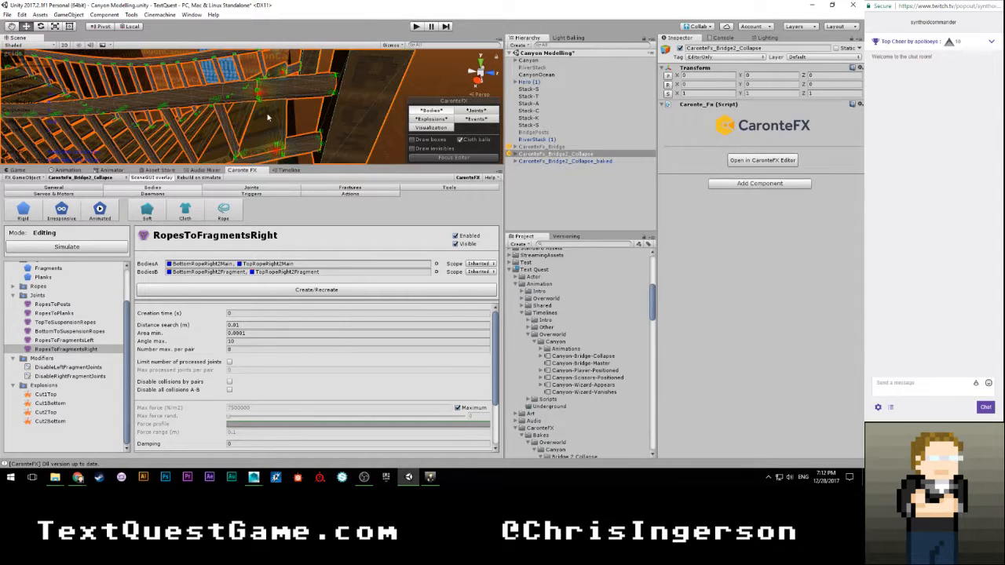
pyautogui.scroll(3, 266, 88)
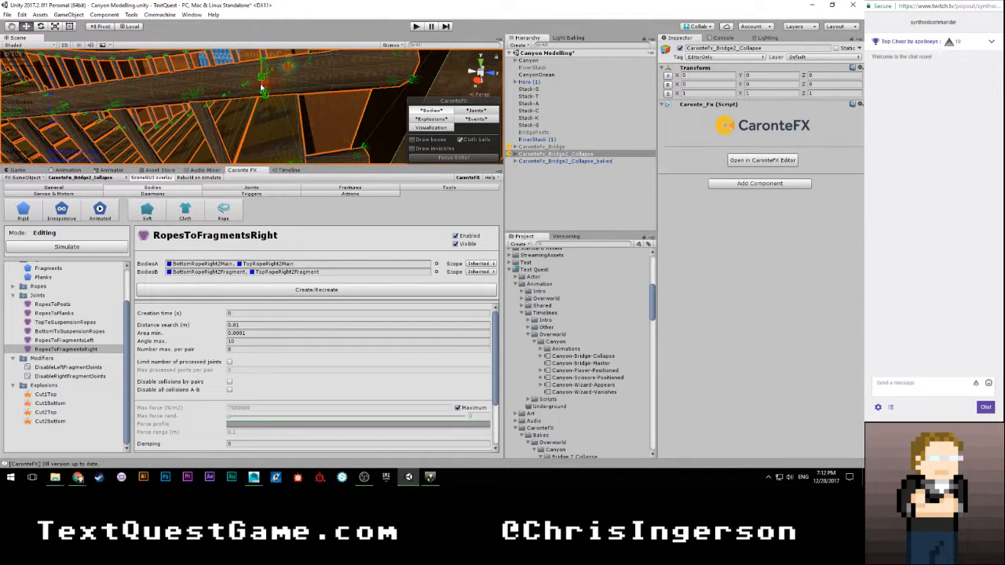
pyautogui.scroll(-3, 263, 86)
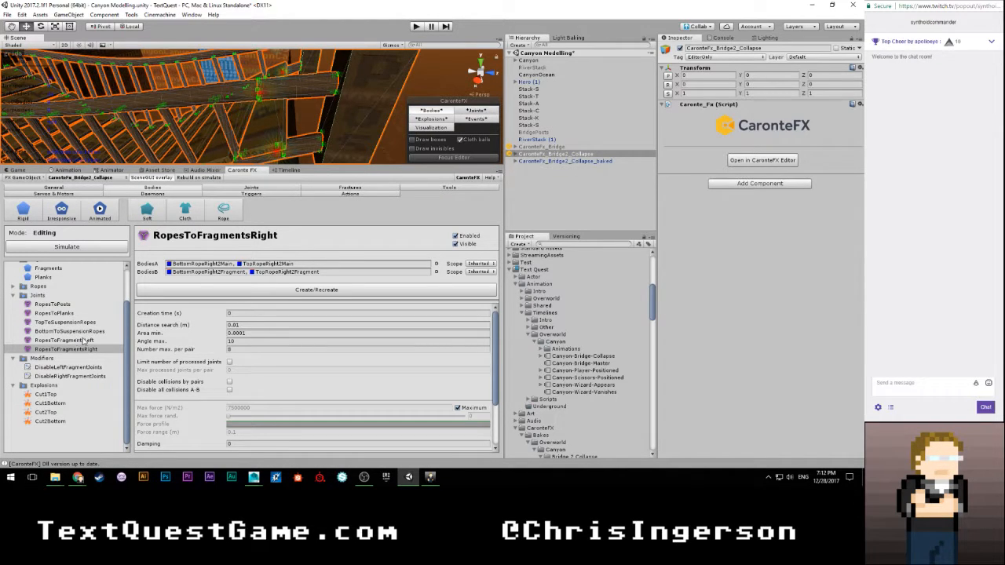
# Step: Check the RopesToFragmentsLeft joint's force and break settings, the DisableLeftFragmentJoints modifier, and the available CaronteFX action tools
pyautogui.click(92, 340)
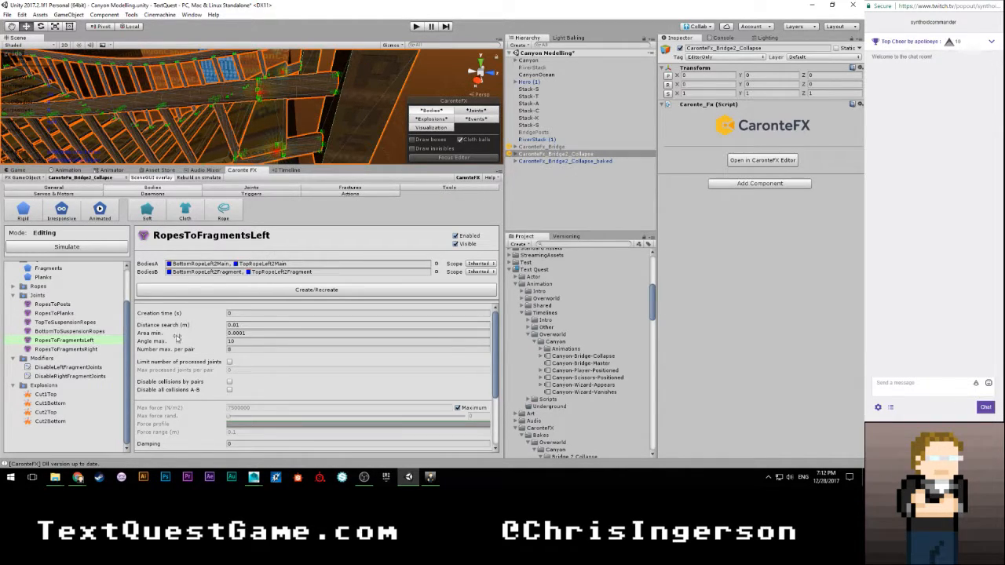
pyautogui.scroll(-3, 174, 336)
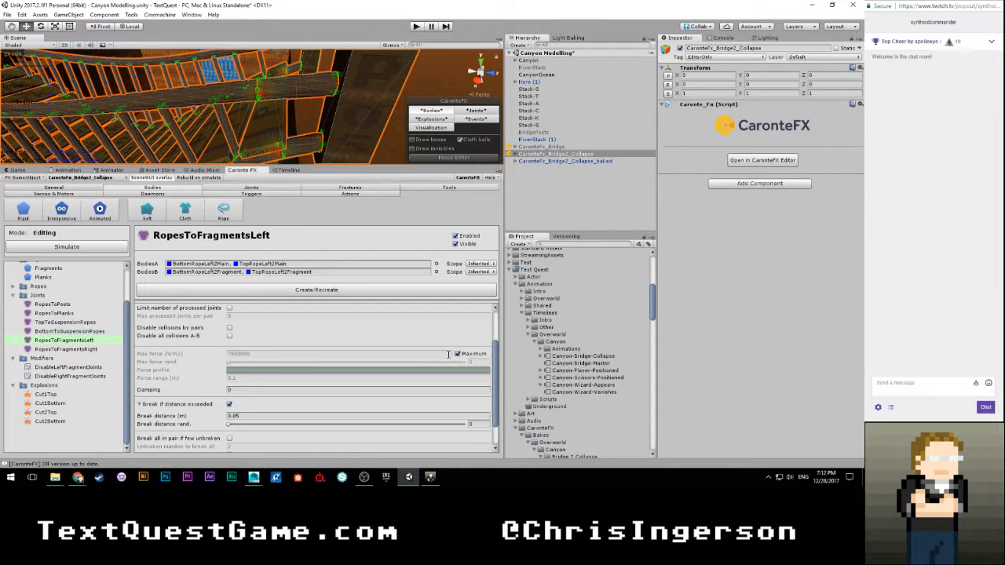
pyautogui.click(75, 367)
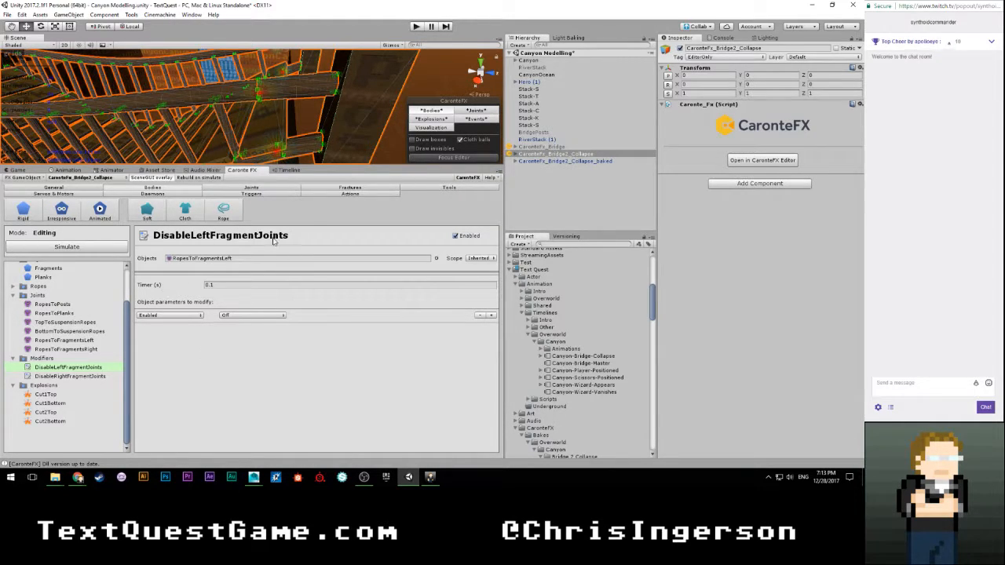
pyautogui.click(338, 197)
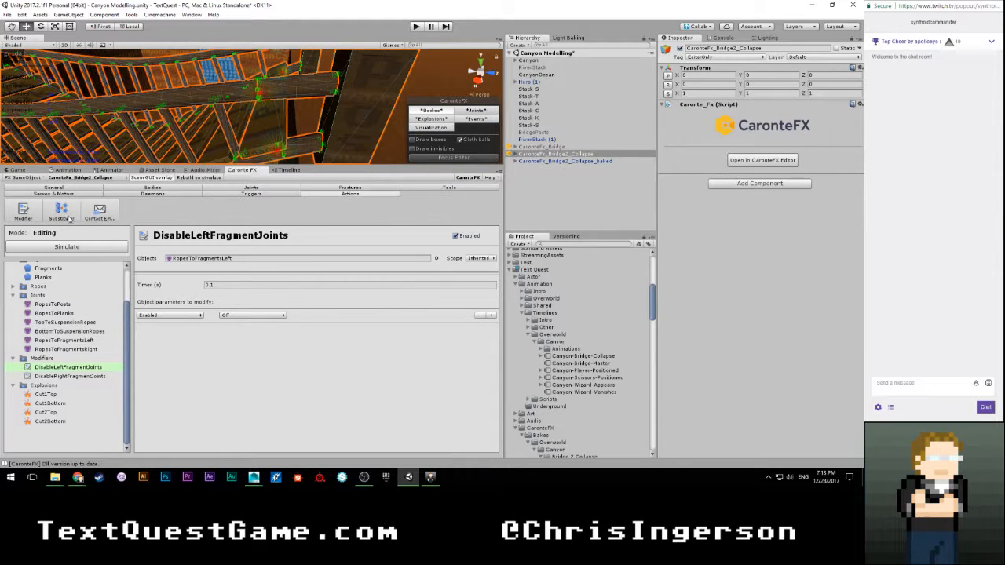
pyautogui.click(138, 188)
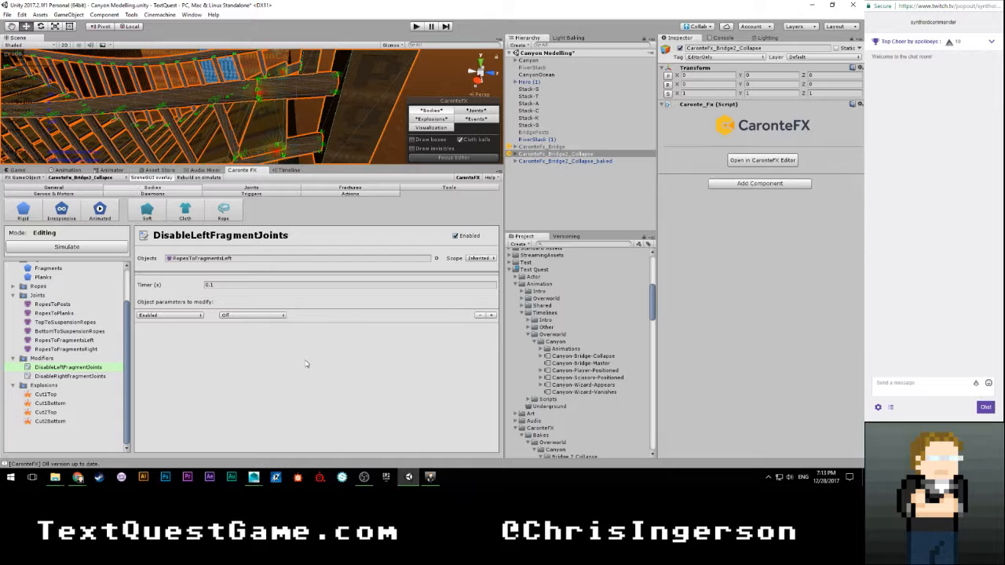
# Step: Inspect the animation settings of CaronteFx_Bridge2_Collapse_baked and clear the selection
pyautogui.click(556, 191)
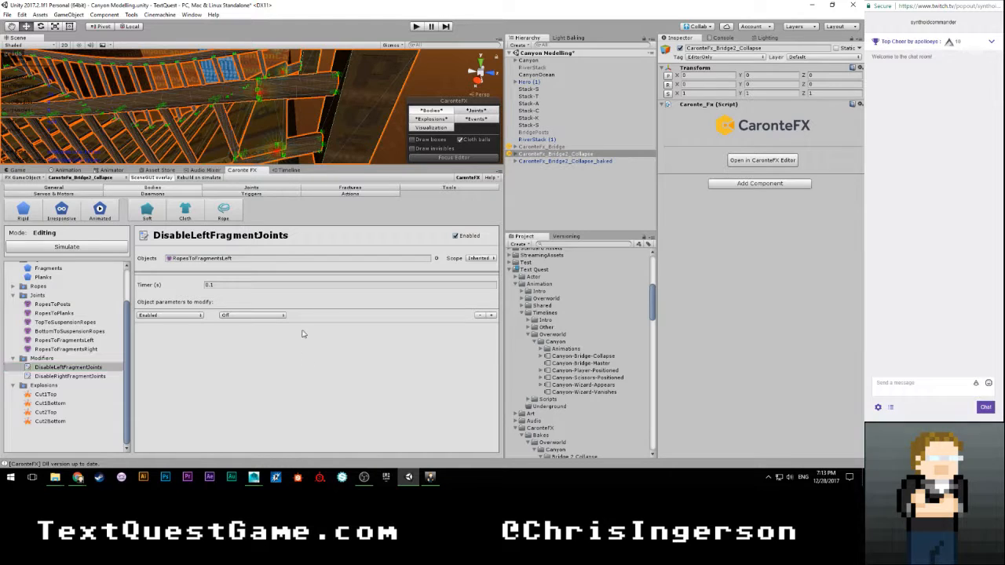
pyautogui.click(567, 161)
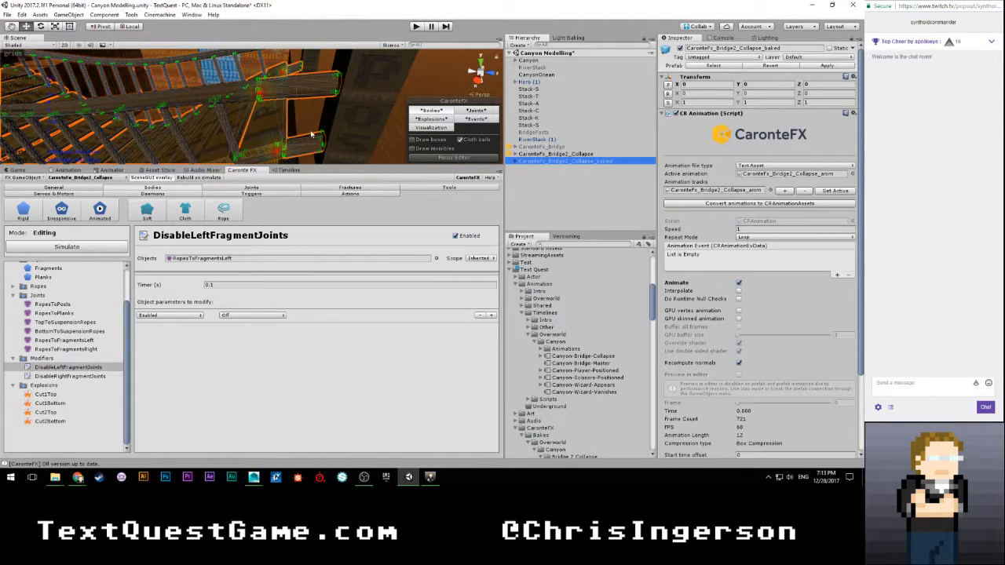
pyautogui.scroll(-4, 303, 129)
pyautogui.click(540, 197)
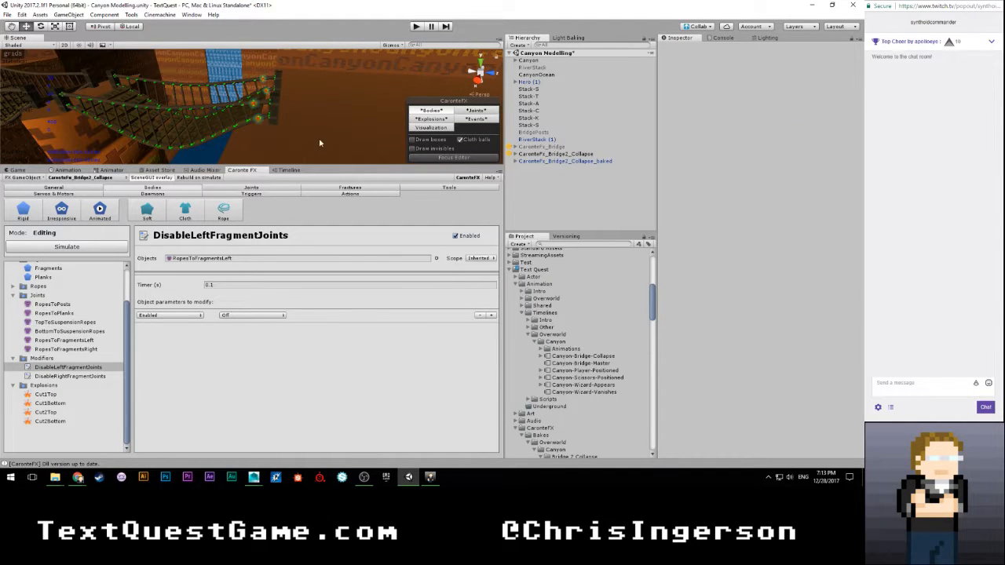
# Step: Examine the cut points near the end posts and the joints along the whole second bridge
pyautogui.scroll(3, 259, 126)
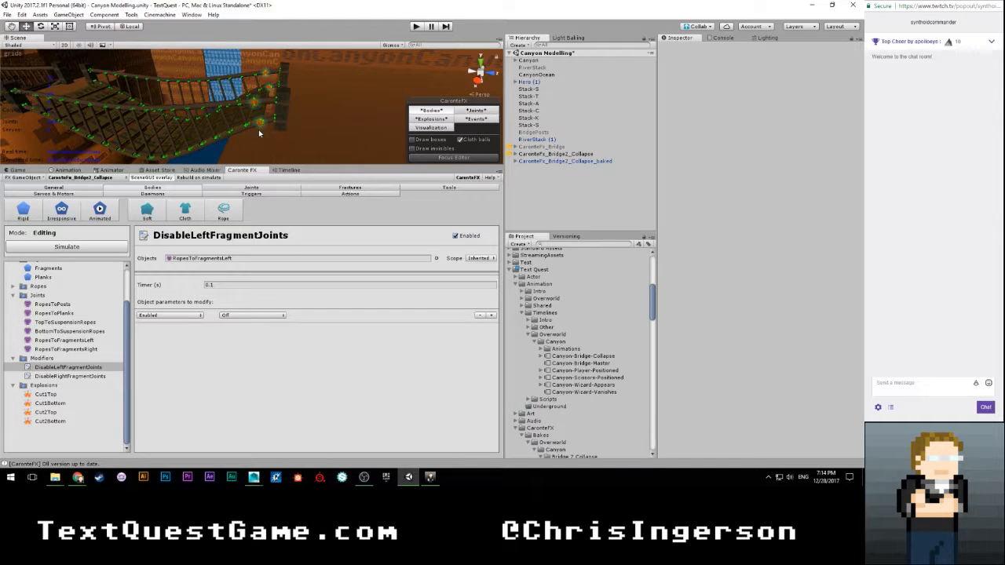
pyautogui.scroll(2, 257, 138)
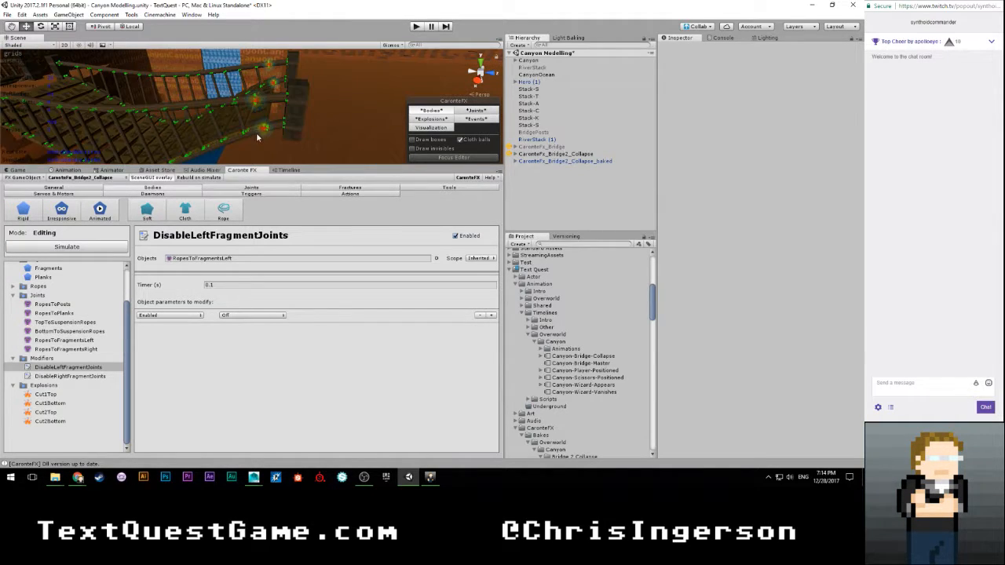
pyautogui.scroll(3, 256, 137)
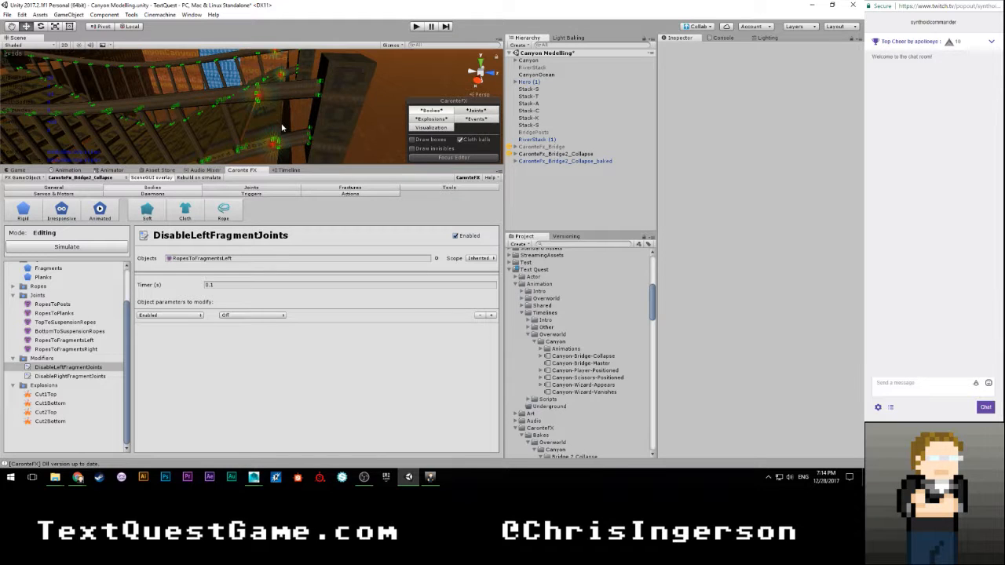
pyautogui.scroll(-4, 281, 128)
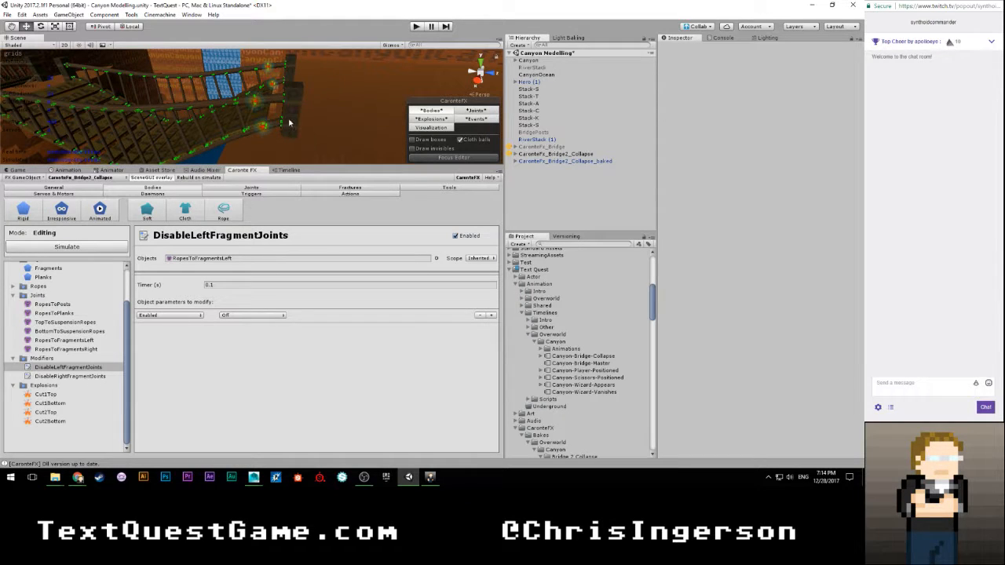
pyautogui.keyDown('alt'); pyautogui.moveTo(302, 116); pyautogui.dragTo(195, 113); pyautogui.keyUp('alt')
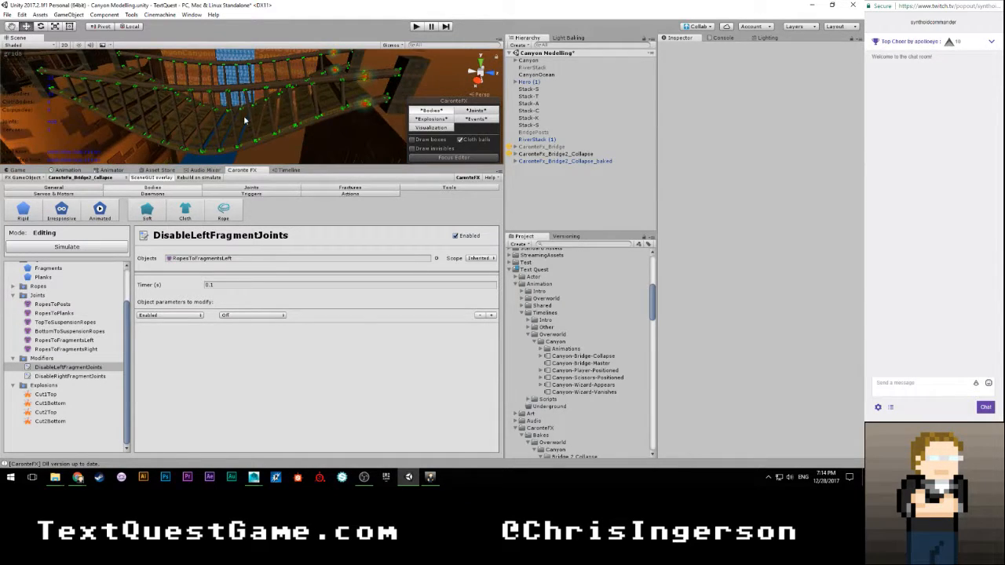
pyautogui.scroll(-3, 244, 120)
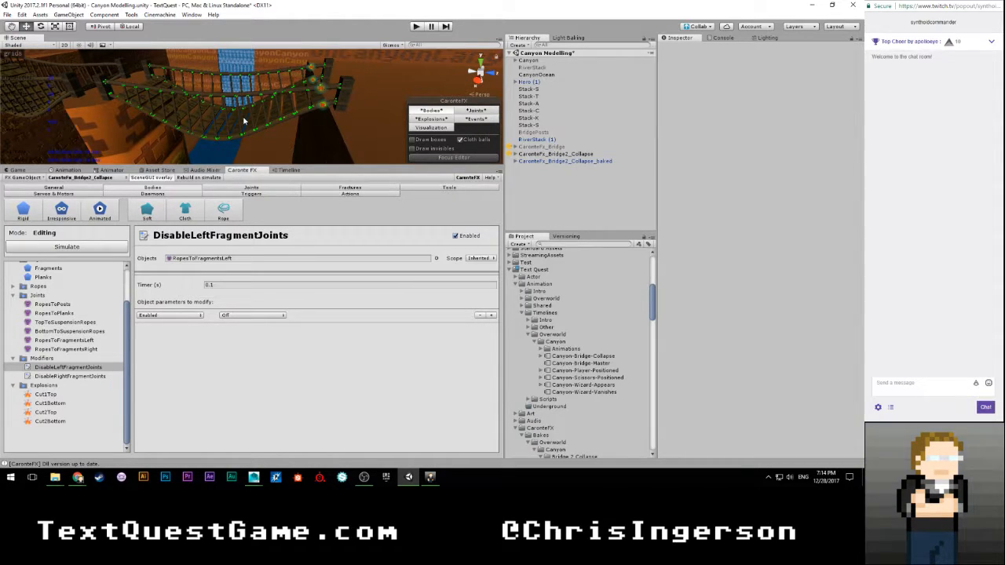
pyautogui.scroll(3, 243, 120)
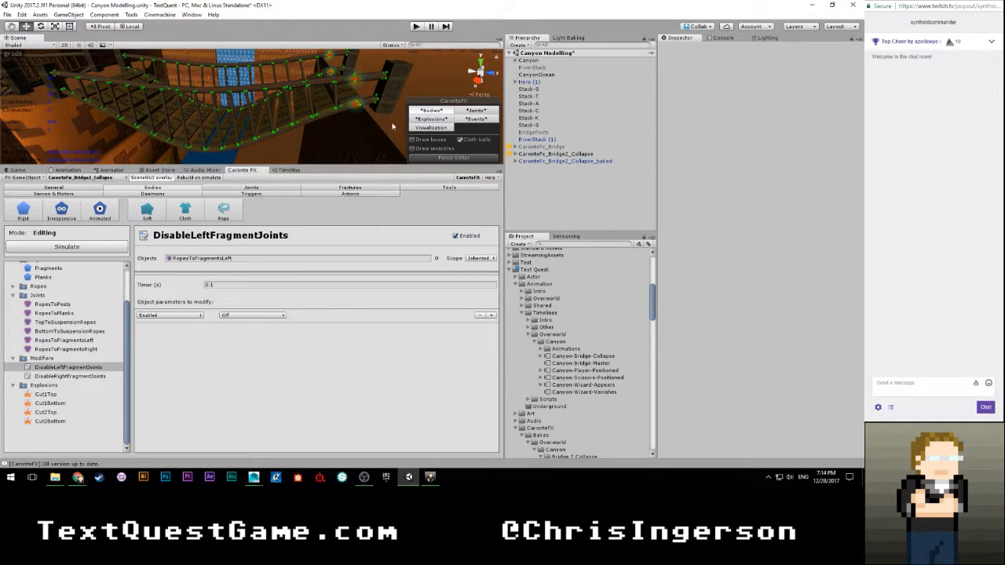
# Step: Select the Animations folder inside the Overworld Canyon timelines folder and view the second bridge from its far end
pyautogui.click(573, 348)
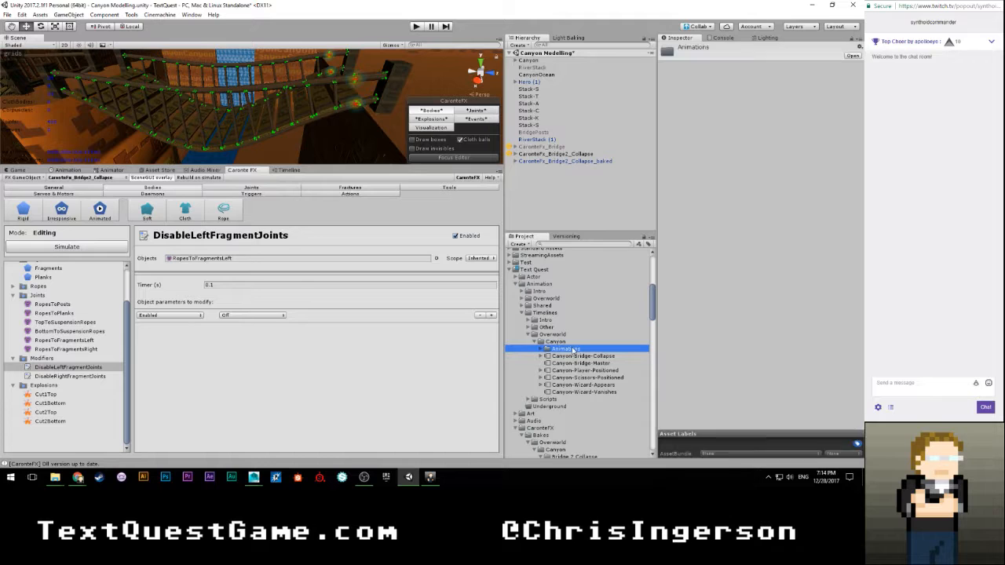
pyautogui.click(572, 343)
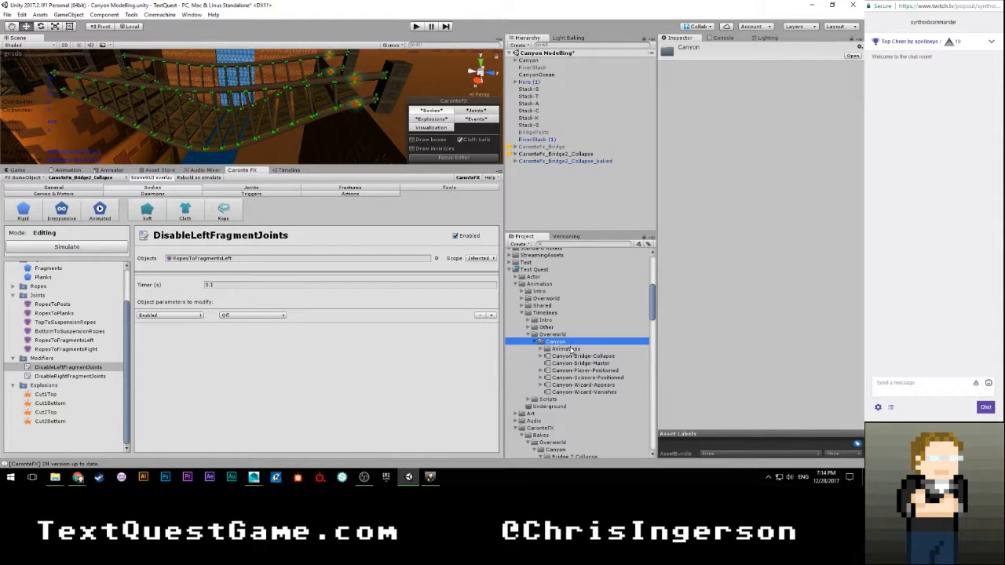
pyautogui.click(569, 349)
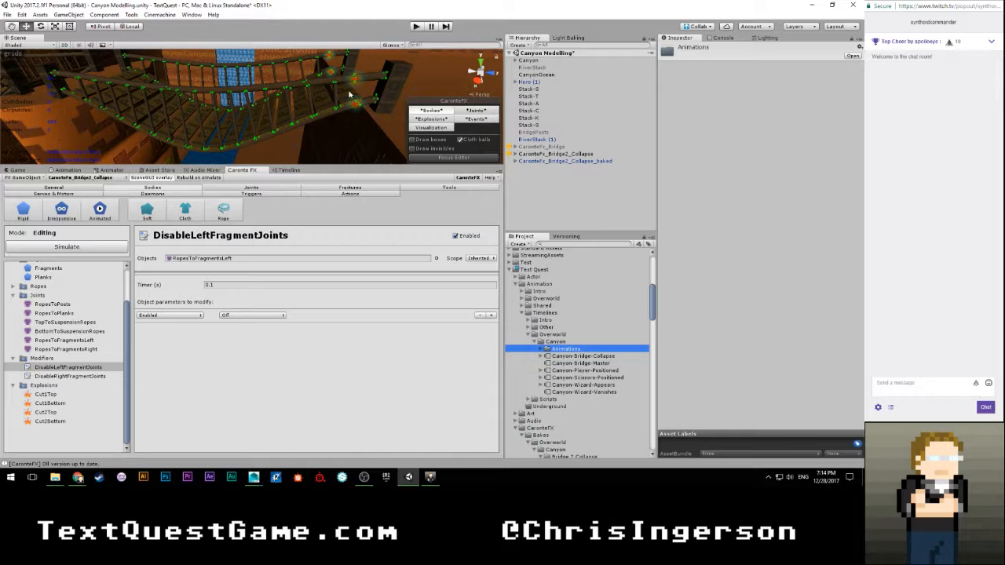
pyautogui.keyDown('alt'); pyautogui.moveTo(363, 115); pyautogui.dragTo(223, 103); pyautogui.keyUp('alt')
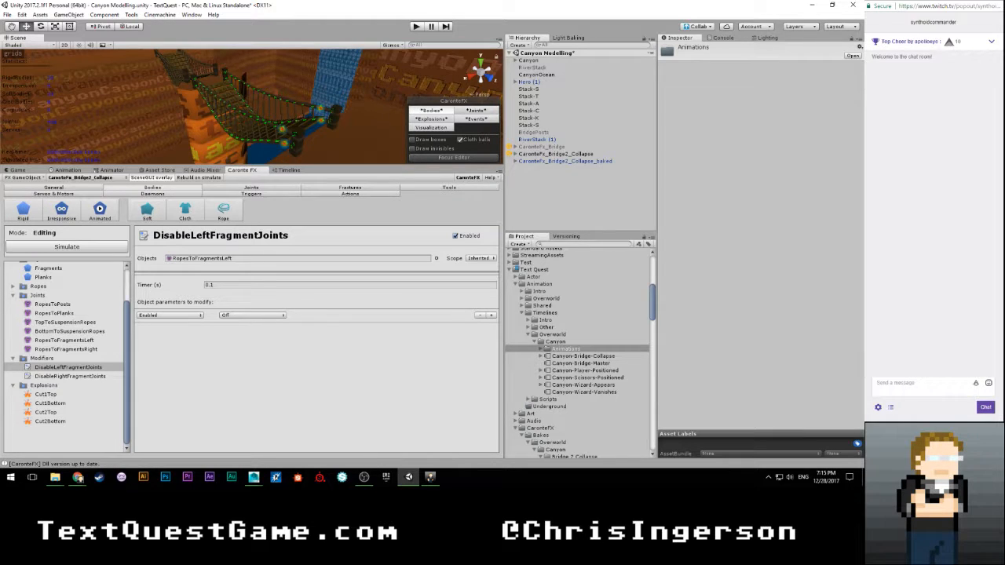
# Step: Open the Canyon scene from the Overworld Canyon scenes folder, saving the changes to the Canyon Modelling scene
pyautogui.hotkey('alt', 'Tab')
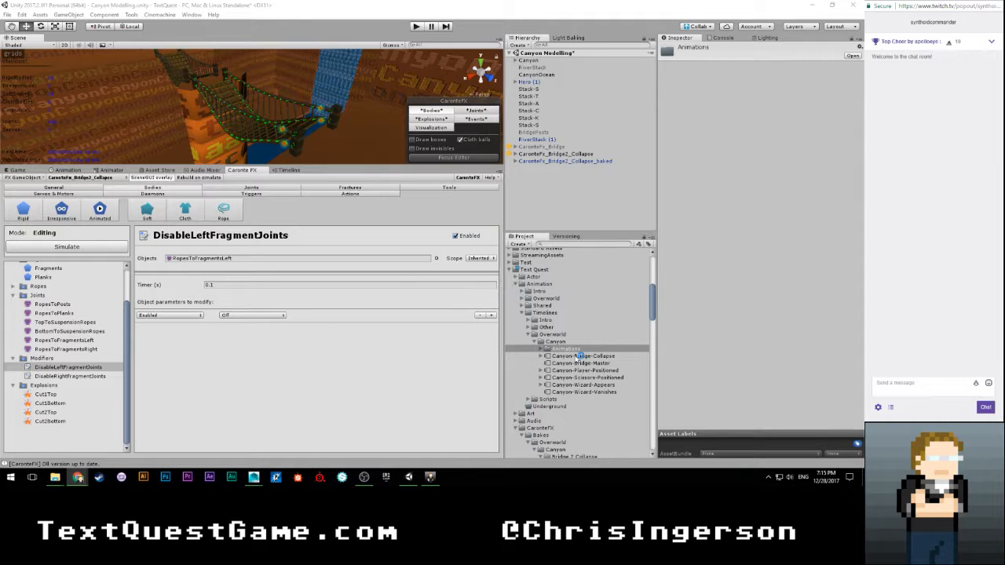
pyautogui.scroll(2, 570, 355)
pyautogui.scroll(-10, 570, 354)
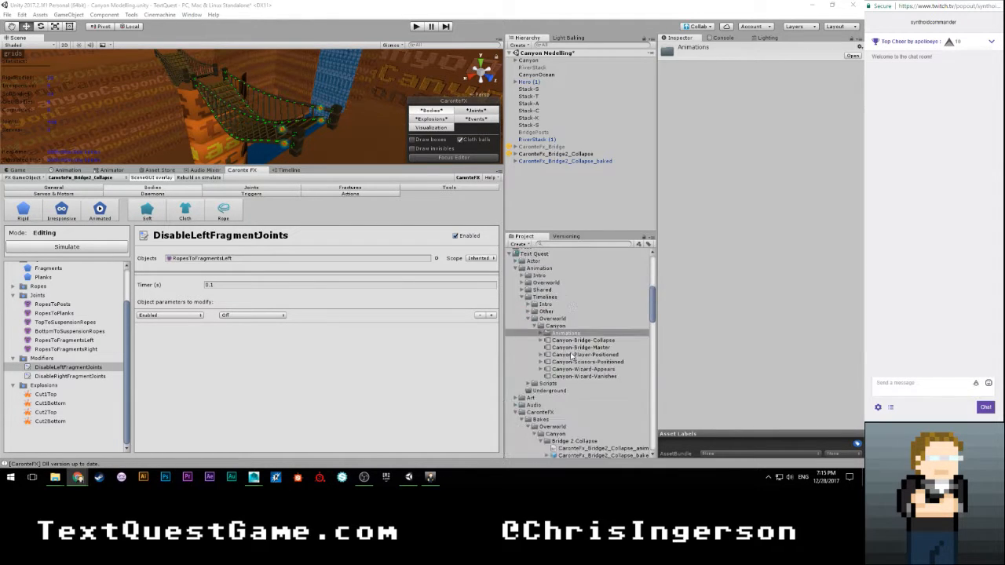
pyautogui.scroll(-10, 570, 357)
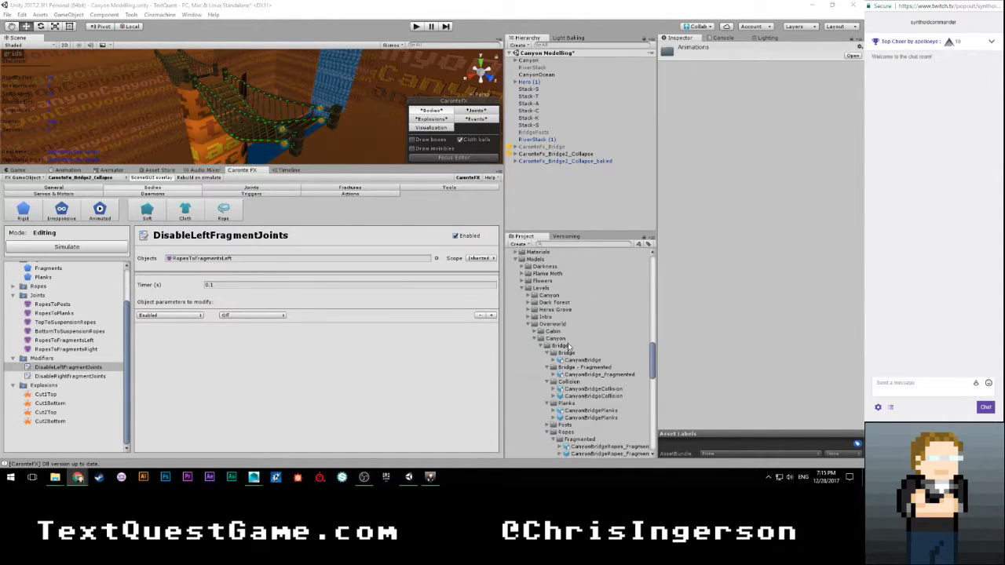
pyautogui.scroll(-5, 566, 346)
pyautogui.scroll(6, 566, 346)
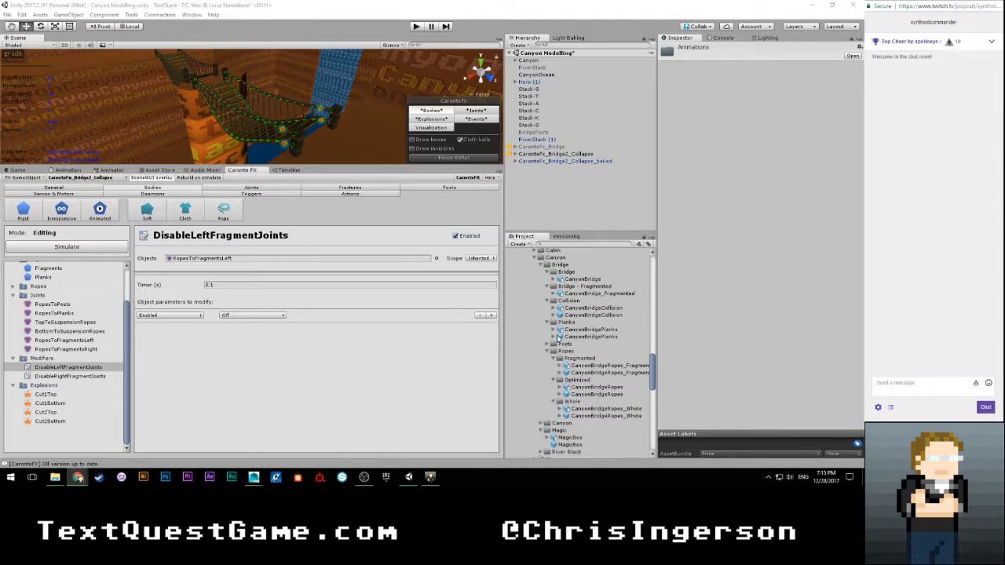
pyautogui.click(534, 259)
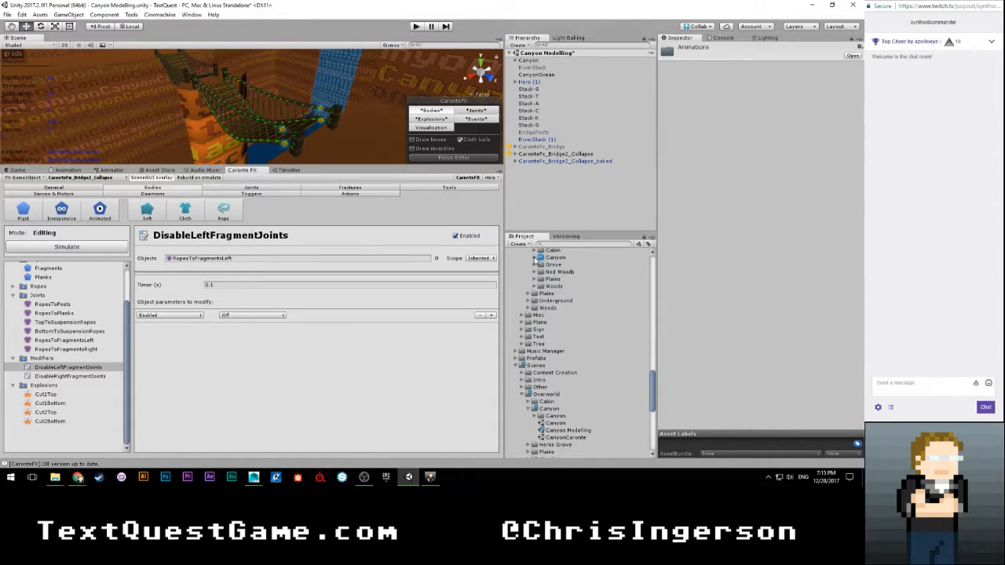
pyautogui.scroll(2, 547, 283)
pyautogui.scroll(-3, 541, 299)
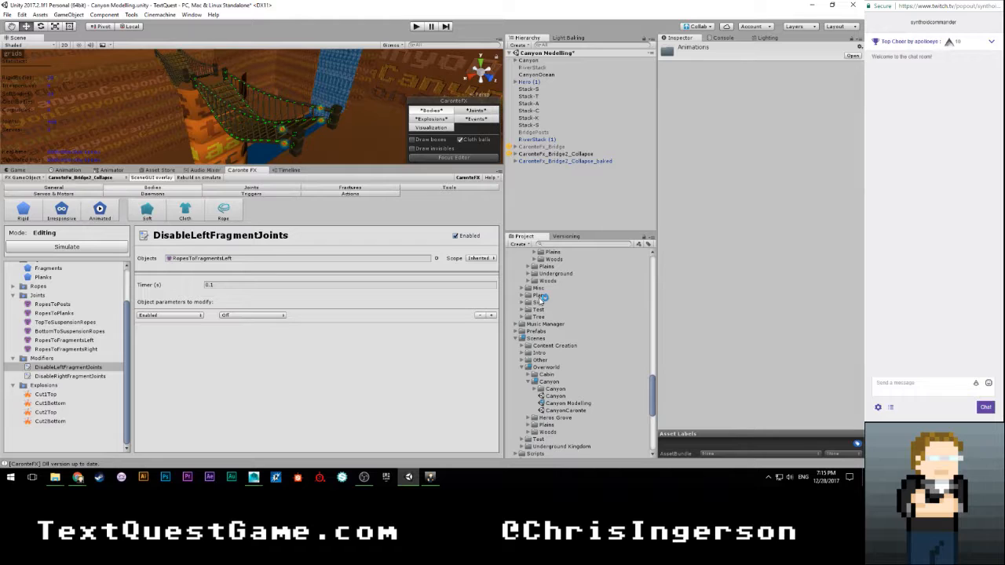
pyautogui.scroll(-5, 542, 298)
pyautogui.click(552, 289)
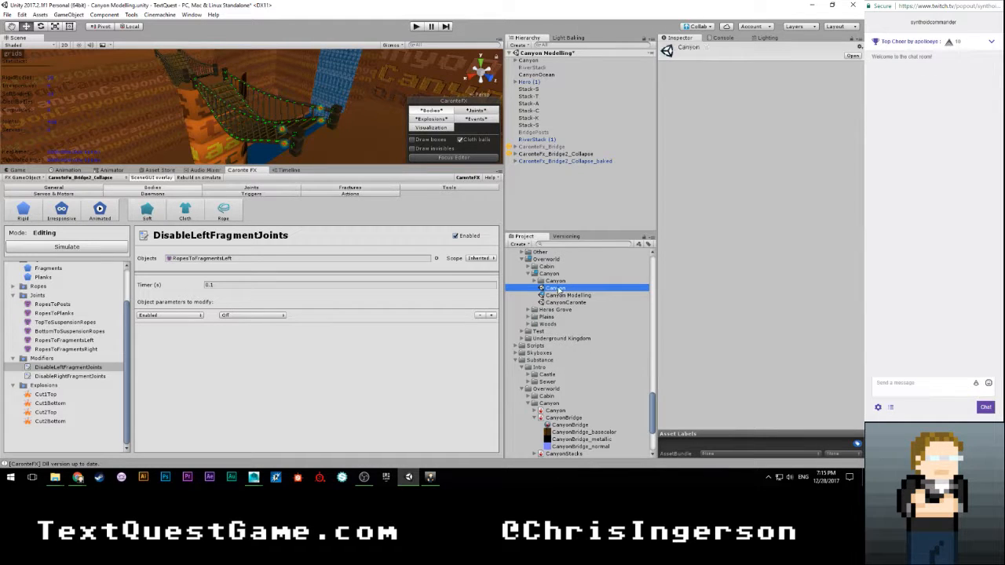
pyautogui.doubleClick(555, 288)
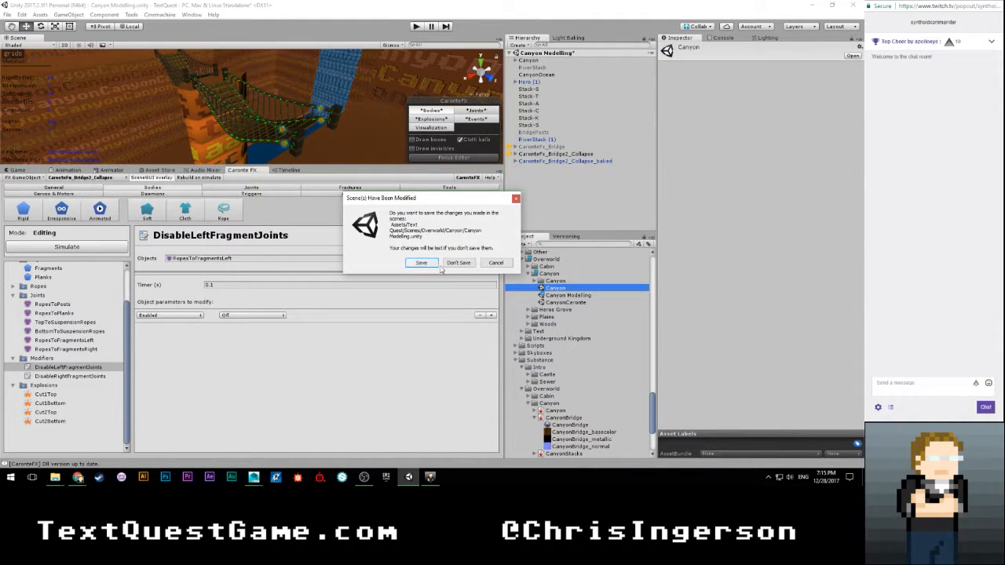
pyautogui.click(422, 263)
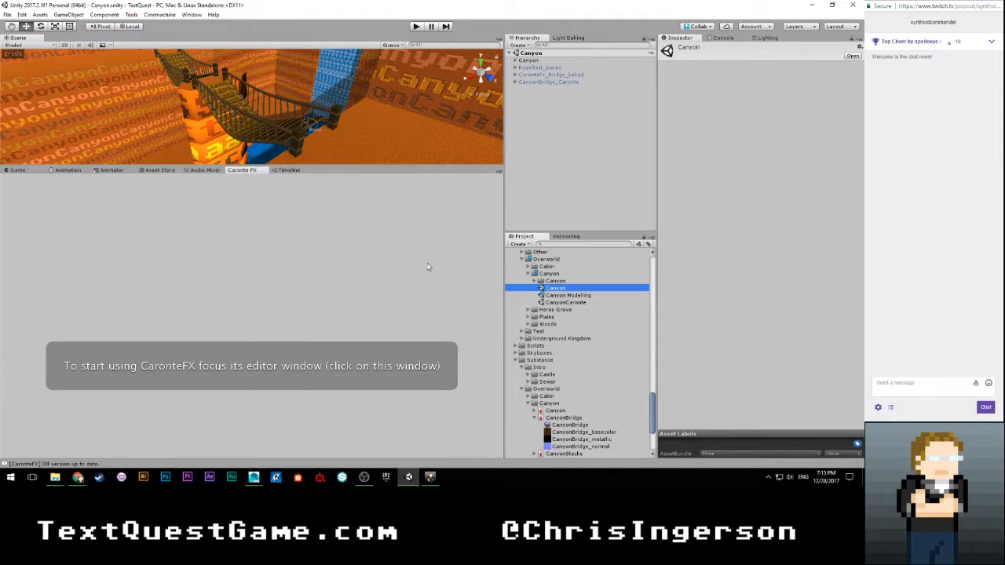
# Step: Clear the selection, bring up the Game view and examine where the two rope bridges meet at the middle pillar
pyautogui.click(533, 188)
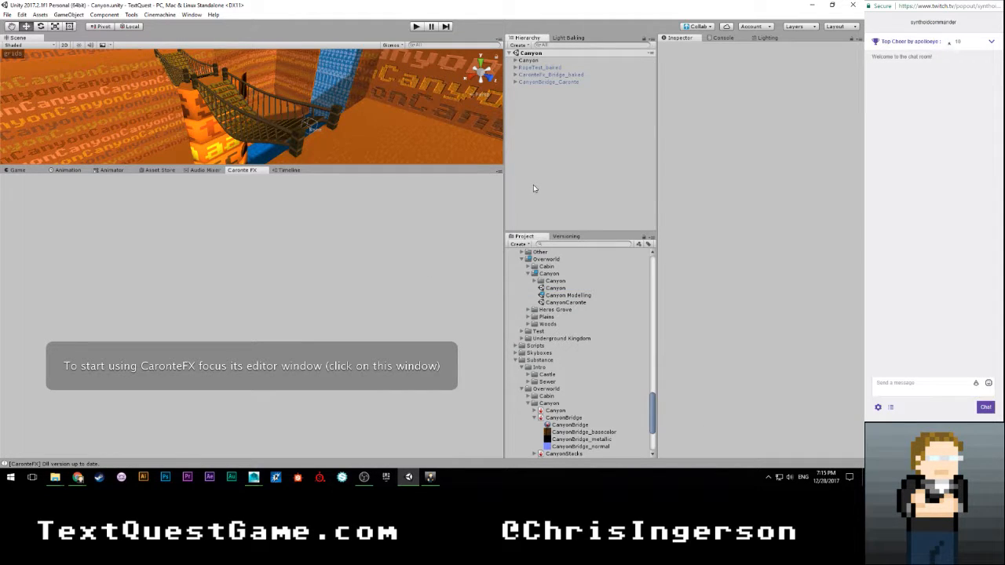
pyautogui.click(19, 171)
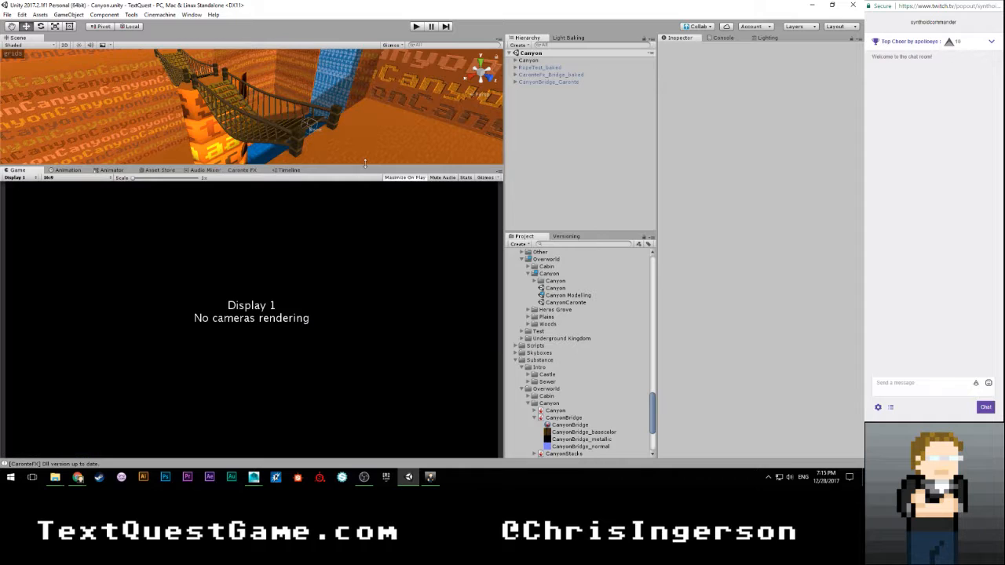
pyautogui.scroll(5, 254, 145)
pyautogui.scroll(2, 255, 145)
pyautogui.keyDown('alt'); pyautogui.moveTo(254, 145); pyautogui.dragTo(292, 119); pyautogui.keyUp('alt')
pyautogui.scroll(-2, 347, 130)
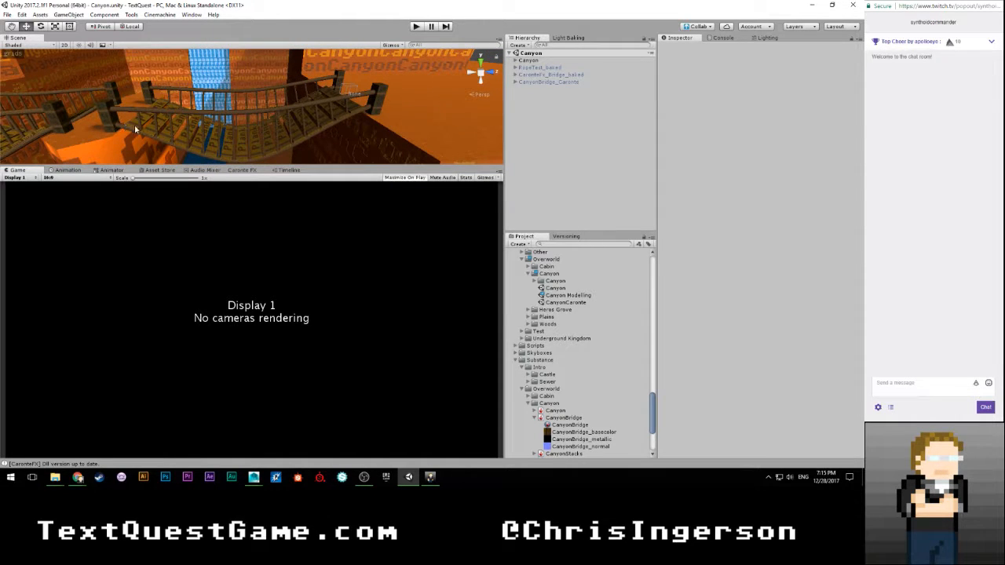
pyautogui.keyDown('alt'); pyautogui.moveTo(138, 130); pyautogui.dragTo(180, 132); pyautogui.keyUp('alt')
pyautogui.scroll(5, 218, 127)
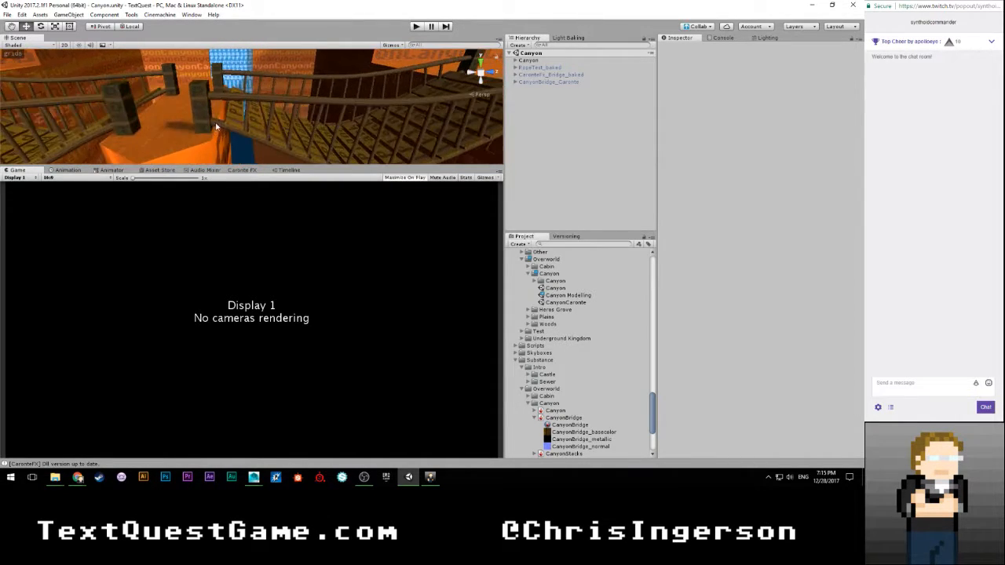
# Step: Select the rope bridge in the scene, locate its CanyonBridge source model in the project and inspect the model preview
pyautogui.click(315, 109)
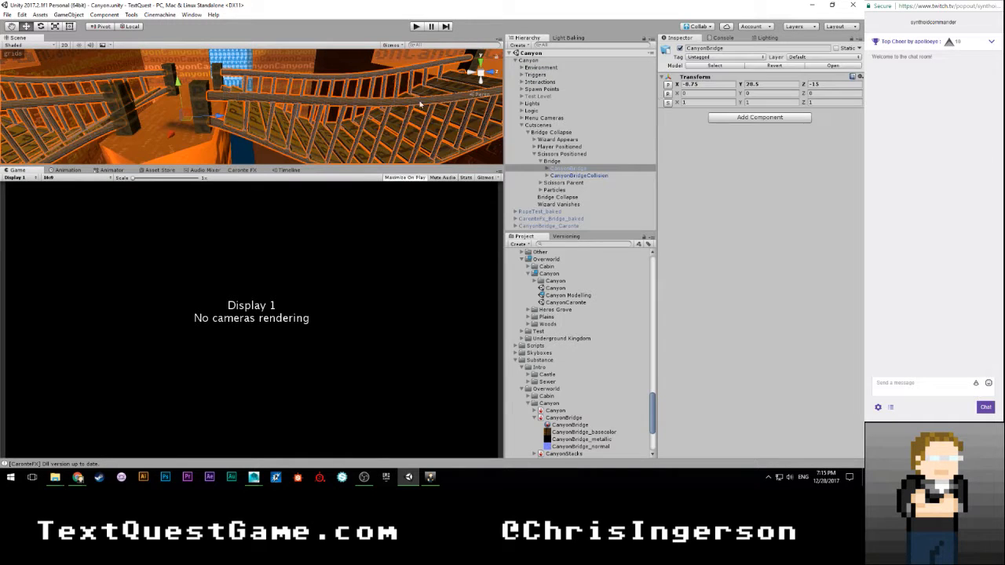
pyautogui.click(704, 70)
pyautogui.scroll(2, 579, 281)
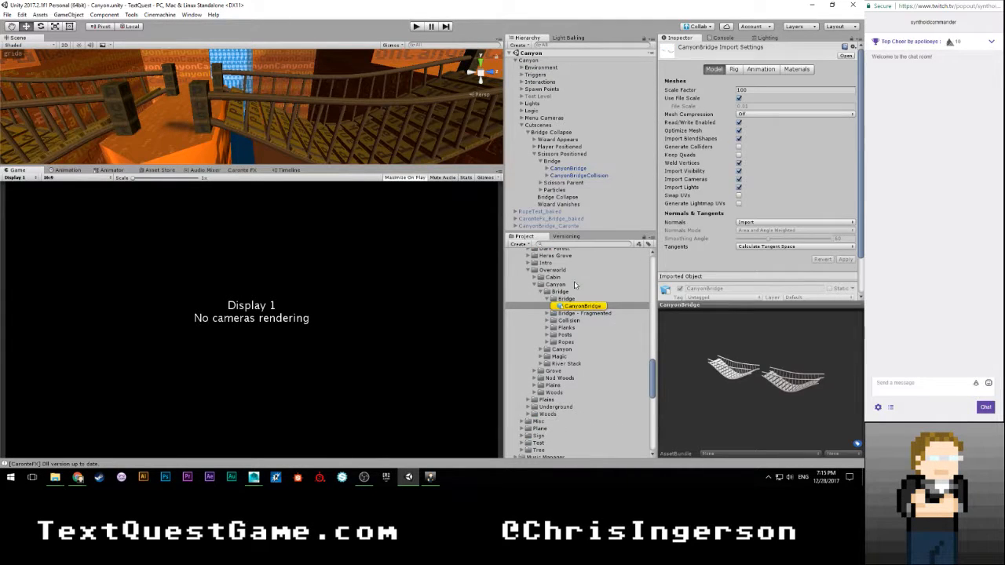
pyautogui.moveTo(726, 361); pyautogui.dragTo(755, 350)
pyautogui.click(577, 306)
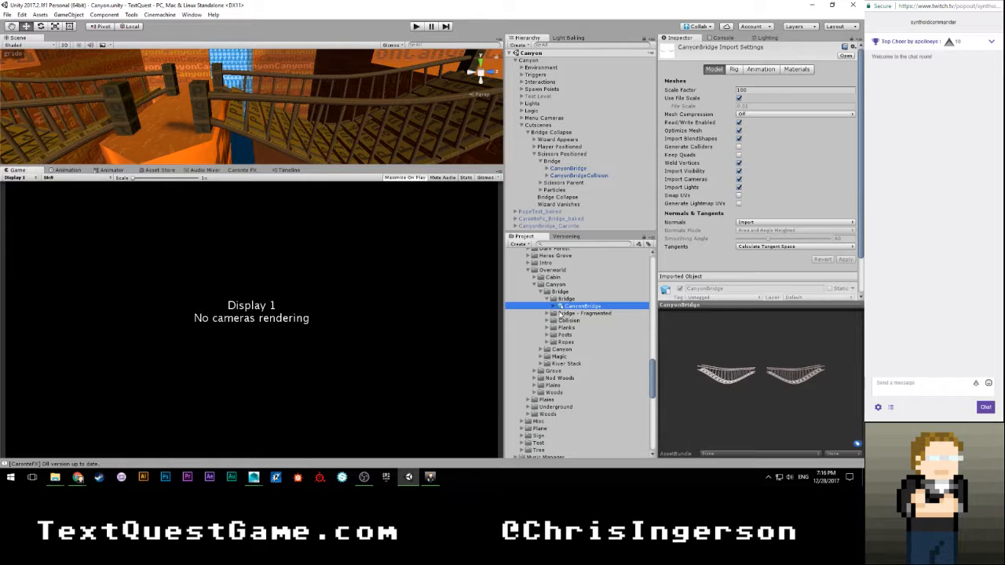
pyautogui.moveTo(756, 367); pyautogui.dragTo(718, 389)
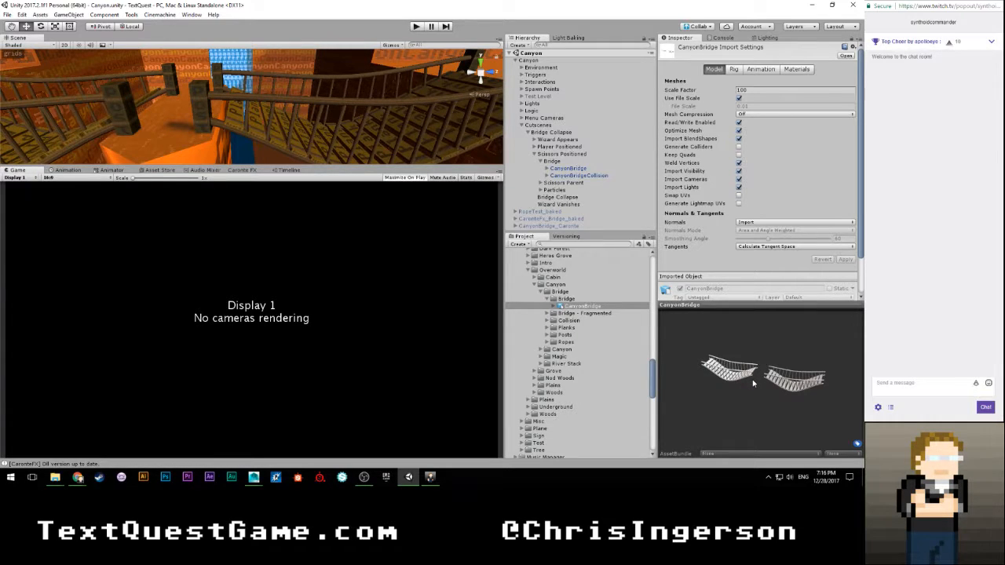
# Step: Expand the Planks, Posts and Ropes folders of the canyon bridge models, including the Optimized and Whole rope subfolders
pyautogui.click(552, 321)
pyautogui.click(547, 328)
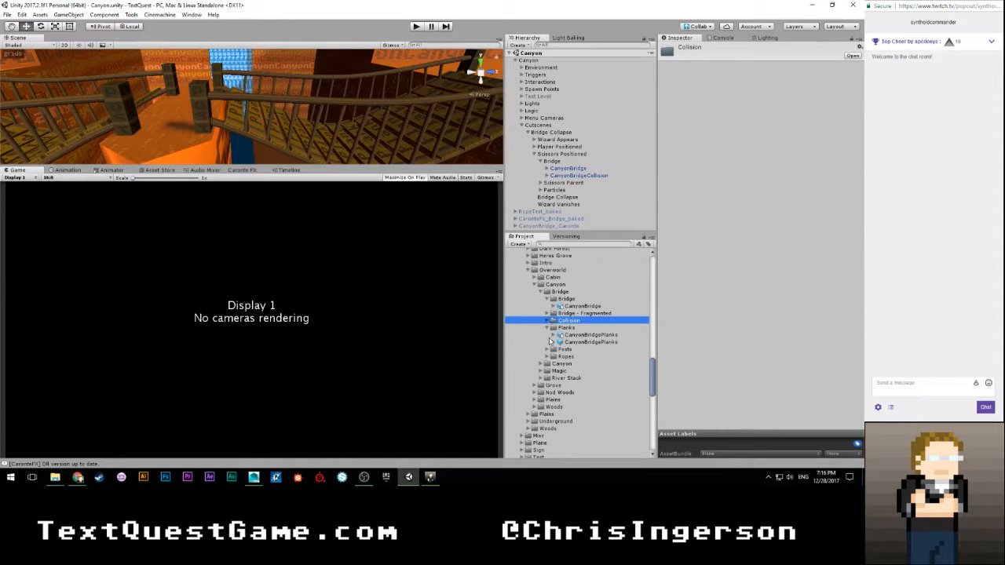
pyautogui.click(547, 349)
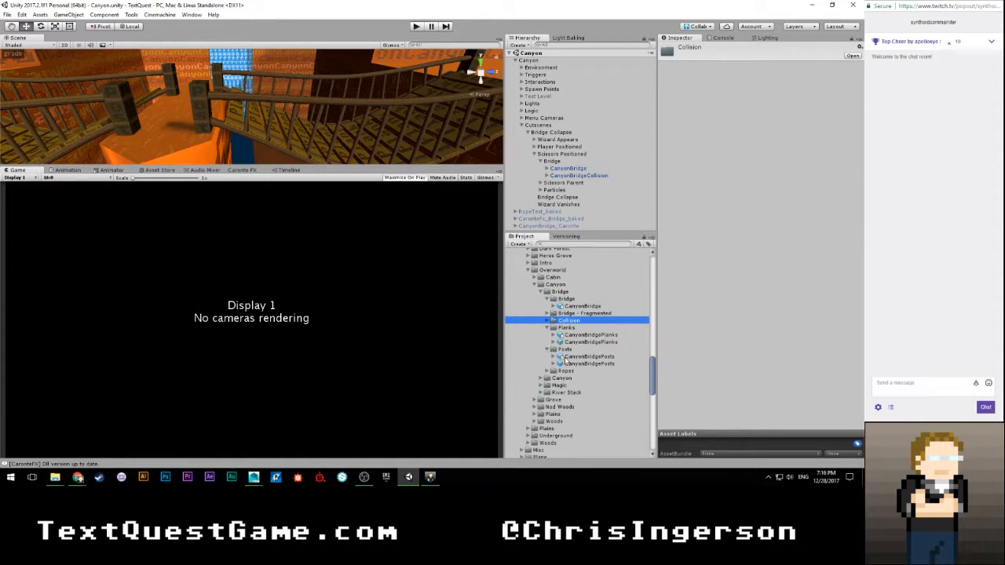
pyautogui.click(547, 370)
pyautogui.click(559, 377)
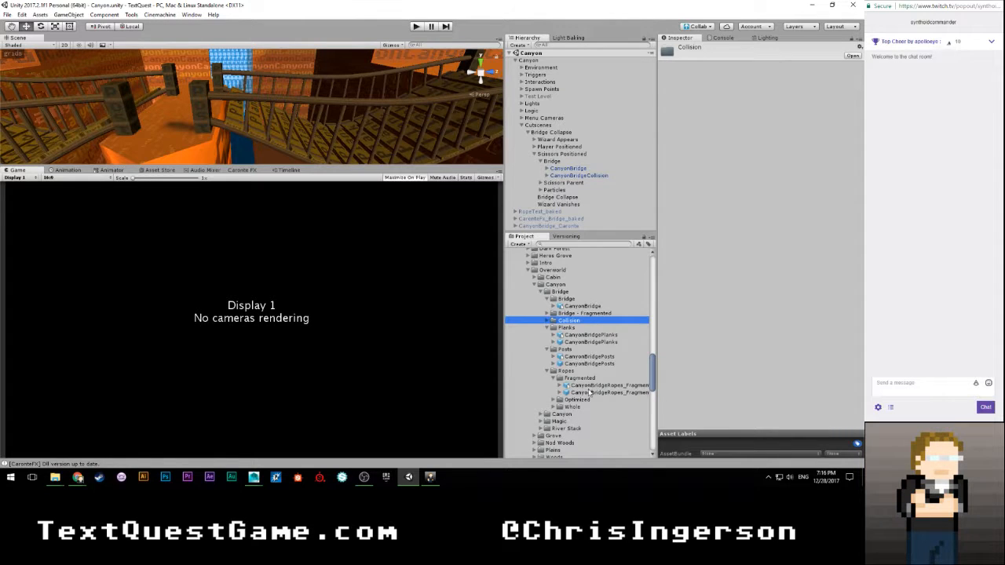
pyautogui.click(558, 399)
pyautogui.click(553, 422)
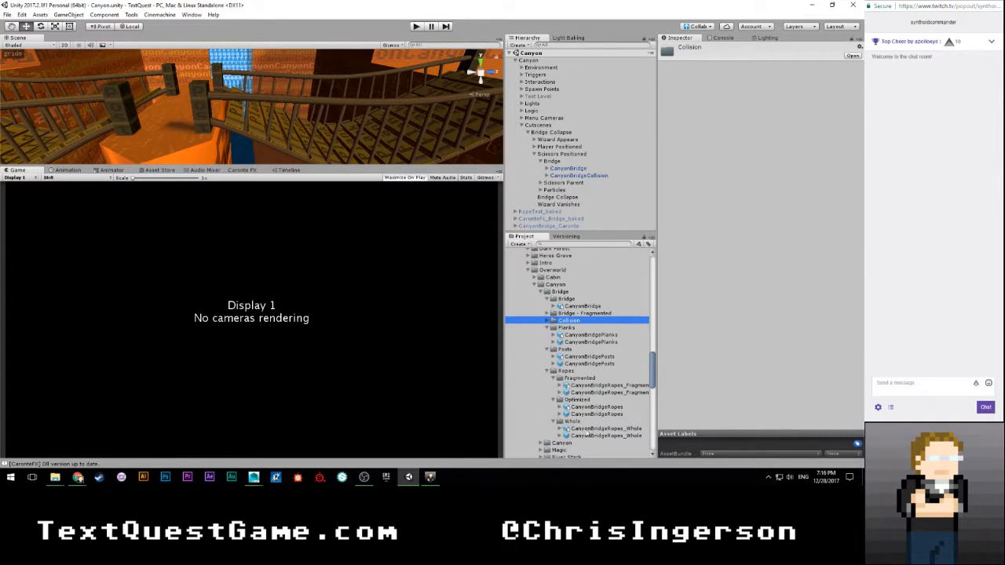
# Step: Add the optimized CanyonBridgeRopes prefab to the Bridge object under Scissors Positioned in the Bridge Collapse cutscene
pyautogui.click(602, 413)
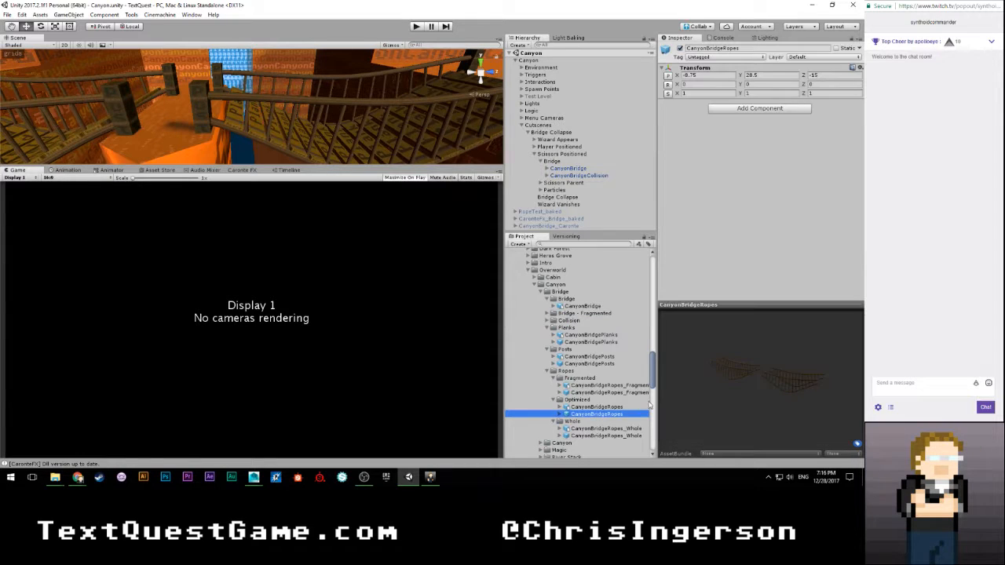
pyautogui.click(729, 389)
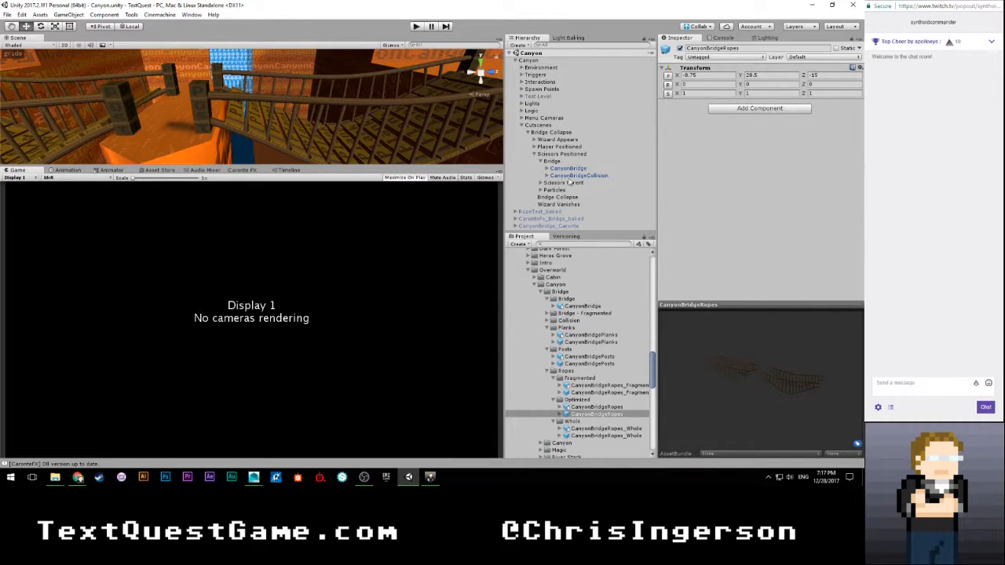
pyautogui.moveTo(599, 415); pyautogui.dragTo(561, 166)
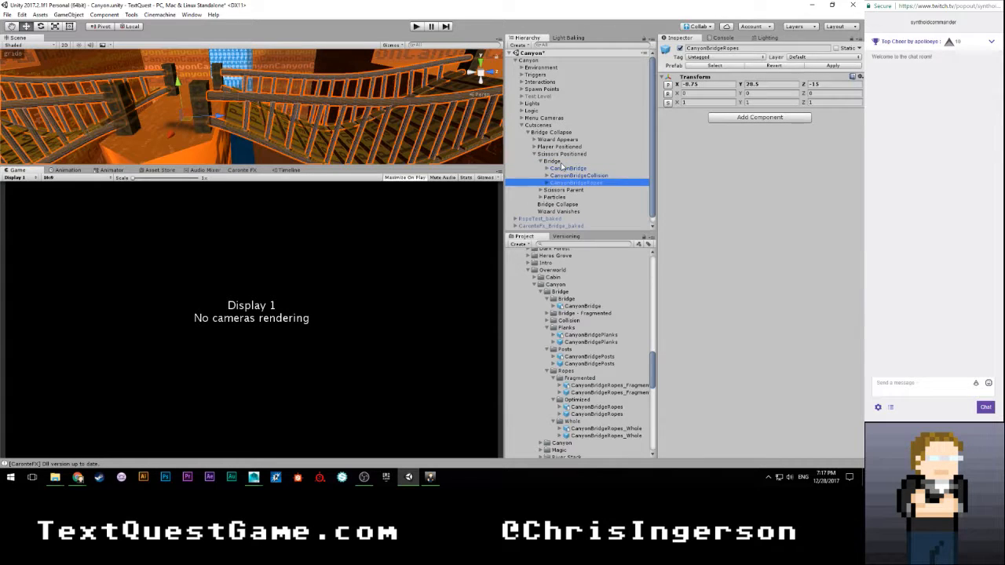
# Step: Compare the new CanyonBridgeRopes object with the original CanyonBridge and deactivate CanyonBridge
pyautogui.scroll(2, 383, 140)
pyautogui.moveTo(383, 139); pyautogui.dragTo(322, 161, button='middle')
pyautogui.click(553, 162)
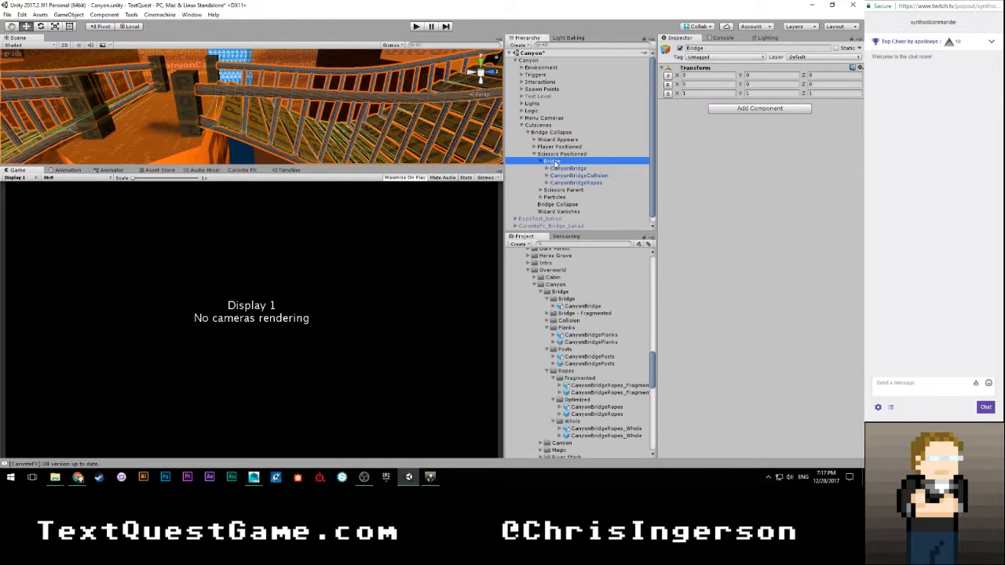
pyautogui.click(566, 182)
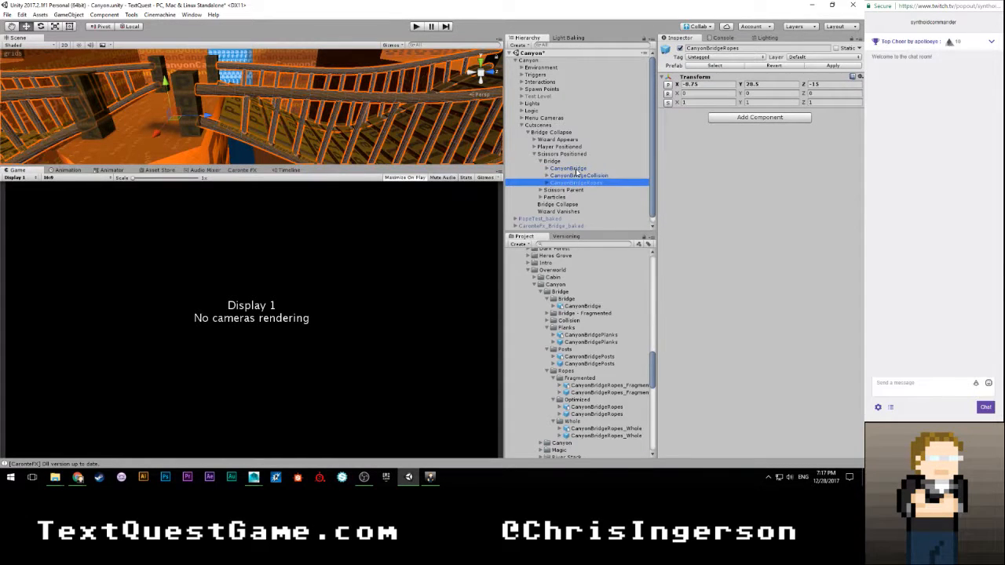
pyautogui.click(570, 169)
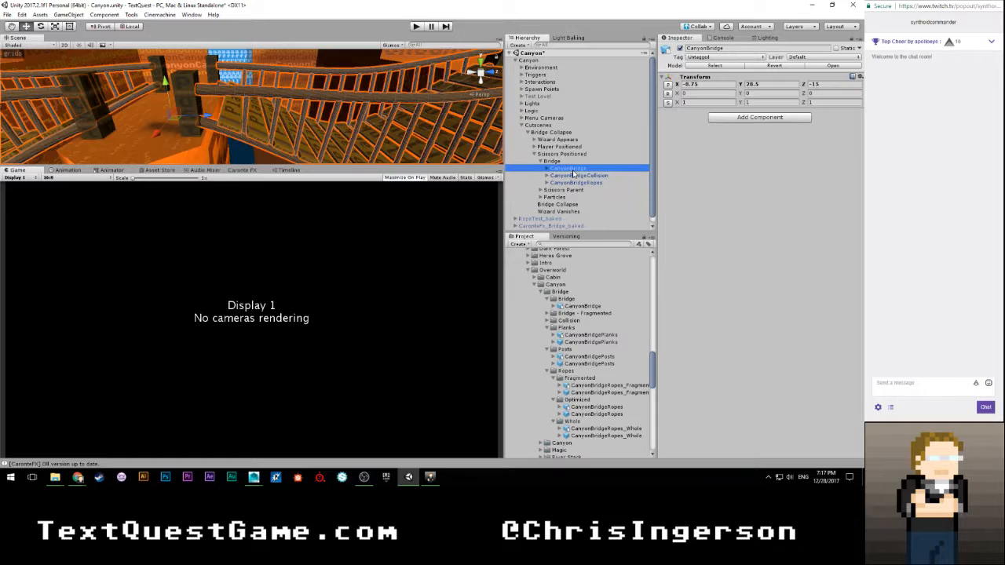
pyautogui.click(680, 48)
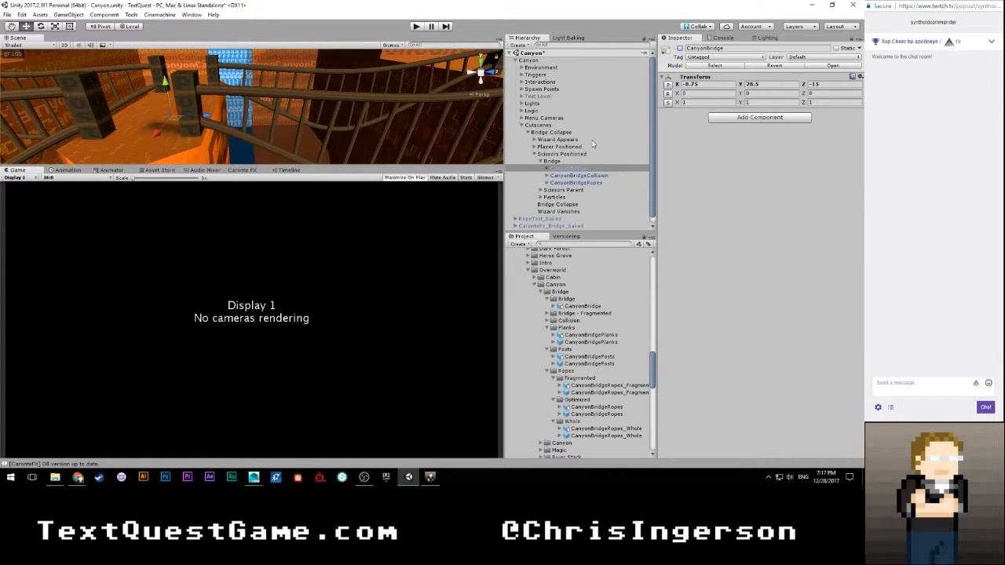
pyautogui.moveTo(404, 135); pyautogui.dragTo(432, 153, button='right')
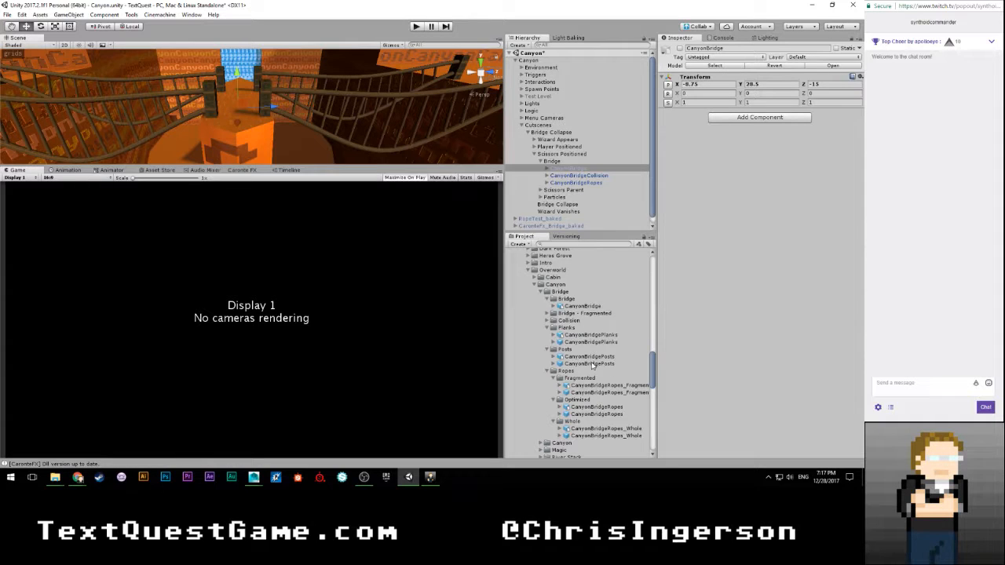
# Step: Add the CanyonBridgePlanks prefab to the Bridge object and give it the transform values copied from CanyonBridgeRopes
pyautogui.moveTo(590, 342); pyautogui.dragTo(562, 159)
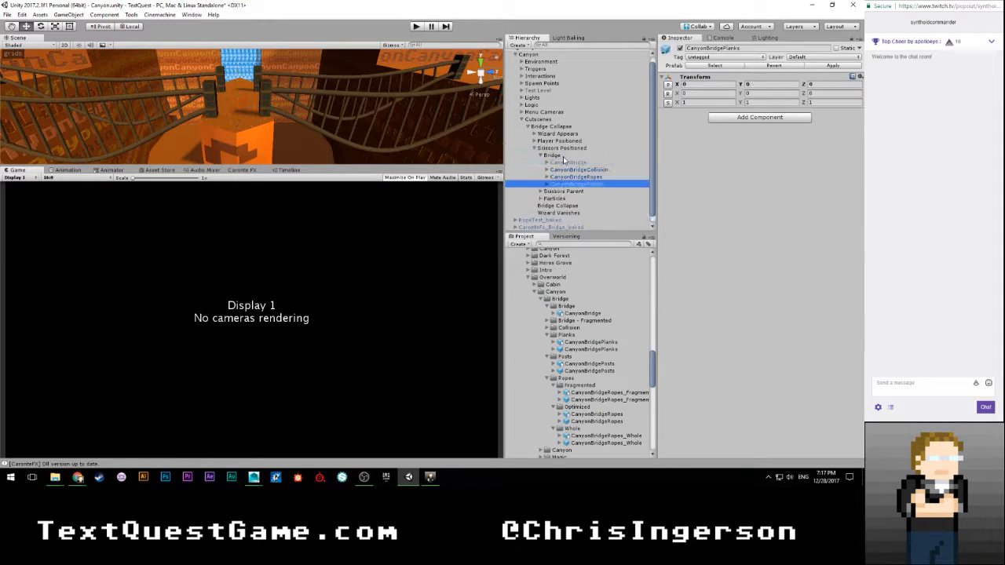
pyautogui.click(577, 177)
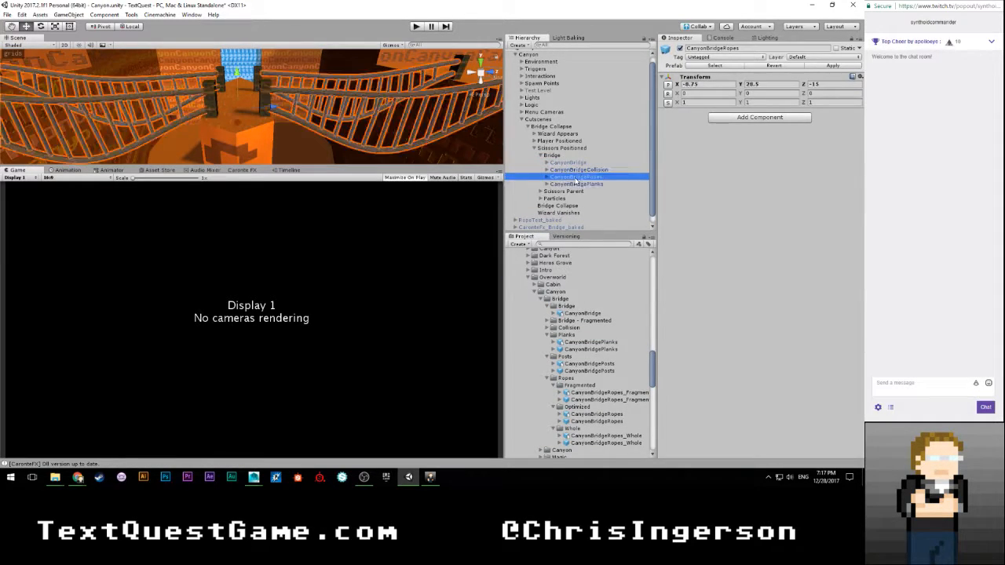
pyautogui.rightClick(693, 77)
pyautogui.click(711, 125)
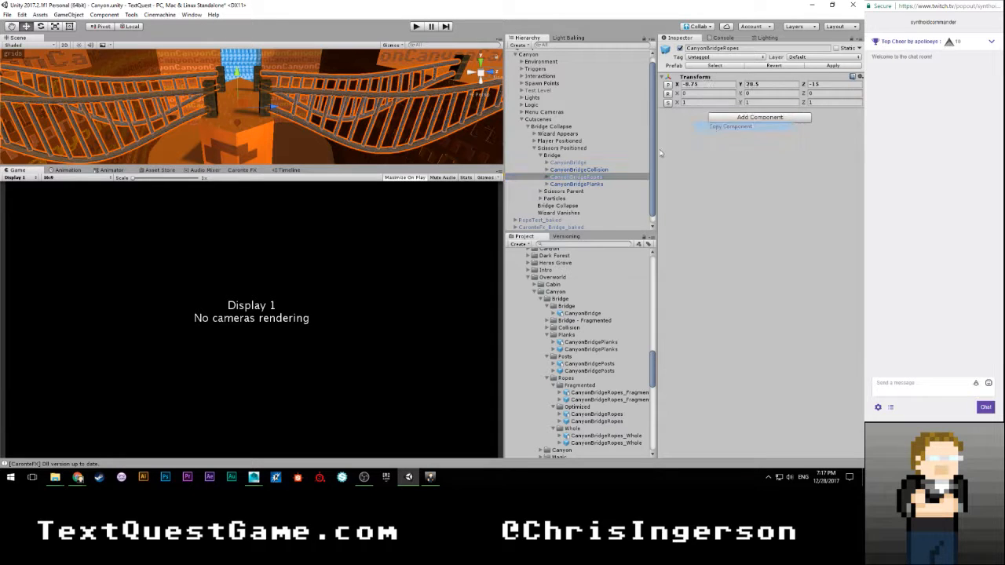
pyautogui.click(594, 184)
pyautogui.rightClick(693, 77)
pyautogui.click(712, 140)
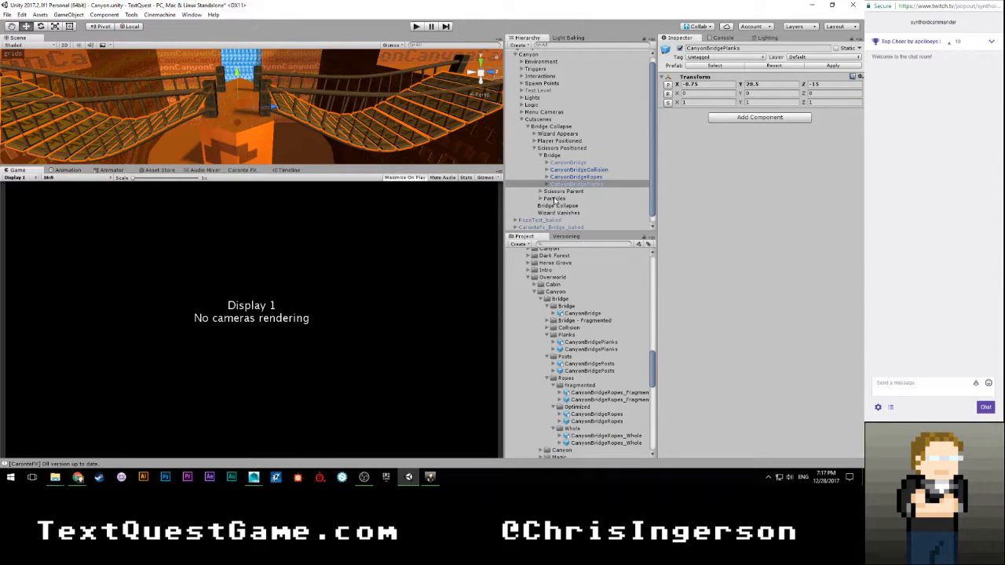
# Step: Select the Bridge parent object and inspect its separate ropes and planks around the middle pillar
pyautogui.click(551, 155)
pyautogui.press('f')
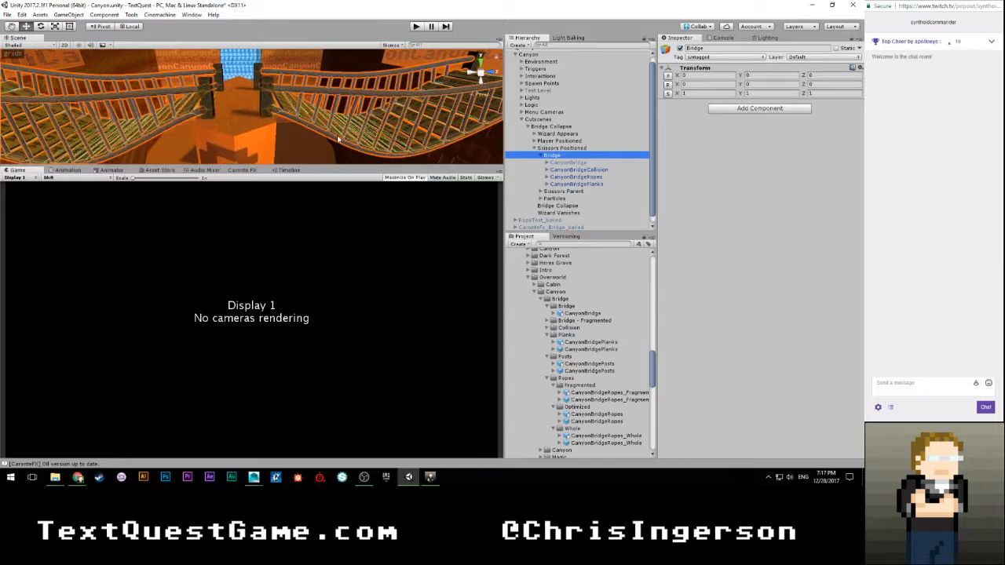
pyautogui.scroll(2, 338, 139)
pyautogui.moveTo(338, 139); pyautogui.dragTo(396, 114, button='right')
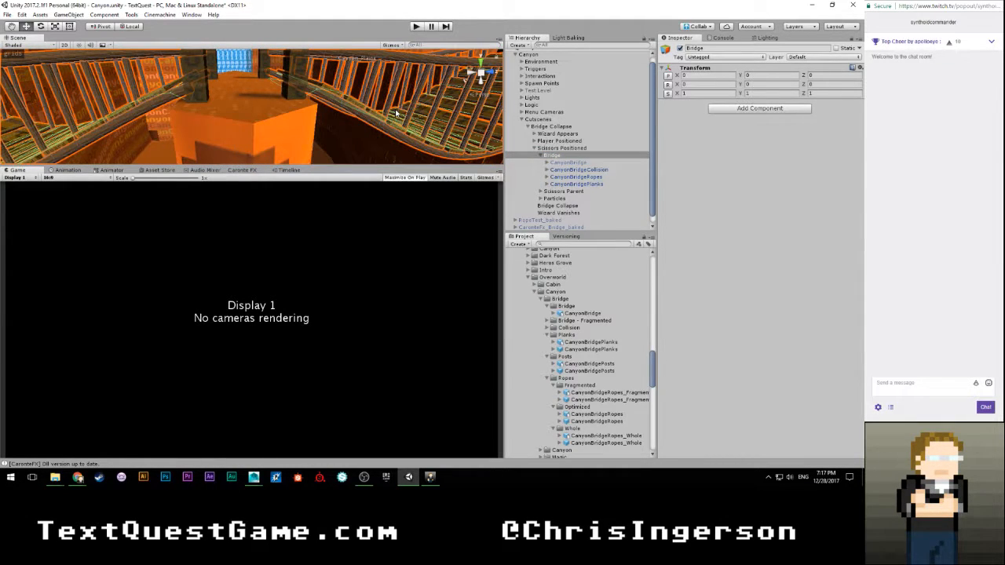
# Step: Review the full Bridge Collapse timeline with its scissors and audio tracks
pyautogui.moveTo(209, 114); pyautogui.dragTo(303, 115, button='right')
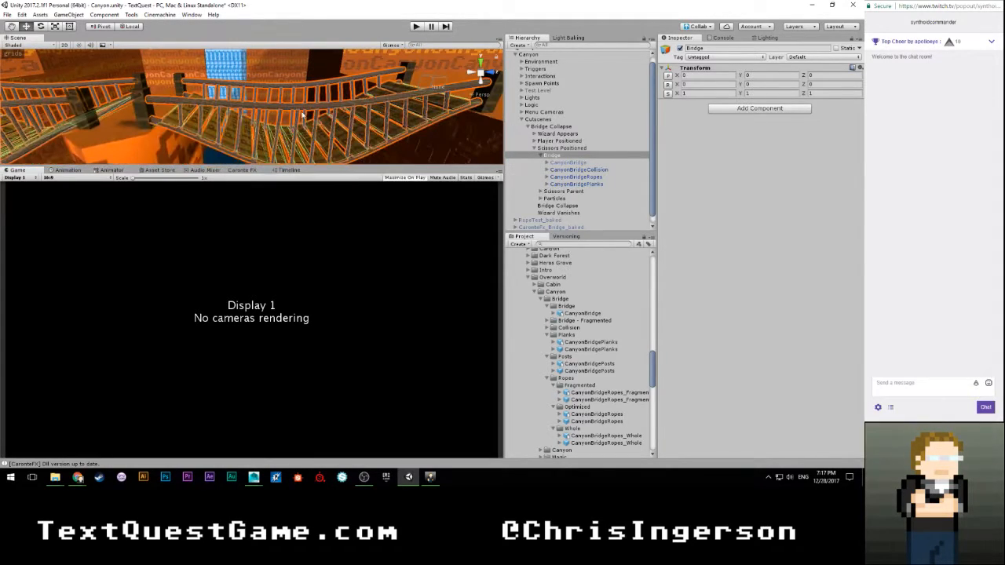
pyautogui.scroll(-1, 571, 198)
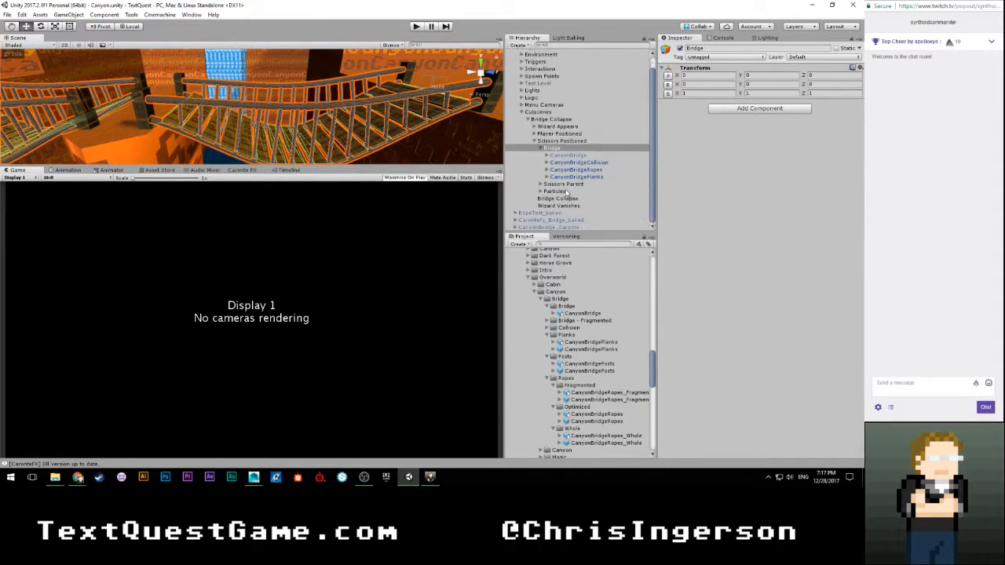
pyautogui.click(559, 198)
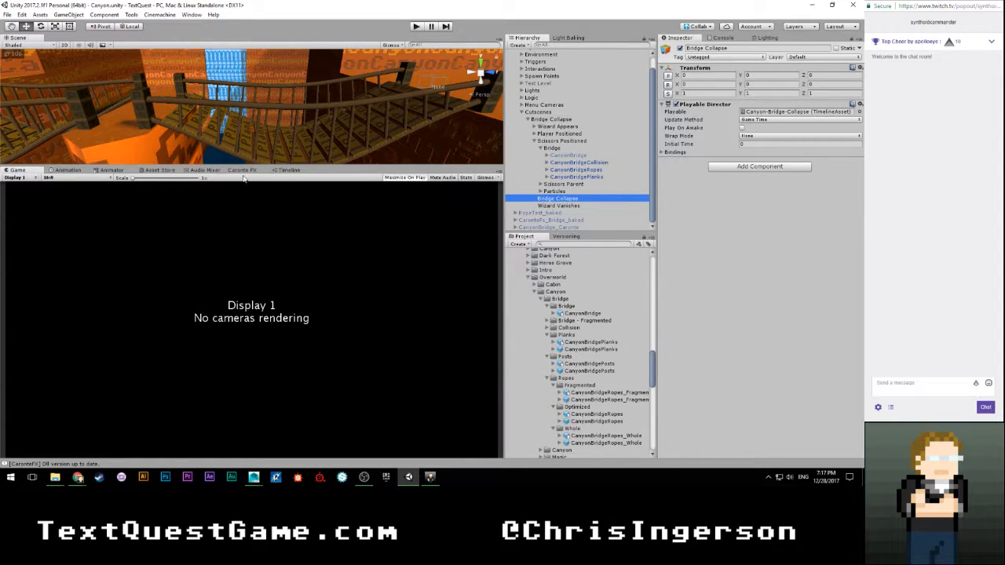
pyautogui.click(287, 169)
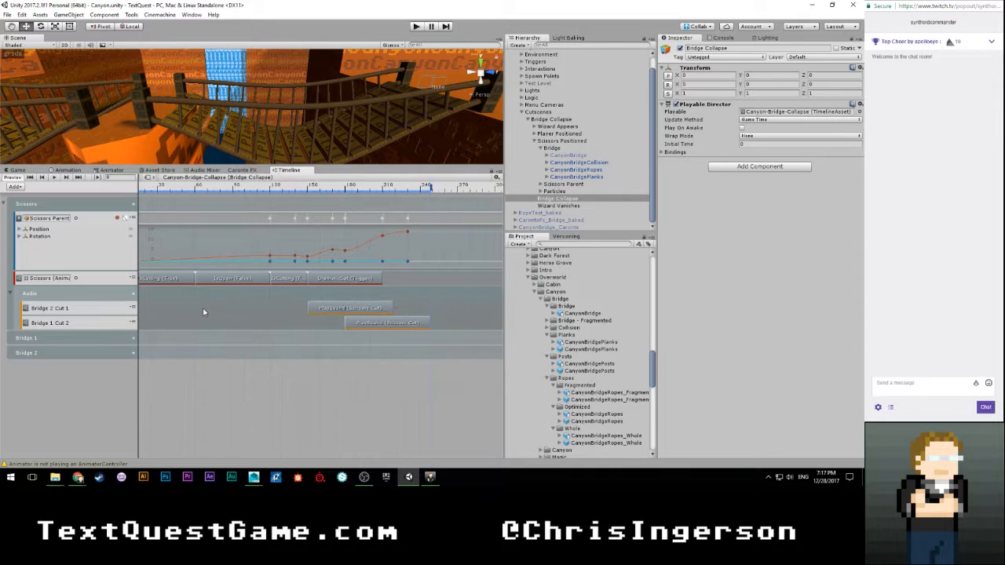
pyautogui.scroll(-5, 203, 312)
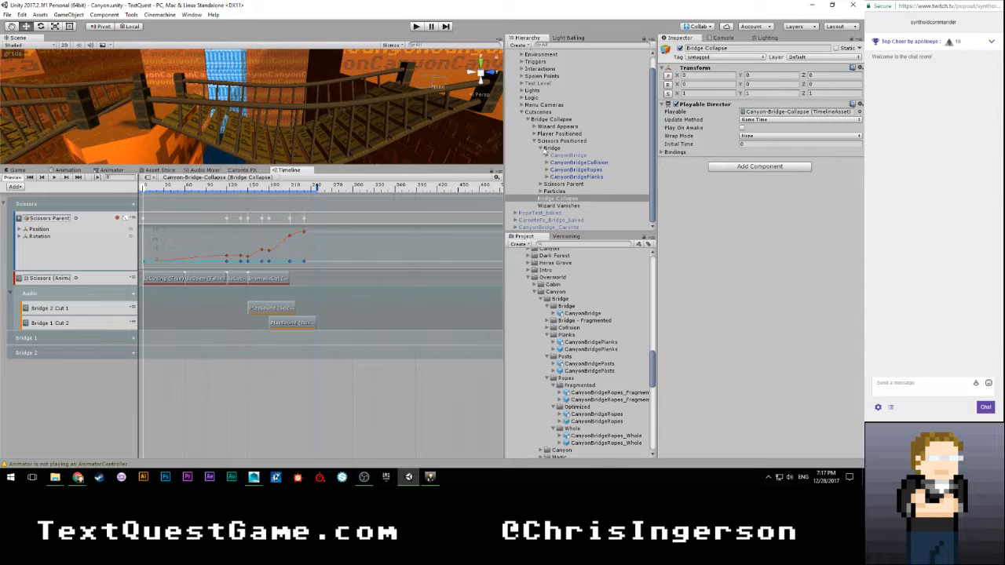
pyautogui.click(543, 149)
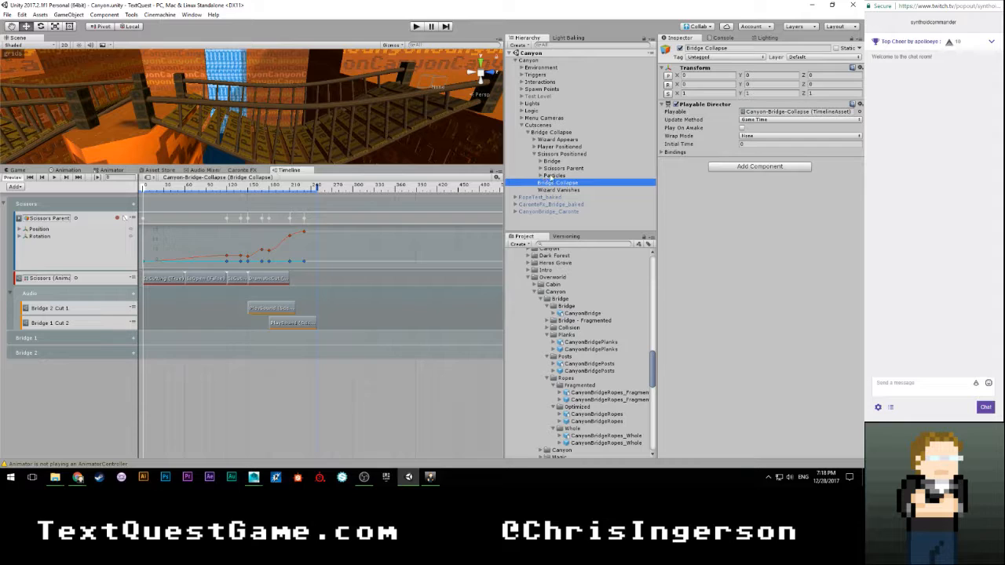
pyautogui.click(540, 161)
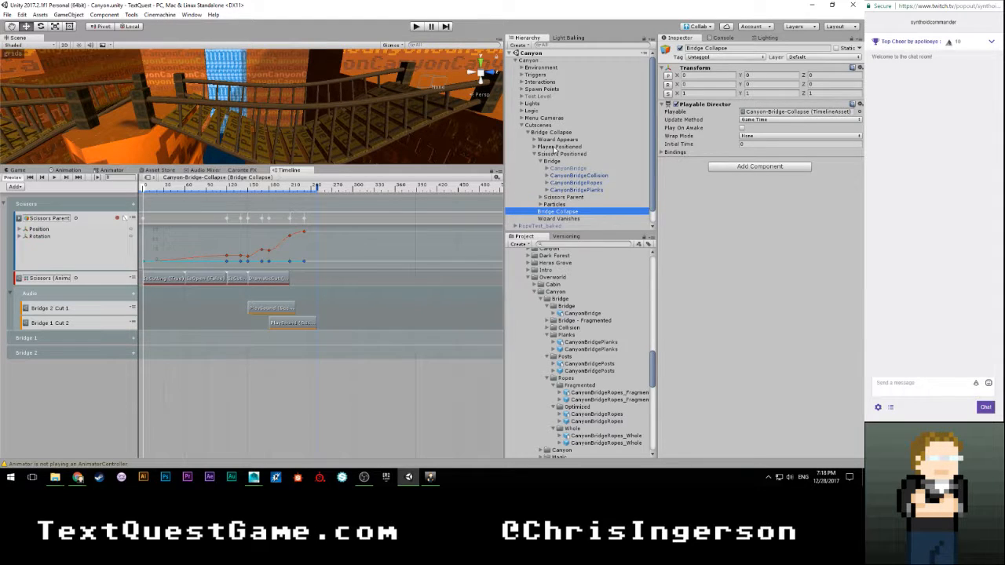
# Step: Create an empty child object named Bridge 2 under Player Positioned
pyautogui.click(533, 147)
pyautogui.click(553, 146)
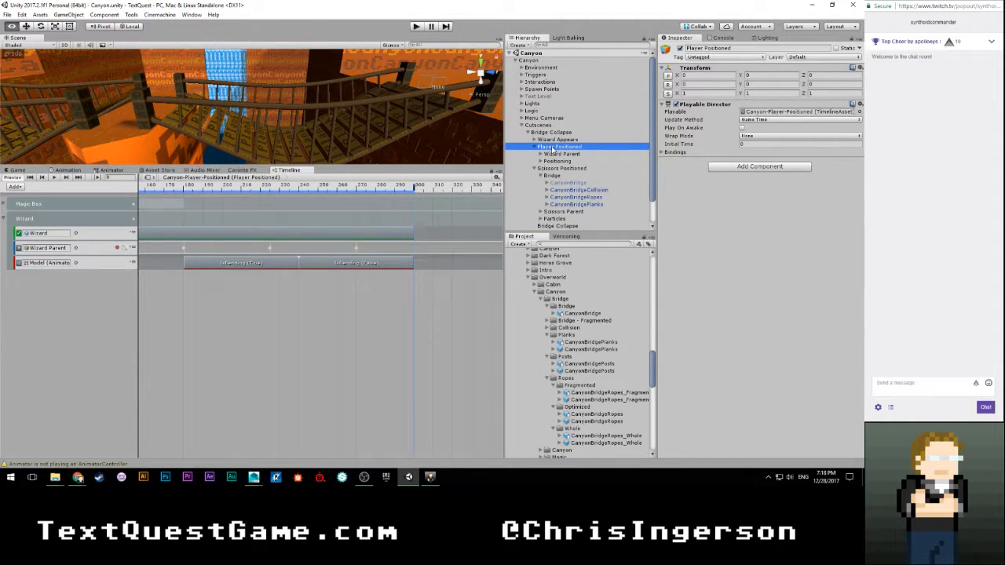
pyautogui.hotkey('alt', 'shift', 'n')
pyautogui.click(731, 48)
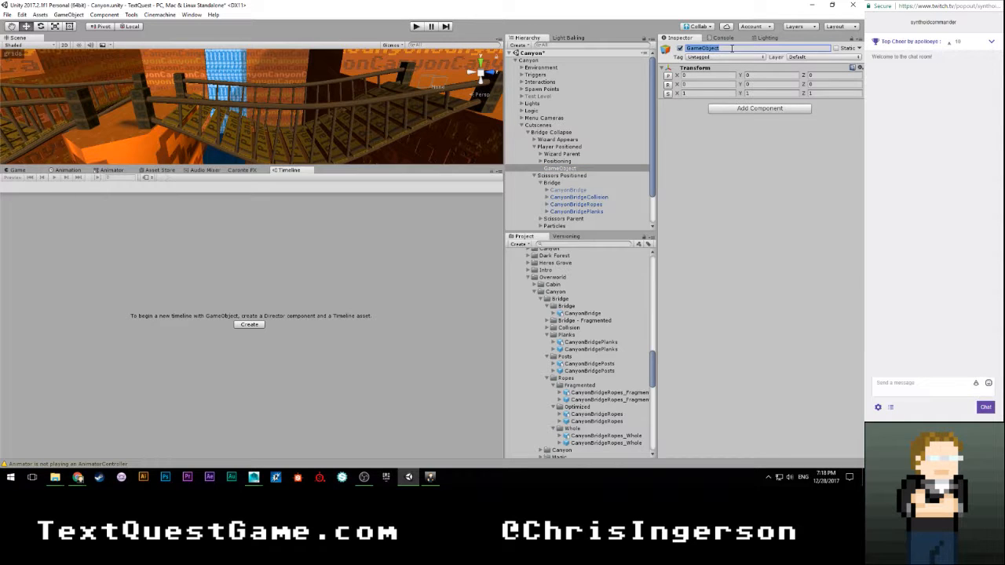
pyautogui.write('Bridge 2')
pyautogui.press('Return')
# Step: Move CanyonBridgeRopes and CanyonBridgePlanks from the Bridge object into Bridge 2
pyautogui.scroll(-2, 583, 204)
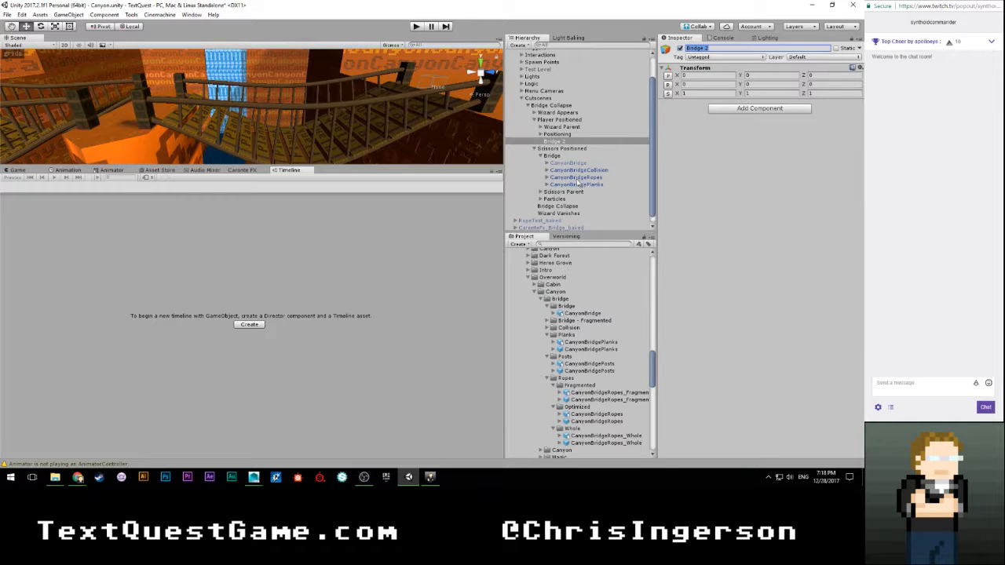
pyautogui.click(578, 183)
pyautogui.keyDown('ctrl'); pyautogui.click(580, 178); pyautogui.keyUp('ctrl')
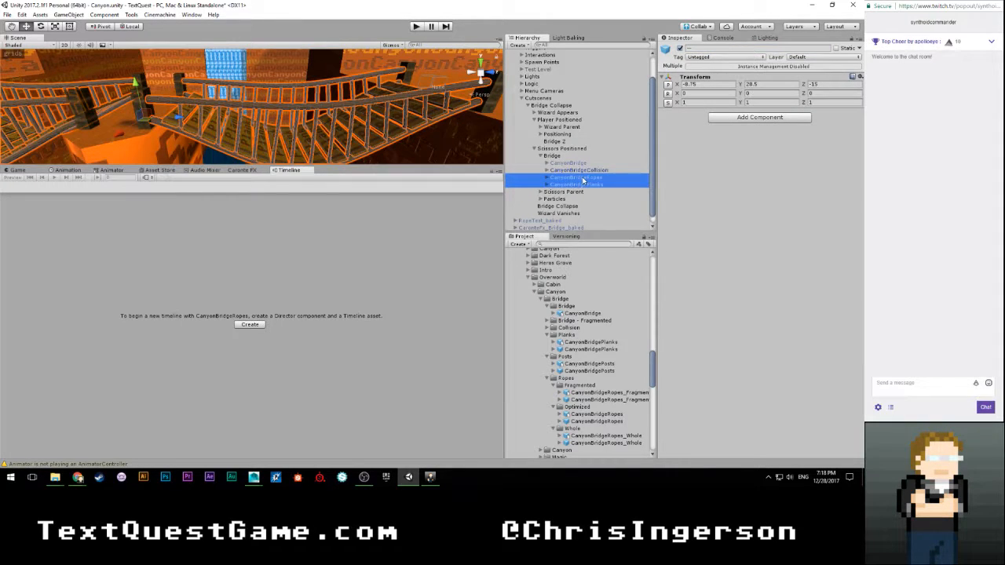
pyautogui.moveTo(581, 180); pyautogui.dragTo(563, 144)
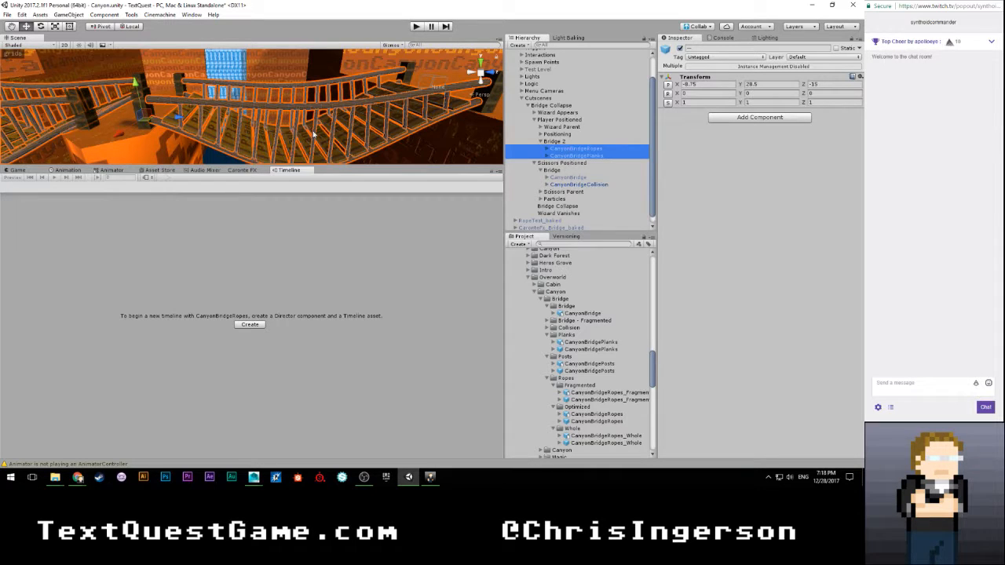
pyautogui.moveTo(314, 135); pyautogui.dragTo(348, 131, button='right')
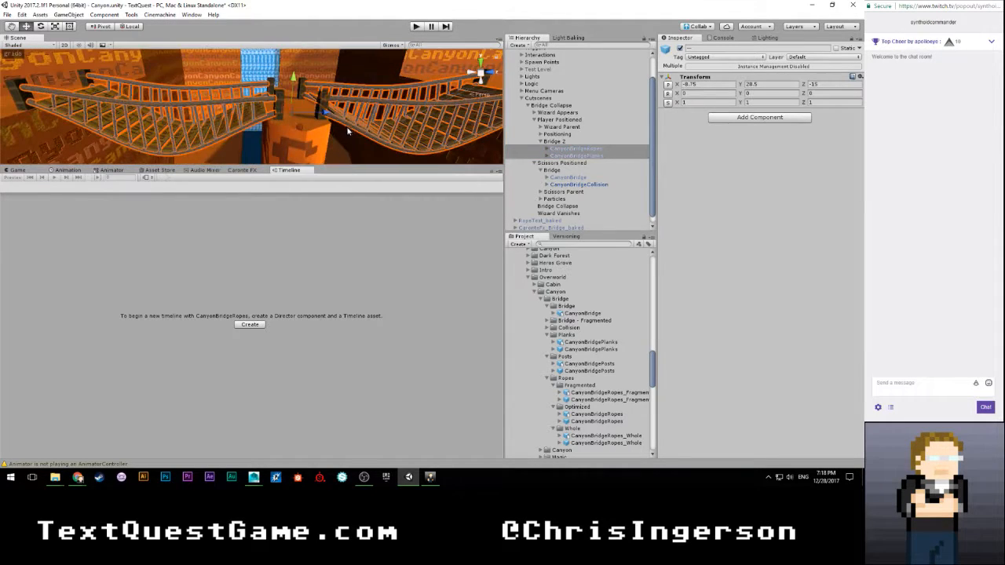
# Step: Examine the full length of the Player Positioned timeline and its wizard tracks
pyautogui.click(563, 142)
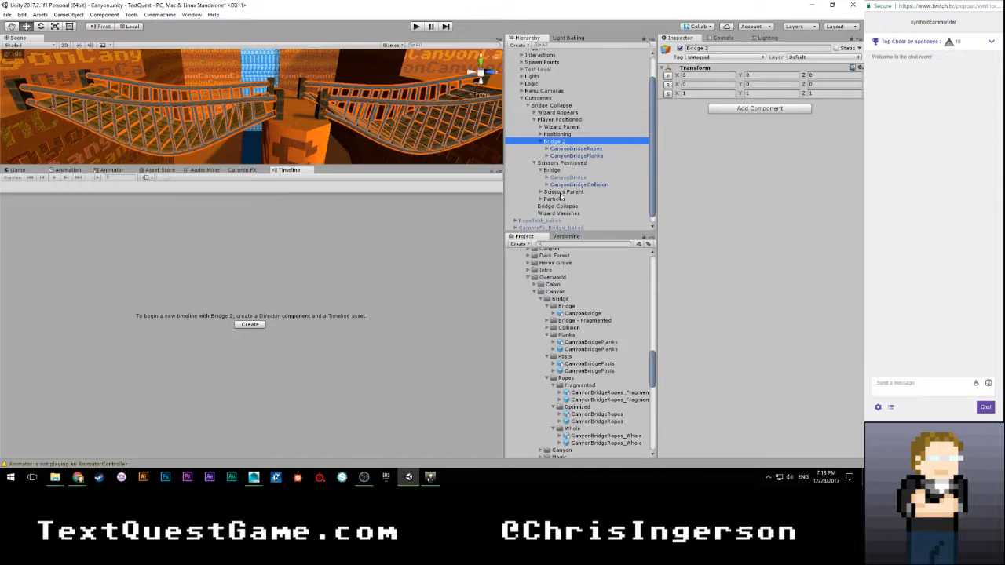
pyautogui.click(556, 119)
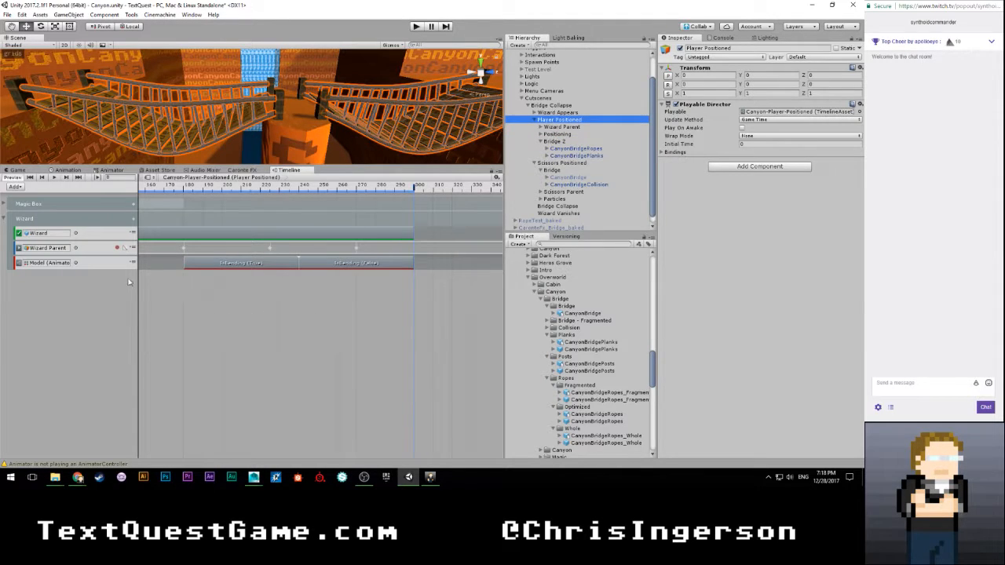
pyautogui.scroll(3, 174, 299)
pyautogui.moveTo(185, 299); pyautogui.dragTo(317, 302, button='middle')
pyautogui.scroll(-8, 224, 301)
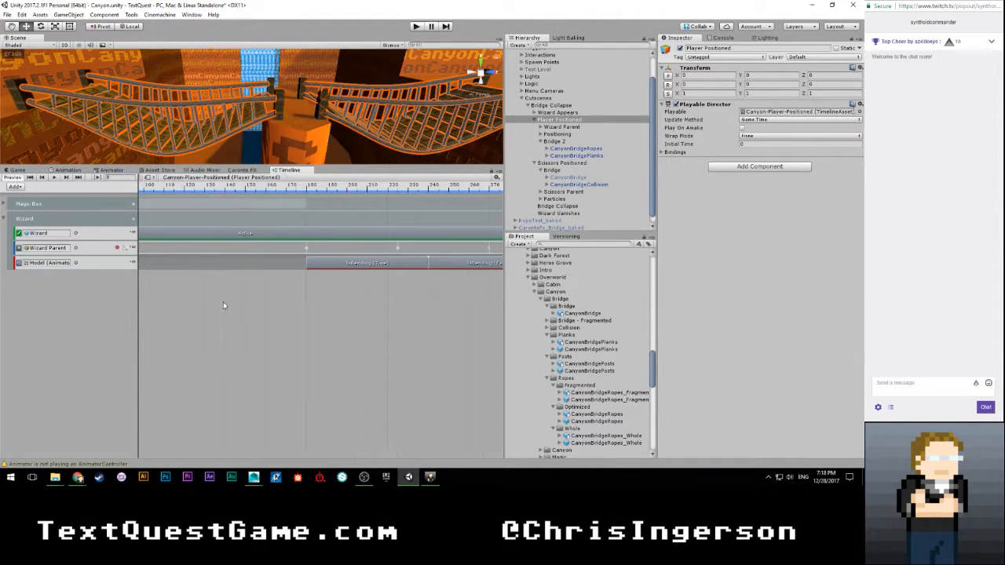
pyautogui.scroll(-5, 232, 302)
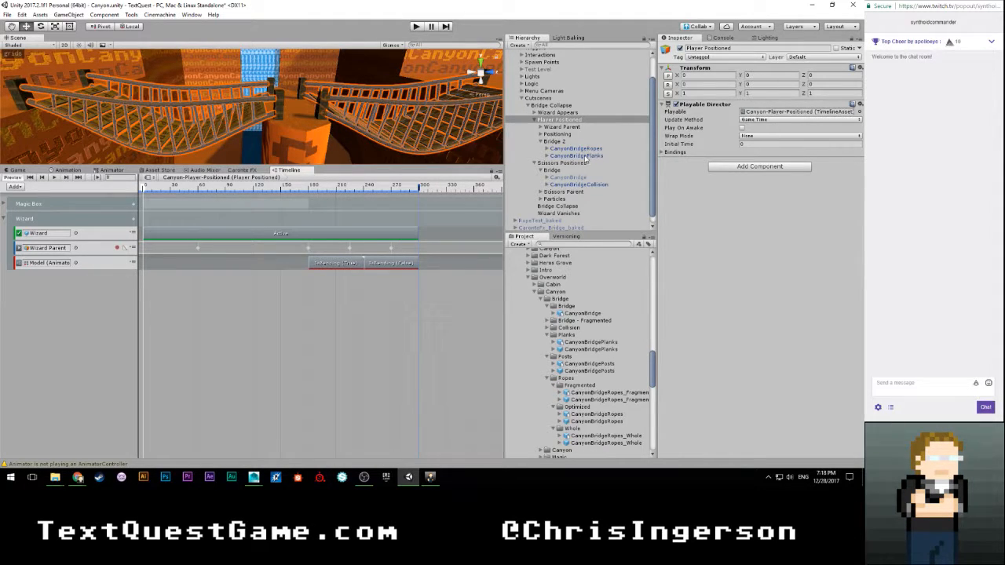
# Step: Add the CaronteFx_Bridge2_Collapse_baked prefab from the CaronteFX Bakes folder to Bridge 2 and deactivate it
pyautogui.scroll(-5, 576, 339)
pyautogui.scroll(4, 577, 339)
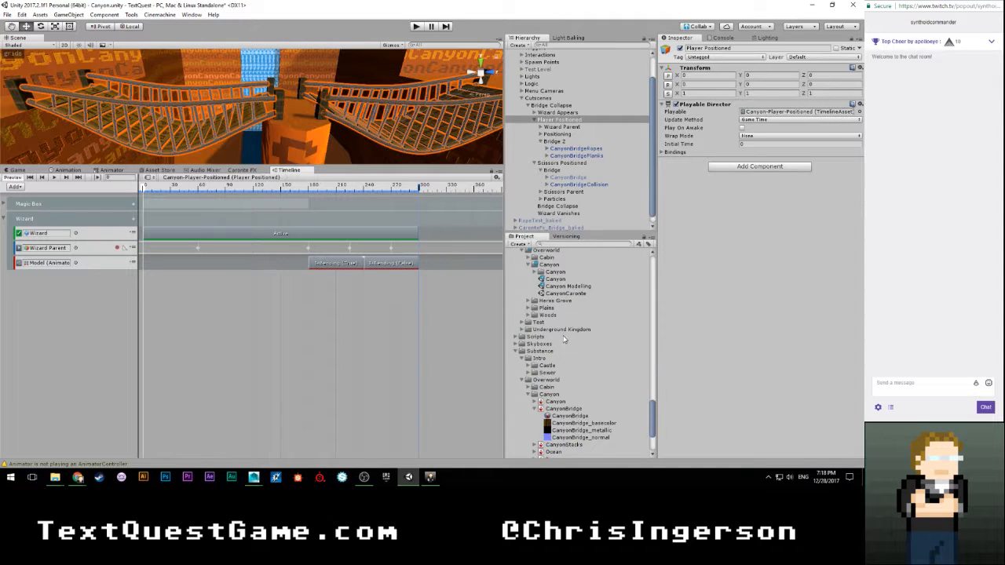
pyautogui.scroll(10, 564, 339)
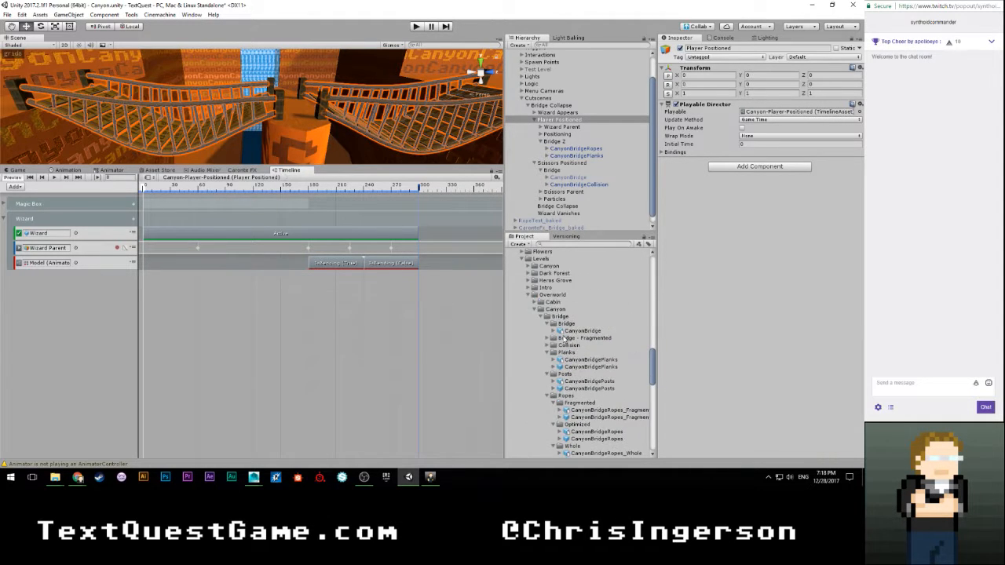
pyautogui.scroll(-4, 563, 339)
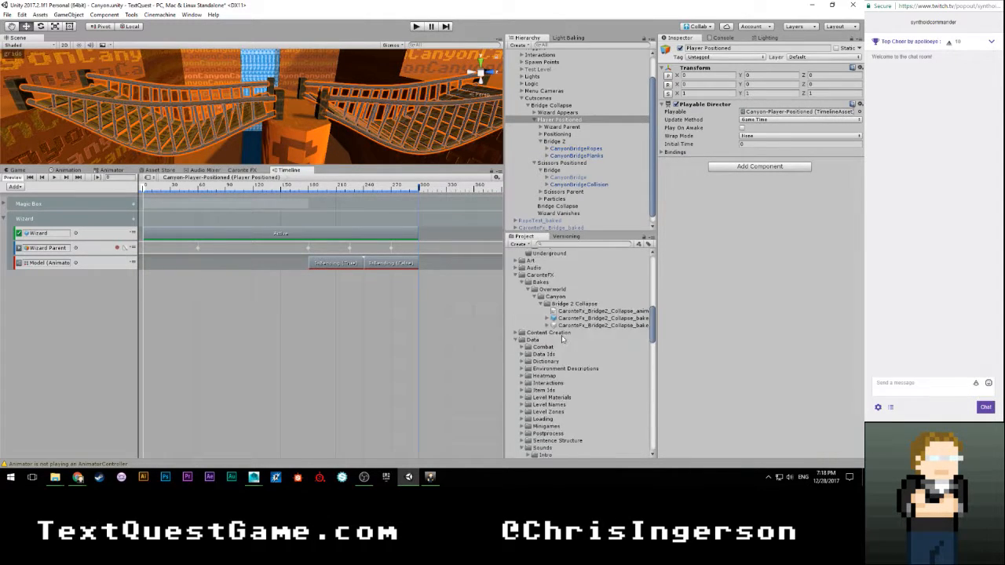
pyautogui.moveTo(579, 318); pyautogui.dragTo(571, 146)
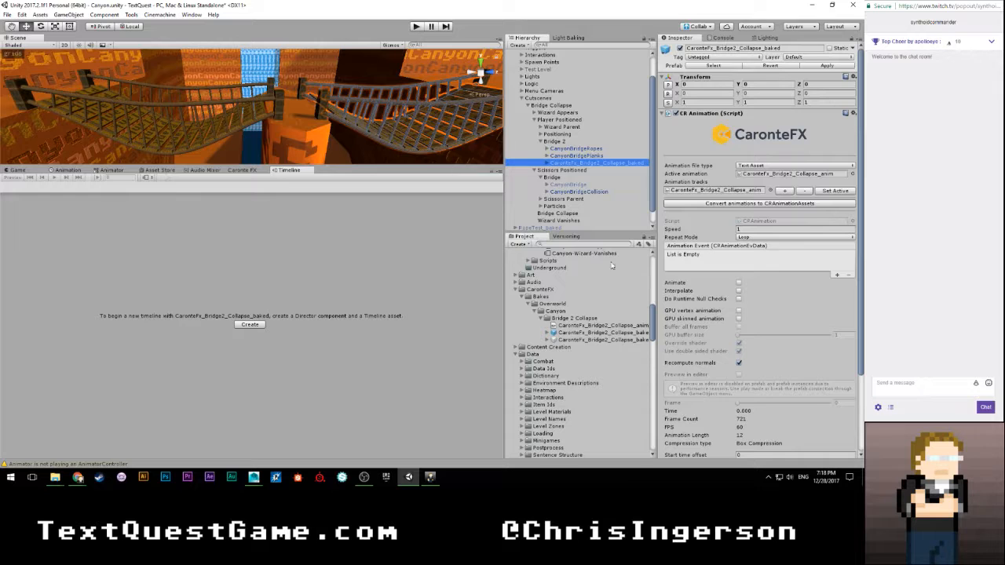
pyautogui.moveTo(393, 114); pyautogui.dragTo(267, 144, button='middle')
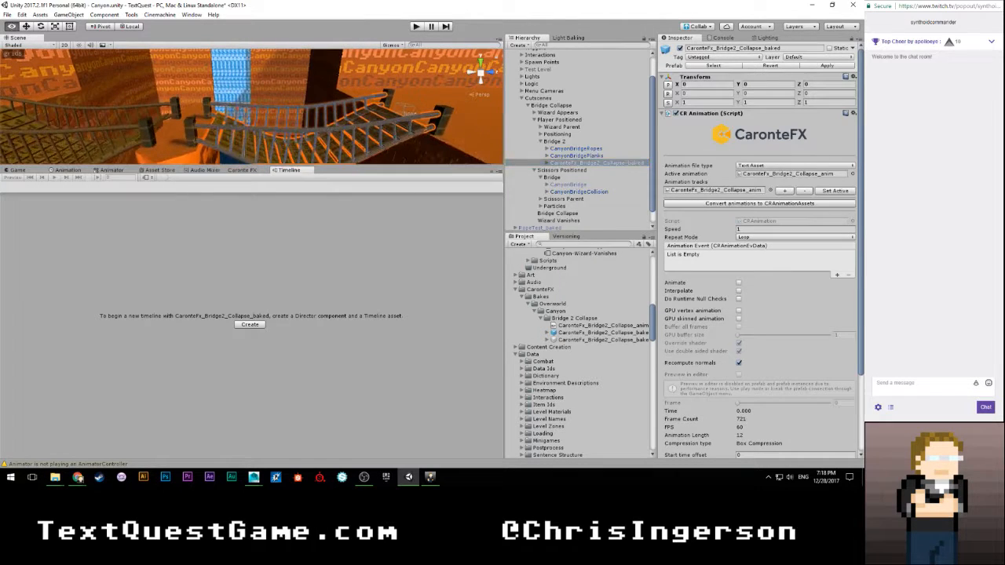
pyautogui.click(680, 48)
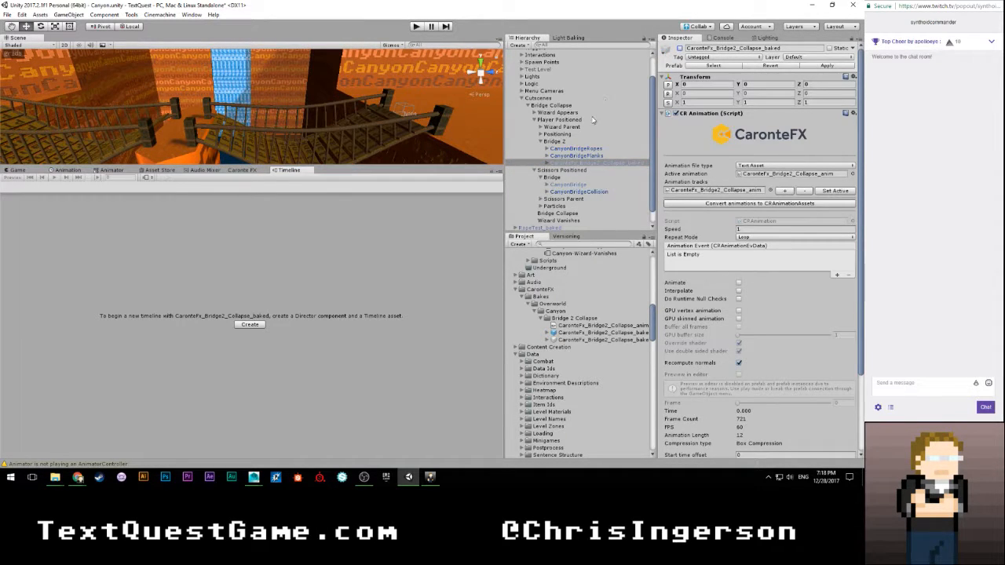
# Step: Add a track group named Bridge to the Player Positioned timeline and give it an activation track
pyautogui.click(554, 121)
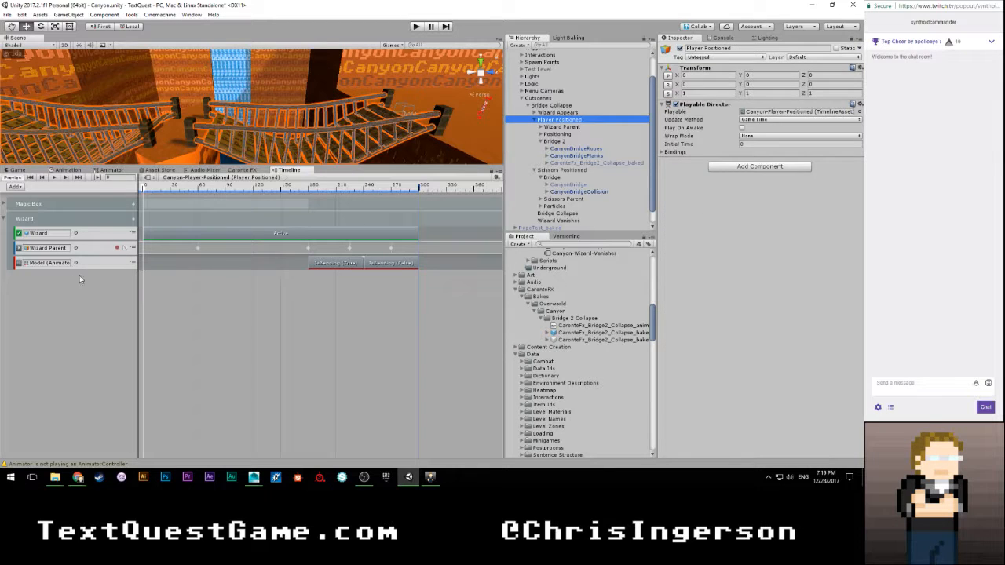
pyautogui.click(60, 300)
pyautogui.click(14, 187)
pyautogui.click(35, 195)
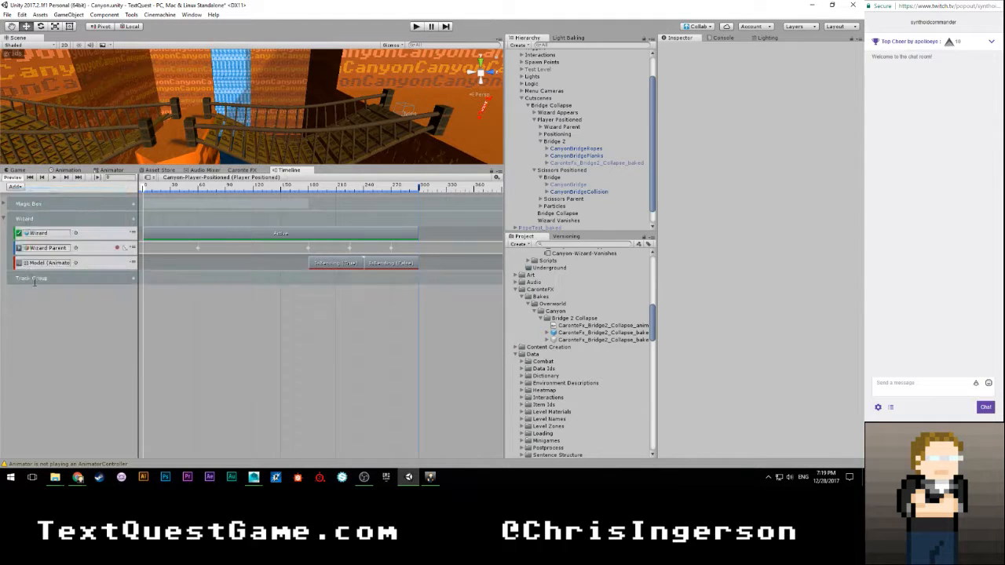
pyautogui.write('Bridge')
pyautogui.click(120, 304)
pyautogui.click(134, 281)
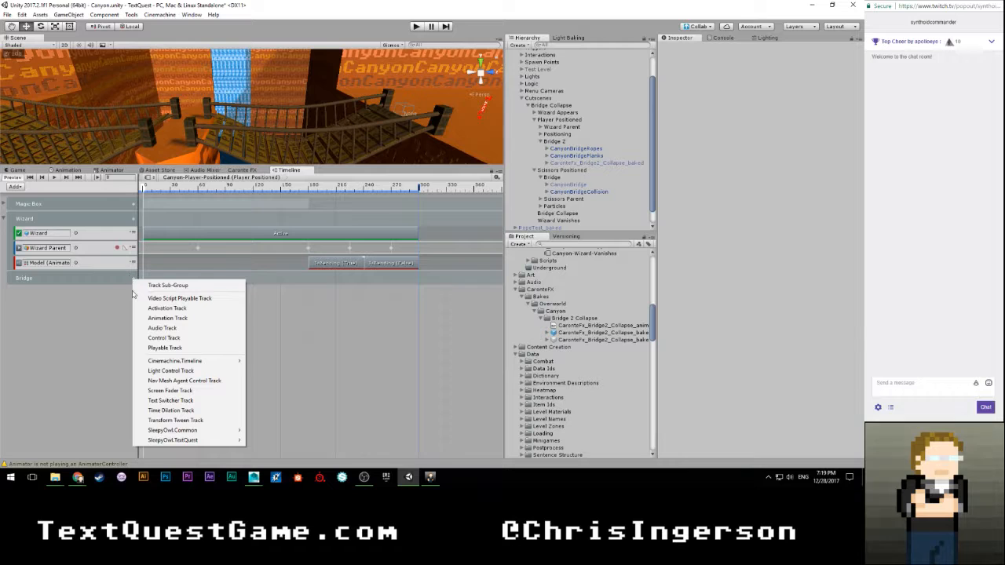
pyautogui.click(145, 308)
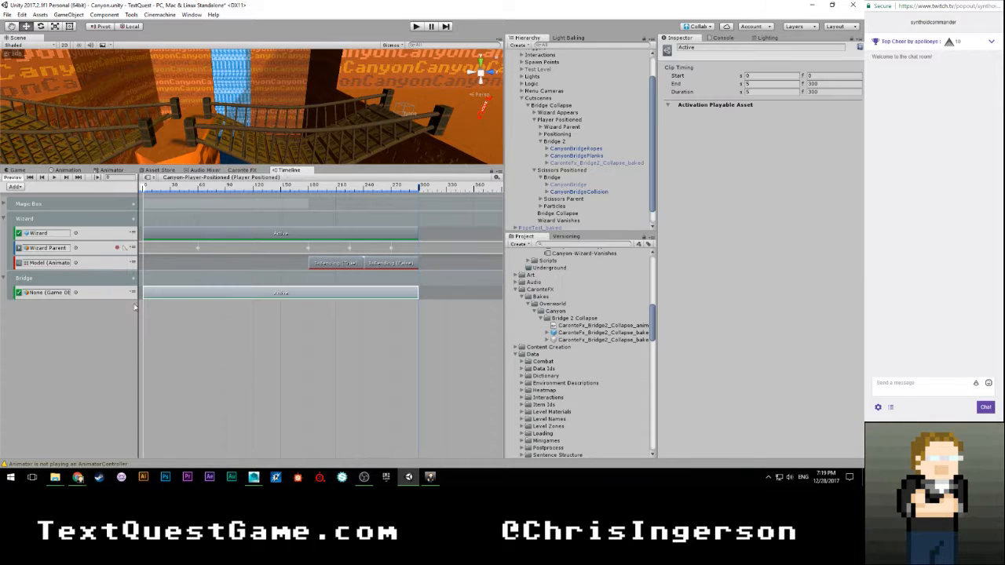
# Step: Create an empty child object under Bridge 2 and name it Optimized
pyautogui.click(560, 143)
pyautogui.hotkey('alt', 'shift', 'n')
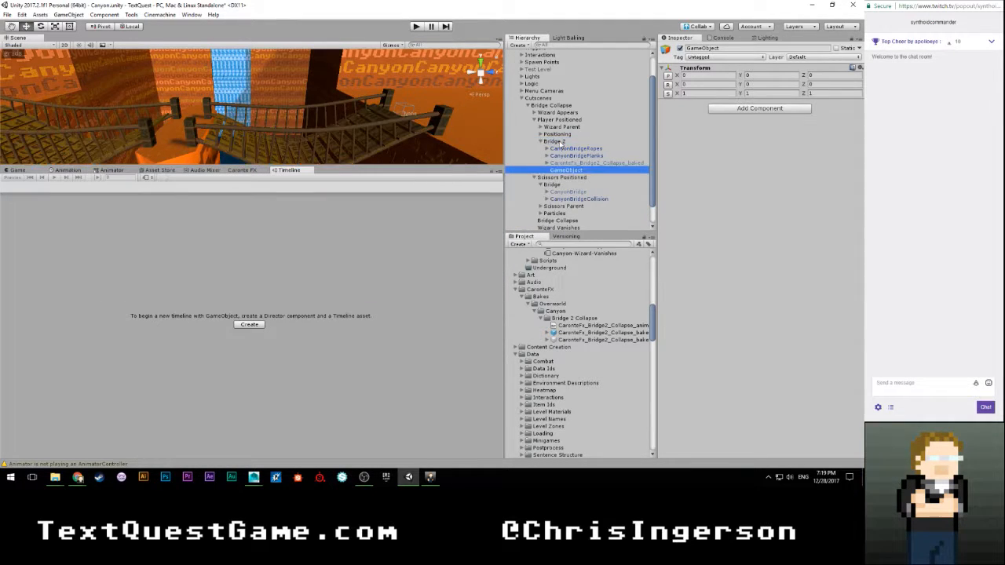
pyautogui.click(711, 49)
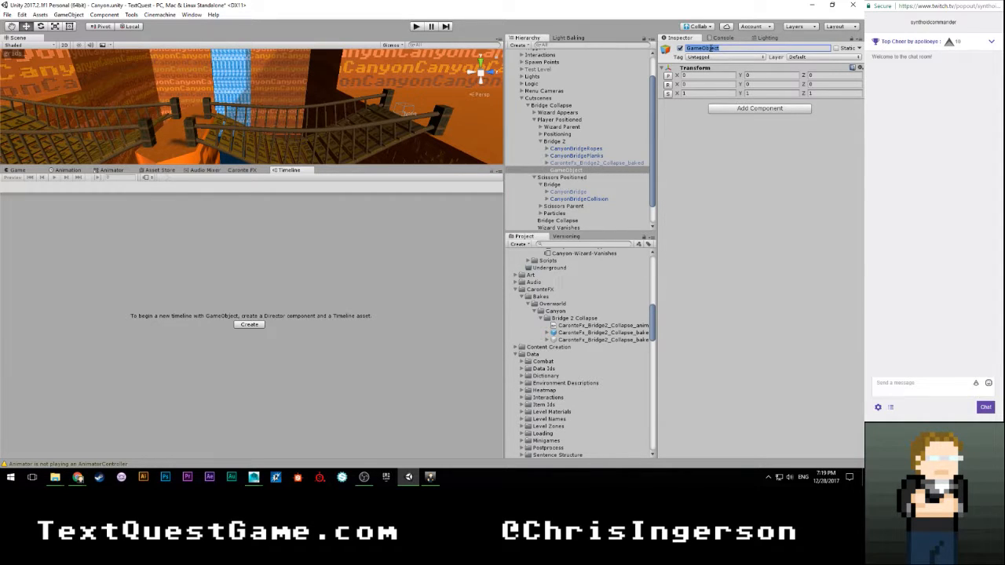
pyautogui.write('Original')
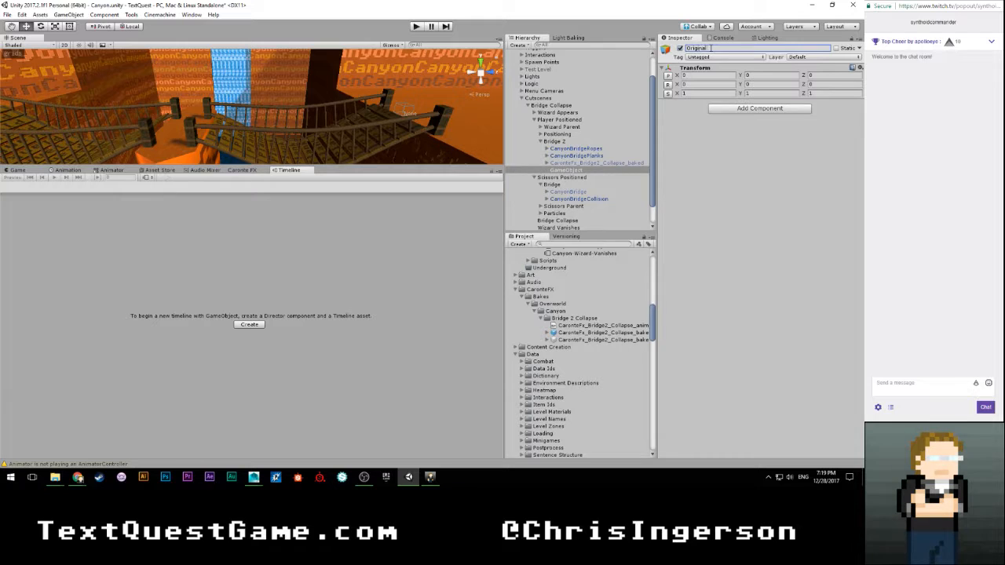
pyautogui.press('Return')
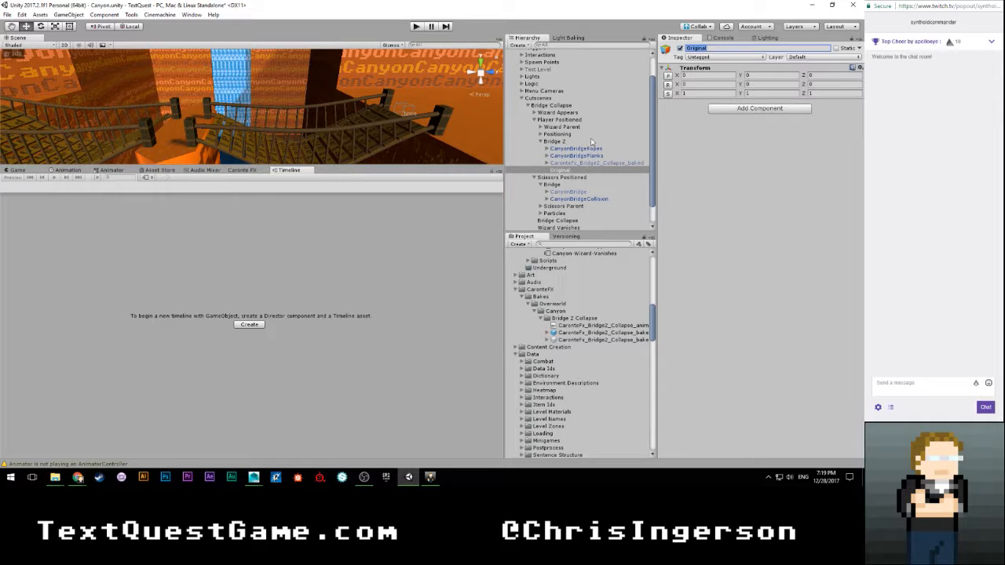
pyautogui.click(571, 168)
pyautogui.click(704, 48)
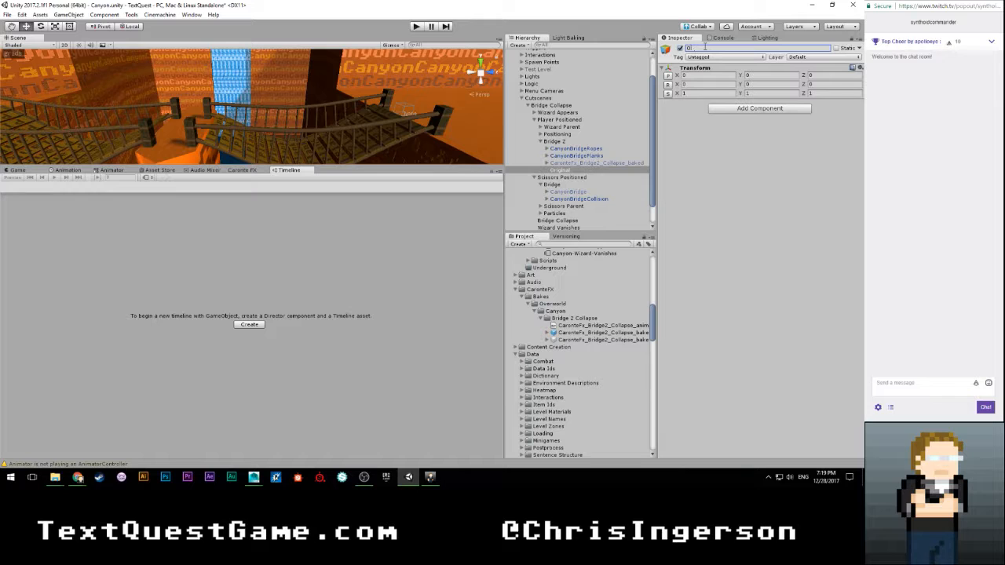
pyautogui.write('Optimized')
pyautogui.press('Return')
# Step: Duplicate the Optimized object as CaronteFX and move CaronteFx_Bridge2_Collapse_baked into it
pyautogui.click(577, 171)
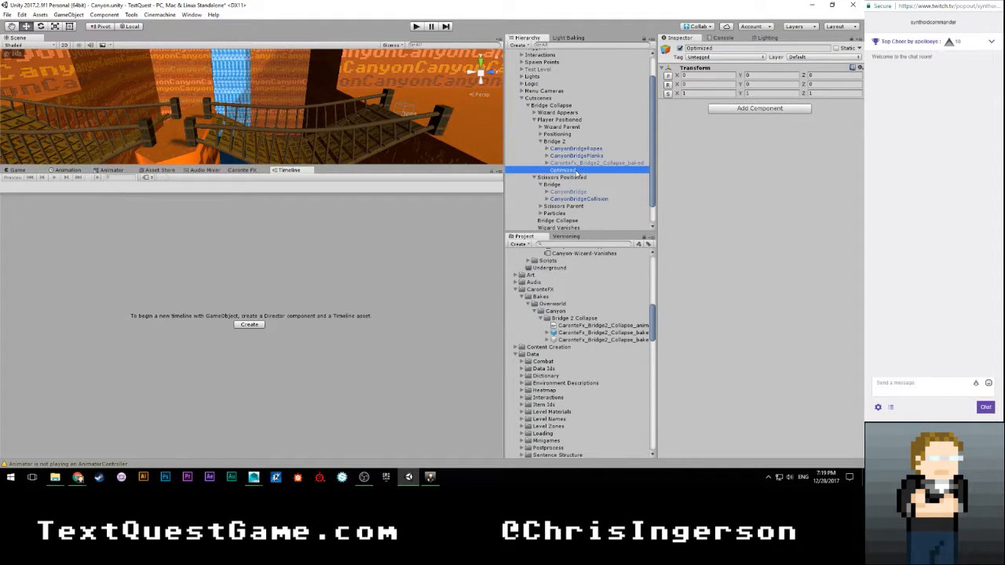
pyautogui.hotkey('ctrl', 'd')
pyautogui.click(736, 47)
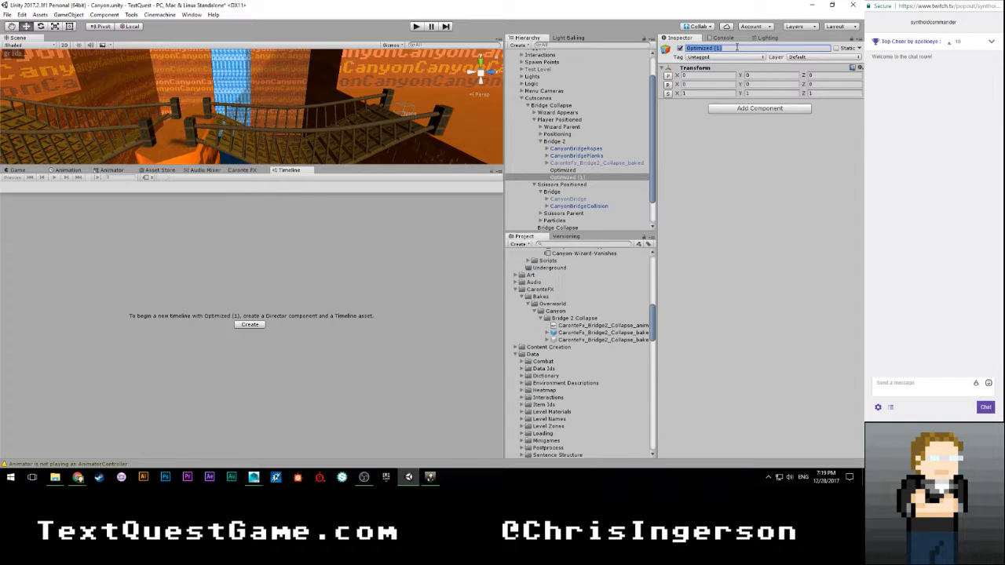
pyautogui.write('Cal')
pyautogui.write('onteFX')
pyautogui.press('Return')
pyautogui.moveTo(618, 161); pyautogui.dragTo(571, 171)
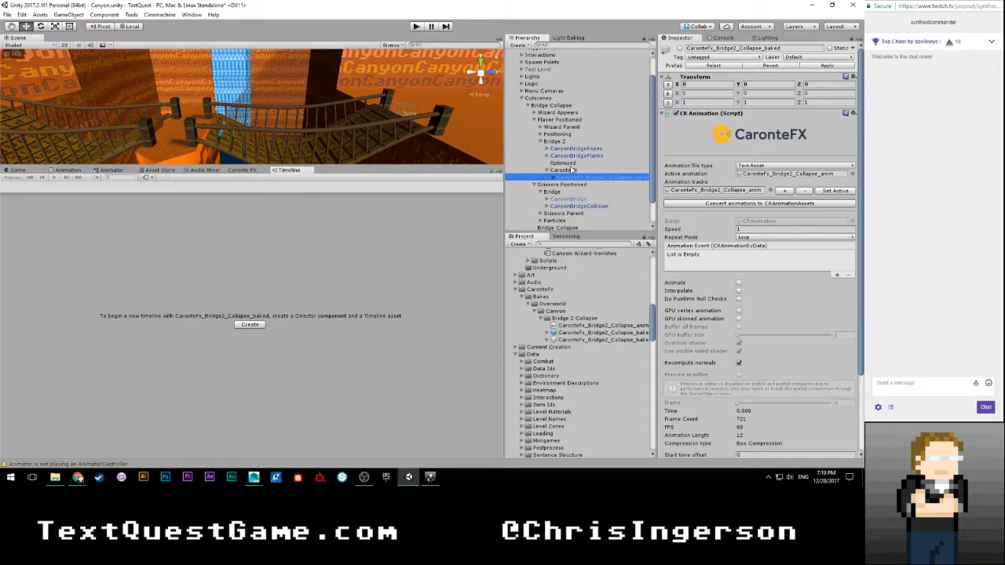
# Step: Activate the CaronteFx_Bridge2_Collapse_baked object and deactivate its CaronteFX parent object
pyautogui.click(680, 48)
pyautogui.click(579, 169)
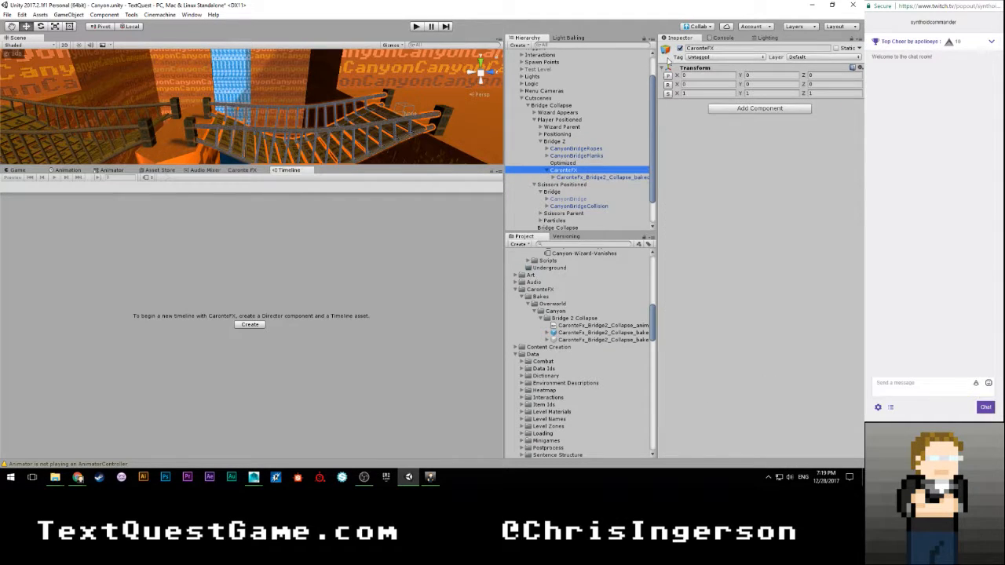
pyautogui.click(679, 50)
# Step: Move CanyonBridgeRopes and CanyonBridgePlanks into the Optimized object under Bridge 2
pyautogui.click(573, 155)
pyautogui.keyDown('shift'); pyautogui.click(574, 150); pyautogui.keyUp('shift')
pyautogui.moveTo(574, 149); pyautogui.dragTo(566, 164)
# Step: Bind the Optimized object to the Bridge group's activation track in the Player Positioned timeline and set its post-playback state to Active
pyautogui.click(559, 120)
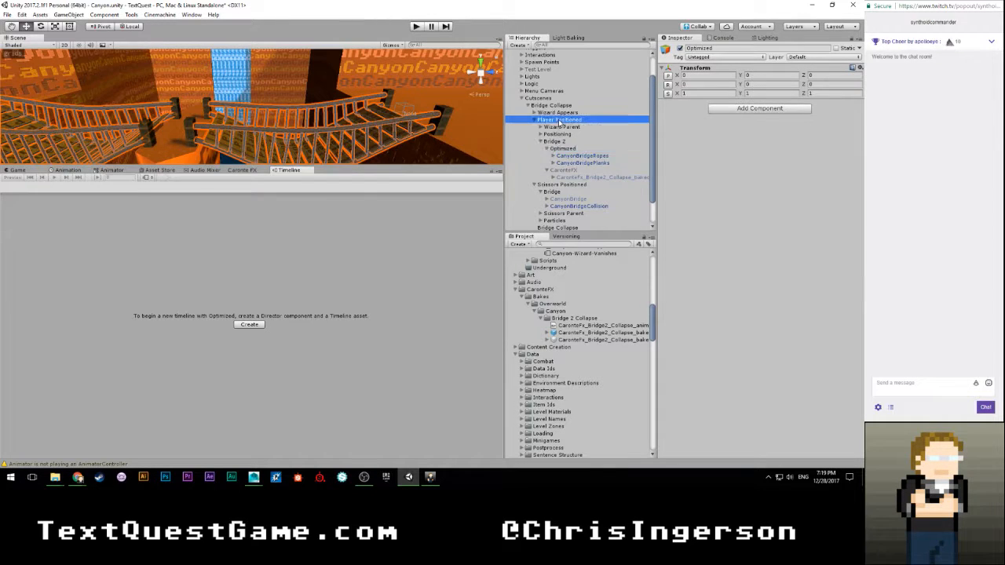
pyautogui.moveTo(564, 149); pyautogui.dragTo(61, 295)
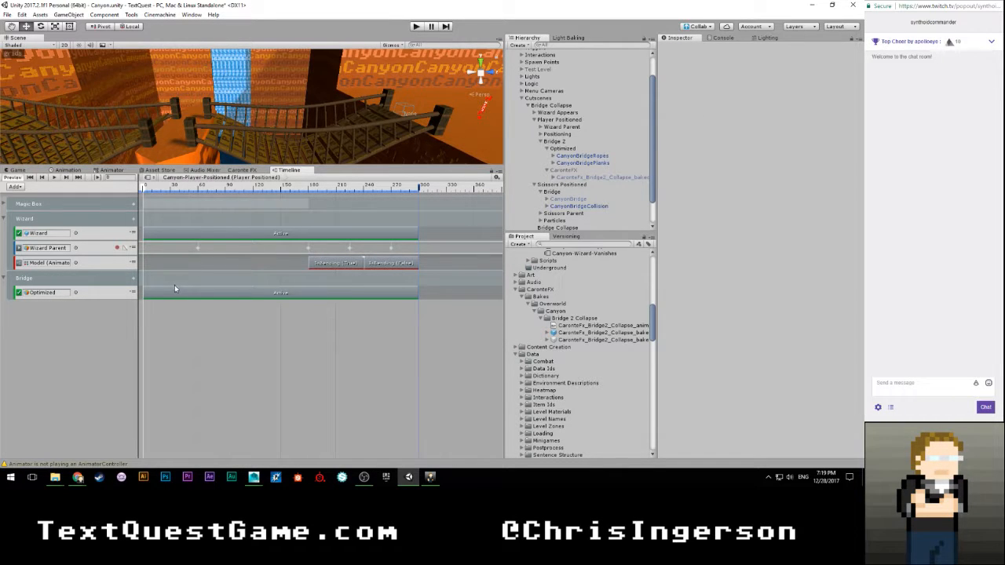
pyautogui.click(222, 291)
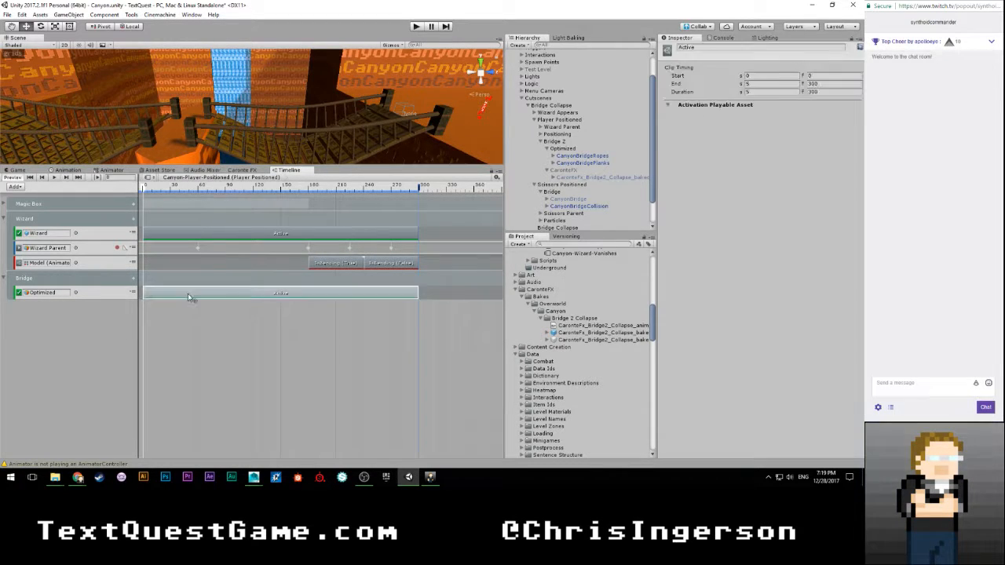
pyautogui.click(118, 295)
pyautogui.click(756, 68)
pyautogui.click(759, 87)
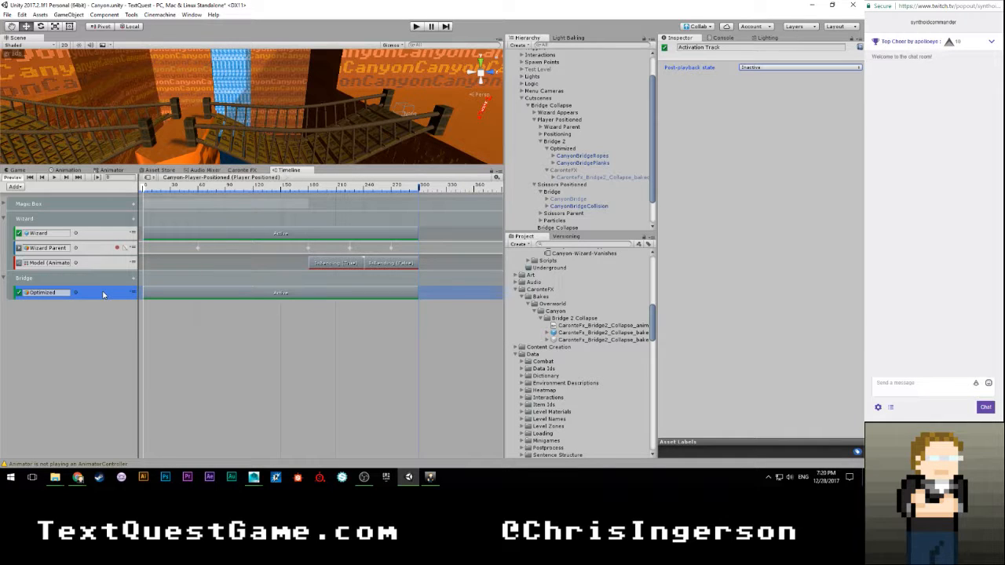
pyautogui.click(758, 68)
pyautogui.click(755, 76)
# Step: Rebind the Bridge group's activation track to the CaronteFX object instead of Optimized
pyautogui.click(582, 177)
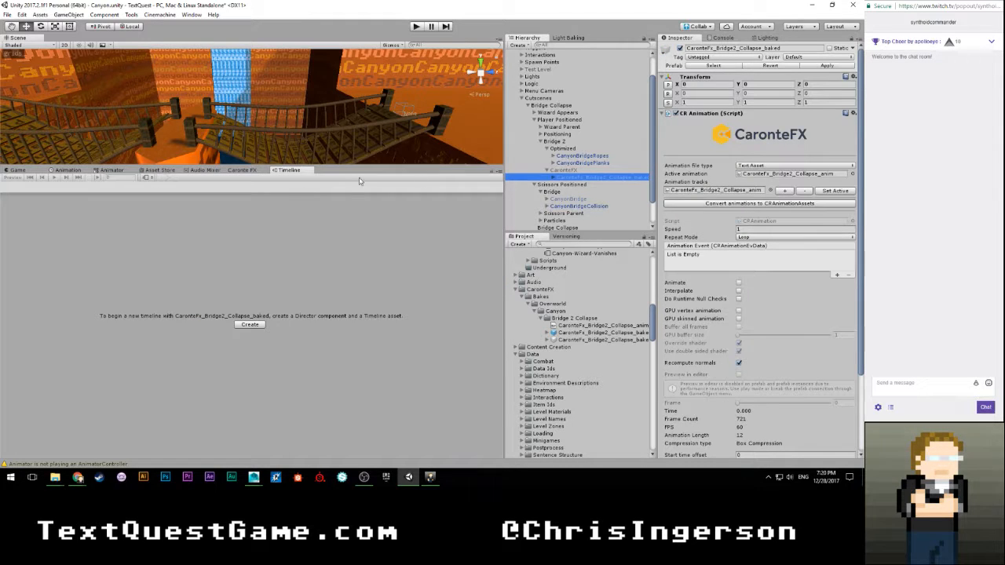
pyautogui.click(562, 119)
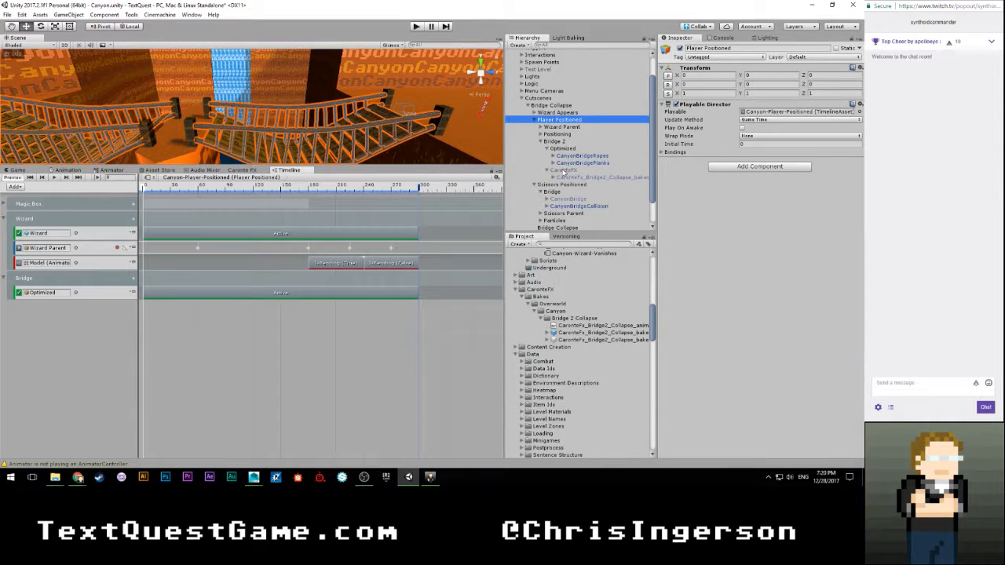
pyautogui.moveTo(449, 171); pyautogui.dragTo(52, 294)
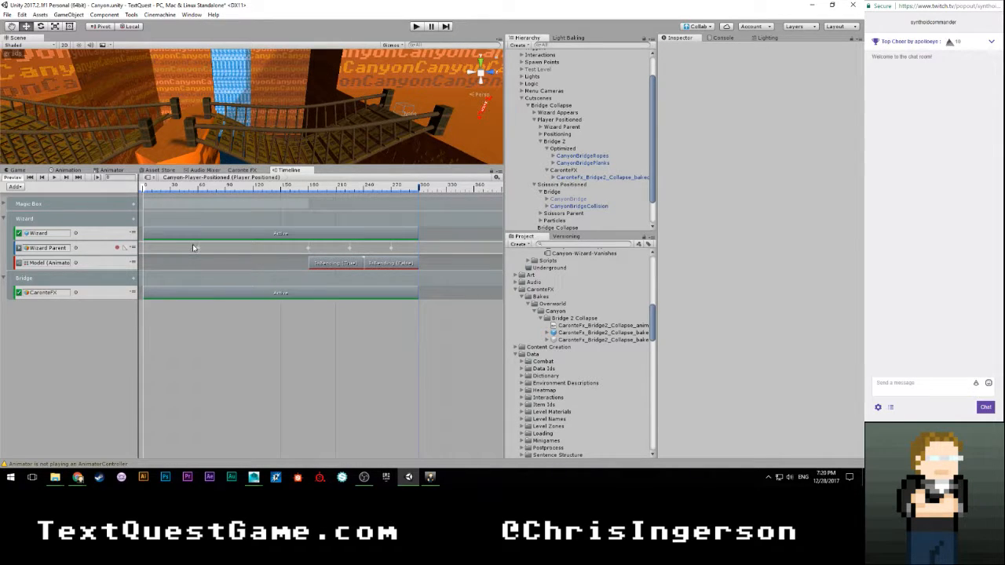
# Step: Add a second activation track to the Bridge group, placed above the CaronteFX track, and bind it to the Optimized object
pyautogui.click(133, 277)
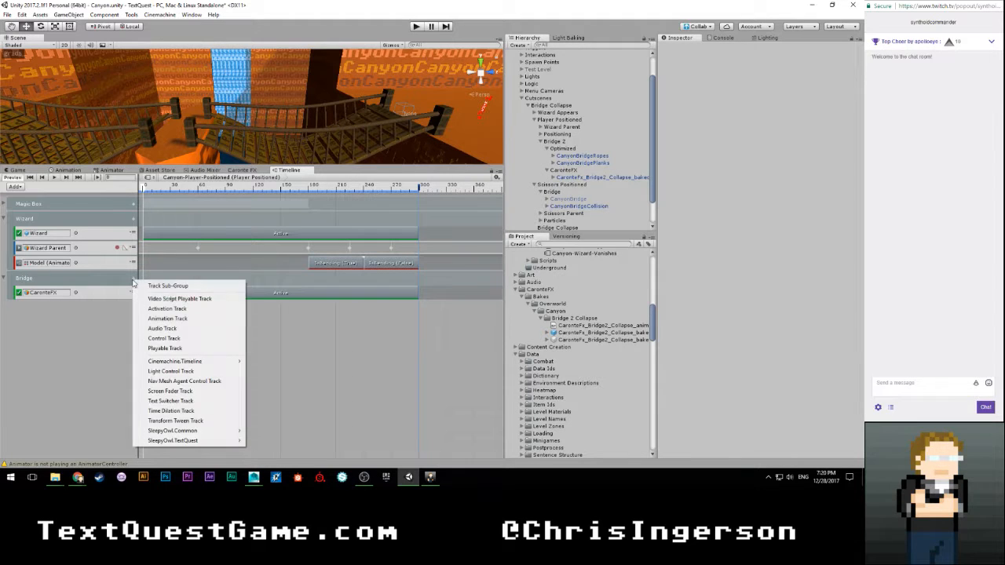
pyautogui.moveTo(83, 303)
pyautogui.mouseDown()
pyautogui.moveTo(96, 311)
pyautogui.moveTo(97, 289)
pyautogui.mouseUp()
pyautogui.click(563, 148)
pyautogui.moveTo(564, 148); pyautogui.dragTo(51, 293)
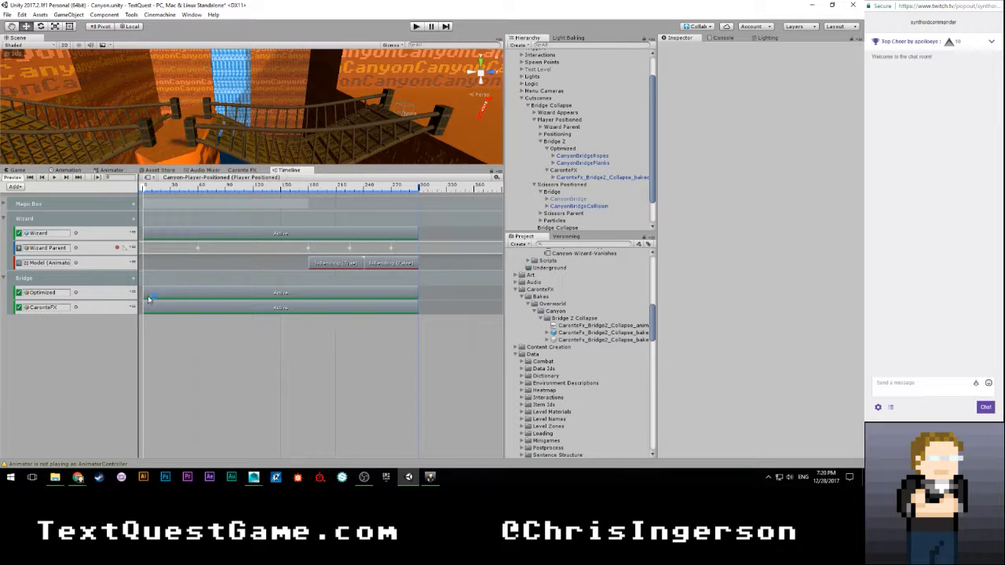
# Step: Set the post-playback state of the Optimized activation track to Inactive
pyautogui.click(295, 293)
pyautogui.click(122, 292)
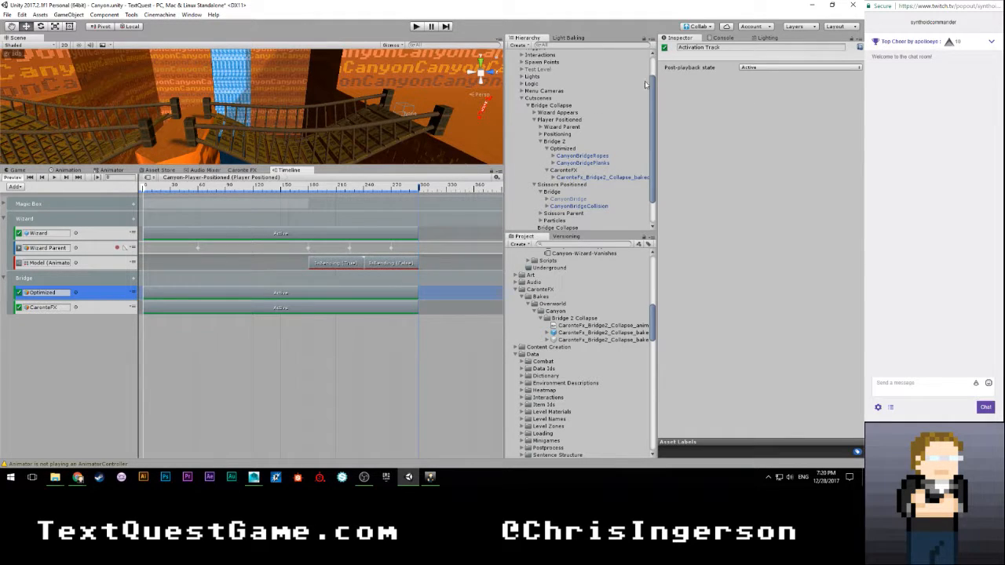
pyautogui.click(799, 67)
pyautogui.click(753, 84)
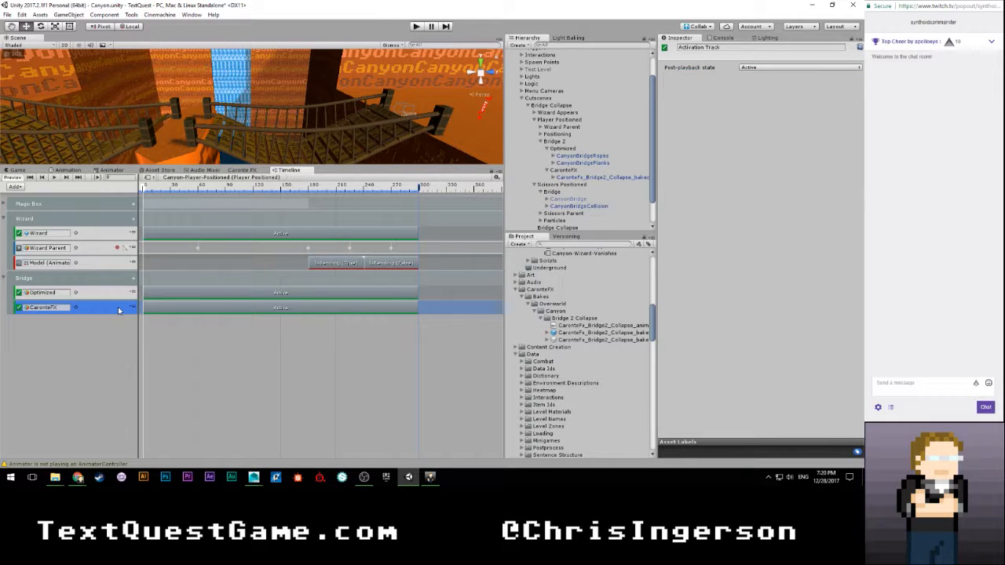
# Step: Shorten the Optimized track's activation clip so that it ends at frame 30
pyautogui.click(217, 296)
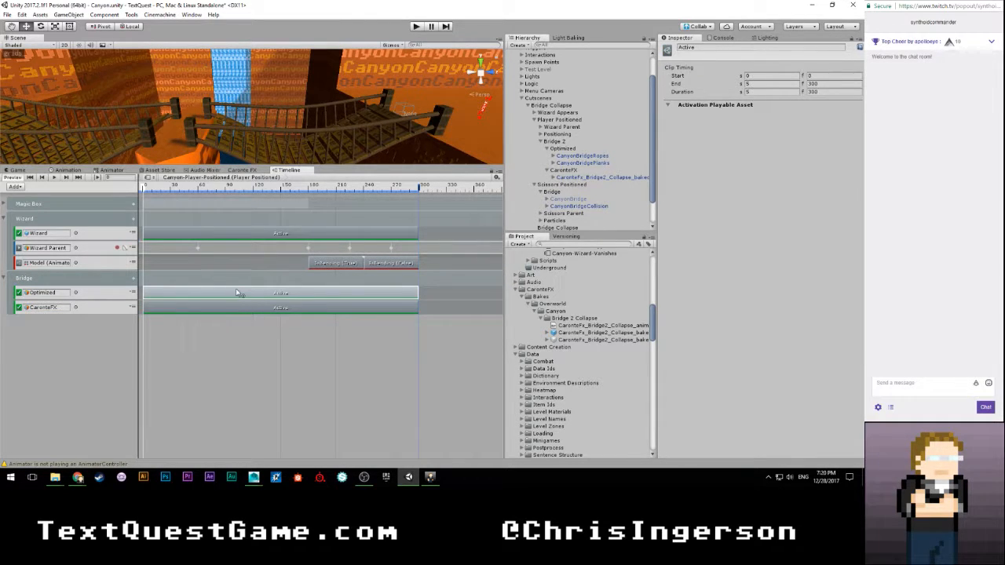
pyautogui.scroll(3, 259, 310)
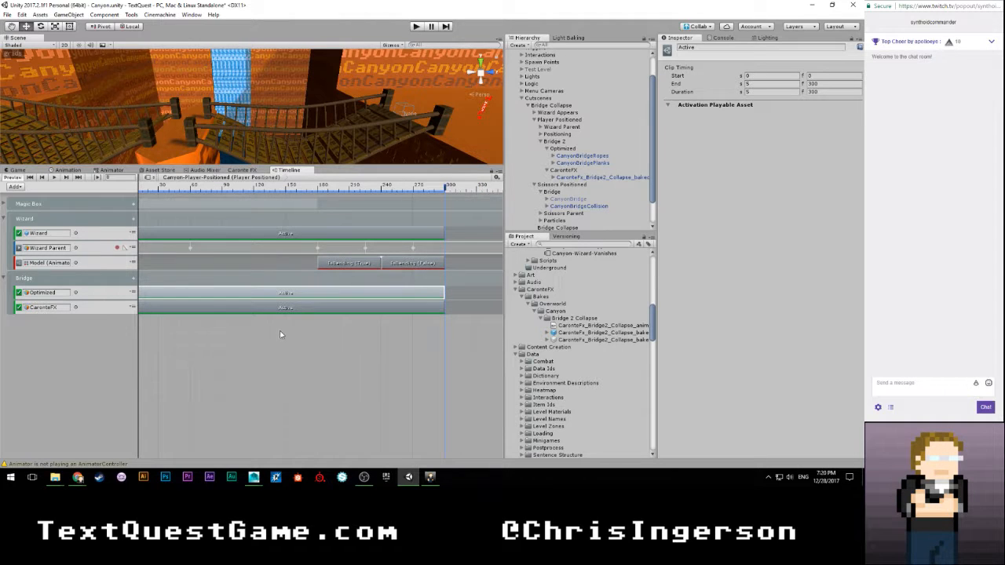
pyautogui.press('f')
pyautogui.moveTo(458, 292); pyautogui.dragTo(171, 292)
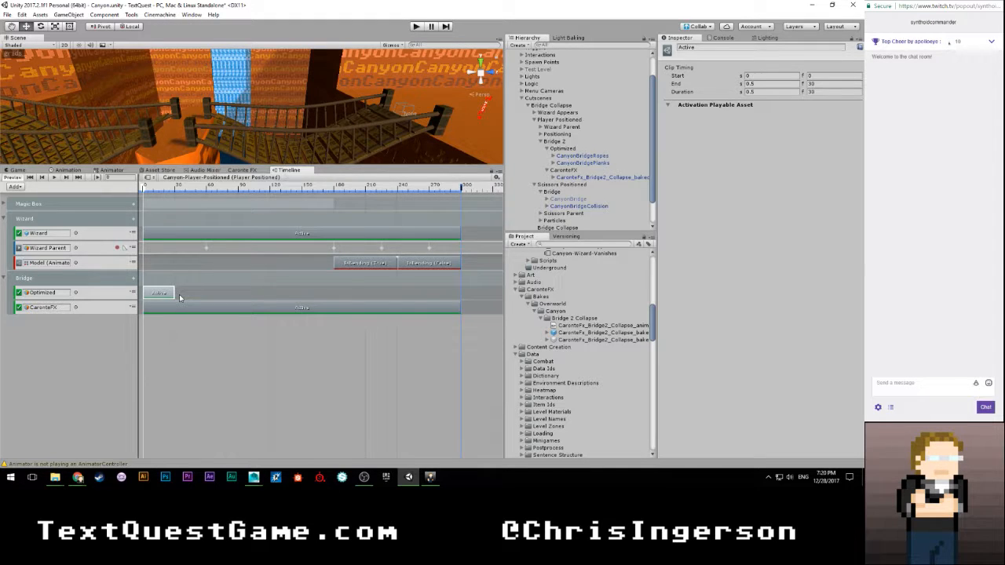
pyautogui.click(4, 204)
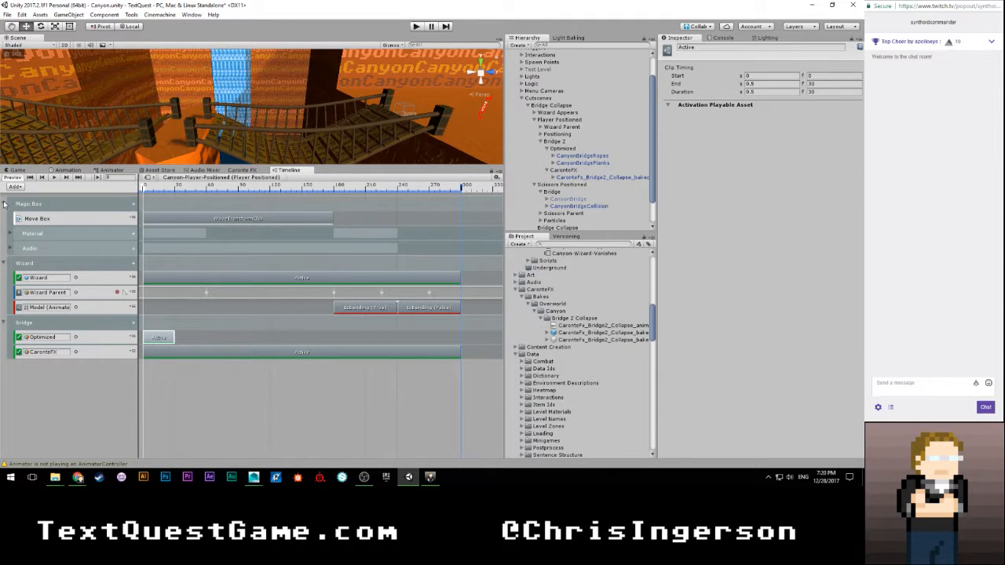
pyautogui.click(5, 204)
# Step: Set the end of the Optimized track's activation clip to frame 15
pyautogui.click(225, 308)
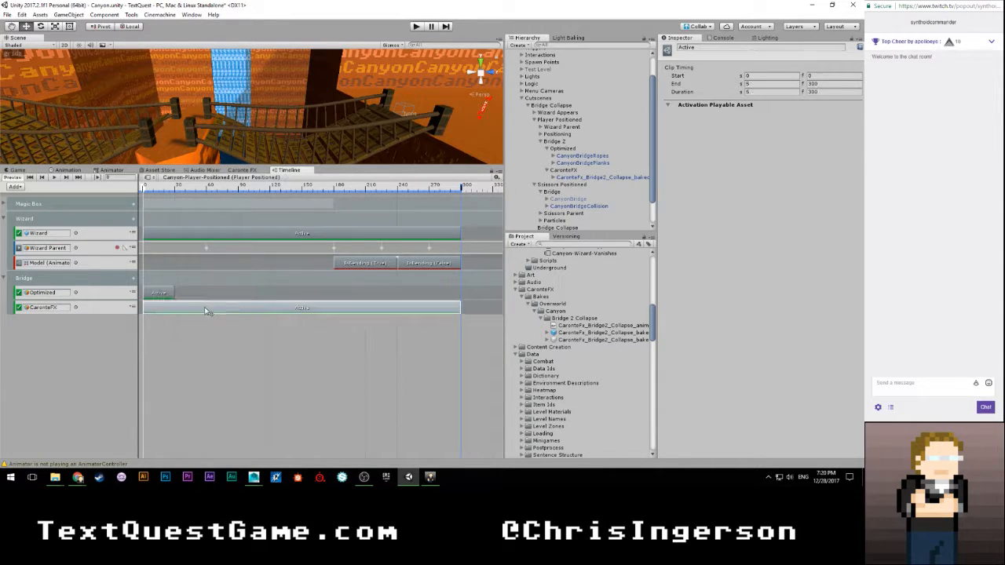
pyautogui.click(155, 291)
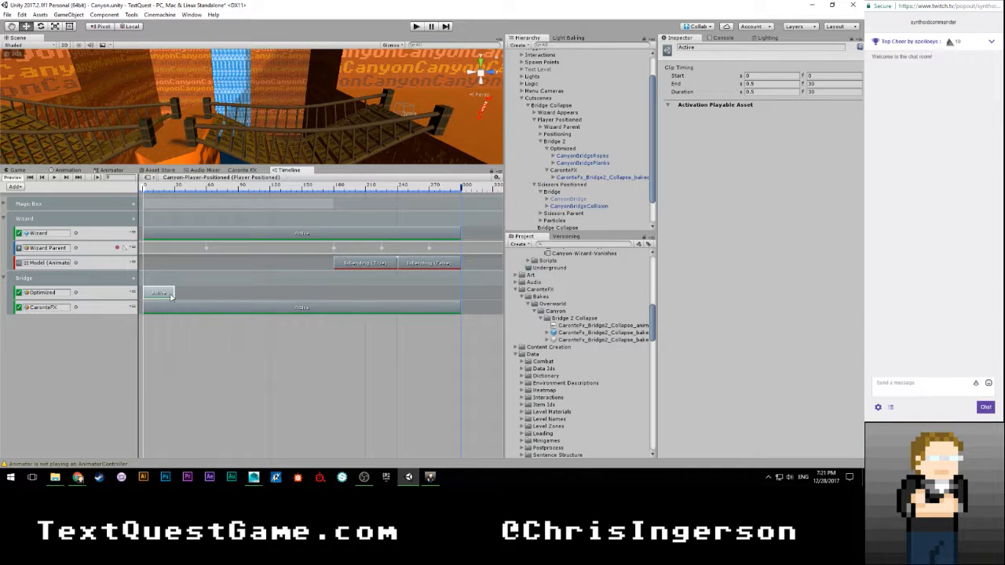
pyautogui.scroll(2, 170, 295)
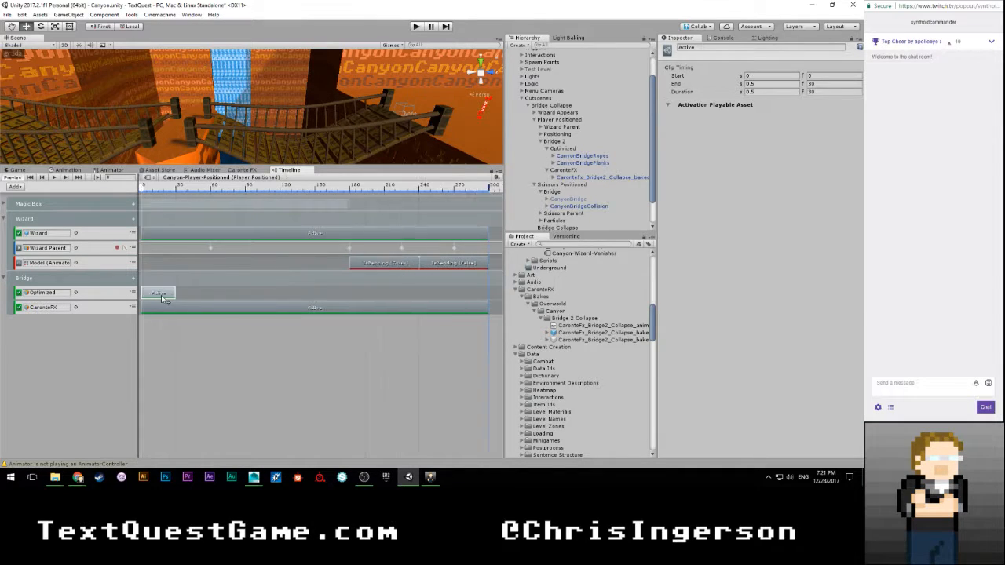
pyautogui.click(819, 84)
pyautogui.write('15')
pyautogui.press('Return')
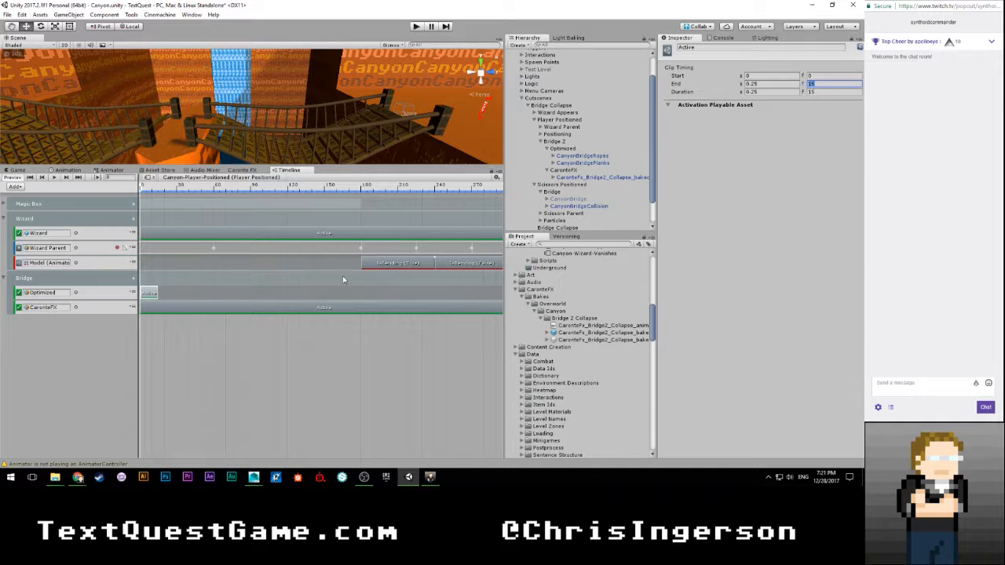
# Step: Start the CaronteFX track's activation clip at frame 15 and trim its end to line up with the Wizard clip at about frame 300
pyautogui.click(323, 309)
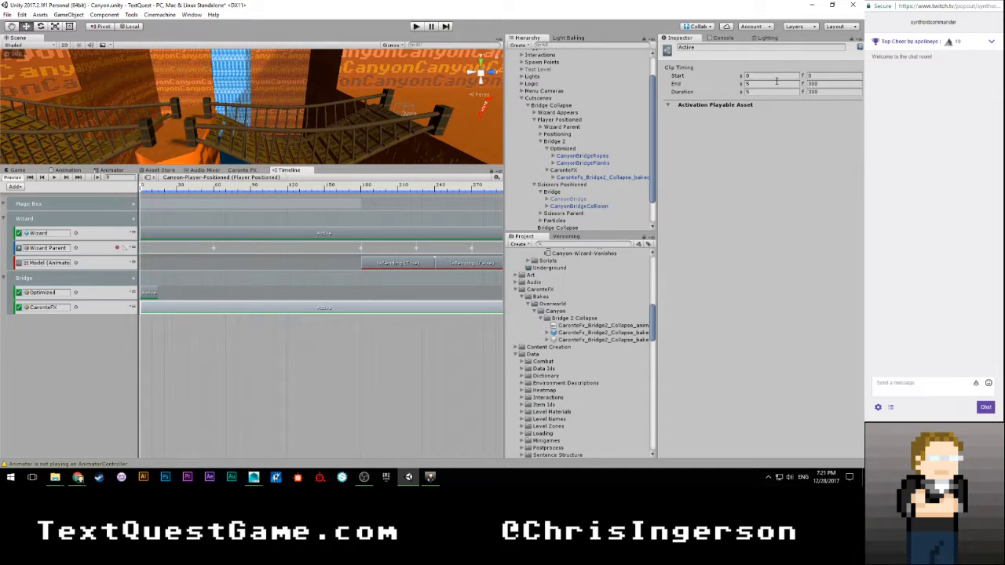
pyautogui.click(820, 76)
pyautogui.write('15')
pyautogui.press('Return')
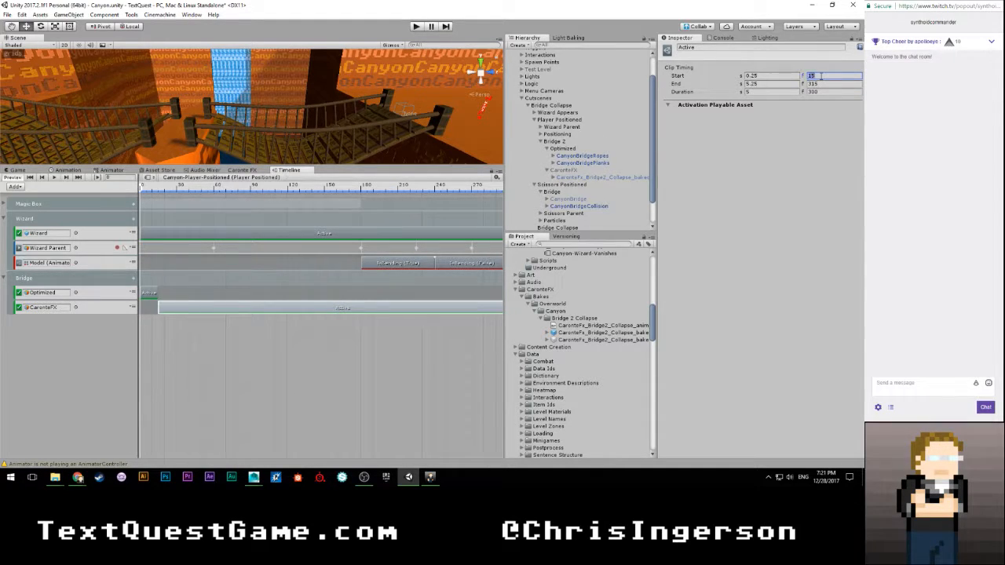
pyautogui.scroll(-3, 440, 353)
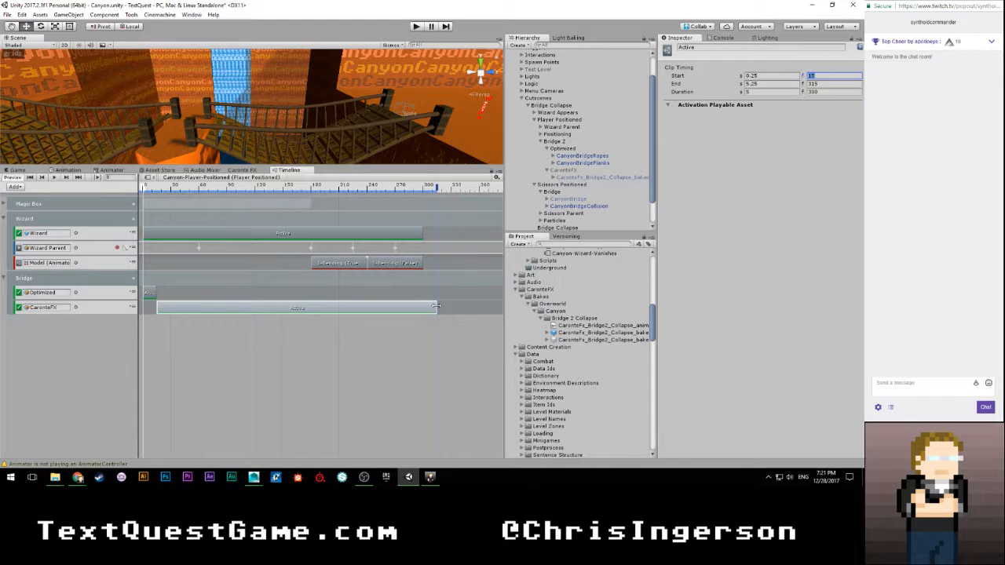
pyautogui.moveTo(441, 307); pyautogui.dragTo(421, 305)
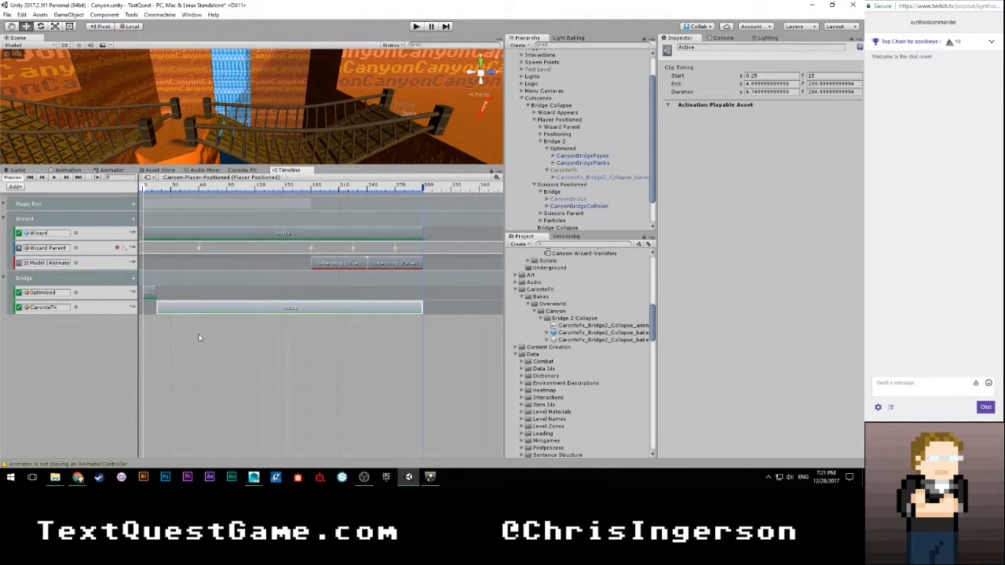
# Step: Scrub the timeline across the clip change and examine closely how the bridge's post and rope look in the optimized and CaronteFX versions
pyautogui.scroll(2, 186, 361)
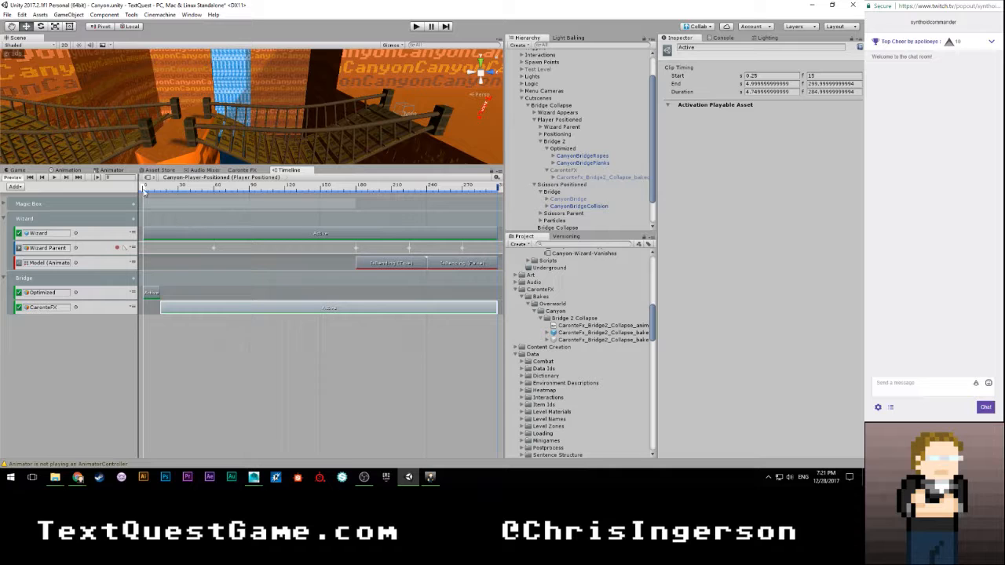
pyautogui.moveTo(146, 191); pyautogui.dragTo(193, 183)
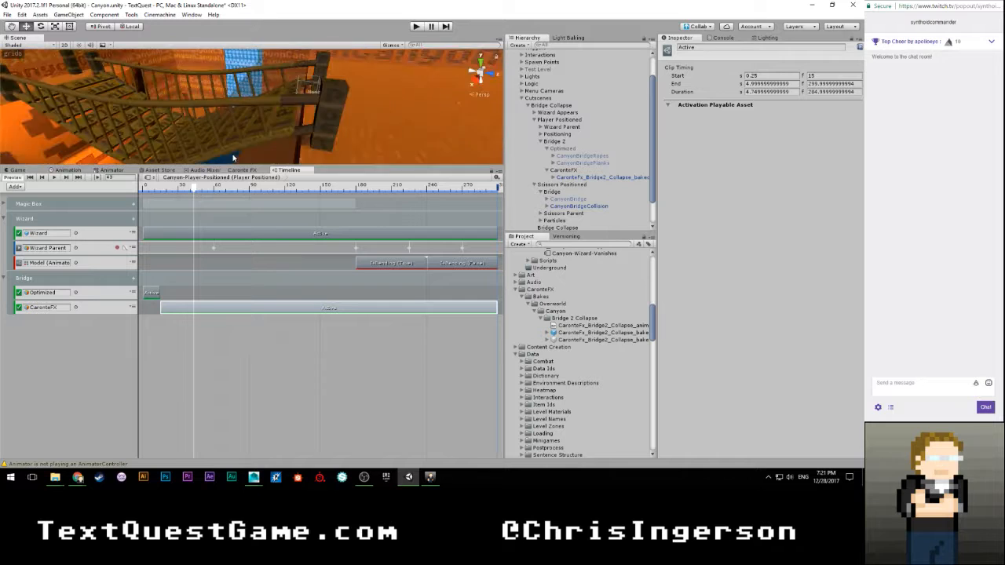
pyautogui.moveTo(277, 118)
pyautogui.keyDown('alt'); pyautogui.mouseDown()
pyautogui.moveTo(227, 116)
pyautogui.moveTo(224, 141)
pyautogui.moveTo(274, 120)
pyautogui.mouseUp(); pyautogui.keyUp('alt')
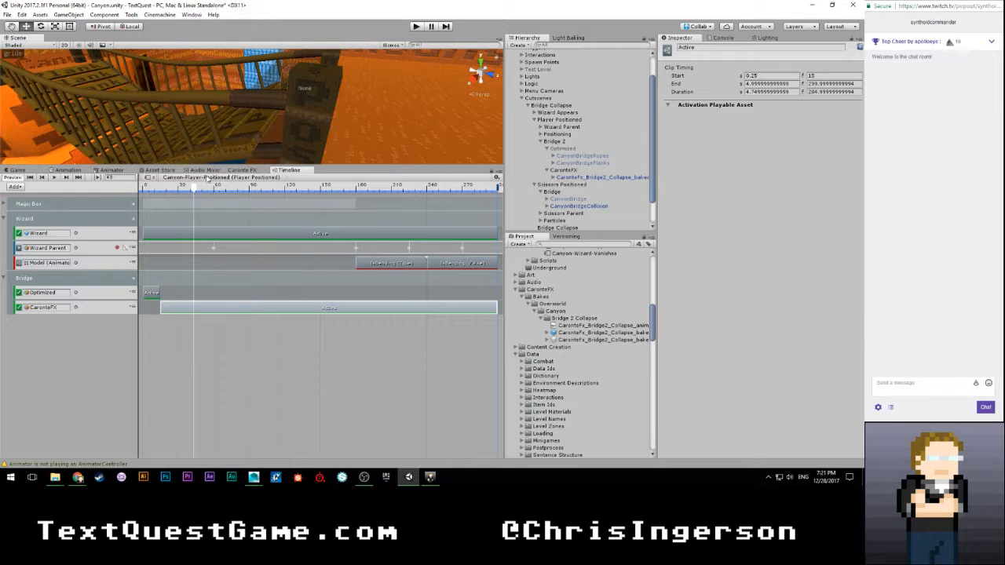
pyautogui.moveTo(194, 188)
pyautogui.mouseDown()
pyautogui.moveTo(215, 191)
pyautogui.moveTo(172, 190)
pyautogui.moveTo(371, 191)
pyautogui.moveTo(137, 186)
pyautogui.moveTo(206, 189)
pyautogui.mouseUp()
pyautogui.moveTo(228, 118); pyautogui.dragTo(277, 103, button='right')
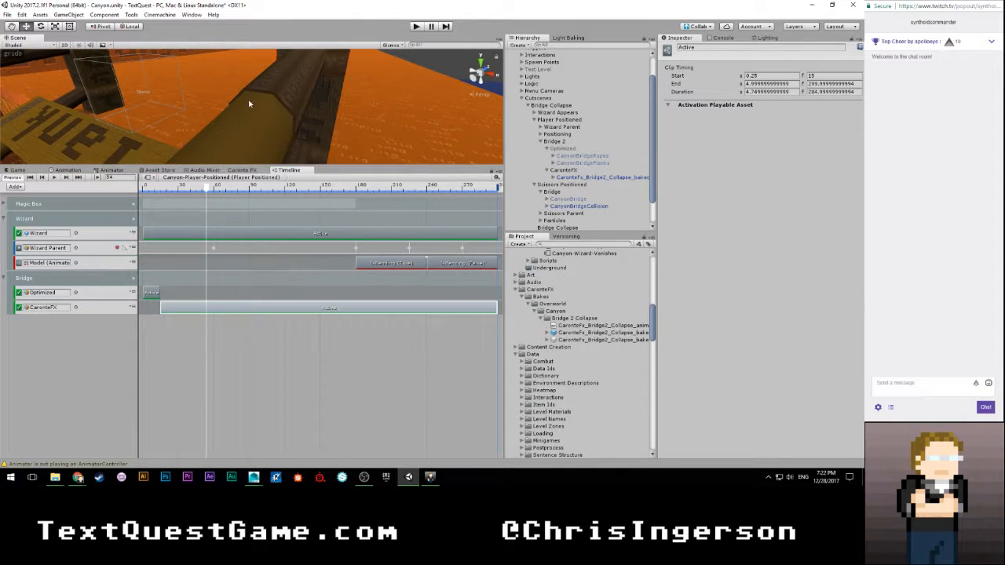
pyautogui.moveTo(249, 102); pyautogui.dragTo(77, 52, button='middle')
pyautogui.moveTo(330, 93); pyautogui.dragTo(292, 98, button='right')
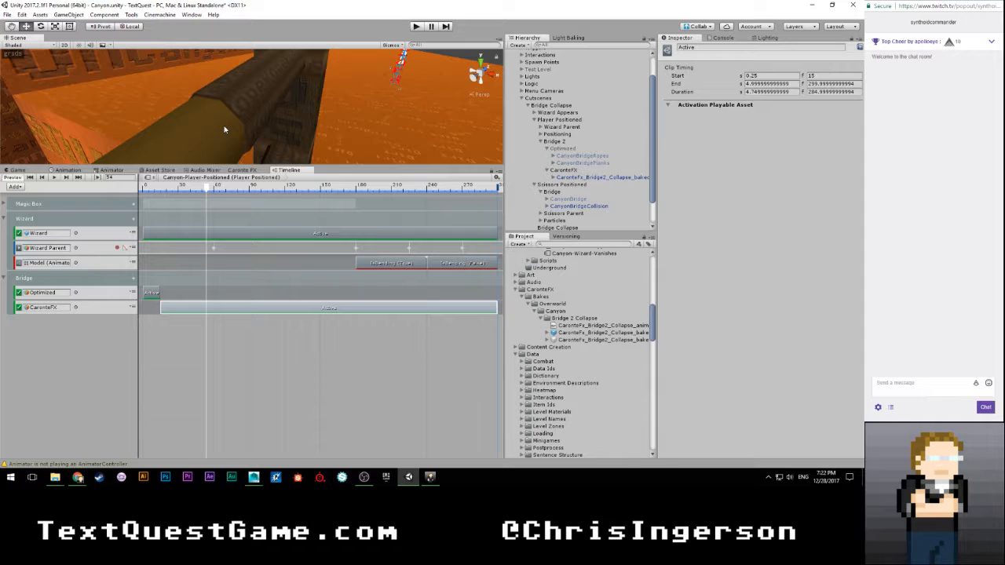
pyautogui.scroll(-4, 220, 127)
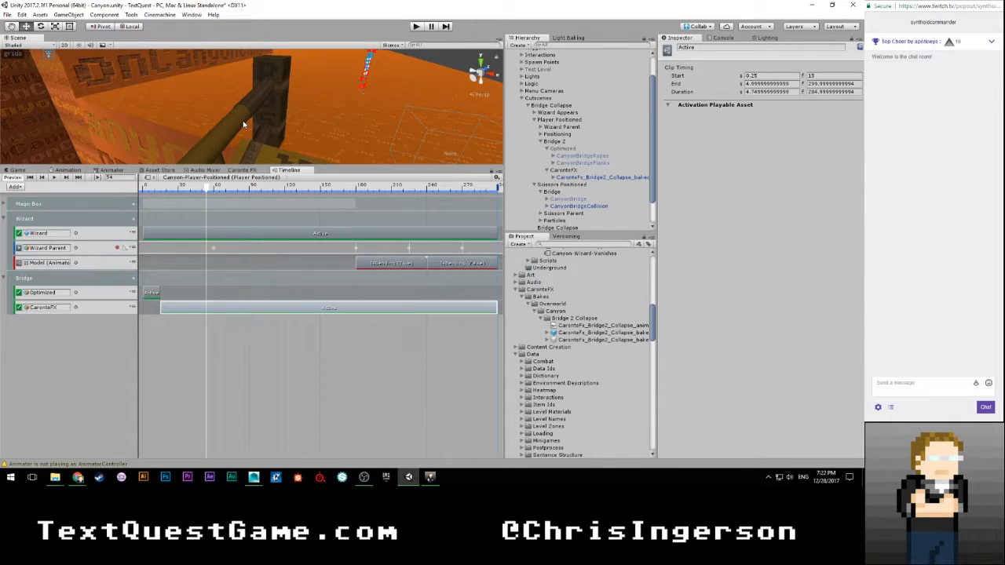
pyautogui.scroll(4, 243, 124)
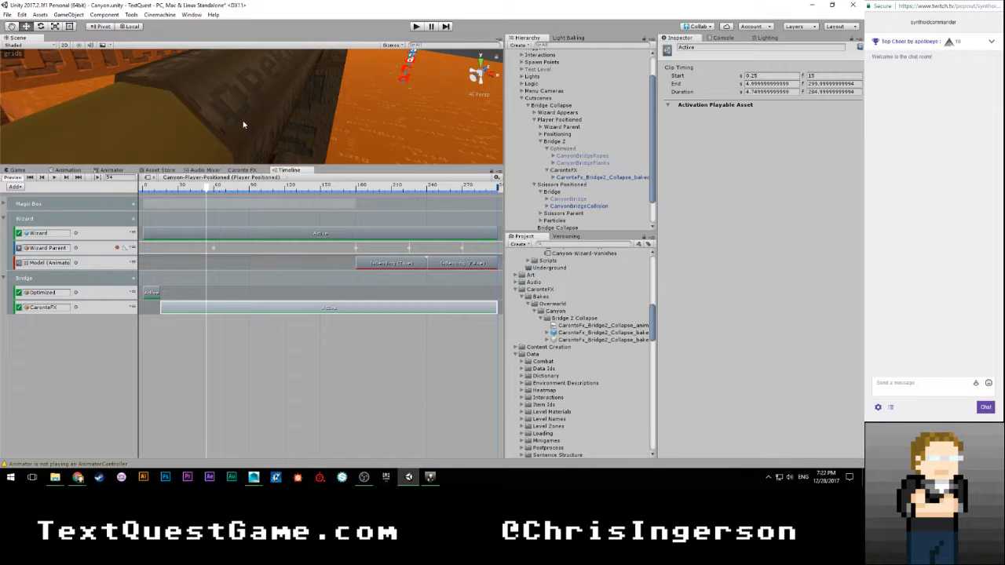
pyautogui.scroll(-5, 244, 125)
pyautogui.keyDown('alt'); pyautogui.moveTo(286, 118); pyautogui.dragTo(275, 77); pyautogui.keyUp('alt')
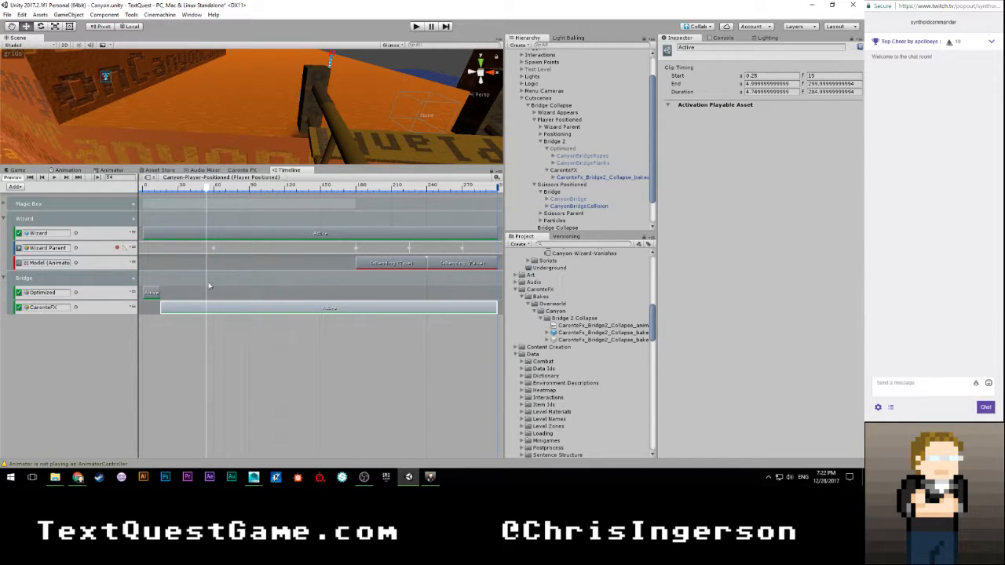
pyautogui.moveTo(209, 190); pyautogui.dragTo(128, 192)
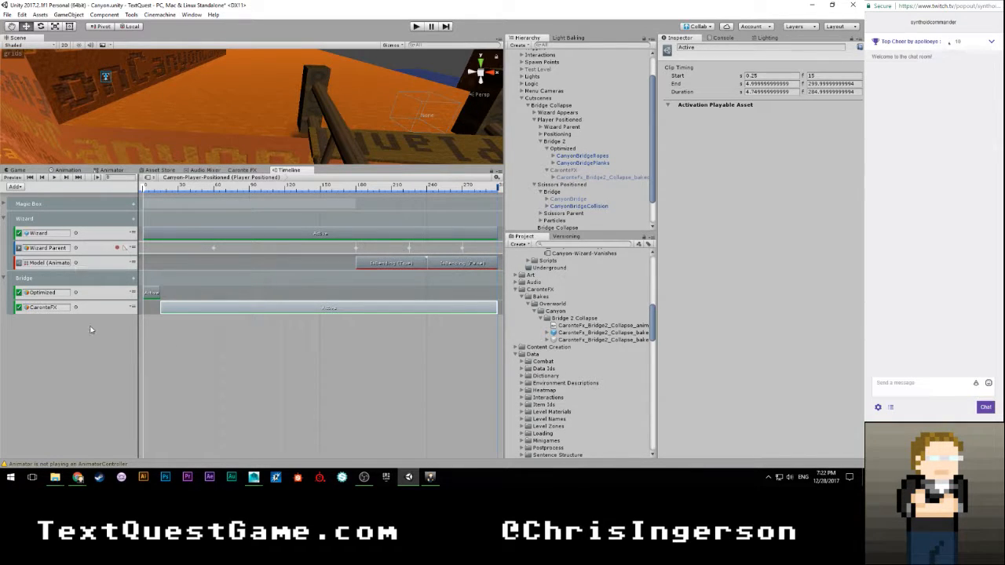
# Step: Delete the Bridge track group from the Player Positioned timeline and collapse Bridge 2 in the object tree
pyautogui.click(98, 279)
pyautogui.press('Delete')
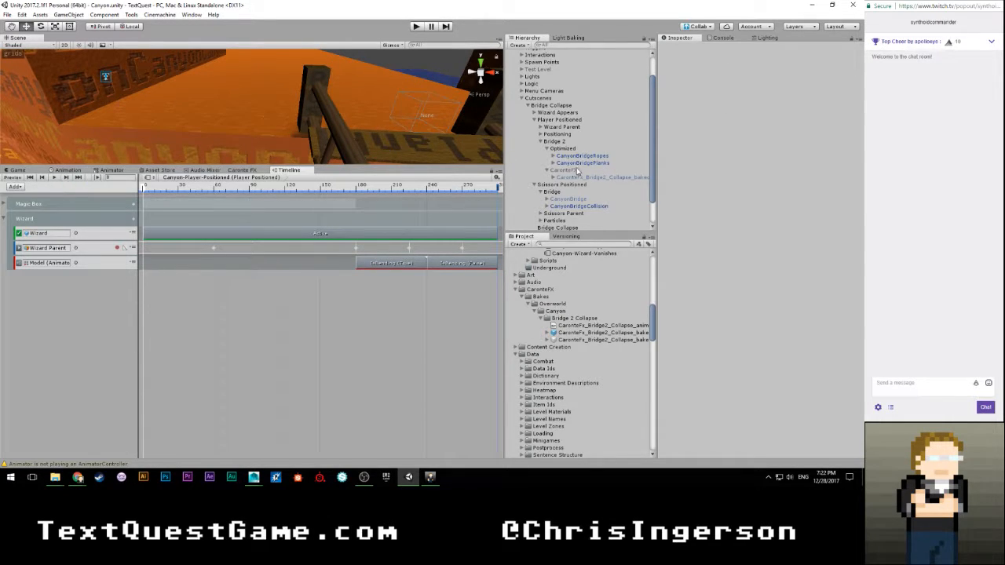
pyautogui.click(546, 142)
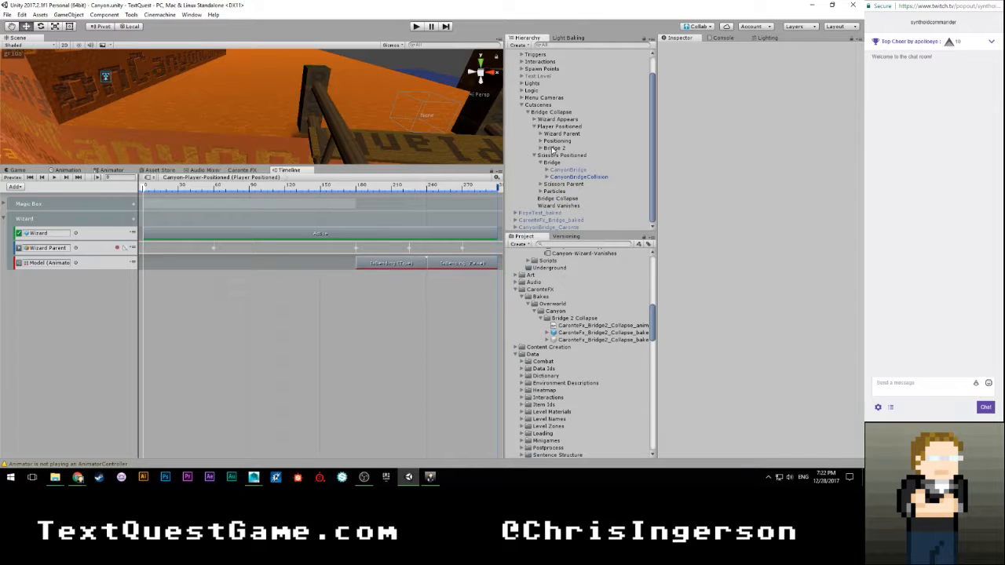
# Step: Move Bridge 2 under the Bridge Collapse cutscene object and open that object's timeline at its Bridge 2 track group
pyautogui.moveTo(552, 149); pyautogui.dragTo(559, 198)
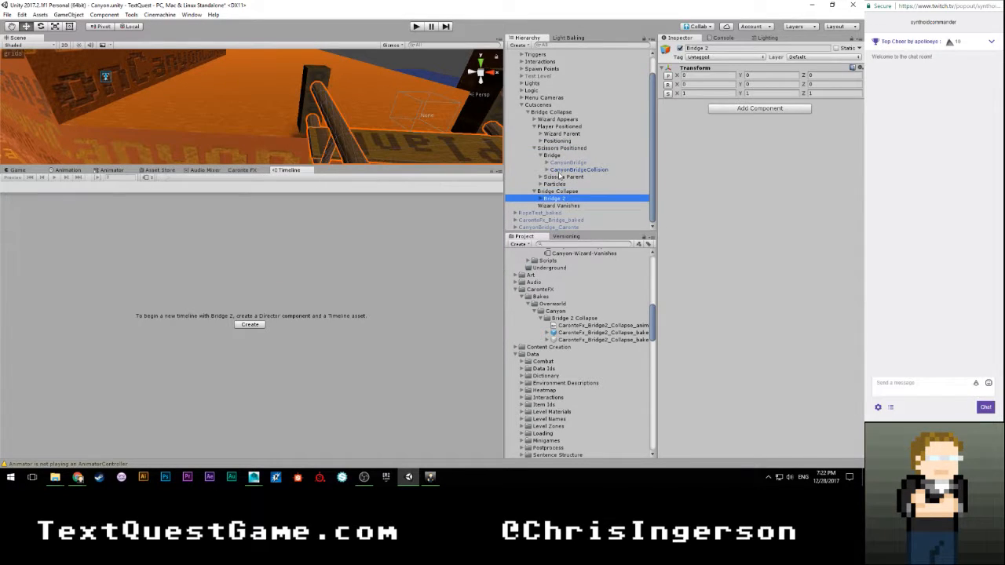
pyautogui.click(544, 199)
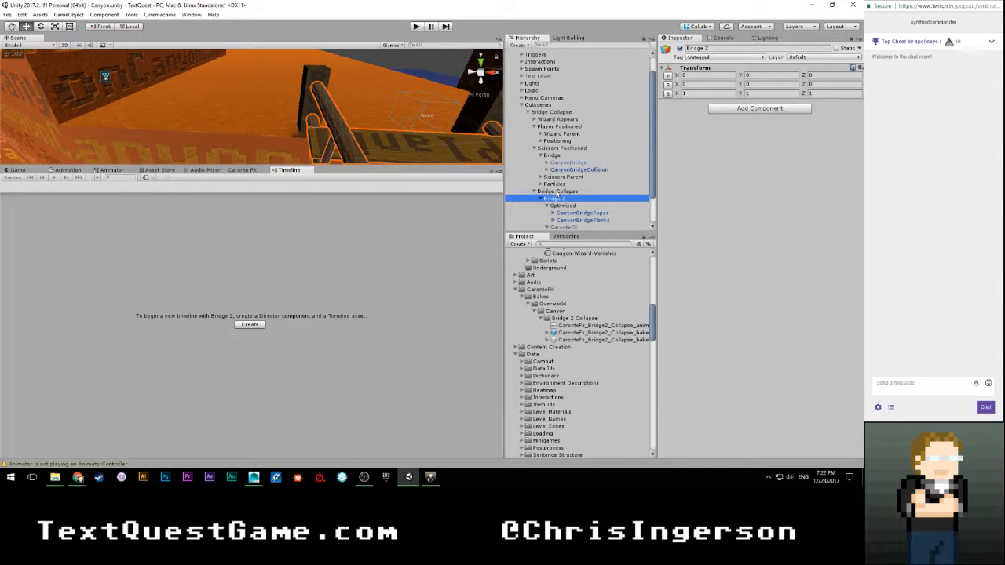
pyautogui.scroll(-2, 552, 205)
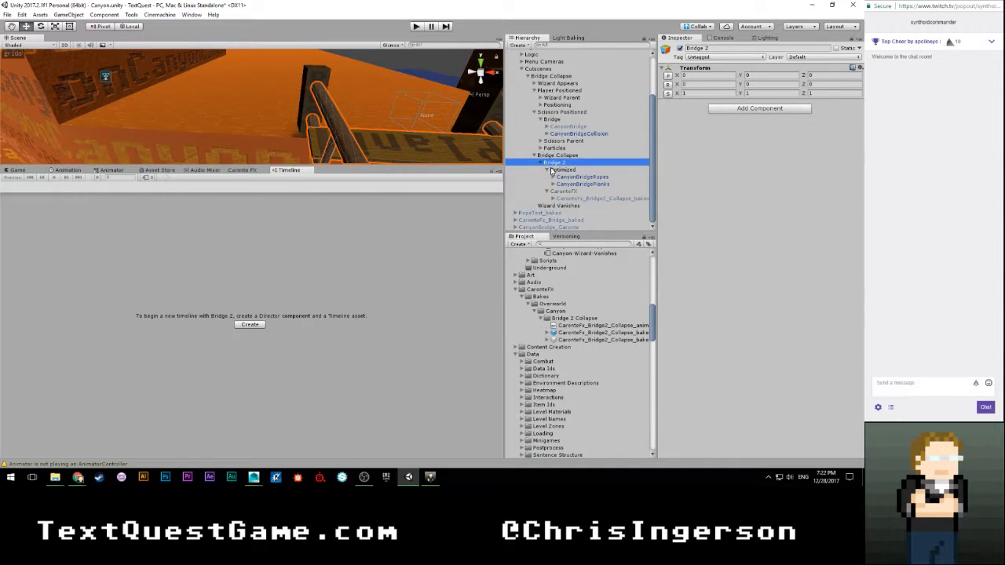
pyautogui.click(553, 156)
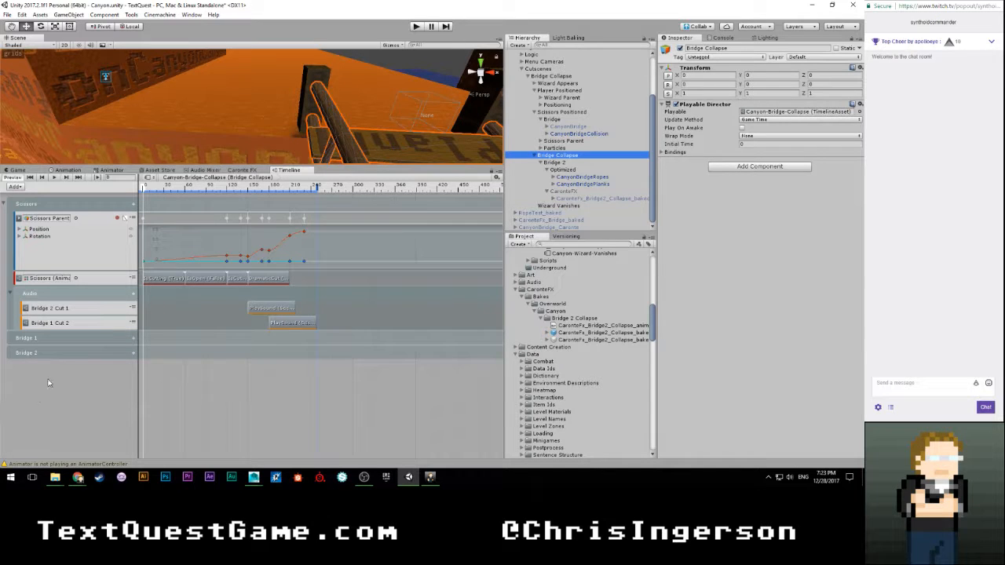
pyautogui.click(77, 352)
pyautogui.click(132, 352)
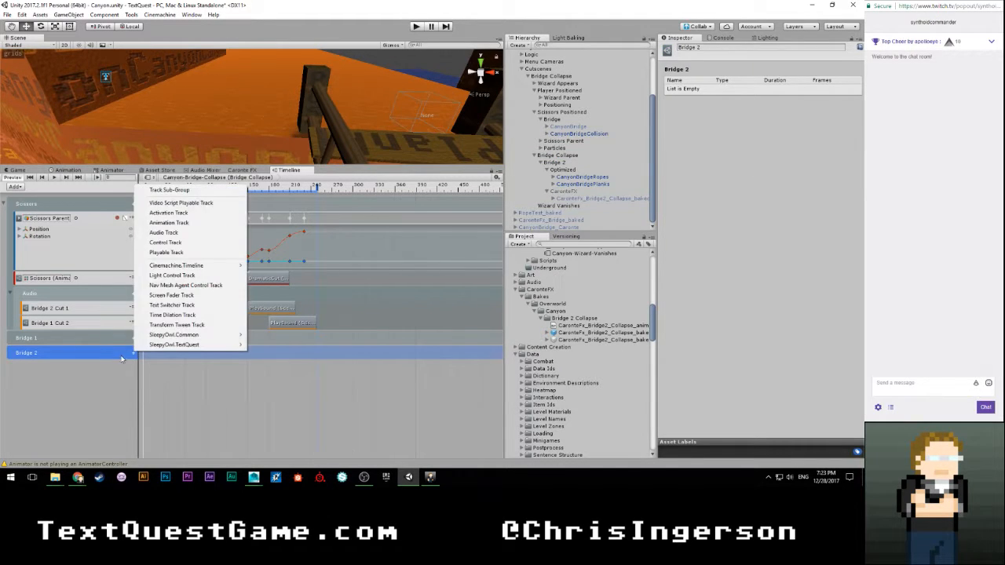
pyautogui.click(86, 356)
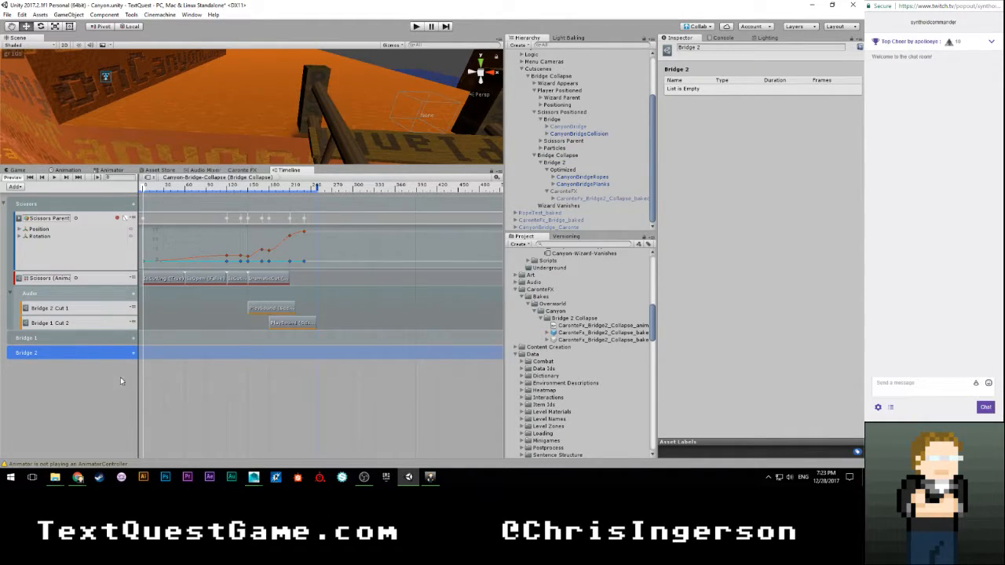
# Step: Clear the console messages and return to the inspector
pyautogui.click(725, 39)
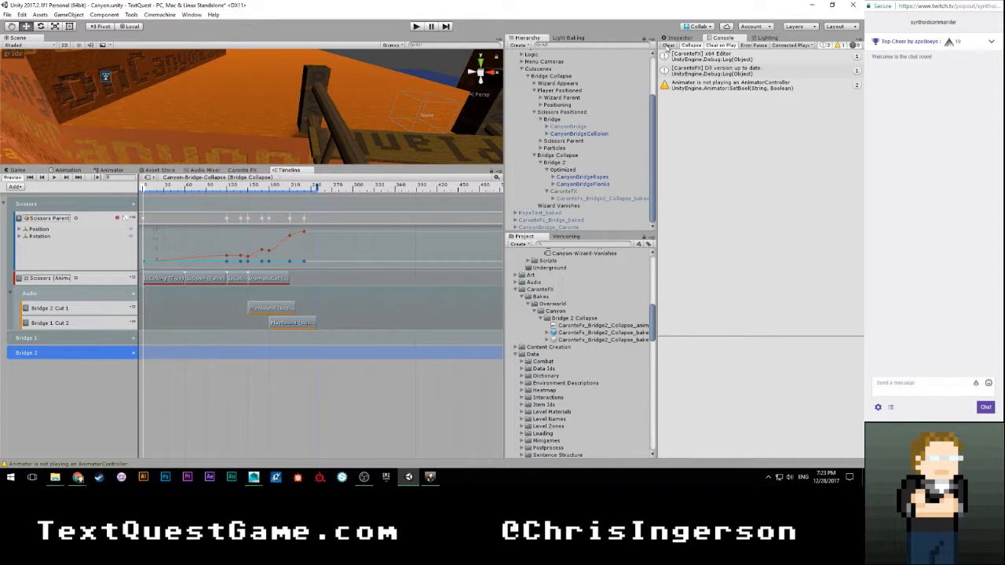
pyautogui.click(667, 46)
pyautogui.click(680, 38)
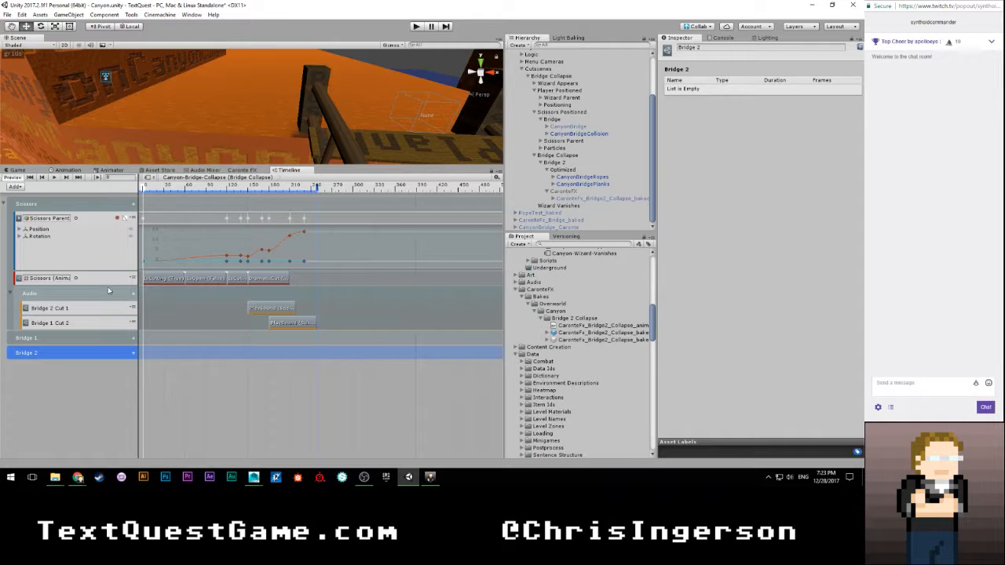
# Step: Create an activation track in the Bridge Collapse timeline and place it in the Bridge 2 group
pyautogui.click(132, 338)
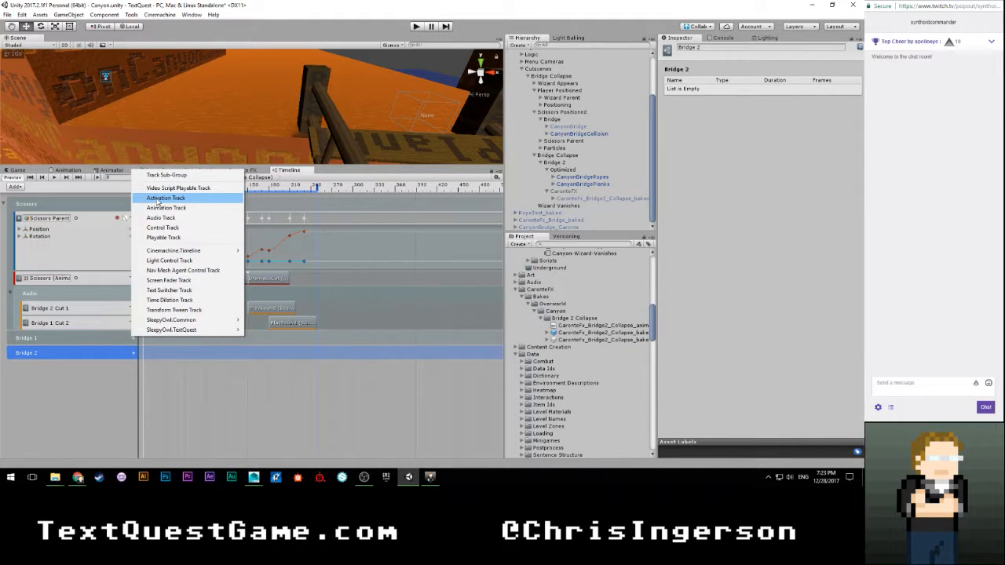
pyautogui.click(158, 199)
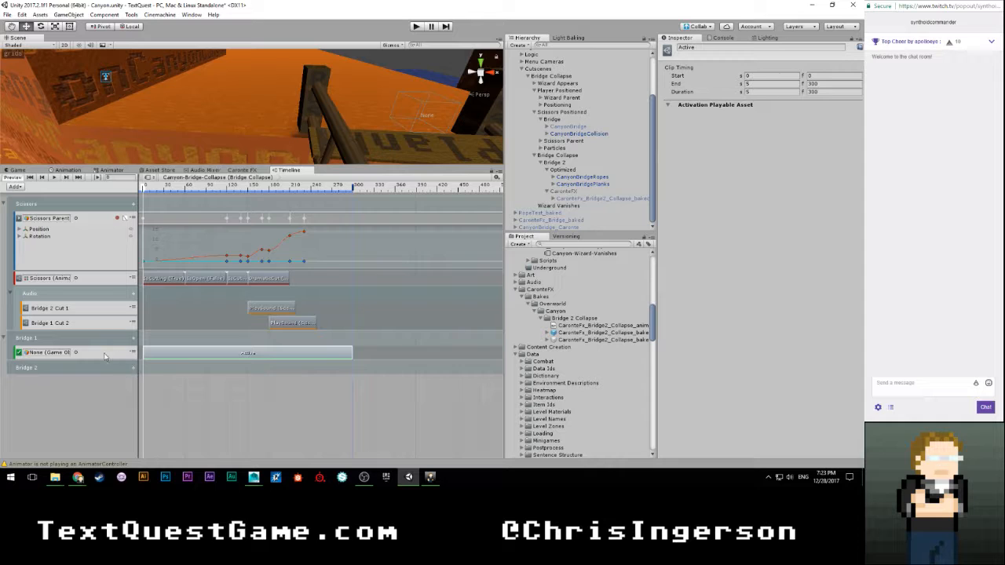
pyautogui.moveTo(105, 354); pyautogui.dragTo(104, 369)
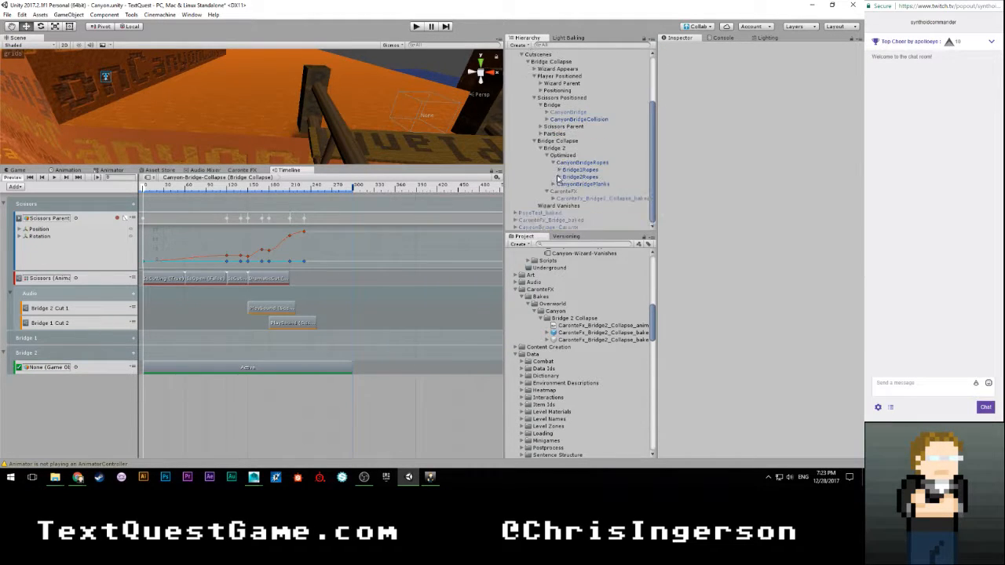
# Step: Add a second activation track to the Bridge 2 group and assign Bridge2Ropes to the first track and Bridge2Planks to the second
pyautogui.click(551, 176)
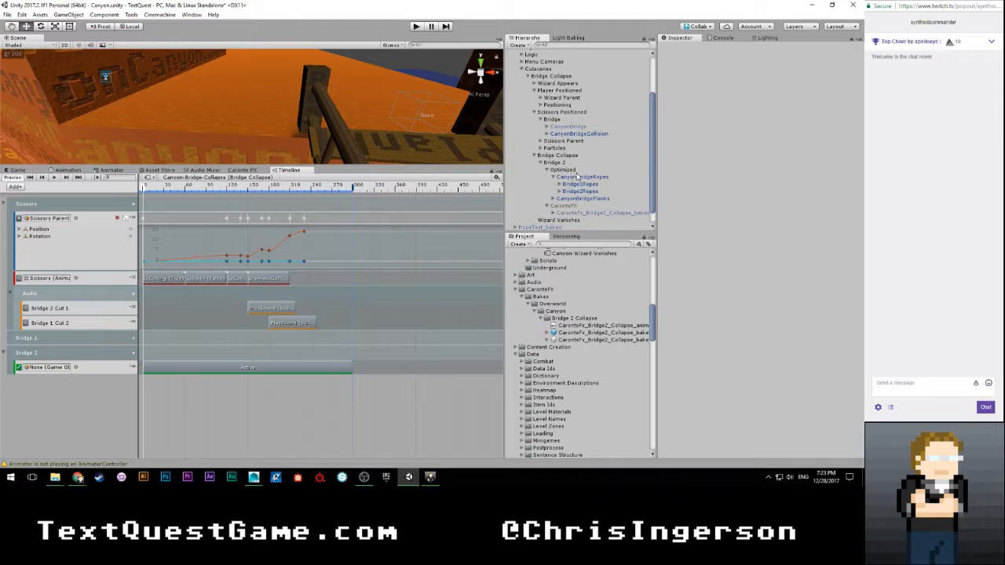
pyautogui.scroll(-1, 565, 167)
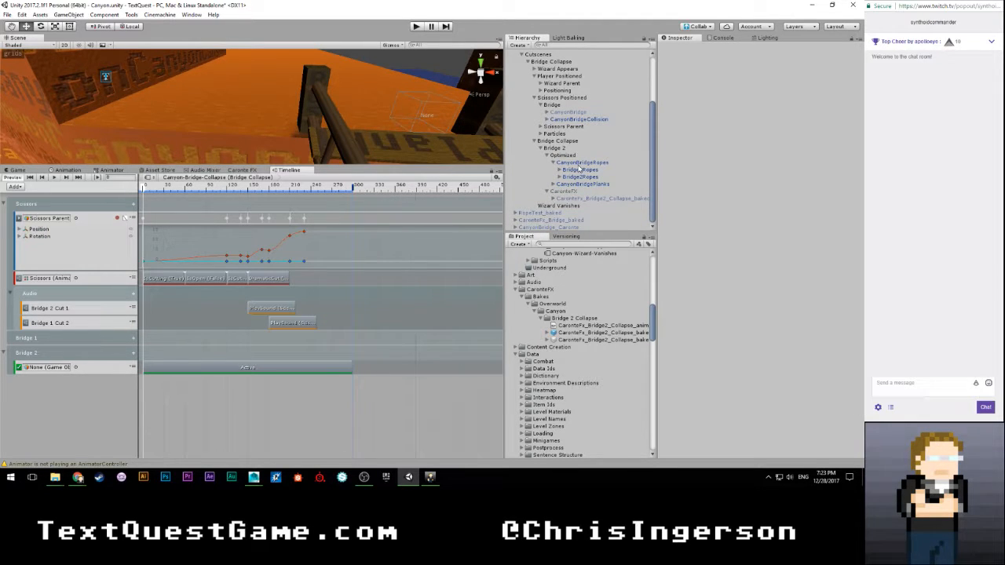
pyautogui.moveTo(354, 126); pyautogui.dragTo(314, 108, button='right')
pyautogui.moveTo(216, 53); pyautogui.dragTo(262, 127, button='right')
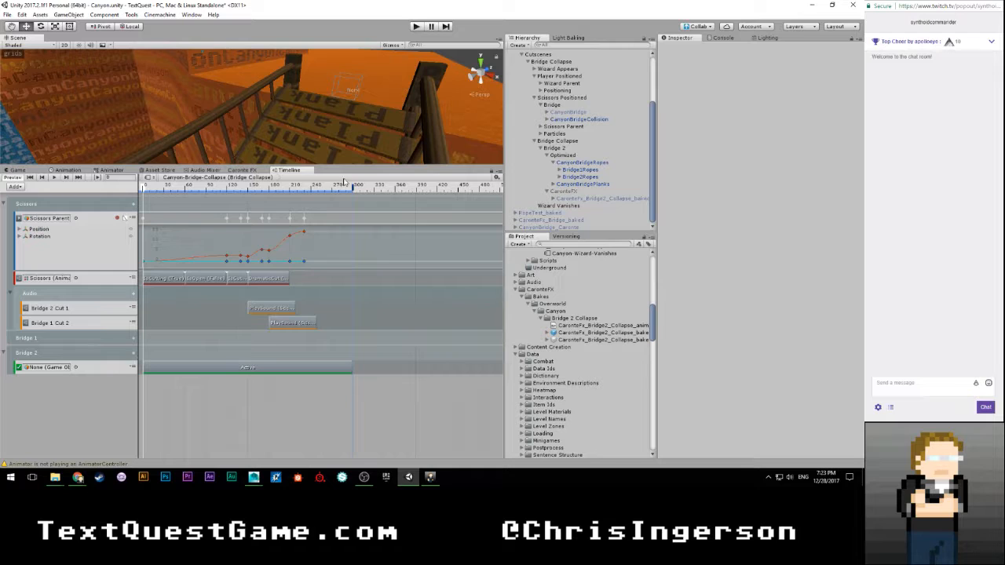
pyautogui.click(133, 354)
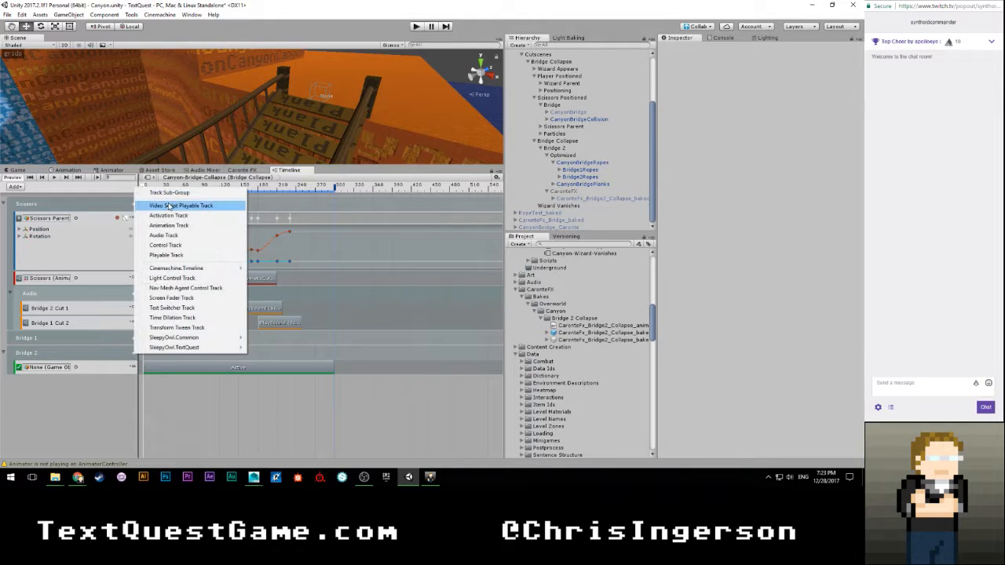
pyautogui.click(168, 215)
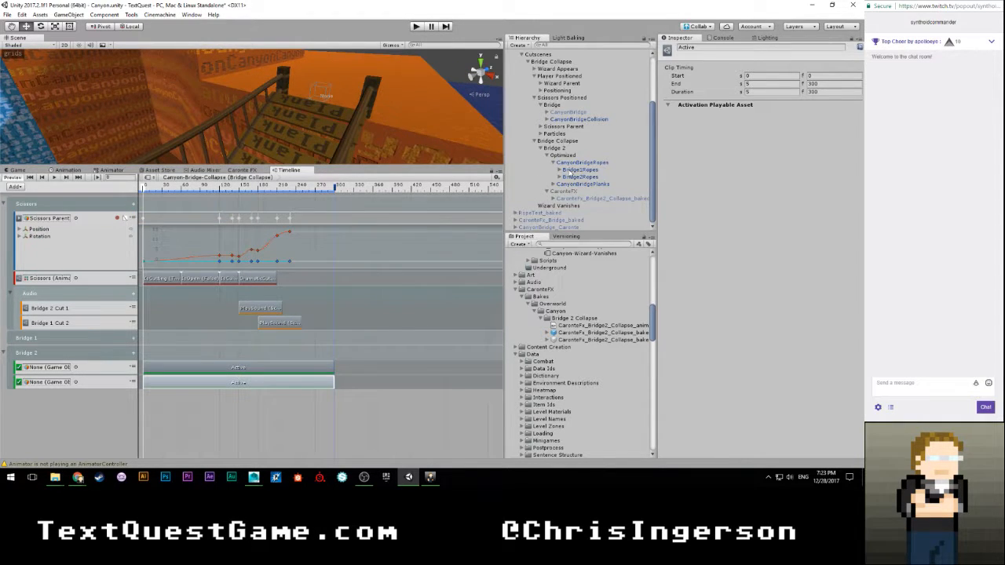
pyautogui.click(553, 184)
pyautogui.moveTo(578, 200); pyautogui.dragTo(57, 382)
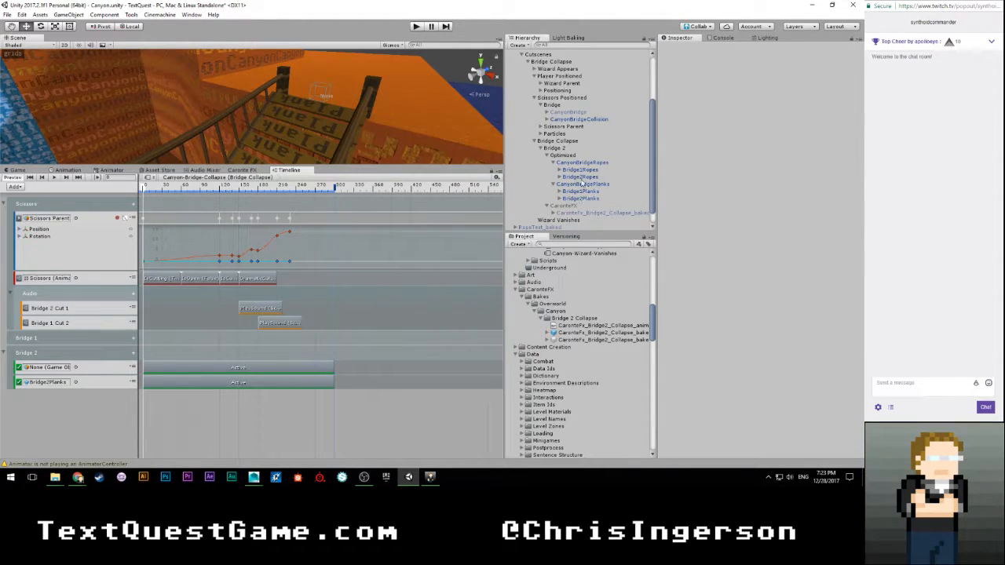
pyautogui.moveTo(579, 176); pyautogui.dragTo(68, 367)
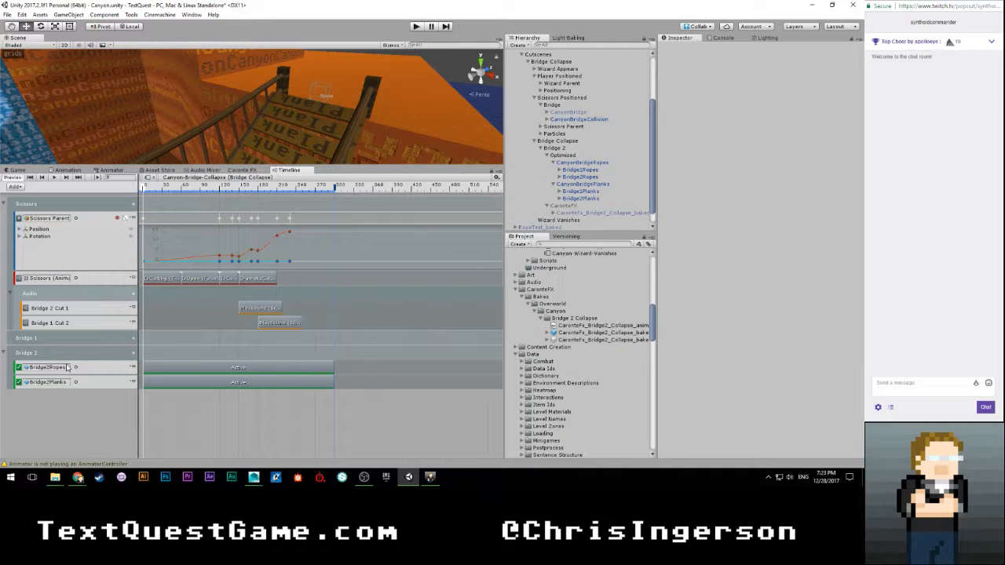
# Step: Set the post-playback state of the Bridge2Ropes and Bridge2Planks tracks to Inactive
pyautogui.click(114, 369)
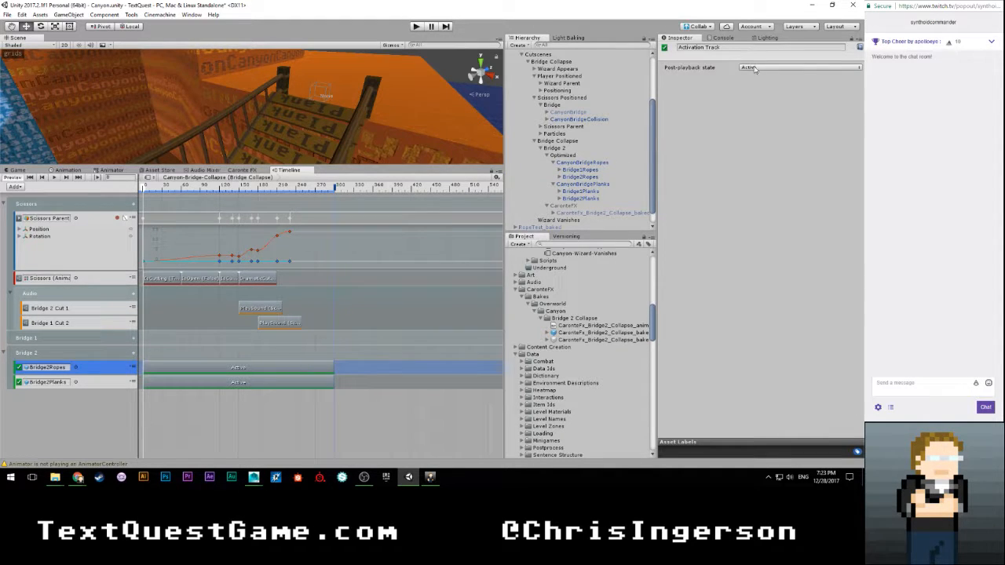
pyautogui.click(799, 67)
pyautogui.click(761, 89)
pyautogui.click(94, 384)
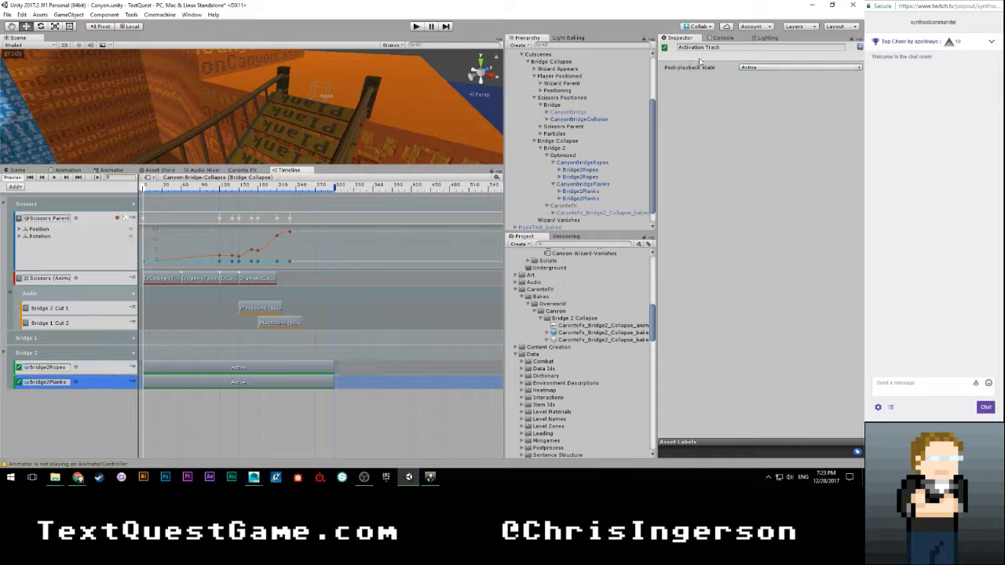
pyautogui.click(799, 67)
pyautogui.click(760, 88)
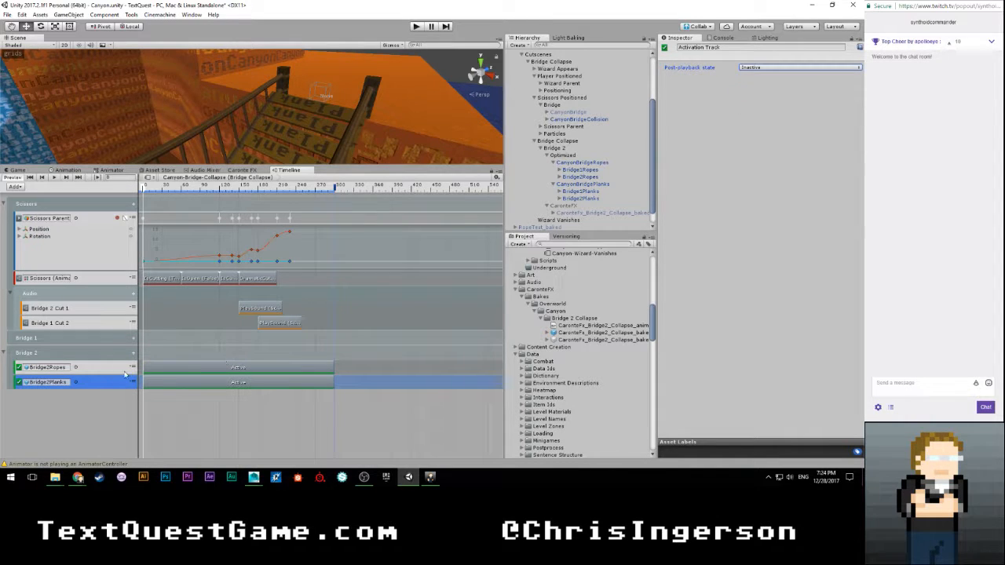
# Step: Set the end of the Bridge2Ropes and Bridge2Planks activation clips to frame 15
pyautogui.click(245, 367)
pyautogui.click(824, 83)
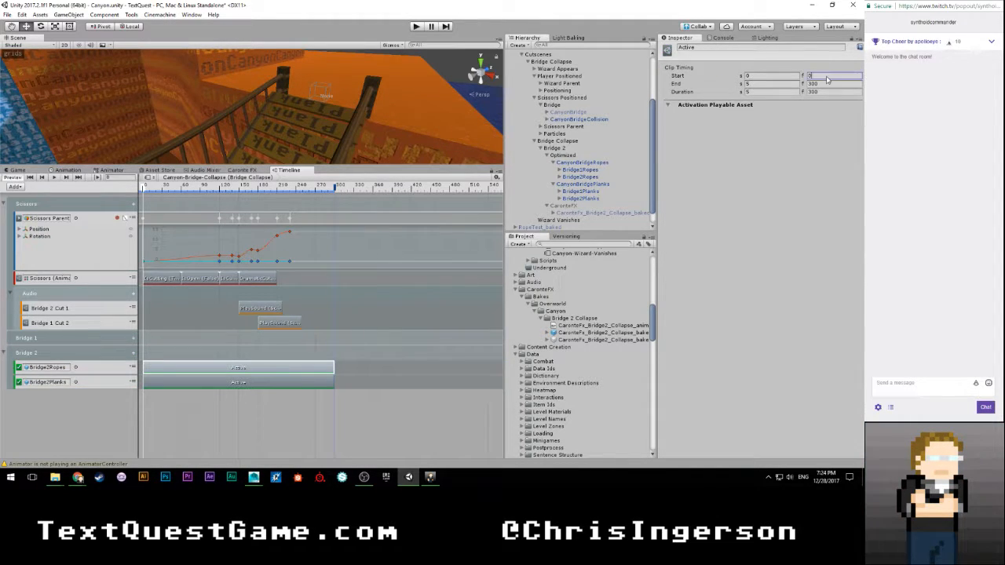
pyautogui.write('15')
pyautogui.press('Return')
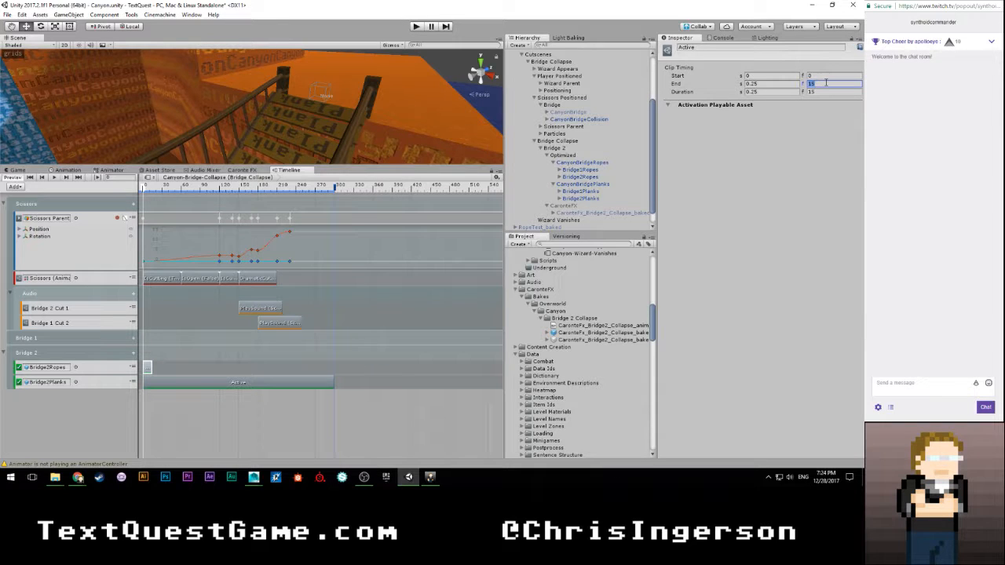
pyautogui.click(263, 383)
pyautogui.click(843, 85)
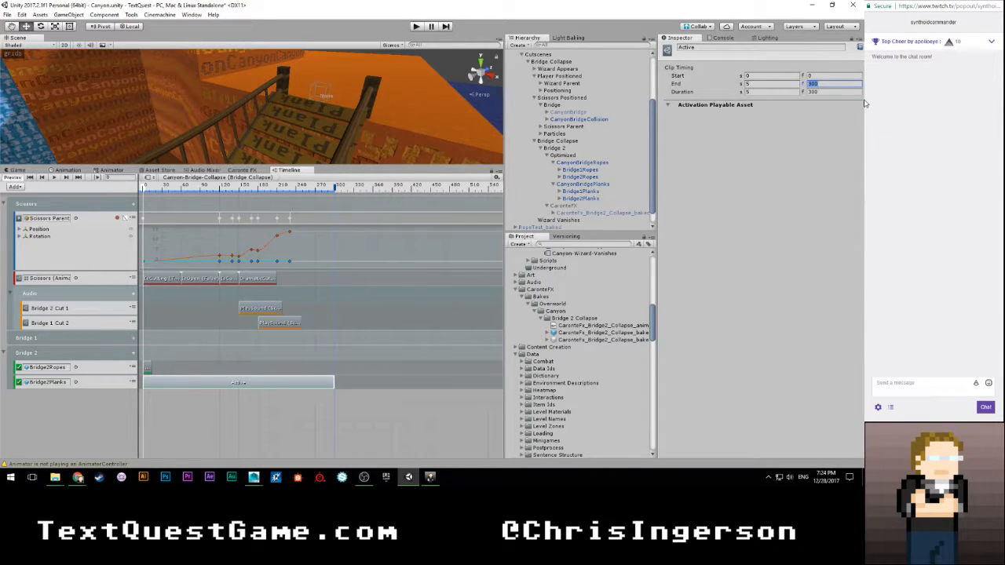
pyautogui.write('15')
pyautogui.press('Return')
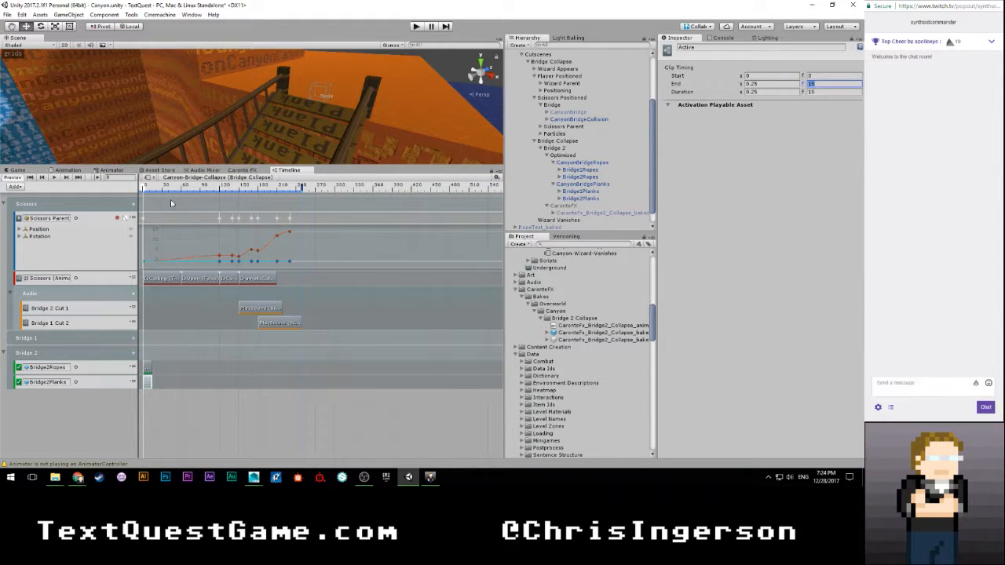
# Step: Move the playhead to frame 145 and extend the Bridge2Ropes and Bridge2Planks clips to end there
pyautogui.moveTo(179, 190); pyautogui.dragTo(236, 191)
pyautogui.moveTo(148, 367); pyautogui.dragTo(232, 367)
pyautogui.moveTo(149, 383); pyautogui.dragTo(233, 384)
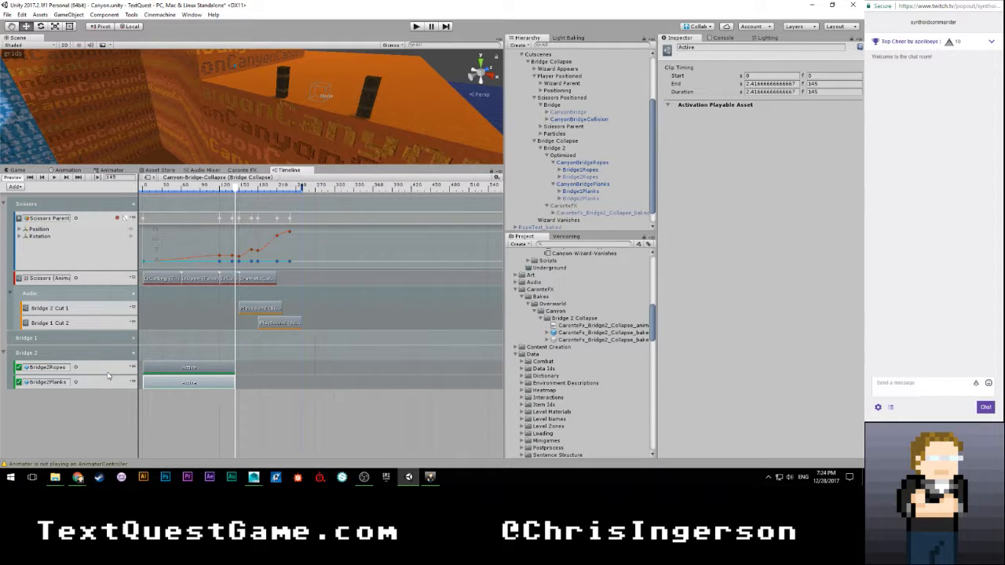
# Step: Add a track sub-group named Optimized to Bridge 2, move the rope and plank tracks into it, and collapse it
pyautogui.click(134, 352)
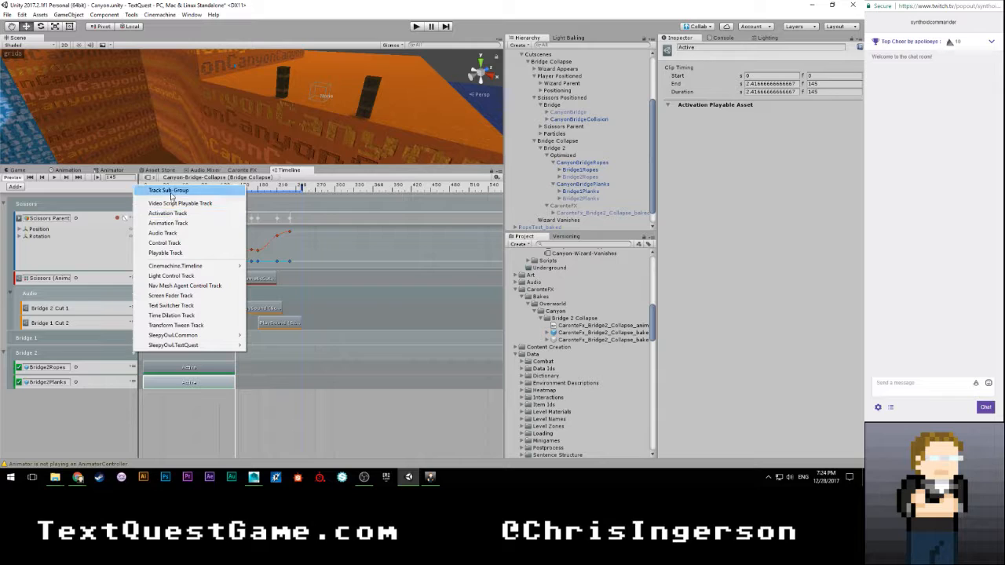
pyautogui.click(171, 191)
pyautogui.doubleClick(55, 398)
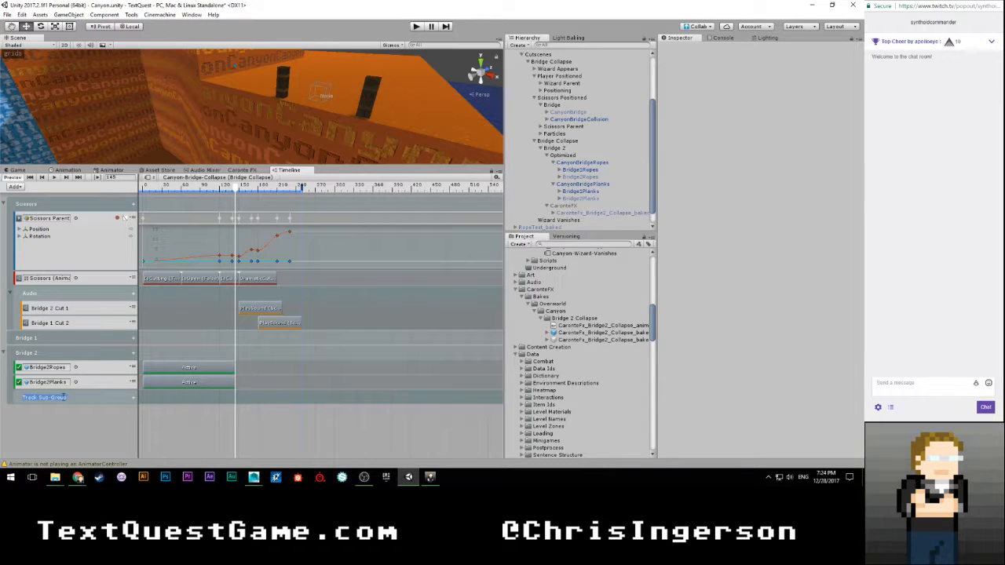
pyautogui.write('Cut')
pyautogui.press('Return')
pyautogui.moveTo(79, 402); pyautogui.dragTo(99, 369)
pyautogui.click(94, 384)
pyautogui.keyDown('shift'); pyautogui.click(94, 396); pyautogui.keyUp('shift')
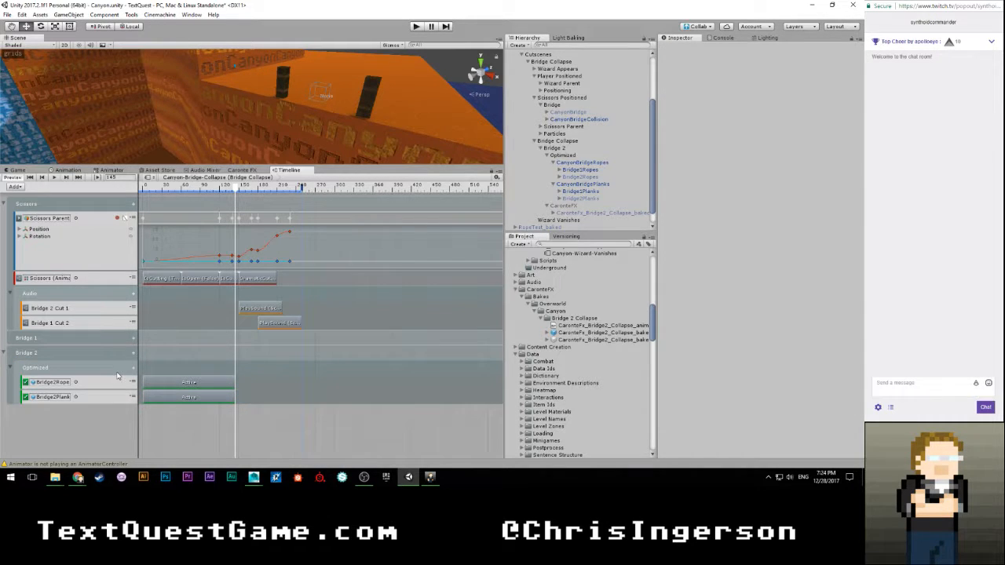
pyautogui.click(11, 368)
# Step: Add a second track sub-group to Bridge 2 and name it CaronteFX
pyautogui.click(133, 367)
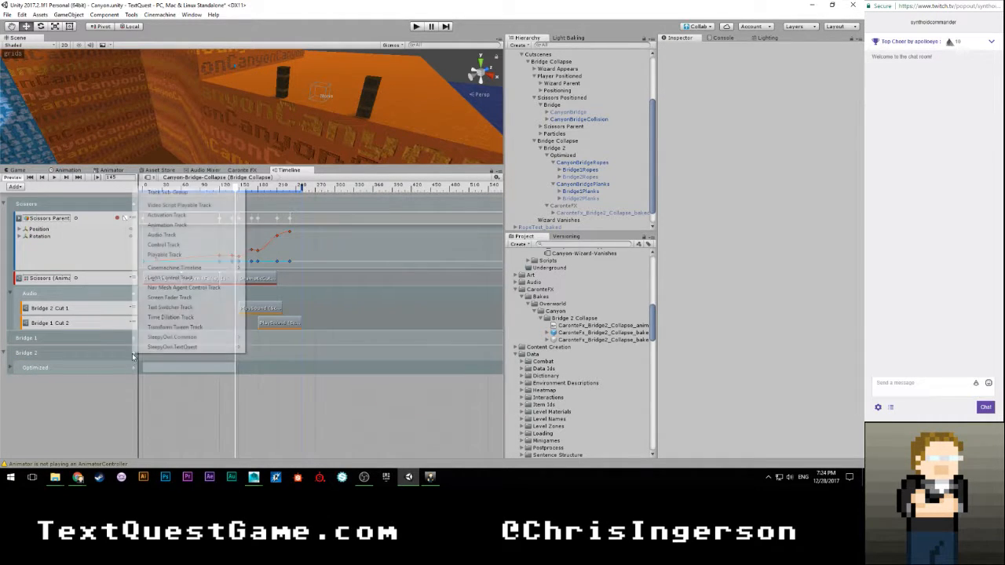
pyautogui.click(169, 194)
pyautogui.doubleClick(50, 382)
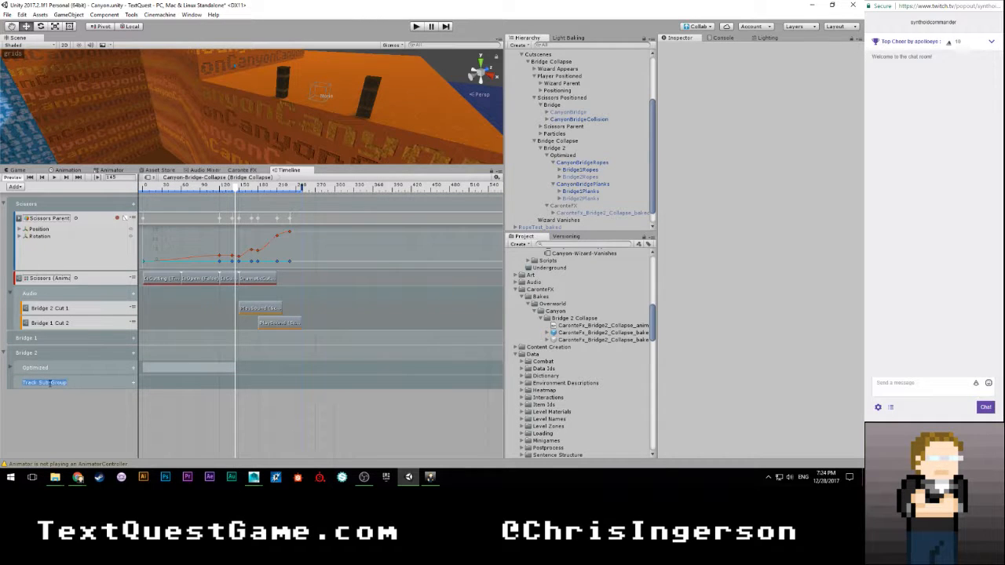
pyautogui.write('Cri')
pyautogui.write('onteFX')
pyautogui.doubleClick(50, 383)
# Step: Add an activation track to the CaronteFX sub-group and assign the baked Bridge 2 collapse object to it
pyautogui.click(132, 382)
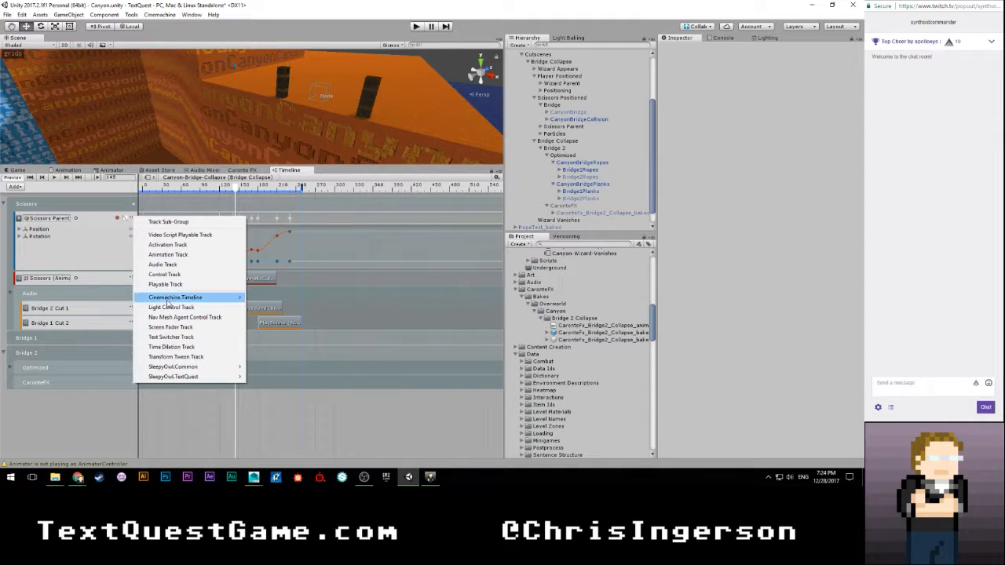
pyautogui.click(167, 245)
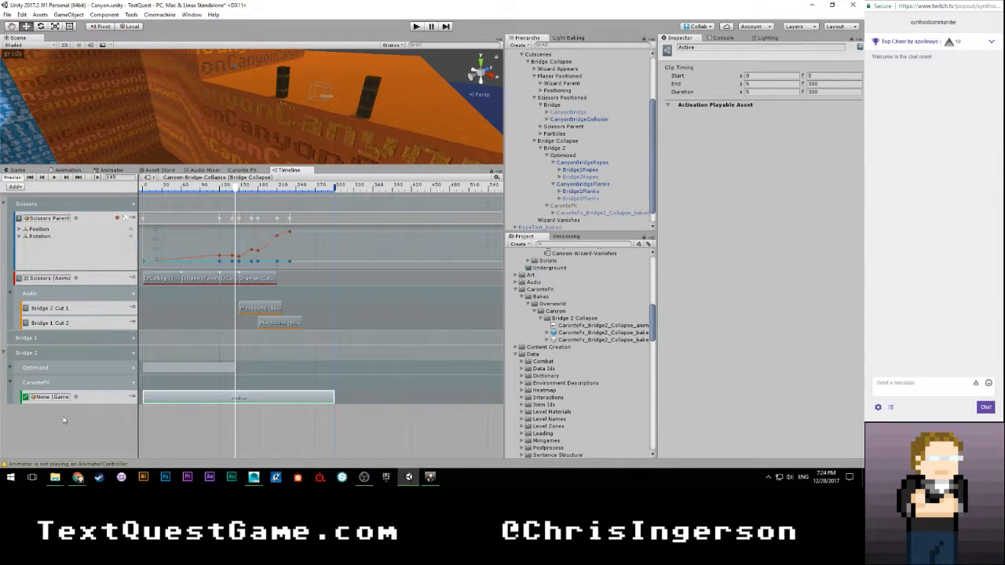
pyautogui.moveTo(573, 208); pyautogui.dragTo(53, 398)
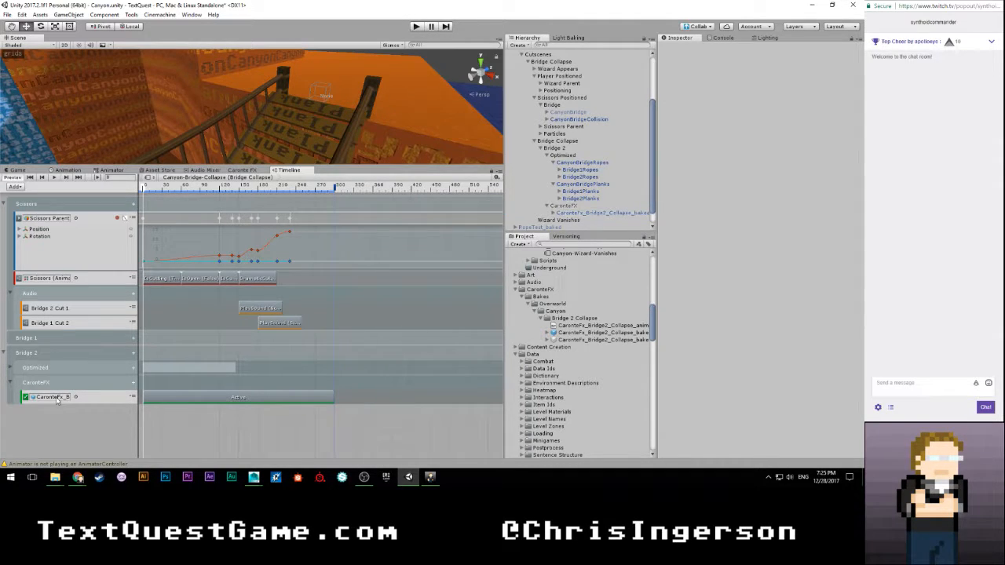
# Step: Reopen the Bridge Collapse timeline, expand the Optimized group, and trim the CaronteFX activation clip to start at frame 145
pyautogui.click(564, 206)
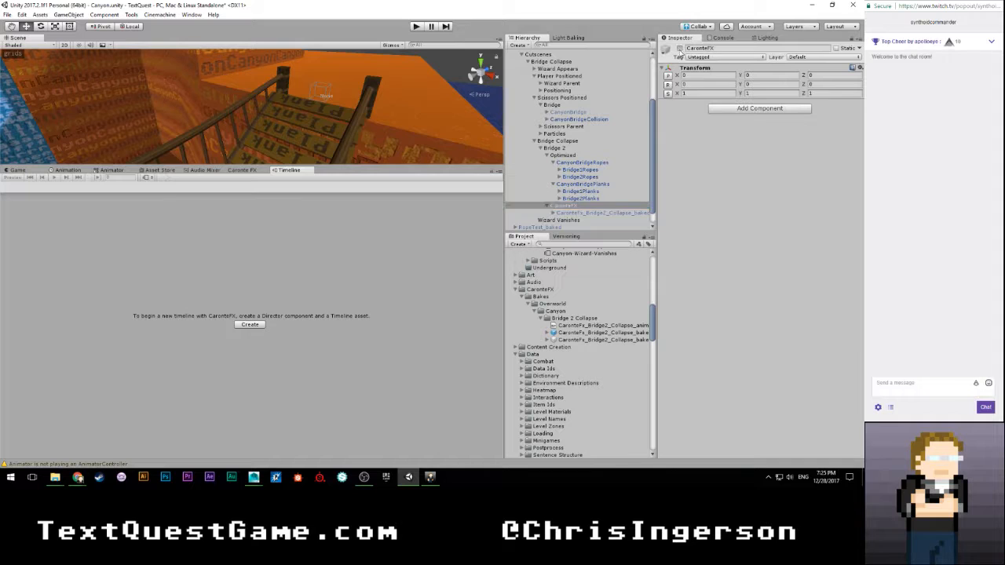
pyautogui.click(567, 141)
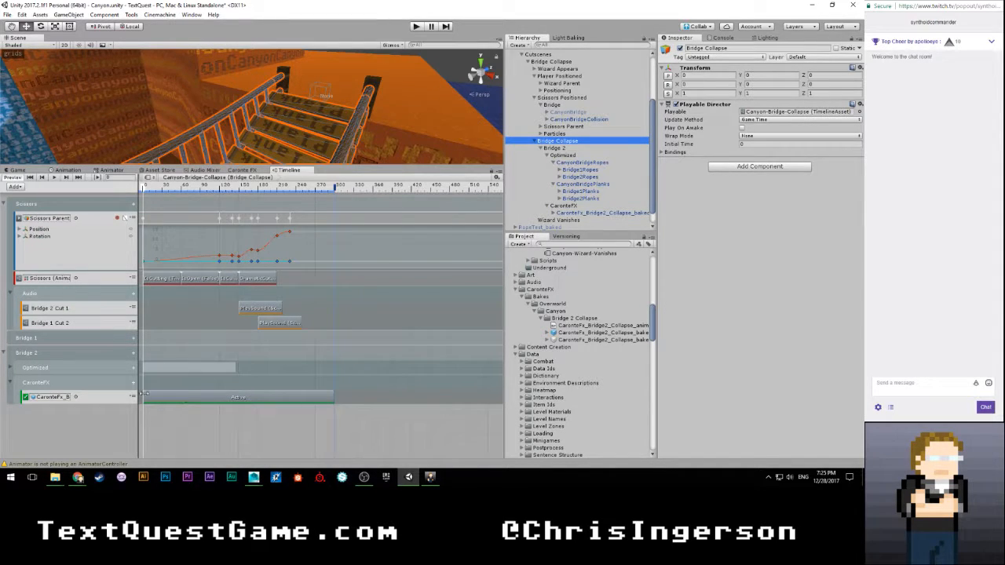
pyautogui.click(11, 367)
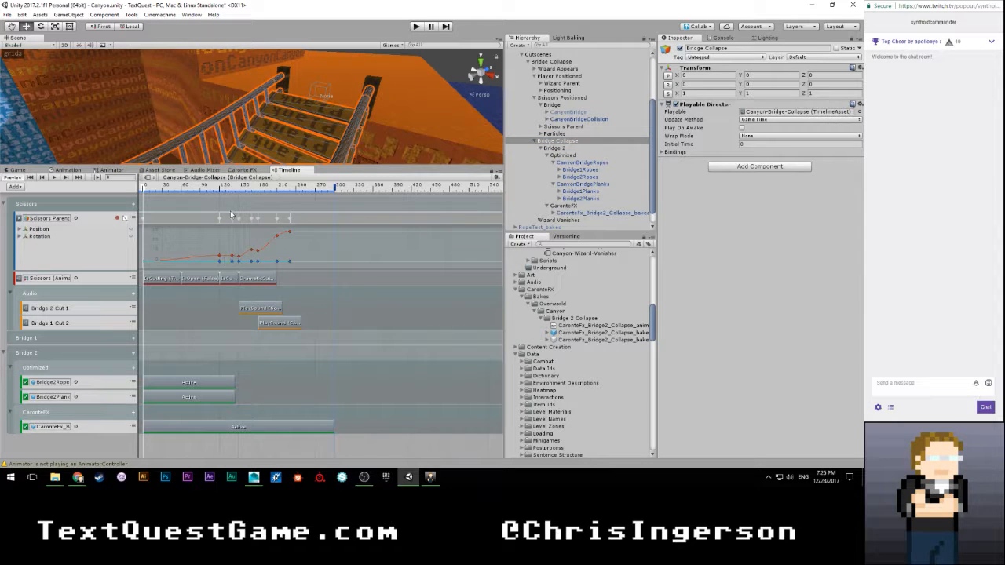
pyautogui.moveTo(143, 428); pyautogui.dragTo(236, 427)
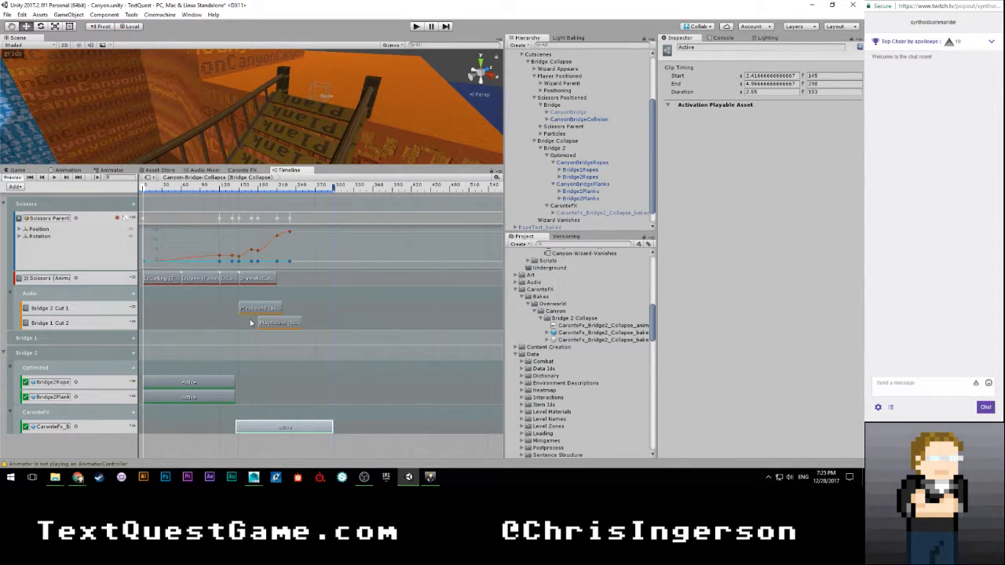
# Step: Check the post-playback states of the Bridge 2 activation tracks and scrub back through the timeline to preview the activations
pyautogui.click(89, 428)
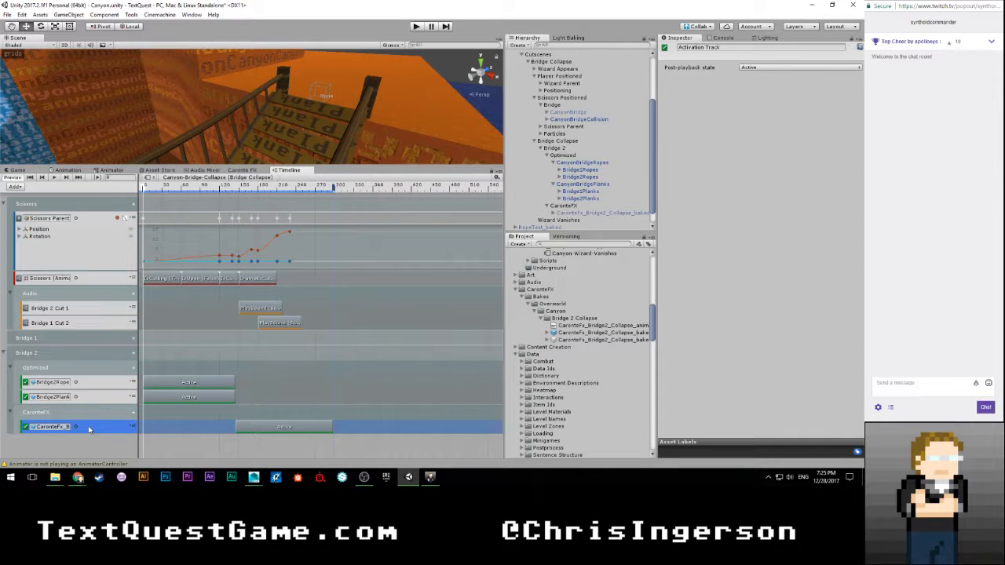
pyautogui.click(97, 397)
pyautogui.click(98, 385)
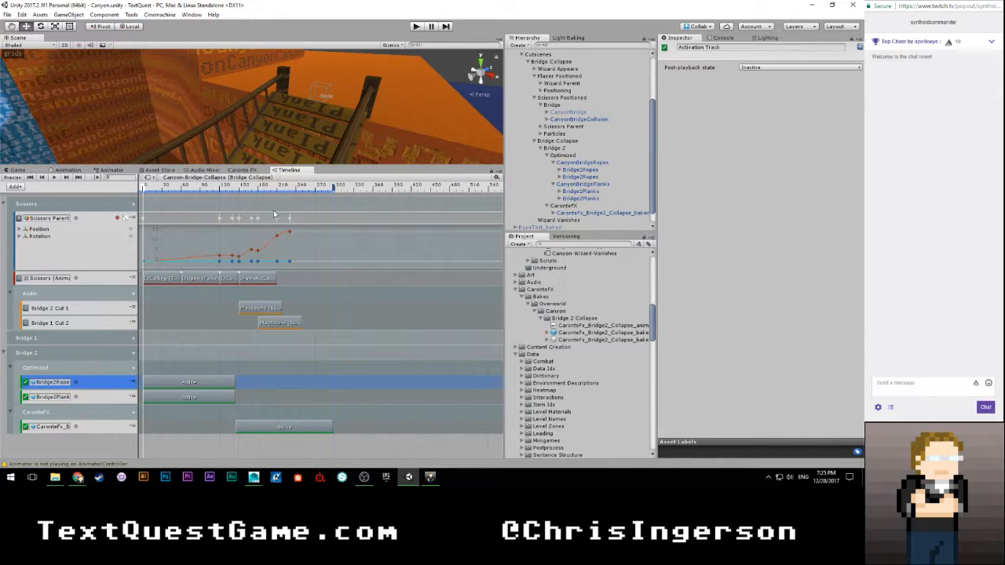
pyautogui.click(185, 192)
pyautogui.moveTo(186, 194); pyautogui.dragTo(119, 192)
# Step: Deactivate the CaronteFx_Bridge2_Collapse_baked object and enable Animate on its CR Animation component
pyautogui.click(597, 212)
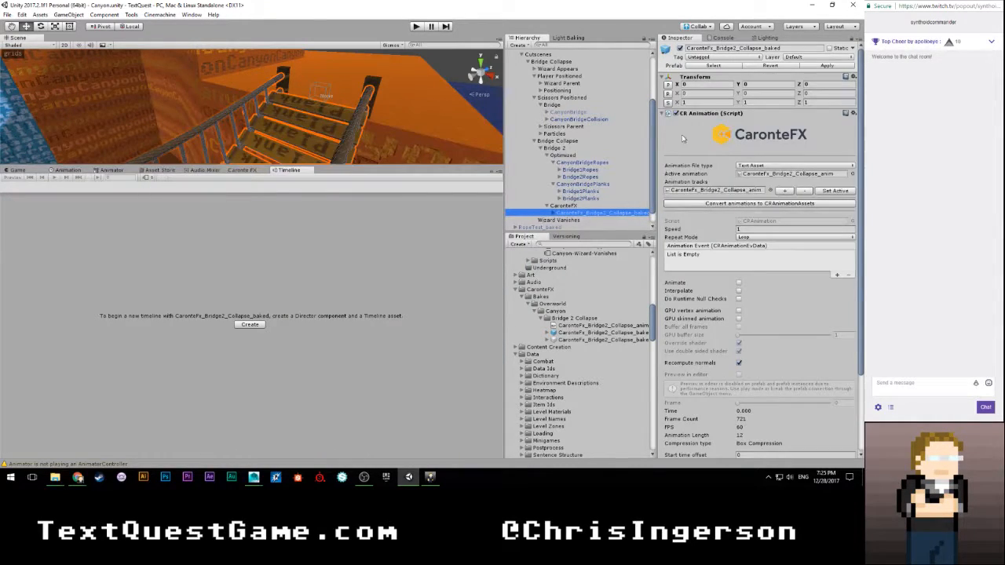
pyautogui.click(577, 206)
pyautogui.click(581, 213)
pyautogui.click(679, 48)
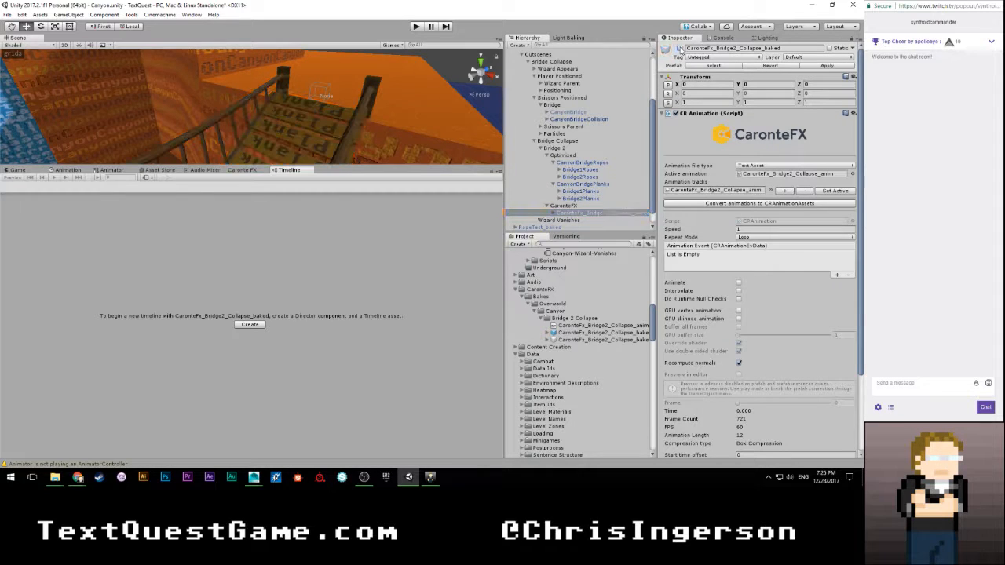
pyautogui.click(738, 283)
# Step: Collapse the Optimized object in the hierarchy and open the Player Positioned timeline with its Magic Box group collapsed
pyautogui.click(553, 162)
pyautogui.click(551, 169)
pyautogui.click(549, 169)
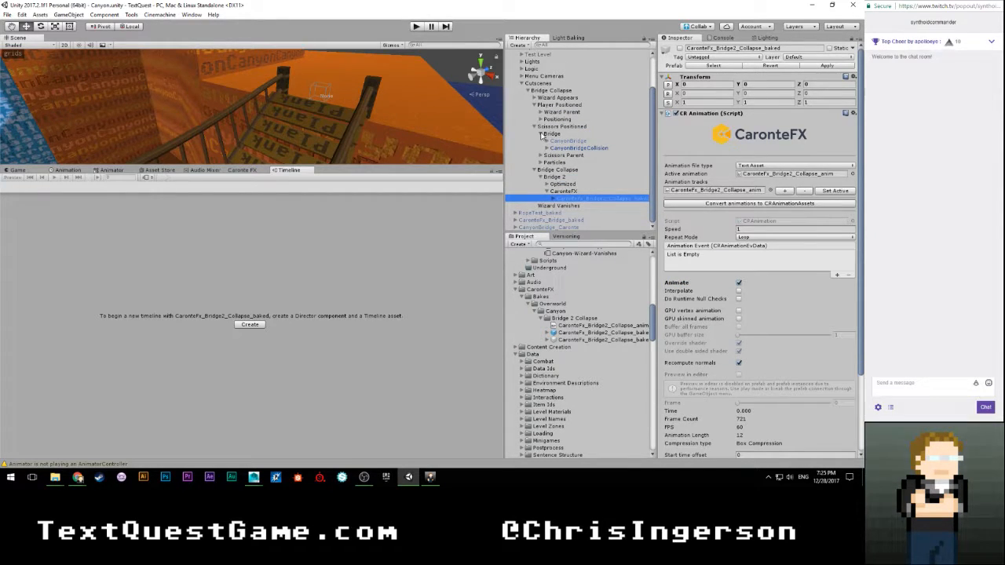
pyautogui.click(541, 134)
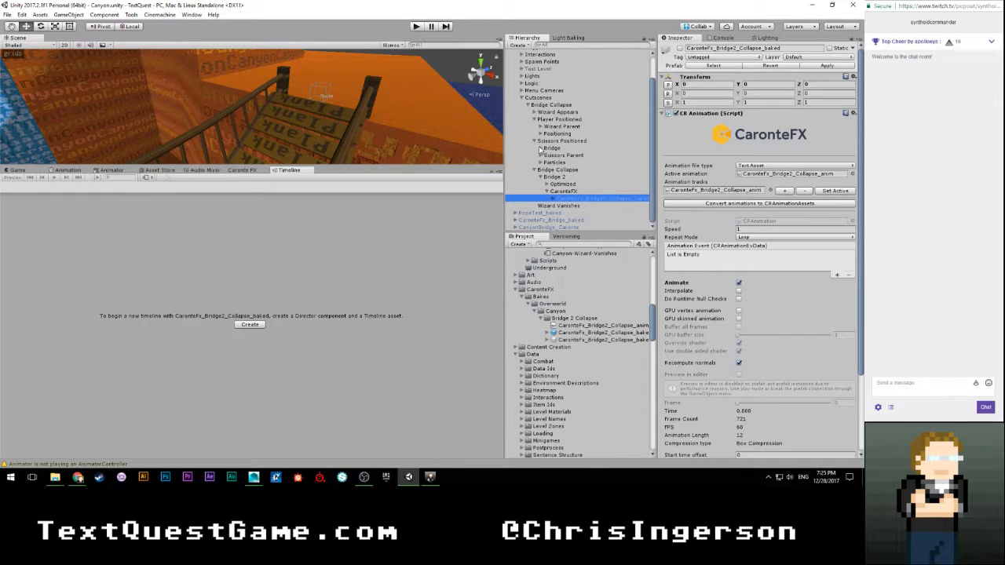
pyautogui.click(540, 148)
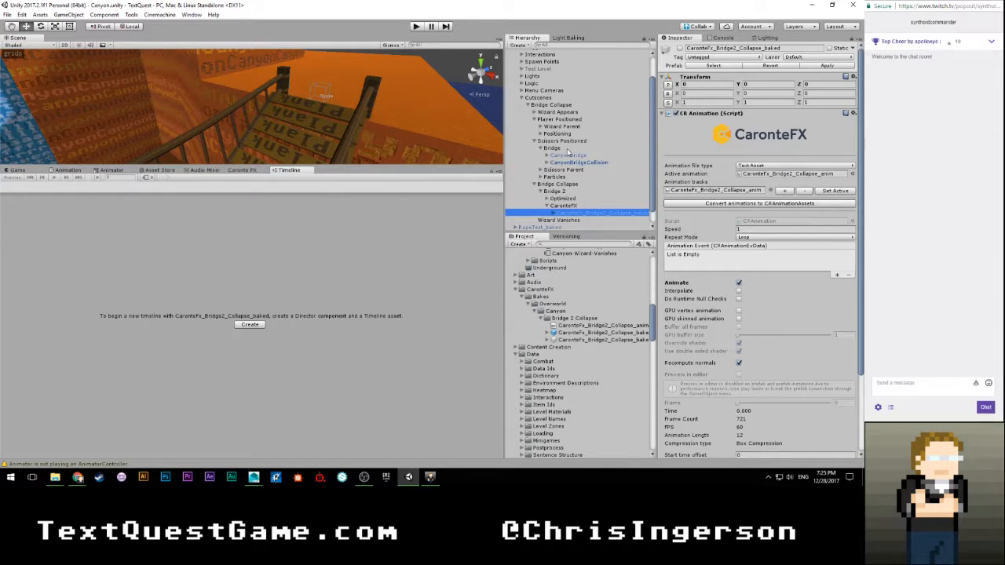
pyautogui.click(567, 120)
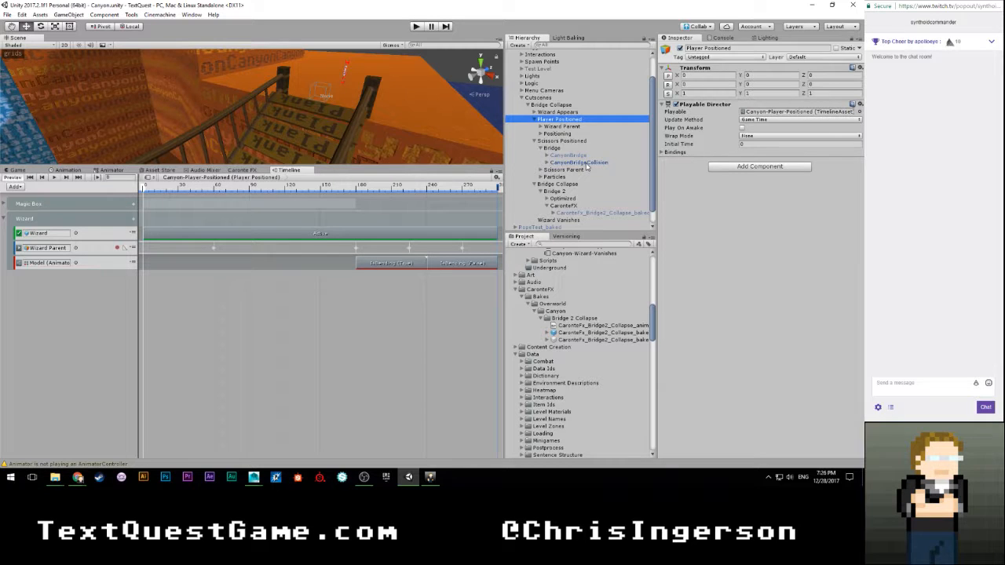
pyautogui.click(4, 204)
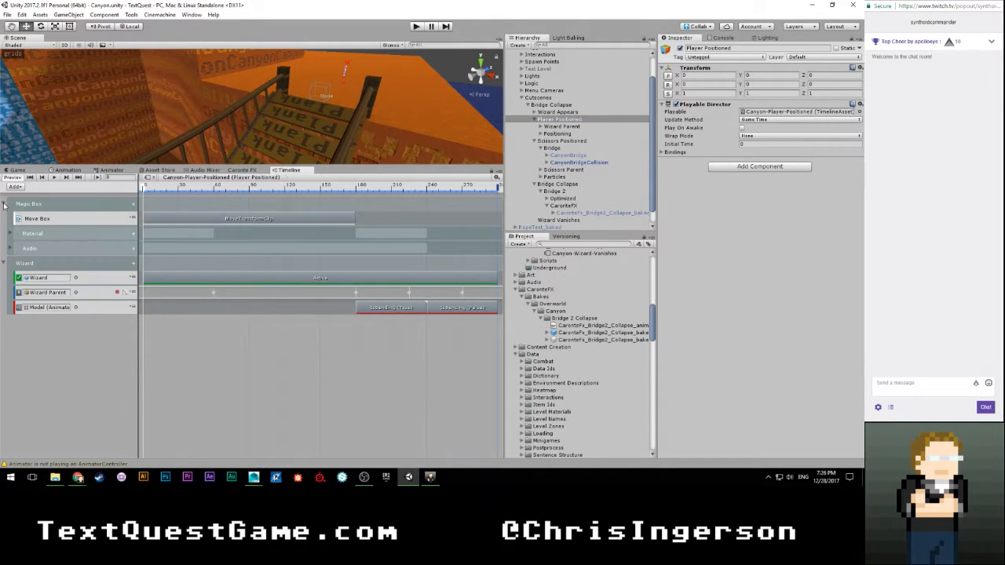
pyautogui.click(4, 204)
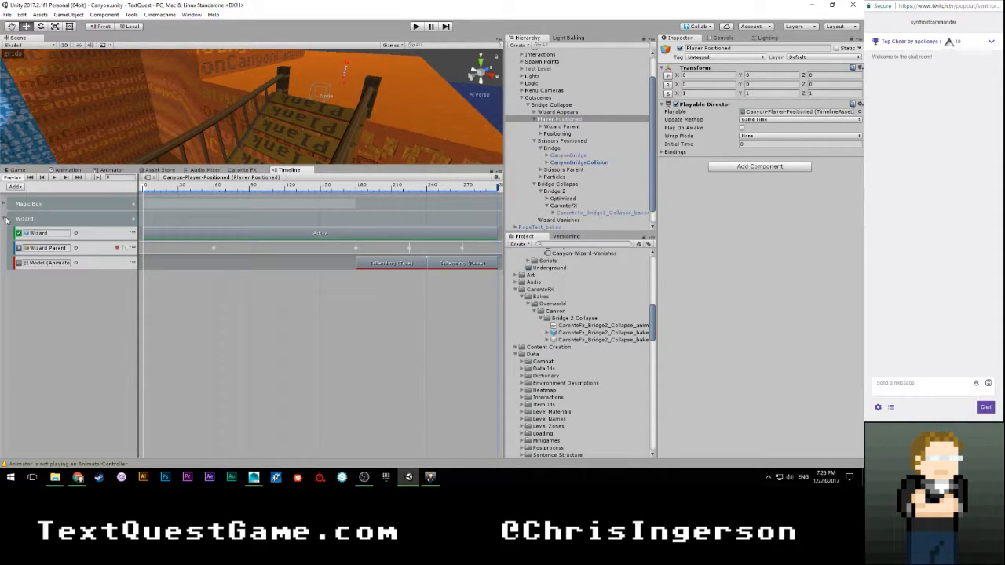
# Step: Add a track group to the Player Positioned timeline and name it Bridge
pyautogui.click(15, 186)
pyautogui.click(44, 194)
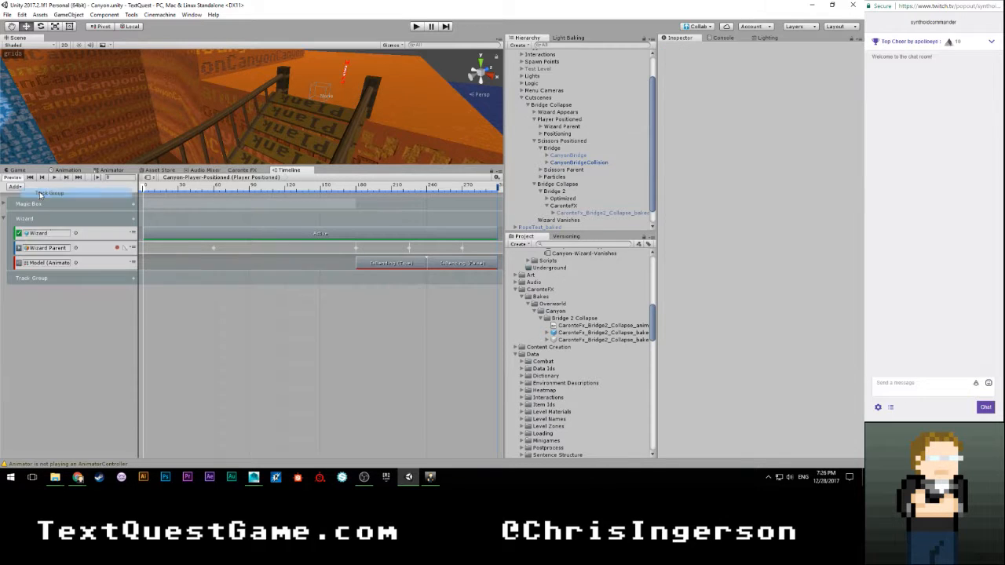
pyautogui.doubleClick(35, 279)
pyautogui.write('Bridge')
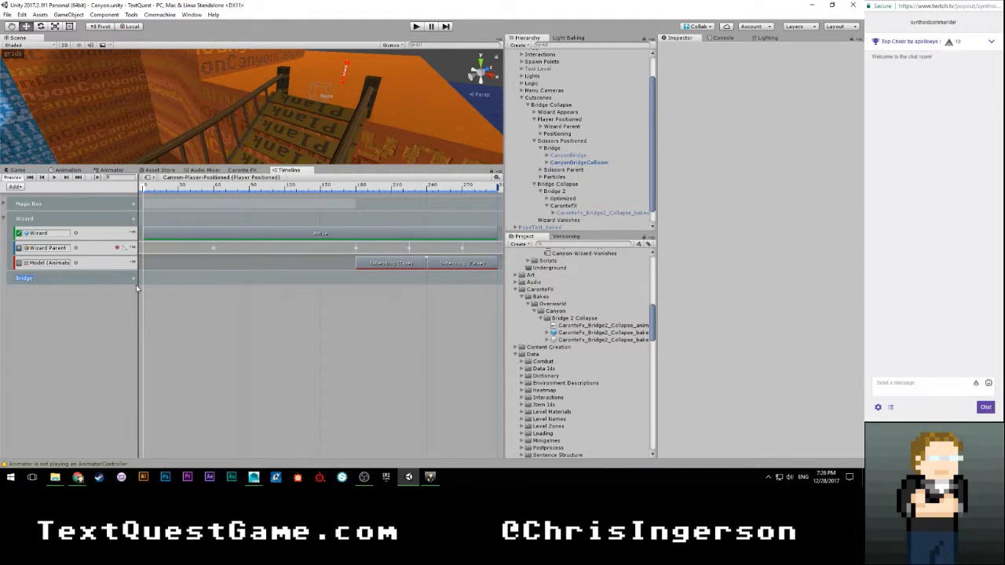
# Step: Add an activation track to the Bridge group and assign the CanyonBridgeCollision object to it
pyautogui.rightClick(137, 289)
pyautogui.click(181, 309)
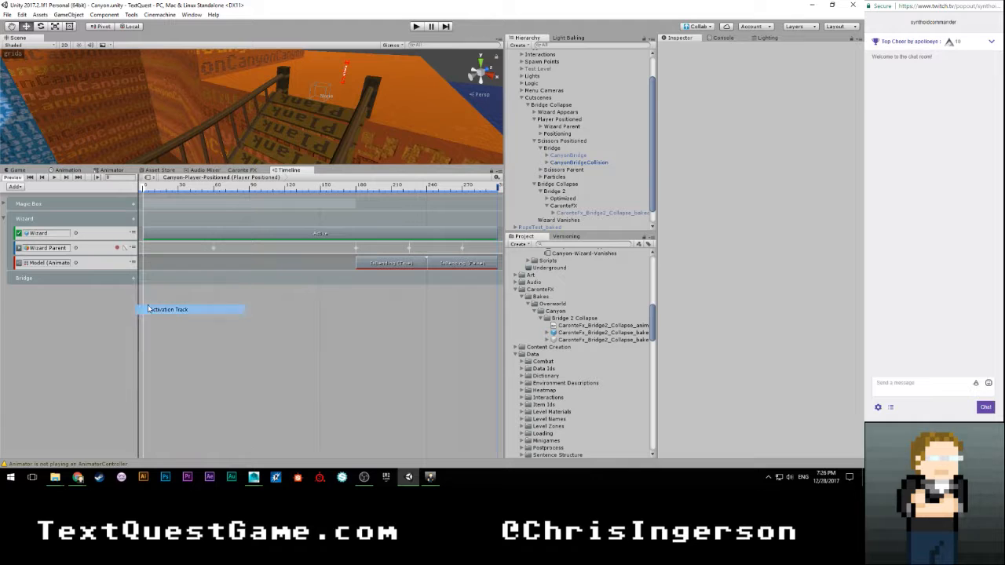
pyautogui.moveTo(571, 162); pyautogui.dragTo(55, 297)
# Step: Set the CanyonBridgeCollision track's post-playback state to Inactive and save the scene
pyautogui.click(761, 69)
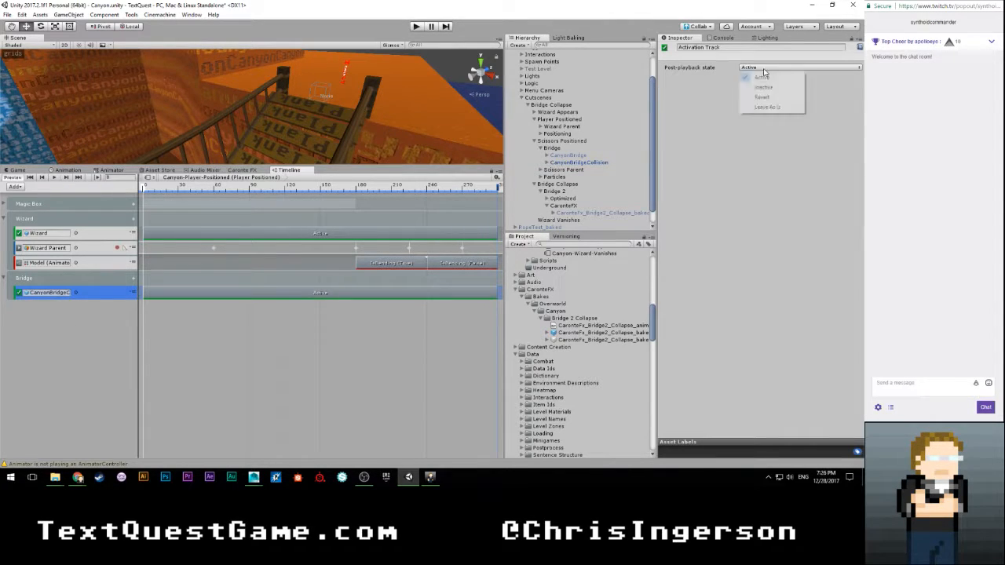
pyautogui.click(759, 83)
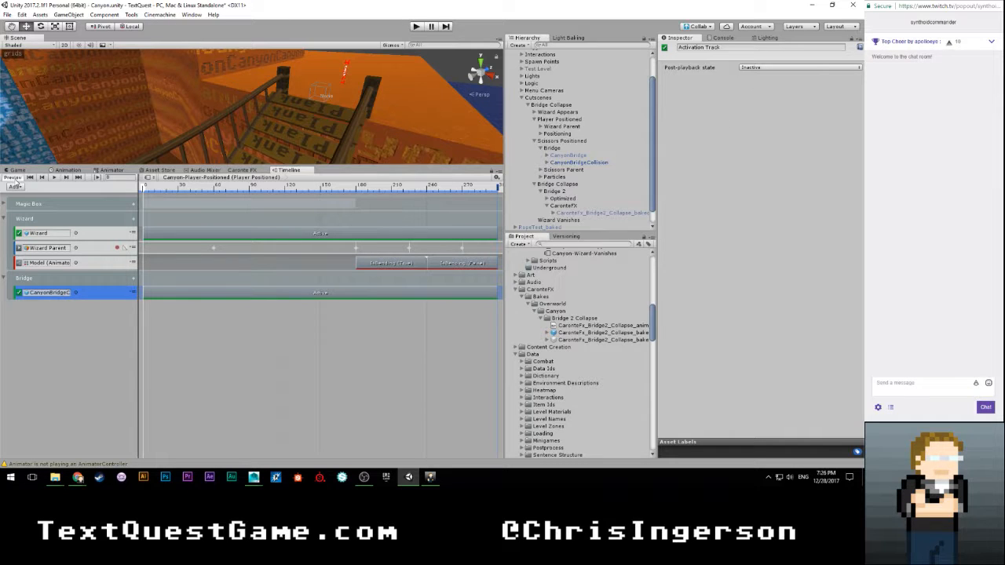
pyautogui.click(68, 355)
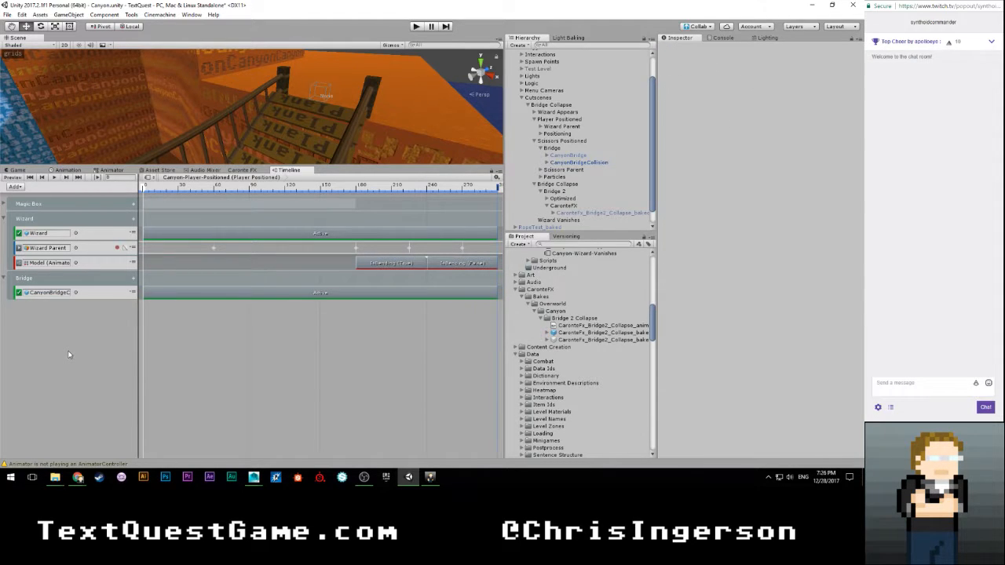
pyautogui.hotkey('ctrl', 's')
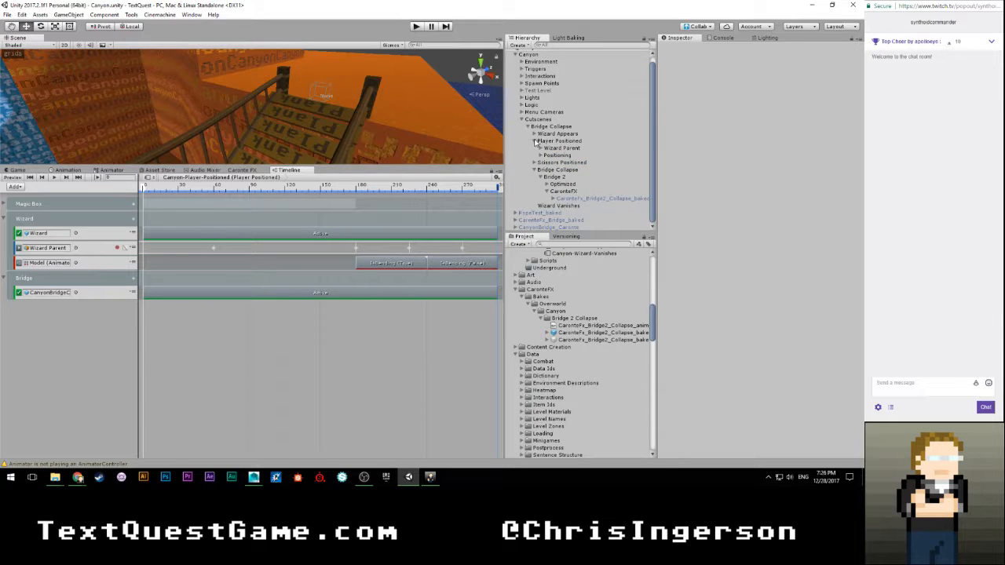
# Step: Collapse Player Positioned in the hierarchy and play-test the bridge collapse cutscene in the Game view
pyautogui.click(535, 142)
pyautogui.hotkey('ctrl', '2')
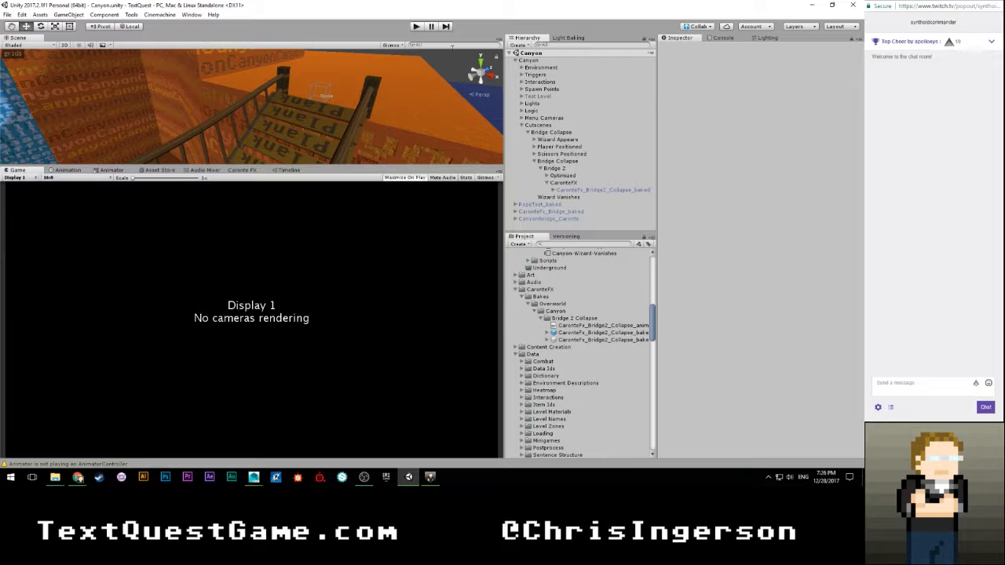
pyautogui.click(415, 26)
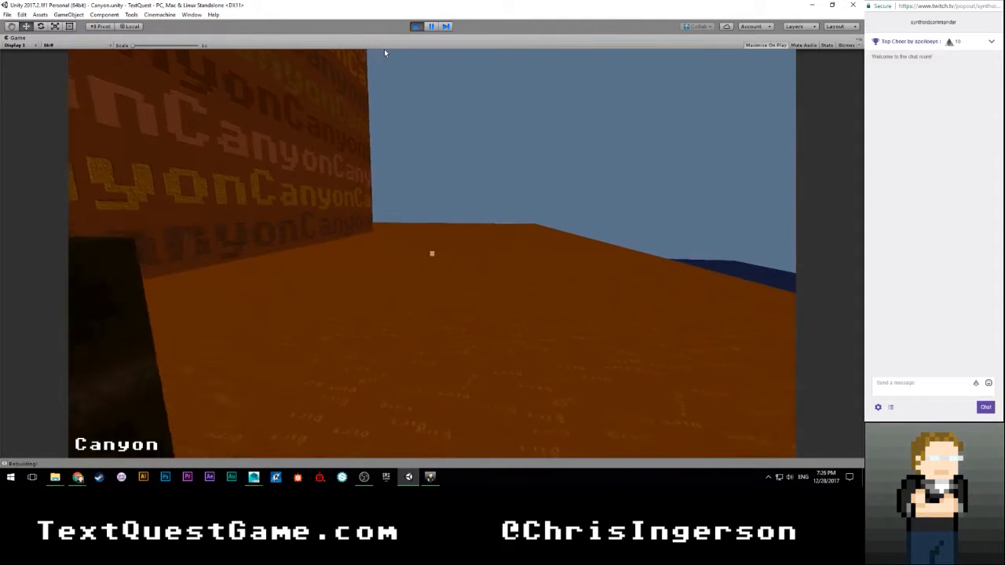
pyautogui.click(429, 50)
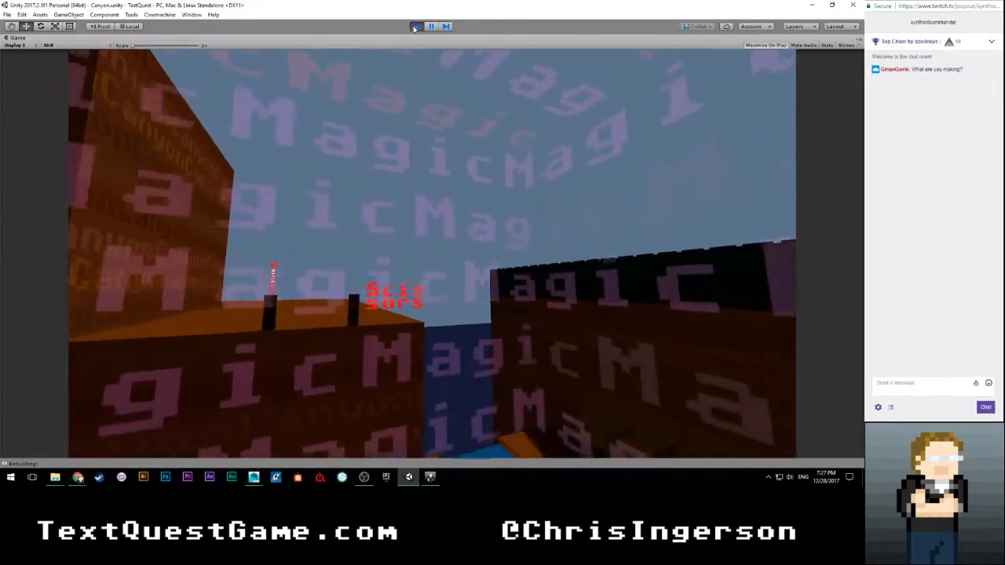
pyautogui.click(415, 26)
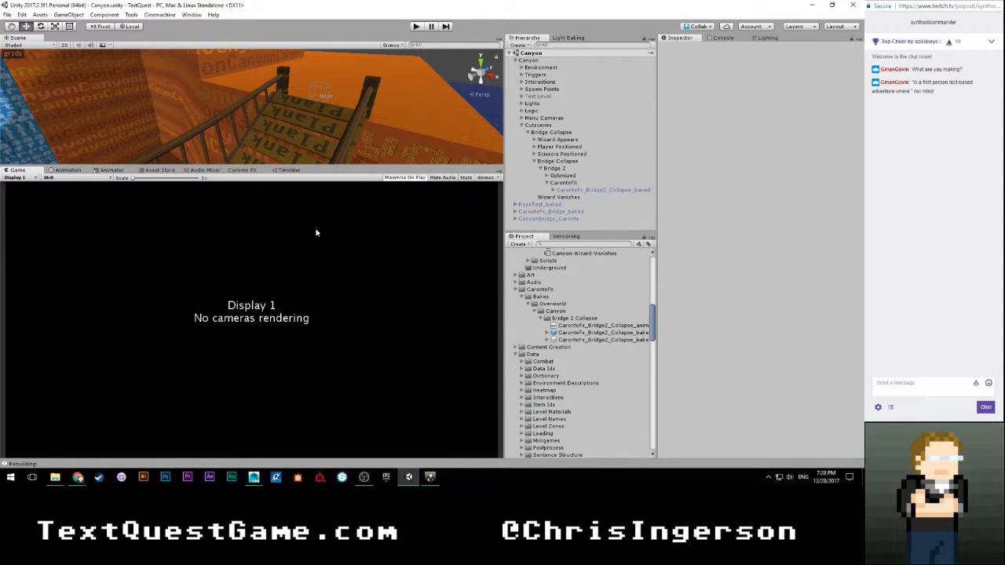
# Step: In the Bridge Collapse timeline, extend the Bridge2Ropes and Bridge2Planks clips to frame 150 and start the CaronteFX clip there
pyautogui.moveTo(259, 137); pyautogui.dragTo(263, 113, button='right')
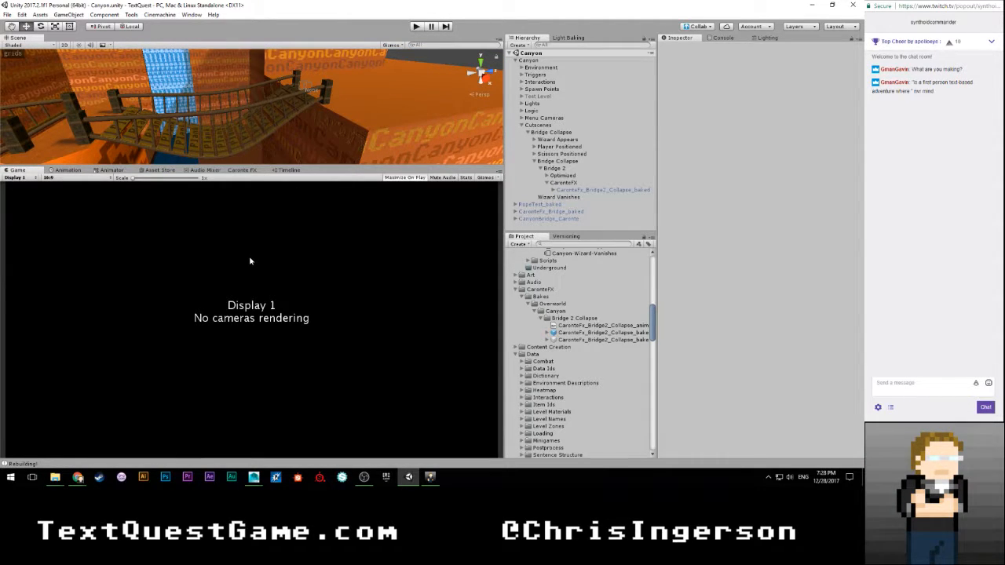
pyautogui.click(557, 162)
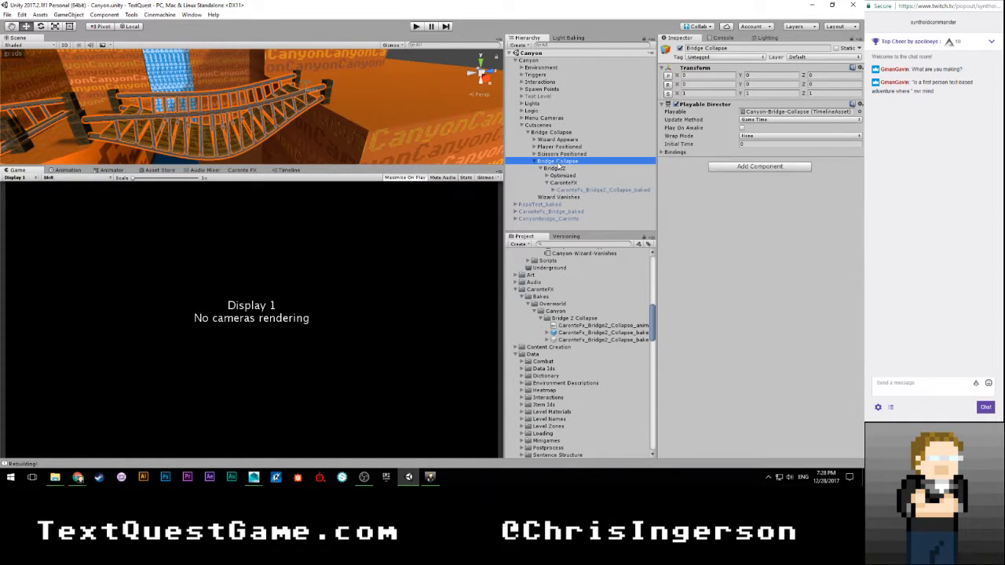
pyautogui.click(287, 170)
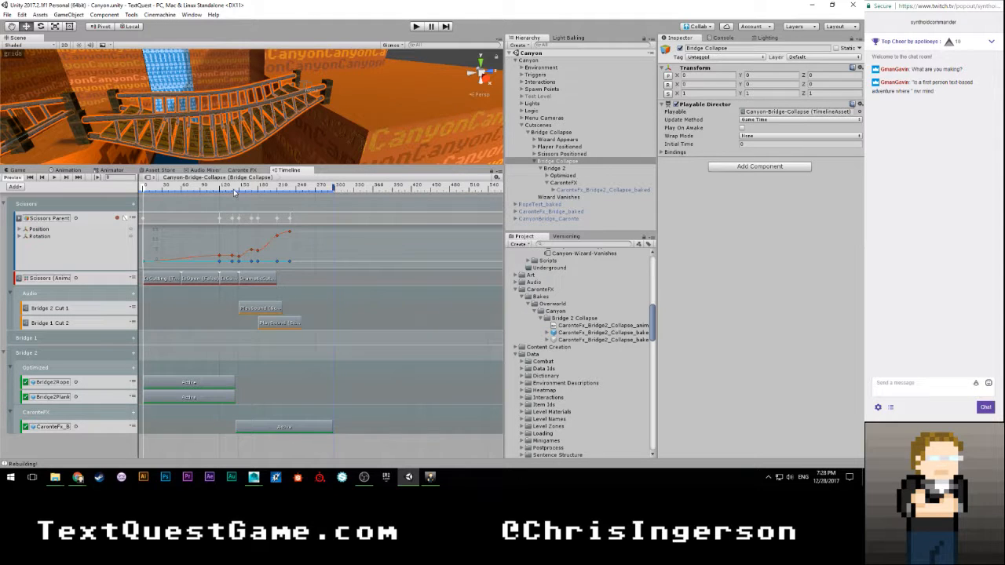
pyautogui.moveTo(234, 190); pyautogui.dragTo(239, 188)
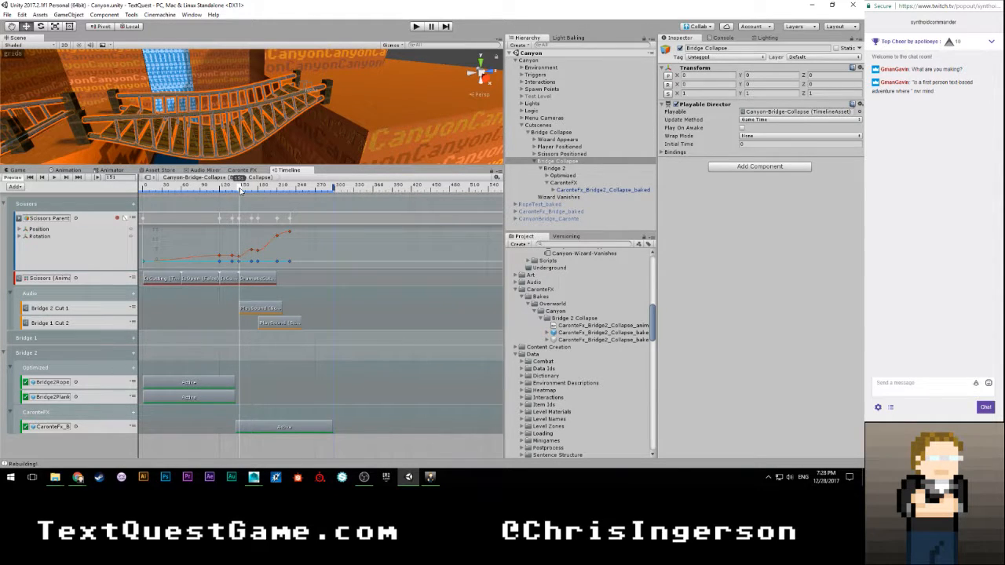
pyautogui.scroll(2, 241, 400)
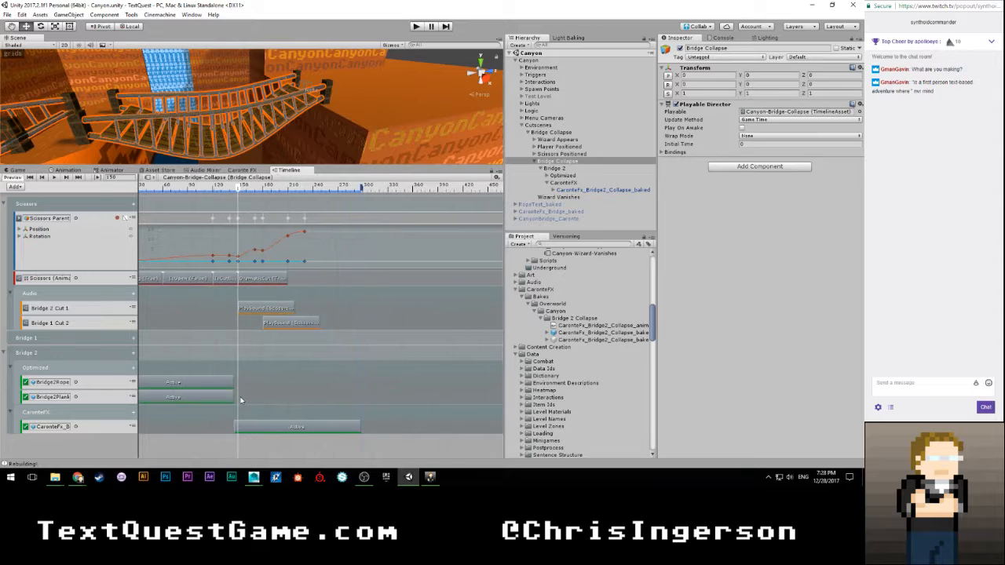
pyautogui.scroll(1, 241, 400)
pyautogui.moveTo(231, 383); pyautogui.dragTo(238, 426)
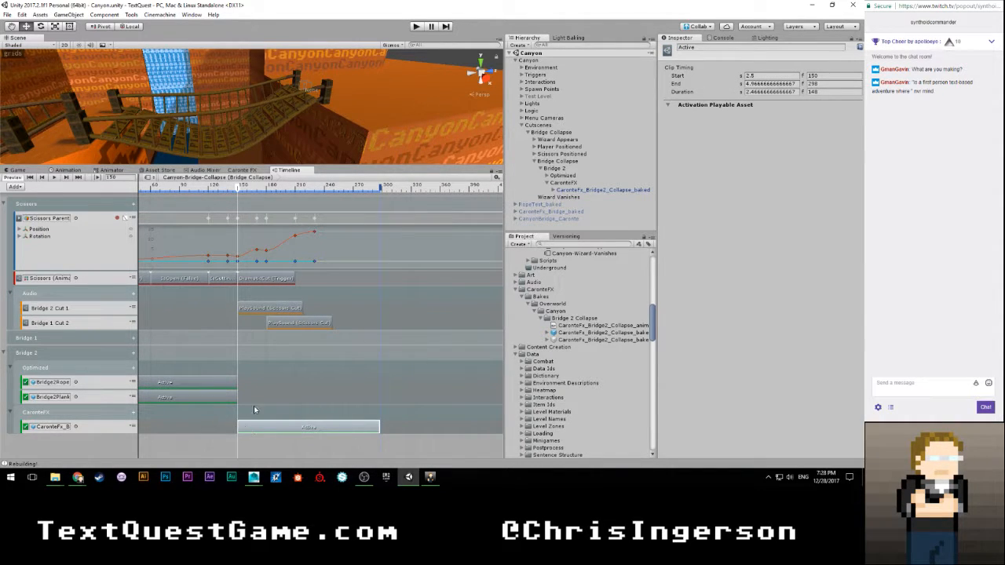
pyautogui.click(264, 361)
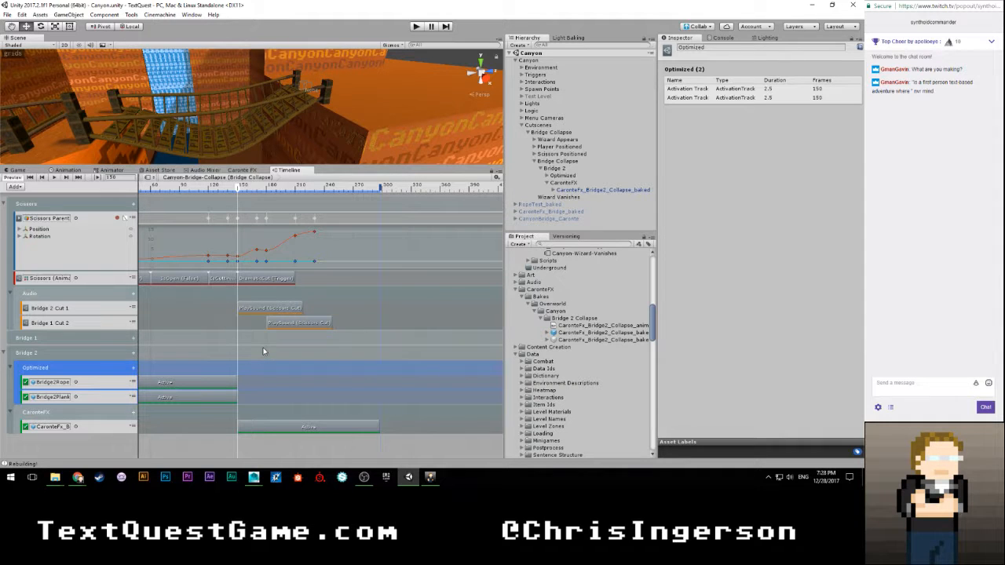
# Step: Collapse the CaronteFX and Bridge 2 objects in the hierarchy and return to the Game view
pyautogui.click(547, 182)
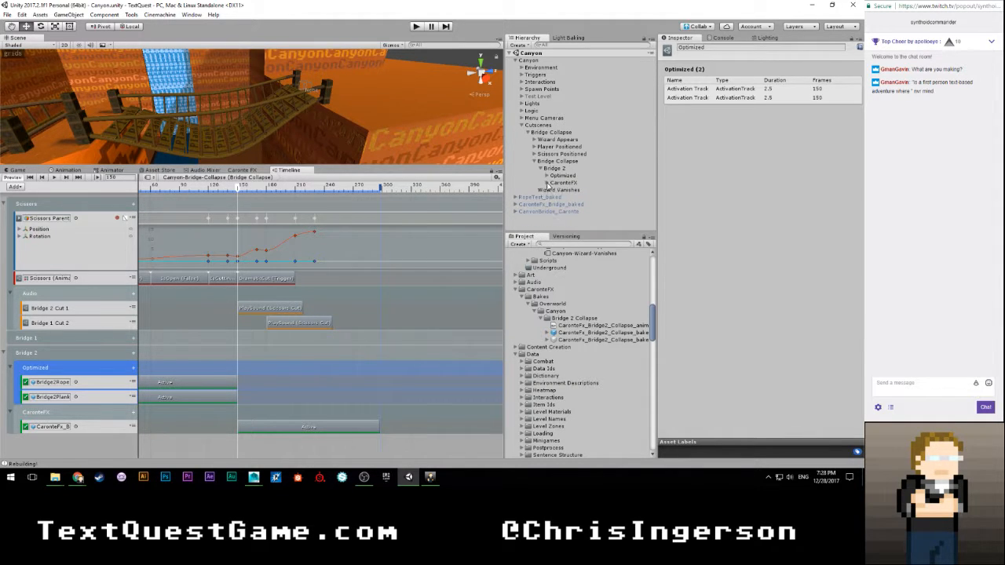
pyautogui.click(552, 217)
pyautogui.click(540, 168)
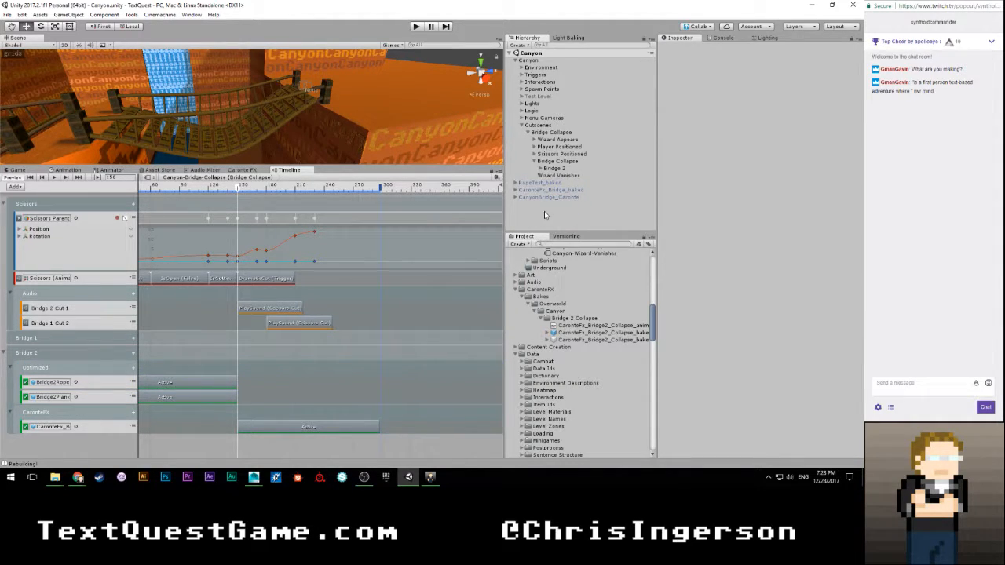
pyautogui.click(19, 170)
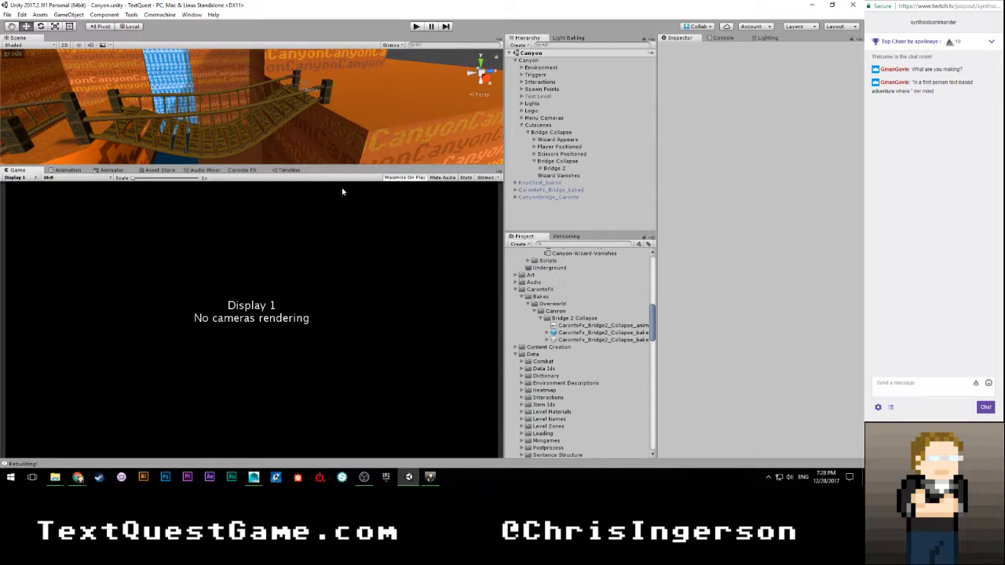
# Step: Play-test the bridge collapse cutscene in the Game view and stop play mode after it
pyautogui.click(287, 171)
pyautogui.click(18, 170)
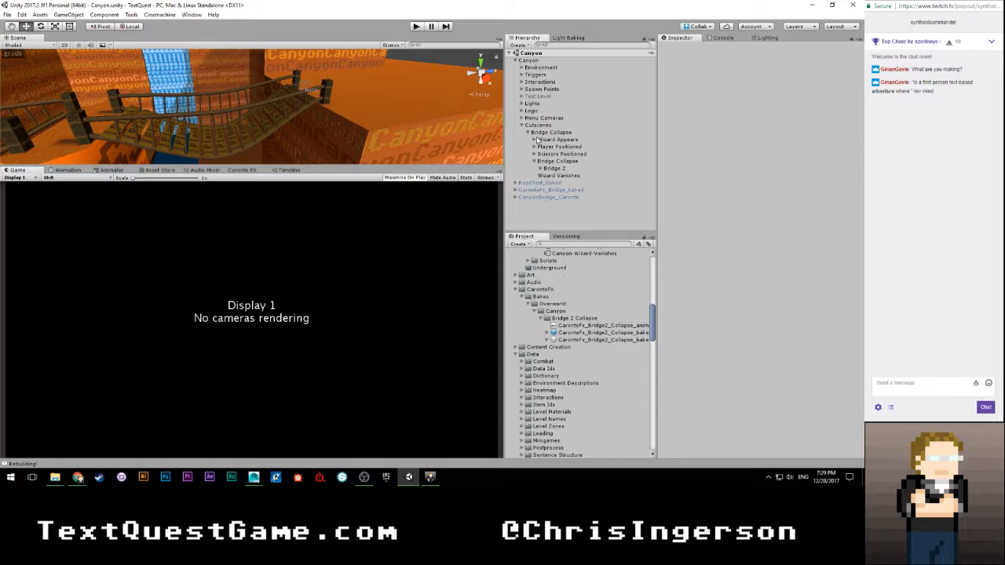
pyautogui.click(414, 28)
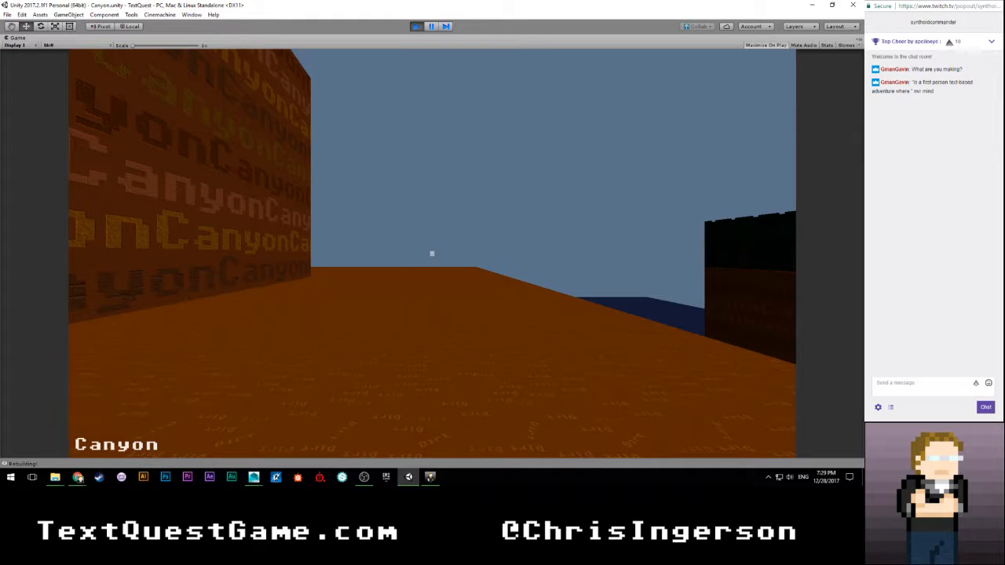
pyautogui.press('w')
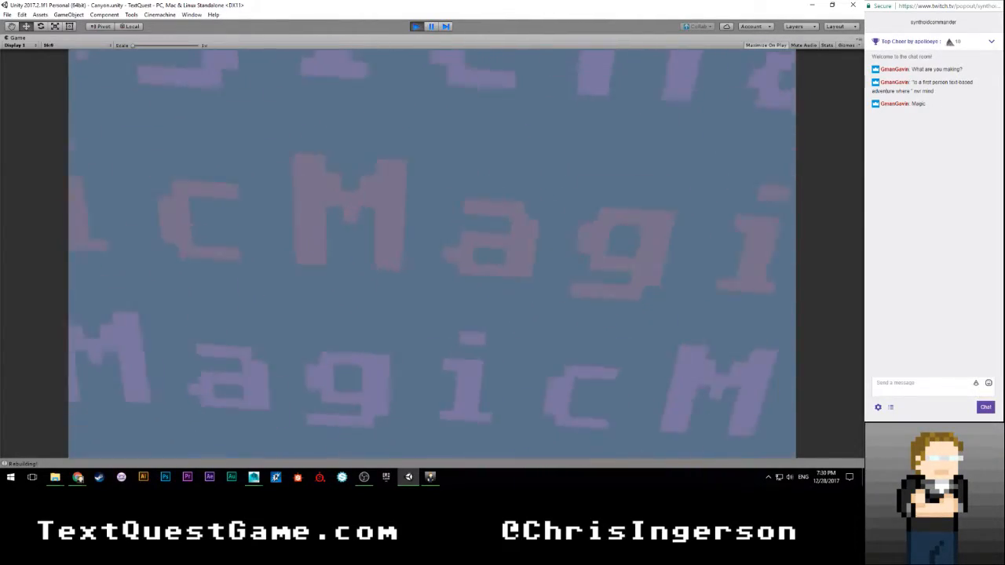
pyautogui.click(416, 27)
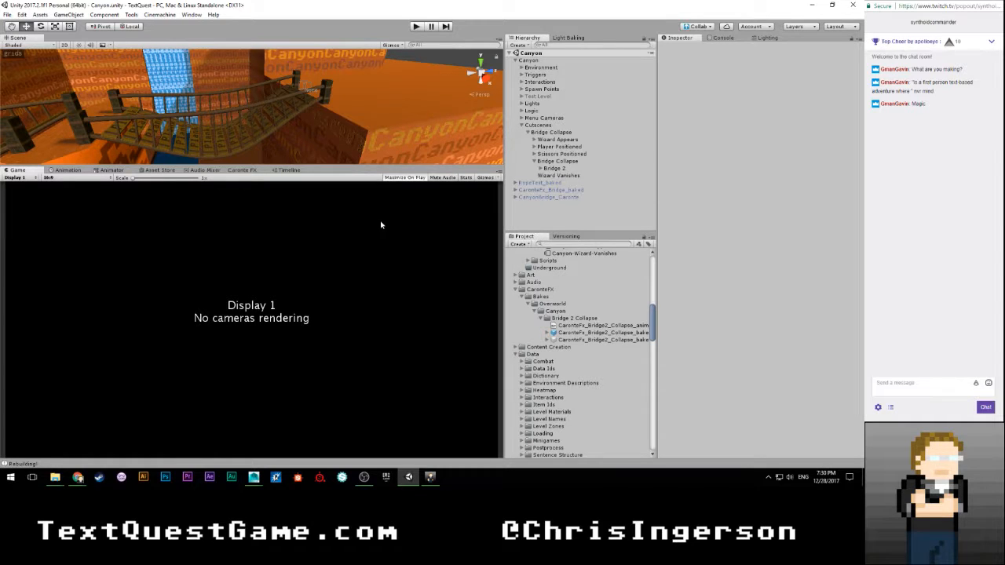
# Step: In the Bridge Collapse timeline, end the Bridge2Ropes and Bridge2Planks clips and start the CaronteFX clip at frame 140
pyautogui.click(291, 169)
pyautogui.click(559, 161)
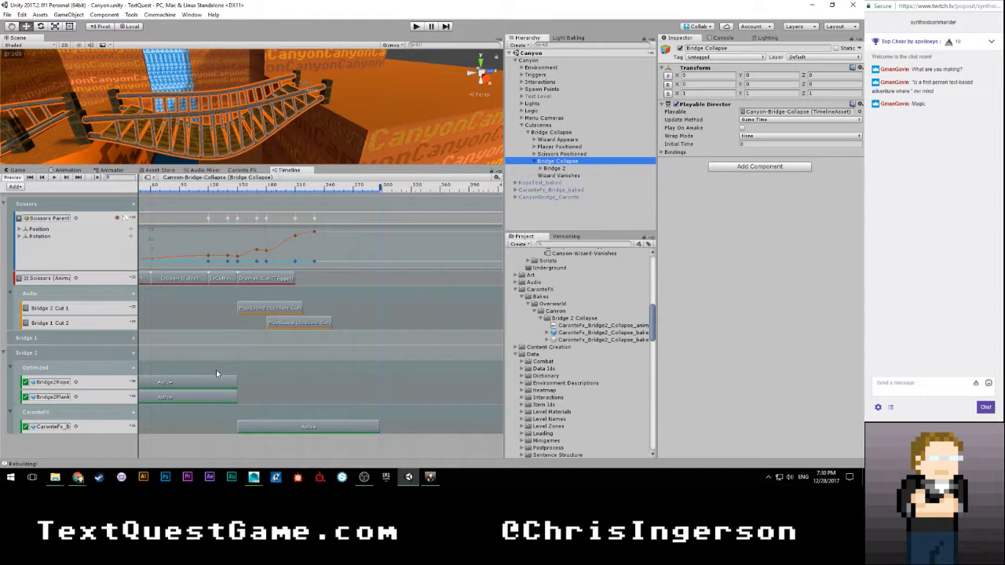
pyautogui.scroll(1, 218, 374)
pyautogui.moveTo(238, 189); pyautogui.dragTo(229, 189)
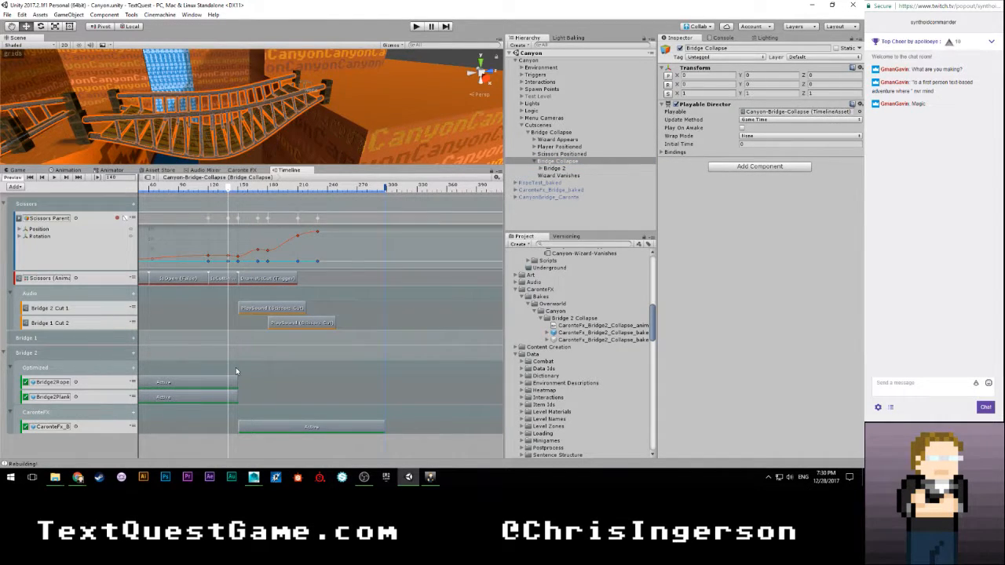
pyautogui.moveTo(238, 384); pyautogui.dragTo(225, 430)
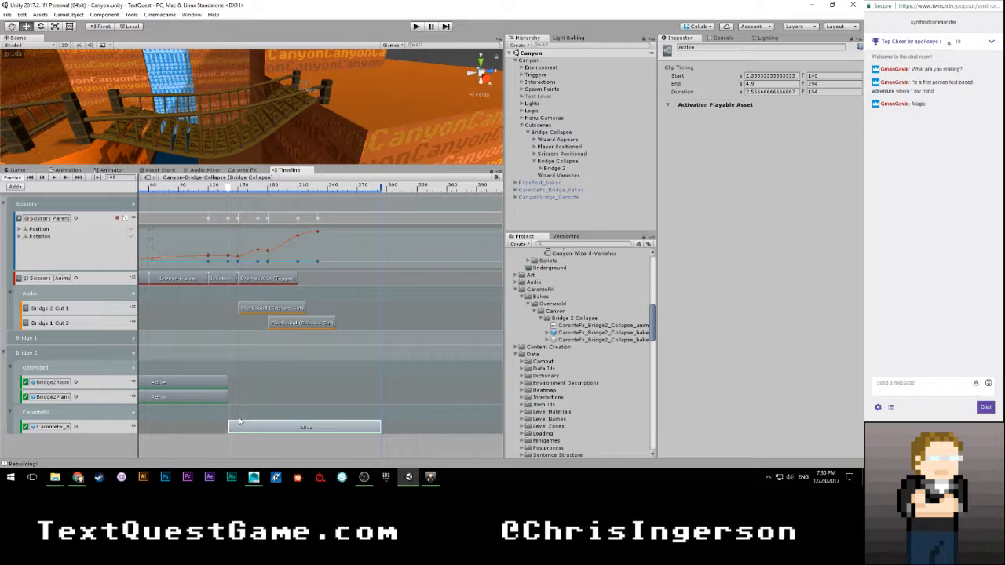
pyautogui.click(247, 412)
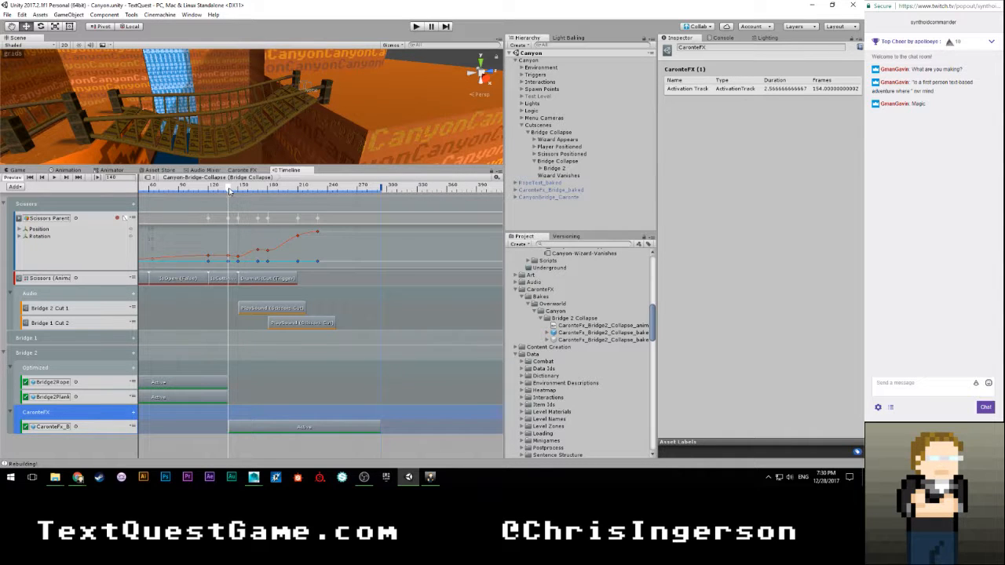
# Step: Check the timeline at frame 150 and collapse the Optimized and CaronteFX track groups
pyautogui.moveTo(229, 190); pyautogui.dragTo(240, 191)
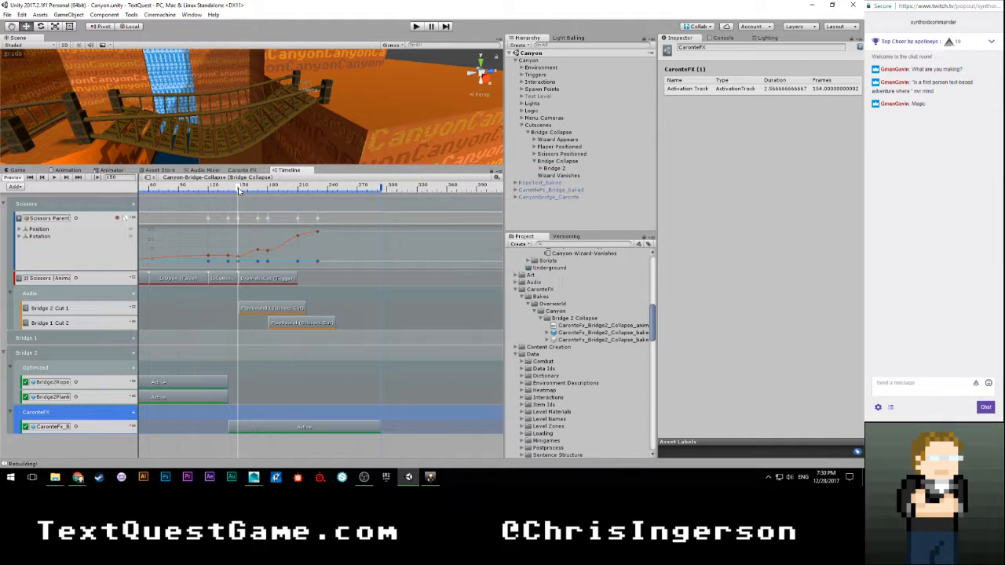
pyautogui.click(18, 366)
pyautogui.click(12, 382)
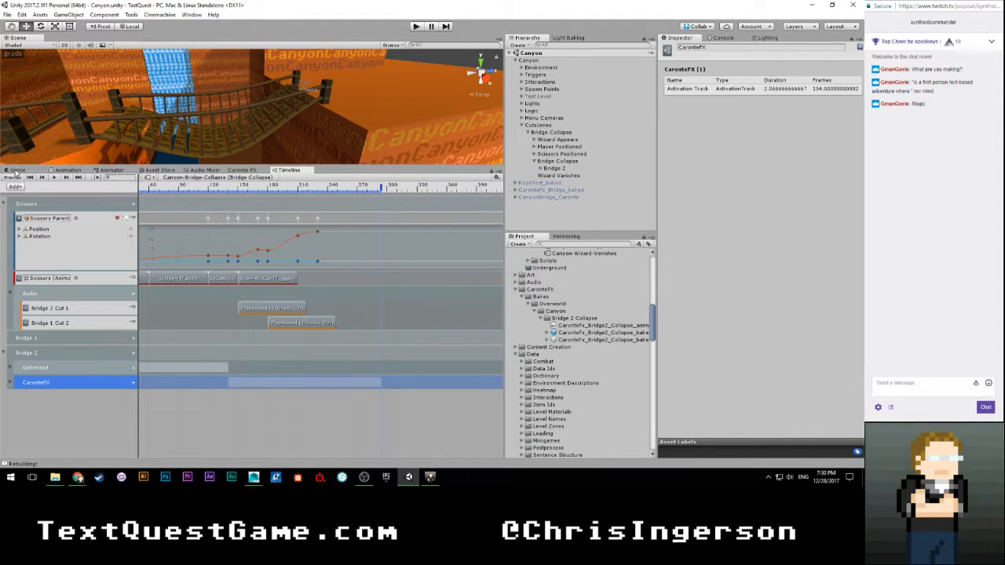
# Step: Play-test the bridge collapse cutscene with the frame 140 switch, restarting play mode once, and stop it
pyautogui.click(416, 26)
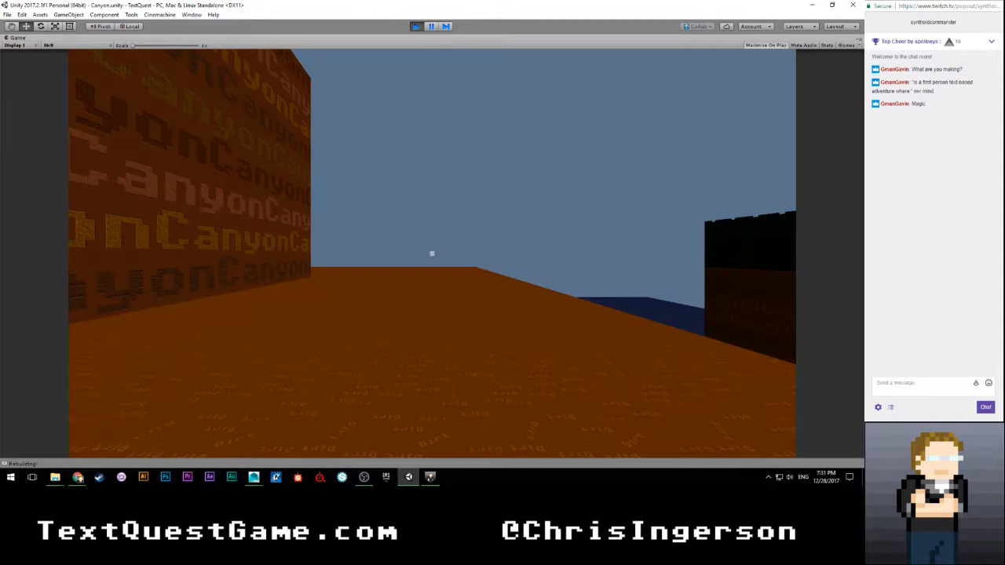
pyautogui.press('w')
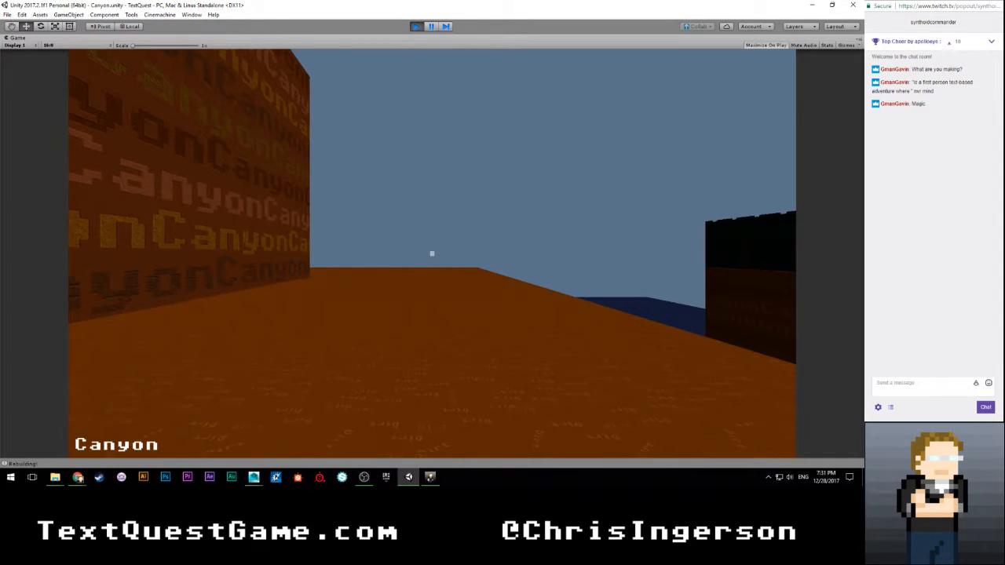
pyautogui.press('w')
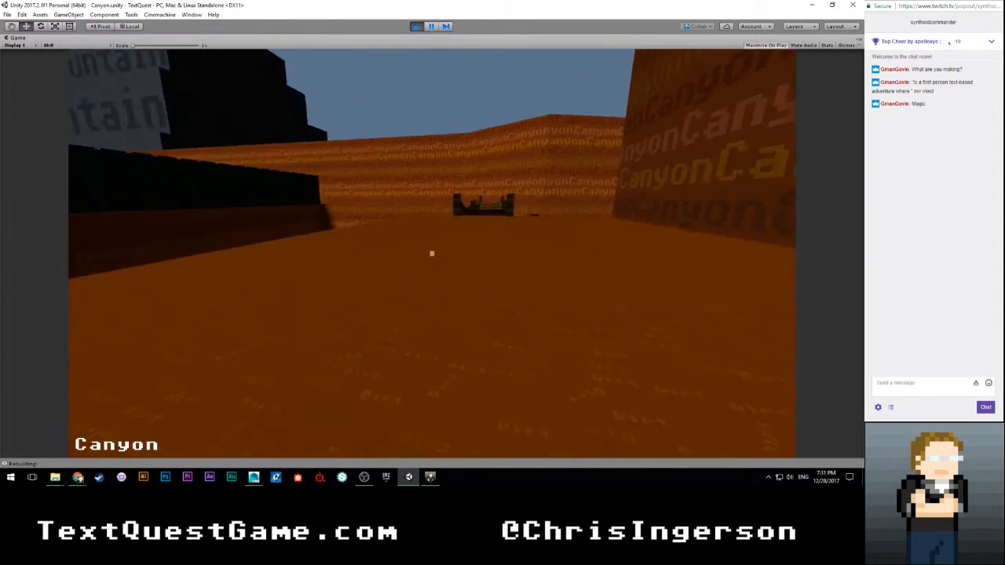
pyautogui.press('w')
pyautogui.click(432, 253)
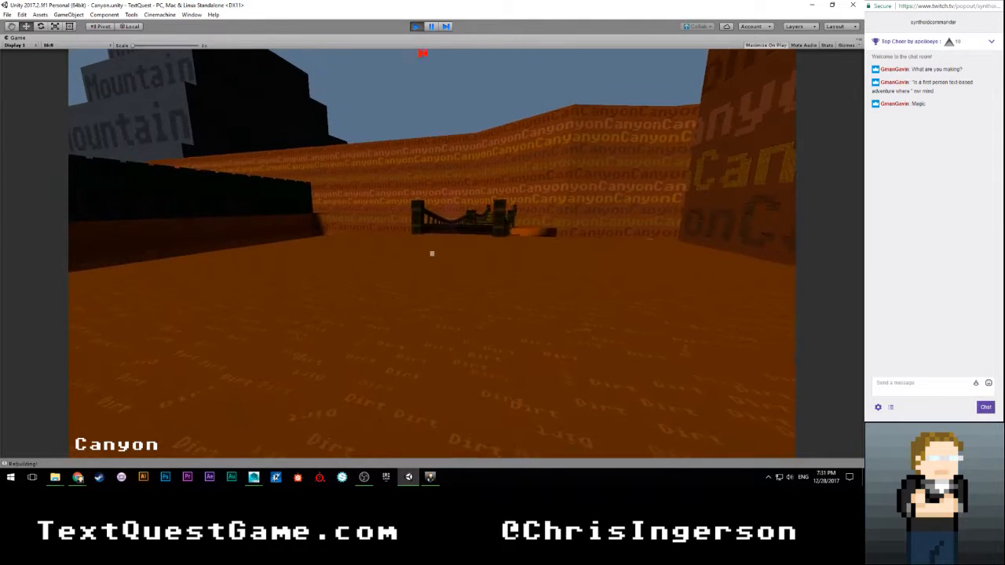
pyautogui.hotkey('ctrl', 'p')
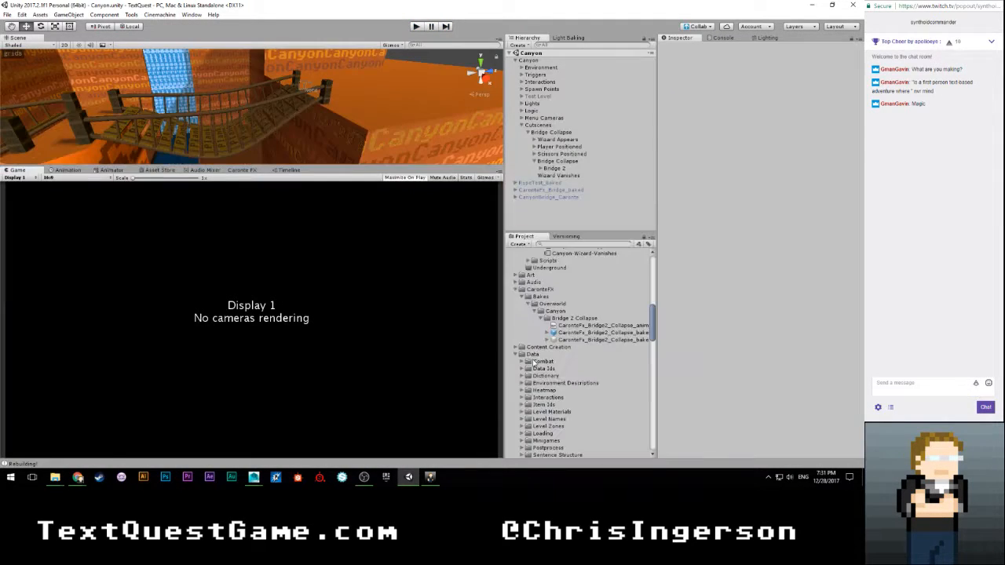
pyautogui.click(416, 27)
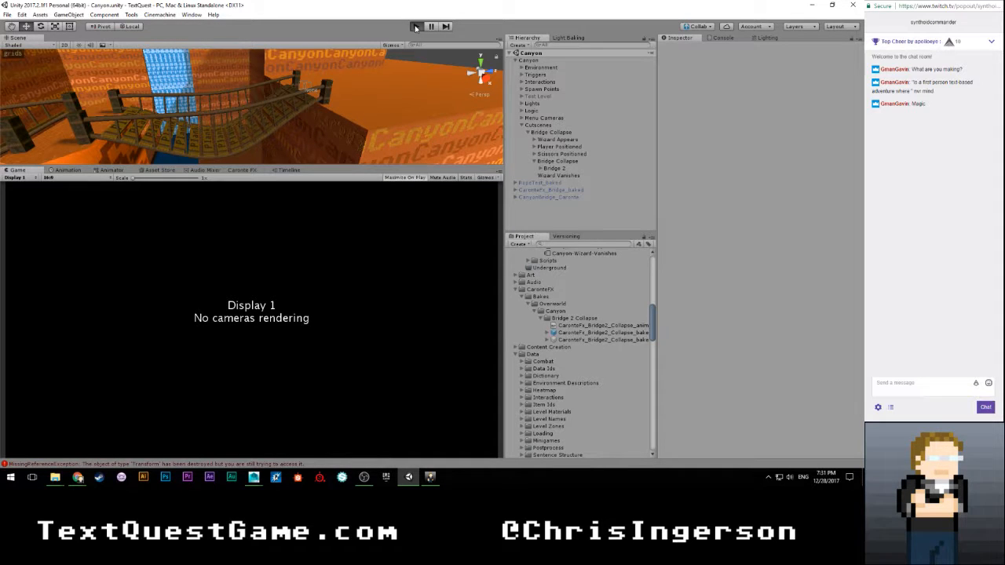
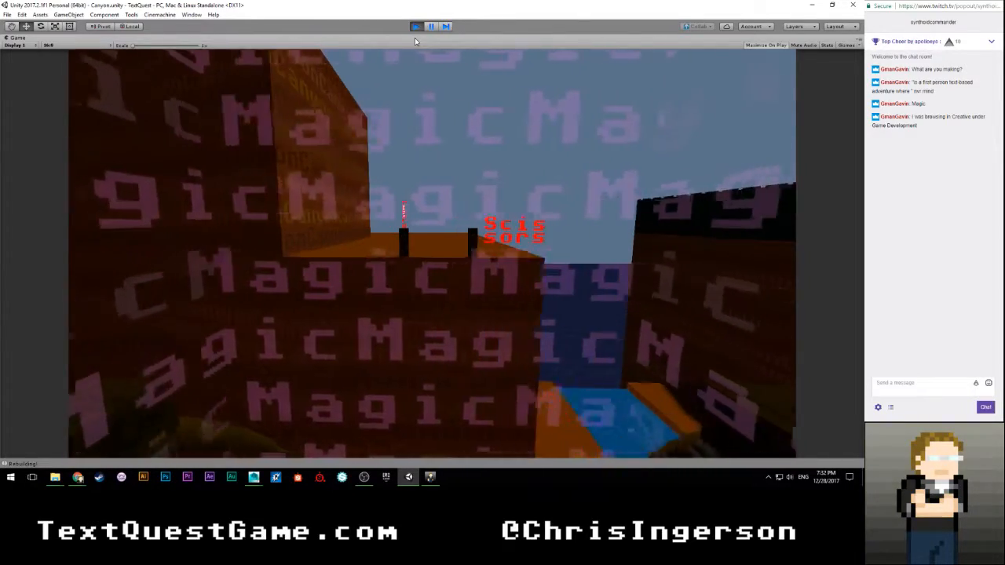
pyautogui.click(416, 25)
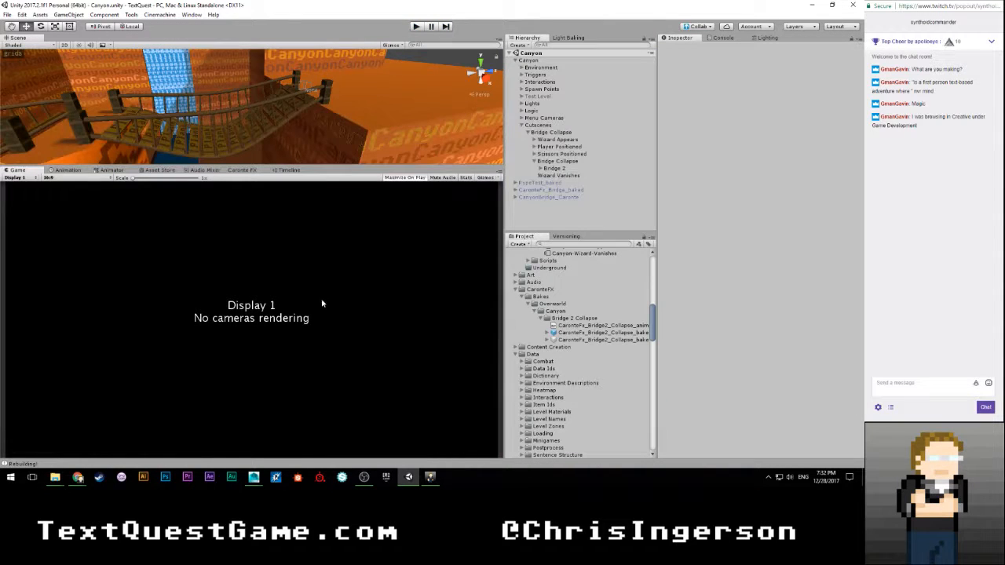
# Step: Review the Bridge Collapse timeline around frame 149 and return its playhead to the first frame
pyautogui.click(287, 171)
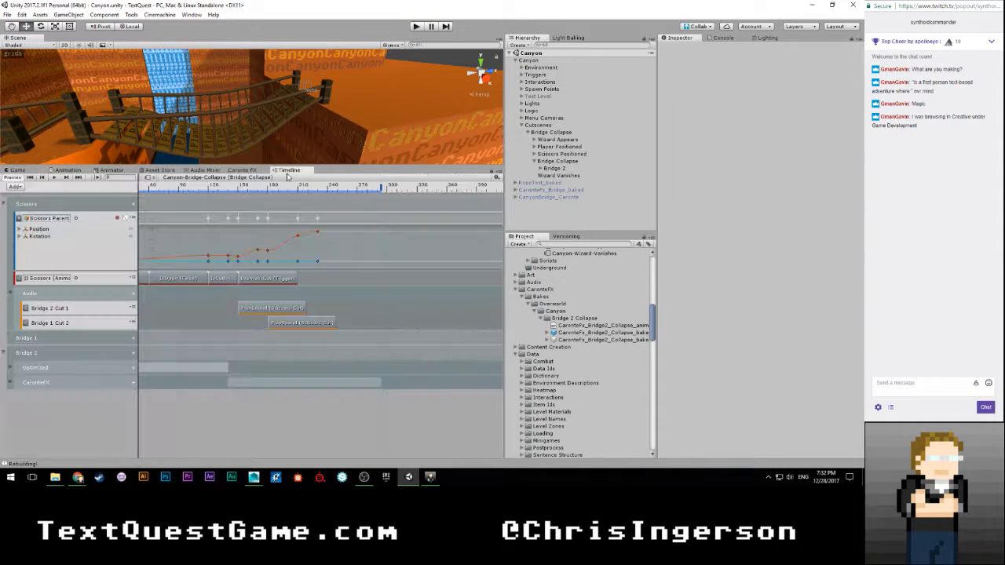
pyautogui.click(236, 186)
pyautogui.click(238, 186)
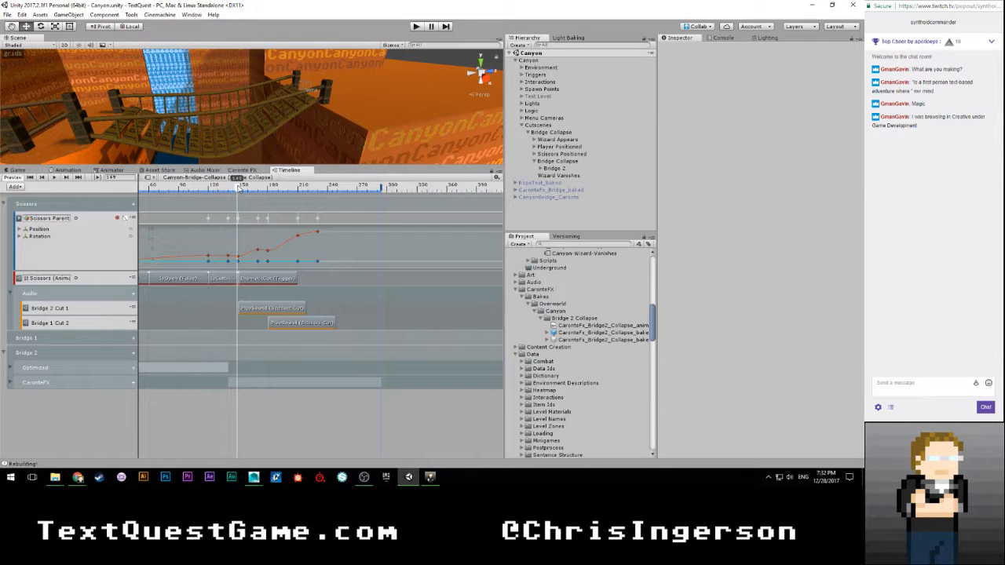
pyautogui.moveTo(238, 187); pyautogui.dragTo(129, 188)
pyautogui.scroll(-1, 232, 322)
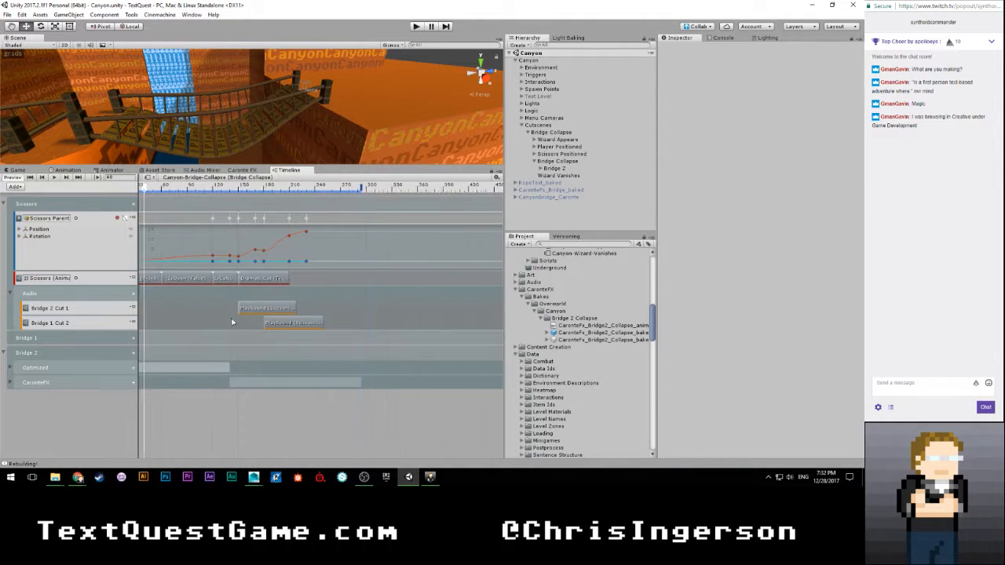
pyautogui.scroll(-3, 232, 322)
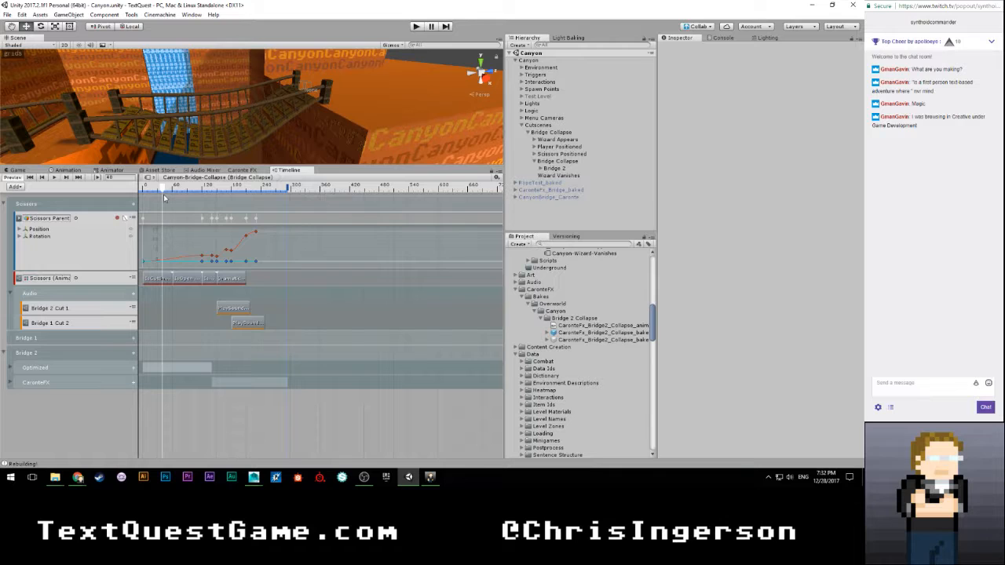
pyautogui.moveTo(164, 188); pyautogui.dragTo(69, 236)
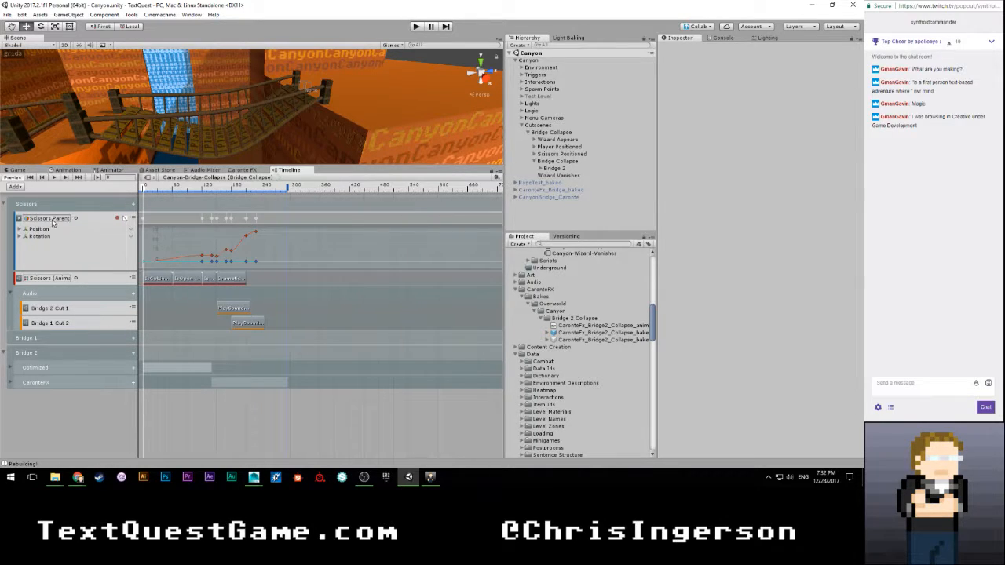
# Step: Record a scale of 1, 1, 1 for Scissors Parent at the first frame of its animation track and stop recording
pyautogui.click(51, 219)
pyautogui.click(117, 218)
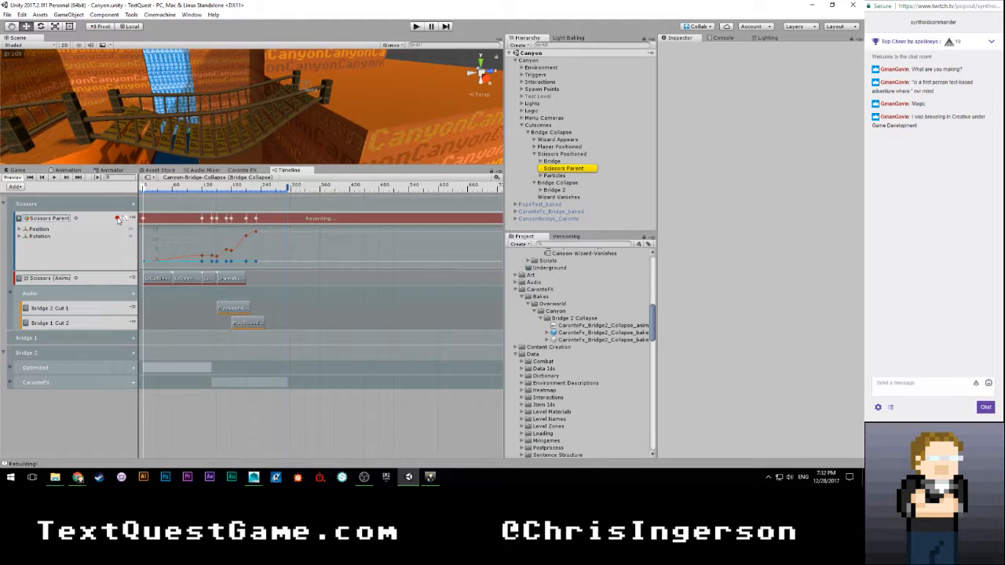
pyautogui.click(571, 168)
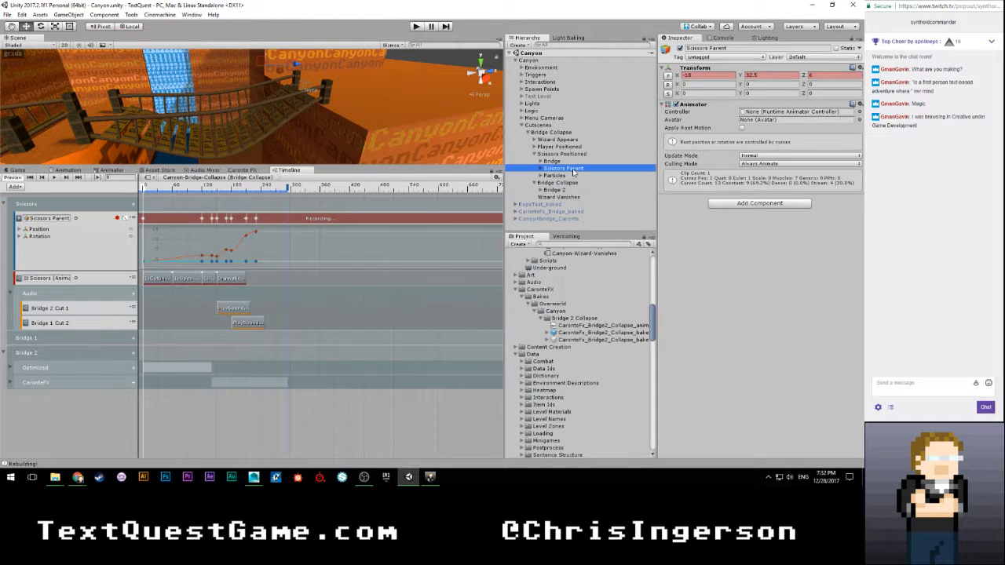
pyautogui.click(704, 94)
pyautogui.write('1')
pyautogui.press('Tab')
pyautogui.write('1')
pyautogui.press('Tab')
pyautogui.write('1')
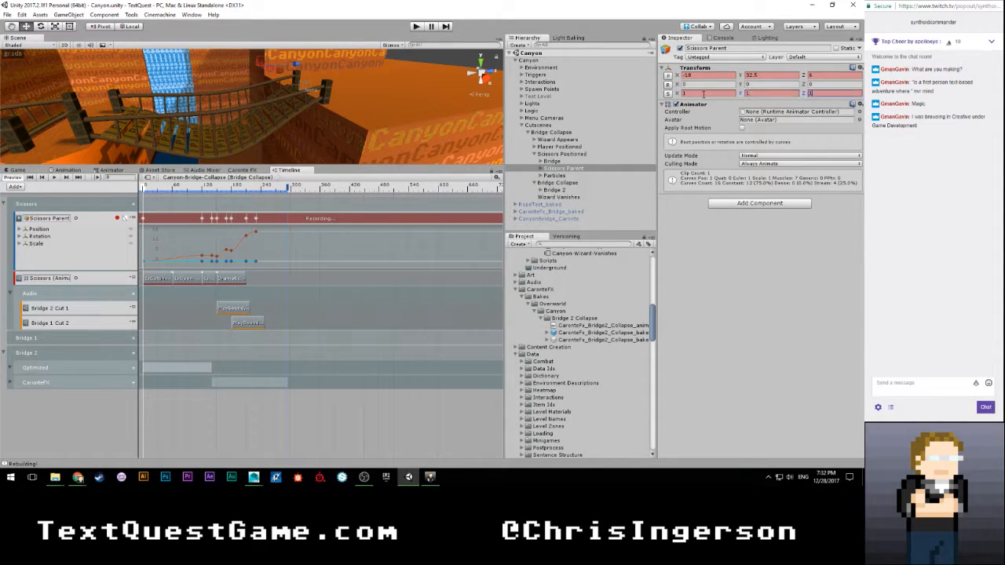
pyautogui.press('w')
pyautogui.moveTo(223, 80); pyautogui.dragTo(271, 87, button='right')
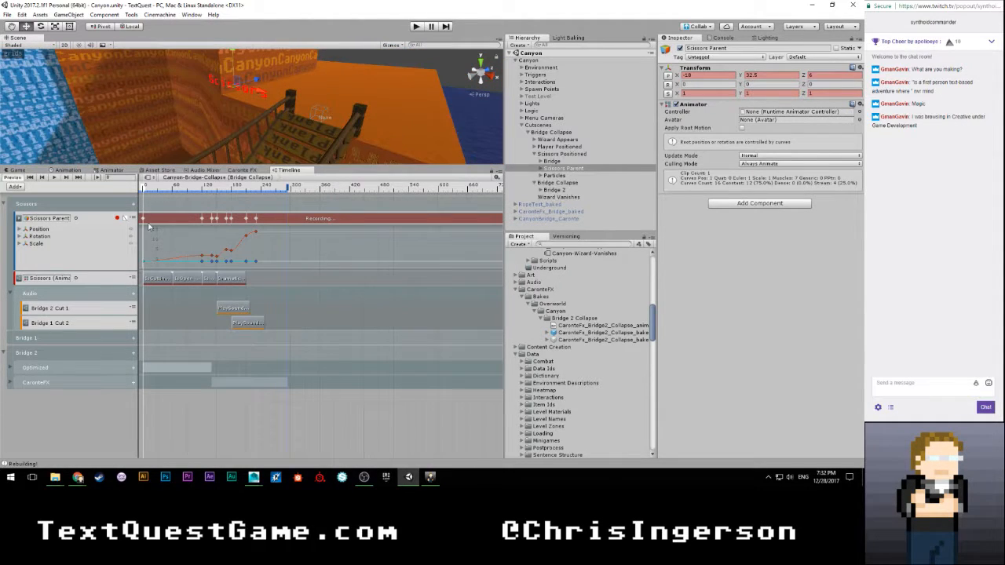
pyautogui.click(118, 217)
# Step: Examine the scissors' movement over the bridge by scrubbing the Bridge Collapse timeline to frame 170, looking briefly at the other cutscene timelines
pyautogui.moveTo(144, 190); pyautogui.dragTo(211, 194)
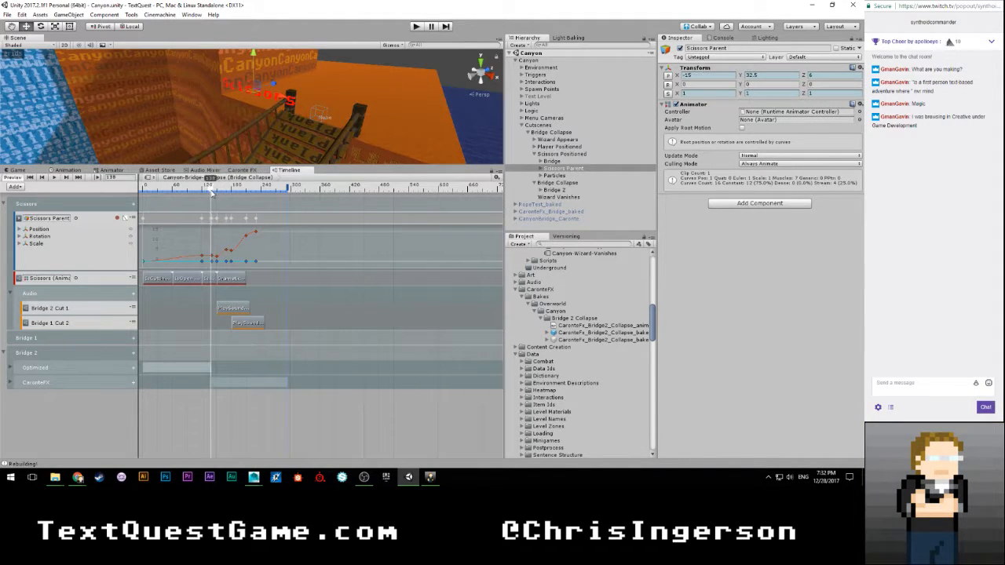
pyautogui.scroll(1, 209, 189)
pyautogui.scroll(3, 212, 109)
pyautogui.keyDown('alt'); pyautogui.moveTo(212, 112); pyautogui.dragTo(222, 87); pyautogui.keyUp('alt')
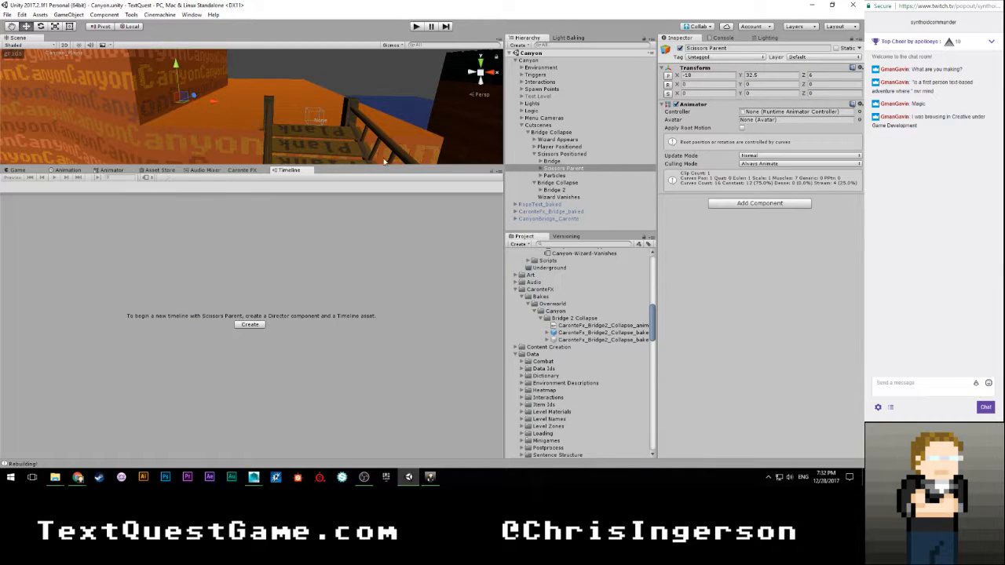
pyautogui.click(553, 133)
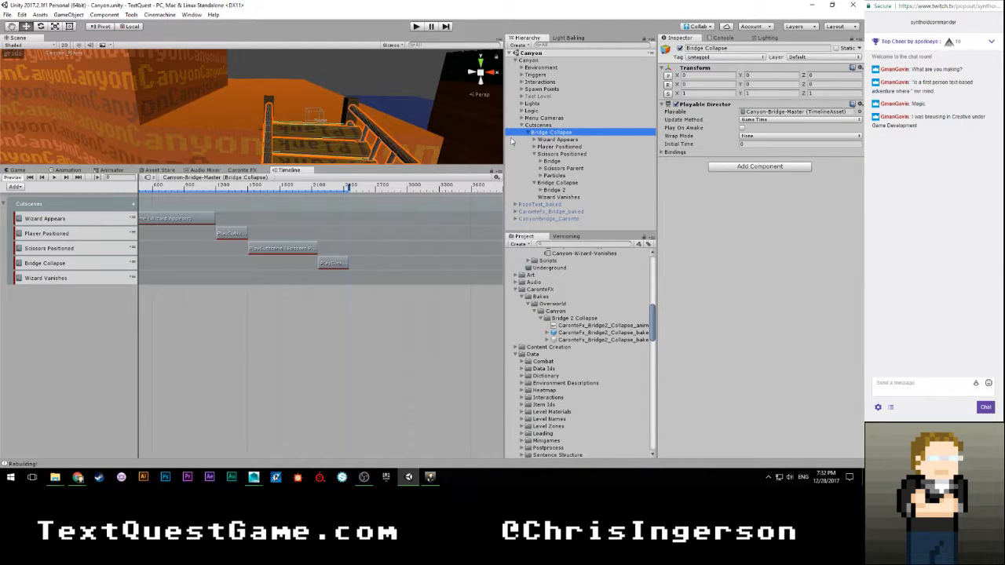
pyautogui.click(559, 153)
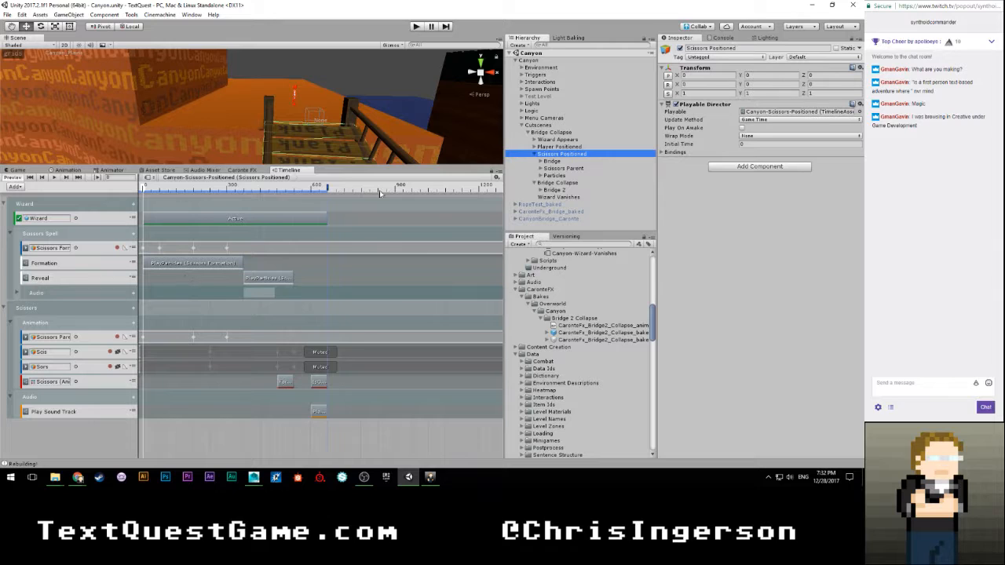
pyautogui.click(565, 183)
pyautogui.moveTo(155, 187); pyautogui.dragTo(229, 191)
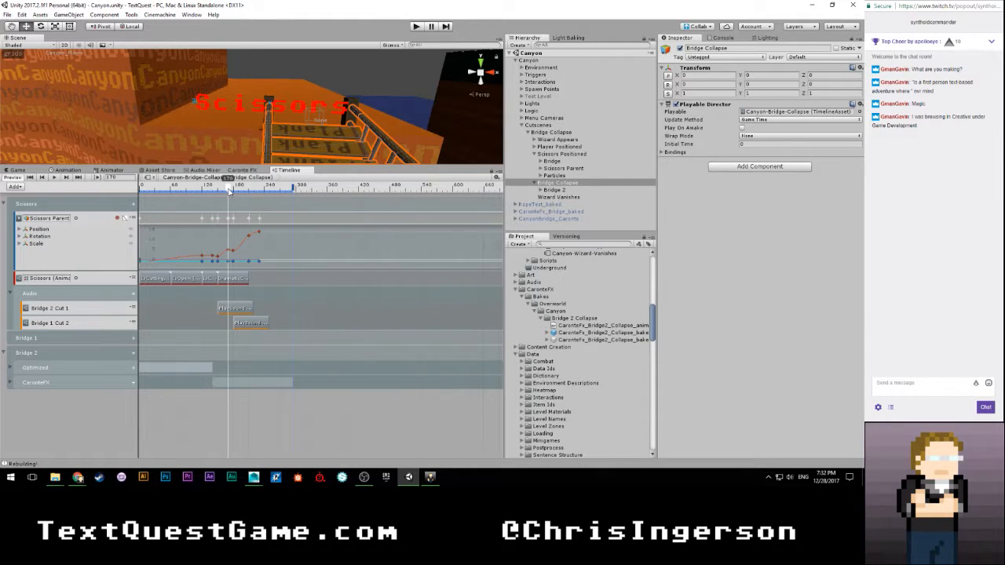
# Step: Expand Bridge 2's Optimized and CaronteFX groups and move their switch to frame 170, ending both optimized clips and starting the CaronteFX clip there
pyautogui.scroll(3, 238, 363)
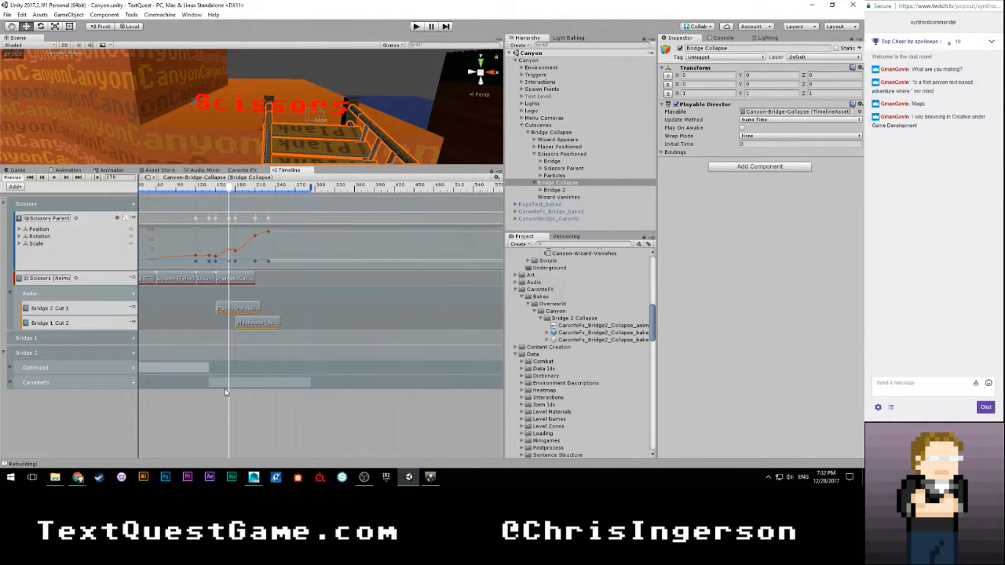
pyautogui.moveTo(230, 188)
pyautogui.mouseDown()
pyautogui.moveTo(161, 190)
pyautogui.moveTo(229, 191)
pyautogui.mouseUp()
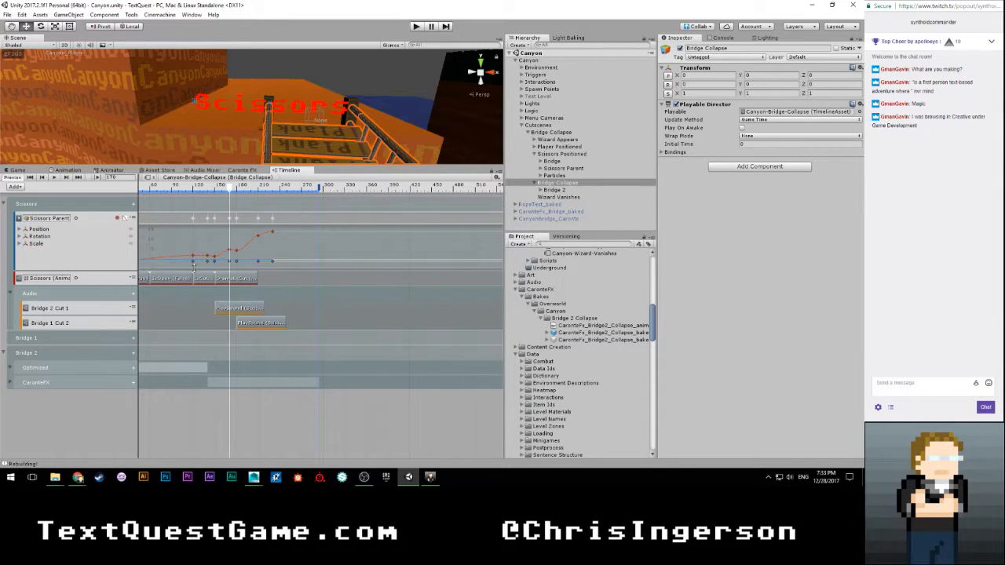
pyautogui.click(11, 382)
pyautogui.click(11, 368)
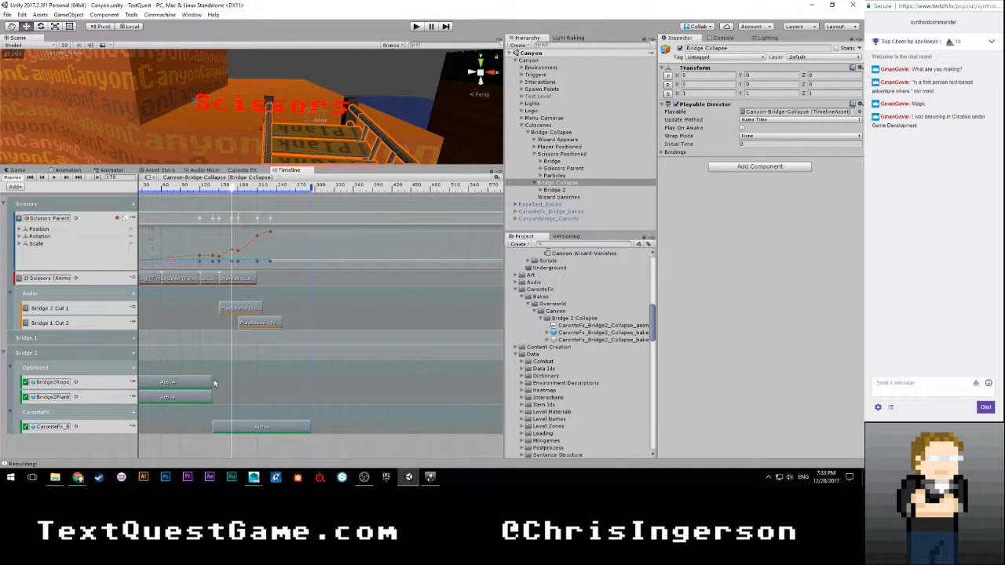
pyautogui.moveTo(210, 382); pyautogui.dragTo(232, 425)
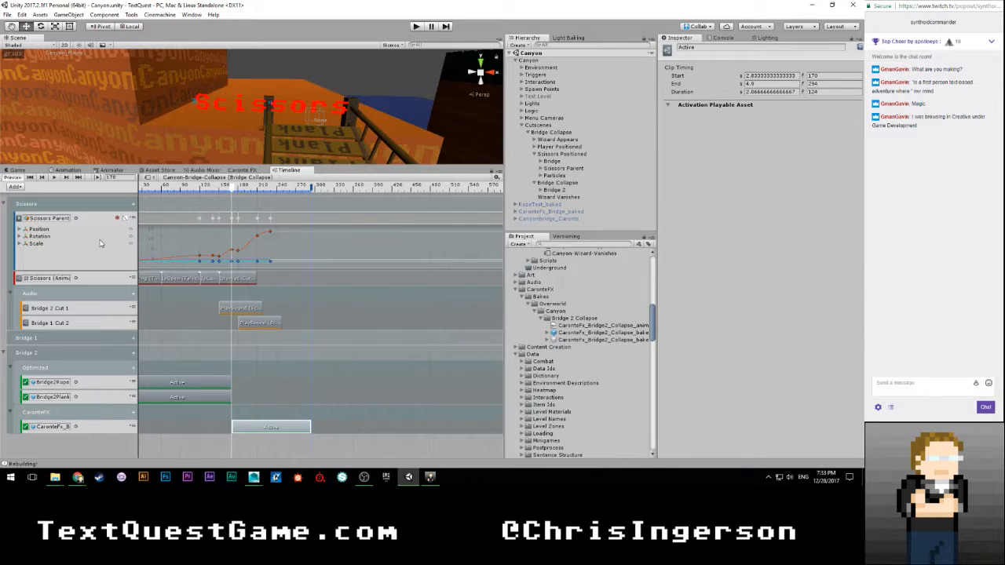
# Step: Collapse Scissors Positioned, turn off timeline preview, play-test the bridge collapse cutscene with the frame 170 switch, and stop play mode
pyautogui.click(544, 228)
pyautogui.click(535, 155)
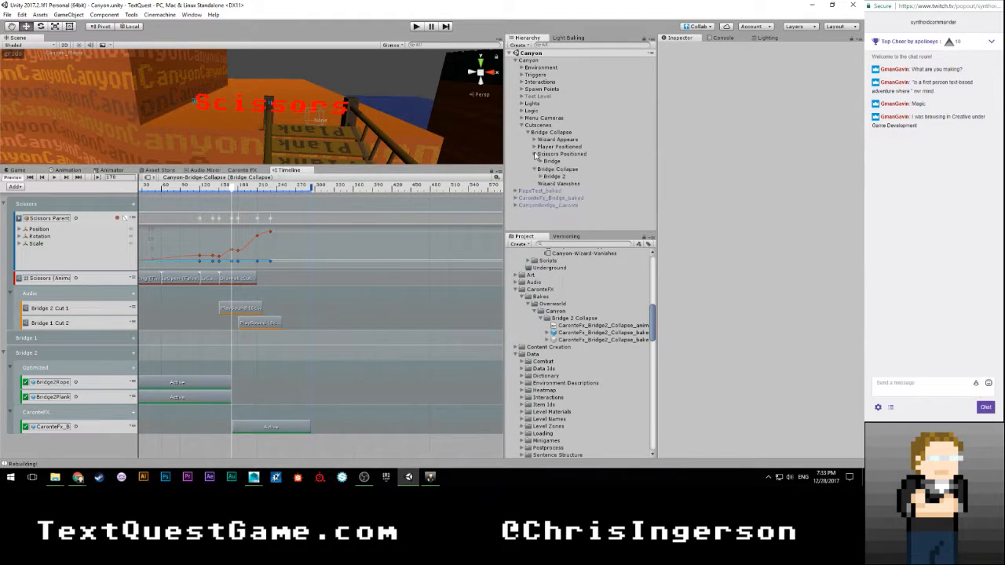
pyautogui.moveTo(19, 182); pyautogui.dragTo(19, 182)
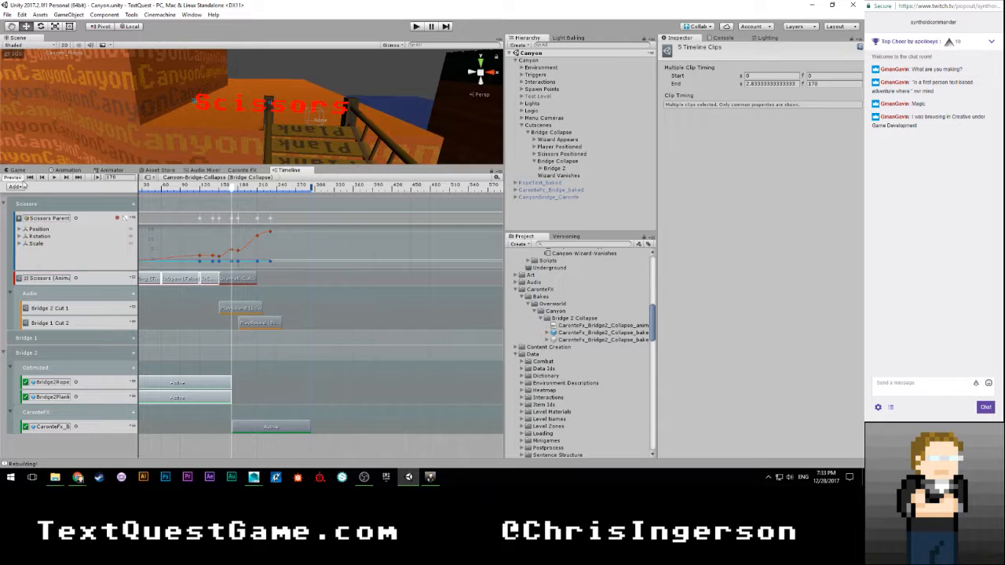
pyautogui.click(17, 178)
pyautogui.hotkey('ctrl', 'p')
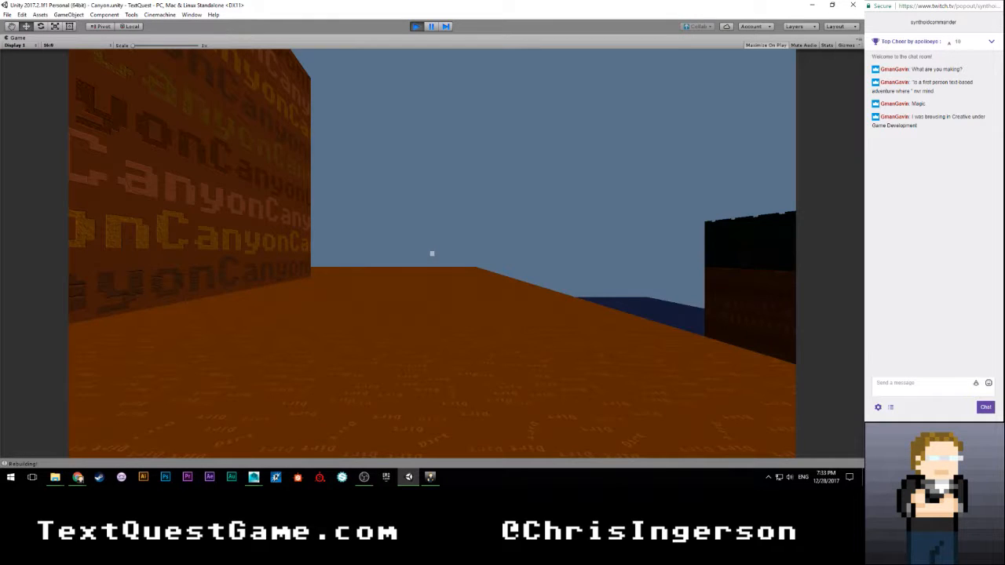
pyautogui.click(431, 254)
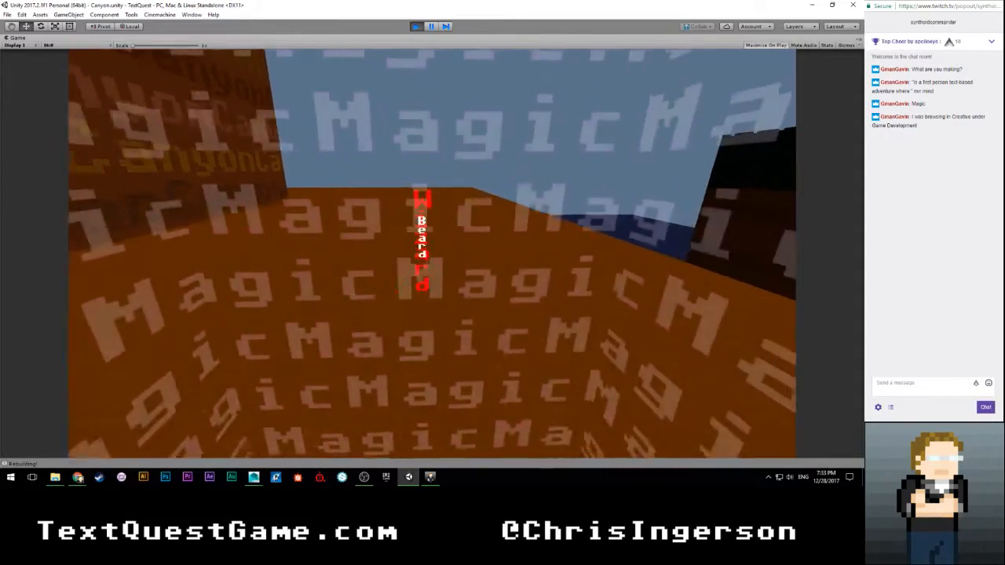
pyautogui.press('s')
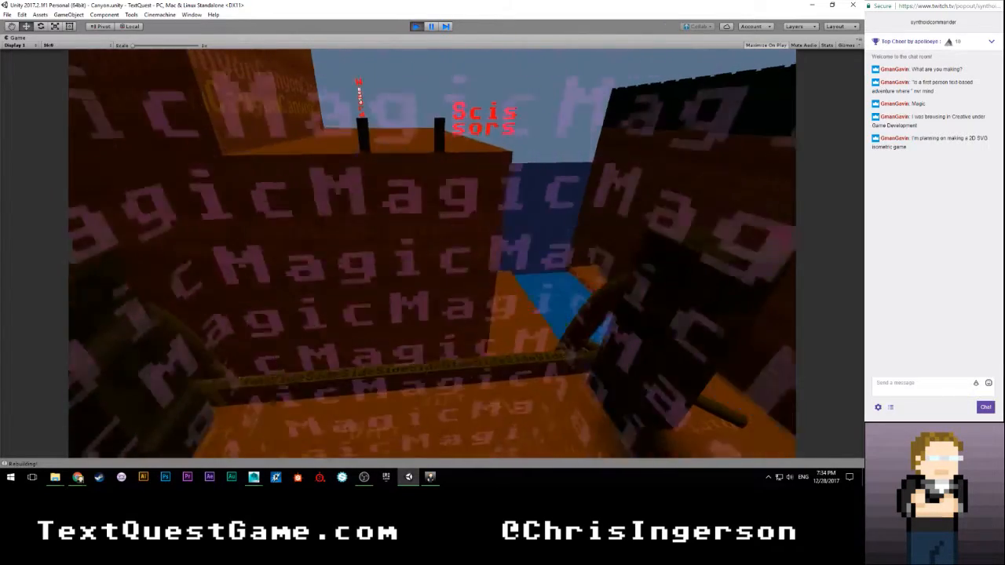
pyautogui.hotkey('ctrl', 'p')
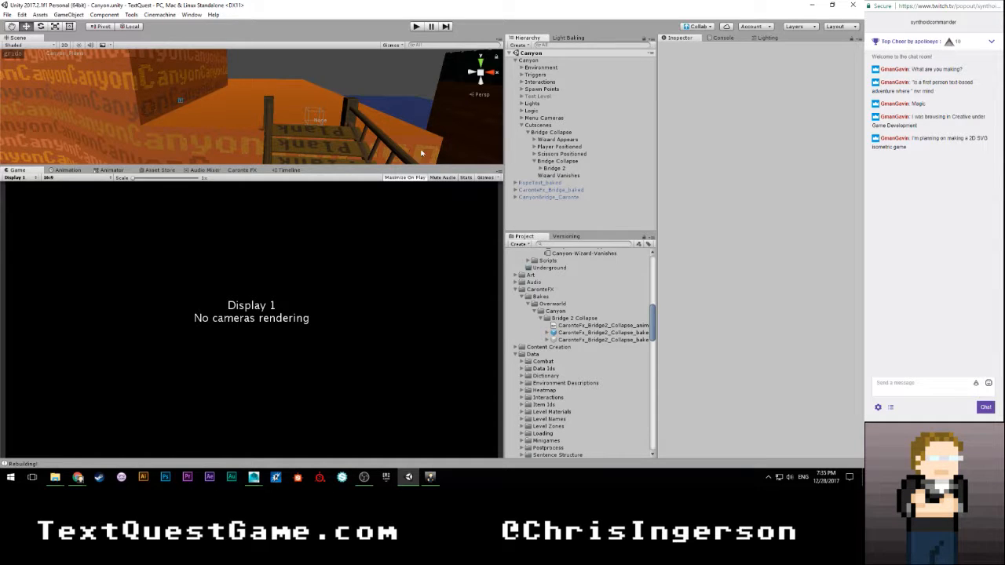
# Step: Examine the bridge's end posts and the canyon ledge behind them in the Scene view from several angles
pyautogui.moveTo(417, 133); pyautogui.dragTo(353, 129, button='right')
pyautogui.keyDown('alt'); pyautogui.moveTo(392, 102); pyautogui.dragTo(320, 128); pyautogui.keyUp('alt')
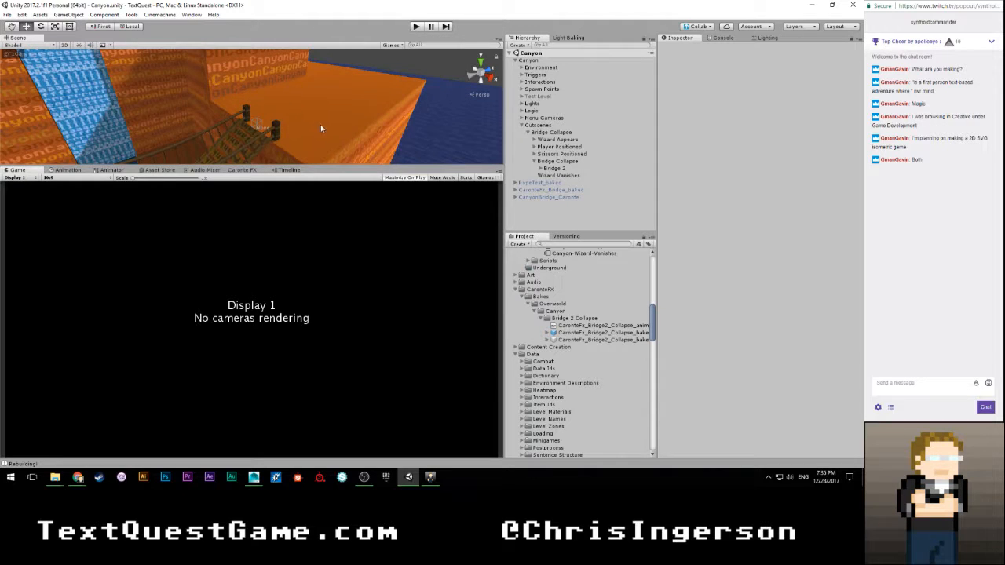
pyautogui.scroll(-3, 320, 128)
pyautogui.moveTo(320, 128); pyautogui.dragTo(265, 122, button='middle')
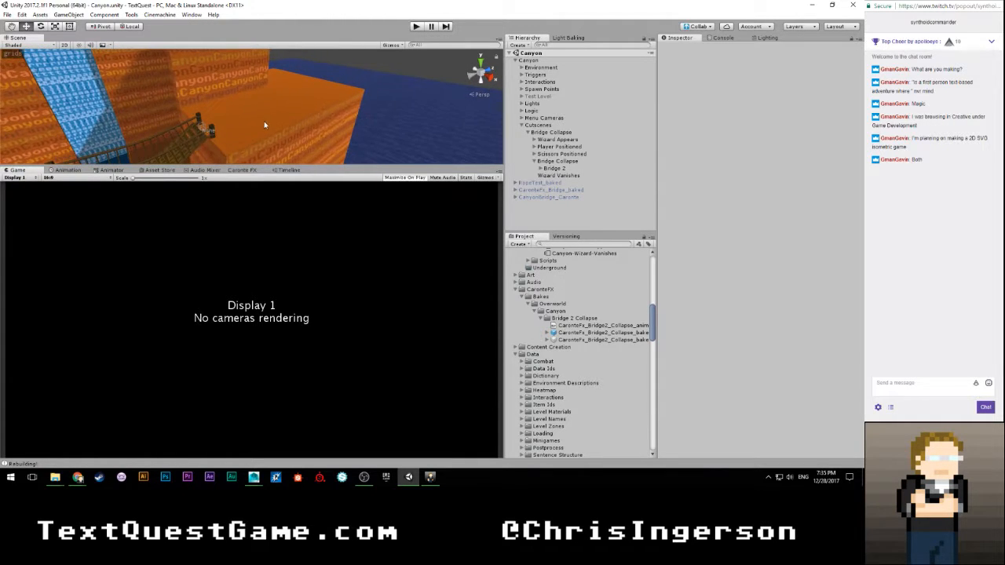
pyautogui.scroll(5, 271, 120)
pyautogui.scroll(2, 258, 121)
pyautogui.scroll(-4, 257, 120)
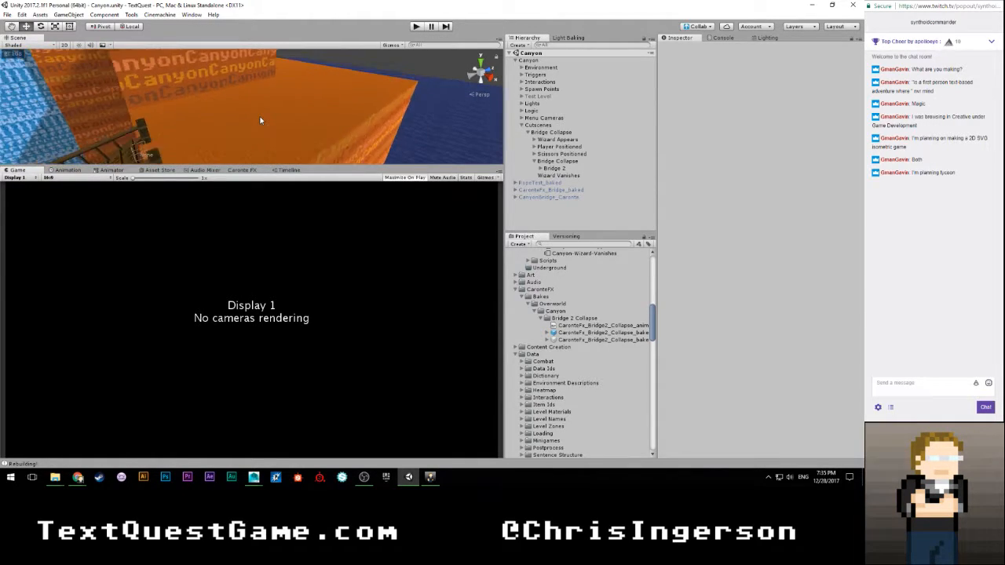
pyautogui.keyDown('alt'); pyautogui.moveTo(258, 120); pyautogui.dragTo(265, 113); pyautogui.keyUp('alt')
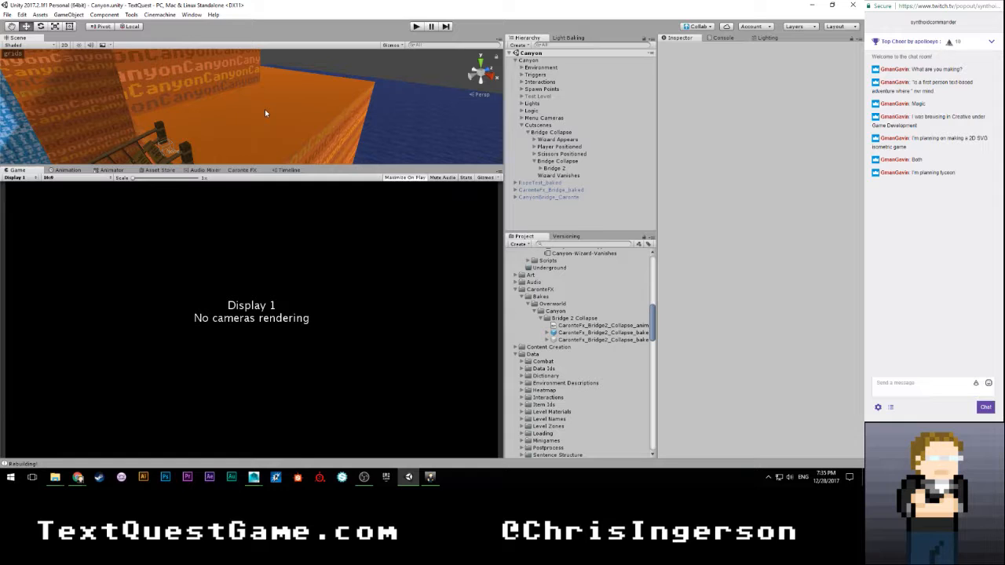
pyautogui.scroll(-2, 268, 112)
pyautogui.keyDown('alt'); pyautogui.moveTo(269, 112); pyautogui.dragTo(302, 114); pyautogui.keyUp('alt')
pyautogui.keyDown('alt'); pyautogui.moveTo(238, 112); pyautogui.dragTo(228, 96, button='middle'); pyautogui.keyUp('alt')
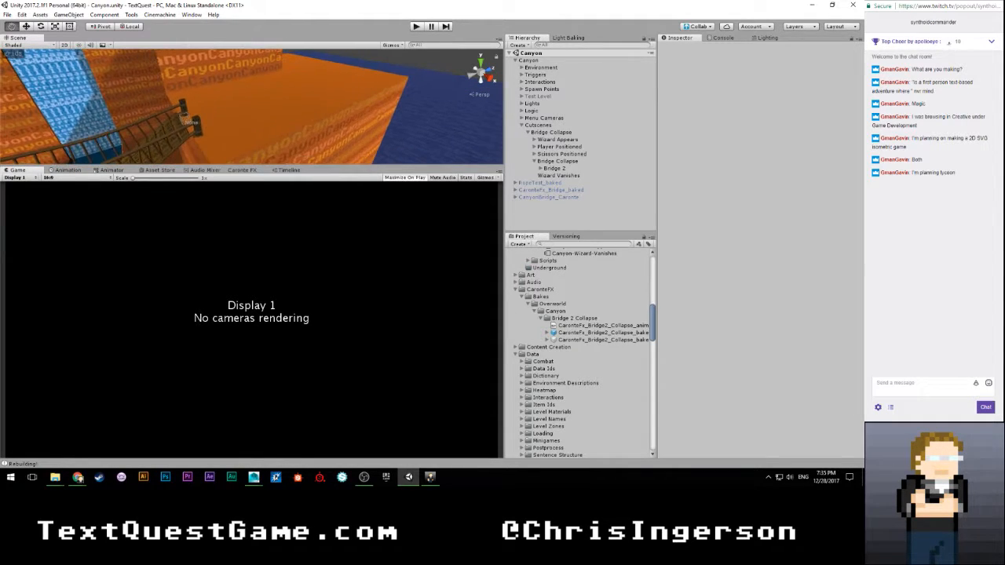
pyautogui.scroll(4, 229, 97)
pyautogui.scroll(2, 216, 103)
pyautogui.keyDown('alt'); pyautogui.moveTo(214, 104); pyautogui.dragTo(269, 122); pyautogui.keyUp('alt')
pyautogui.scroll(3, 346, 91)
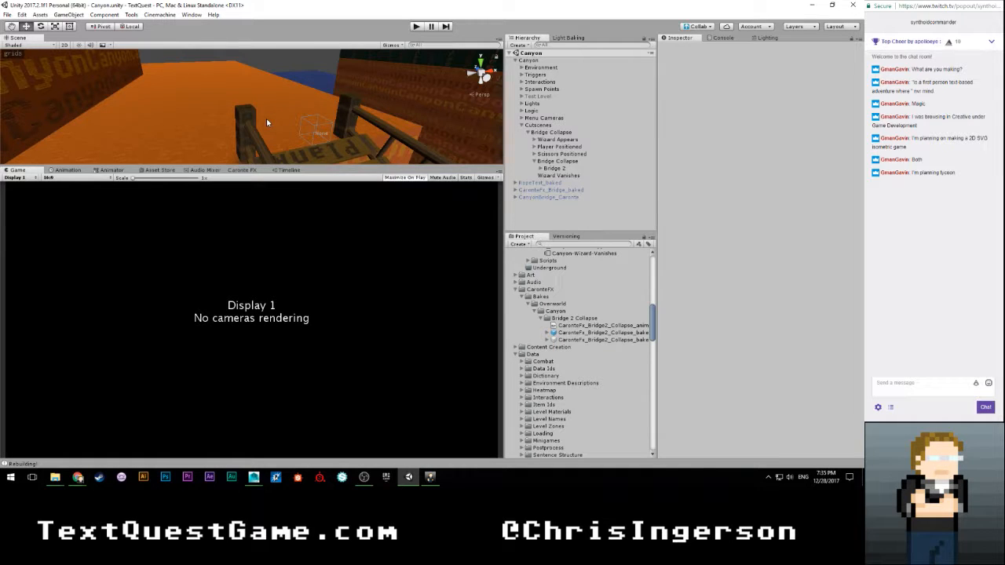
# Step: Switch to Maya LT and examine the straight rope mesh crossing the bridge in the CanyonBridge2CaronteFXCleanup scene
pyautogui.moveTo(254, 476)
pyautogui.click(205, 431)
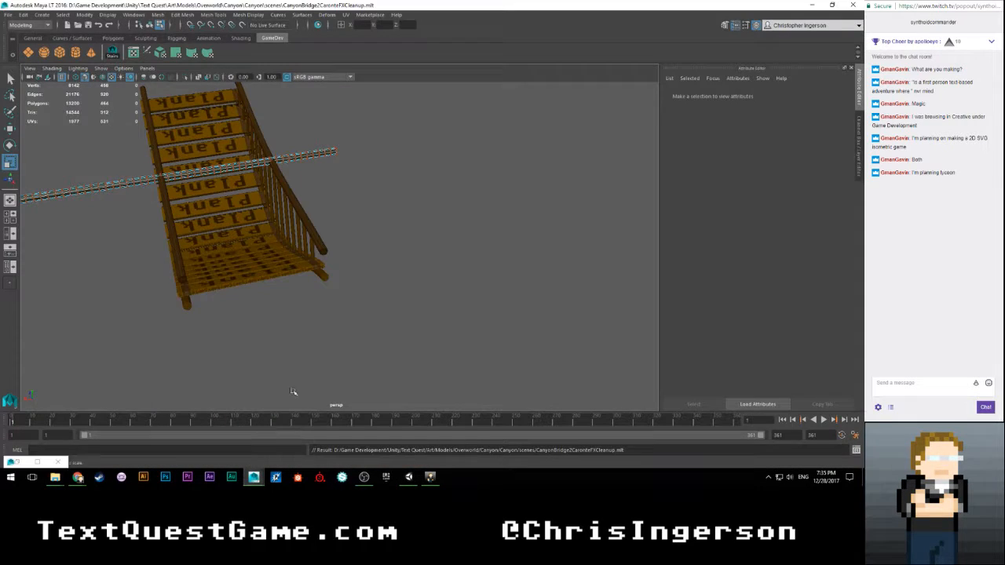
pyautogui.scroll(4, 290, 222)
pyautogui.keyDown('alt'); pyautogui.moveTo(291, 206); pyautogui.dragTo(257, 253); pyautogui.keyUp('alt')
pyautogui.scroll(3, 258, 253)
pyautogui.keyDown('alt'); pyautogui.moveTo(259, 254); pyautogui.dragTo(448, 226, button='middle'); pyautogui.keyUp('alt')
pyautogui.scroll(-3, 385, 228)
pyautogui.keyDown('alt'); pyautogui.moveTo(386, 227); pyautogui.dragTo(382, 225); pyautogui.keyUp('alt')
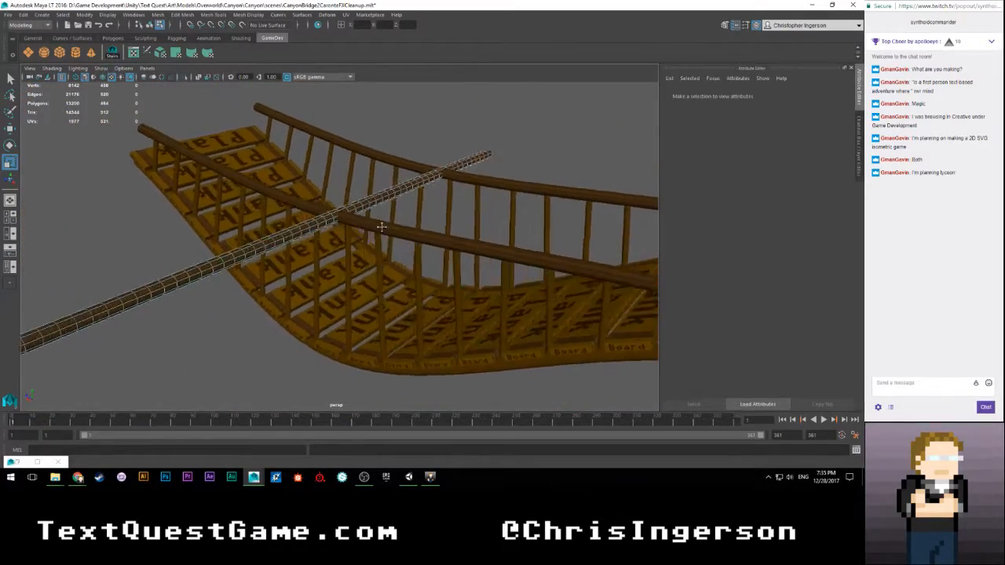
pyautogui.keyDown('alt'); pyautogui.moveTo(382, 225); pyautogui.dragTo(327, 213, button='middle'); pyautogui.keyUp('alt')
pyautogui.moveTo(328, 213)
pyautogui.keyDown('alt'); pyautogui.mouseDown()
pyautogui.moveTo(346, 235)
pyautogui.moveTo(393, 208)
pyautogui.moveTo(357, 189)
pyautogui.moveTo(318, 208)
pyautogui.mouseUp(); pyautogui.keyUp('alt')
pyautogui.scroll(3, 316, 208)
pyautogui.scroll(-5, 316, 209)
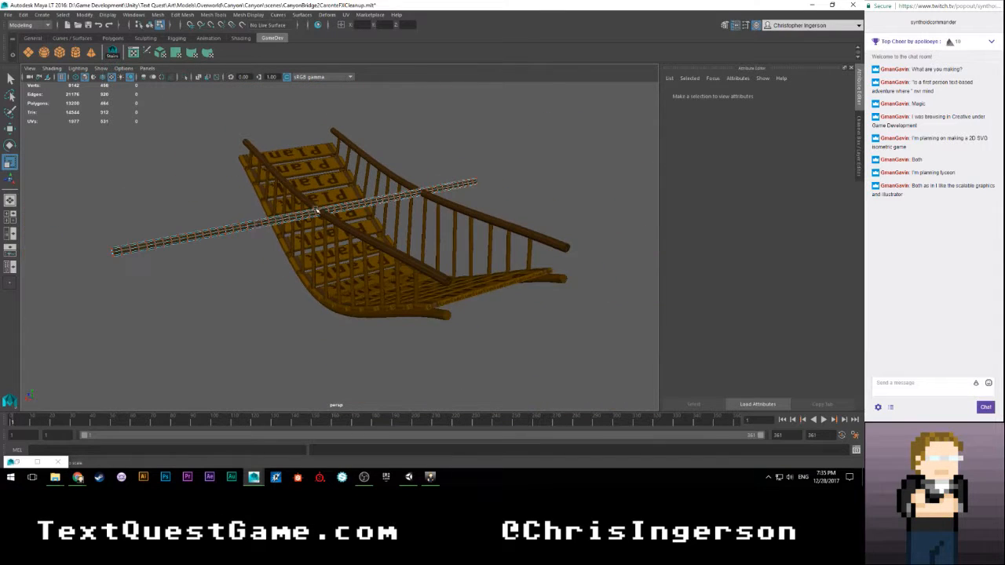
pyautogui.scroll(5, 256, 235)
pyautogui.scroll(-5, 310, 223)
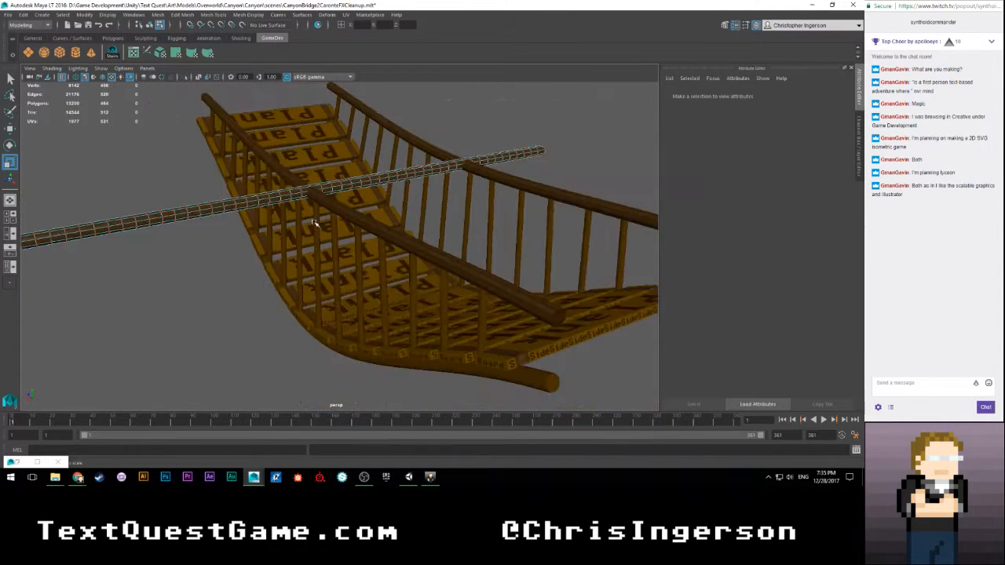
pyautogui.keyDown('alt'); pyautogui.moveTo(315, 223); pyautogui.dragTo(291, 238); pyautogui.keyUp('alt')
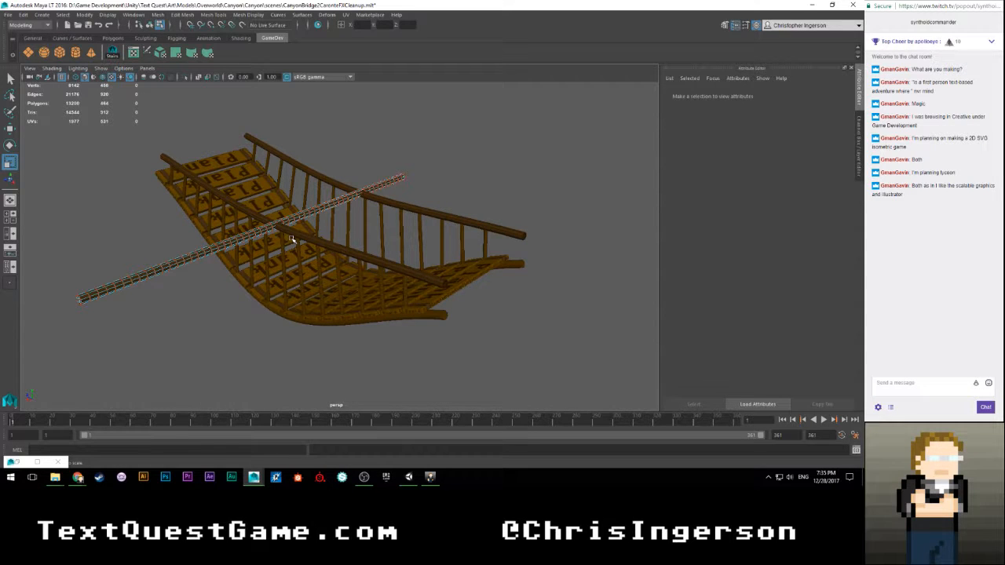
# Step: Examine the ends of the bridge's top ropes up close and scrub the opening frames of the animation
pyautogui.moveTo(17, 424)
pyautogui.mouseDown()
pyautogui.moveTo(259, 428)
pyautogui.moveTo(2, 425)
pyautogui.mouseUp()
pyautogui.keyDown('alt'); pyautogui.moveTo(169, 364); pyautogui.dragTo(270, 361, button='right'); pyautogui.keyUp('alt')
pyautogui.keyDown('alt'); pyautogui.moveTo(321, 333); pyautogui.dragTo(370, 311); pyautogui.keyUp('alt')
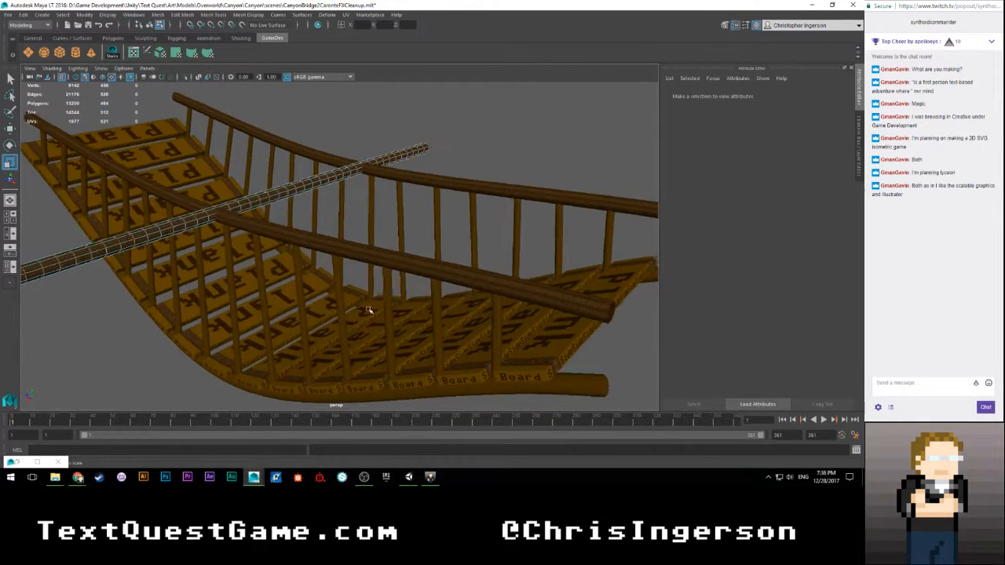
pyautogui.keyDown('alt'); pyautogui.moveTo(370, 312); pyautogui.dragTo(118, 311, button='middle'); pyautogui.keyUp('alt')
pyautogui.keyDown('alt'); pyautogui.moveTo(244, 270); pyautogui.dragTo(340, 263, button='right'); pyautogui.keyUp('alt')
pyautogui.keyDown('alt'); pyautogui.moveTo(340, 262); pyautogui.dragTo(376, 231); pyautogui.keyUp('alt')
pyautogui.keyDown('alt'); pyautogui.moveTo(377, 231); pyautogui.dragTo(280, 285, button='middle'); pyautogui.keyUp('alt')
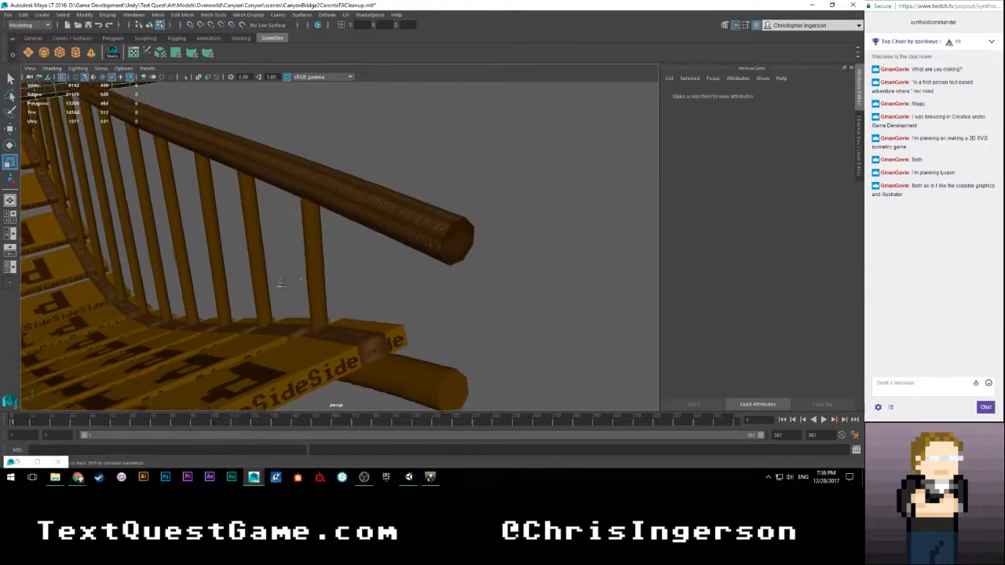
pyautogui.keyDown('alt'); pyautogui.moveTo(280, 285); pyautogui.dragTo(307, 276); pyautogui.keyUp('alt')
pyautogui.keyDown('alt'); pyautogui.moveTo(307, 276); pyautogui.dragTo(271, 282, button='middle'); pyautogui.keyUp('alt')
pyautogui.scroll(3, 300, 280)
pyautogui.scroll(-4, 295, 290)
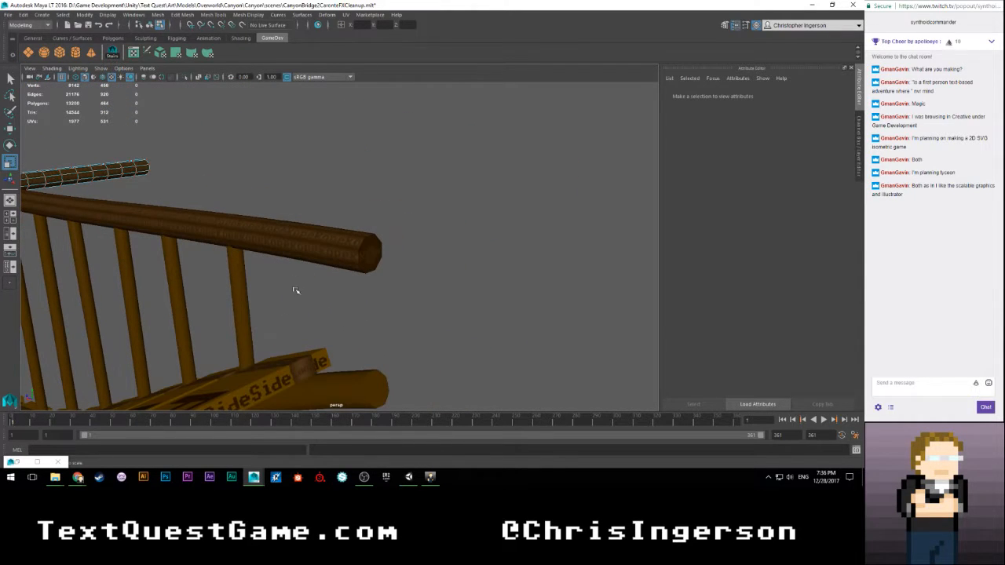
pyautogui.moveTo(16, 421)
pyautogui.mouseDown()
pyautogui.moveTo(207, 426)
pyautogui.moveTo(6, 422)
pyautogui.mouseUp()
# Step: Open the Hypergraph and compare b_TopRopeLeft2MainShape with b_TopRopeLeft2MainShapeOrig on the bridge, leaving the Orig shape selected
pyautogui.click(17, 462)
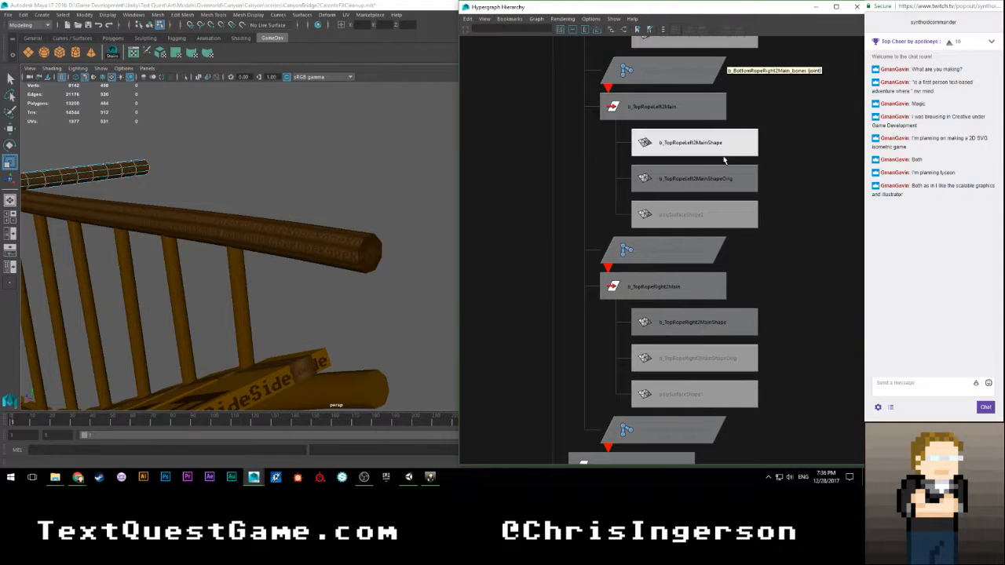
pyautogui.click(722, 177)
pyautogui.scroll(-7, 285, 197)
pyautogui.keyDown('alt'); pyautogui.moveTo(278, 195); pyautogui.dragTo(295, 220); pyautogui.keyUp('alt')
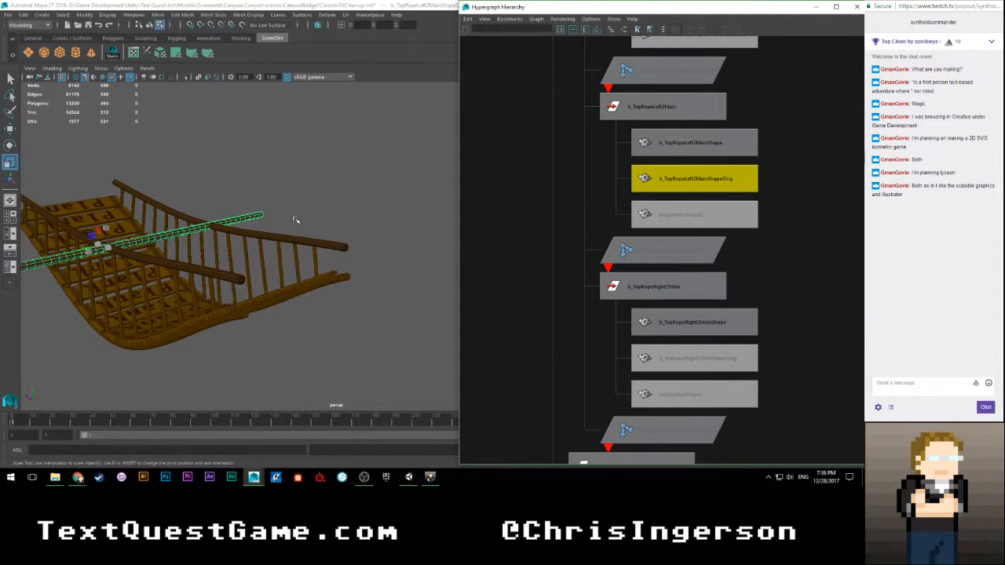
pyautogui.scroll(5, 289, 229)
pyautogui.scroll(3, 300, 238)
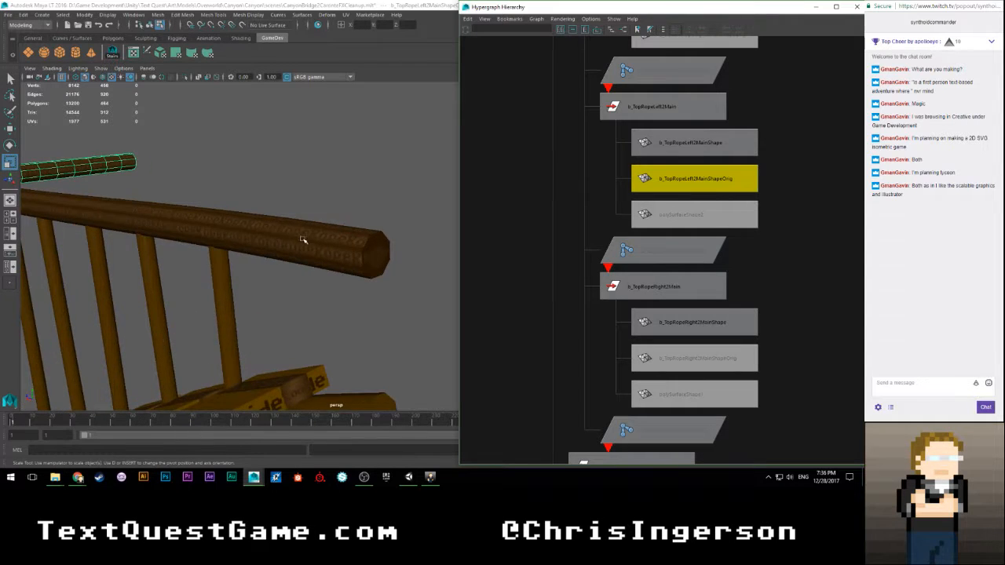
pyautogui.scroll(-5, 303, 239)
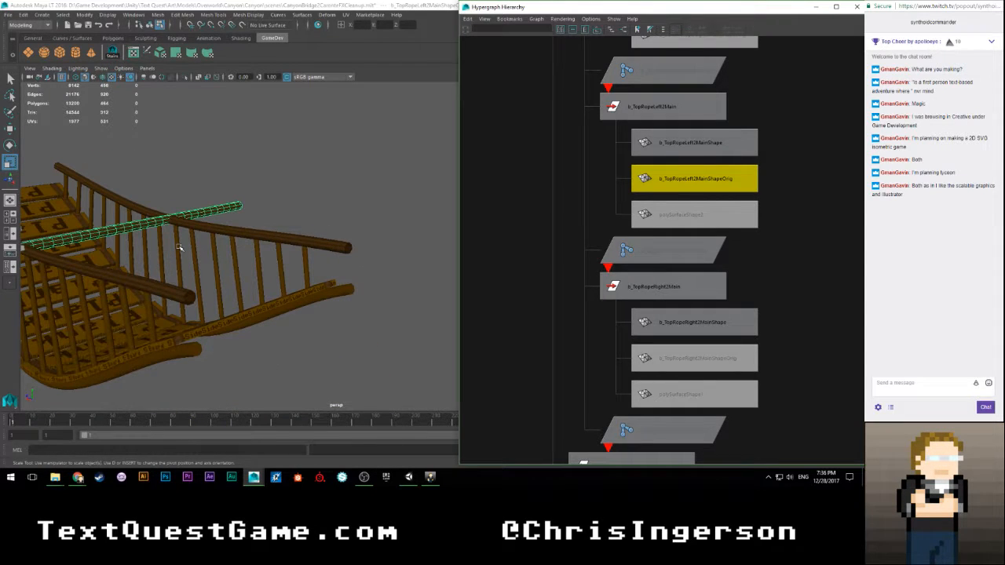
pyautogui.click(683, 145)
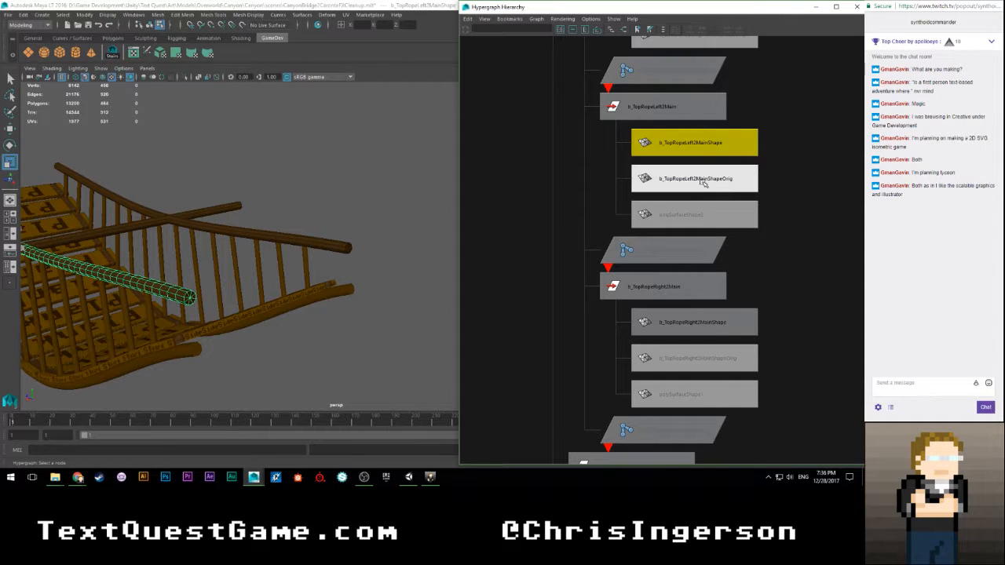
pyautogui.click(702, 180)
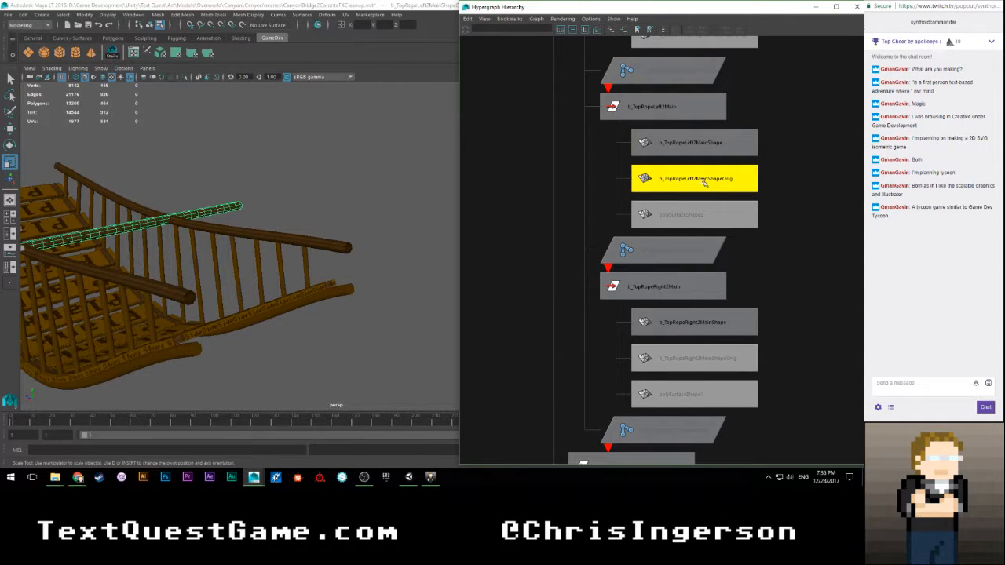
pyautogui.scroll(3, 191, 280)
pyautogui.keyDown('alt'); pyautogui.moveTo(177, 280); pyautogui.dragTo(364, 186); pyautogui.keyUp('alt')
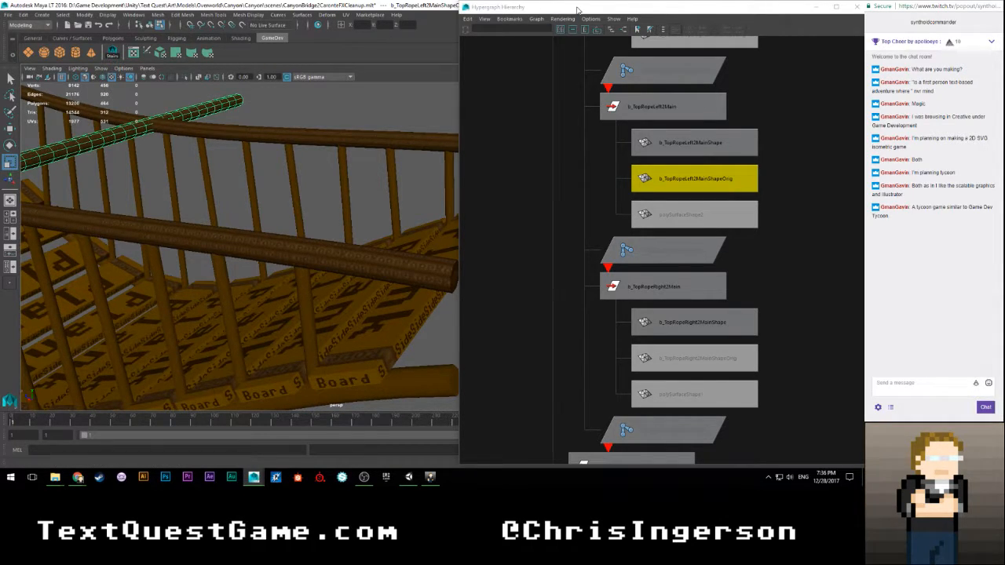
# Step: Clear the Hypergraph window from the viewport and review the opening animation frames with b_TopRopeLeft2MainShapeOrig still selected
pyautogui.moveTo(574, 8); pyautogui.dragTo(0, 93)
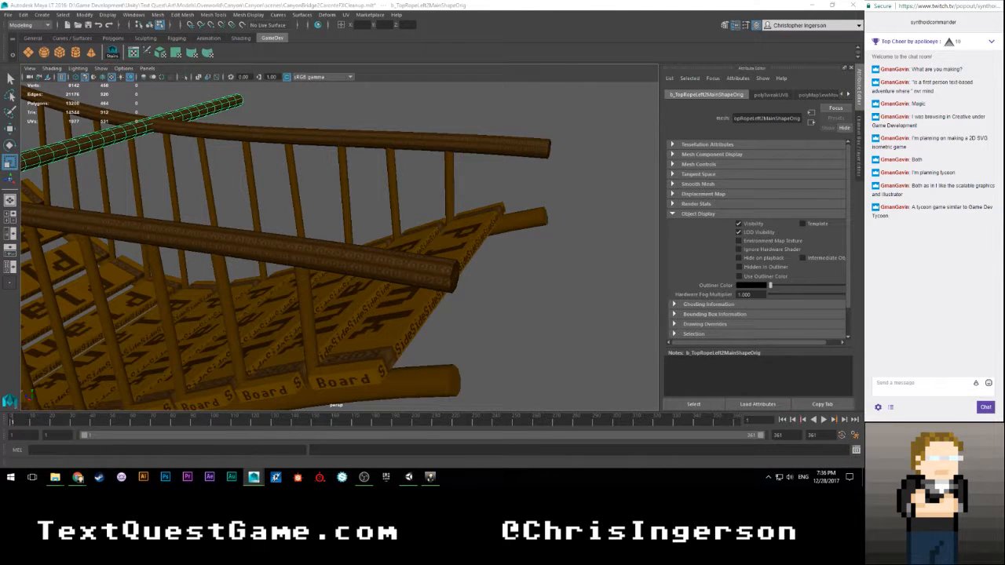
pyautogui.keyDown('alt'); pyautogui.moveTo(416, 129); pyautogui.dragTo(411, 175); pyautogui.keyUp('alt')
pyautogui.moveTo(38, 421)
pyautogui.mouseDown()
pyautogui.moveTo(682, 421)
pyautogui.moveTo(190, 403)
pyautogui.moveTo(35, 405)
pyautogui.moveTo(11, 416)
pyautogui.mouseUp()
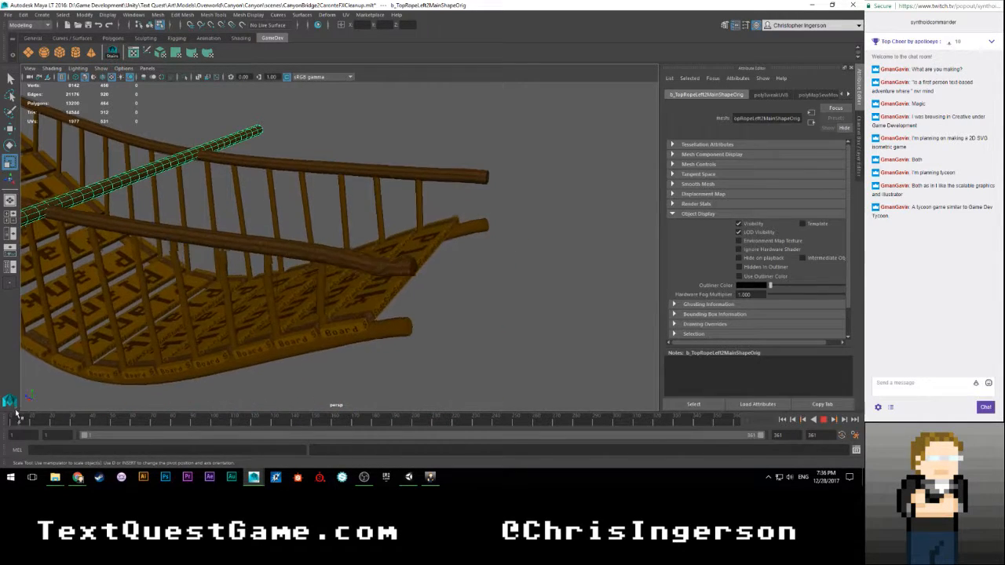
pyautogui.scroll(-2, 197, 265)
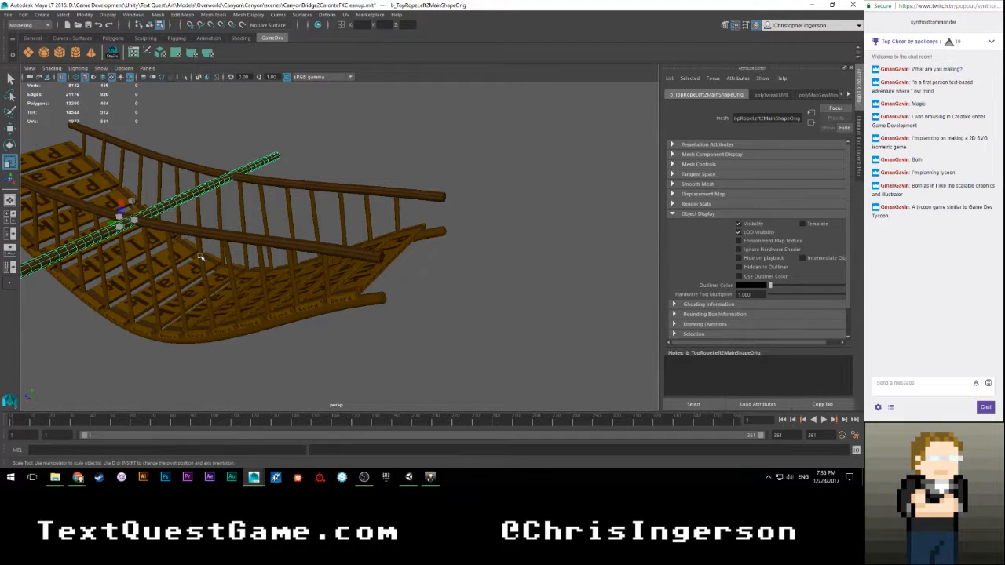
pyautogui.scroll(1, 208, 252)
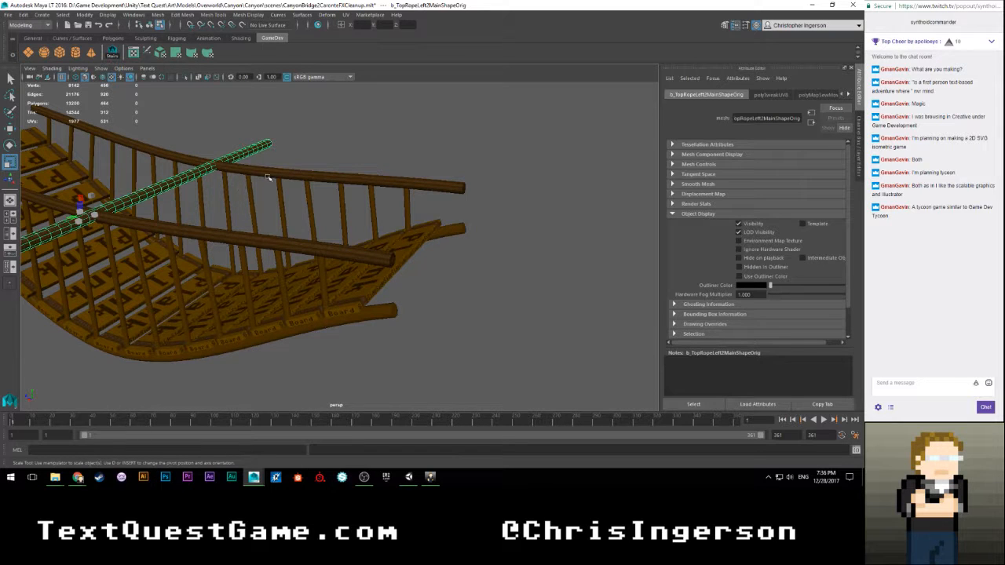
# Step: Examine from several angles how the selected straight rope mesh crosses the bridge, with the Move tool active
pyautogui.press('w')
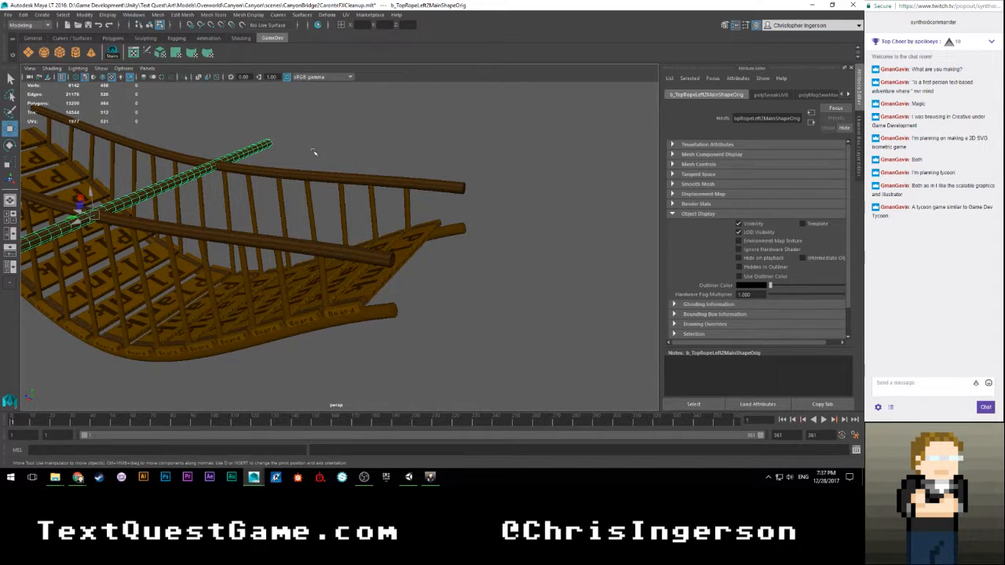
pyautogui.scroll(1, 313, 154)
pyautogui.scroll(-2, 295, 170)
pyautogui.keyDown('alt'); pyautogui.moveTo(277, 218); pyautogui.dragTo(322, 228); pyautogui.keyUp('alt')
pyautogui.scroll(4, 364, 227)
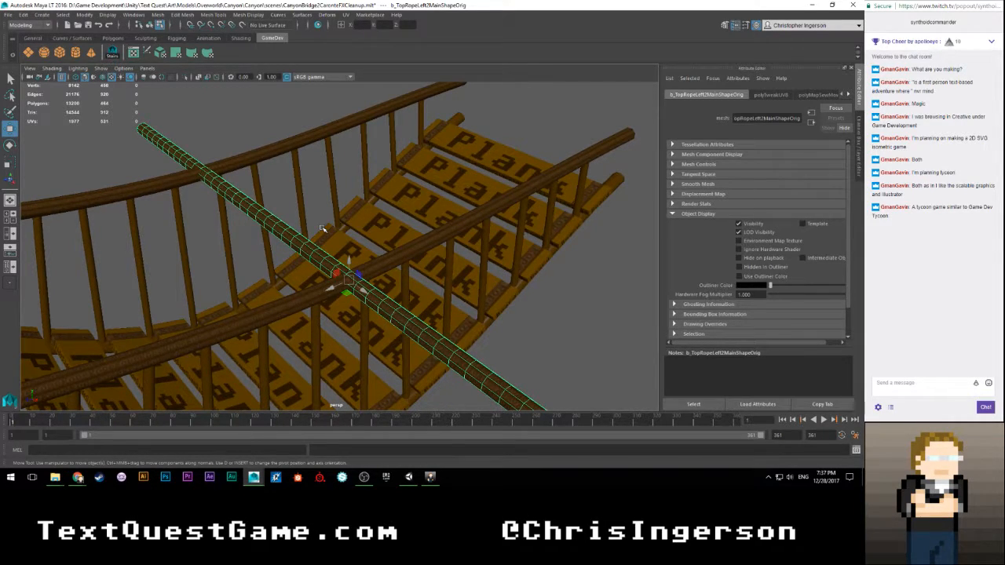
pyautogui.keyDown('alt'); pyautogui.moveTo(322, 227); pyautogui.dragTo(309, 200); pyautogui.keyUp('alt')
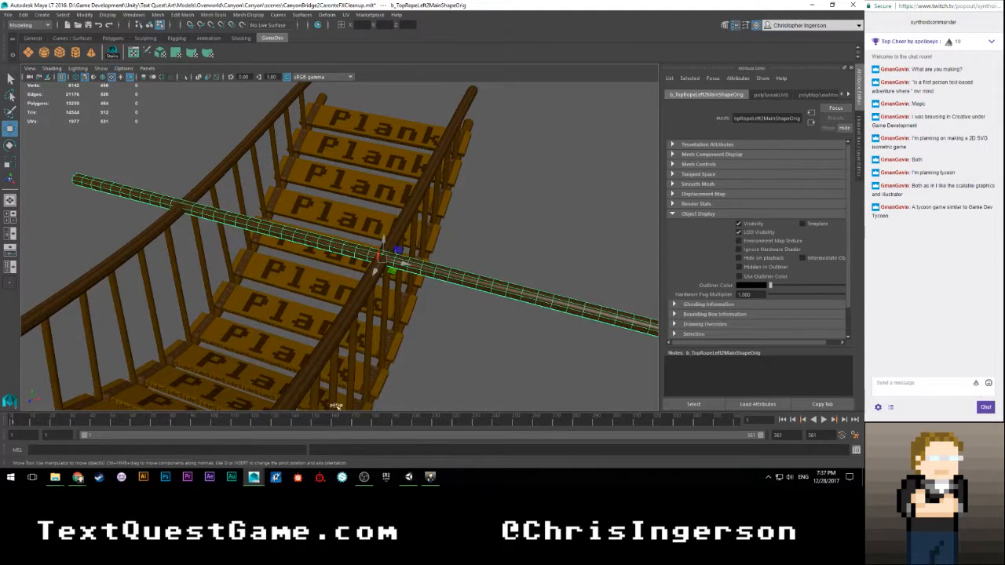
# Step: Switch to Unity and inspect both rope bridges of the Canyon scene from the side and front
pyautogui.click(408, 477)
pyautogui.scroll(-5, 299, 122)
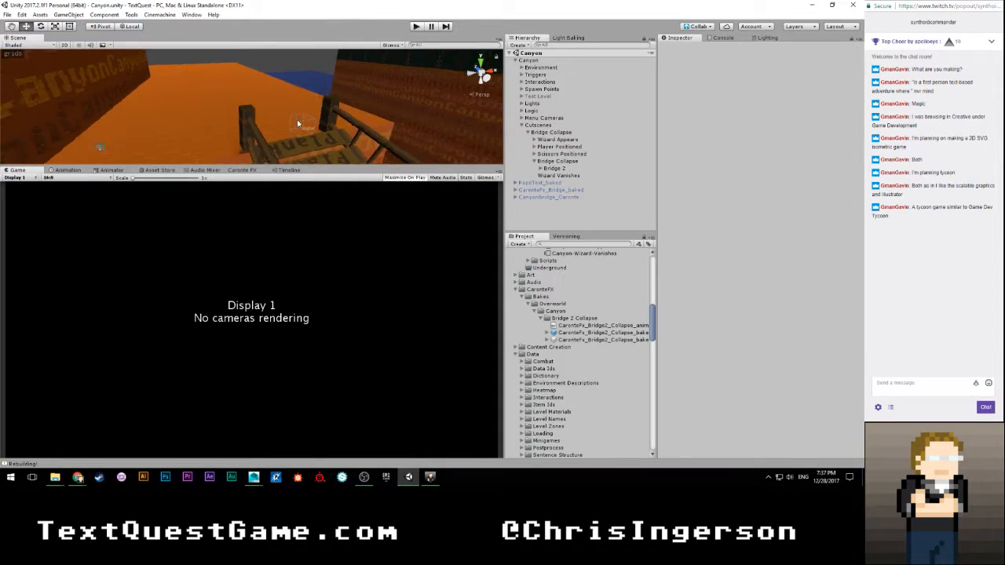
pyautogui.moveTo(292, 130); pyautogui.dragTo(164, 111, button='right')
pyautogui.scroll(-4, 164, 111)
pyautogui.moveTo(165, 111); pyautogui.dragTo(149, 93, button='middle')
pyautogui.scroll(-3, 149, 92)
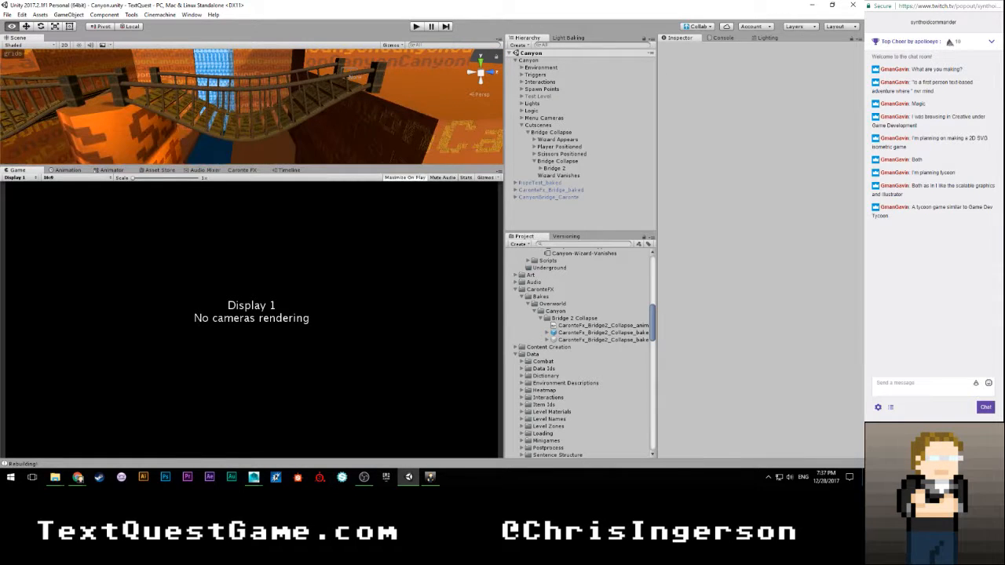
pyautogui.moveTo(213, 122)
pyautogui.mouseDown(button='right')
pyautogui.moveTo(205, 126)
pyautogui.moveTo(210, 116)
pyautogui.mouseUp(button='right')
pyautogui.moveTo(210, 116); pyautogui.dragTo(237, 109, button='middle')
pyautogui.moveTo(174, 116); pyautogui.dragTo(289, 122, button='right')
pyautogui.press('a')
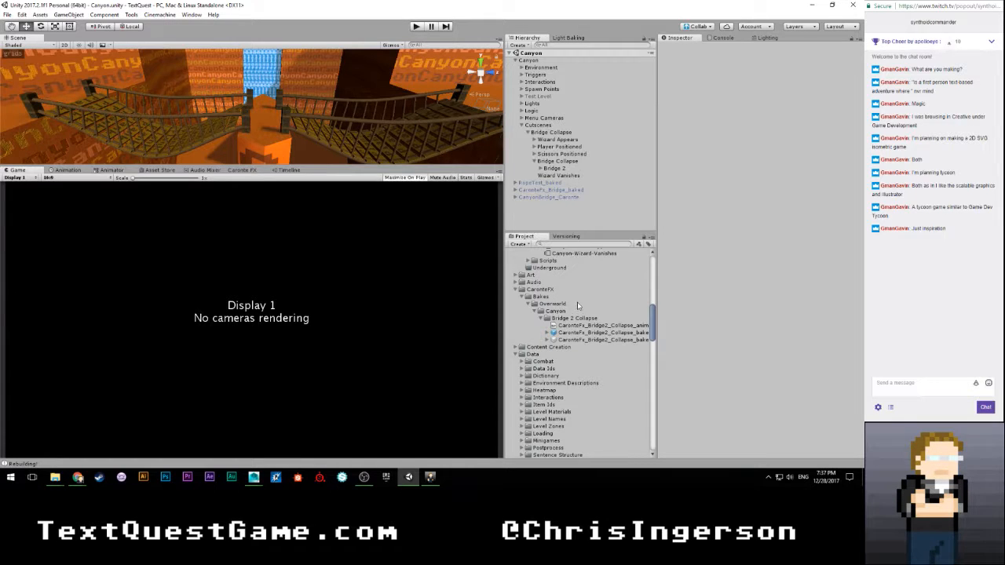
# Step: Open the Canyon Modelling scene from the project's Overworld Canyon scenes
pyautogui.scroll(-10, 565, 318)
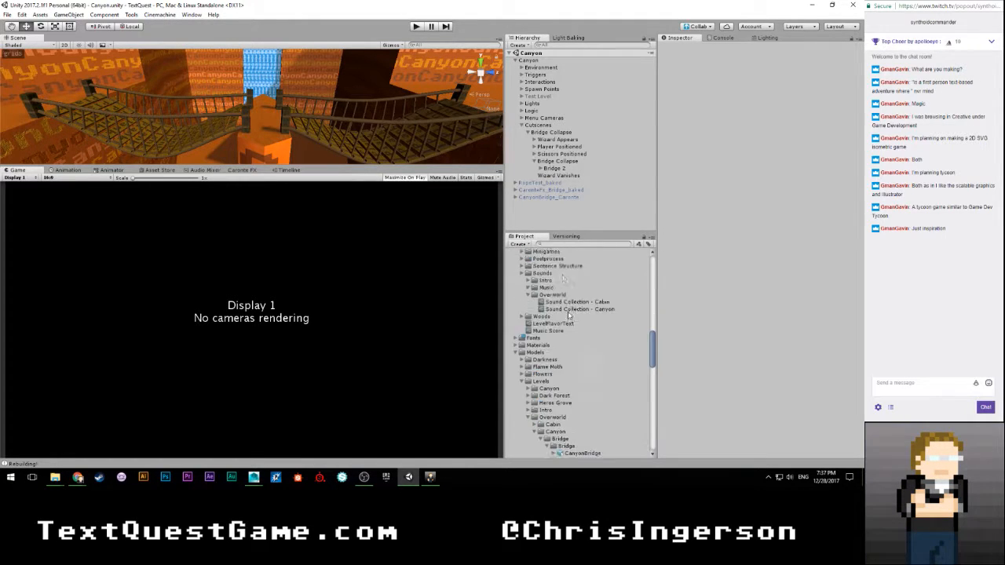
pyautogui.scroll(-12, 556, 333)
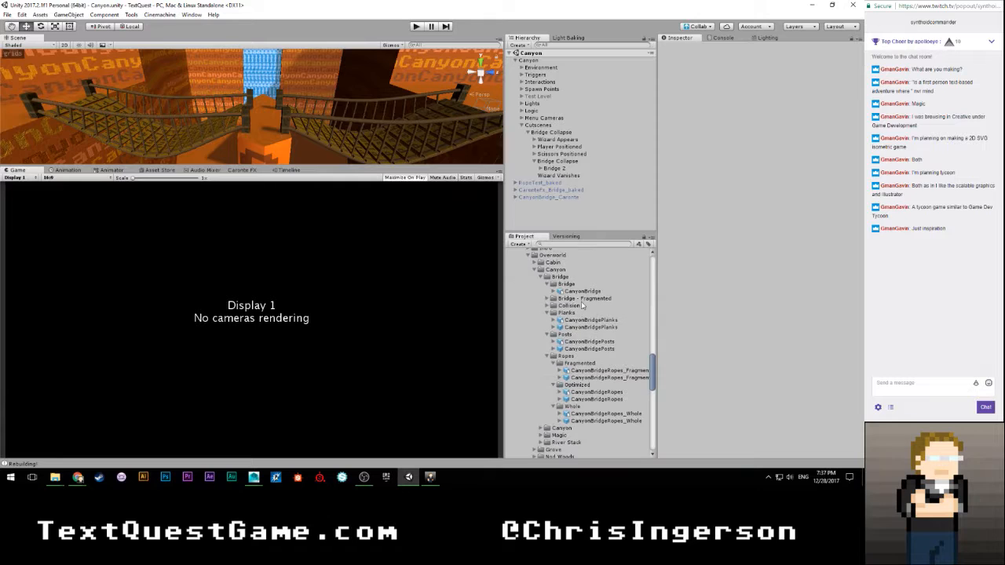
pyautogui.scroll(-10, 595, 397)
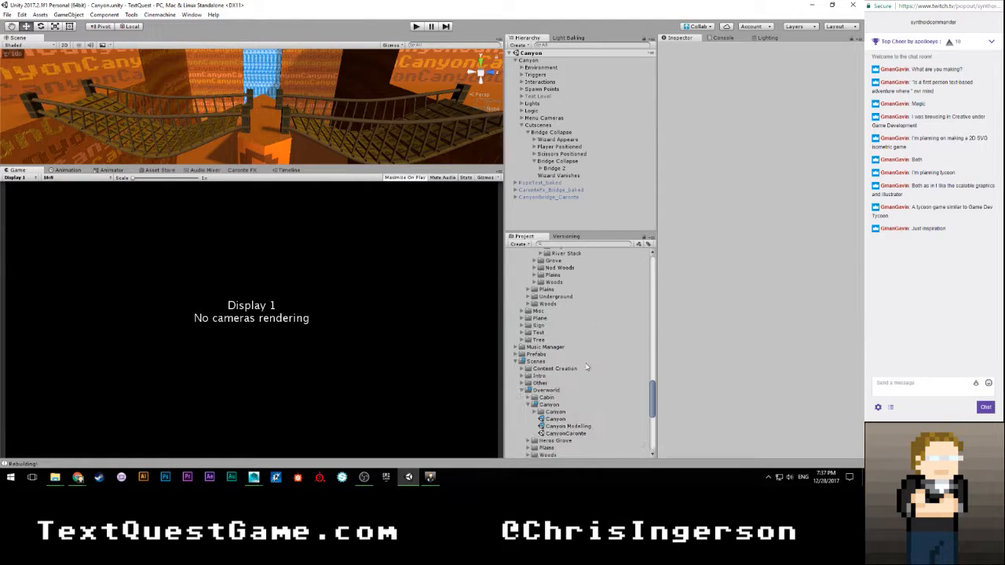
pyautogui.doubleClick(572, 318)
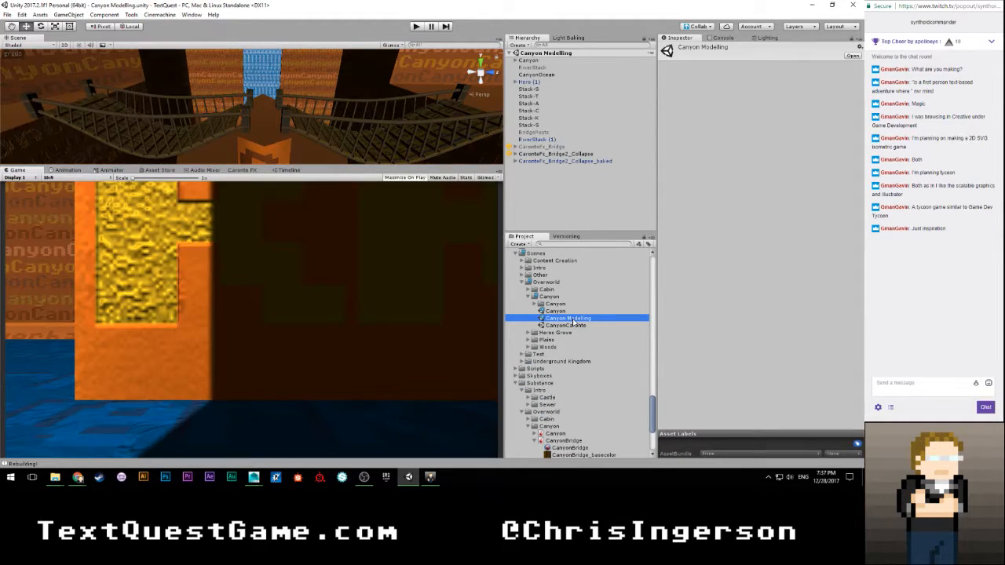
# Step: Inspect the planks and ropes of the bridge beside the central pillar in the Canyon Modelling scene
pyautogui.scroll(10, 565, 352)
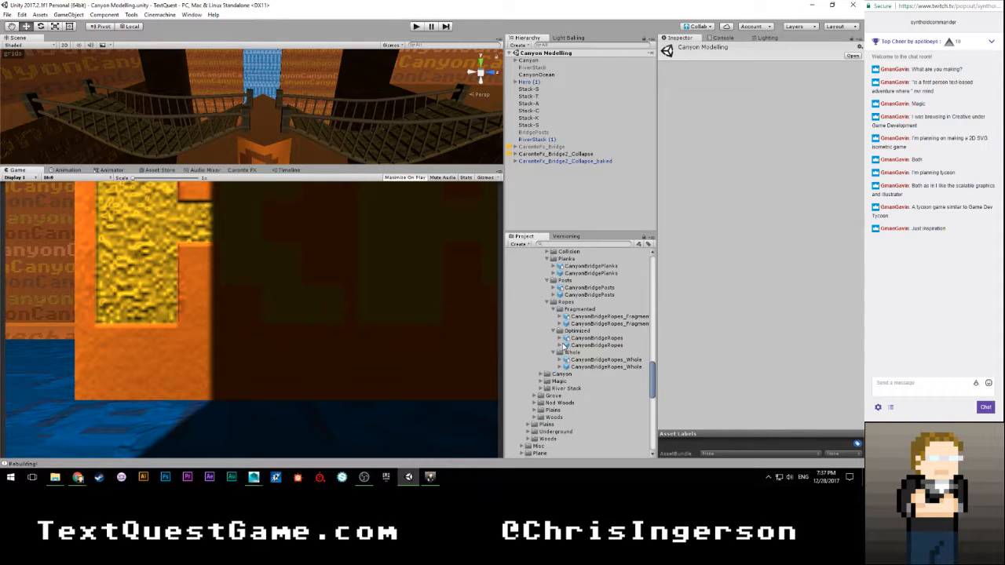
pyautogui.scroll(5, 562, 347)
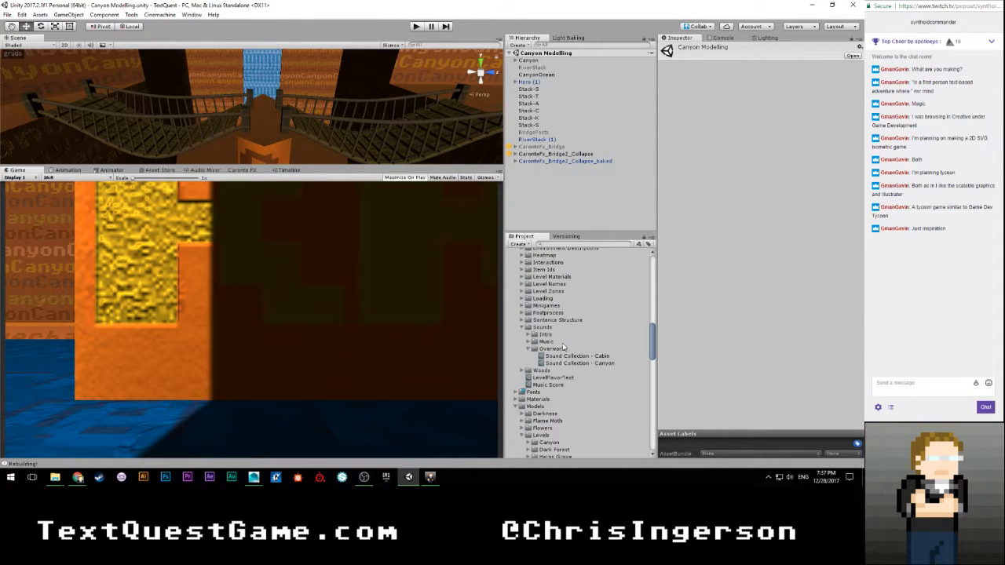
pyautogui.scroll(3, 562, 347)
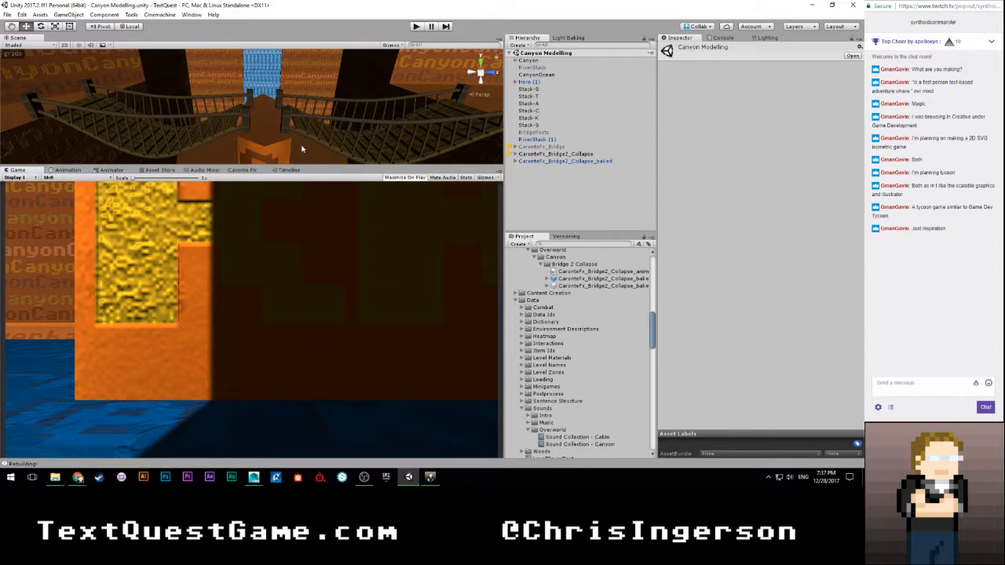
pyautogui.moveTo(301, 148); pyautogui.dragTo(345, 118, button='right')
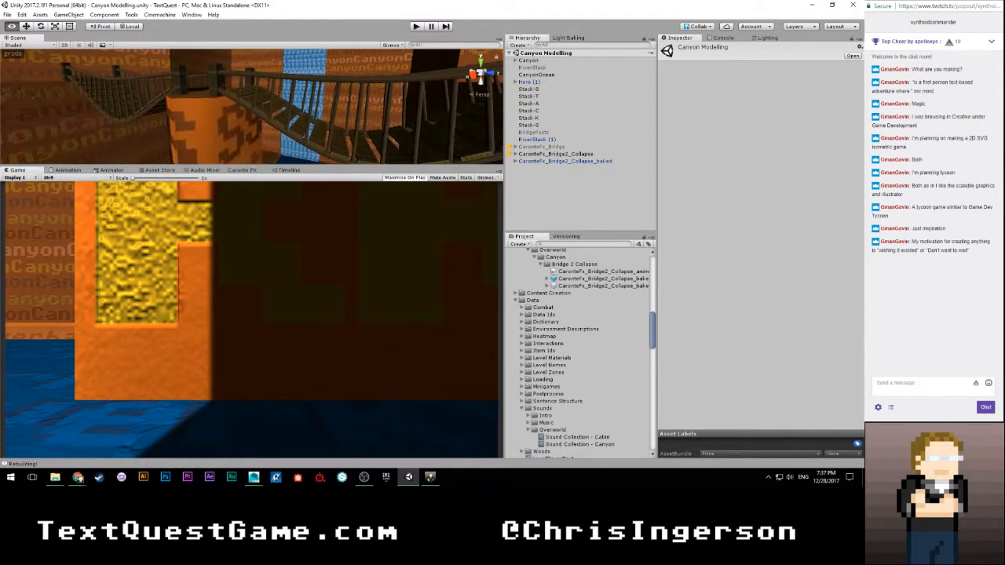
pyautogui.moveTo(268, 84); pyautogui.dragTo(265, 111, button='right')
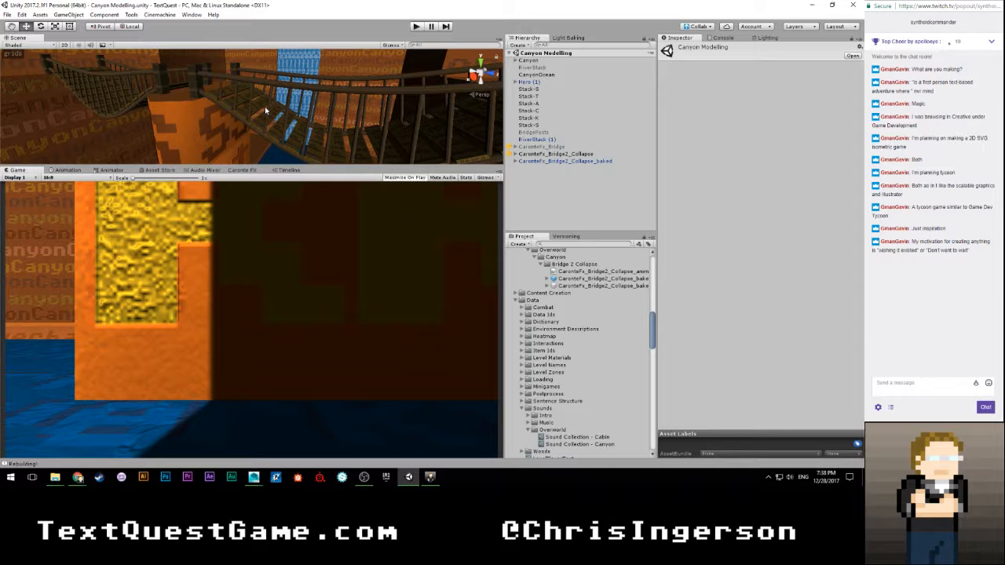
pyautogui.moveTo(265, 111); pyautogui.dragTo(265, 111, button='right')
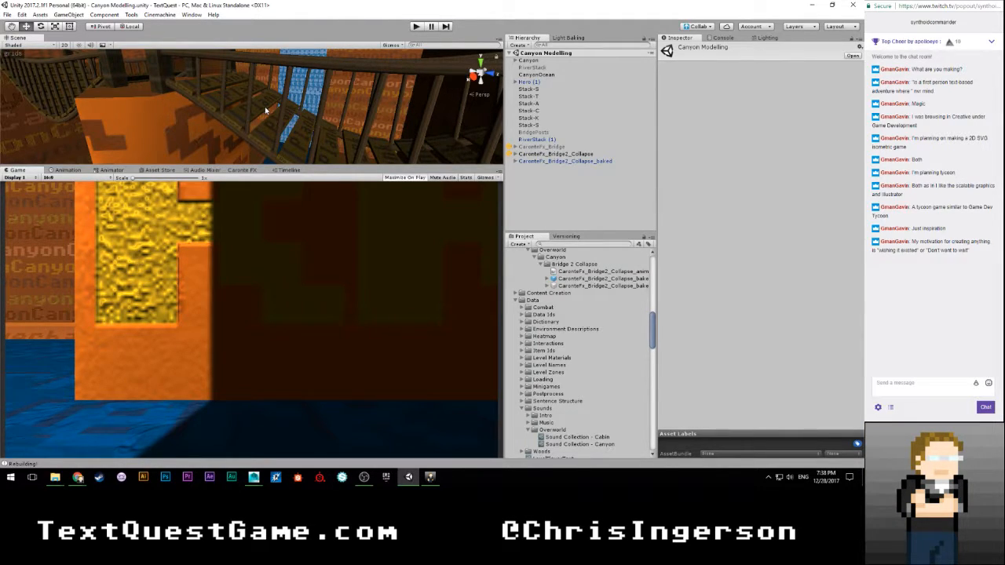
# Step: Review the CR Animation settings of CaronteFx_Bridge2_Collapse_baked, then clear the selection
pyautogui.click(609, 162)
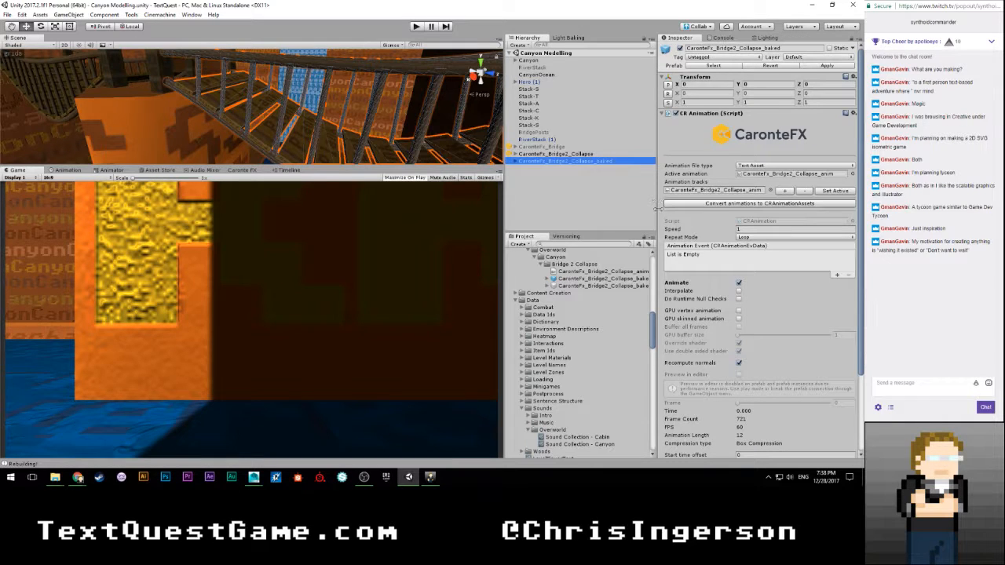
pyautogui.scroll(-3, 683, 236)
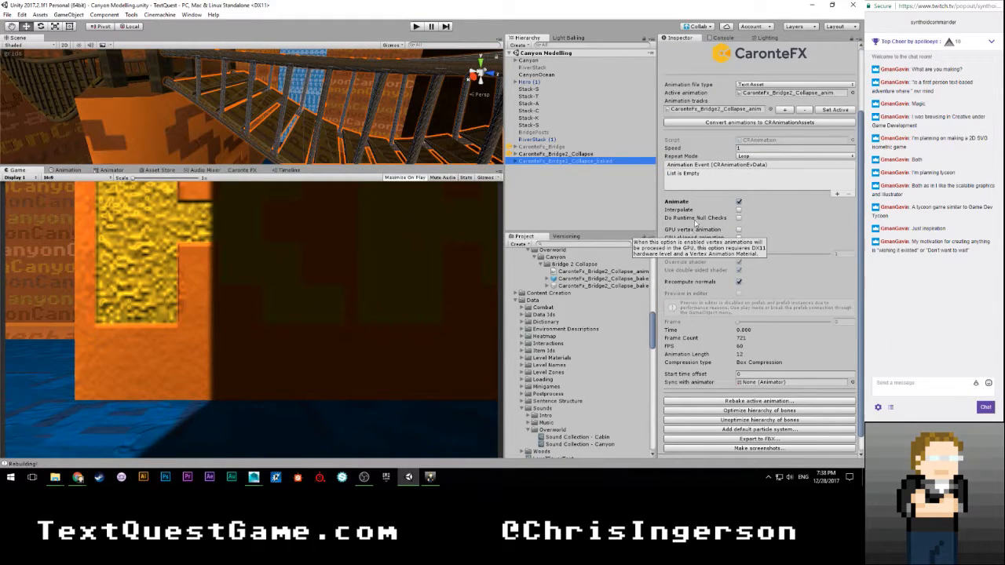
pyautogui.scroll(-1, 694, 223)
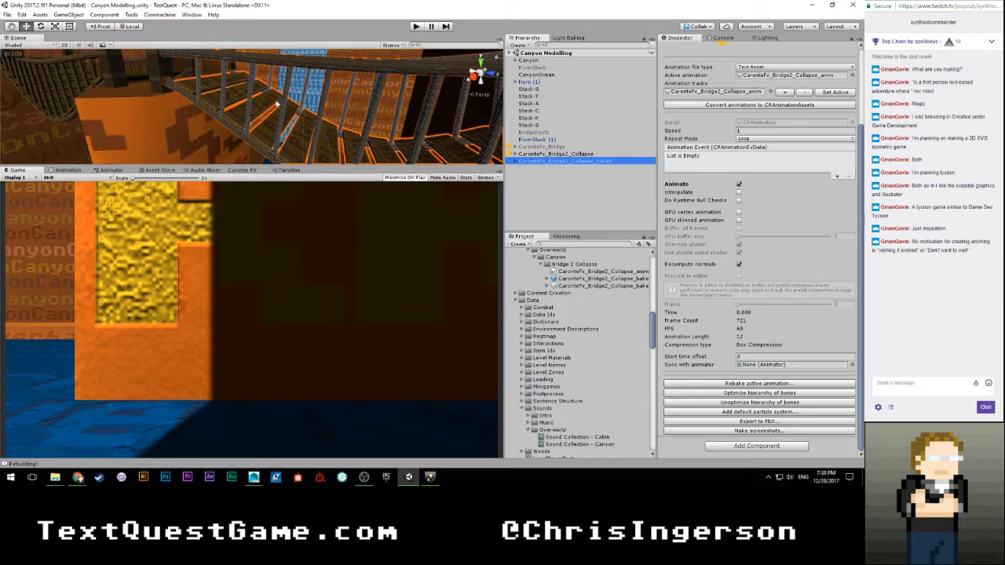
pyautogui.click(582, 204)
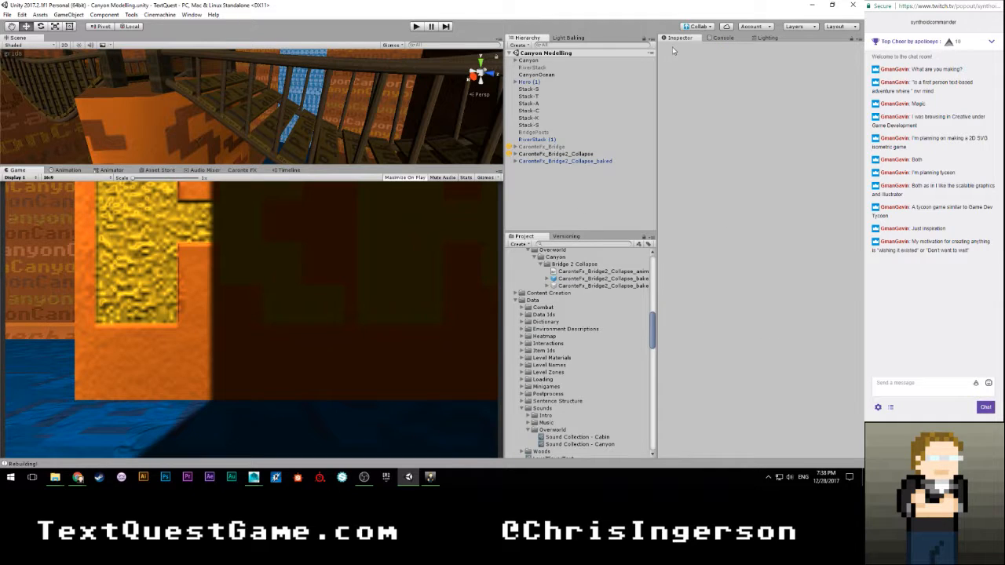
# Step: Open CaronteFx_Bridge2_Collapse in the CaronteFX editor and show the general simulation settings of its root node
pyautogui.doubleClick(569, 154)
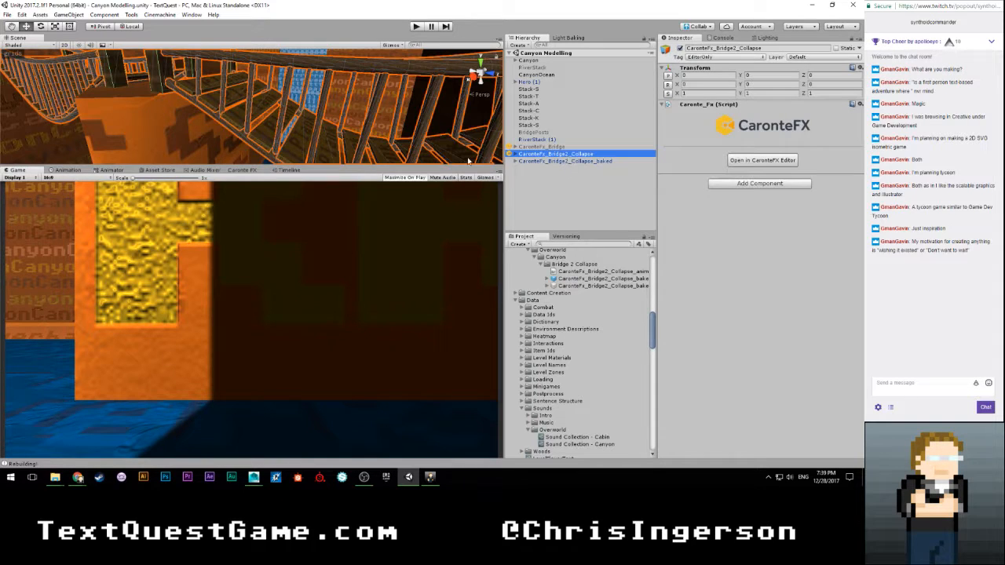
pyautogui.scroll(-3, 355, 140)
pyautogui.keyDown('alt'); pyautogui.moveTo(354, 139); pyautogui.dragTo(397, 125); pyautogui.keyUp('alt')
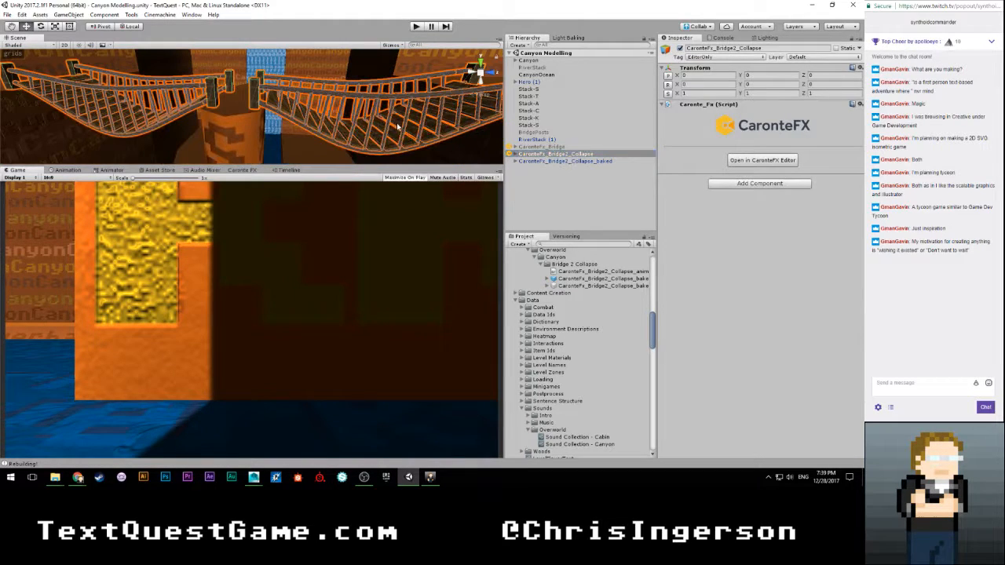
pyautogui.click(249, 172)
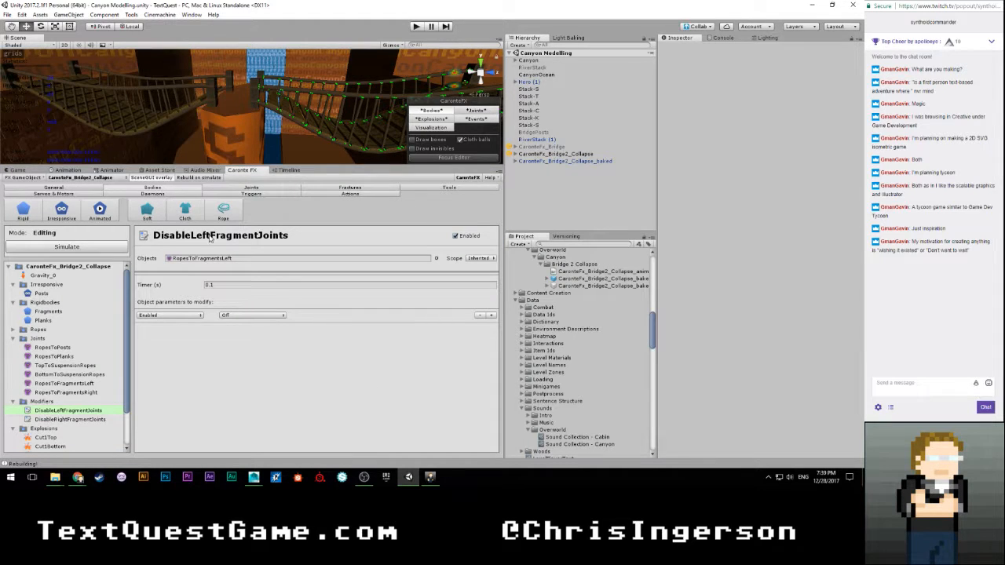
pyautogui.rightClick(81, 267)
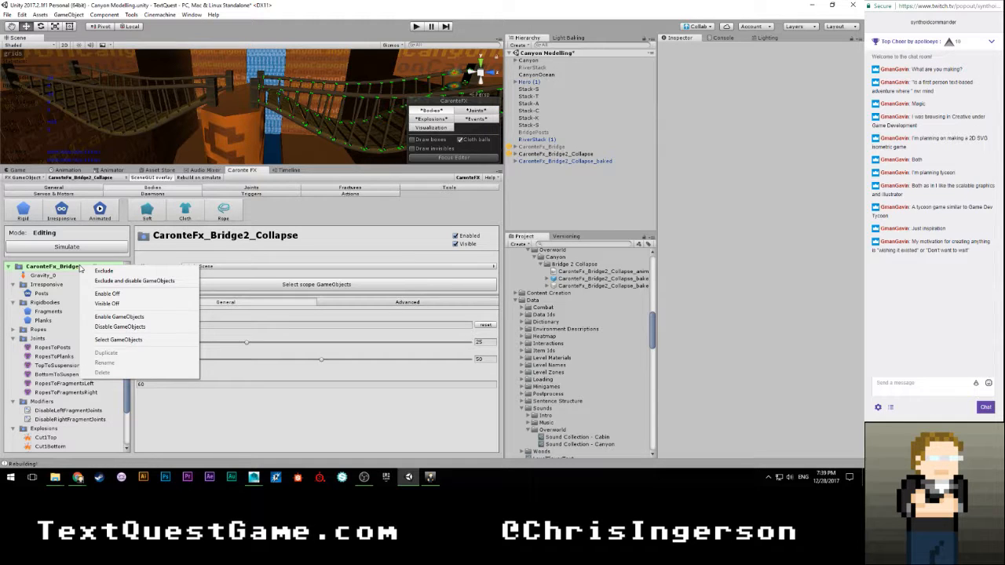
pyautogui.click(557, 206)
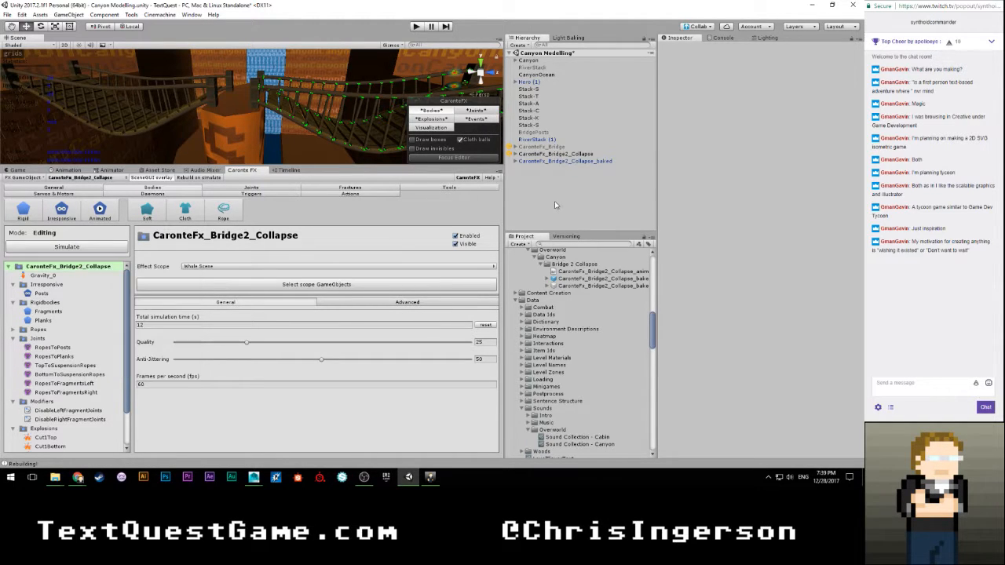
# Step: Duplicate the CaronteFx_Bridge2_Collapse object in the scene hierarchy and keep the copy selected
pyautogui.click(554, 153)
pyautogui.hotkey('ctrl', 'd')
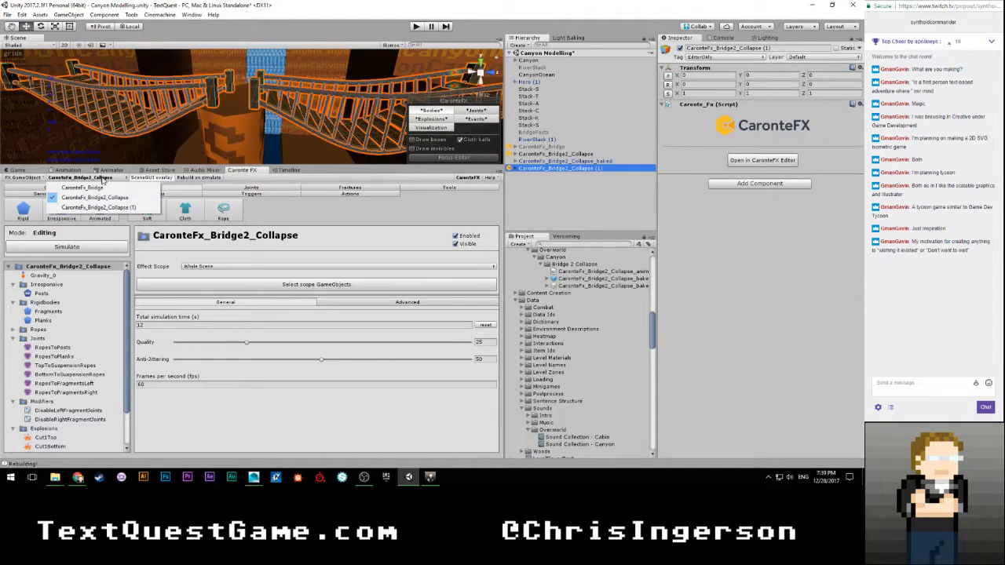
pyautogui.click(590, 179)
pyautogui.click(590, 168)
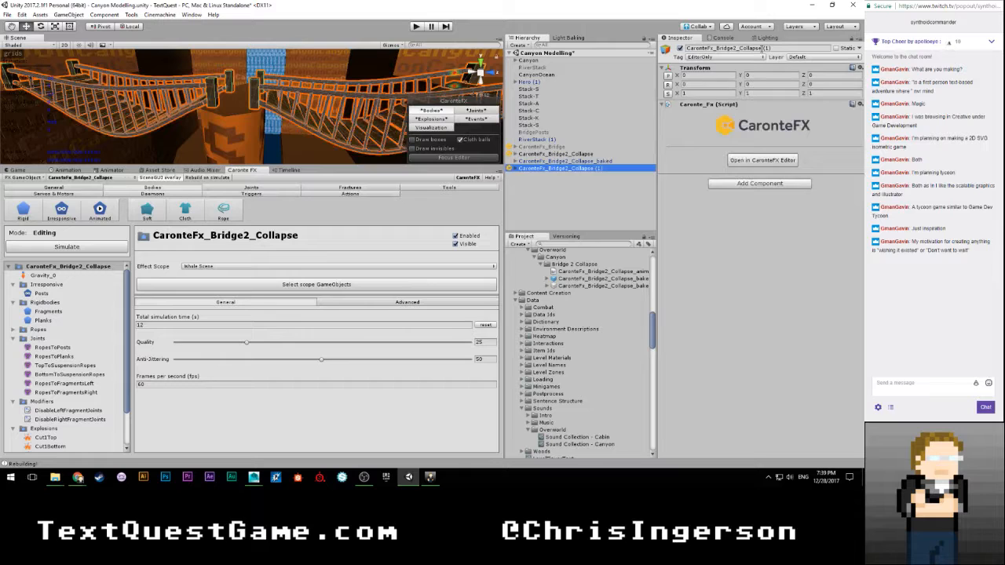
# Step: Rename the duplicated effect as CaronteFx_Bridge1_Collapse and place it above CaronteFx_Bridge2_Collapse in the hierarchy
pyautogui.moveTo(763, 49); pyautogui.dragTo(776, 49)
pyautogui.press('BackSpace')
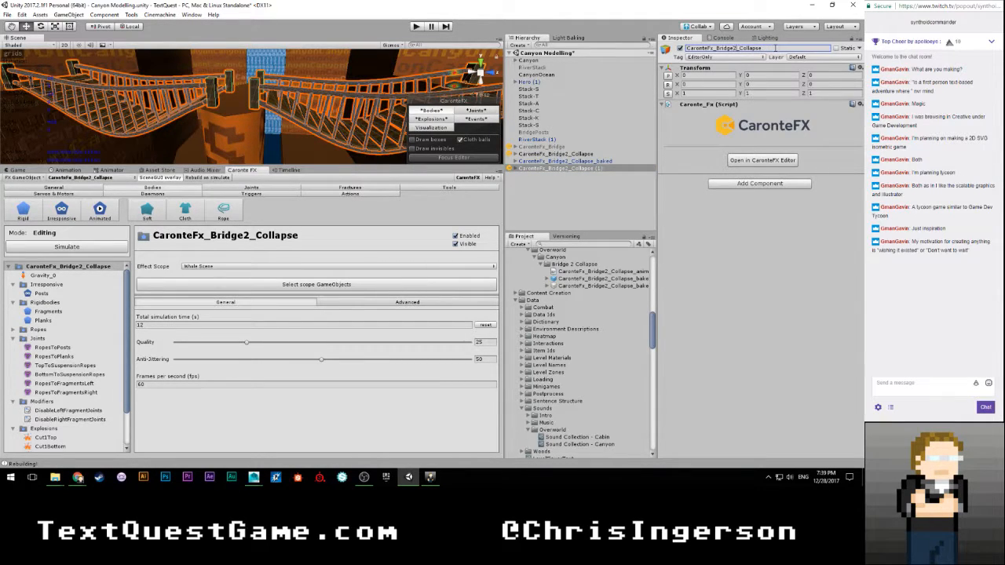
pyautogui.press('BackSpace')
pyautogui.write('1')
pyautogui.press('Return')
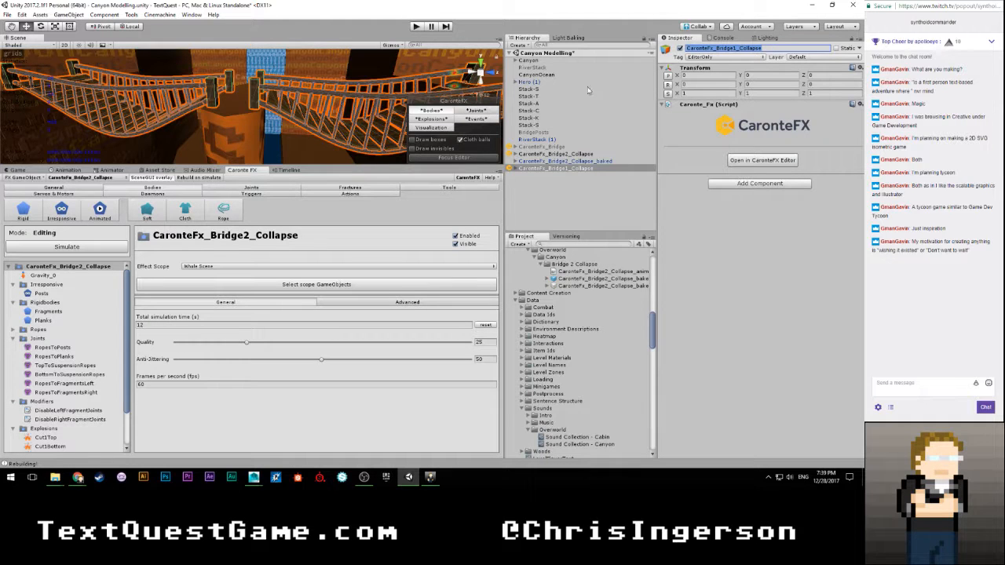
pyautogui.moveTo(571, 168); pyautogui.dragTo(564, 154)
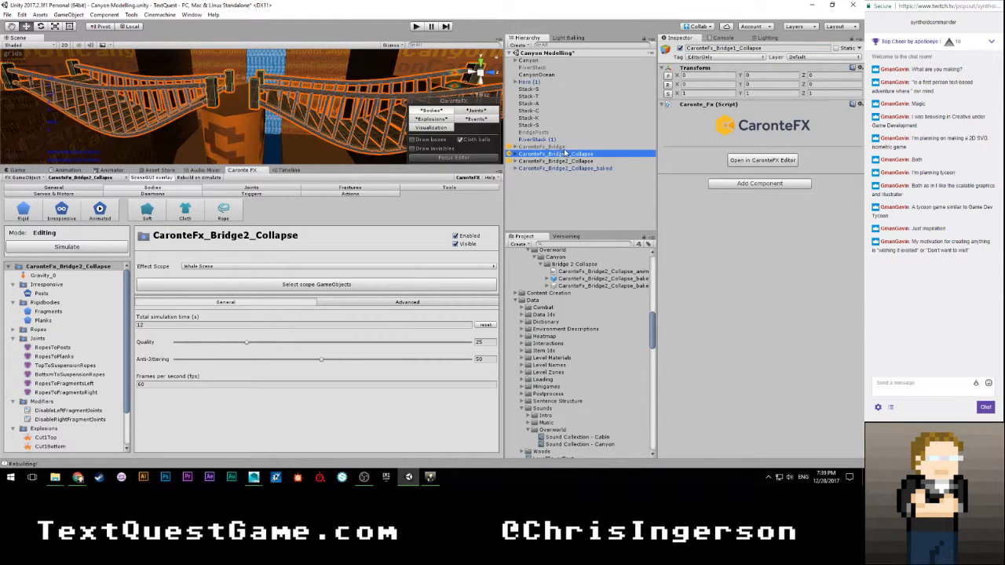
# Step: Load CaronteFx_Bridge1_Collapse in the CaronteFX editor and bring the other bridge into view in the scene
pyautogui.click(102, 177)
pyautogui.click(99, 203)
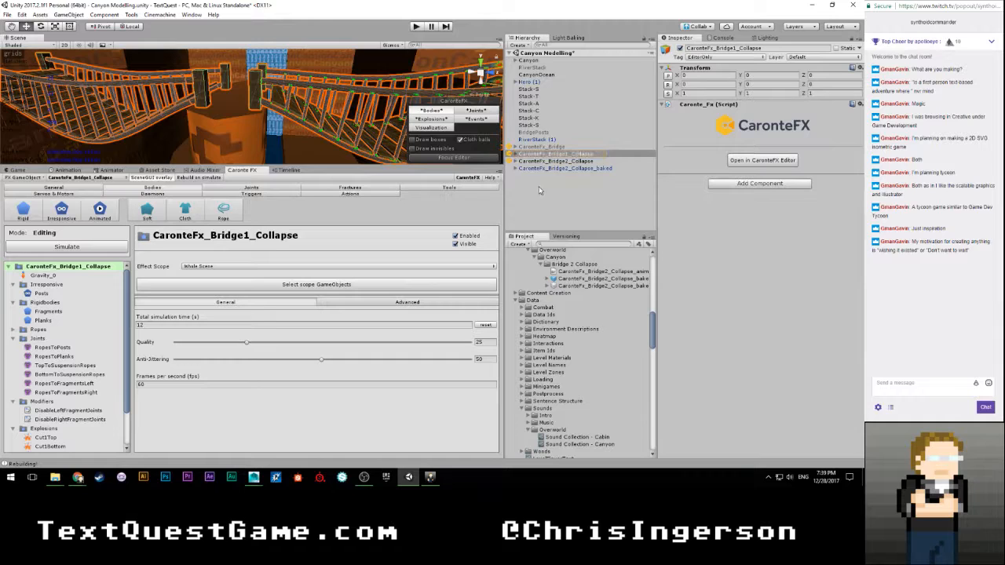
pyautogui.scroll(-5, 278, 109)
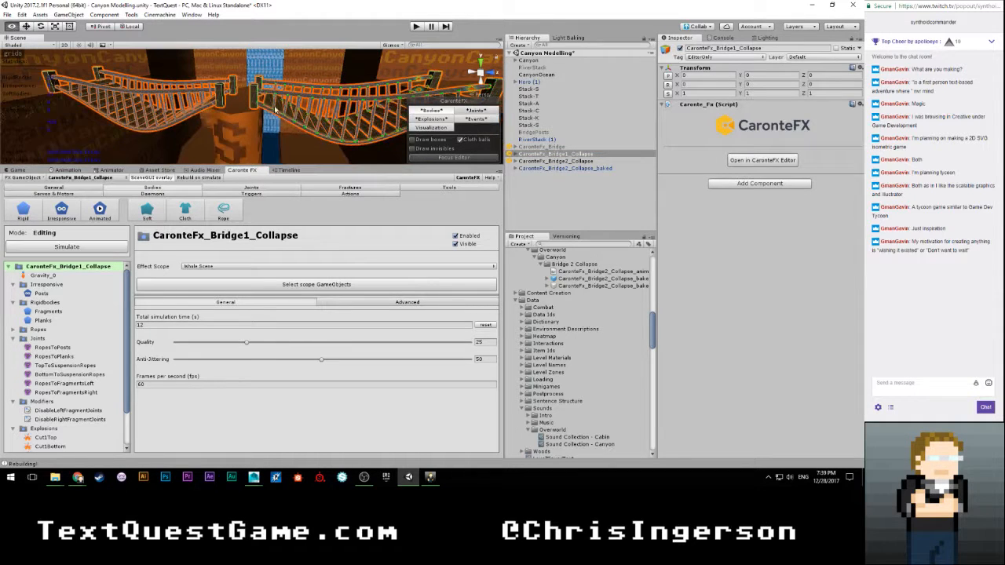
pyautogui.moveTo(275, 110)
pyautogui.keyDown('alt'); pyautogui.mouseDown()
pyautogui.moveTo(317, 116)
pyautogui.moveTo(287, 109)
pyautogui.mouseUp(); pyautogui.keyUp('alt')
pyautogui.scroll(5, 317, 115)
pyautogui.moveTo(287, 108); pyautogui.dragTo(311, 115, button='middle')
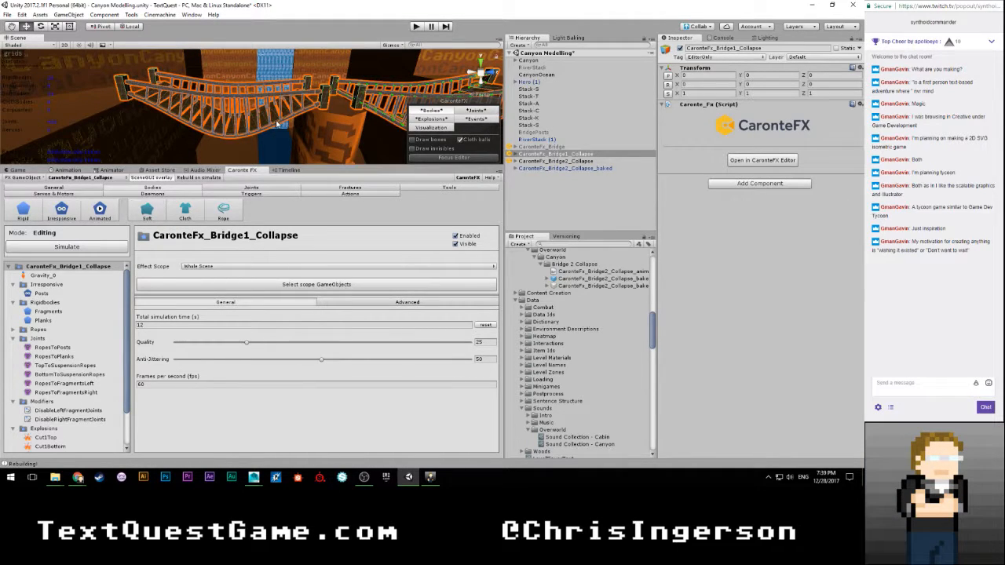
# Step: Review the body assignments of the RopesToPosts, RopesToPlanks and TopToSuspensionRopes joints in CaronteFx_Bridge1_Collapse
pyautogui.click(55, 348)
pyautogui.click(52, 357)
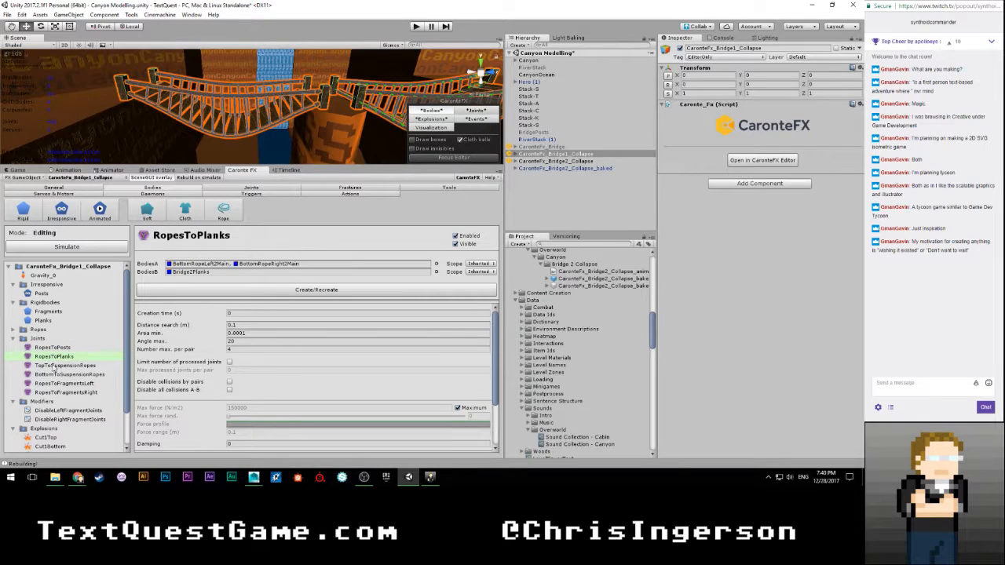
pyautogui.click(53, 366)
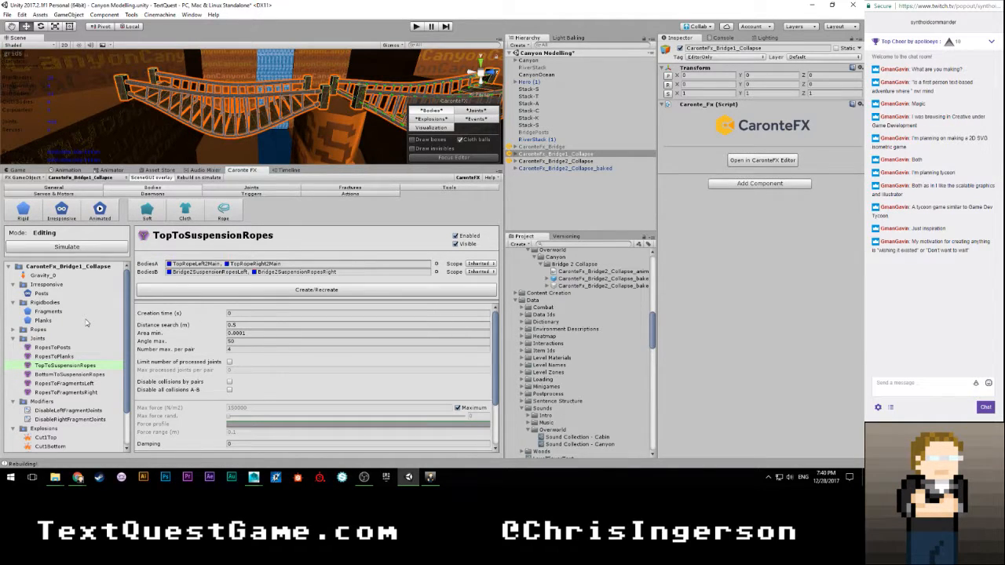
# Step: Check the Posts bodies and clear all body assignments from the Fragments rigid body in CaronteFx_Bridge1_Collapse
pyautogui.click(51, 295)
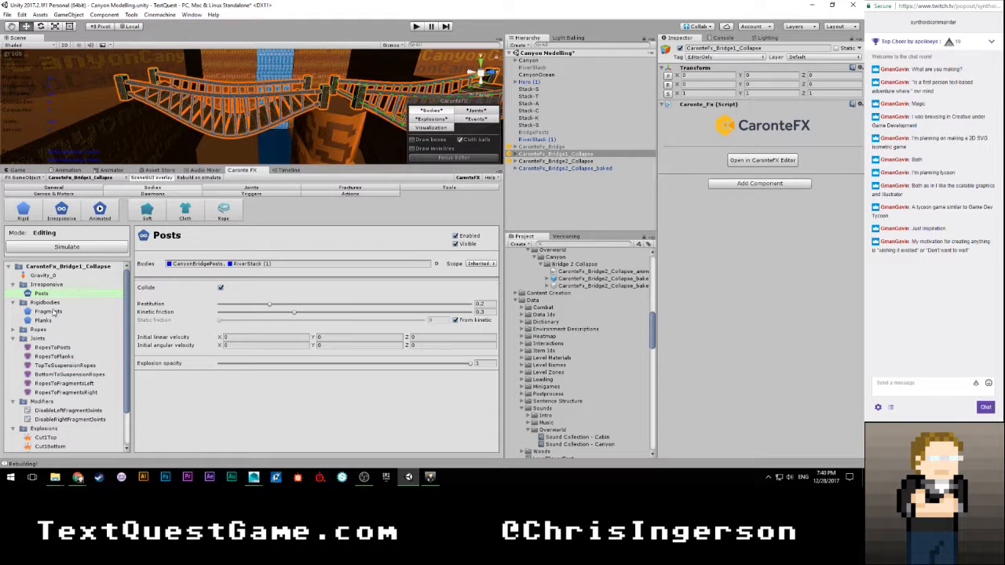
pyautogui.click(50, 311)
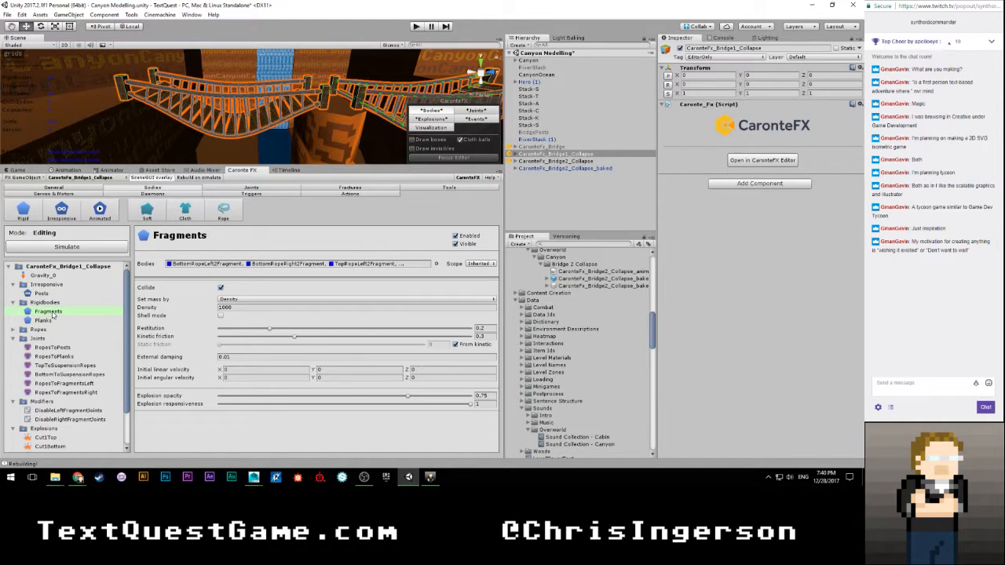
pyautogui.click(13, 284)
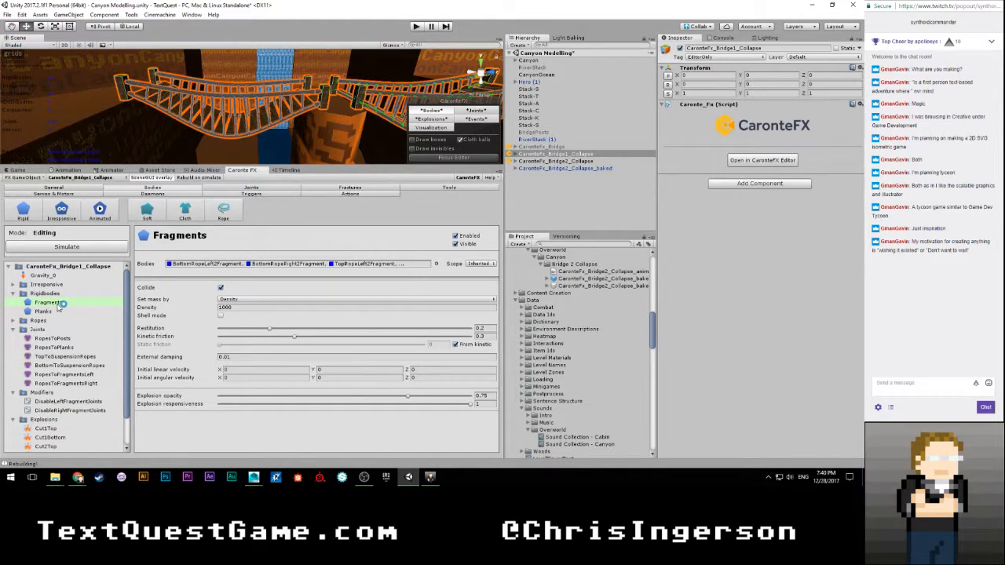
pyautogui.click(421, 267)
pyautogui.click(143, 9)
pyautogui.rightClick(413, 269)
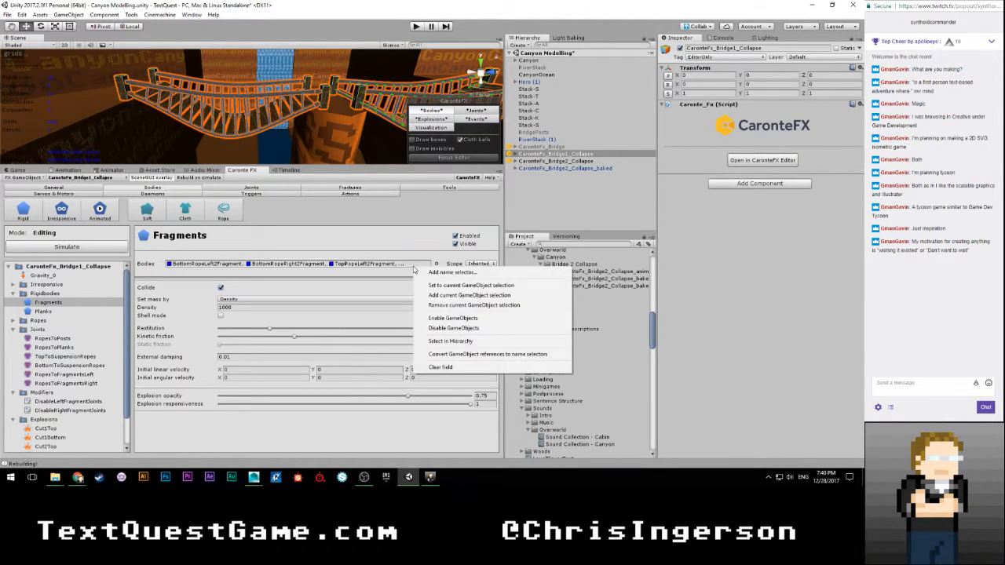
pyautogui.click(439, 366)
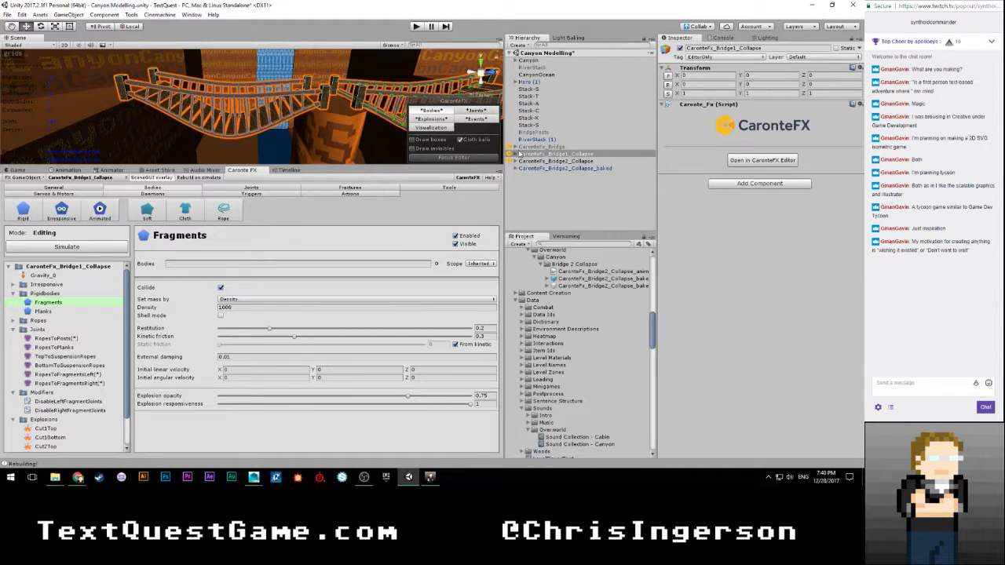
# Step: Try deleting the CanyonBridge posts, ropes and planks objects inside CaronteFx_Bridge1_Collapse, and undo the deletion
pyautogui.click(518, 154)
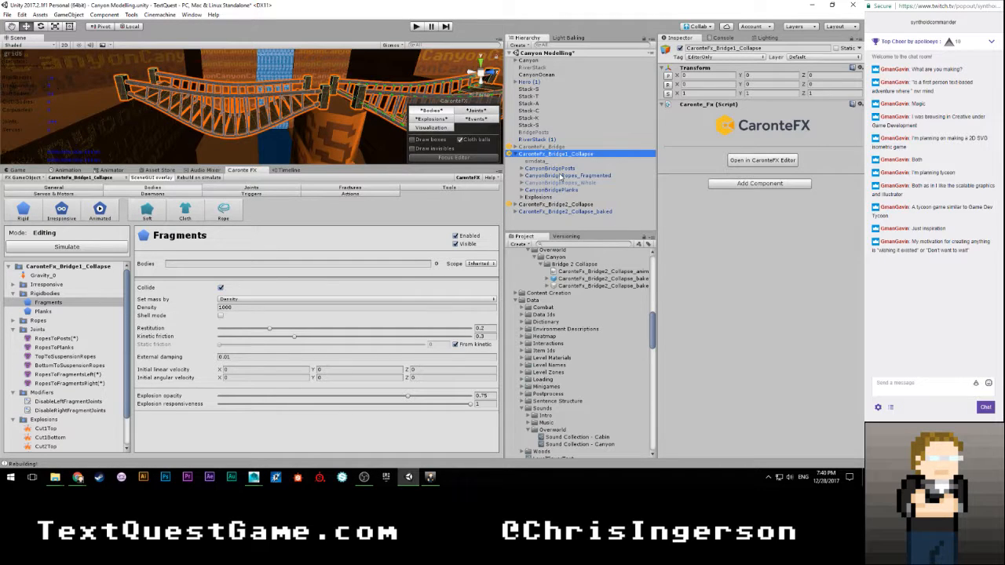
pyautogui.click(49, 312)
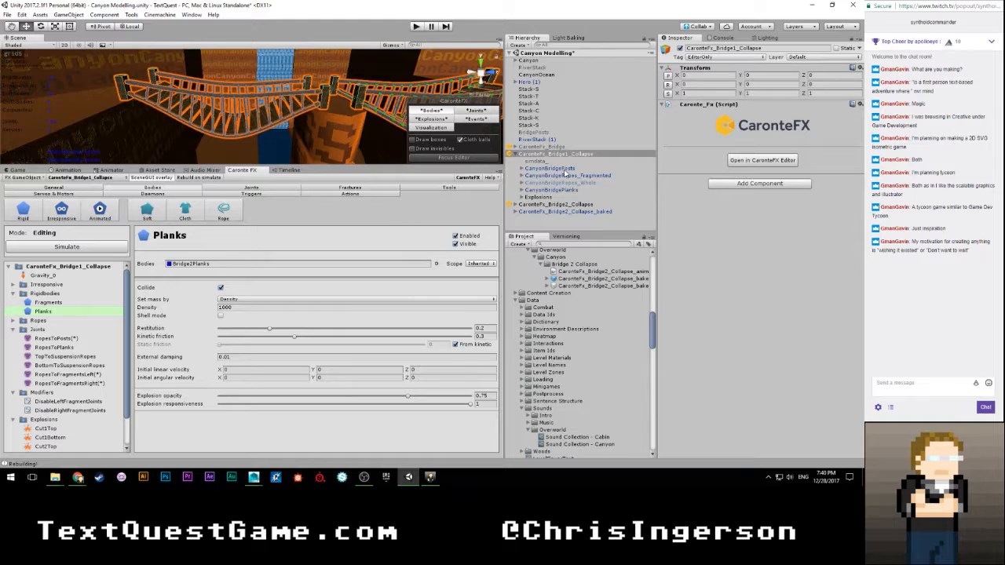
pyautogui.keyDown('shift'); pyautogui.click(560, 190); pyautogui.keyUp('shift')
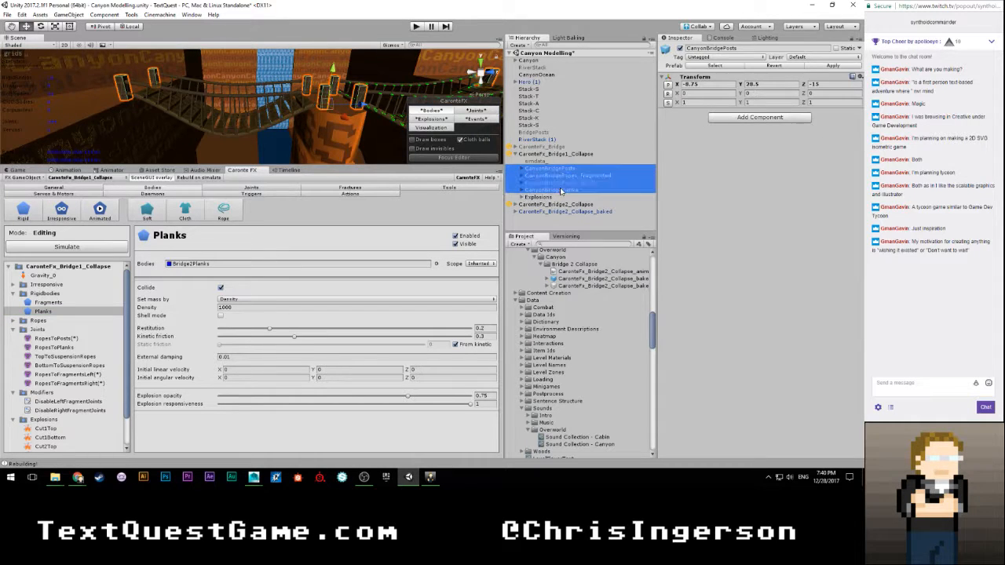
pyautogui.press('Delete')
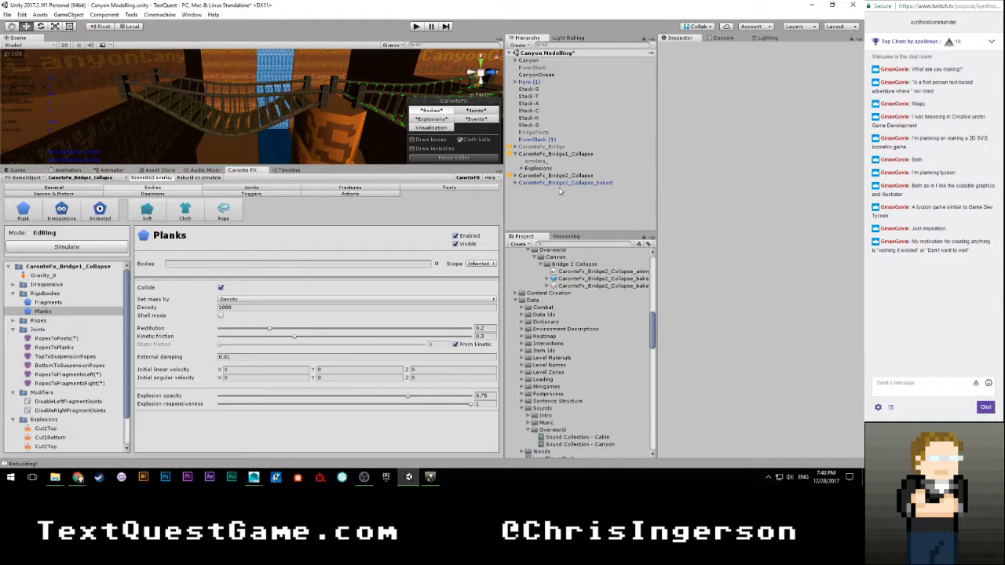
pyautogui.hotkey('ctrl', 'z')
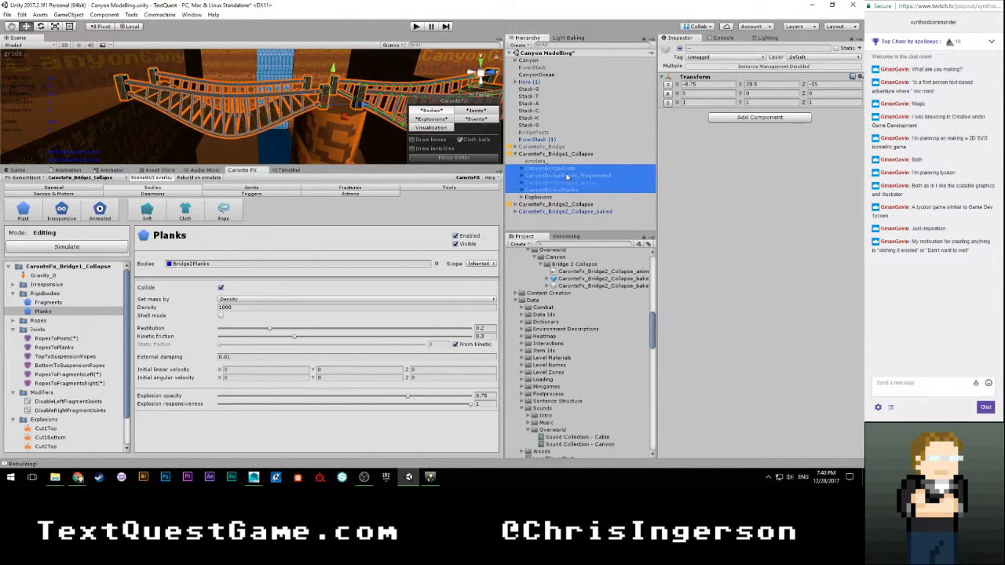
# Step: Delete the whole CaronteFx_Bridge1_Collapse effect from the scene hierarchy and select RiverStack (1)
pyautogui.moveTo(379, 127); pyautogui.dragTo(479, 118, button='right')
pyautogui.click(547, 162)
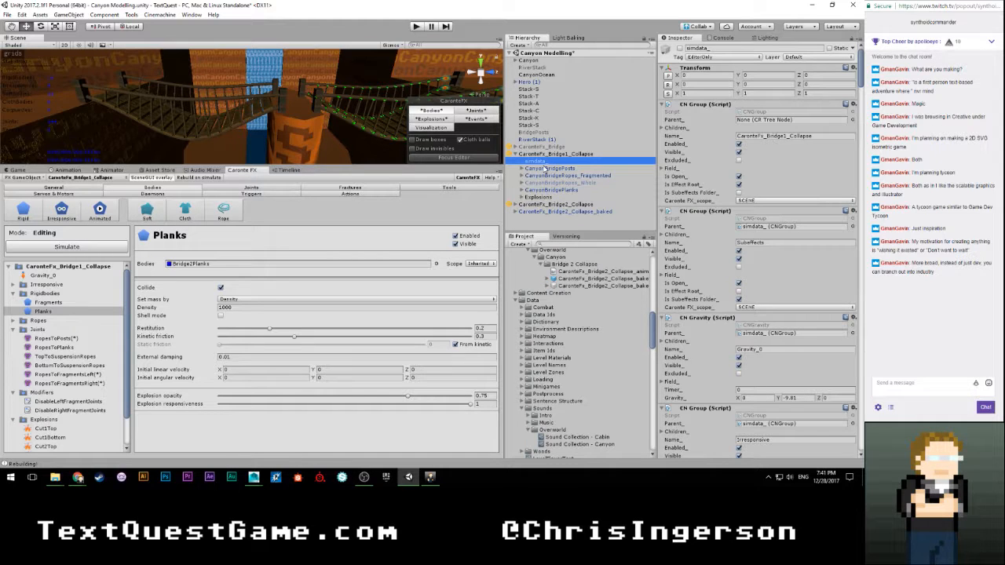
pyautogui.click(548, 154)
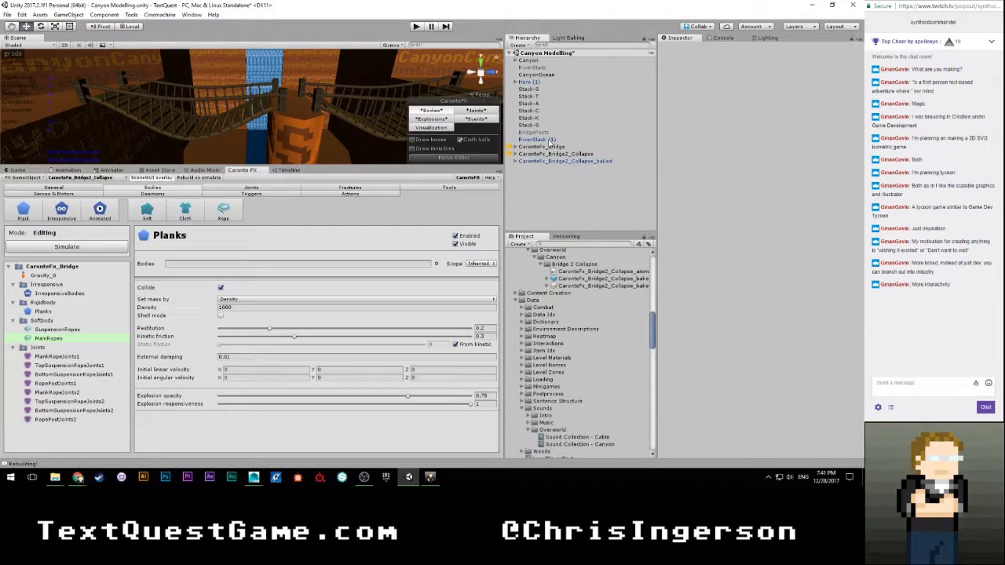
pyautogui.click(550, 139)
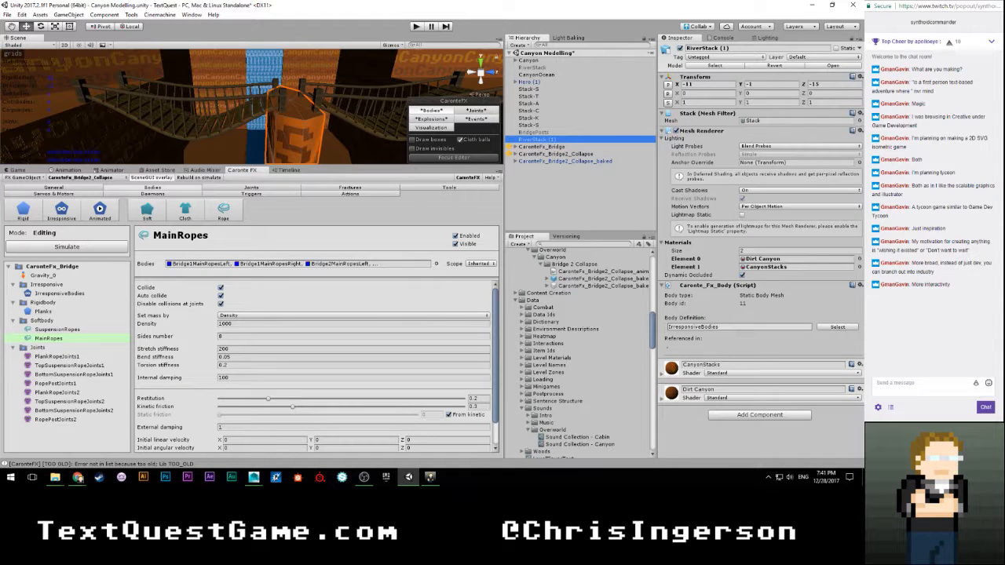
pyautogui.hotkey('alt', 'Tab')
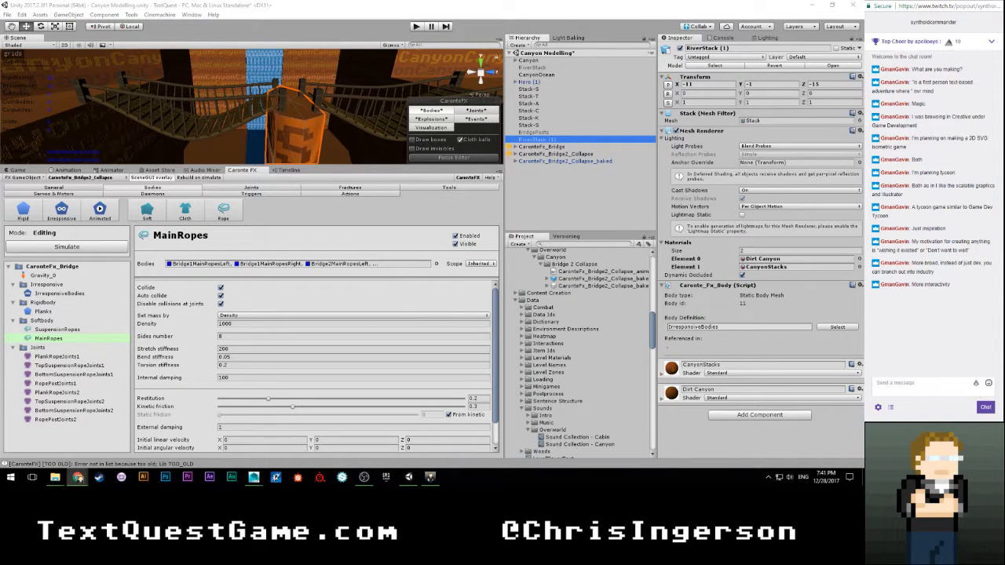
pyautogui.moveTo(49, 481)
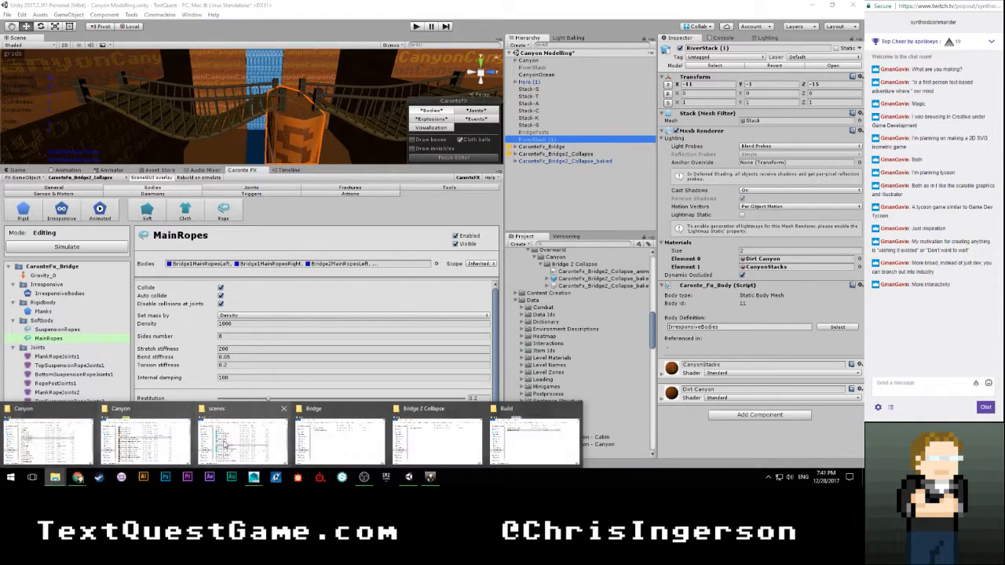
pyautogui.click(507, 438)
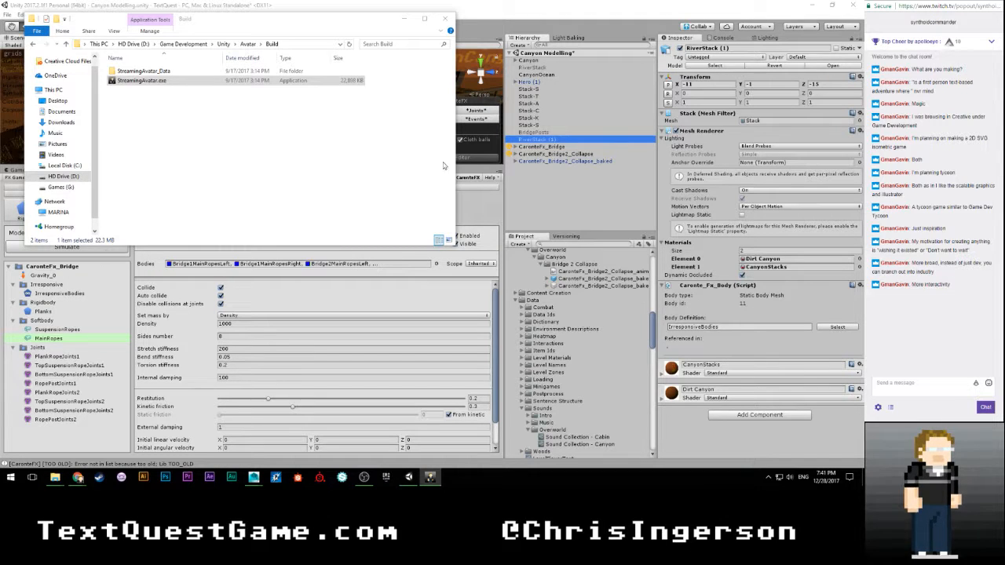
pyautogui.click(534, 199)
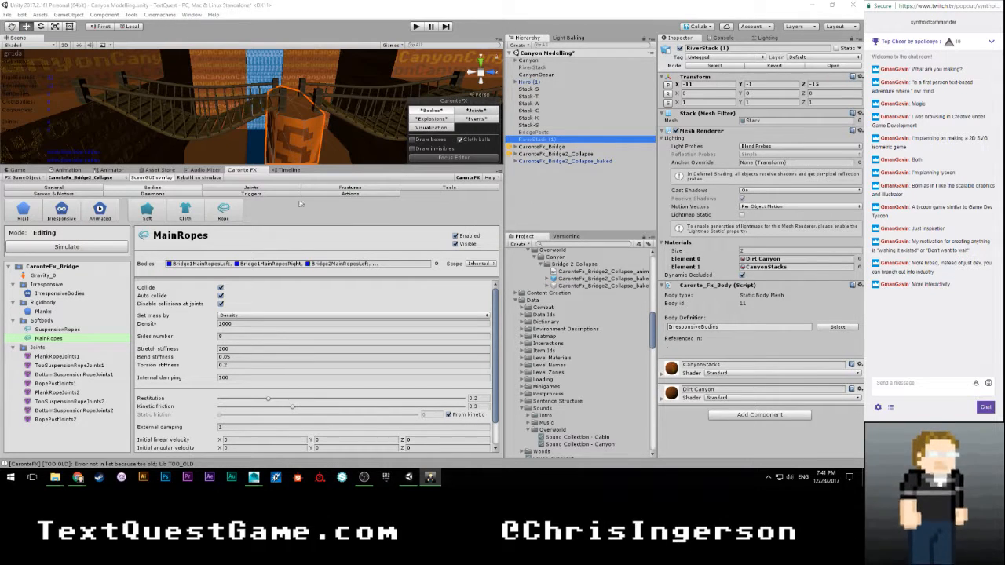
# Step: Delete CanyonBridgeRopes_Whole from the CaronteFx_Bridge2_Collapse object
pyautogui.click(515, 153)
pyautogui.click(545, 168)
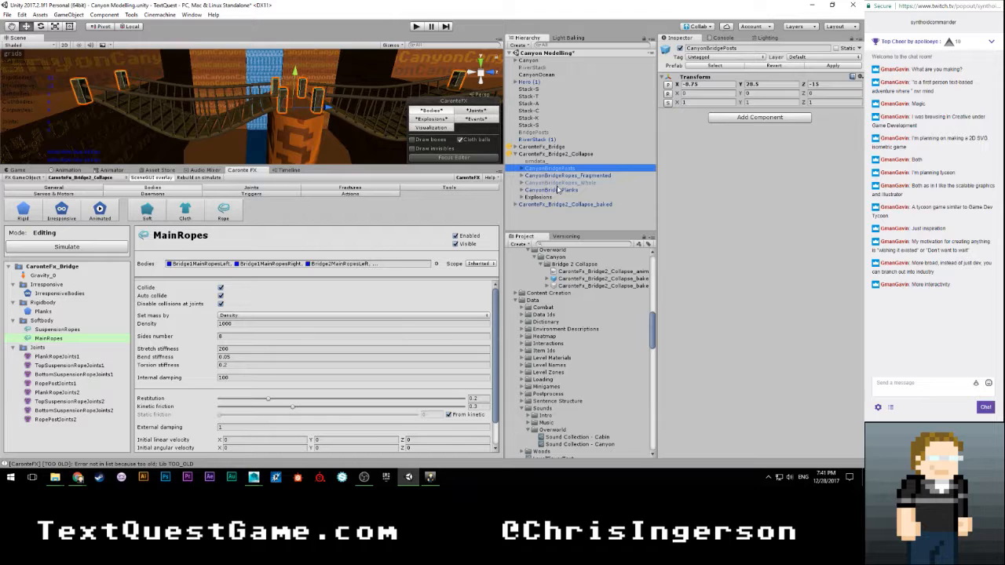
pyautogui.keyDown('shift'); pyautogui.click(558, 190); pyautogui.keyUp('shift')
pyautogui.click(560, 183)
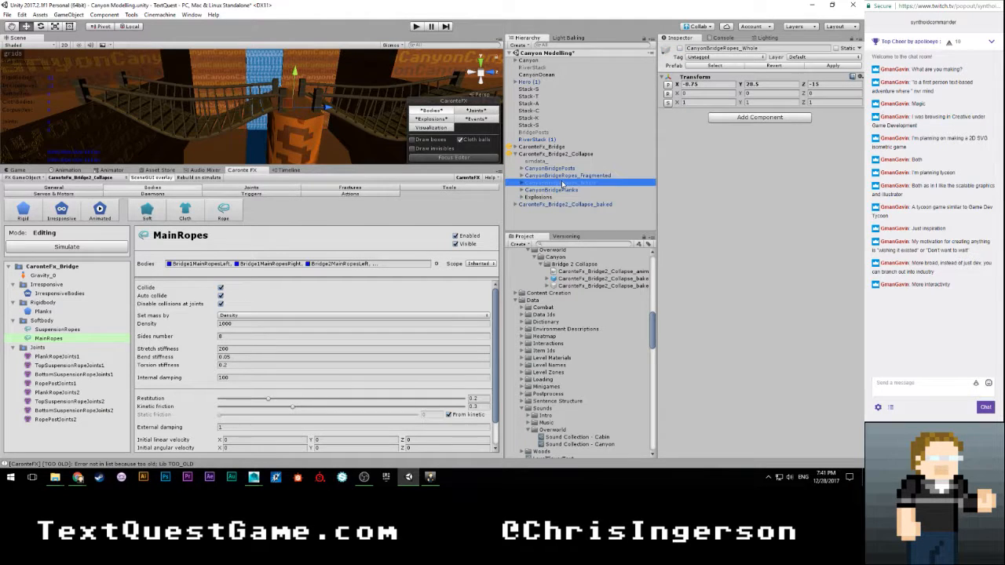
pyautogui.press('Delete')
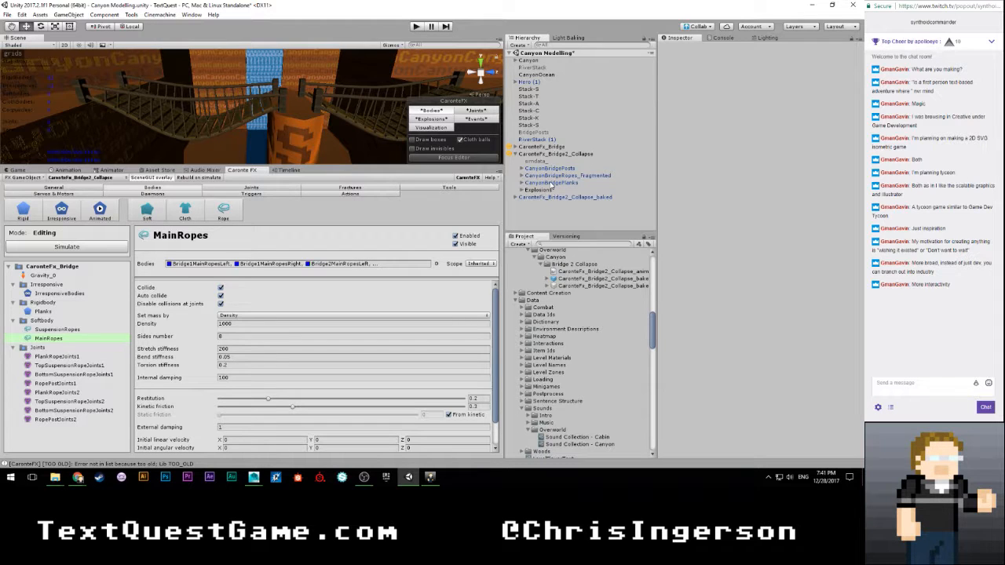
# Step: Move the bridge posts, fragmented ropes, planks and Explosions objects out of CaronteFx_Bridge2_Collapse to the scene's root level
pyautogui.click(538, 190)
pyautogui.keyDown('shift'); pyautogui.click(543, 169); pyautogui.keyUp('shift')
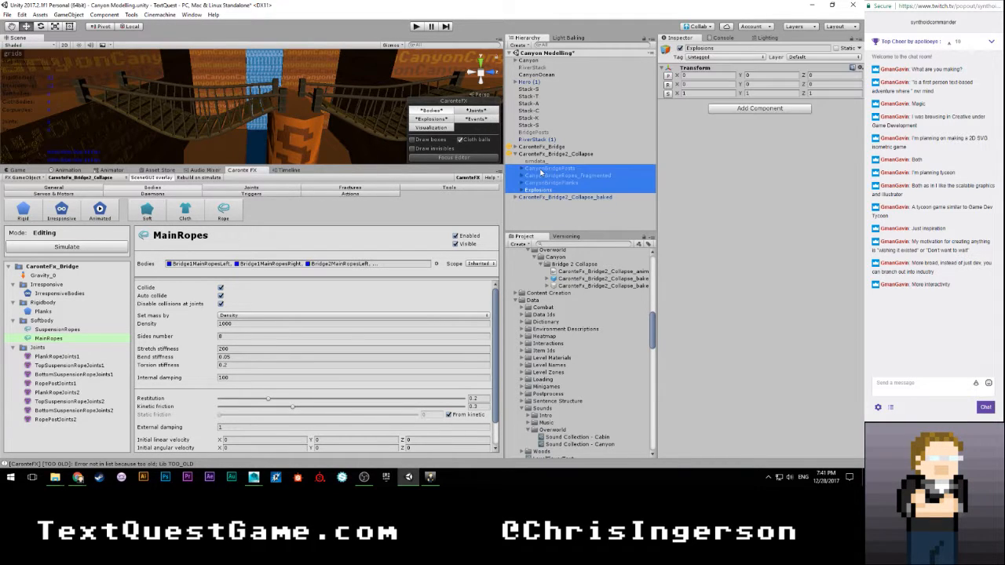
pyautogui.moveTo(543, 171)
pyautogui.mouseDown()
pyautogui.moveTo(548, 157)
pyautogui.moveTo(515, 157)
pyautogui.moveTo(543, 156)
pyautogui.mouseUp()
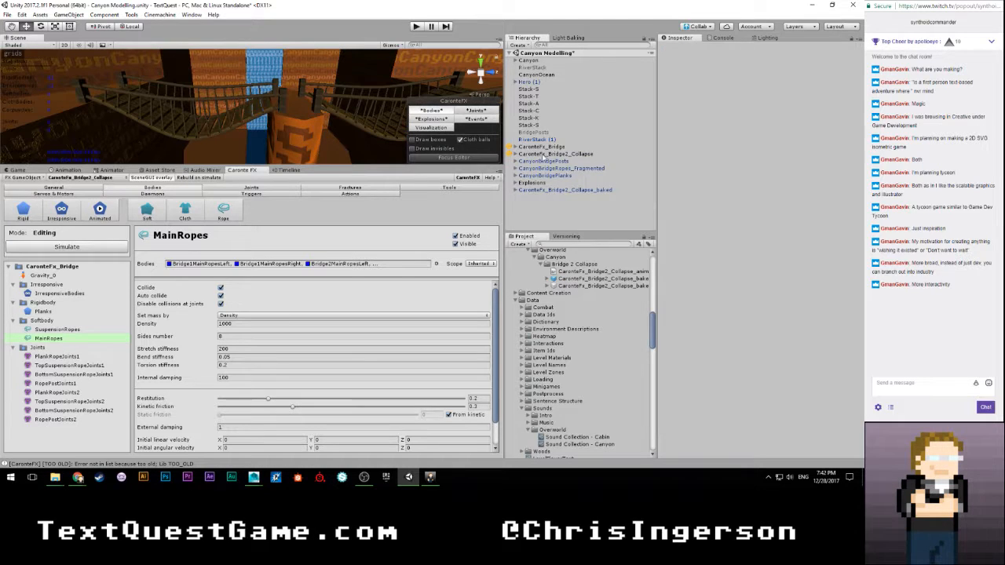
# Step: Duplicate CaronteFx_Bridge2_Collapse and rename the copy CaronteFx_Bridge1_Collapse
pyautogui.click(542, 157)
pyautogui.hotkey('ctrl', 'd')
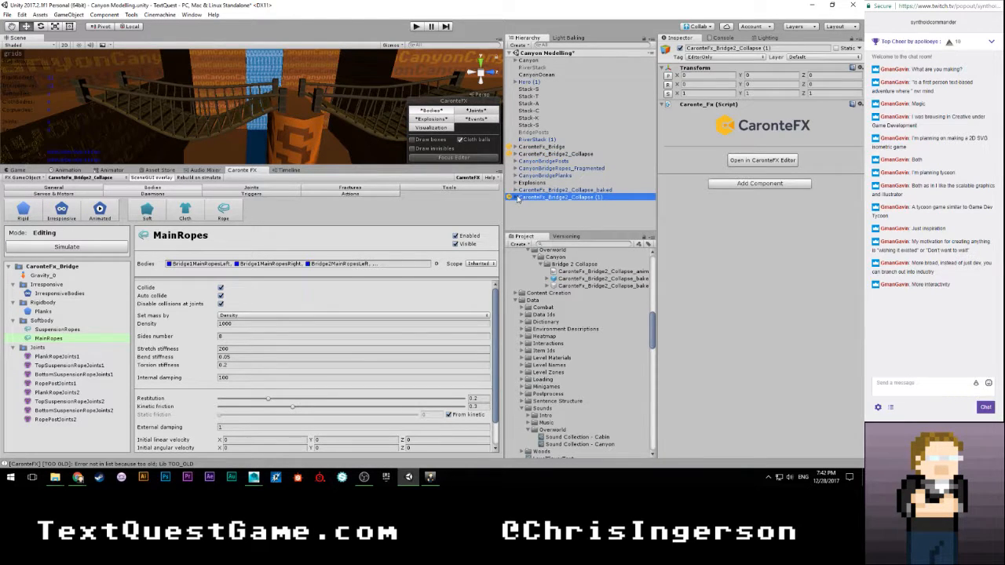
pyautogui.click(516, 197)
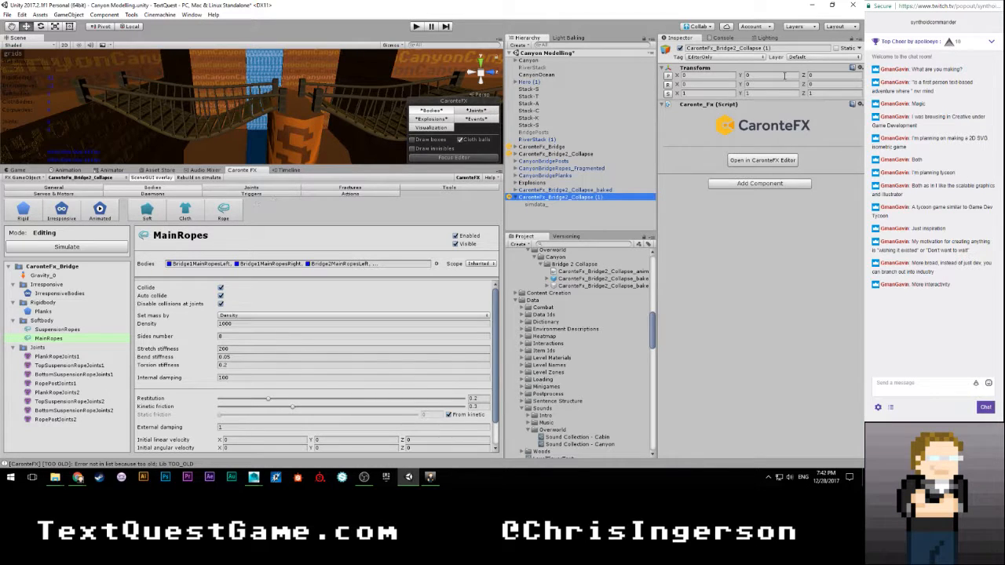
pyautogui.click(777, 48)
pyautogui.press('BackSpace')
pyautogui.press('BackSpace')
pyautogui.press('BackSpace')
pyautogui.press('BackSpace')
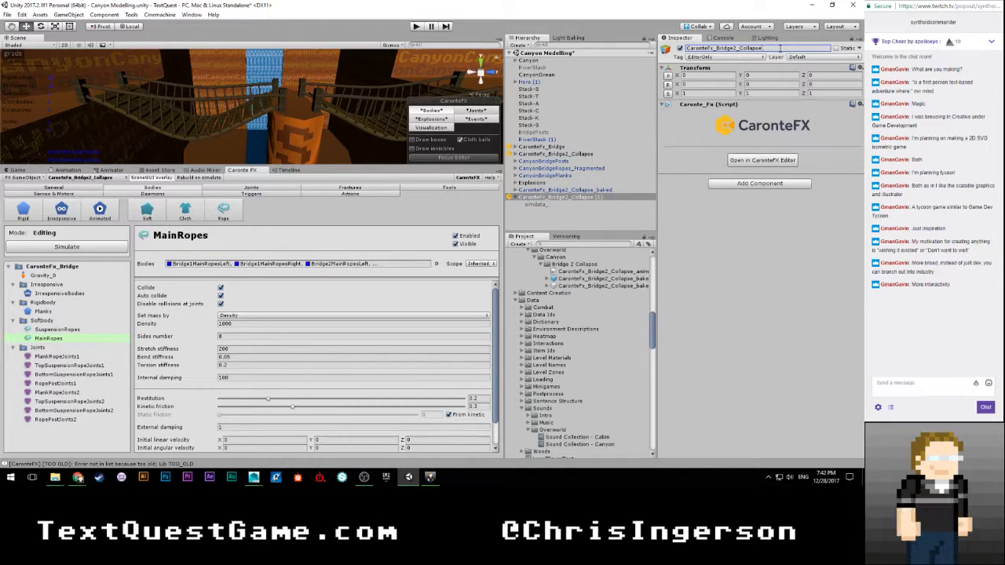
pyautogui.press('BackSpace')
pyautogui.write('1')
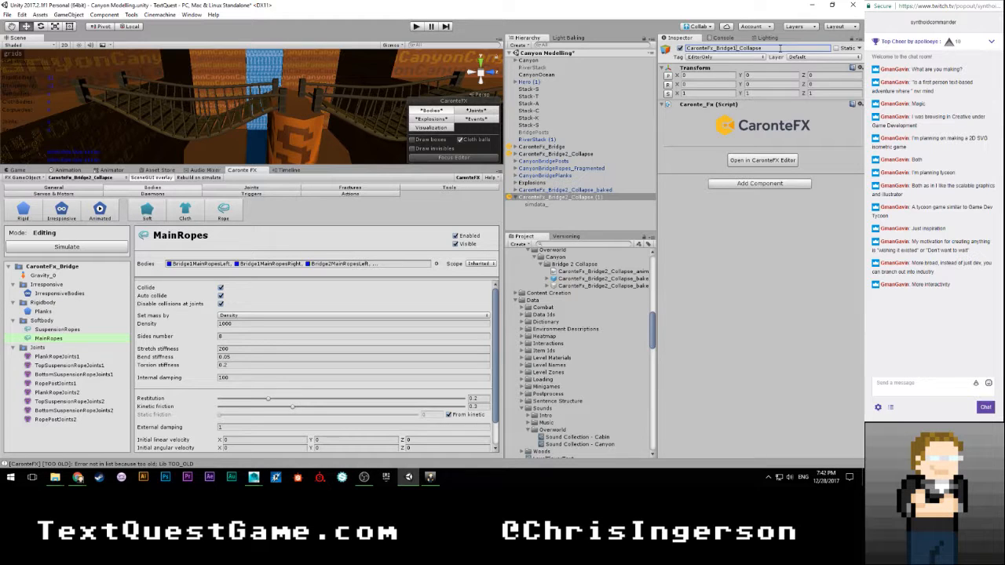
pyautogui.press('Return')
pyautogui.click(546, 197)
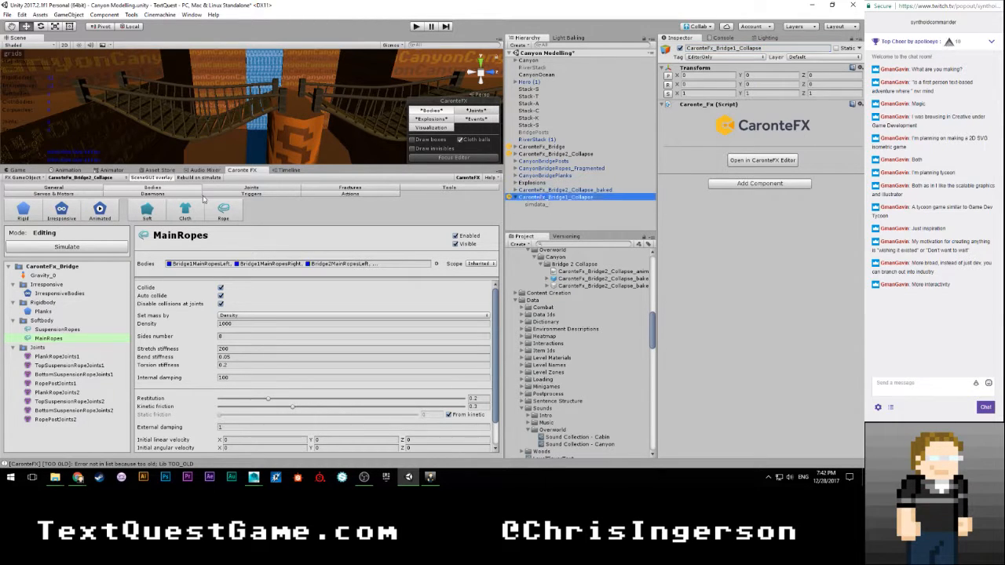
# Step: Load CaronteFx_Bridge1_Collapse in the CaronteFX editor and show its Fragments rigid body settings
pyautogui.click(86, 177)
pyautogui.click(102, 197)
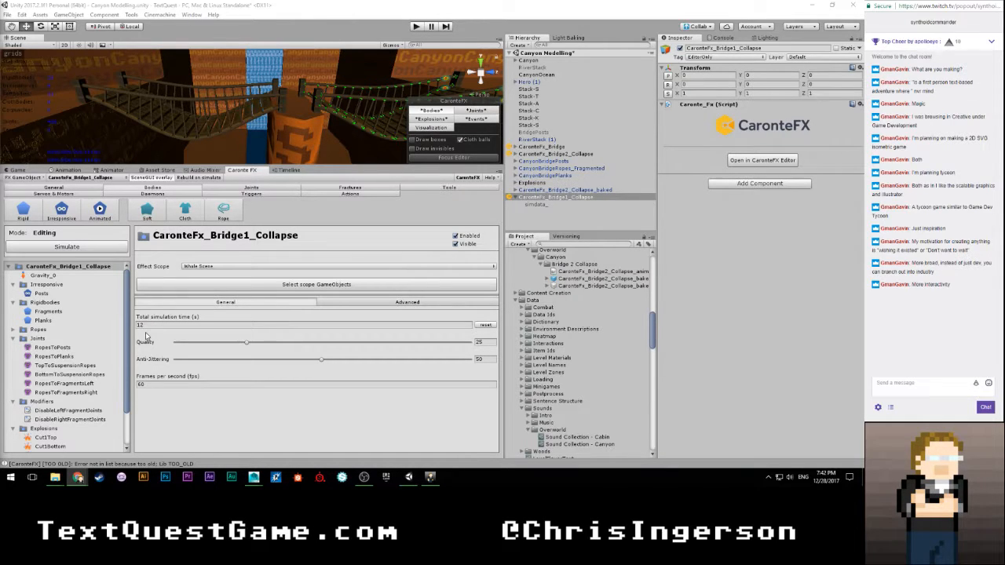
pyautogui.click(49, 312)
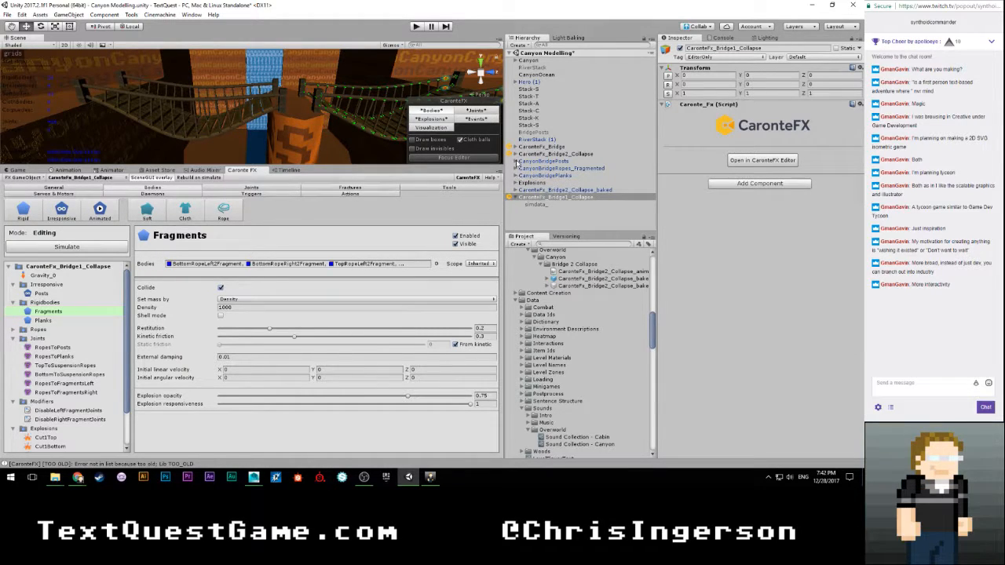
# Step: Create an empty game object at the scene's root level and name it Caronte Objects
pyautogui.click(534, 216)
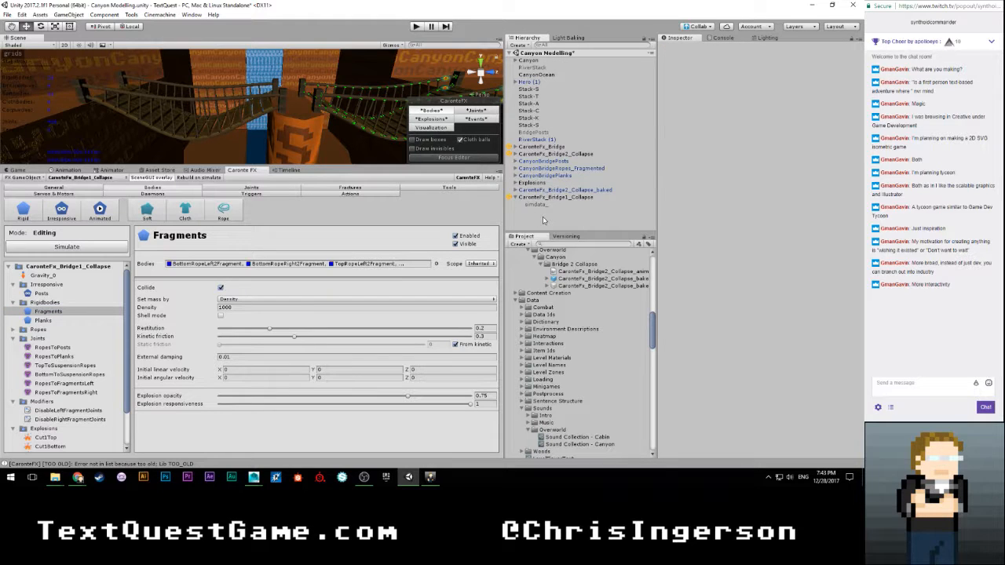
pyautogui.hotkey('ctrl', 'shift', 'n')
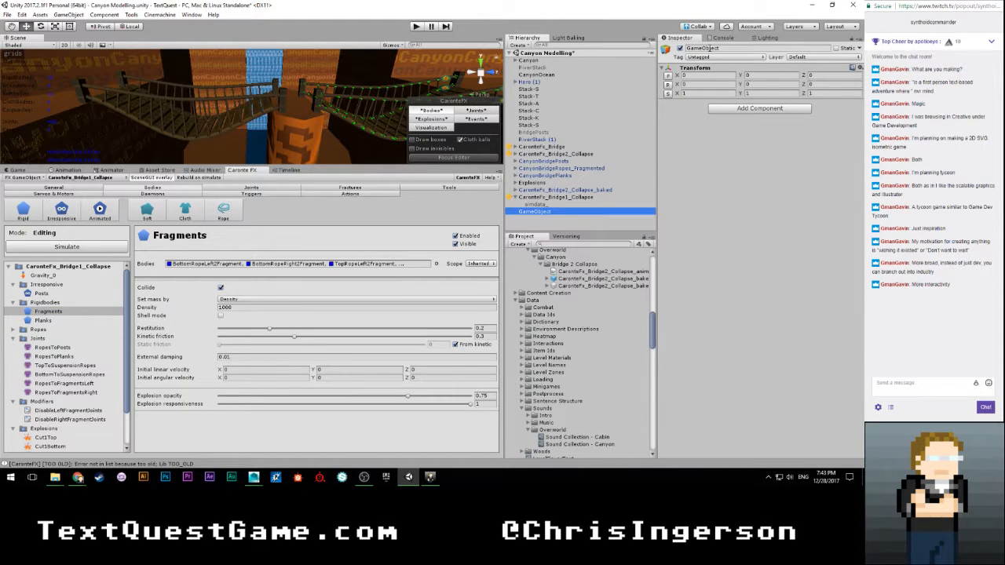
pyautogui.click(709, 48)
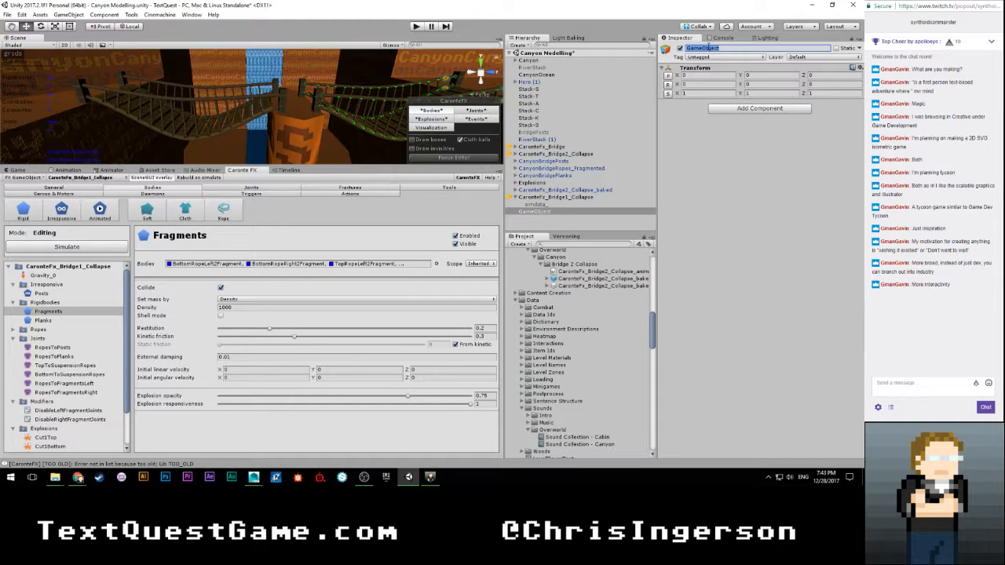
pyautogui.write('CaronteObj')
pyautogui.press('Return')
pyautogui.click(717, 48)
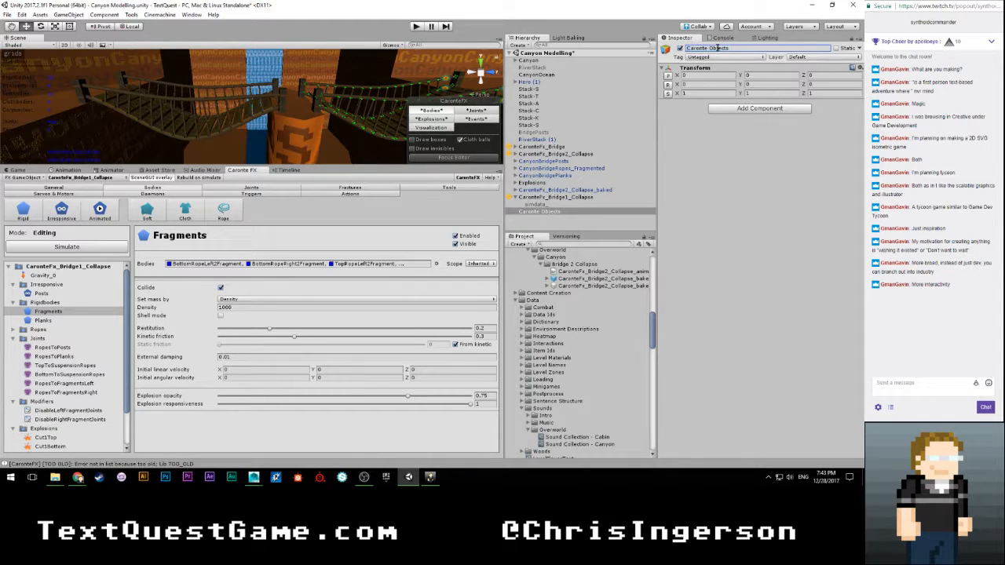
# Step: Parent CanyonBridgePosts, CanyonBridgeRopes_Fragmented, CanyonBridgePlanks and Explosions to the Caronte Objects group
pyautogui.click(548, 161)
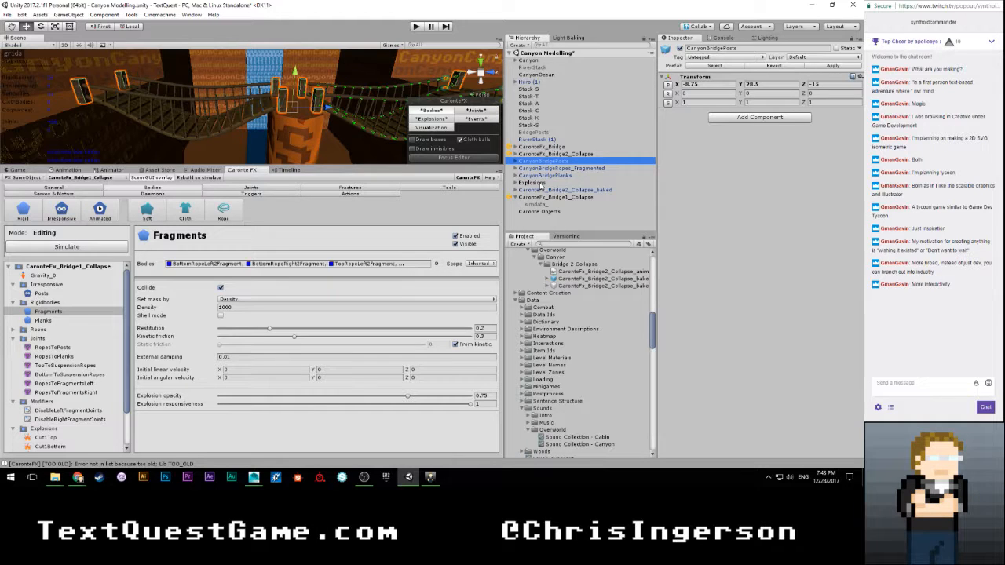
pyautogui.keyDown('shift'); pyautogui.click(542, 183); pyautogui.keyUp('shift')
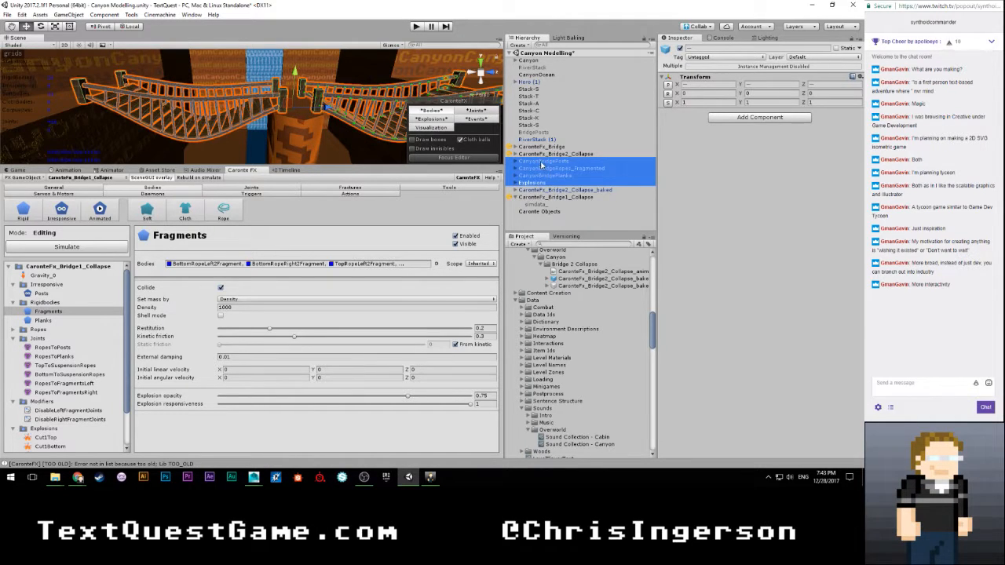
pyautogui.moveTo(540, 164); pyautogui.dragTo(540, 211)
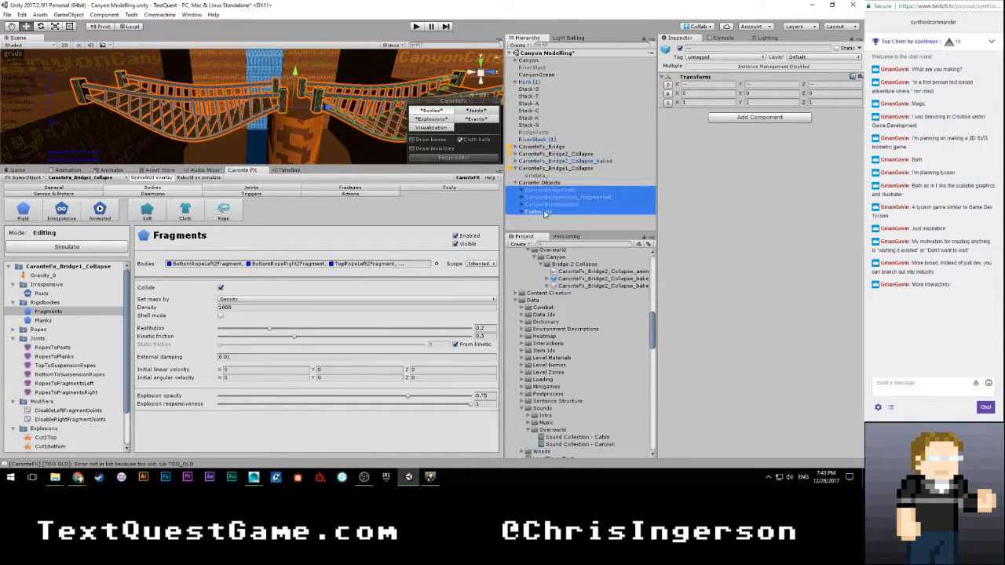
pyautogui.click(515, 183)
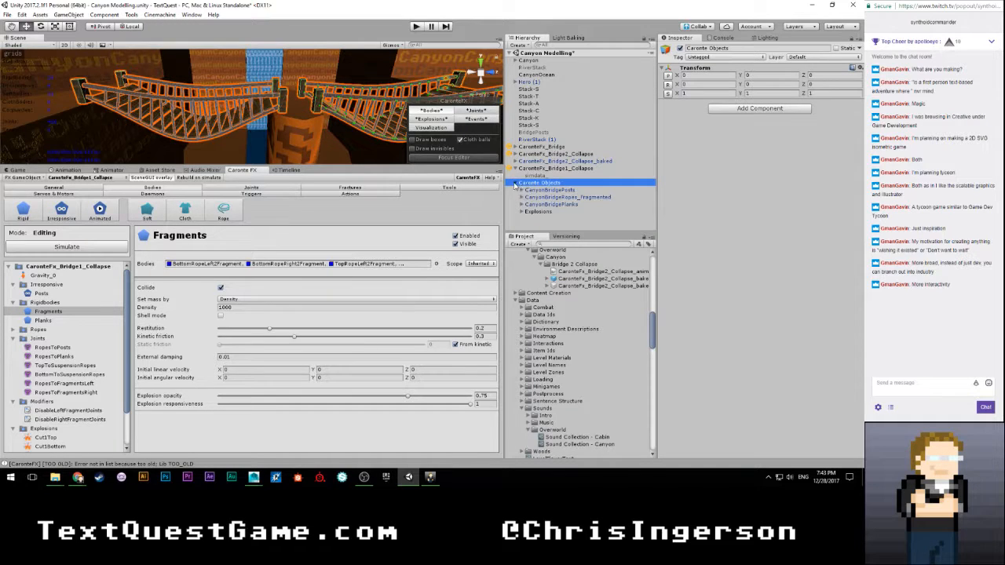
pyautogui.click(515, 184)
pyautogui.click(515, 183)
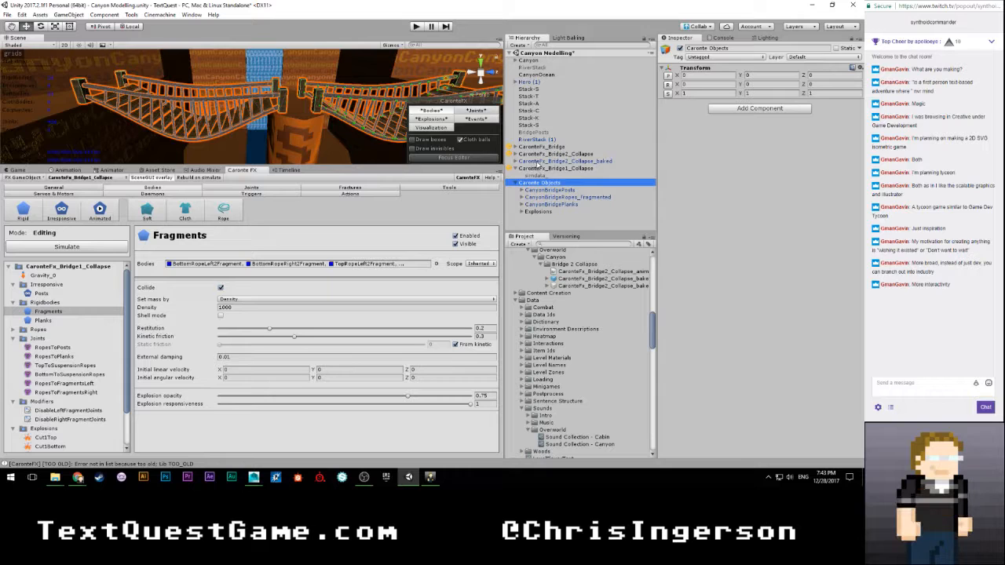
# Step: Move CaronteFx_Bridge2_Collapse_baked above the other CaronteFx objects and delete the old CaronteFx_Bridge object
pyautogui.moveTo(537, 162); pyautogui.dragTo(541, 144)
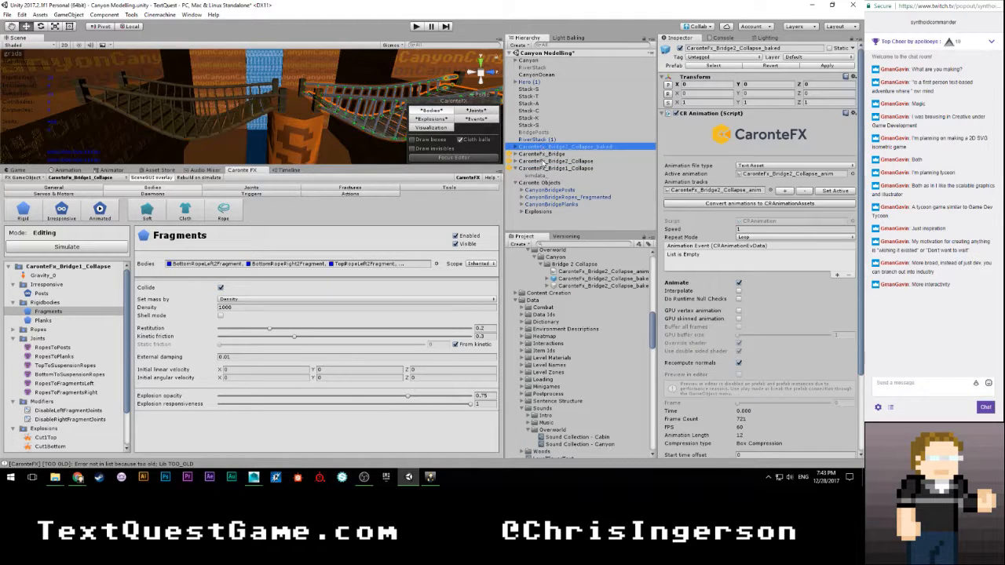
pyautogui.click(544, 155)
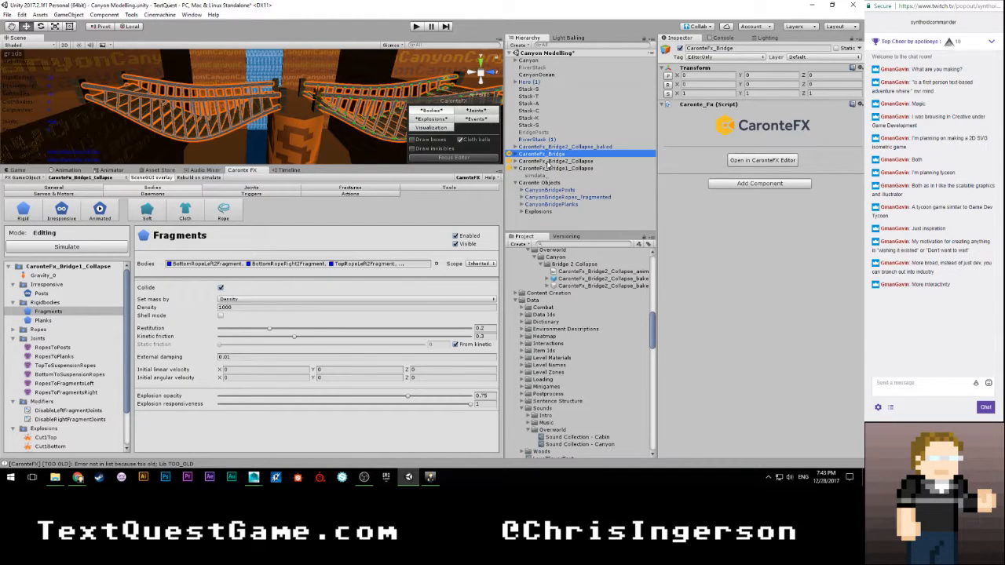
pyautogui.press('Delete')
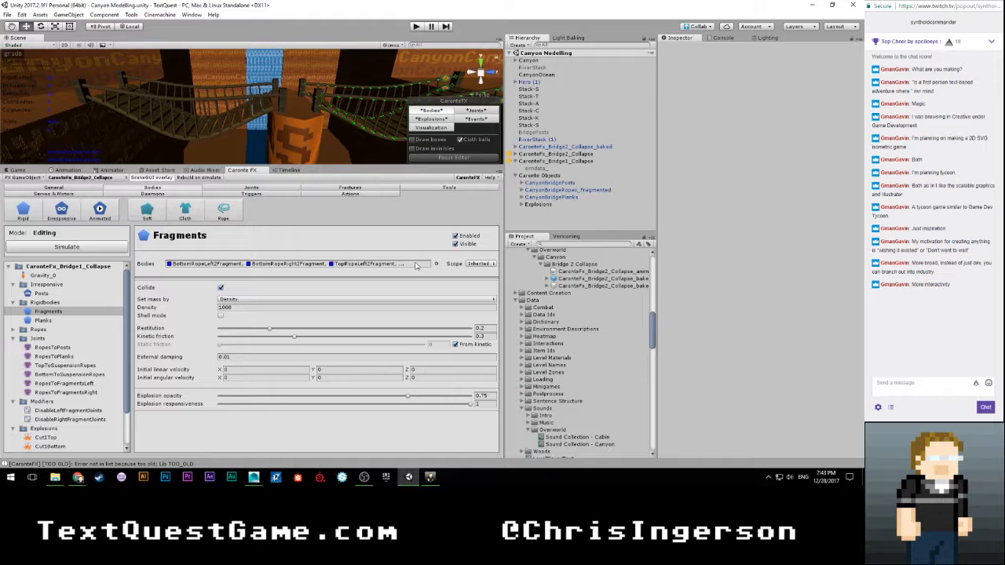
# Step: Clear all bodies assigned to the Fragments rigid body
pyautogui.click(43, 320)
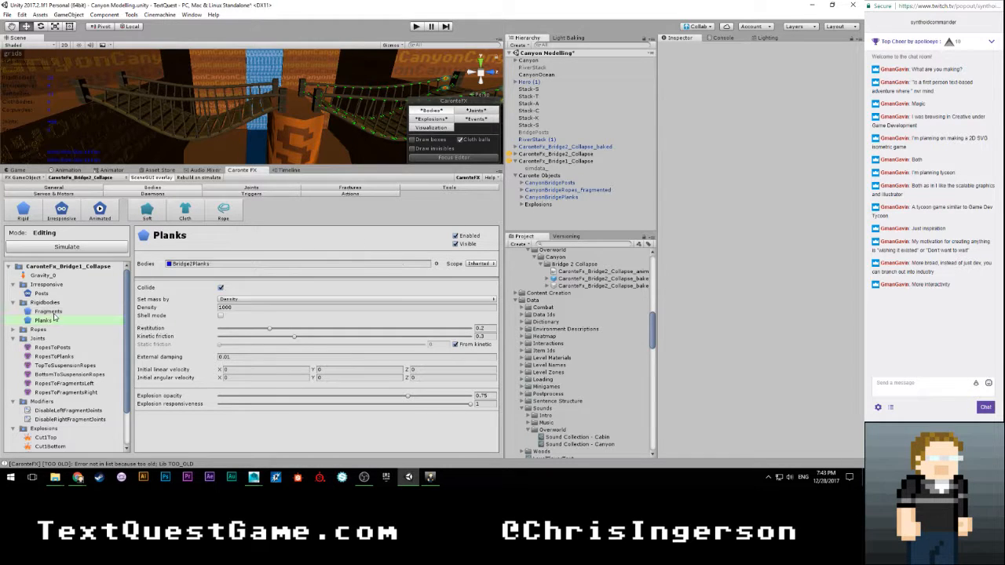
pyautogui.click(48, 312)
pyautogui.rightClick(425, 267)
pyautogui.click(451, 365)
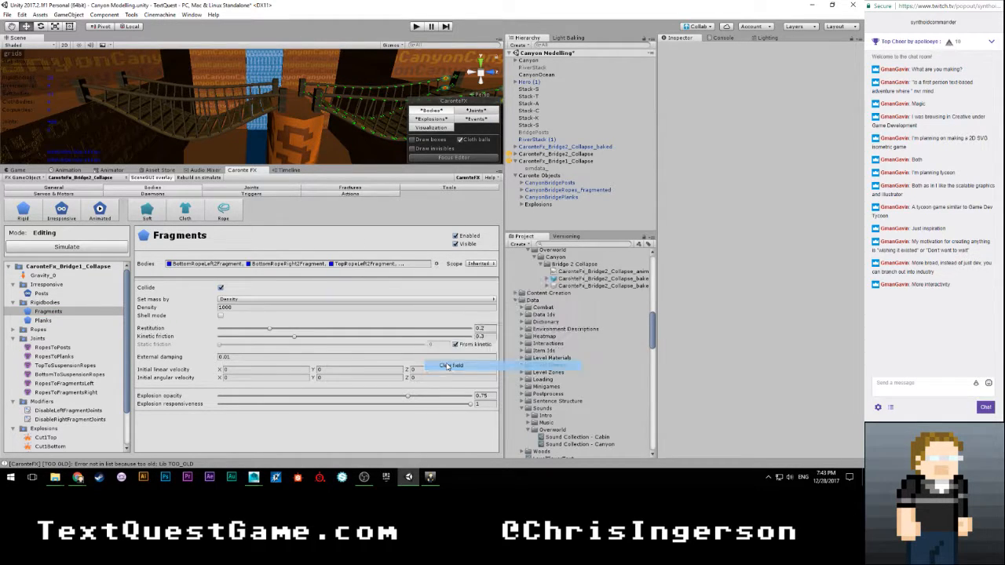
# Step: Assign BottomRopeLeft1Fragment and TopRopeLeft1Fragment from Bridge1Ropes as bodies of the Fragments rigid body
pyautogui.click(521, 190)
pyautogui.click(528, 197)
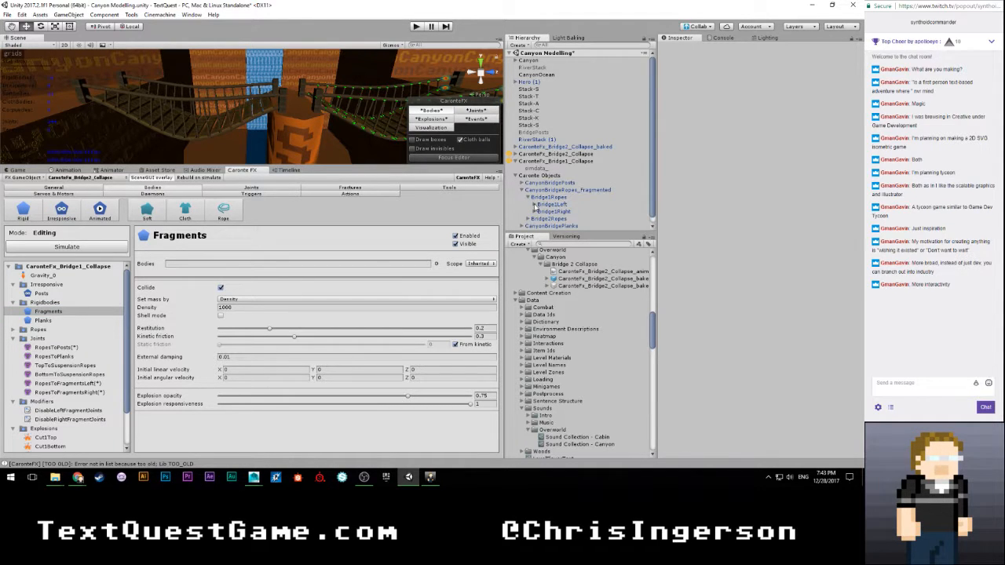
pyautogui.click(533, 204)
pyautogui.scroll(-1, 538, 201)
pyautogui.click(535, 206)
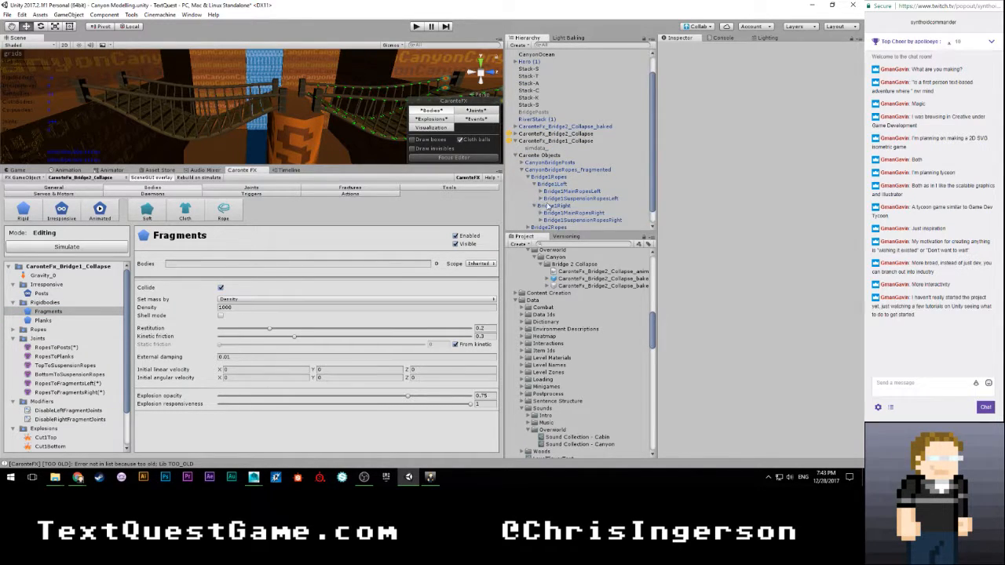
pyautogui.click(540, 192)
pyautogui.scroll(-2, 542, 198)
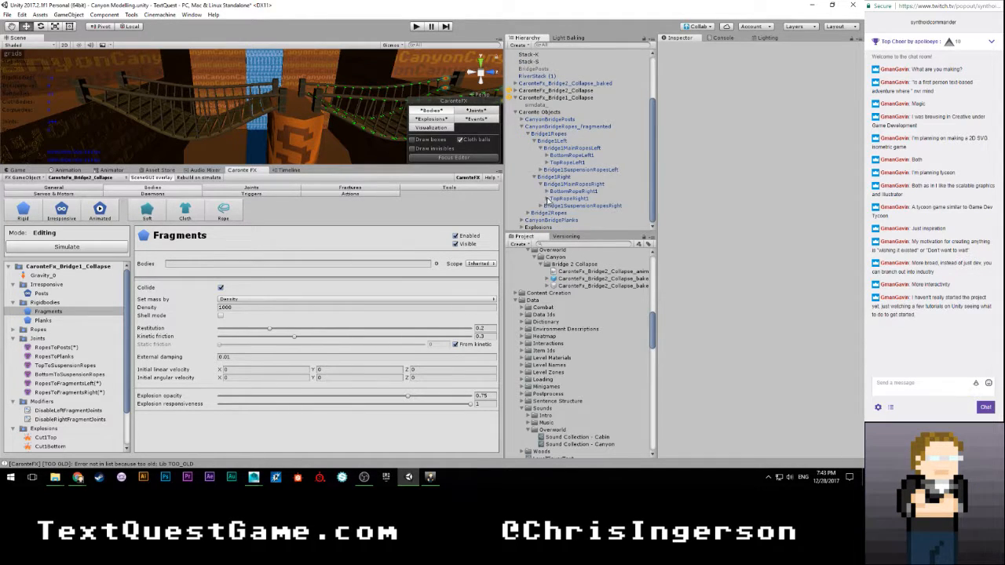
pyautogui.click(541, 184)
pyautogui.scroll(-2, 557, 169)
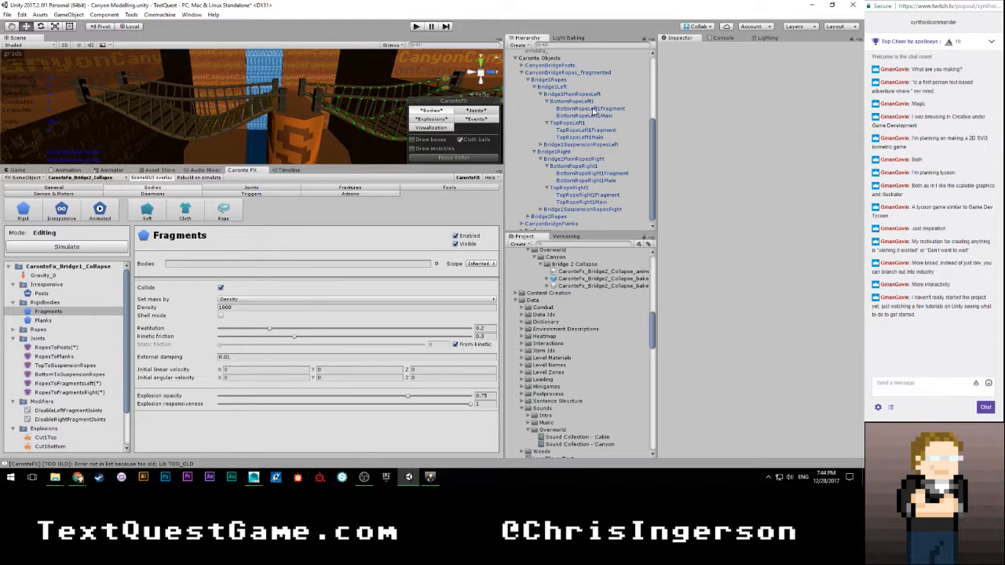
pyautogui.moveTo(579, 111); pyautogui.dragTo(248, 270)
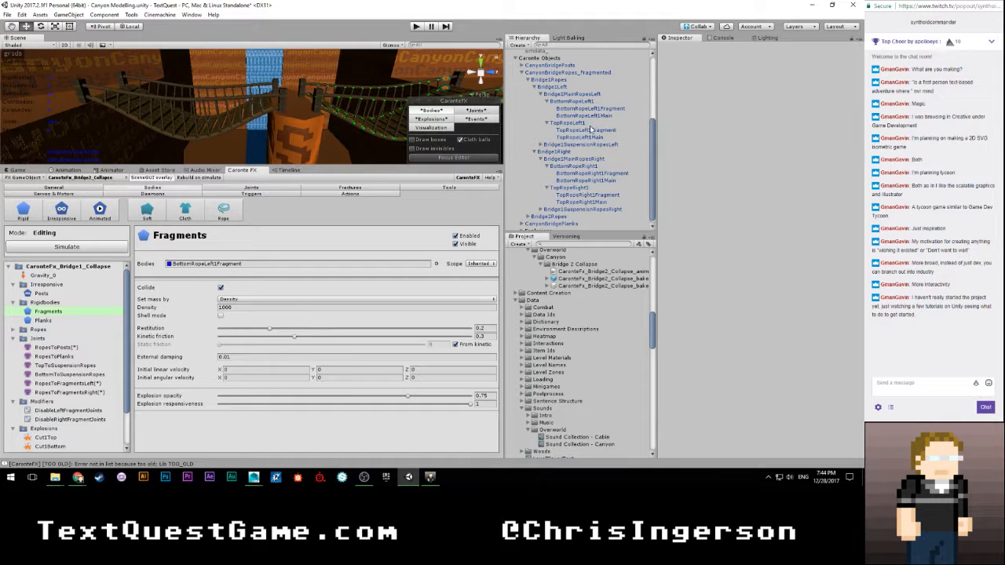
pyautogui.moveTo(590, 129); pyautogui.dragTo(262, 266)
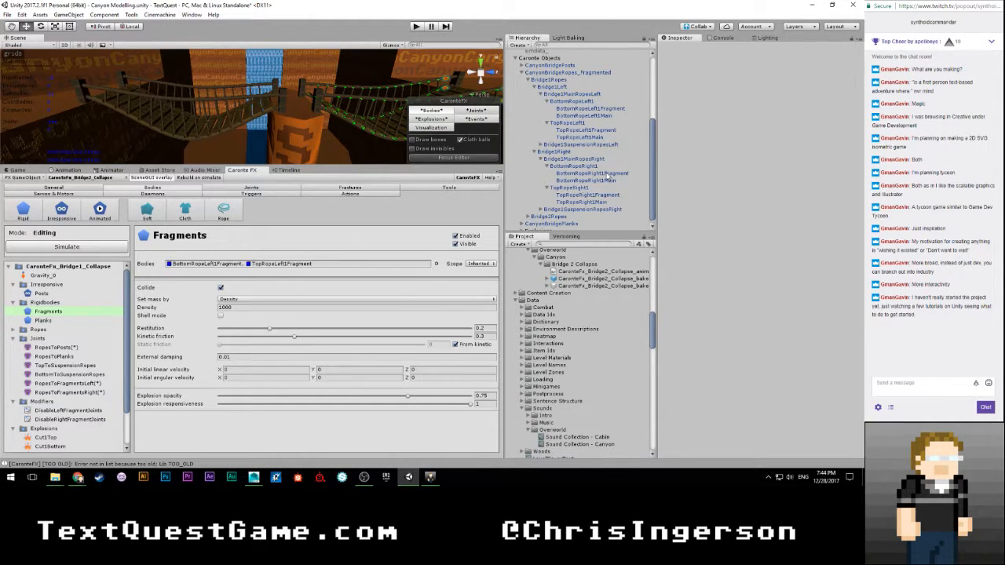
# Step: Add BottomRopeRight1Fragment and TopRopeRight1Fragment to the bodies of the Fragments rigid body
pyautogui.moveTo(612, 173); pyautogui.dragTo(346, 267)
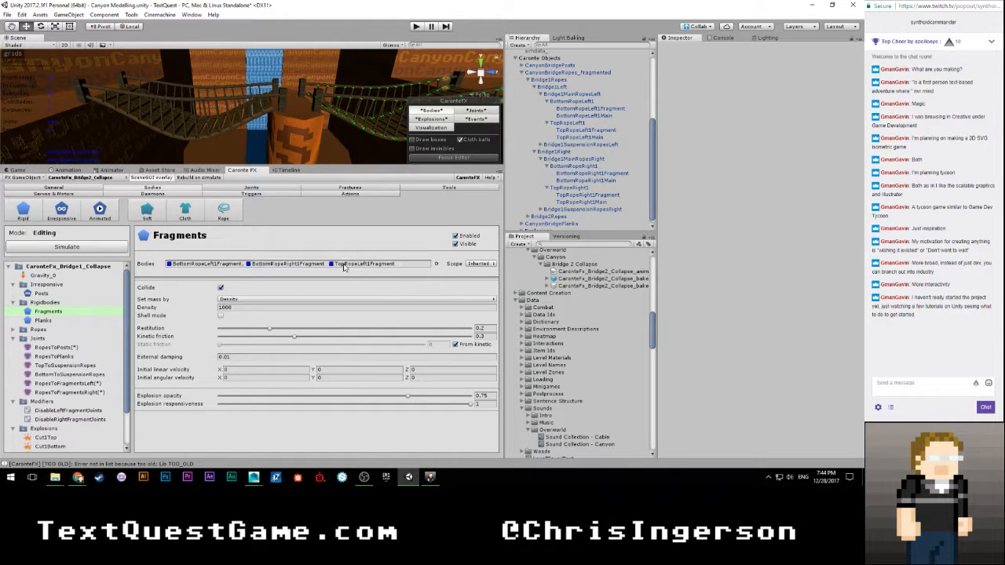
pyautogui.click(607, 196)
pyautogui.moveTo(606, 195); pyautogui.dragTo(408, 263)
# Step: Replace the body assigned to the Planks rigid body with Bridge1Planks from CanyonBridgePlanks
pyautogui.click(44, 322)
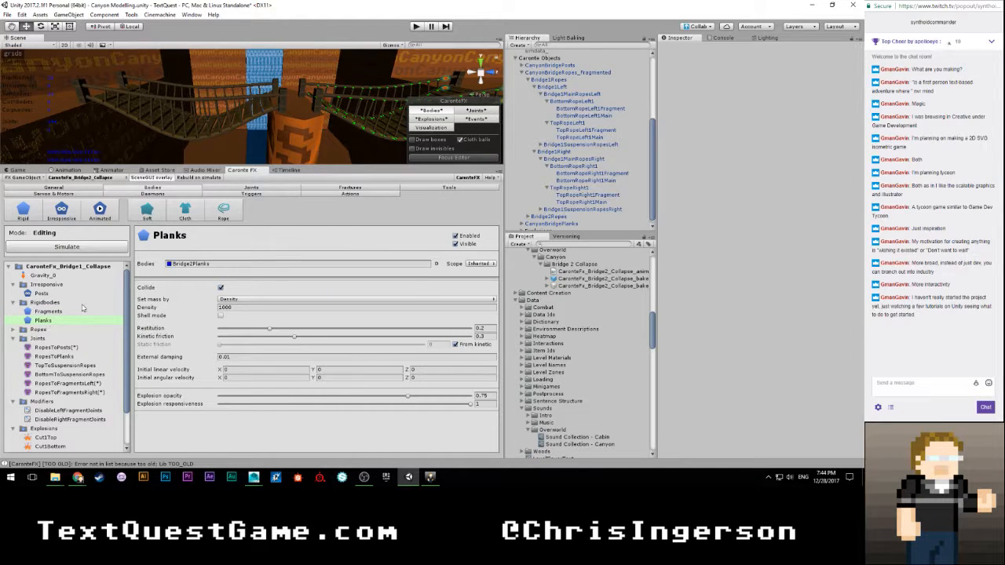
pyautogui.scroll(-1, 578, 130)
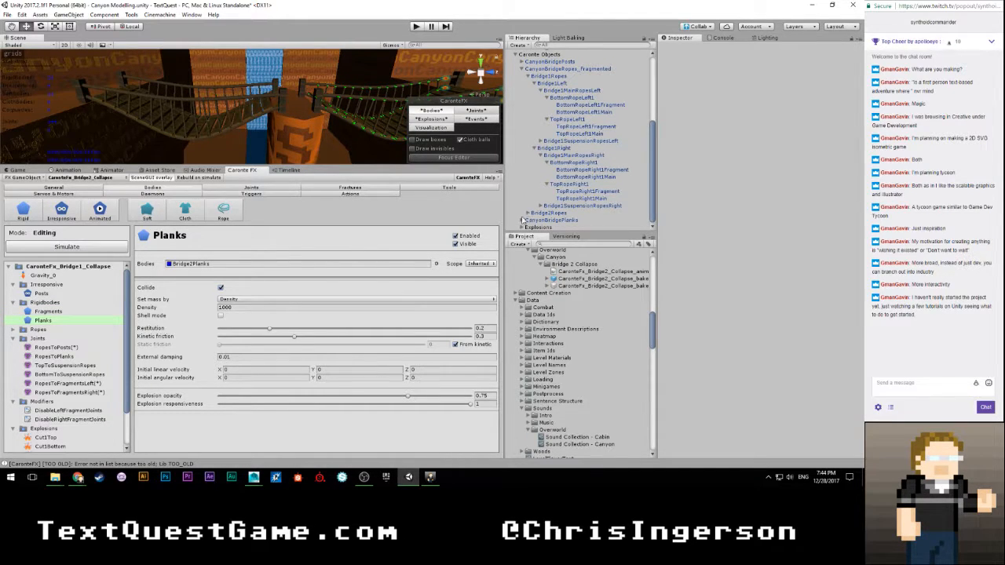
pyautogui.click(522, 220)
pyautogui.click(293, 269)
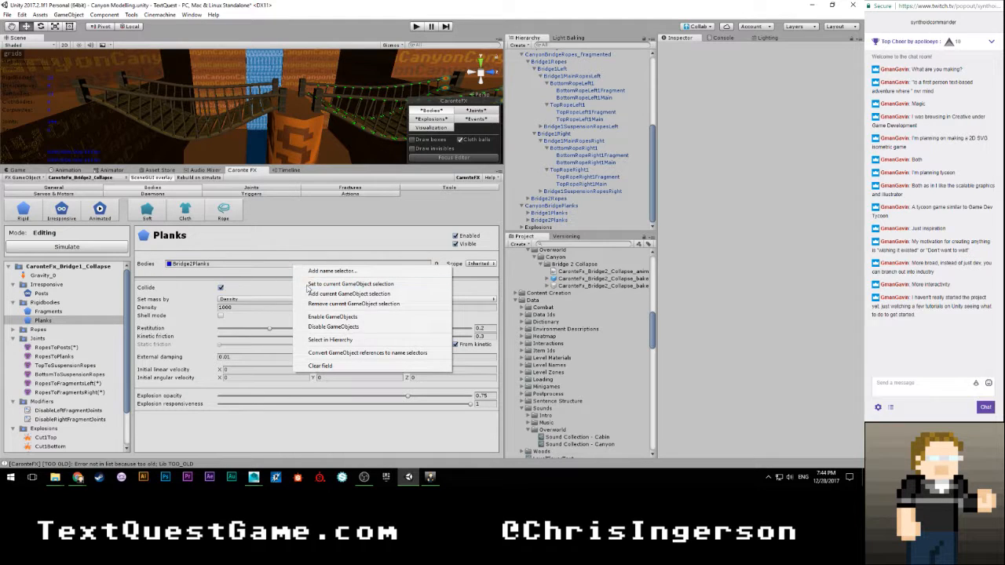
pyautogui.click(337, 367)
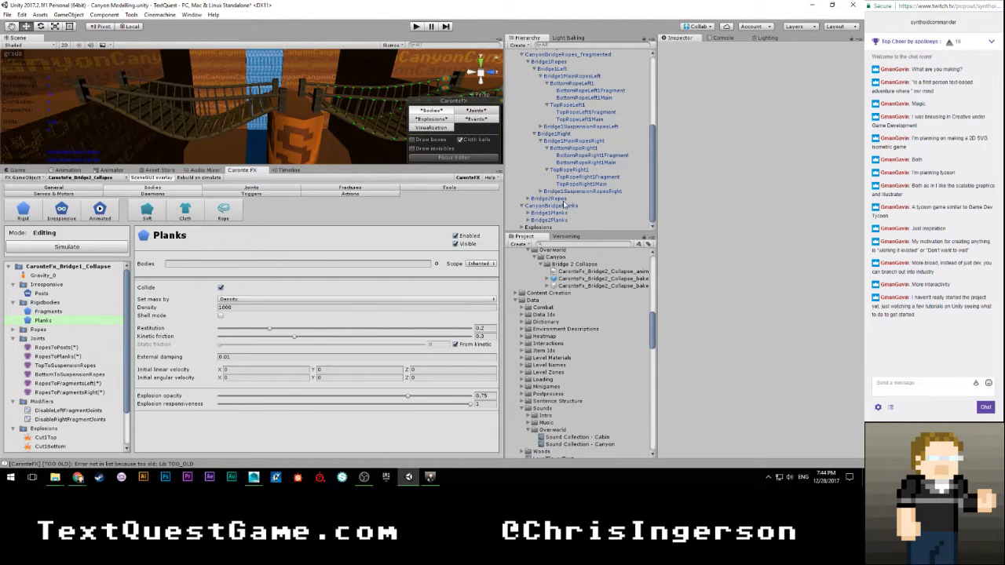
pyautogui.click(294, 269)
# Step: Replace the MainRopes bodies with BottomRopeRight1Main, TopRopeRight1Main, TopRopeLeft1Main and BottomRopeLeft1Main from Bridge1Ropes
pyautogui.click(13, 303)
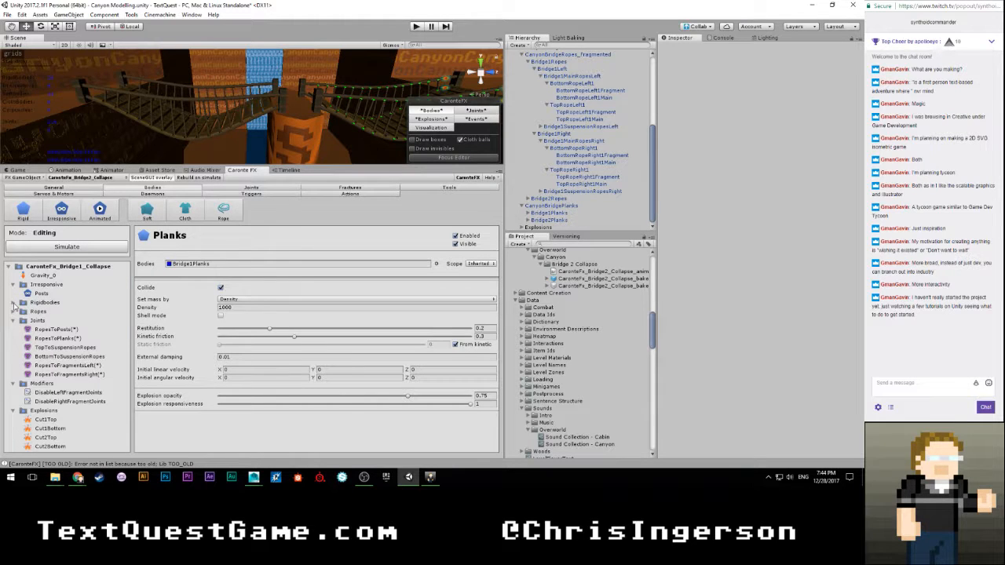
pyautogui.click(13, 311)
pyautogui.click(47, 320)
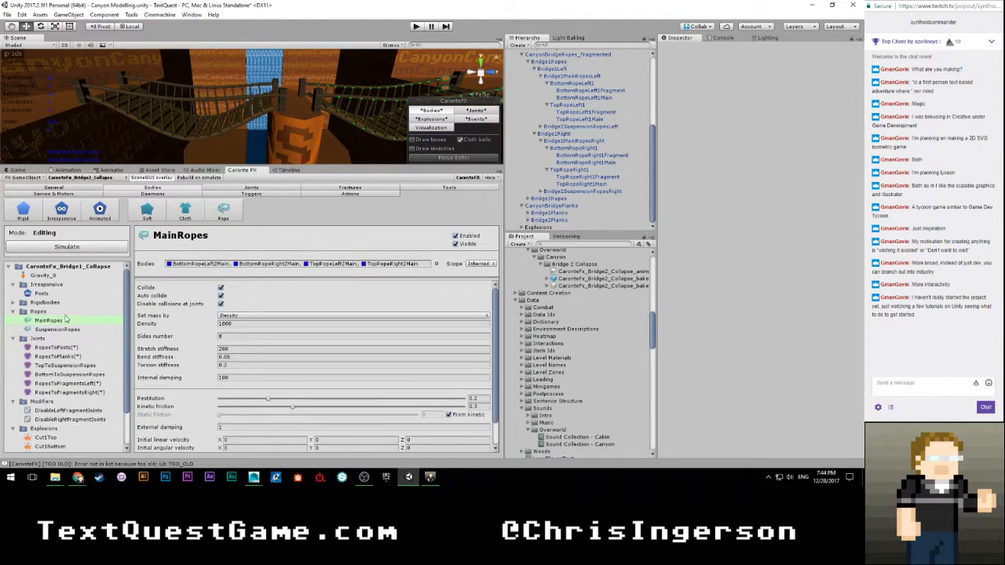
pyautogui.rightClick(322, 265)
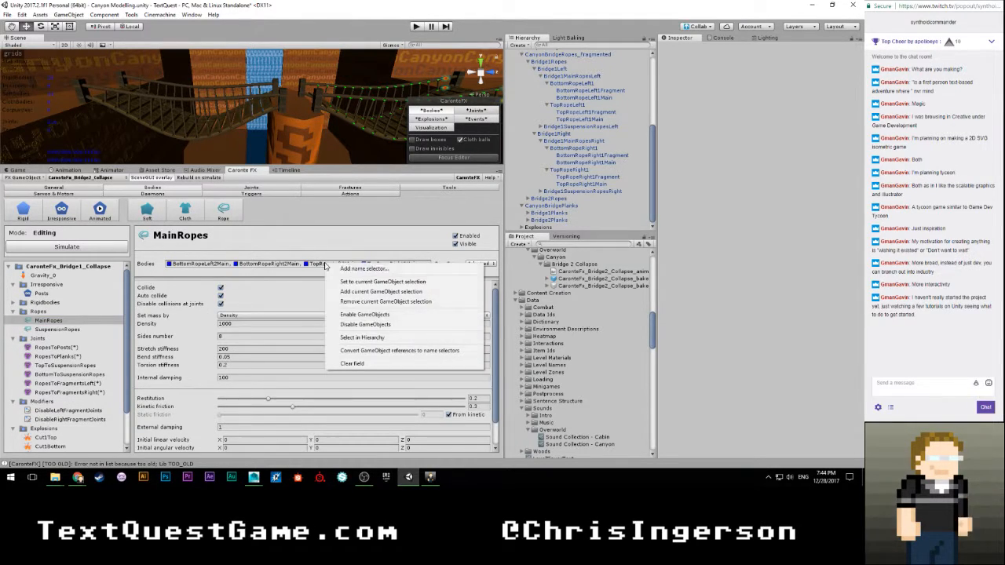
pyautogui.click(352, 363)
pyautogui.scroll(2, 605, 181)
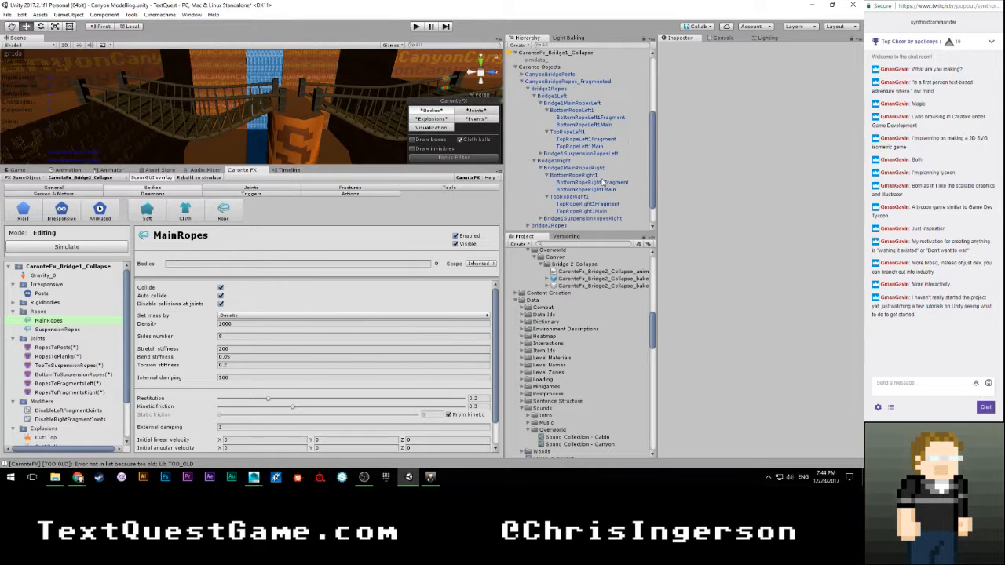
pyautogui.moveTo(601, 209); pyautogui.dragTo(307, 270)
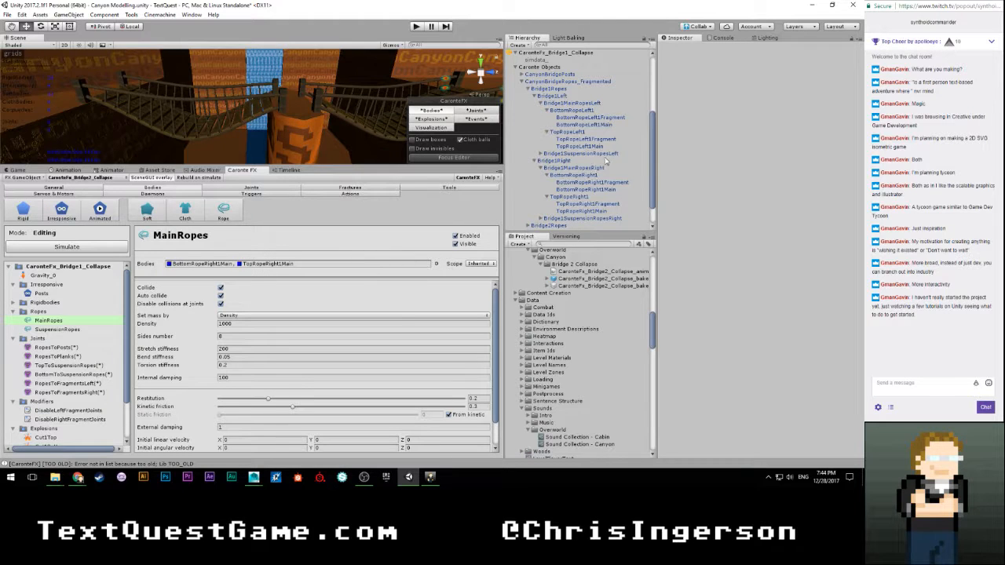
pyautogui.moveTo(601, 147); pyautogui.dragTo(338, 271)
pyautogui.moveTo(597, 125); pyautogui.dragTo(377, 266)
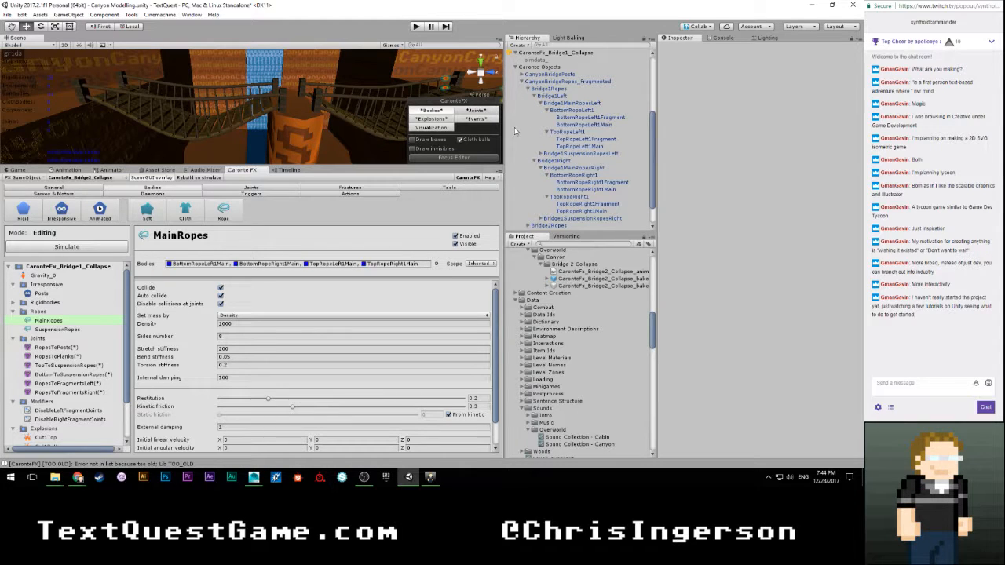
# Step: Replace the SuspensionRopes bodies with Bridge1SuspensionRopesLeft and Bridge1SuspensionRopesRight
pyautogui.click(67, 329)
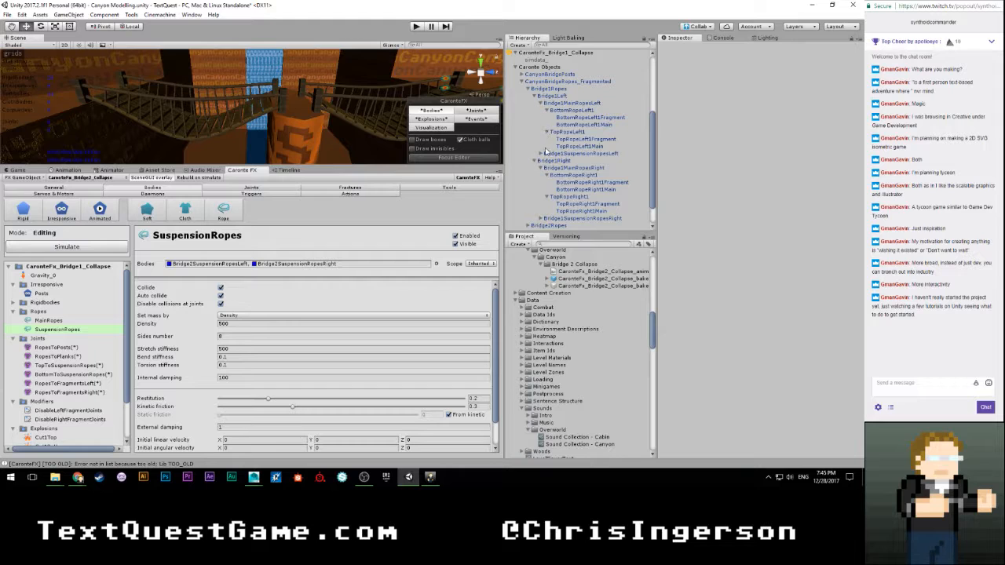
pyautogui.rightClick(351, 266)
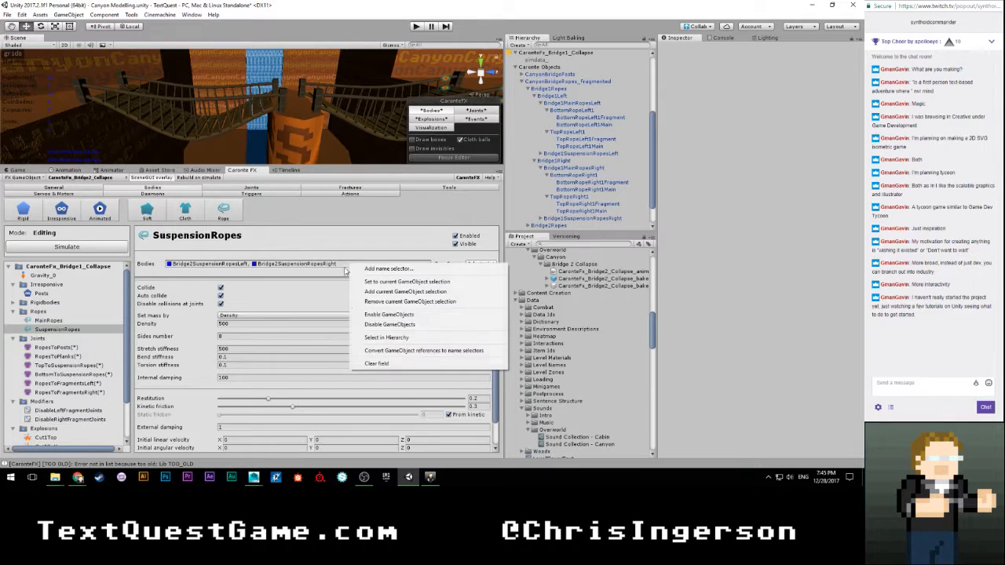
pyautogui.click(373, 363)
pyautogui.moveTo(564, 154); pyautogui.dragTo(342, 267)
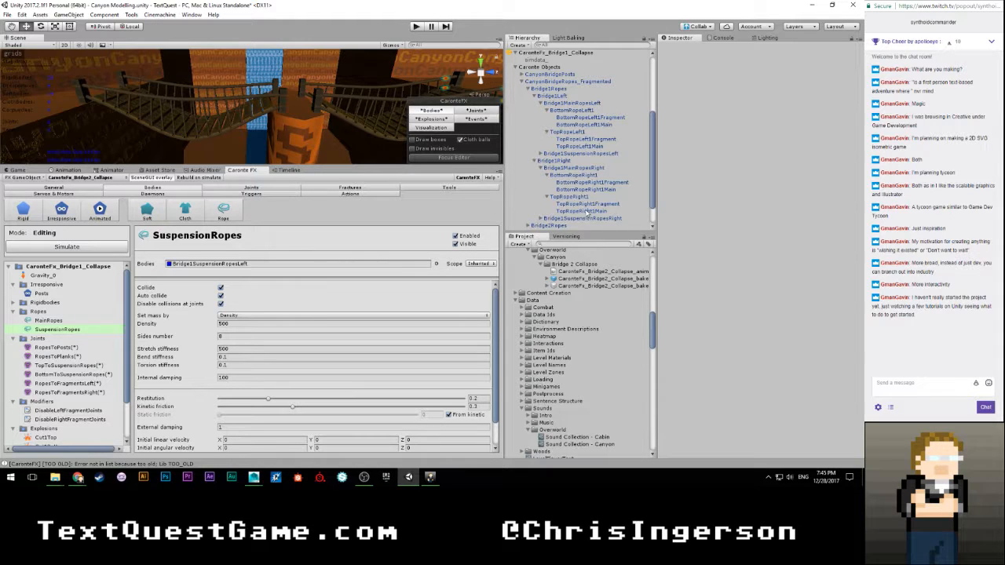
pyautogui.click(536, 217)
pyautogui.moveTo(536, 217); pyautogui.dragTo(308, 269)
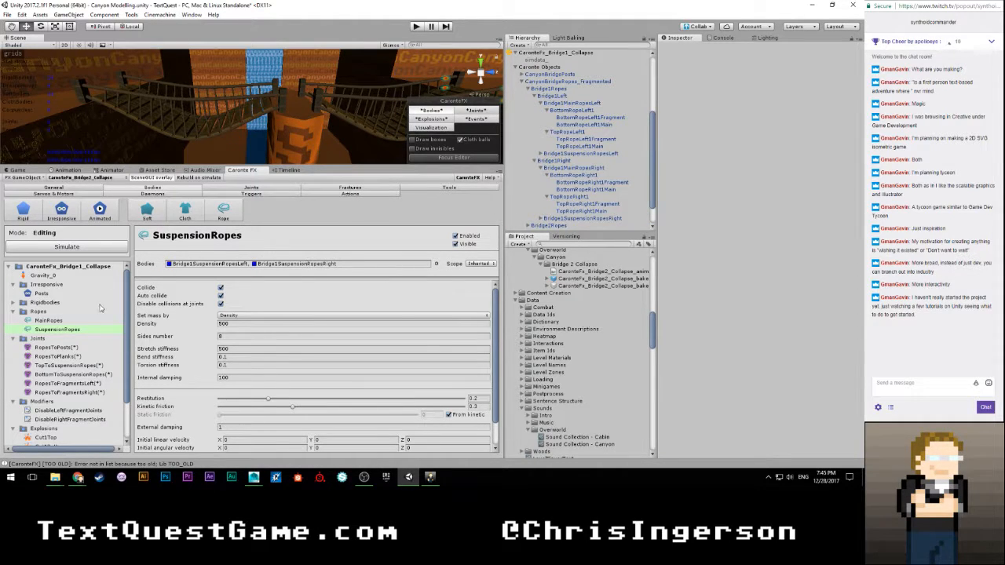
# Step: Set BodiesA of the RopesToPosts joint to Bridge1MainRopesRight and Bridge1MainRopesLeft, and recreate its joints
pyautogui.click(14, 313)
pyautogui.click(56, 330)
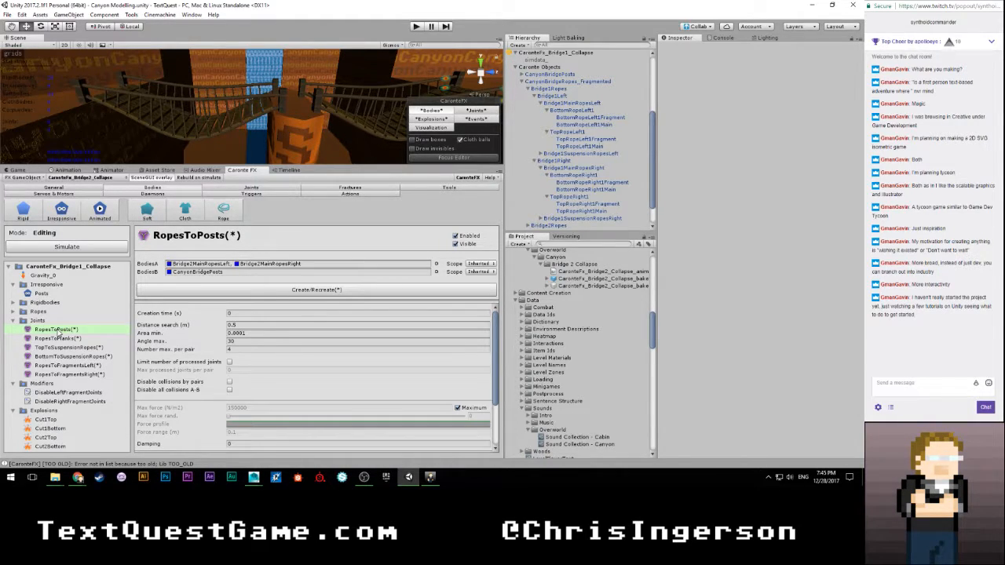
pyautogui.rightClick(317, 267)
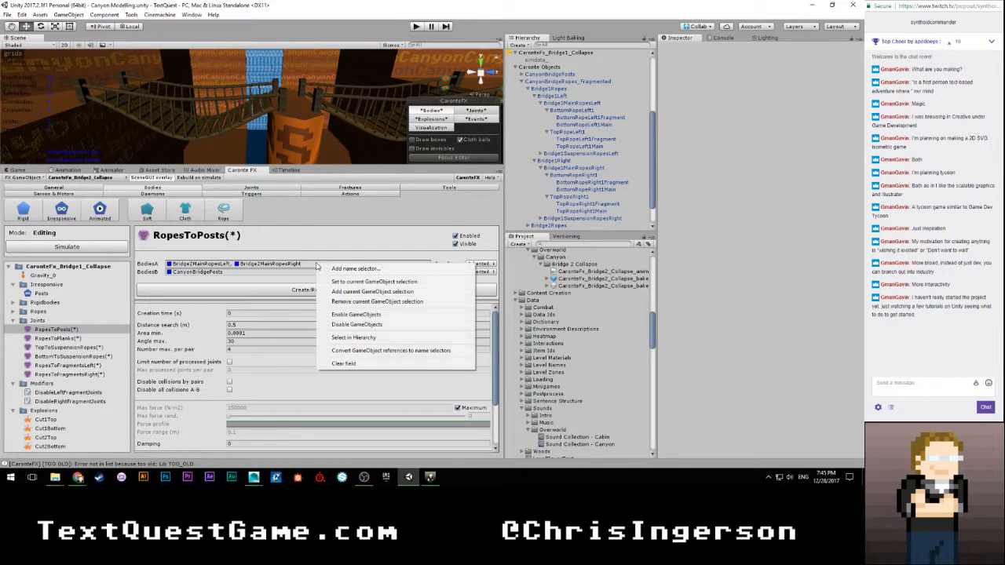
pyautogui.click(337, 364)
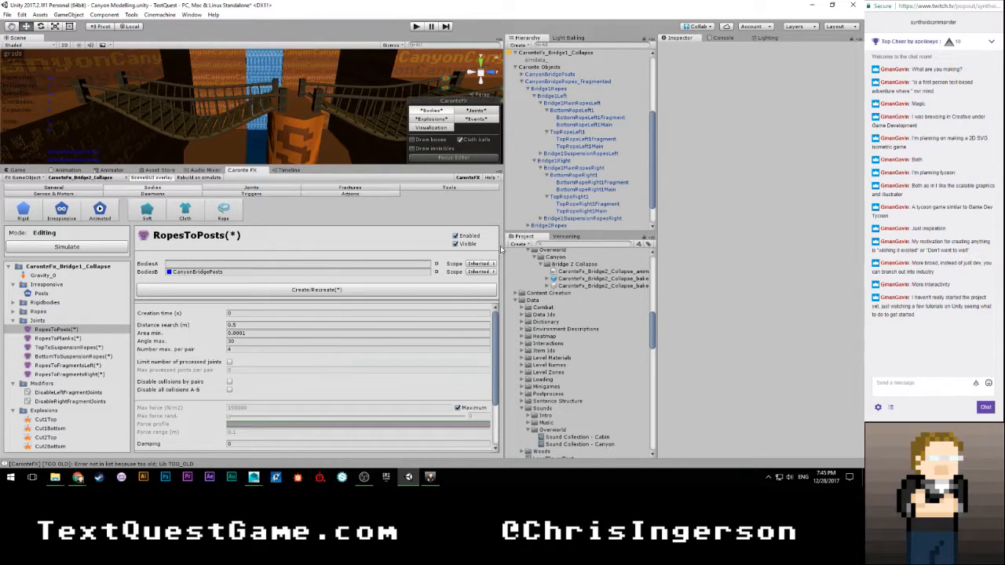
pyautogui.moveTo(589, 168); pyautogui.dragTo(346, 266)
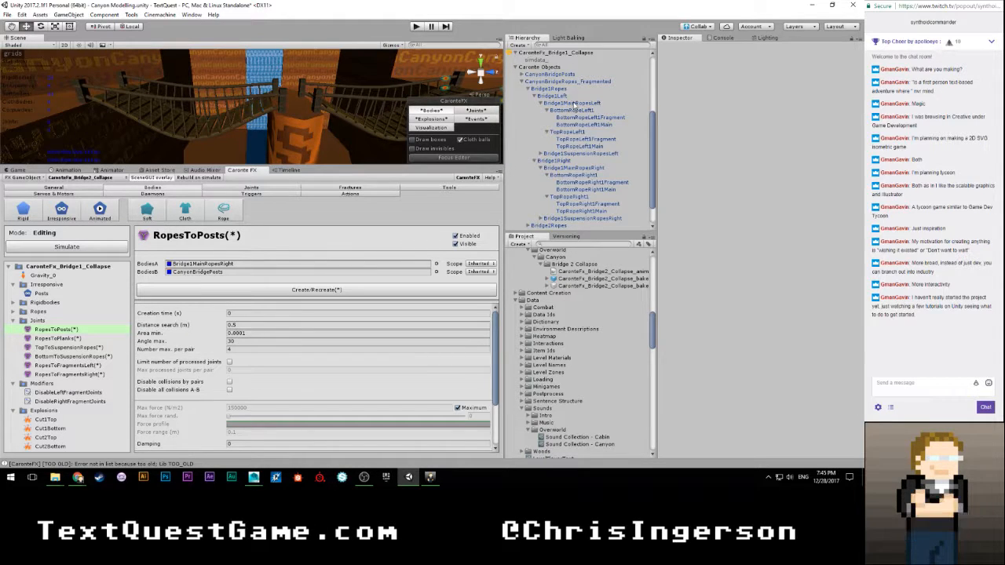
pyautogui.moveTo(572, 103); pyautogui.dragTo(265, 267)
pyautogui.click(192, 290)
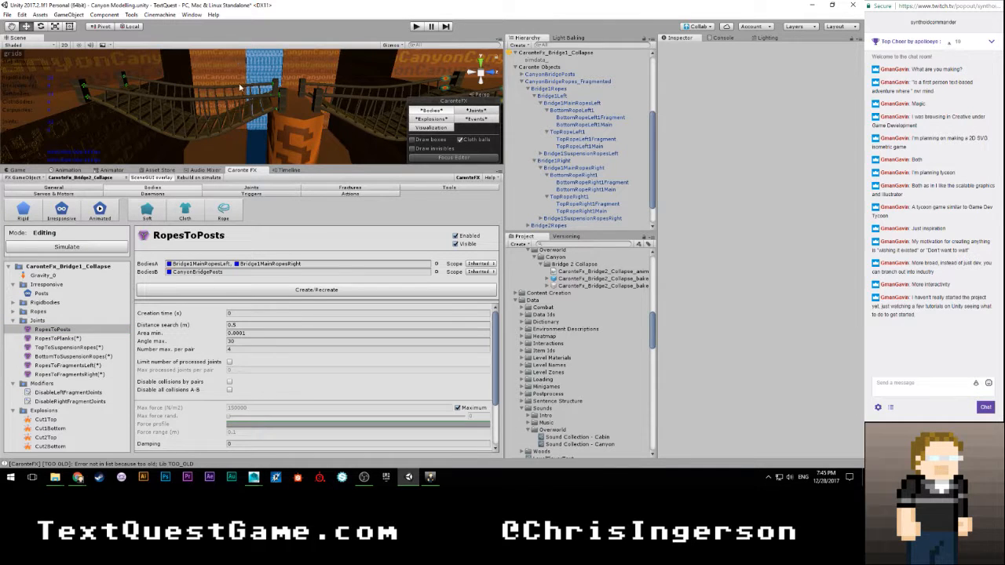
pyautogui.scroll(4, 239, 88)
pyautogui.moveTo(269, 92); pyautogui.dragTo(226, 81, button='middle')
pyautogui.scroll(-1, 226, 81)
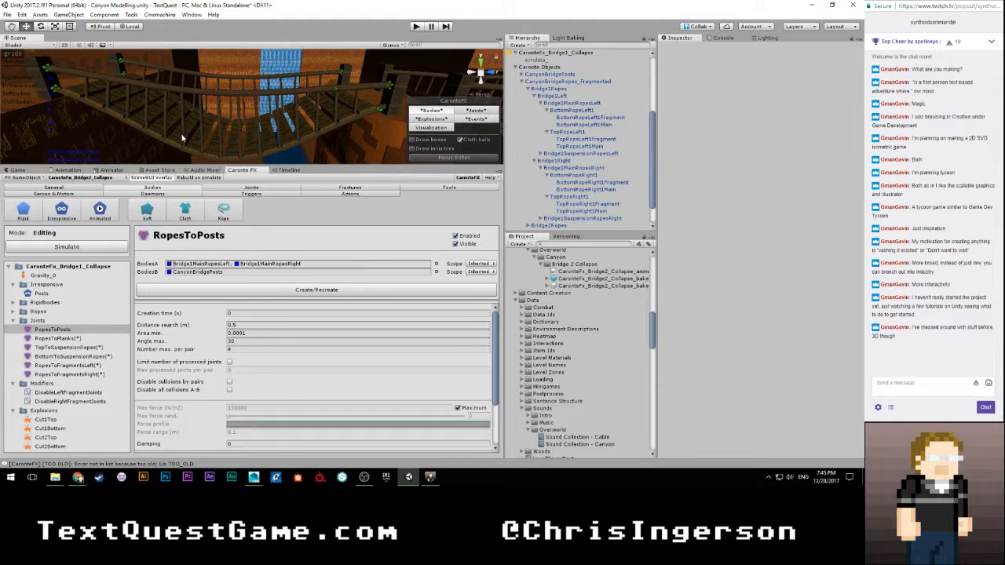
# Step: Replace BodiesB of the RopesToPlanks joint with the Planks rigid body node
pyautogui.click(57, 339)
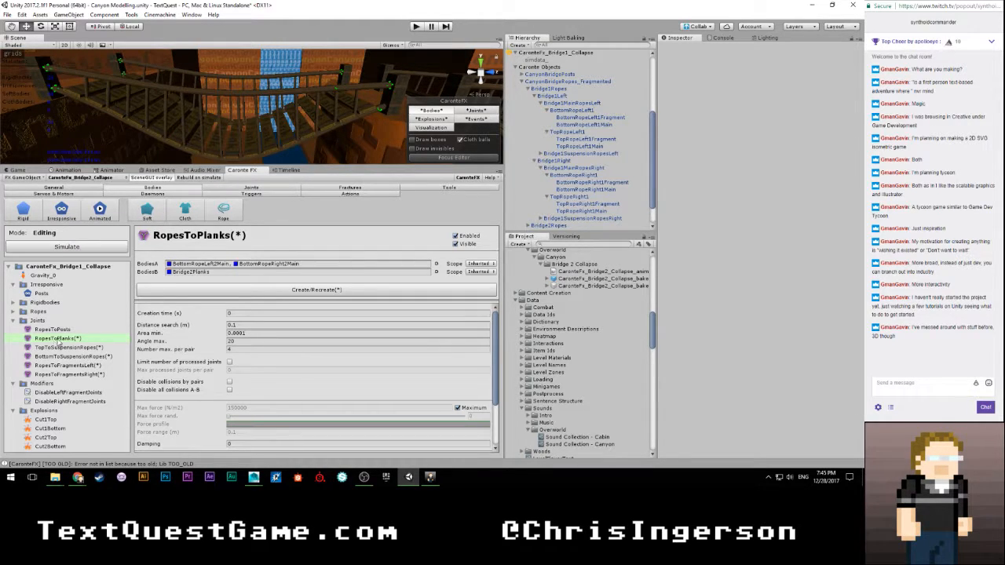
pyautogui.scroll(-2, 554, 210)
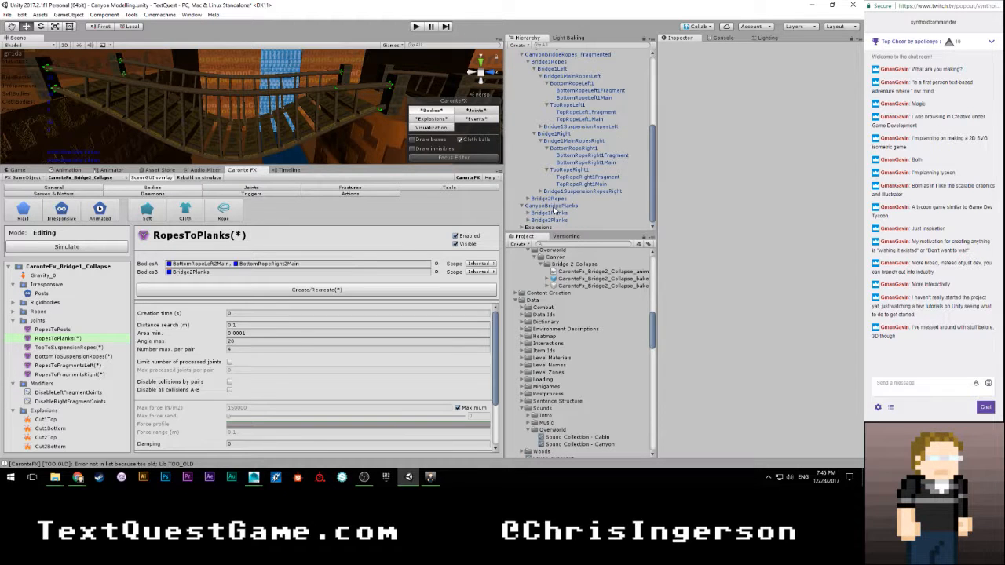
pyautogui.rightClick(248, 272)
pyautogui.click(282, 373)
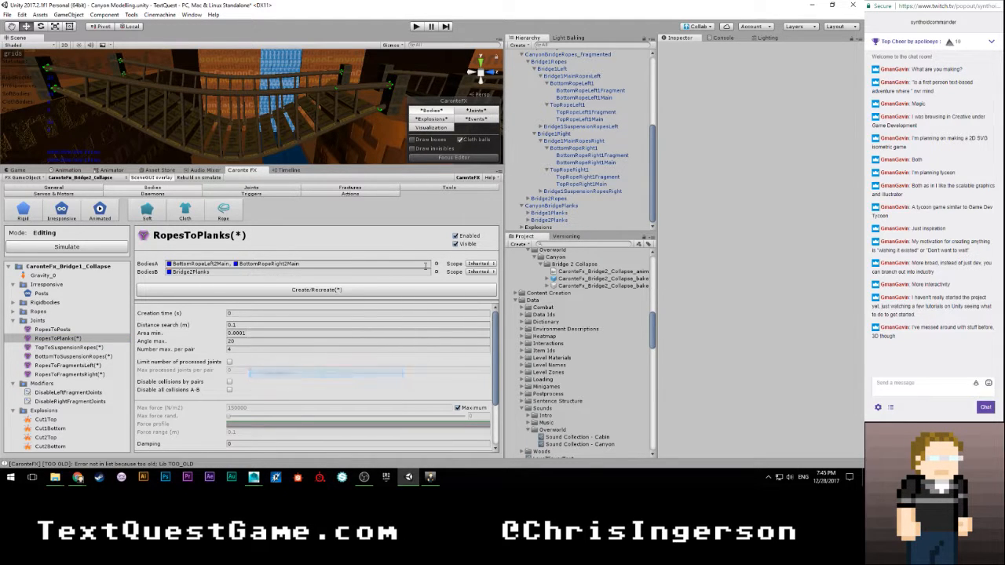
pyautogui.click(406, 274)
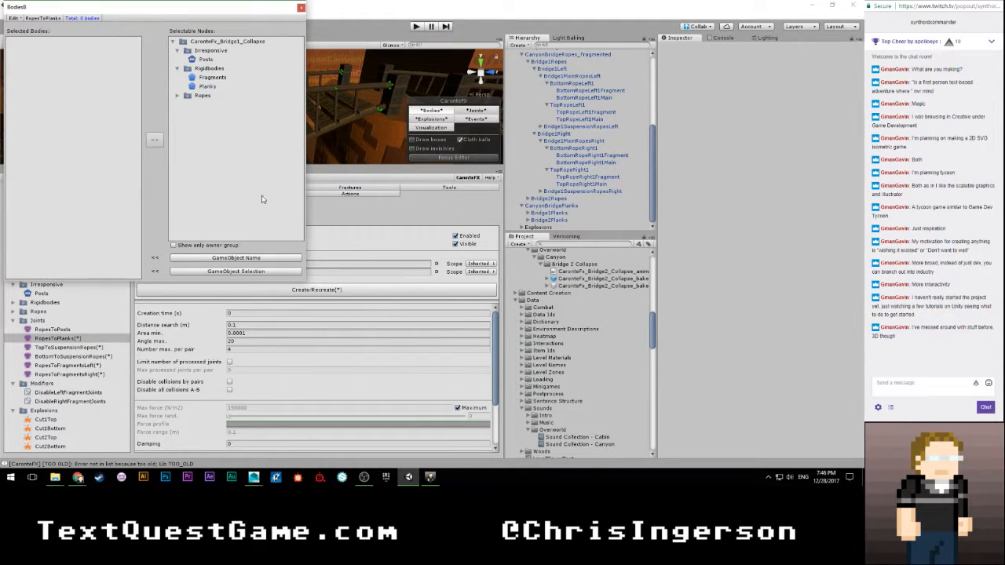
pyautogui.click(207, 86)
pyautogui.click(178, 96)
pyautogui.click(154, 140)
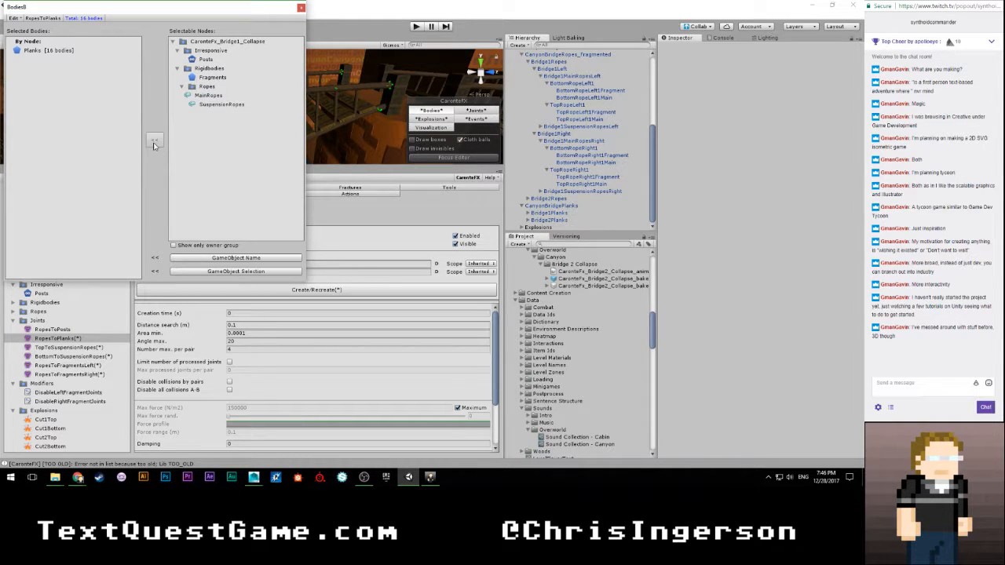
pyautogui.click(301, 8)
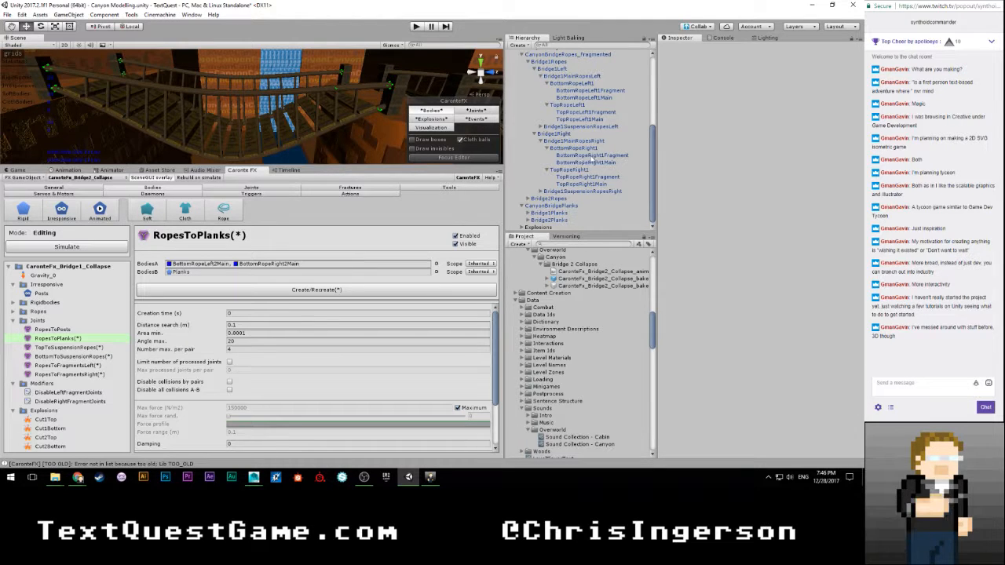
# Step: Set BodiesA of the RopesToPlanks joint to only BottomRopeRight1Main and BottomRopeLeft1Main, and recreate its joints
pyautogui.moveTo(601, 162); pyautogui.dragTo(392, 261)
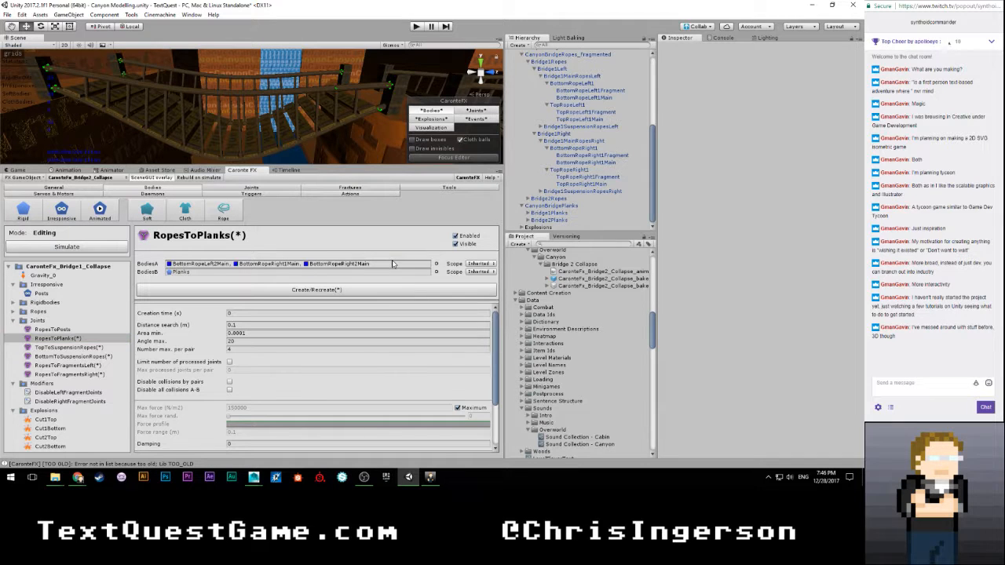
pyautogui.rightClick(392, 261)
pyautogui.click(414, 361)
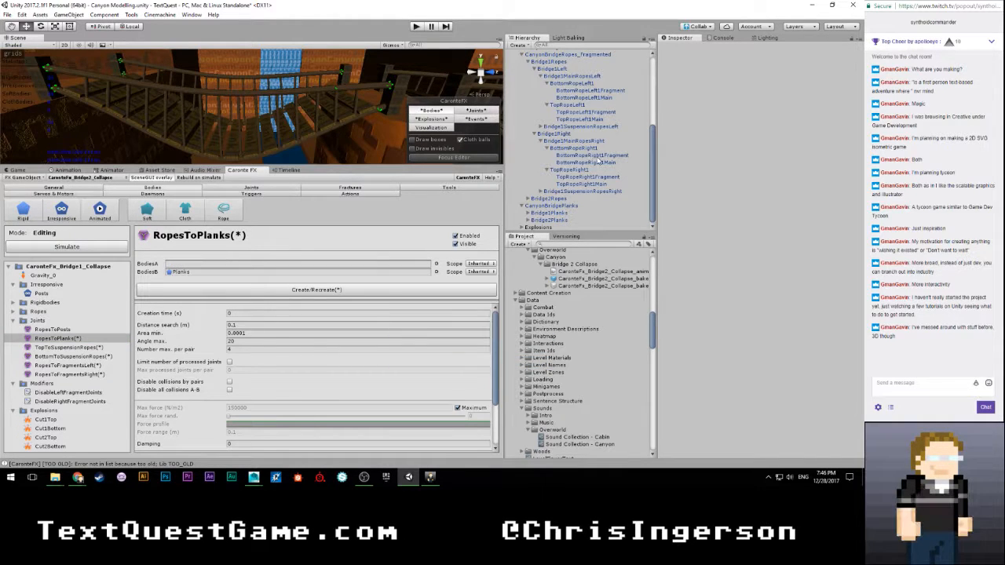
pyautogui.moveTo(584, 165); pyautogui.dragTo(368, 268)
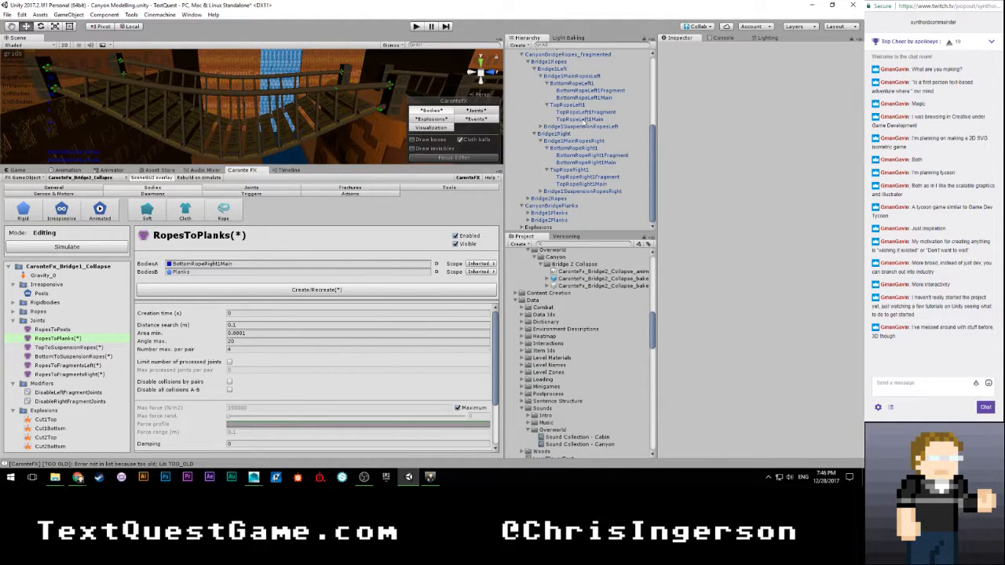
pyautogui.moveTo(587, 99); pyautogui.dragTo(345, 271)
pyautogui.click(174, 289)
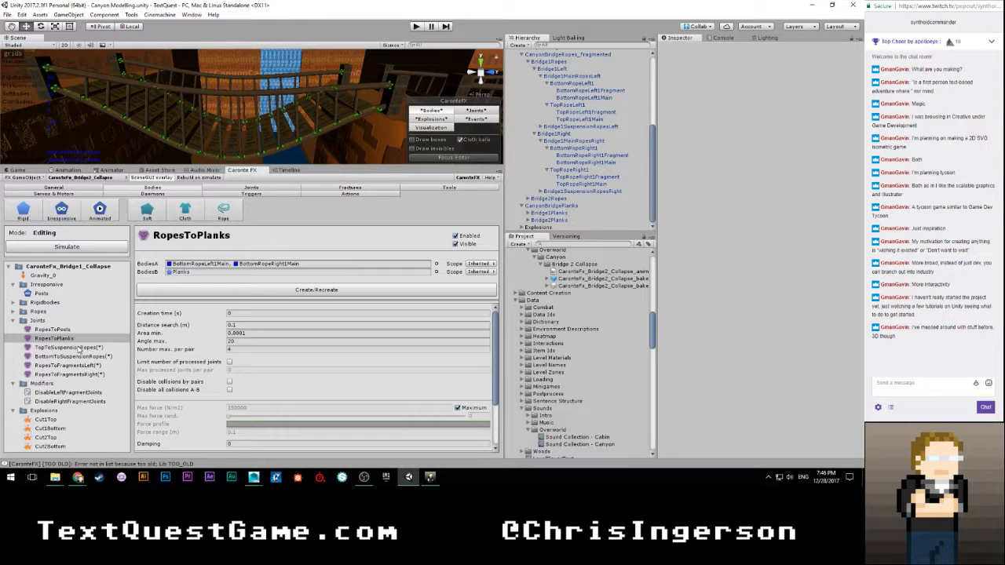
# Step: Clear BodiesA and BodiesB of the TopToSuspensionRopes joint and assign TopRopeRight1Main and TopRopeLeft1Main as BodiesA
pyautogui.click(78, 348)
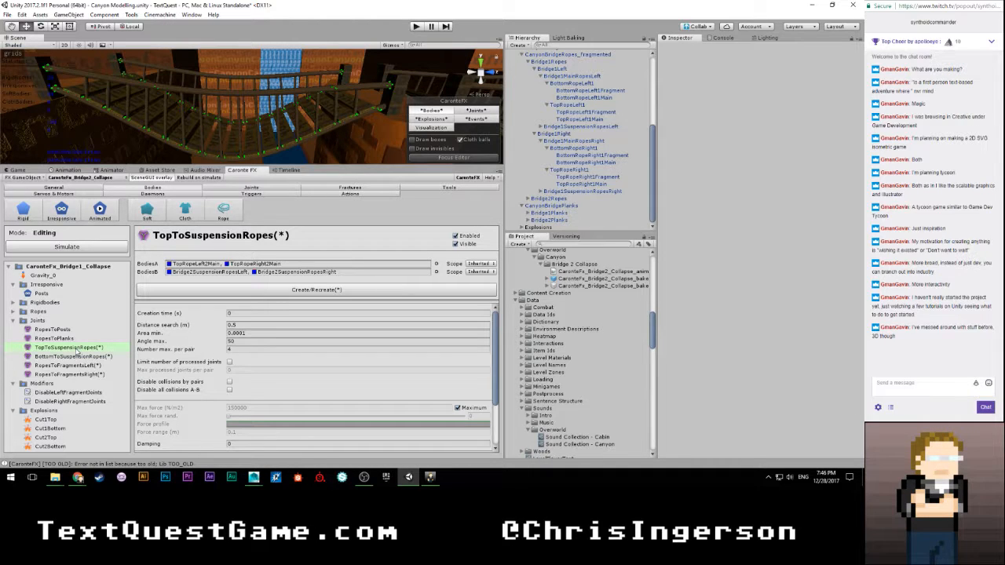
pyautogui.click(325, 264)
pyautogui.click(301, 6)
pyautogui.rightClick(334, 265)
pyautogui.click(357, 364)
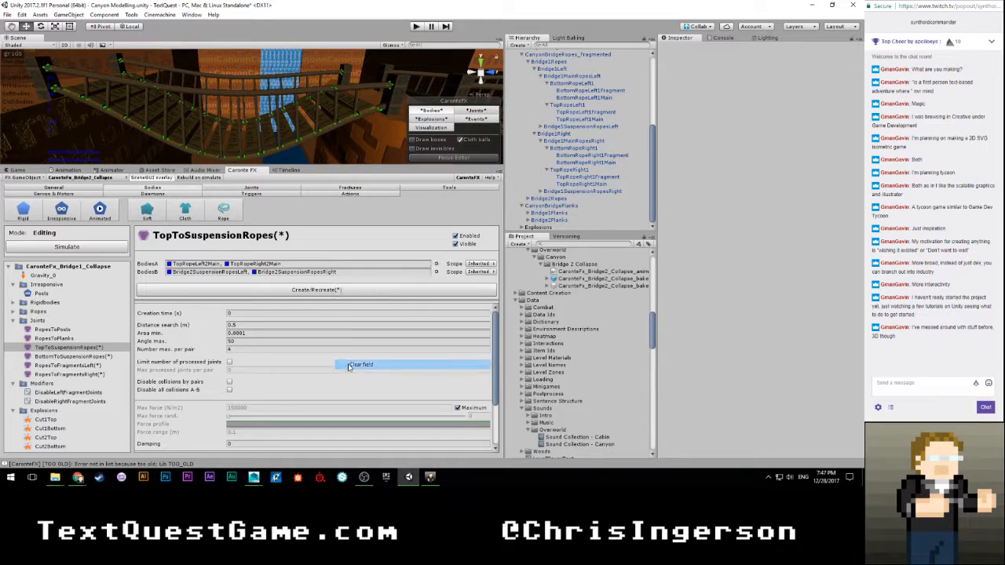
pyautogui.rightClick(354, 273)
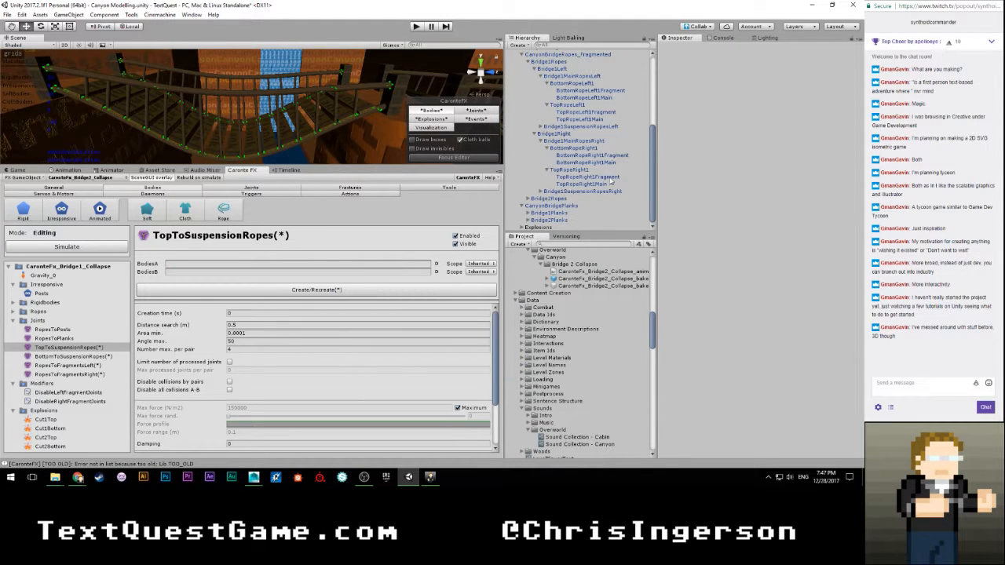
pyautogui.moveTo(581, 185); pyautogui.dragTo(331, 258)
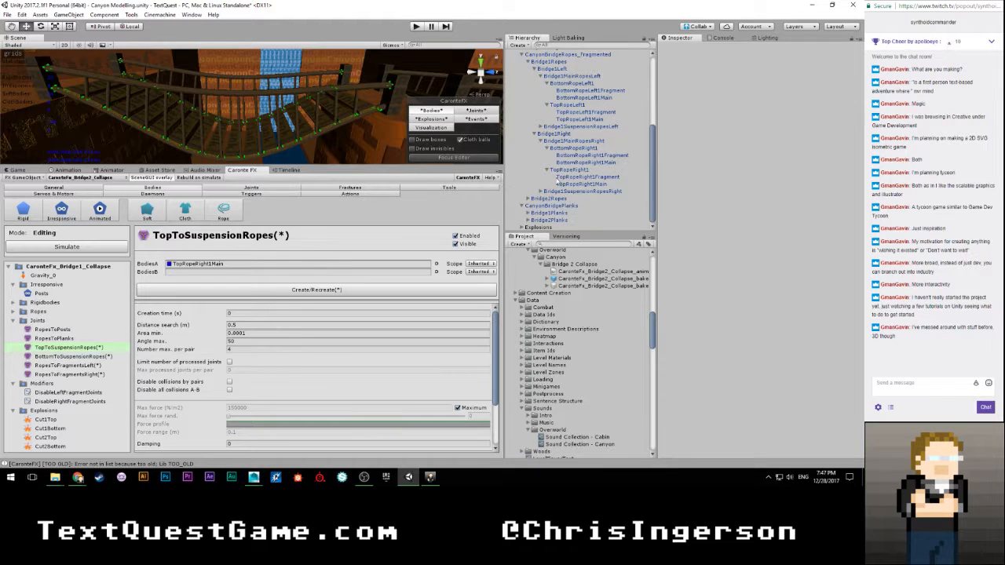
pyautogui.moveTo(573, 120); pyautogui.dragTo(284, 265)
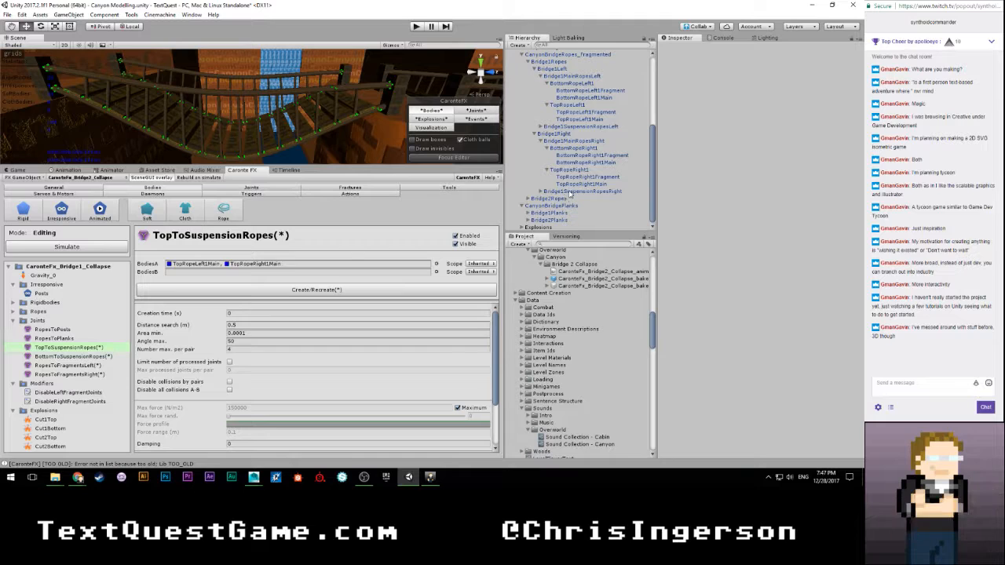
# Step: Assign Bridge1SuspensionRopesRight and Bridge1SuspensionRopesLeft as BodiesB of the TopToSuspensionRopes joint, and recreate its joints
pyautogui.moveTo(569, 192); pyautogui.dragTo(280, 272)
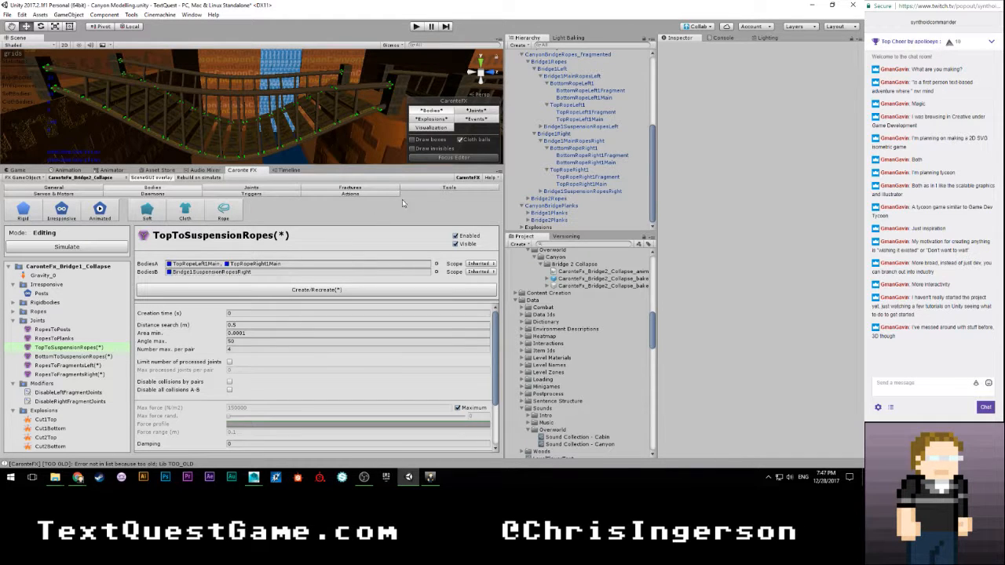
pyautogui.moveTo(563, 128); pyautogui.dragTo(271, 273)
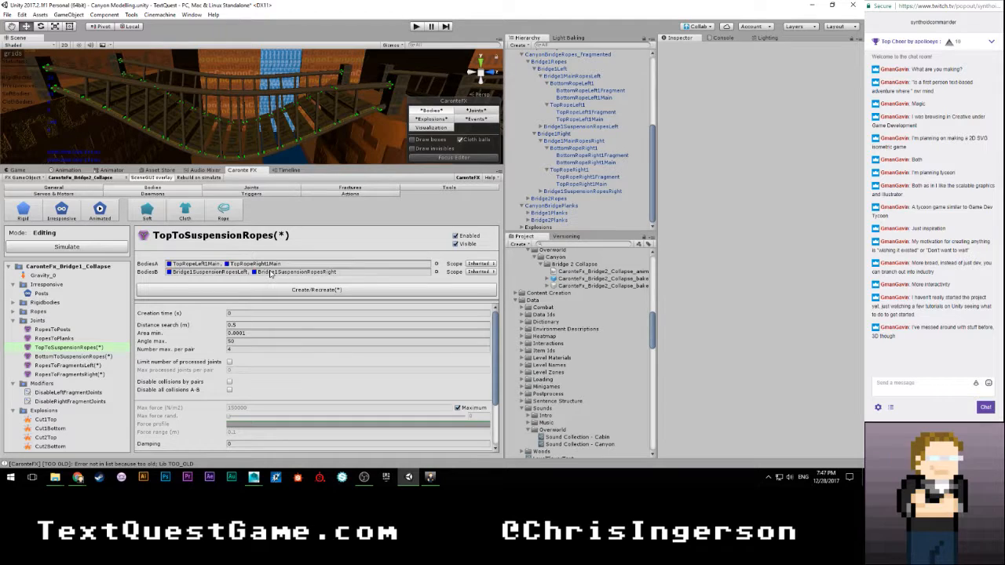
pyautogui.click(242, 291)
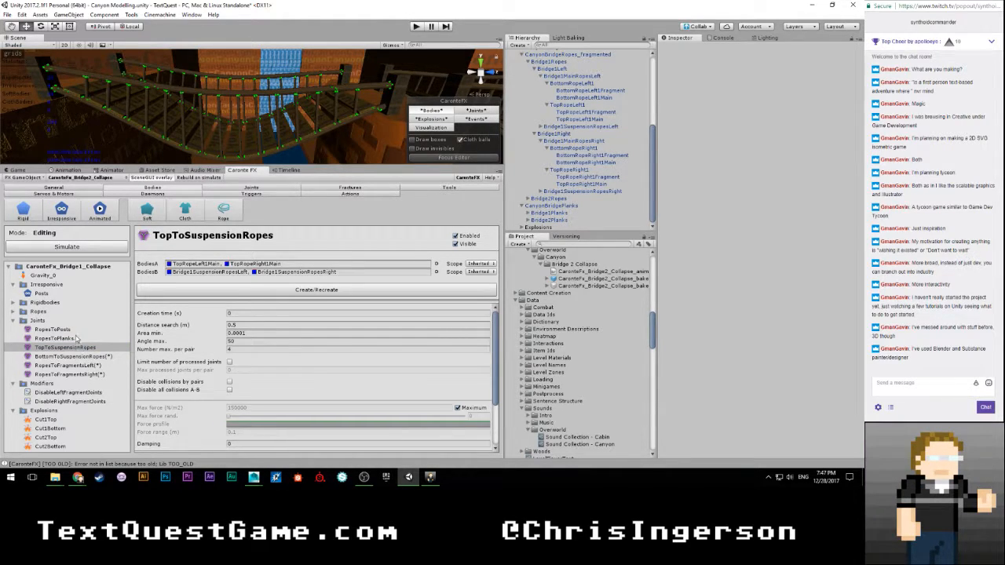
# Step: Replace BodiesB of the BottomToSuspensionRopes joint with Bridge1SuspensionRopesRight and Bridge1SuspensionRopesLeft
pyautogui.click(110, 357)
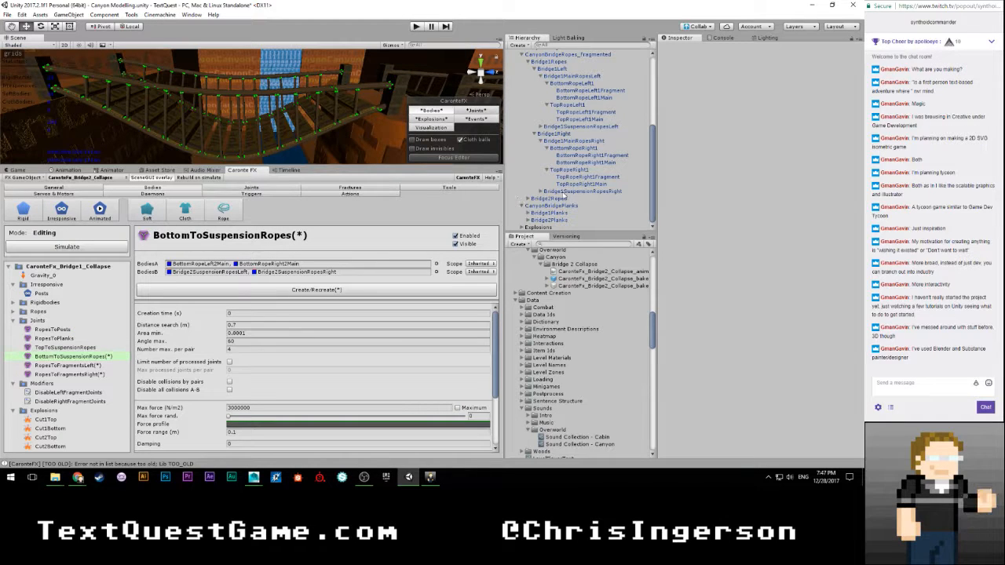
pyautogui.rightClick(344, 275)
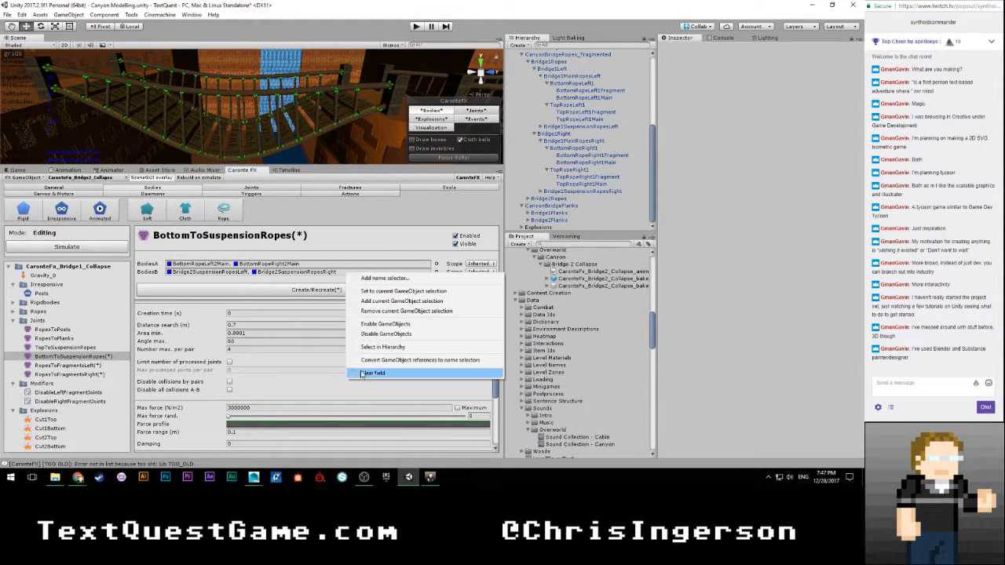
pyautogui.click(392, 374)
pyautogui.moveTo(580, 193); pyautogui.dragTo(345, 273)
pyautogui.moveTo(567, 129); pyautogui.dragTo(317, 275)
# Step: Replace BodiesA of the BottomToSuspensionRopes joint with BottomRopeRight1Main and BottomRopeLeft1Main, and recreate its joints
pyautogui.rightClick(326, 265)
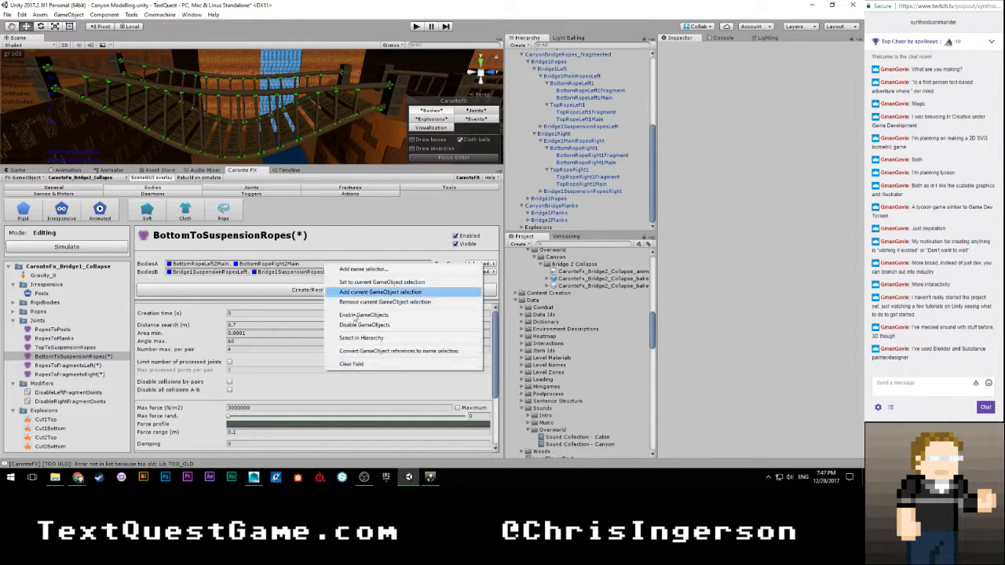
pyautogui.click(367, 365)
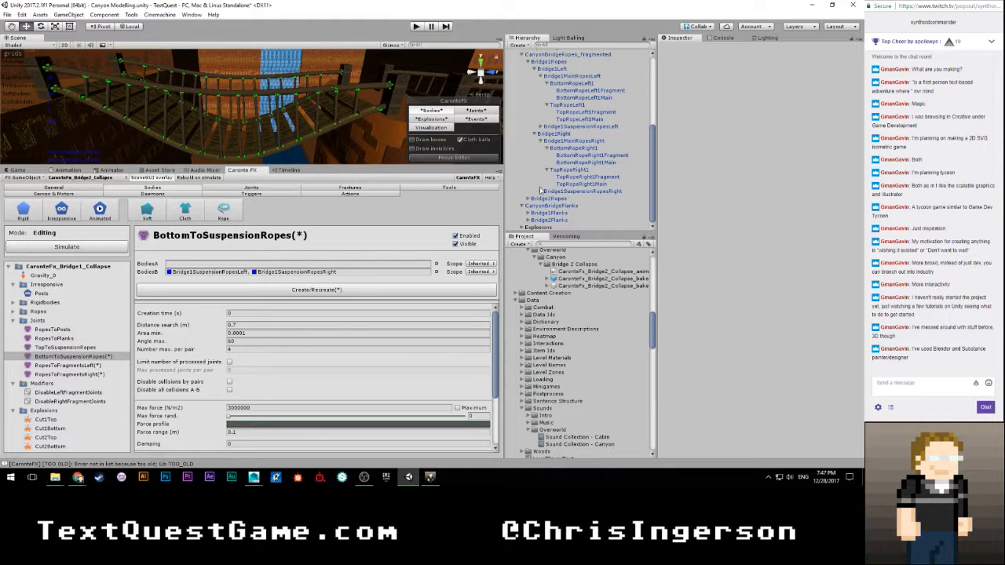
pyautogui.moveTo(581, 162); pyautogui.dragTo(368, 267)
pyautogui.moveTo(597, 99); pyautogui.dragTo(326, 270)
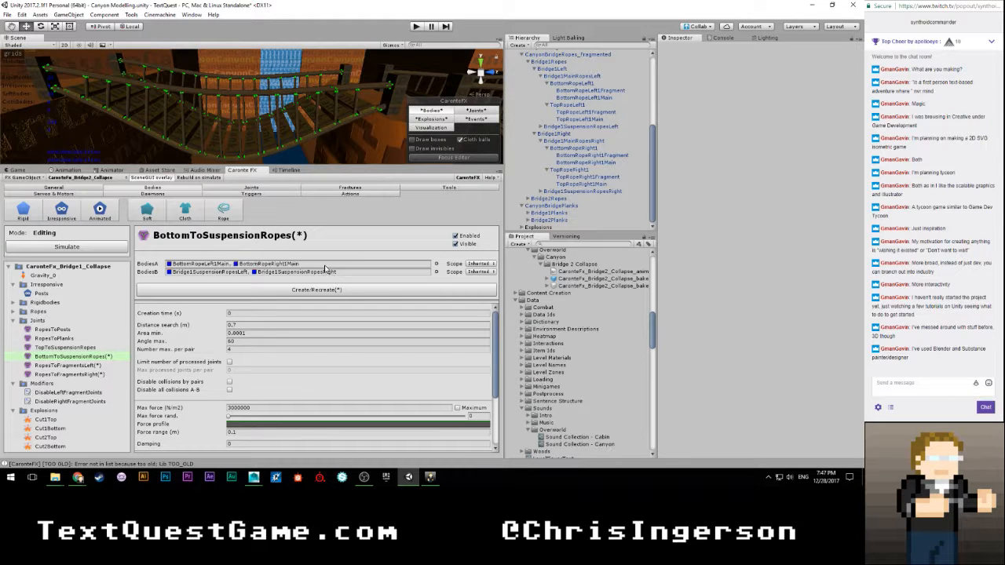
pyautogui.click(291, 290)
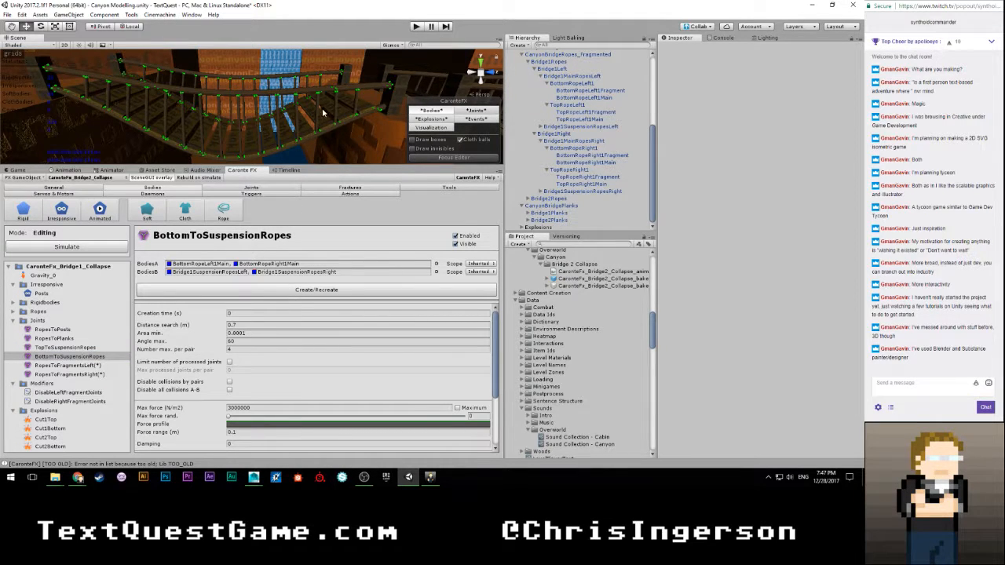
# Step: Set the BottomToSuspensionRopes distance search to 0.8 m, recreate its joints, and inspect them along the bridge
pyautogui.press('w')
pyautogui.moveTo(322, 110); pyautogui.dragTo(284, 102, button='right')
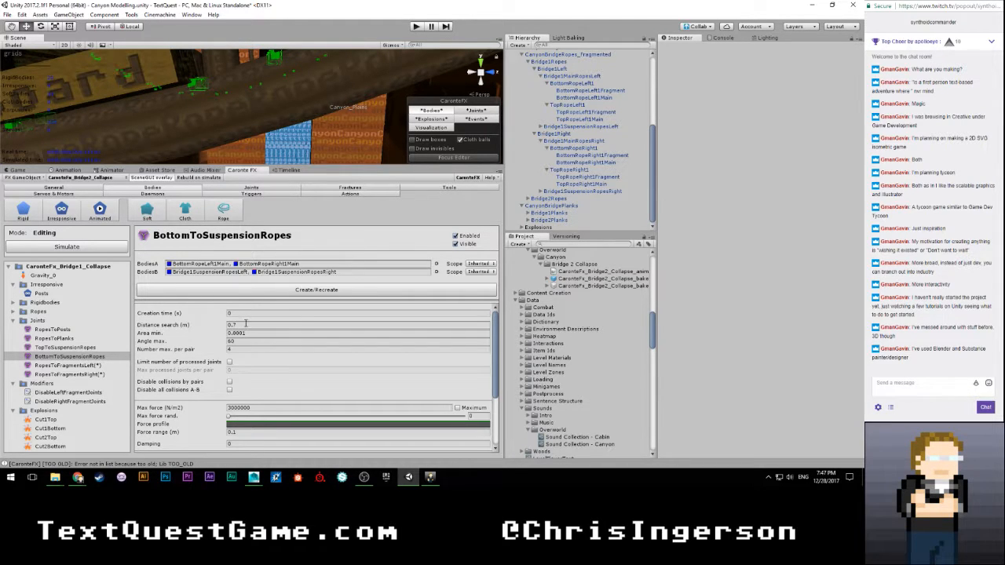
pyautogui.click(243, 324)
pyautogui.write('0.8')
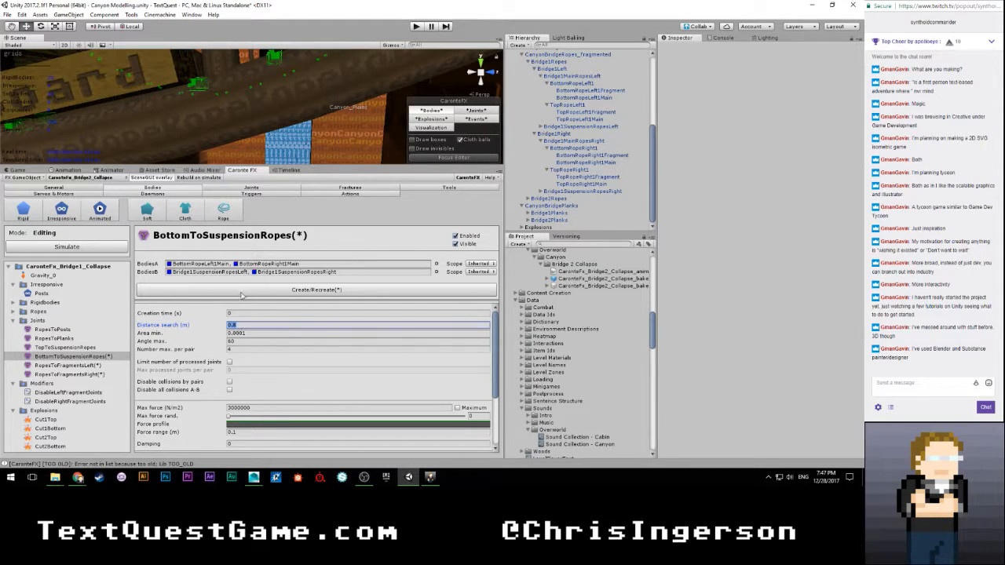
pyautogui.press('Return')
pyautogui.moveTo(252, 143); pyautogui.dragTo(265, 124, button='right')
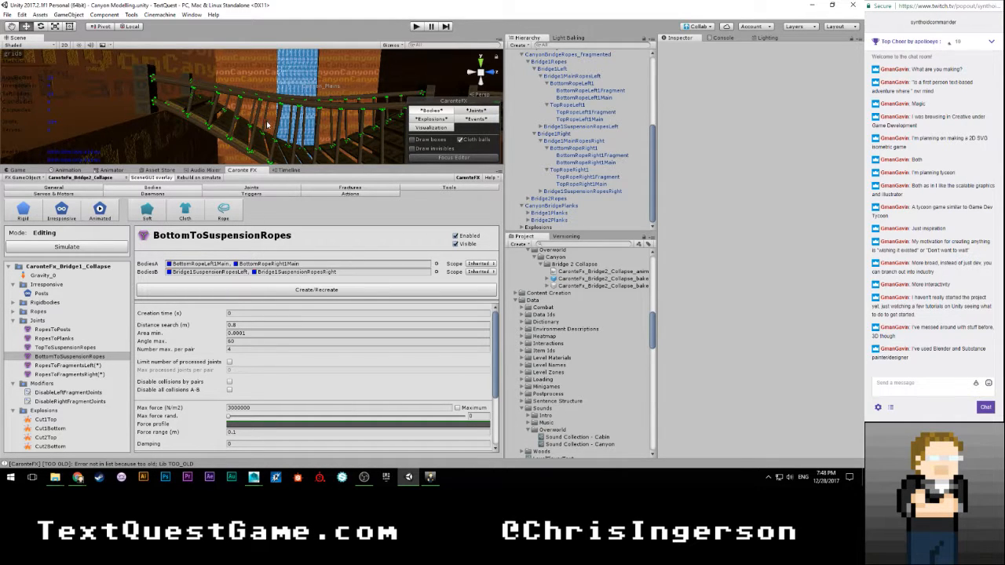
pyautogui.moveTo(267, 124)
pyautogui.mouseDown(button='right')
pyautogui.moveTo(316, 91)
pyautogui.moveTo(282, 108)
pyautogui.moveTo(276, 88)
pyautogui.moveTo(148, 114)
pyautogui.moveTo(78, 103)
pyautogui.moveTo(63, 129)
pyautogui.moveTo(296, 104)
pyautogui.moveTo(282, 124)
pyautogui.mouseUp(button='right')
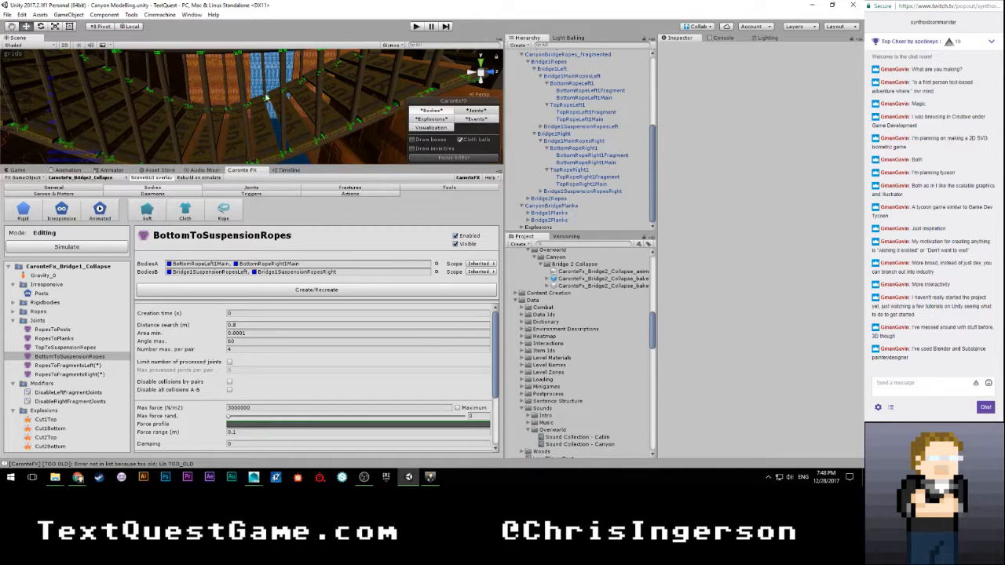
# Step: Clear BodiesB and BodiesA of the RopesToFragmentsLeft joint
pyautogui.click(92, 366)
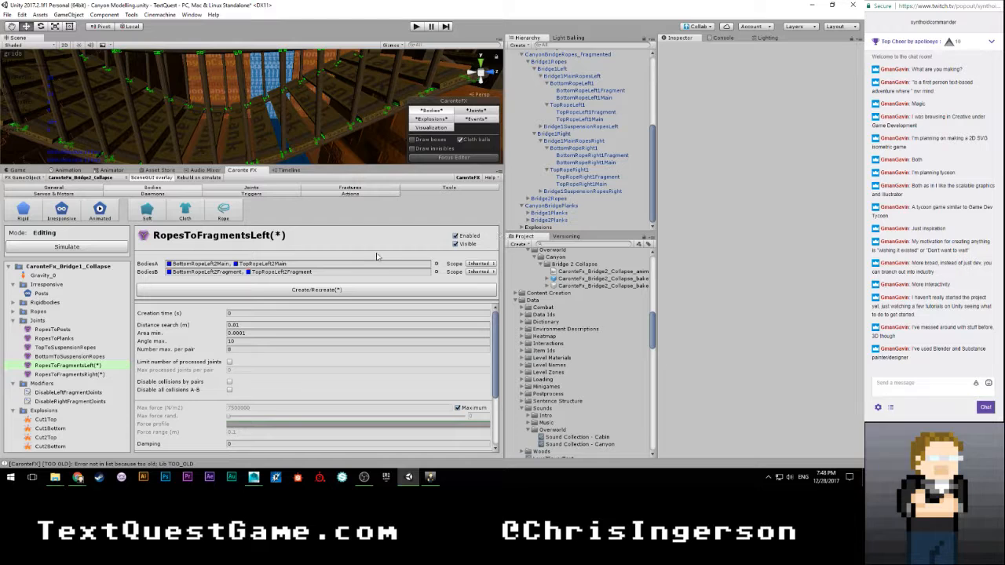
pyautogui.rightClick(340, 273)
pyautogui.click(363, 374)
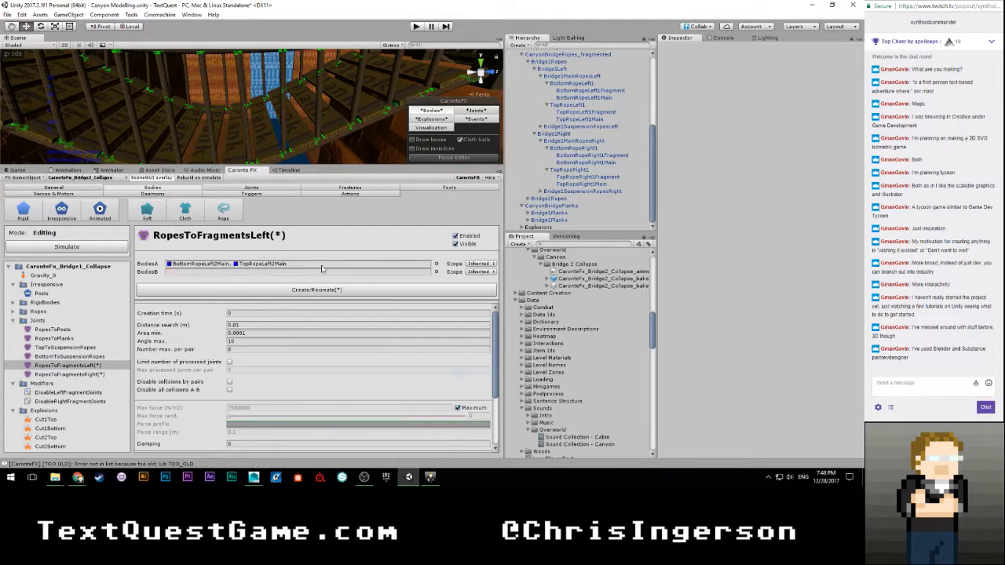
pyautogui.rightClick(321, 268)
pyautogui.click(349, 364)
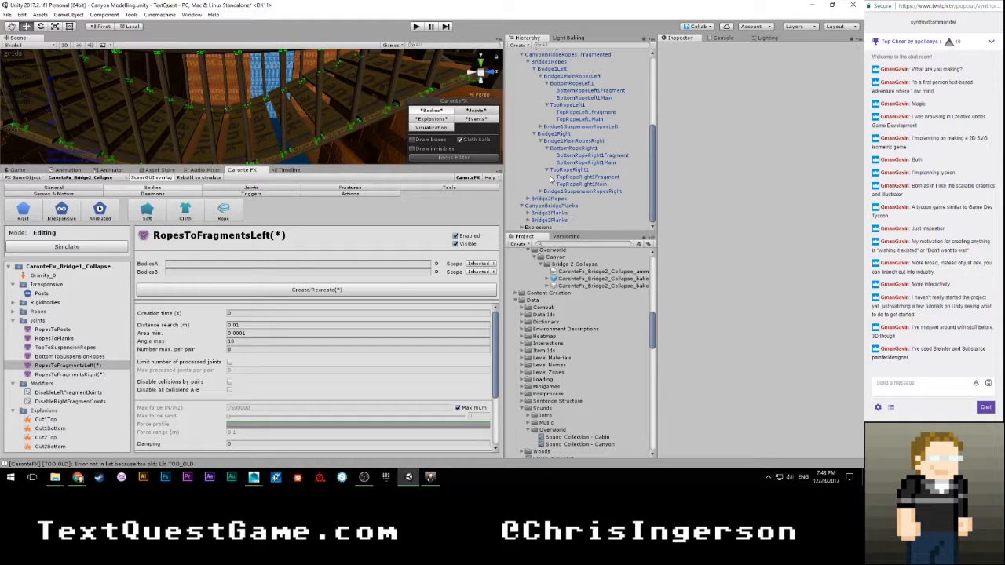
# Step: Assign BottomRopeLeft1Main and TopRopeLeft1Main as BodiesA and their two matching fragments as BodiesB of RopesToFragmentsLeft, and recreate its joints
pyautogui.scroll(3, 557, 179)
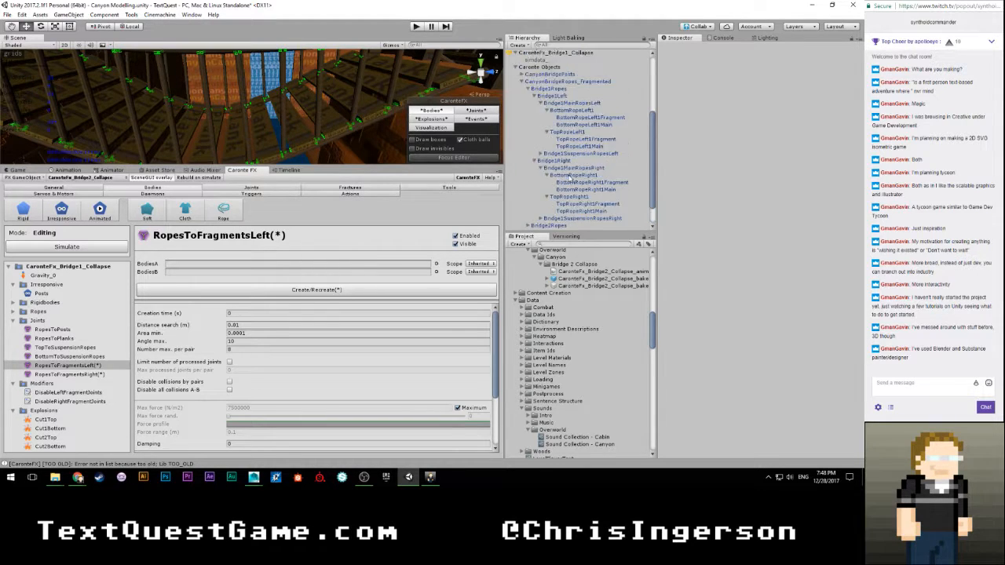
pyautogui.scroll(-2, 575, 157)
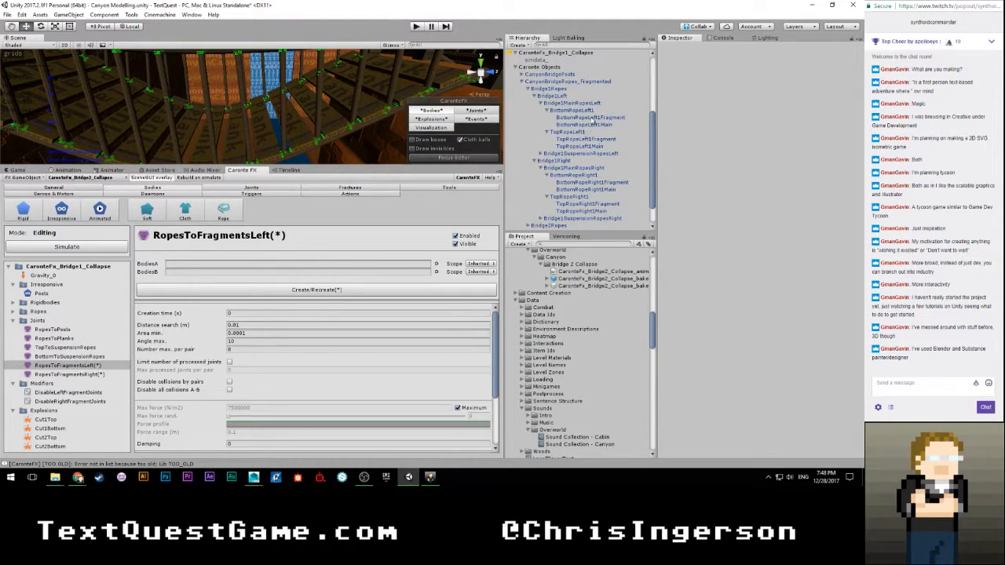
pyautogui.moveTo(590, 121); pyautogui.dragTo(203, 277)
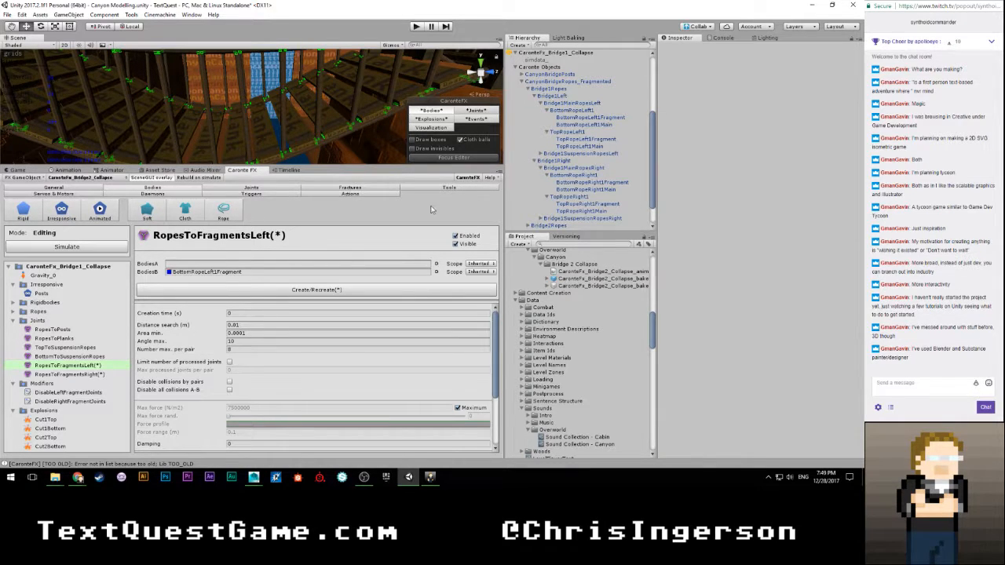
pyautogui.moveTo(584, 124); pyautogui.dragTo(204, 264)
pyautogui.moveTo(590, 139); pyautogui.dragTo(265, 276)
pyautogui.moveTo(581, 146); pyautogui.dragTo(290, 262)
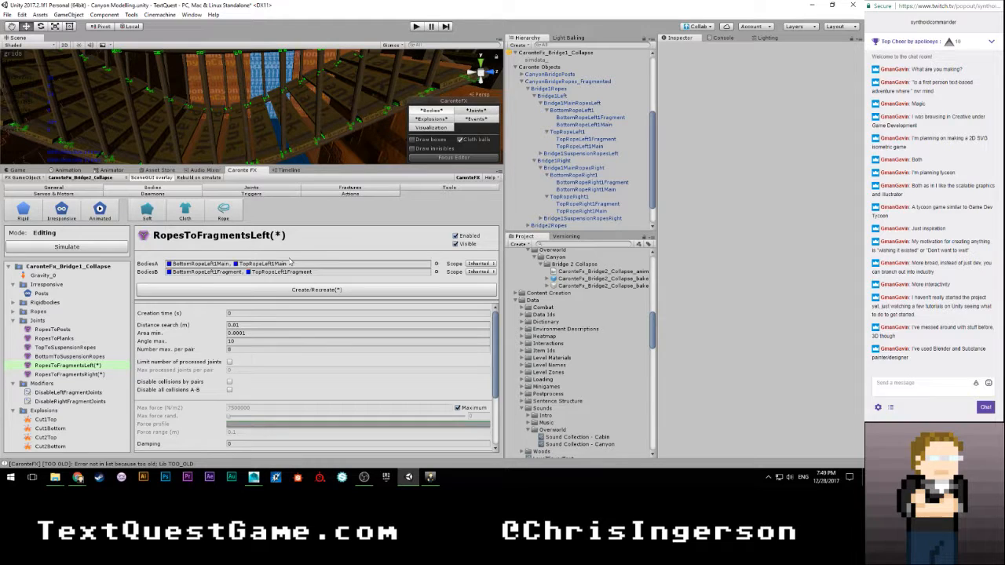
pyautogui.click(250, 290)
pyautogui.moveTo(334, 115); pyautogui.dragTo(258, 93, button='right')
pyautogui.scroll(1, 259, 82)
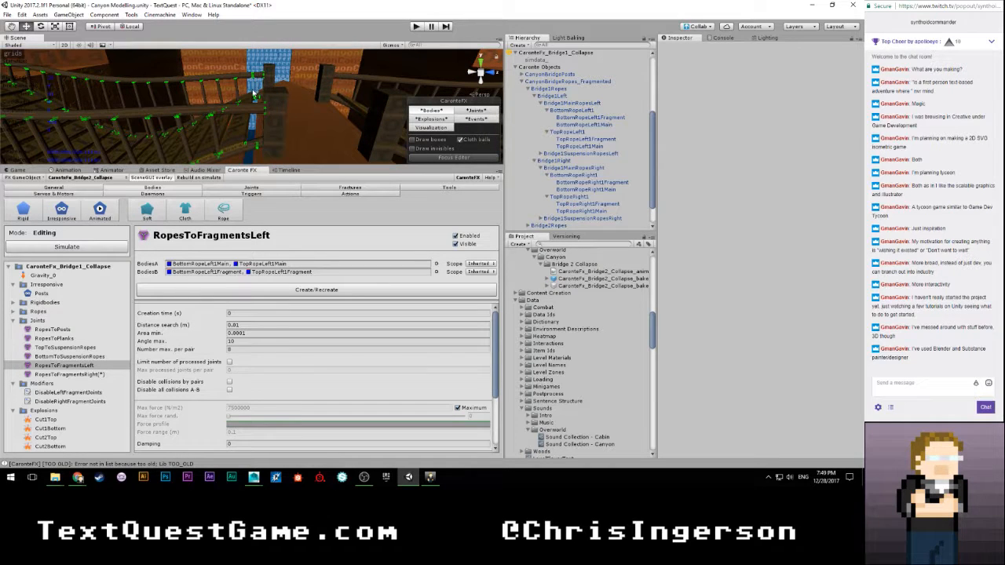
# Step: Clear BodiesA and BodiesB of the RopesToFragmentsRight joint, and collapse the Bridge1MainRopesLeft hierarchy
pyautogui.click(83, 375)
pyautogui.rightClick(403, 264)
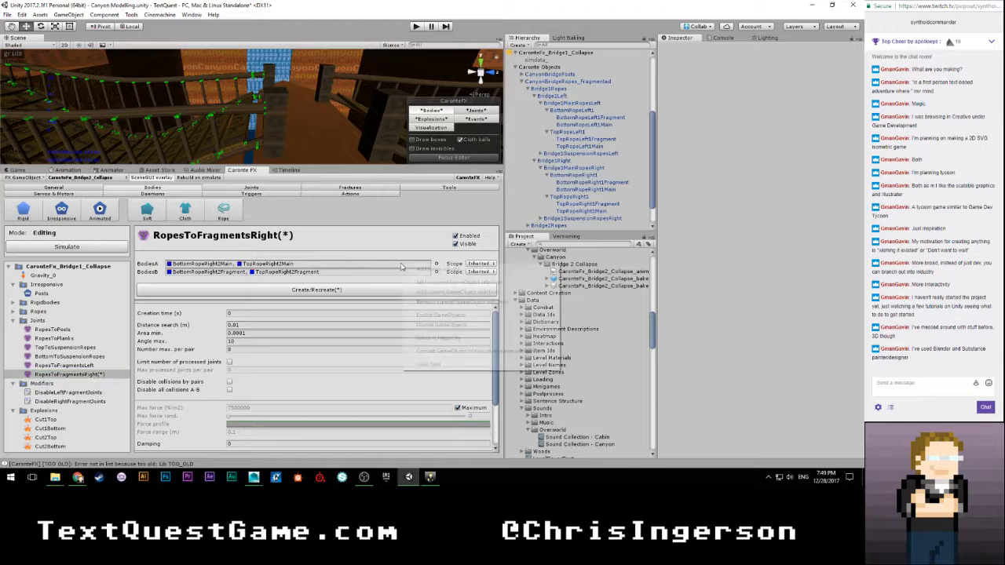
pyautogui.click(440, 365)
pyautogui.rightClick(361, 276)
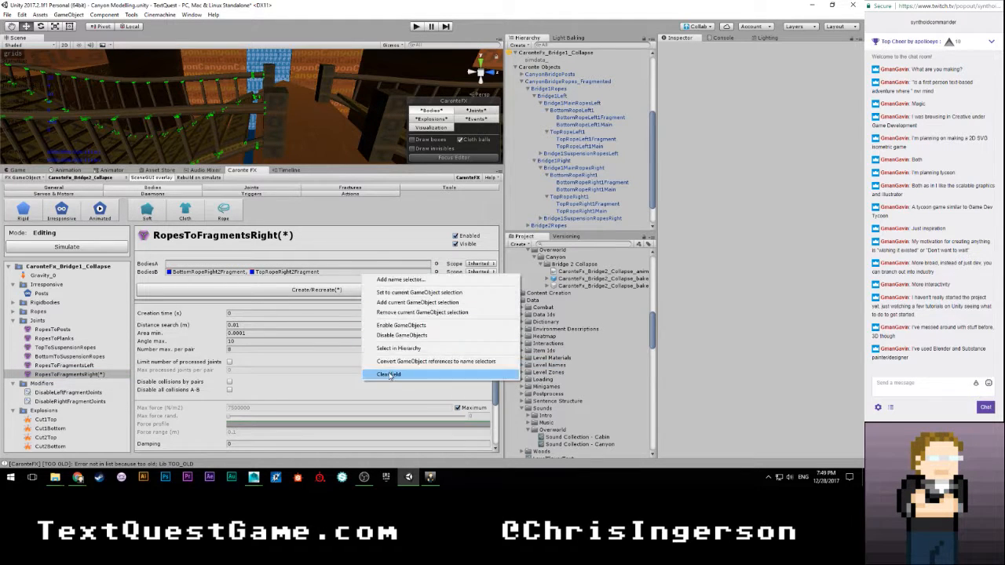
pyautogui.click(391, 375)
pyautogui.click(547, 132)
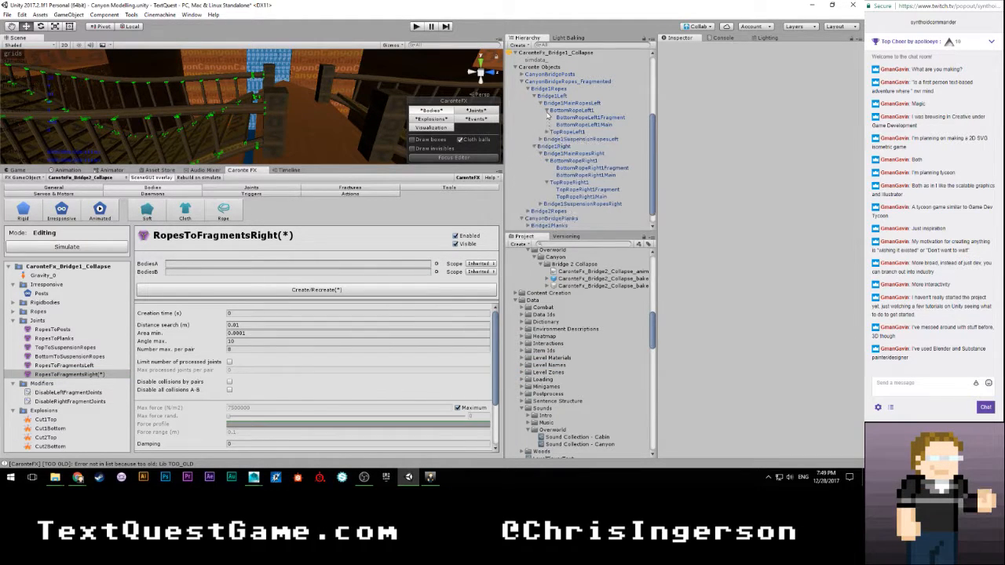
pyautogui.click(547, 110)
pyautogui.click(541, 104)
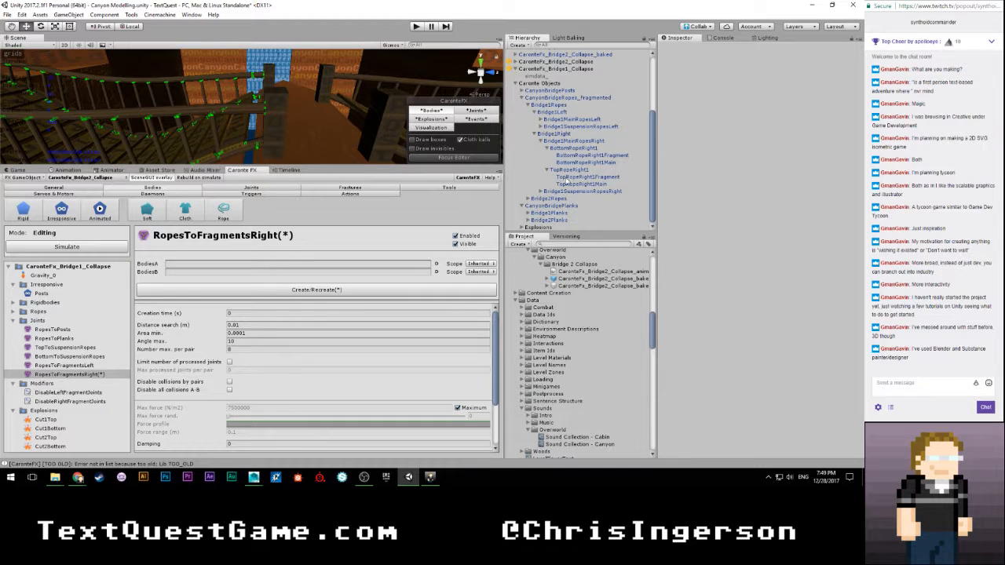
# Step: Assign TopRopeRight1Main and BottomRopeRight1Main as BodiesA and their two matching fragments as BodiesB of RopesToFragmentsRight, and recreate its joints
pyautogui.moveTo(575, 185); pyautogui.dragTo(249, 267)
pyautogui.moveTo(587, 176); pyautogui.dragTo(270, 274)
pyautogui.moveTo(565, 162); pyautogui.dragTo(267, 264)
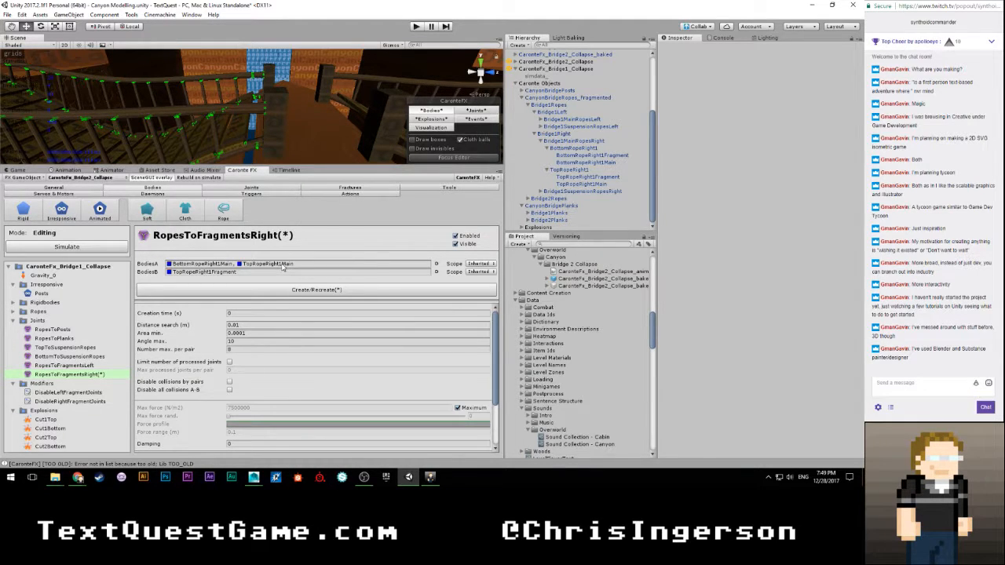
pyautogui.moveTo(595, 155); pyautogui.dragTo(292, 273)
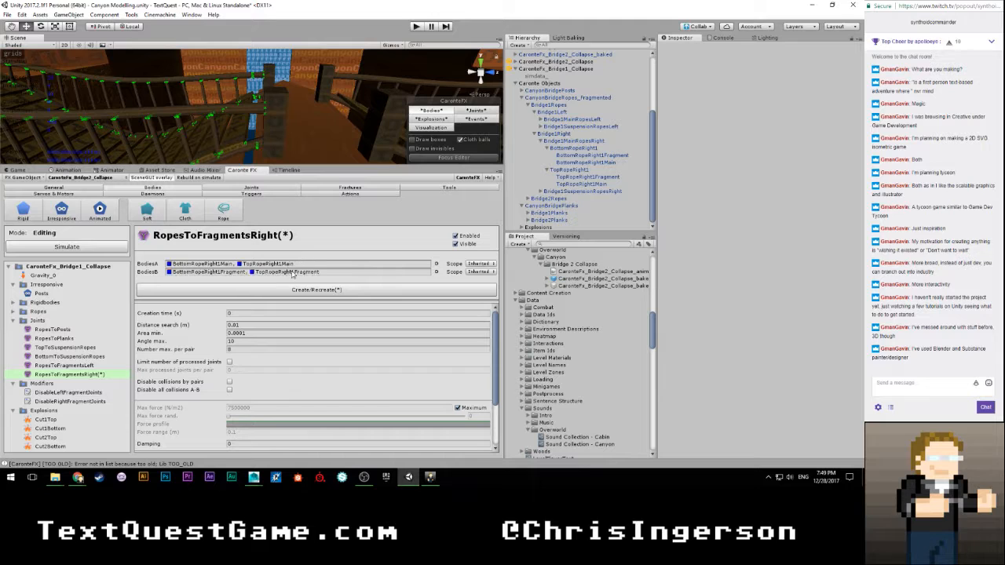
pyautogui.click(272, 292)
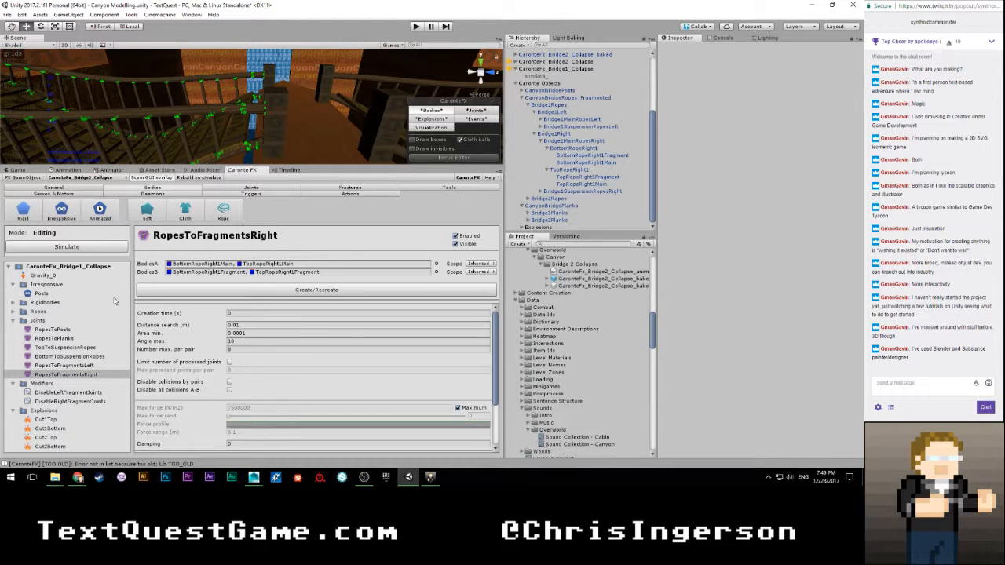
# Step: Collapse the Joints group and set the timer of the DisableLeftFragmentJoints modifier to 0.6 s
pyautogui.click(14, 321)
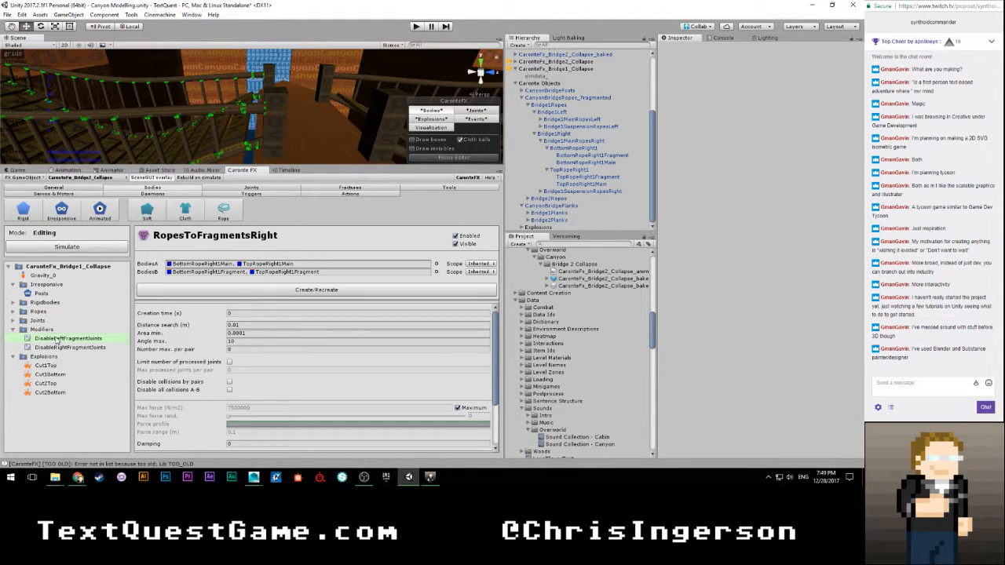
pyautogui.click(59, 338)
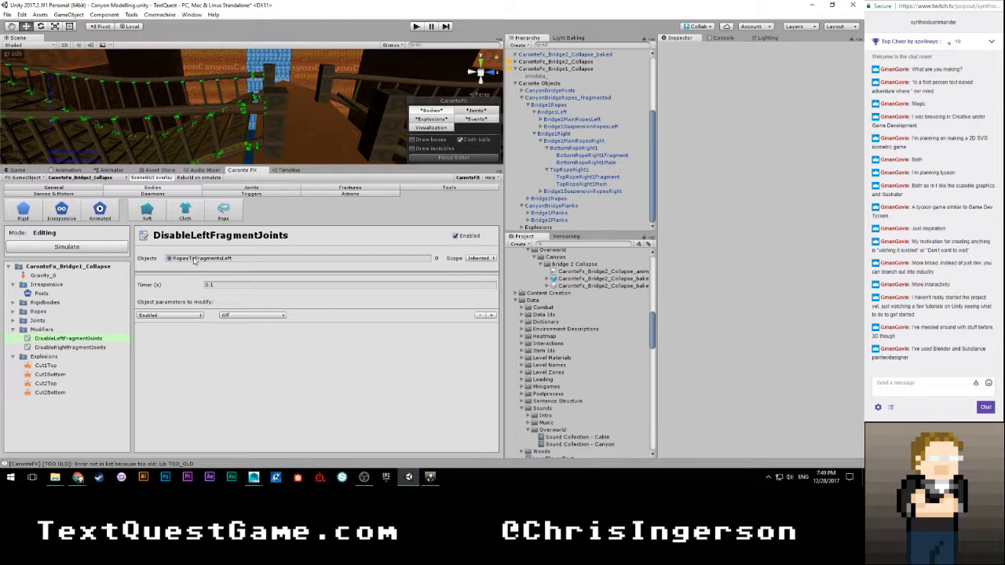
pyautogui.click(61, 347)
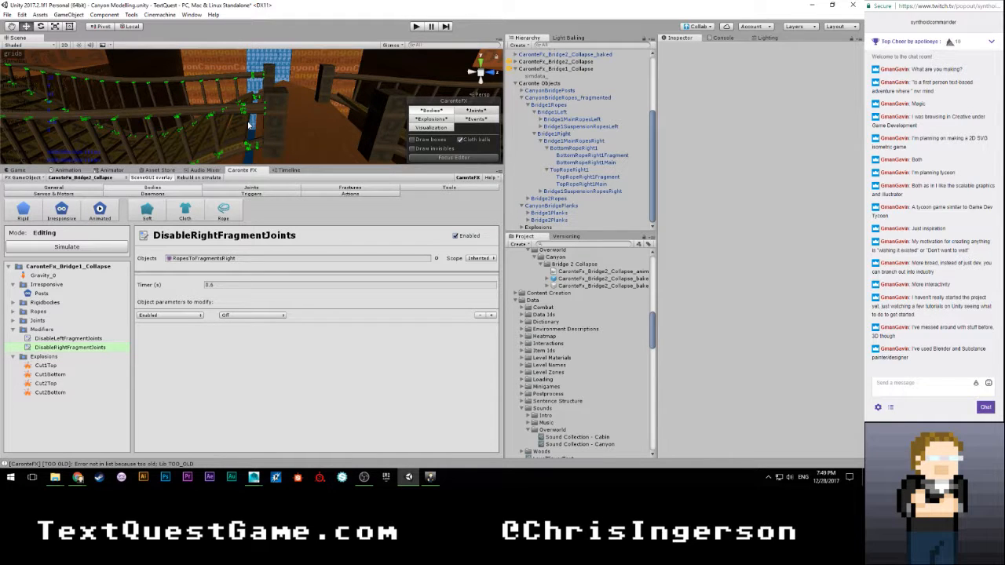
pyautogui.scroll(-3, 261, 127)
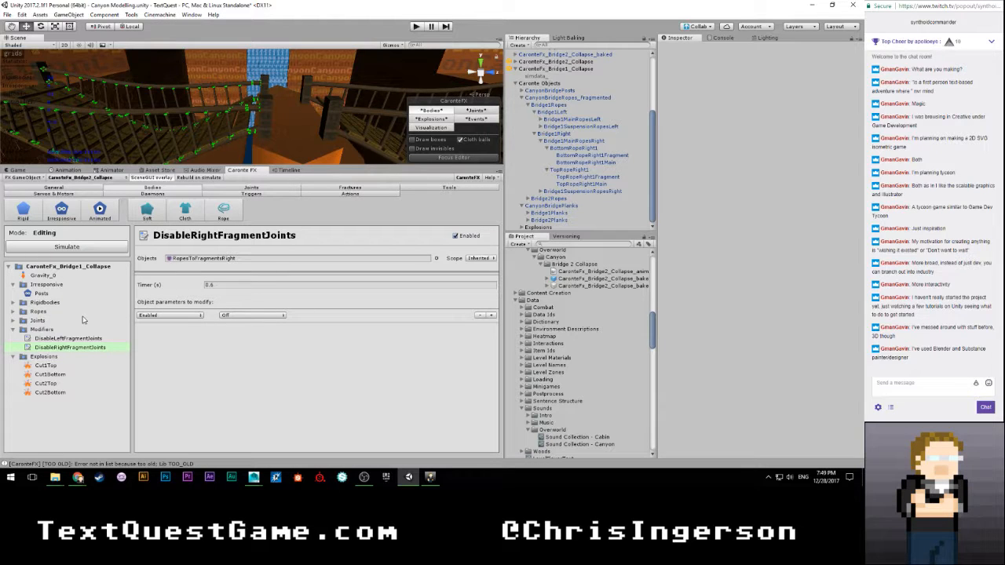
pyautogui.click(95, 338)
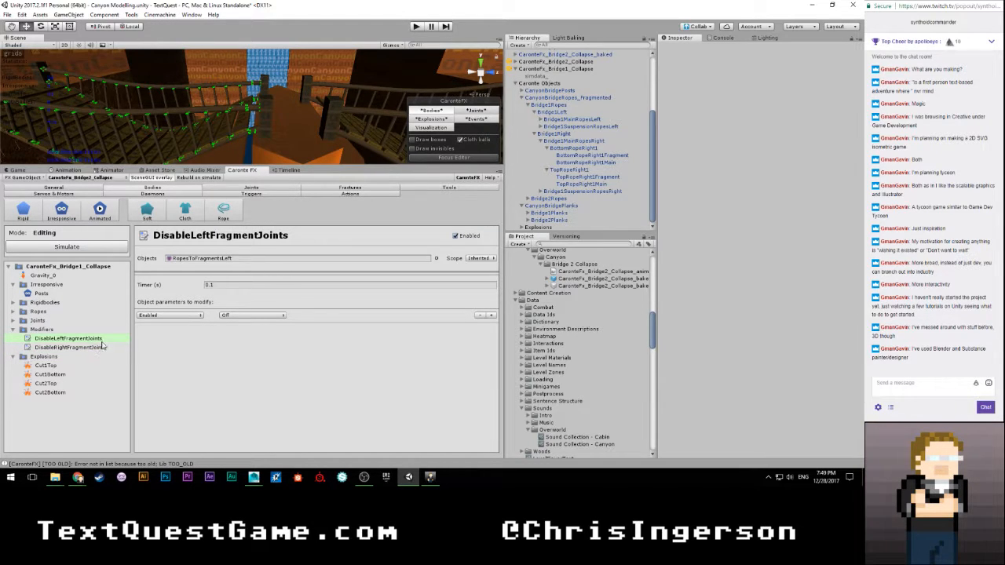
pyautogui.click(223, 287)
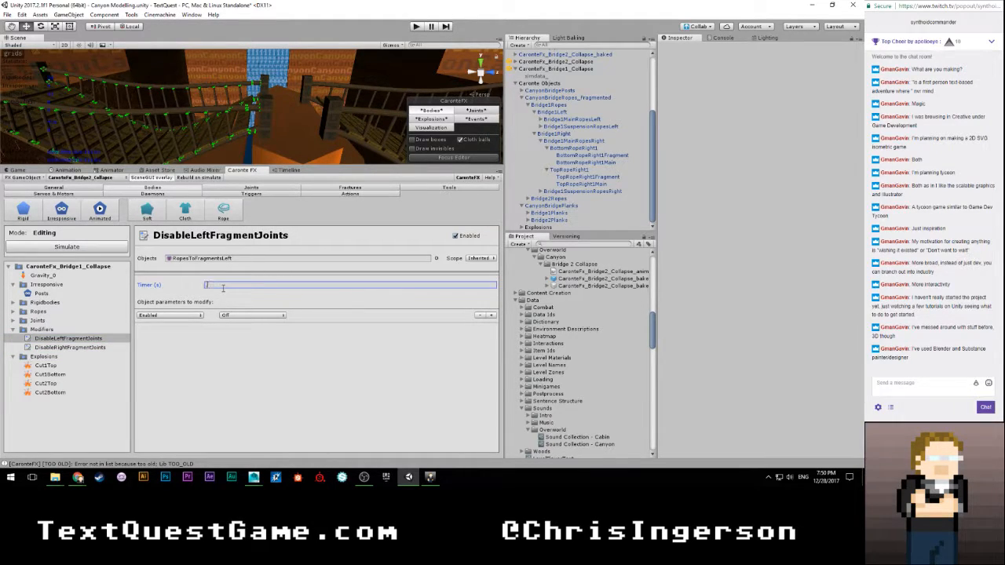
# Step: Set the timer of the DisableRightFragmentJoints modifier to 0.1 s and check both modifiers' timers
pyautogui.click(79, 347)
pyautogui.click(212, 288)
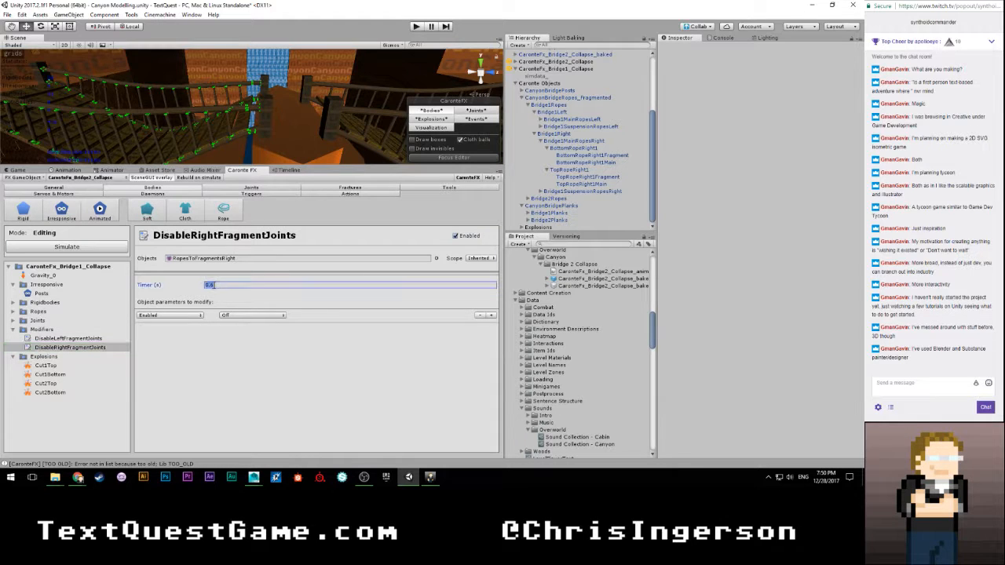
pyautogui.write('3.8')
pyautogui.press('Return')
pyautogui.write('0.8')
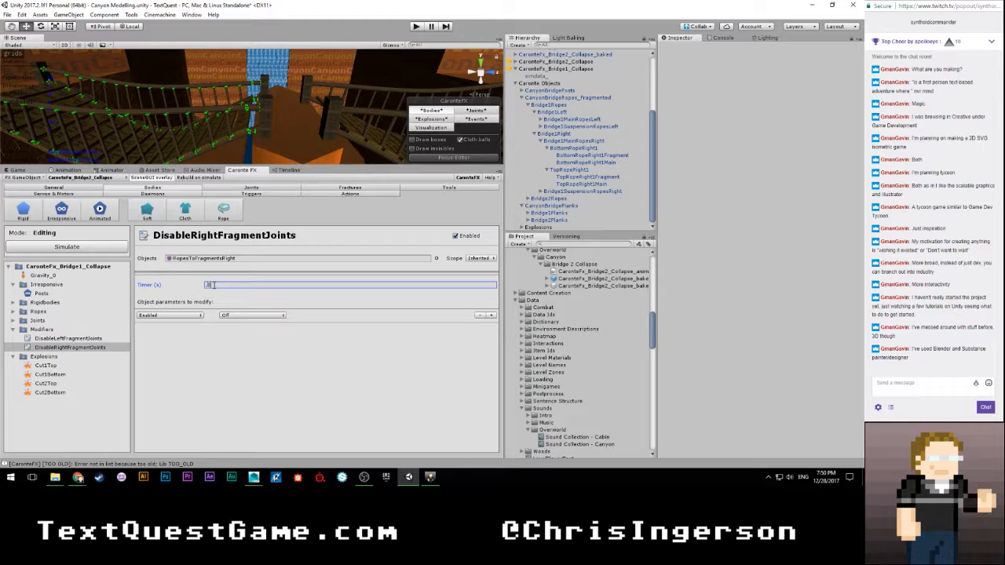
pyautogui.press('Return')
pyautogui.click(107, 339)
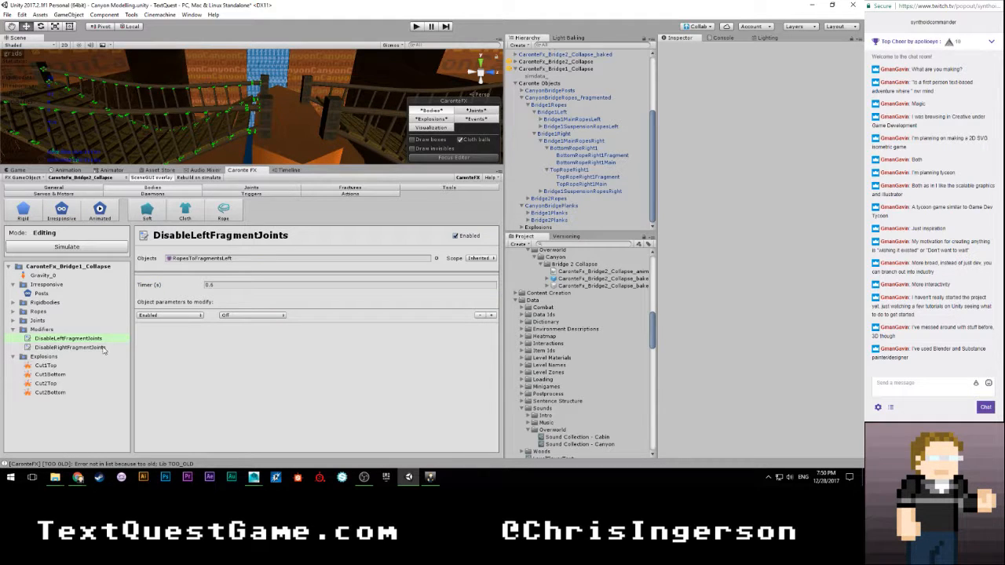
pyautogui.click(108, 347)
pyautogui.click(212, 286)
pyautogui.write('0.1')
pyautogui.press('Return')
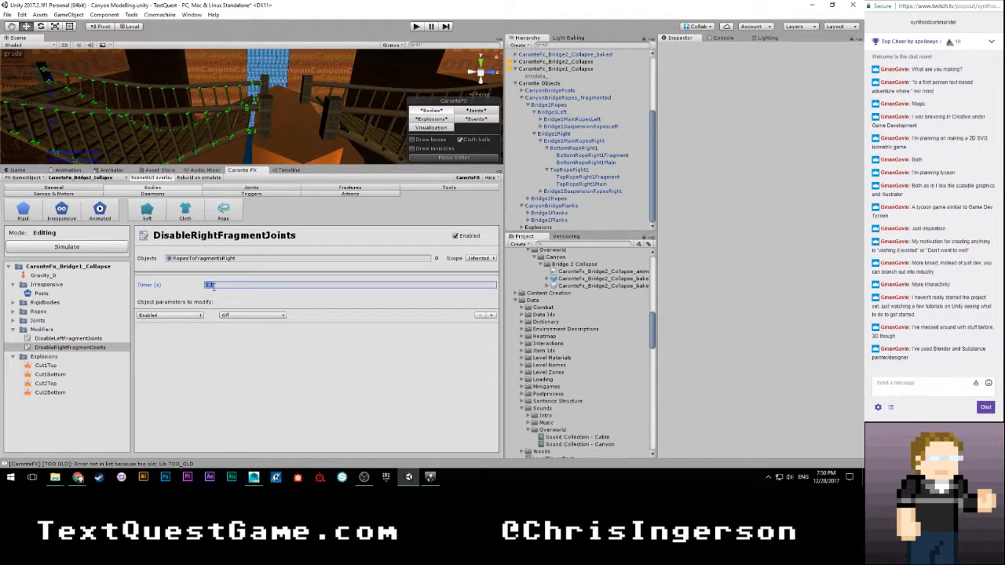
pyautogui.click(76, 339)
pyautogui.click(81, 348)
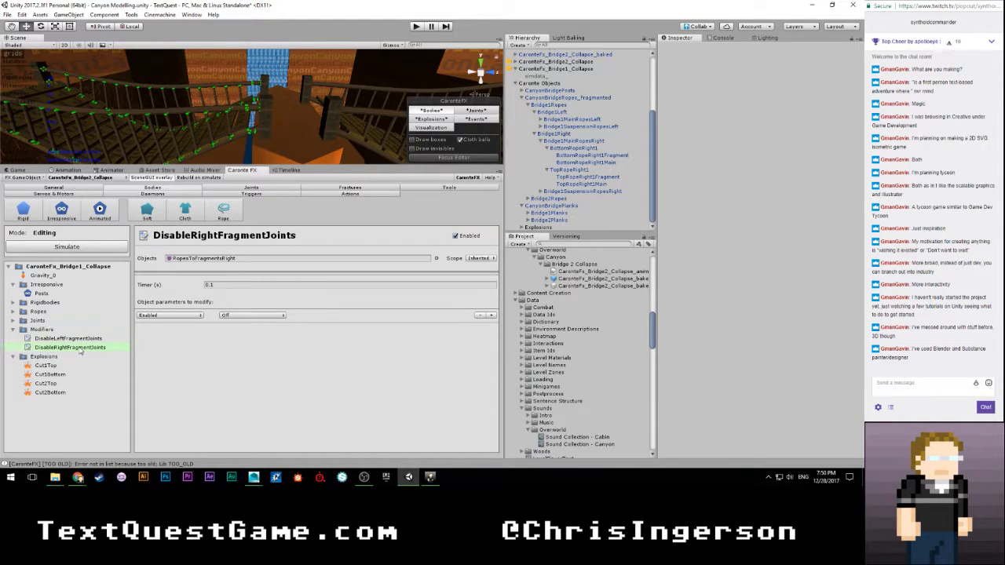
# Step: Open the Cut1Top explosion, collapse the rope and plank hierarchies, and expand the Explosions object in the scene
pyautogui.click(43, 366)
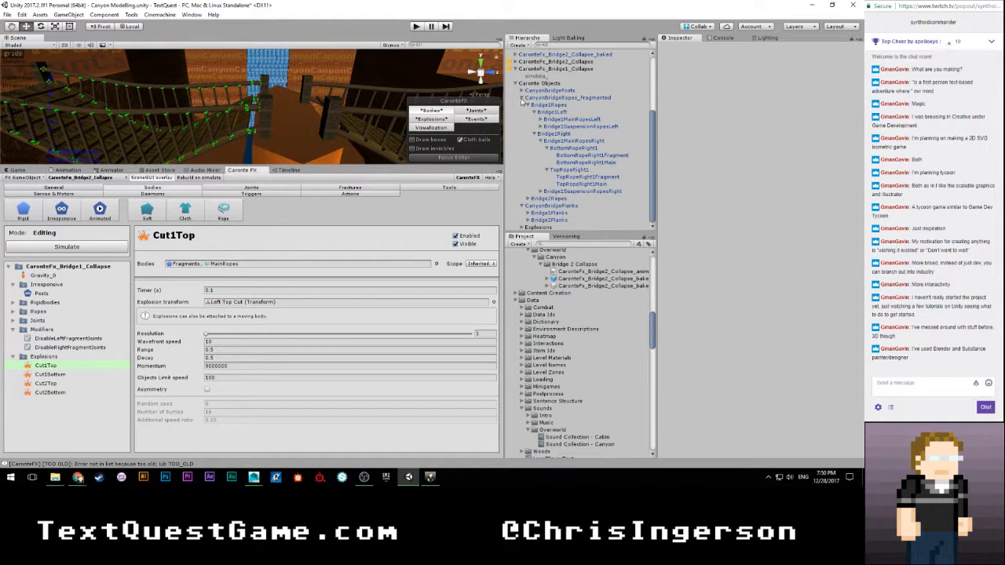
pyautogui.click(520, 97)
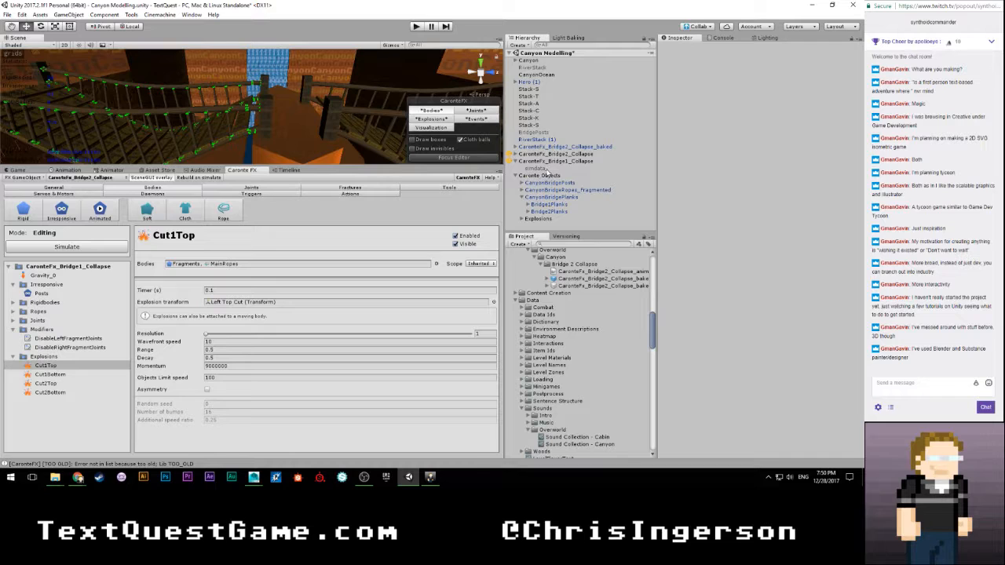
pyautogui.click(522, 221)
pyautogui.click(521, 197)
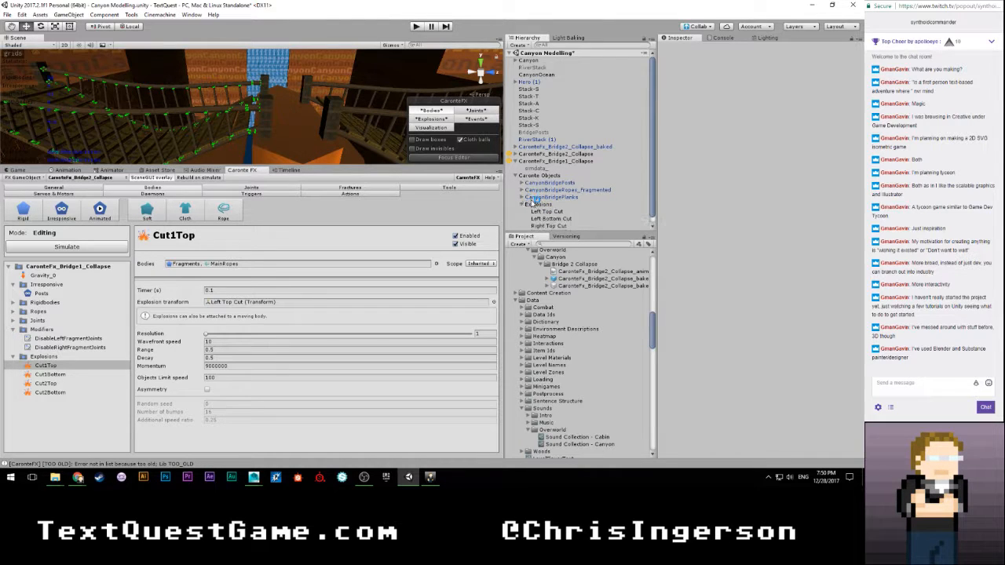
# Step: Create an empty child object under Explosions and name it Bridge 2
pyautogui.click(537, 205)
pyautogui.hotkey('alt', 'shift', 'n')
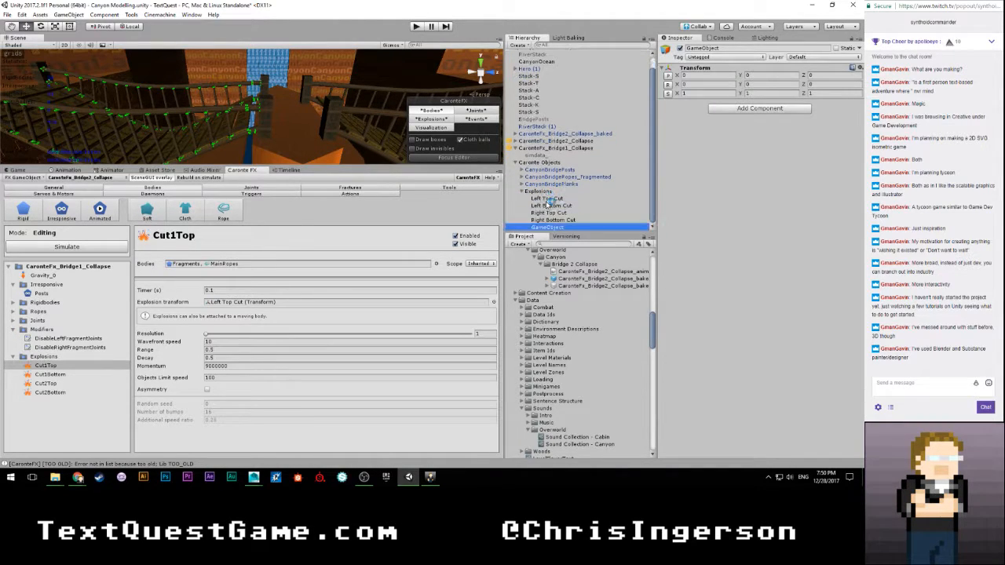
pyautogui.click(742, 48)
pyautogui.write('Brid')
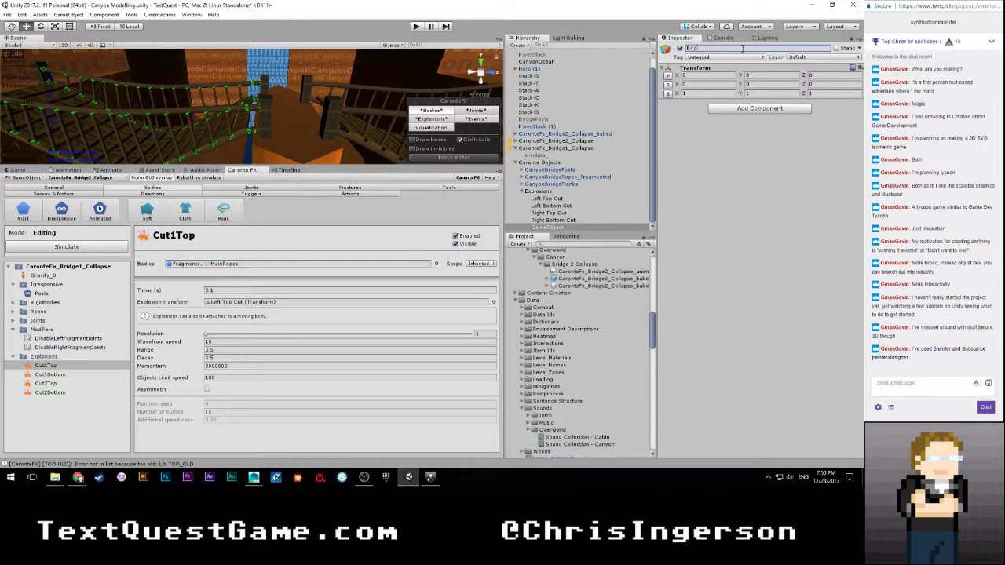
pyautogui.write('ge 2')
pyautogui.press('Return')
# Step: Duplicate the empty Bridge 2 object and rename the copy Bridge 1
pyautogui.click(552, 227)
pyautogui.hotkey('ctrl', 'd')
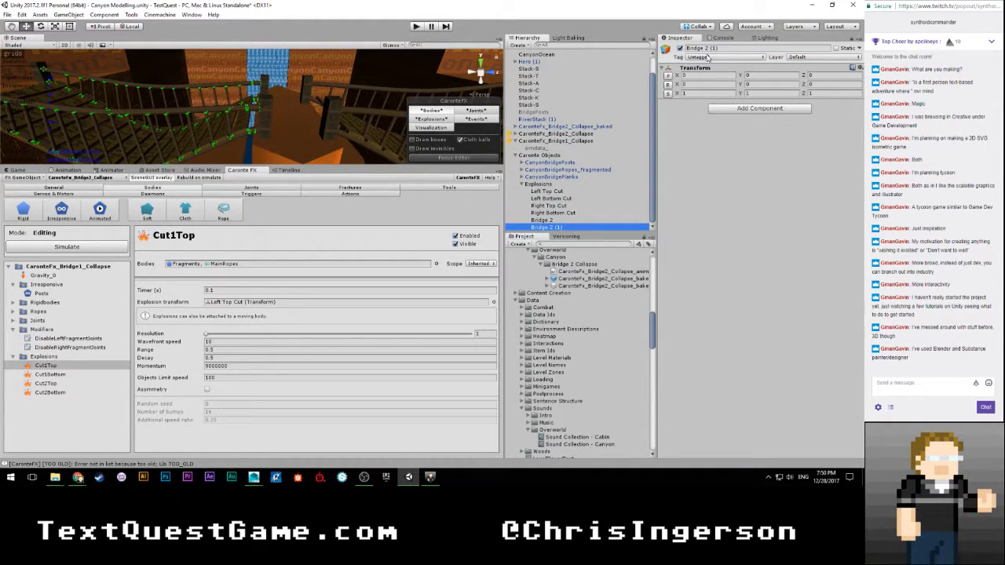
pyautogui.moveTo(726, 50); pyautogui.dragTo(709, 49)
pyautogui.press('Return')
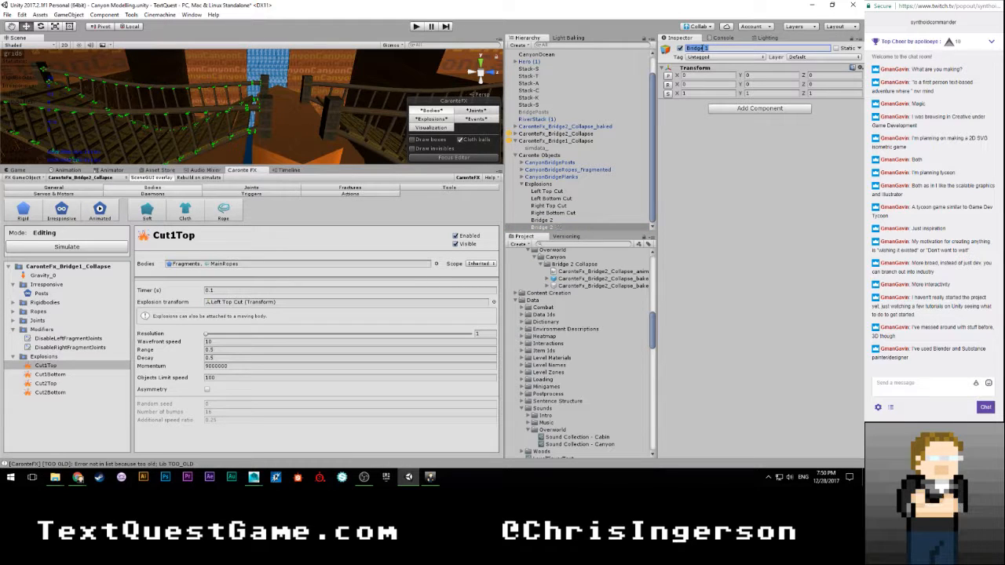
# Step: Move the four left and right cut objects into Bridge 2 and delete the empty Bridge 1 object
pyautogui.click(558, 185)
pyautogui.click(556, 190)
pyautogui.keyDown('shift'); pyautogui.click(550, 212); pyautogui.keyUp('shift')
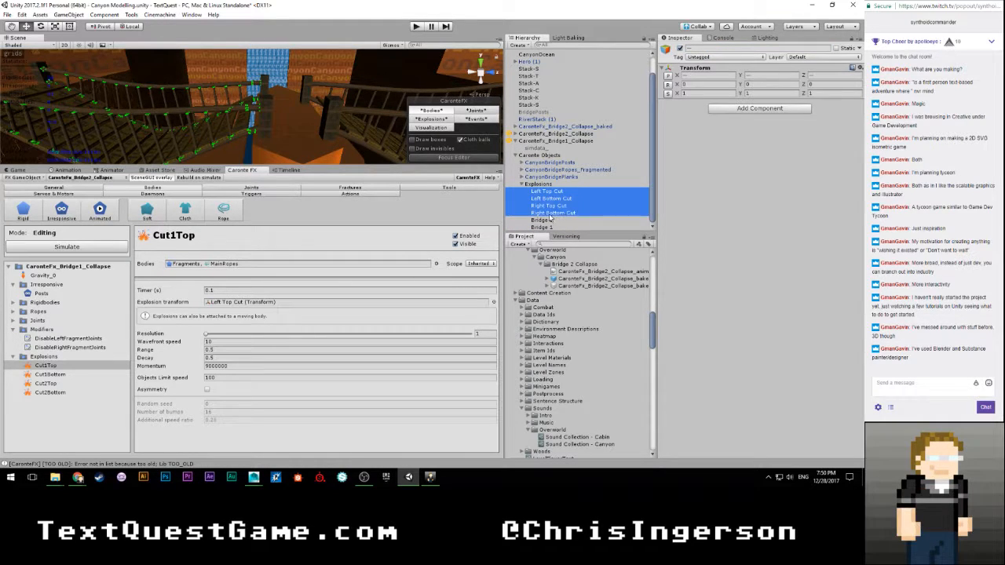
pyautogui.moveTo(550, 212); pyautogui.dragTo(549, 220)
pyautogui.click(539, 219)
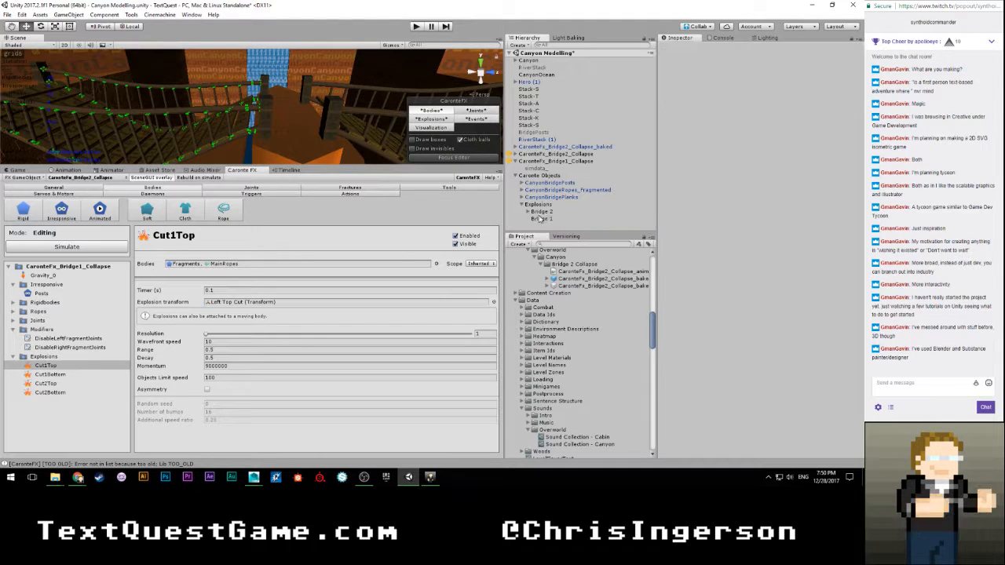
# Step: Duplicate Bridge 2 with its cut objects, rename the copy Bridge 1 and place it above Bridge 2 under Explosions
pyautogui.click(544, 212)
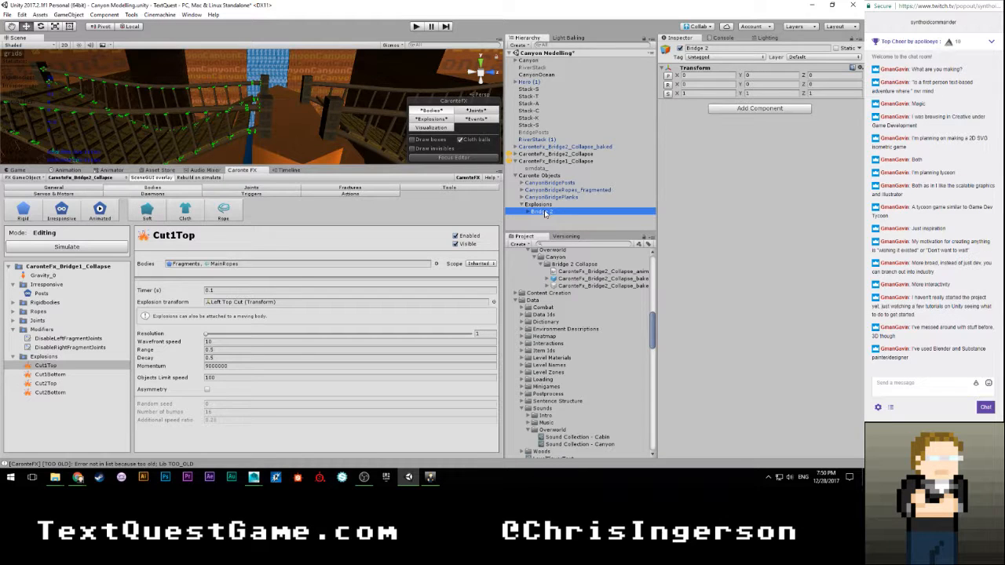
pyautogui.hotkey('ctrl', 'd')
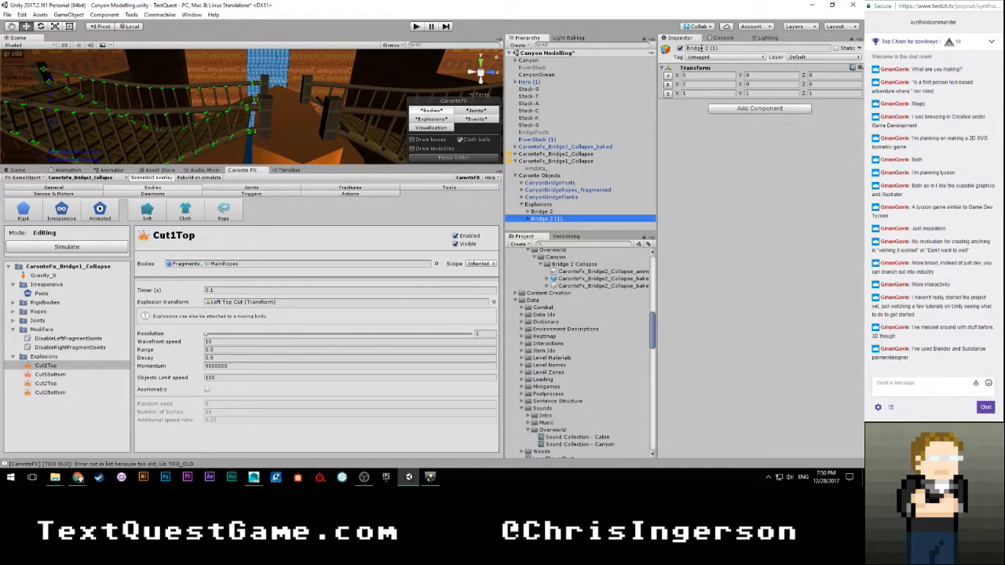
pyautogui.moveTo(704, 48); pyautogui.dragTo(728, 53)
pyautogui.write('1')
pyautogui.press('Return')
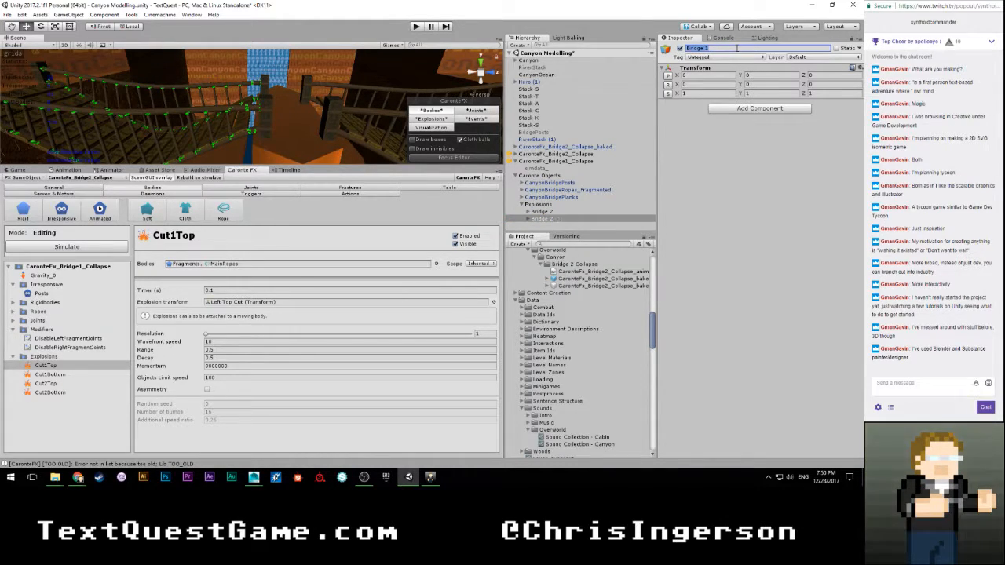
pyautogui.moveTo(543, 218); pyautogui.dragTo(532, 215)
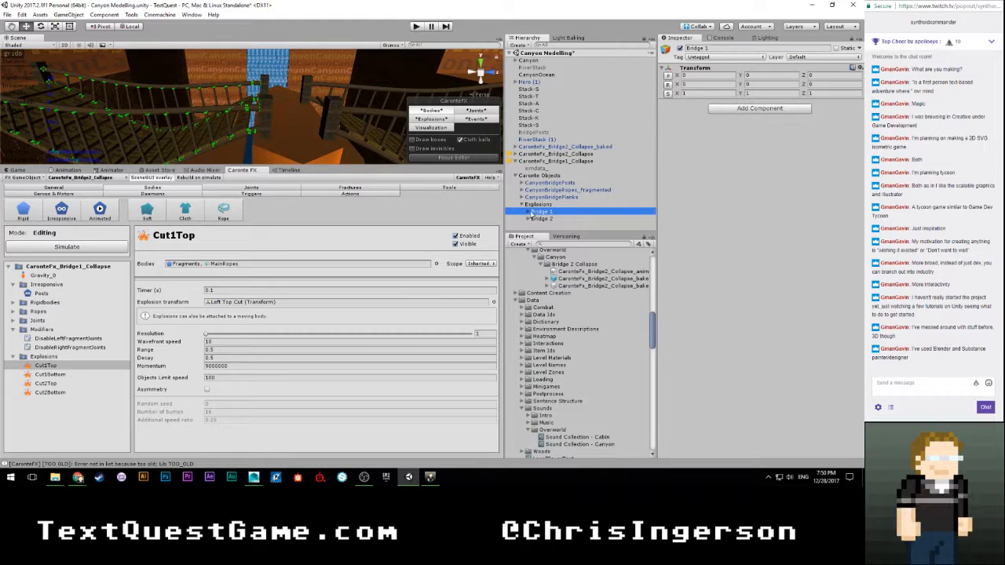
# Step: Select all four cut objects in Bridge 1 and move them together from the second bridge to the first bridge's rope ends near the posts
pyautogui.click(529, 212)
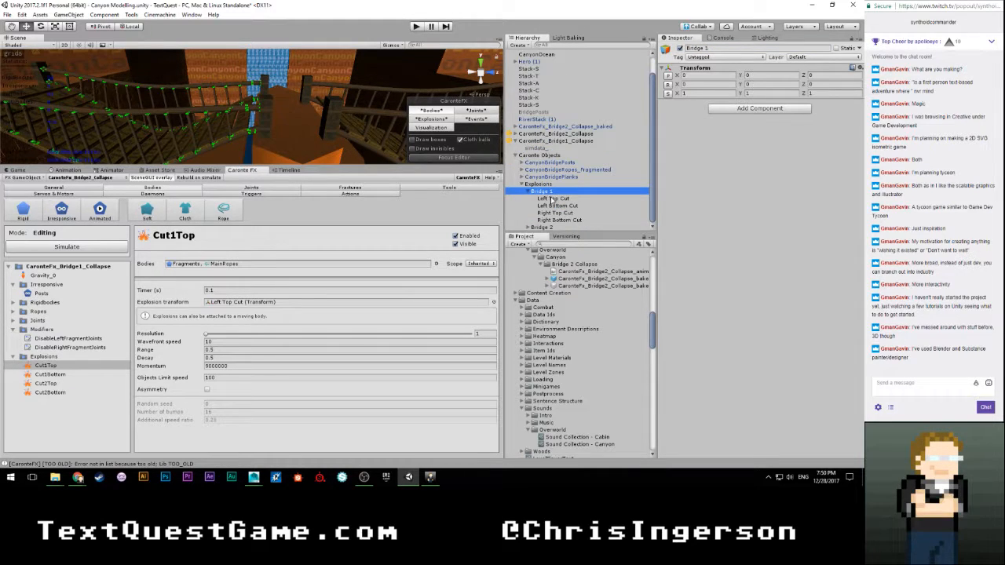
pyautogui.click(553, 199)
pyautogui.keyDown('shift'); pyautogui.click(559, 219); pyautogui.keyUp('shift')
pyautogui.press('f')
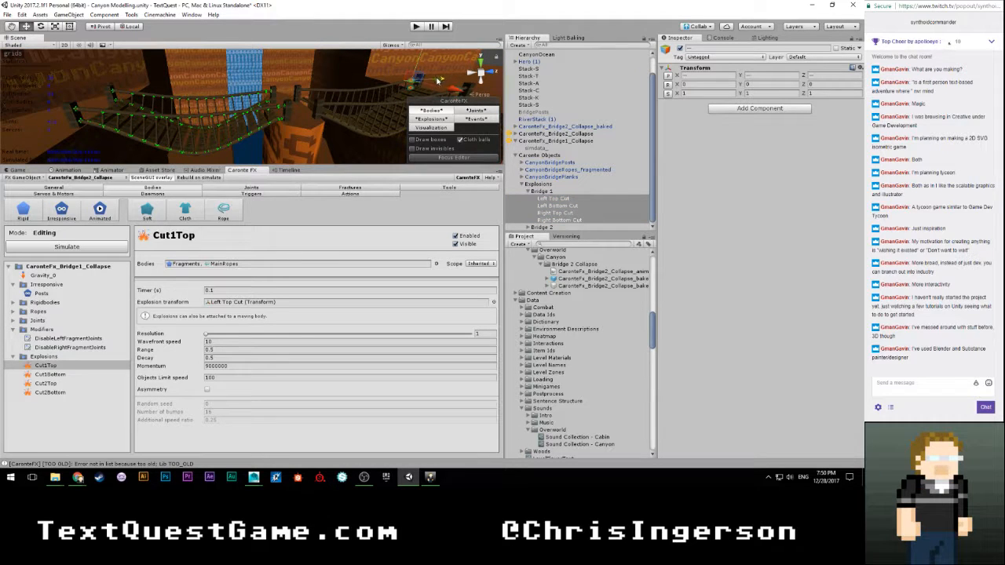
pyautogui.moveTo(438, 81); pyautogui.dragTo(305, 95)
pyautogui.scroll(3, 310, 98)
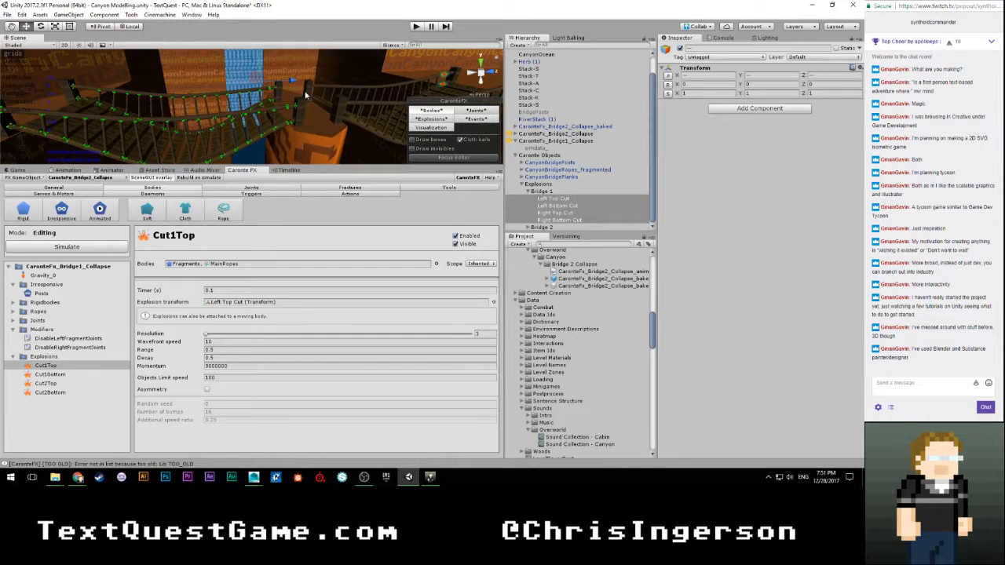
pyautogui.scroll(8, 305, 95)
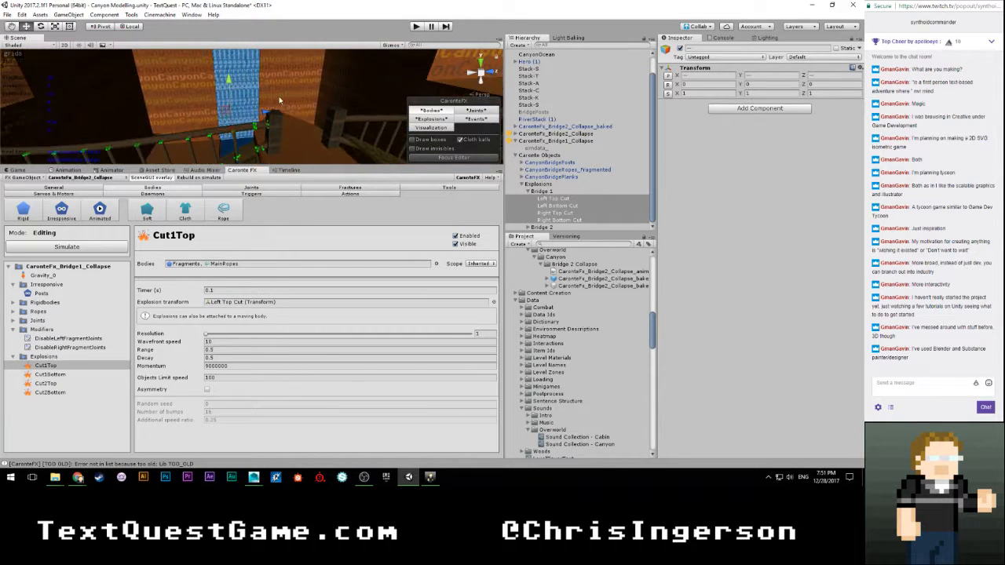
pyautogui.moveTo(279, 100); pyautogui.dragTo(327, 120, button='right')
pyautogui.moveTo(339, 127); pyautogui.dragTo(368, 114)
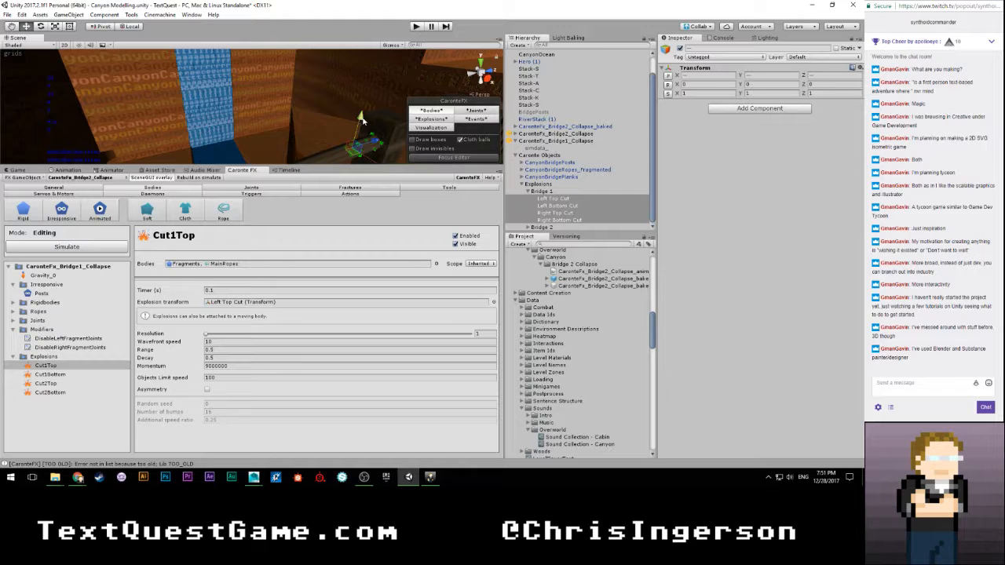
# Step: Fine-tune the position of the four Bridge 1 cut objects to line up with the rope fragments beside the post
pyautogui.scroll(-3, 286, 129)
pyautogui.moveTo(286, 134); pyautogui.dragTo(240, 105, button='middle')
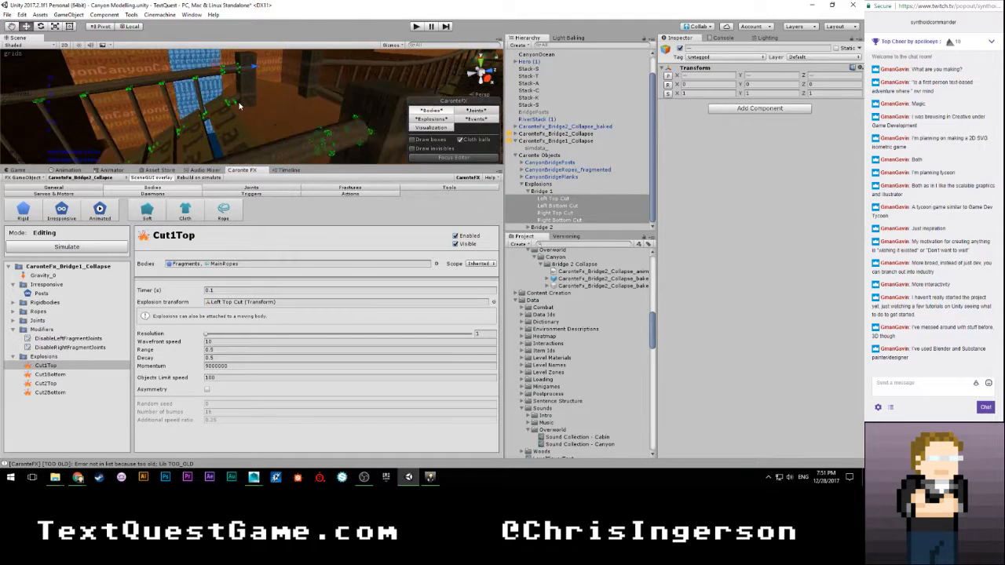
pyautogui.moveTo(239, 105)
pyautogui.mouseDown(button='right')
pyautogui.moveTo(314, 116)
pyautogui.moveTo(235, 86)
pyautogui.moveTo(245, 93)
pyautogui.moveTo(230, 97)
pyautogui.mouseUp(button='right')
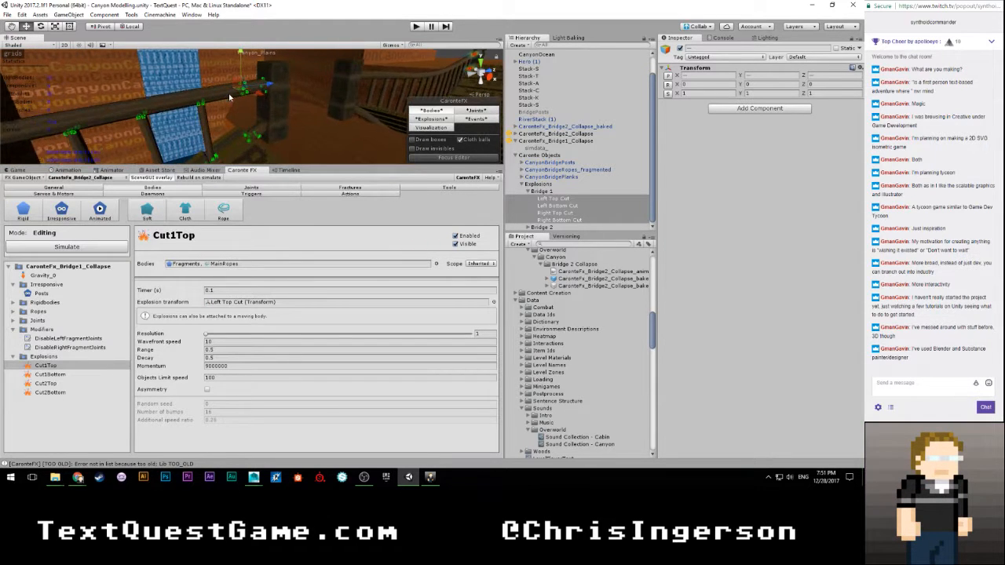
pyautogui.scroll(5, 229, 98)
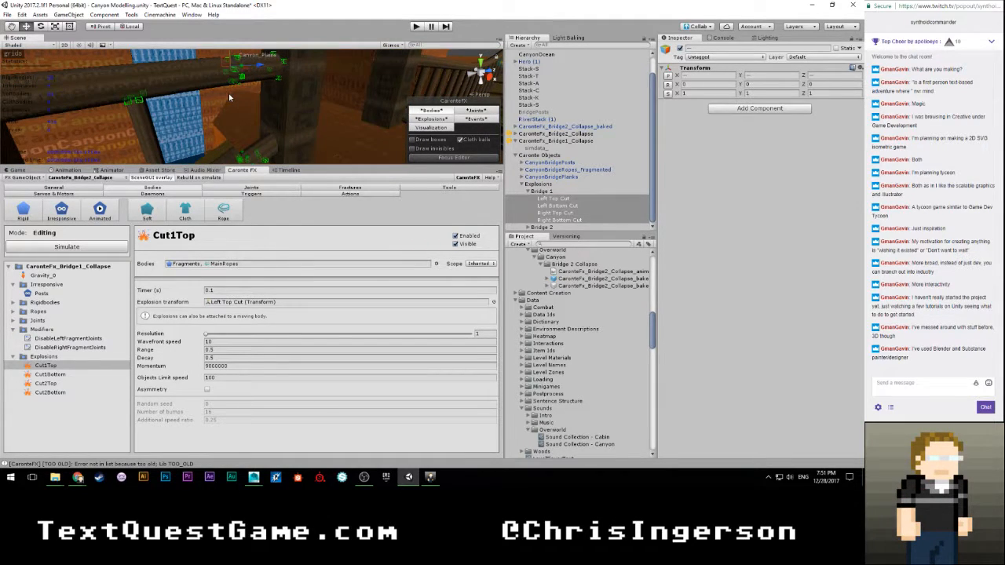
pyautogui.moveTo(229, 98); pyautogui.dragTo(554, 292, button='right')
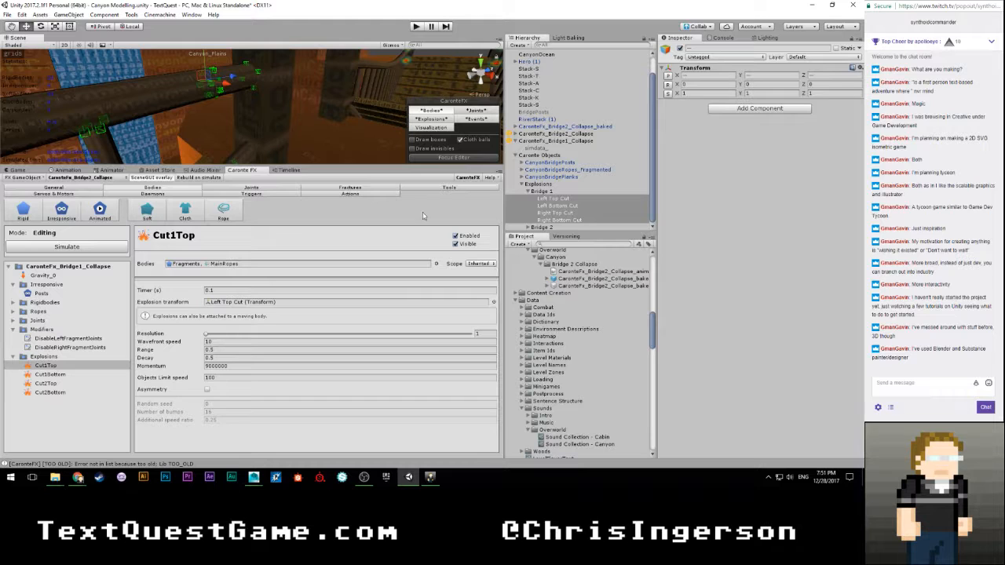
pyautogui.moveTo(242, 113); pyautogui.dragTo(189, 66, button='right')
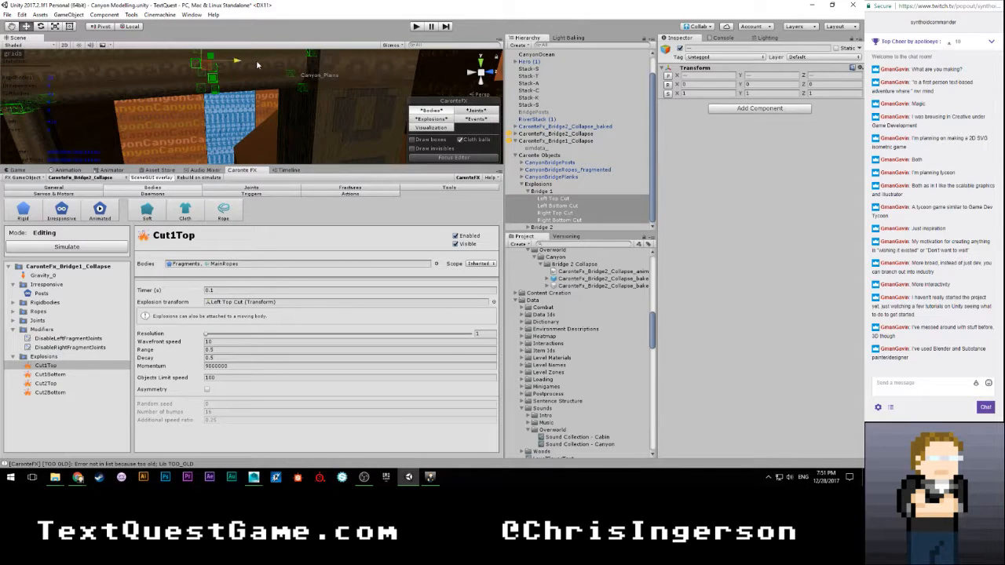
pyautogui.moveTo(240, 65)
pyautogui.mouseDown()
pyautogui.moveTo(199, 66)
pyautogui.moveTo(237, 66)
pyautogui.moveTo(242, 79)
pyautogui.moveTo(225, 57)
pyautogui.mouseUp()
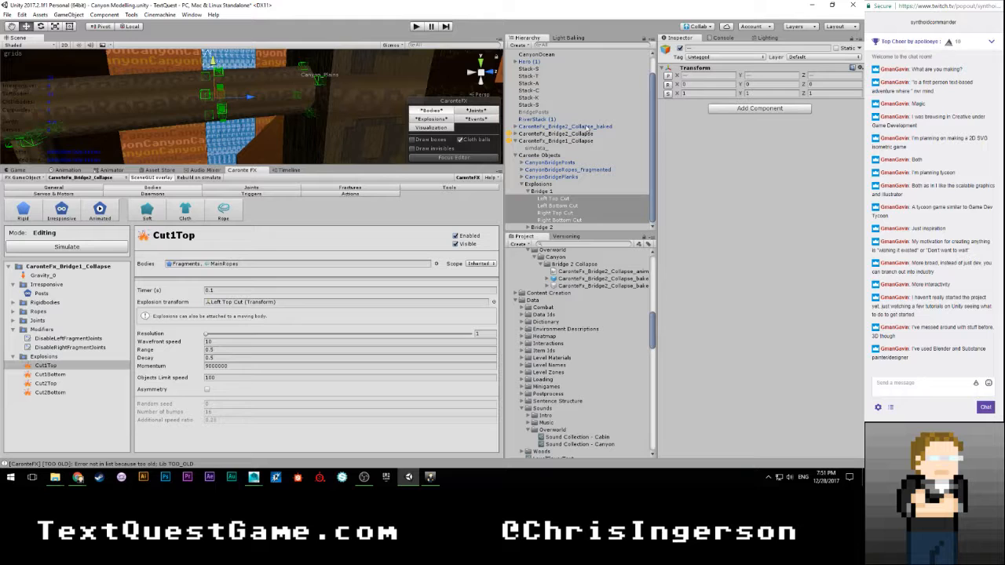
# Step: Select Left Bottom Cut and Right Bottom Cut in Bridge 1 and move them together along Z to about -17.7
pyautogui.click(565, 200)
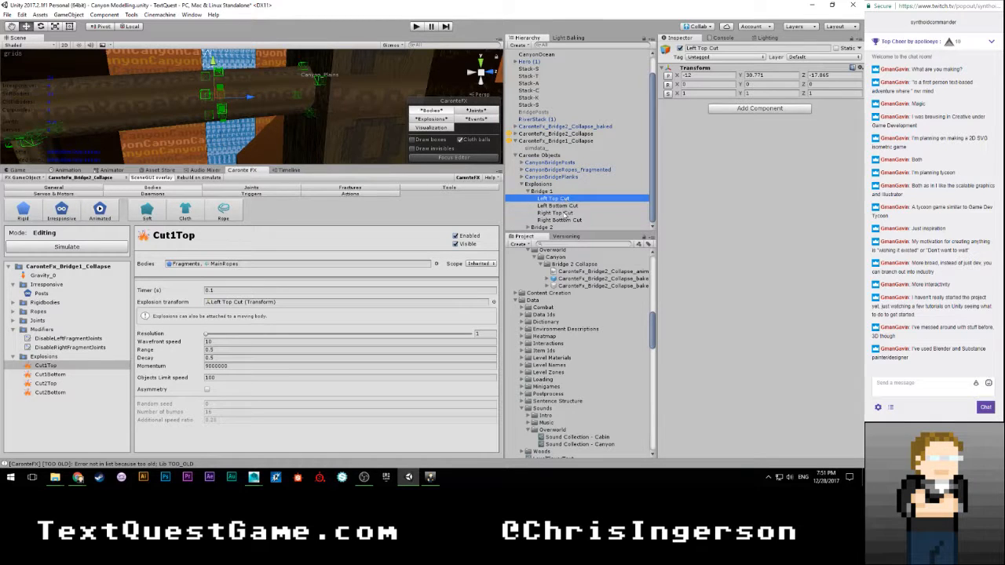
pyautogui.keyDown('ctrl'); pyautogui.click(562, 212); pyautogui.keyUp('ctrl')
pyautogui.press('f')
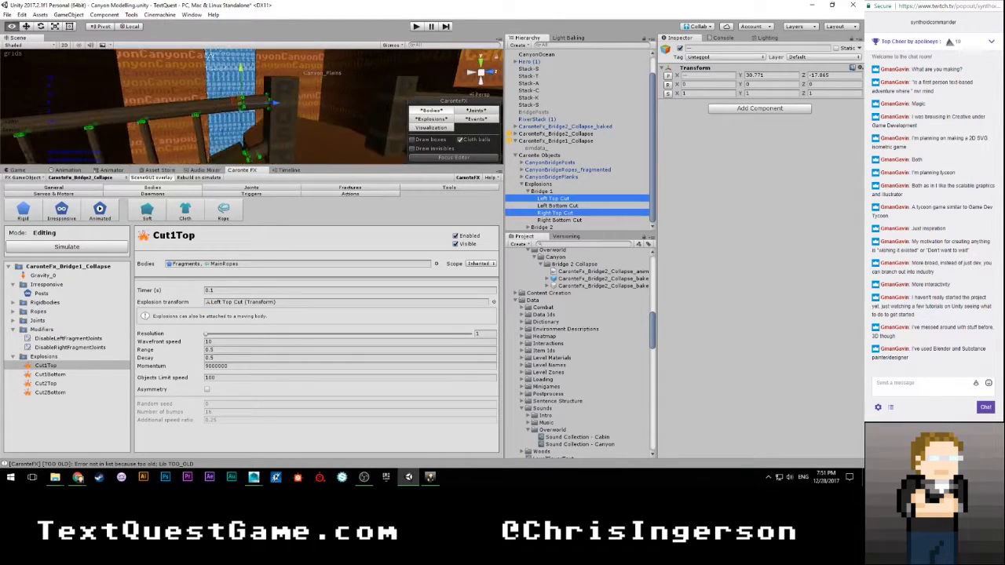
pyautogui.moveTo(264, 84)
pyautogui.keyDown('alt'); pyautogui.mouseDown()
pyautogui.moveTo(204, 122)
pyautogui.moveTo(274, 82)
pyautogui.mouseUp(); pyautogui.keyUp('alt')
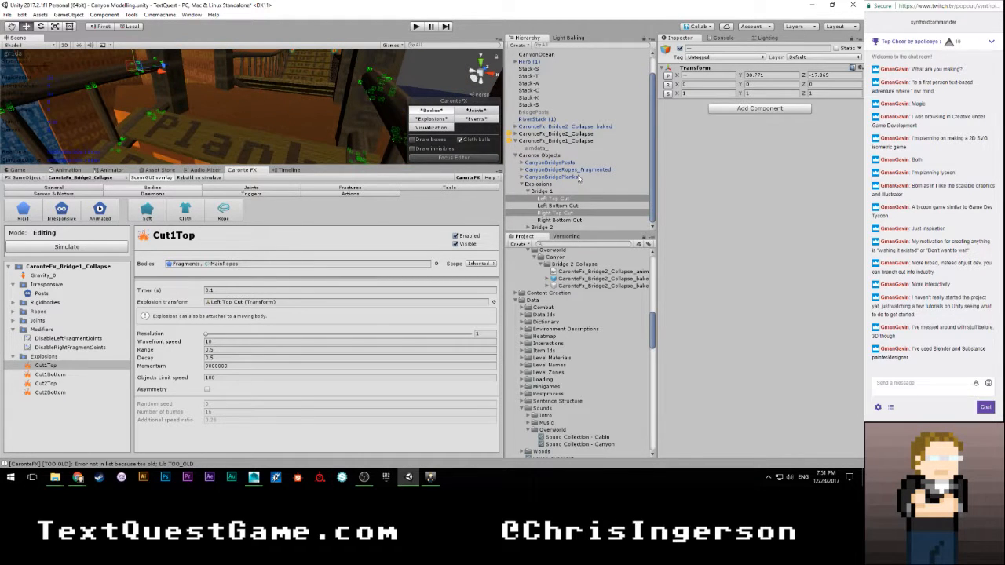
pyautogui.click(573, 213)
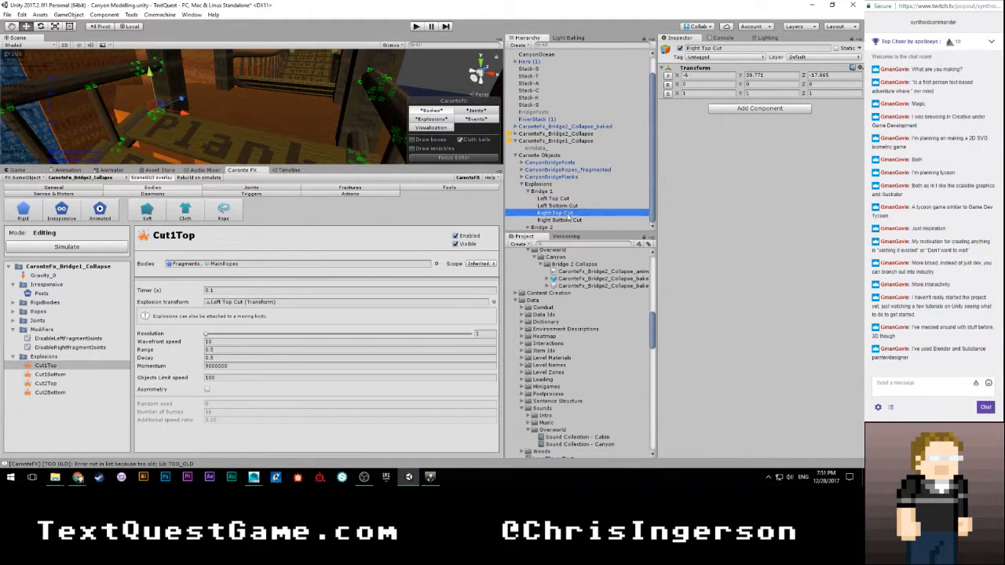
pyautogui.click(569, 205)
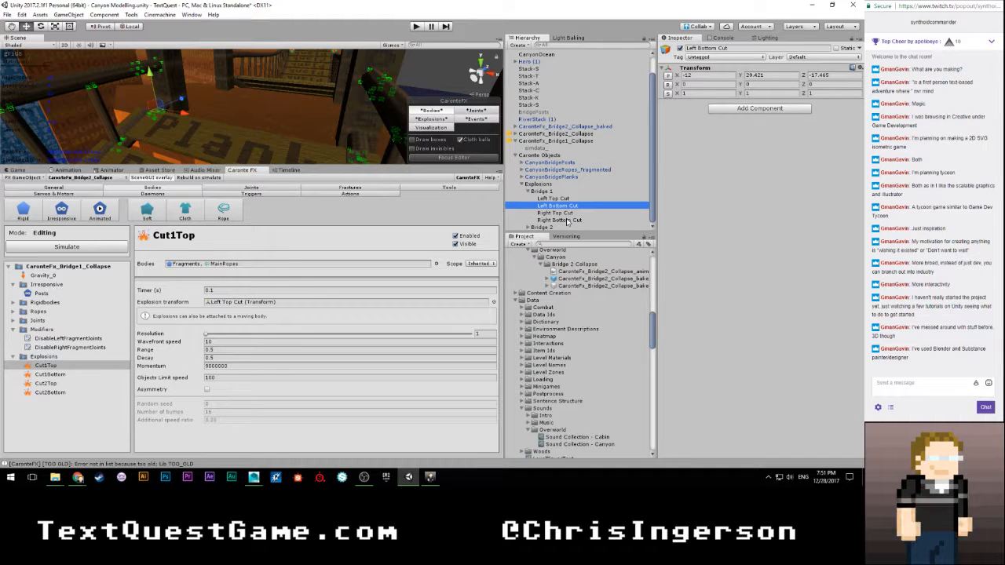
pyautogui.keyDown('ctrl'); pyautogui.click(569, 220); pyautogui.keyUp('ctrl')
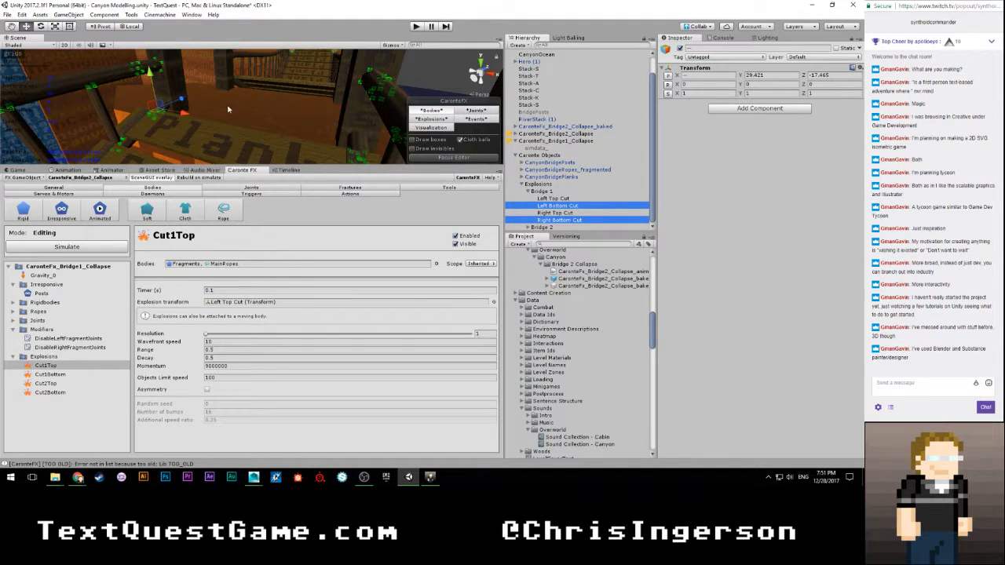
pyautogui.keyDown('alt'); pyautogui.moveTo(235, 118); pyautogui.dragTo(94, 75); pyautogui.keyUp('alt')
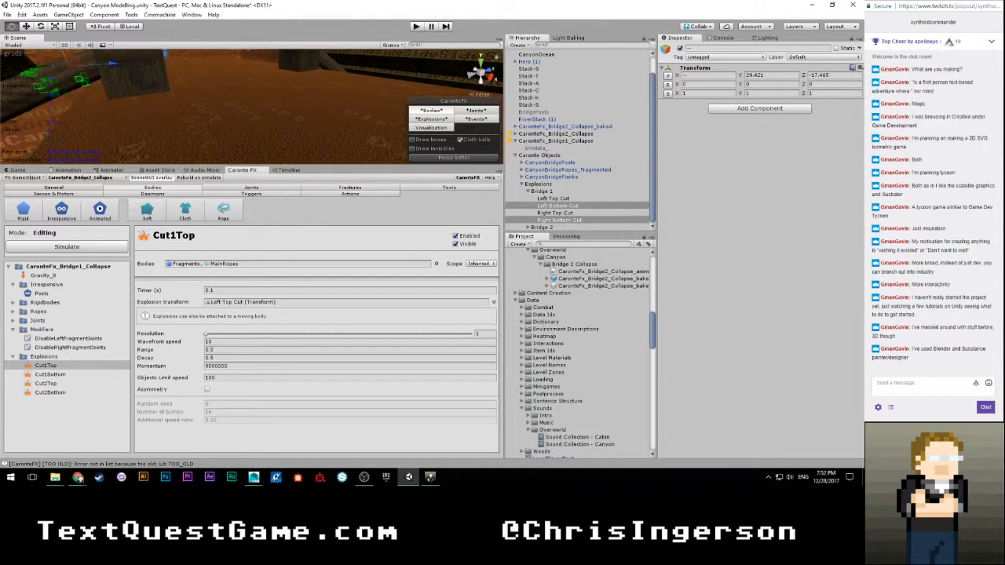
pyautogui.press('w')
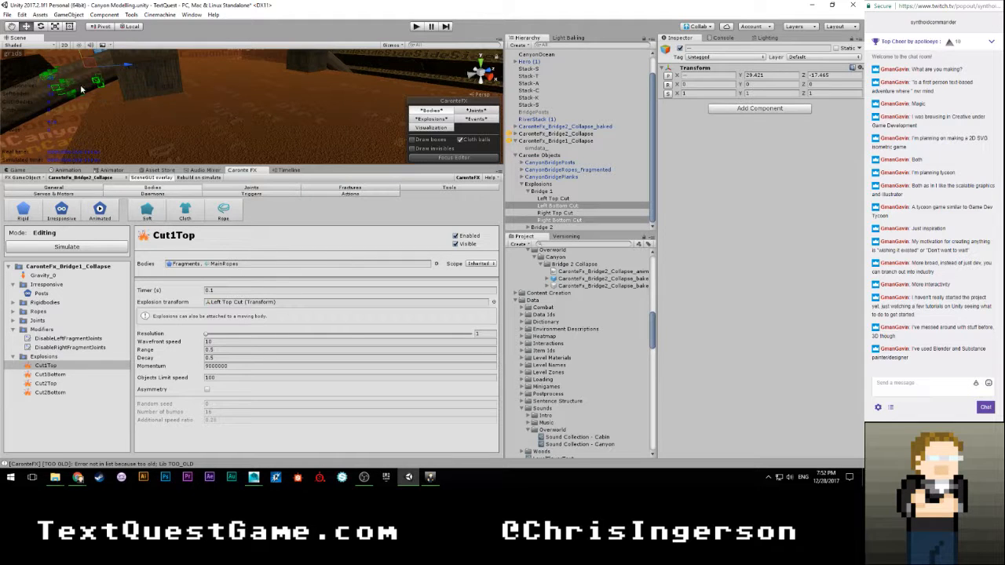
pyautogui.scroll(5, 81, 89)
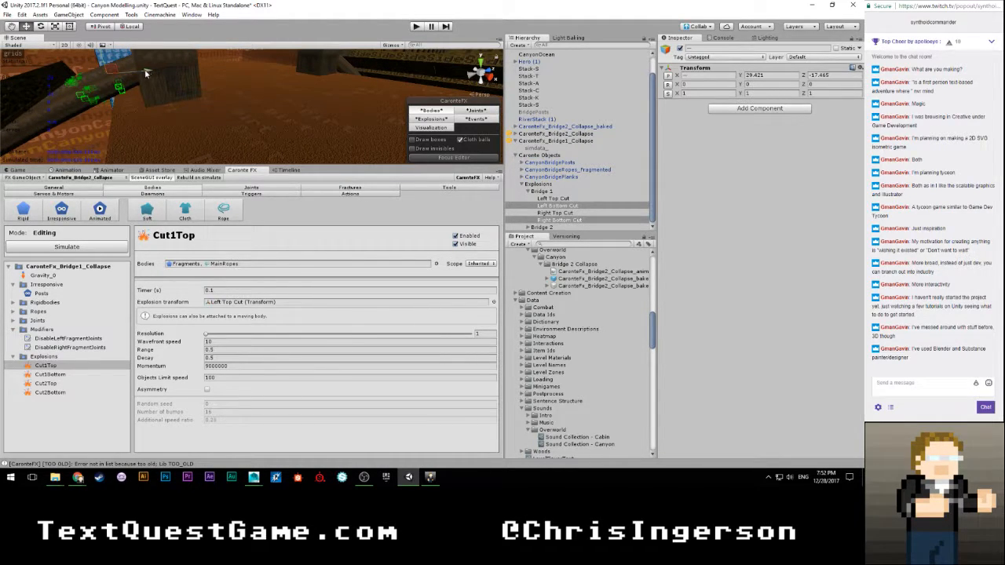
pyautogui.click(118, 74)
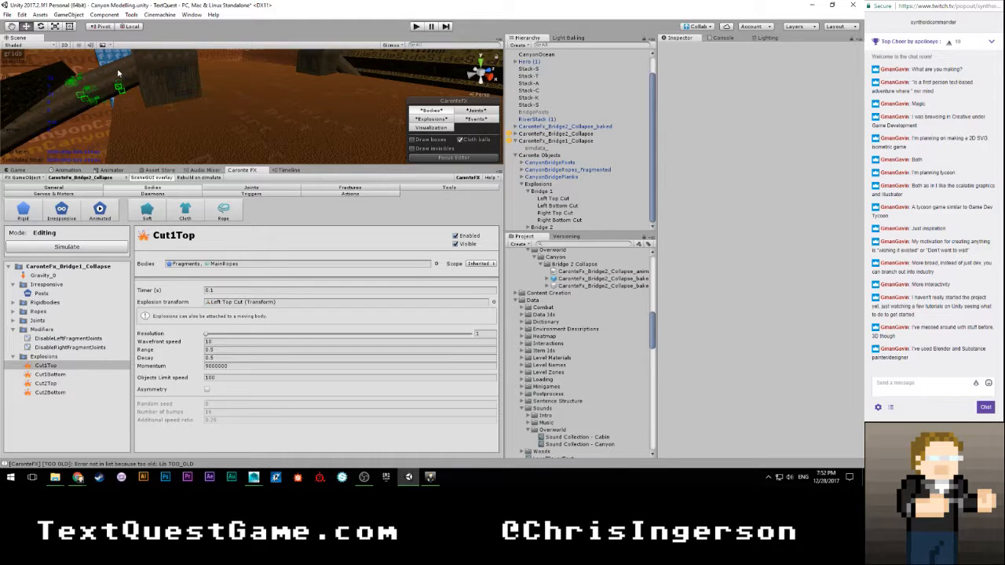
pyautogui.click(558, 205)
pyautogui.keyDown('ctrl'); pyautogui.click(559, 221); pyautogui.keyUp('ctrl')
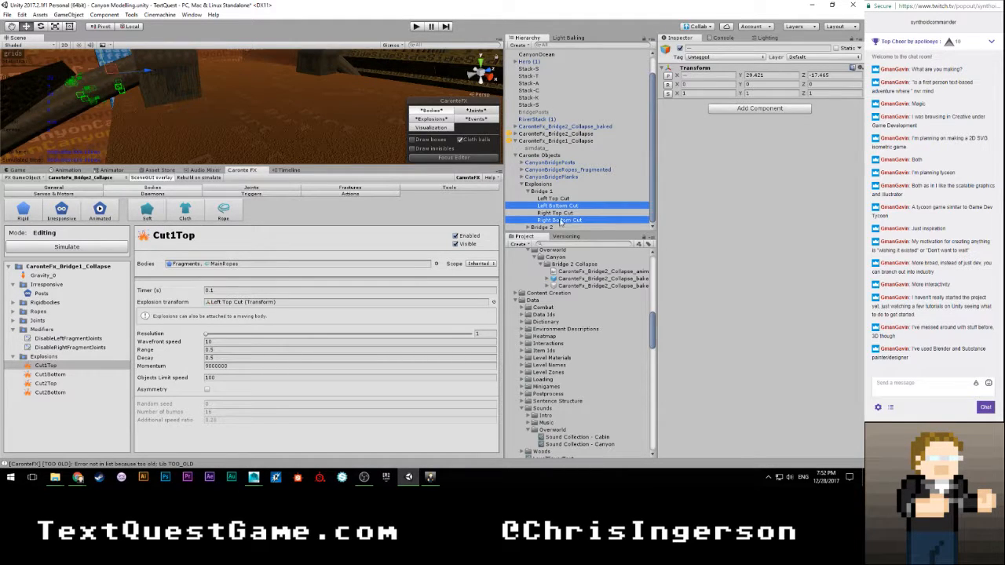
pyautogui.moveTo(147, 71); pyautogui.dragTo(127, 73)
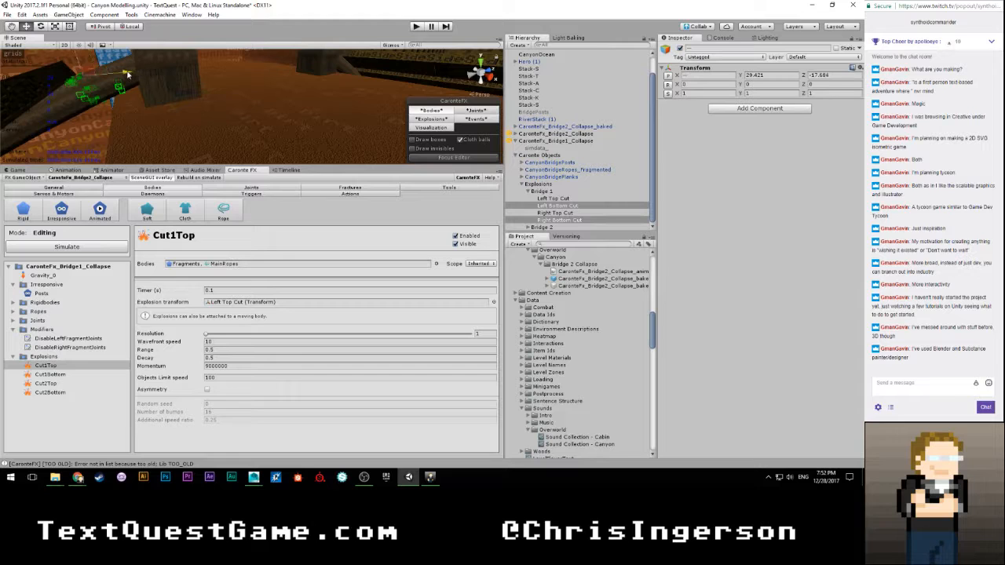
# Step: Lower the two Bridge 1 bottom cuts to about Y 29.23 beside the rope fragments and focus on Right Bottom Cut
pyautogui.moveTo(130, 73); pyautogui.dragTo(471, 247, button='right')
pyautogui.moveTo(205, 97); pyautogui.dragTo(166, 83, button='right')
pyautogui.moveTo(131, 60); pyautogui.dragTo(133, 69)
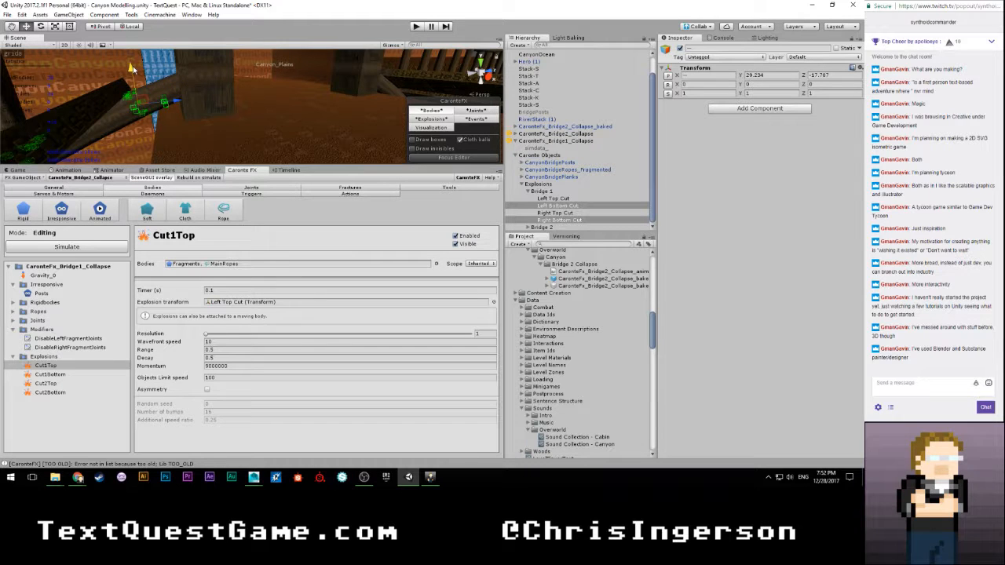
pyautogui.click(590, 221)
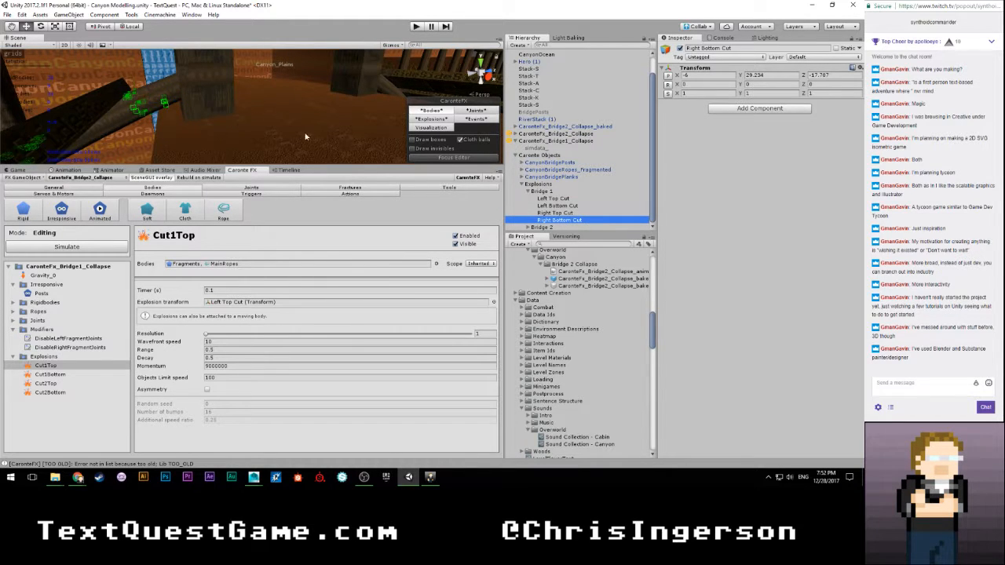
pyautogui.press('f')
pyautogui.scroll(10, 258, 124)
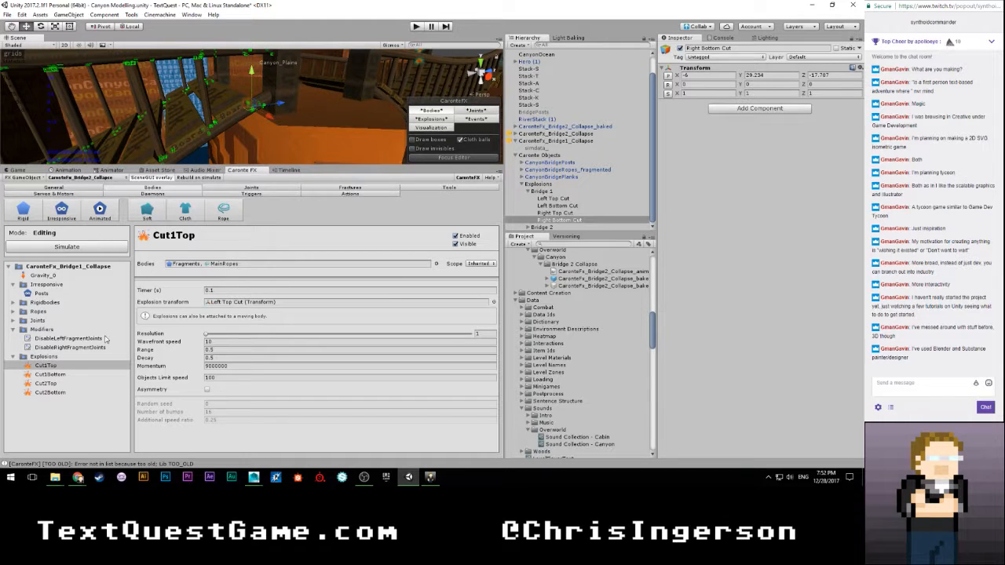
# Step: Assign the matching Bridge 1 cut objects as explosion transforms for Cut1Top, Cut1Bottom, Cut2Top and Cut2Bottom
pyautogui.click(63, 365)
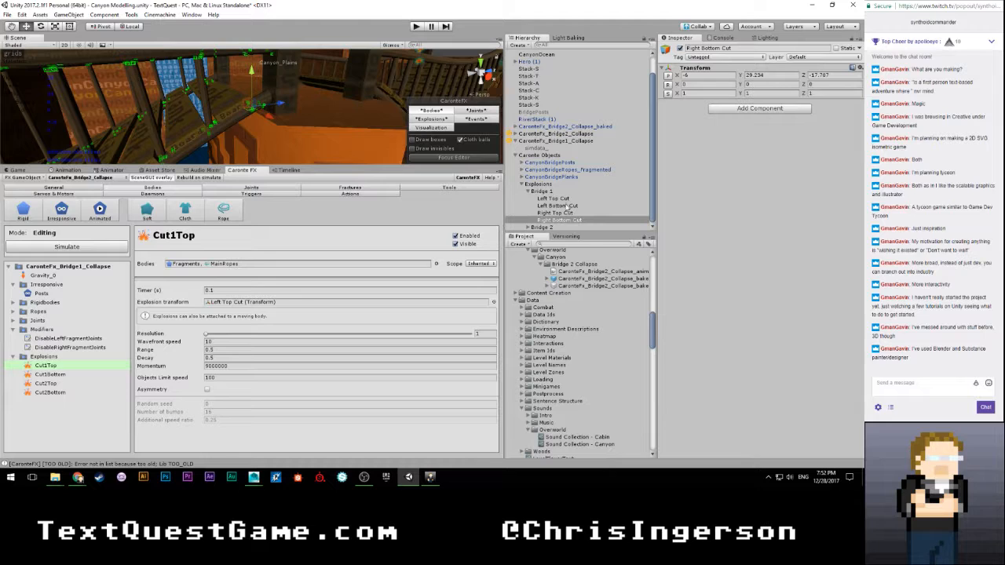
pyautogui.click(61, 374)
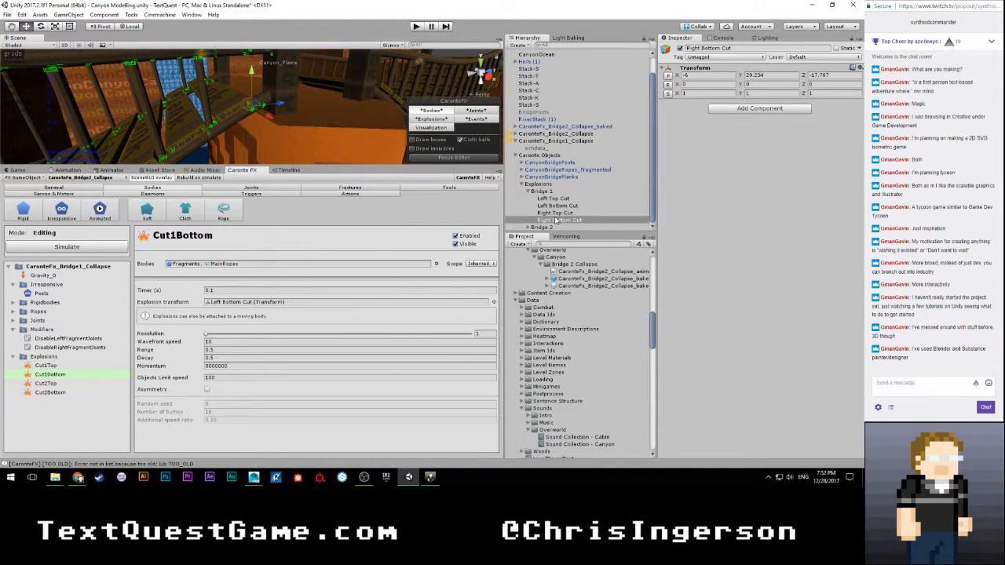
pyautogui.moveTo(560, 207); pyautogui.dragTo(224, 306)
pyautogui.click(60, 383)
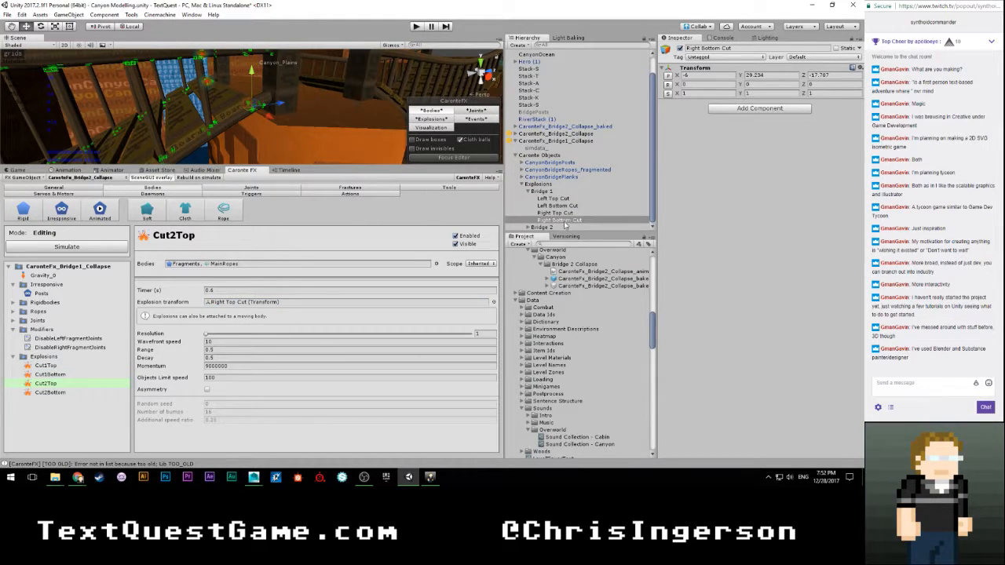
pyautogui.moveTo(555, 214); pyautogui.dragTo(241, 306)
pyautogui.click(62, 394)
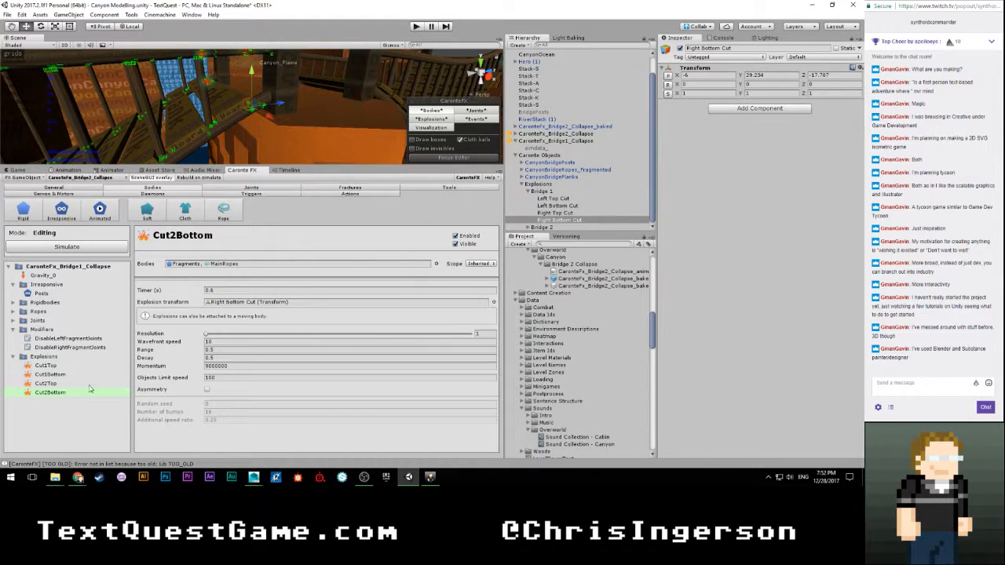
pyautogui.moveTo(557, 220); pyautogui.dragTo(243, 306)
# Step: Set the explosion timers of Cut1Top and Cut1Bottom to 0.6 s and of Cut2Top to 0.1 s
pyautogui.click(47, 366)
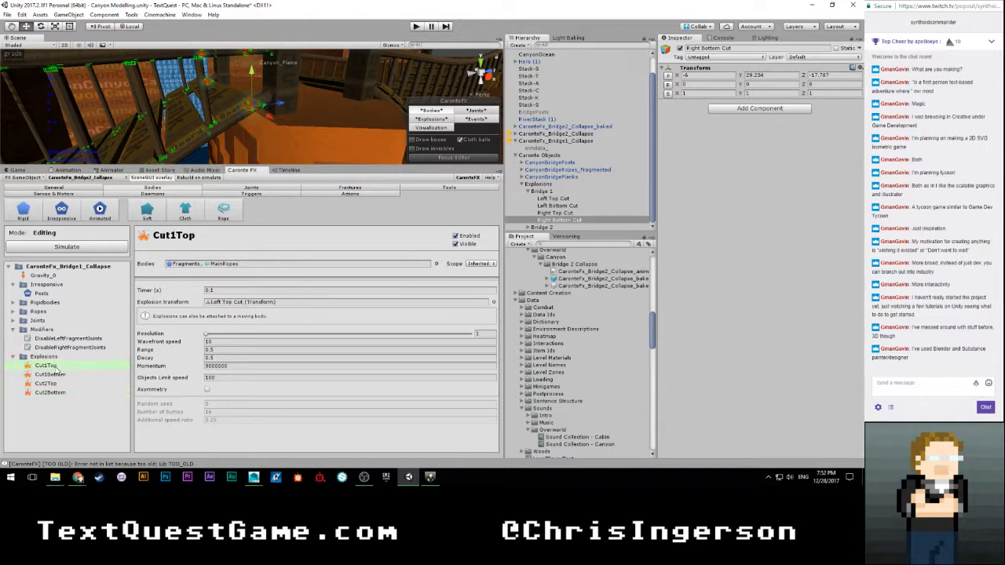
pyautogui.click(219, 291)
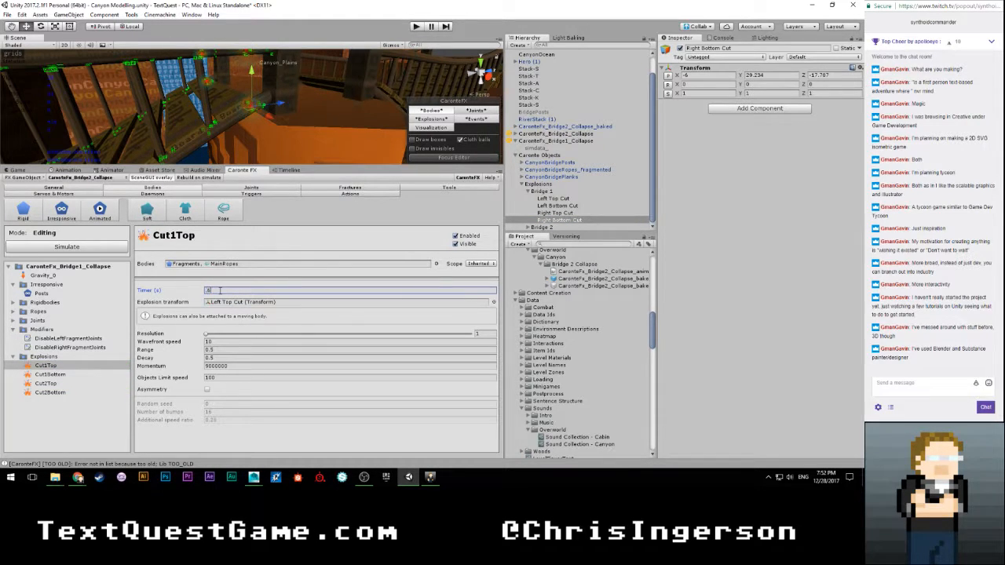
pyautogui.click(50, 374)
pyautogui.click(218, 291)
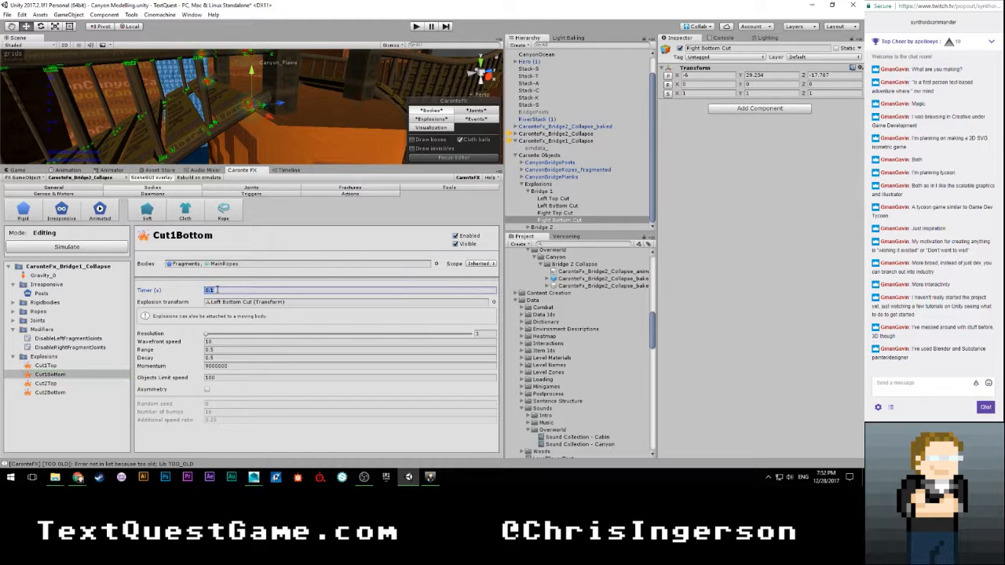
pyautogui.click(47, 383)
pyautogui.click(226, 291)
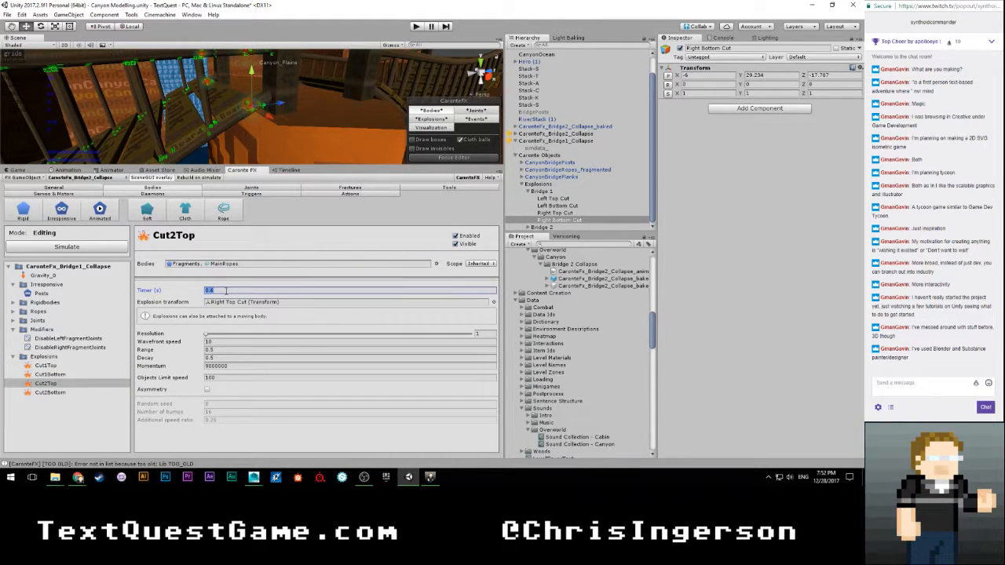
# Step: Rename the explosion that uses Left Top Cut from Cut1Top to Cut2Top
pyautogui.rightClick(49, 386)
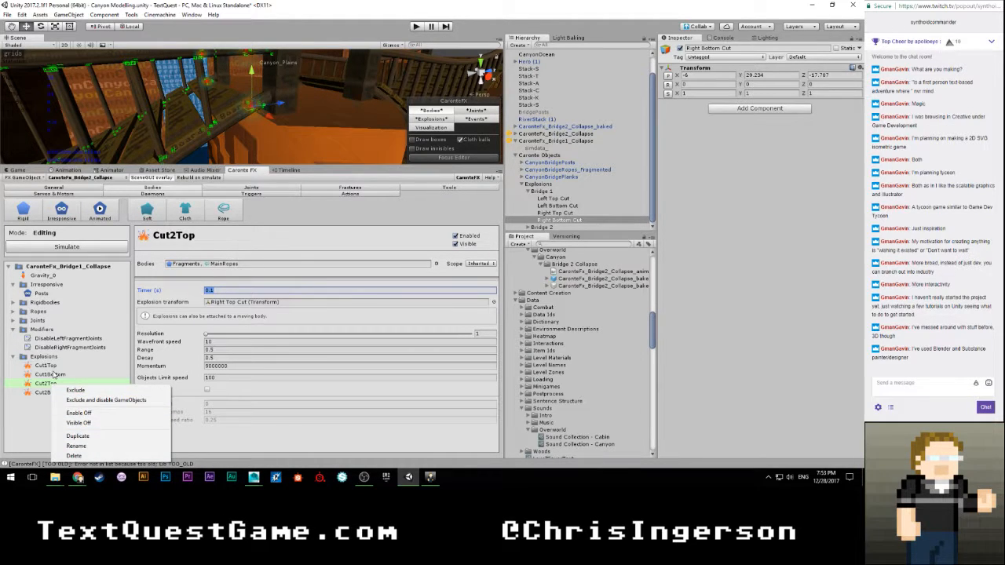
pyautogui.click(45, 366)
pyautogui.rightClick(47, 368)
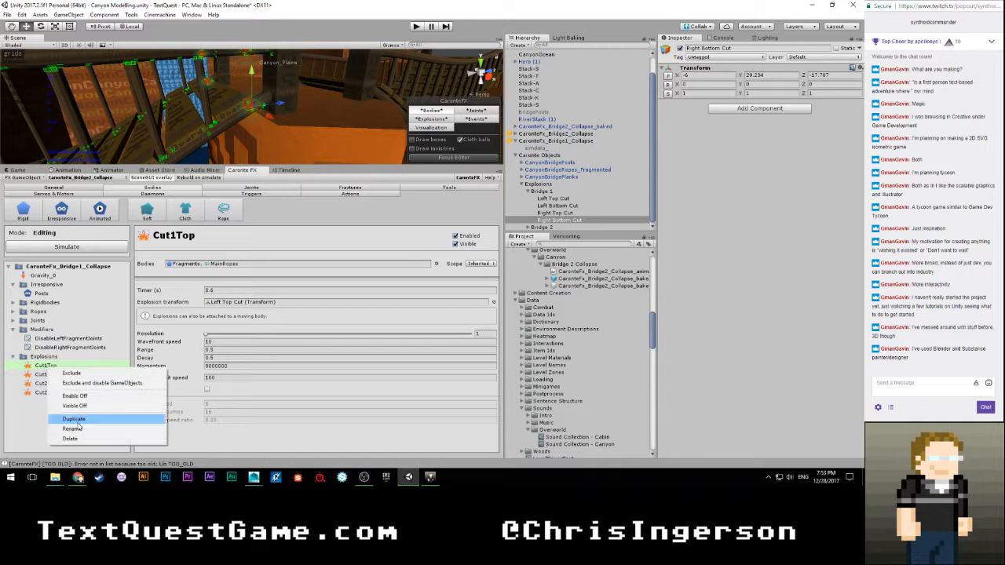
pyautogui.click(71, 422)
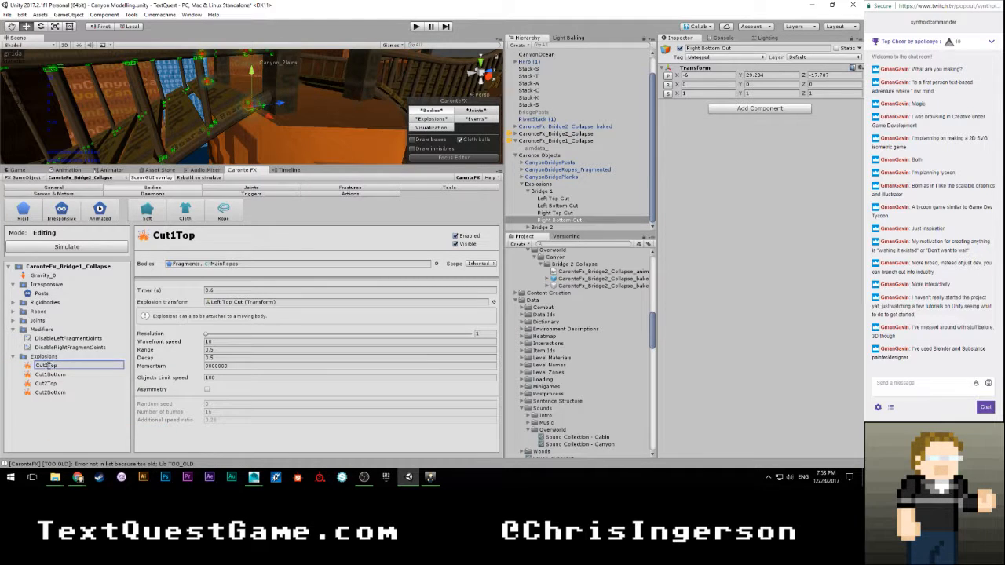
pyautogui.press('Return')
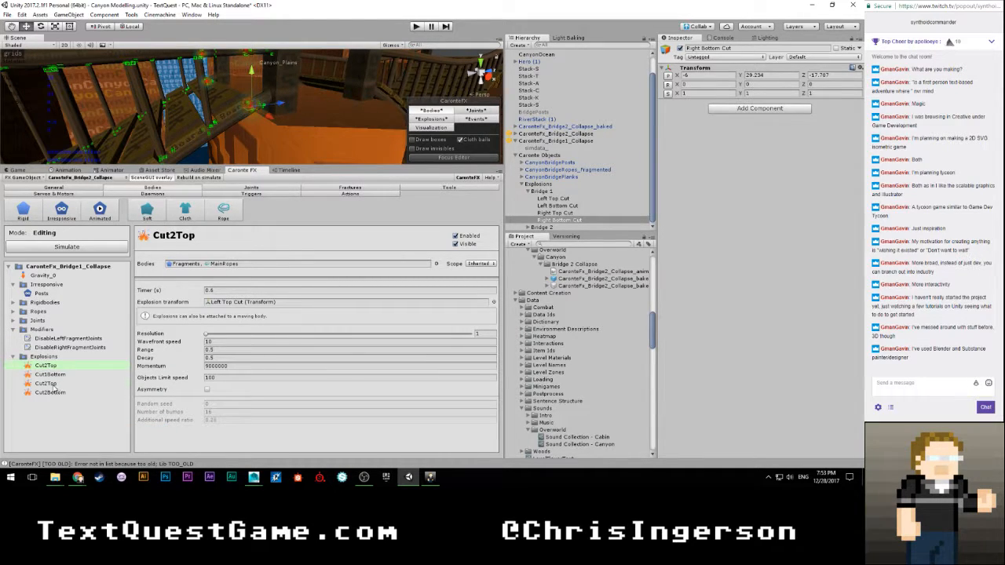
# Step: Rename the explosion that uses Right Top Cut as Cut1Top and reorder the explosions so the right cuts precede the left ones
pyautogui.rightClick(55, 384)
pyautogui.click(79, 445)
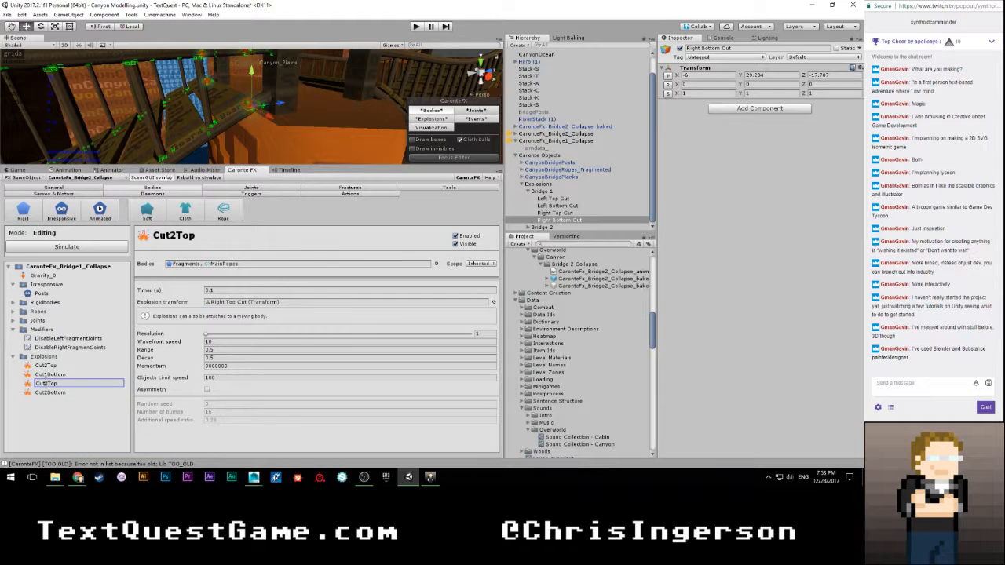
pyautogui.write('Cut1Top')
pyautogui.press('Return')
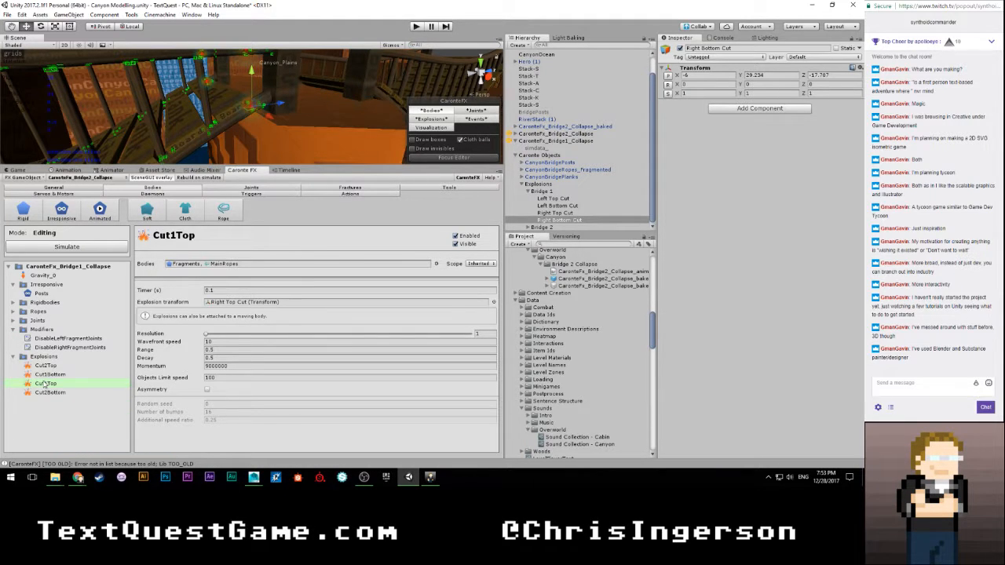
pyautogui.moveTo(45, 384)
pyautogui.mouseDown()
pyautogui.moveTo(47, 361)
pyautogui.moveTo(49, 392)
pyautogui.moveTo(51, 373)
pyautogui.mouseUp()
# Step: Rename the explosion that uses Right Bottom Cut from Cut2Bottom to Cut1Bottom
pyautogui.rightClick(47, 374)
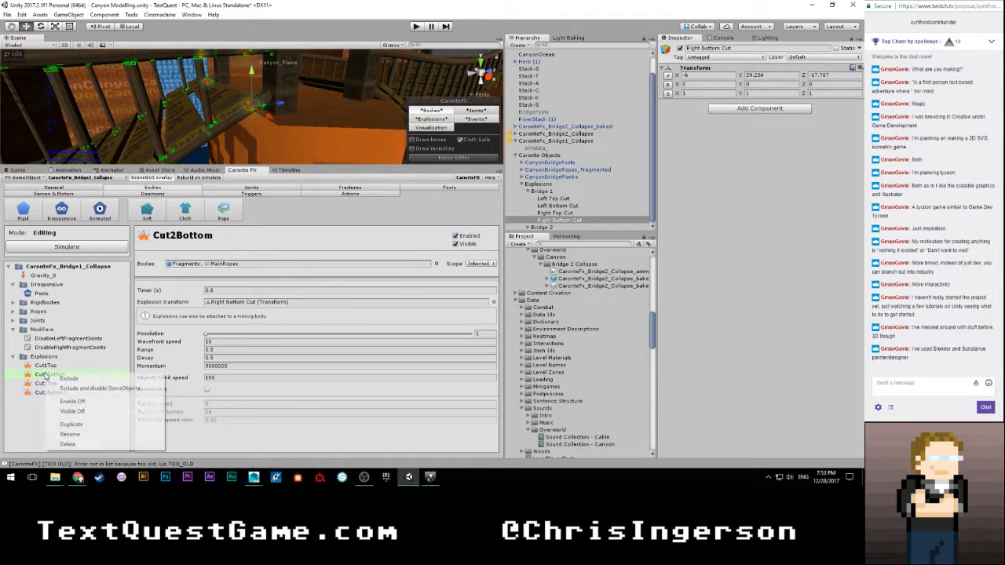
pyautogui.click(74, 434)
pyautogui.click(47, 375)
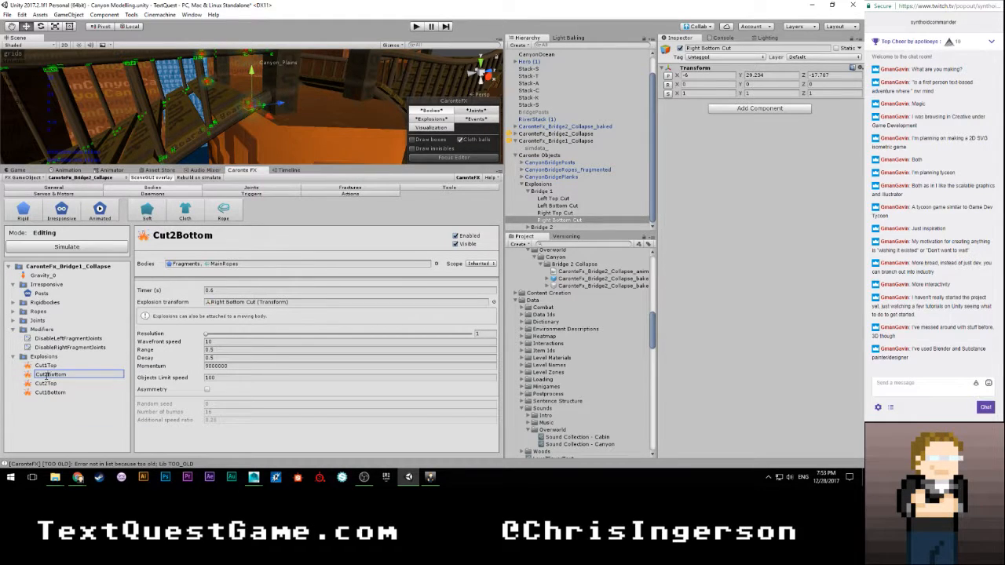
pyautogui.press('BackSpace')
pyautogui.write('1')
pyautogui.press('Return')
# Step: Rename the explosion that uses Left Bottom Cut as Cut2Bottom, then select Cut2Top to check its settings
pyautogui.click(51, 393)
pyautogui.rightClick(51, 393)
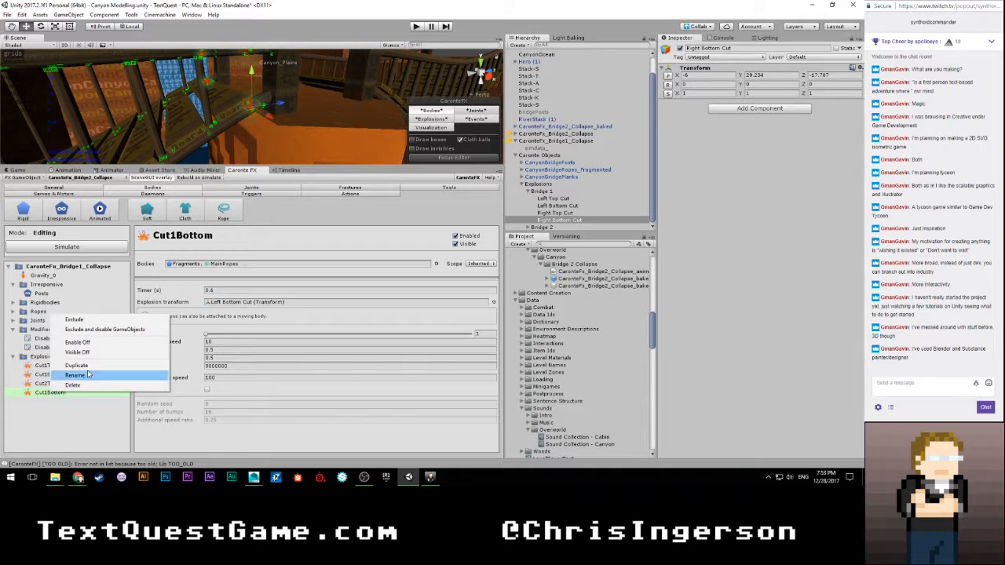
pyautogui.click(63, 373)
pyautogui.click(50, 394)
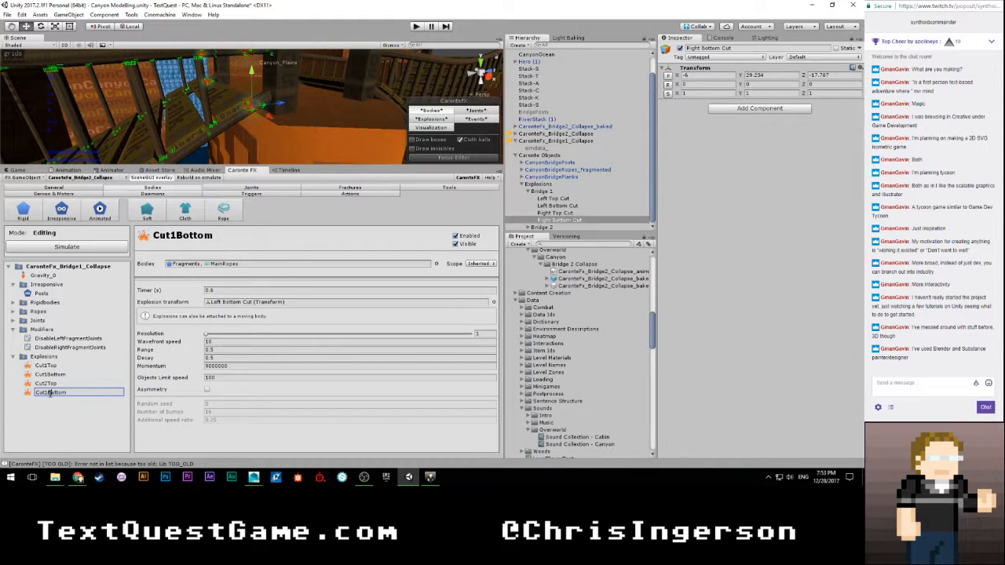
pyautogui.press('BackSpace')
pyautogui.write('2')
pyautogui.press('Return')
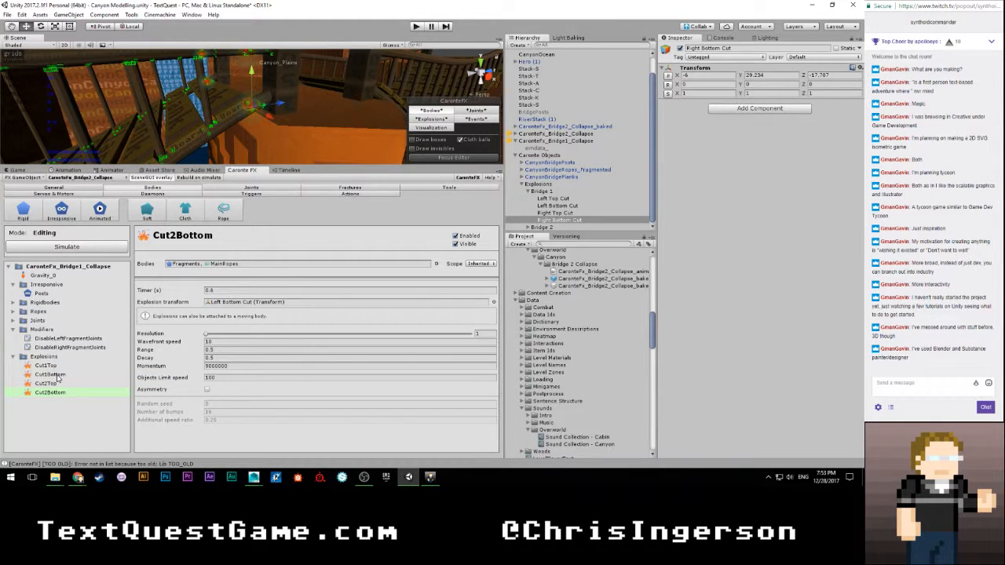
pyautogui.click(57, 383)
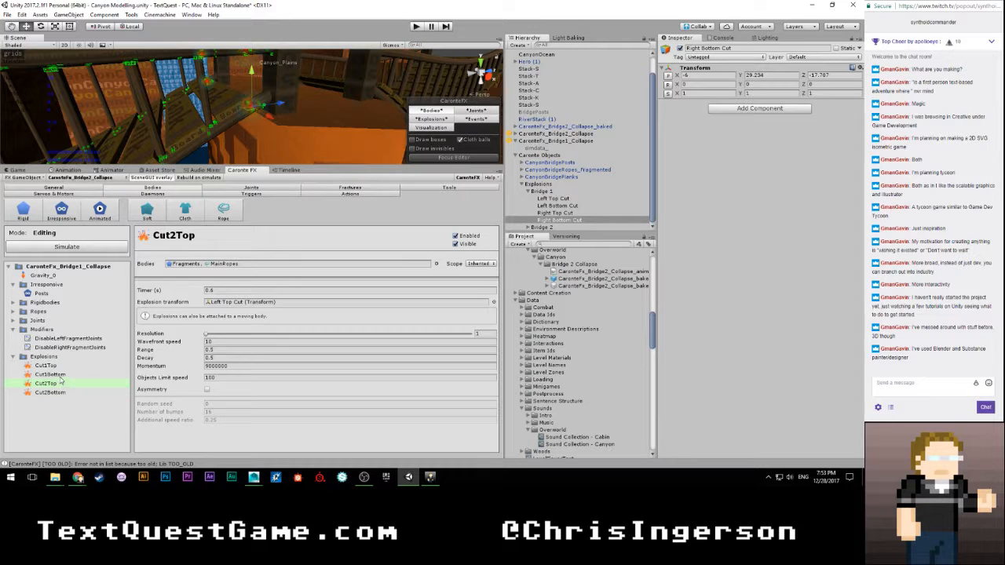
# Step: Check the settings of Cut1Top and Cut1Bottom, locate Cut1Bottom's explosion transform object, and collapse the CaronteFX Explosions group
pyautogui.click(61, 375)
pyautogui.click(57, 365)
pyautogui.click(52, 374)
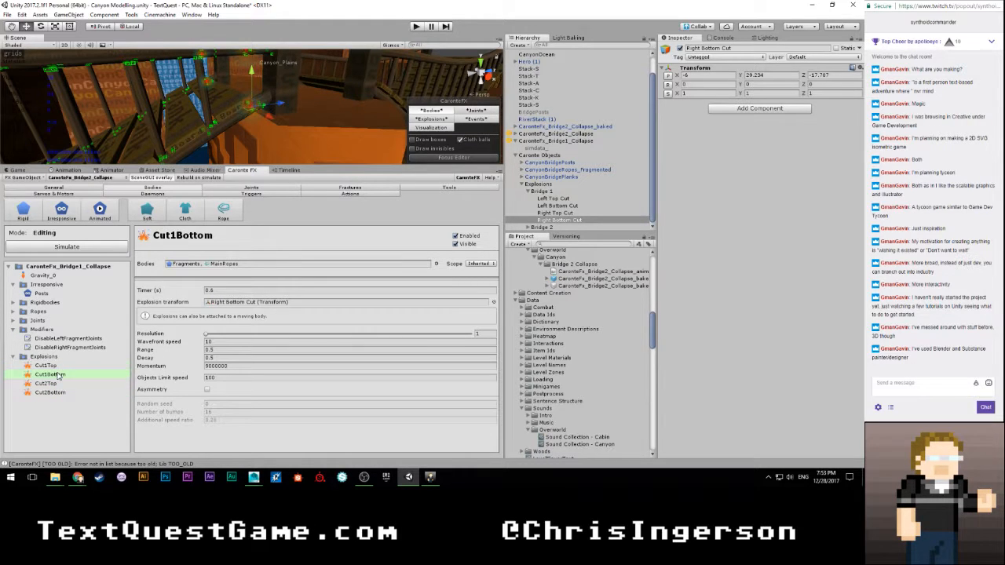
pyautogui.click(231, 290)
pyautogui.click(232, 303)
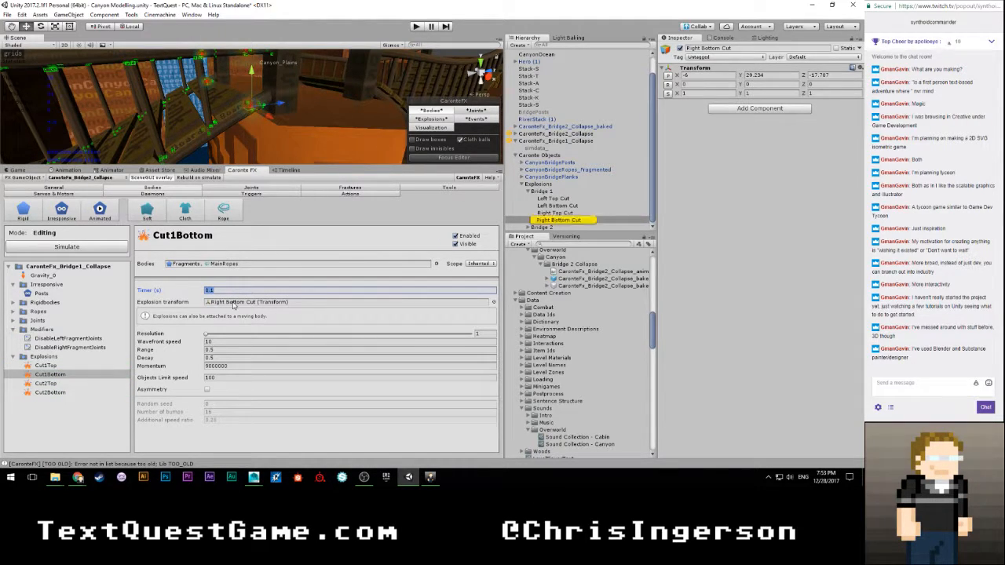
pyautogui.click(46, 422)
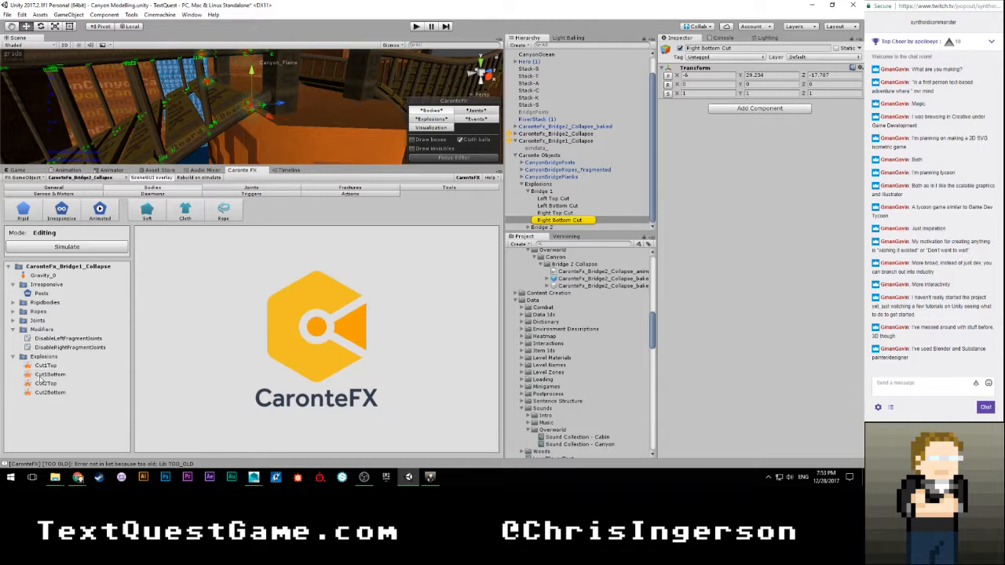
pyautogui.click(23, 357)
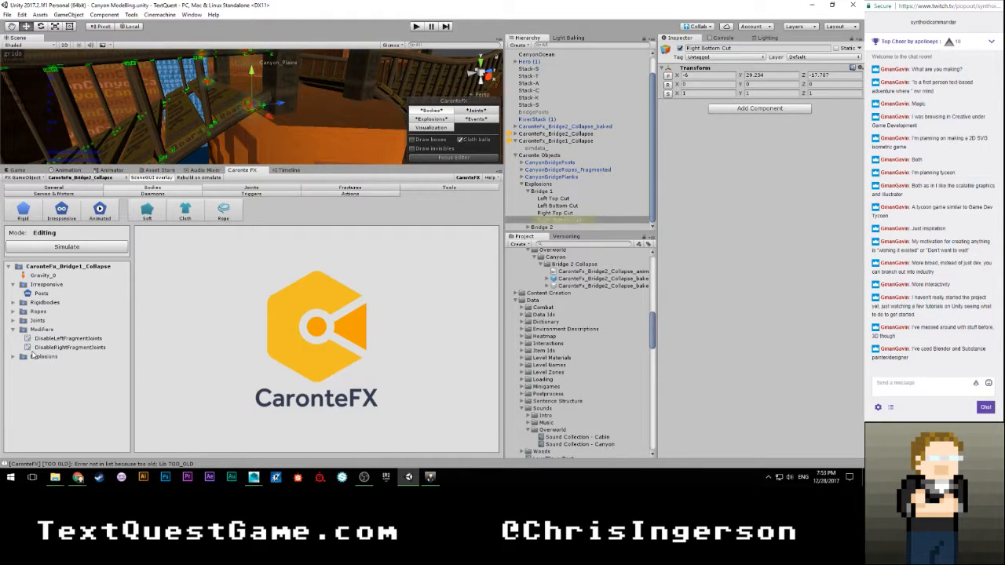
# Step: Collapse the Bridge 1 and Explosions groups under Caronte Objects in the scene hierarchy
pyautogui.keyDown('alt'); pyautogui.moveTo(266, 114); pyautogui.dragTo(419, 127); pyautogui.keyUp('alt')
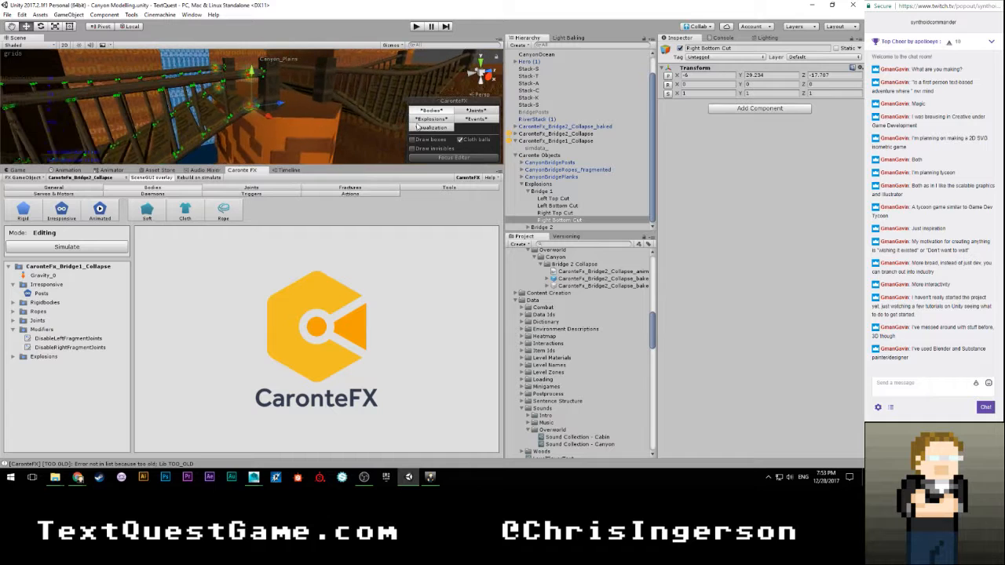
pyautogui.click(529, 192)
pyautogui.click(522, 205)
pyautogui.click(532, 211)
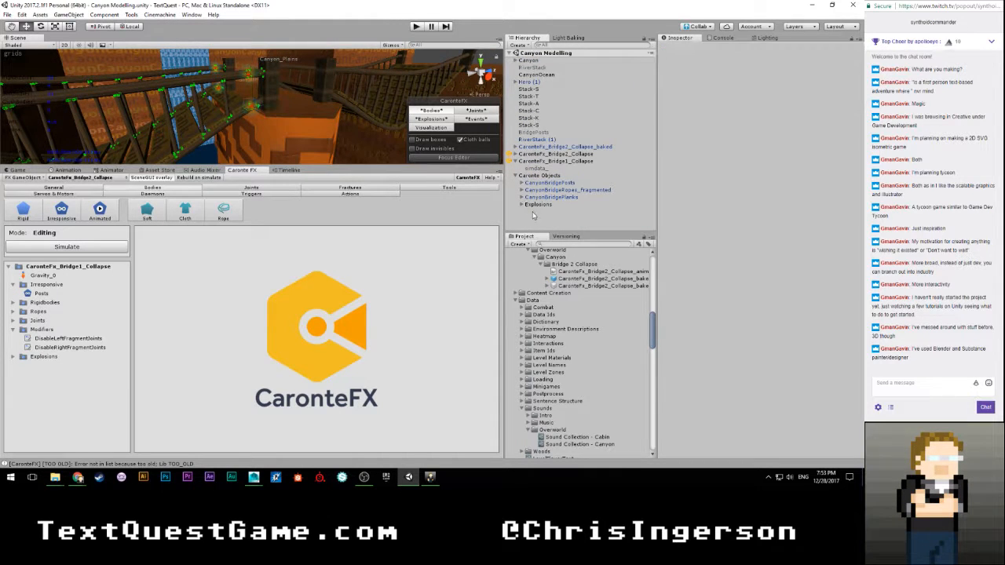
# Step: Enlarge the Scene view, frame the whole first bridge in it, and open the CaronteFx_Bridge1_Collapse effect settings
pyautogui.keyDown('alt'); pyautogui.moveTo(270, 112); pyautogui.dragTo(266, 102); pyautogui.keyUp('alt')
pyautogui.scroll(-3, 266, 102)
pyautogui.moveTo(267, 102); pyautogui.dragTo(243, 109, button='right')
pyautogui.keyDown('alt'); pyautogui.moveTo(357, 106); pyautogui.dragTo(258, 116); pyautogui.keyUp('alt')
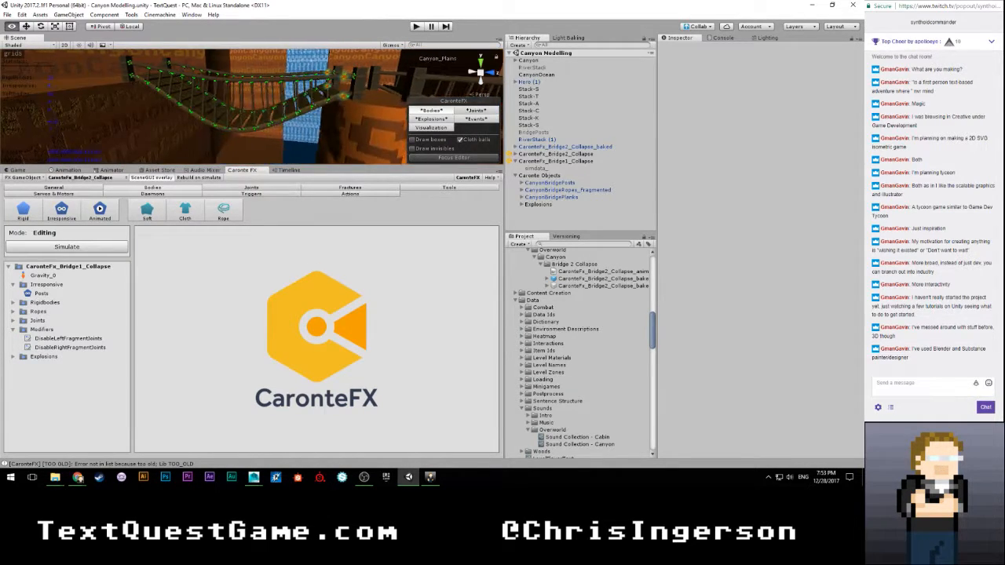
pyautogui.moveTo(311, 167); pyautogui.dragTo(321, 234)
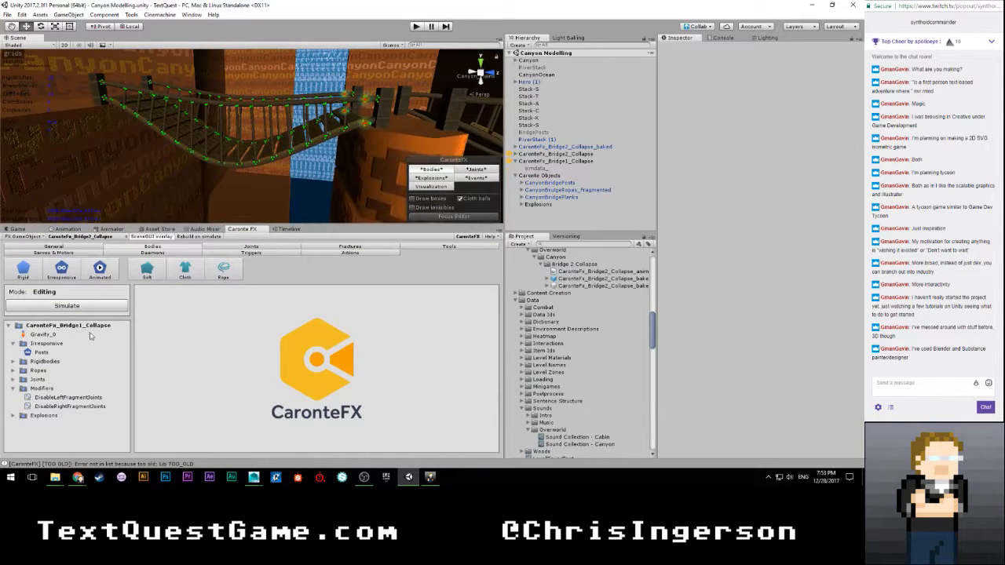
pyautogui.click(69, 326)
pyautogui.keyDown('alt'); pyautogui.moveTo(278, 188); pyautogui.dragTo(289, 154); pyautogui.keyUp('alt')
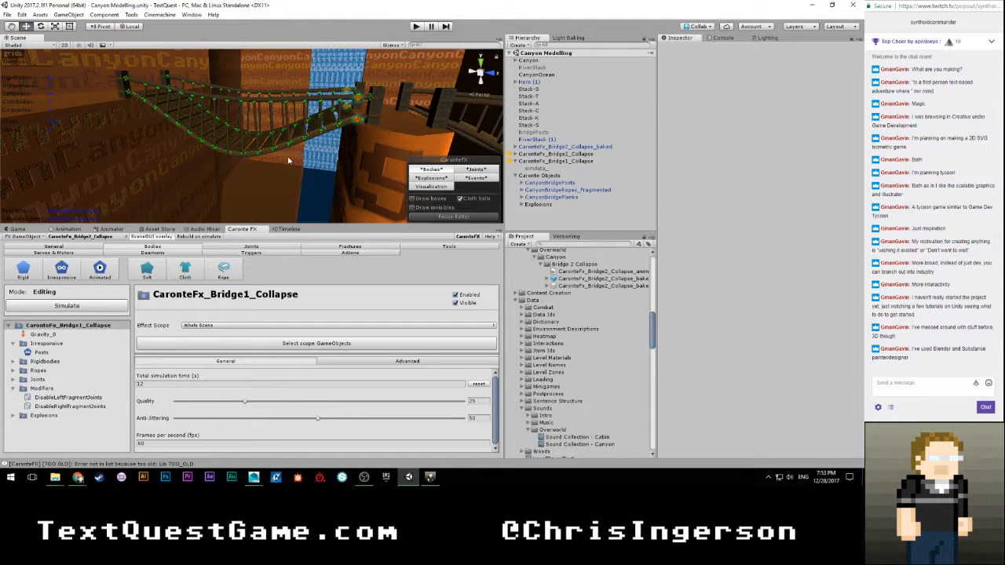
# Step: Add the Canyon_2 mesh to the bodies of the Posts irresponsive node, and collapse the Irresponsive and Modifiers groups
pyautogui.click(41, 353)
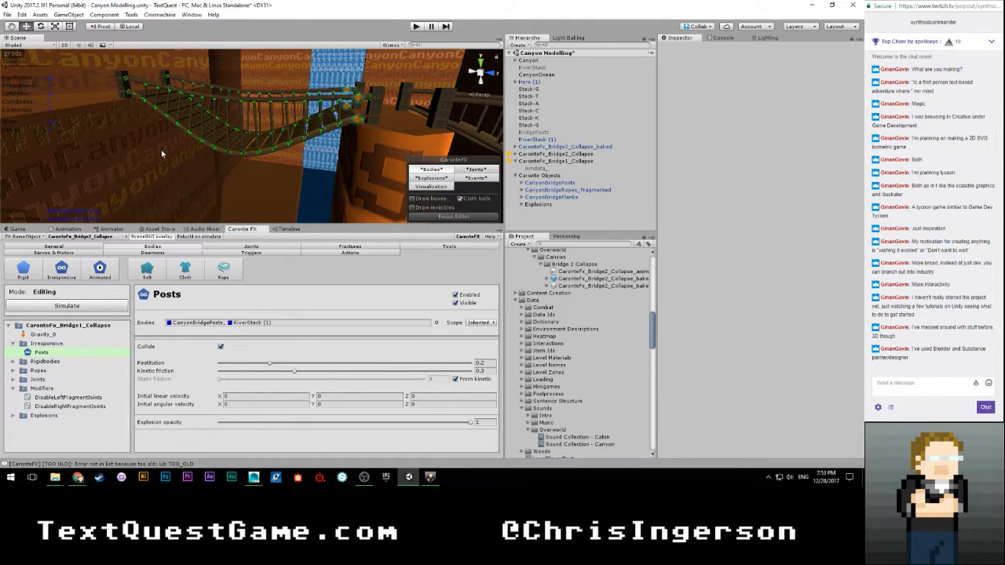
pyautogui.click(173, 198)
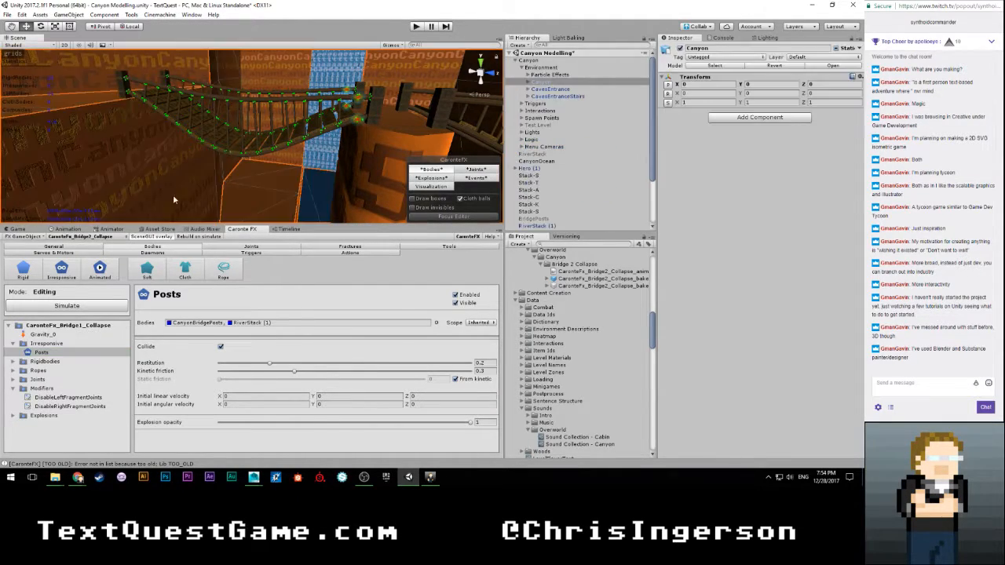
pyautogui.click(144, 163)
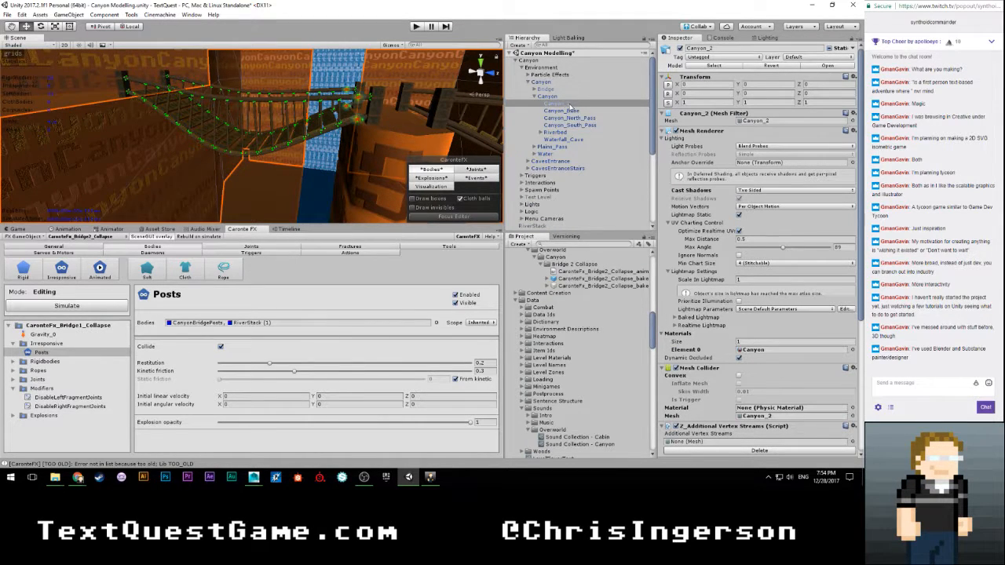
pyautogui.click(296, 328)
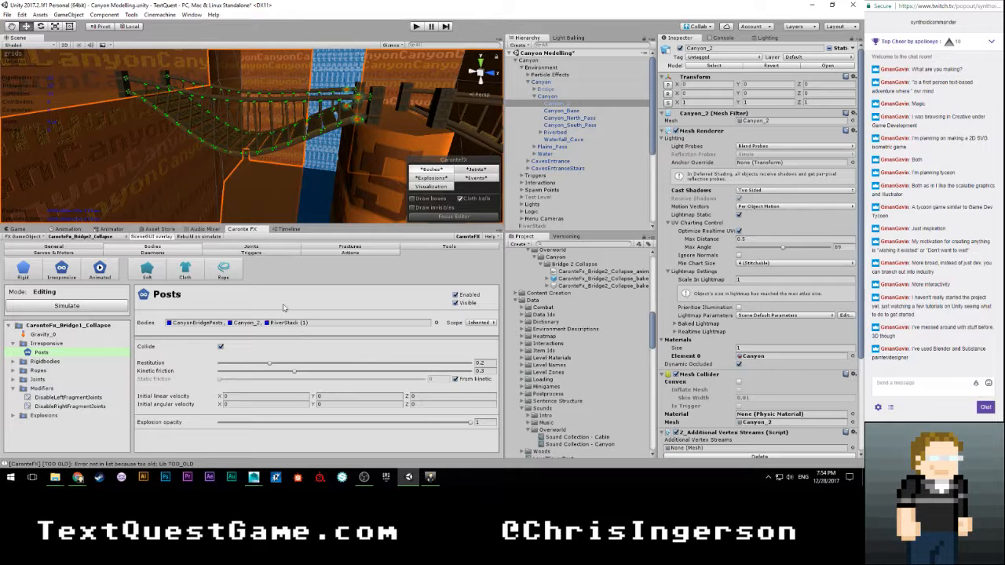
pyautogui.click(48, 344)
pyautogui.click(14, 344)
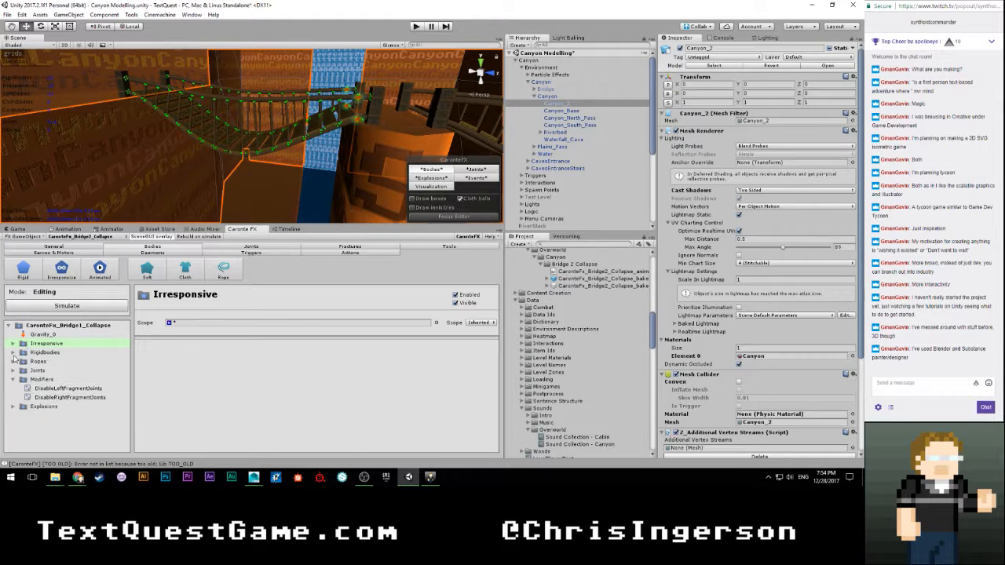
pyautogui.click(13, 379)
# Step: Check the DisableRightFragmentJoints and DisableLeftFragmentJoints modifier settings, and collapse the Modifiers group and the scene's Canyon hierarchy
pyautogui.click(55, 326)
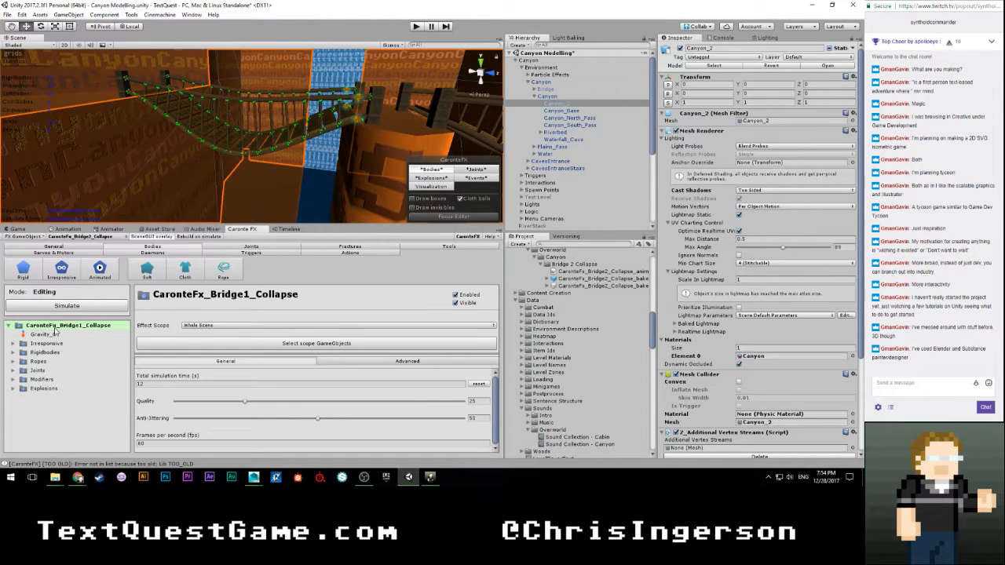
pyautogui.click(13, 380)
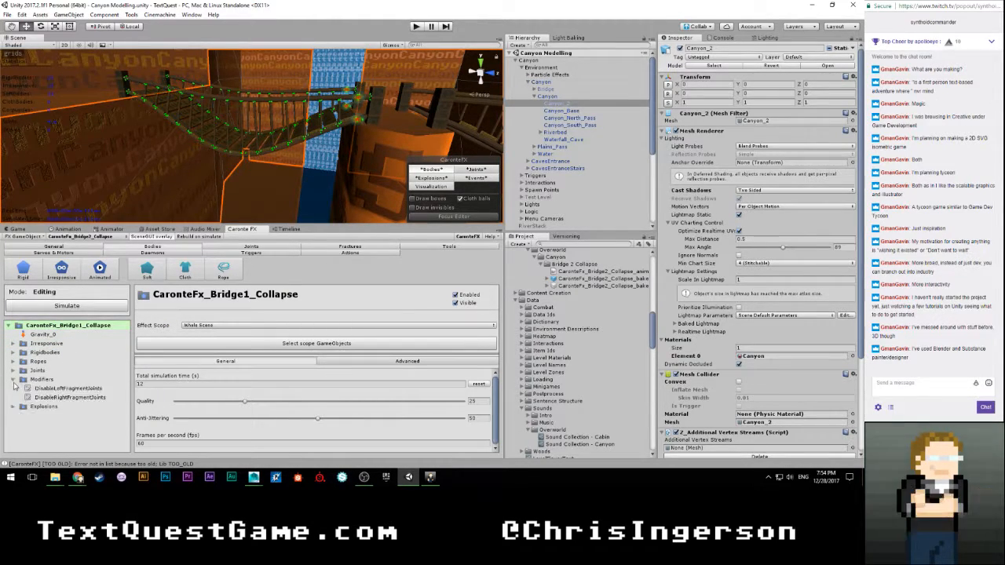
pyautogui.click(50, 398)
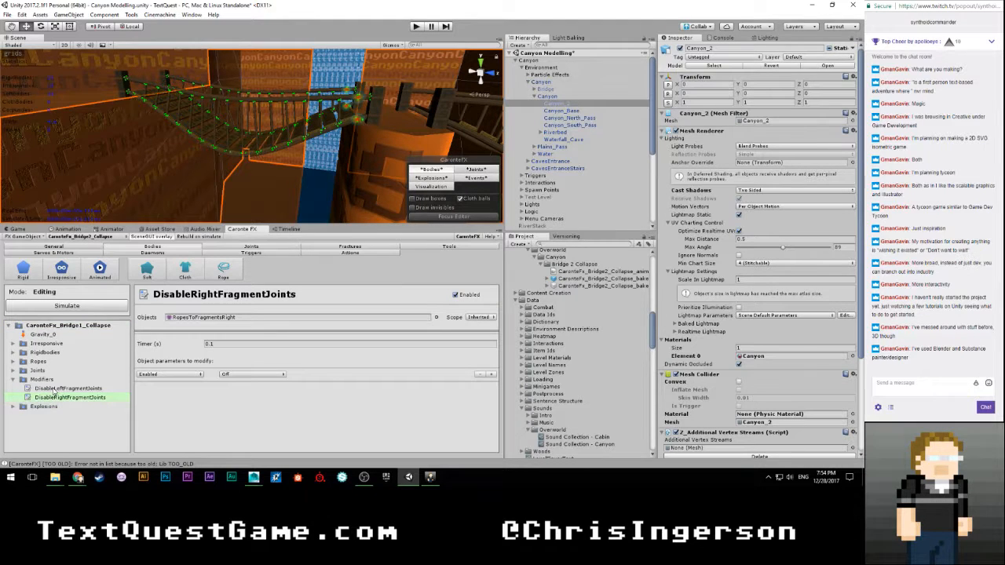
pyautogui.click(57, 388)
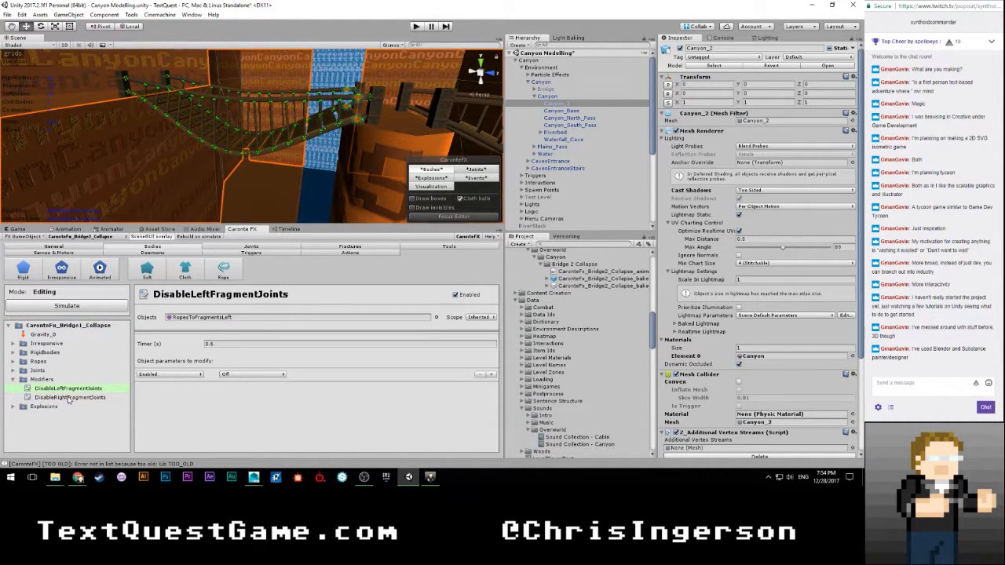
pyautogui.click(14, 380)
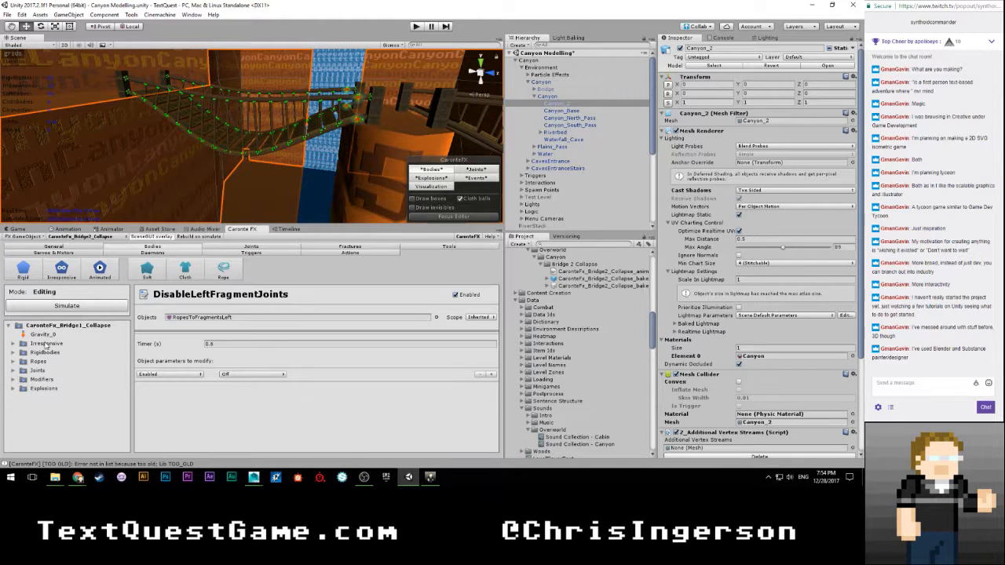
pyautogui.click(529, 83)
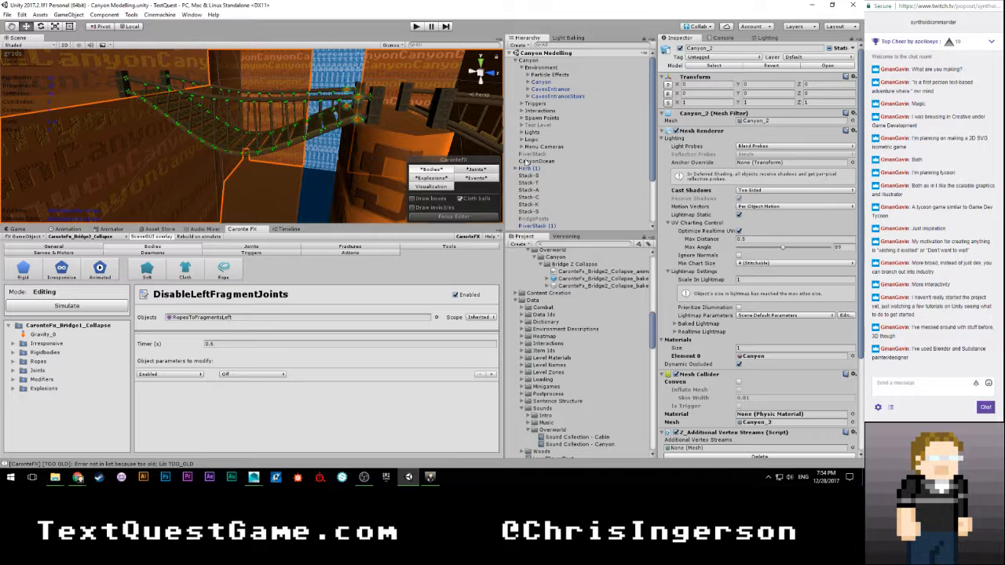
pyautogui.click(516, 60)
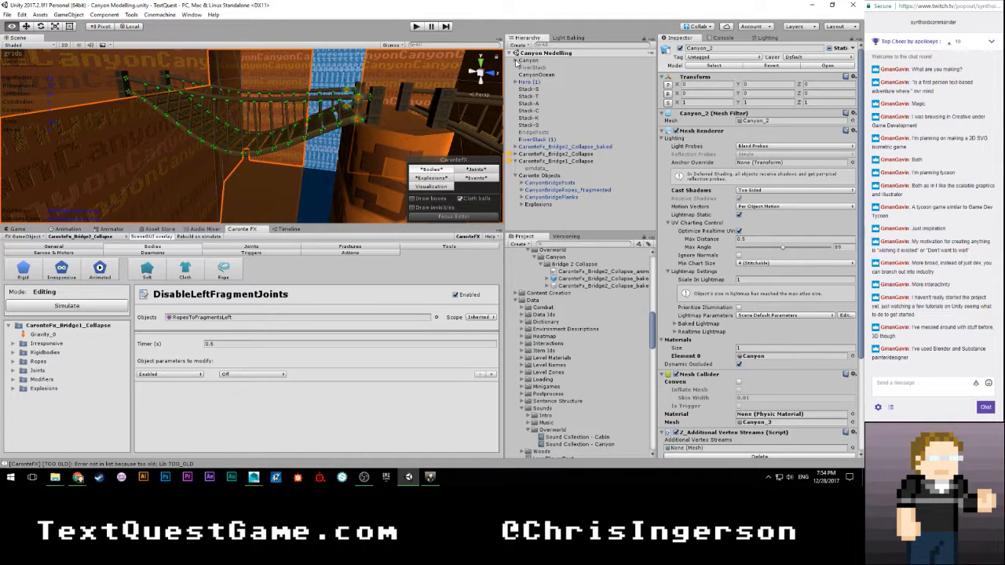
# Step: Simulate CaronteFx_Bridge1_Collapse, watch the bridge ropes and planks from several angles, and stop the simulation at frame 253
pyautogui.click(75, 325)
pyautogui.click(78, 307)
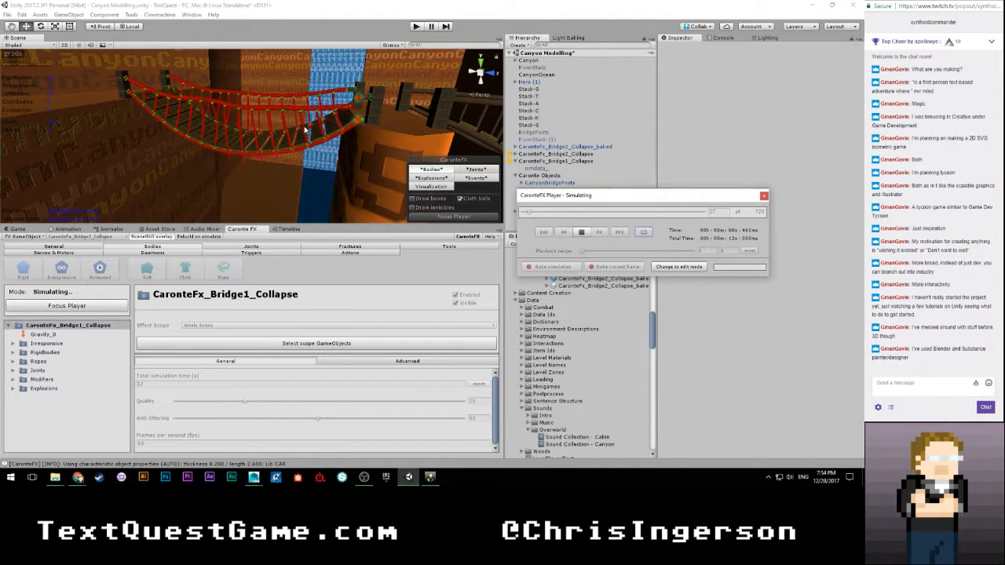
pyautogui.moveTo(236, 176)
pyautogui.mouseDown(button='right')
pyautogui.moveTo(283, 173)
pyautogui.moveTo(252, 176)
pyautogui.mouseUp(button='right')
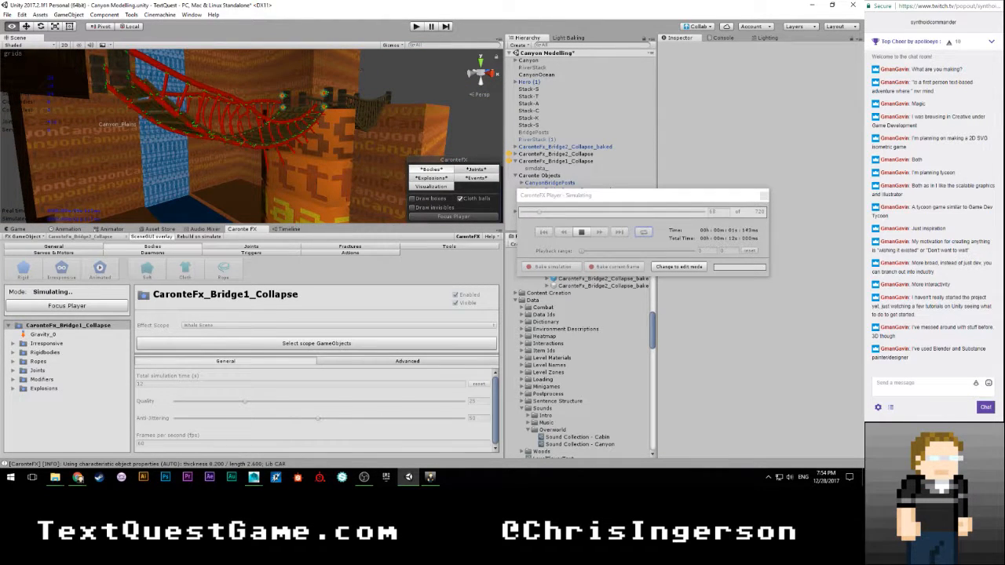
pyautogui.moveTo(451, 102); pyautogui.dragTo(451, 102, button='right')
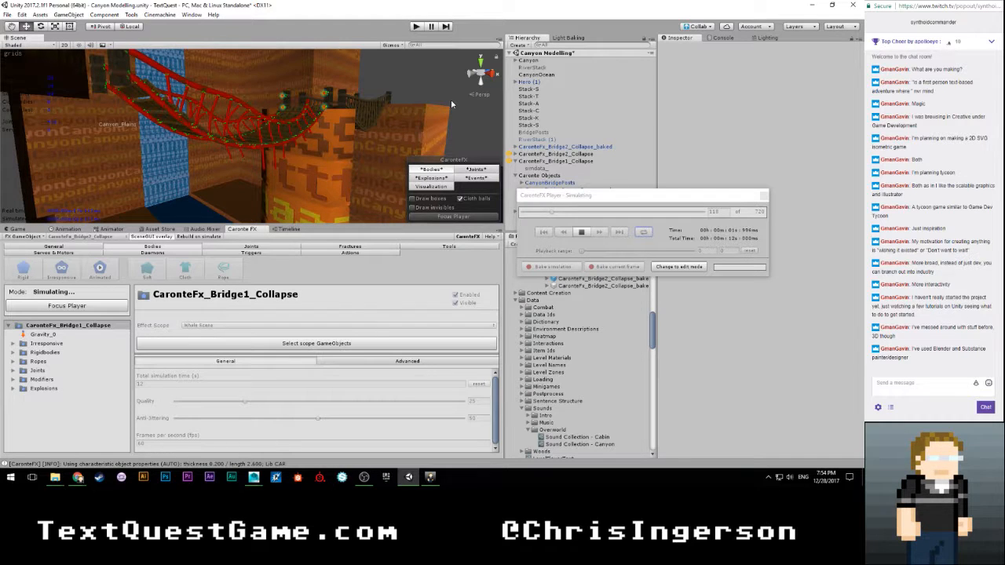
pyautogui.moveTo(392, 113); pyautogui.dragTo(290, 148, button='right')
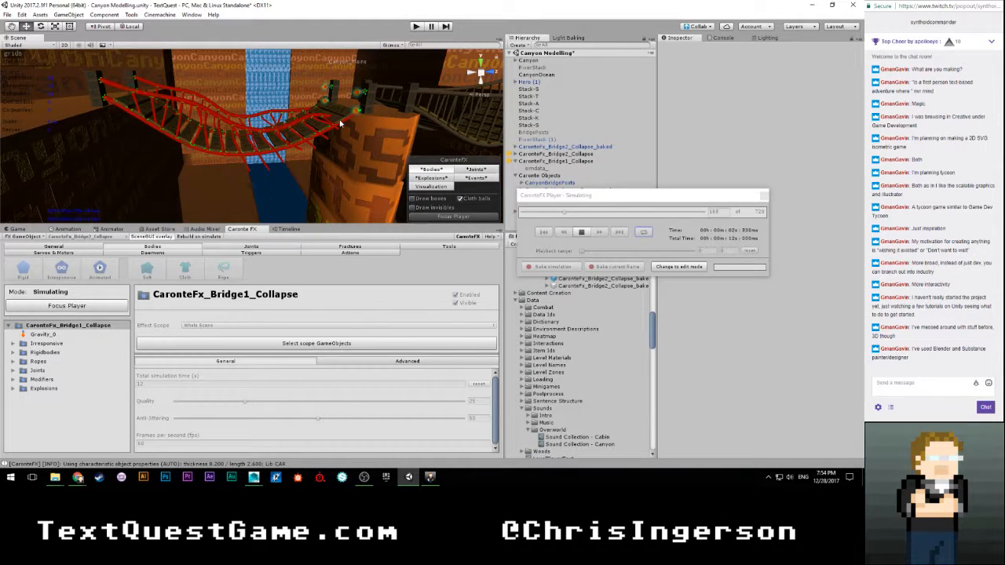
pyautogui.moveTo(340, 123); pyautogui.dragTo(300, 111, button='right')
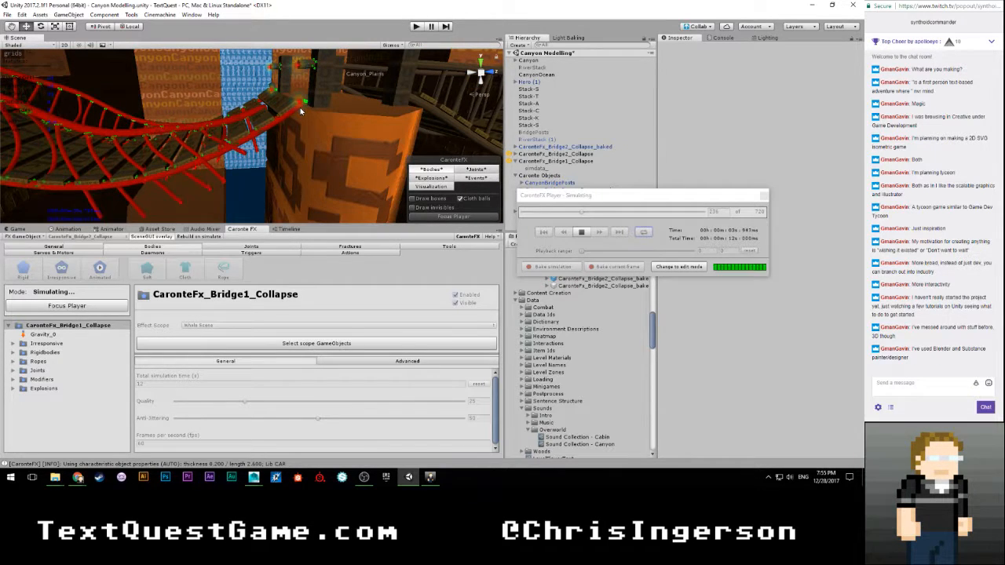
pyautogui.click(582, 234)
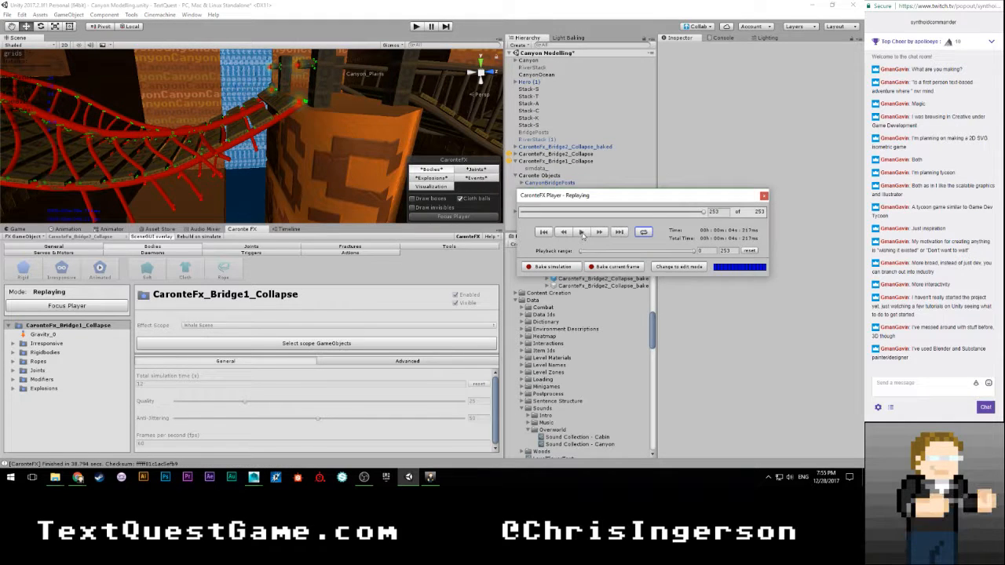
# Step: Replay the simulated bridge collapse while viewing both bridges around the central rock pillar, and pause at frame 108
pyautogui.click(581, 233)
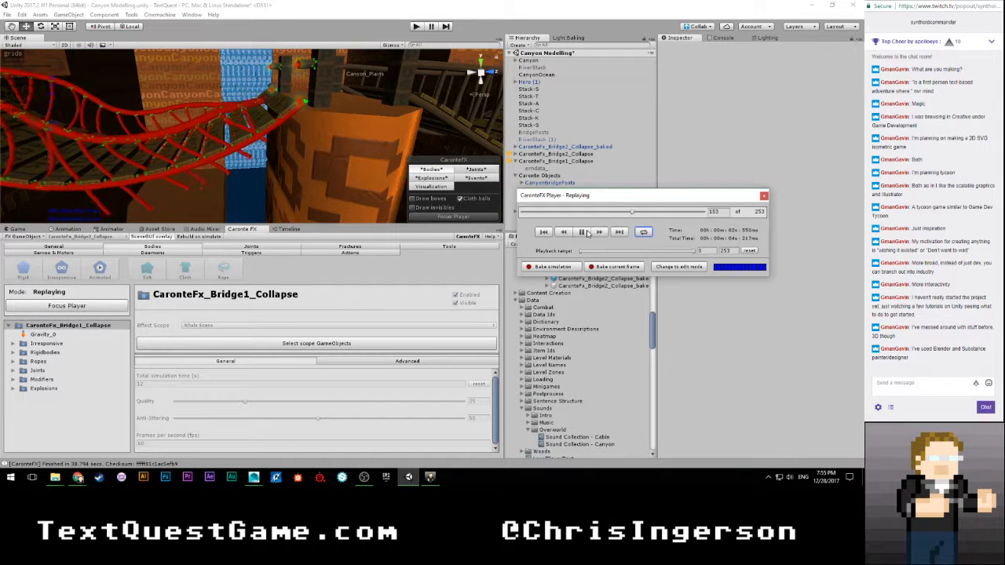
pyautogui.scroll(-5, 324, 149)
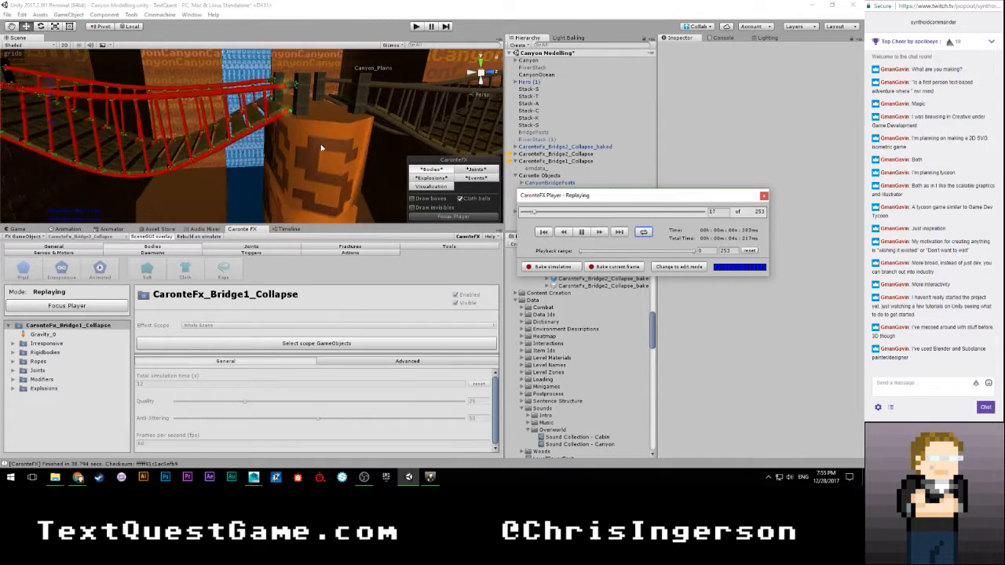
pyautogui.keyDown('alt'); pyautogui.moveTo(325, 99); pyautogui.dragTo(310, 130); pyautogui.keyUp('alt')
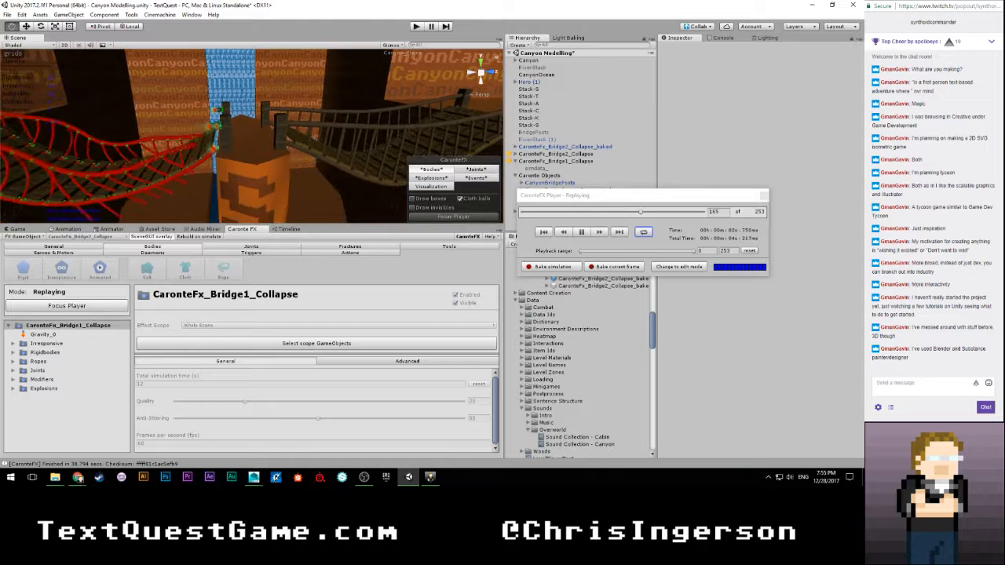
pyautogui.click(582, 232)
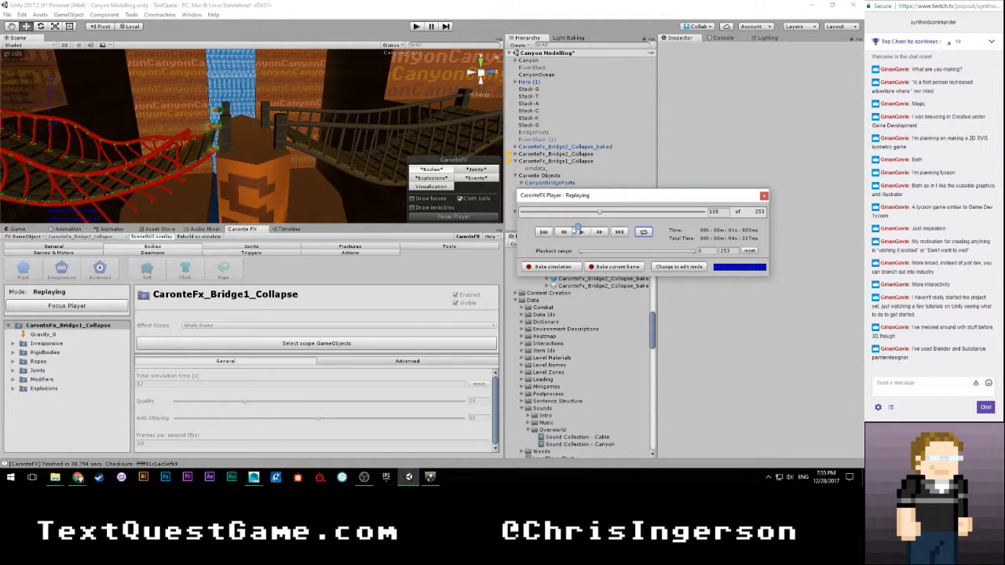
# Step: Examine the far end of the second bridge and the canyon plains behind it, resuming the replay and pausing at frame 192
pyautogui.scroll(2, 363, 152)
pyautogui.moveTo(381, 135); pyautogui.dragTo(223, 144, button='middle')
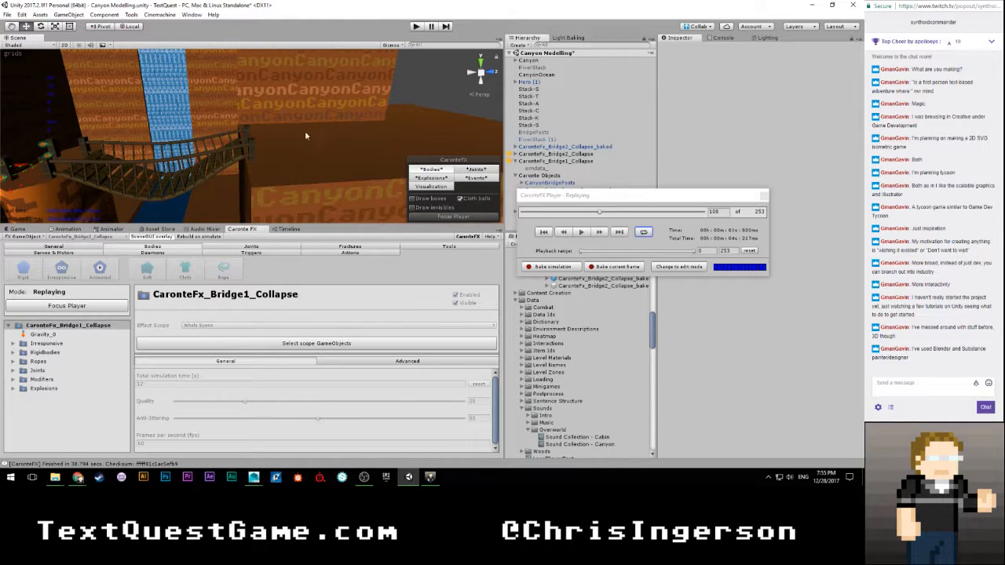
pyautogui.keyDown('alt'); pyautogui.moveTo(306, 136); pyautogui.dragTo(410, 94); pyautogui.keyUp('alt')
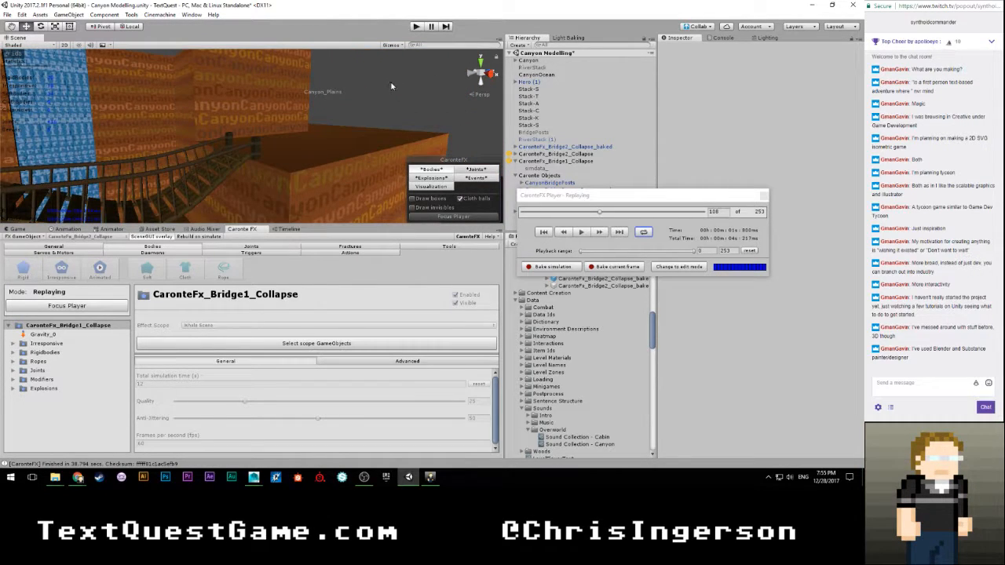
pyautogui.click(582, 232)
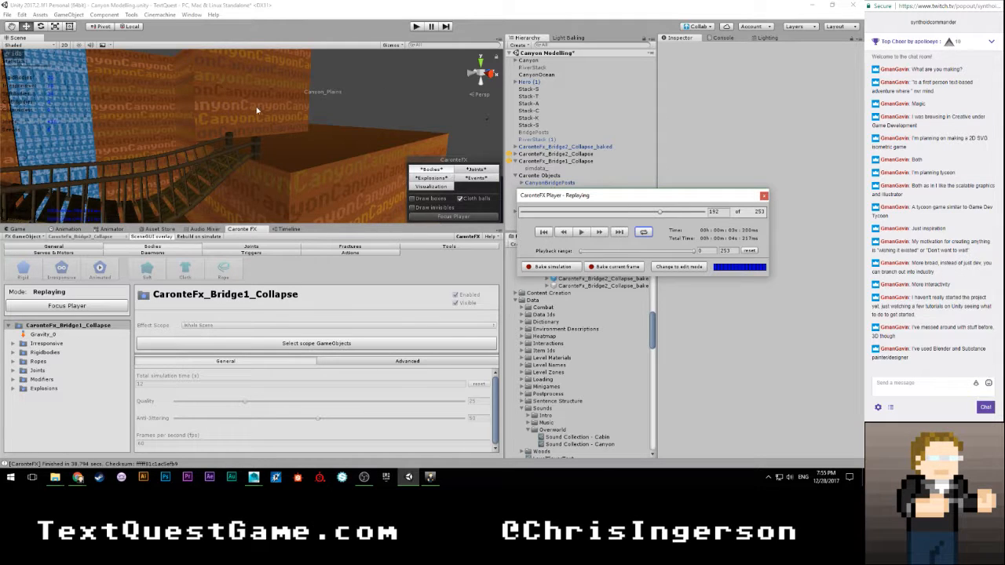
pyautogui.scroll(4, 238, 115)
pyautogui.moveTo(237, 116); pyautogui.dragTo(539, 240, button='right')
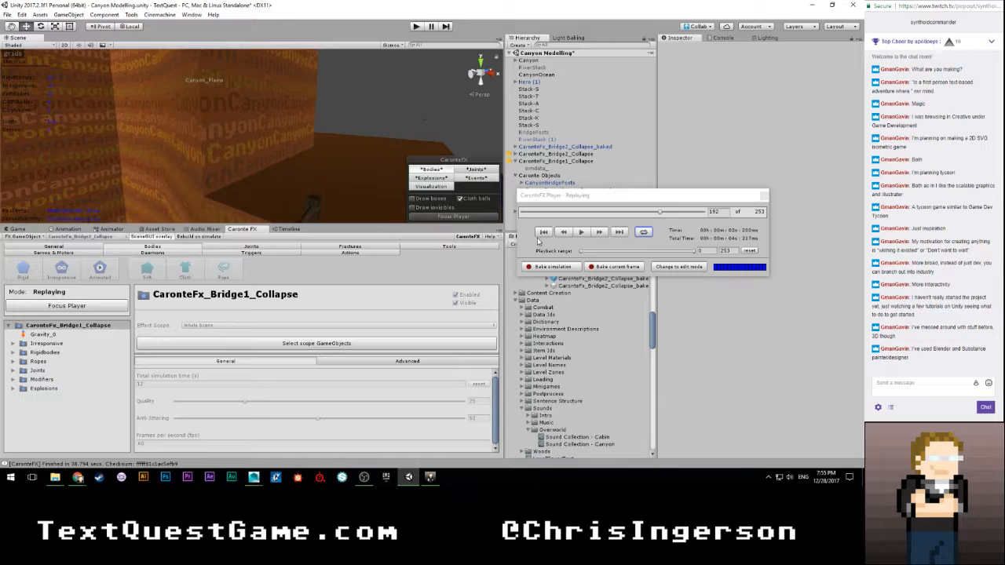
# Step: Replay the bridge collapse once more, then leave the player and reset the simulation to return to edit mode
pyautogui.click(581, 232)
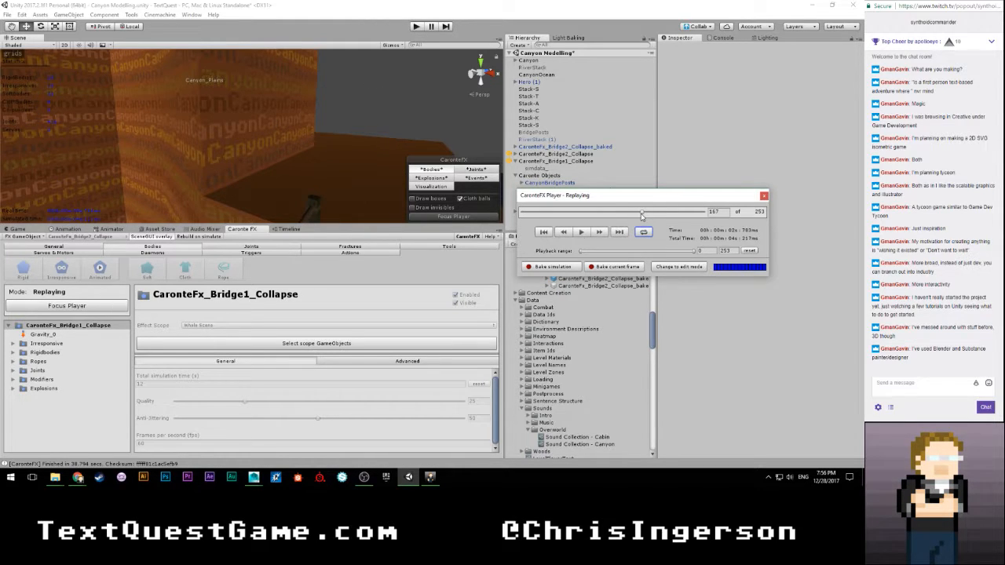
pyautogui.click(763, 195)
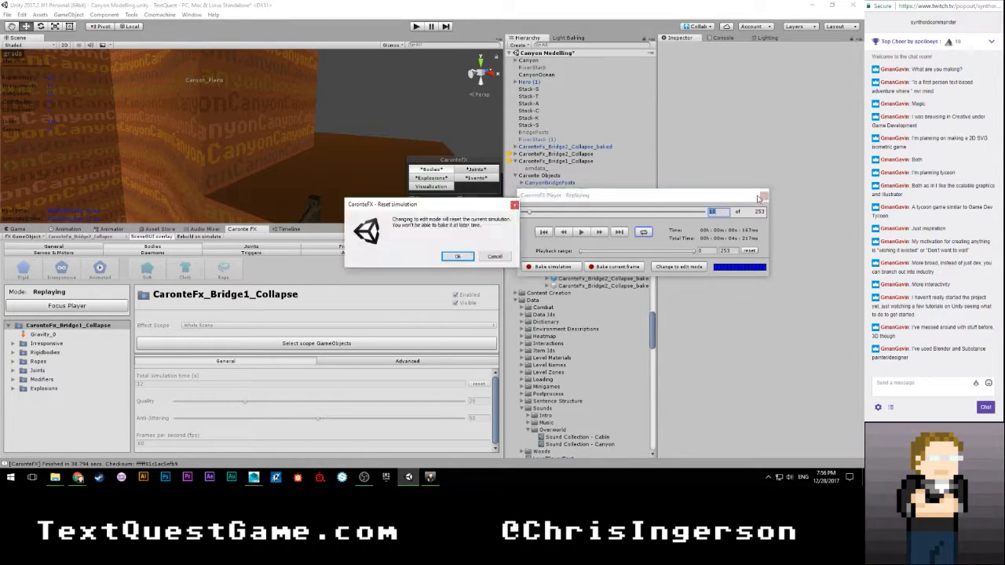
pyautogui.click(447, 259)
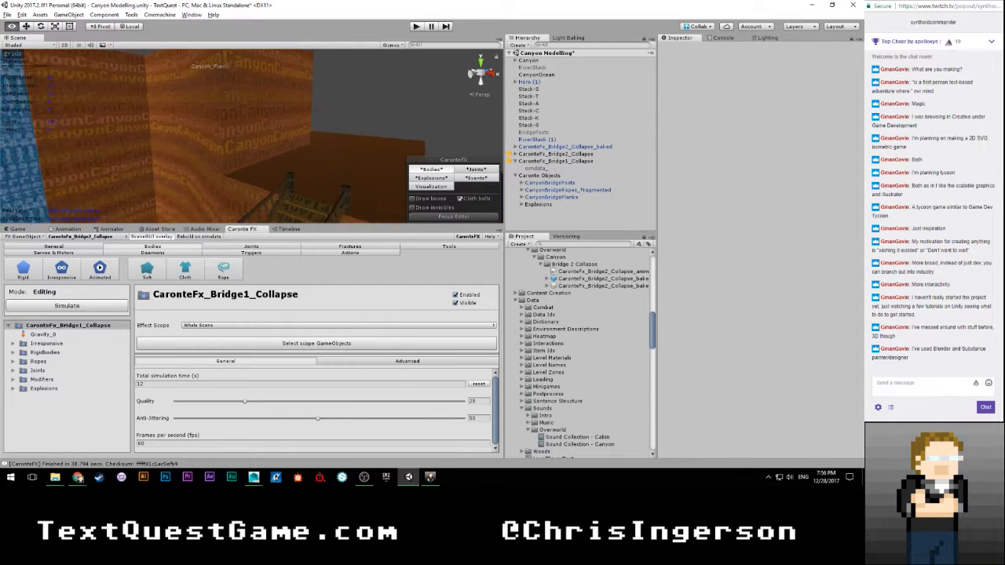
# Step: Open the settings of the RopesToPosts joint in the Joints group of CaronteFx_Bridge1_Collapse
pyautogui.moveTo(267, 149); pyautogui.dragTo(118, 161, button='right')
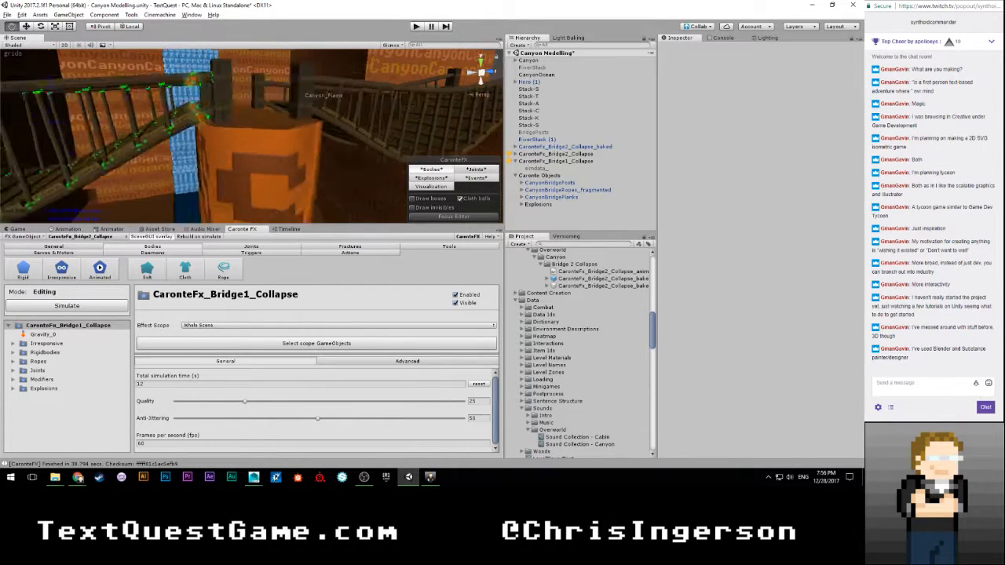
pyautogui.moveTo(328, 96); pyautogui.dragTo(308, 98, button='right')
pyautogui.scroll(6, 255, 146)
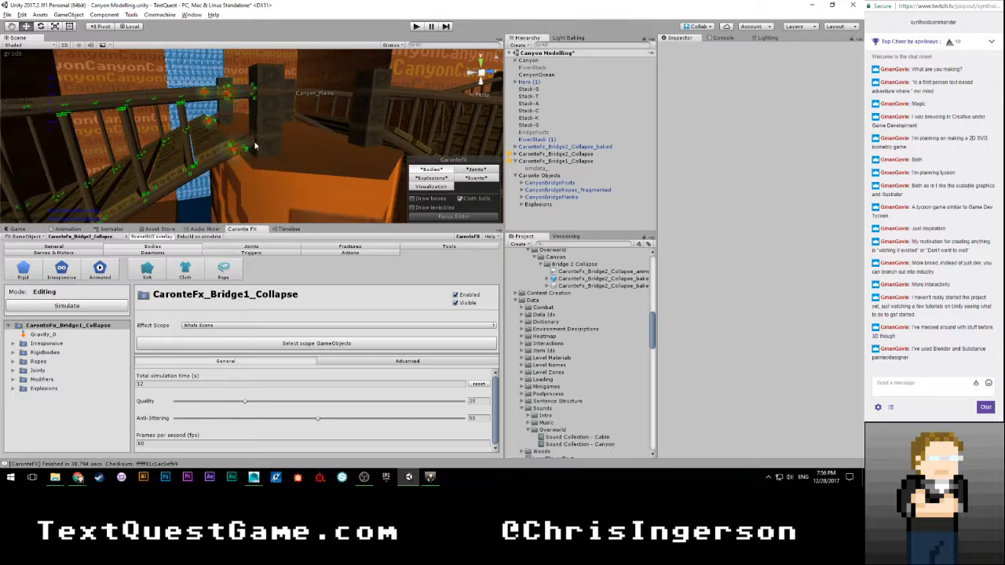
pyautogui.moveTo(244, 157); pyautogui.dragTo(245, 127, button='middle')
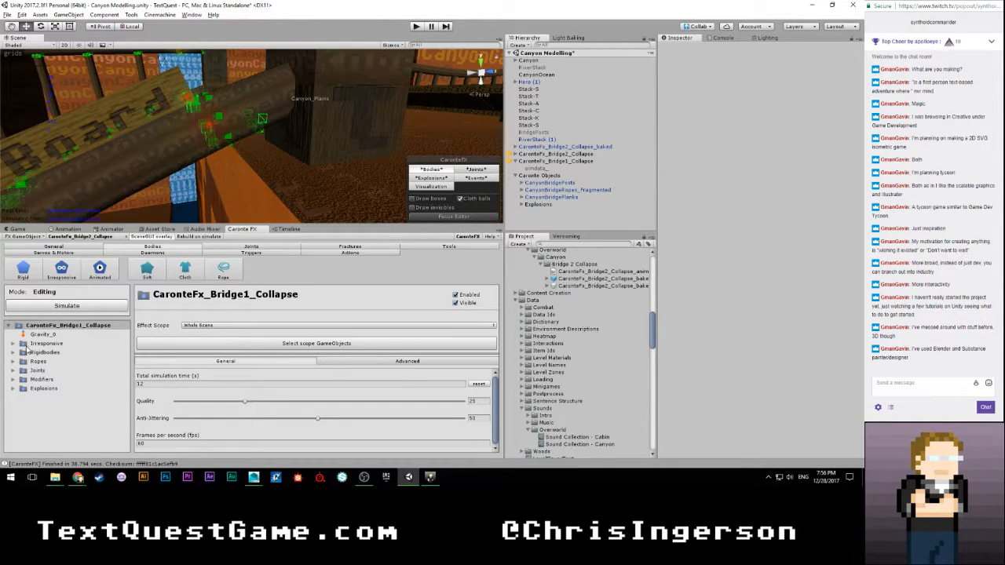
pyautogui.click(14, 369)
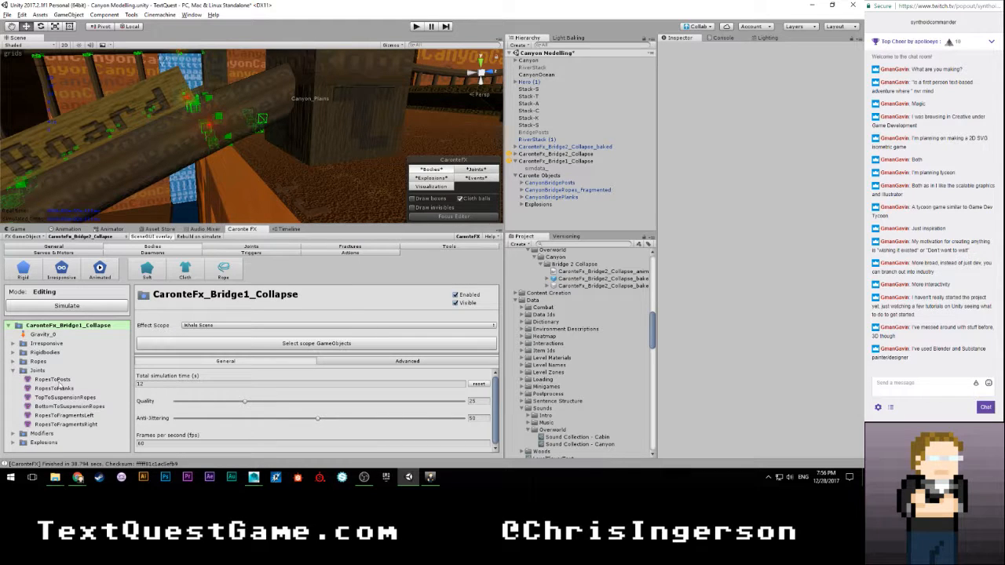
pyautogui.click(55, 379)
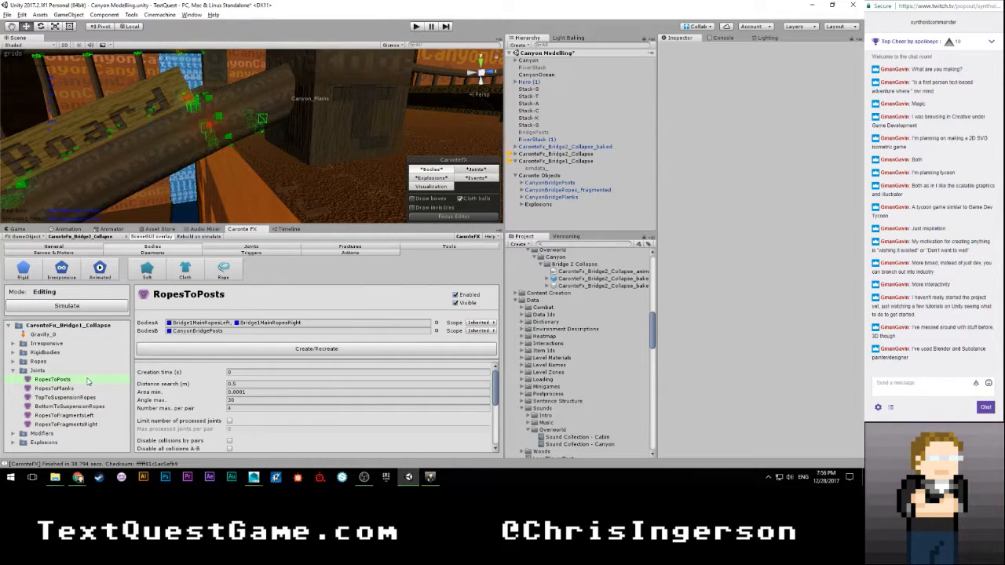
# Step: Set the RopesToPosts distance search to 0.25 m and recreate its joints
pyautogui.click(244, 383)
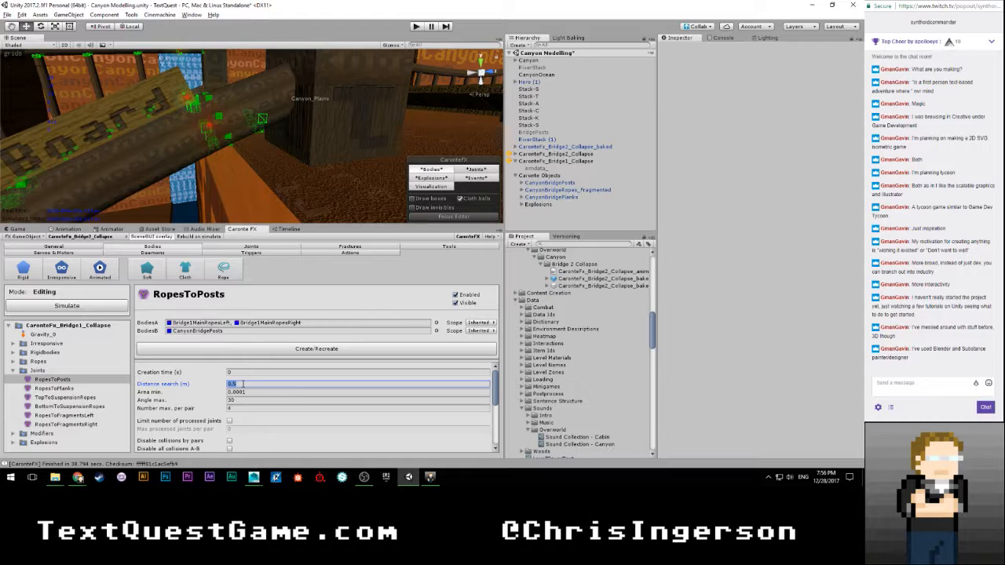
pyautogui.write('15')
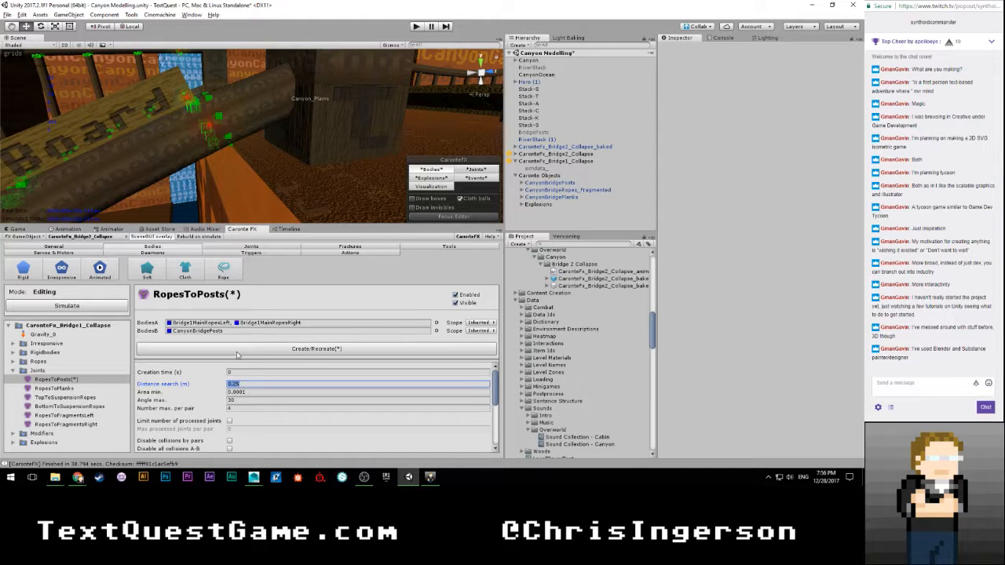
pyautogui.click(238, 353)
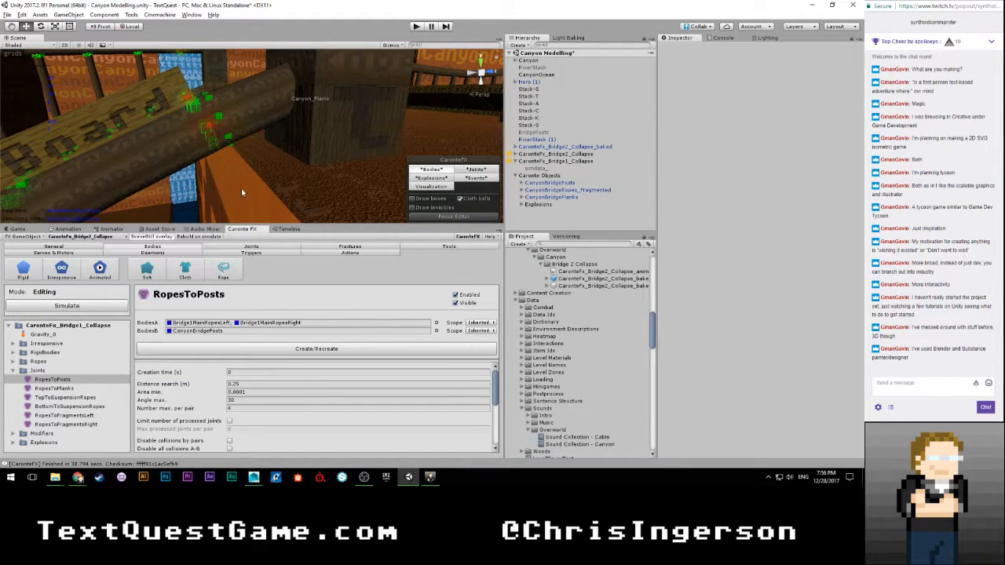
# Step: Check the rope joints near the bridge posts, set the RopesToPosts distance search to 0.4 m, and recreate its joints
pyautogui.press('s')
pyautogui.moveTo(241, 188); pyautogui.dragTo(235, 135, button='right')
pyautogui.press('a')
pyautogui.press('d')
pyautogui.scroll(6, 237, 140)
pyautogui.press('w')
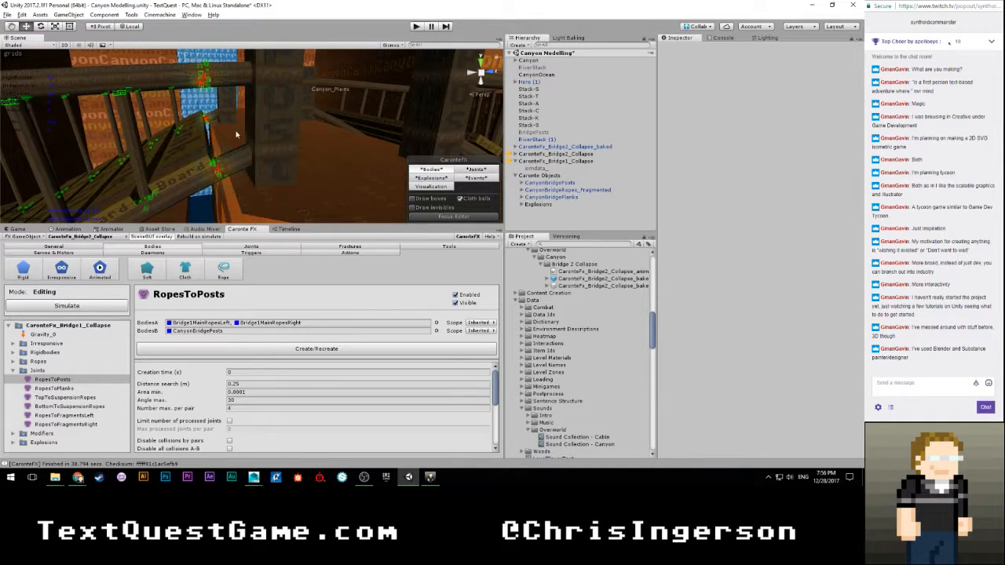
pyautogui.click(254, 384)
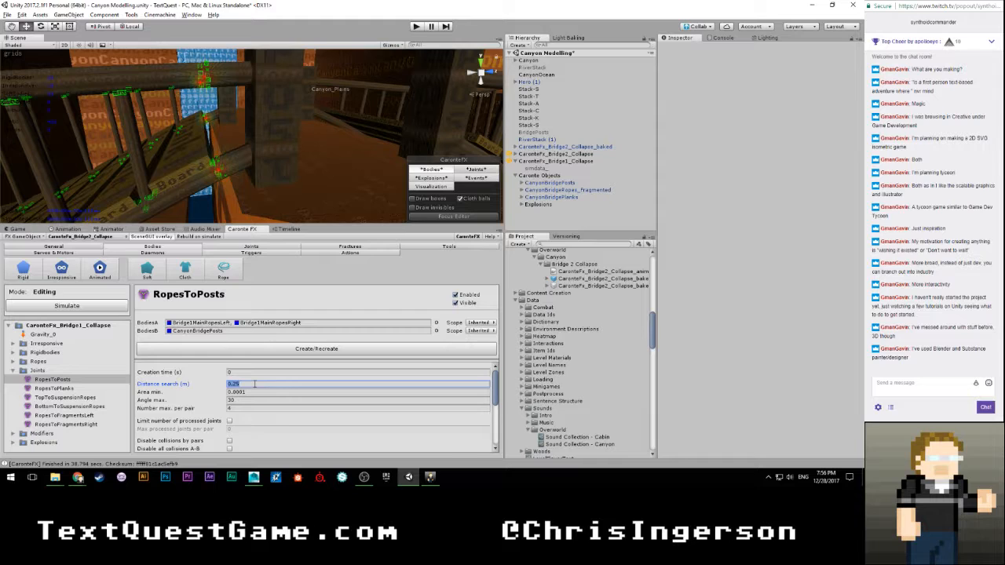
pyautogui.write('0.4')
pyautogui.press('Return')
pyautogui.click(254, 350)
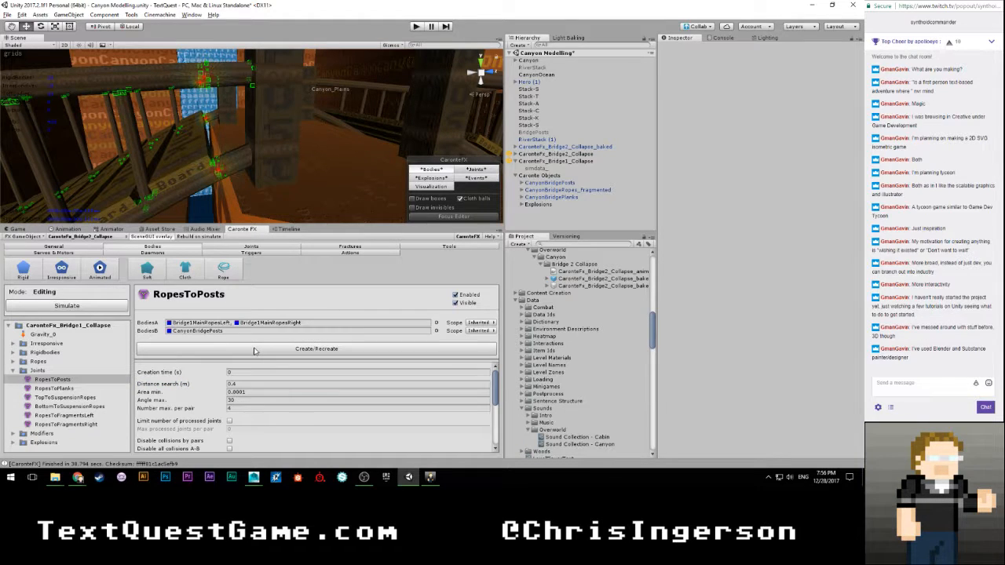
# Step: Set the RopesToPosts distance search to 0.5 m and its maximum angle to 40, and recreate the joints
pyautogui.click(255, 383)
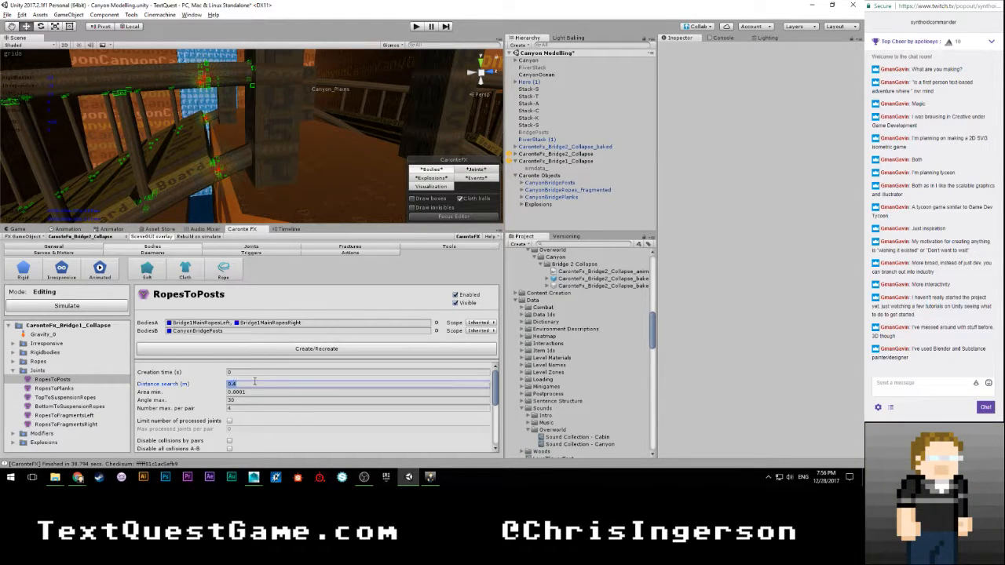
pyautogui.write('0.5')
pyautogui.press('Return')
pyautogui.click(241, 400)
pyautogui.write('40')
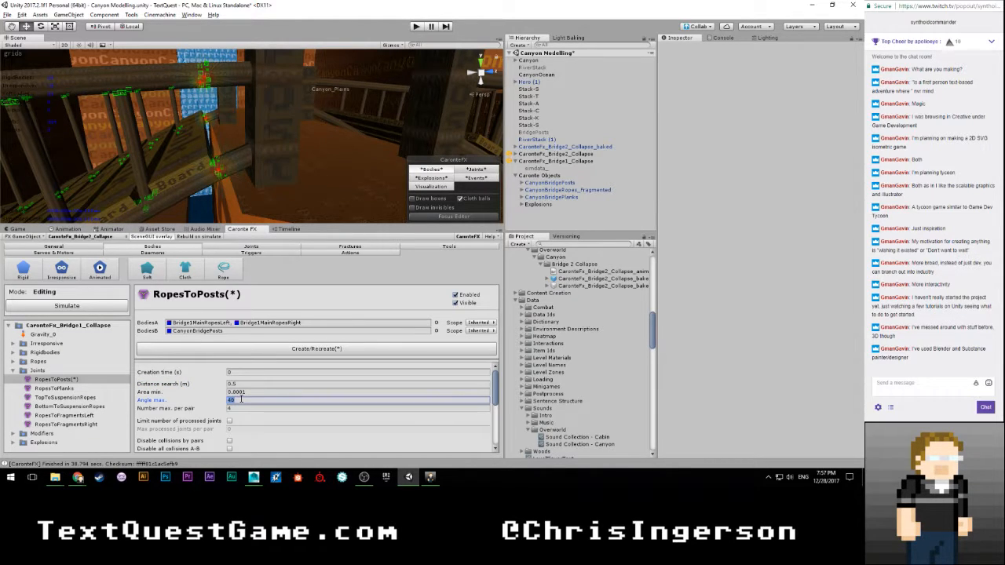
pyautogui.click(246, 352)
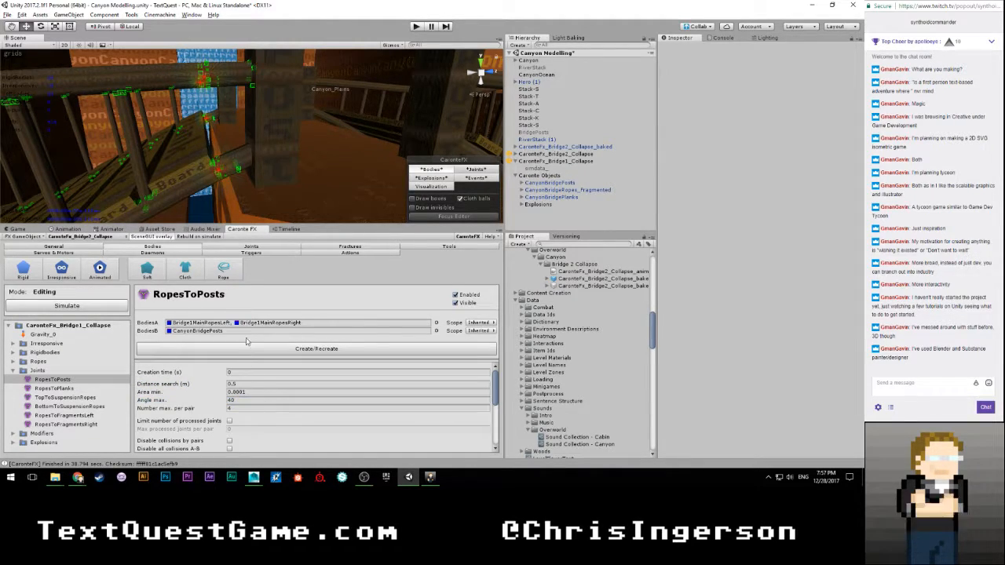
# Step: Set the RopesToPosts distance search to 0.4 m and its maximum angle to 50, and recreate the joints
pyautogui.scroll(3, 210, 182)
pyautogui.scroll(4, 230, 193)
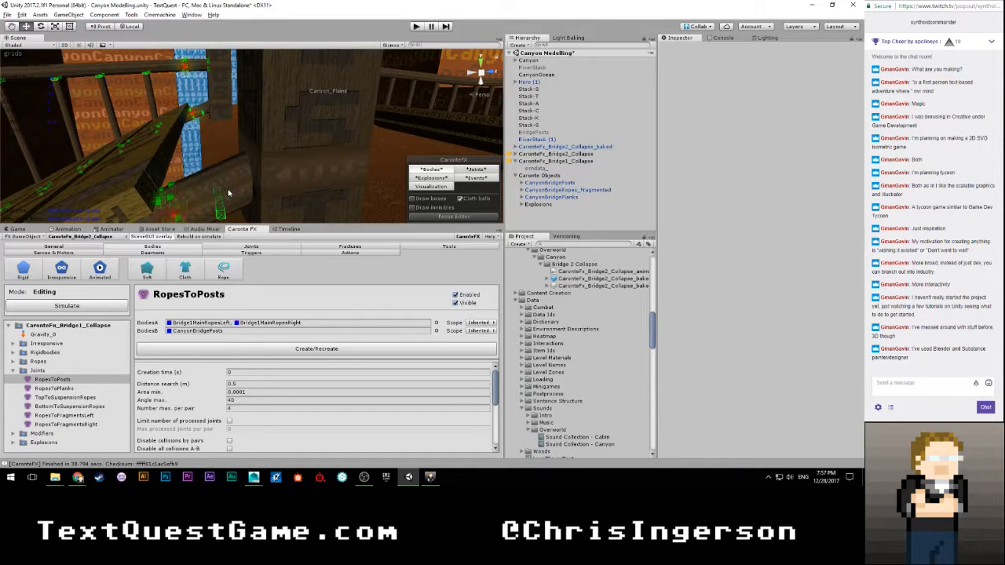
pyautogui.moveTo(221, 179); pyautogui.dragTo(205, 151, button='middle')
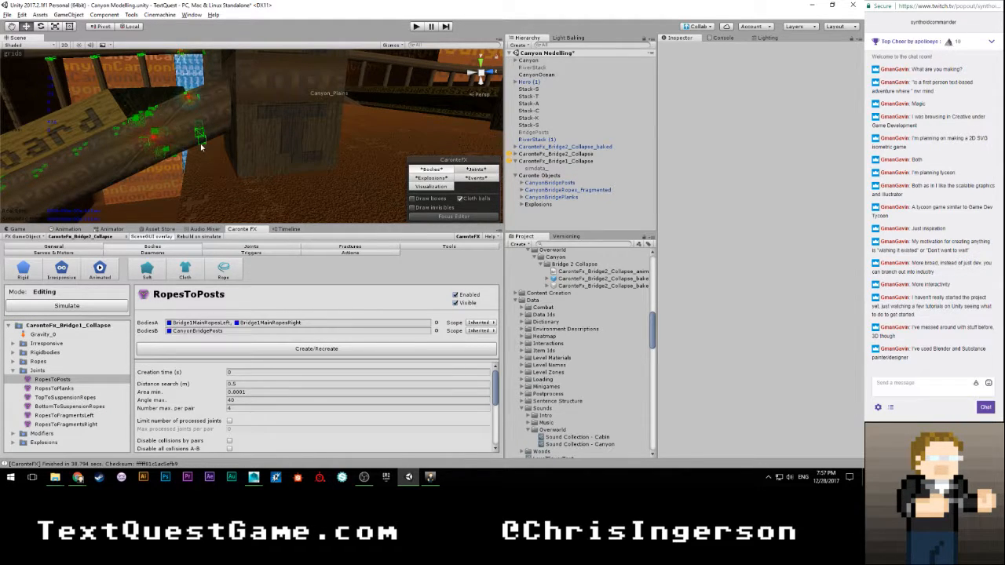
pyautogui.click(251, 383)
pyautogui.write('1')
pyautogui.click(251, 351)
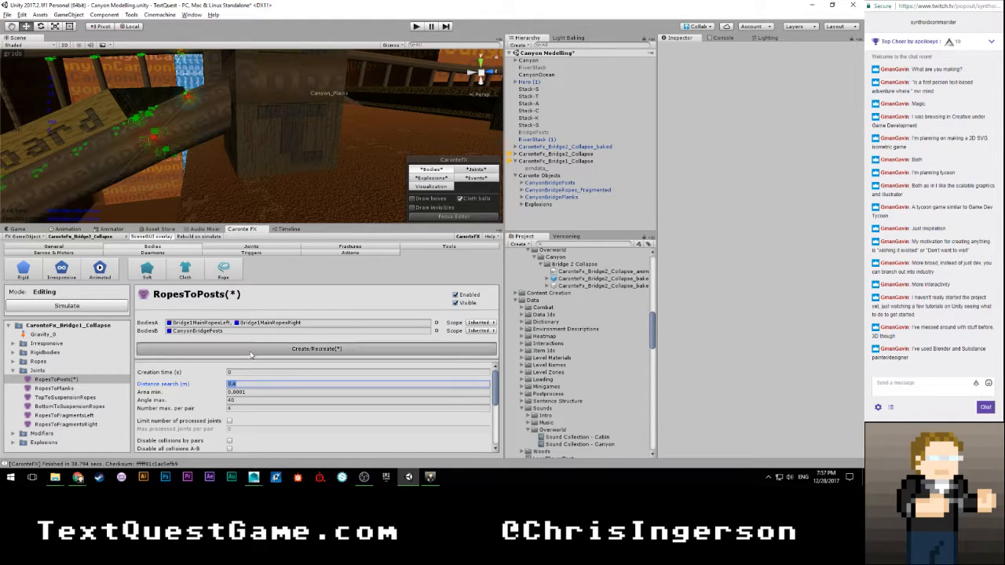
pyautogui.click(246, 400)
pyautogui.write('50')
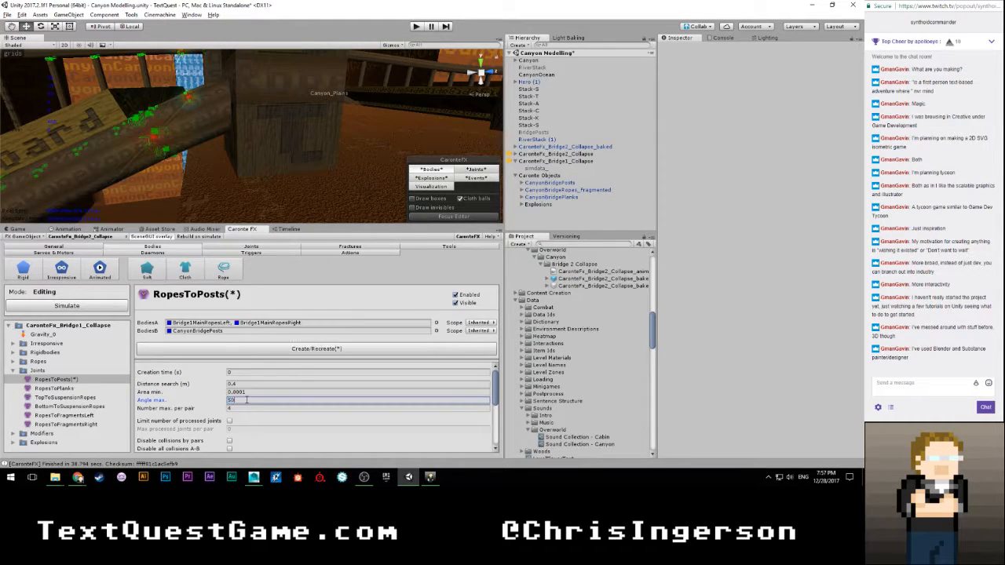
pyautogui.click(244, 351)
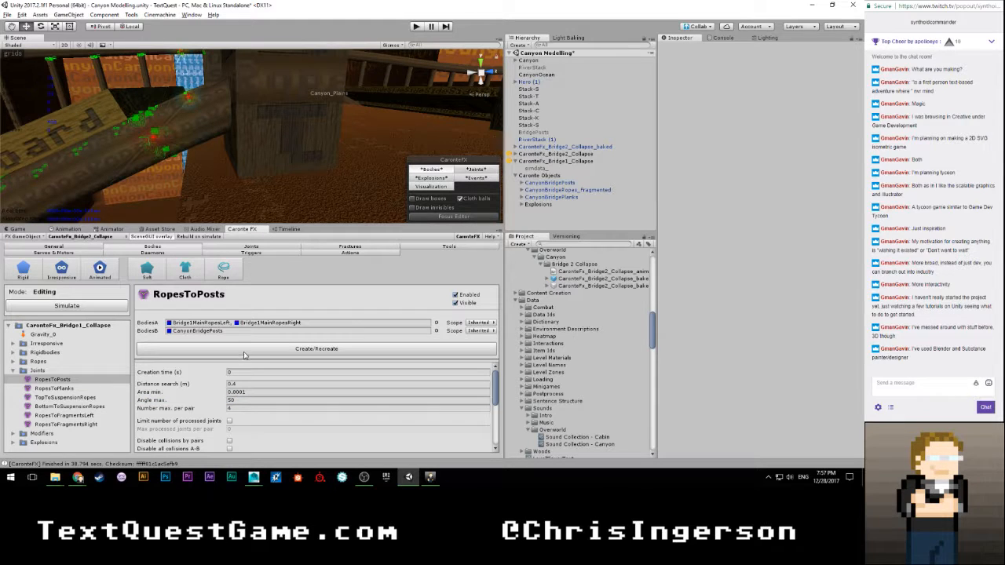
# Step: Inspect the rope end beside the post, set the RopesToPosts minimum area to 0.001, and recreate the joints
pyautogui.moveTo(244, 152); pyautogui.dragTo(251, 159, button='right')
pyautogui.scroll(3, 246, 160)
pyautogui.moveTo(230, 169); pyautogui.dragTo(141, 164, button='middle')
pyautogui.moveTo(251, 157); pyautogui.dragTo(275, 148, button='right')
pyautogui.moveTo(220, 130); pyautogui.dragTo(209, 126, button='right')
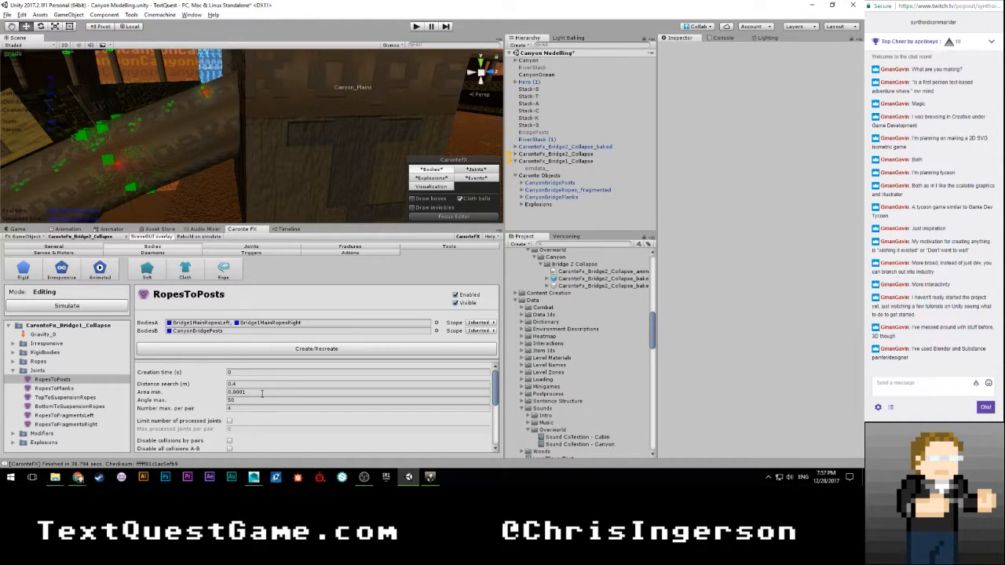
pyautogui.click(262, 394)
pyautogui.moveTo(250, 394); pyautogui.dragTo(241, 395)
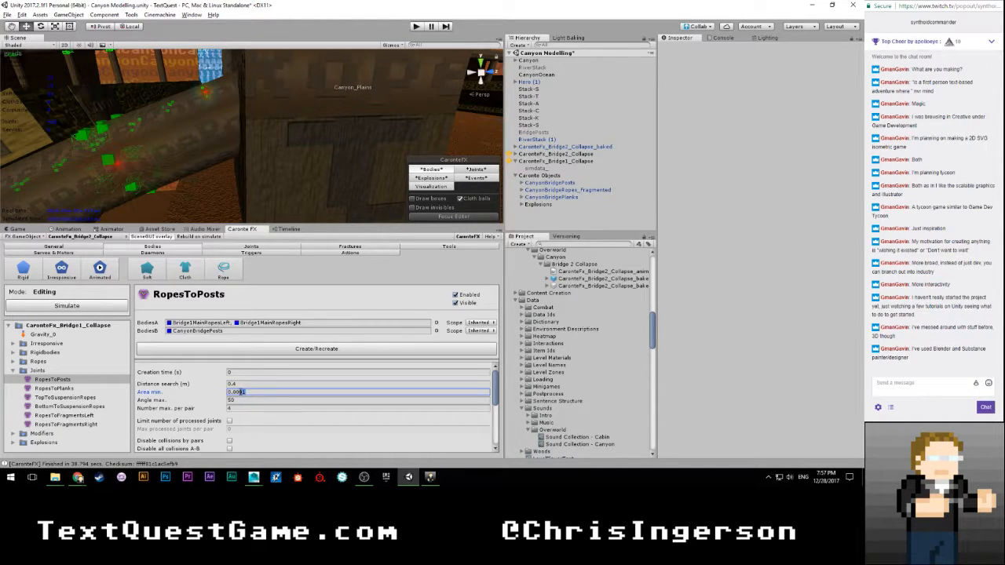
pyautogui.write('1')
pyautogui.press('Return')
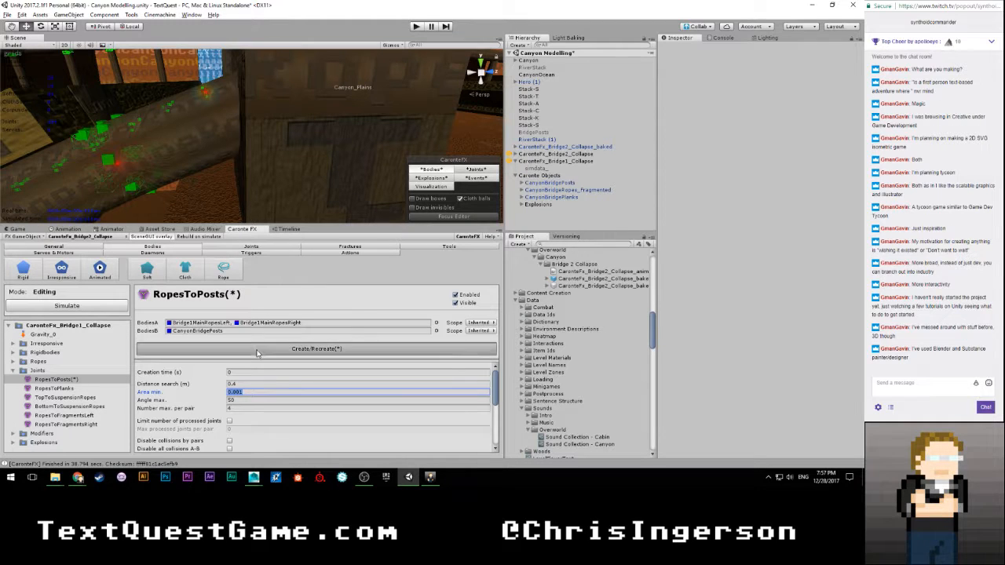
pyautogui.click(257, 353)
# Step: Set the RopesToPosts minimum area to 0.0001 and its maximum angle to 70, and recreate the joints
pyautogui.scroll(-5, 234, 161)
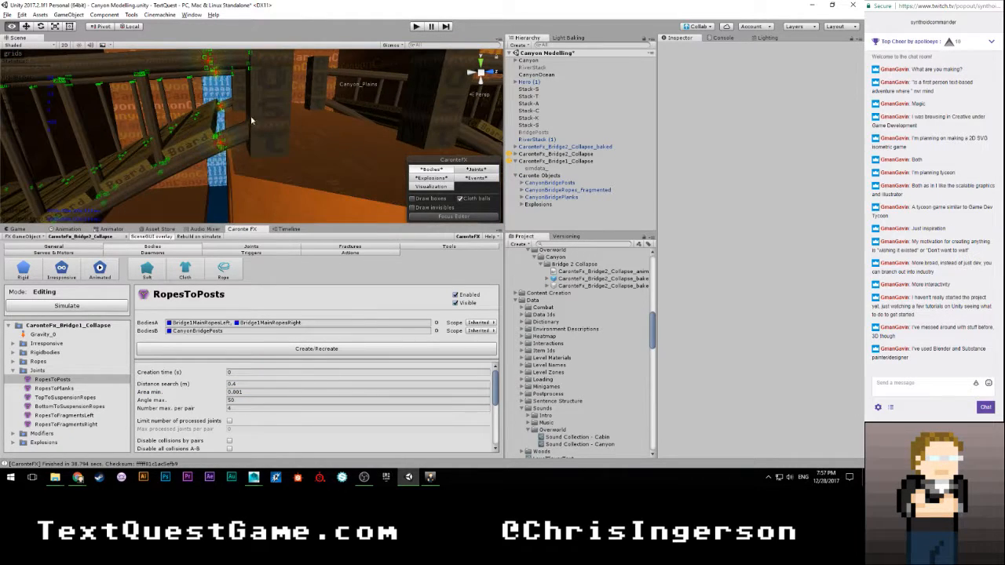
pyautogui.moveTo(251, 120); pyautogui.dragTo(252, 130, button='right')
pyautogui.click(248, 393)
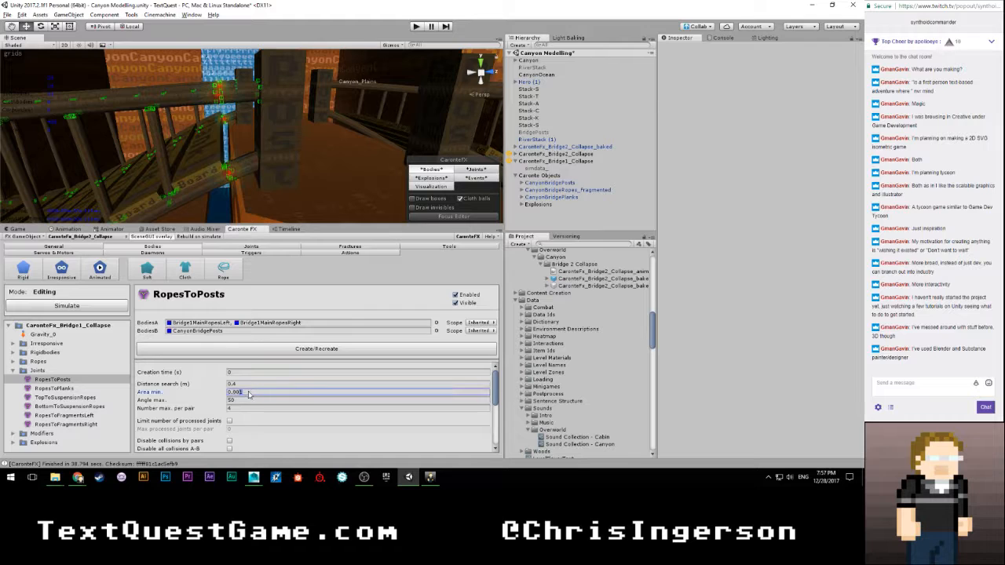
pyautogui.write('0')
pyautogui.press('Return')
pyautogui.click(241, 400)
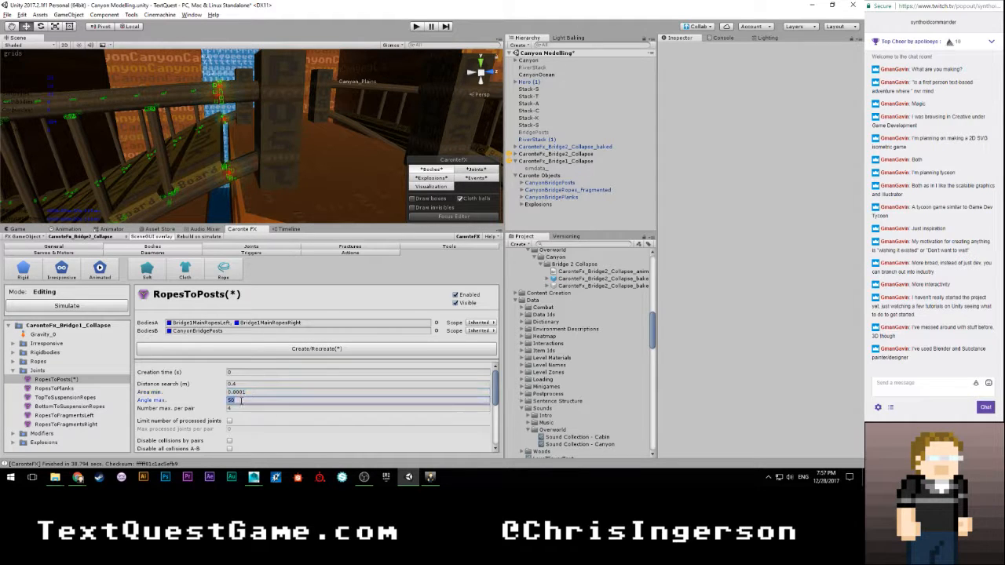
pyautogui.click(248, 355)
# Step: Set the RopesToPosts distance search to 0.3 m, recreate its joints, and select the CaronteFx_Bridge1_Collapse root
pyautogui.scroll(5, 231, 169)
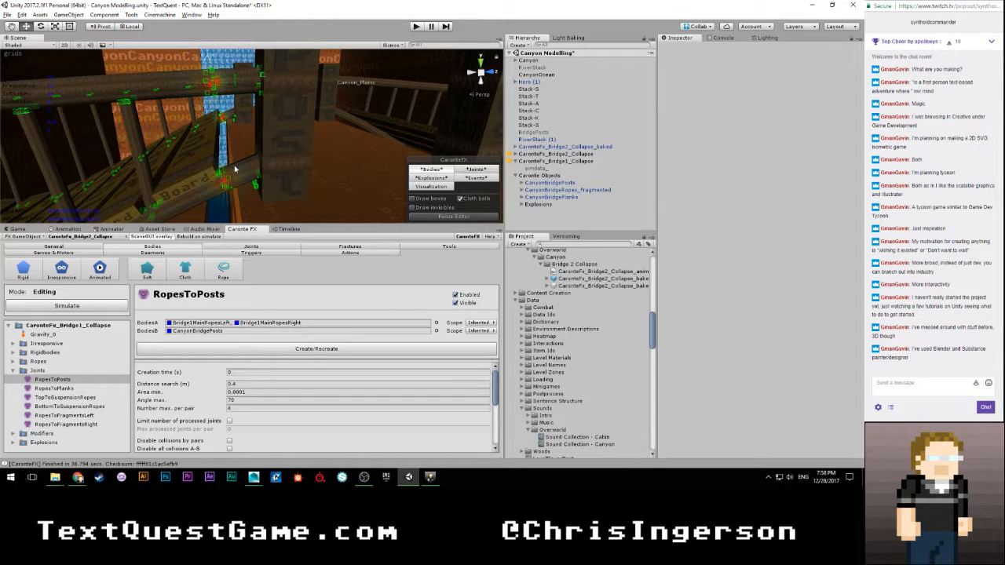
pyautogui.scroll(4, 232, 169)
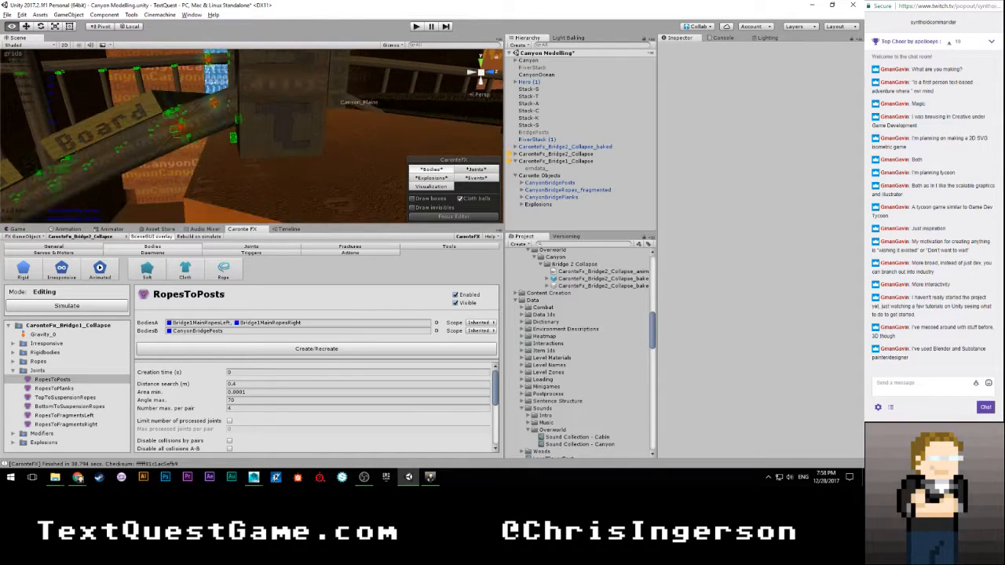
pyautogui.scroll(5, 132, 158)
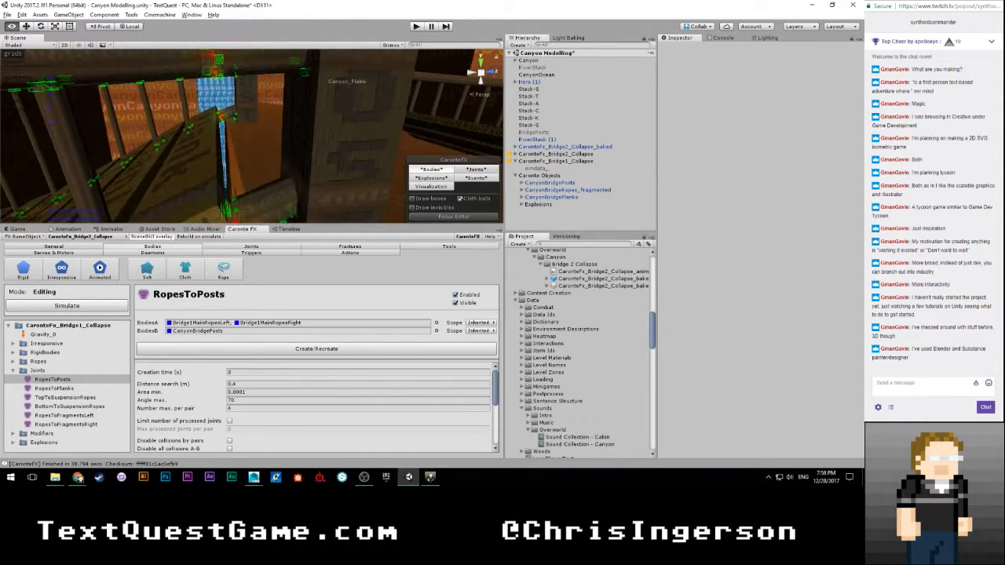
pyautogui.moveTo(132, 158); pyautogui.dragTo(228, 291, button='right')
pyautogui.click(245, 383)
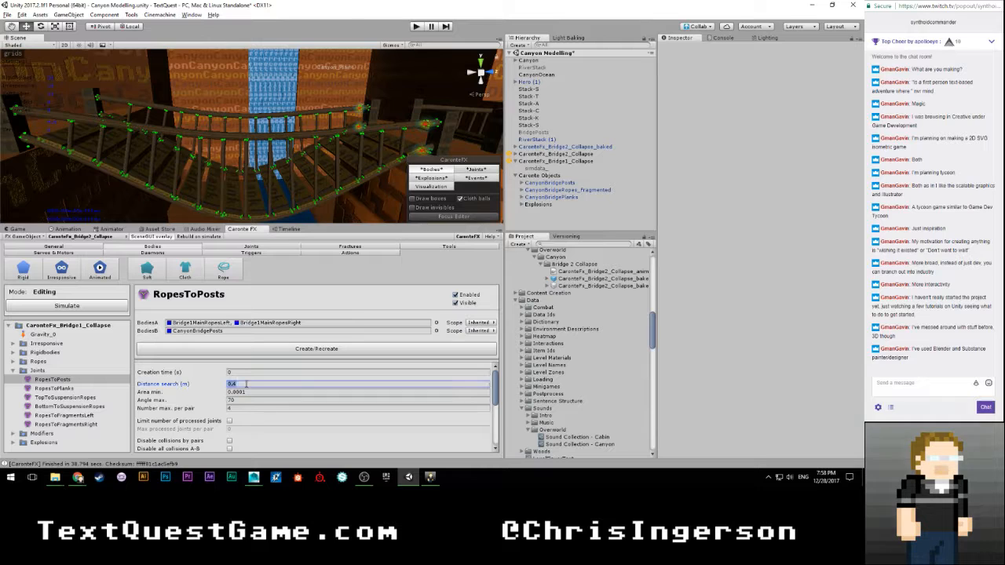
pyautogui.write('0.3')
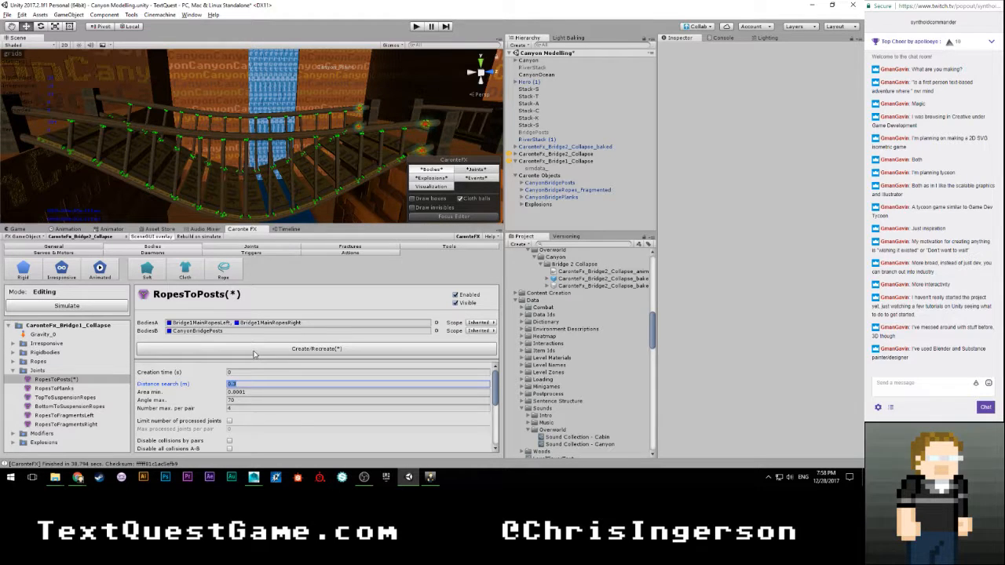
pyautogui.click(254, 349)
pyautogui.moveTo(295, 203); pyautogui.dragTo(255, 180, button='right')
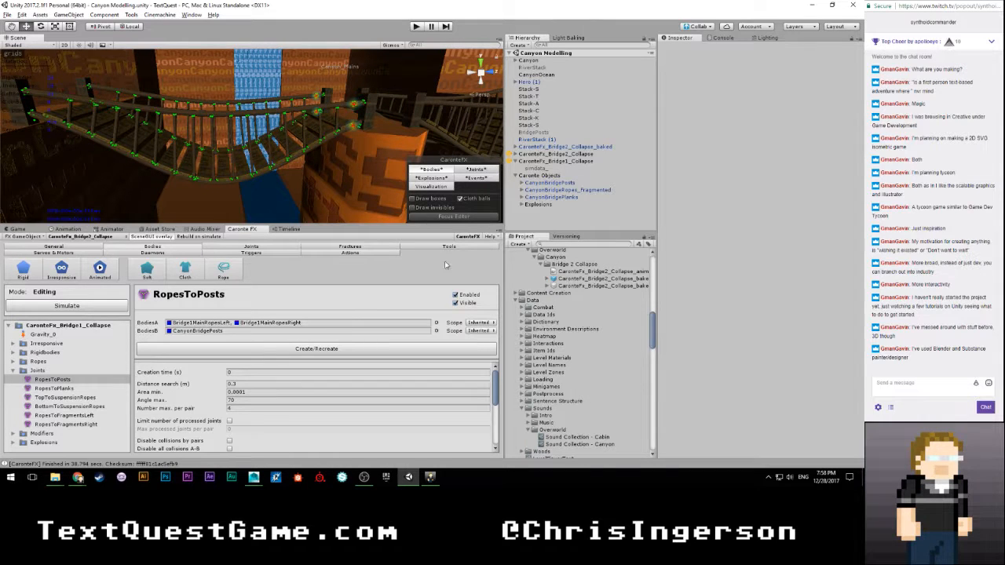
pyautogui.click(79, 325)
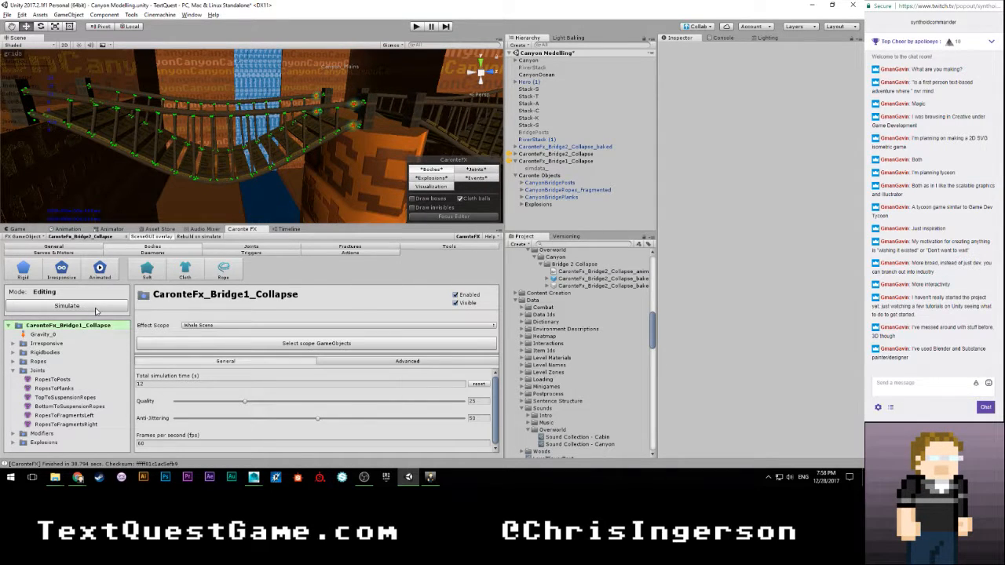
# Step: Run the first bridge's collapse simulation, watch the hanging ropes from several angles, and stop it early
pyautogui.click(67, 306)
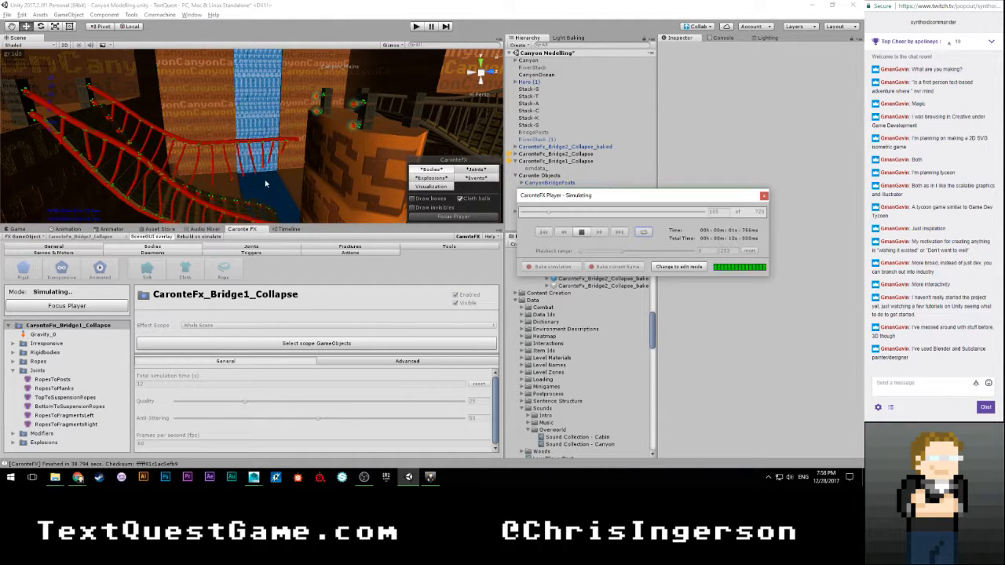
pyautogui.keyDown('alt'); pyautogui.moveTo(265, 183); pyautogui.dragTo(271, 151); pyautogui.keyUp('alt')
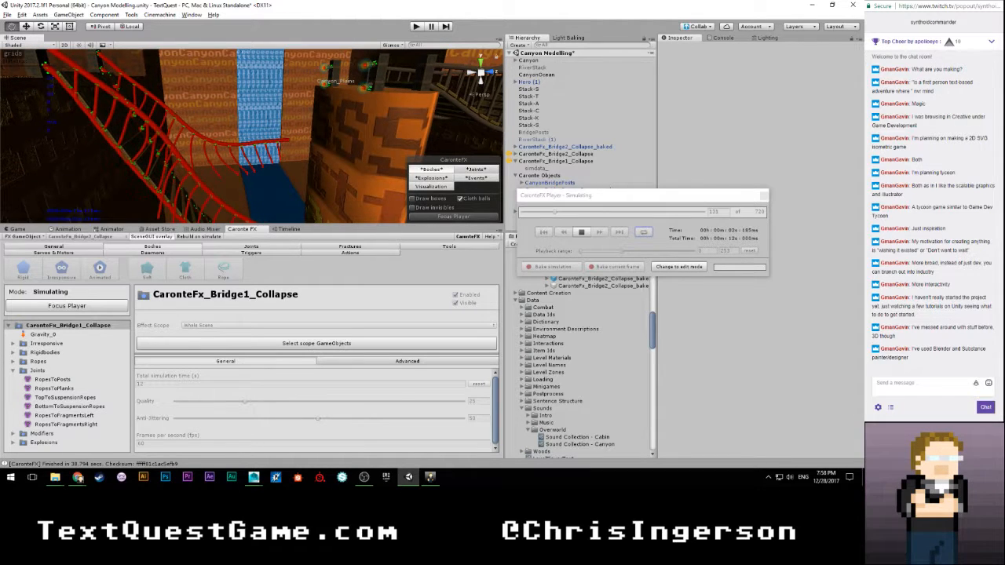
pyautogui.keyDown('alt'); pyautogui.moveTo(275, 161); pyautogui.dragTo(193, 158); pyautogui.keyUp('alt')
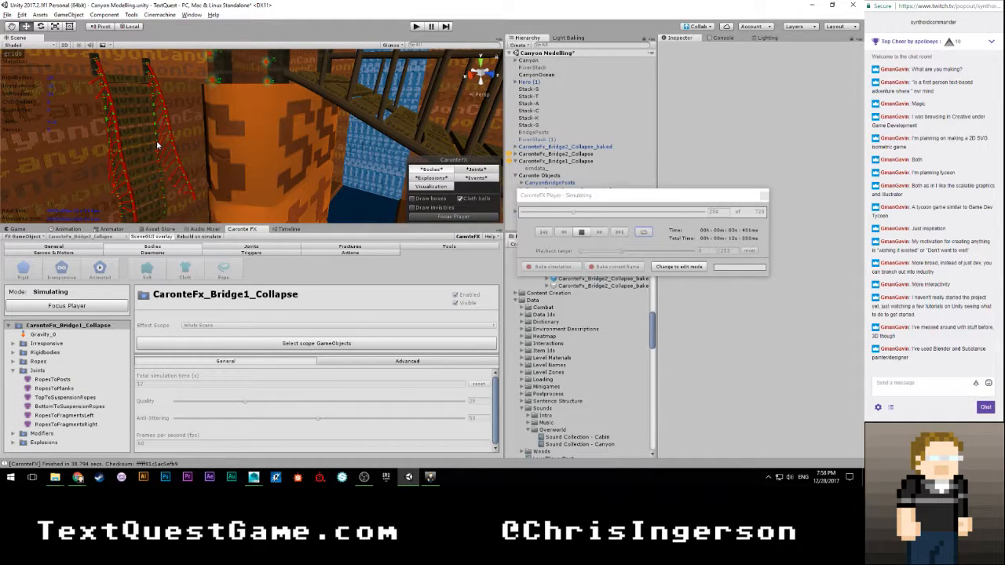
pyautogui.moveTo(189, 149); pyautogui.dragTo(240, 139, button='middle')
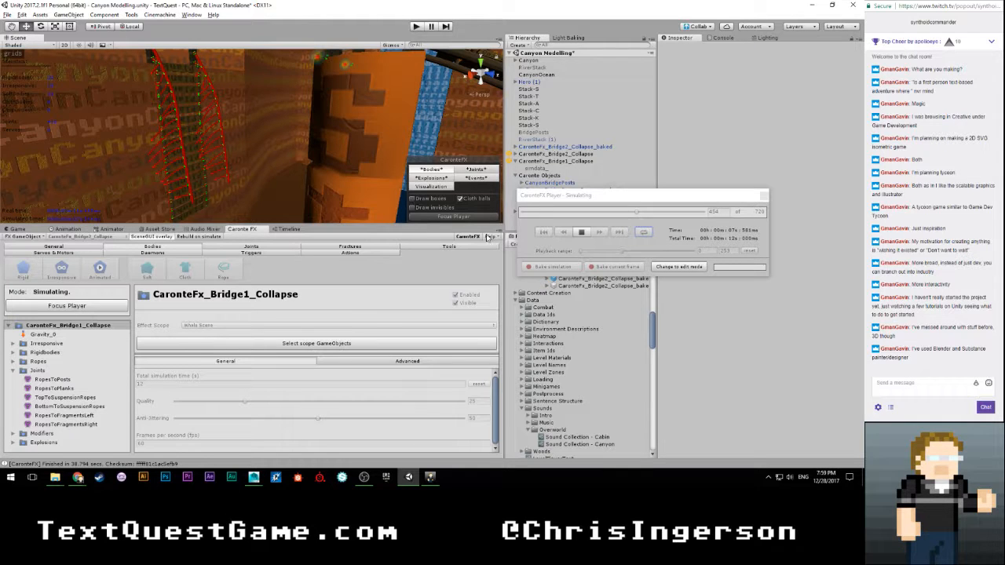
pyautogui.click(581, 232)
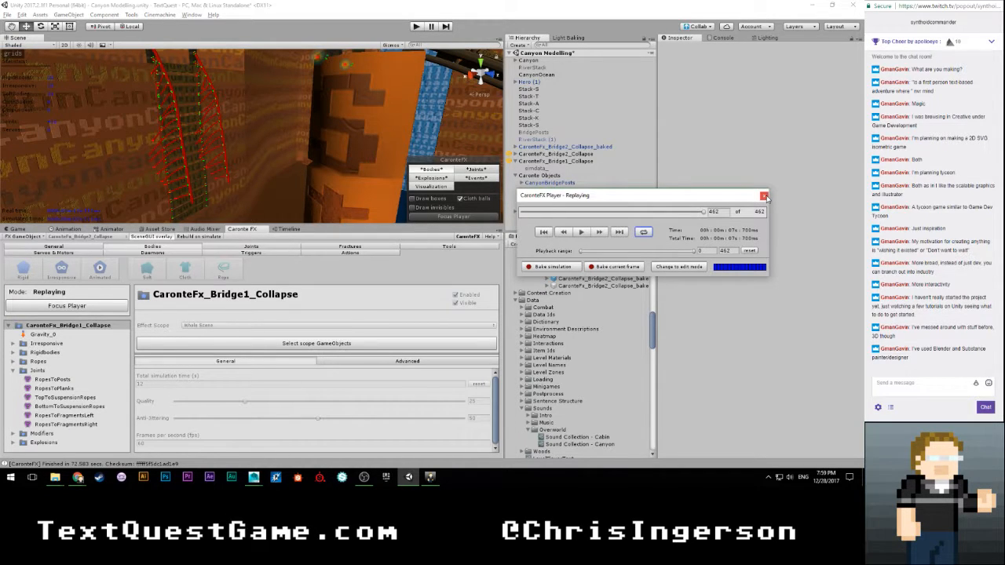
# Step: Replay the stopped collapse simulation and return to edit mode, discarding the result
pyautogui.click(581, 233)
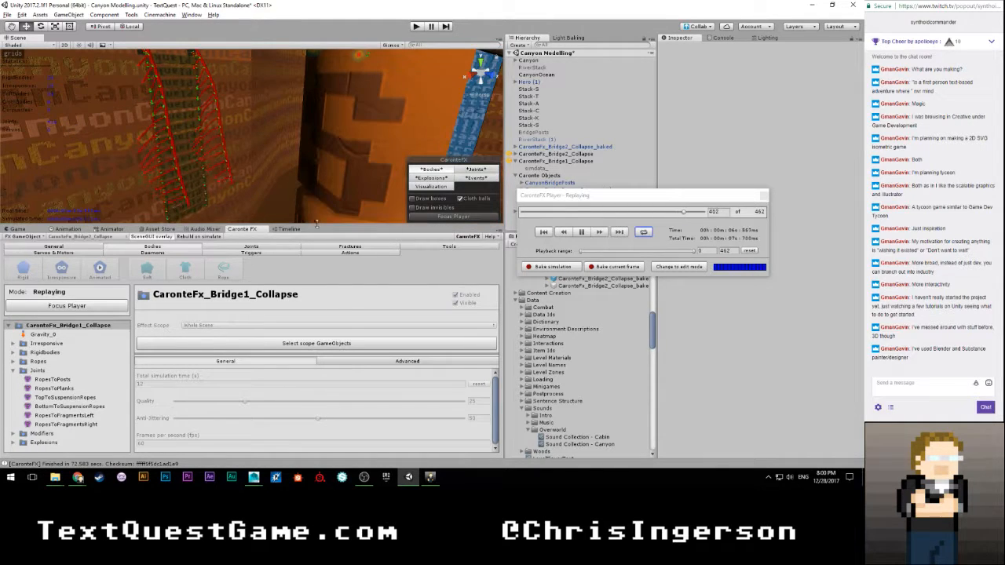
pyautogui.click(763, 195)
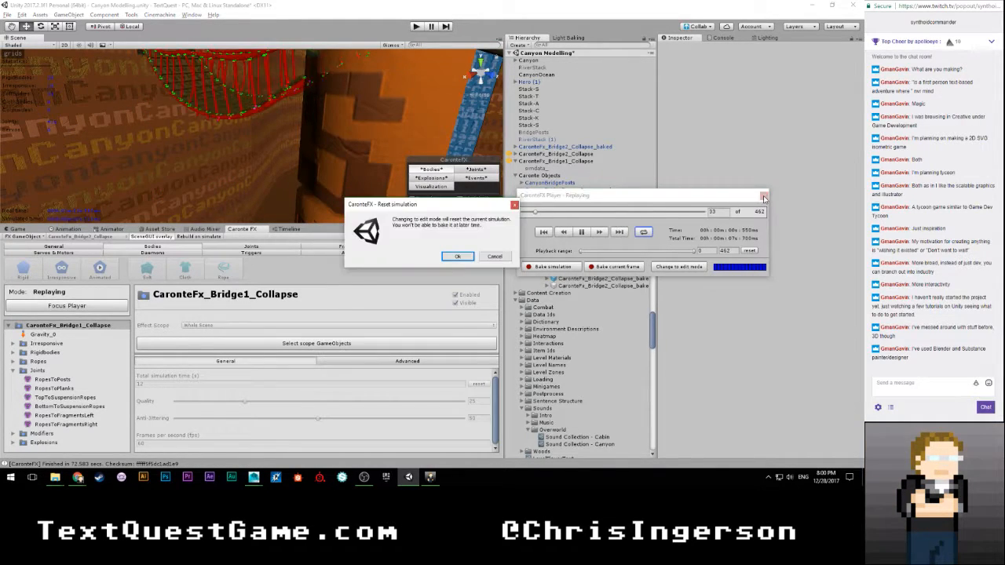
pyautogui.click(458, 256)
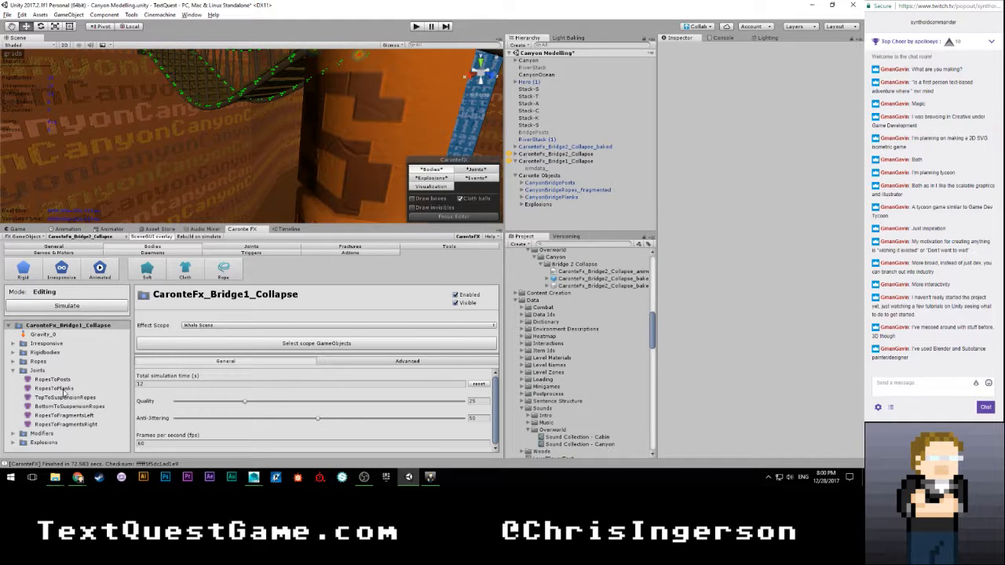
# Step: Set the maximum force of the BottomToSuspensionRopes joints to 1500000 N/m2
pyautogui.click(81, 406)
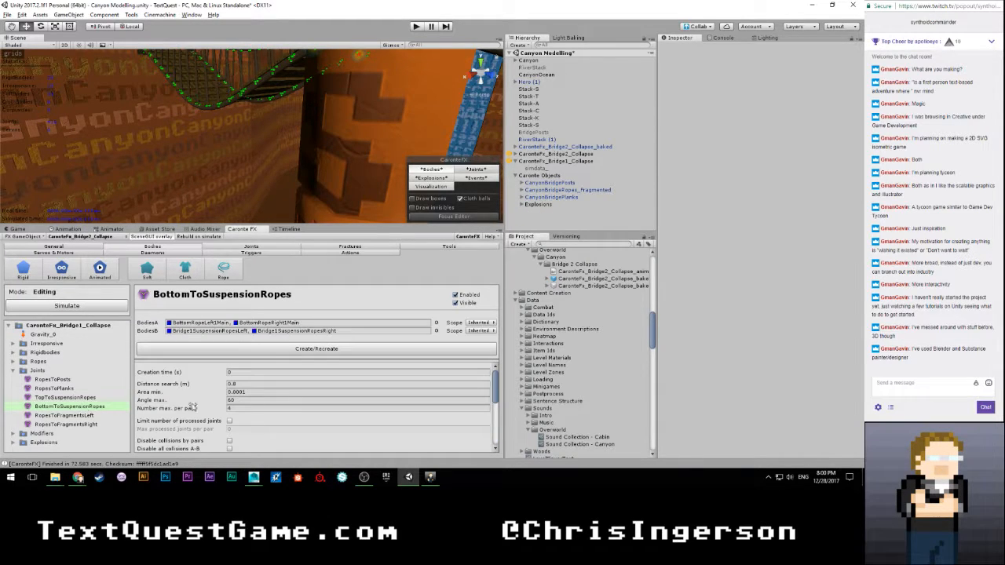
pyautogui.scroll(-3, 199, 395)
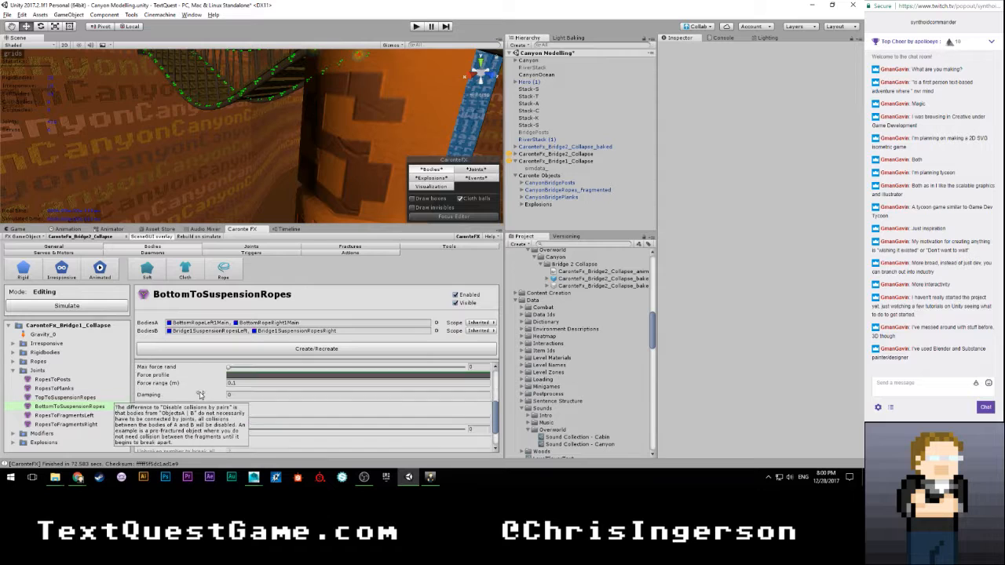
pyautogui.scroll(-2, 200, 395)
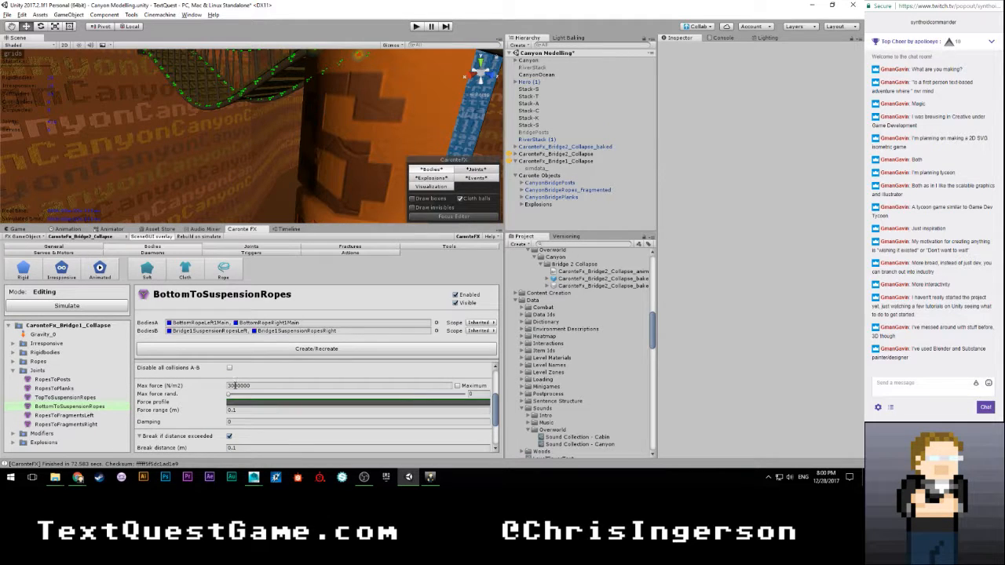
pyautogui.click(231, 386)
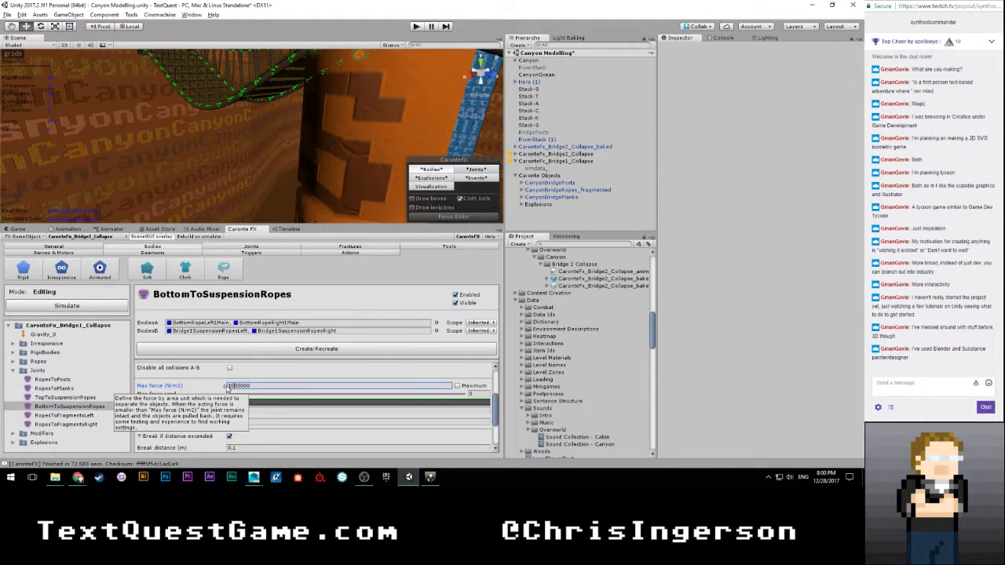
pyautogui.click(214, 387)
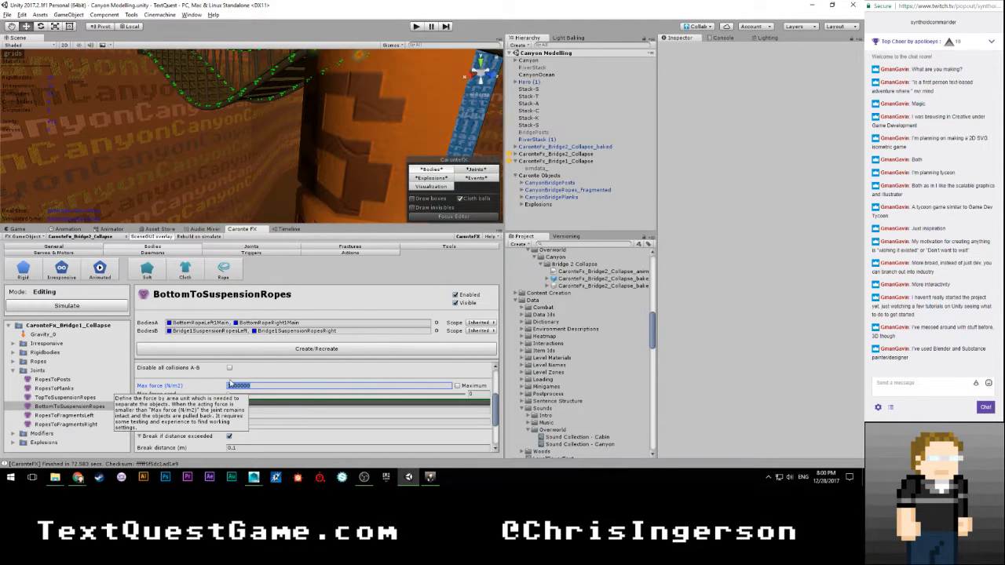
pyautogui.click(92, 308)
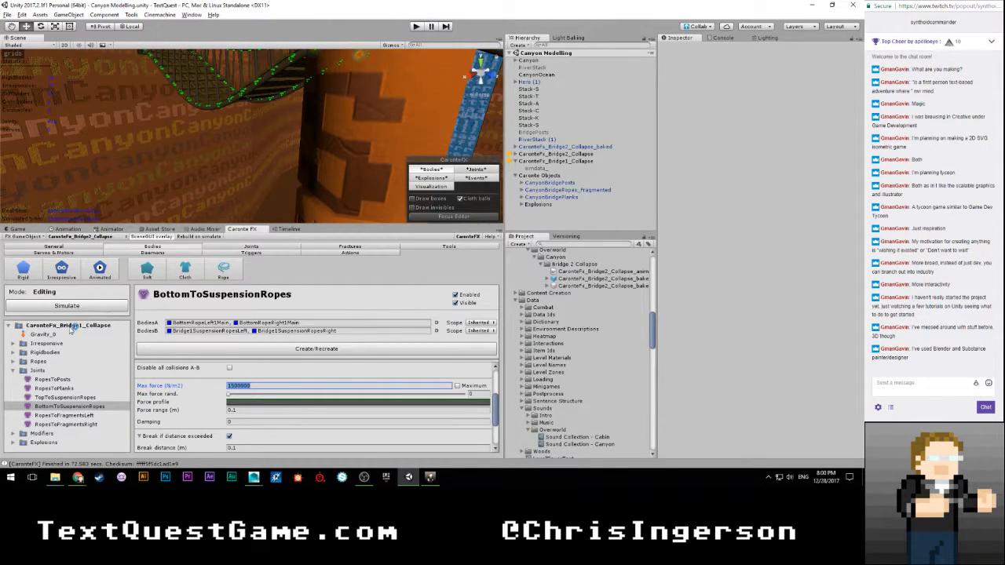
# Step: Set the total simulation time of CaronteFx_Bridge1_Collapse to 6 s and run the simulation
pyautogui.click(71, 325)
pyautogui.click(164, 385)
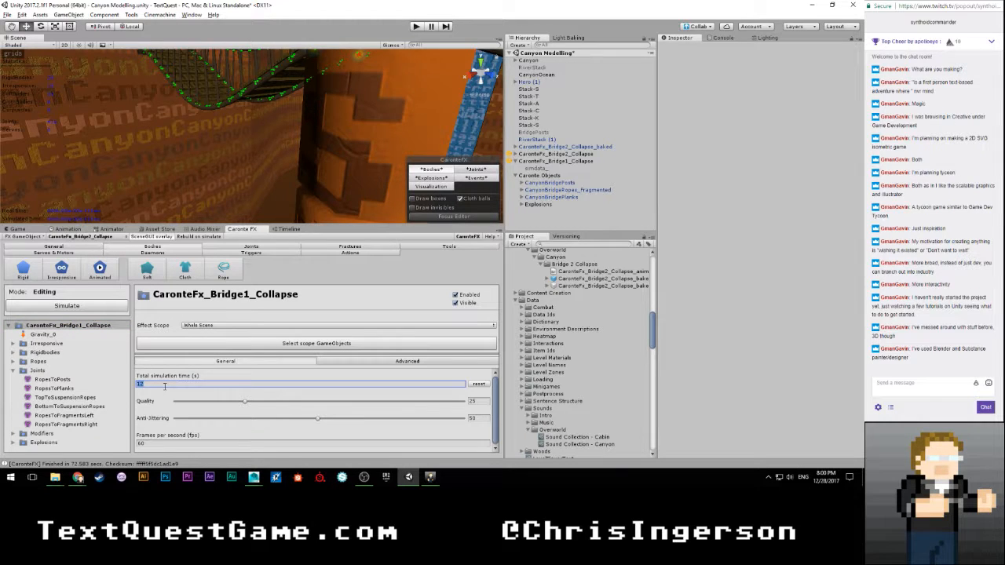
pyautogui.click(100, 306)
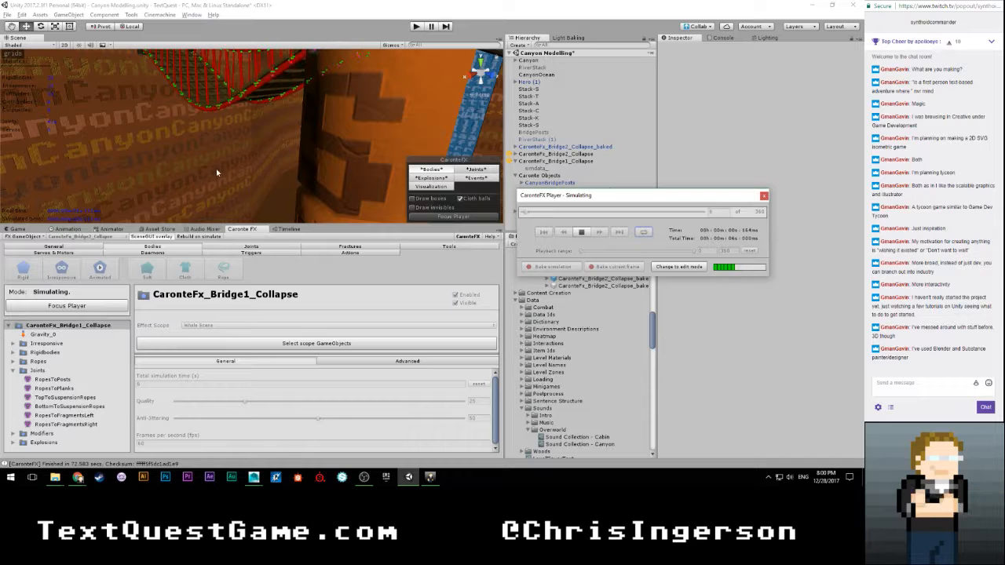
# Step: Examine the simulated bridge's ropes and planks up close and from different sides as they hang after the collapse
pyautogui.moveTo(245, 143); pyautogui.dragTo(280, 153, button='right')
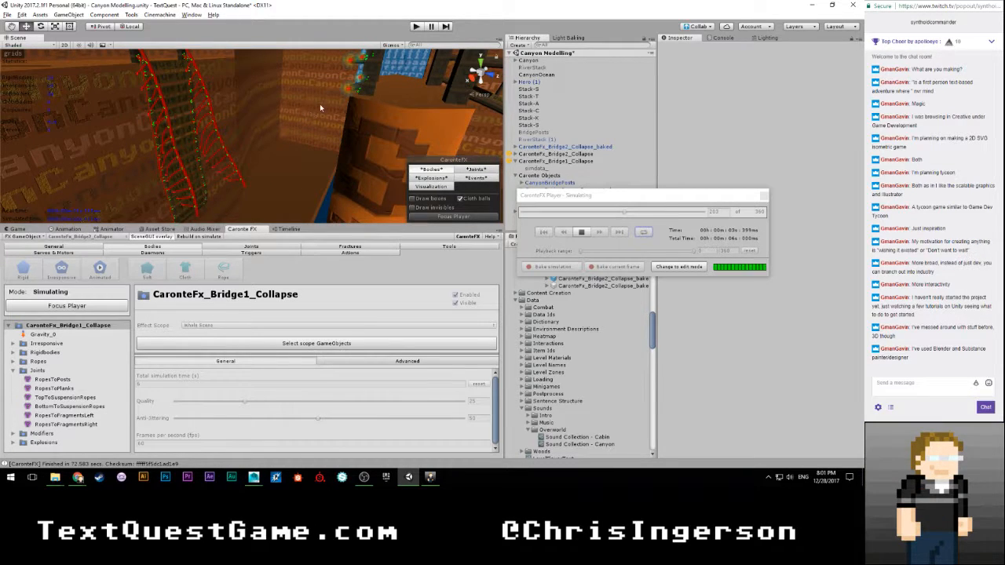
pyautogui.moveTo(282, 133); pyautogui.dragTo(223, 137, button='right')
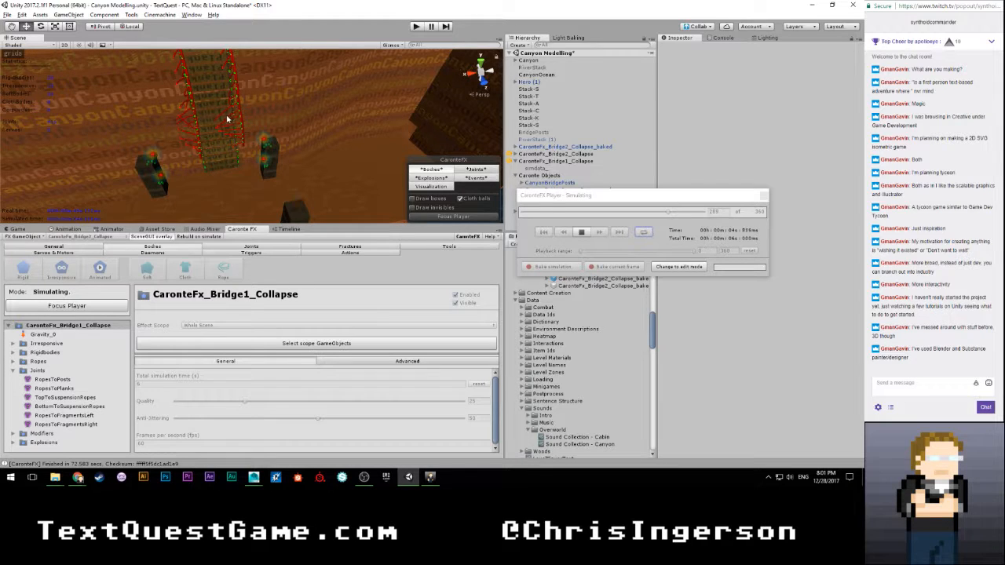
pyautogui.keyDown('alt'); pyautogui.moveTo(200, 122); pyautogui.dragTo(193, 120); pyautogui.keyUp('alt')
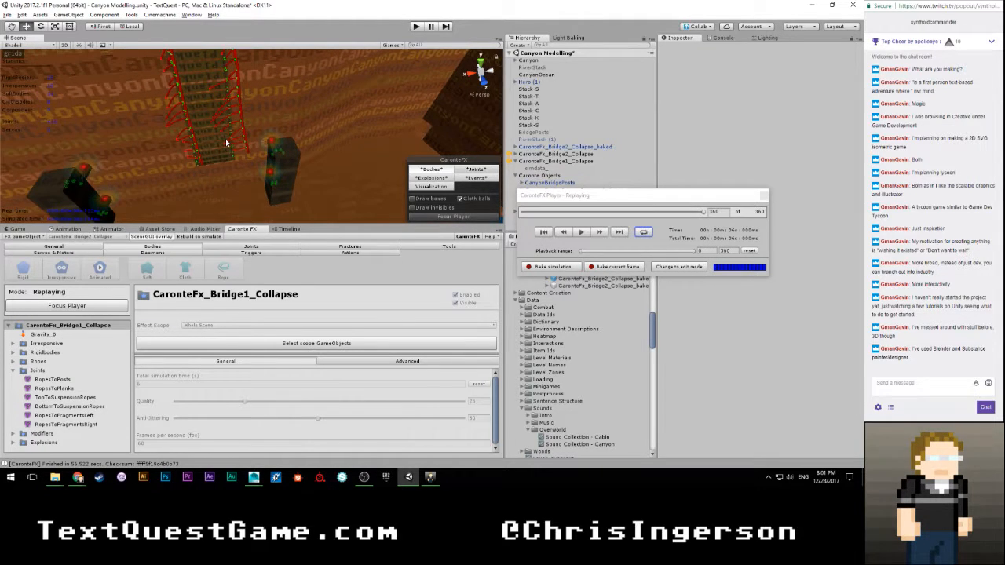
pyautogui.scroll(5, 226, 144)
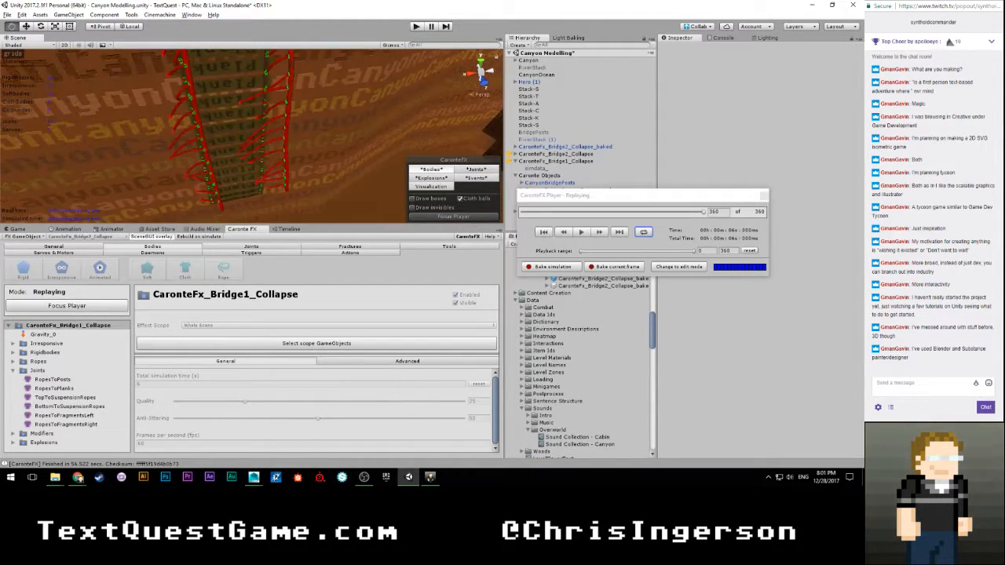
pyautogui.scroll(5, 251, 133)
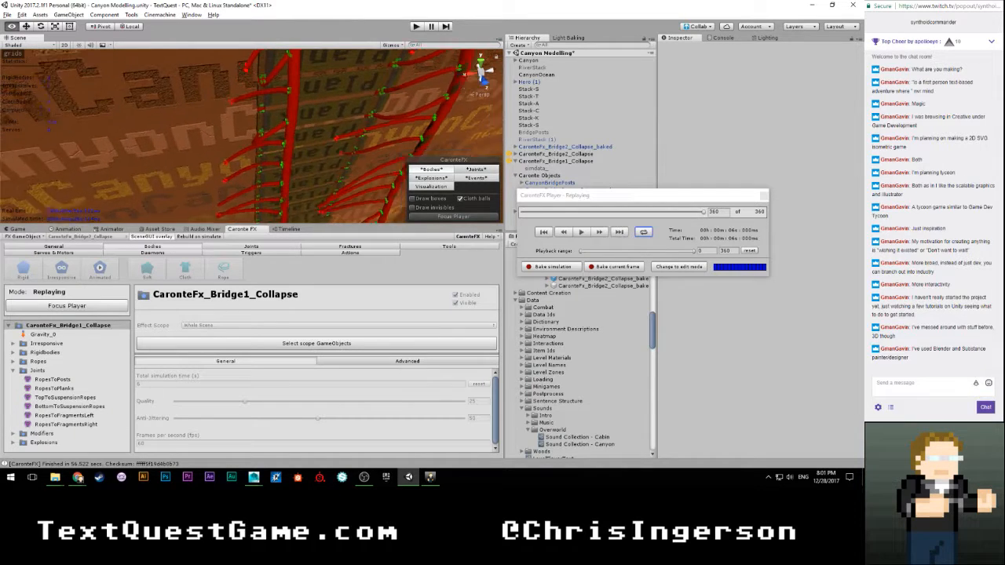
pyautogui.moveTo(252, 133); pyautogui.dragTo(361, 153, button='right')
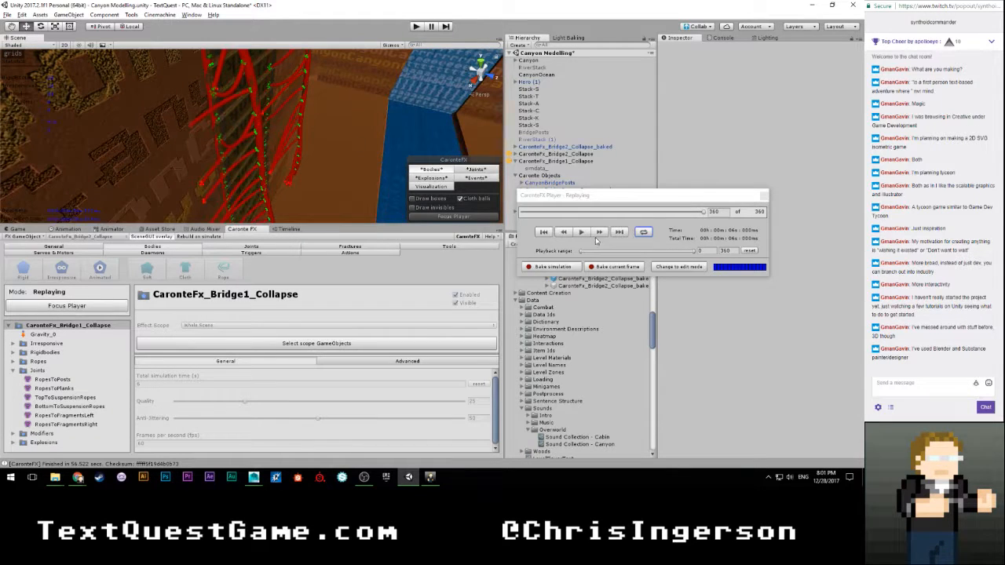
# Step: Replay the 6-second collapse and switch back to edit mode, resetting the simulation
pyautogui.click(581, 231)
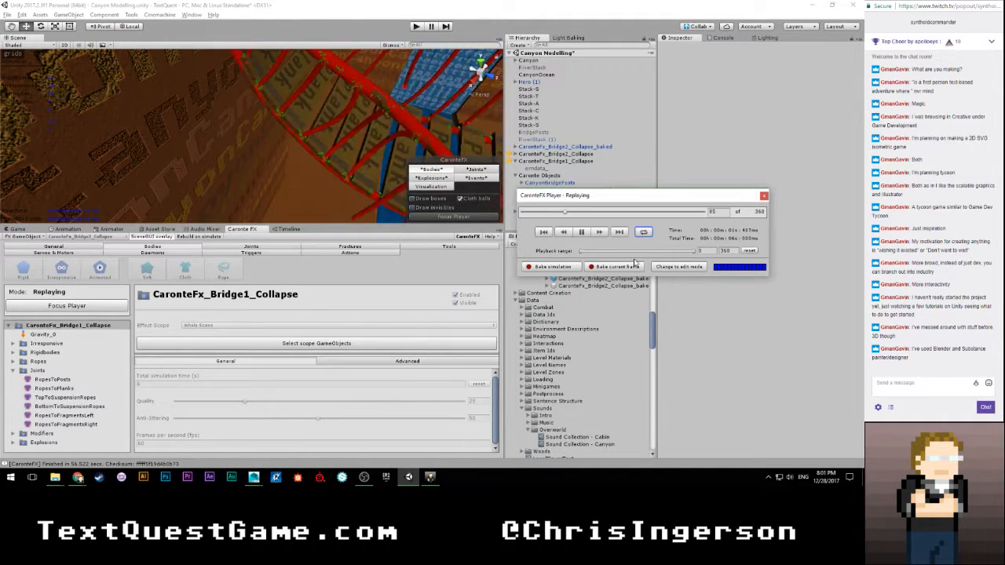
pyautogui.click(632, 266)
pyautogui.click(458, 258)
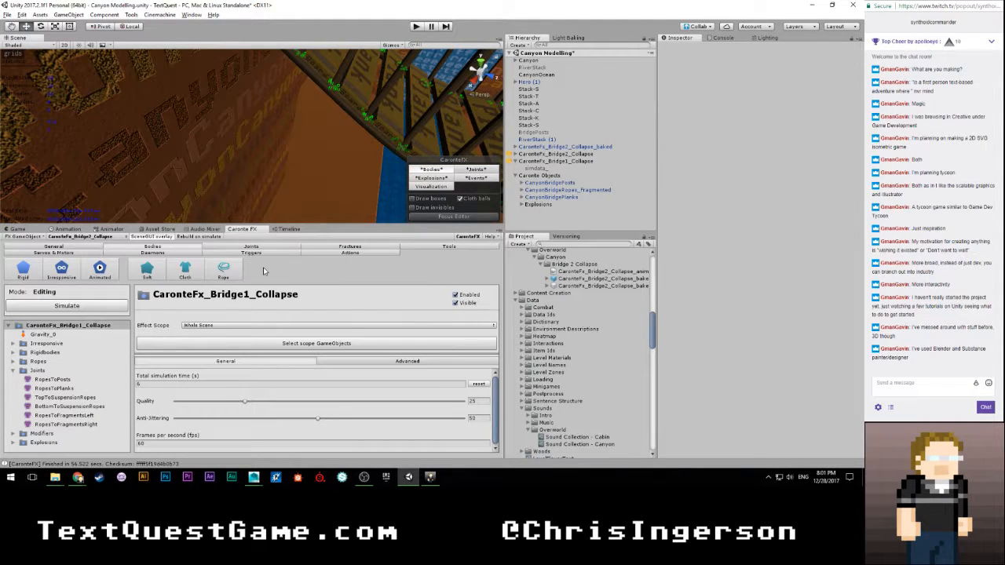
# Step: Set the MainRopes torsion stiffness to 0.1 and bend stiffness to 0.01
pyautogui.click(13, 369)
pyautogui.click(13, 361)
pyautogui.click(49, 370)
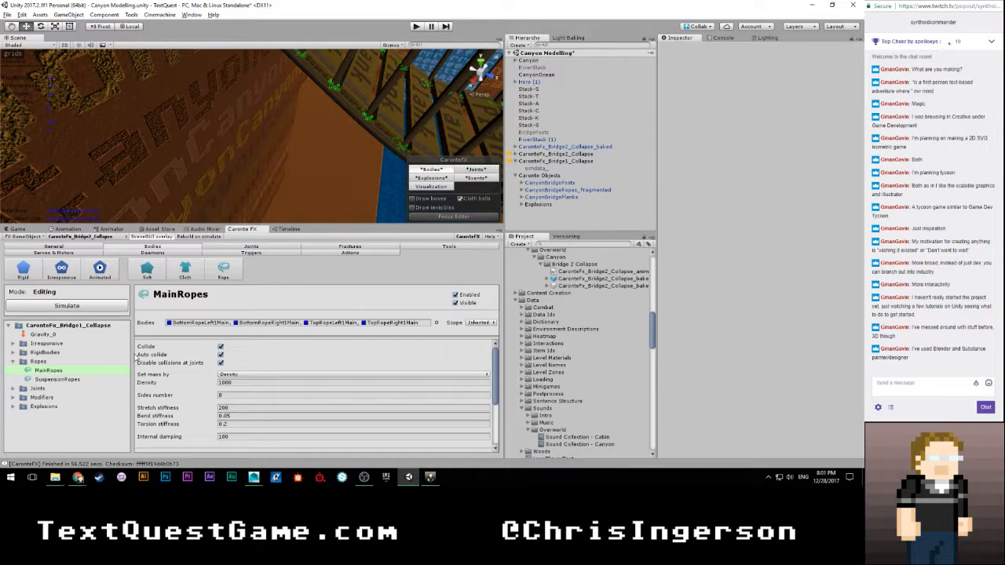
pyautogui.click(223, 424)
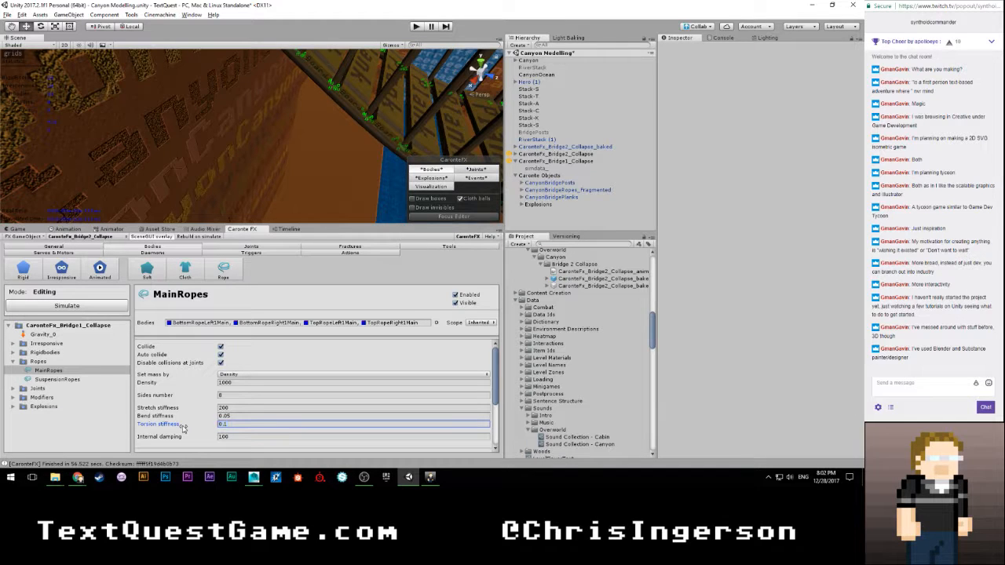
pyautogui.moveTo(163, 422)
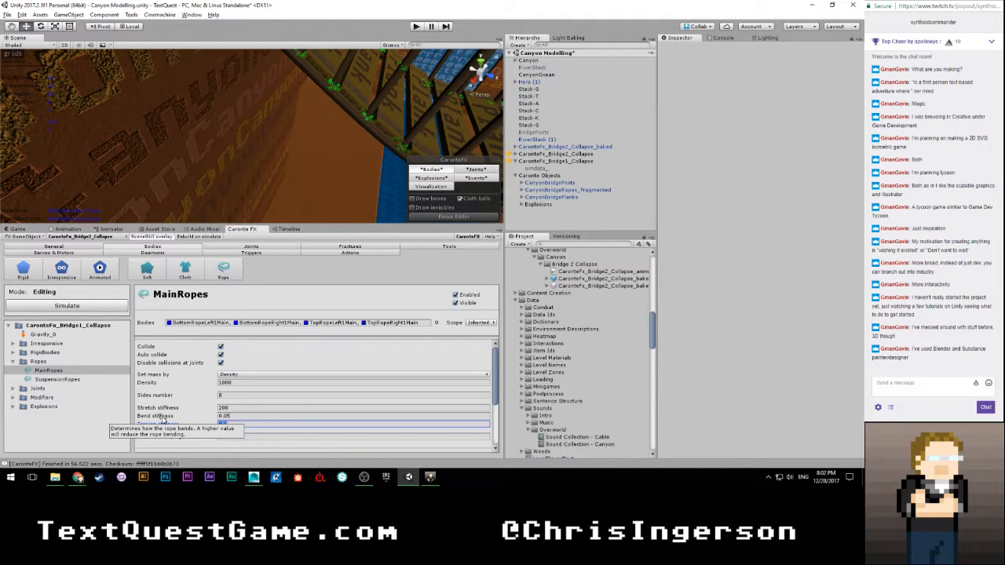
pyautogui.click(230, 416)
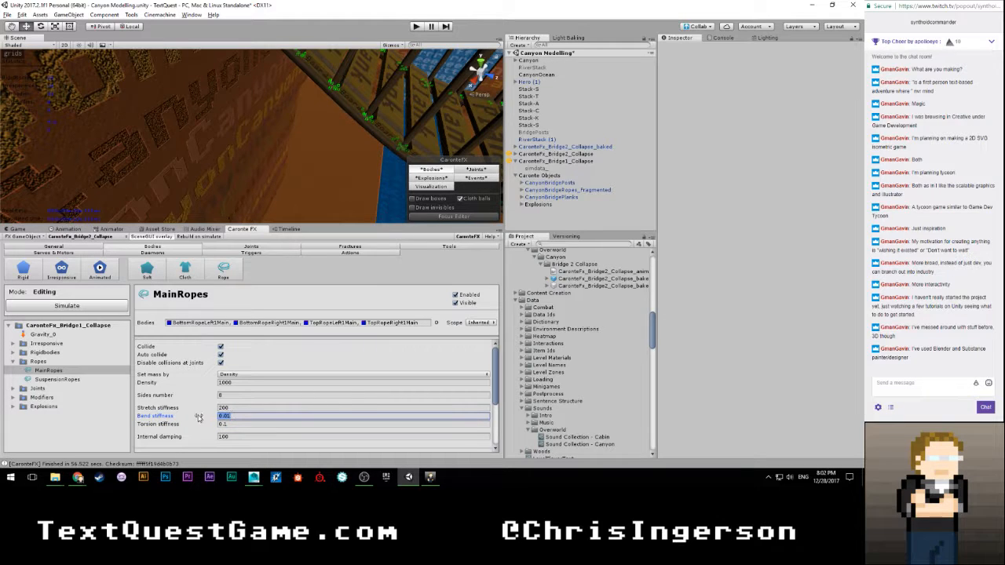
pyautogui.moveTo(192, 418)
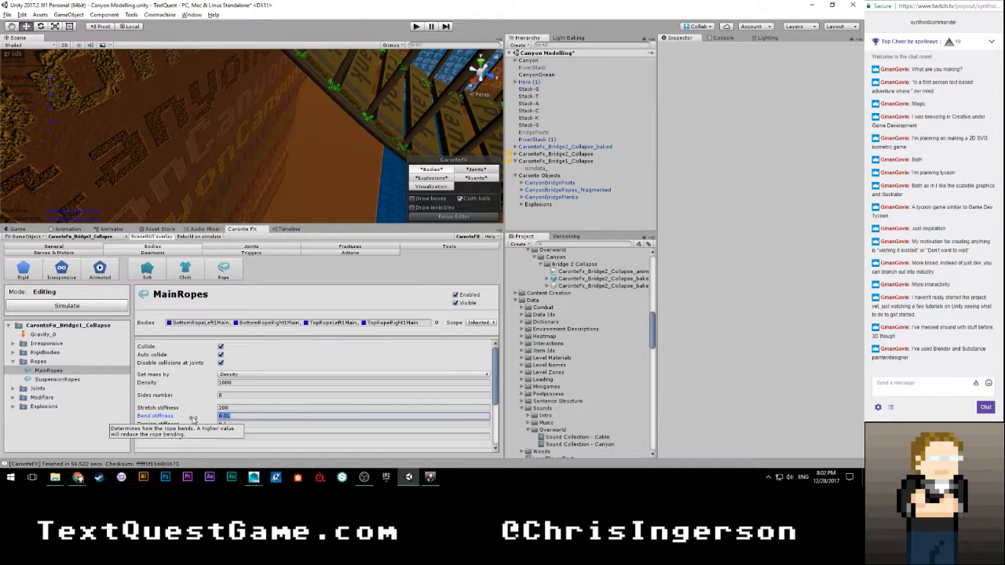
# Step: Simulate the collapse with the changed MainRopes stiffness, inspect how the ropes bend, and replay the result
pyautogui.click(108, 308)
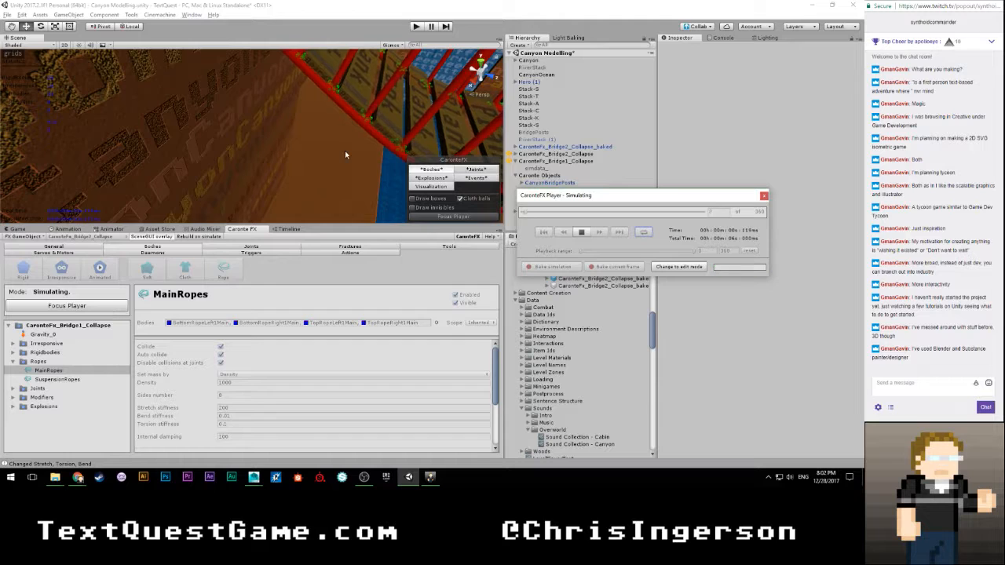
pyautogui.moveTo(357, 146); pyautogui.dragTo(402, 159, button='right')
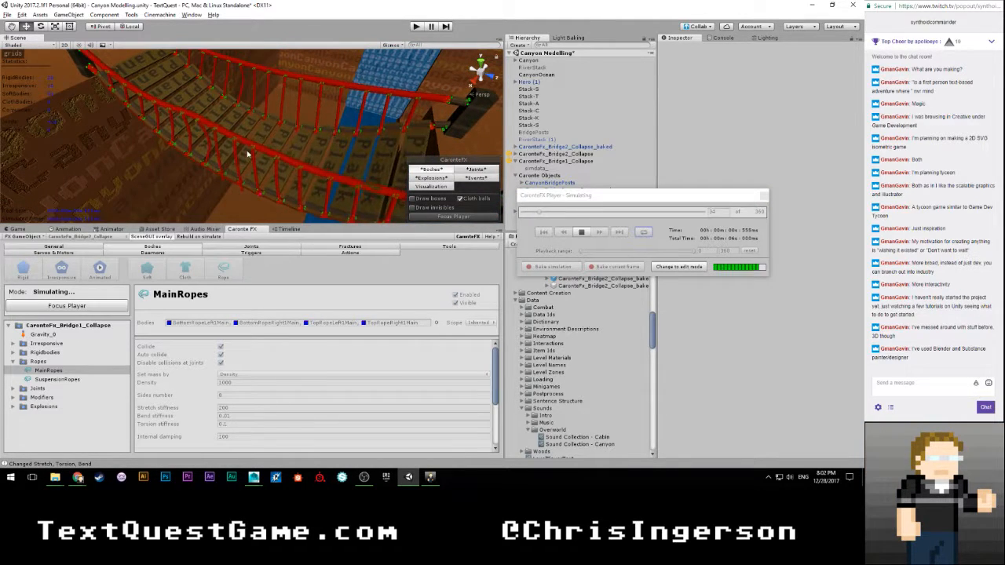
pyautogui.scroll(-4, 247, 151)
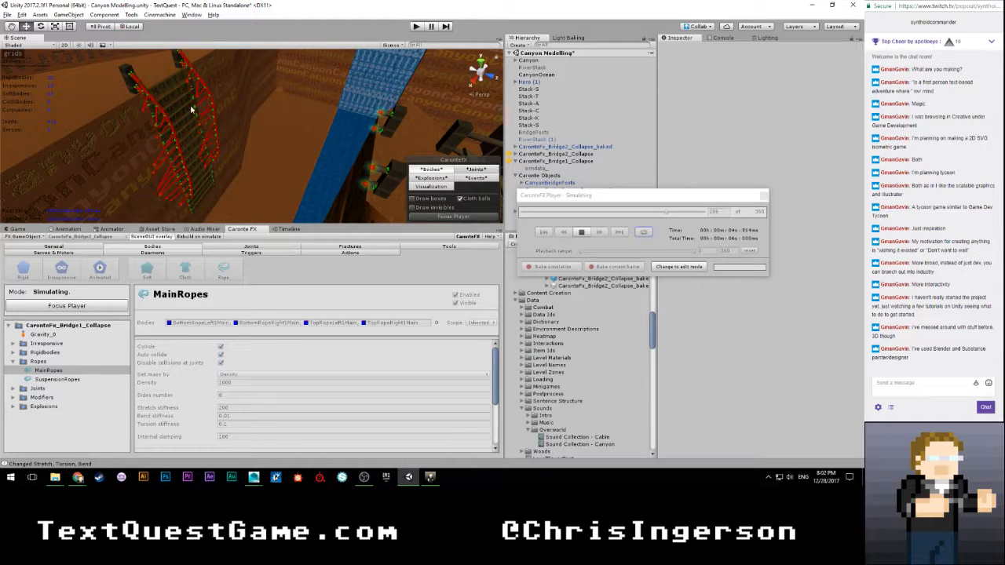
pyautogui.scroll(1, 170, 115)
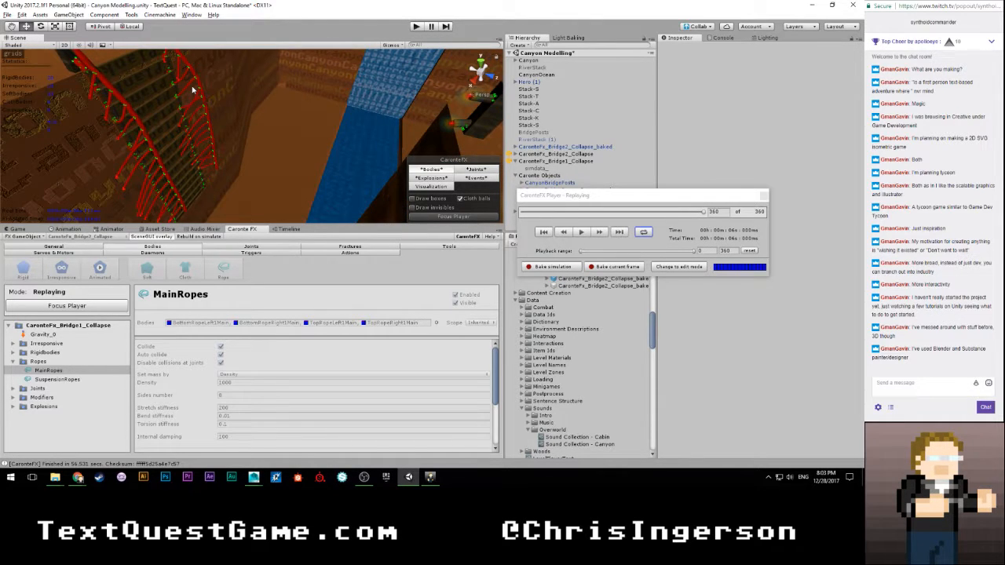
pyautogui.scroll(-3, 240, 154)
pyautogui.keyDown('alt'); pyautogui.moveTo(244, 139); pyautogui.dragTo(240, 91); pyautogui.keyUp('alt')
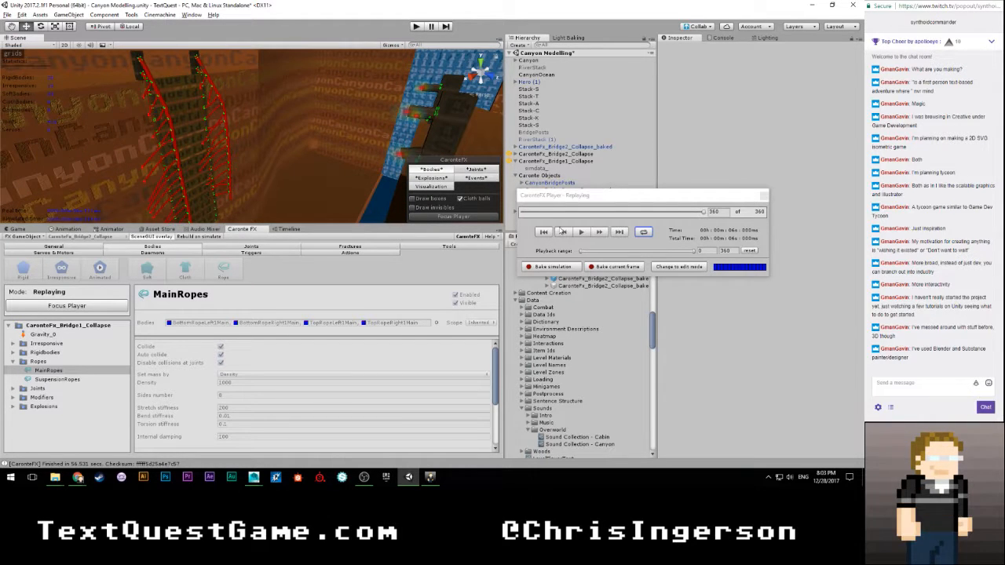
pyautogui.click(582, 232)
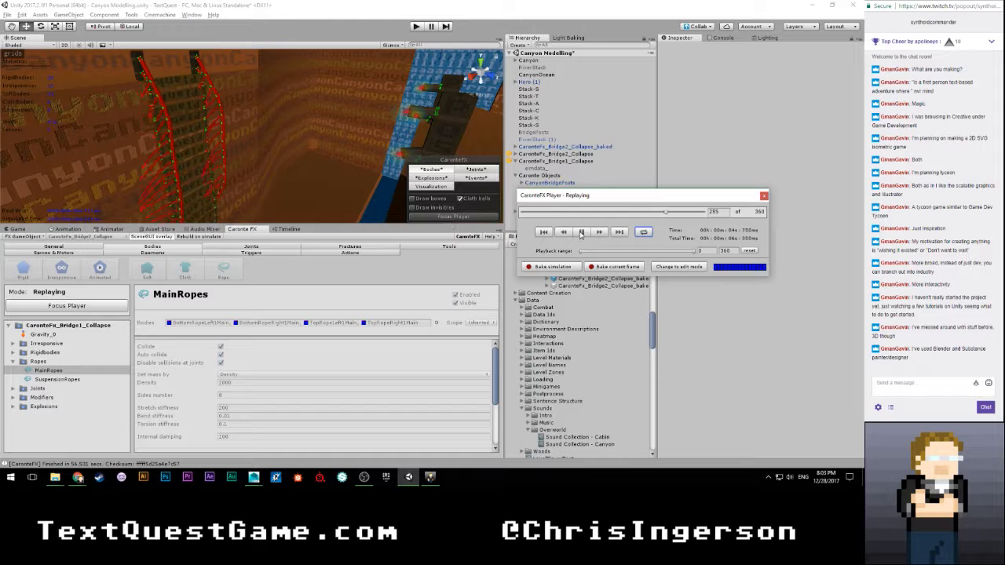
# Step: Return to edit mode and set the BottomToSuspensionRopes joint's max force to 500000 N/m2
pyautogui.click(766, 195)
pyautogui.click(457, 256)
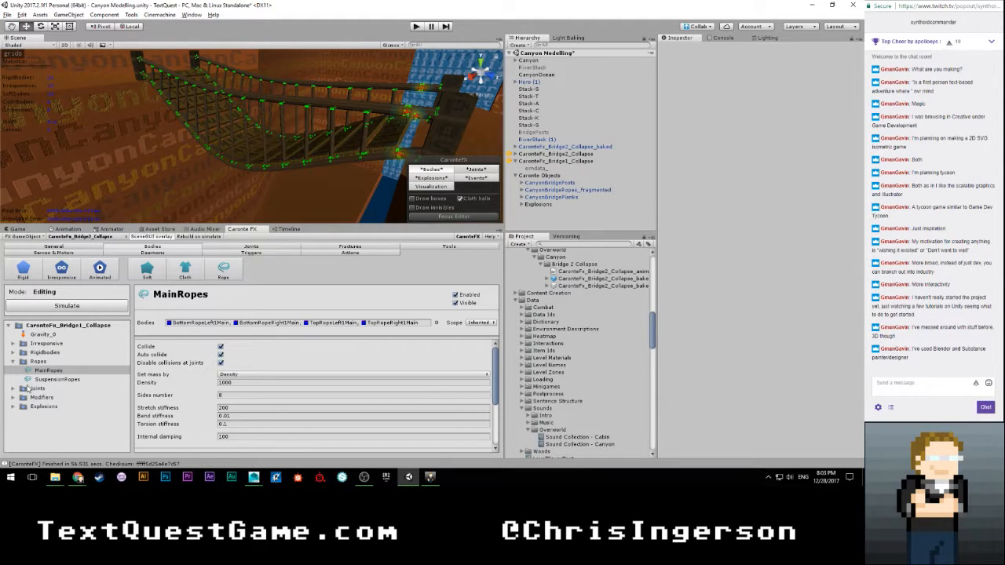
pyautogui.click(14, 390)
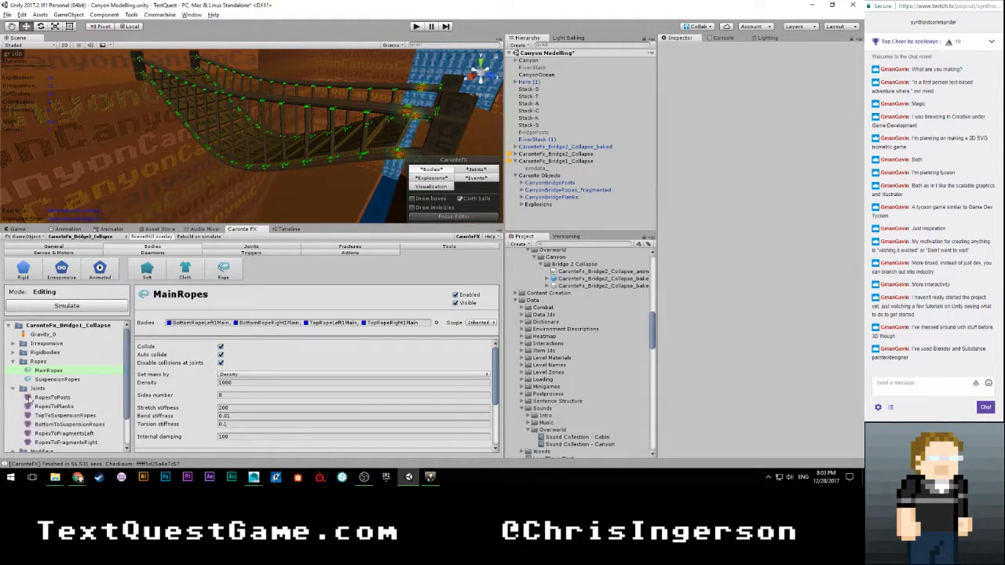
pyautogui.click(66, 416)
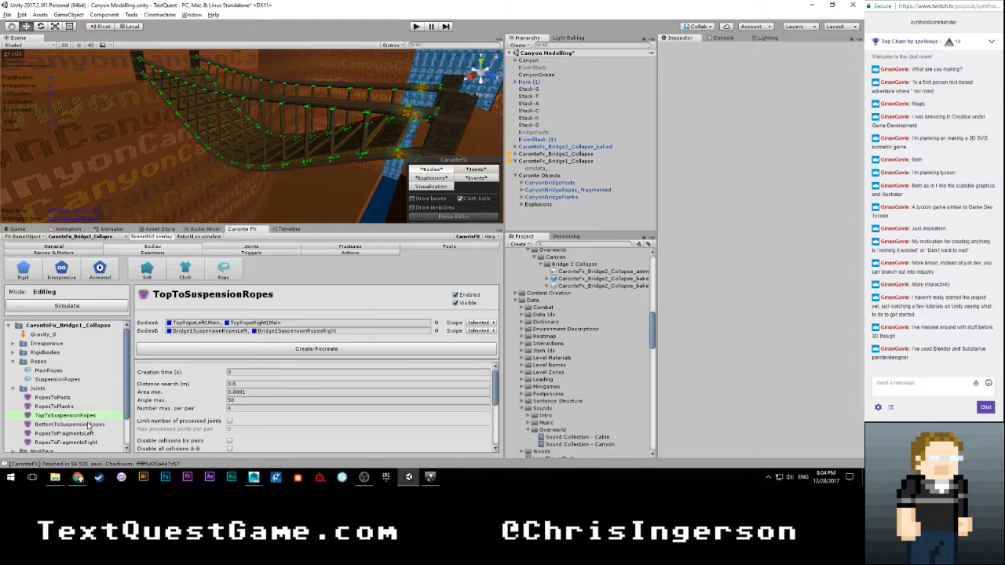
pyautogui.click(69, 424)
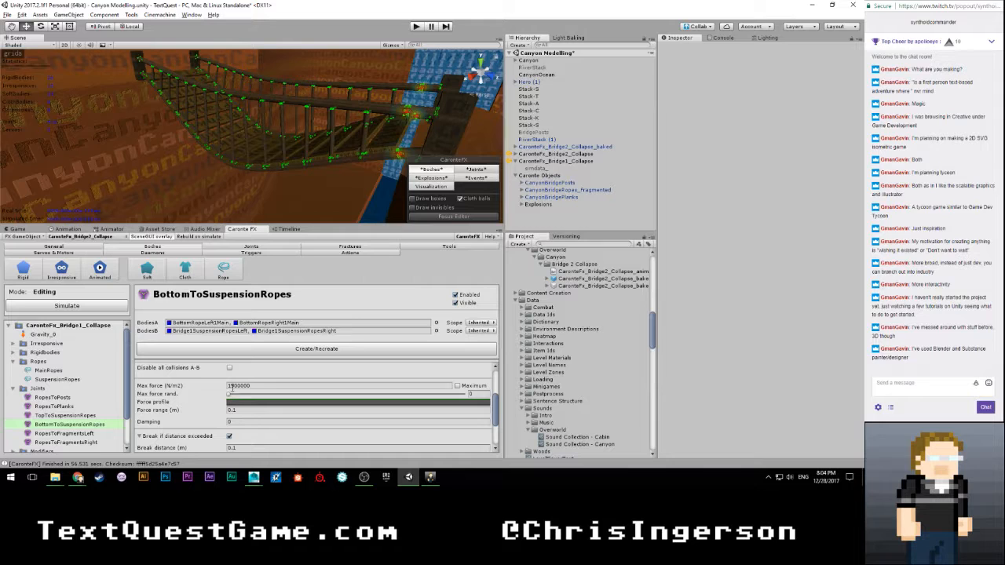
pyautogui.click(234, 385)
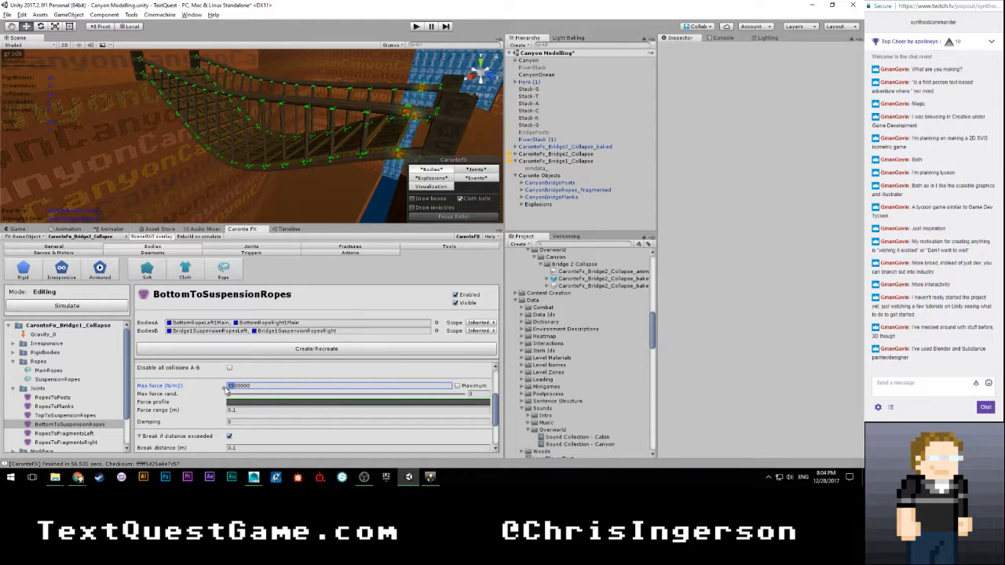
pyautogui.press('BackSpace')
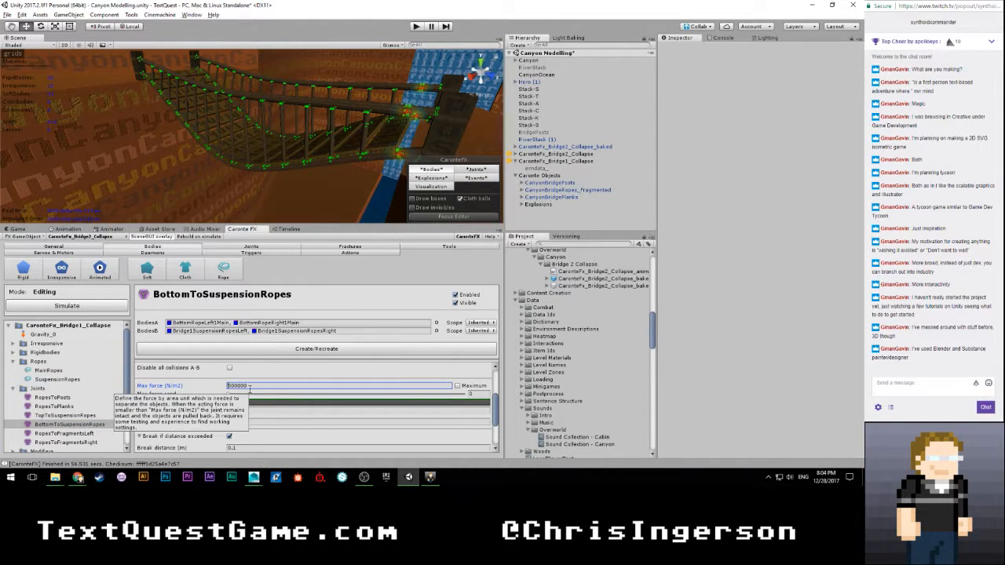
pyautogui.press('Tab')
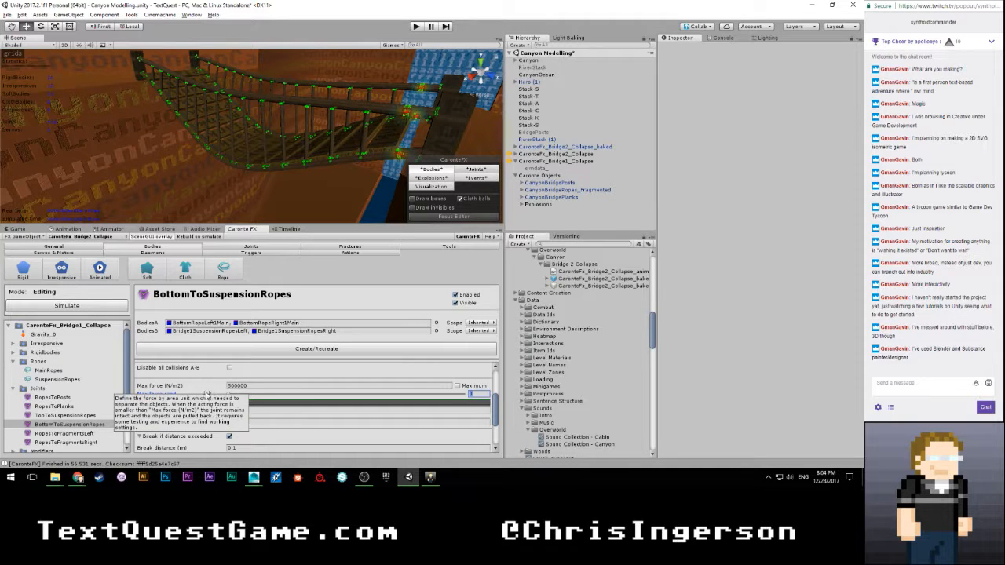
pyautogui.click(205, 385)
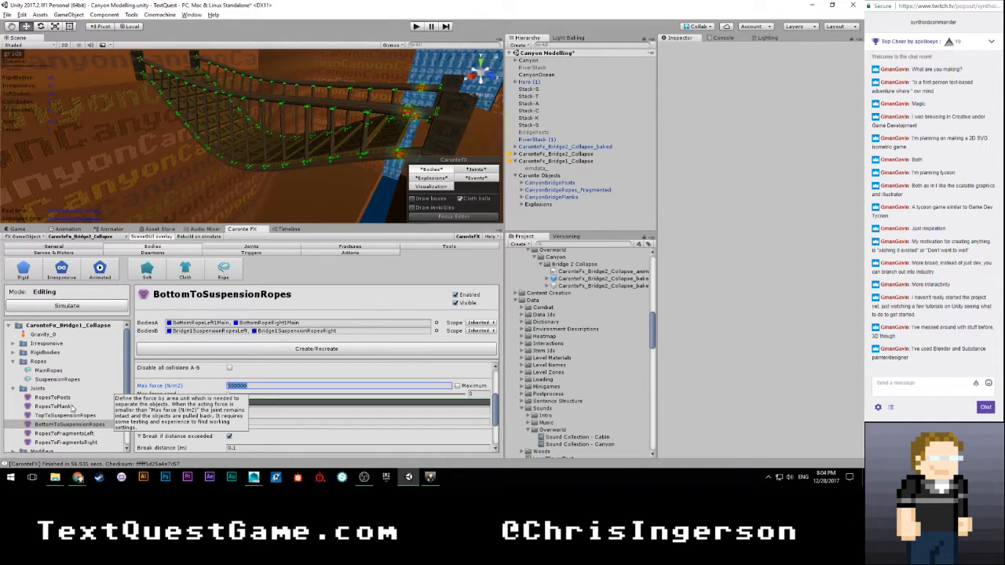
pyautogui.click(72, 408)
pyautogui.click(90, 425)
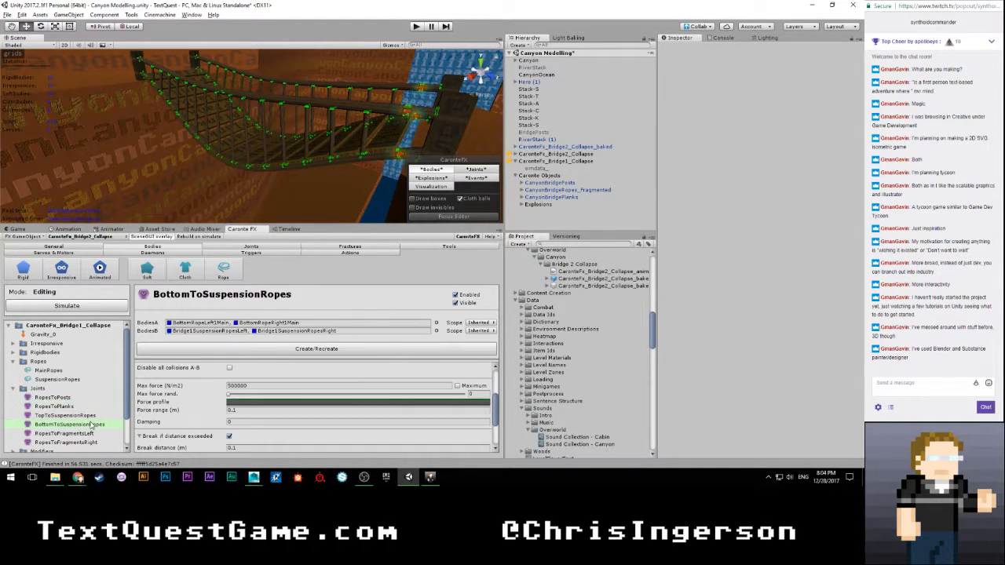
pyautogui.click(169, 351)
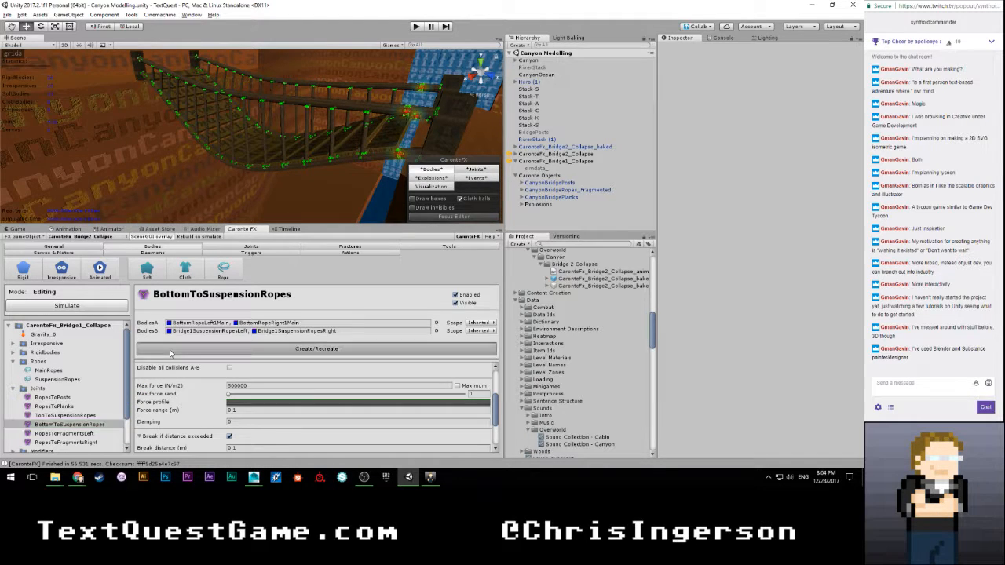
# Step: Simulate the CaronteFx_Bridge1_Collapse effect with the changed joint force, stop it early, and reset to edit mode
pyautogui.click(67, 324)
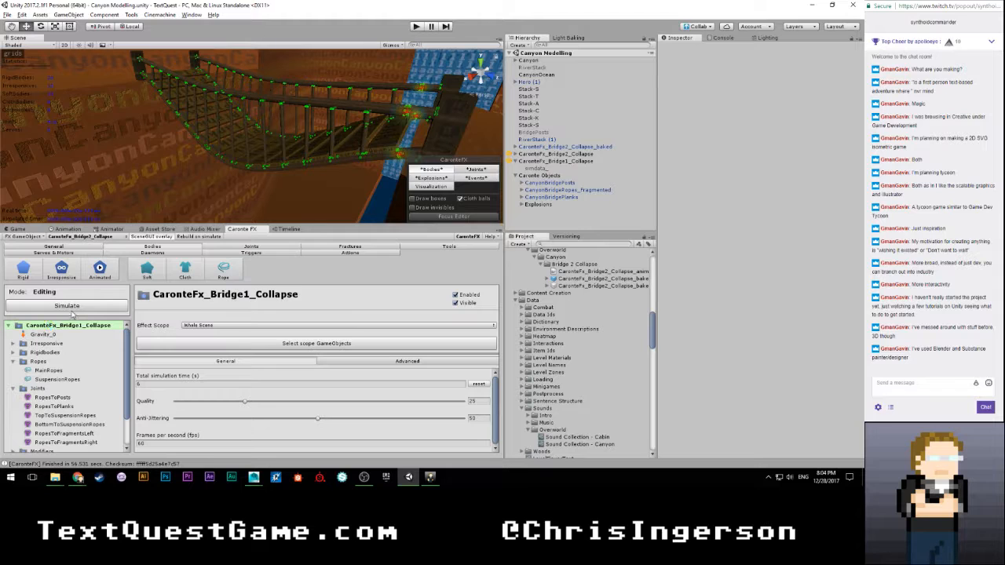
pyautogui.click(72, 306)
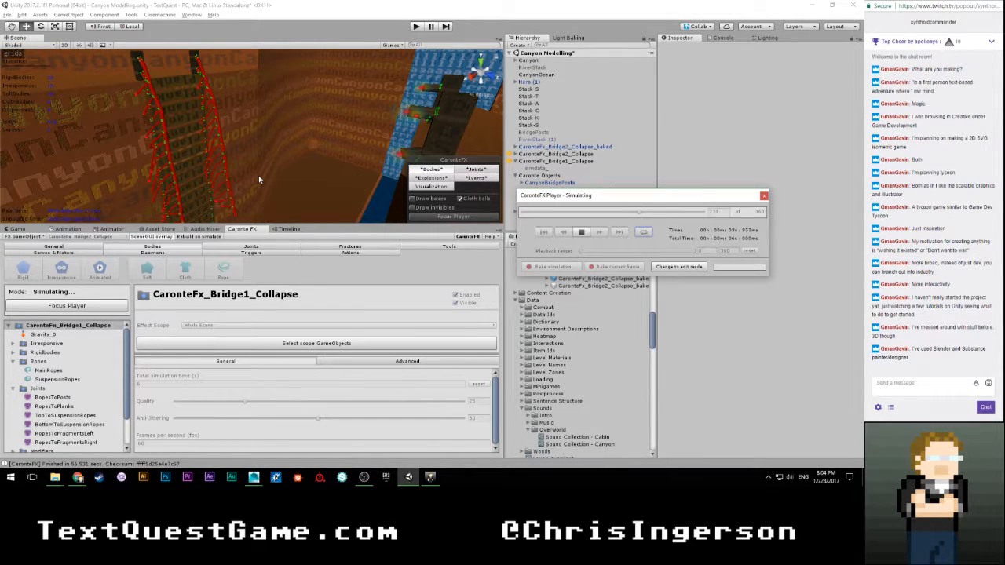
pyautogui.click(581, 231)
pyautogui.click(762, 196)
pyautogui.click(455, 256)
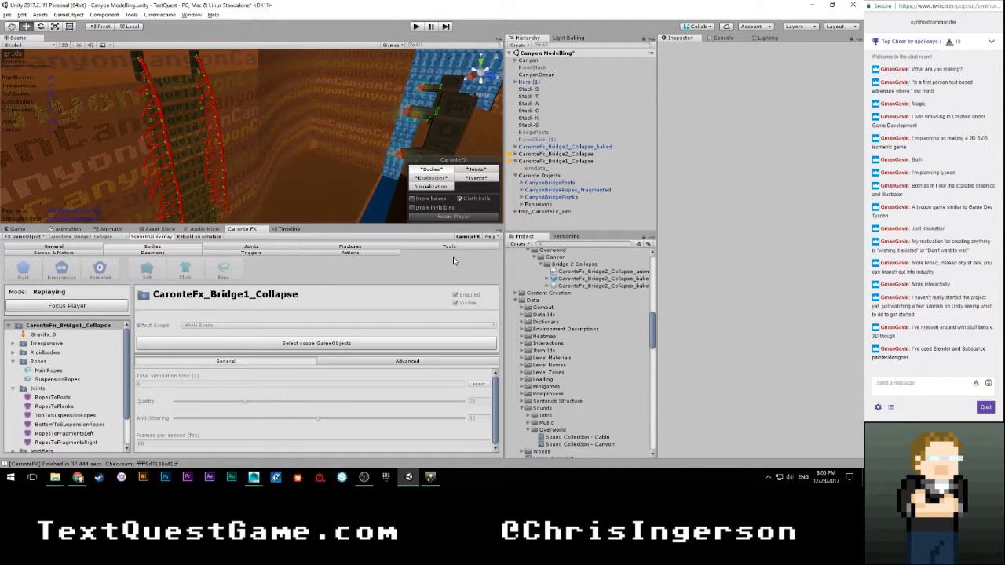
# Step: Set the MainRopes torsion stiffness to 0.01
pyautogui.scroll(-2, 74, 433)
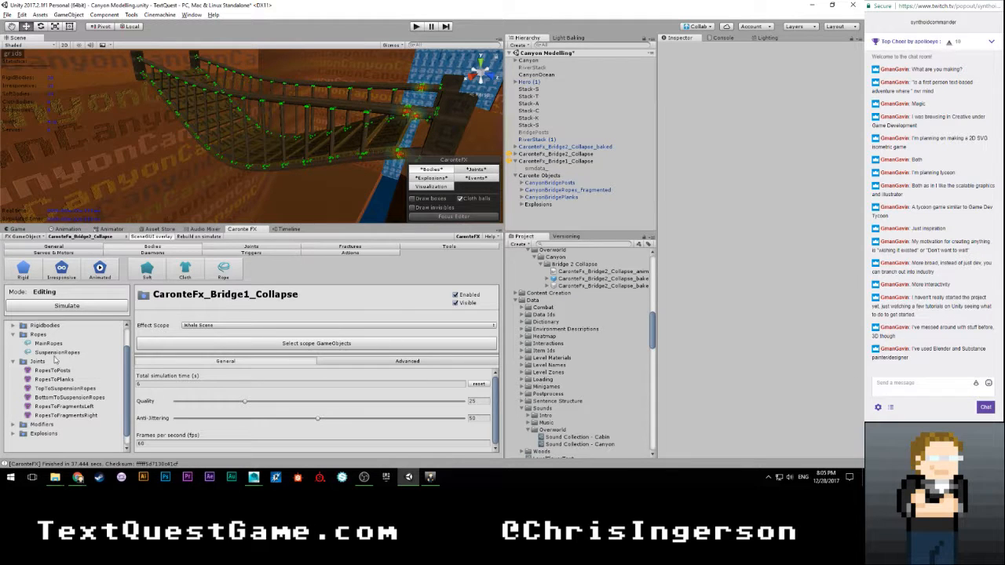
pyautogui.click(49, 344)
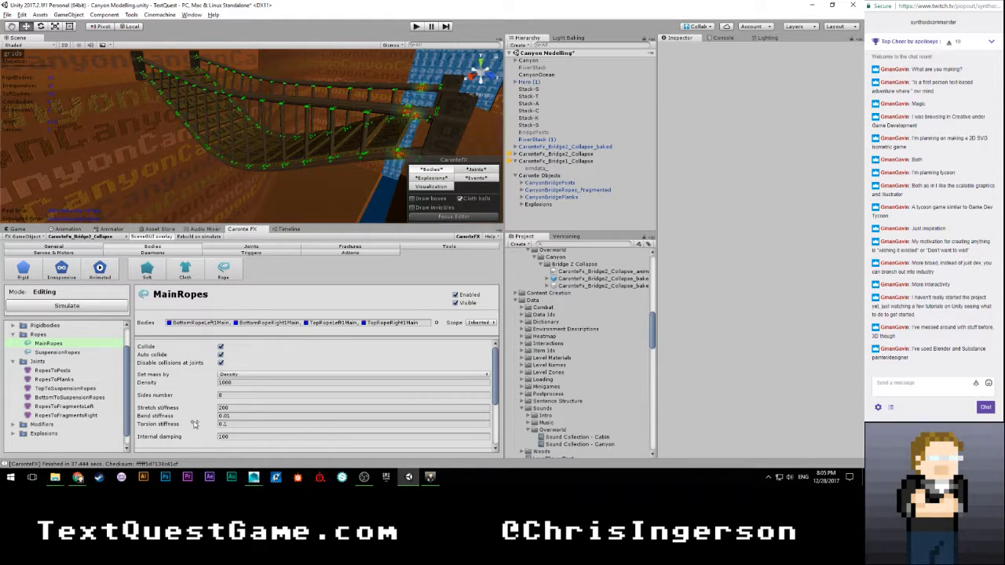
pyautogui.click(223, 424)
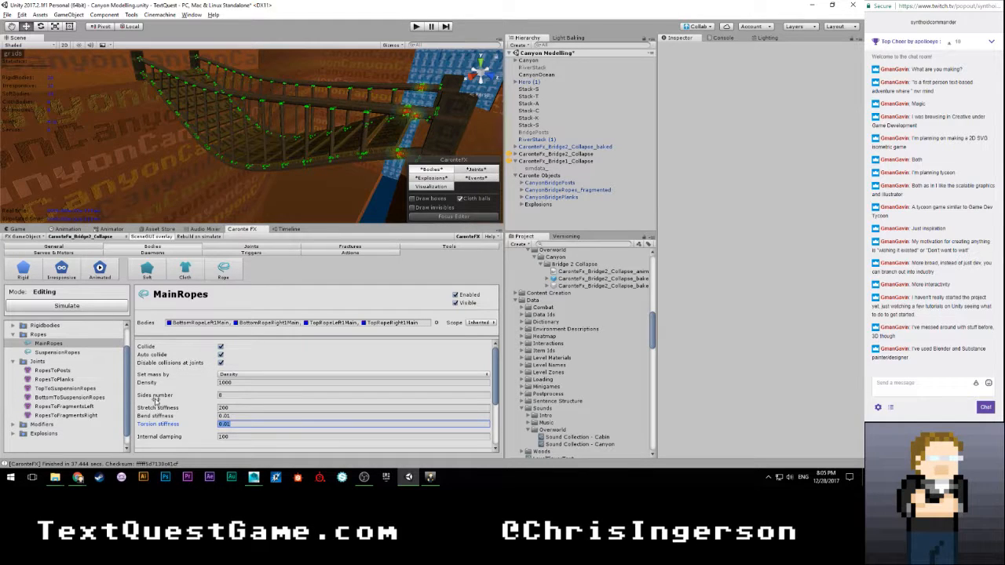
# Step: Simulate the first bridge's collapse again with the changed MainRopes torsion stiffness
pyautogui.scroll(1, 93, 331)
pyautogui.click(83, 326)
pyautogui.click(95, 307)
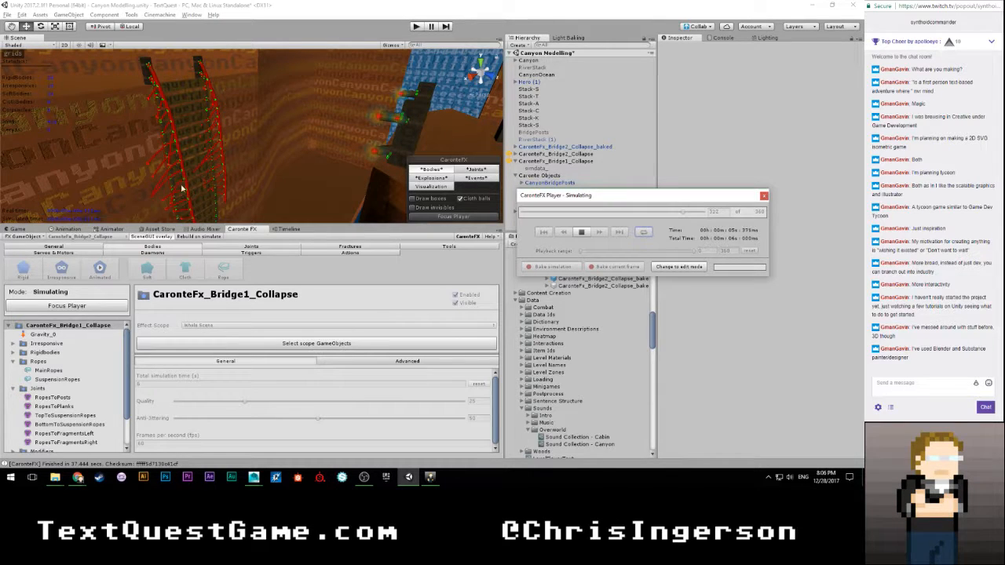
# Step: Examine up close and from several angles how the collapsed bridge's ropes and planks hang against the canyon wall
pyautogui.scroll(4, 176, 163)
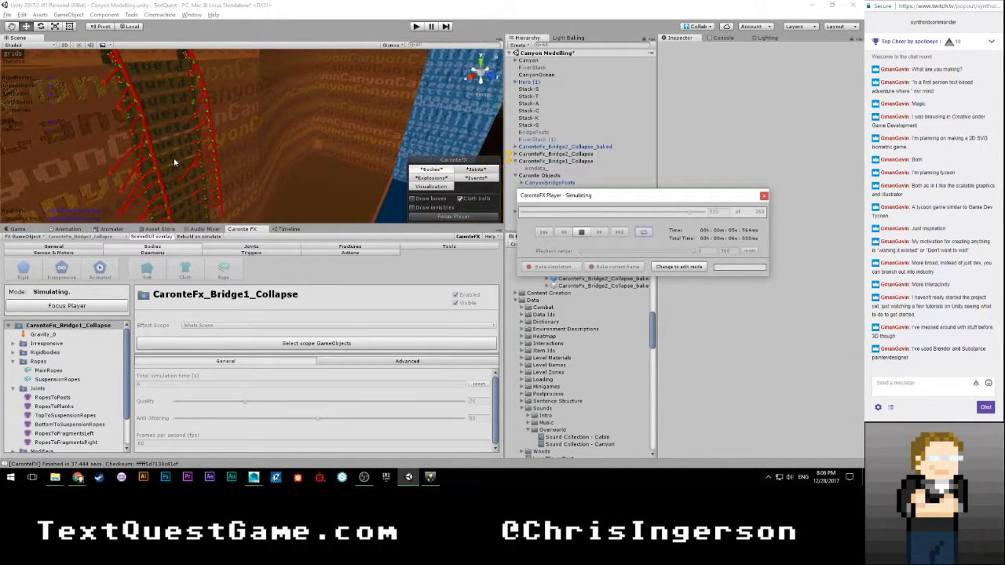
pyautogui.scroll(3, 175, 163)
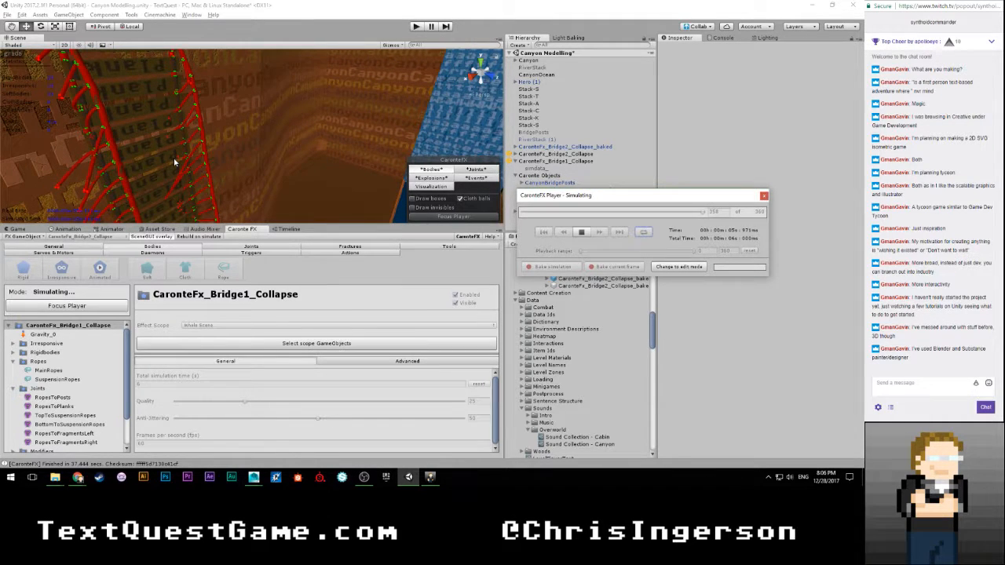
pyautogui.moveTo(179, 159); pyautogui.dragTo(245, 135, button='right')
pyautogui.moveTo(245, 136); pyautogui.dragTo(362, 135, button='middle')
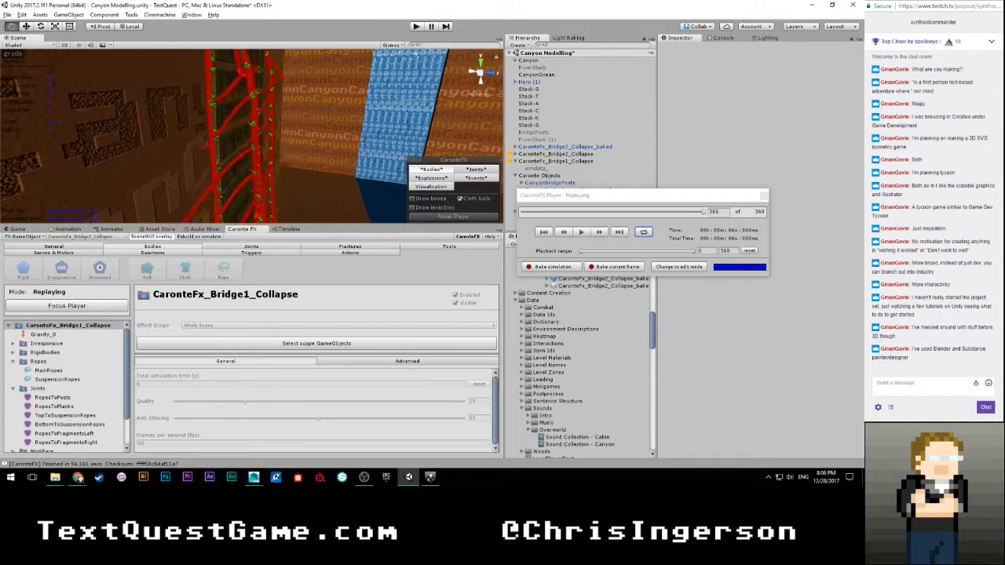
pyautogui.moveTo(362, 135); pyautogui.dragTo(410, 96, button='right')
pyautogui.press('w')
pyautogui.moveTo(296, 146); pyautogui.dragTo(348, 136, button='right')
pyautogui.scroll(-4, 317, 165)
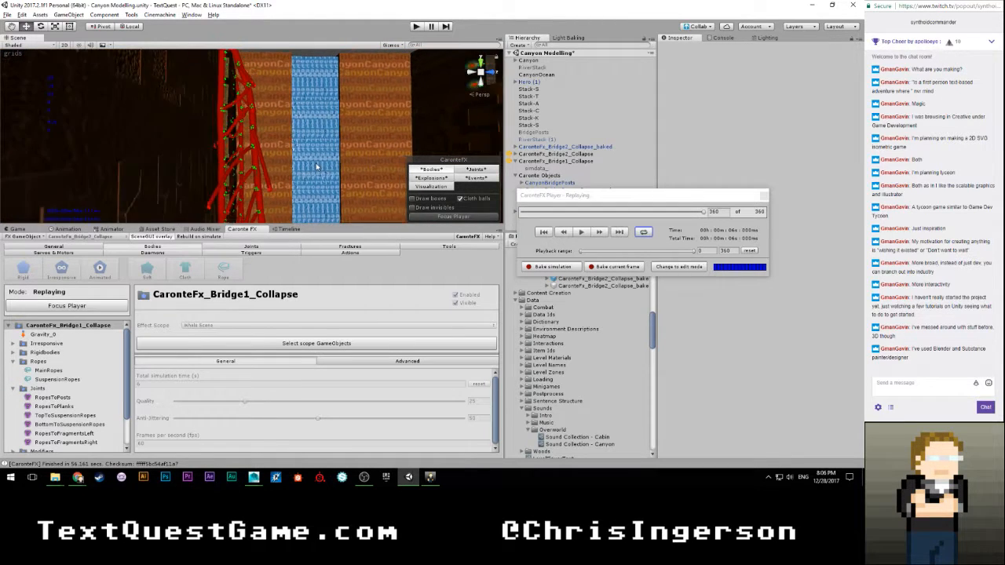
pyautogui.press('s')
pyautogui.moveTo(307, 188); pyautogui.dragTo(307, 196, button='right')
pyautogui.moveTo(294, 134); pyautogui.dragTo(290, 128, button='right')
pyautogui.keyDown('alt'); pyautogui.moveTo(294, 143); pyautogui.dragTo(116, 102); pyautogui.keyUp('alt')
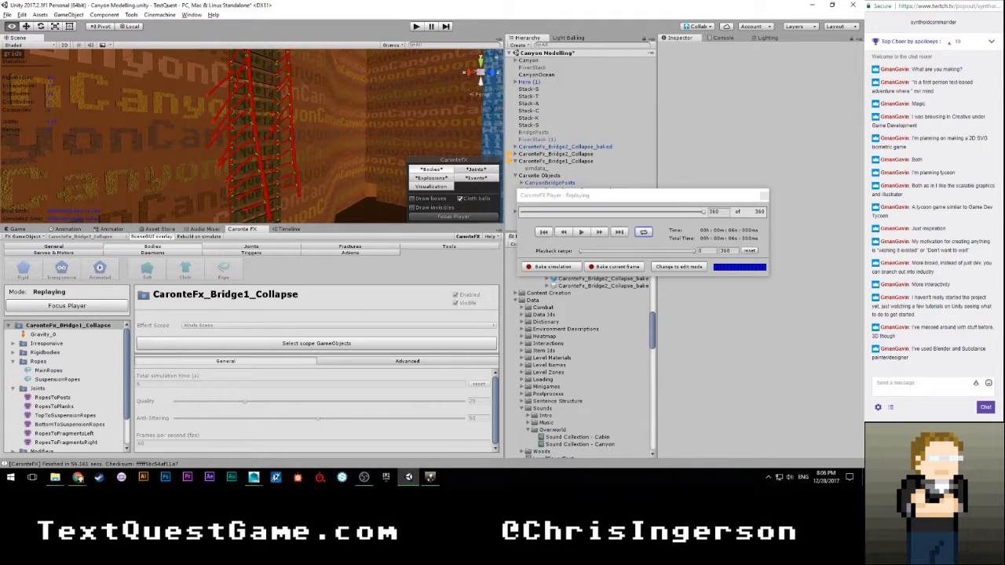
pyautogui.keyDown('alt'); pyautogui.moveTo(330, 141); pyautogui.dragTo(316, 177); pyautogui.keyUp('alt')
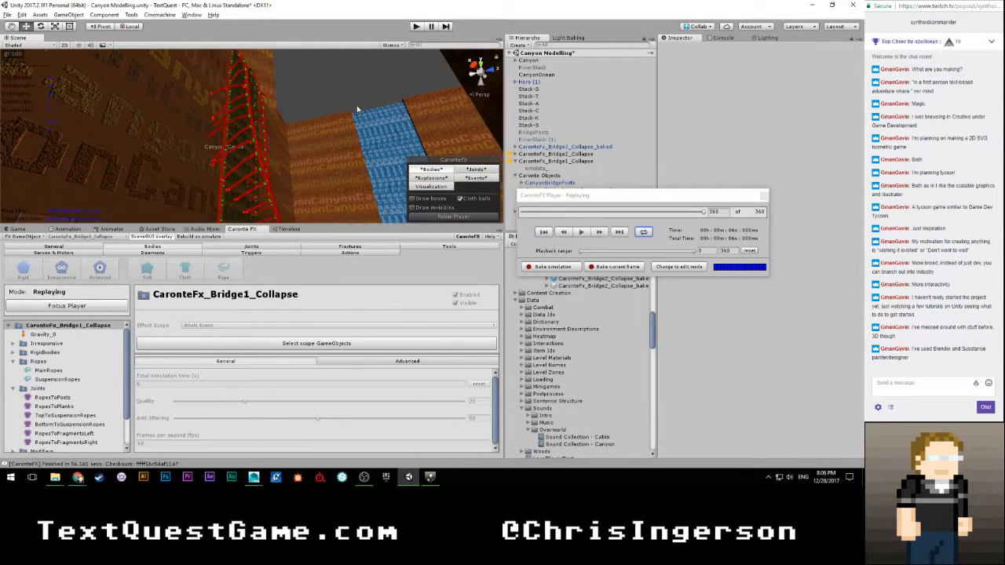
pyautogui.scroll(-3, 352, 110)
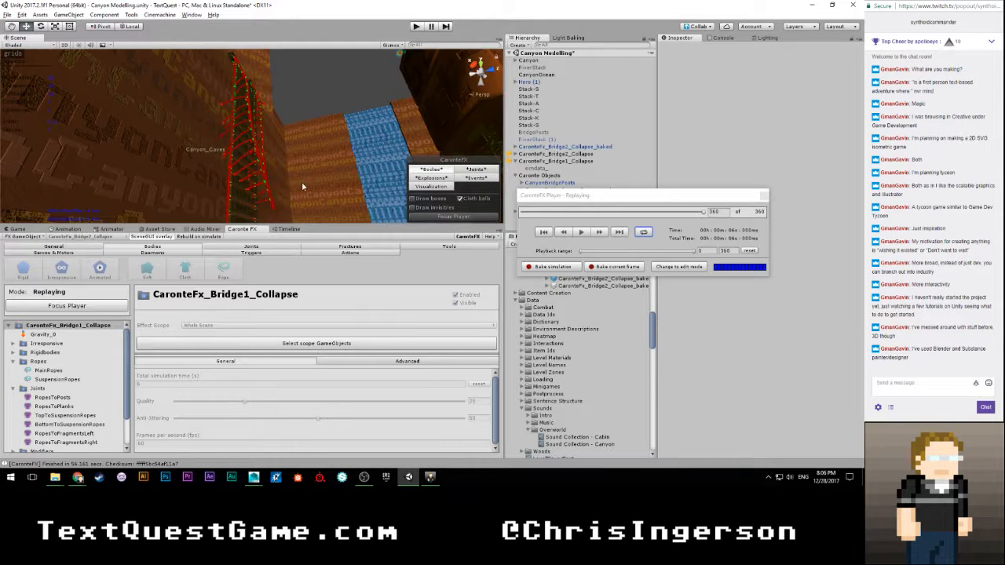
pyautogui.keyDown('alt'); pyautogui.moveTo(304, 186); pyautogui.dragTo(302, 198); pyautogui.keyUp('alt')
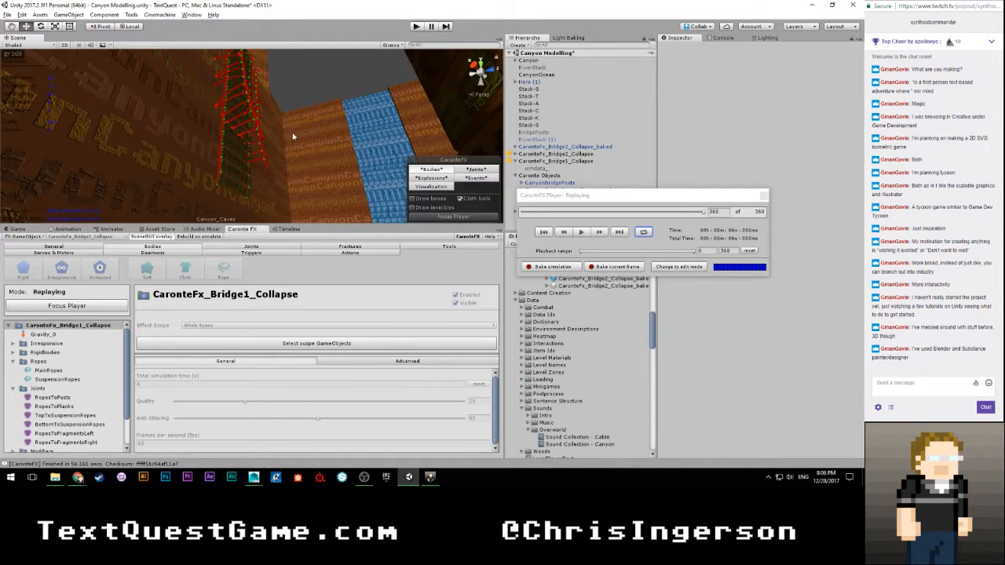
pyautogui.keyDown('alt'); pyautogui.moveTo(260, 152); pyautogui.dragTo(328, 183); pyautogui.keyUp('alt')
pyautogui.moveTo(296, 208); pyautogui.dragTo(196, 107, button='right')
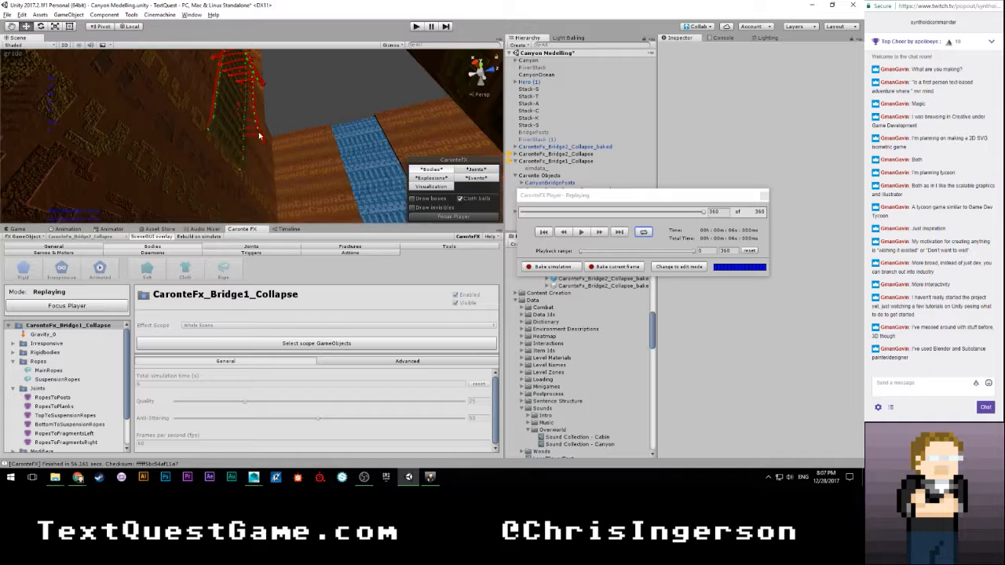
# Step: Close the simulation replay and return the bridge to edit mode
pyautogui.click(763, 197)
pyautogui.click(456, 256)
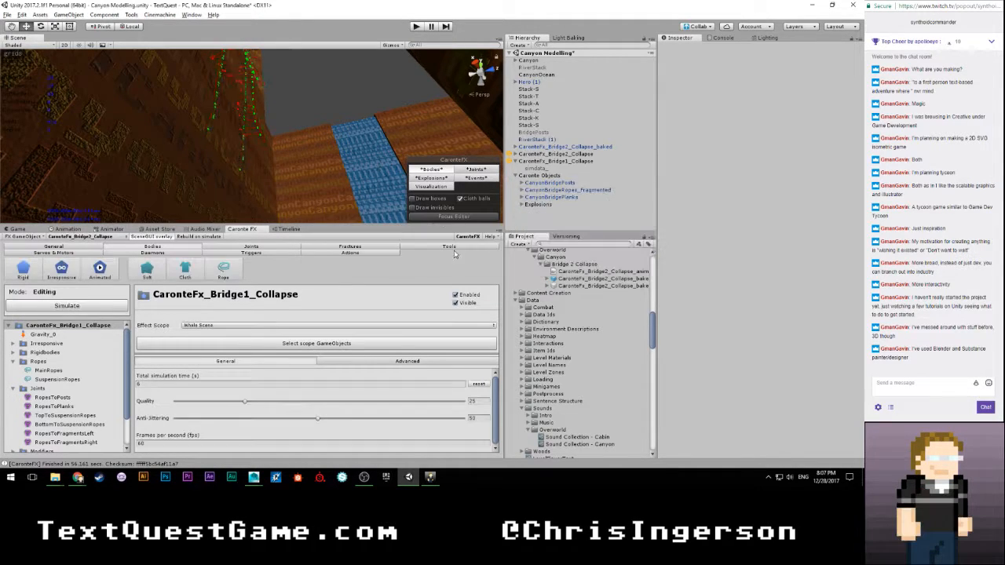
pyautogui.moveTo(335, 147); pyautogui.dragTo(331, 149, button='right')
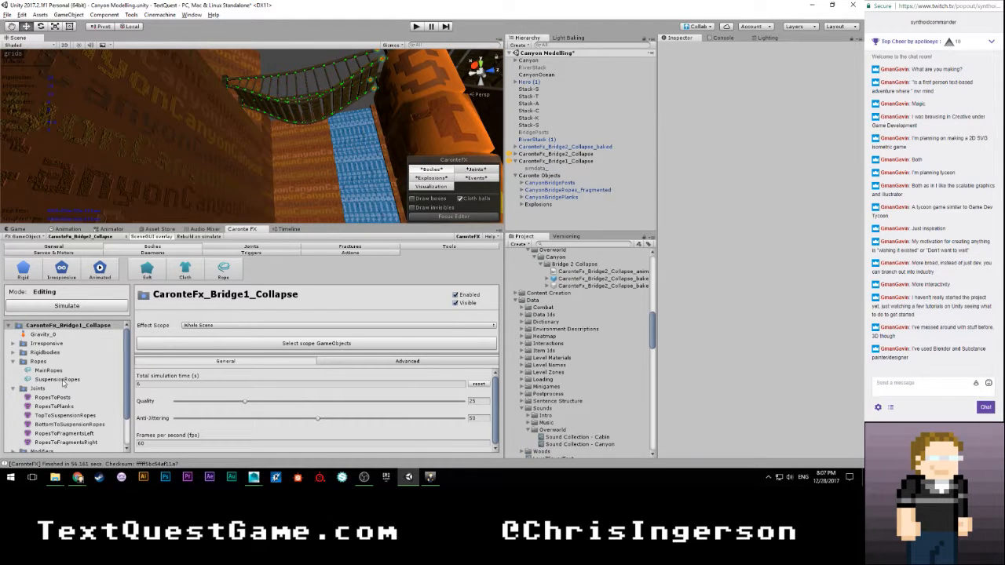
pyautogui.scroll(-1, 63, 382)
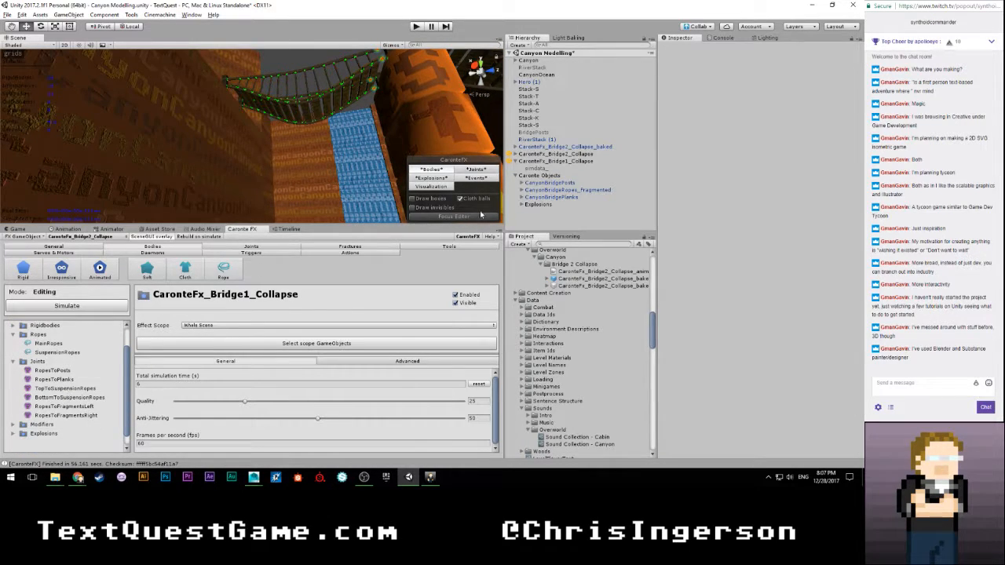
# Step: Move Bridge 1's Right Top Cut and Right Bottom Cut explosion objects together slightly along X, away from the post toward the span
pyautogui.click(527, 211)
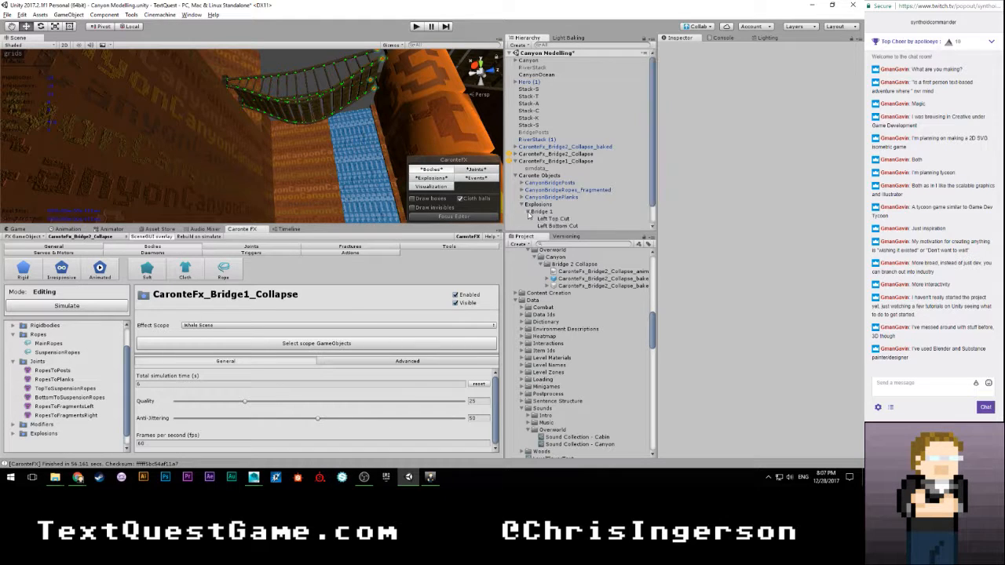
pyautogui.scroll(-1, 550, 216)
pyautogui.click(555, 213)
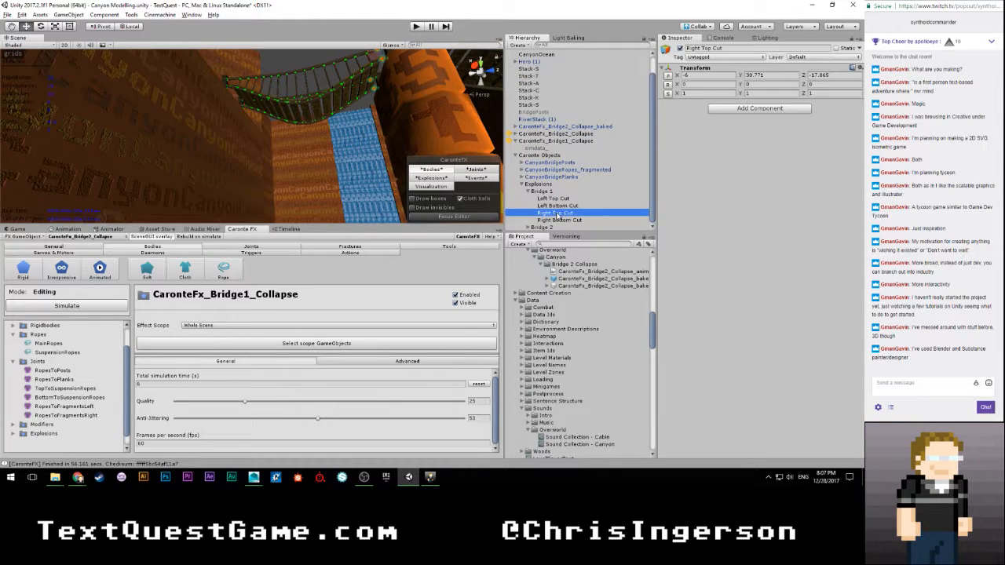
pyautogui.press('f')
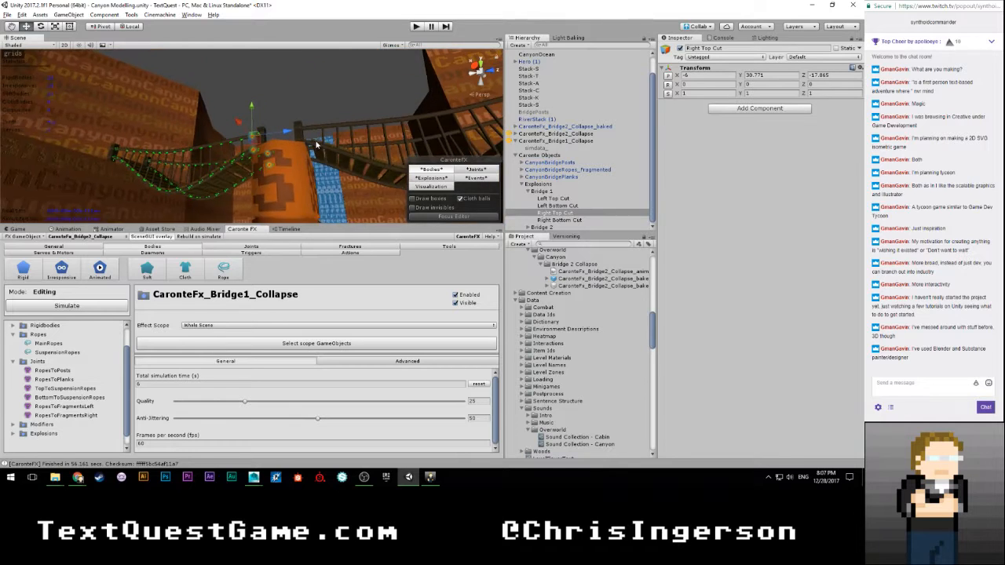
pyautogui.keyDown('alt'); pyautogui.moveTo(299, 157); pyautogui.dragTo(309, 190); pyautogui.keyUp('alt')
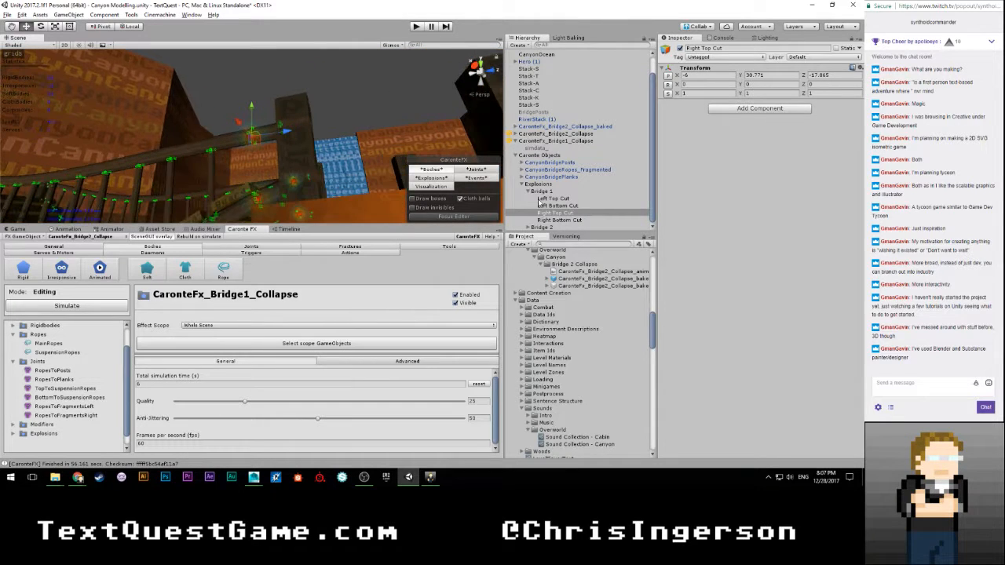
pyautogui.keyDown('shift'); pyautogui.click(577, 220); pyautogui.keyUp('shift')
pyautogui.keyDown('alt'); pyautogui.moveTo(414, 174); pyautogui.dragTo(233, 184); pyautogui.keyUp('alt')
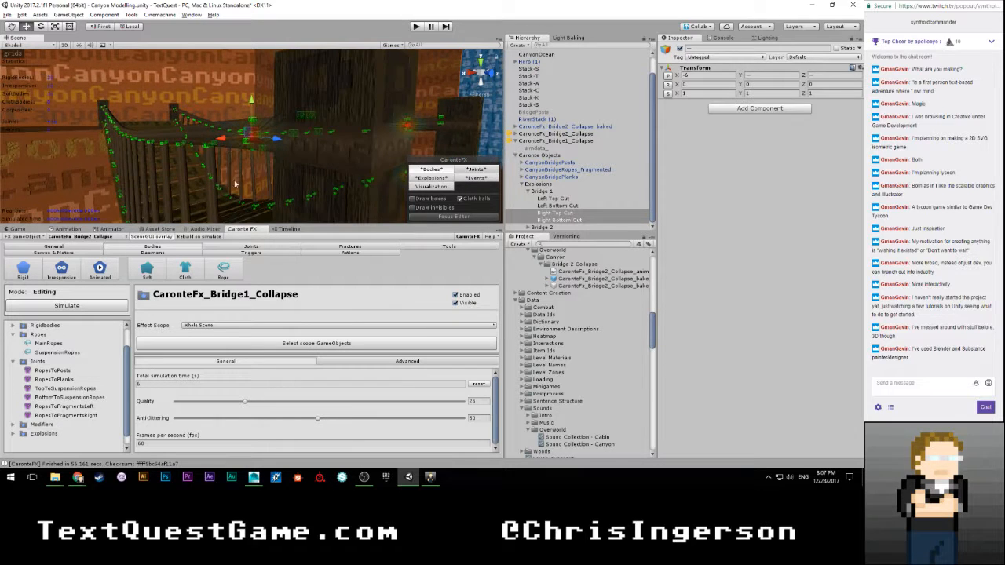
pyautogui.moveTo(222, 140); pyautogui.dragTo(216, 142)
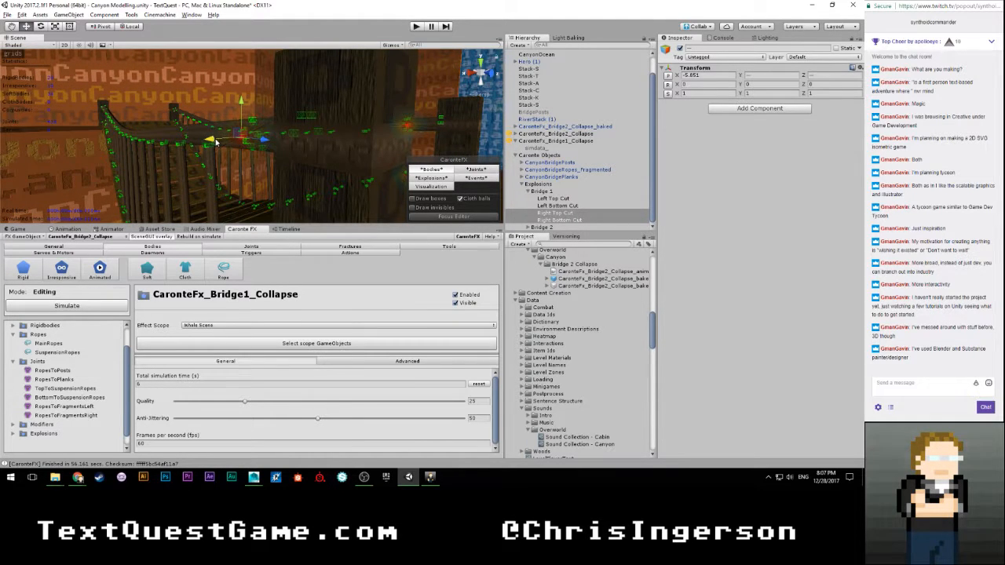
# Step: Simulate the first bridge's collapse with the moved right-side cuts and stop the run once the bridge has fallen
pyautogui.keyDown('alt'); pyautogui.moveTo(235, 181); pyautogui.dragTo(426, 225); pyautogui.keyUp('alt')
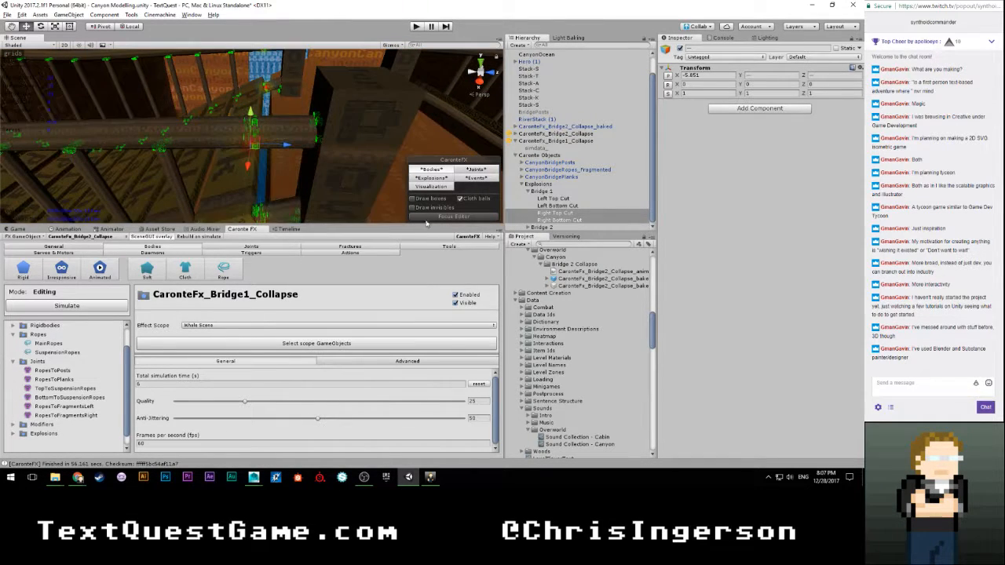
pyautogui.keyDown('alt'); pyautogui.moveTo(383, 179); pyautogui.dragTo(360, 189); pyautogui.keyUp('alt')
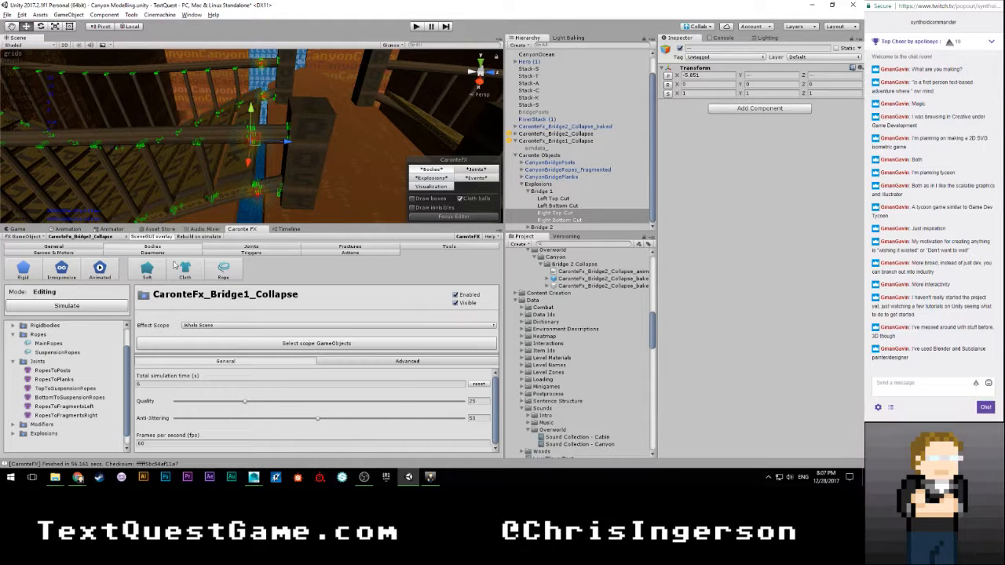
pyautogui.scroll(1, 79, 331)
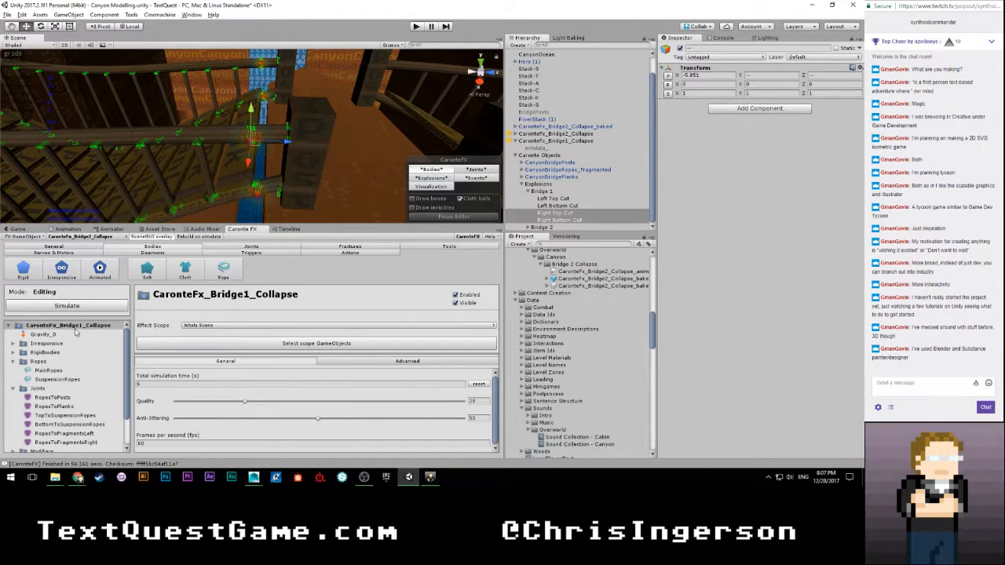
pyautogui.click(82, 306)
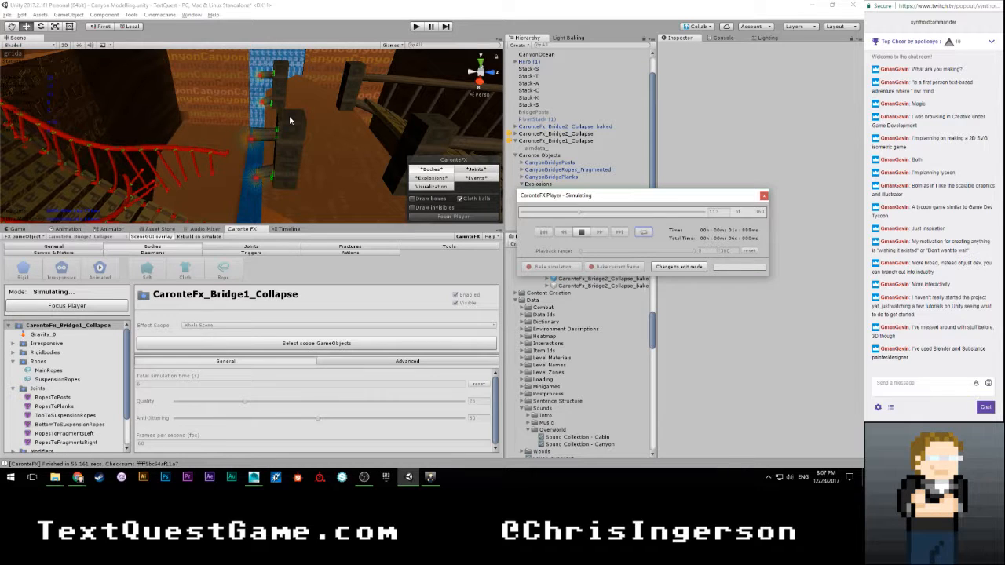
pyautogui.scroll(2, 190, 144)
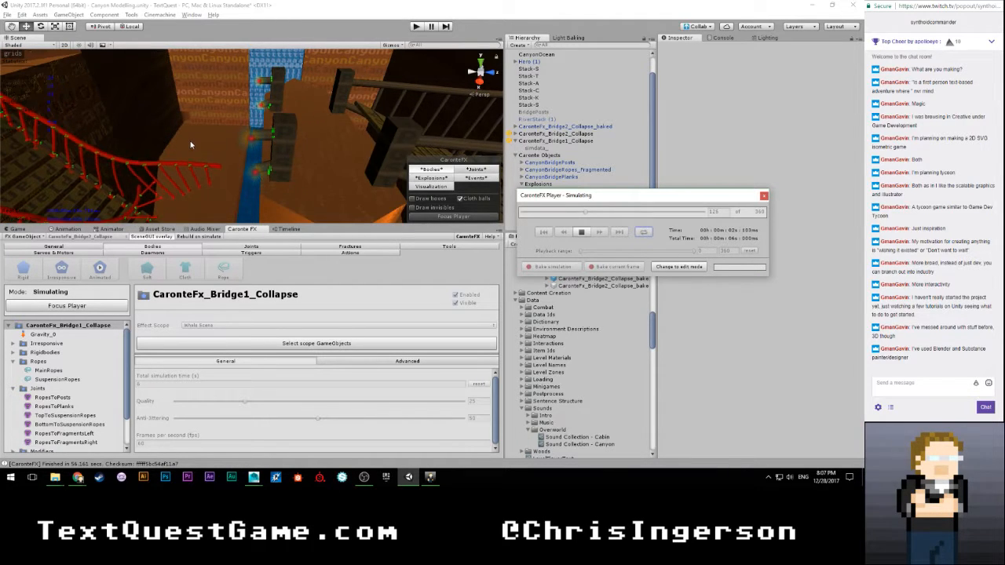
pyautogui.moveTo(190, 144); pyautogui.dragTo(152, 136, button='right')
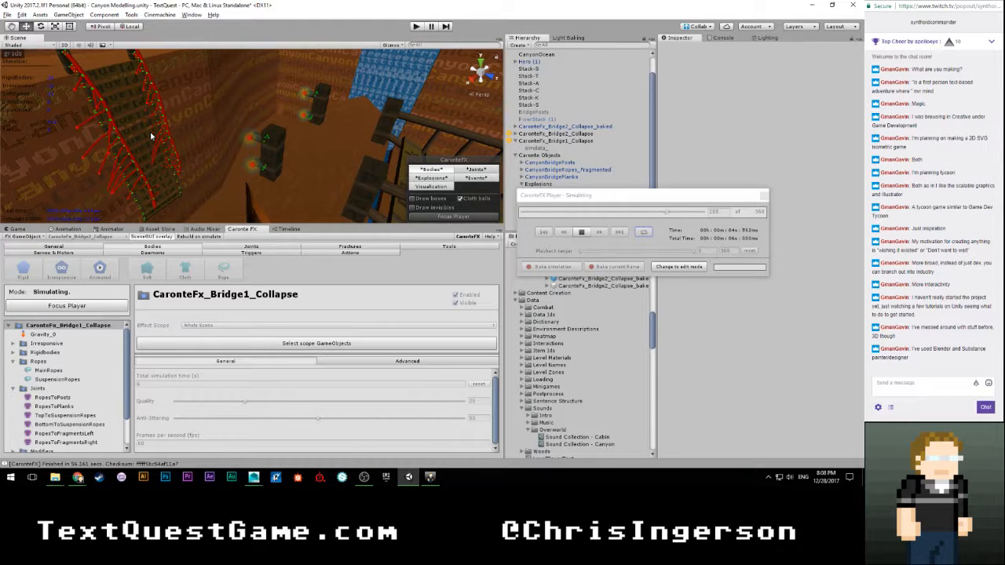
pyautogui.click(582, 232)
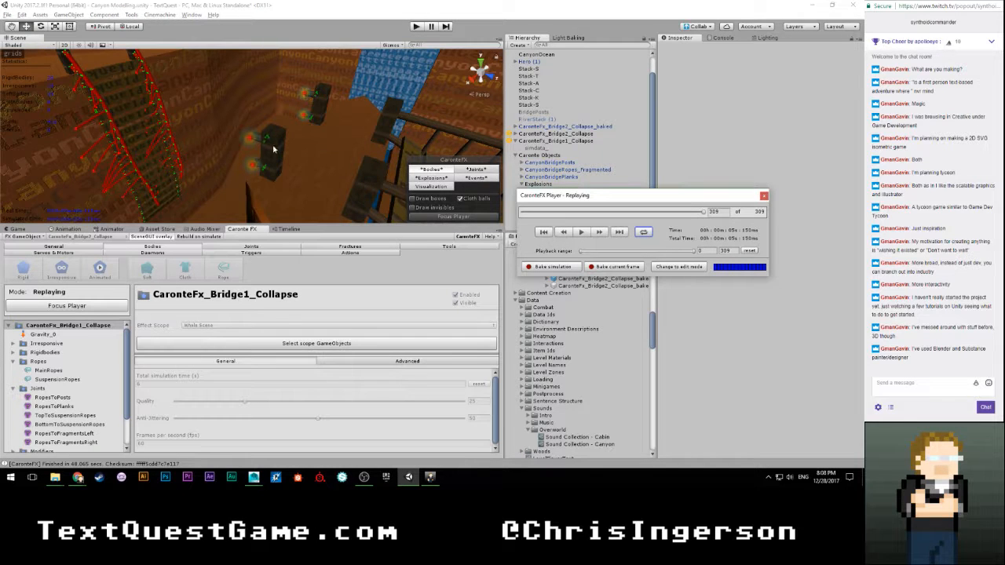
# Step: Examine how the fallen bridge's ropes and planks hang against the canyon wall, and discard the simulation to return to edit mode
pyautogui.moveTo(273, 149); pyautogui.dragTo(208, 152, button='right')
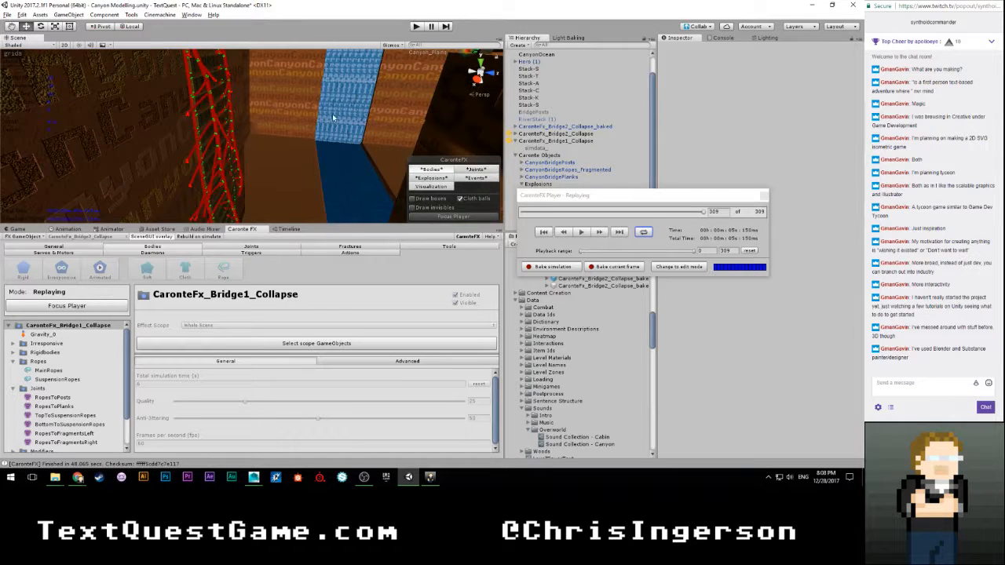
pyautogui.moveTo(333, 118); pyautogui.dragTo(372, 87, button='right')
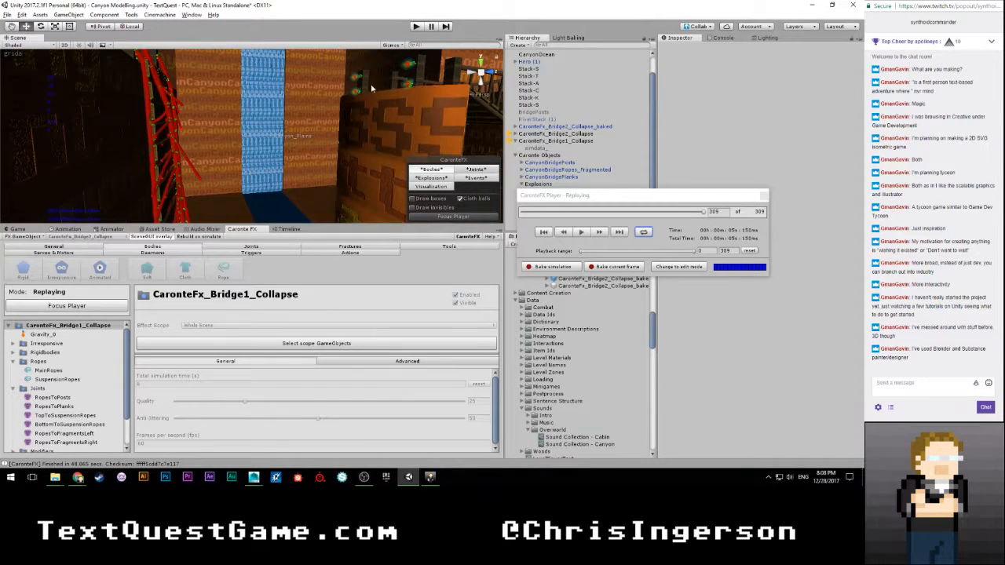
pyautogui.moveTo(262, 162); pyautogui.dragTo(254, 185, button='right')
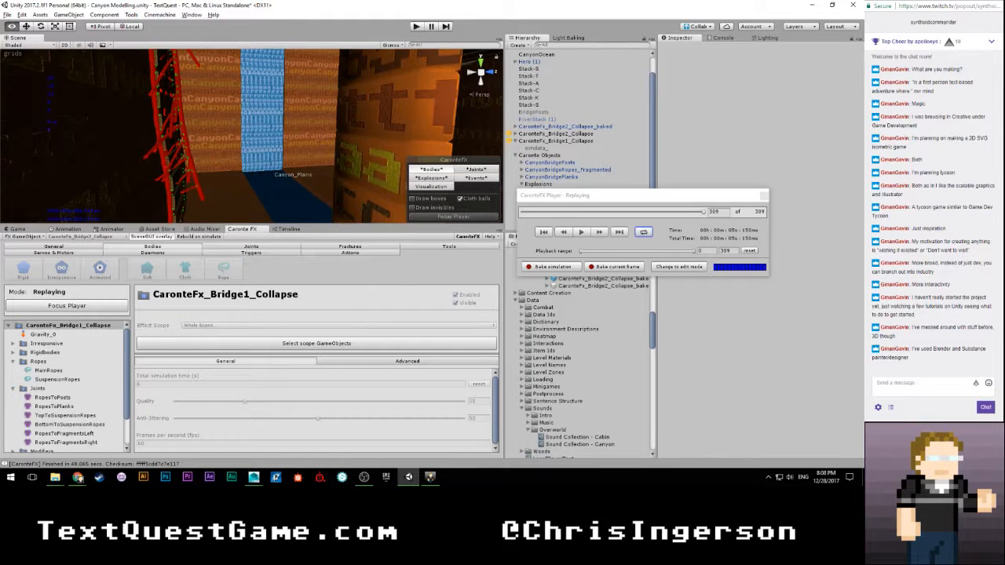
pyautogui.moveTo(245, 194); pyautogui.dragTo(240, 210, button='right')
pyautogui.moveTo(280, 96); pyautogui.dragTo(281, 102, button='middle')
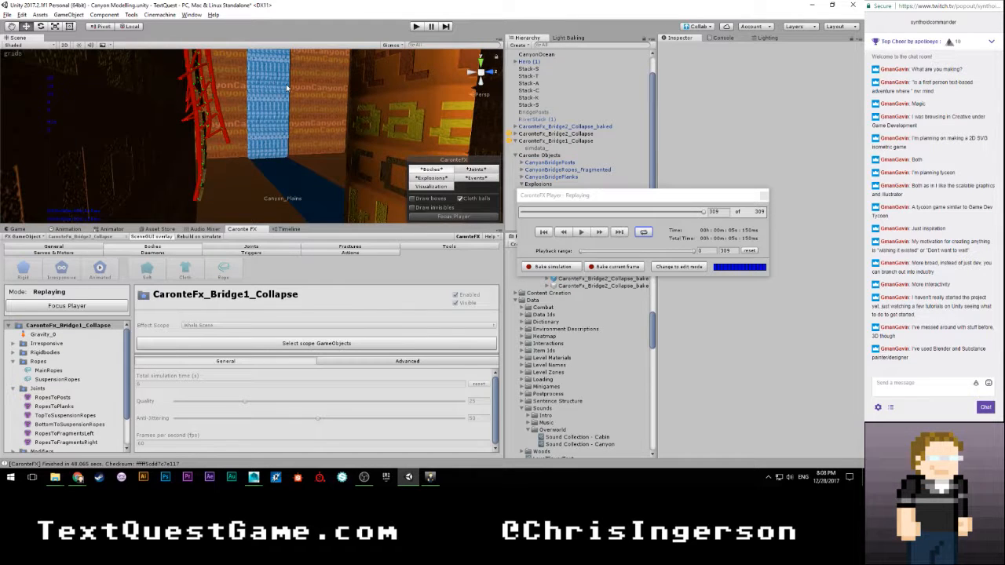
pyautogui.moveTo(280, 102); pyautogui.dragTo(261, 60, button='right')
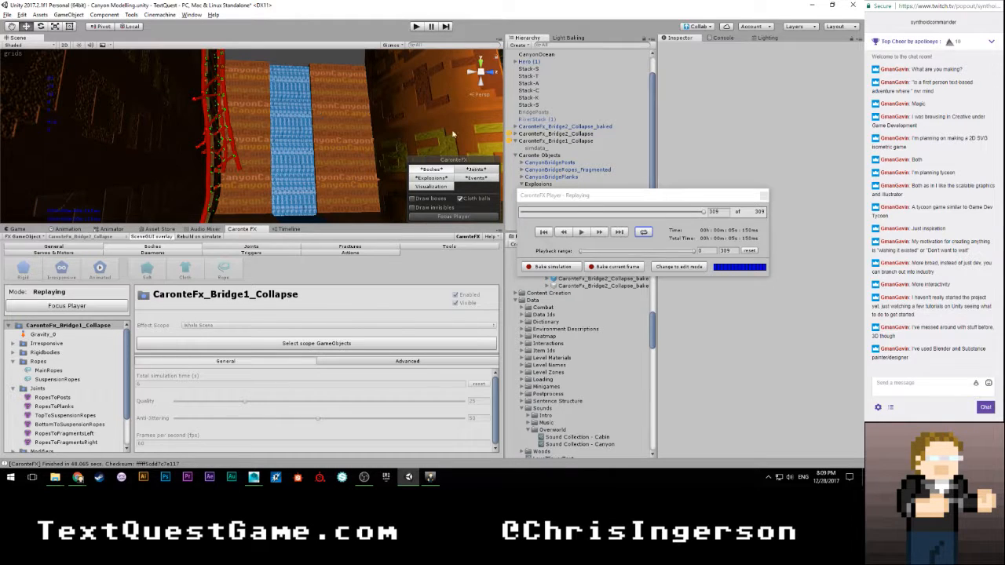
pyautogui.click(763, 196)
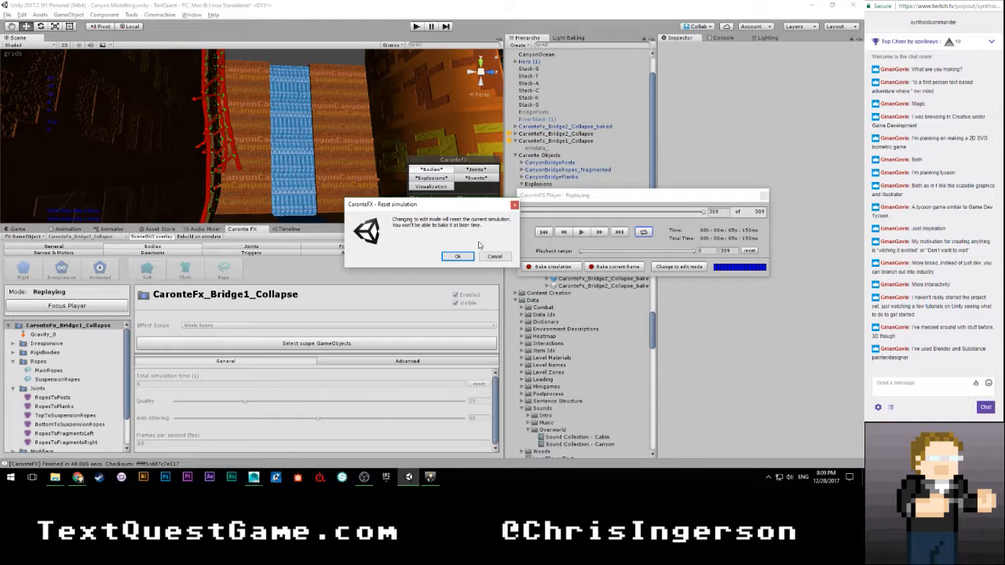
pyautogui.click(455, 256)
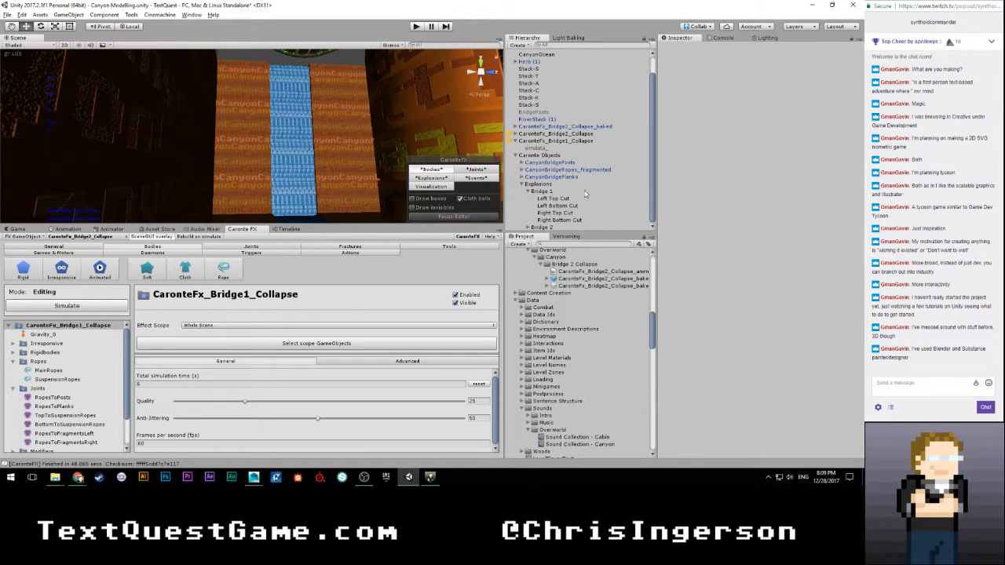
# Step: Move Bridge 1's Right Top Cut and Right Bottom Cut explosion objects together along X to about -5.89
pyautogui.click(558, 213)
pyautogui.keyDown('shift'); pyautogui.click(559, 220); pyautogui.keyUp('shift')
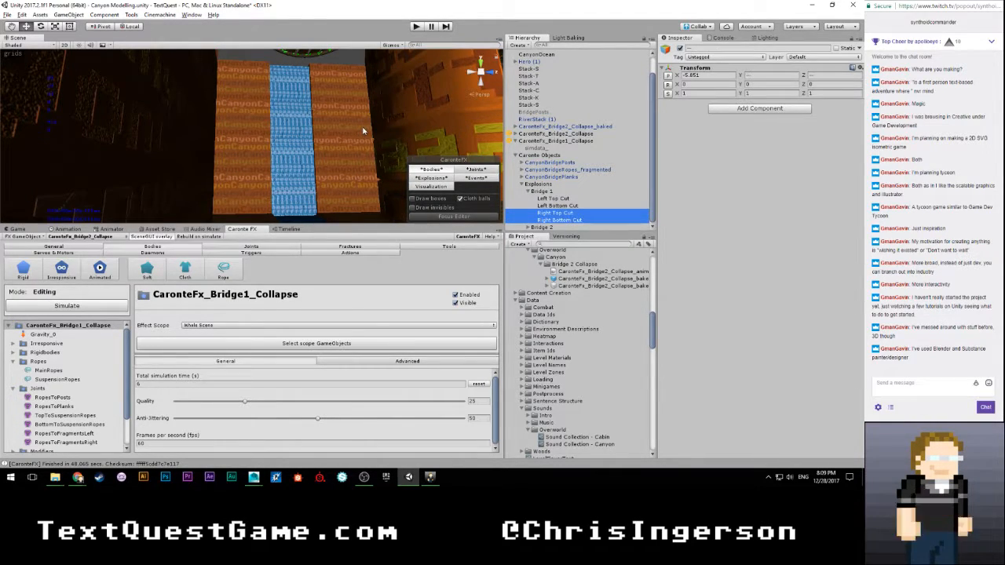
pyautogui.press('f')
pyautogui.scroll(3, 330, 130)
pyautogui.keyDown('alt'); pyautogui.moveTo(327, 128); pyautogui.dragTo(196, 145); pyautogui.keyUp('alt')
pyautogui.keyDown('alt'); pyautogui.moveTo(198, 201); pyautogui.dragTo(164, 167); pyautogui.keyUp('alt')
pyautogui.scroll(3, 243, 167)
pyautogui.scroll(4, 164, 168)
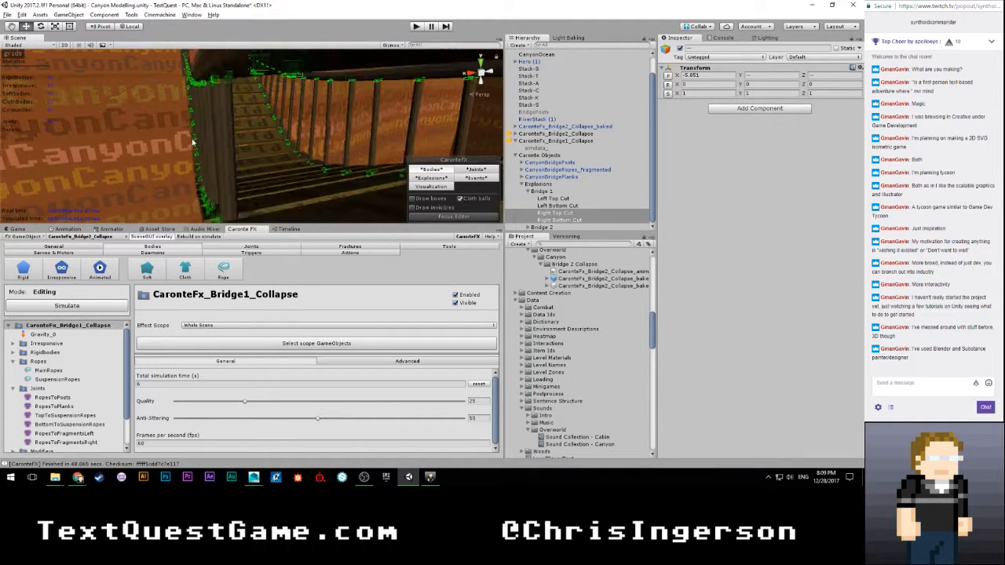
pyautogui.moveTo(164, 167); pyautogui.dragTo(212, 269, button='middle')
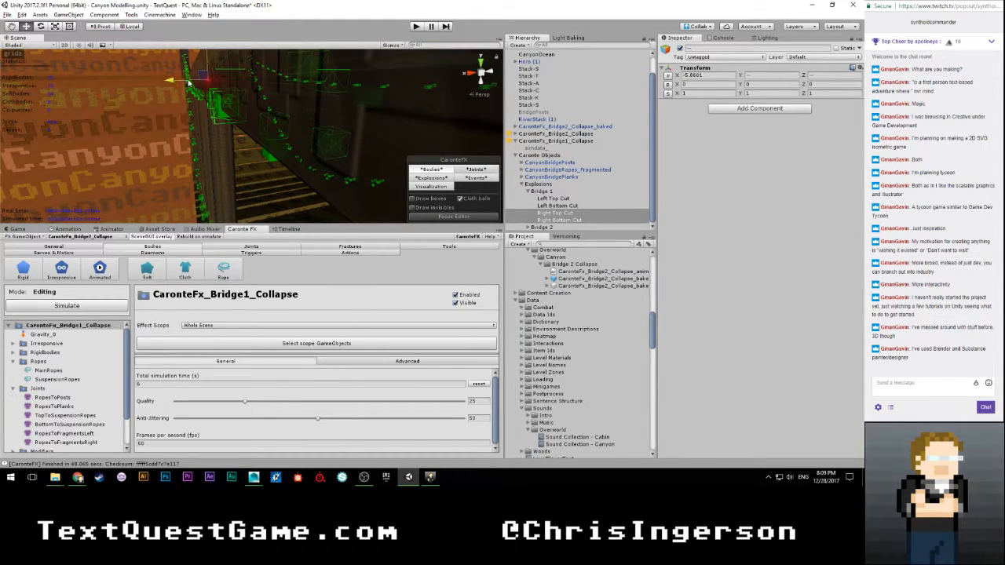
pyautogui.moveTo(196, 82); pyautogui.dragTo(275, 109)
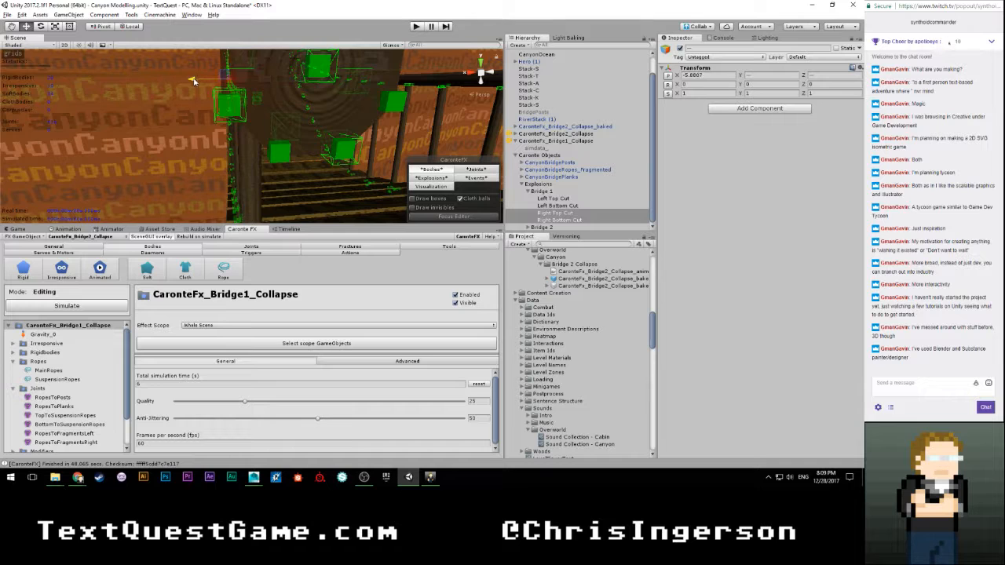
pyautogui.keyDown('alt'); pyautogui.moveTo(235, 109); pyautogui.dragTo(412, 118); pyautogui.keyUp('alt')
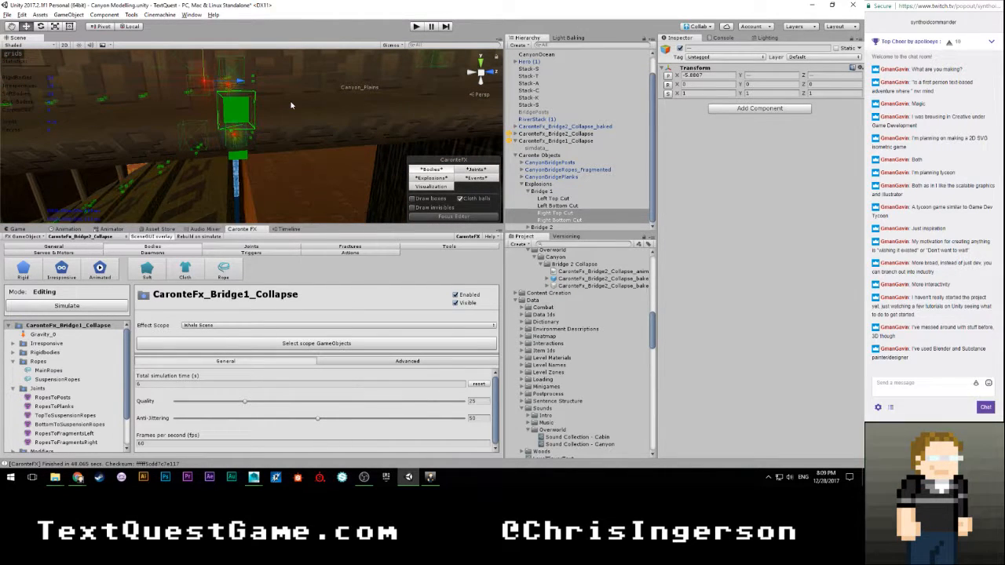
# Step: Select Bridge 1's Right Top Cut and Left Top Cut explosion objects together
pyautogui.click(560, 214)
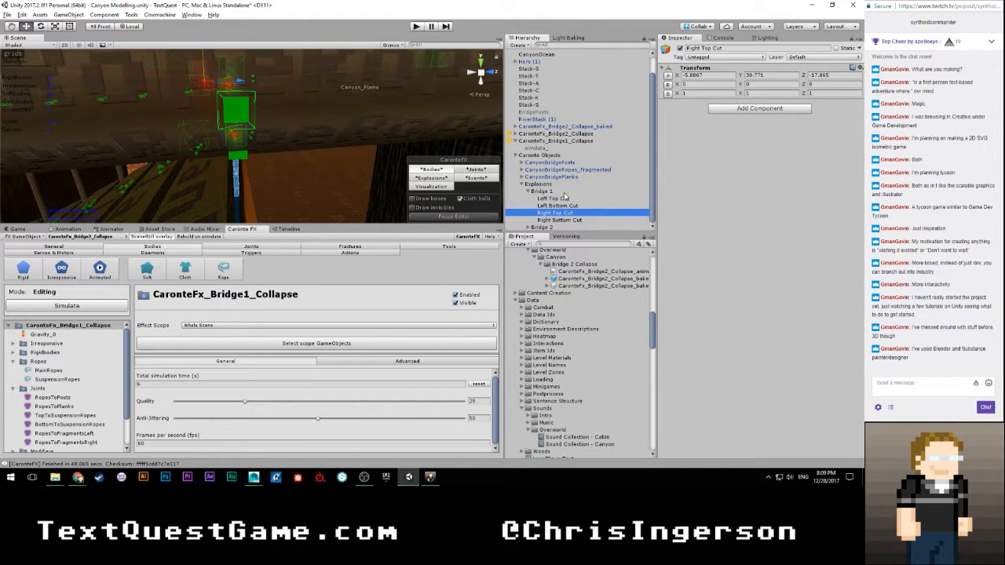
pyautogui.keyDown('ctrl'); pyautogui.click(559, 199); pyautogui.keyUp('ctrl')
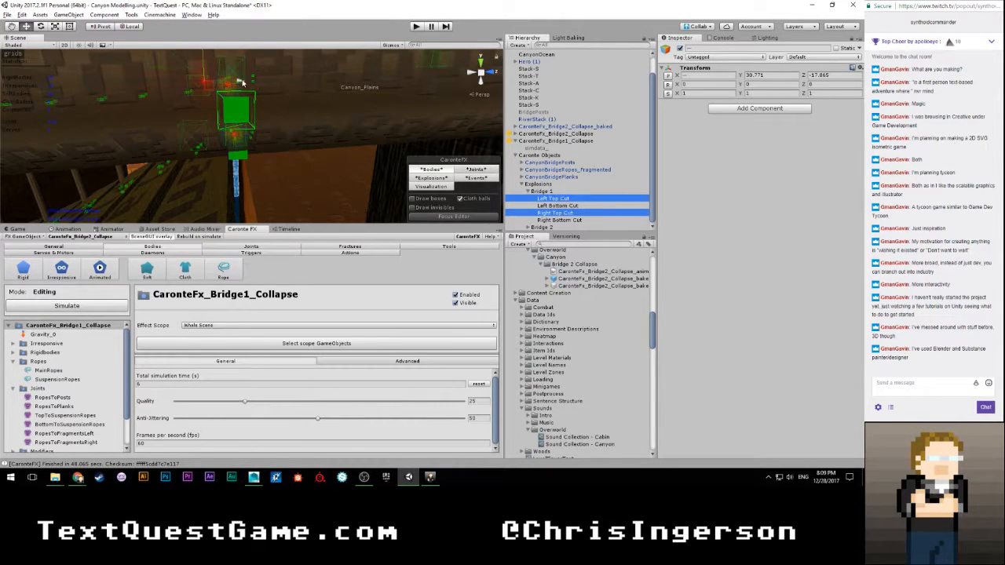
# Step: Move the Left Top Cut and Right Top Cut explosions together along Z to -17.857
pyautogui.moveTo(243, 83); pyautogui.dragTo(245, 81)
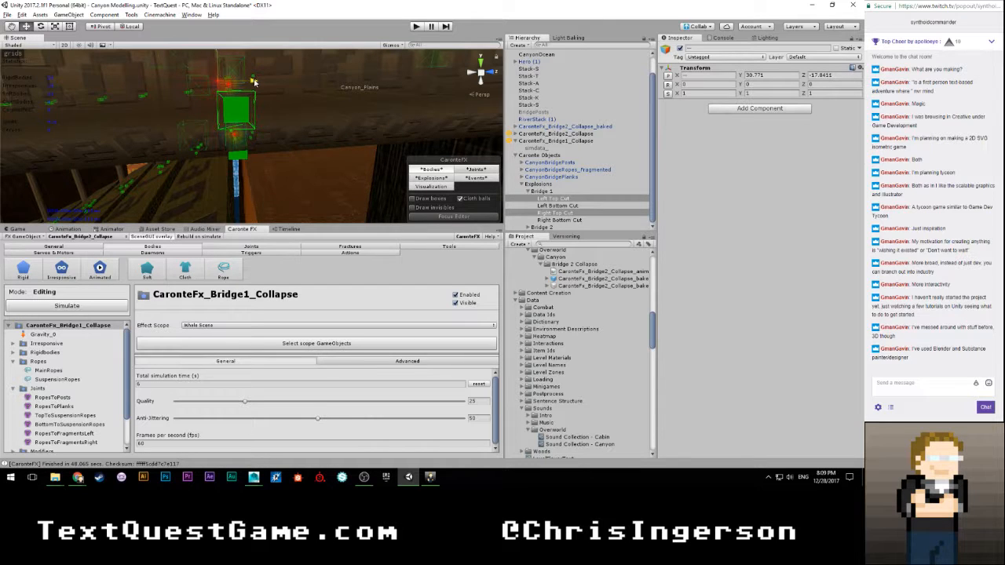
pyautogui.scroll(2, 262, 84)
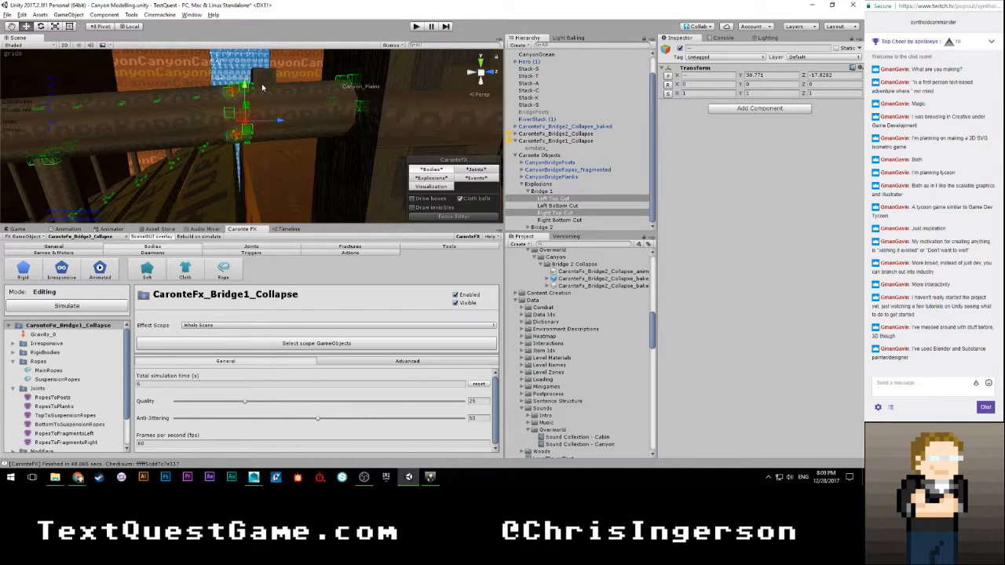
pyautogui.scroll(-3, 261, 92)
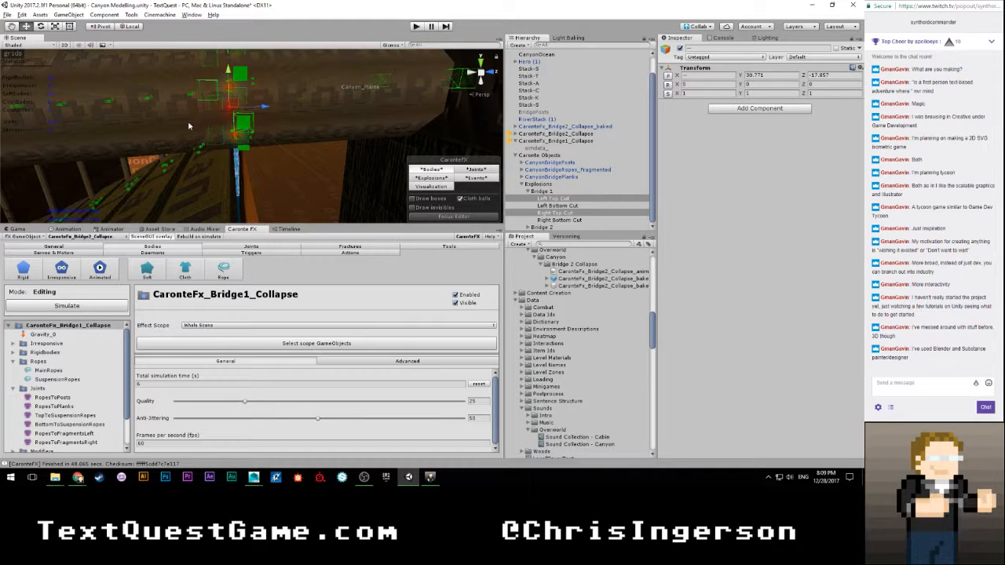
# Step: Examine the cut positions and the texture along the bridge's main rope railings
pyautogui.keyDown('alt'); pyautogui.moveTo(189, 126); pyautogui.dragTo(211, 143); pyautogui.keyUp('alt')
pyautogui.scroll(-3, 201, 148)
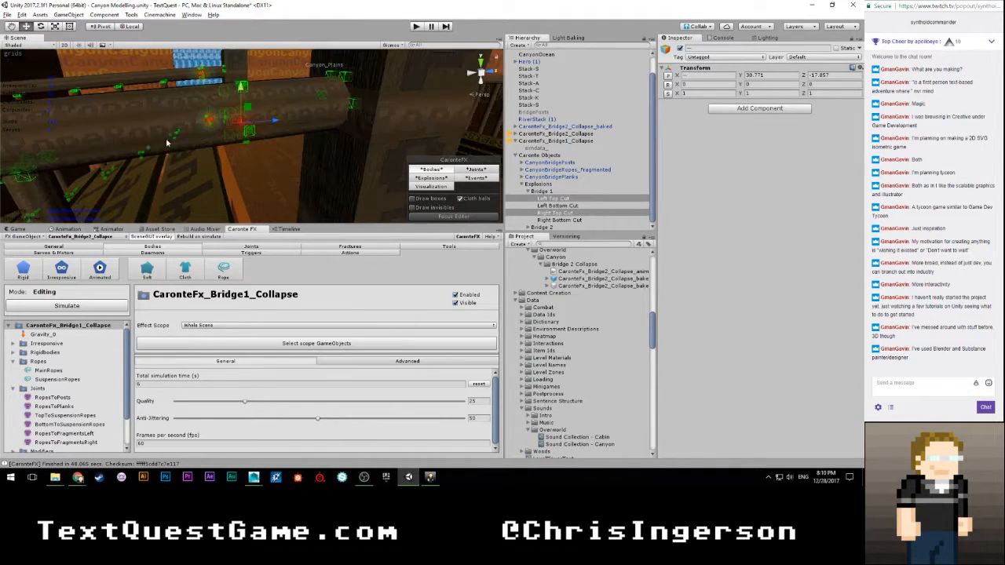
pyautogui.moveTo(168, 143); pyautogui.dragTo(350, 116, button='middle')
pyautogui.scroll(-2, 261, 117)
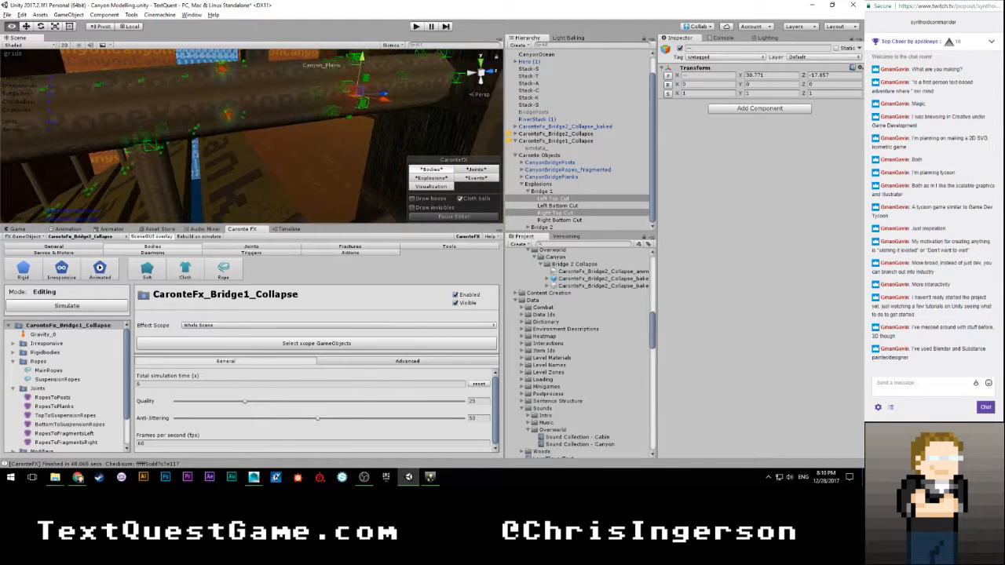
pyautogui.scroll(-3, 251, 119)
pyautogui.moveTo(251, 121); pyautogui.dragTo(316, 101, button='middle')
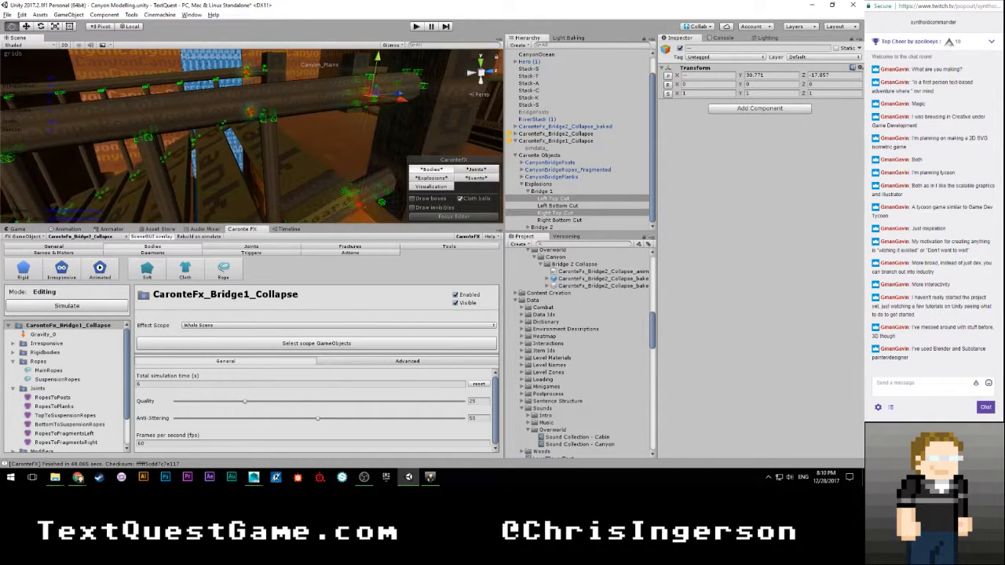
pyautogui.scroll(3, 145, 130)
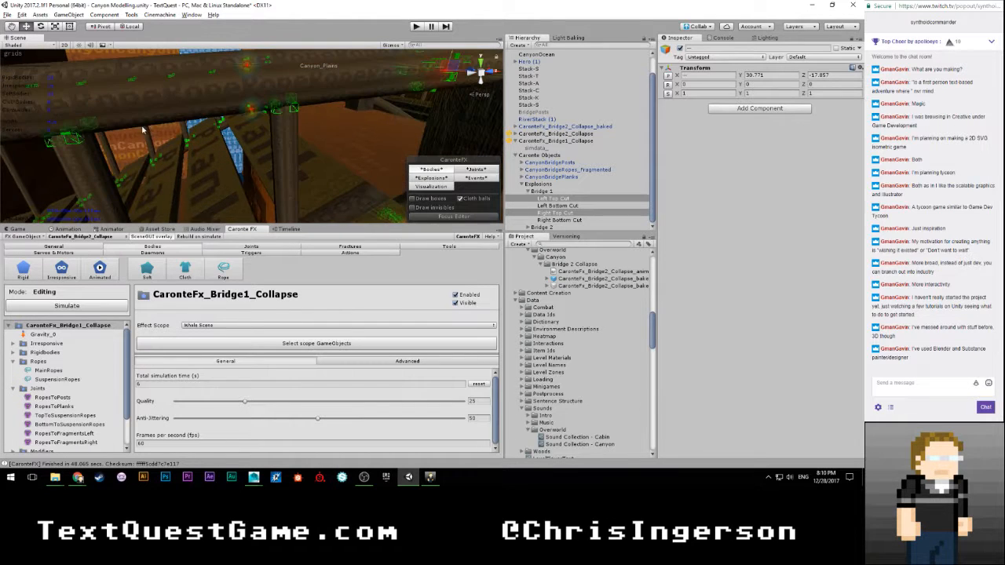
pyautogui.moveTo(146, 130); pyautogui.dragTo(199, 133, button='middle')
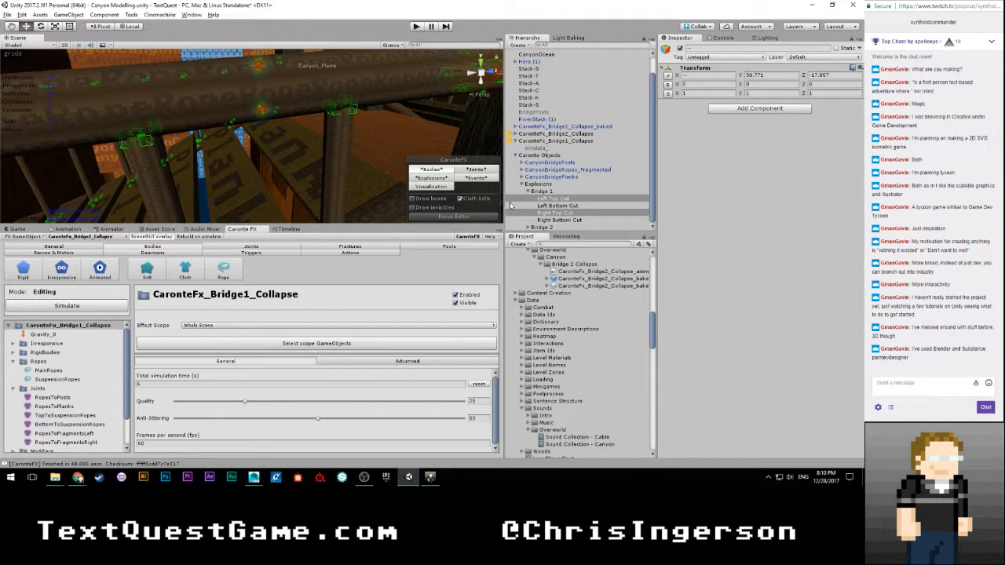
# Step: Inspect the material and procedural properties of the CanyonBridge substance in the Overworld Canyon folder
pyautogui.scroll(-10, 535, 310)
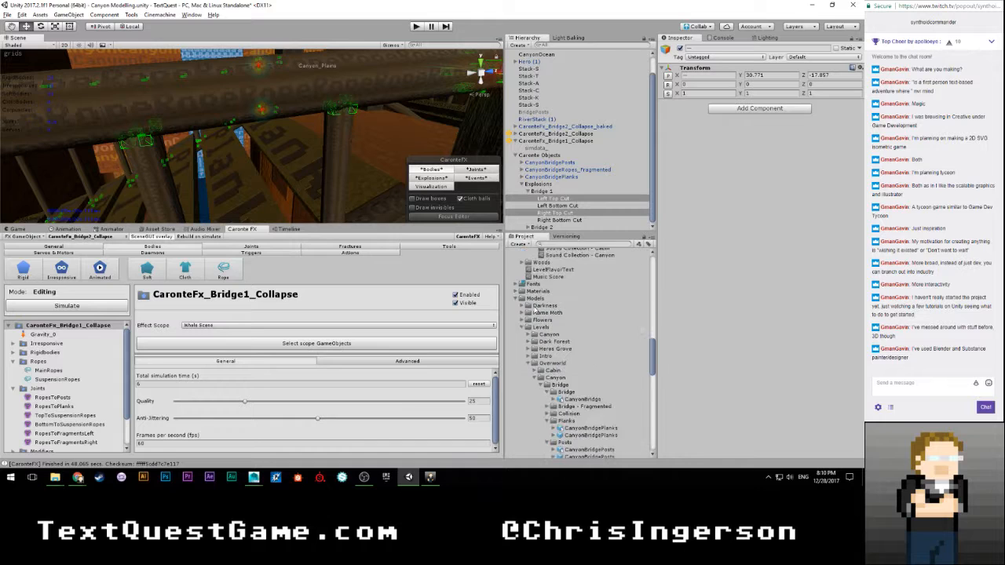
pyautogui.scroll(-10, 537, 309)
pyautogui.click(562, 318)
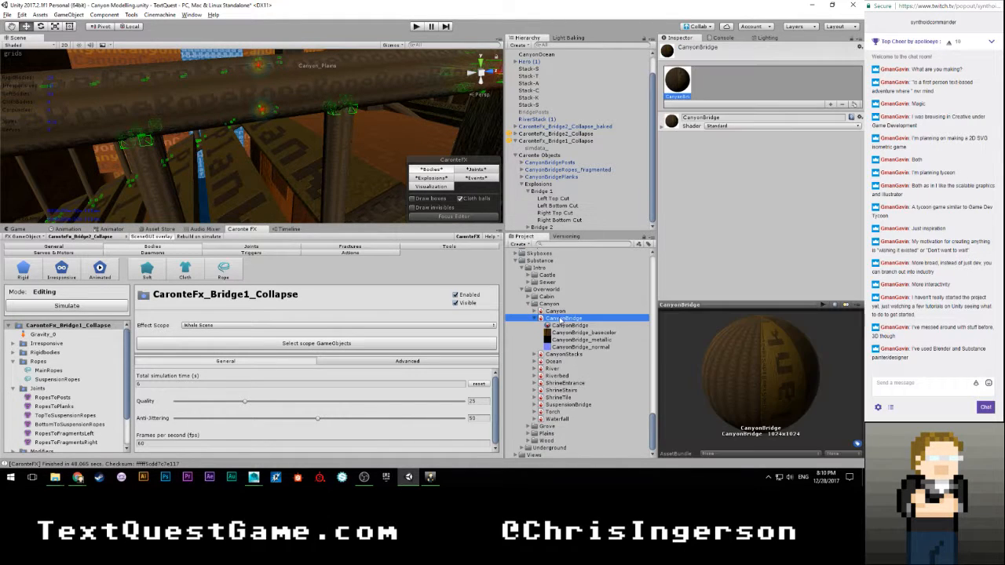
pyautogui.click(661, 131)
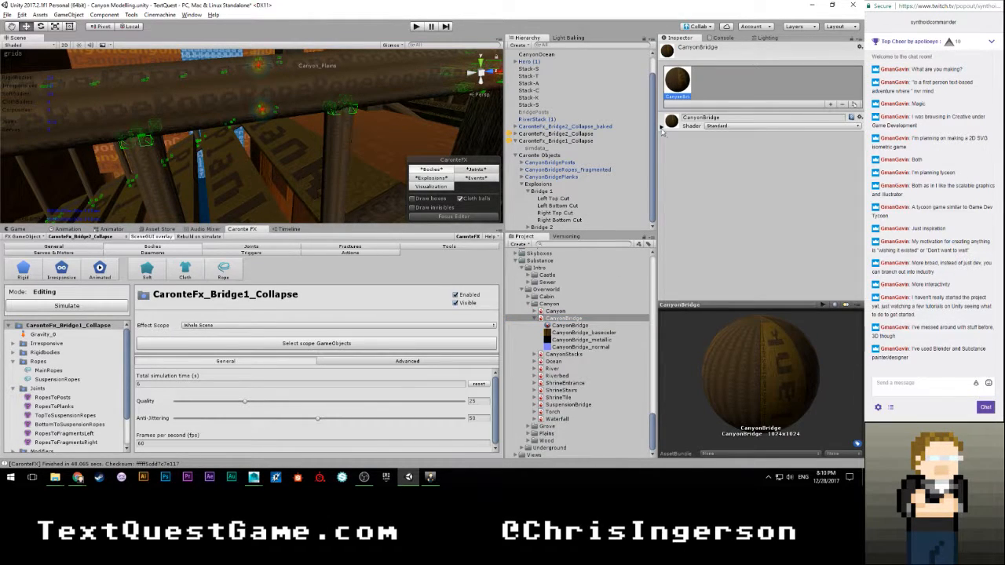
pyautogui.click(662, 126)
pyautogui.scroll(-8, 667, 173)
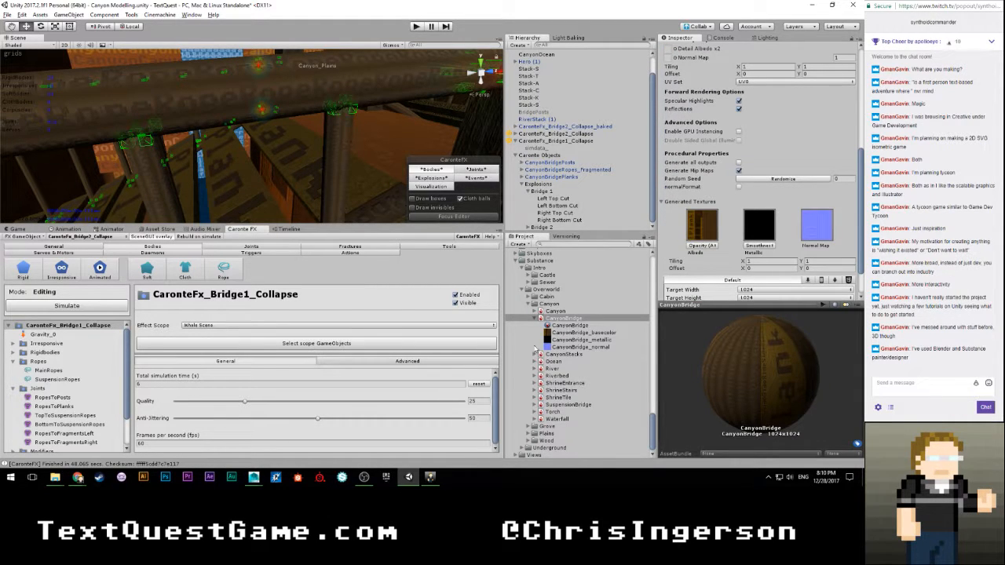
# Step: Replace the project's CanyonBridge.sbsar with the version from the Art Substance Environment Overworld Canyon folder, then return to Unity
pyautogui.rightClick(564, 323)
pyautogui.click(597, 150)
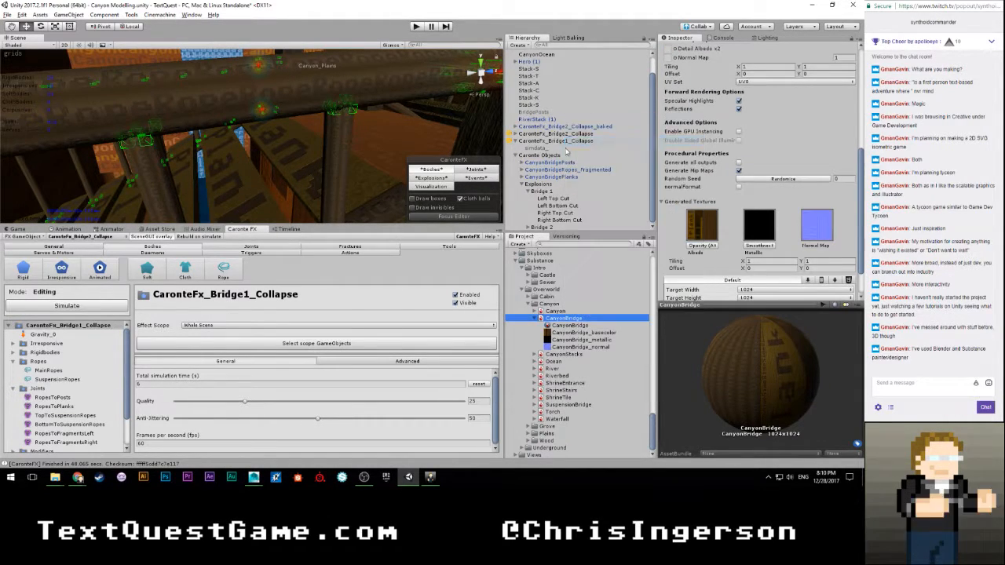
pyautogui.moveTo(293, 8); pyautogui.dragTo(721, 240)
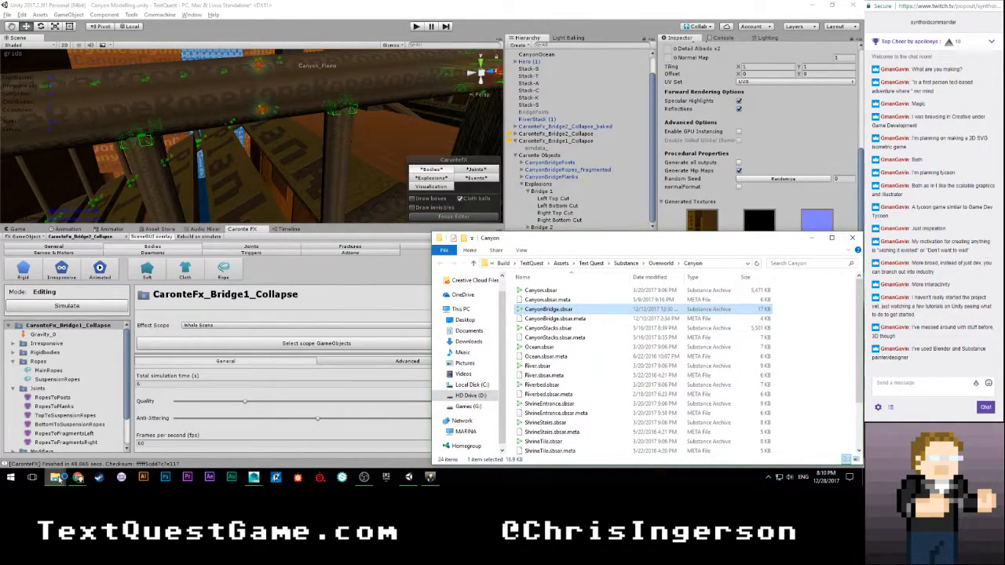
pyautogui.moveTo(56, 477)
pyautogui.click(69, 447)
pyautogui.moveTo(118, 107); pyautogui.dragTo(585, 346)
pyautogui.click(409, 178)
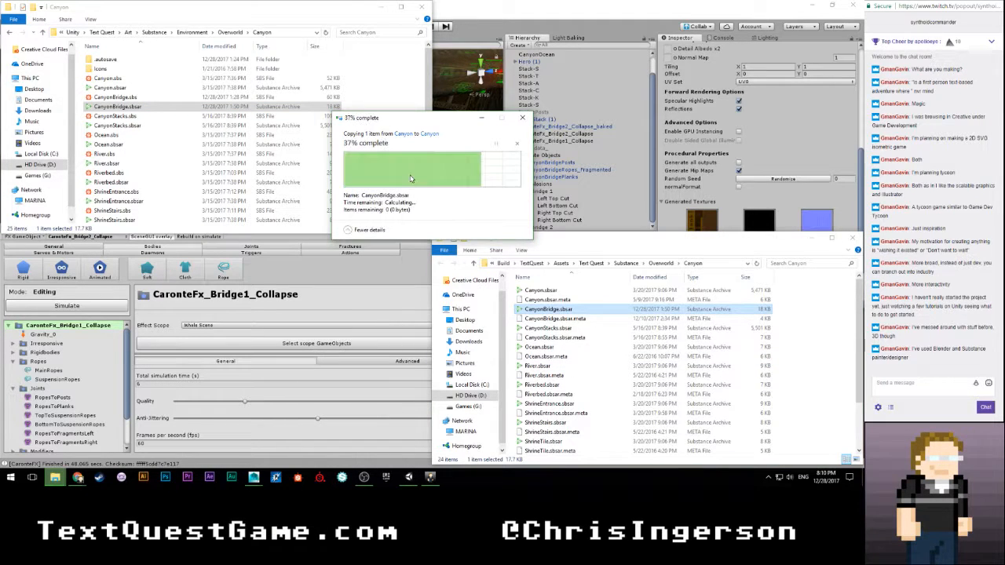
pyautogui.click(361, 272)
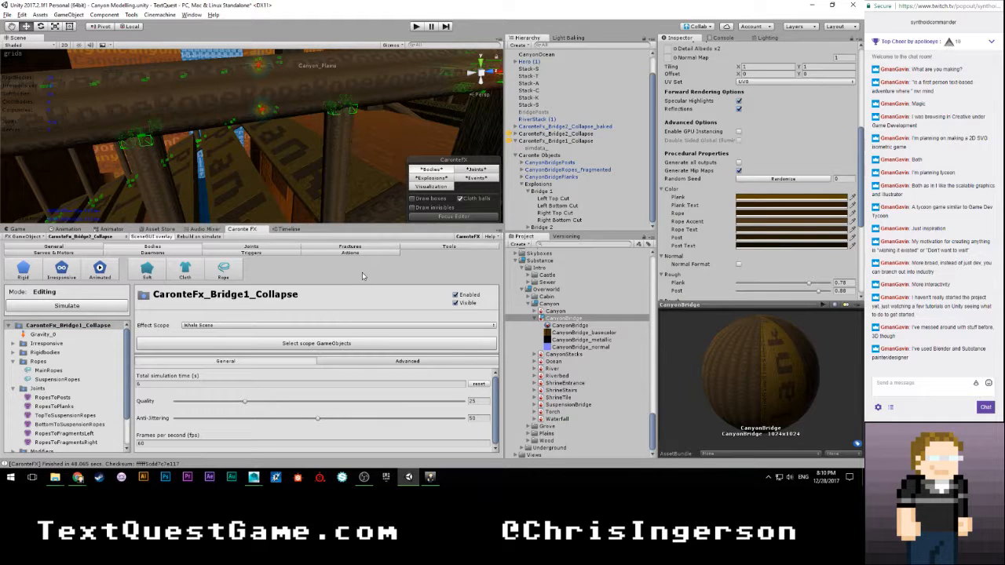
# Step: Collapse the Bridge 1 explosions group in the hierarchy and save the Canyon Modelling scene
pyautogui.moveTo(370, 138); pyautogui.dragTo(385, 130, button='right')
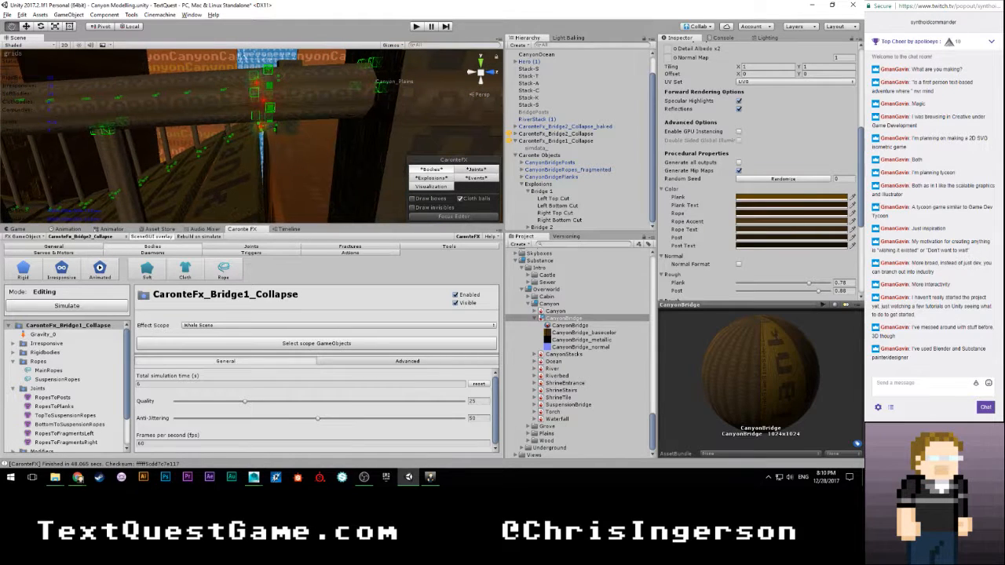
pyautogui.click(526, 190)
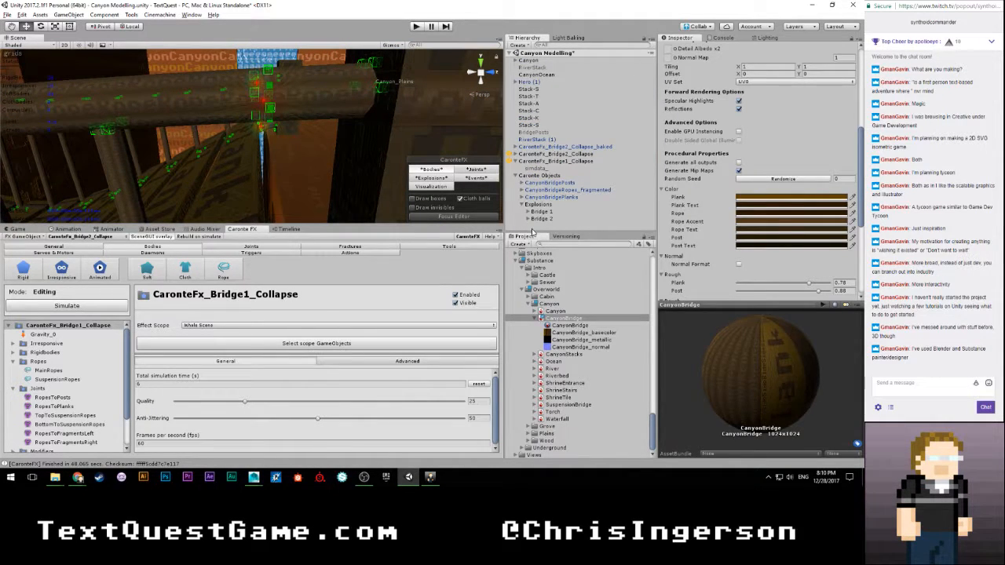
pyautogui.click(532, 228)
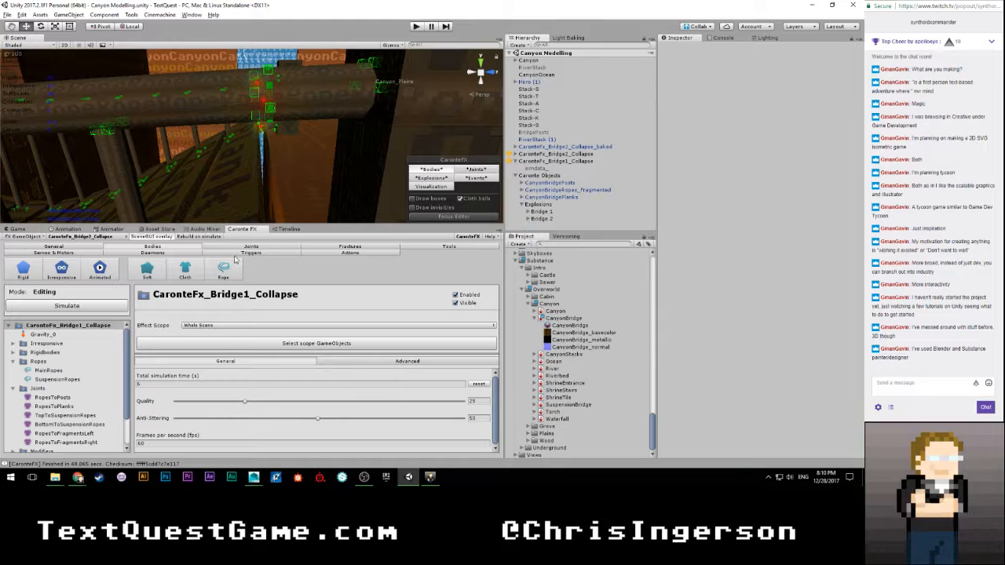
# Step: Check the canyon in the Game view and return to the CaronteFX editor
pyautogui.scroll(-2, 288, 139)
pyautogui.click(20, 229)
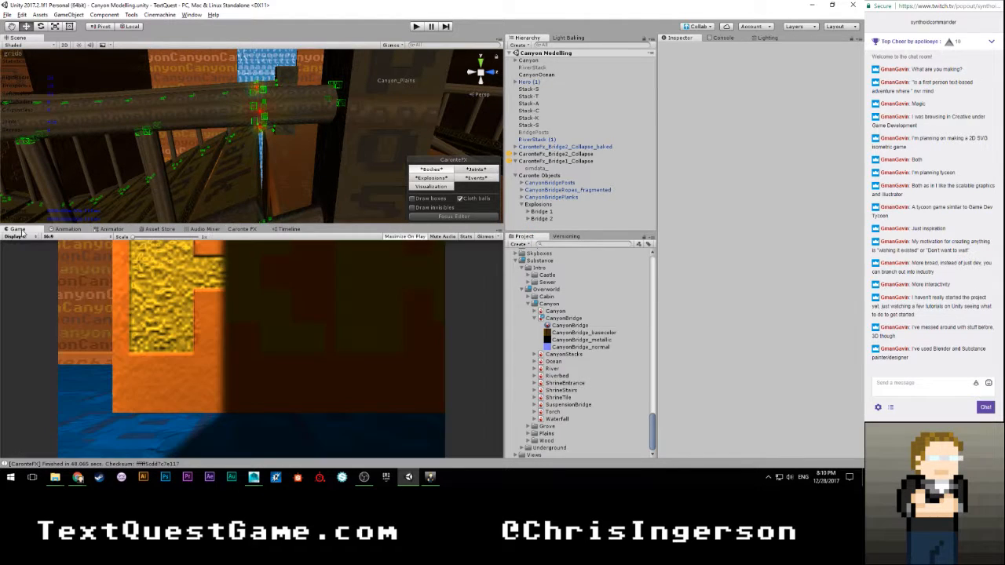
pyautogui.click(247, 229)
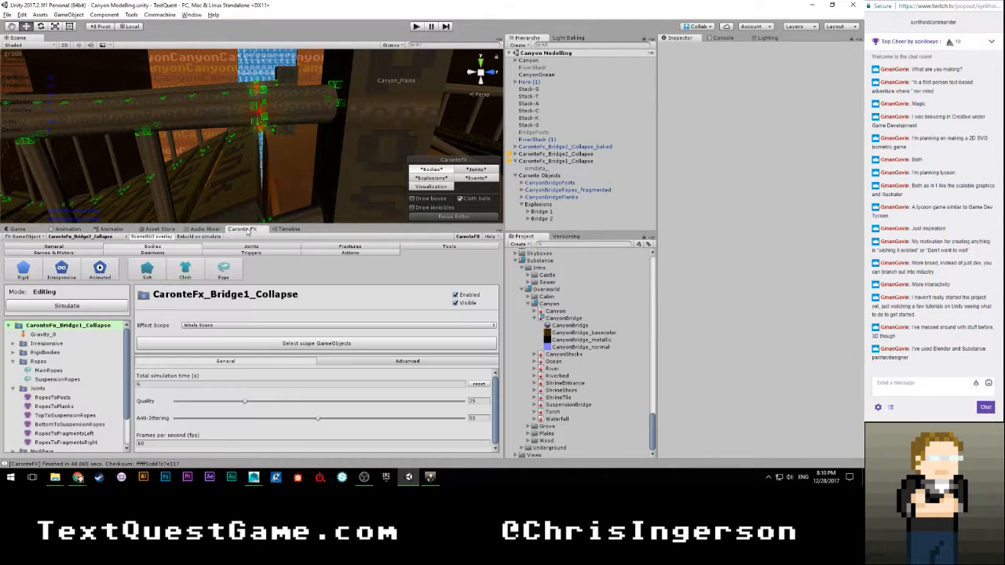
# Step: Run the CaronteFx_Bridge1_Collapse simulation with the whole bridge in view
pyautogui.scroll(-3, 266, 148)
pyautogui.keyDown('alt'); pyautogui.moveTo(267, 147); pyautogui.dragTo(377, 65); pyautogui.keyUp('alt')
pyautogui.scroll(-2, 323, 123)
pyautogui.scroll(3, 251, 133)
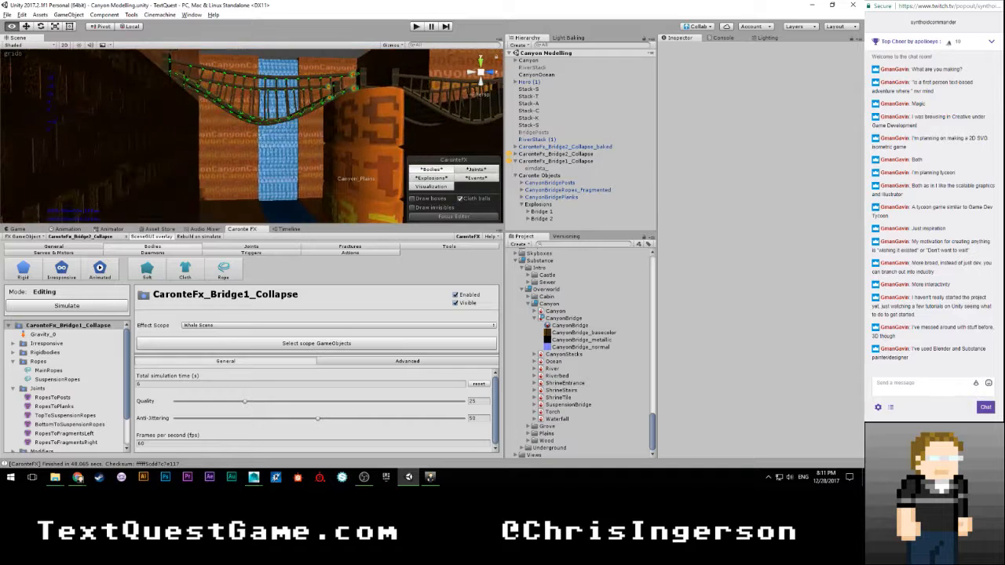
pyautogui.keyDown('alt'); pyautogui.moveTo(314, 133); pyautogui.dragTo(267, 160); pyautogui.keyUp('alt')
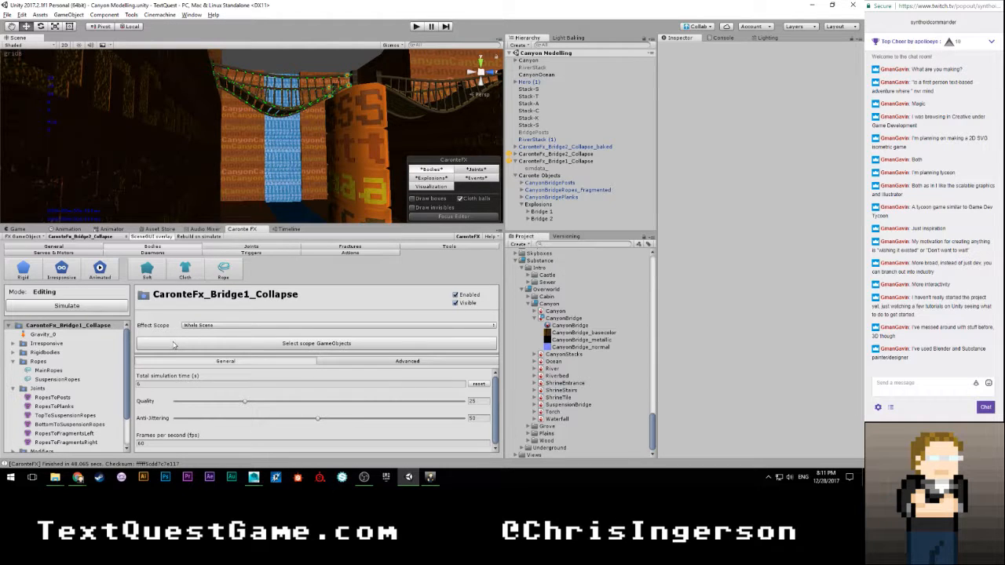
pyautogui.click(92, 306)
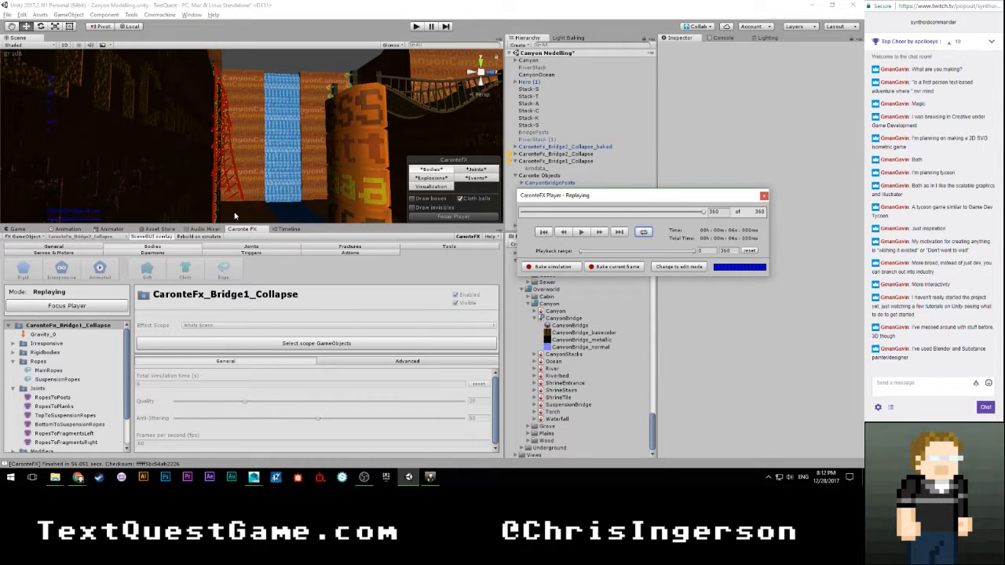
# Step: Examine the ropes and planks of the collapsed bridge against the canyon wall at the simulation's last frame
pyautogui.scroll(4, 234, 215)
pyautogui.moveTo(234, 216)
pyautogui.keyDown('alt'); pyautogui.mouseDown()
pyautogui.moveTo(142, 212)
pyautogui.moveTo(229, 208)
pyautogui.moveTo(246, 219)
pyautogui.mouseUp(); pyautogui.keyUp('alt')
pyautogui.scroll(7, 259, 146)
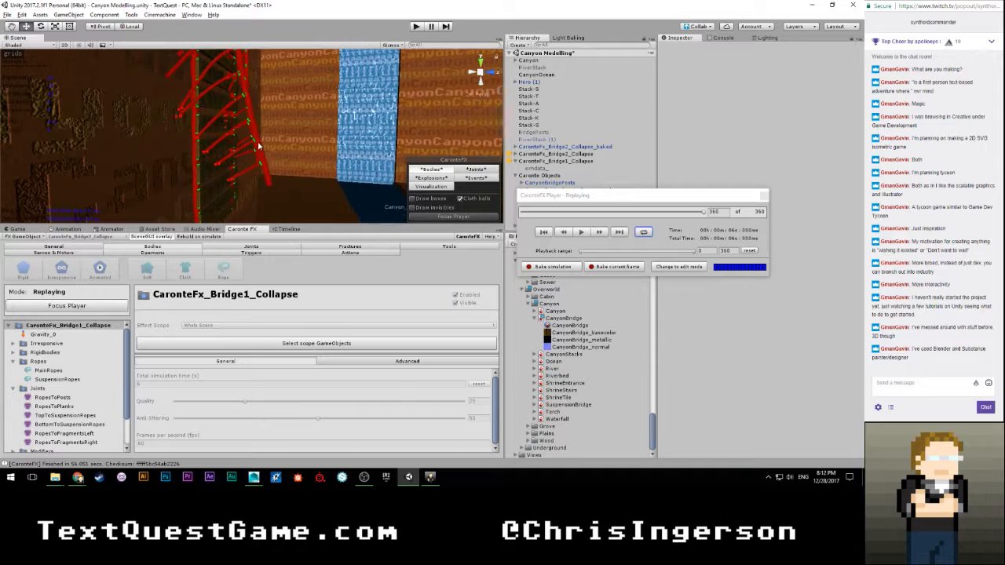
pyautogui.scroll(5, 266, 149)
pyautogui.keyDown('alt'); pyautogui.moveTo(291, 146); pyautogui.dragTo(229, 150); pyautogui.keyUp('alt')
pyautogui.scroll(-6, 230, 144)
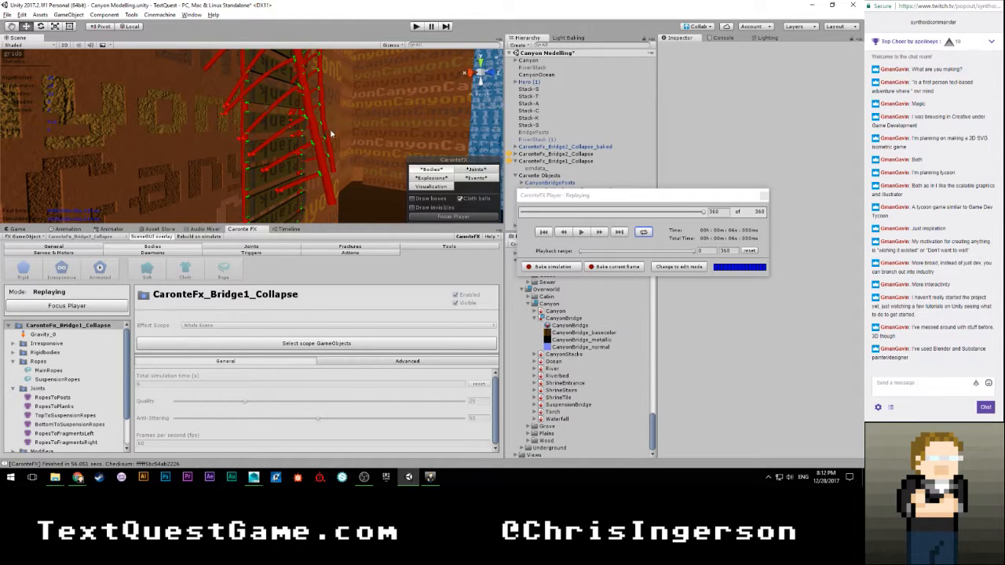
pyautogui.keyDown('alt'); pyautogui.moveTo(331, 134); pyautogui.dragTo(366, 379); pyautogui.keyUp('alt')
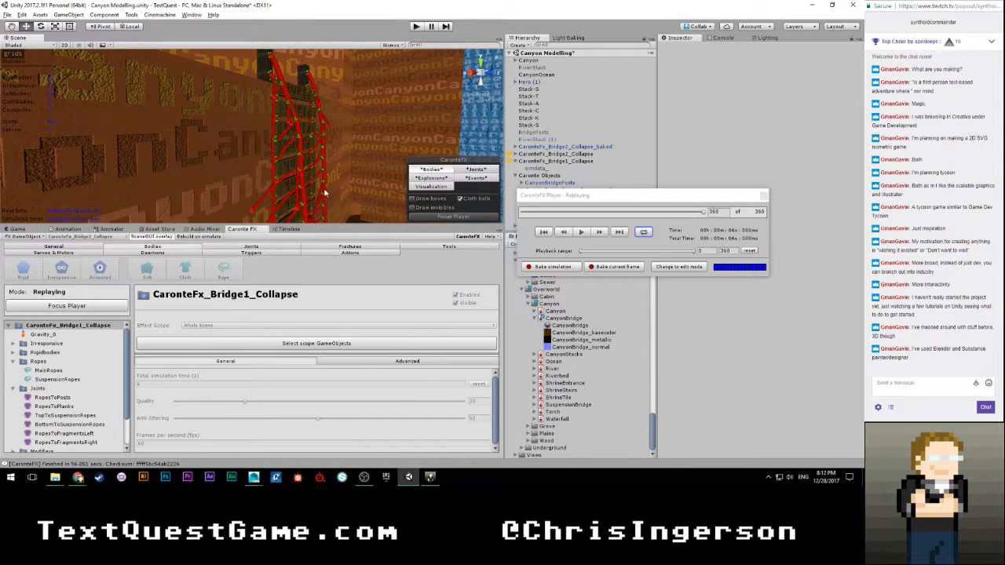
pyautogui.scroll(5, 325, 193)
# Step: Replay the bridge collapse simulation up close and pause the playback near its end
pyautogui.click(579, 236)
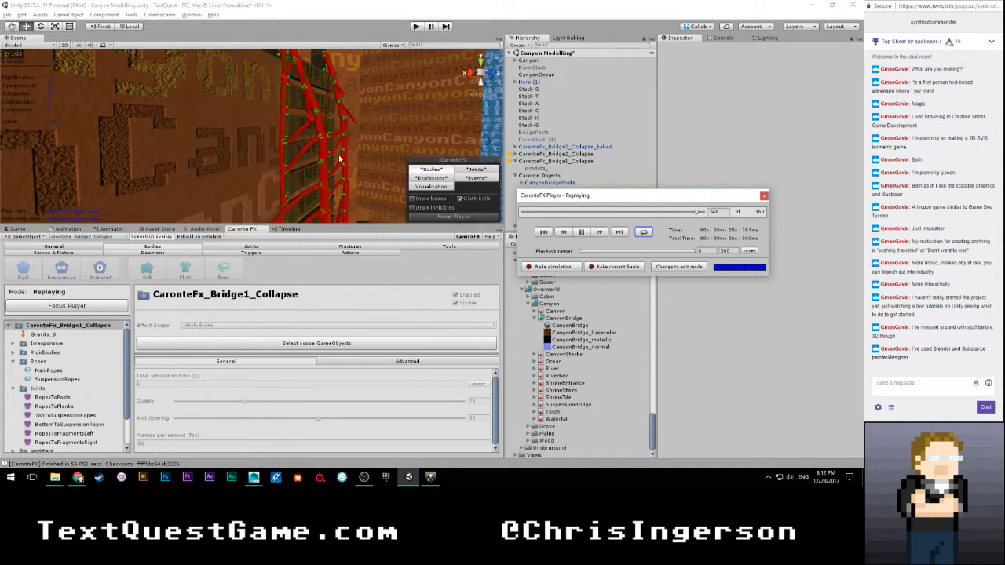
pyautogui.moveTo(339, 155); pyautogui.dragTo(288, 139, button='right')
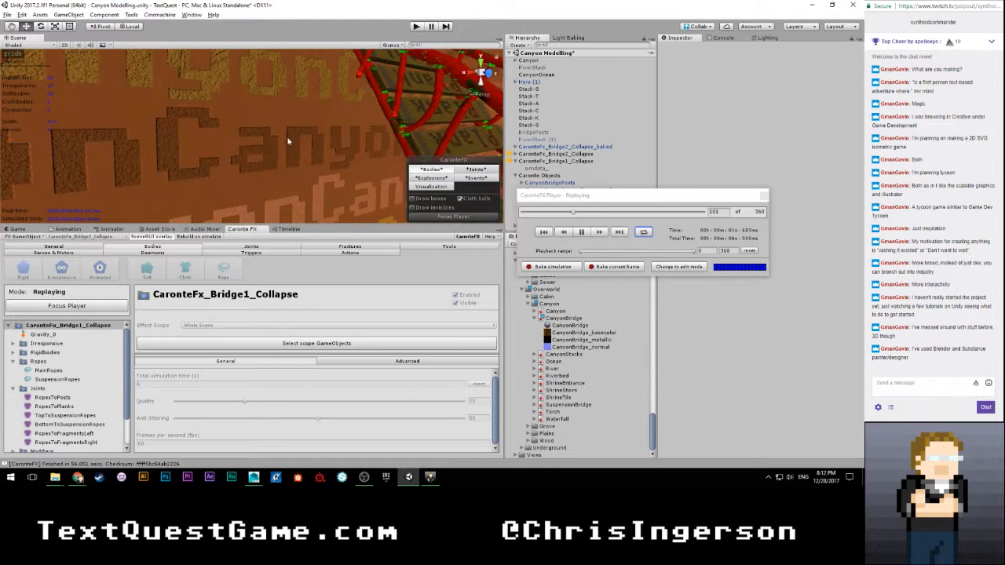
pyautogui.scroll(-5, 315, 148)
pyautogui.moveTo(353, 133); pyautogui.dragTo(267, 128, button='middle')
pyautogui.click(586, 233)
# Step: Inspect the paused collapsed bridge from several angles, including its posts, hanging ropes and planks
pyautogui.moveTo(340, 153); pyautogui.dragTo(217, 114, button='middle')
pyautogui.scroll(-4, 257, 123)
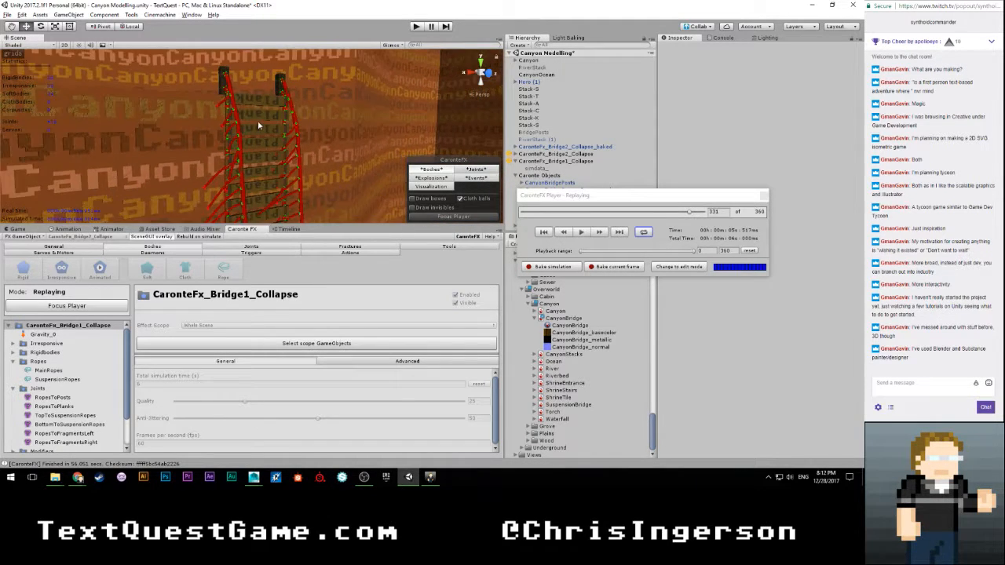
pyautogui.scroll(-10, 258, 125)
pyautogui.scroll(8, 264, 138)
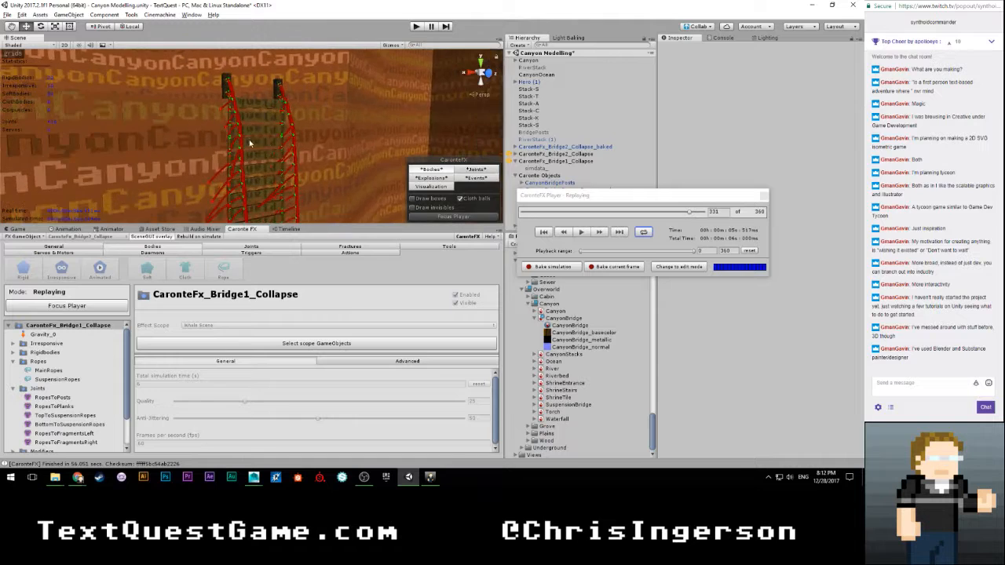
pyautogui.keyDown('alt'); pyautogui.moveTo(250, 143); pyautogui.dragTo(137, 126); pyautogui.keyUp('alt')
pyautogui.keyDown('alt'); pyautogui.moveTo(341, 168); pyautogui.dragTo(302, 91); pyautogui.keyUp('alt')
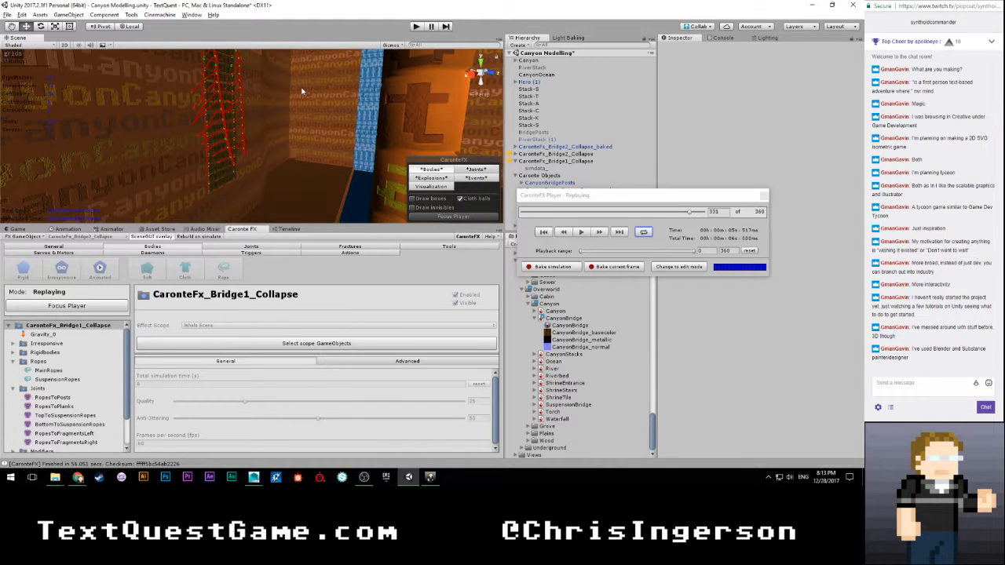
pyautogui.keyDown('alt'); pyautogui.moveTo(301, 91); pyautogui.dragTo(332, 184); pyautogui.keyUp('alt')
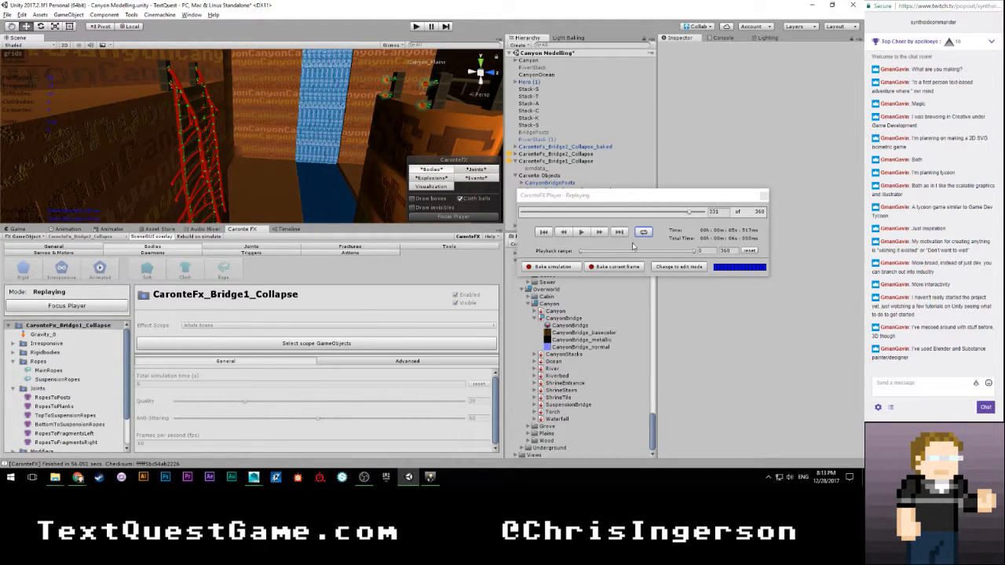
# Step: Start baking the simulation with its fragments, planks, main and suspension ropes, and browse to Text Quest's CaronteFX/Bakes/Overworld/Canyon folder for the output
pyautogui.moveTo(684, 215); pyautogui.dragTo(718, 218)
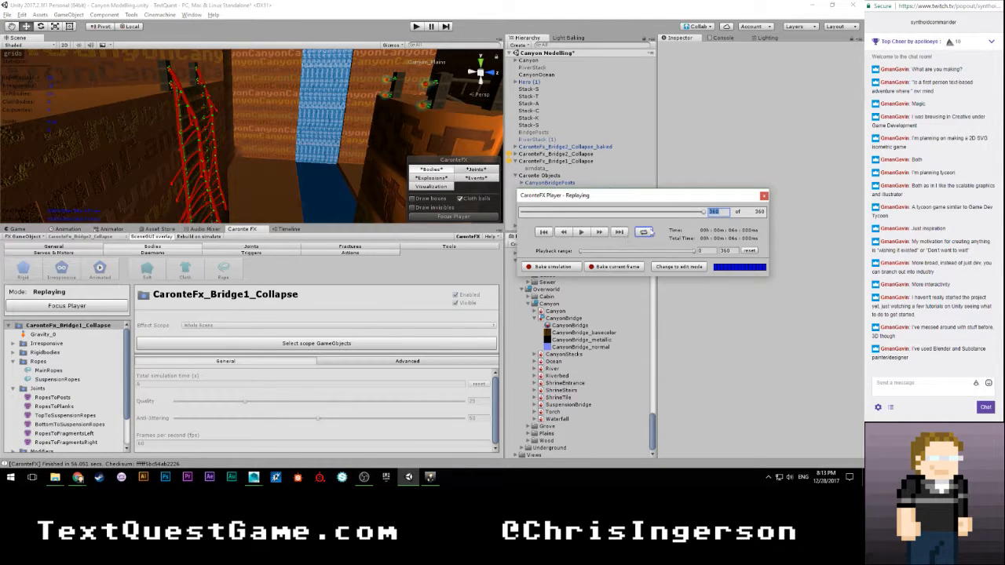
pyautogui.click(554, 267)
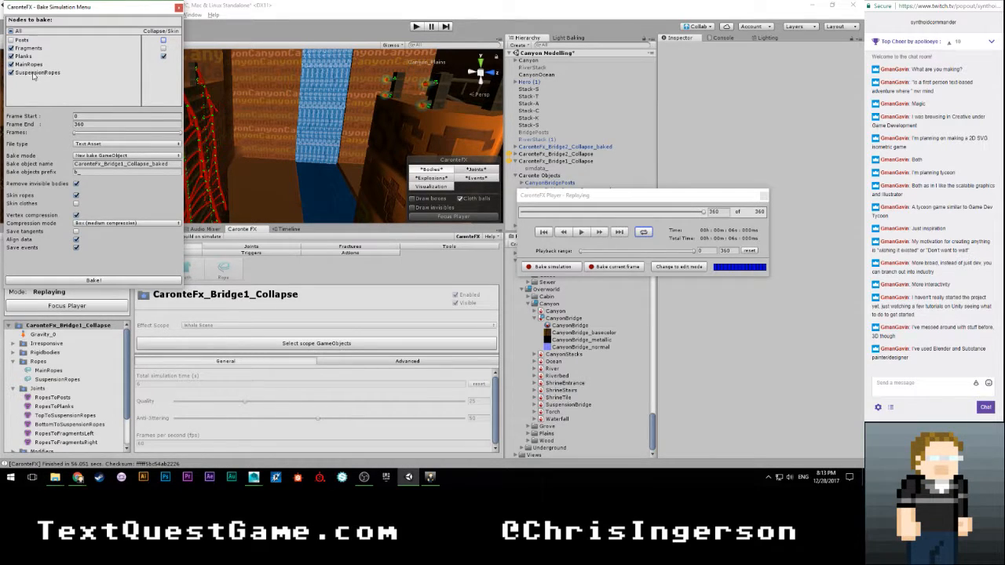
pyautogui.click(118, 280)
pyautogui.scroll(-3, 118, 94)
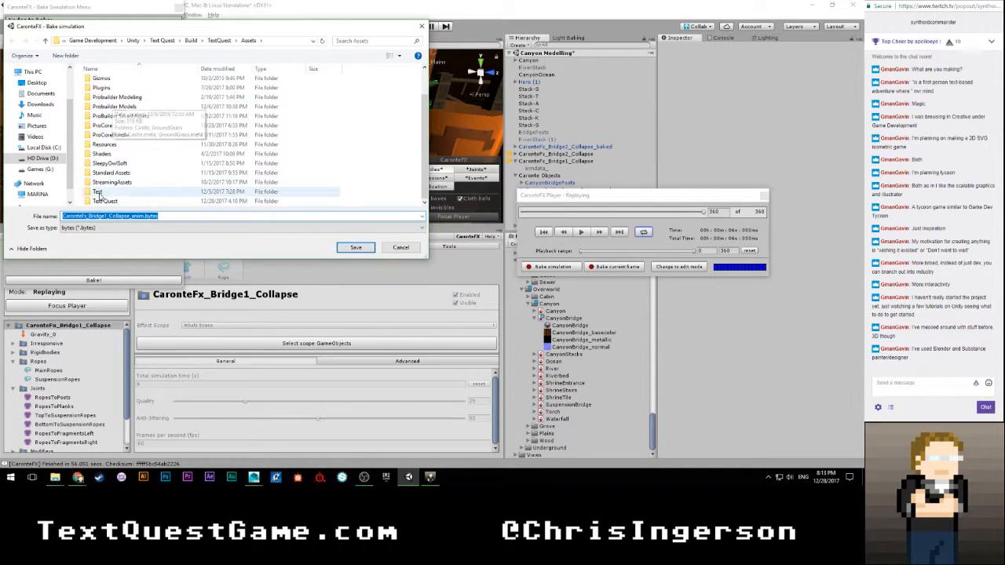
pyautogui.doubleClick(107, 202)
pyautogui.doubleClick(105, 119)
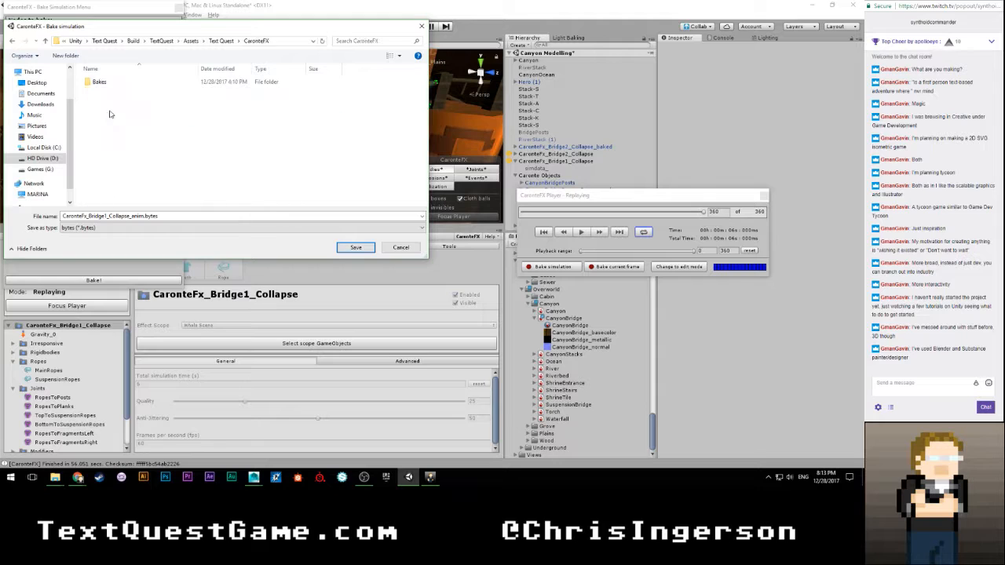
pyautogui.doubleClick(102, 81)
pyautogui.click(112, 83)
pyautogui.doubleClick(104, 82)
pyautogui.doubleClick(104, 82)
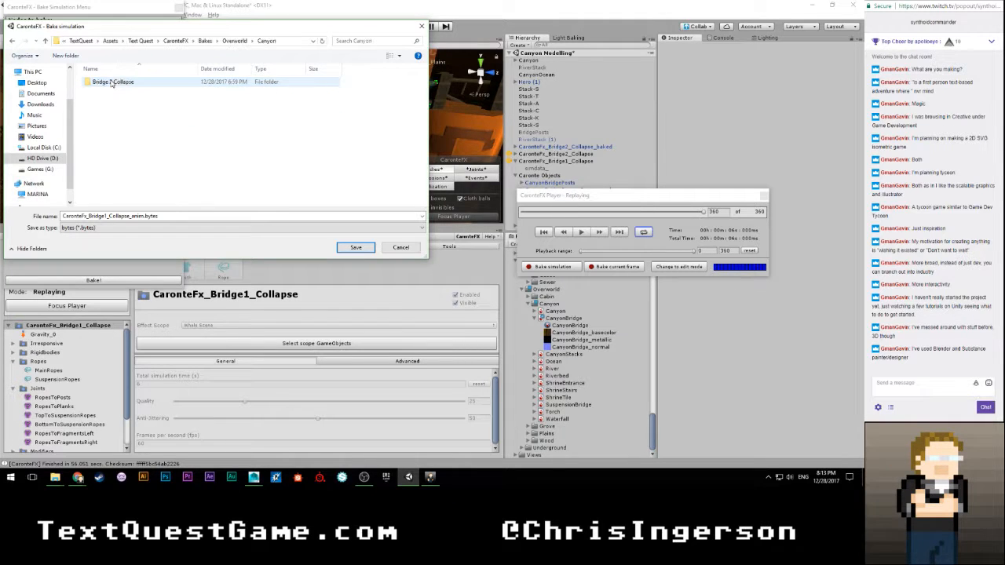
# Step: Create a folder named Bridge 1 Collapse in the Canyon bakes folder
pyautogui.rightClick(112, 95)
pyautogui.moveTo(188, 189)
pyautogui.click(221, 191)
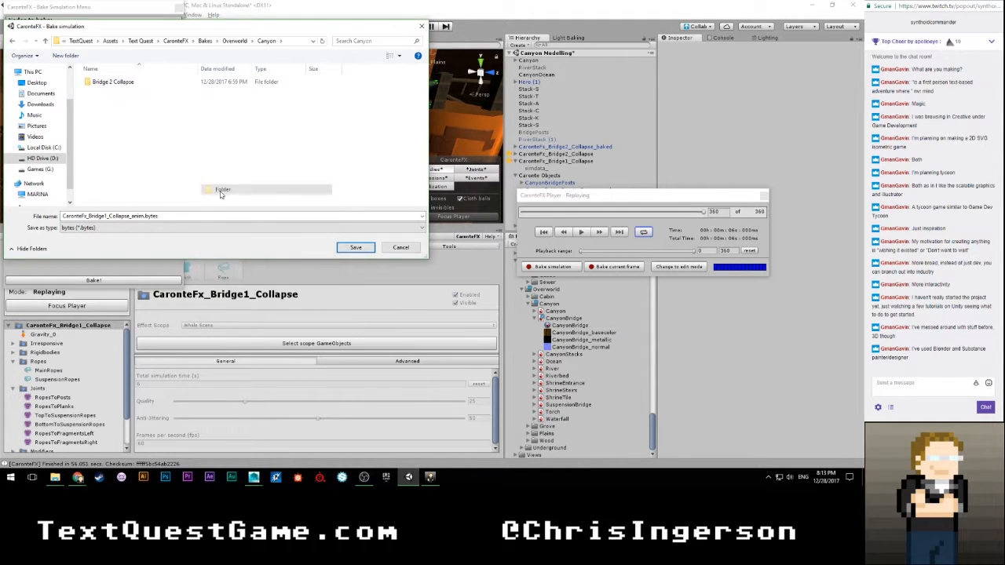
pyautogui.write('Bridge')
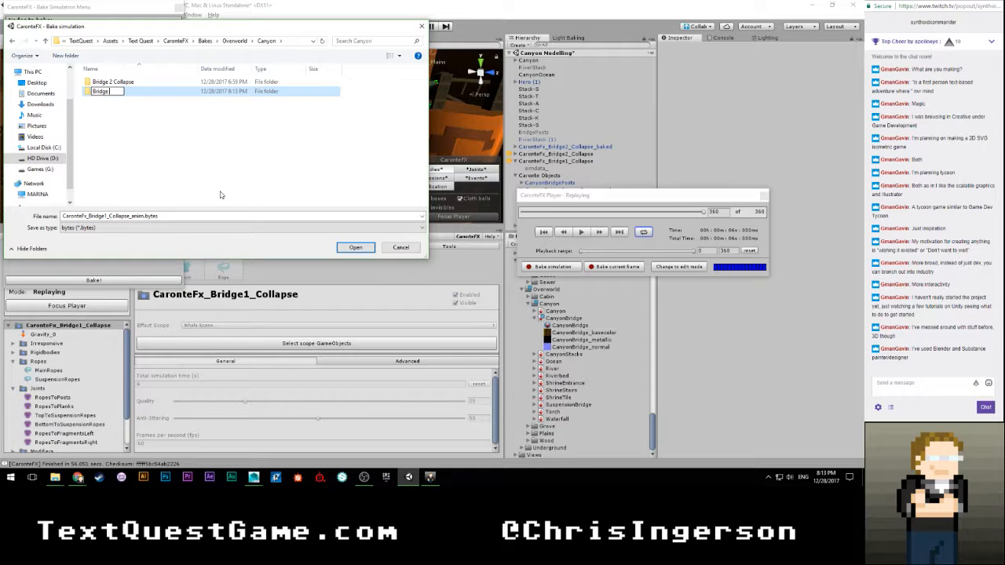
pyautogui.write('se')
pyautogui.press('Return')
# Step: Save the bake as CaronteFx_Bridge1_Collapse_anim.bytes in the Bridge 1 Collapse folder
pyautogui.click(128, 84)
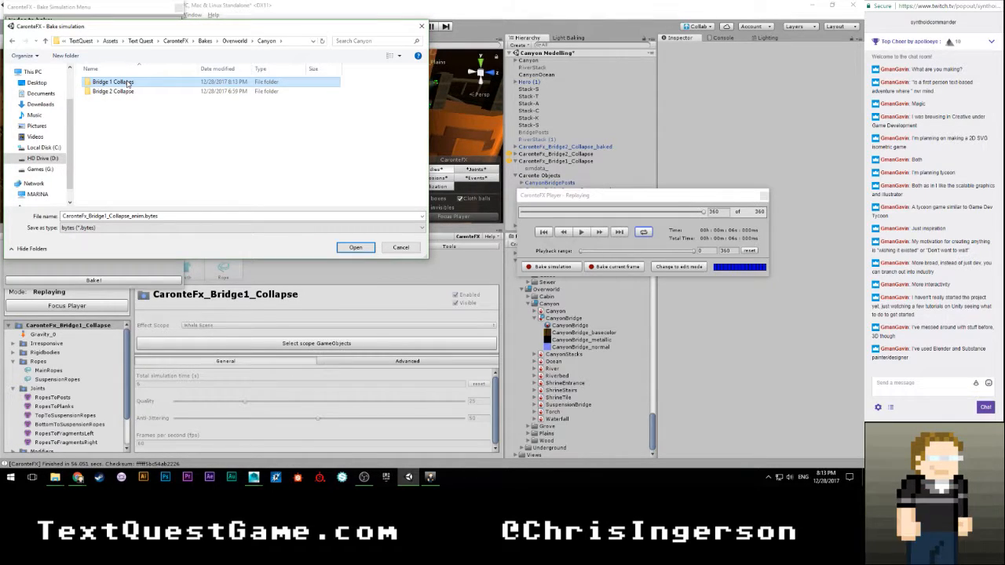
pyautogui.press('Return')
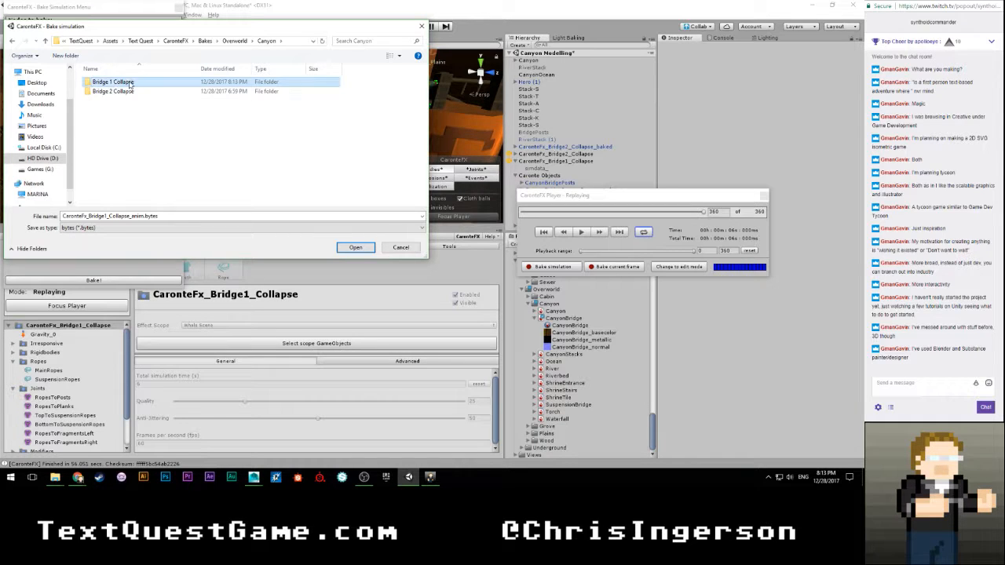
pyautogui.doubleClick(132, 84)
pyautogui.click(355, 248)
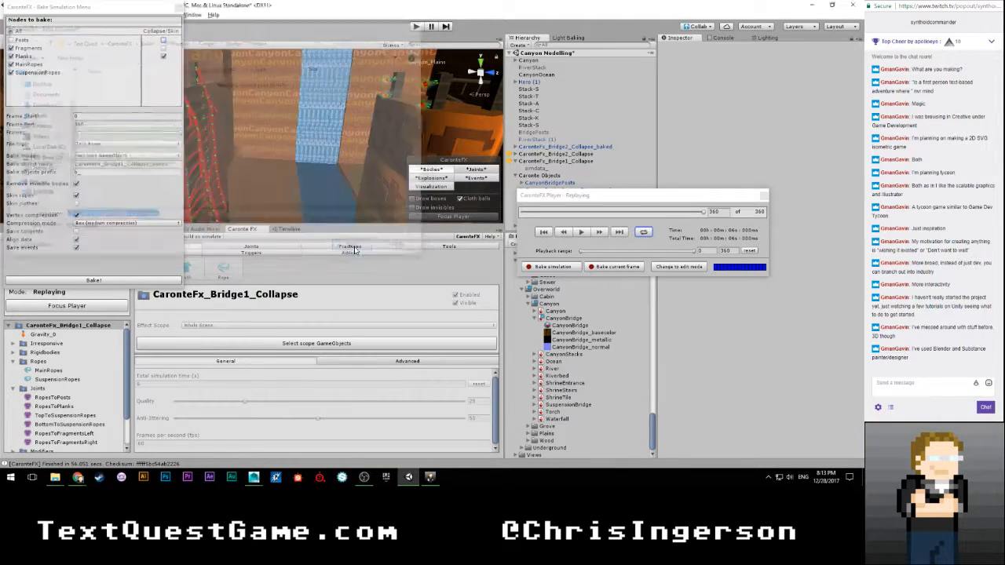
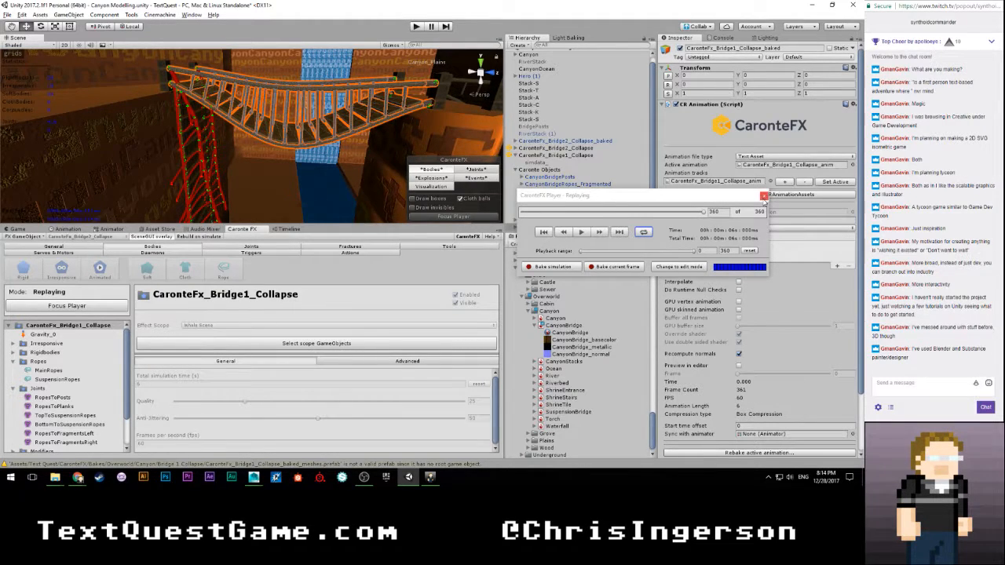
# Step: Close the simulation player and reorder the scene hierarchy so CaronteFx_Bridge1_Collapse_baked sits directly above the Bridge2 baked object
pyautogui.click(762, 196)
pyautogui.click(458, 256)
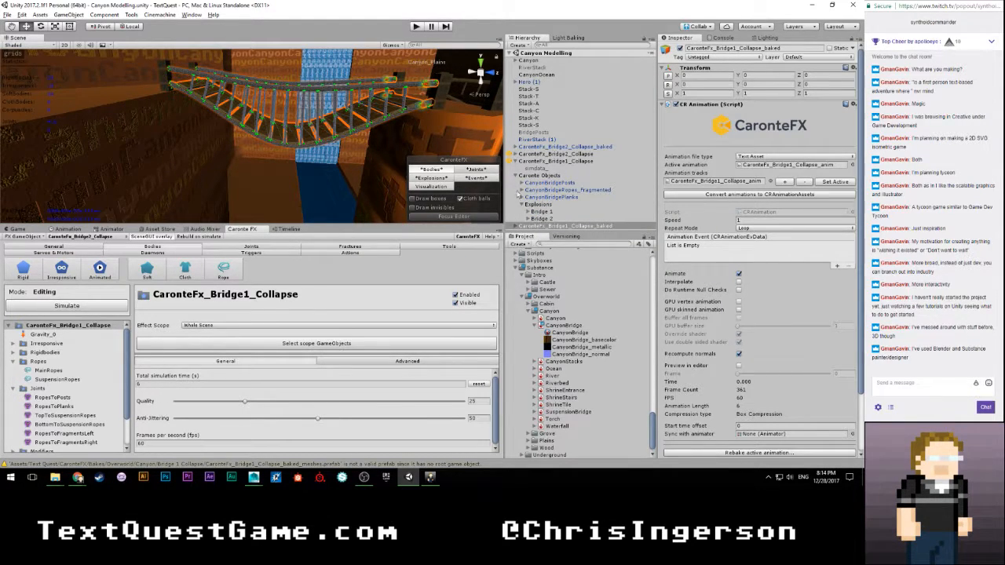
pyautogui.click(521, 204)
pyautogui.click(516, 176)
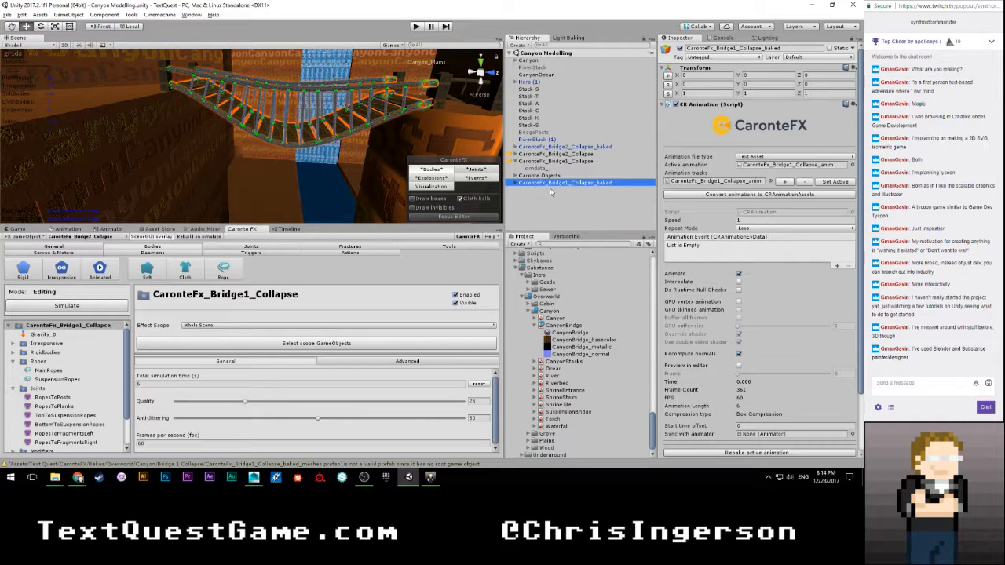
pyautogui.moveTo(556, 184); pyautogui.dragTo(557, 146)
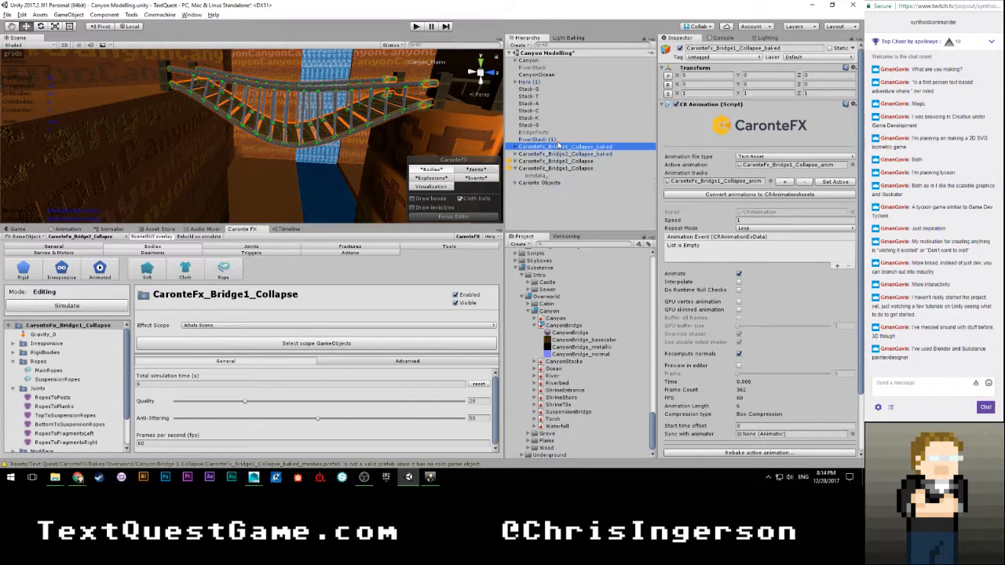
# Step: Locate the Bridge2 baked prefab and make a prefab of CaronteFx_Bridge1_Collapse_baked in the Bridge 1 Collapse project folder
pyautogui.click(557, 154)
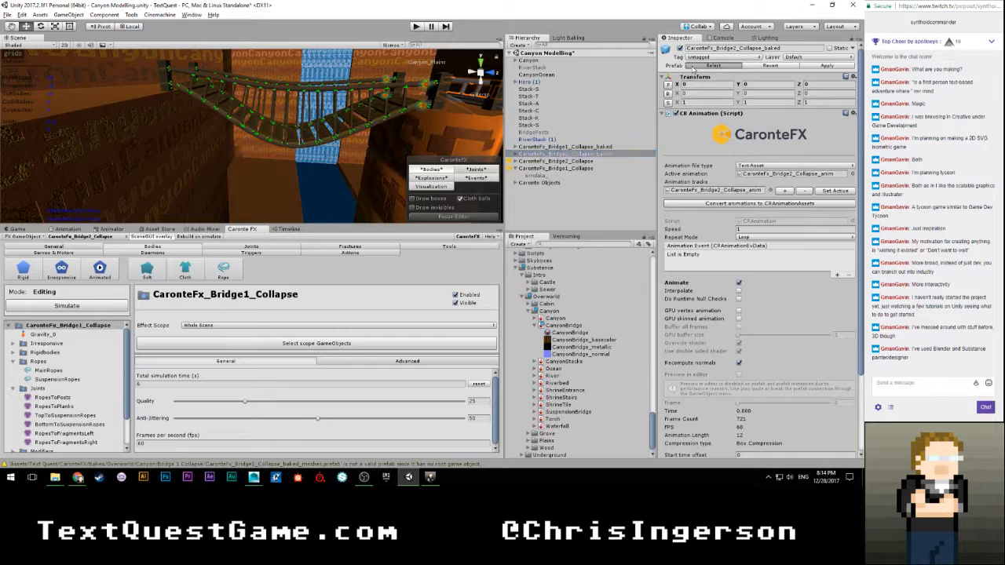
pyautogui.scroll(3, 577, 314)
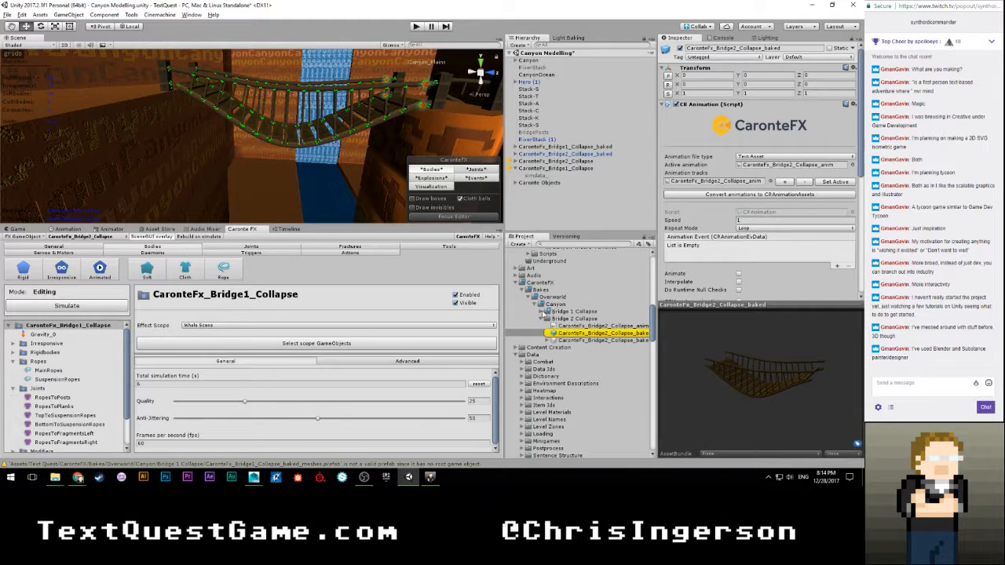
pyautogui.click(547, 312)
pyautogui.moveTo(566, 147); pyautogui.dragTo(579, 317)
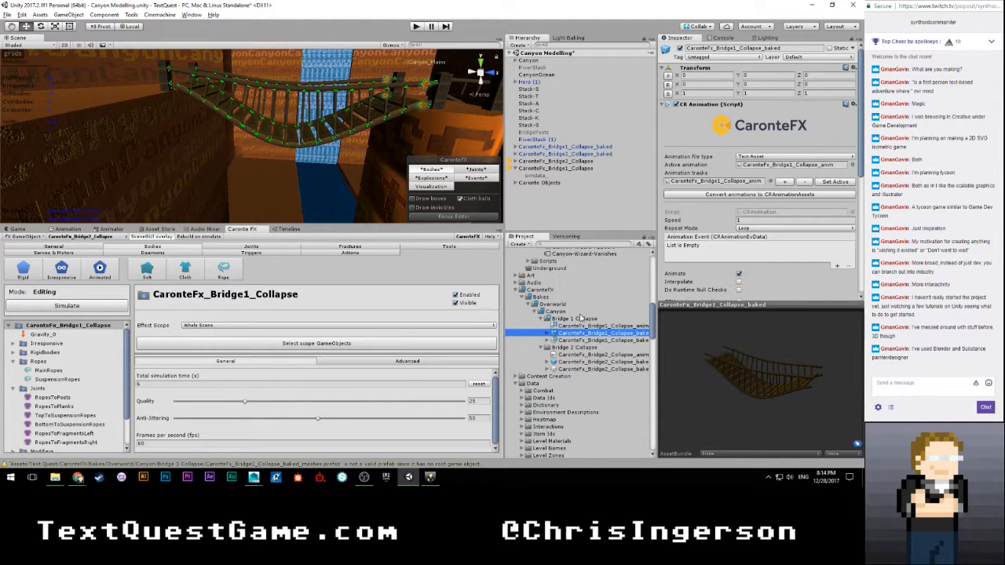
# Step: Turn off Animate and set the repeat mode to Clamp on the CaronteFx_Bridge1_Collapse_baked prefab
pyautogui.click(586, 361)
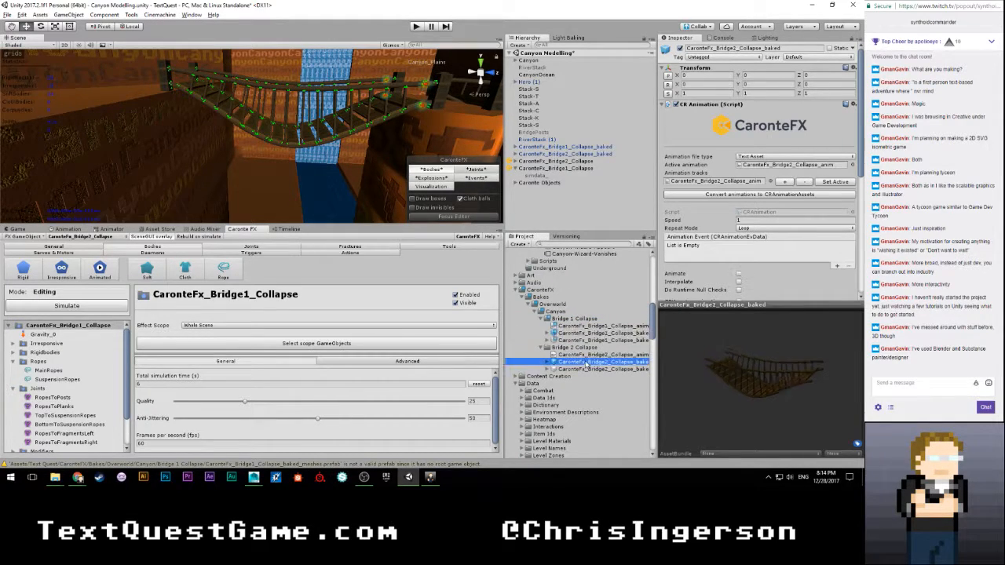
pyautogui.click(594, 332)
pyautogui.click(738, 274)
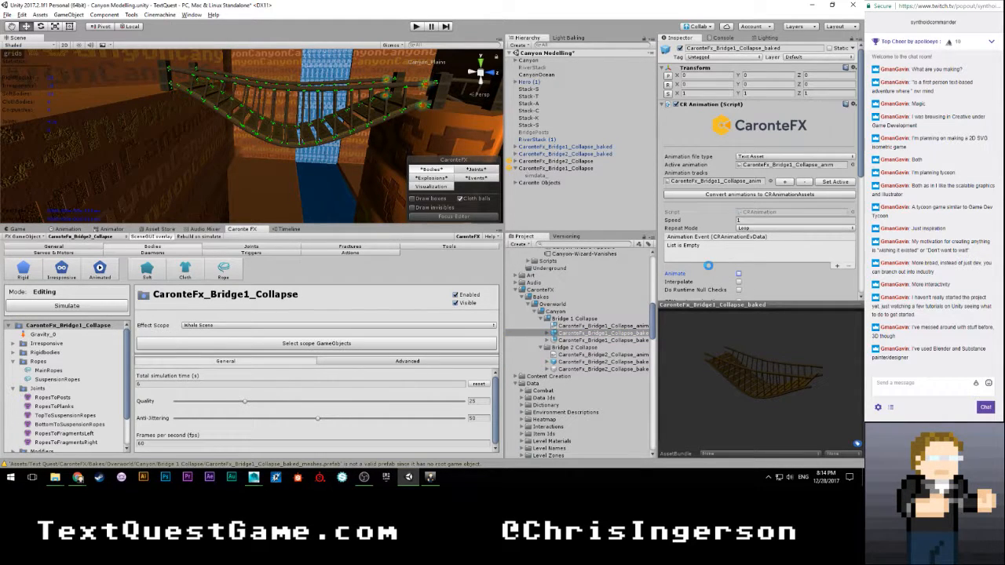
pyautogui.click(758, 229)
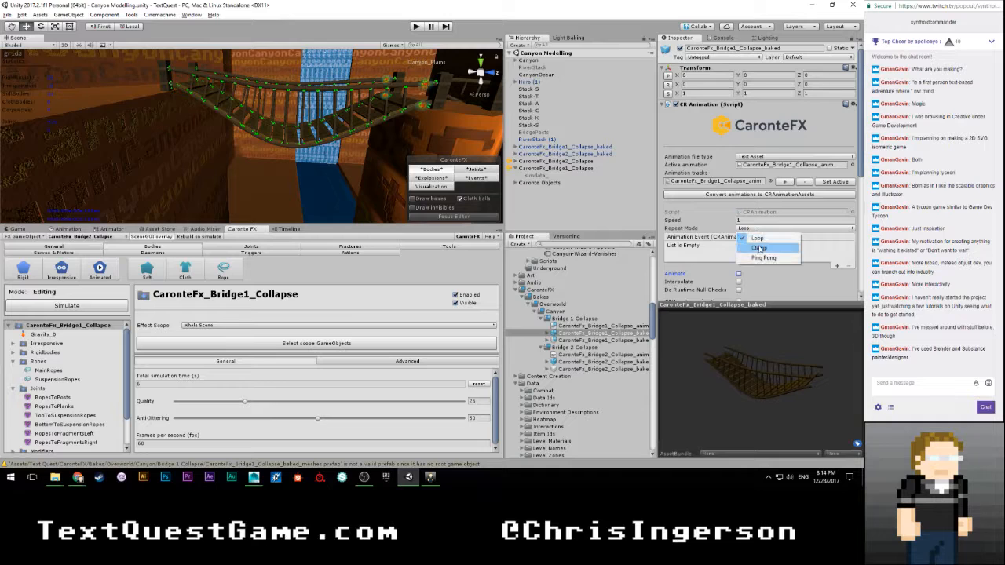
pyautogui.click(760, 248)
# Step: Set the repeat mode of the CaronteFx_Bridge2_Collapse_baked prefab to Clamp and clear the selection
pyautogui.click(583, 362)
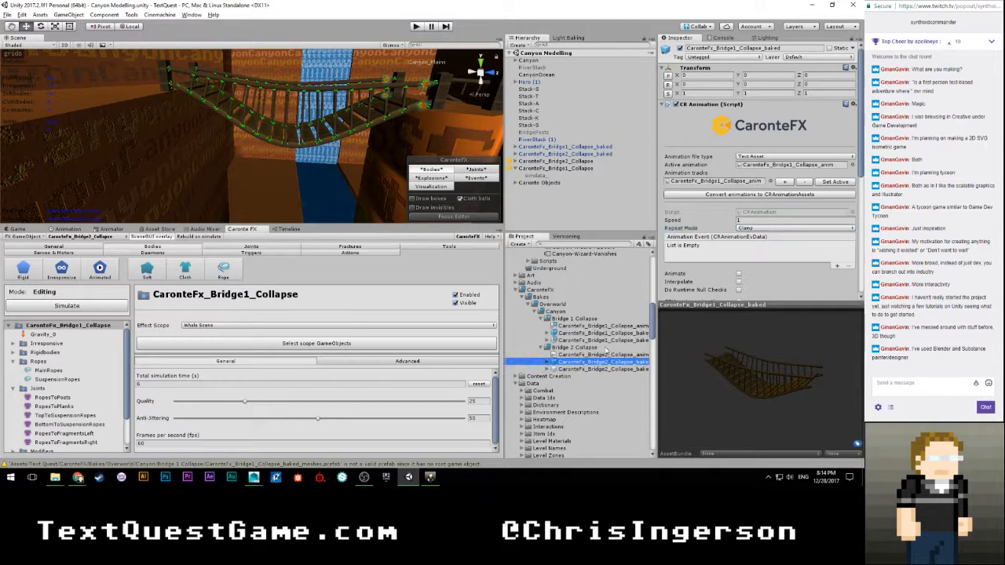
pyautogui.click(748, 228)
pyautogui.click(758, 248)
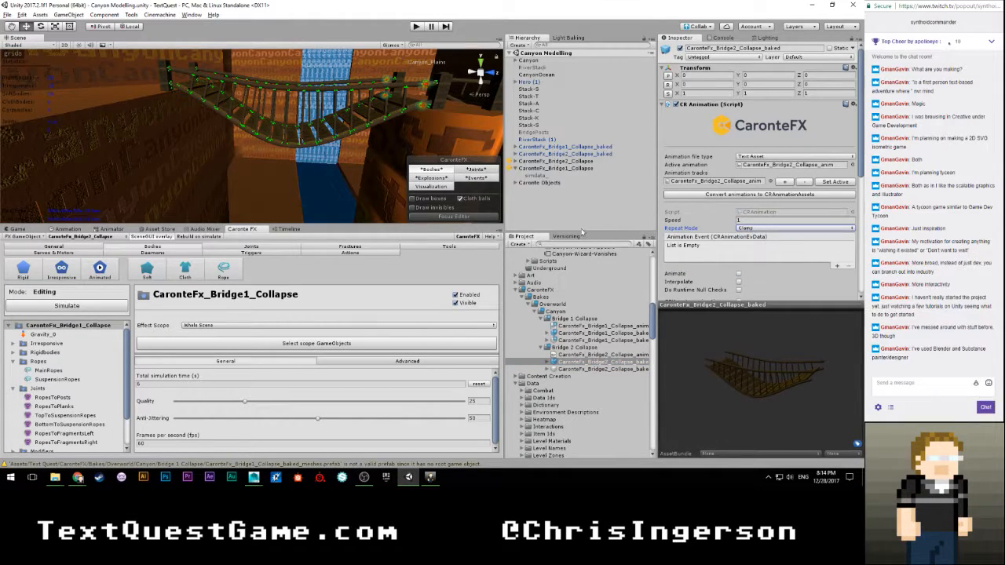
pyautogui.click(568, 220)
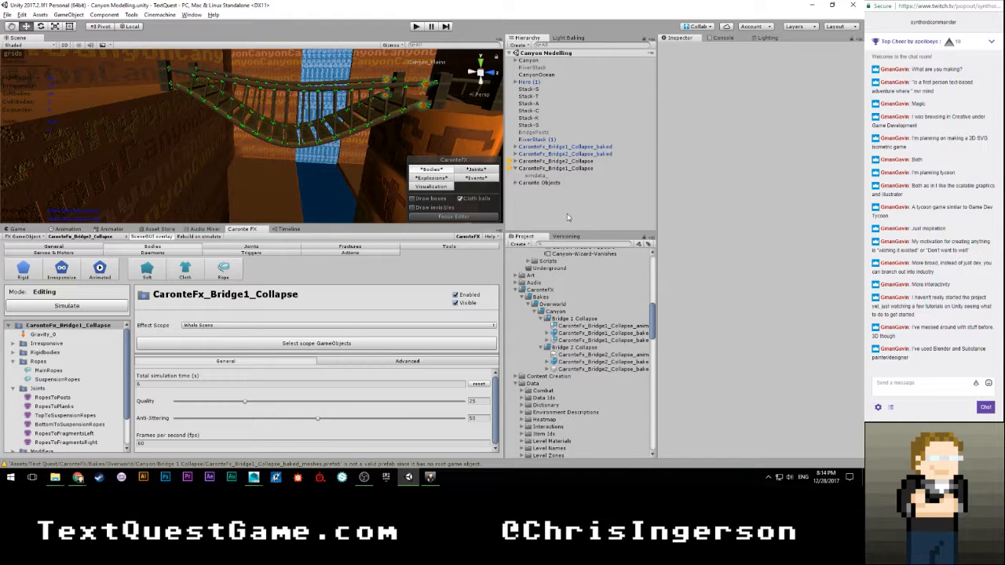
# Step: Open the Canyon scene from the project's Scenes/Overworld/Canyon folder
pyautogui.scroll(-10, 557, 338)
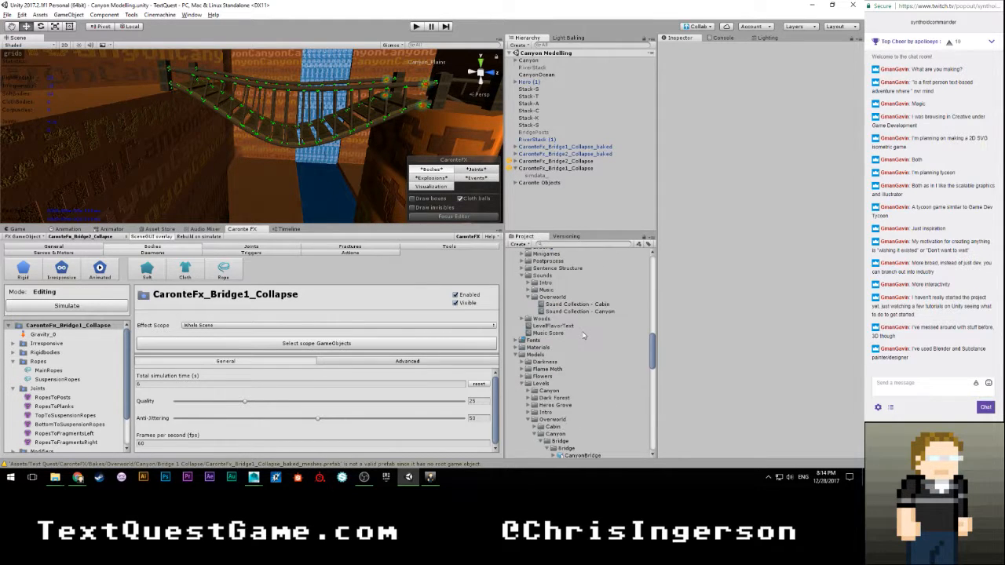
pyautogui.scroll(-10, 565, 337)
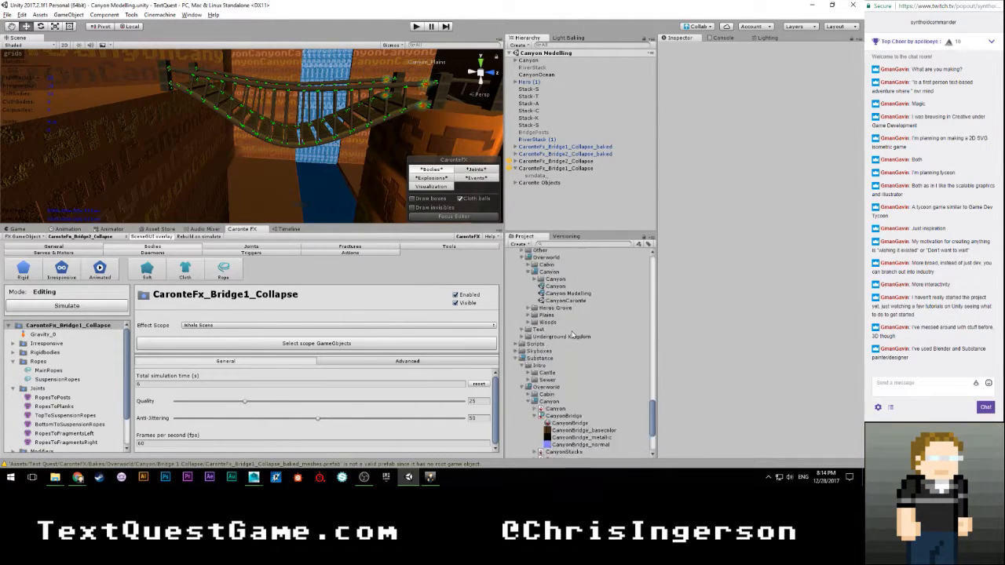
pyautogui.click(555, 340)
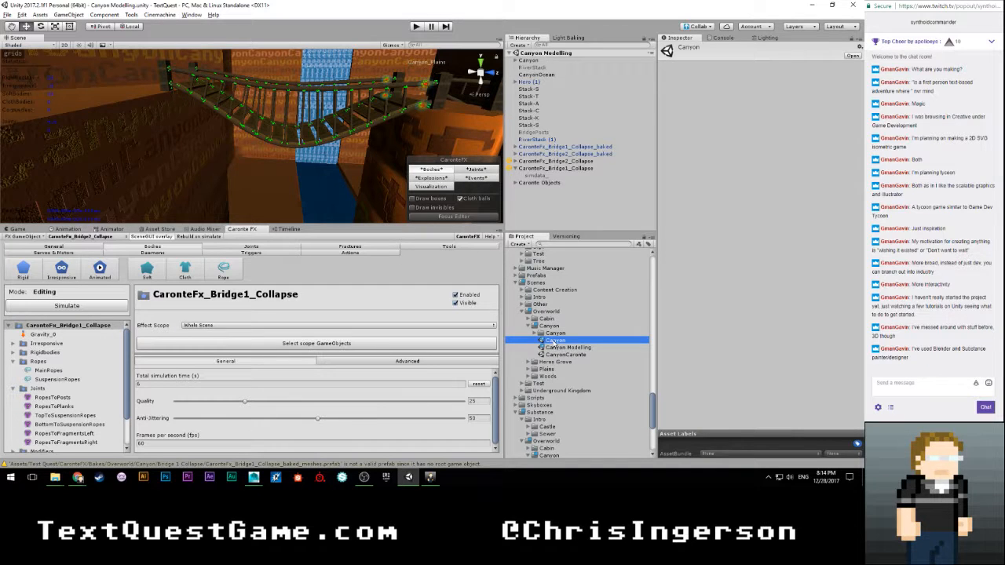
pyautogui.doubleClick(554, 341)
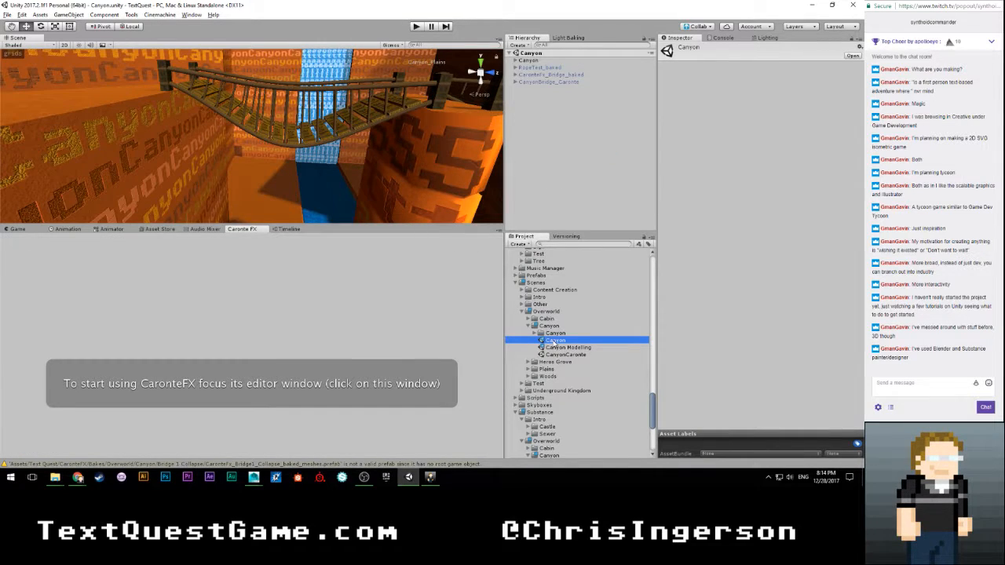
# Step: Expand the Canyon Cutscenes hierarchy through Bridge Collapse down to the contents of Bridge 2's Optimized group
pyautogui.click(516, 60)
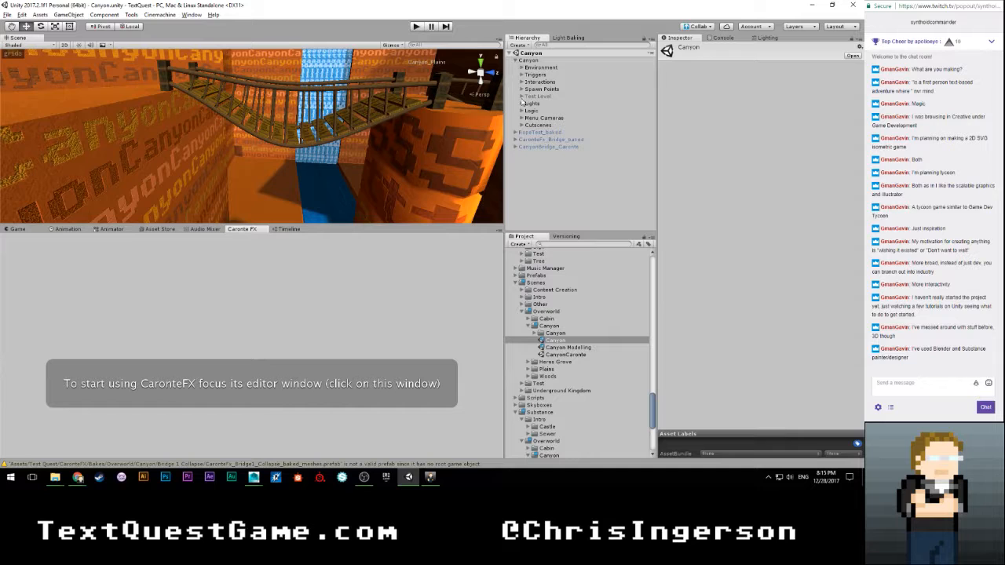
pyautogui.click(522, 125)
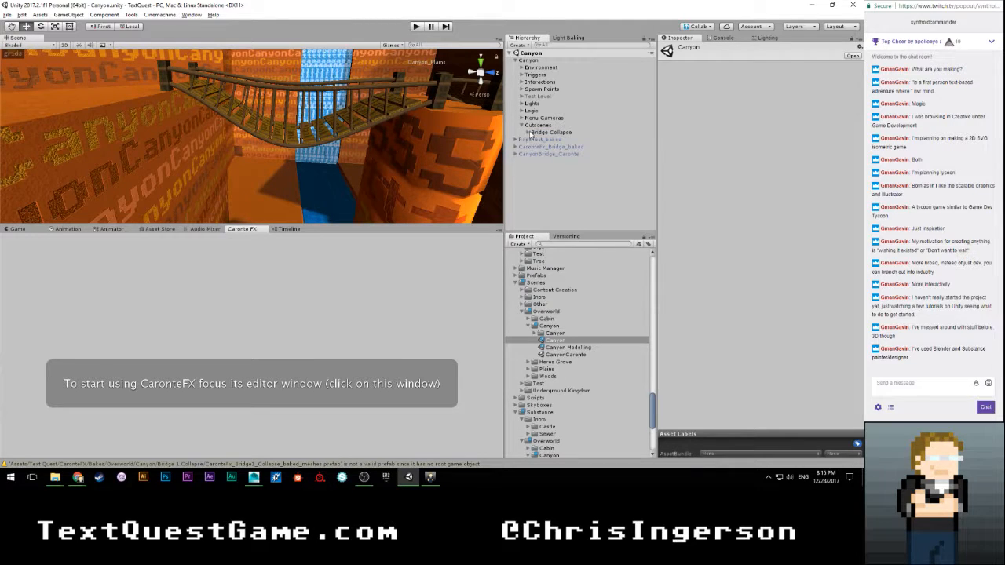
pyautogui.click(527, 131)
pyautogui.click(534, 161)
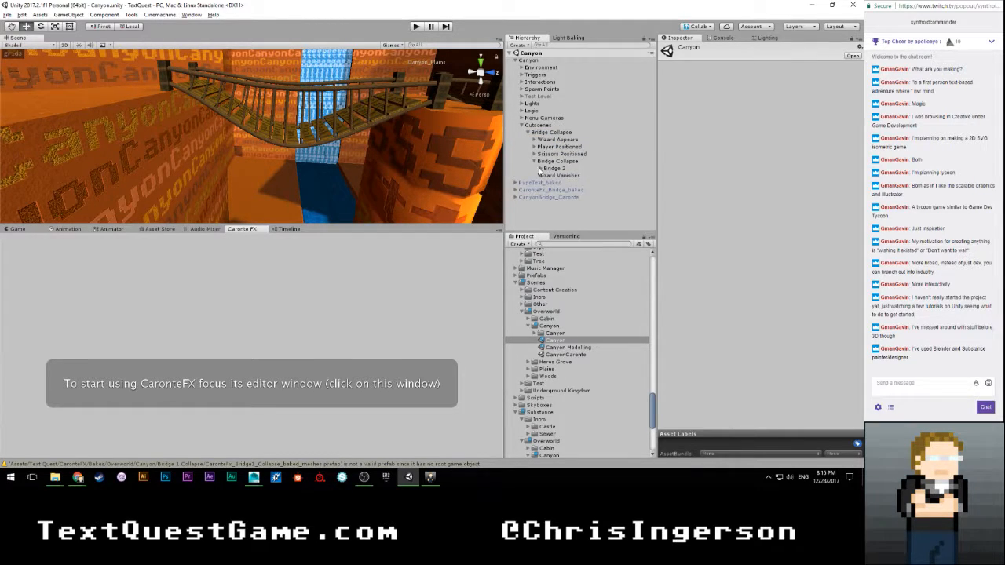
pyautogui.click(540, 168)
pyautogui.click(547, 175)
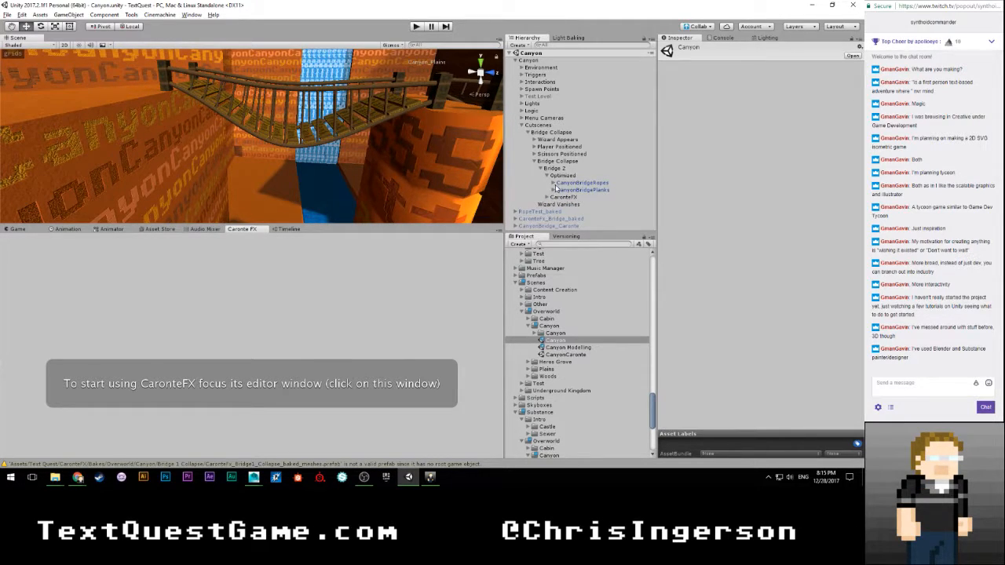
# Step: Add an empty child object named Bridge 1 to the inner Bridge Collapse object and place it above Bridge 2
pyautogui.click(565, 162)
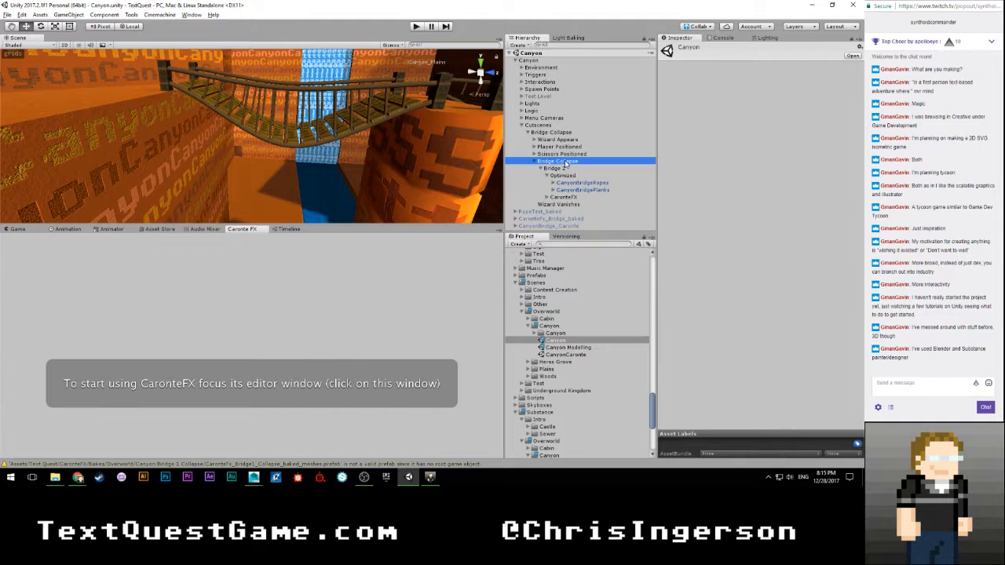
pyautogui.hotkey('alt', 'shift', 'n')
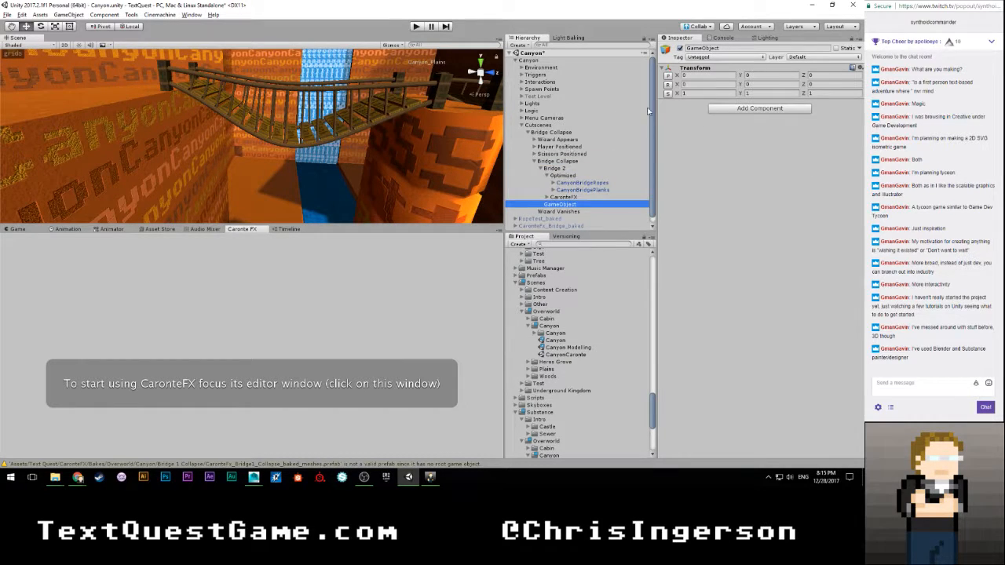
pyautogui.click(738, 48)
pyautogui.write('Bridge 3')
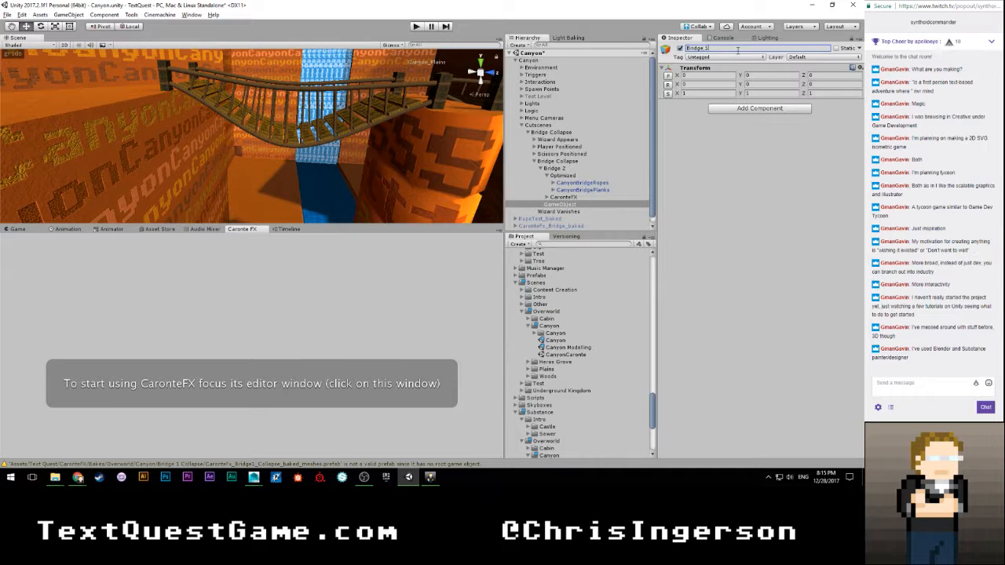
pyautogui.press('Return')
pyautogui.moveTo(559, 203); pyautogui.dragTo(562, 166)
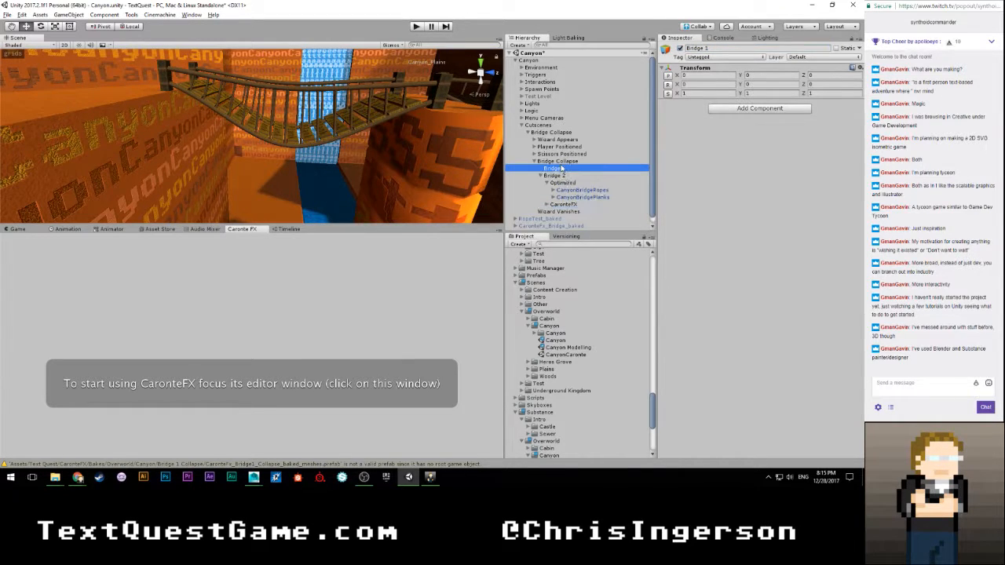
# Step: Move the Optimized group out of Bridge 2 to directly under the inner Bridge Collapse, above Bridge 1, and rename it Bridge Optimized
pyautogui.click(562, 183)
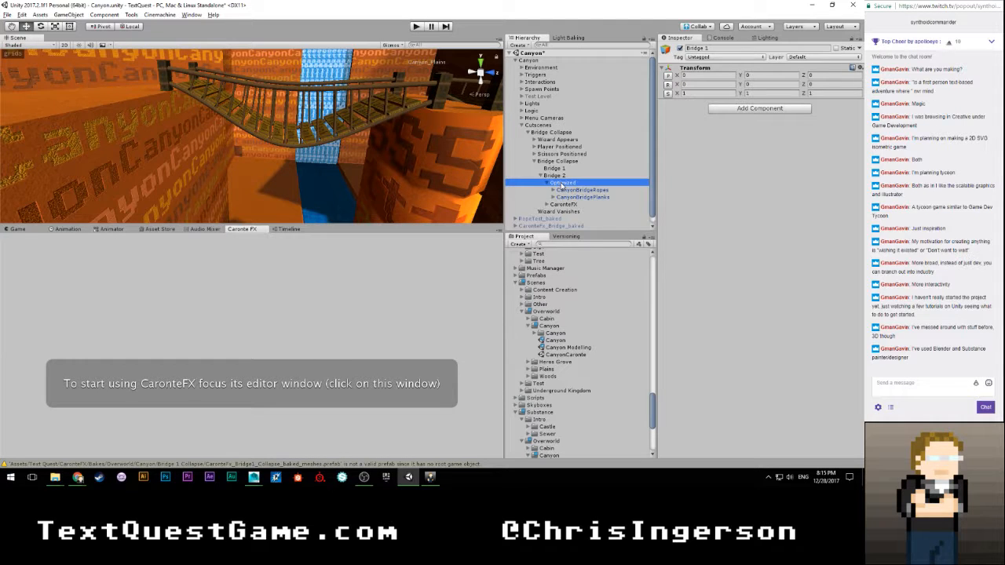
pyautogui.moveTo(562, 184); pyautogui.dragTo(560, 169)
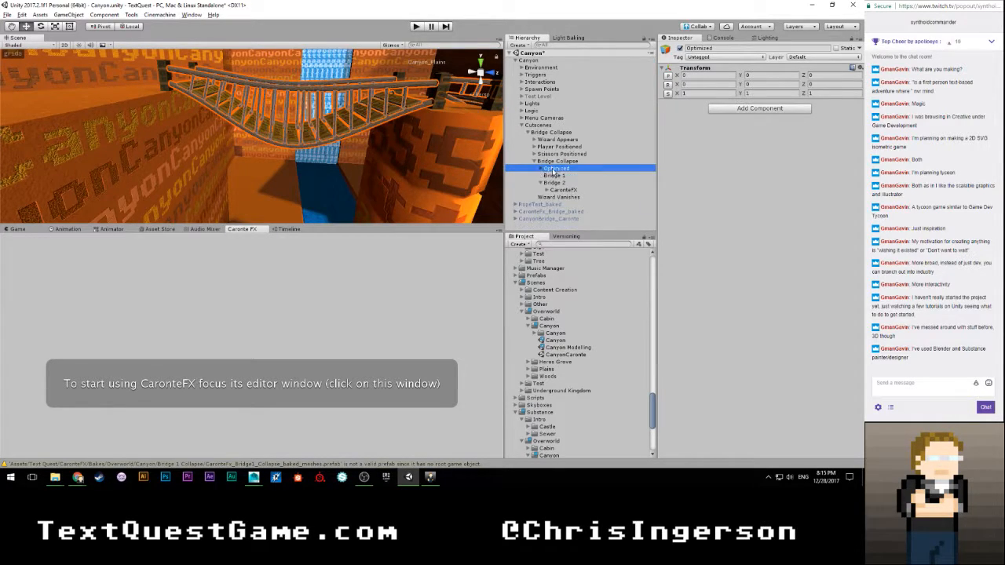
pyautogui.click(540, 169)
pyautogui.click(540, 168)
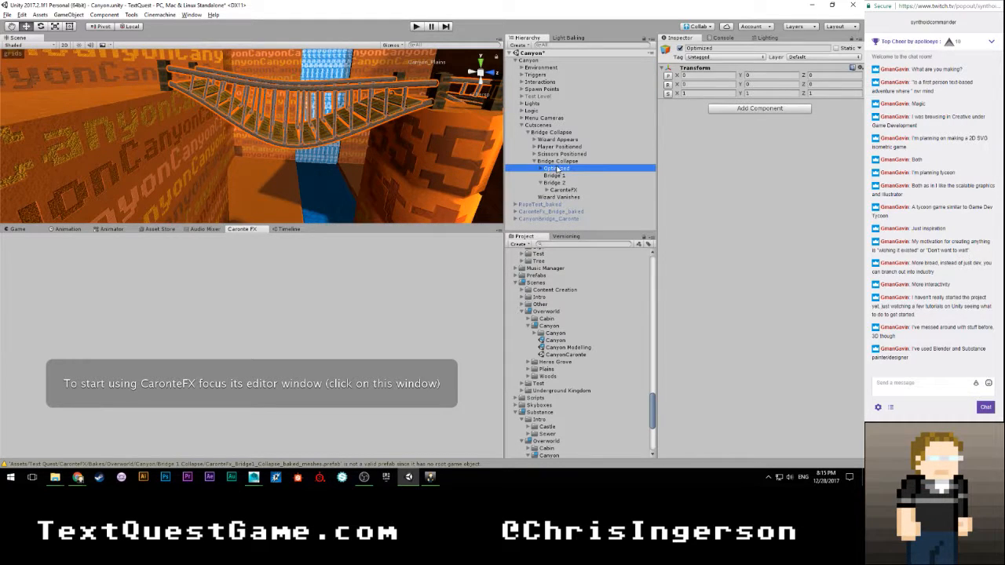
pyautogui.click(559, 170)
pyautogui.click(545, 168)
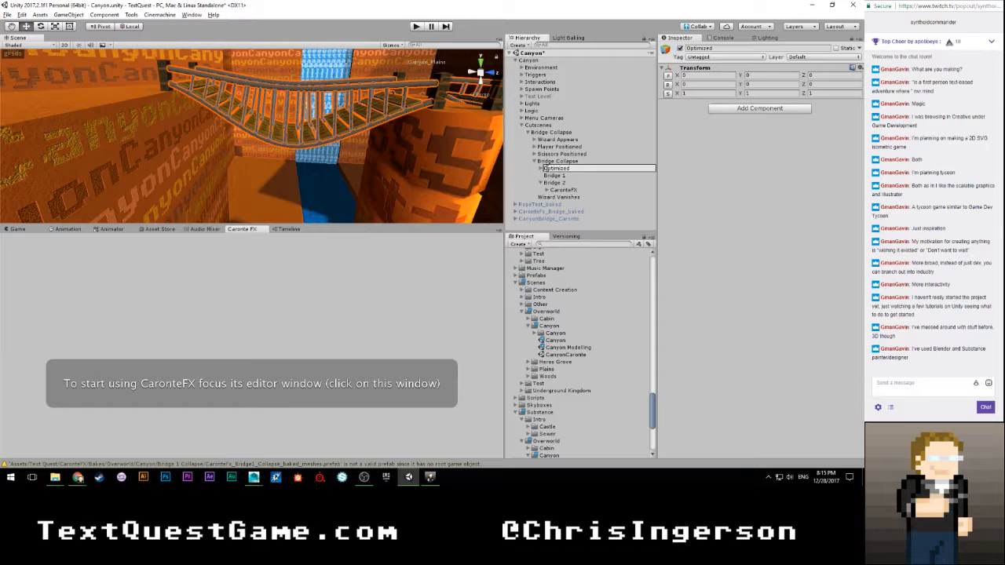
pyautogui.write('Bridge')
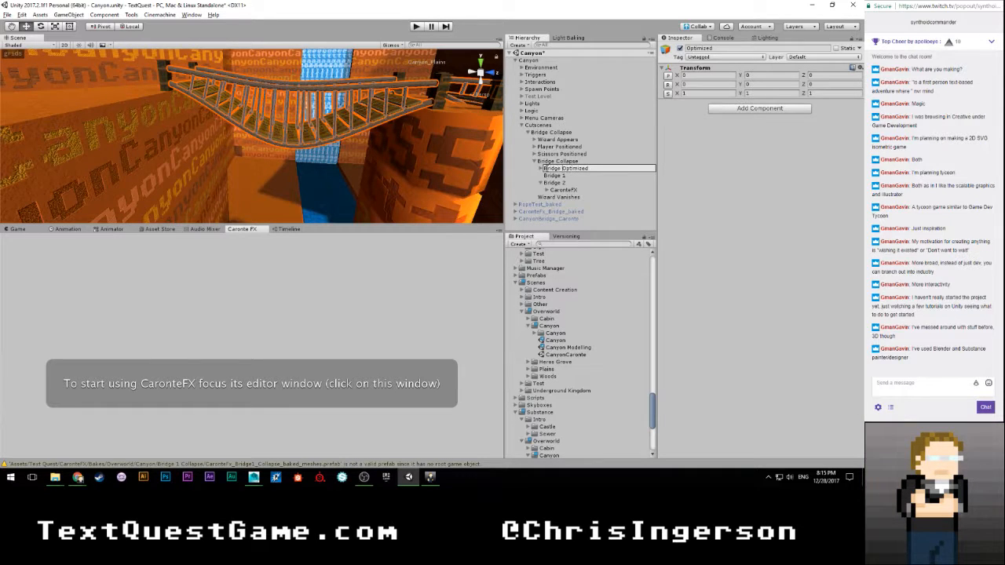
pyautogui.press('Return')
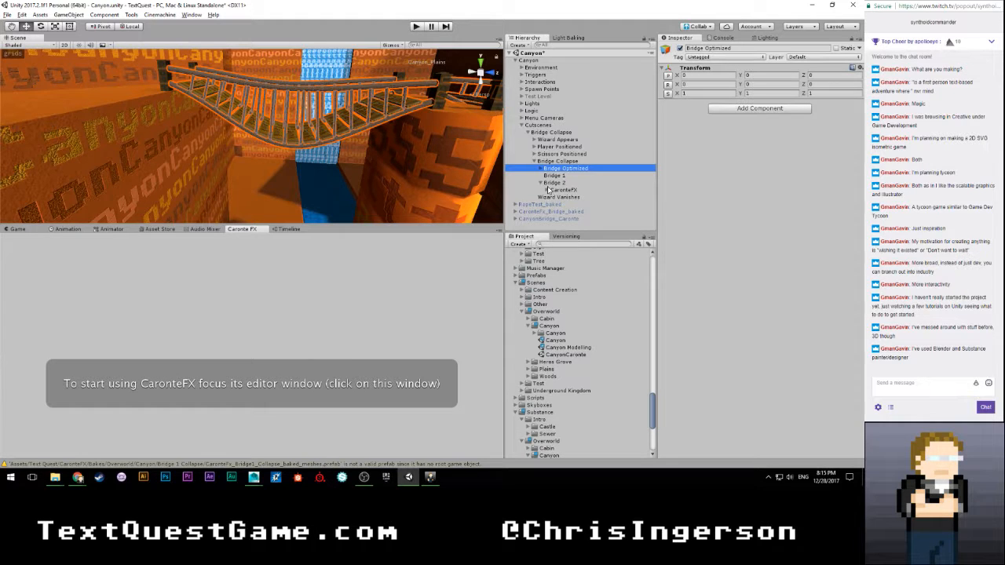
# Step: Expand Bridge 2's CaronteFX group, show the inner Bridge Collapse object's timeline and enlarge the timeline area
pyautogui.press('Down')
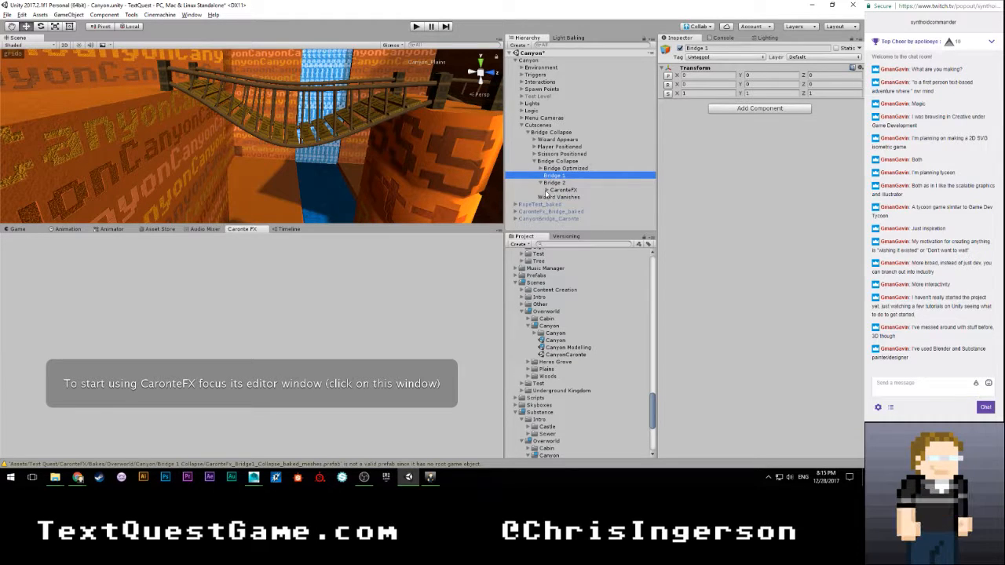
pyautogui.click(546, 191)
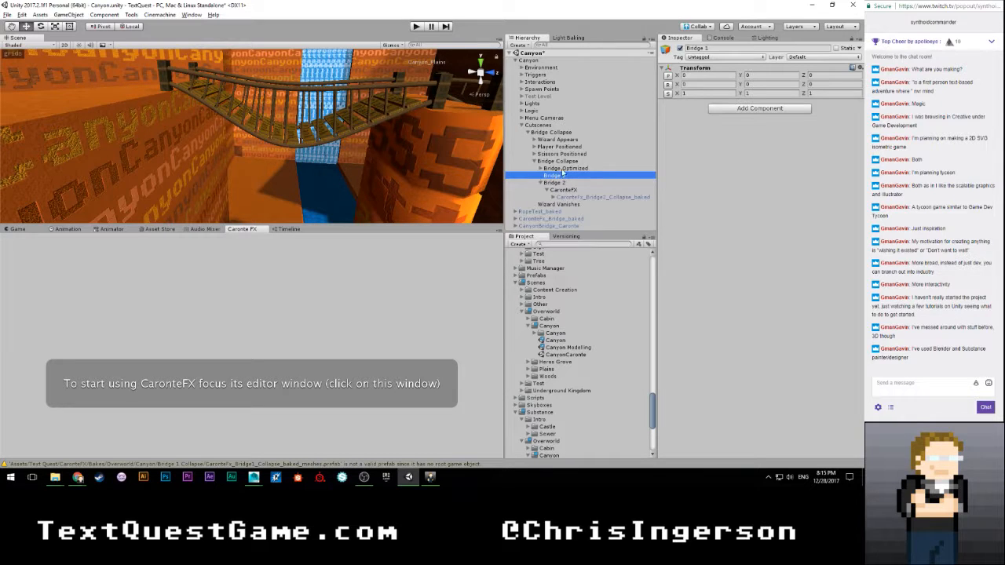
pyautogui.press('Up')
pyautogui.press('Up')
pyautogui.click(287, 229)
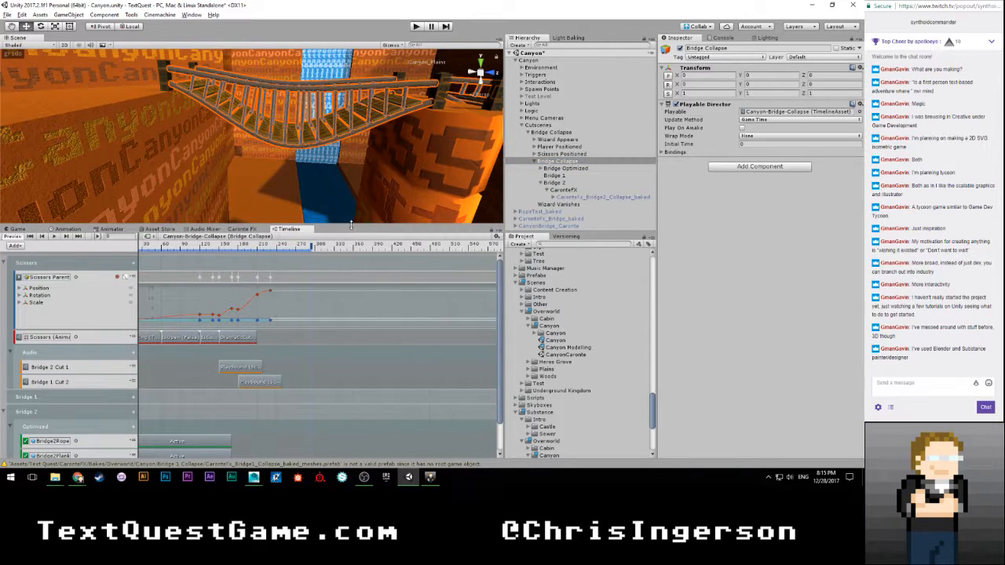
pyautogui.moveTo(351, 225); pyautogui.dragTo(354, 159)
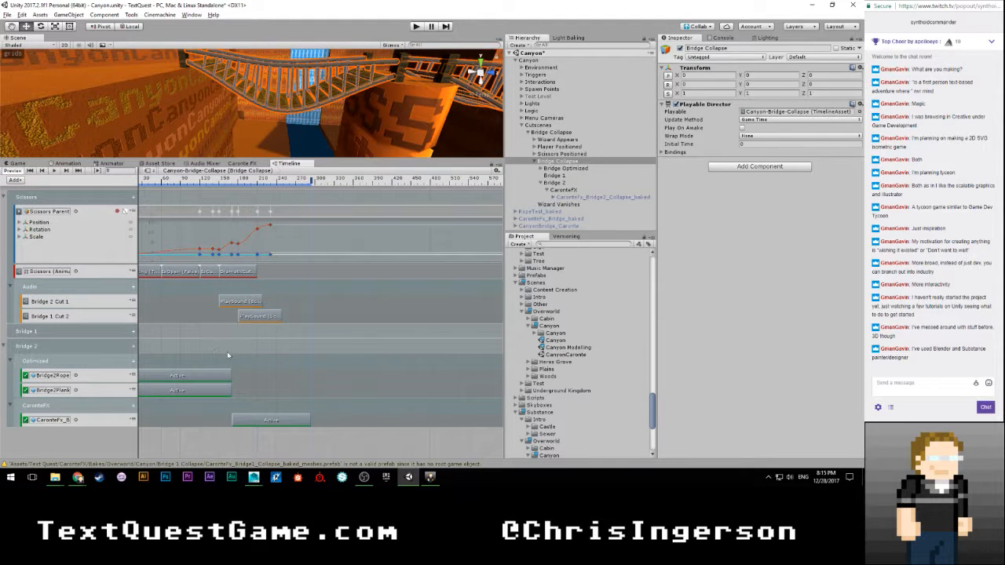
# Step: Move CaronteFx_Bridge2_Collapse_baked directly under Bridge 2 and delete the emptied CaronteFX group
pyautogui.click(567, 196)
pyautogui.click(570, 196)
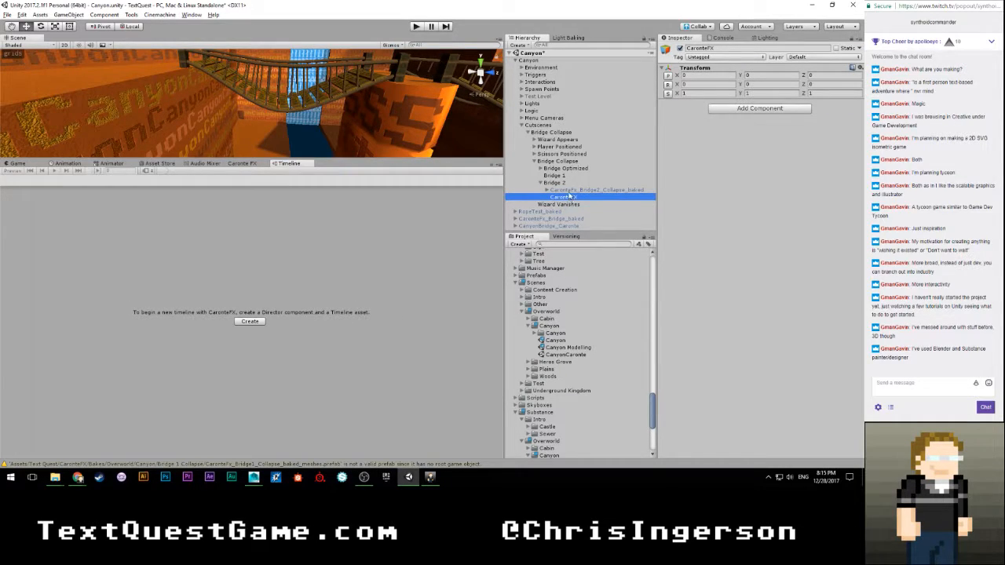
pyautogui.click(564, 185)
pyautogui.click(564, 192)
pyautogui.moveTo(565, 195); pyautogui.dragTo(565, 190)
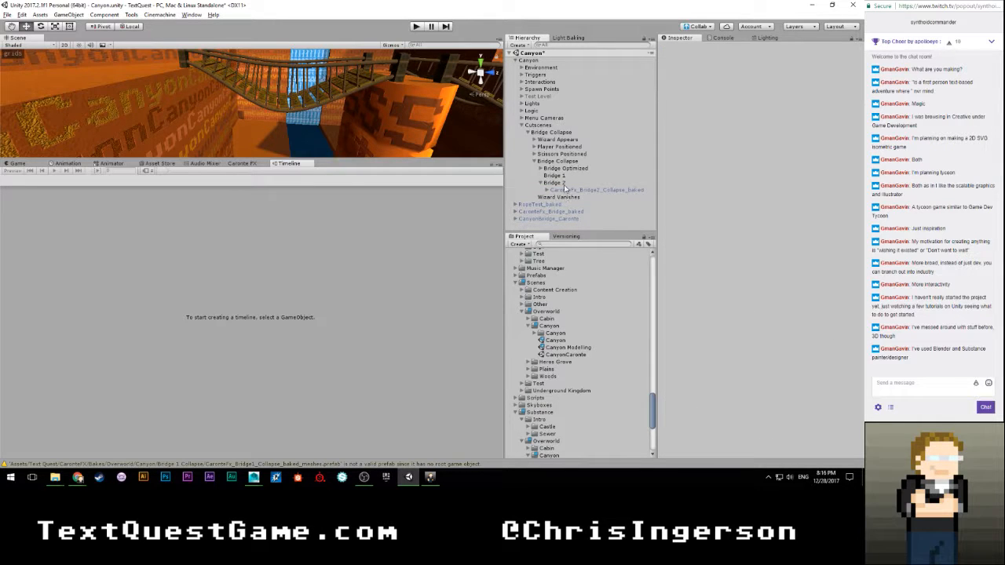
# Step: Place the CaronteFx_Bridge1_Collapse_baked prefab from the project's Bridge 1 Collapse bakes folder under Bridge 1 and deactivate it
pyautogui.click(559, 175)
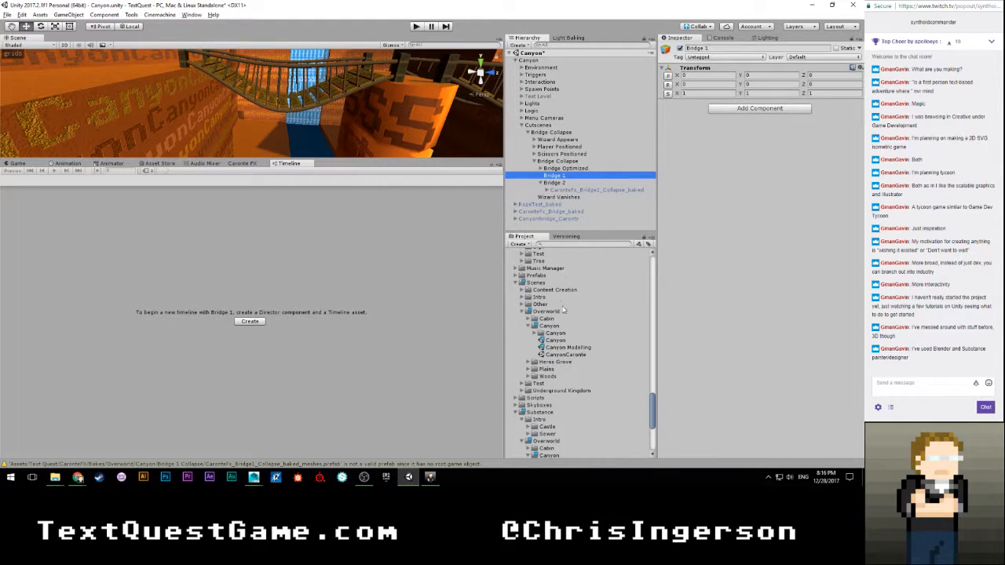
pyautogui.scroll(5, 561, 342)
pyautogui.scroll(10, 564, 343)
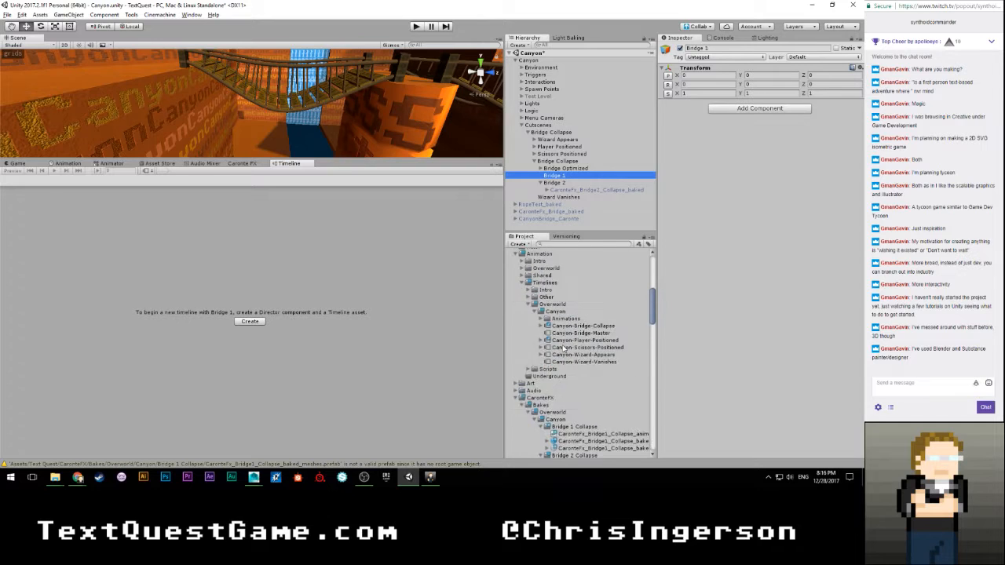
pyautogui.moveTo(580, 335); pyautogui.dragTo(561, 179)
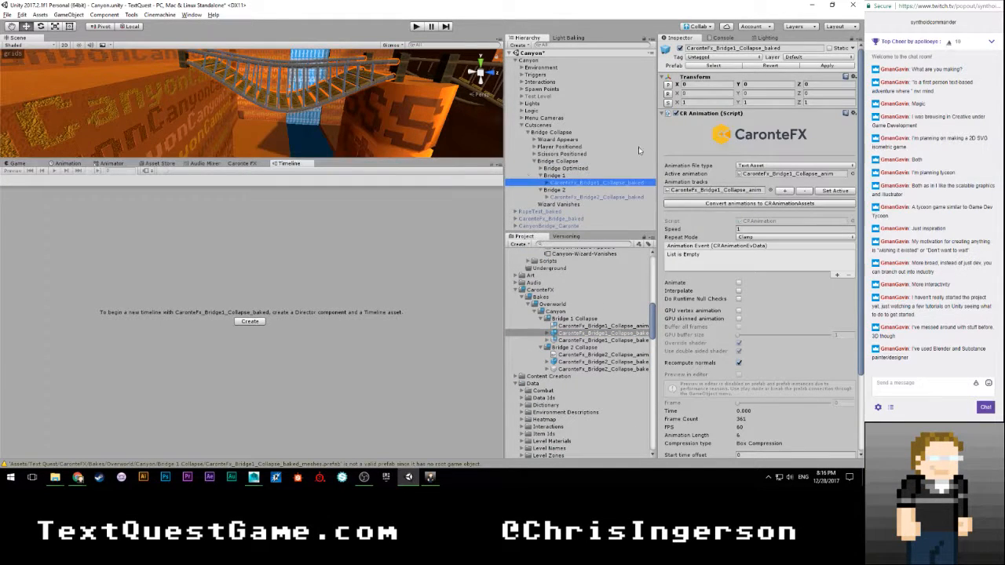
pyautogui.click(680, 48)
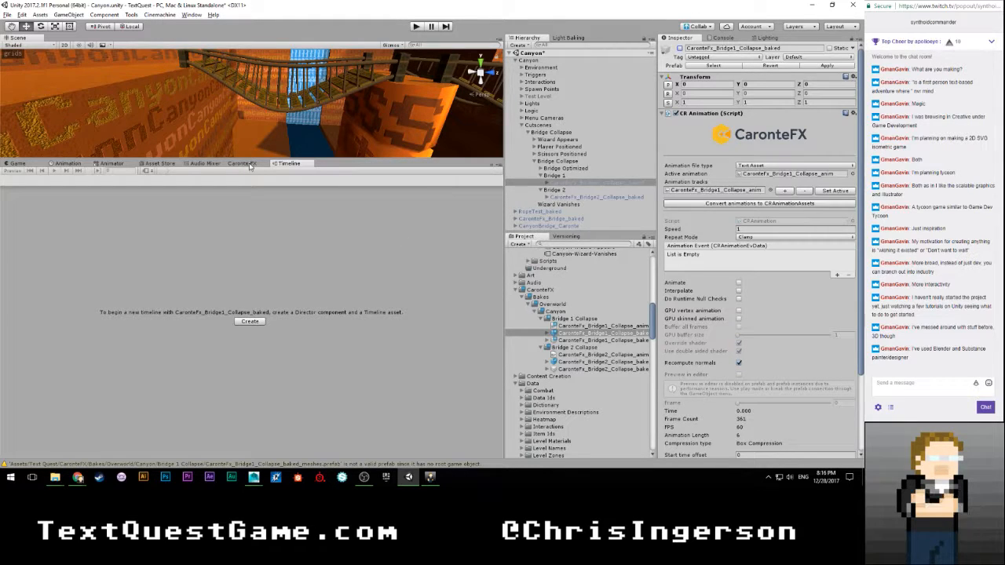
# Step: Add a track sub-group named Optimized to the Bridge 1 group in the Bridge Collapse timeline
pyautogui.click(562, 161)
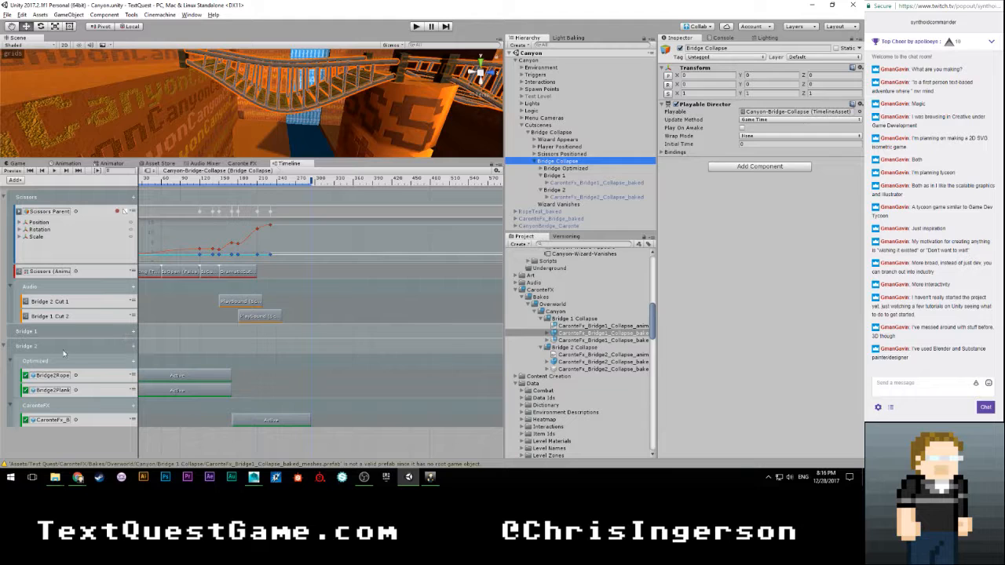
pyautogui.click(134, 332)
pyautogui.click(188, 184)
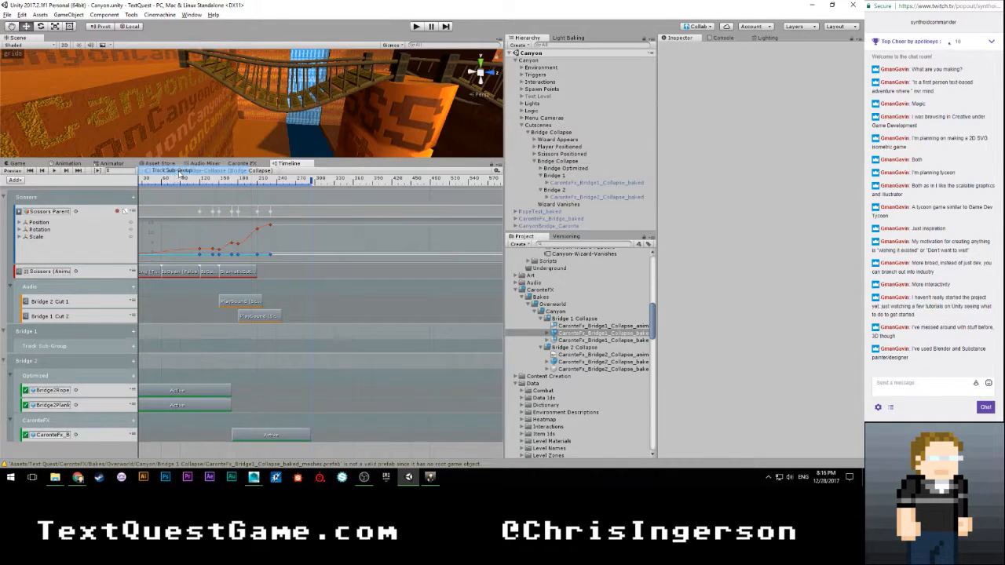
pyautogui.click(48, 347)
pyautogui.write('Optim')
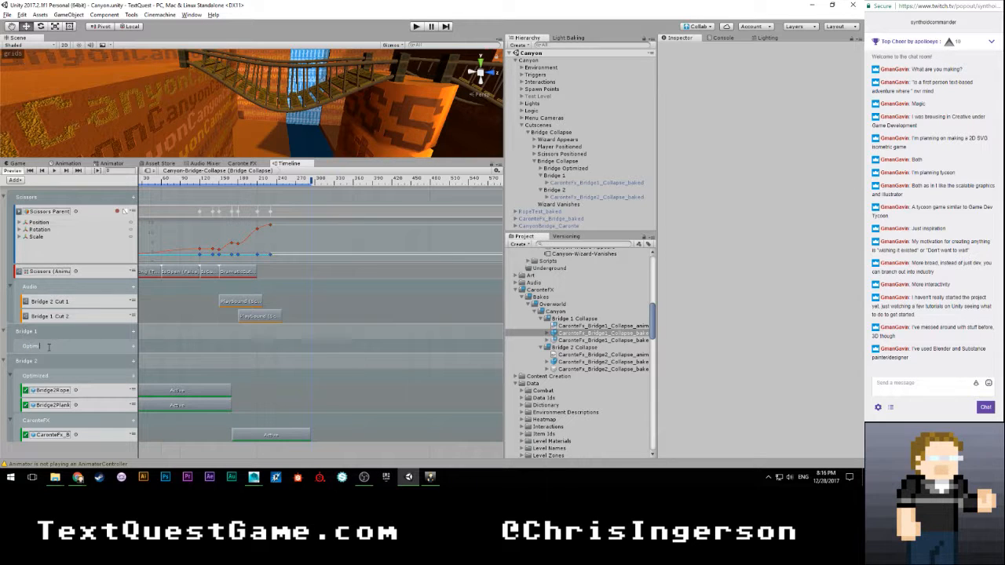
pyautogui.write('ized')
pyautogui.press('Return')
# Step: Add a second track sub-group named CaronteFX to the timeline's Bridge 1 group
pyautogui.click(132, 334)
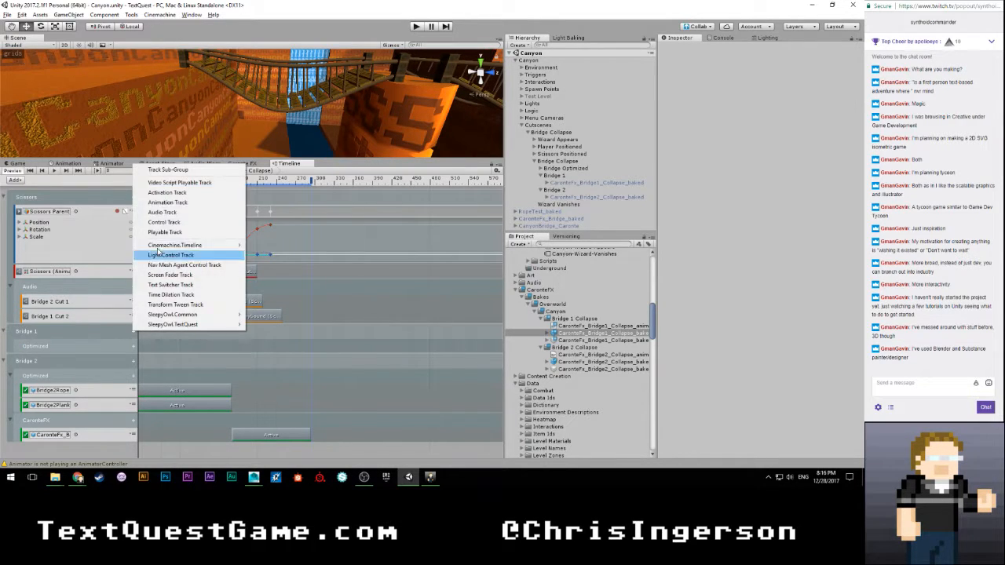
pyautogui.click(224, 170)
pyautogui.click(52, 362)
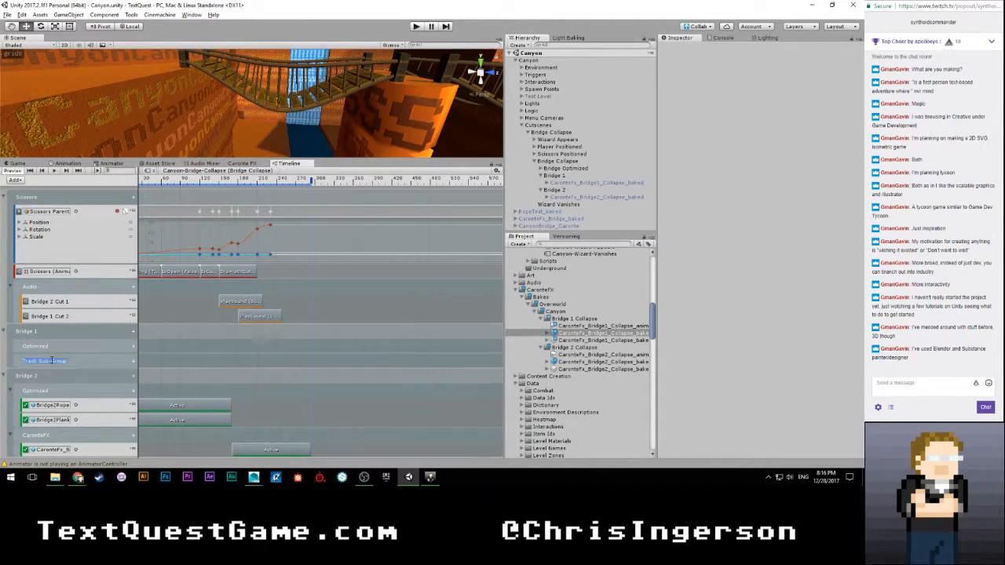
pyautogui.write('CaronteFX')
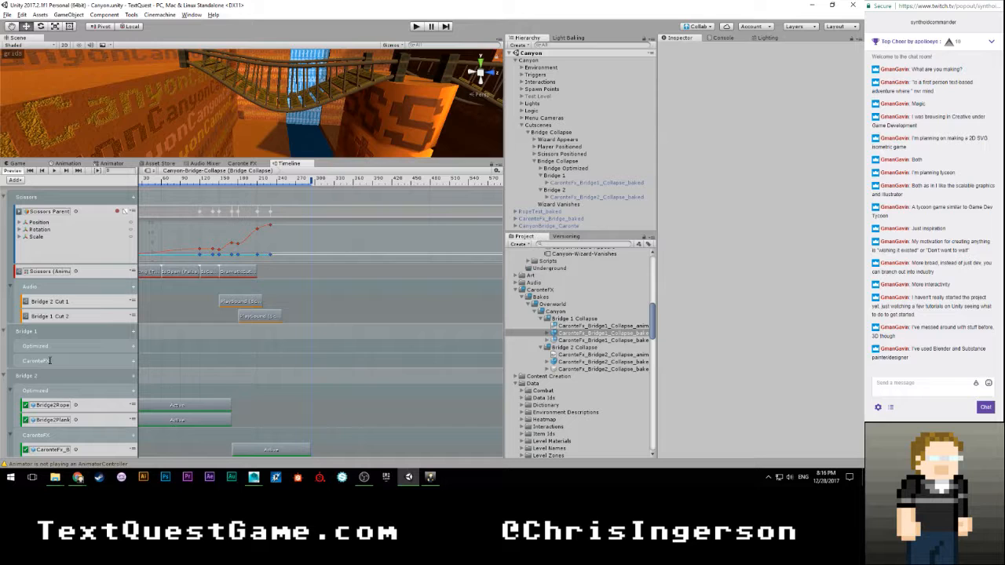
pyautogui.doubleClick(50, 360)
# Step: Add an activation track to Bridge 1's Optimized sub-group and bind it to the Bridge Optimized object
pyautogui.click(133, 345)
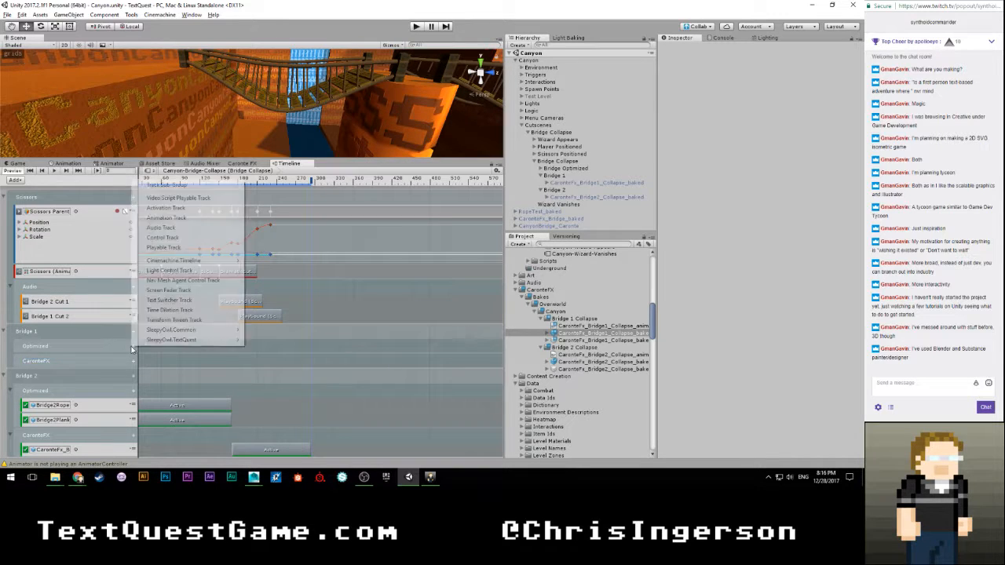
pyautogui.click(179, 207)
pyautogui.click(134, 345)
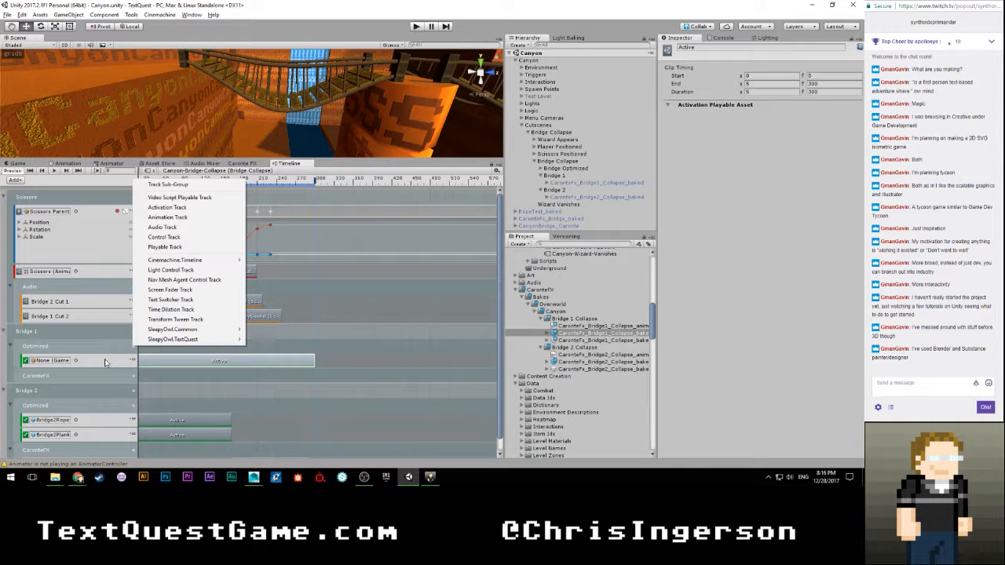
pyautogui.click(107, 362)
pyautogui.click(108, 364)
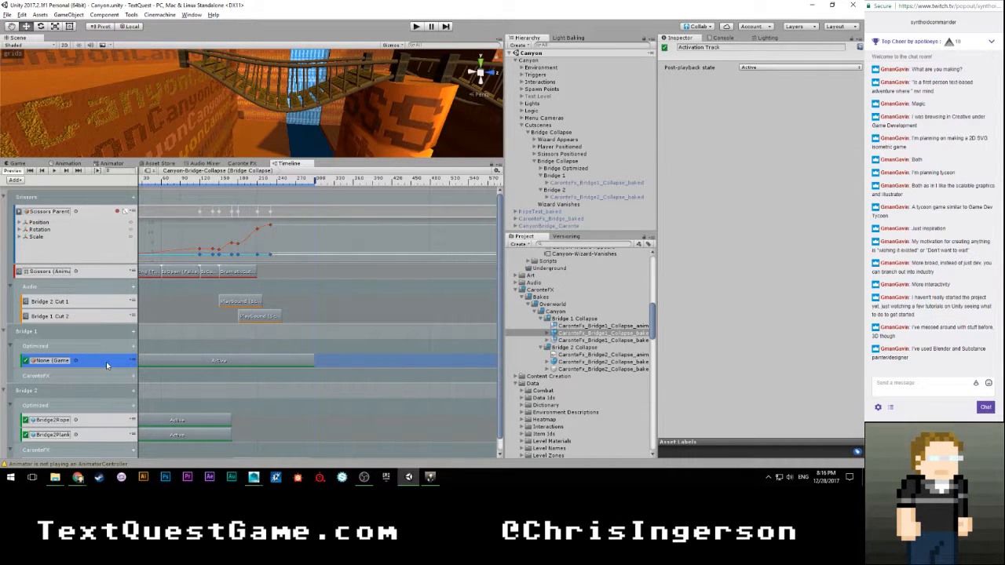
pyautogui.scroll(-1, 110, 363)
pyautogui.scroll(1, 111, 362)
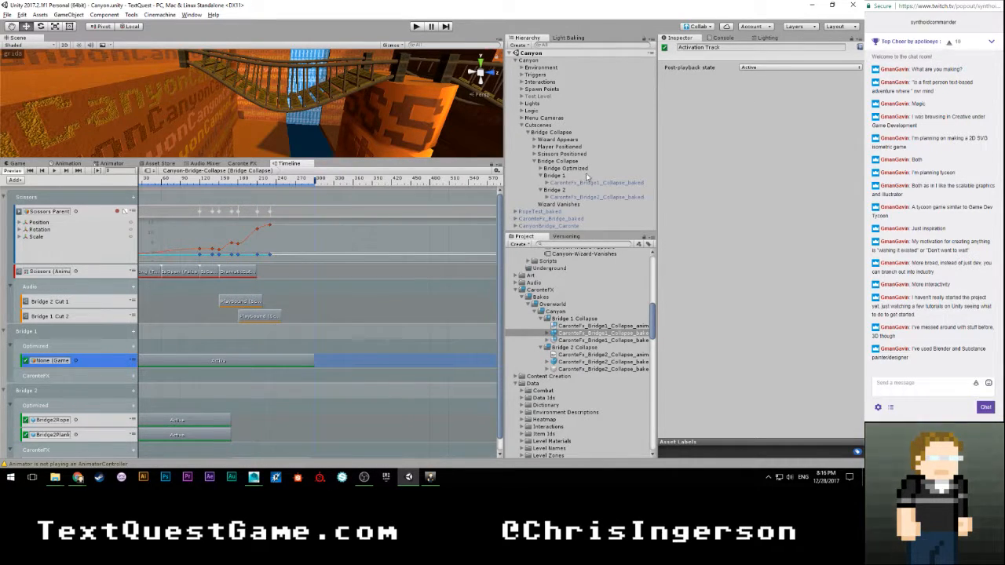
pyautogui.click(541, 169)
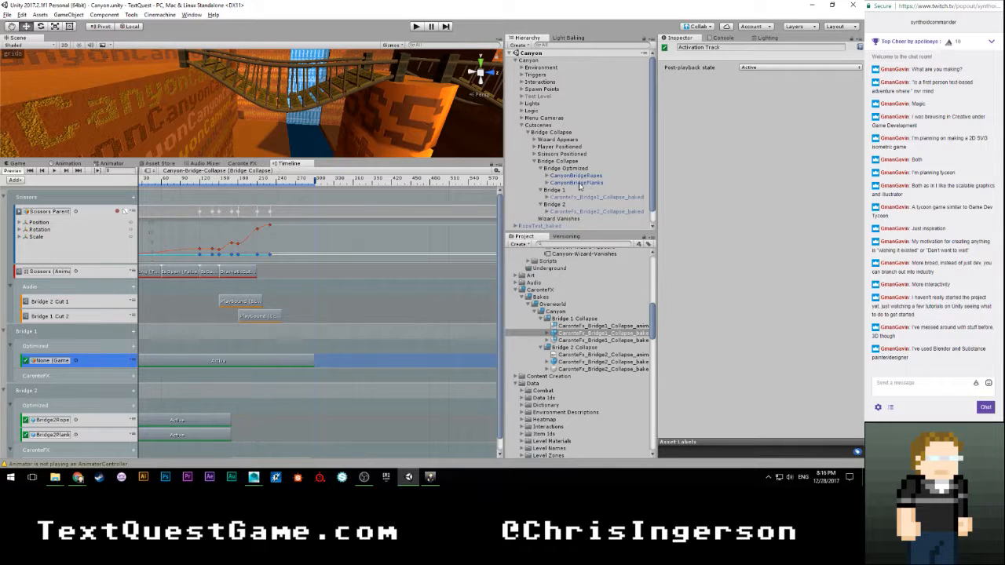
pyautogui.click(541, 169)
pyautogui.moveTo(561, 168); pyautogui.dragTo(58, 364)
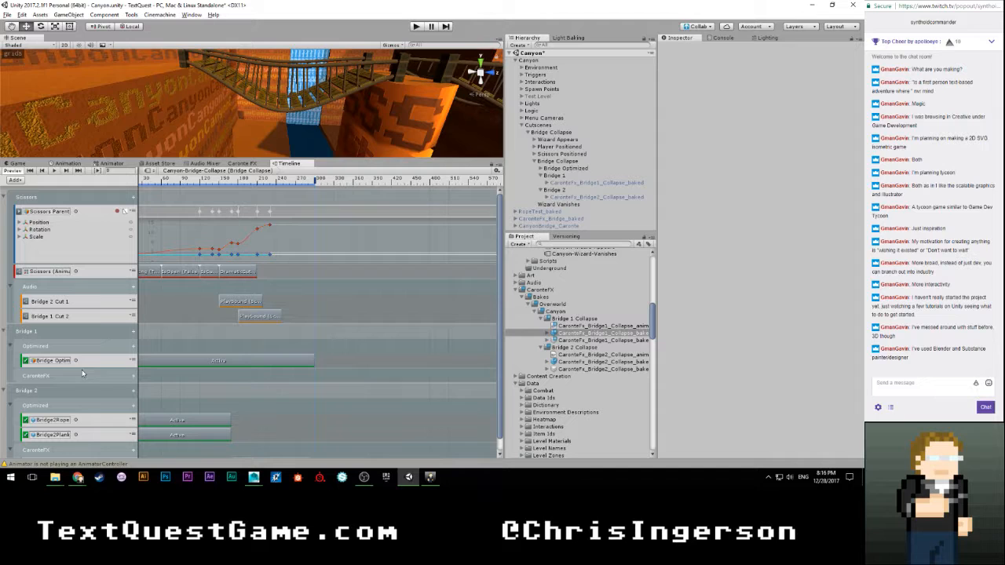
# Step: Add an activation track to Bridge 1's CaronteFX sub-group and bind it to CaronteFx_Bridge1_Collapse_baked
pyautogui.click(133, 375)
pyautogui.click(227, 234)
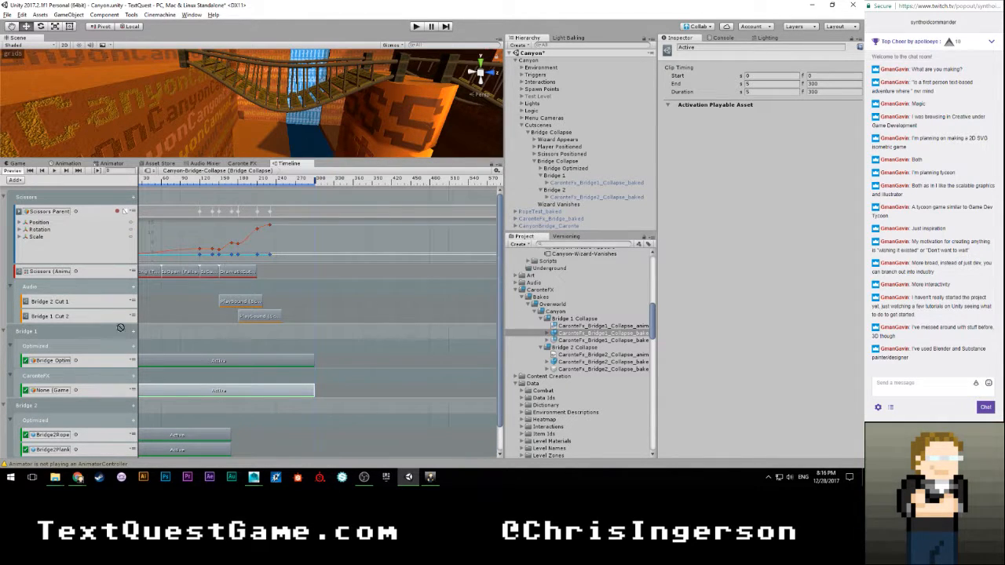
pyautogui.moveTo(64, 400); pyautogui.dragTo(66, 392)
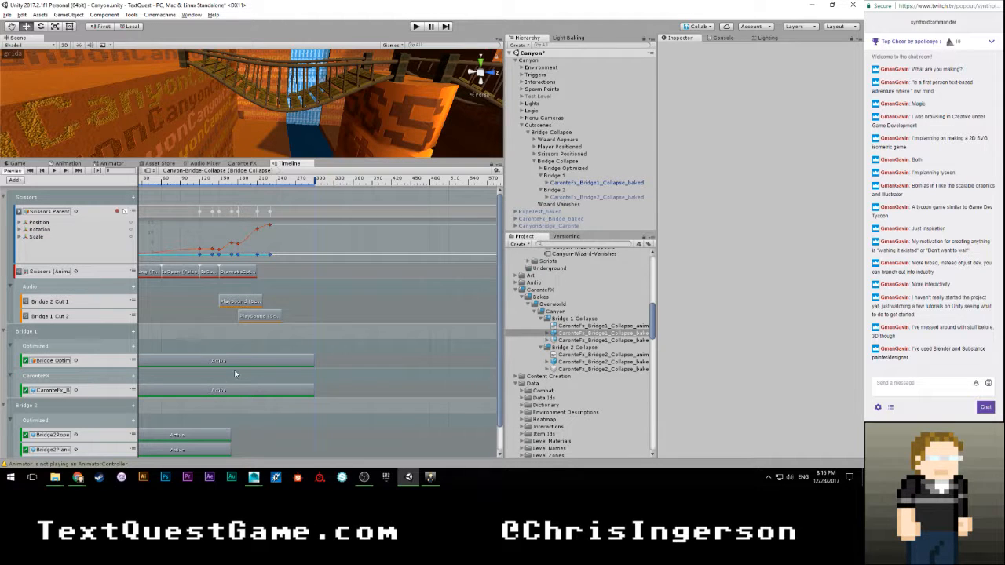
# Step: Mute both activation tracks in the timeline's Bridge 1 group, Optimized and CaronteFX
pyautogui.scroll(-4, 231, 370)
pyautogui.click(280, 402)
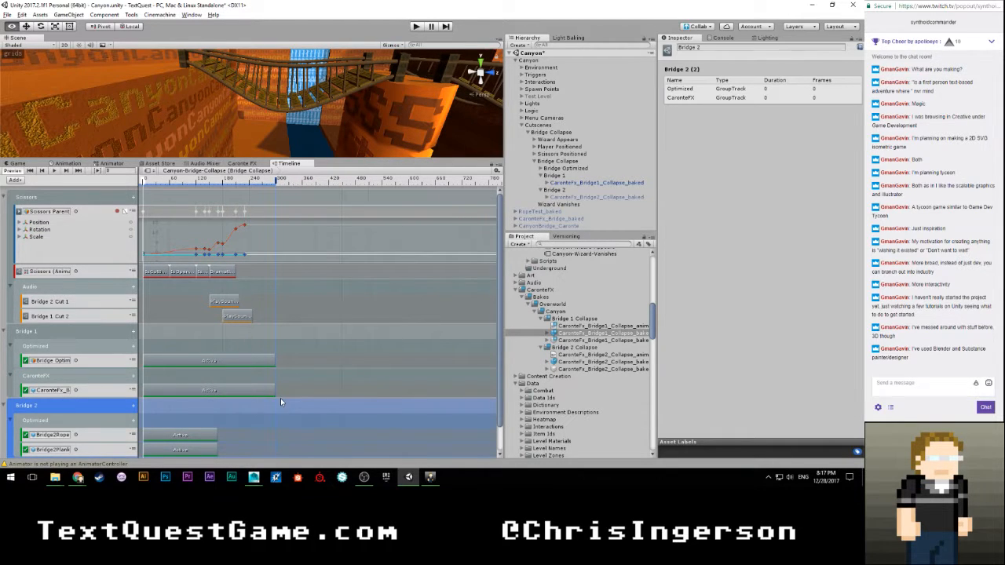
pyautogui.scroll(-2, 271, 384)
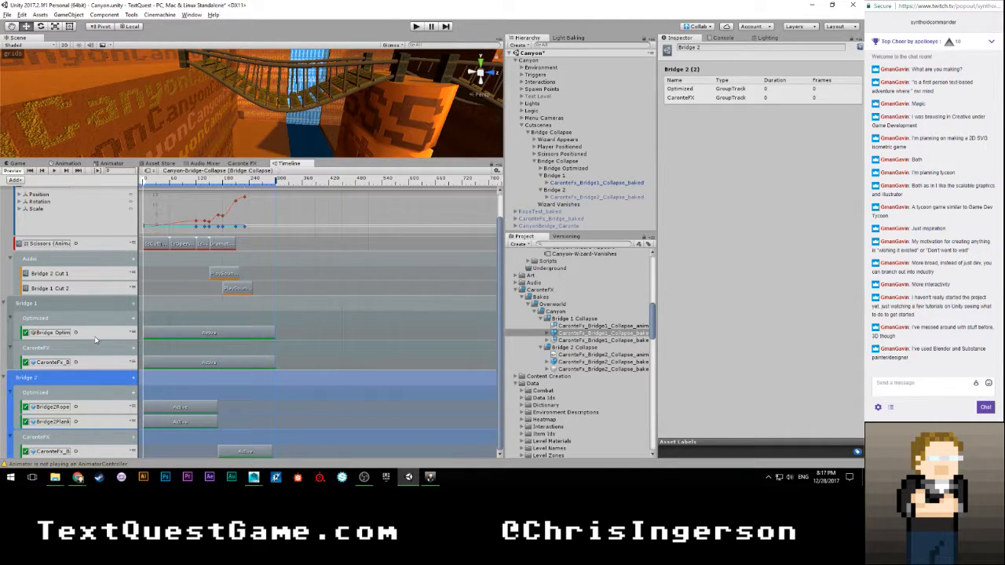
pyautogui.click(86, 318)
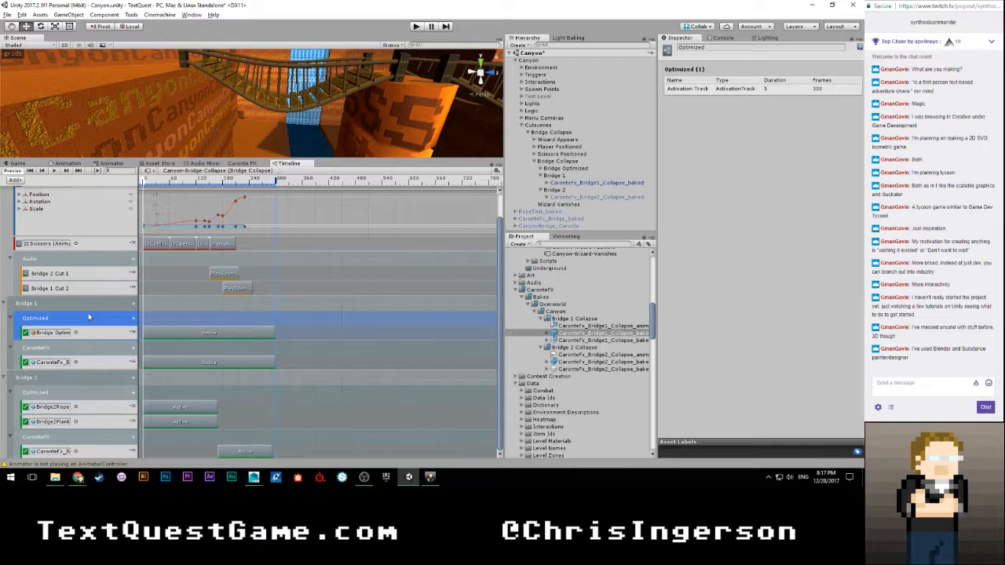
pyautogui.click(95, 332)
pyautogui.press('m')
pyautogui.click(95, 362)
pyautogui.press('m')
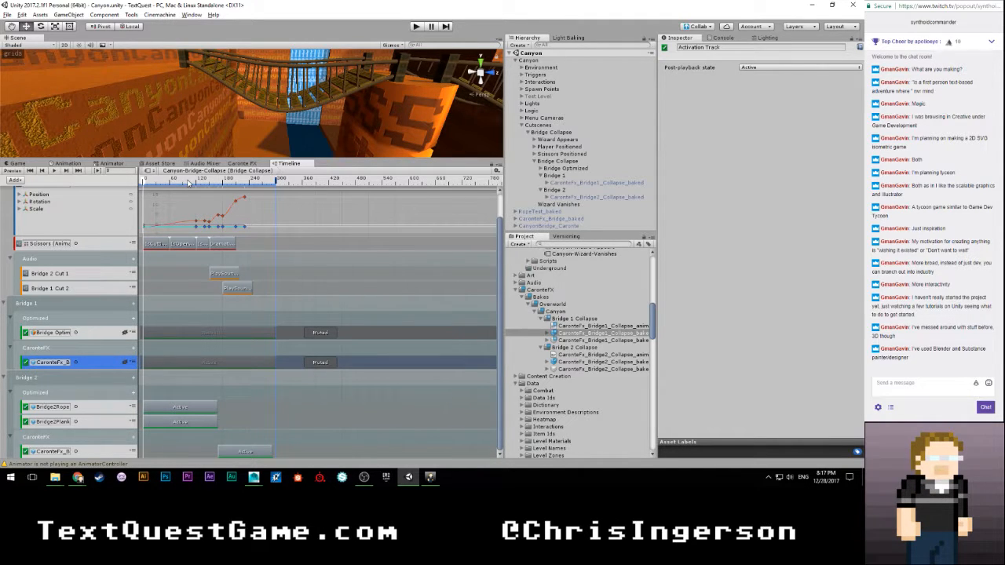
# Step: Scrub the Bridge Collapse timeline to frame 230, examining how the scissors move at the end of the rope bridge
pyautogui.moveTo(341, 110); pyautogui.dragTo(197, 97, button='right')
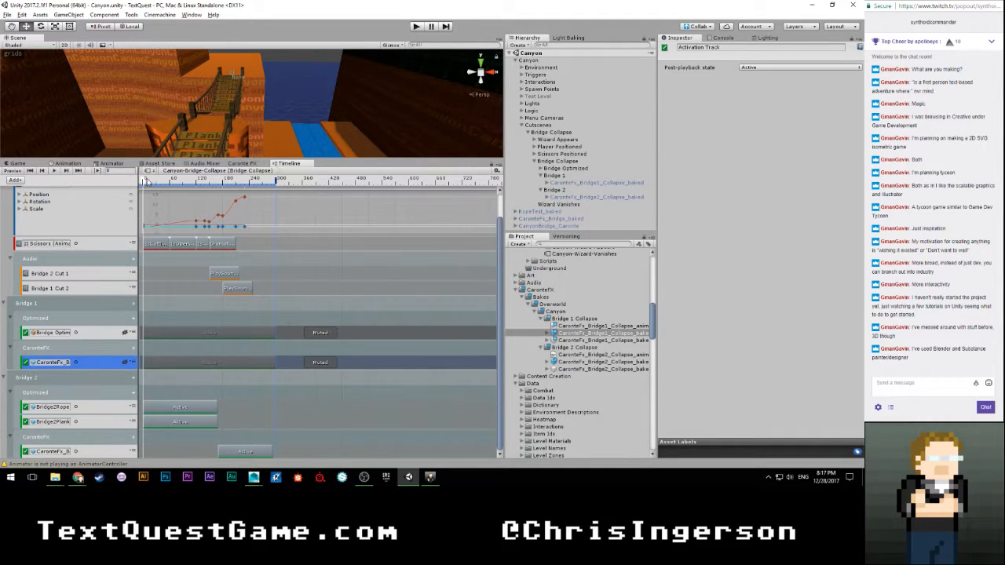
pyautogui.moveTo(146, 184); pyautogui.dragTo(179, 182)
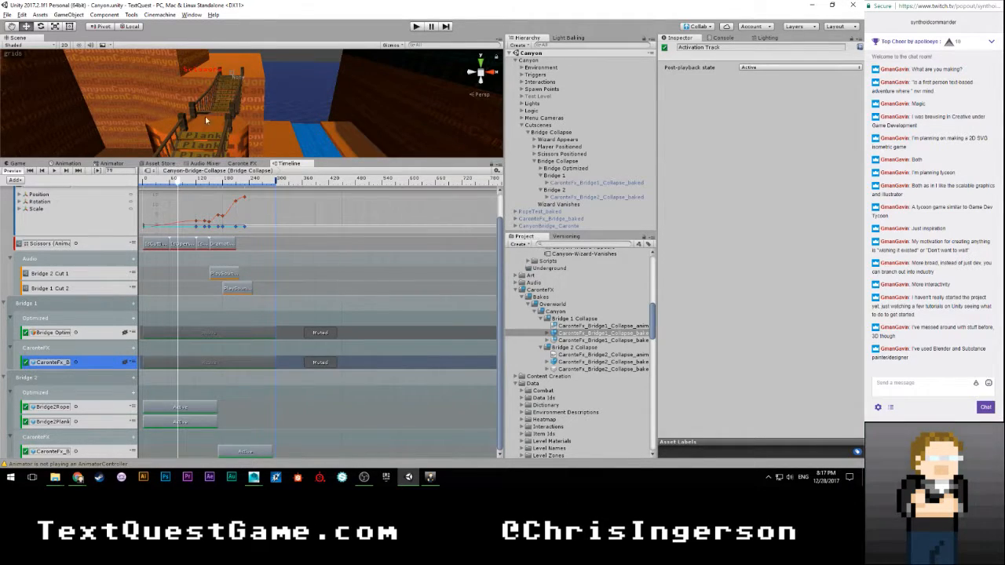
pyautogui.scroll(5, 207, 116)
pyautogui.moveTo(207, 115); pyautogui.dragTo(258, 119, button='middle')
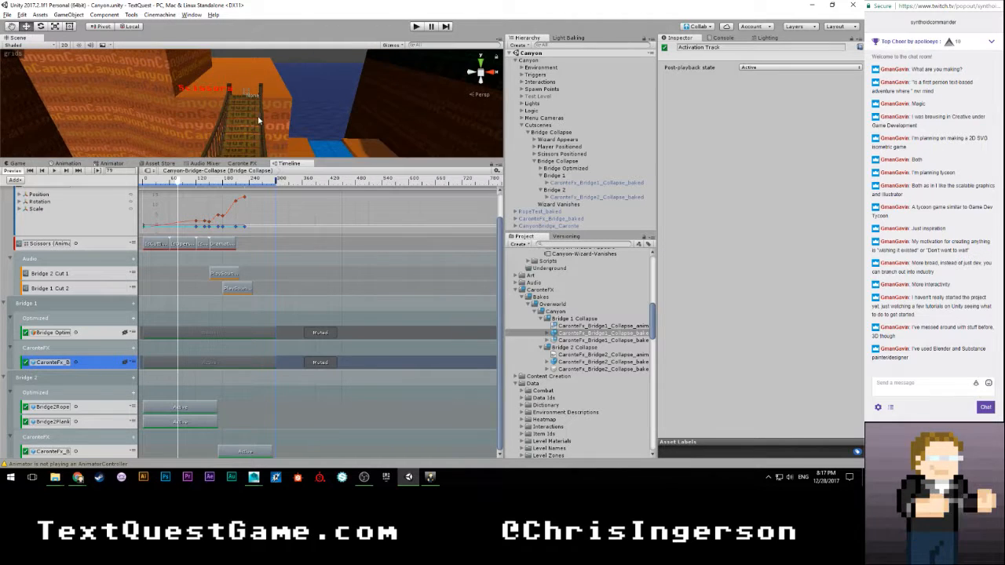
pyautogui.scroll(3, 253, 121)
pyautogui.scroll(6, 252, 117)
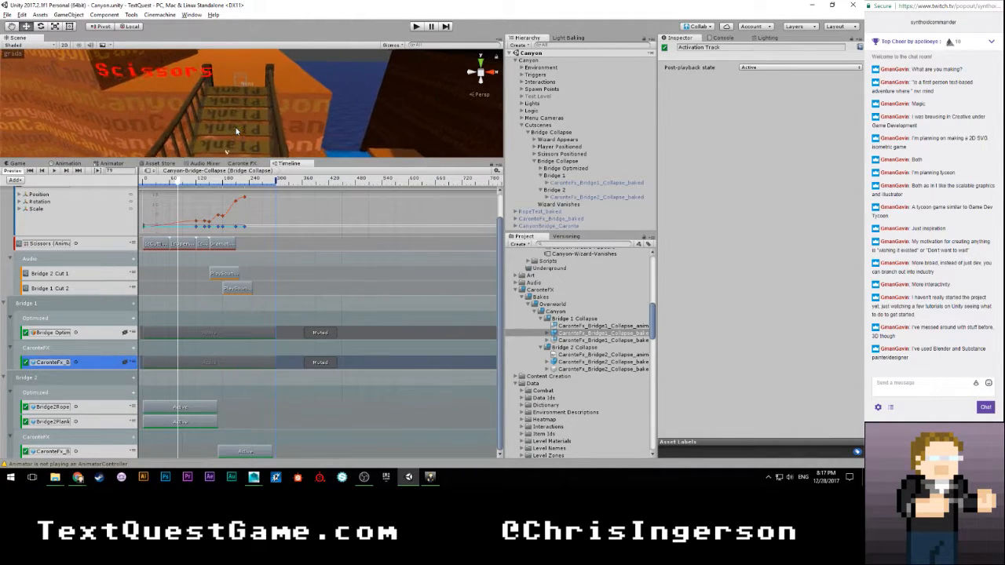
pyautogui.scroll(-2, 230, 113)
pyautogui.moveTo(179, 186); pyautogui.dragTo(245, 182)
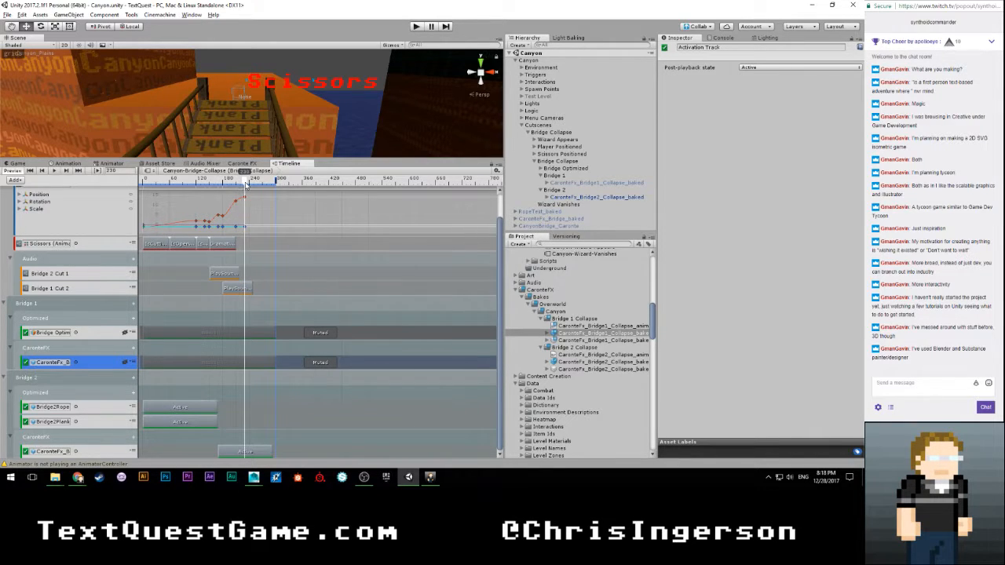
pyautogui.scroll(2, 247, 185)
pyautogui.scroll(3, 247, 185)
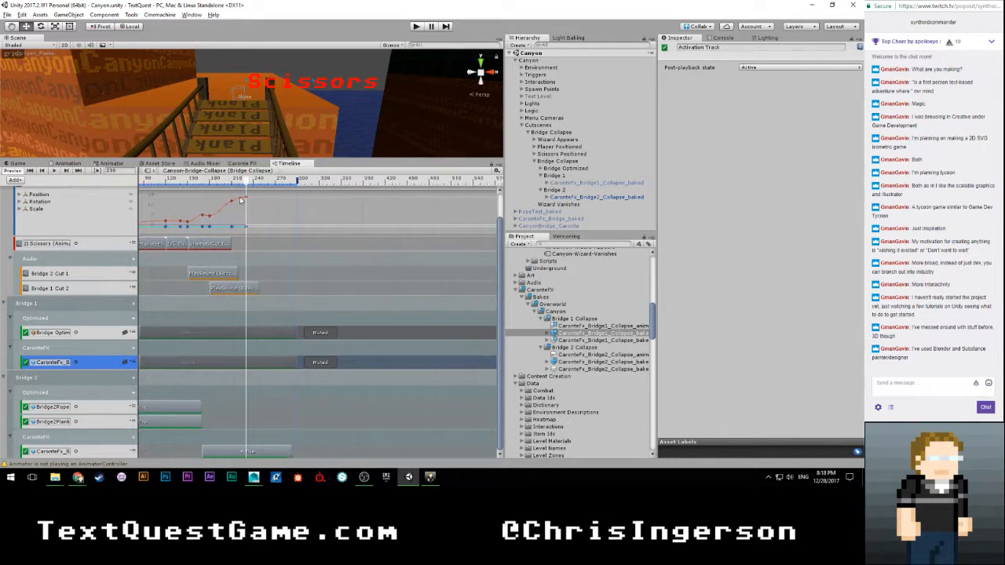
# Step: Collapse the timeline's Audio, Bridge 1 and Bridge 2 track groups
pyautogui.click(10, 259)
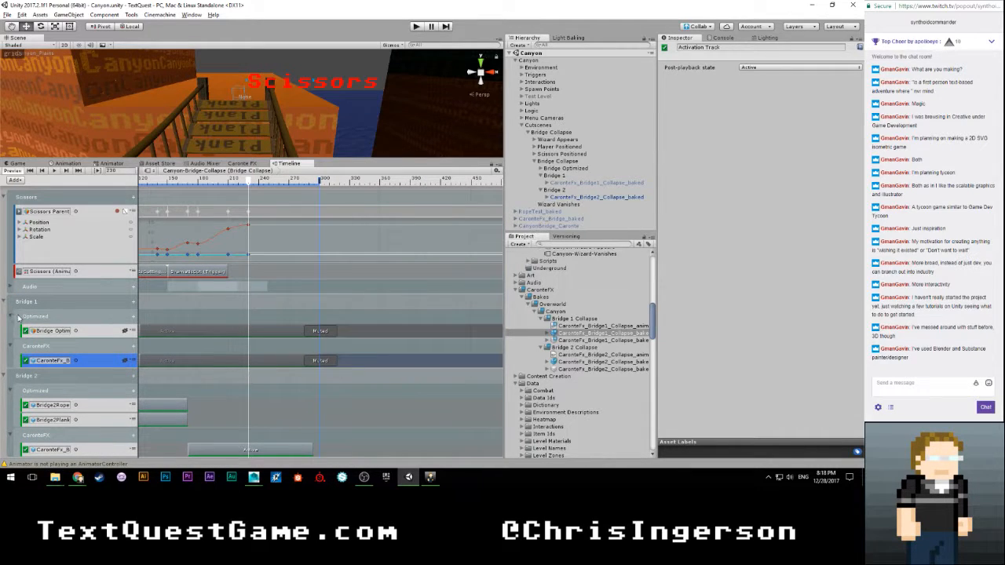
pyautogui.click(5, 303)
pyautogui.click(4, 316)
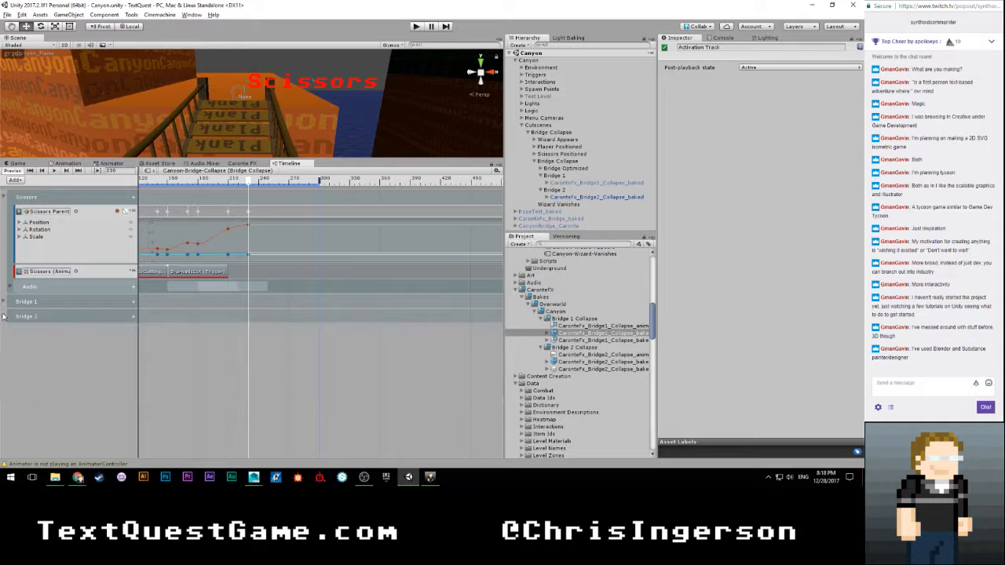
pyautogui.click(4, 316)
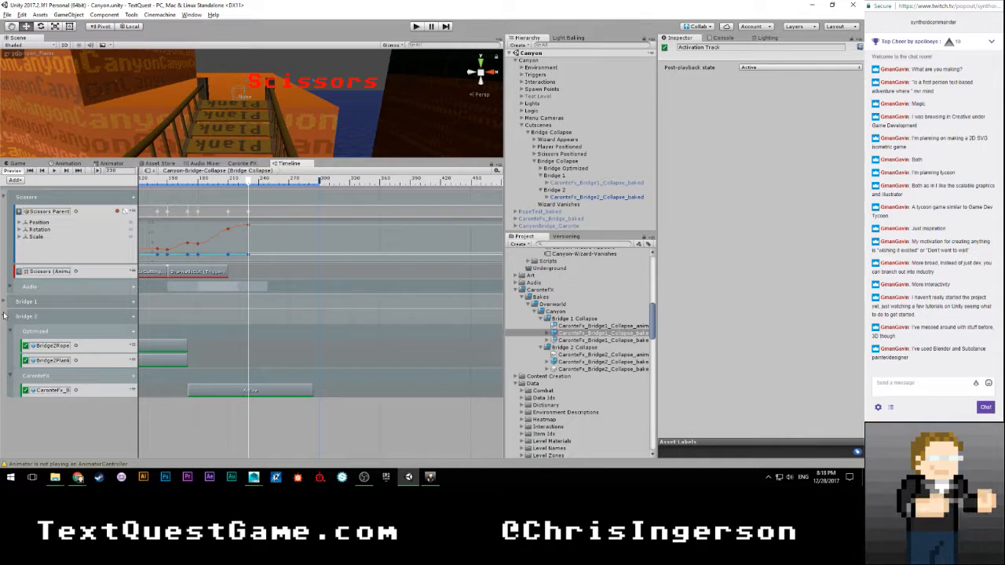
pyautogui.click(4, 316)
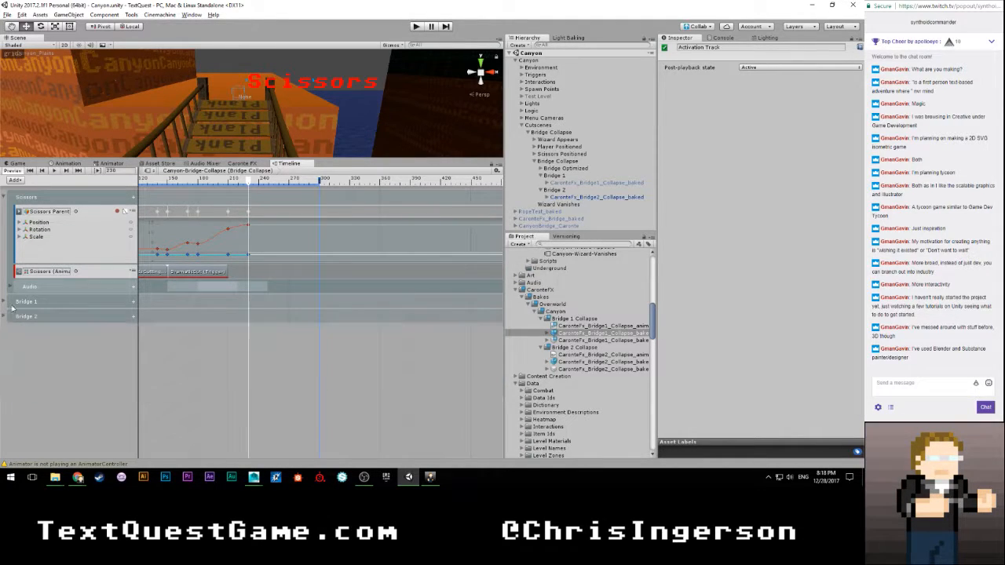
# Step: Examine both rope bridges and the scissors' position in the scene at frame 230 of the cutscene
pyautogui.moveTo(249, 182); pyautogui.dragTo(248, 182)
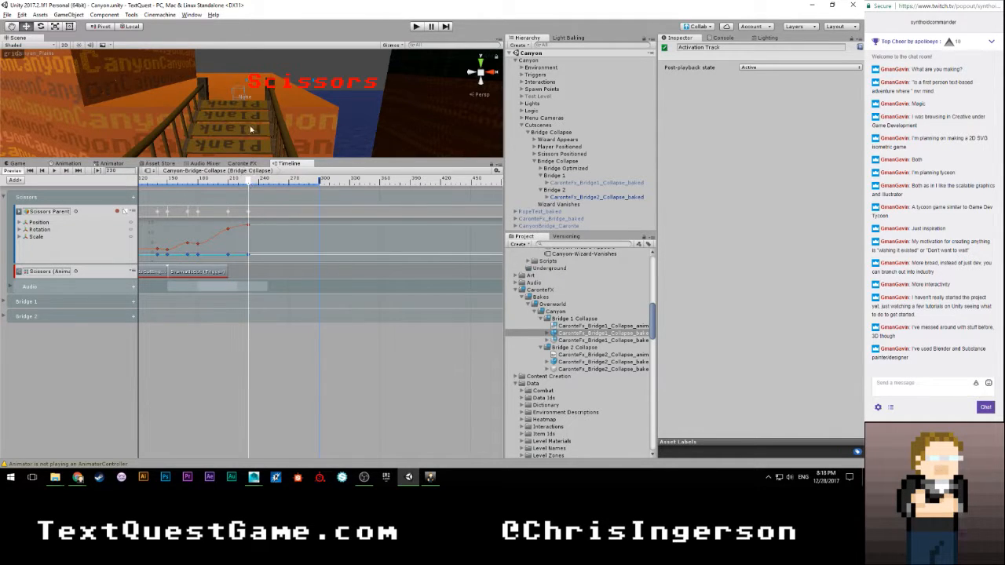
pyautogui.moveTo(236, 129)
pyautogui.mouseDown(button='right')
pyautogui.moveTo(231, 147)
pyautogui.moveTo(248, 143)
pyautogui.moveTo(185, 84)
pyautogui.moveTo(228, 101)
pyautogui.moveTo(192, 118)
pyautogui.moveTo(286, 124)
pyautogui.moveTo(189, 121)
pyautogui.moveTo(232, 130)
pyautogui.mouseUp(button='right')
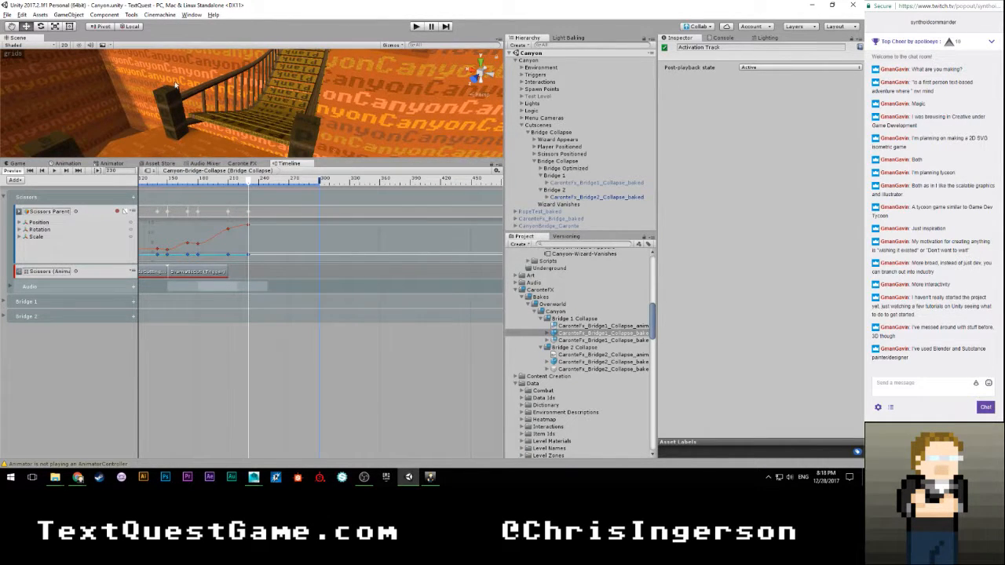
pyautogui.moveTo(314, 133); pyautogui.dragTo(361, 102, button='right')
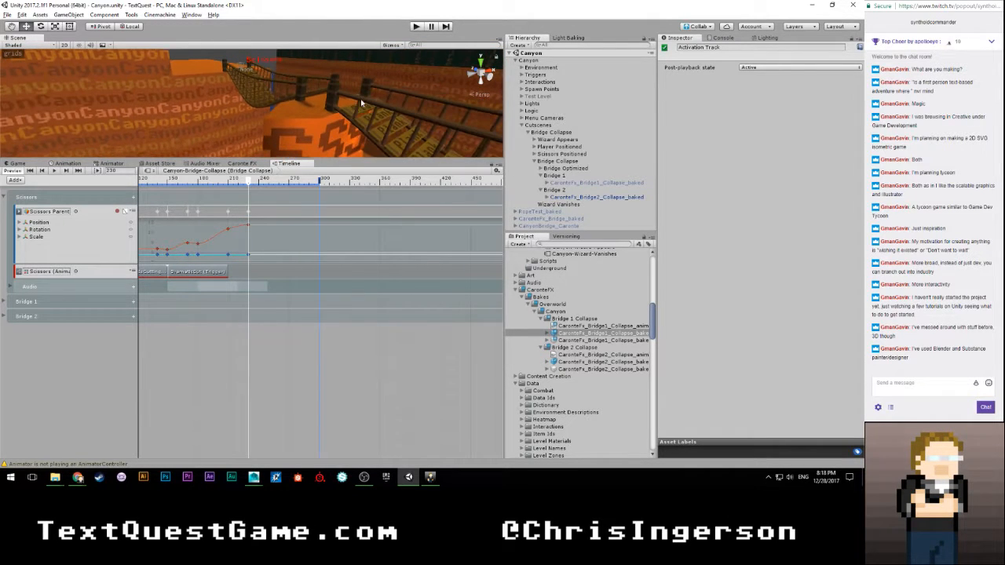
pyautogui.moveTo(201, 85); pyautogui.dragTo(177, 109, button='right')
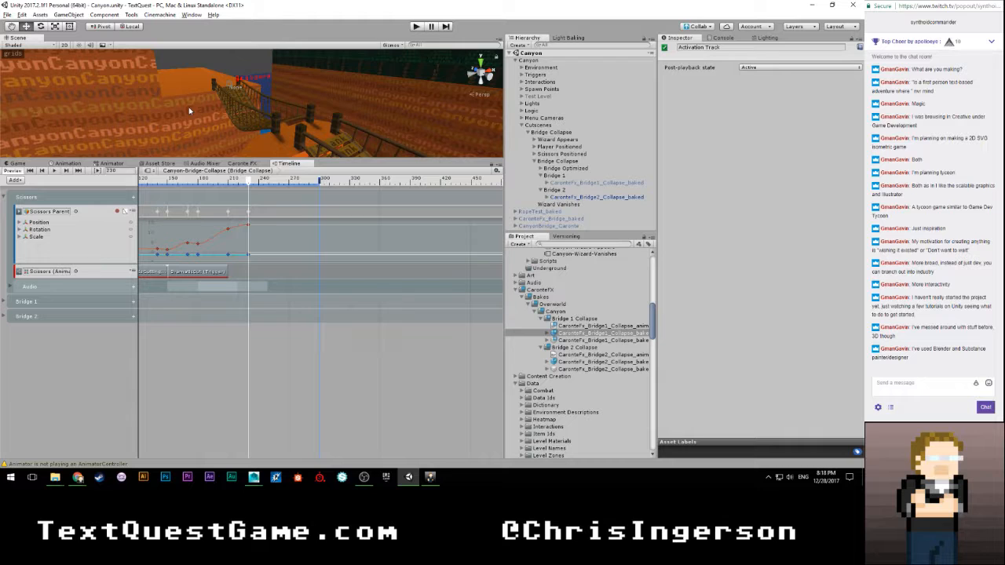
pyautogui.moveTo(247, 113); pyautogui.dragTo(253, 114, button='right')
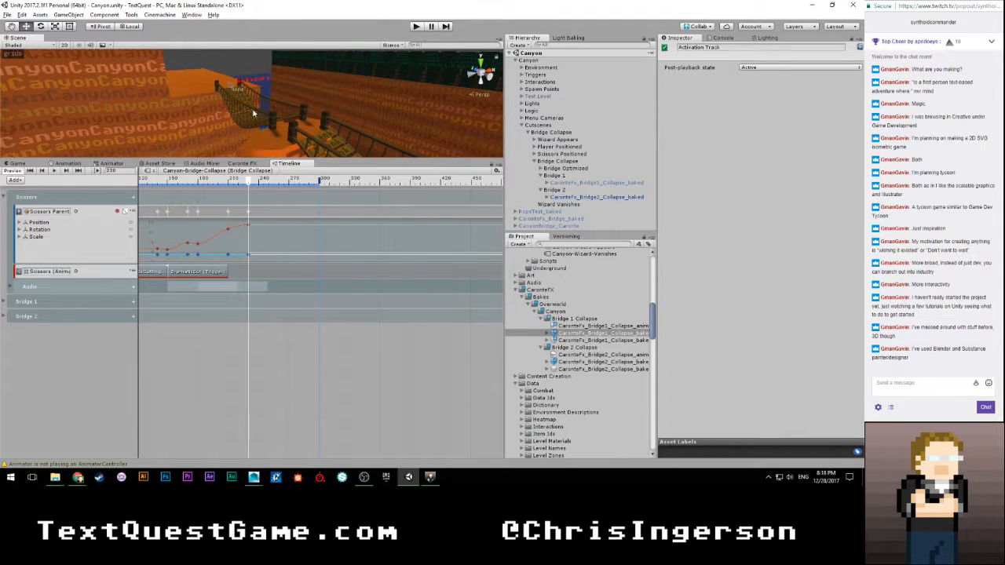
pyautogui.moveTo(264, 119); pyautogui.dragTo(307, 122, button='middle')
pyautogui.moveTo(308, 122); pyautogui.dragTo(234, 143, button='right')
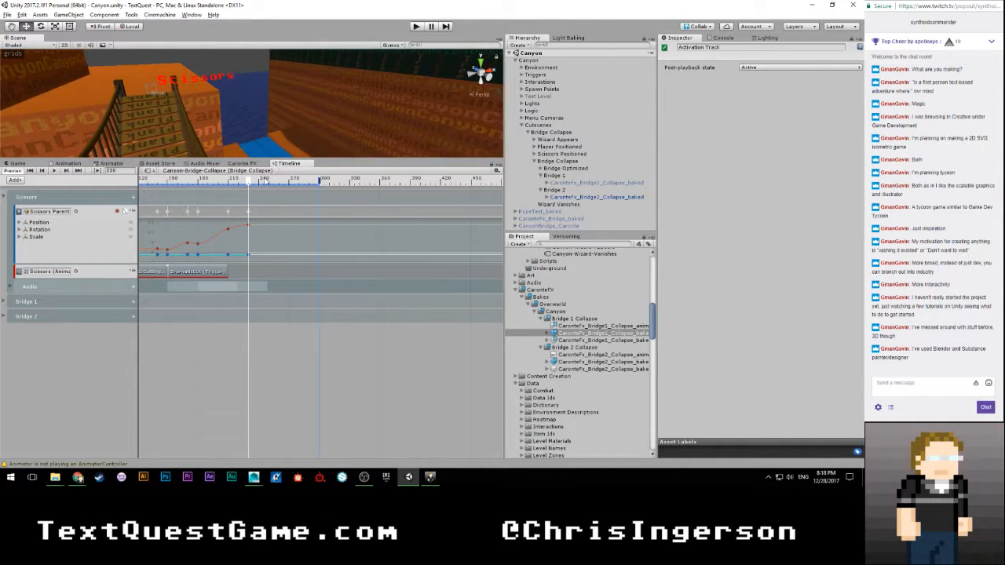
pyautogui.moveTo(249, 182)
pyautogui.mouseDown()
pyautogui.moveTo(226, 182)
pyautogui.moveTo(249, 184)
pyautogui.mouseUp()
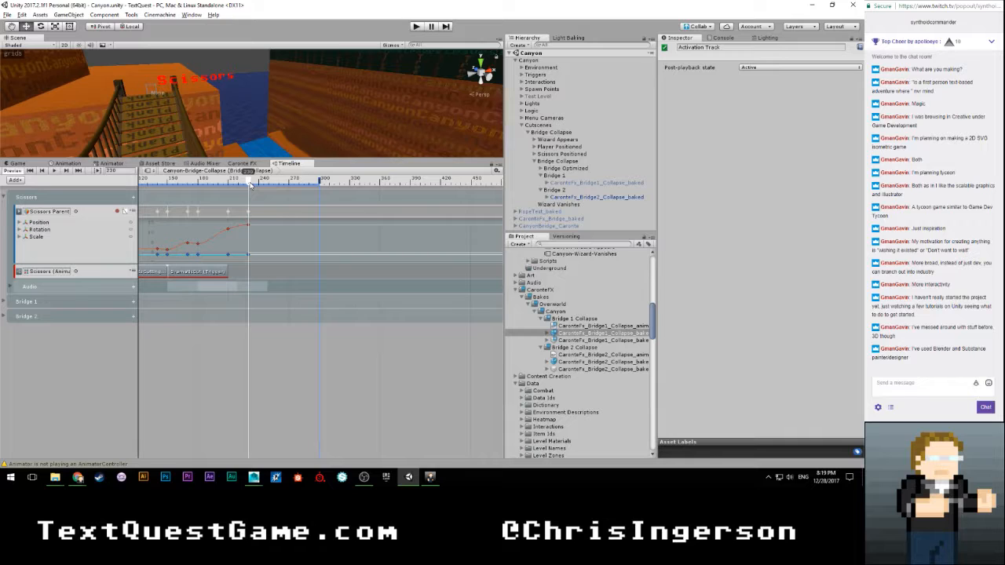
# Step: Put the playhead at frame 240, start recording on the Scissors Parent track and select the Scissors Parent object
pyautogui.moveTo(250, 185); pyautogui.dragTo(281, 186)
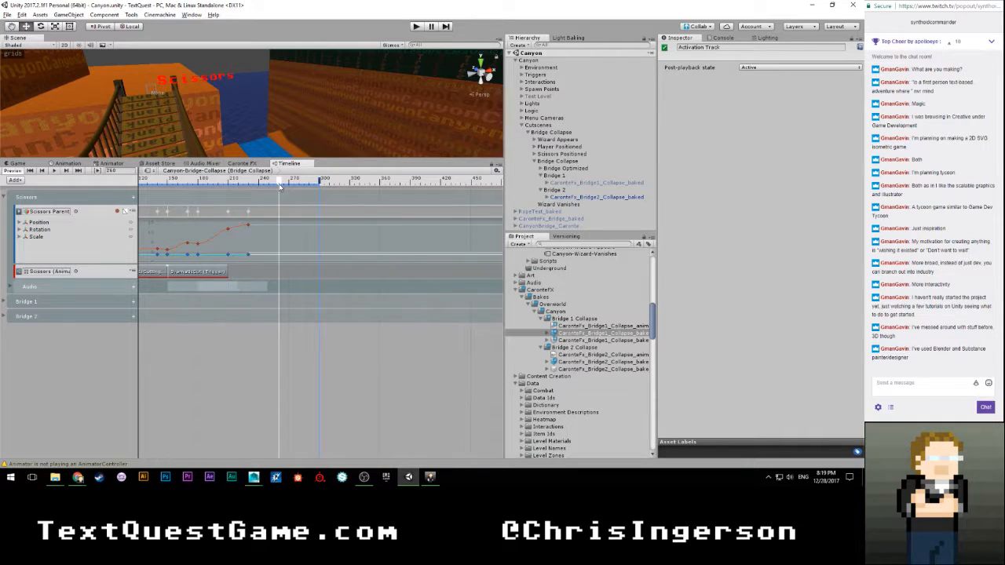
pyautogui.moveTo(279, 187); pyautogui.dragTo(280, 186)
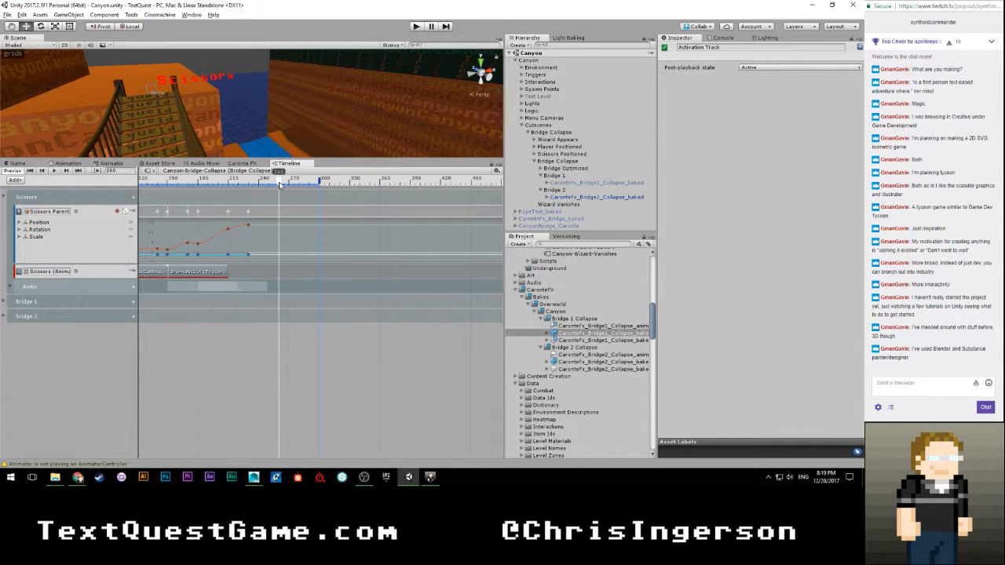
pyautogui.moveTo(279, 185); pyautogui.dragTo(259, 185)
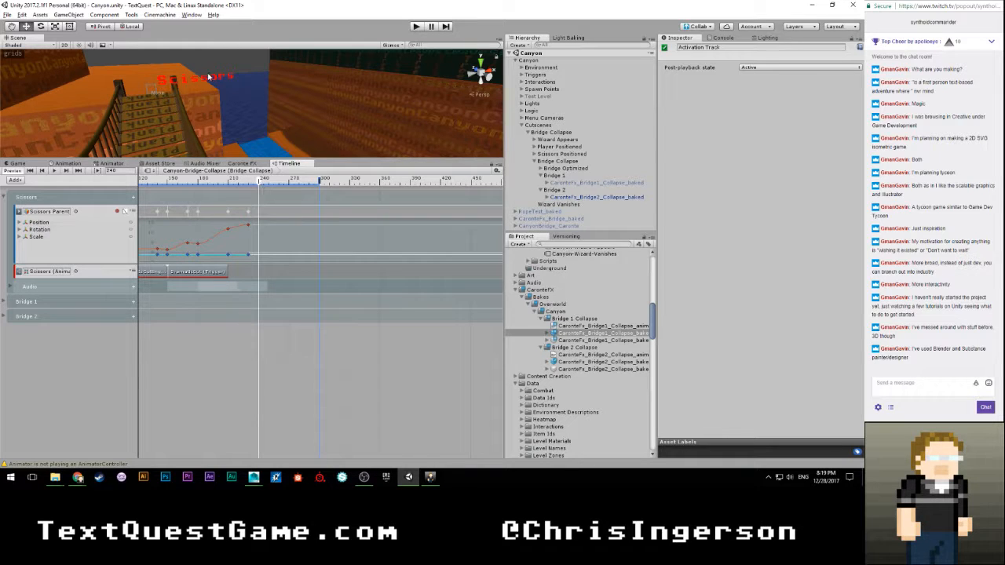
pyautogui.scroll(2, 210, 105)
pyautogui.scroll(3, 214, 111)
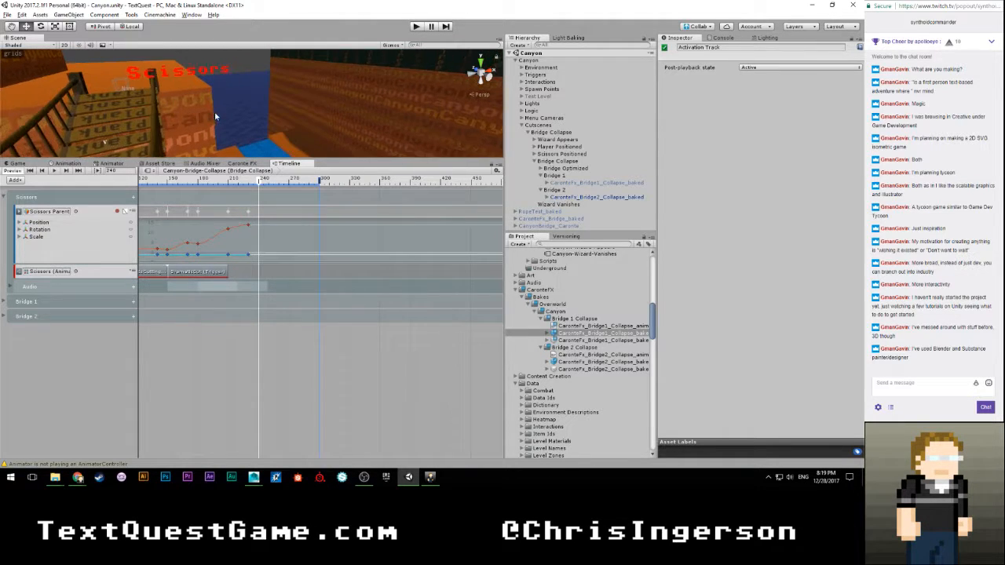
pyautogui.click(117, 212)
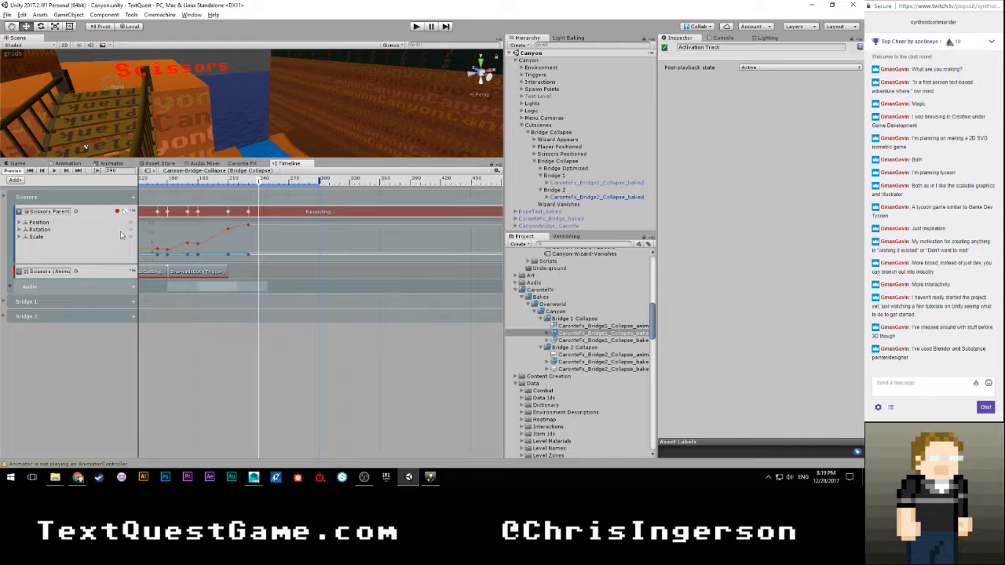
pyautogui.click(57, 215)
pyautogui.click(564, 168)
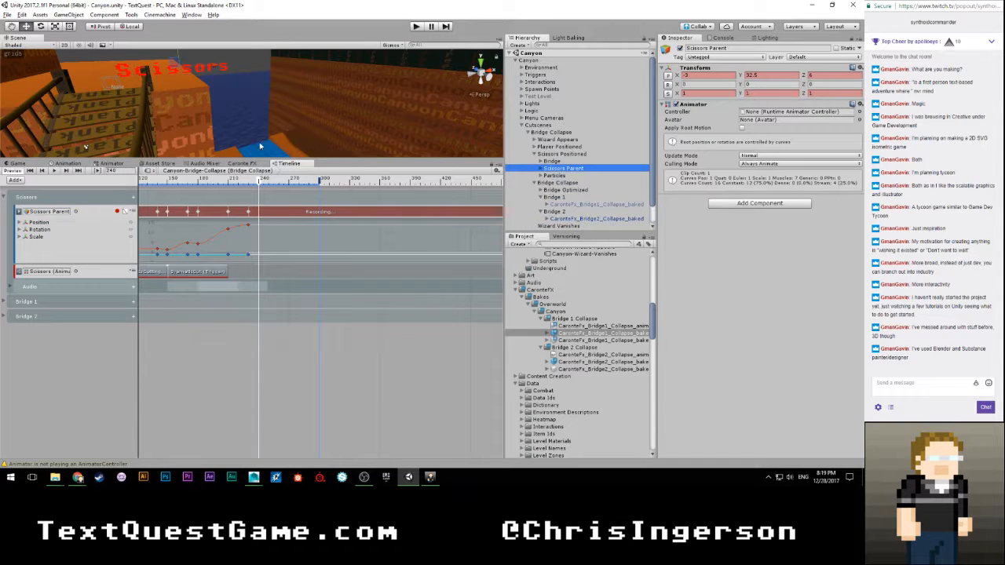
# Step: Key Scissors Parent's X position at frame 240, trying 0 and settling on -3
pyautogui.scroll(1, 251, 106)
pyautogui.moveTo(251, 106); pyautogui.dragTo(260, 113, button='middle')
pyautogui.moveTo(260, 113)
pyautogui.keyDown('alt'); pyautogui.mouseDown()
pyautogui.moveTo(292, 119)
pyautogui.moveTo(249, 102)
pyautogui.mouseUp(); pyautogui.keyUp('alt')
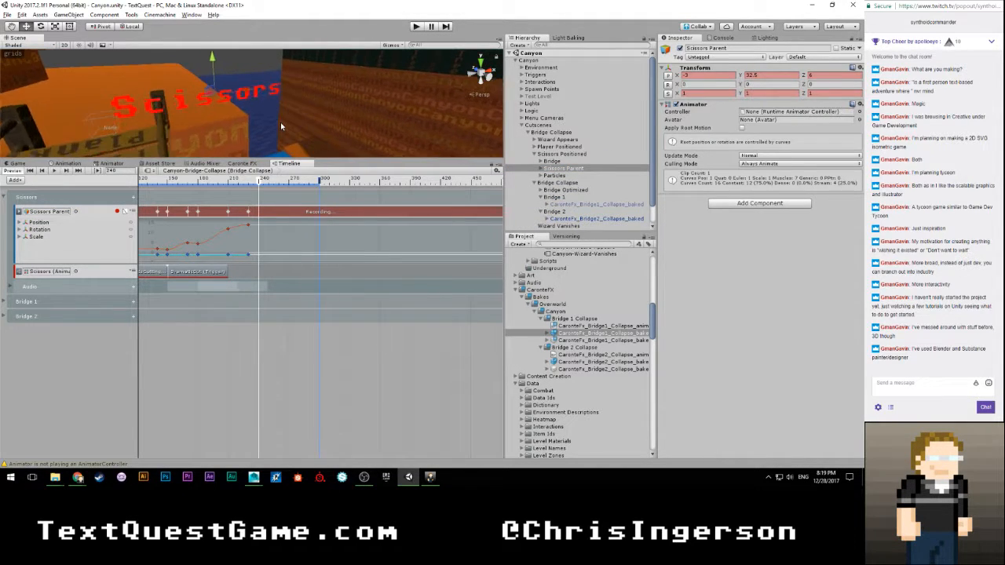
pyautogui.scroll(2, 249, 102)
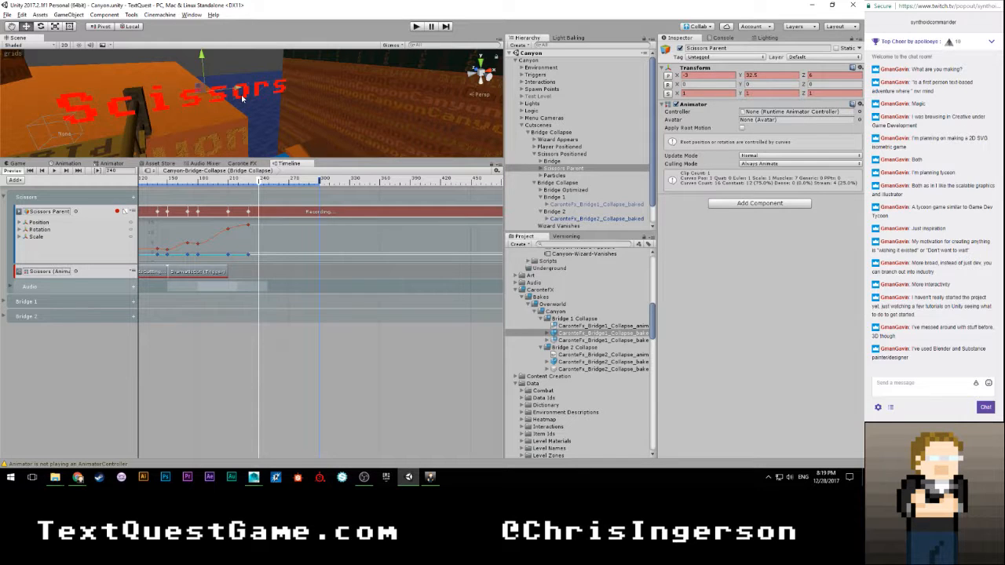
pyautogui.click(705, 75)
pyautogui.write('0')
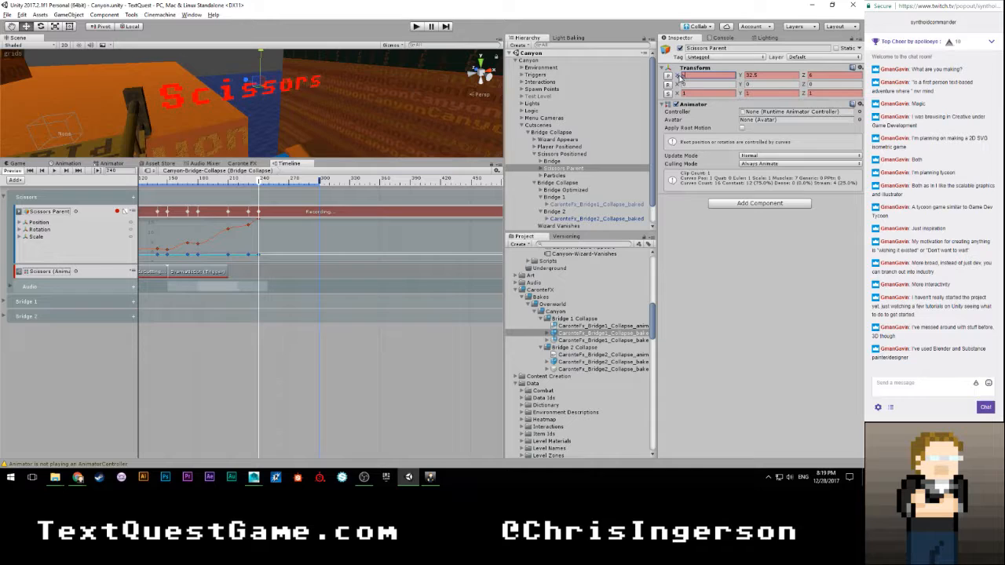
pyautogui.write('3')
pyautogui.press('Return')
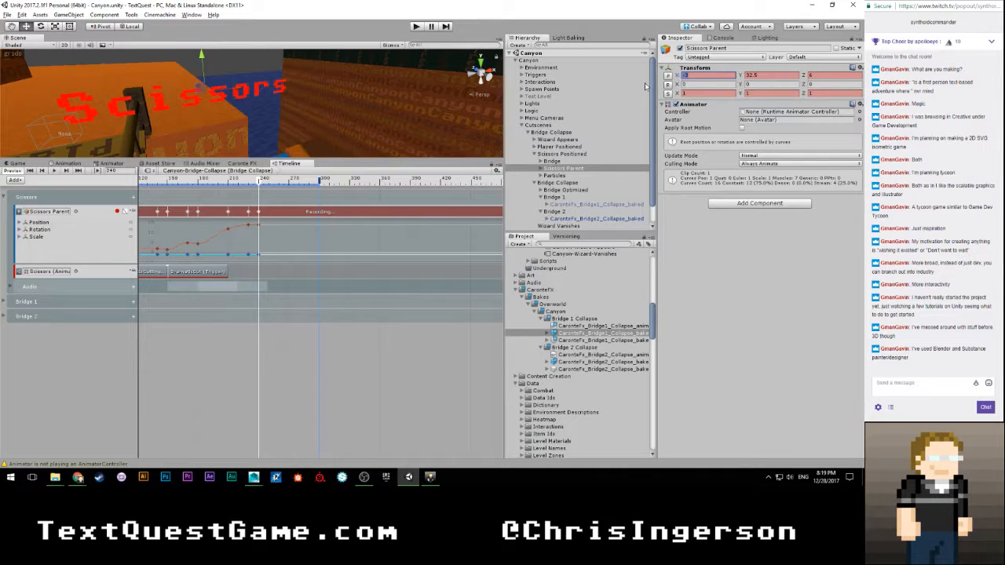
# Step: Try an X rotation of 1 on Scissors Parent at frame 240 and set it back to 0
pyautogui.click(696, 85)
pyautogui.write('1')
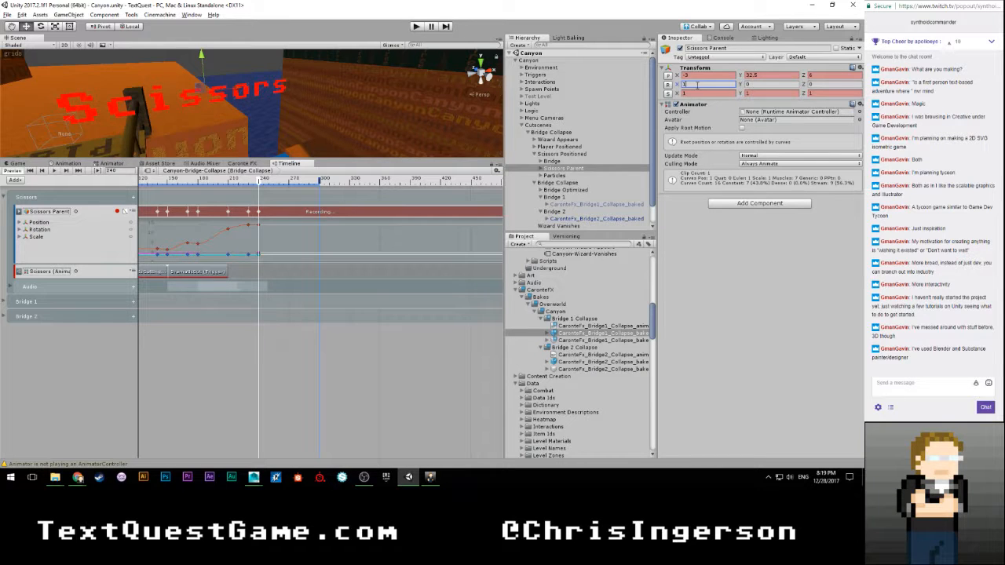
pyautogui.write('0')
pyautogui.scroll(2, 276, 297)
pyautogui.scroll(-3, 262, 273)
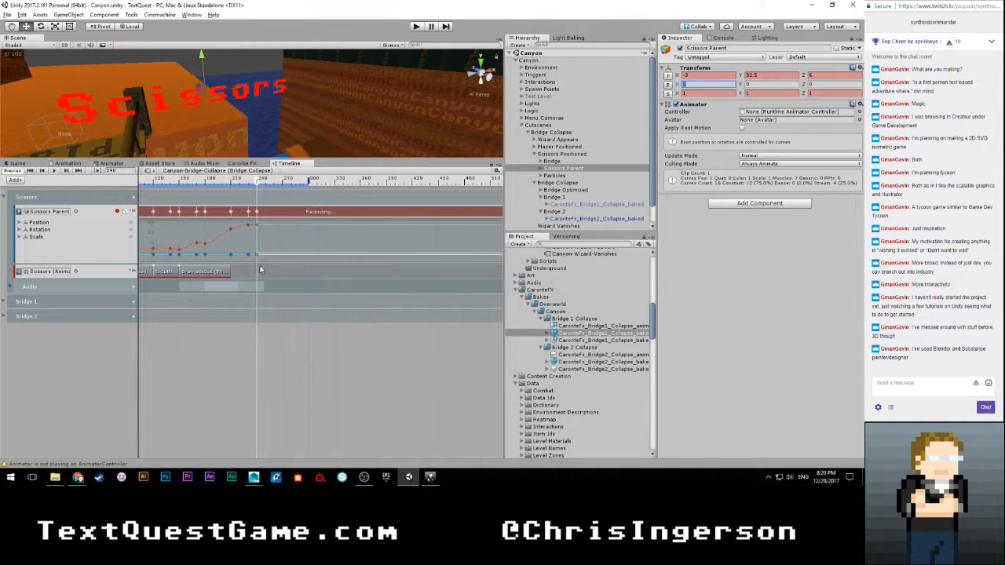
# Step: Scrub the cutscene to frames 300 and 360 and back to 300, examining the bridge area from a different angle
pyautogui.moveTo(257, 182); pyautogui.dragTo(303, 182)
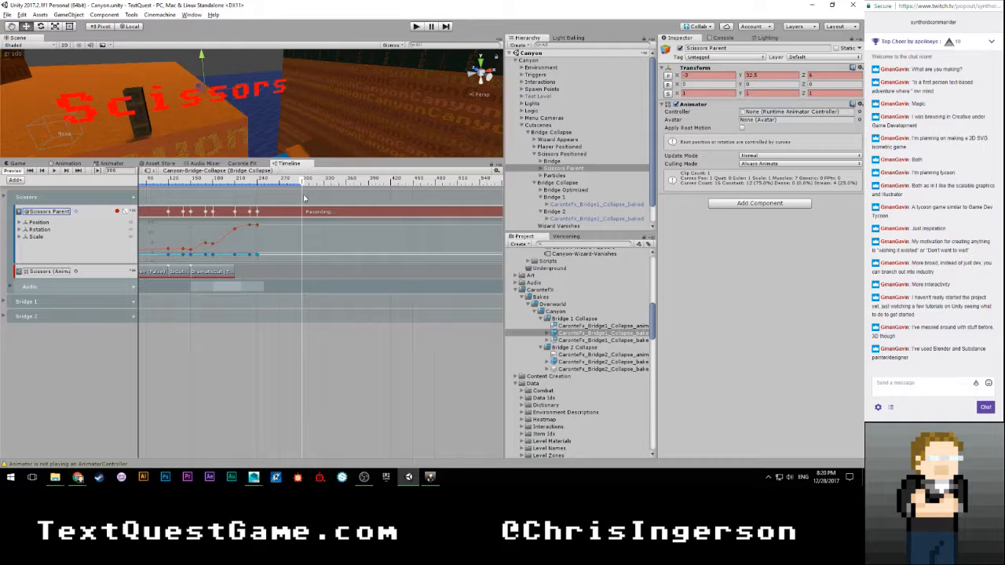
pyautogui.scroll(-4, 305, 196)
pyautogui.scroll(-3, 314, 140)
pyautogui.scroll(-4, 306, 136)
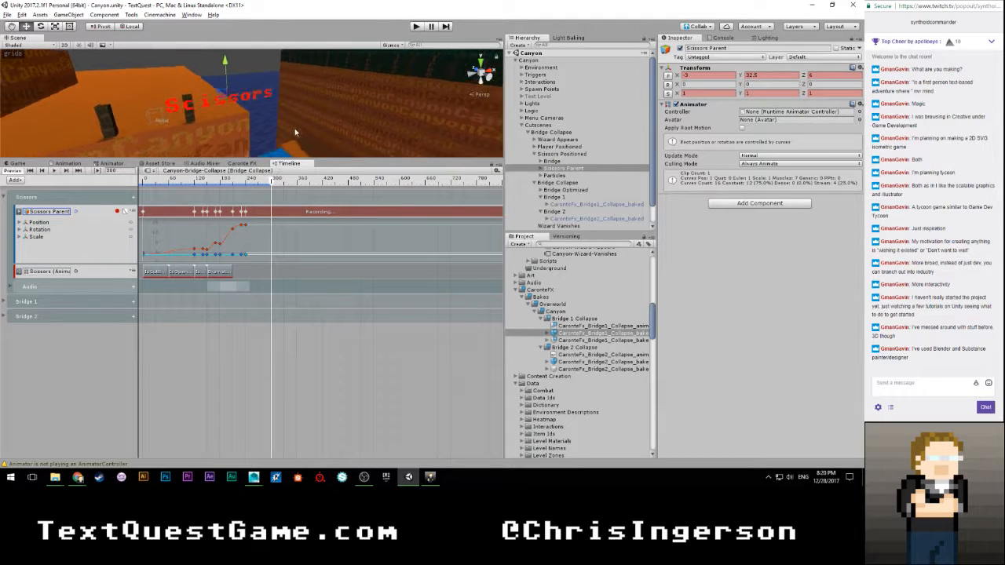
pyautogui.moveTo(232, 120); pyautogui.dragTo(265, 88, button='right')
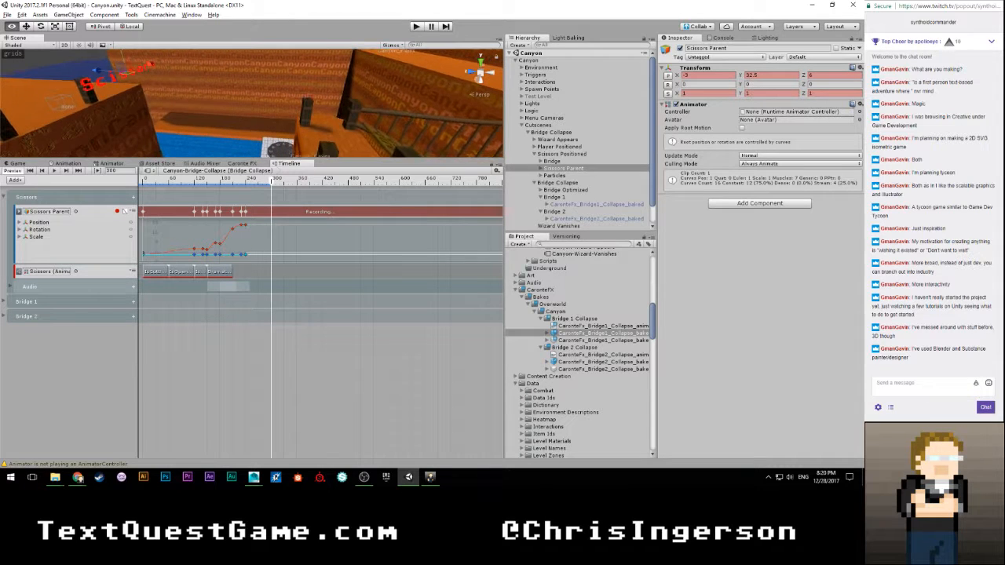
pyautogui.moveTo(266, 88); pyautogui.dragTo(260, 158, button='middle')
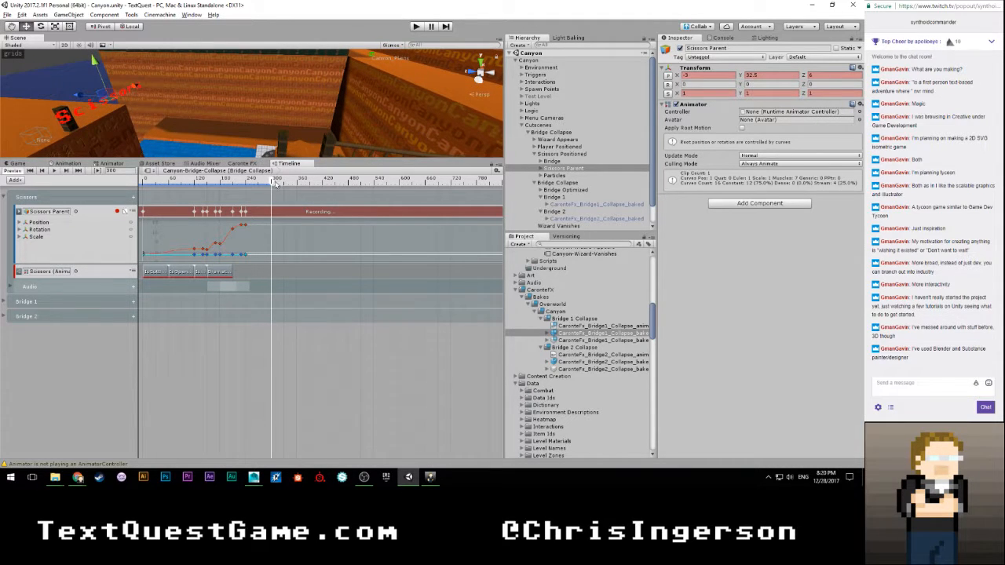
pyautogui.moveTo(273, 180); pyautogui.dragTo(299, 183)
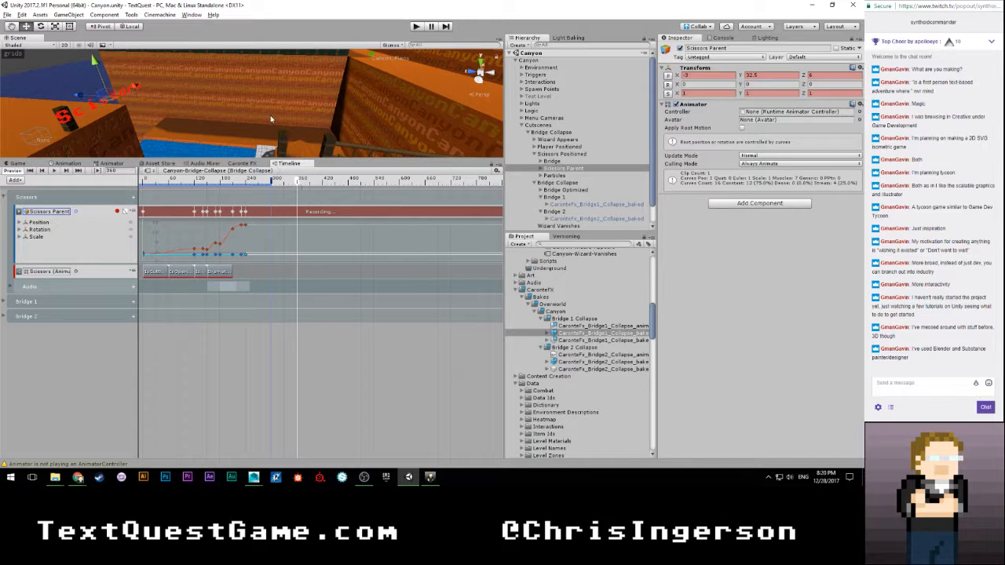
pyautogui.moveTo(299, 189); pyautogui.dragTo(273, 182)
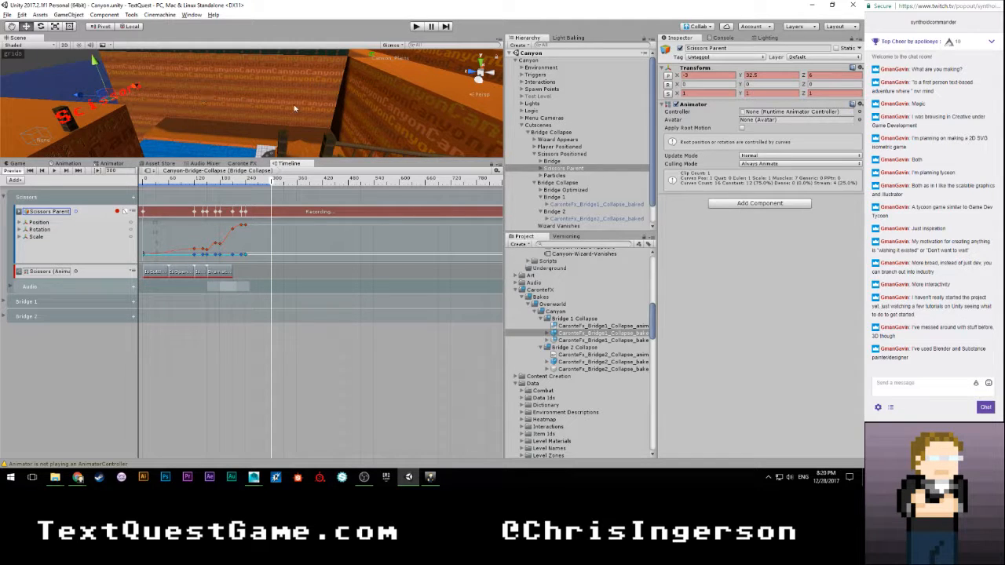
# Step: Key Scissors Parent's Y rotation at frame 300 with a value of 90
pyautogui.moveTo(296, 106); pyautogui.dragTo(263, 85, button='right')
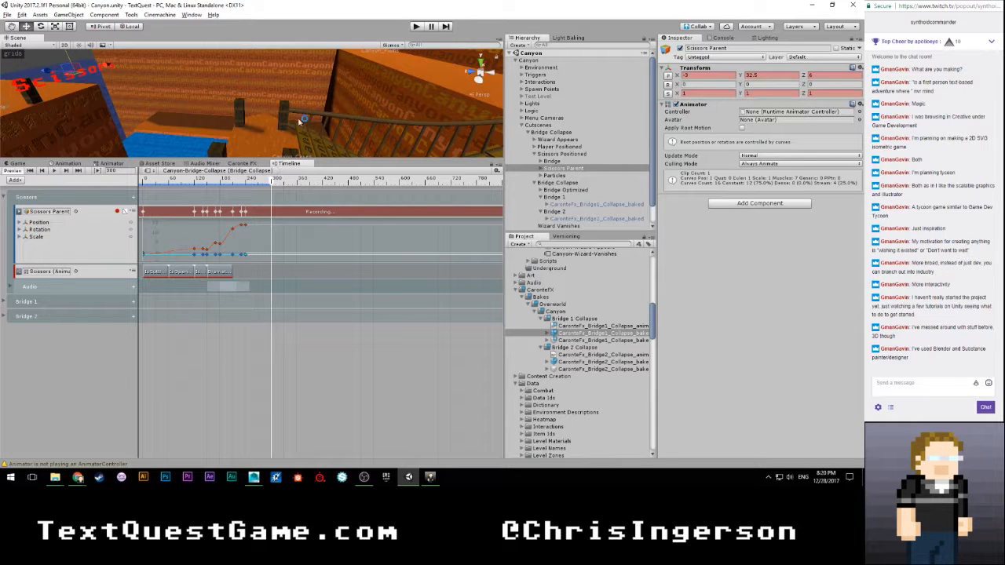
pyautogui.scroll(5, 248, 96)
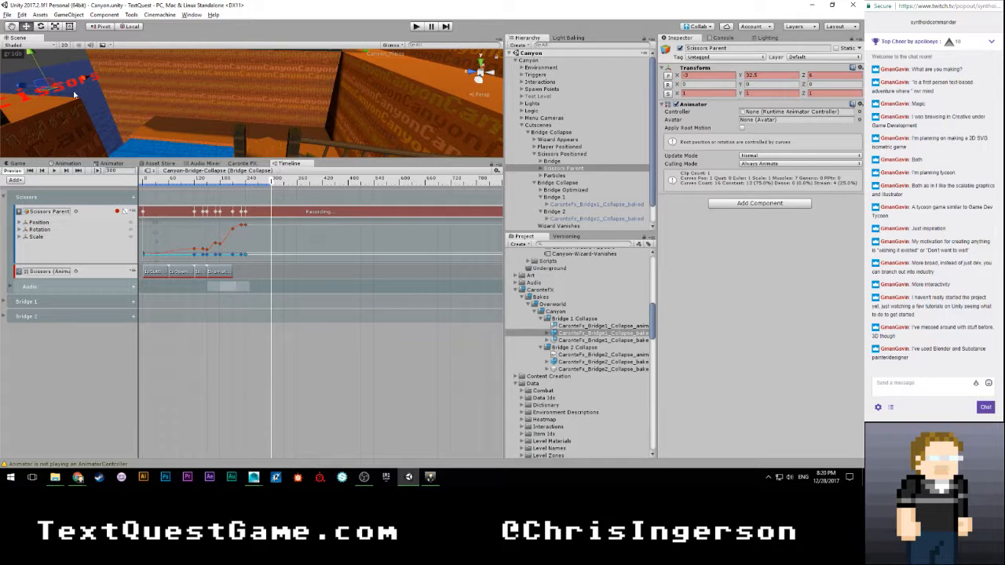
pyautogui.moveTo(75, 94); pyautogui.dragTo(397, 95, button='right')
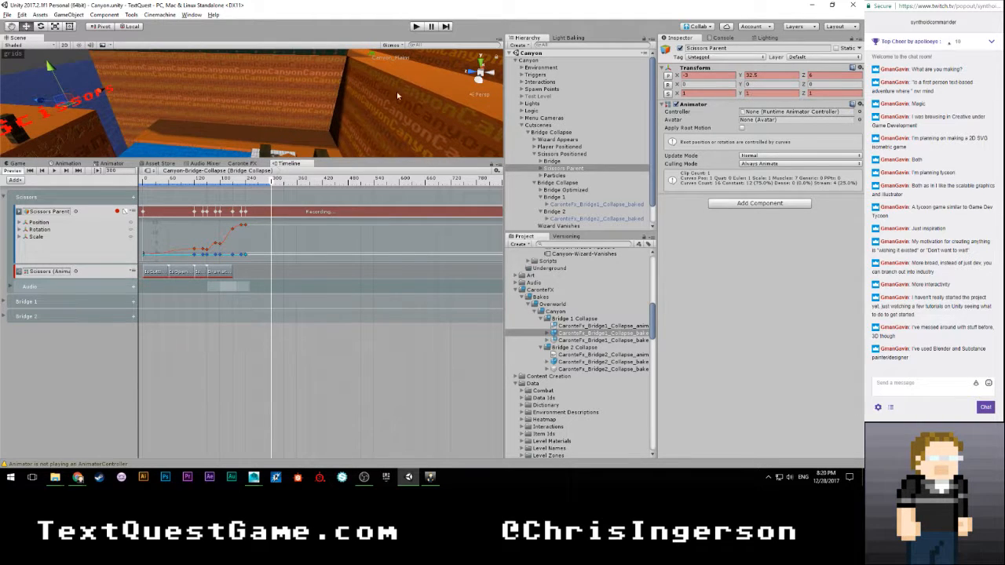
pyautogui.click(754, 85)
pyautogui.write('90')
pyautogui.press('Return')
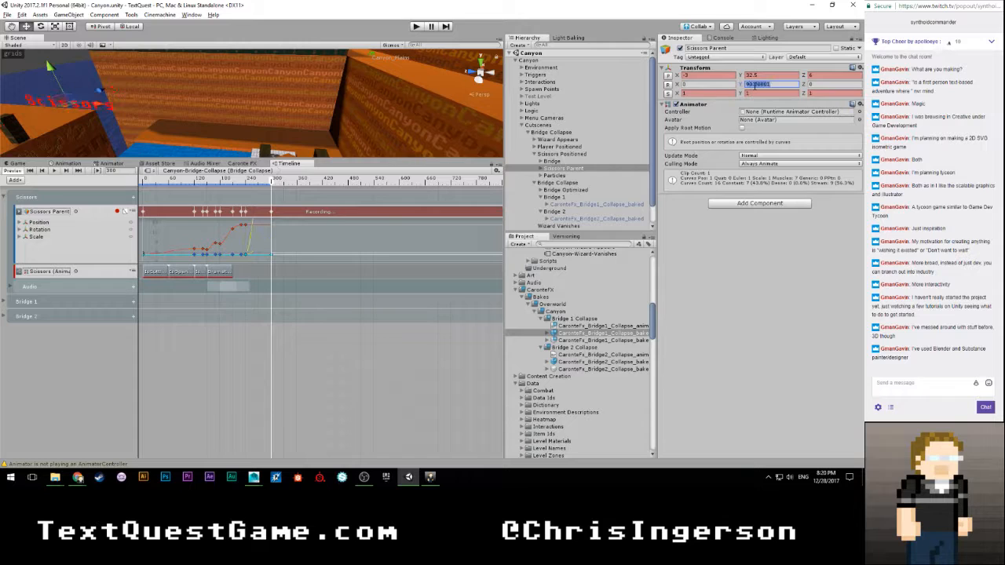
# Step: Move Scissors Parent along Z toward the other bridge at frame 300, trying -14.5 and settling on a Z position of -15
pyautogui.moveTo(98, 108); pyautogui.dragTo(279, 122)
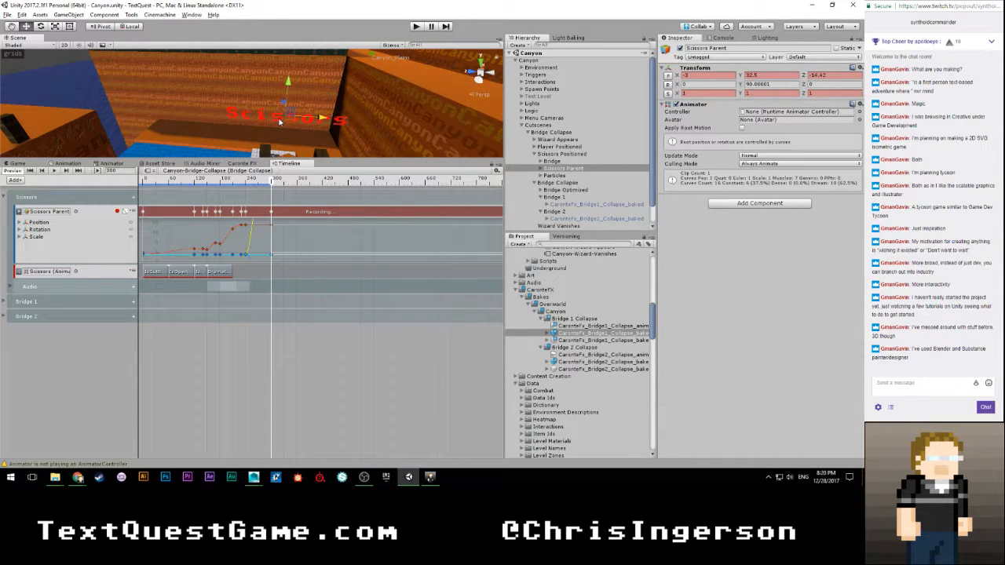
pyautogui.moveTo(331, 124); pyautogui.dragTo(339, 110, button='right')
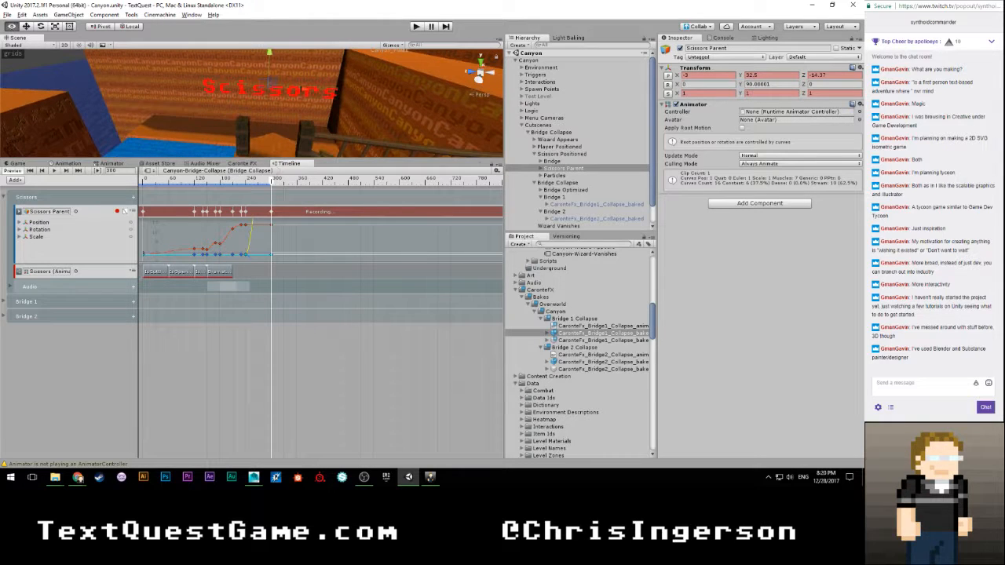
pyautogui.click(828, 74)
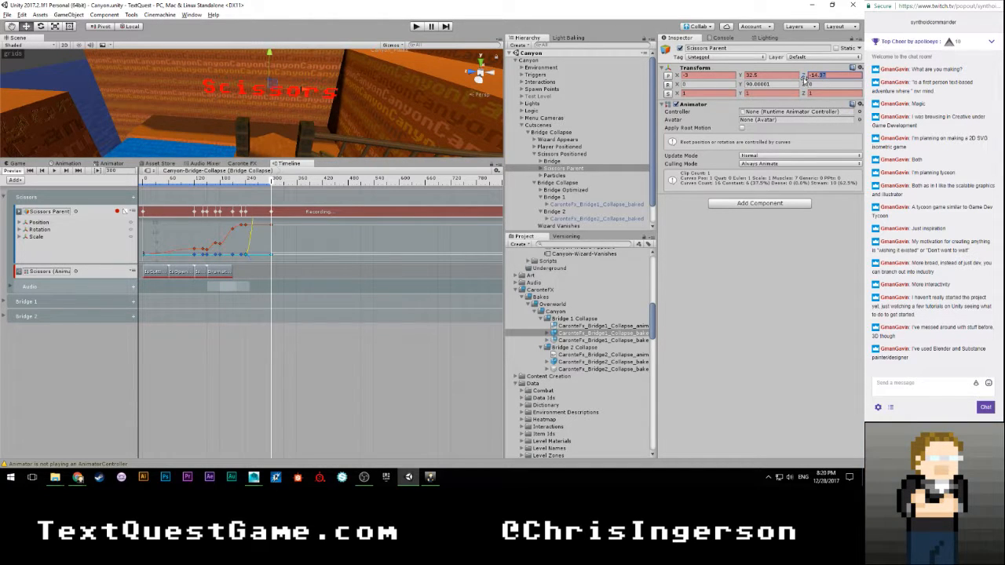
pyautogui.write('-14.5')
pyautogui.press('Return')
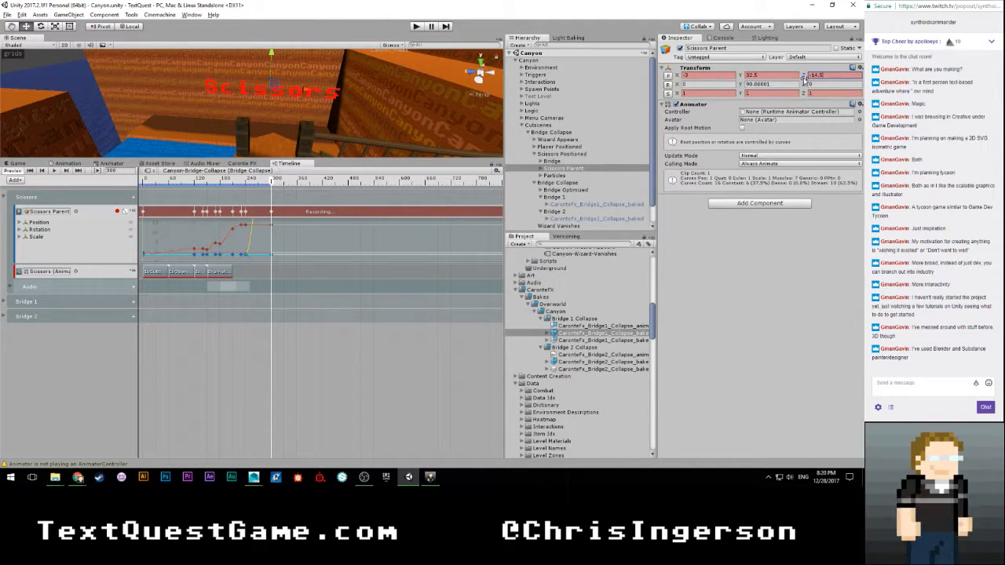
pyautogui.moveTo(803, 76); pyautogui.dragTo(804, 78)
pyautogui.moveTo(251, 102); pyautogui.dragTo(314, 103, button='right')
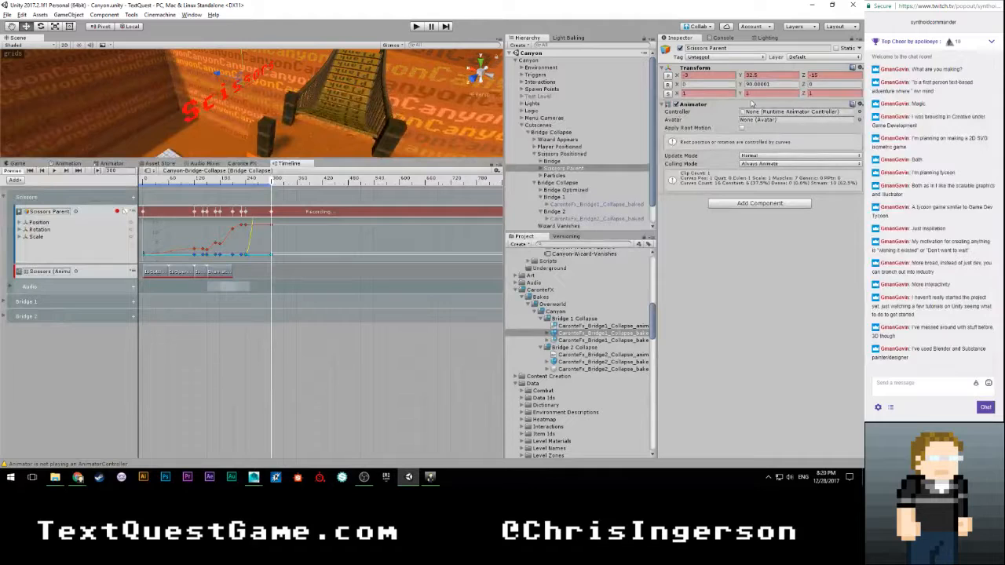
# Step: Set Scissors Parent's X position to -1 at frame 300 and check its placement beside the bridge from several angles
pyautogui.click(686, 78)
pyautogui.write('-1')
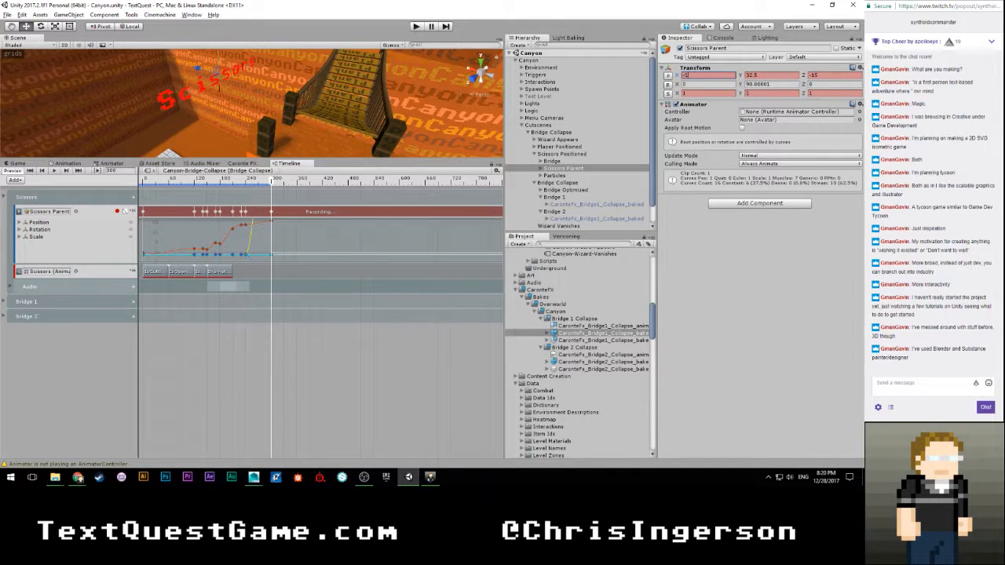
pyautogui.moveTo(218, 87); pyautogui.dragTo(277, 119, button='right')
pyautogui.scroll(-2, 278, 119)
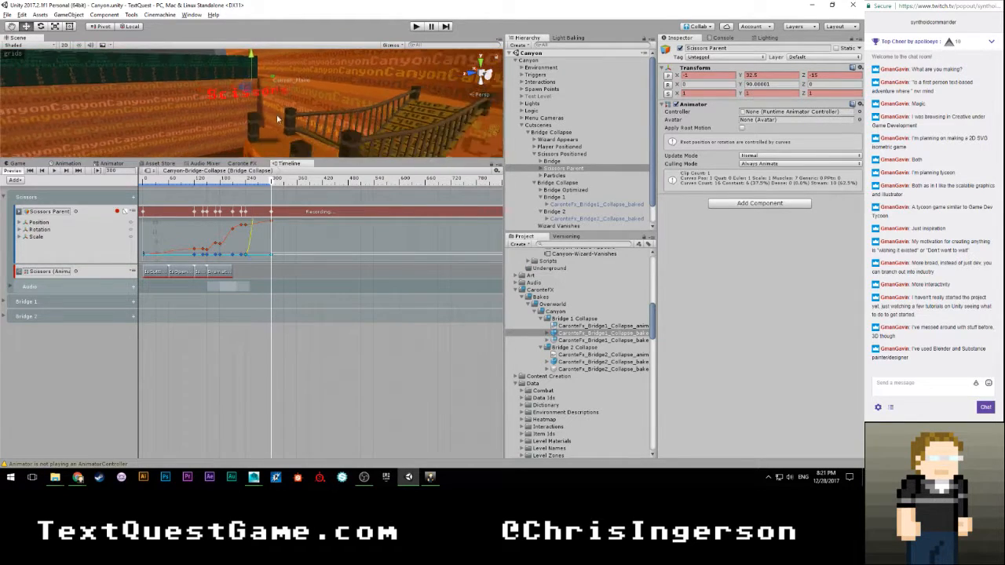
pyautogui.keyDown('alt'); pyautogui.moveTo(277, 119); pyautogui.dragTo(263, 101); pyautogui.keyUp('alt')
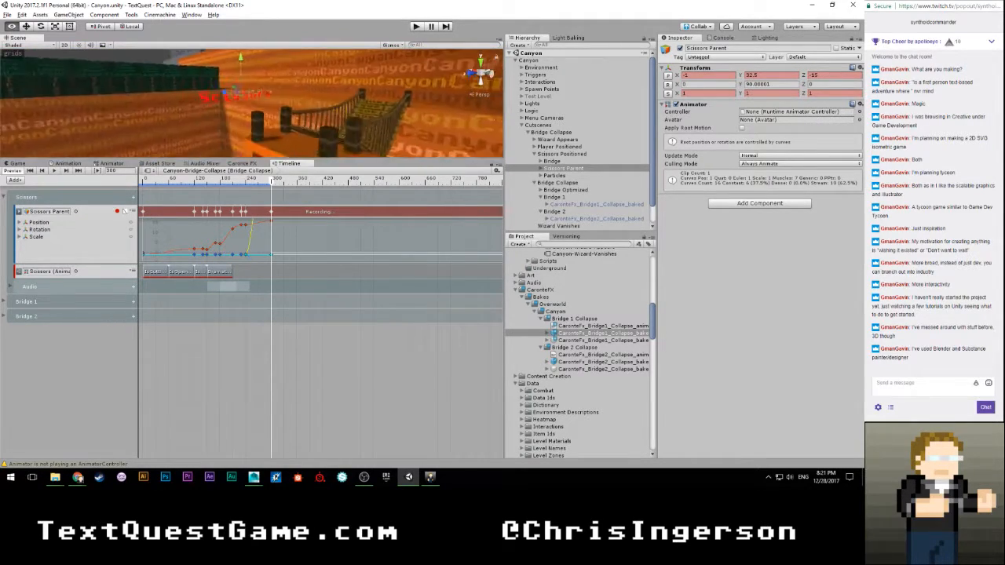
pyautogui.moveTo(263, 100); pyautogui.dragTo(283, 110, button='right')
pyautogui.scroll(1, 276, 238)
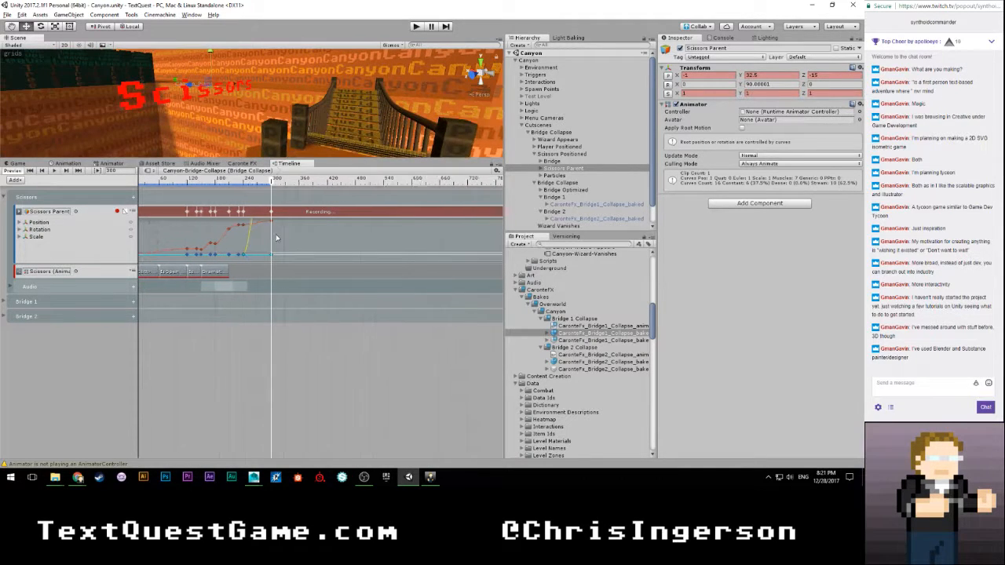
# Step: Put the playhead at frame 330 and key Scissors Parent's Y rotation there at 180
pyautogui.scroll(3, 271, 236)
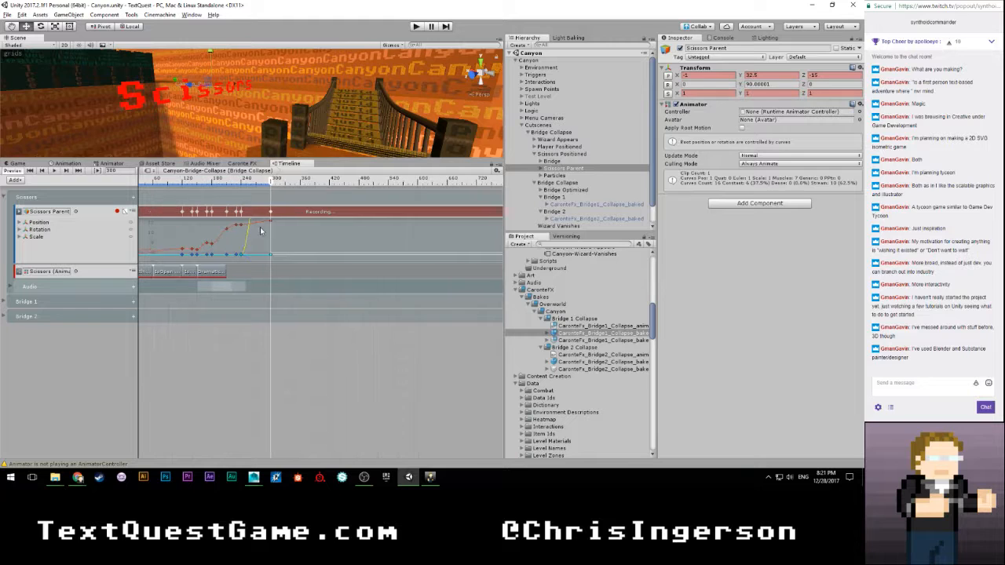
pyautogui.scroll(-1, 262, 230)
pyautogui.scroll(3, 263, 117)
pyautogui.scroll(-5, 263, 114)
pyautogui.moveTo(263, 112); pyautogui.dragTo(238, 122, button='right')
pyautogui.moveTo(270, 182)
pyautogui.mouseDown()
pyautogui.moveTo(165, 182)
pyautogui.moveTo(271, 188)
pyautogui.mouseUp()
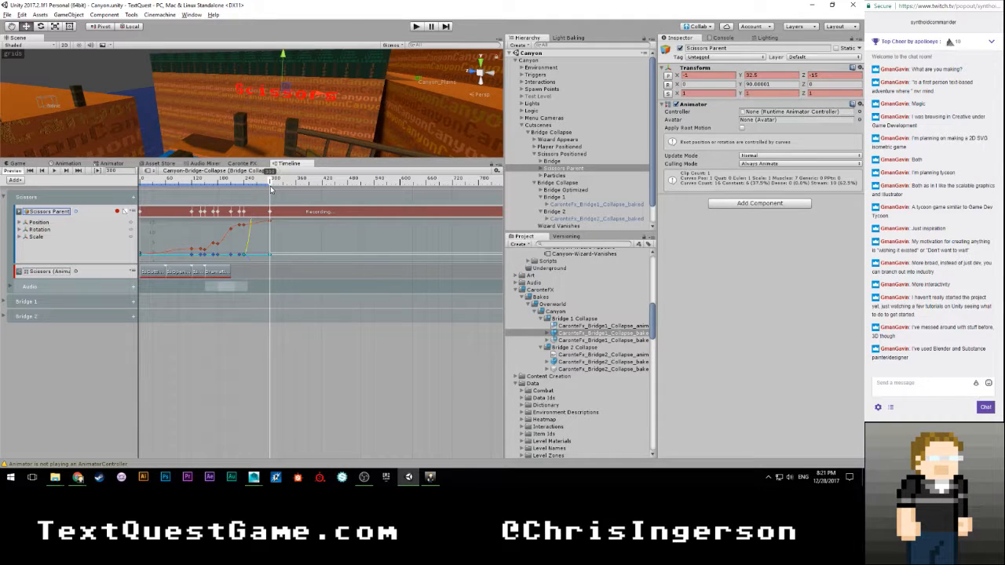
pyautogui.moveTo(271, 188); pyautogui.dragTo(284, 188)
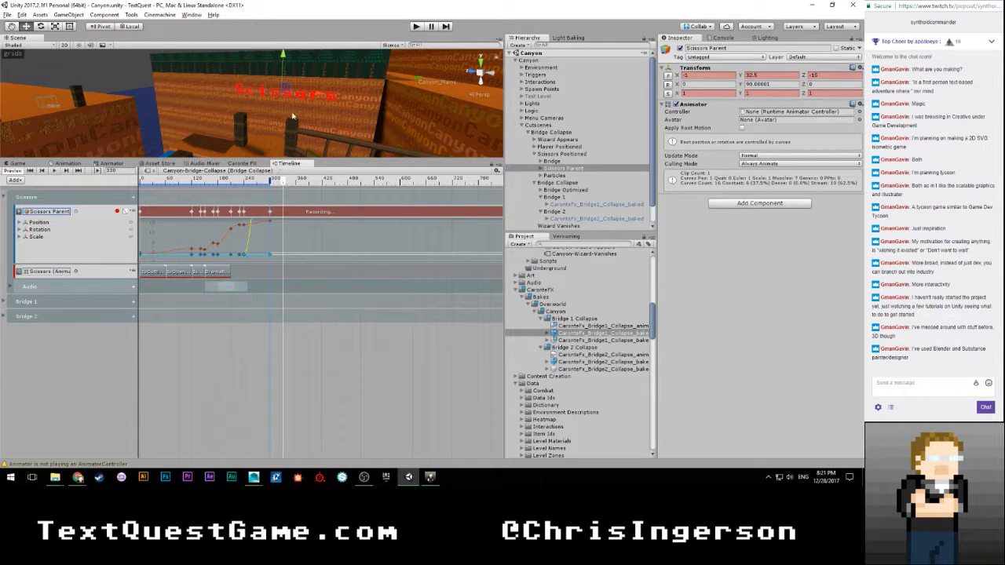
pyautogui.moveTo(292, 116); pyautogui.dragTo(255, 134, button='right')
pyautogui.click(758, 84)
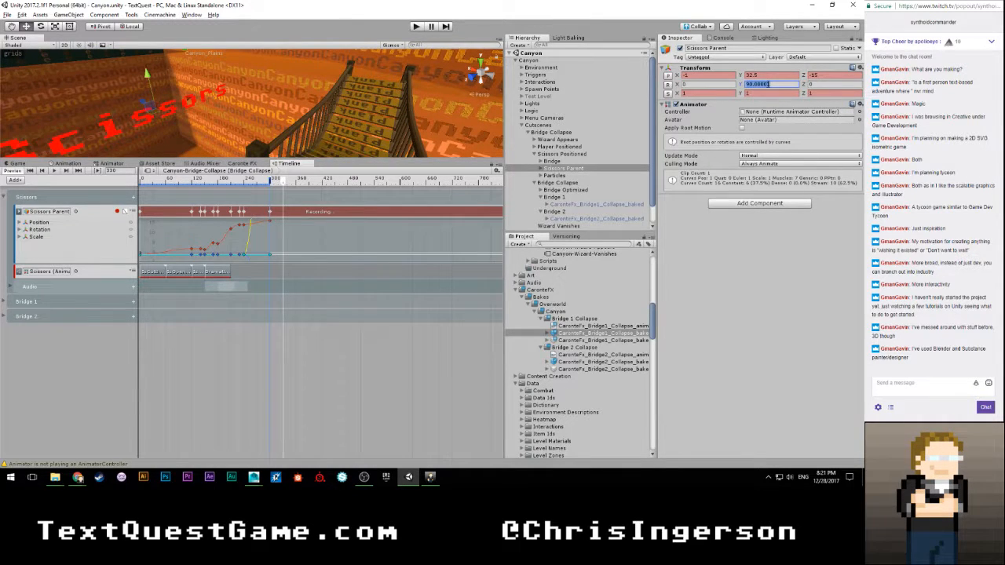
pyautogui.write('180')
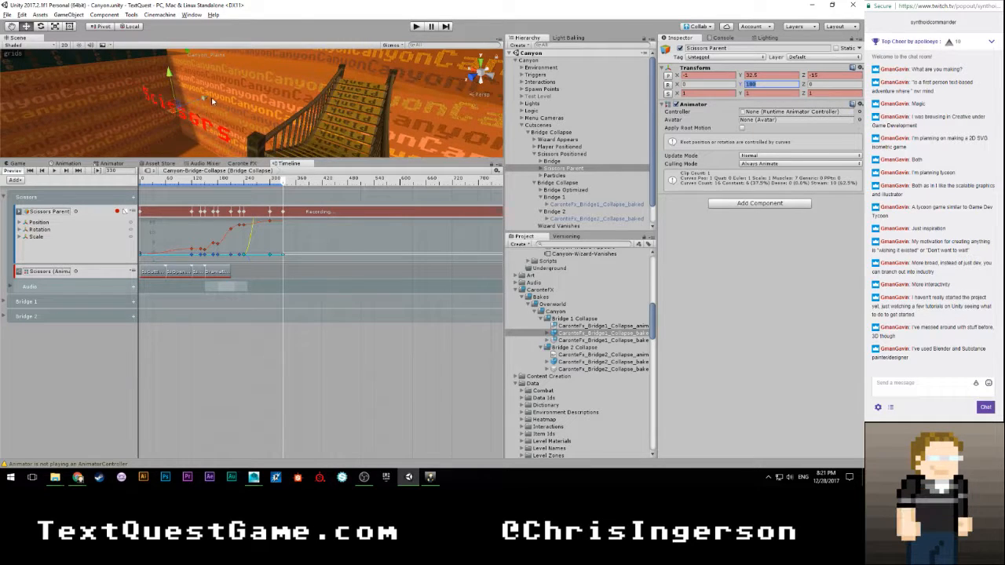
# Step: Key Scissors Parent's position at frame 330 with Z at -18 and X at -3, in front of the bridge
pyautogui.moveTo(212, 97); pyautogui.dragTo(215, 104, button='right')
pyautogui.moveTo(214, 105); pyautogui.dragTo(269, 82)
pyautogui.moveTo(268, 82); pyautogui.dragTo(318, 82, button='right')
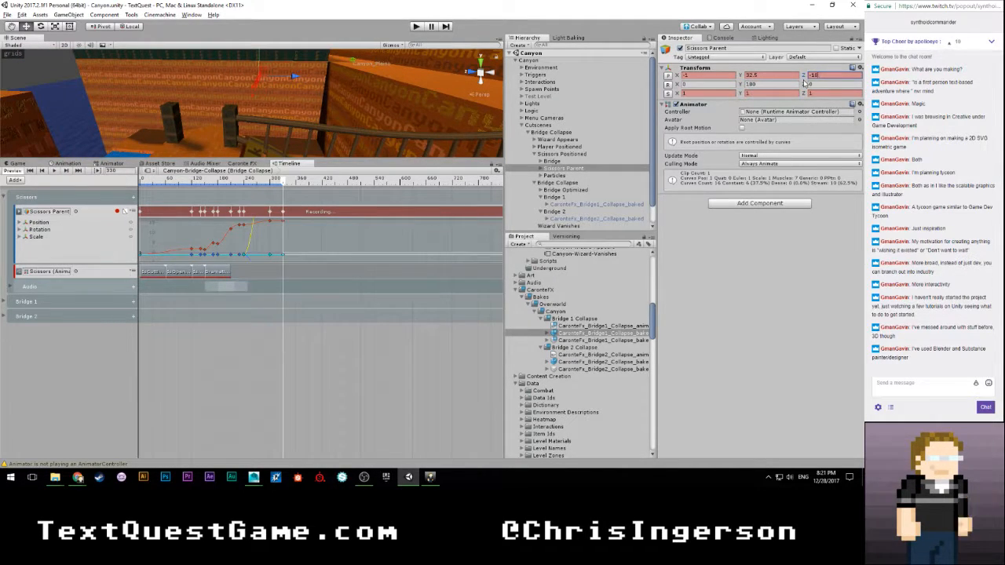
pyautogui.write('-18')
pyautogui.moveTo(321, 116)
pyautogui.mouseDown(button='right')
pyautogui.moveTo(282, 114)
pyautogui.moveTo(330, 123)
pyautogui.mouseUp(button='right')
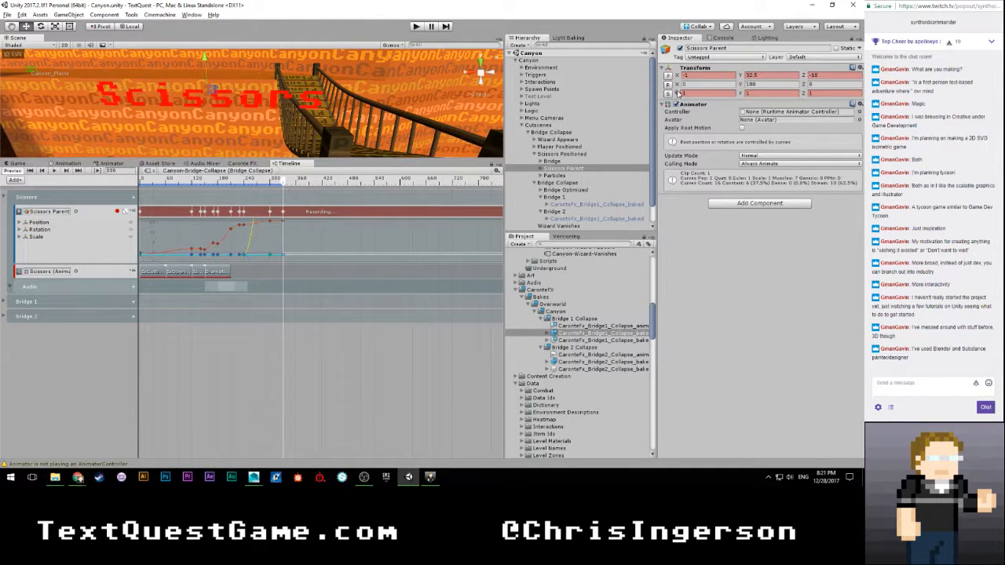
pyautogui.click(709, 76)
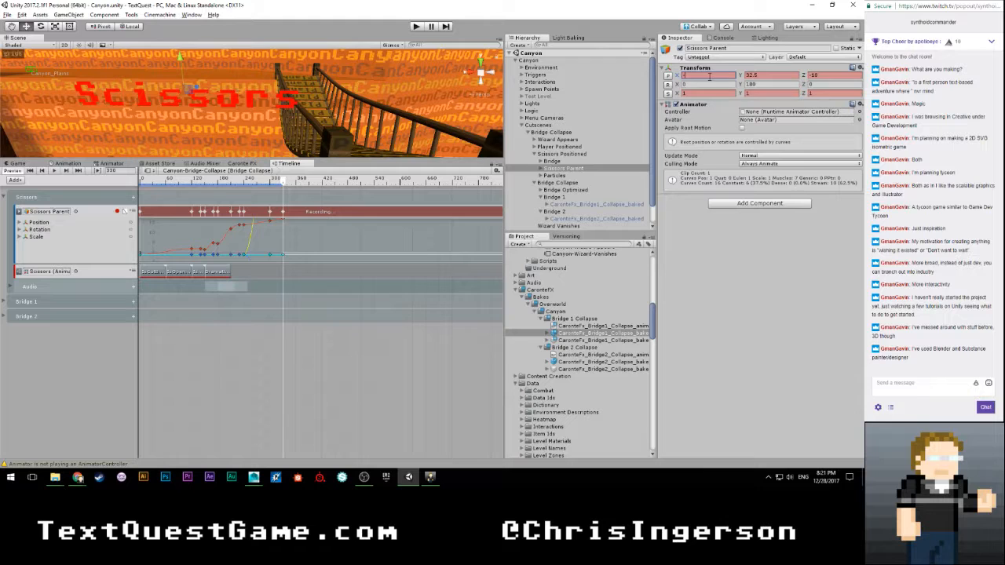
pyautogui.write('2')
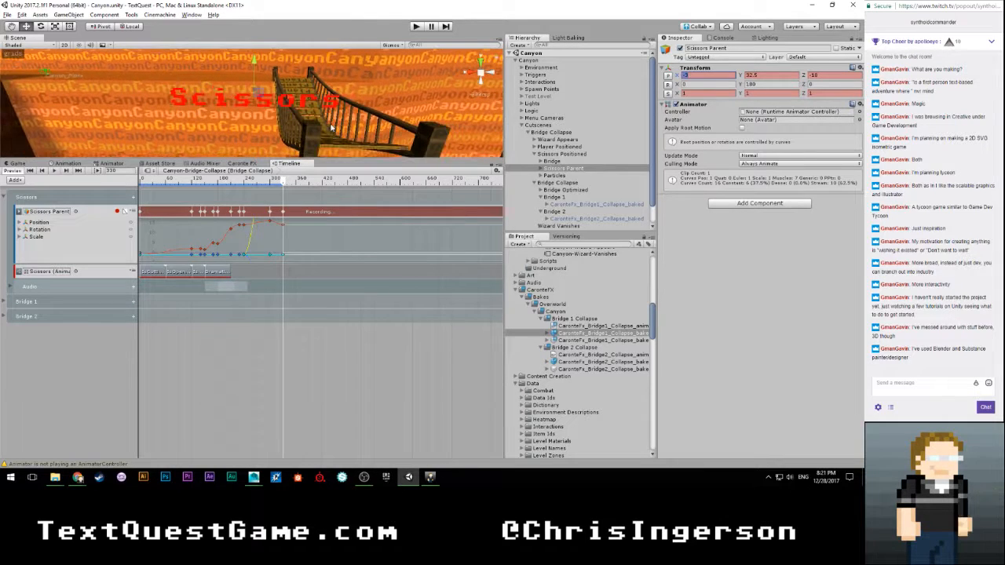
pyautogui.scroll(-3, 296, 251)
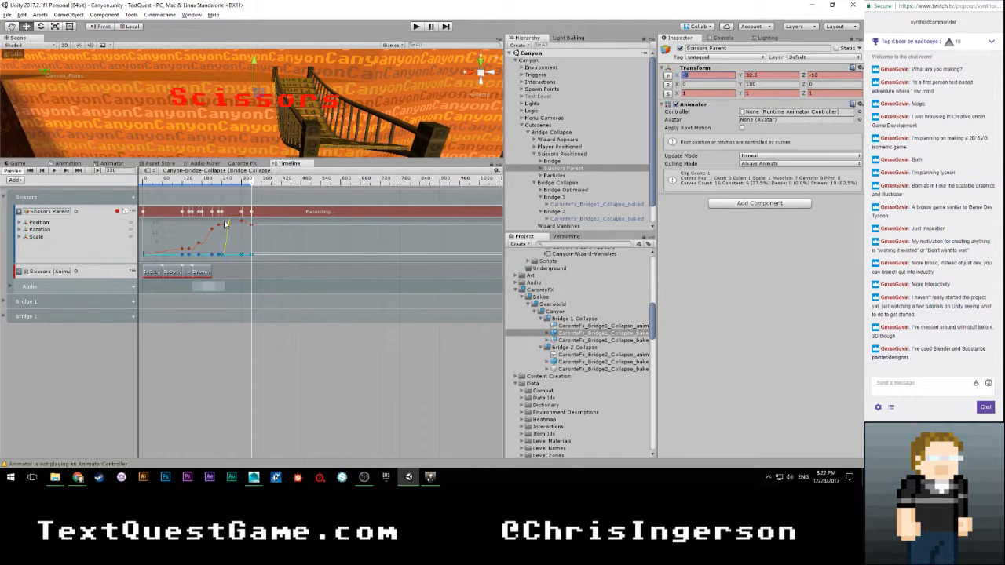
pyautogui.scroll(2, 232, 255)
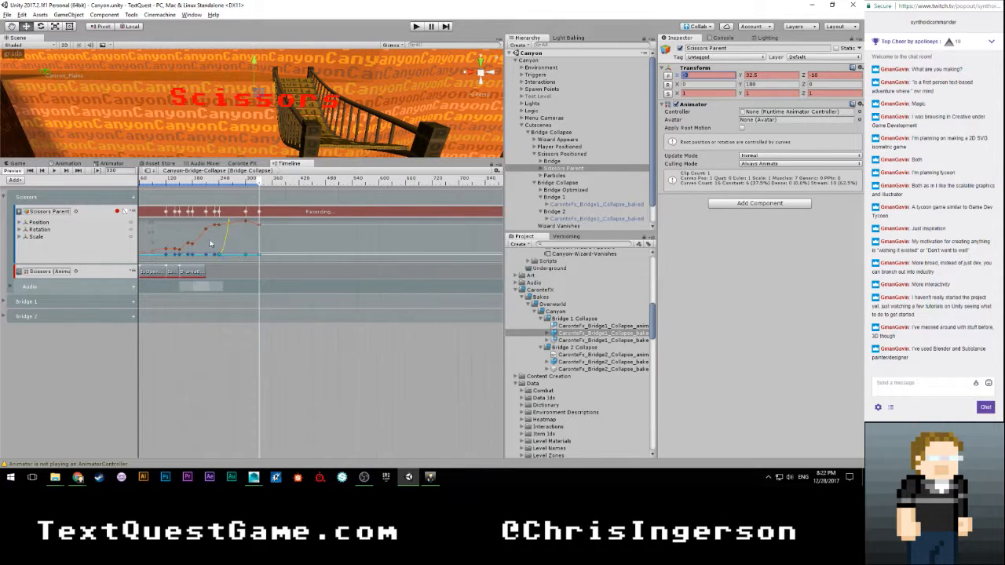
pyautogui.click(117, 212)
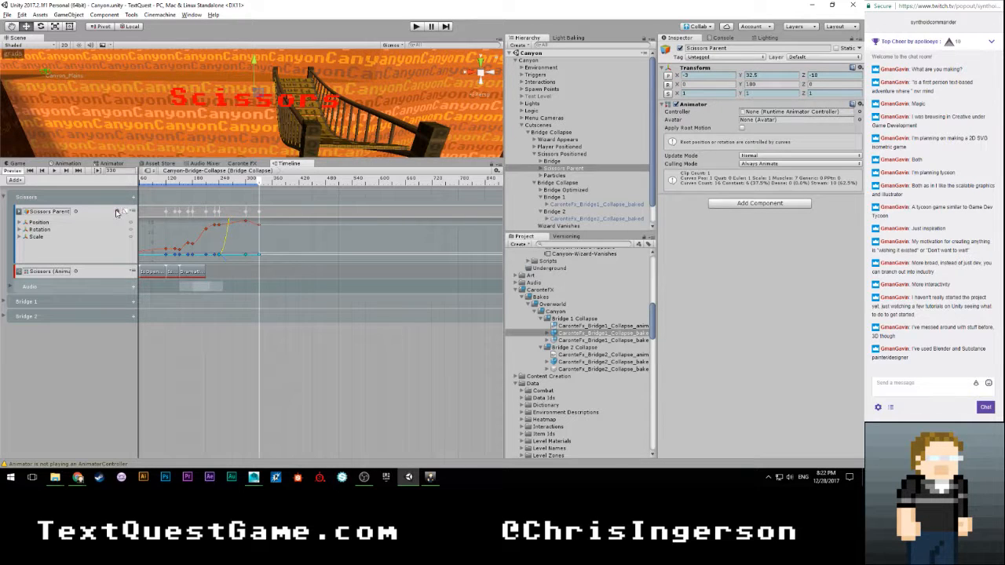
pyautogui.click(117, 212)
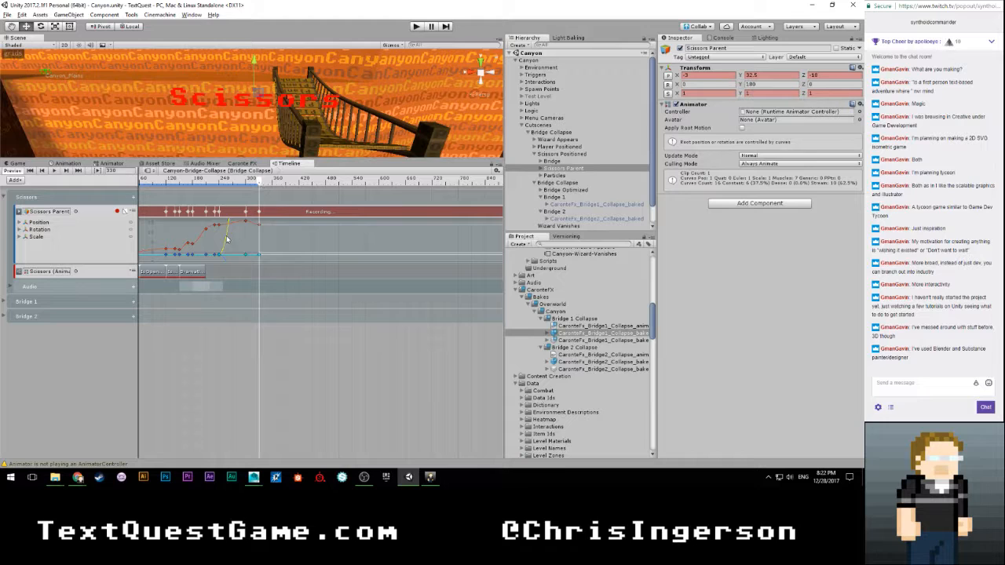
pyautogui.scroll(5, 182, 250)
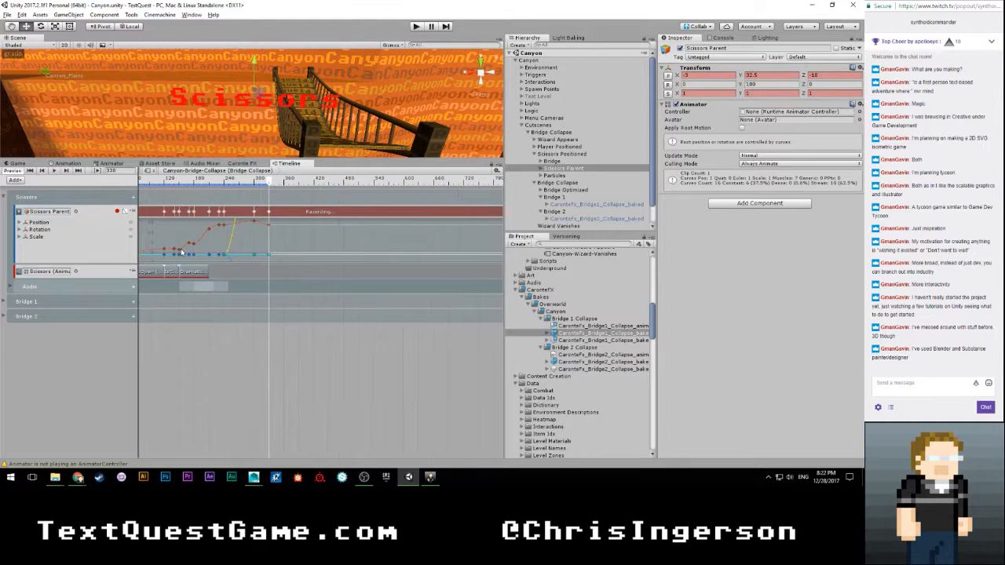
pyautogui.scroll(1, 184, 235)
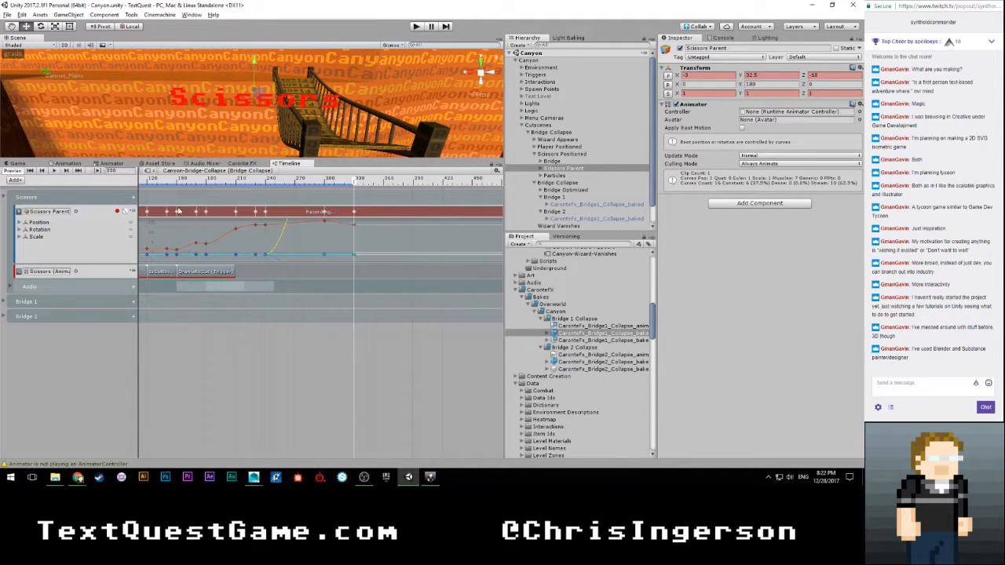
# Step: Scrub the cutscene to frames 180 and 140 and back to 330, examining the scissors' path and their placement at the bridge
pyautogui.keyDown('alt'); pyautogui.moveTo(289, 117); pyautogui.dragTo(463, 102); pyautogui.keyUp('alt')
pyautogui.moveTo(155, 196); pyautogui.dragTo(158, 202, button='right')
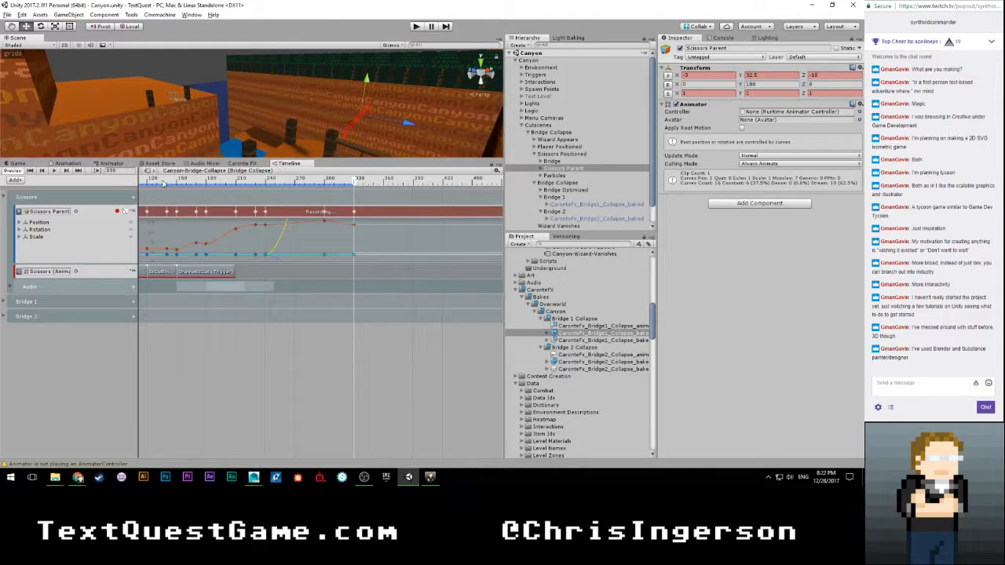
pyautogui.moveTo(164, 184); pyautogui.dragTo(206, 181)
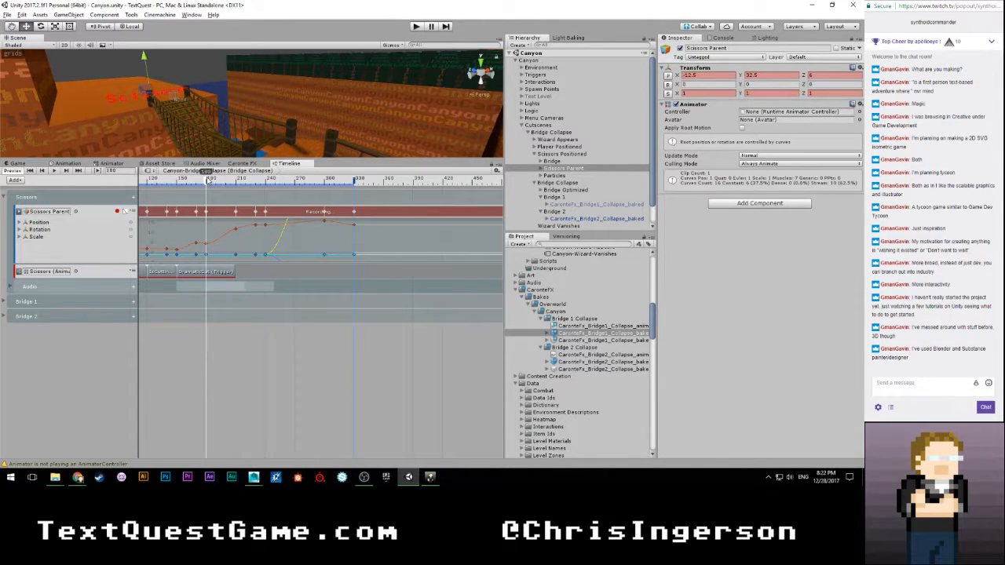
pyautogui.moveTo(209, 180); pyautogui.dragTo(167, 182)
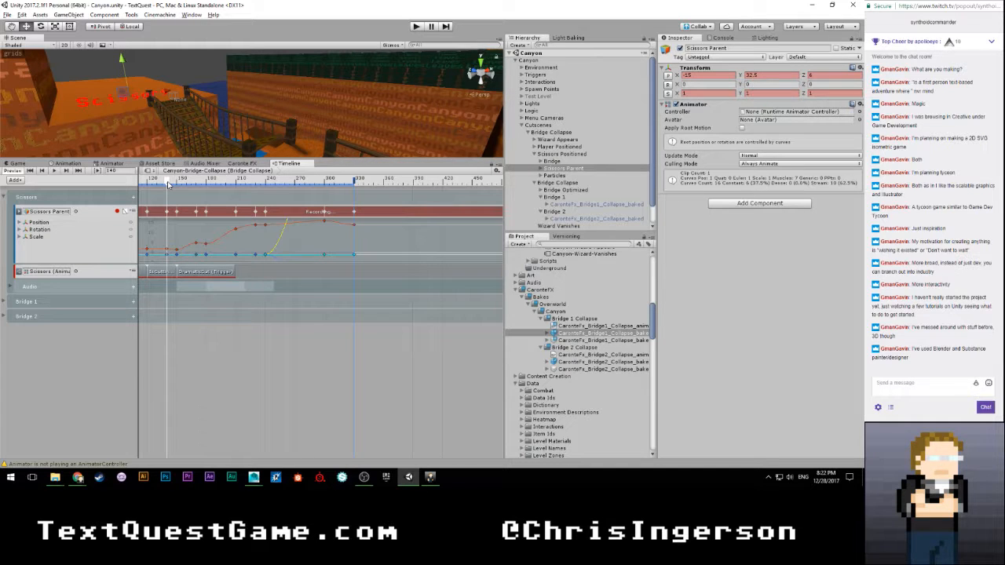
pyautogui.moveTo(167, 181); pyautogui.dragTo(354, 190)
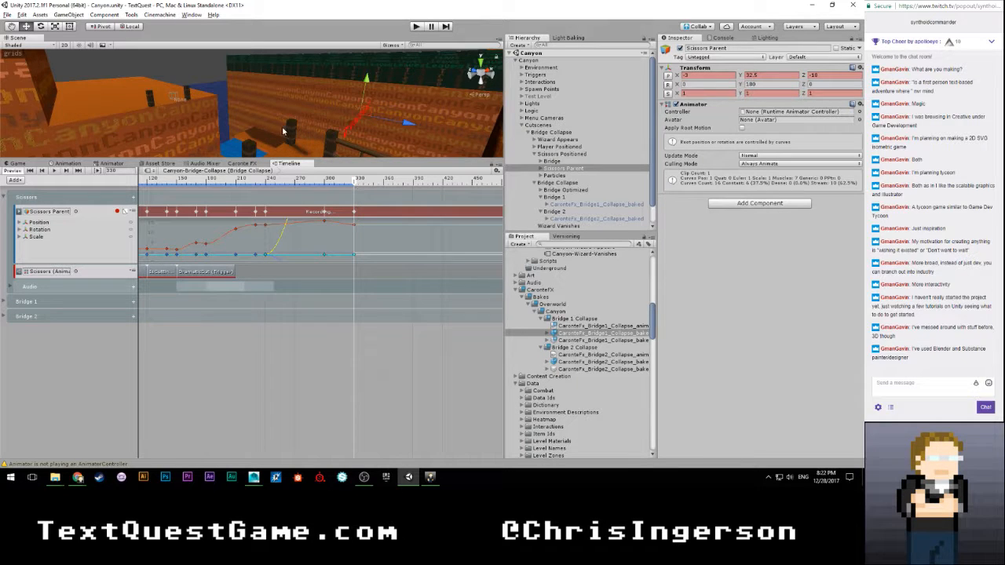
pyautogui.scroll(1, 282, 129)
pyautogui.moveTo(282, 130); pyautogui.dragTo(353, 126, button='right')
pyautogui.keyDown('alt'); pyautogui.moveTo(236, 132); pyautogui.dragTo(287, 135); pyautogui.keyUp('alt')
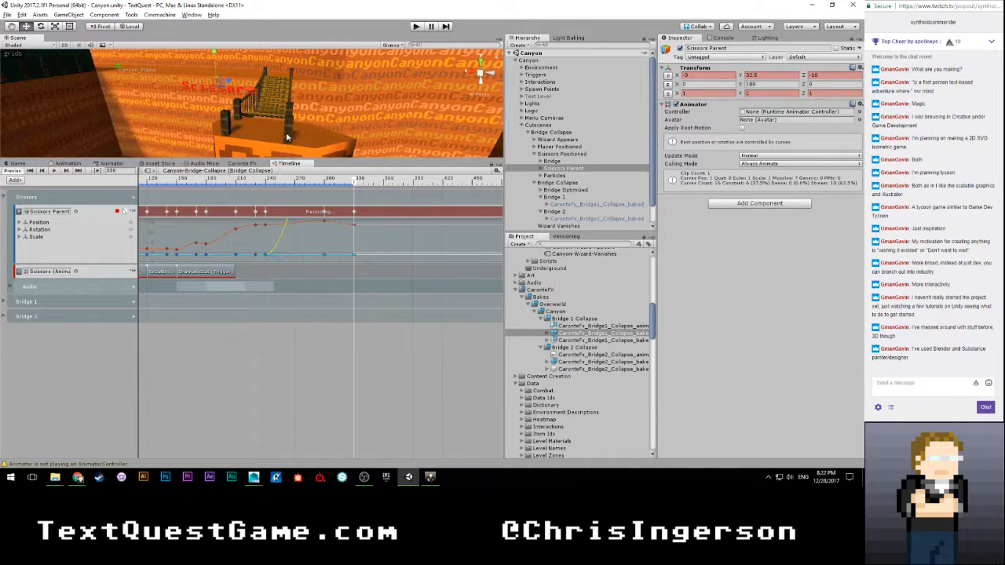
pyautogui.scroll(-3, 274, 128)
pyautogui.scroll(4, 271, 126)
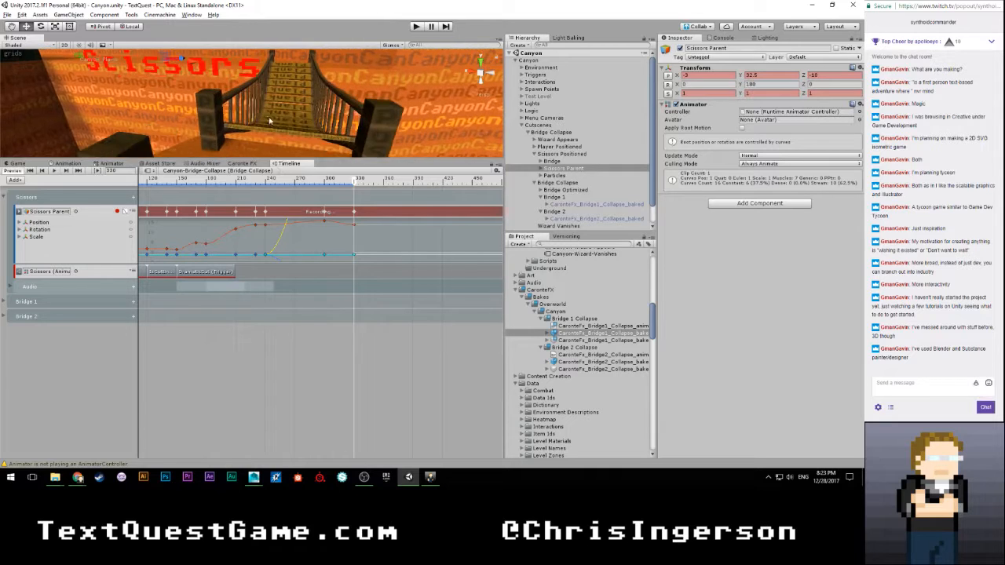
pyautogui.keyDown('alt'); pyautogui.moveTo(271, 127); pyautogui.dragTo(211, 480); pyautogui.keyUp('alt')
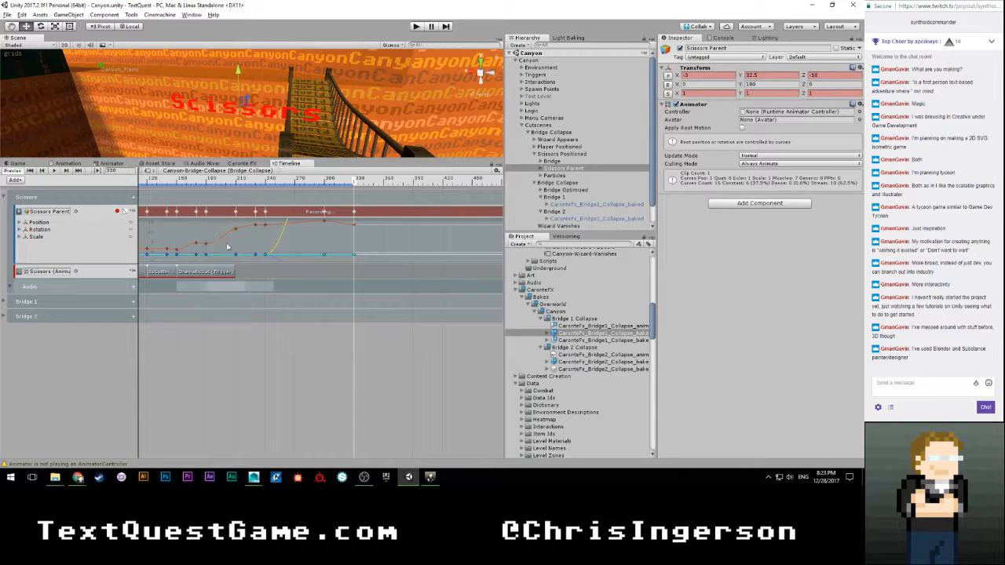
# Step: Key Scissors Parent's X position at frame 340, trying -2.5 and settling on -2
pyautogui.keyDown('alt'); pyautogui.moveTo(378, 135); pyautogui.dragTo(365, 183); pyautogui.keyUp('alt')
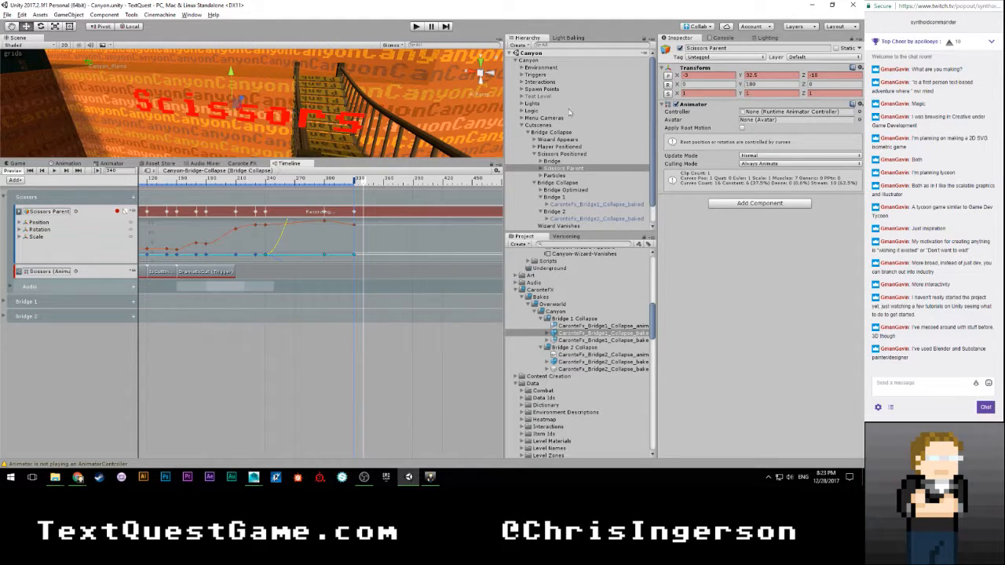
pyautogui.click(686, 75)
pyautogui.write('-3')
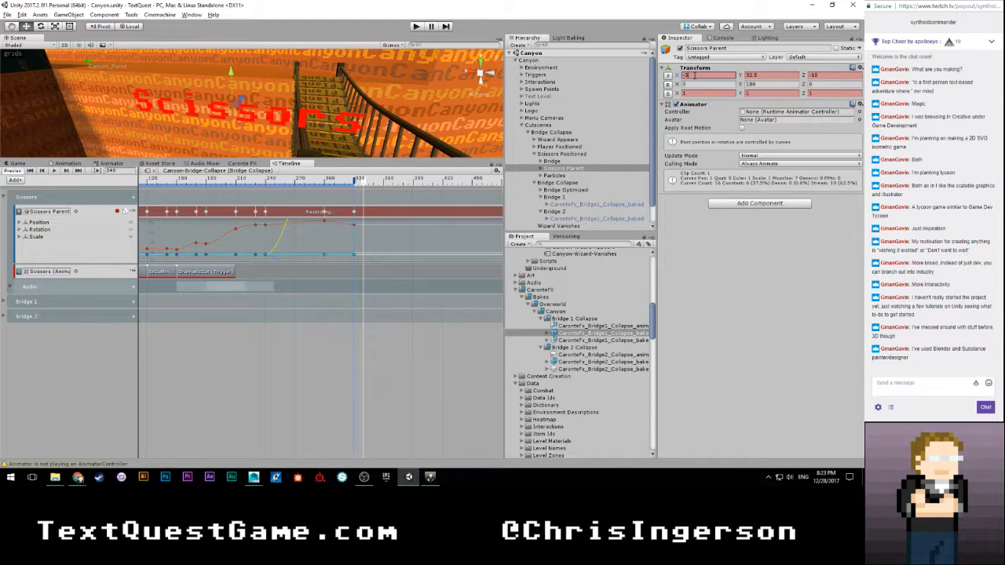
pyautogui.press('BackSpace')
pyautogui.write('2.5')
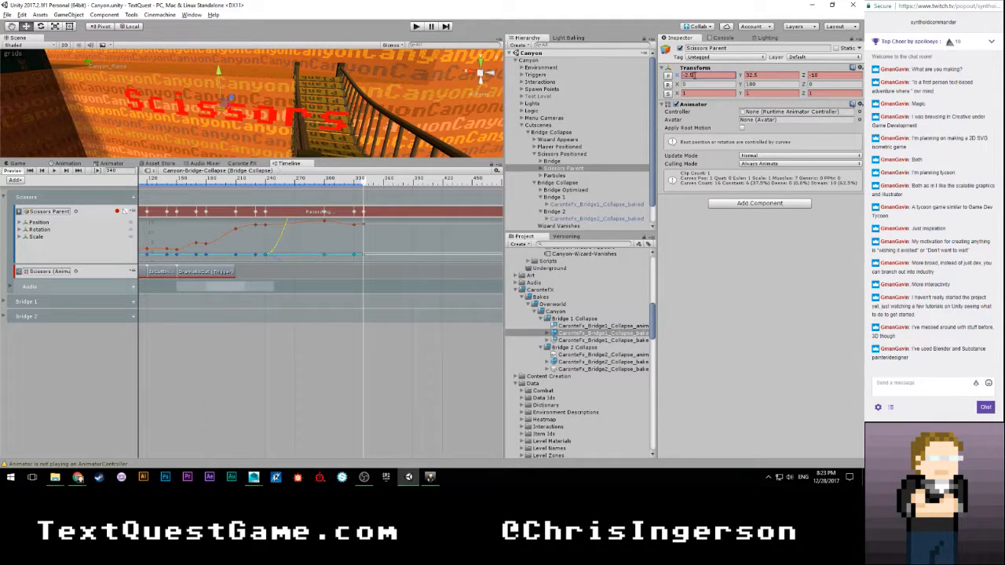
pyautogui.moveTo(362, 186)
pyautogui.mouseDown()
pyautogui.moveTo(348, 182)
pyautogui.moveTo(364, 182)
pyautogui.mouseUp()
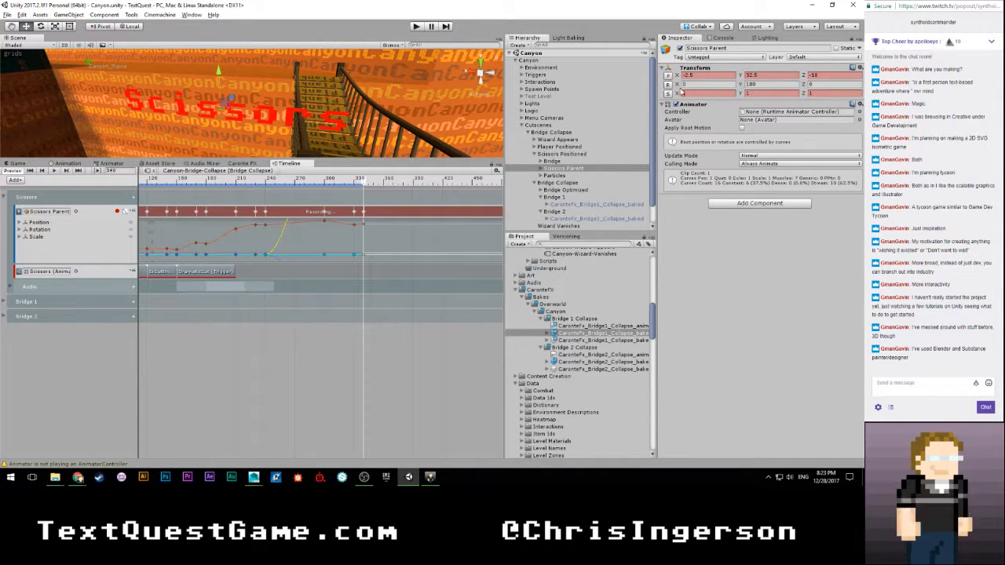
pyautogui.click(705, 76)
pyautogui.write('-2')
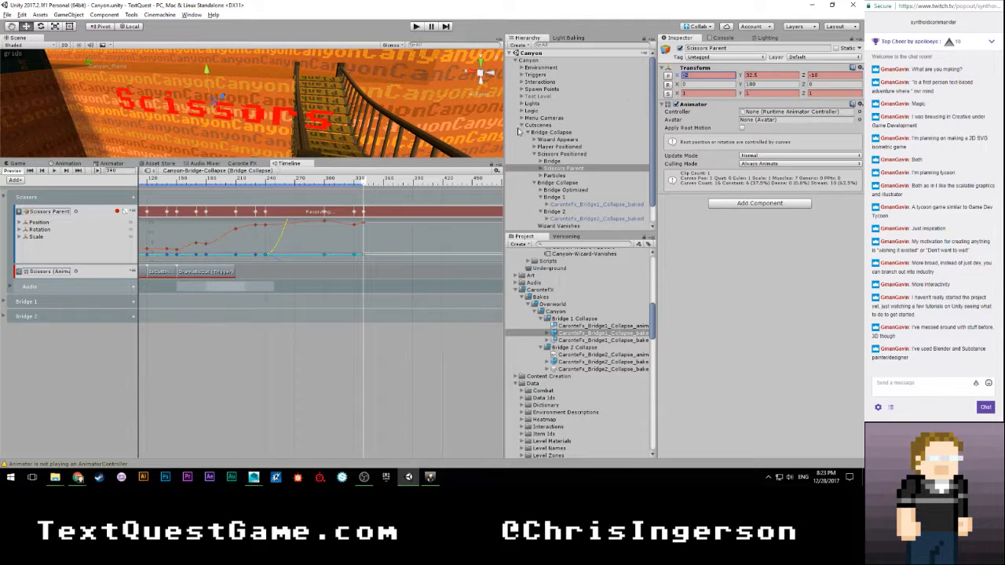
# Step: Key Scissors Parent's X position at frame 360, trying -5 and -6 and settling on -7 after checking the placement at the bridge
pyautogui.moveTo(365, 186); pyautogui.dragTo(386, 185)
pyautogui.click(714, 76)
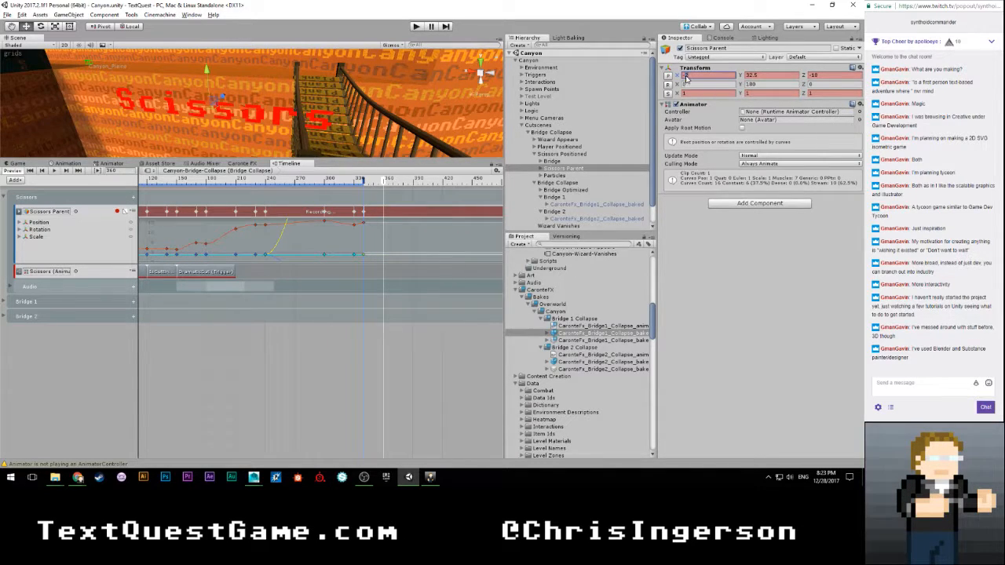
pyautogui.write('-5')
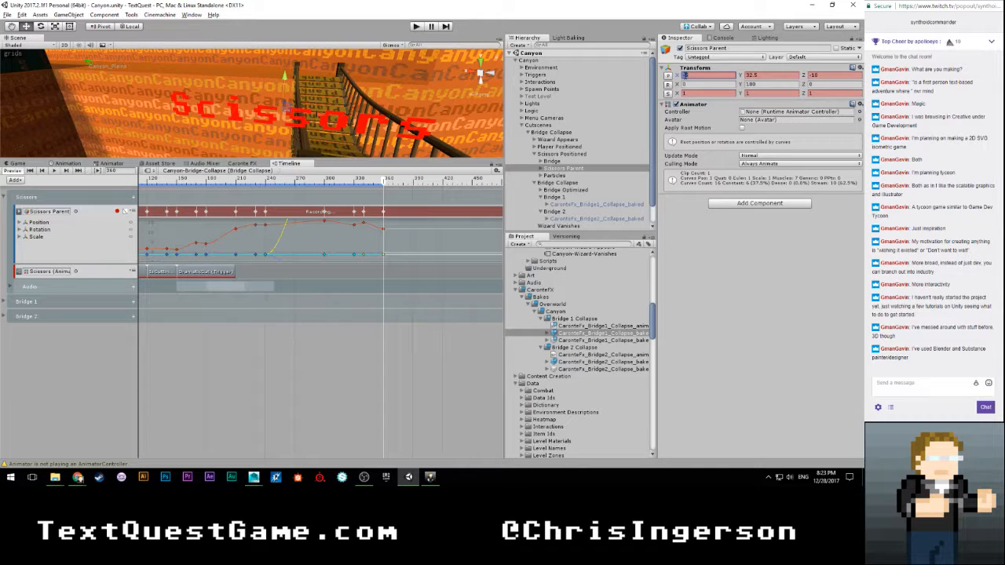
pyautogui.press('BackSpace')
pyautogui.write('6')
pyautogui.scroll(-1, 381, 123)
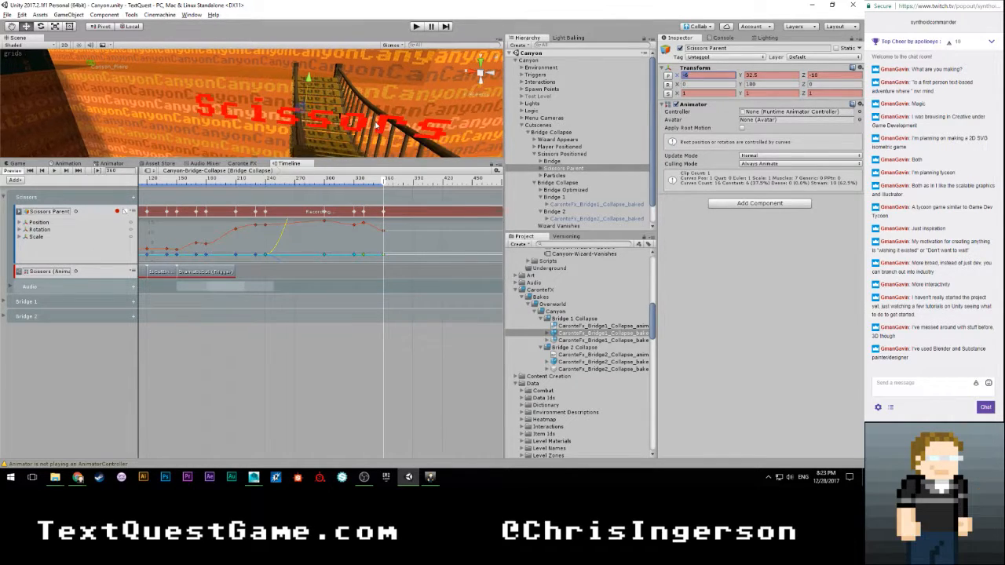
pyautogui.keyDown('alt'); pyautogui.moveTo(378, 124); pyautogui.dragTo(372, 126); pyautogui.keyUp('alt')
pyautogui.scroll(-1, 352, 127)
pyautogui.moveTo(353, 127); pyautogui.dragTo(293, 119, button='middle')
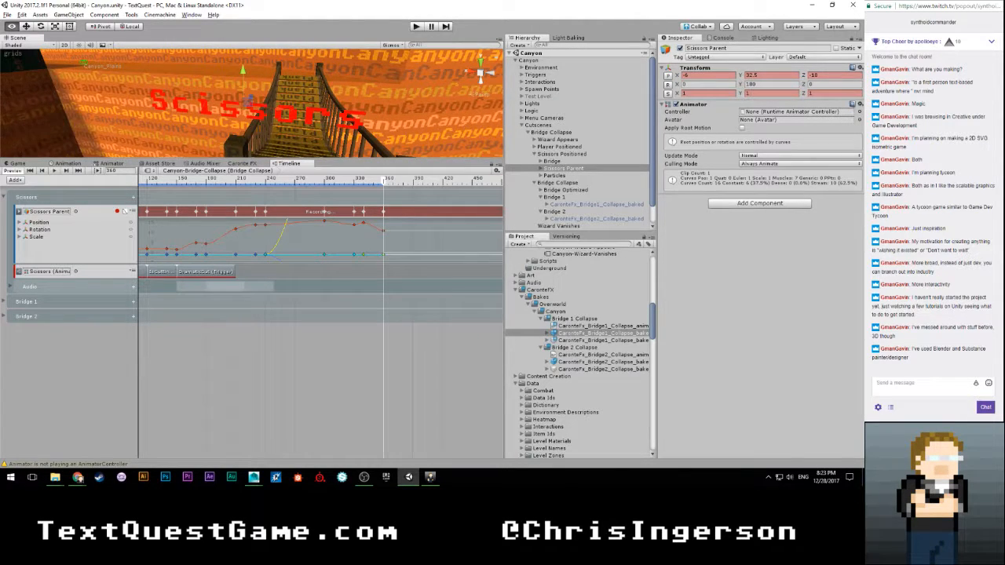
pyautogui.moveTo(314, 133); pyautogui.dragTo(344, 123, button='right')
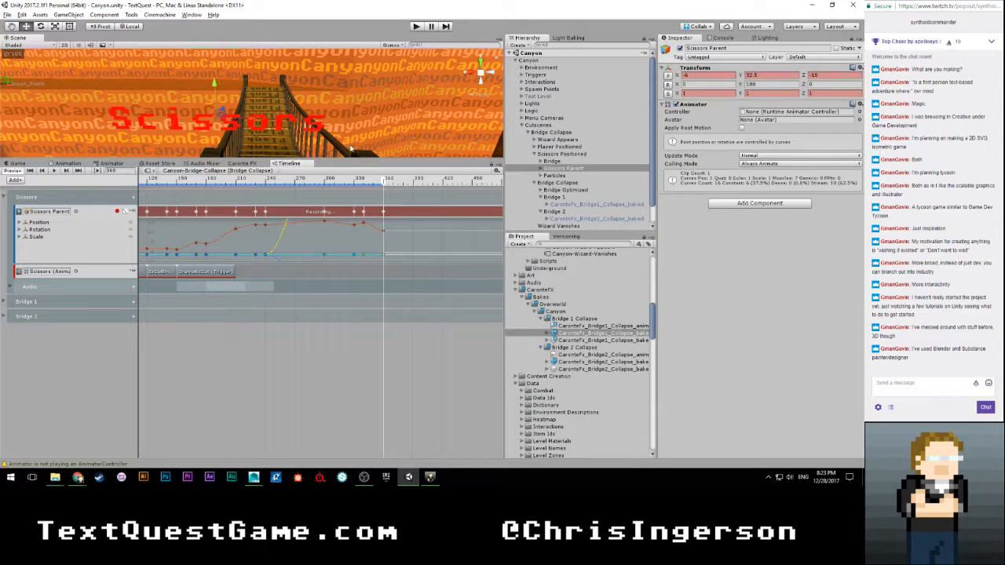
pyautogui.moveTo(388, 181); pyautogui.dragTo(386, 183)
pyautogui.click(700, 76)
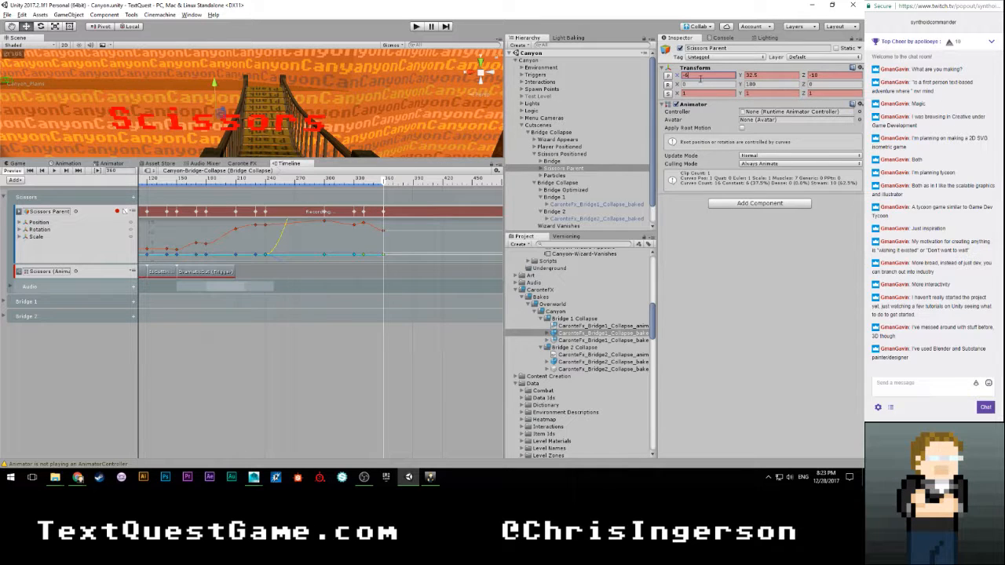
pyautogui.moveTo(686, 74); pyautogui.dragTo(688, 75)
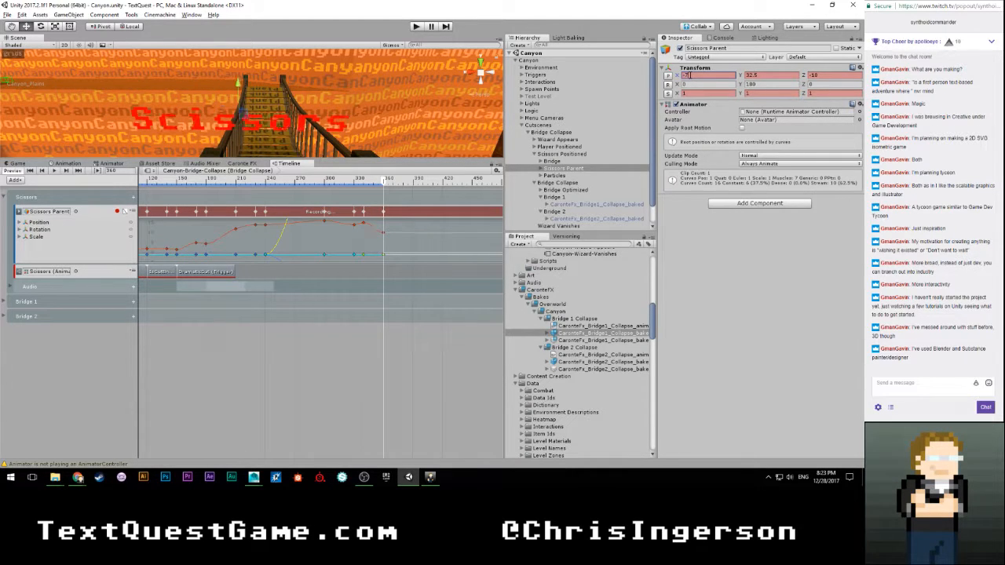
# Step: Key Scissors Parent's X position at -6 at frame 370
pyautogui.moveTo(384, 182); pyautogui.dragTo(393, 185)
pyautogui.click(686, 74)
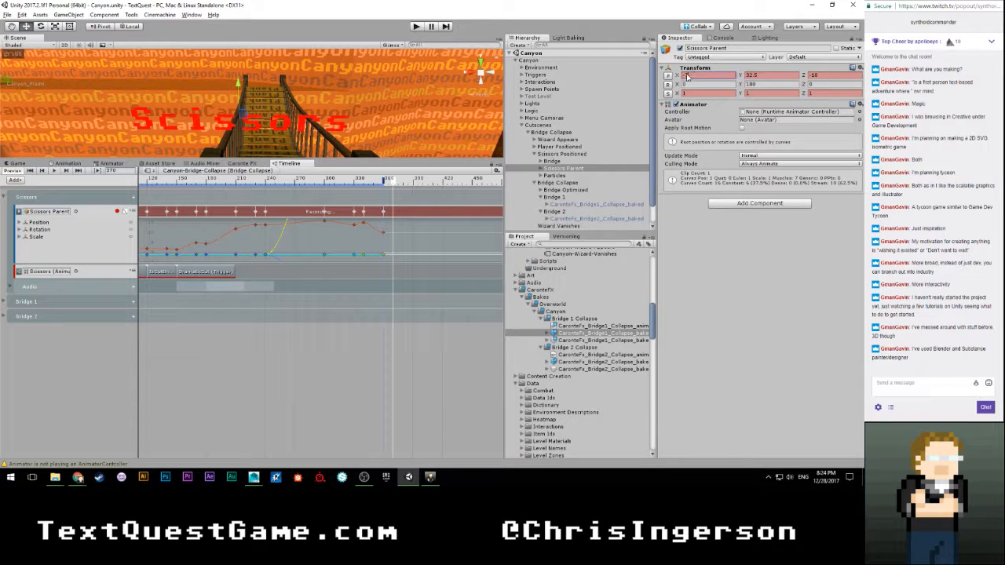
pyautogui.moveTo(686, 75); pyautogui.dragTo(680, 75)
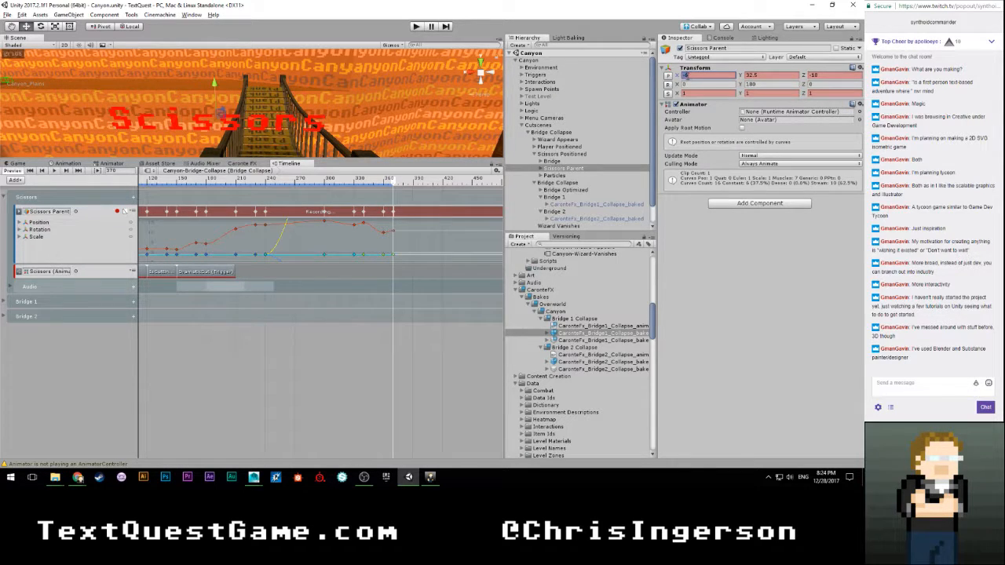
# Step: Put the playhead at frame 390 and key Scissors Parent's X position there at -10
pyautogui.moveTo(393, 183); pyautogui.dragTo(413, 184)
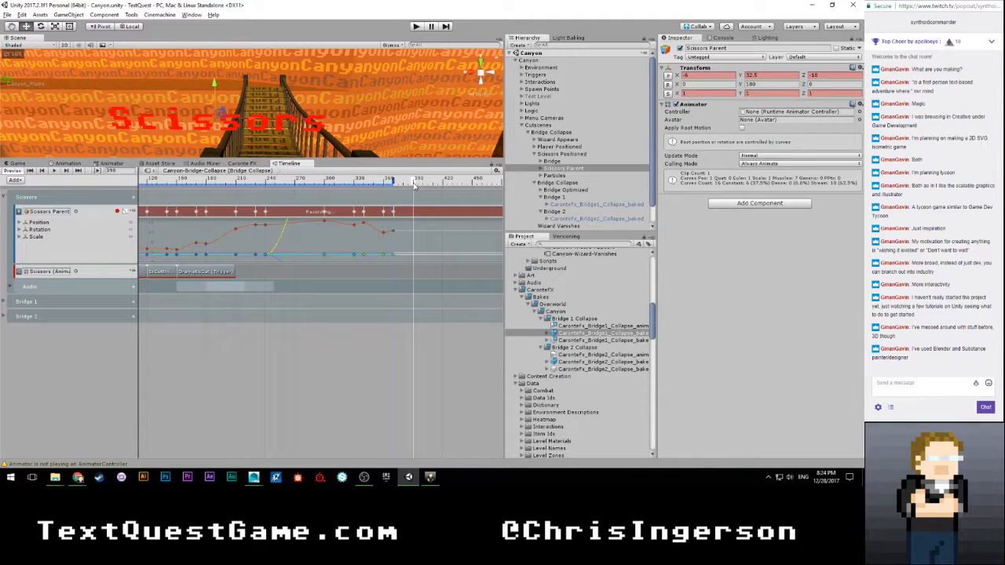
pyautogui.click(716, 82)
pyautogui.click(716, 76)
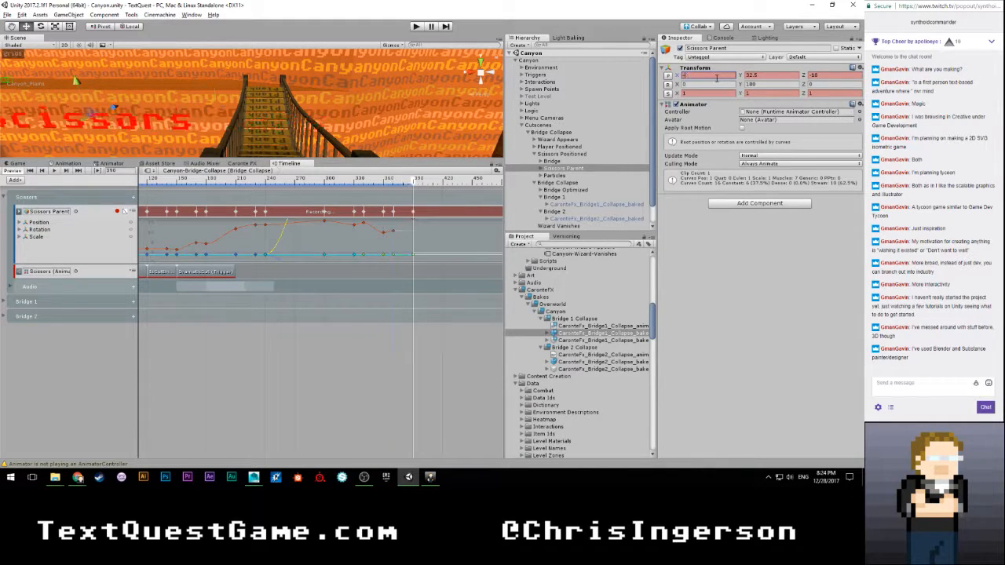
pyautogui.write('-10')
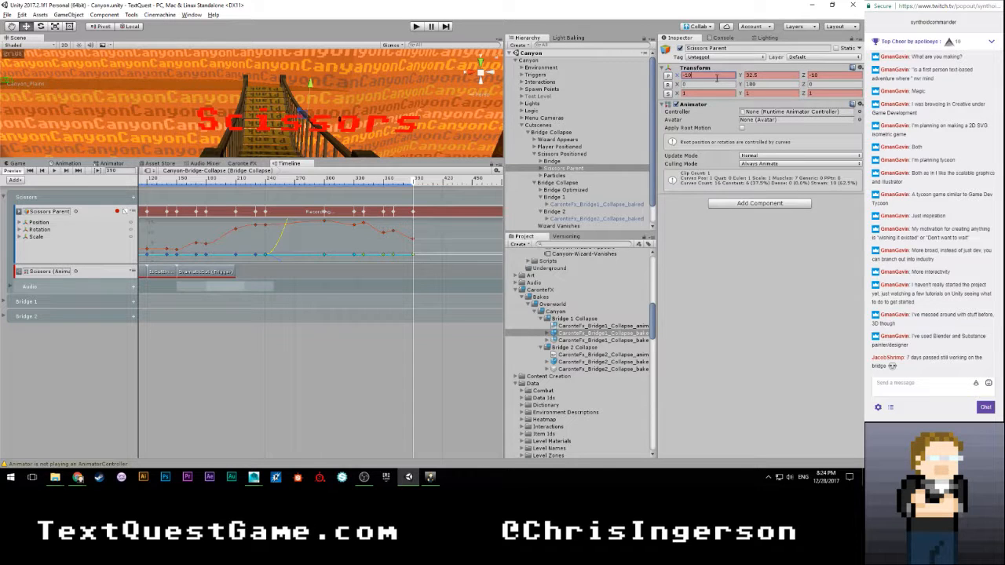
pyautogui.press('Return')
# Step: Check the scissors' placement against the bridge railing and set Scissors Parent's X position at frame 390 to -12
pyautogui.scroll(5, 299, 155)
pyautogui.moveTo(299, 155); pyautogui.dragTo(276, 150, button='middle')
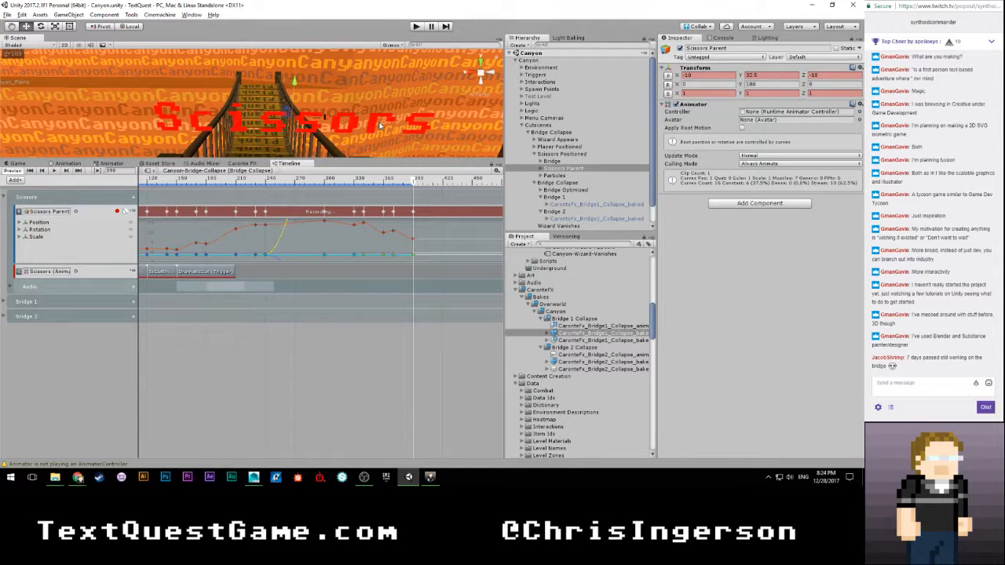
pyautogui.scroll(-3, 378, 126)
pyautogui.scroll(2, 376, 125)
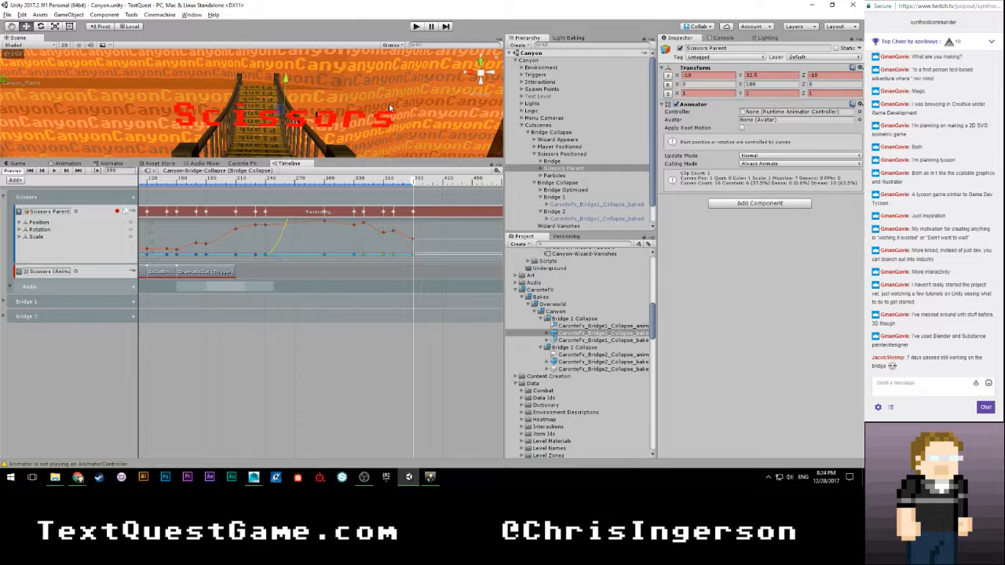
pyautogui.scroll(3, 388, 105)
pyautogui.moveTo(388, 106); pyautogui.dragTo(30, 12, button='middle')
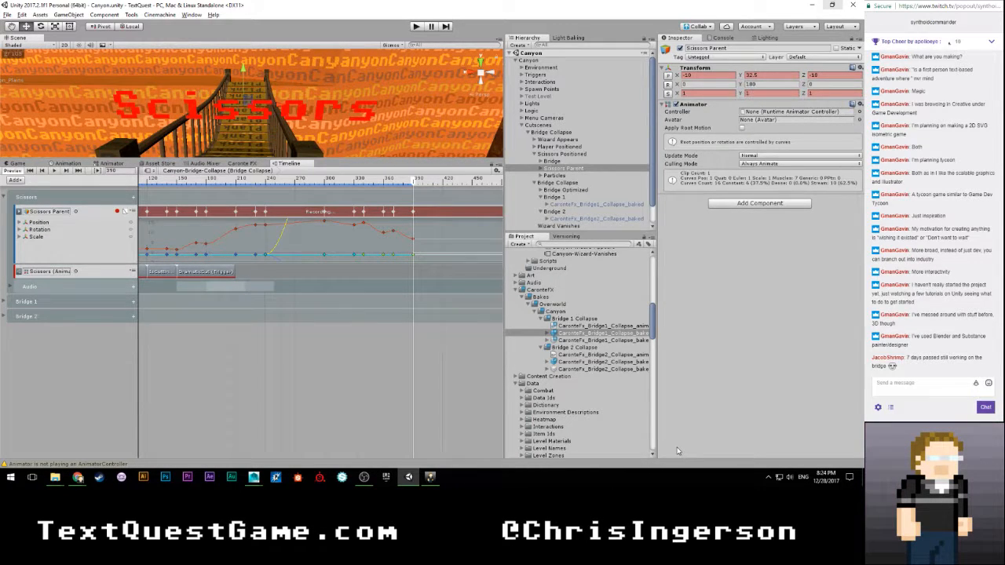
pyautogui.scroll(-2, 303, 220)
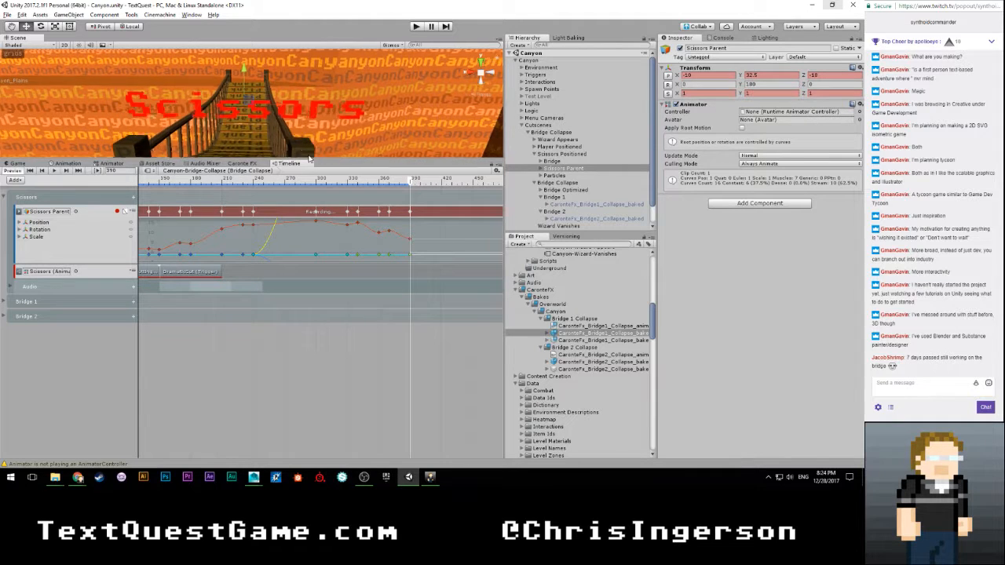
pyautogui.scroll(-2, 303, 219)
pyautogui.scroll(2, 275, 118)
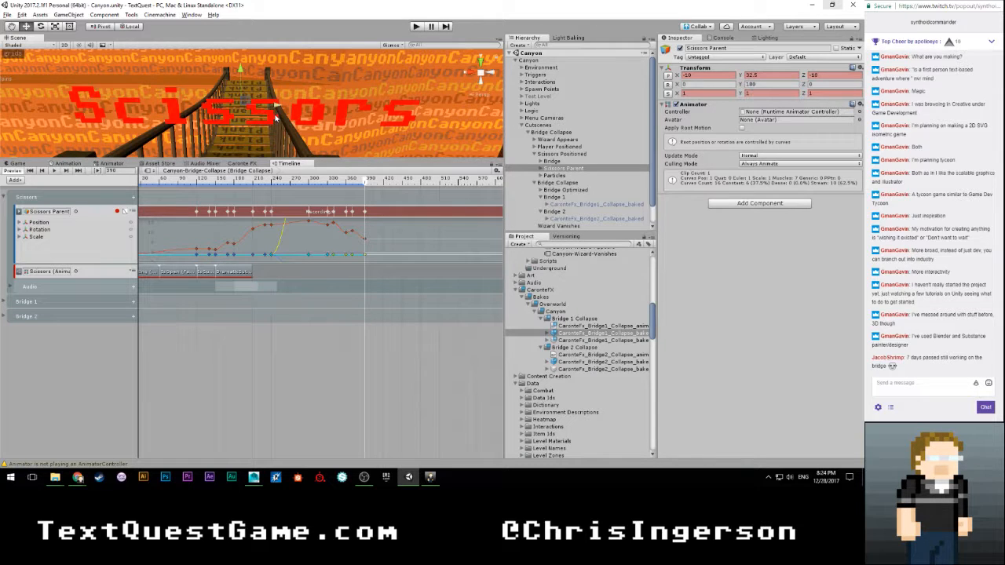
pyautogui.scroll(3, 275, 118)
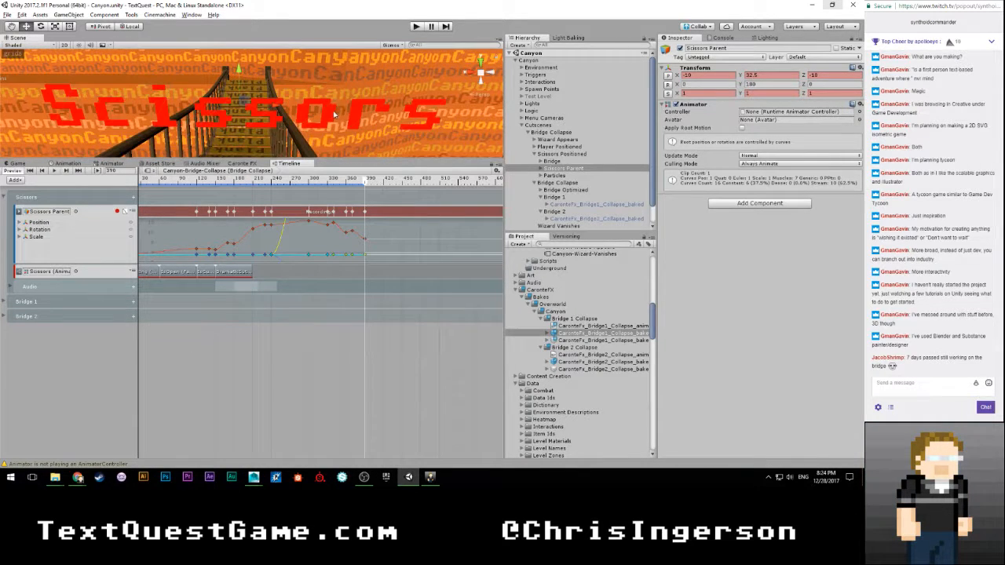
pyautogui.click(691, 75)
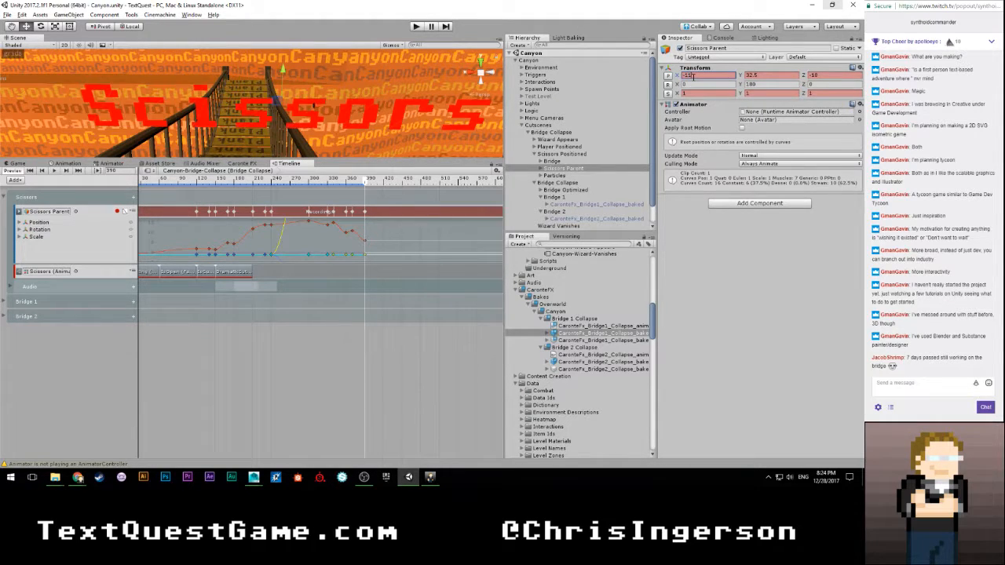
pyautogui.keyDown('alt'); pyautogui.moveTo(442, 122); pyautogui.dragTo(267, 110); pyautogui.keyUp('alt')
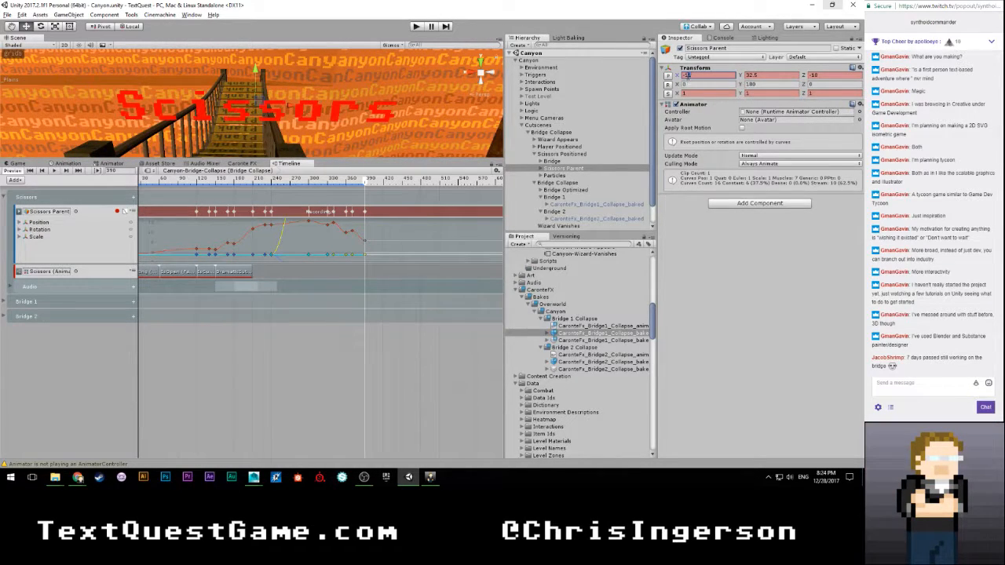
pyautogui.press('Return')
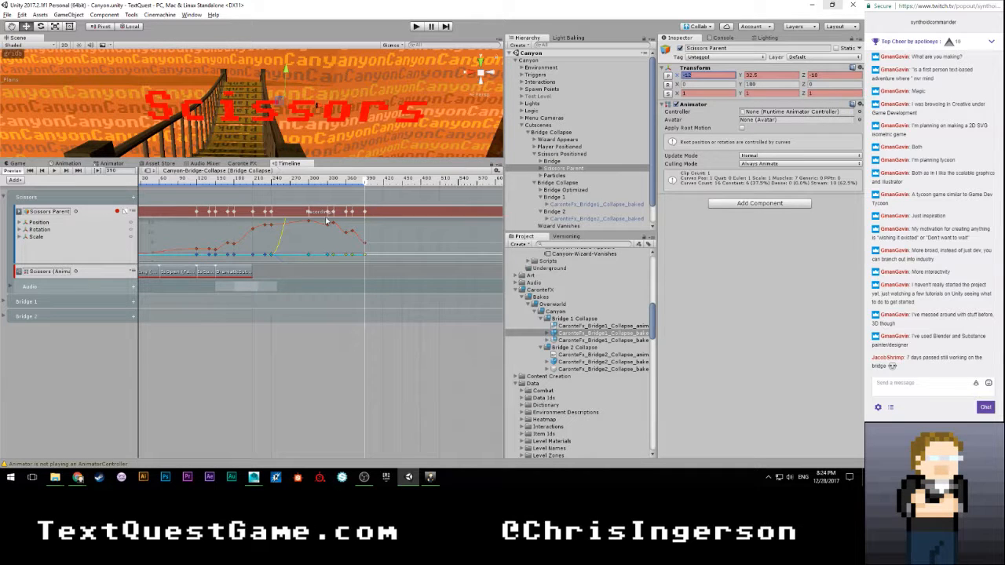
# Step: Scrub the cutscene past frame 390, back to about frame 230 and forward to 390, reviewing the scissors' motion
pyautogui.moveTo(366, 180); pyautogui.dragTo(379, 182)
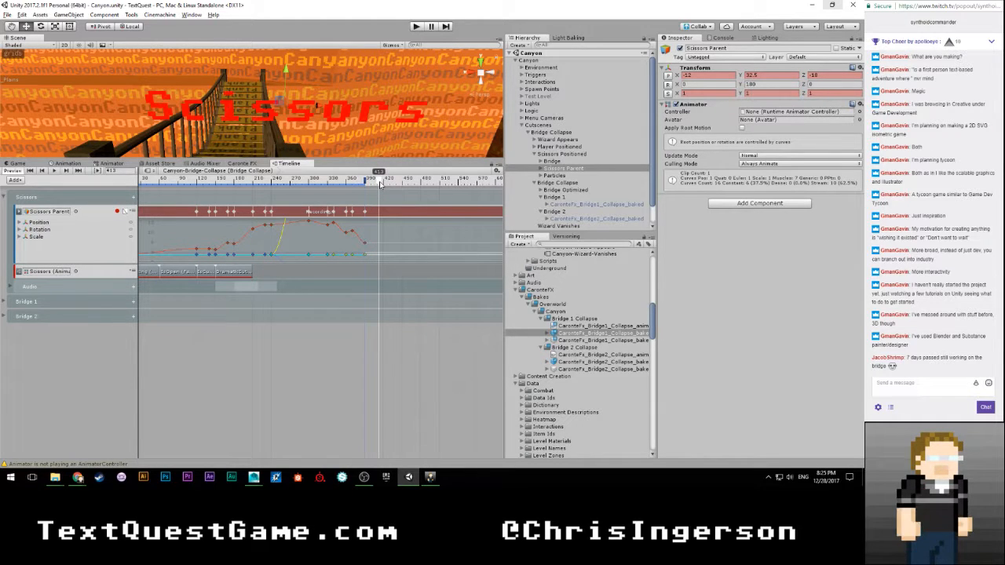
pyautogui.moveTo(378, 183); pyautogui.dragTo(267, 182)
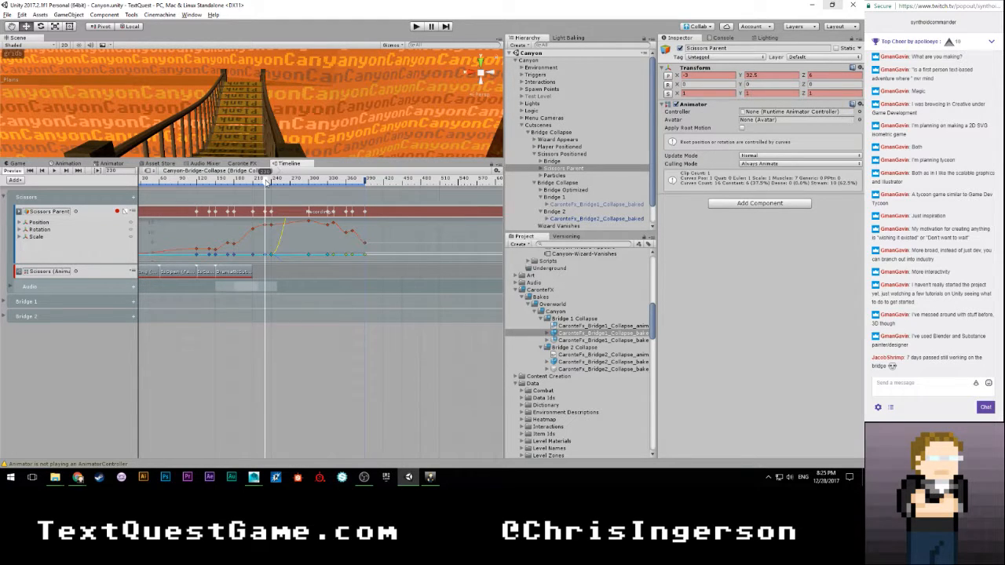
pyautogui.moveTo(265, 182); pyautogui.dragTo(367, 180)
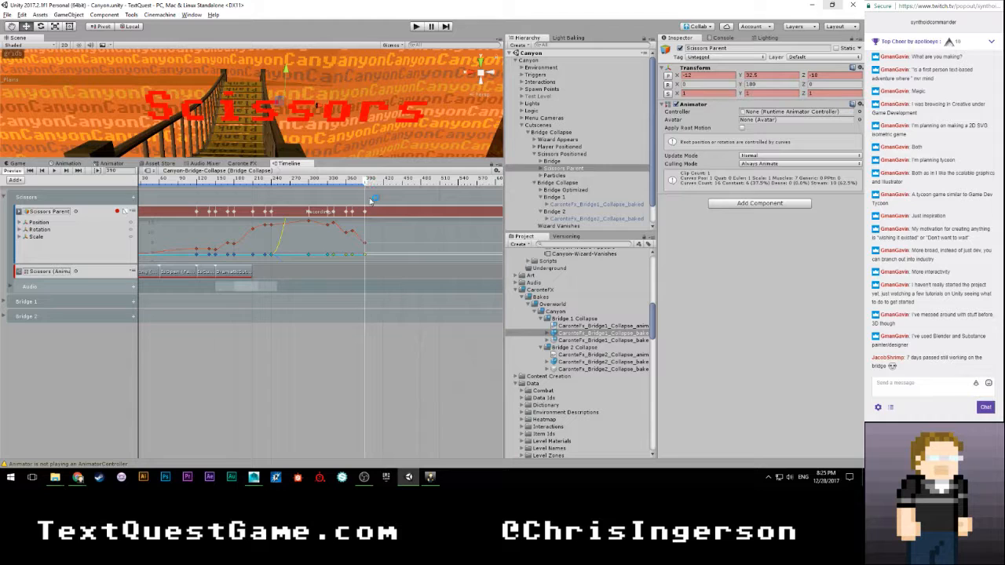
# Step: Stop recording on the Scissors Parent track, move its last X position key to frame 400 and put the playhead there
pyautogui.click(119, 211)
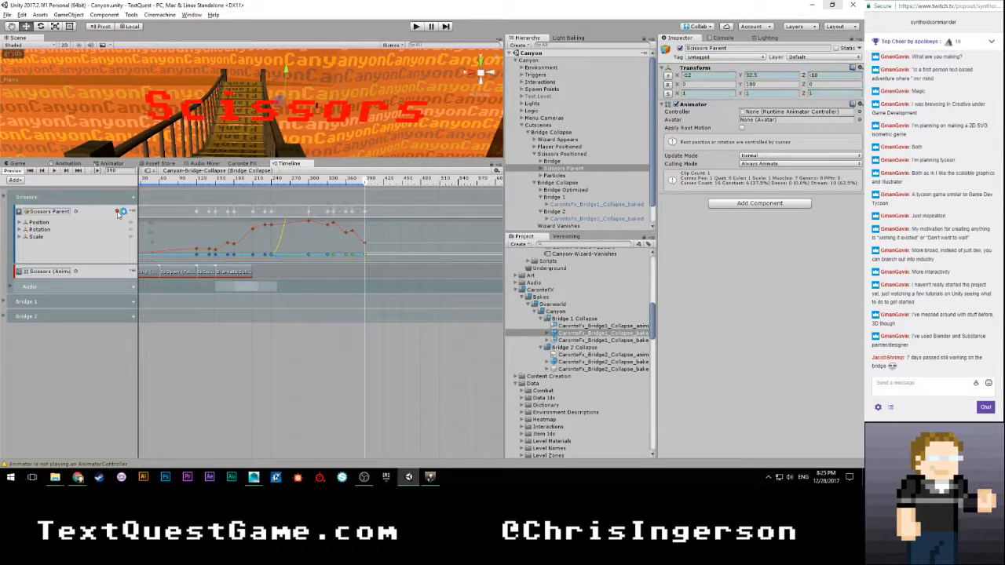
pyautogui.scroll(2, 368, 242)
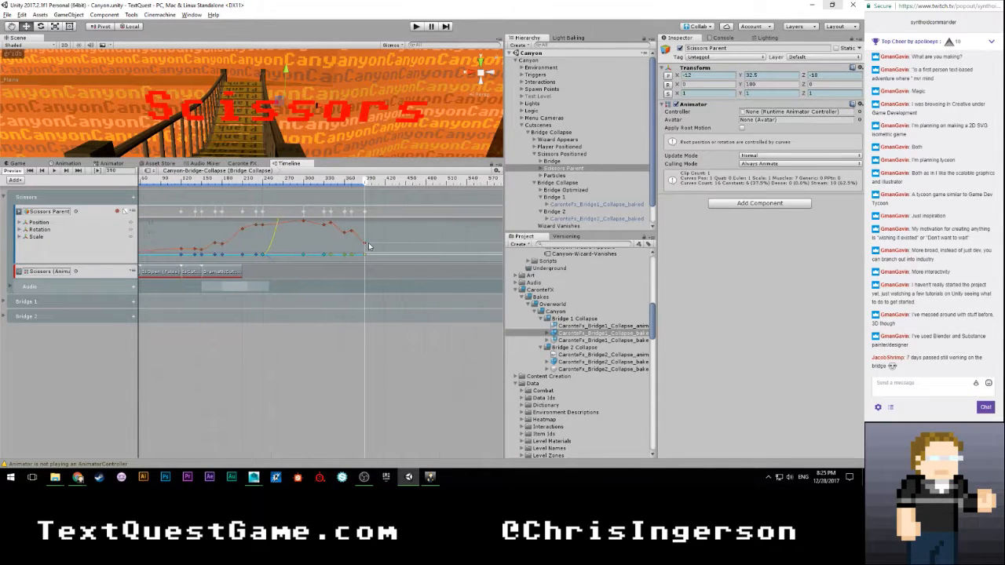
pyautogui.click(367, 244)
pyautogui.rightClick(365, 247)
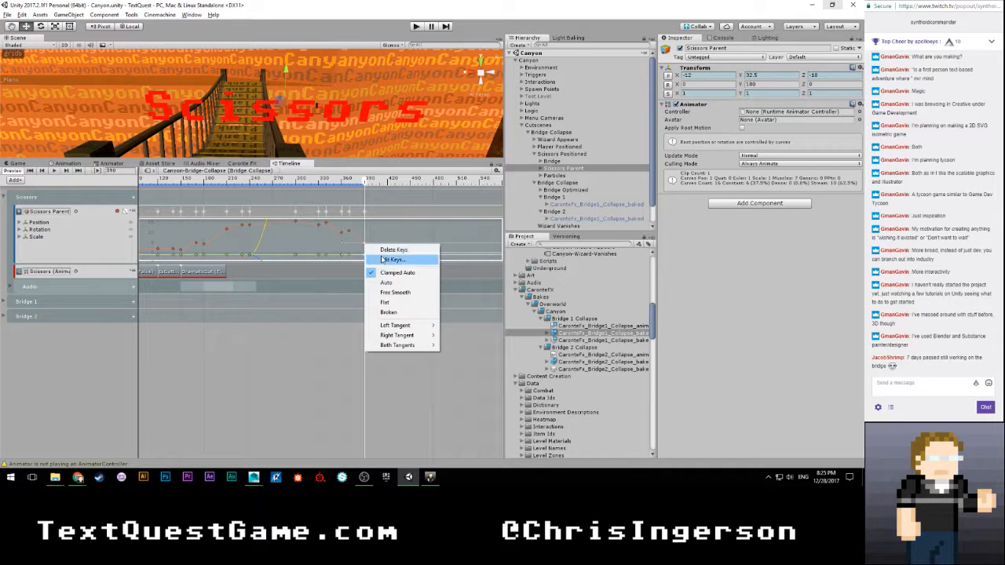
pyautogui.click(377, 259)
pyautogui.write('400')
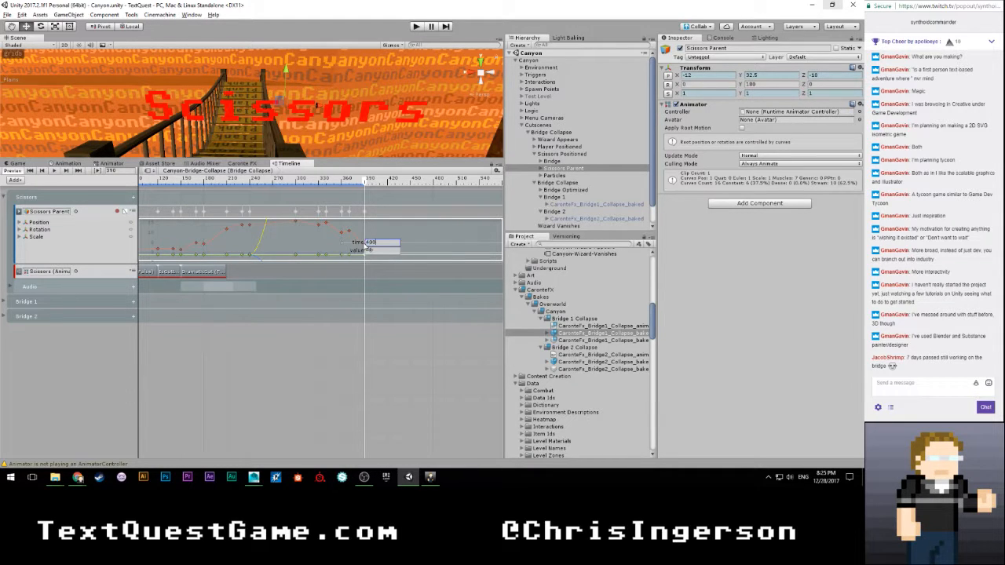
pyautogui.press('Return')
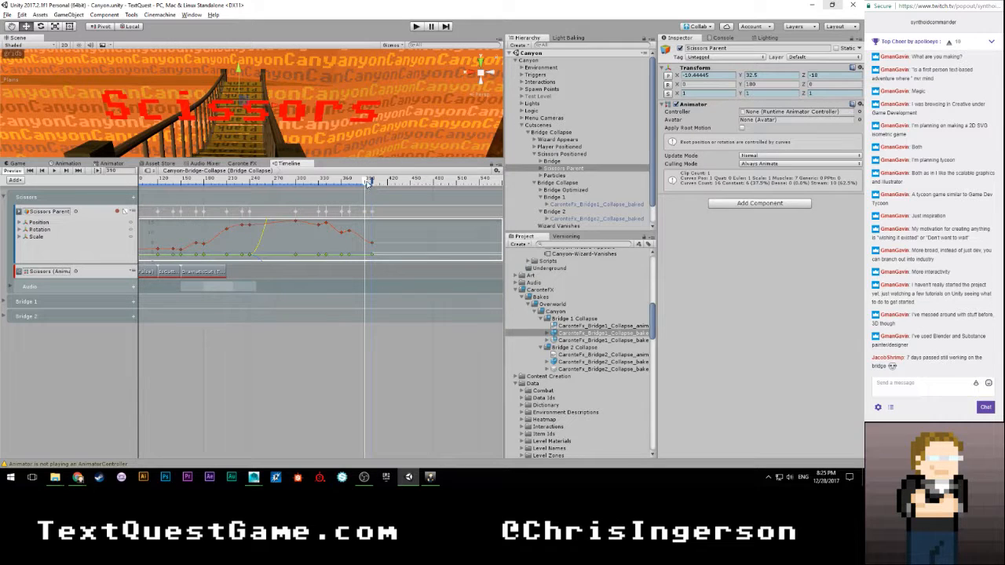
pyautogui.moveTo(367, 182); pyautogui.dragTo(374, 183)
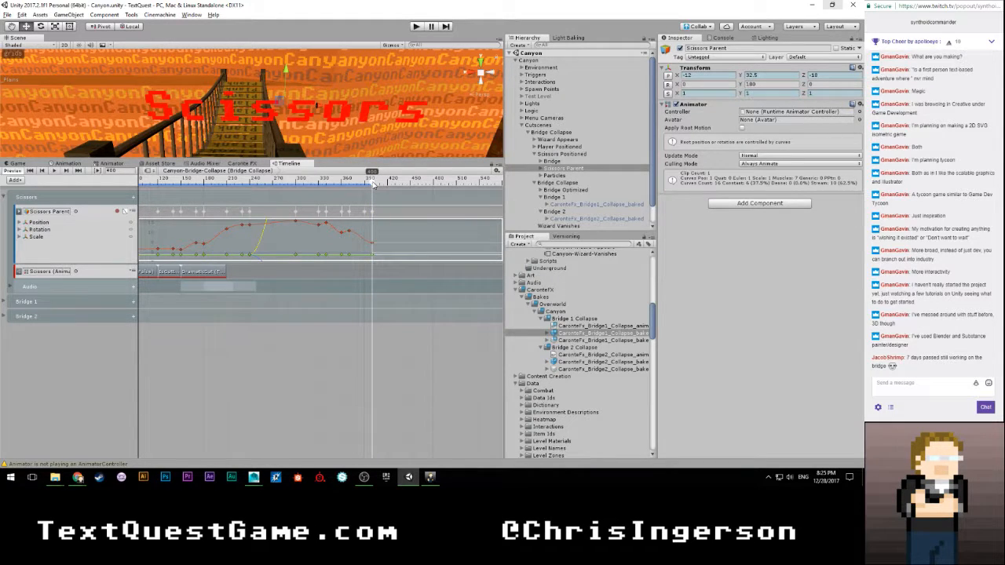
# Step: Resume recording on the Scissors Parent track and key its X position at -14 on frame 420
pyautogui.click(118, 211)
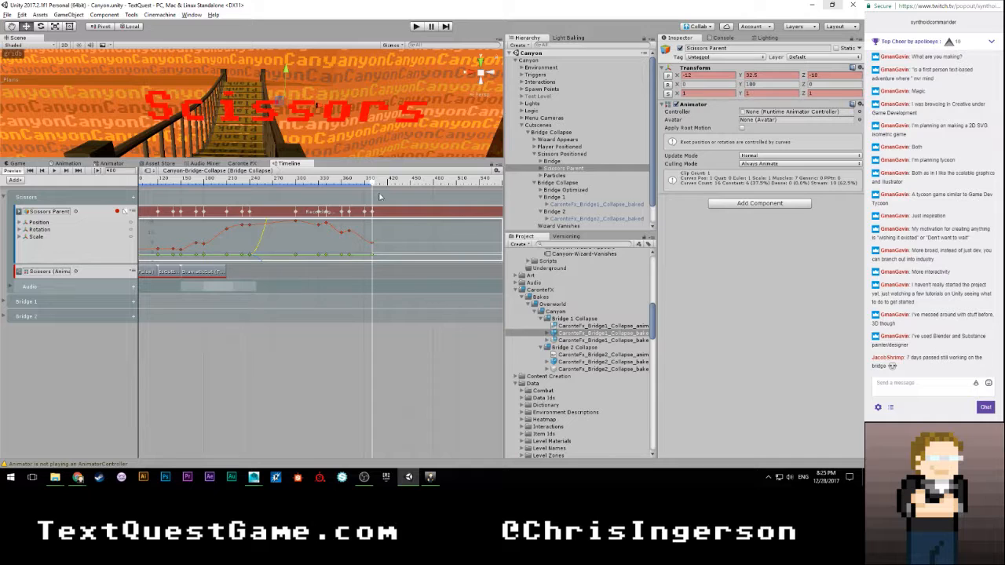
pyautogui.moveTo(374, 182); pyautogui.dragTo(382, 182)
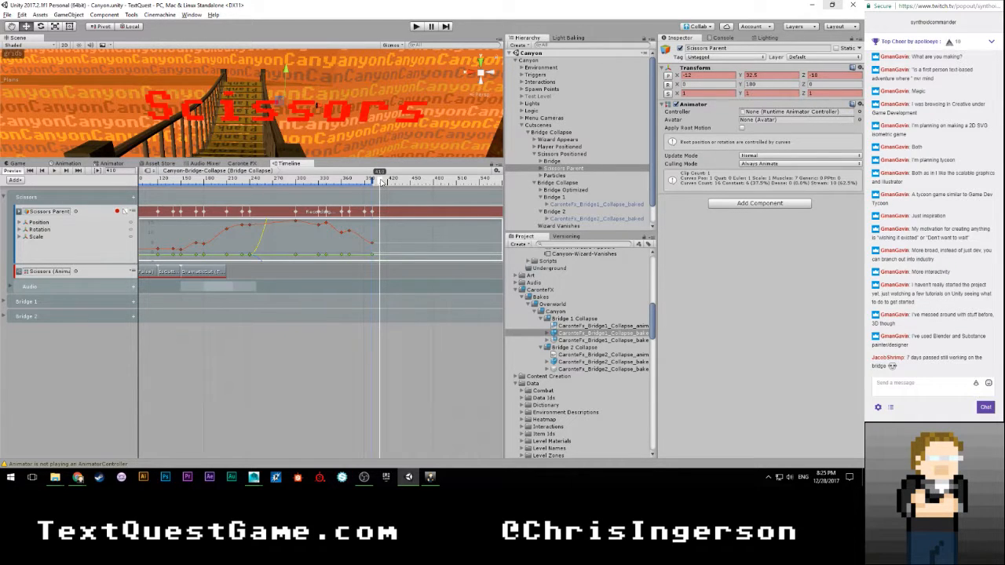
pyautogui.moveTo(381, 182); pyautogui.dragTo(374, 182)
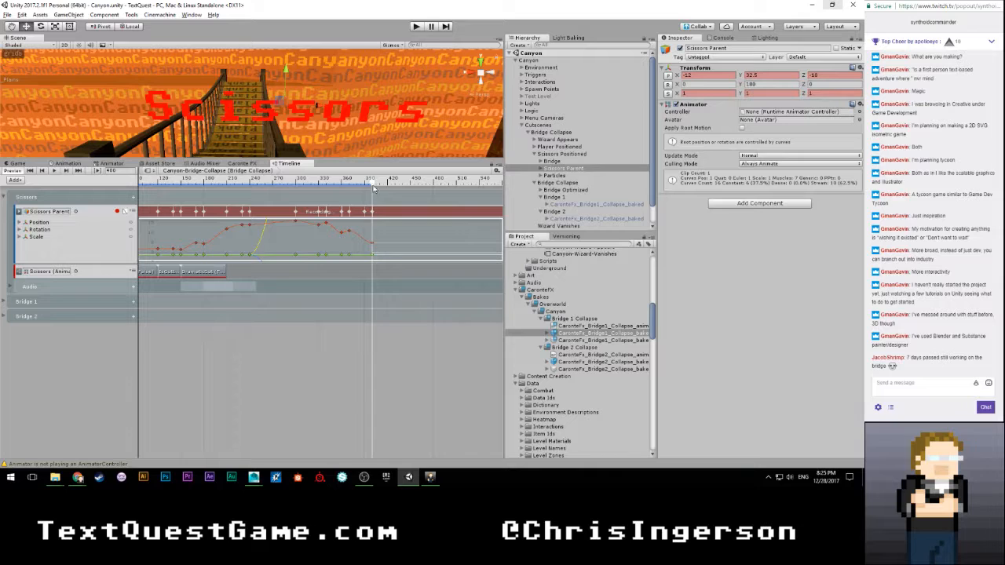
pyautogui.moveTo(373, 183); pyautogui.dragTo(381, 184)
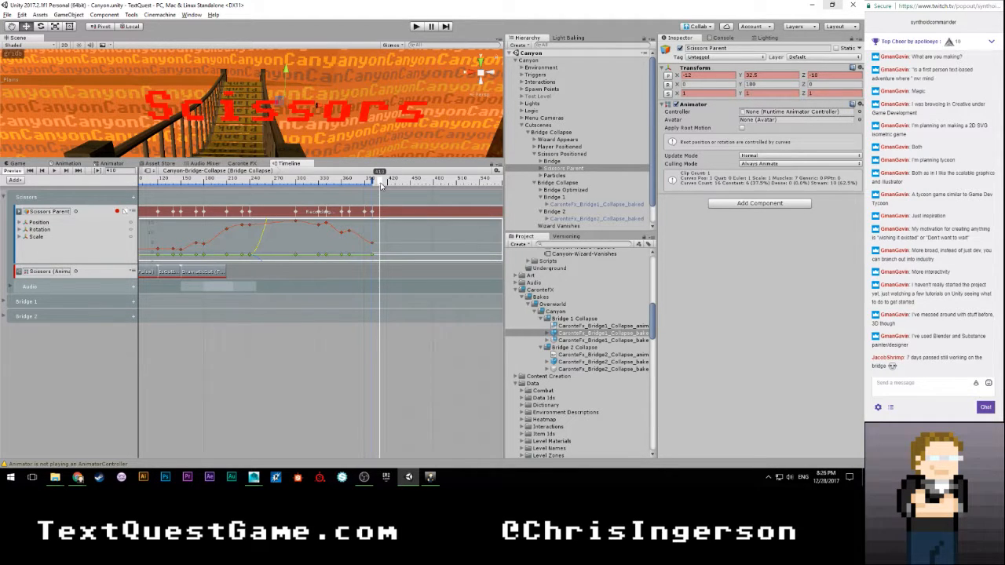
pyautogui.moveTo(381, 184); pyautogui.dragTo(388, 183)
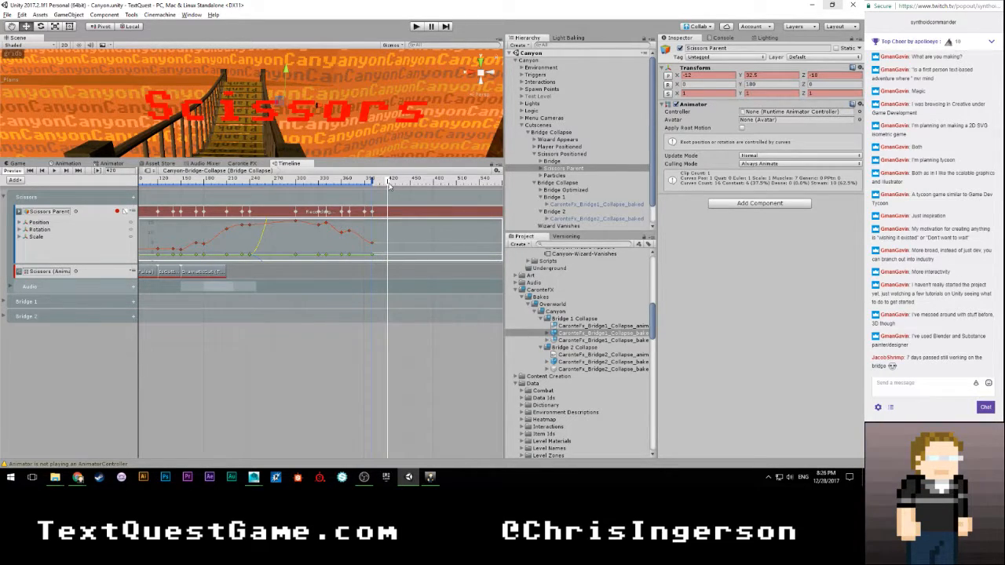
pyautogui.click(687, 74)
pyautogui.write('-14')
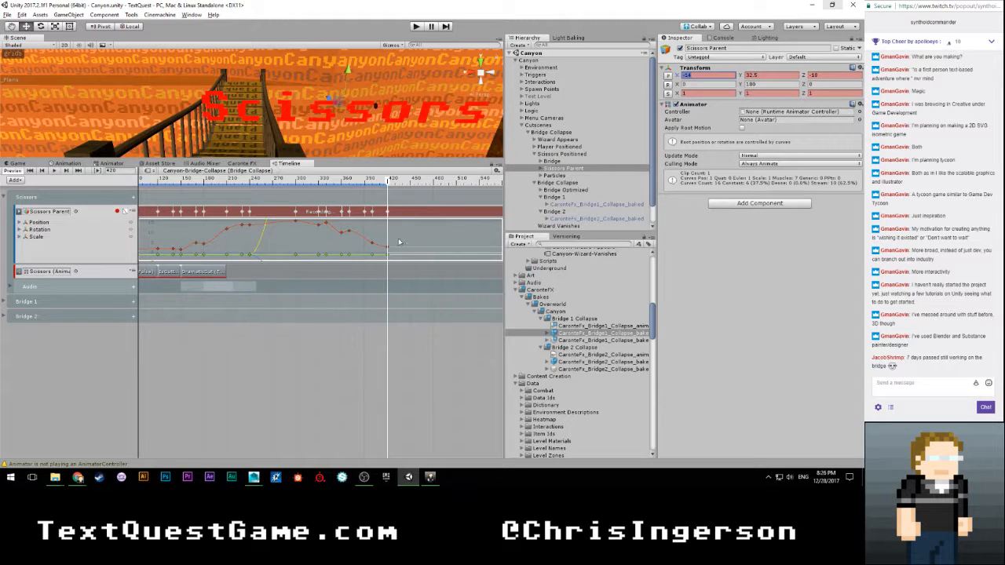
# Step: Key Scissors Parent's X position at -14 on frame 430 and stop recording on its track
pyautogui.scroll(3, 400, 219)
pyautogui.scroll(-1, 398, 239)
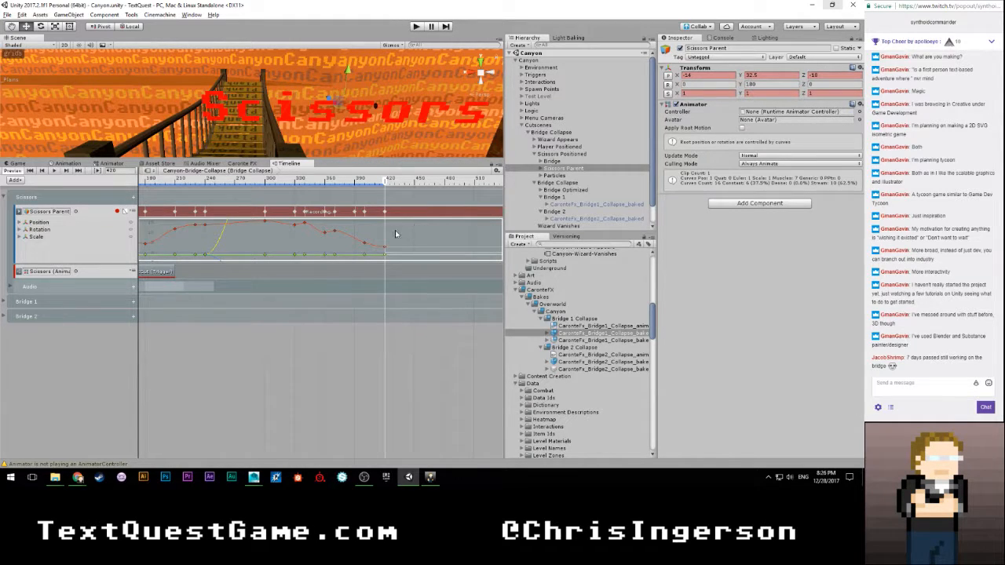
pyautogui.scroll(2, 395, 234)
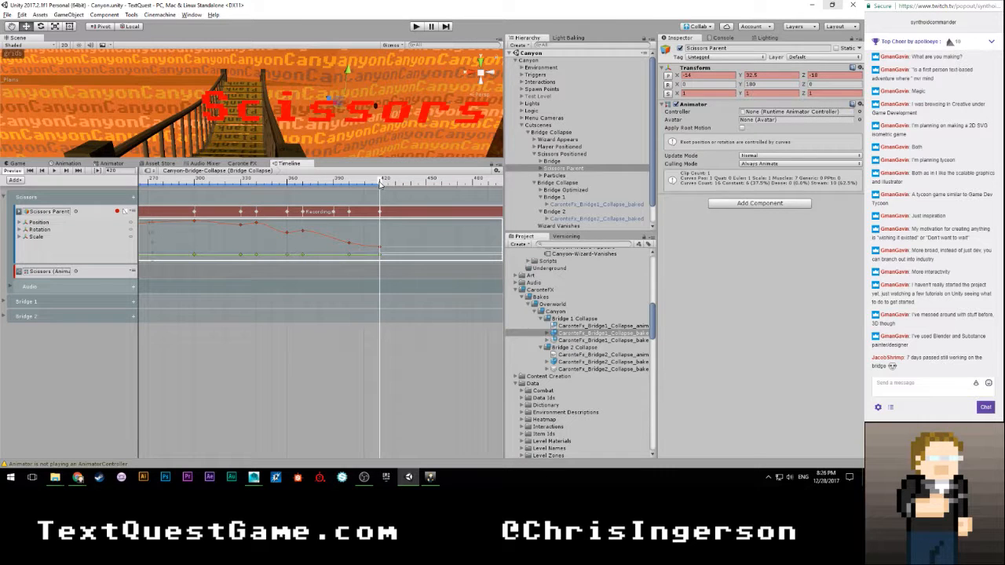
pyautogui.moveTo(381, 182); pyautogui.dragTo(395, 183)
pyautogui.click(688, 76)
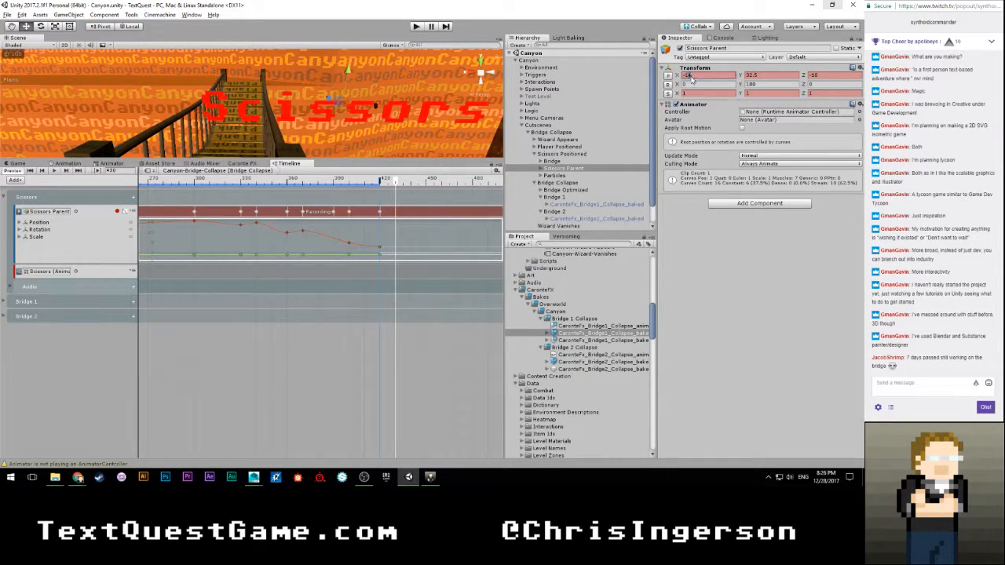
pyautogui.write('-15')
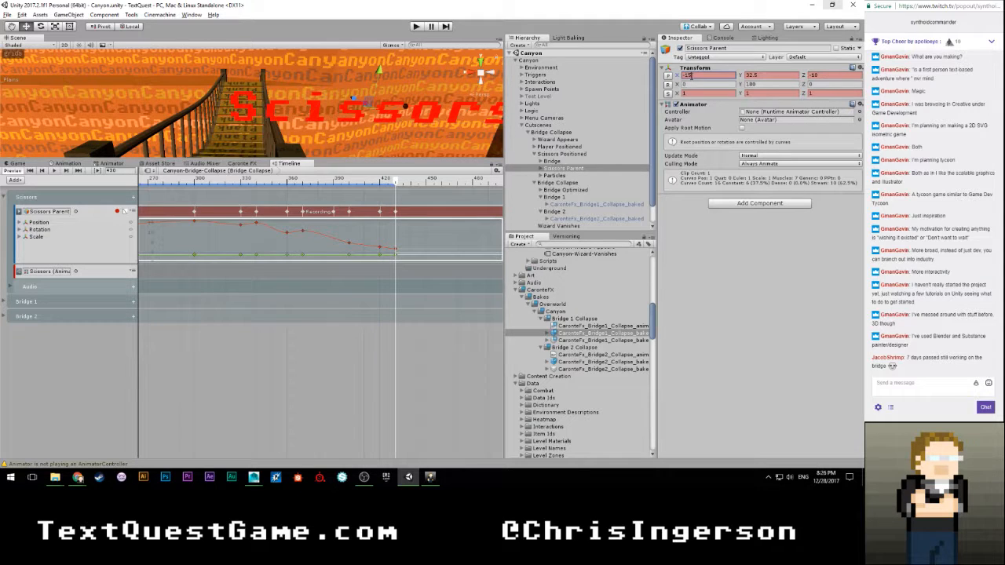
pyautogui.press('BackSpace')
pyautogui.write('4')
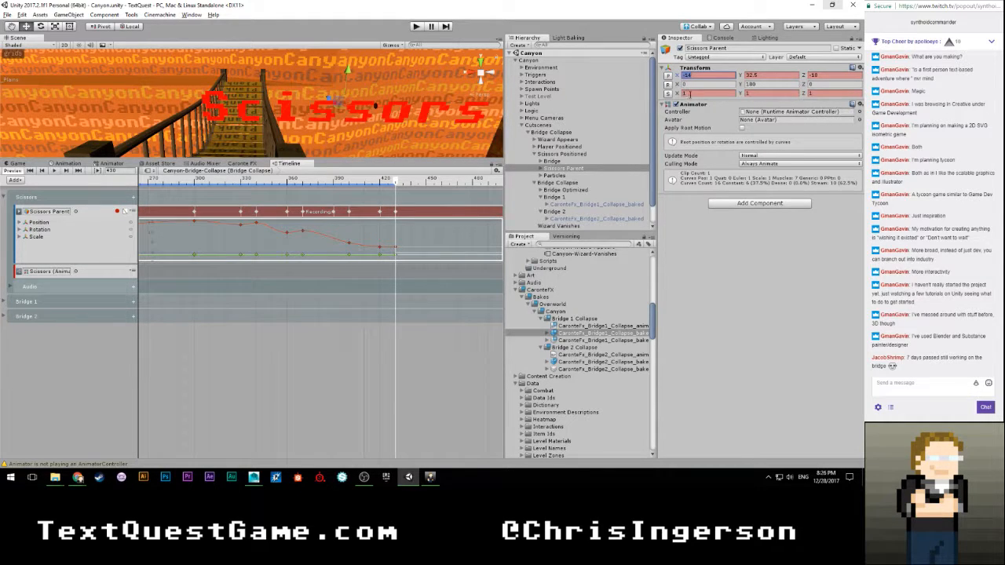
pyautogui.click(751, 84)
pyautogui.click(118, 211)
# Step: Return the playhead to frame 0 and turn the scene view to show the scissors beside the rope bridge
pyautogui.scroll(-8, 204, 185)
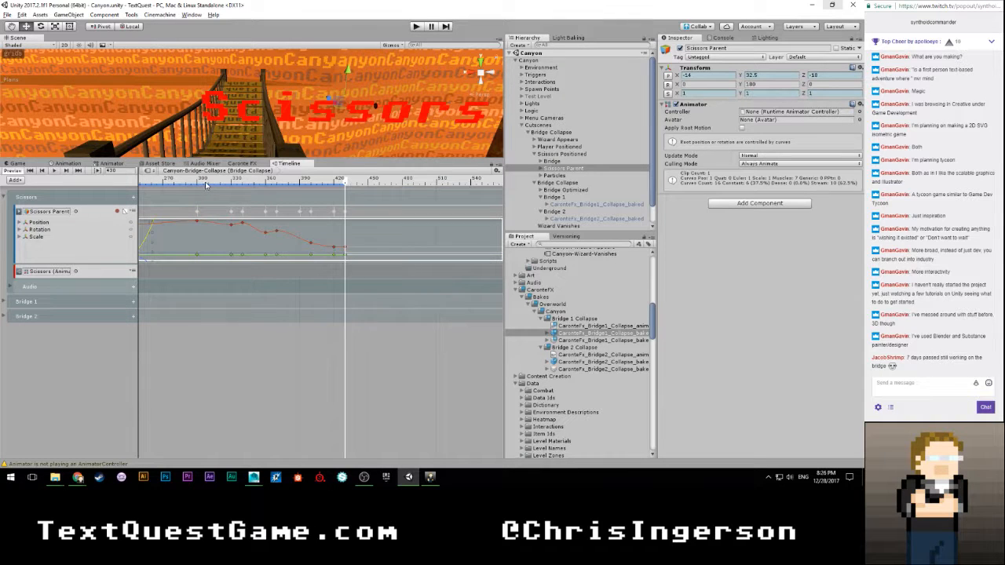
pyautogui.scroll(-3, 210, 187)
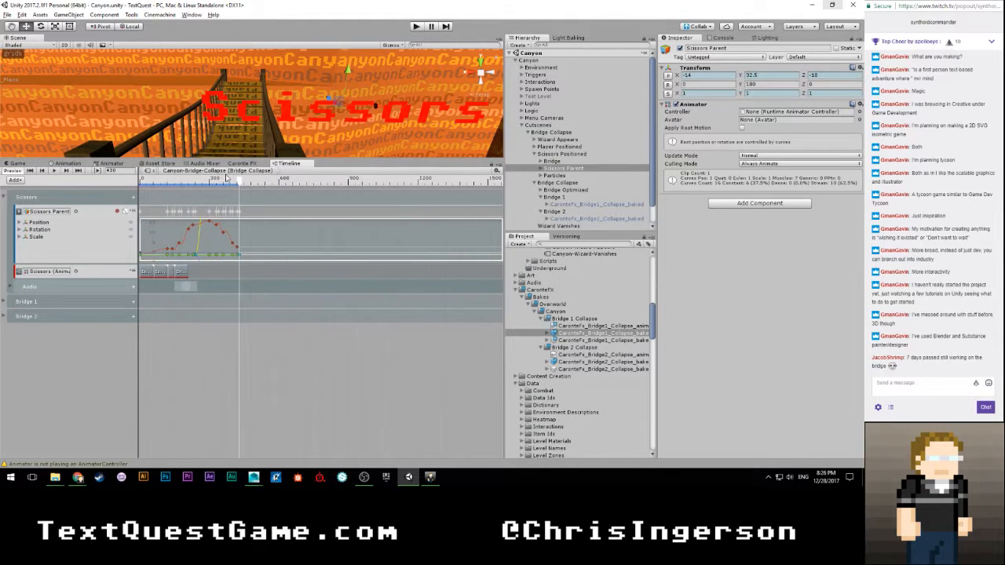
pyautogui.moveTo(228, 182); pyautogui.dragTo(142, 182)
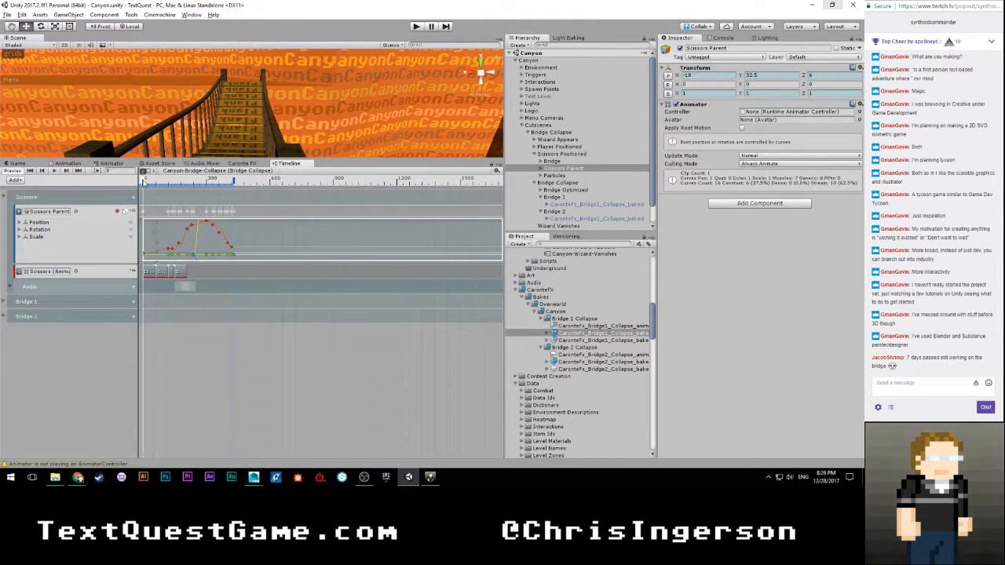
pyautogui.scroll(-6, 249, 104)
pyautogui.moveTo(252, 105); pyautogui.dragTo(336, 124, button='right')
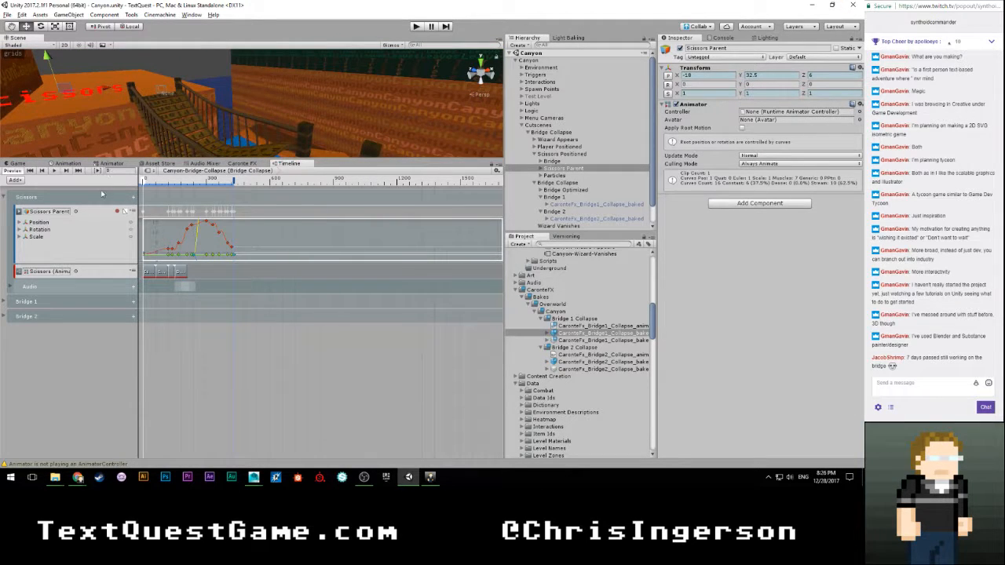
# Step: Reopen the Bridge Collapse timeline from its cutscene object and play it from frame 0 to review the scissors' motion
pyautogui.click(148, 182)
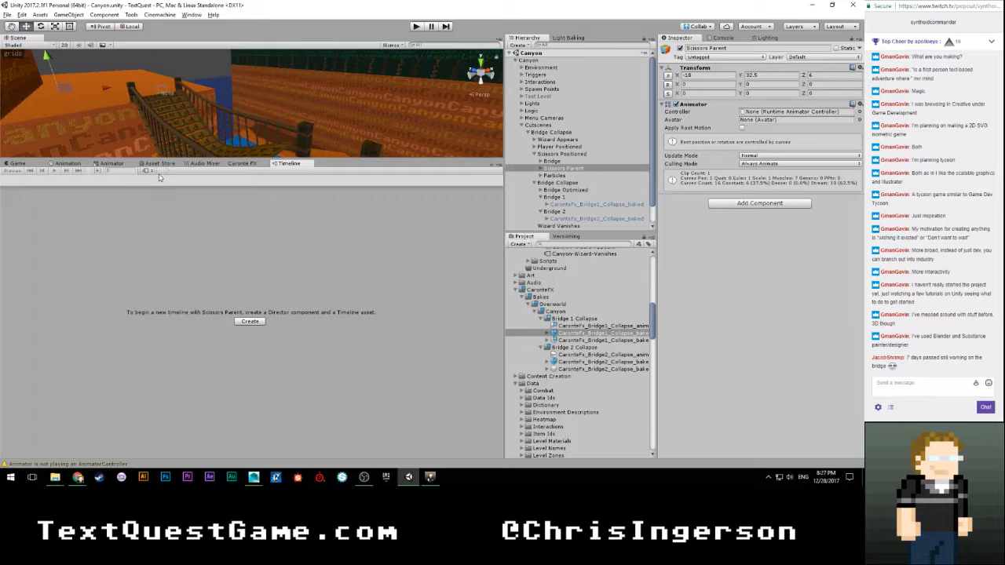
pyautogui.click(554, 155)
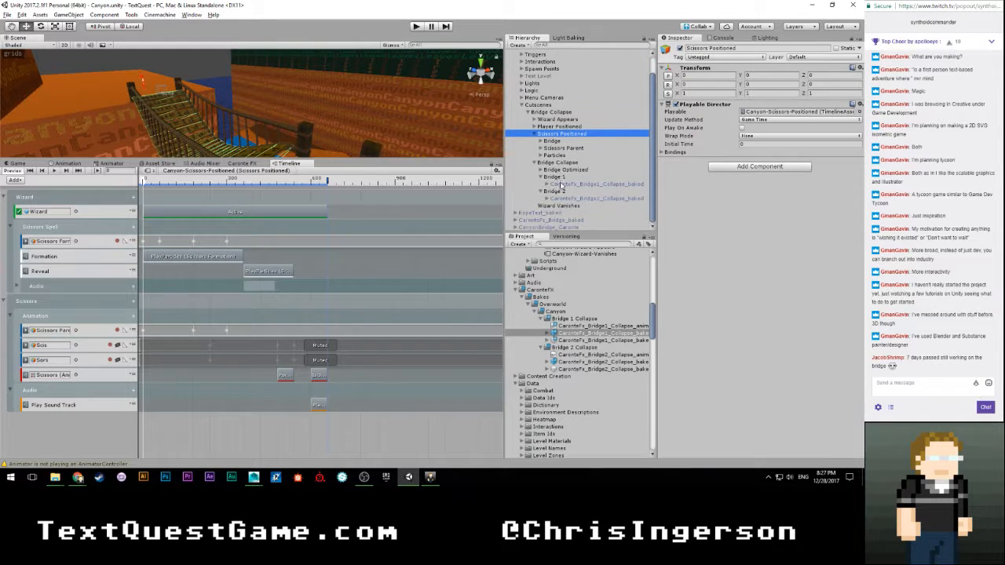
pyautogui.scroll(-1, 557, 186)
pyautogui.click(557, 162)
pyautogui.moveTo(144, 182)
pyautogui.mouseDown()
pyautogui.moveTo(192, 182)
pyautogui.moveTo(145, 185)
pyautogui.mouseUp()
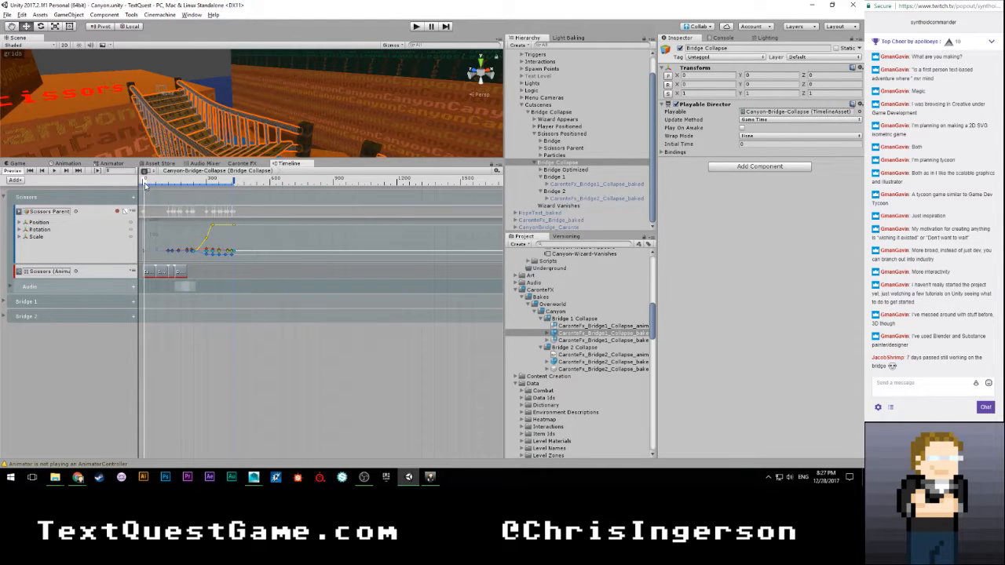
pyautogui.click(53, 171)
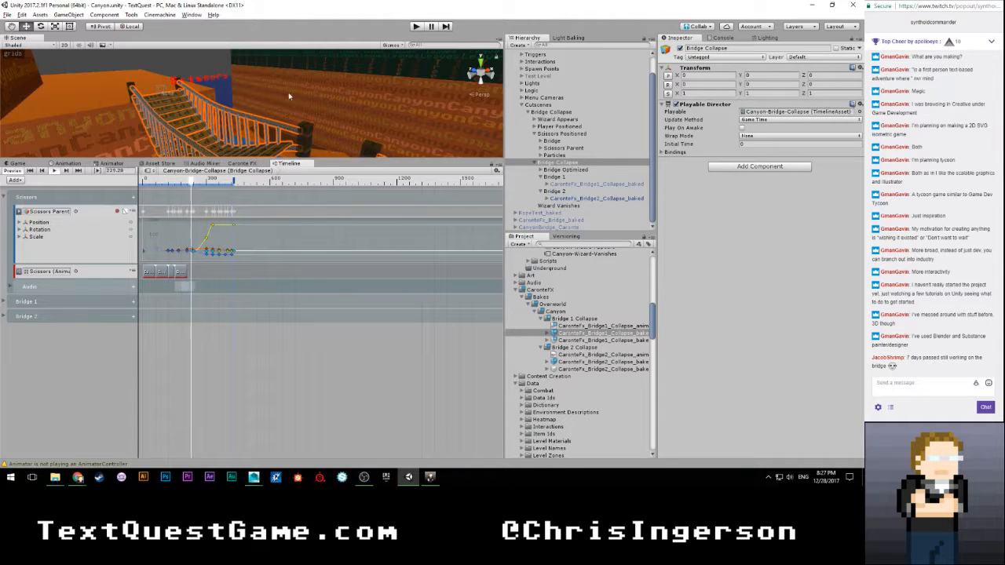
pyautogui.moveTo(234, 100); pyautogui.dragTo(345, 110, button='right')
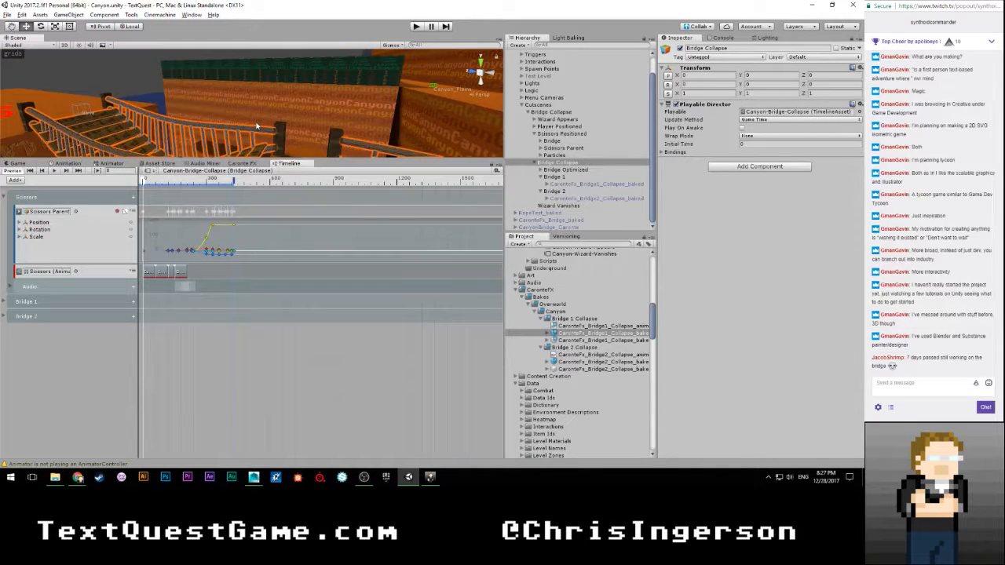
# Step: Examine how the Scissors Parent keys line up with the scissors' animator parameter clips, the bridge cut sounds and the bridges in the scene
pyautogui.scroll(5, 147, 222)
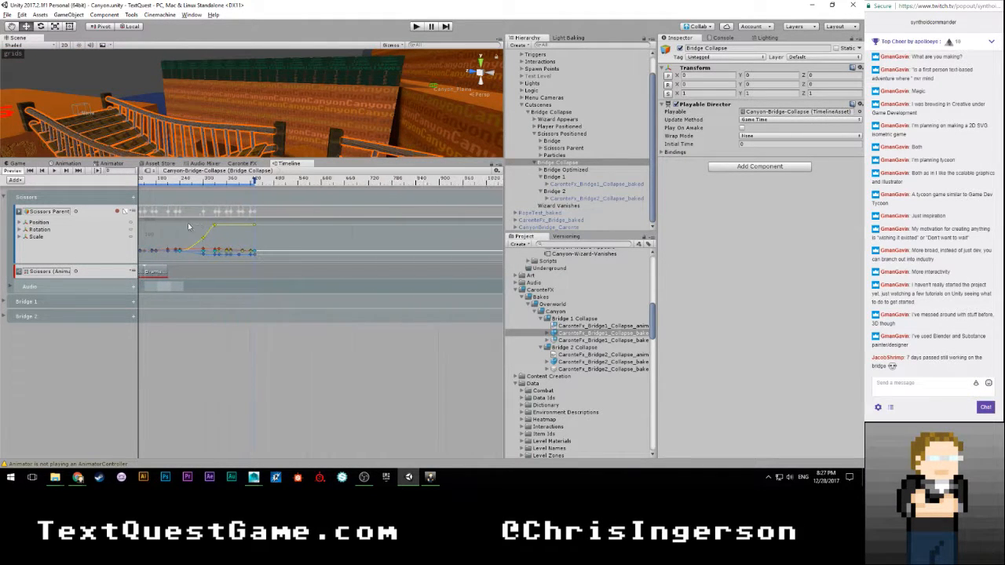
pyautogui.scroll(3, 181, 224)
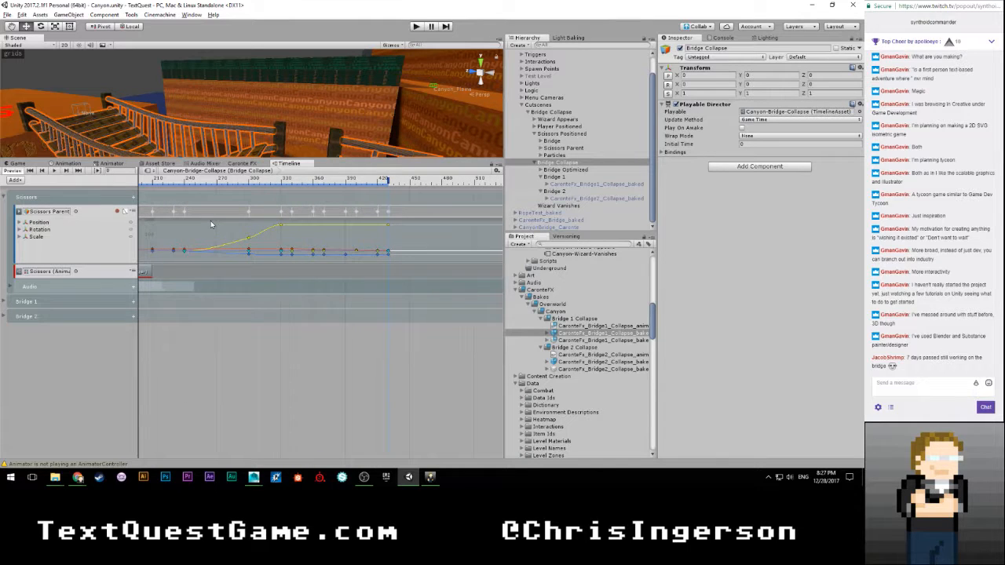
pyautogui.scroll(-2, 207, 226)
pyautogui.click(208, 272)
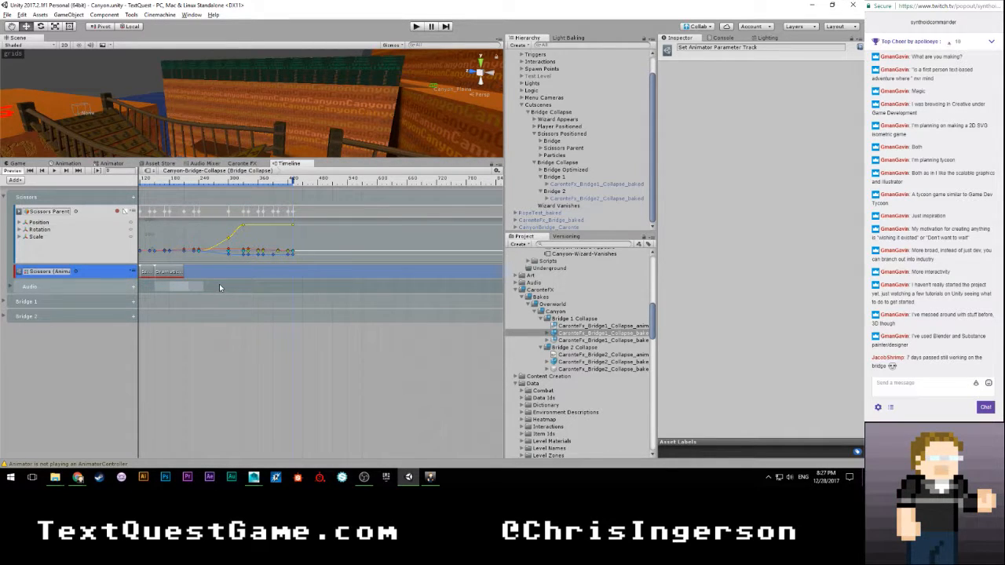
pyautogui.scroll(4, 212, 286)
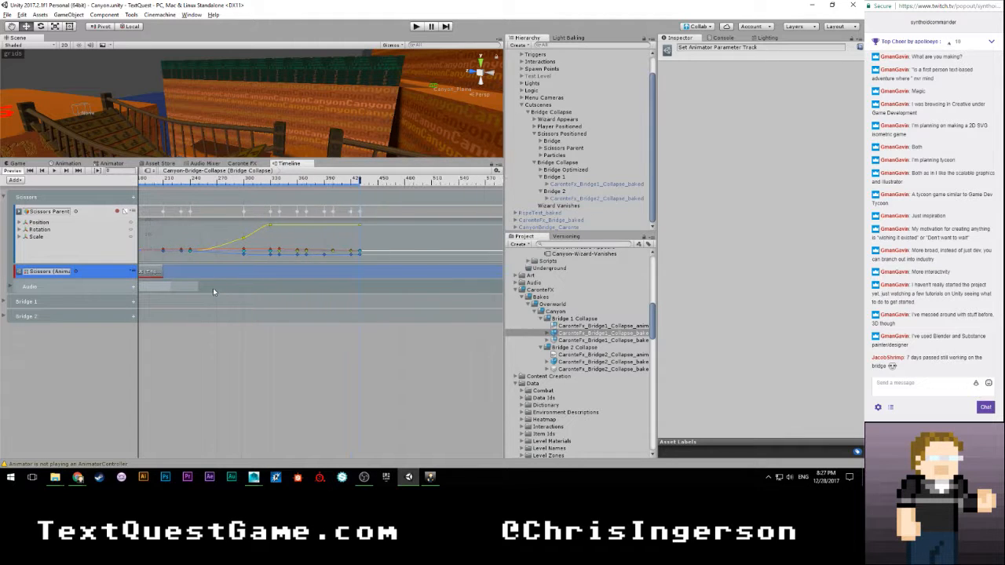
pyautogui.scroll(4, 212, 288)
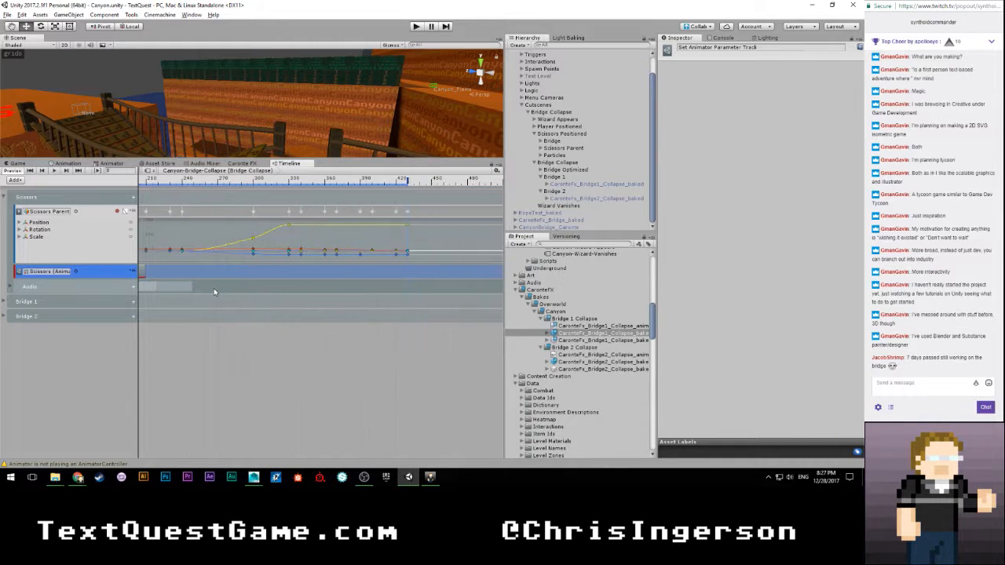
pyautogui.scroll(-3, 213, 288)
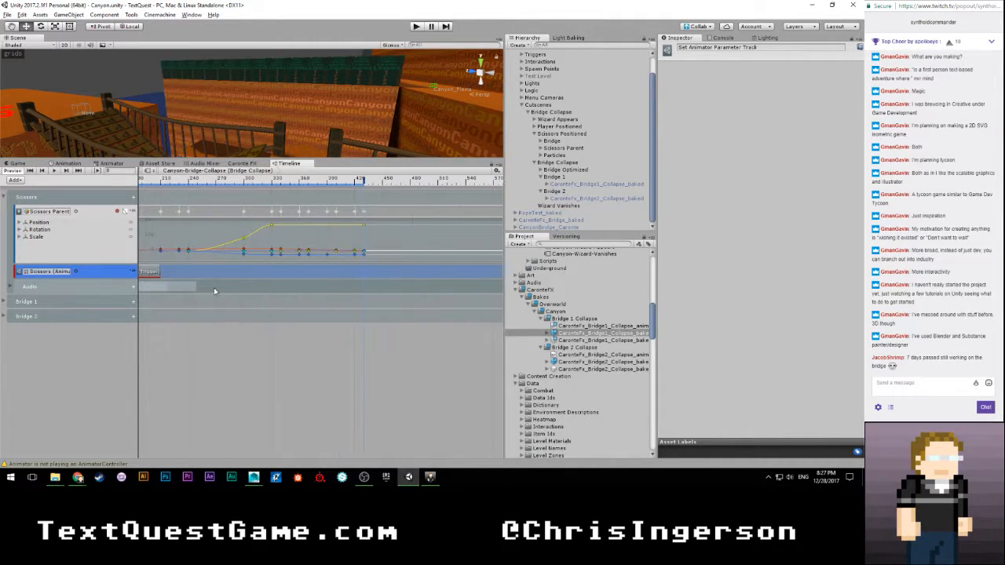
pyautogui.scroll(-1, 213, 289)
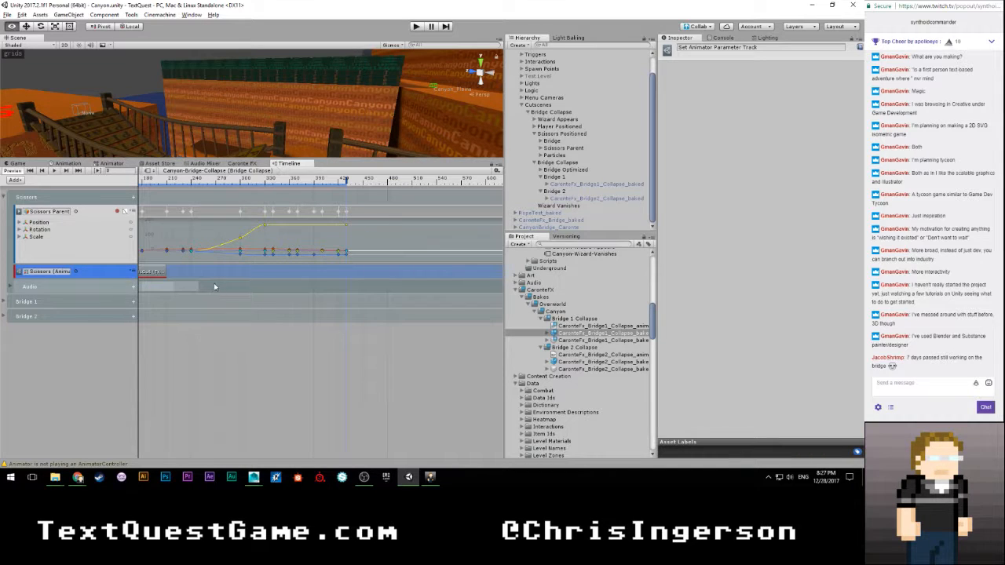
pyautogui.click(279, 285)
pyautogui.scroll(-5, 230, 259)
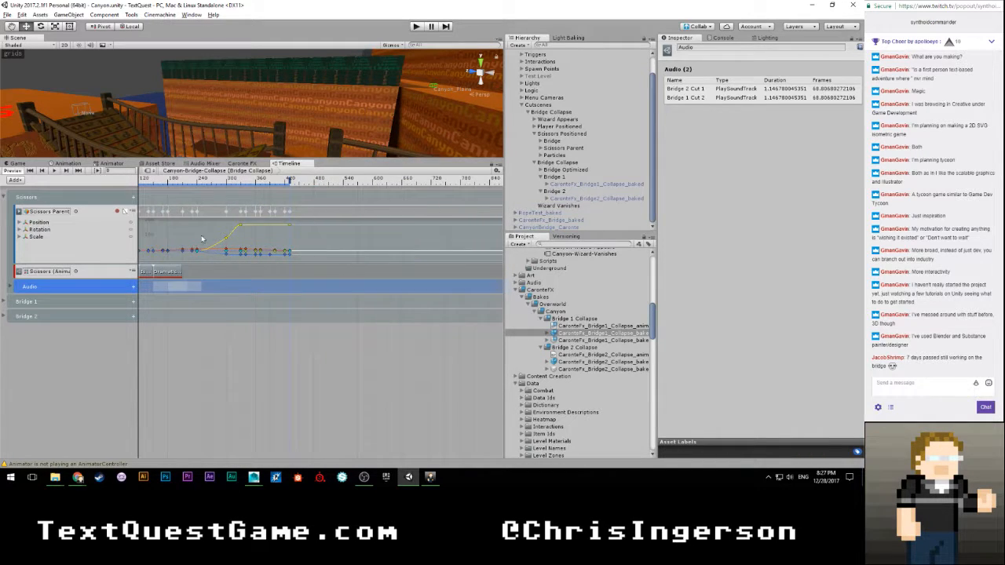
pyautogui.scroll(2, 310, 239)
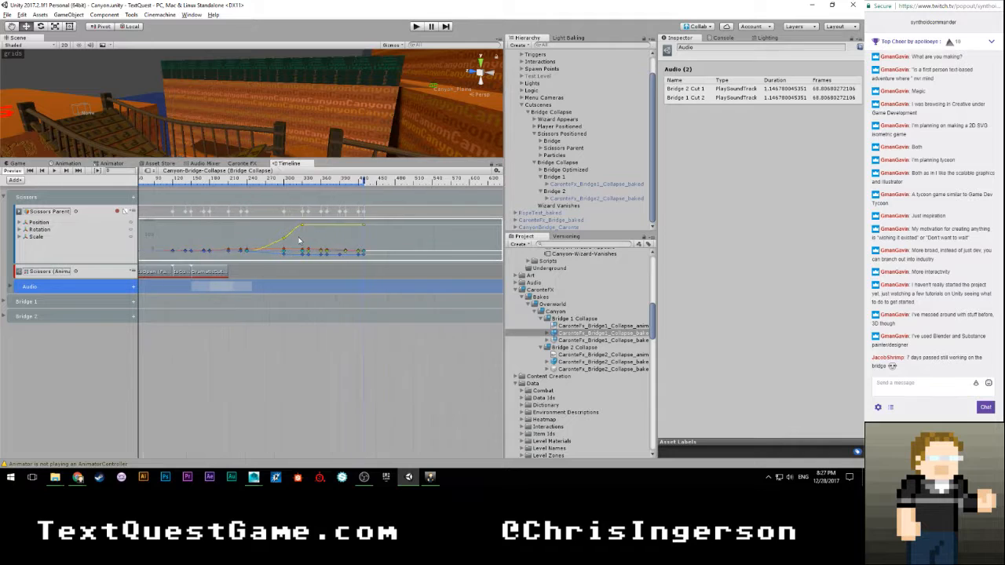
pyautogui.moveTo(242, 233); pyautogui.dragTo(312, 234, button='middle')
pyautogui.scroll(-3, 311, 233)
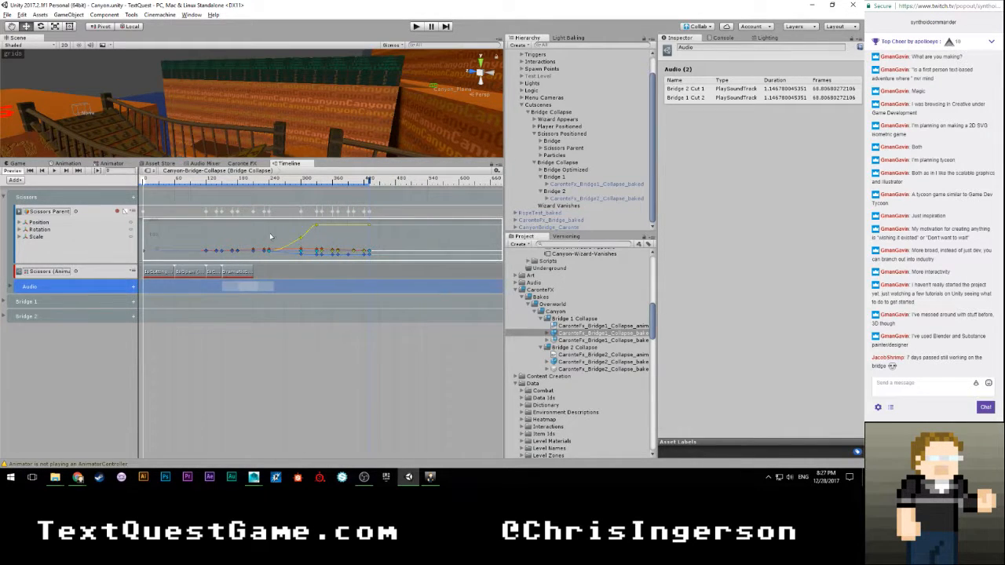
pyautogui.scroll(4, 236, 231)
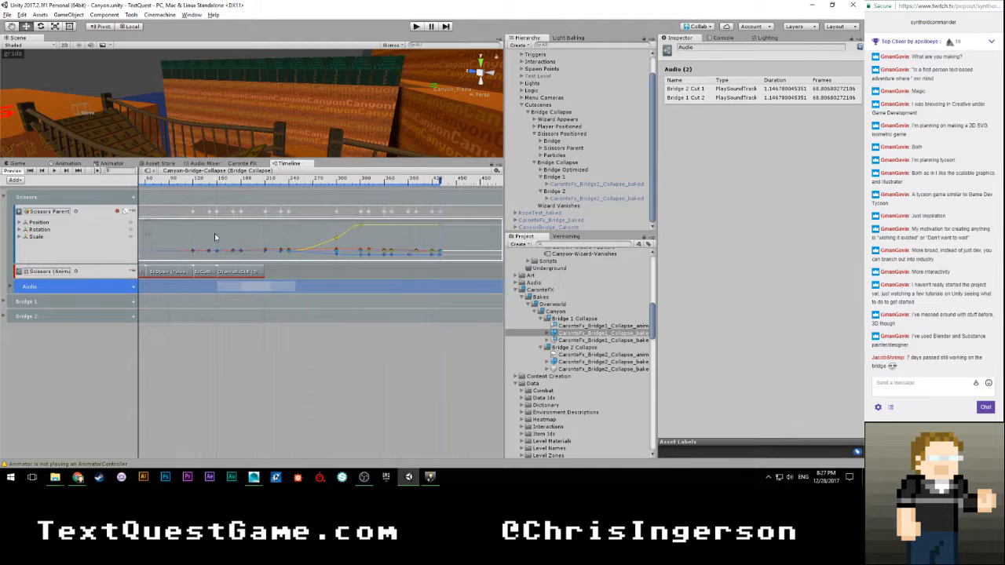
pyautogui.scroll(-3, 300, 235)
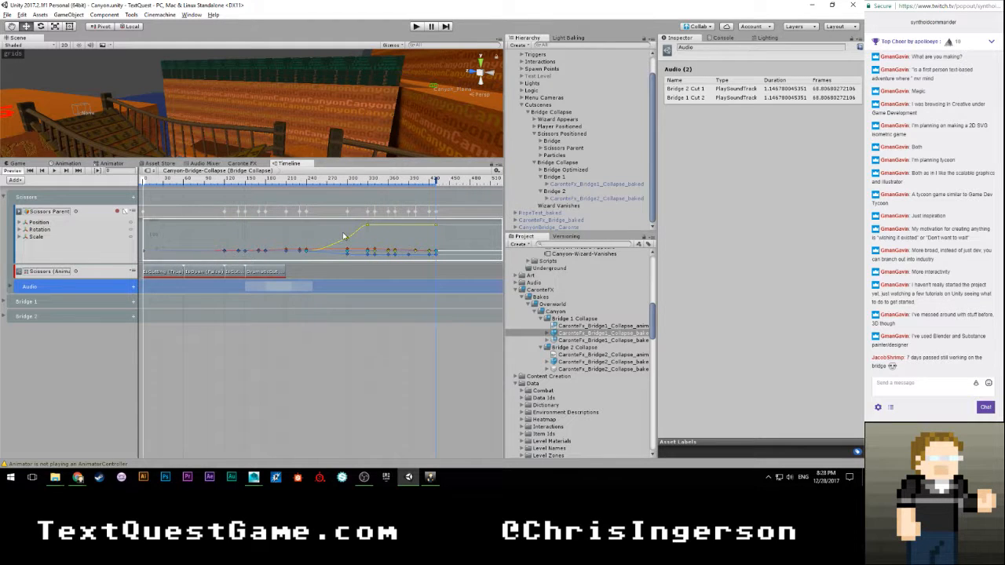
pyautogui.press('w')
pyautogui.moveTo(242, 141); pyautogui.dragTo(246, 150, button='right')
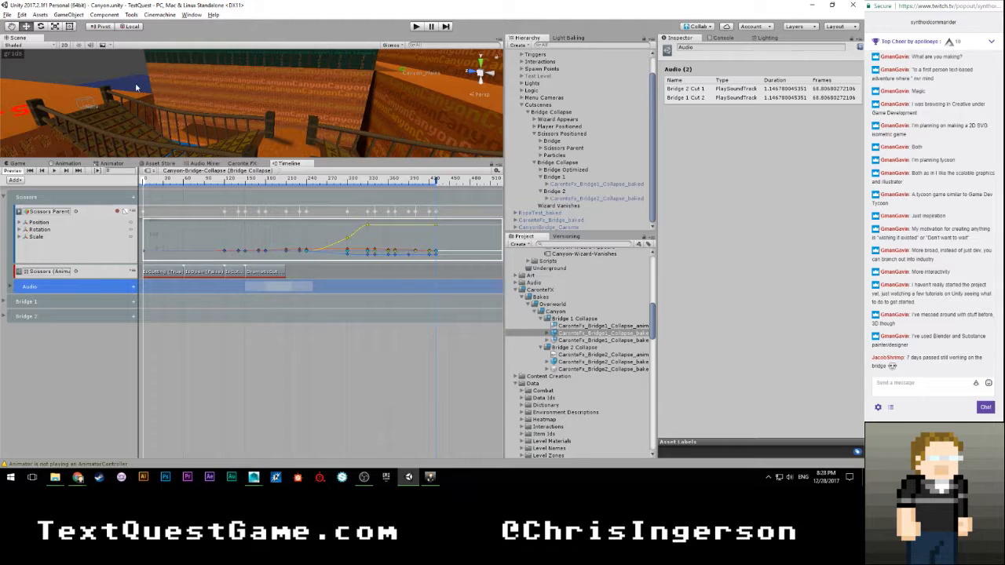
pyautogui.moveTo(128, 97); pyautogui.dragTo(130, 101, button='right')
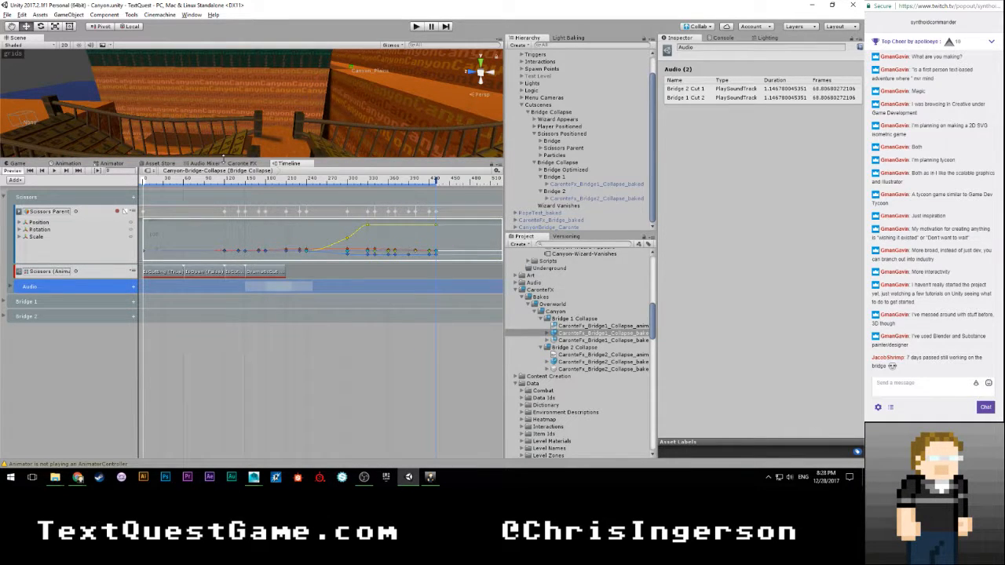
pyautogui.scroll(5, 331, 260)
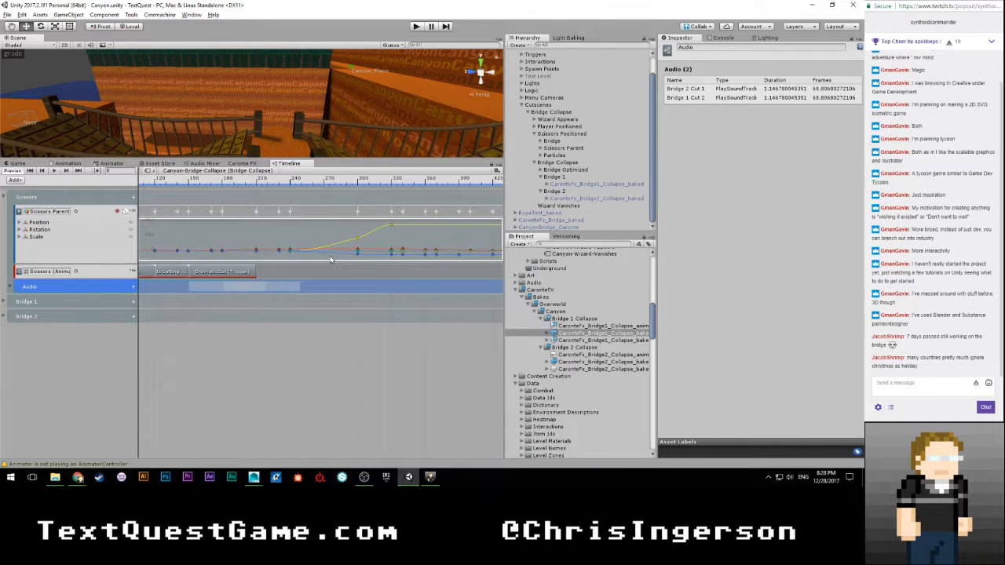
# Step: Shift the Scissors Parent keys from frame 300 onward 30 frames later, placing the last one at frame 460
pyautogui.scroll(4, 331, 260)
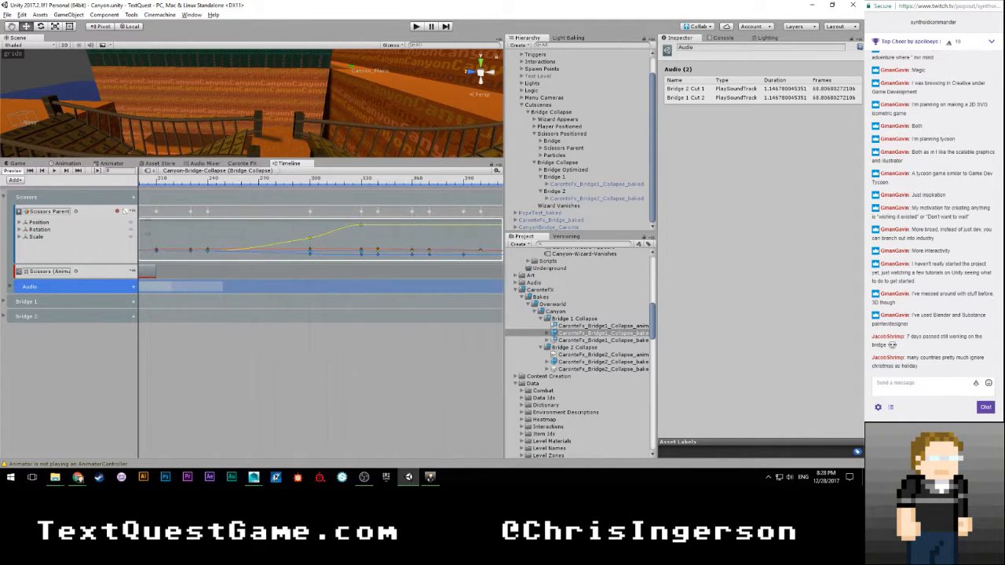
pyautogui.hscroll(-3, 123, 210)
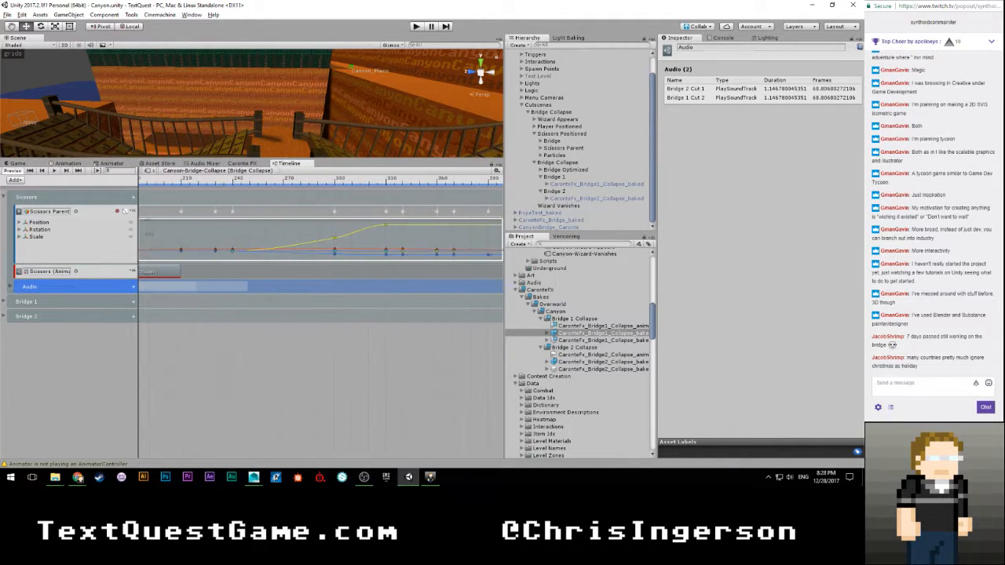
pyautogui.hscroll(-1, 123, 210)
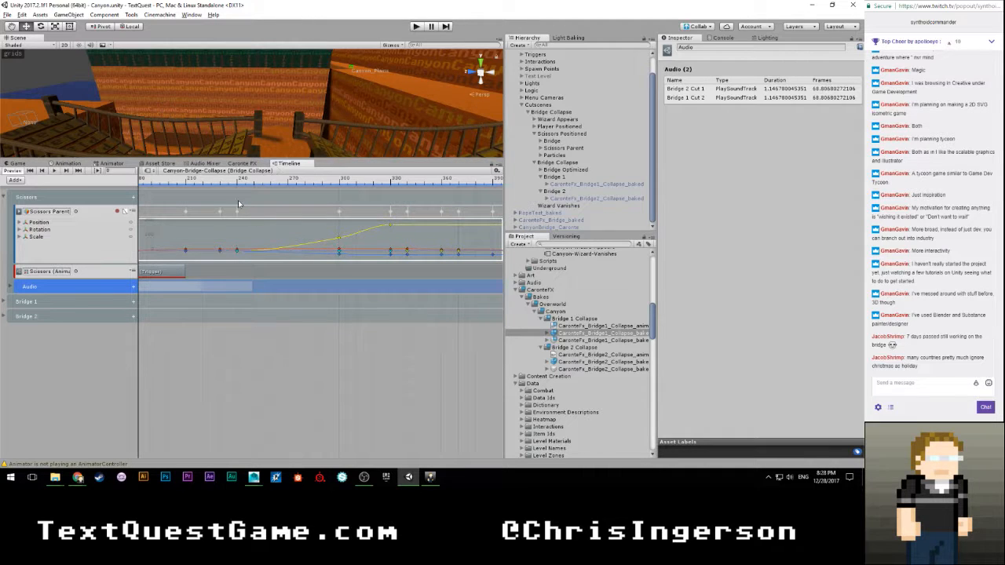
pyautogui.moveTo(170, 179); pyautogui.dragTo(339, 189)
pyautogui.scroll(-2, 346, 242)
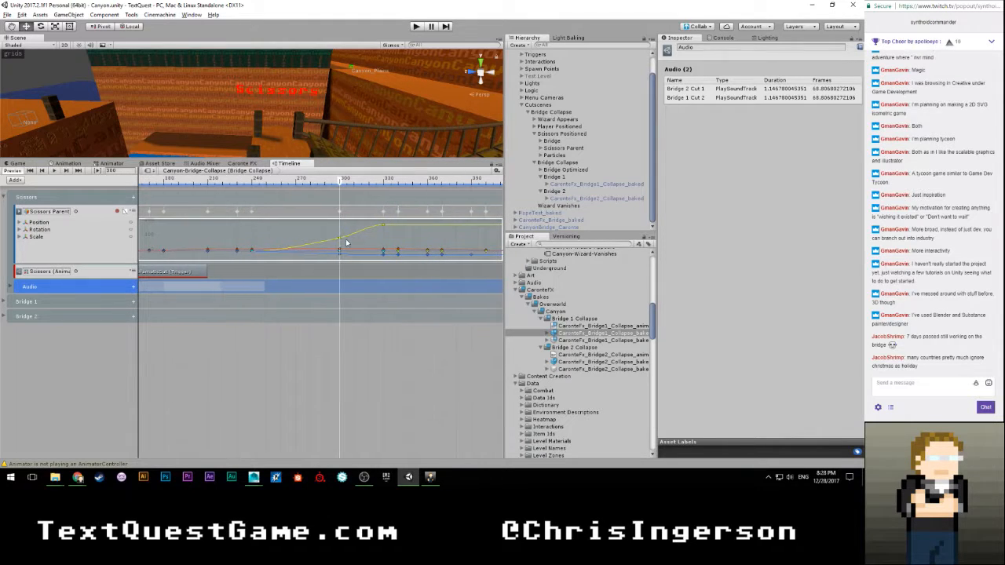
pyautogui.scroll(-3, 333, 242)
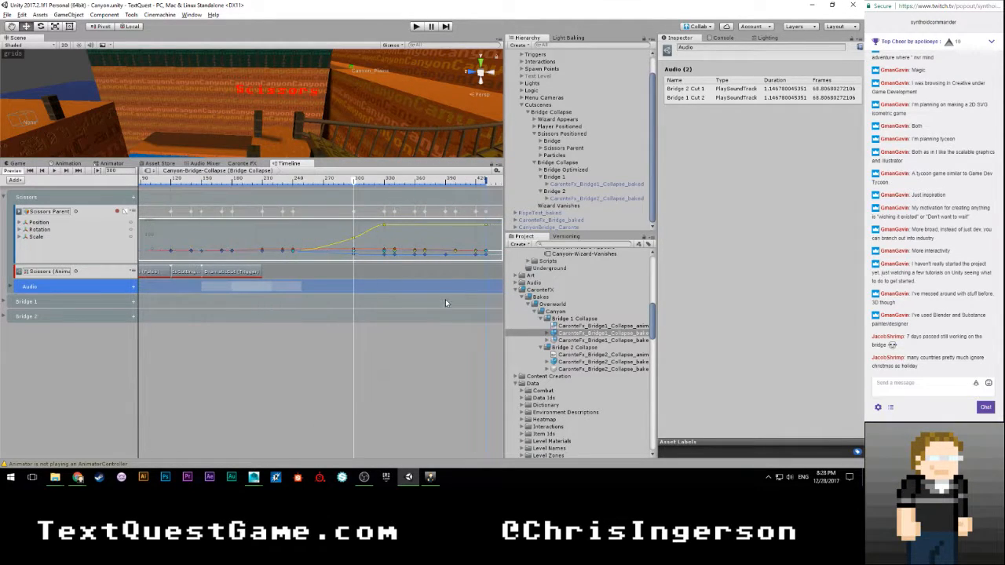
pyautogui.scroll(2, 338, 271)
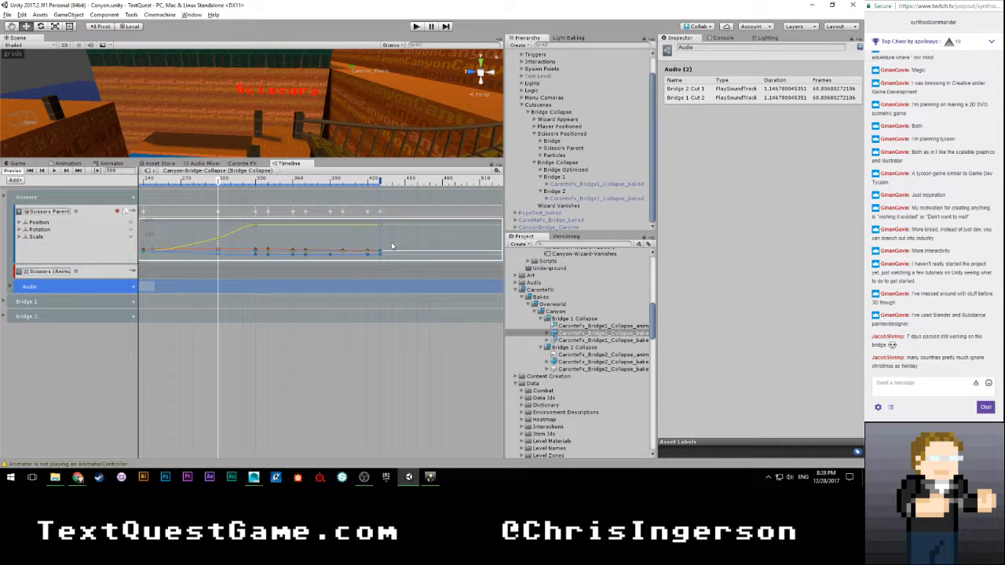
pyautogui.moveTo(406, 232); pyautogui.dragTo(247, 218)
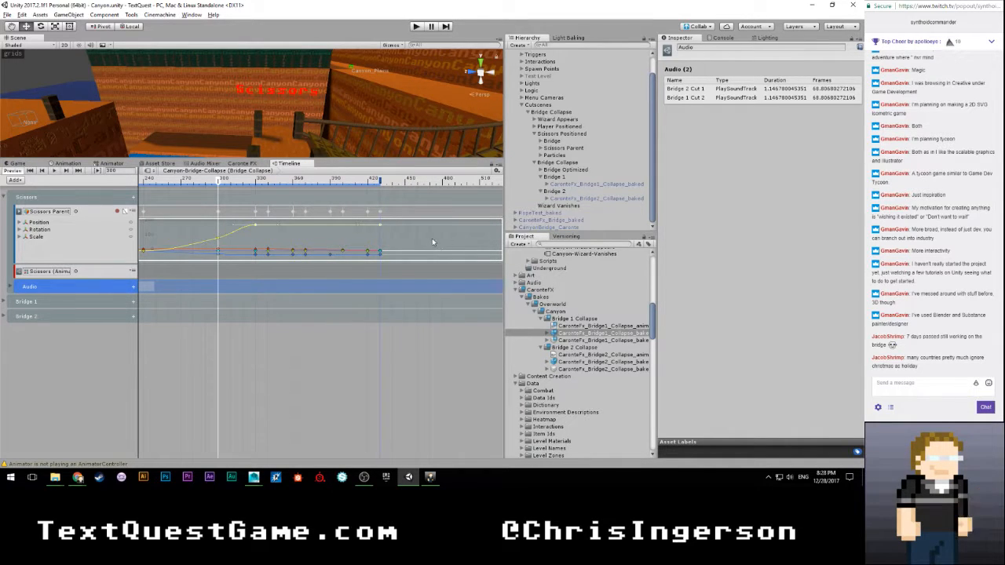
pyautogui.moveTo(432, 238); pyautogui.dragTo(201, 263)
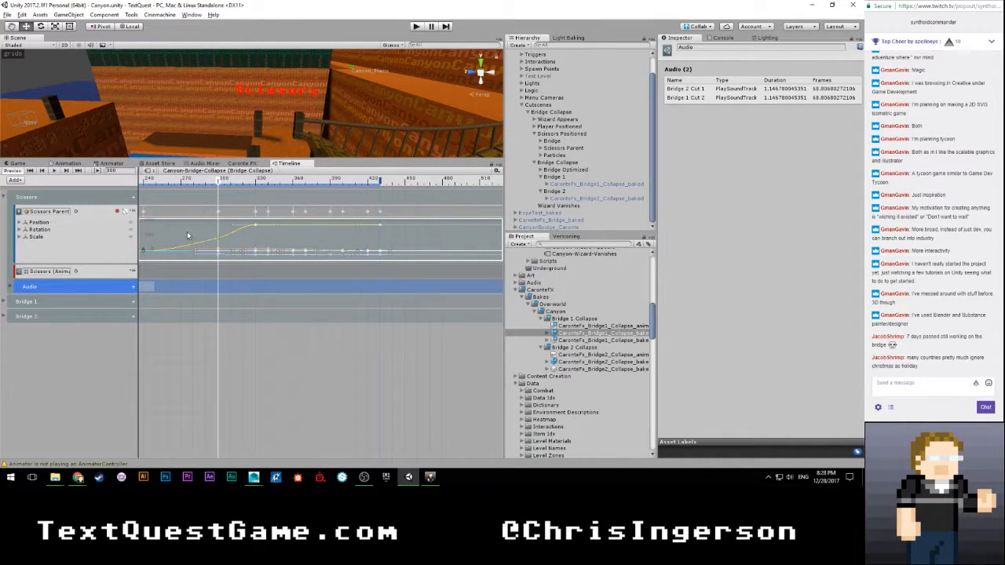
pyautogui.scroll(3, 383, 241)
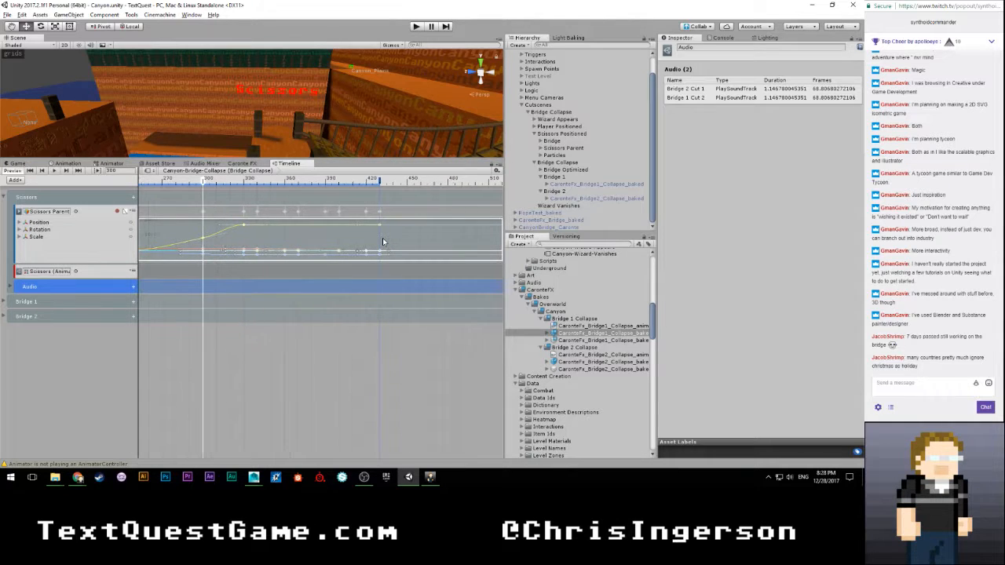
pyautogui.moveTo(192, 180); pyautogui.dragTo(280, 186)
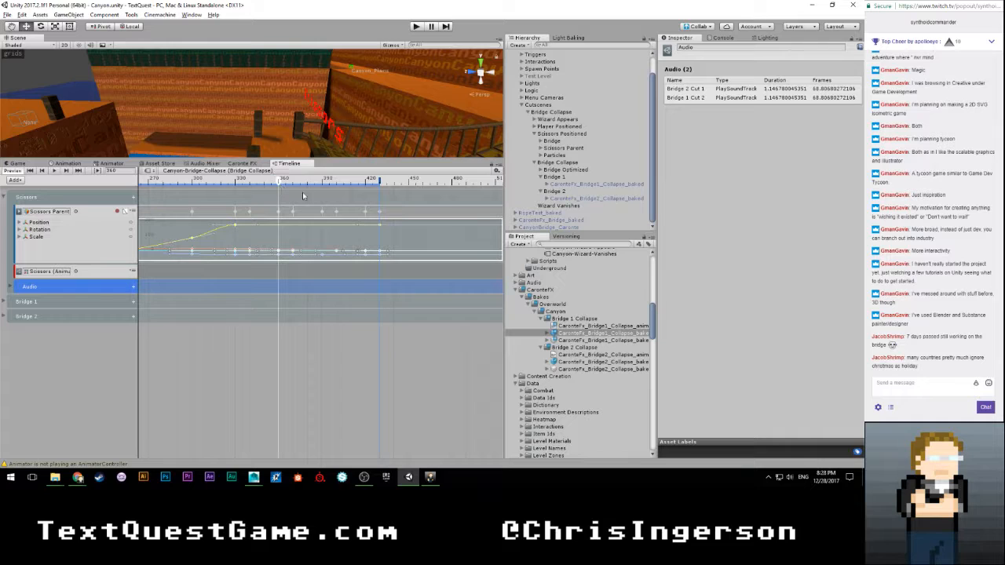
pyautogui.moveTo(381, 228); pyautogui.dragTo(424, 230)
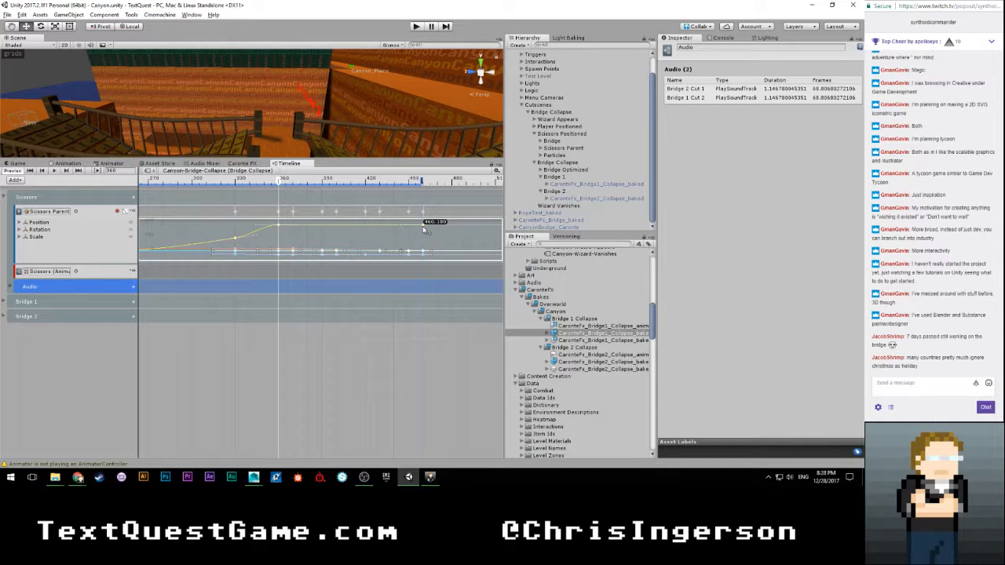
# Step: Move the selected Scissors Parent keys another 30 frames later, placing the last one at frame 490
pyautogui.scroll(-5, 256, 226)
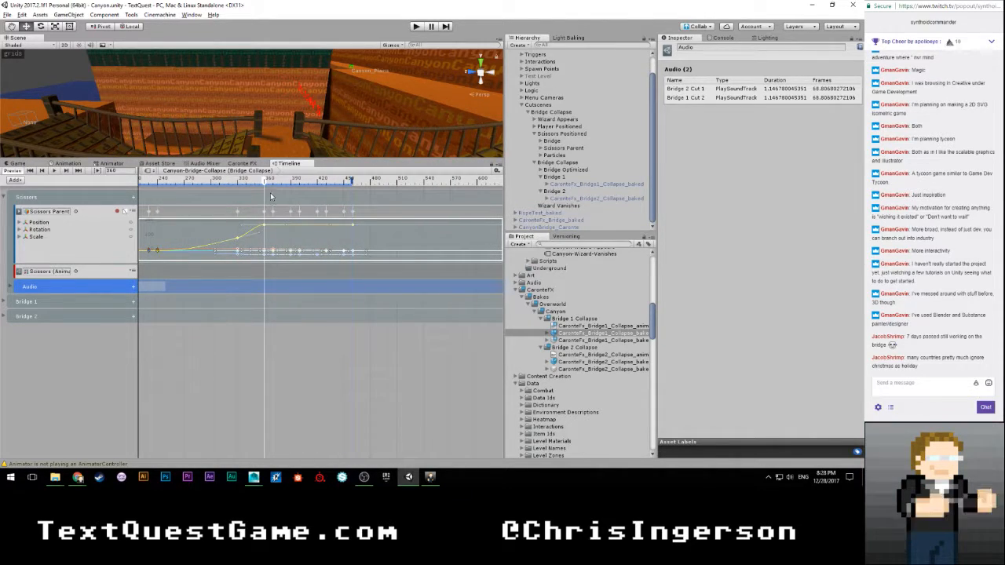
pyautogui.scroll(5, 358, 236)
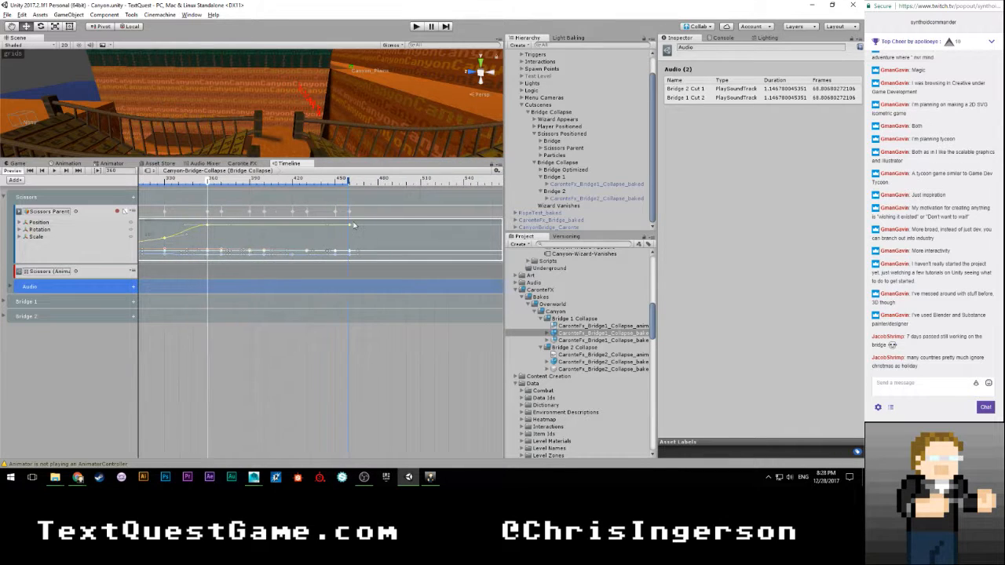
pyautogui.moveTo(350, 225); pyautogui.dragTo(395, 228)
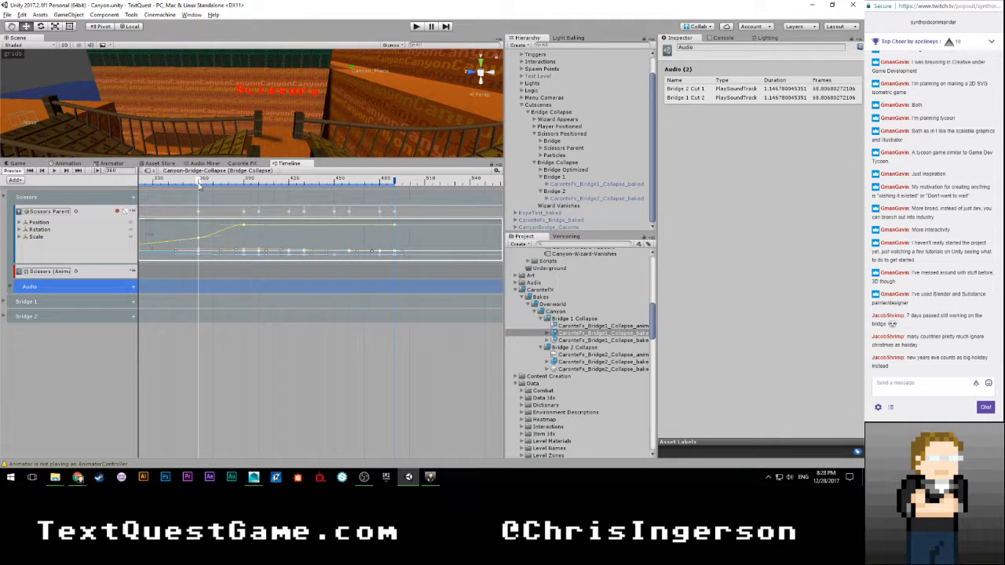
# Step: Scrub back to frame 244 to examine the gap between the cutting clips and the shifted Scissors Parent keys
pyautogui.moveTo(199, 186); pyautogui.dragTo(134, 186)
pyautogui.scroll(-2, 193, 223)
pyautogui.keyDown('alt'); pyautogui.click(328, 273); pyautogui.keyUp('alt')
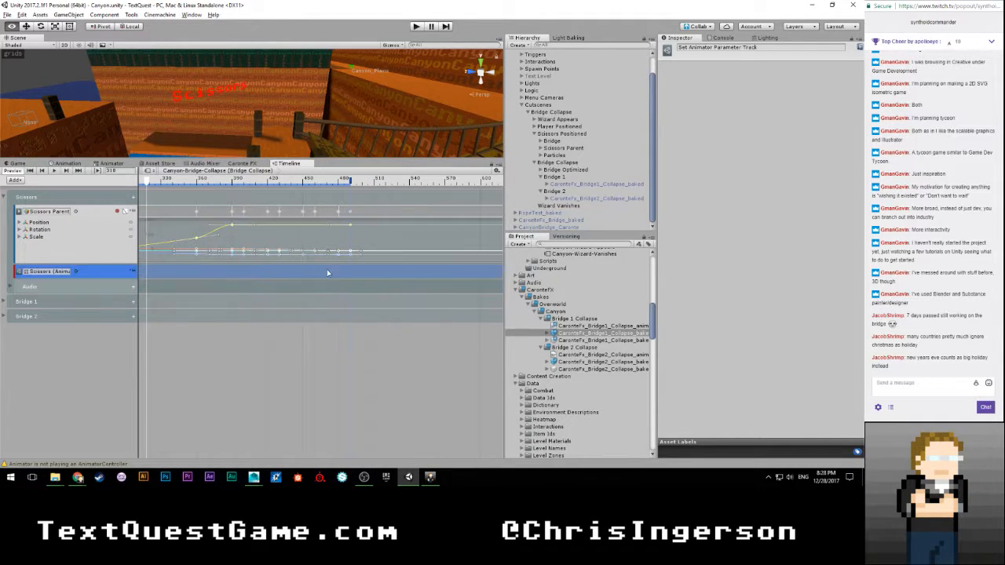
pyautogui.scroll(-2, 226, 279)
pyautogui.moveTo(201, 292); pyautogui.dragTo(373, 296, button='middle')
pyautogui.scroll(1, 279, 289)
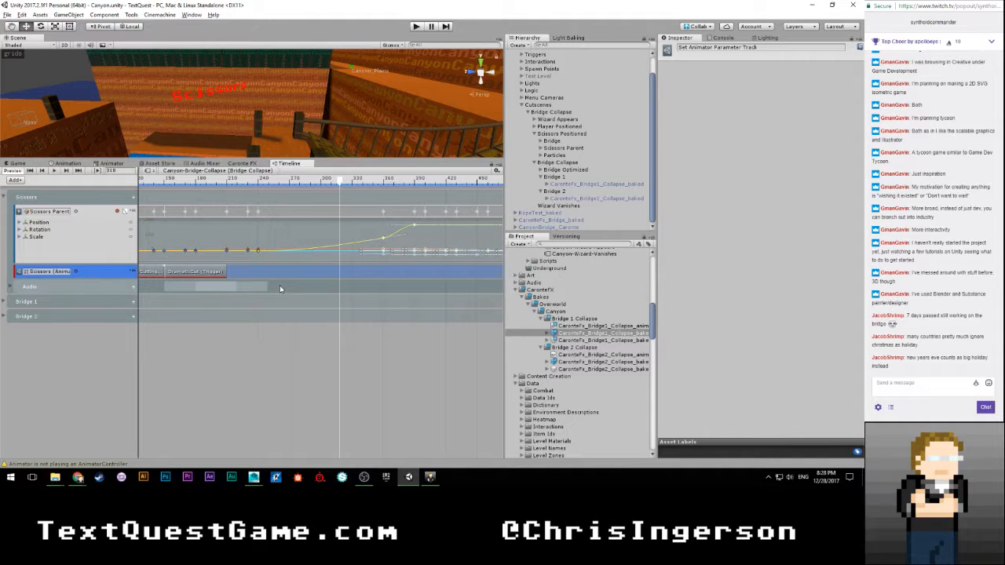
pyautogui.scroll(1, 279, 289)
pyautogui.moveTo(341, 182); pyautogui.dragTo(263, 194)
# Step: Reshape the right tangent of Scissors Parent's Rotation.y key at frame 240 so the curve rises quickly out of it
pyautogui.click(39, 229)
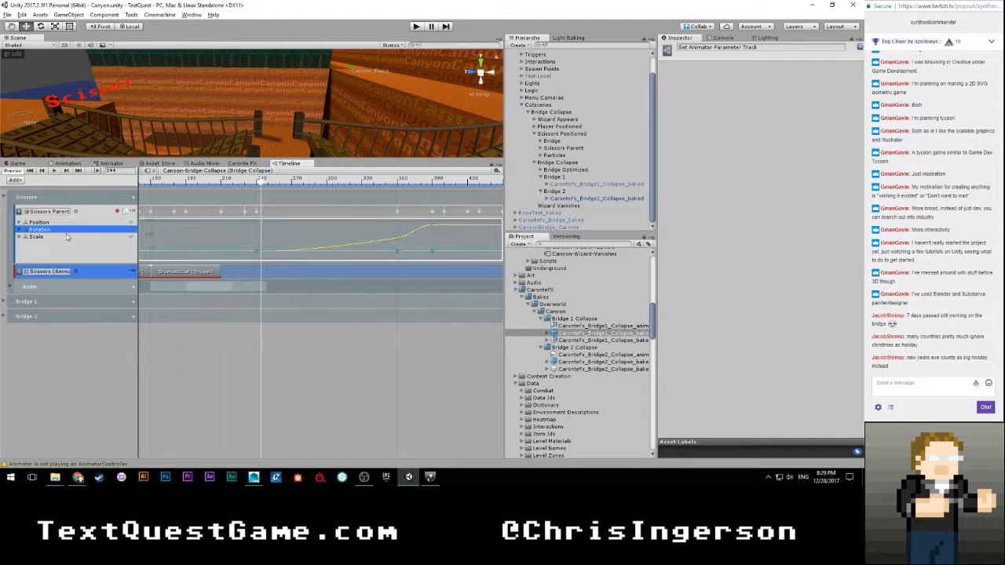
pyautogui.scroll(3, 225, 240)
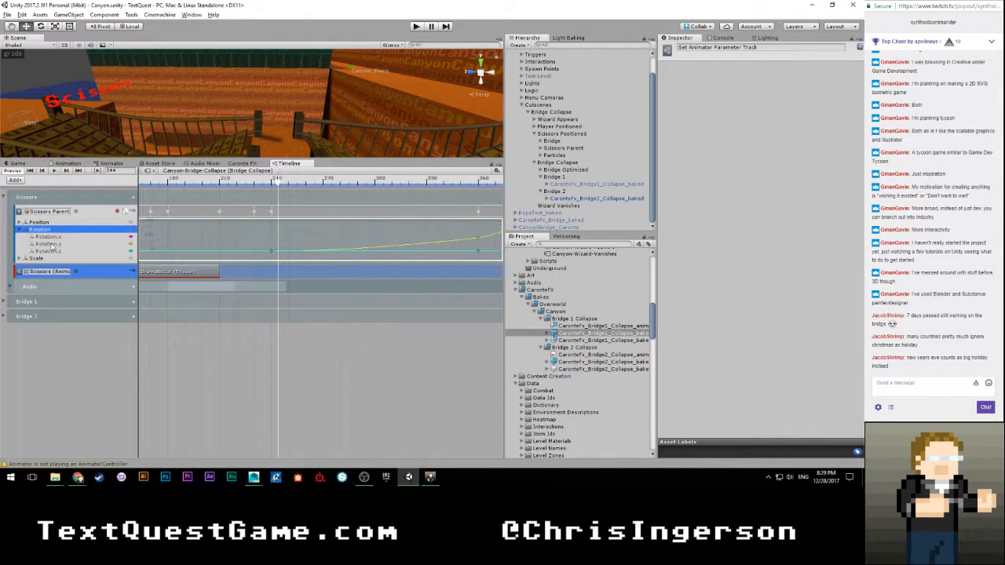
pyautogui.click(49, 244)
pyautogui.moveTo(277, 186); pyautogui.dragTo(479, 192)
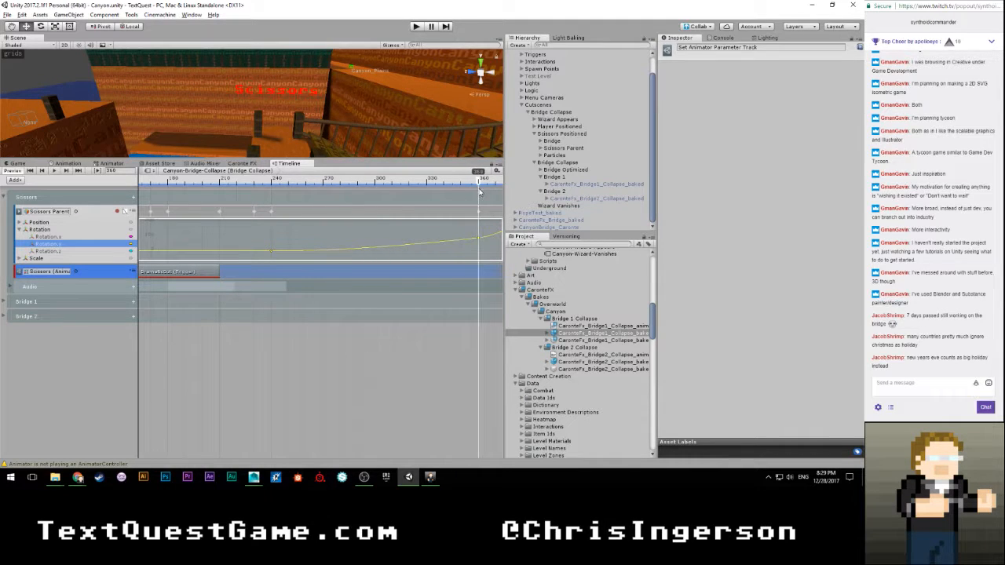
pyautogui.rightClick(269, 255)
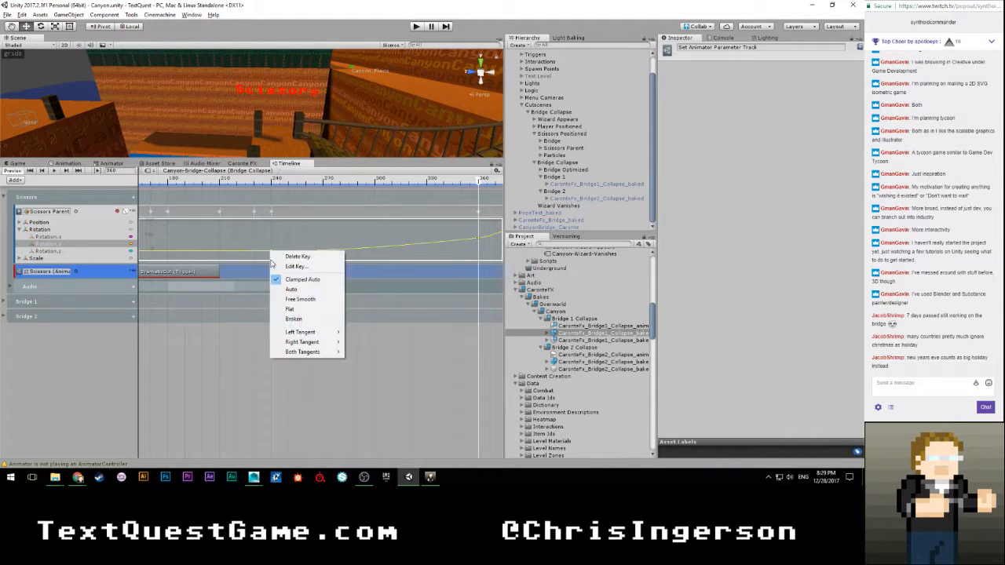
pyautogui.moveTo(330, 342)
pyautogui.click(361, 343)
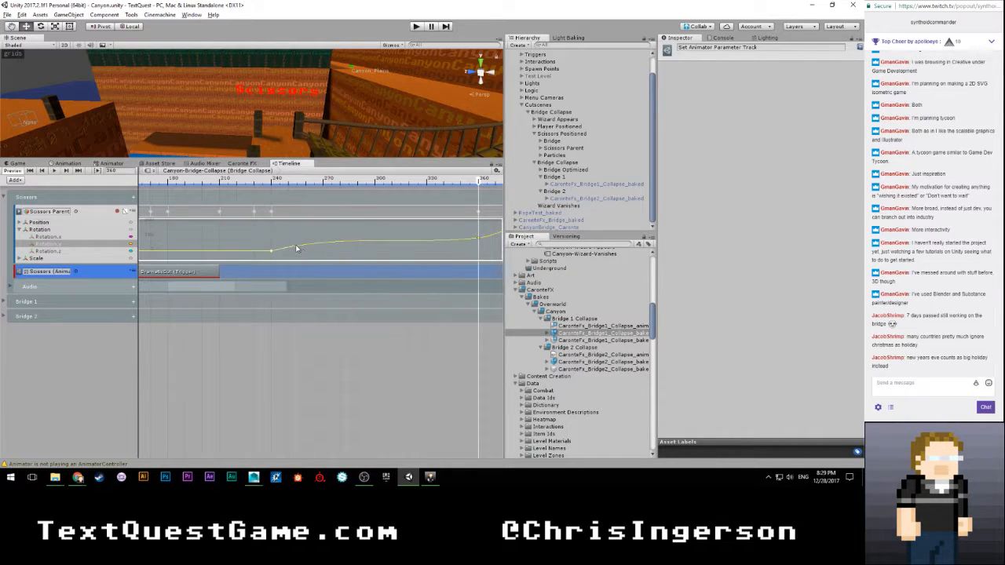
# Step: Reshape the left tangent of the Rotation.y key at frame 360 so the curve runs flat into it
pyautogui.rightClick(474, 238)
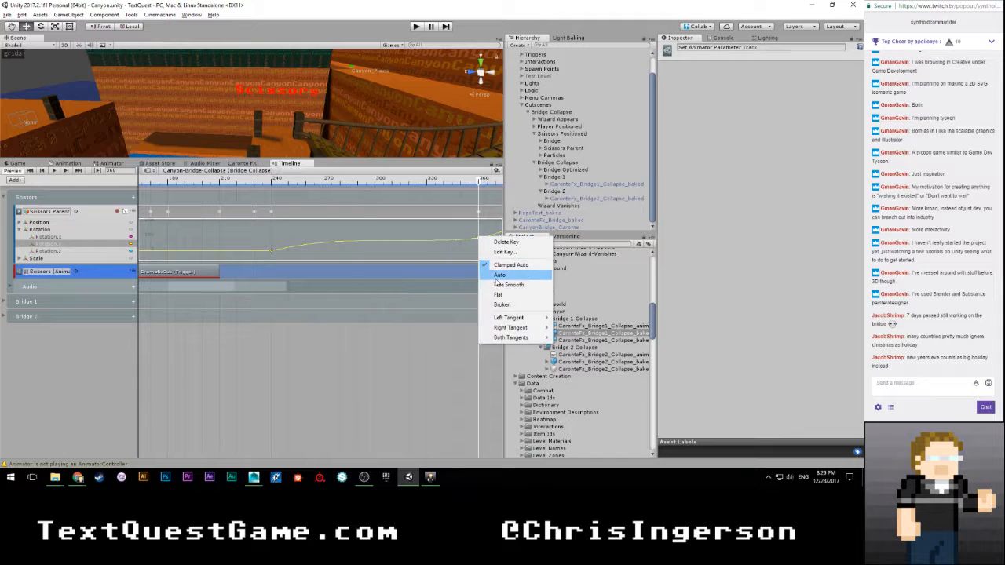
pyautogui.moveTo(503, 318)
pyautogui.click(568, 319)
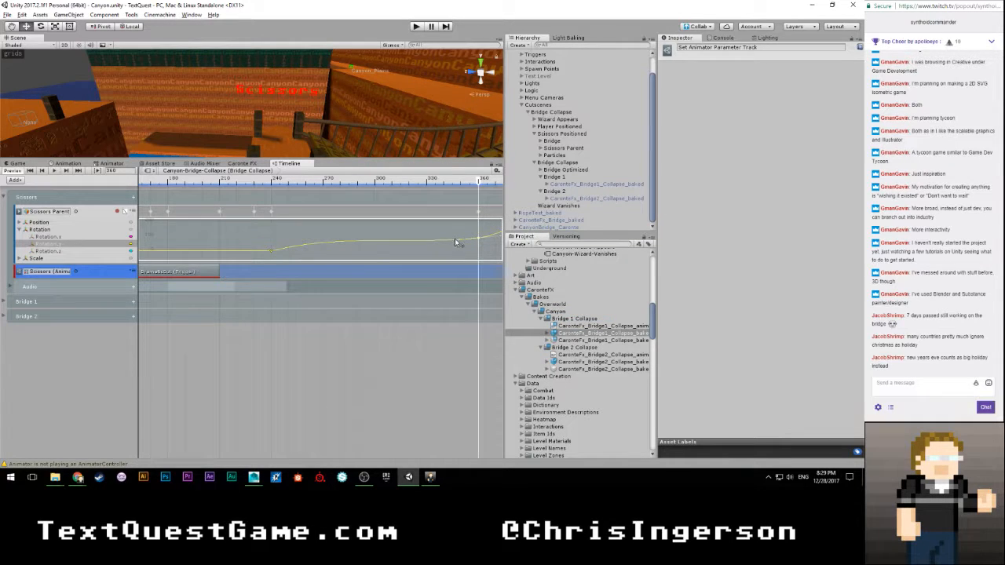
pyautogui.moveTo(454, 239); pyautogui.dragTo(454, 238)
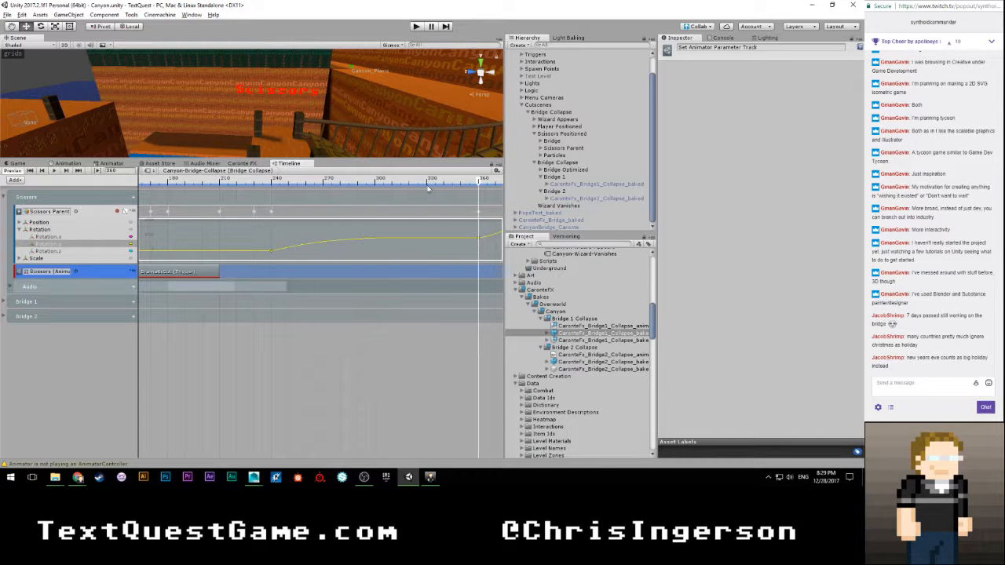
# Step: Scrub the timeline around frame 360 to check the scissors' turn, and return the playhead to frame 0
pyautogui.moveTo(425, 183); pyautogui.dragTo(483, 186)
pyautogui.scroll(-5, 419, 236)
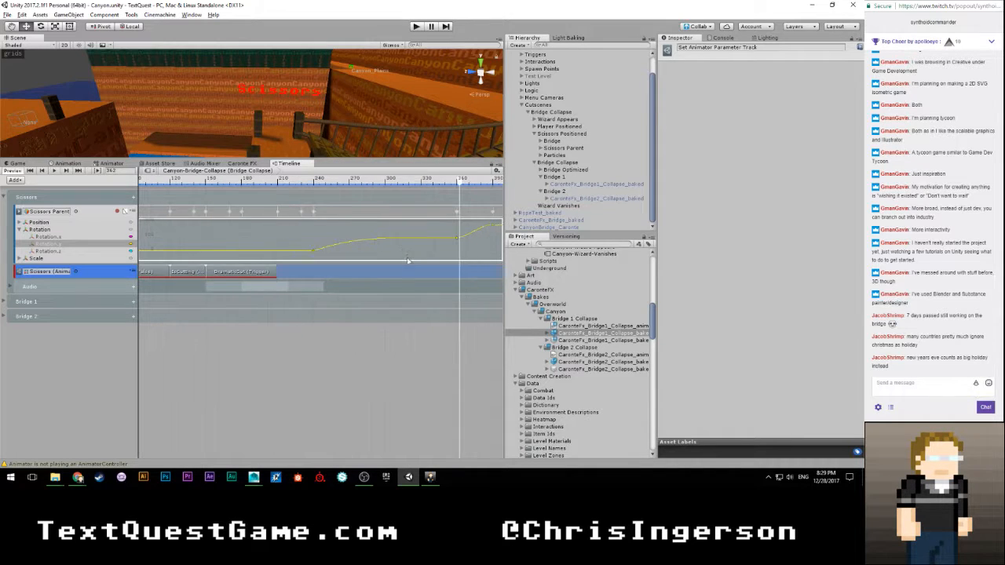
pyautogui.scroll(-3, 387, 293)
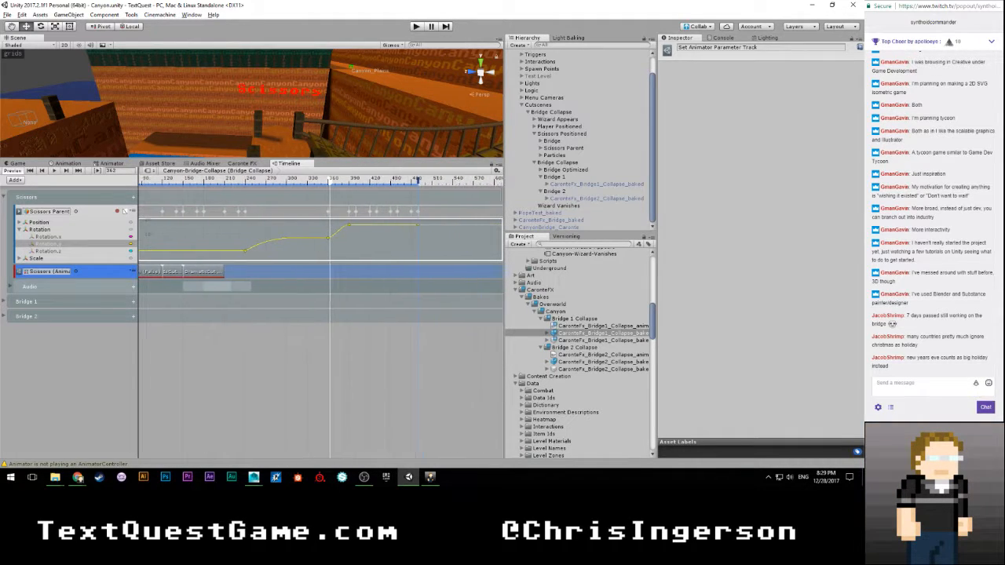
pyautogui.moveTo(354, 291); pyautogui.dragTo(316, 291, button='middle')
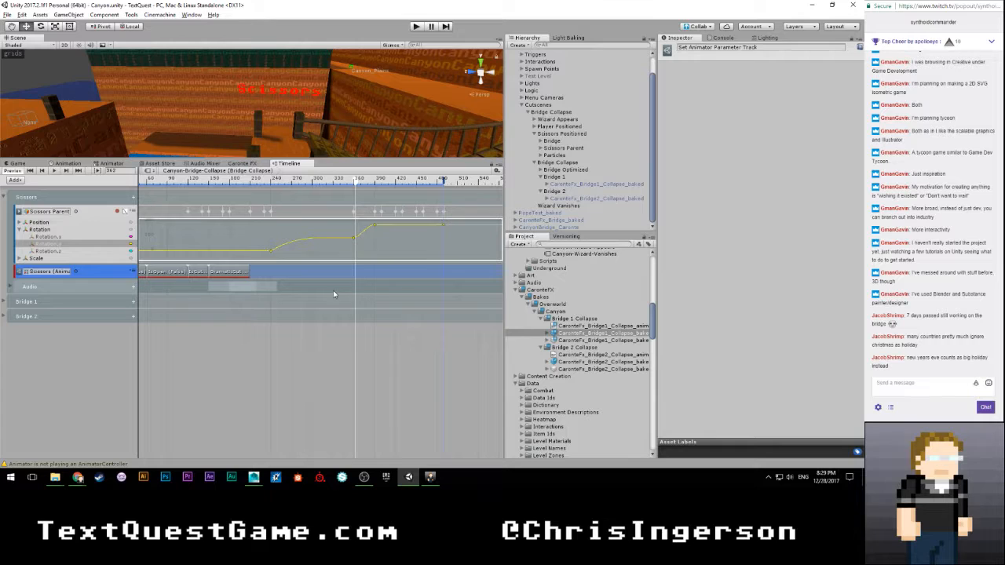
pyautogui.moveTo(355, 184); pyautogui.dragTo(132, 183)
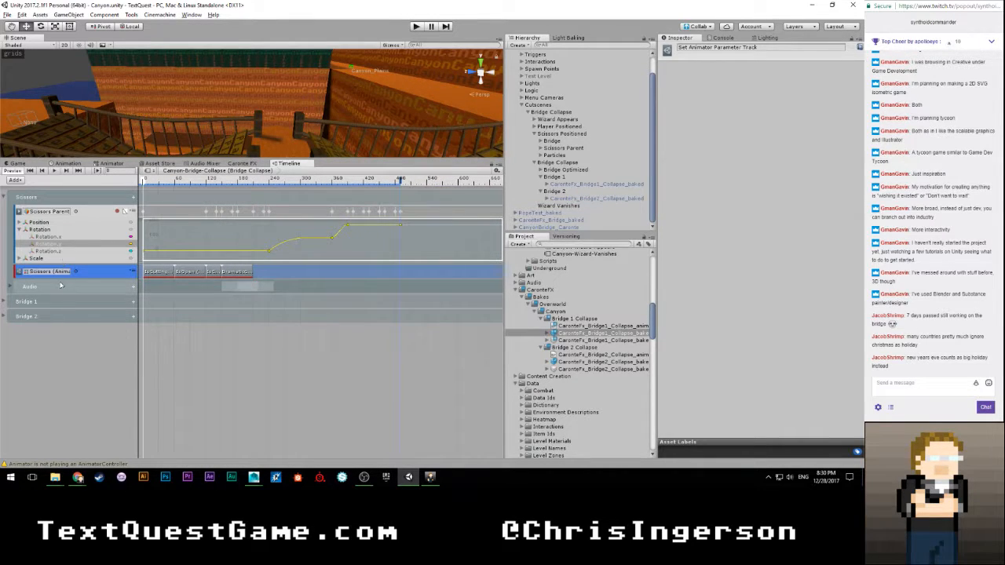
# Step: Add a Set Animator Parameter clip to the scissors' animator parameter track, starting at frame 210
pyautogui.click(86, 285)
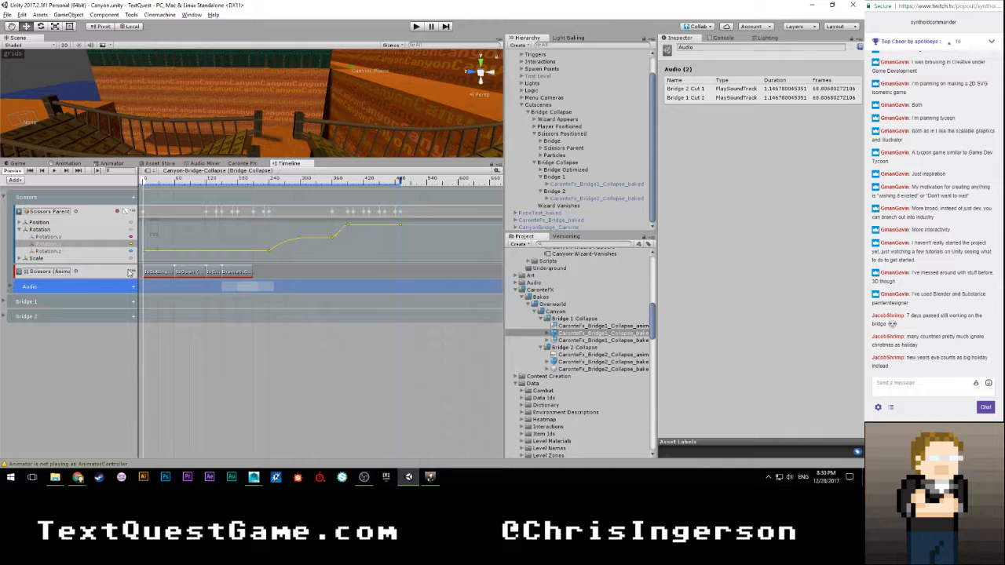
pyautogui.rightClick(275, 272)
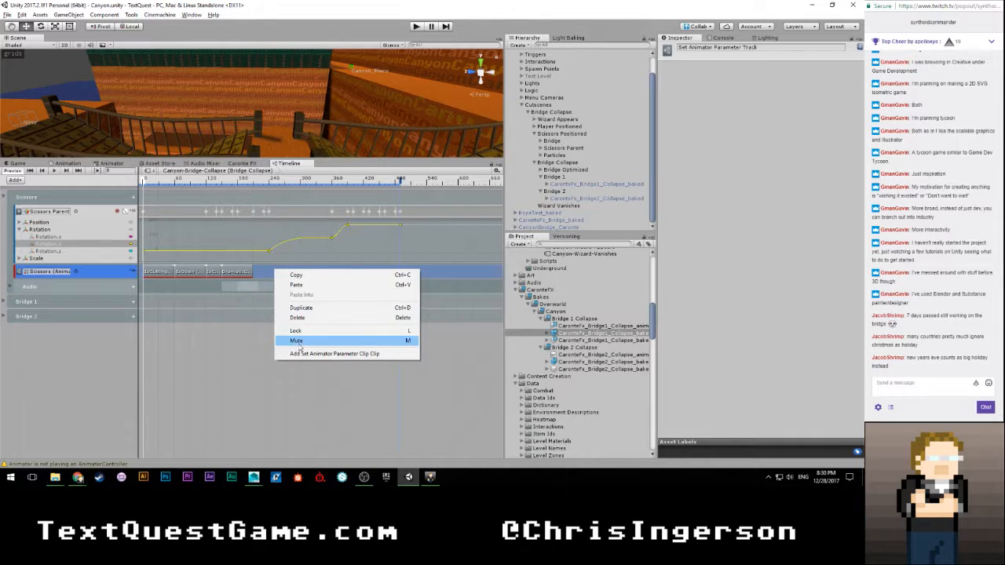
pyautogui.click(300, 353)
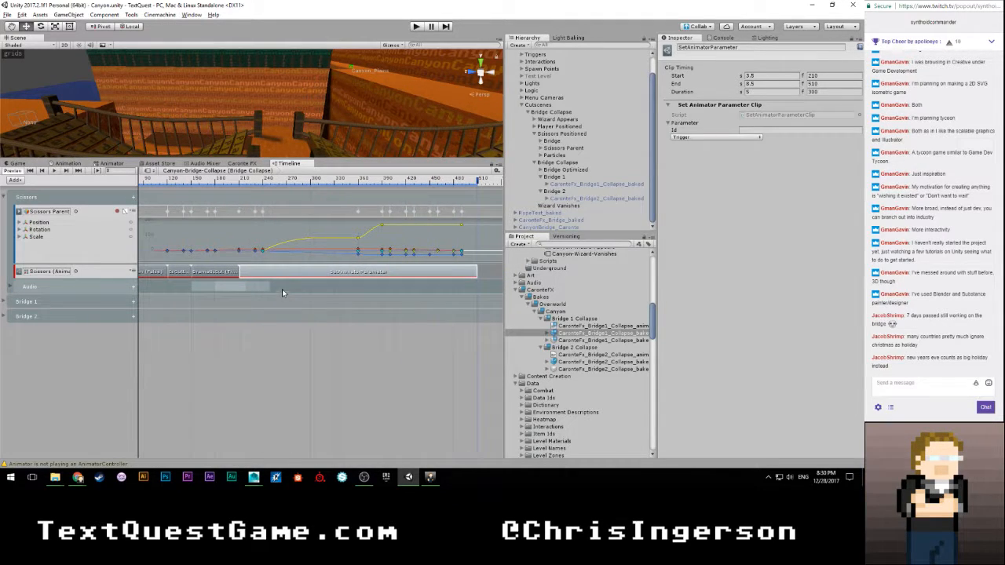
pyautogui.scroll(2, 341, 273)
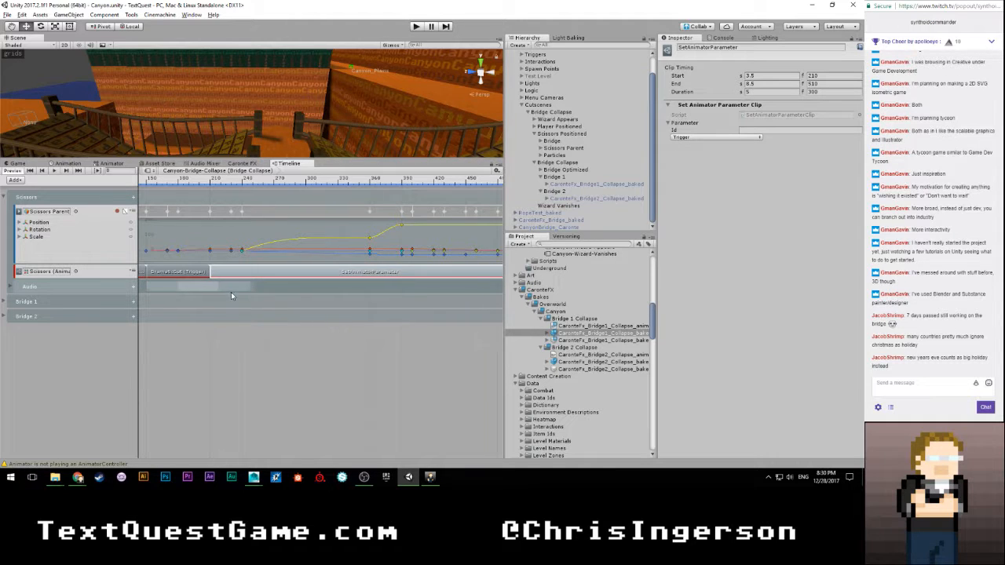
pyautogui.scroll(-3, 231, 295)
# Step: Set the new clip's animator parameter to IsCutting as a Bool with the value true
pyautogui.click(169, 272)
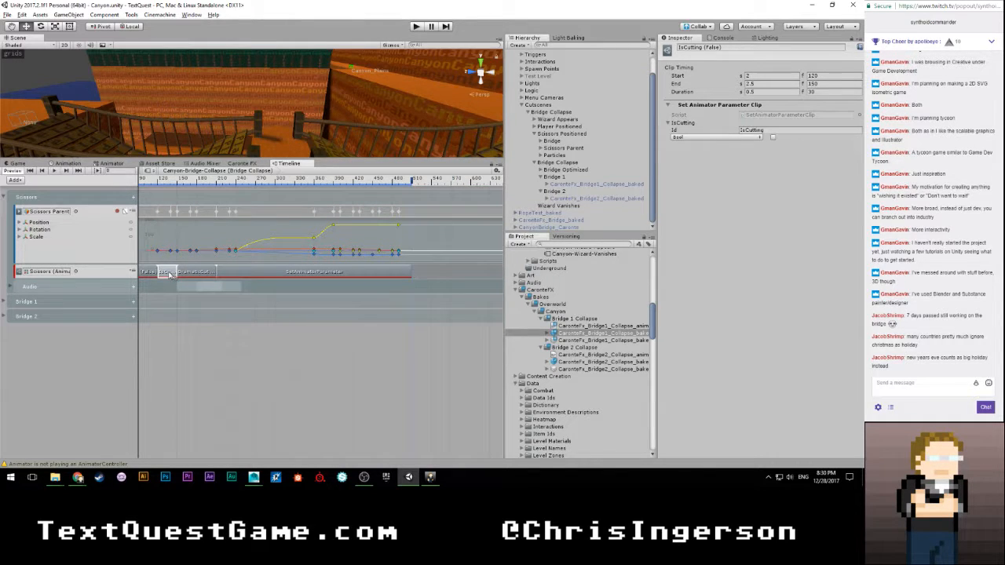
pyautogui.click(281, 273)
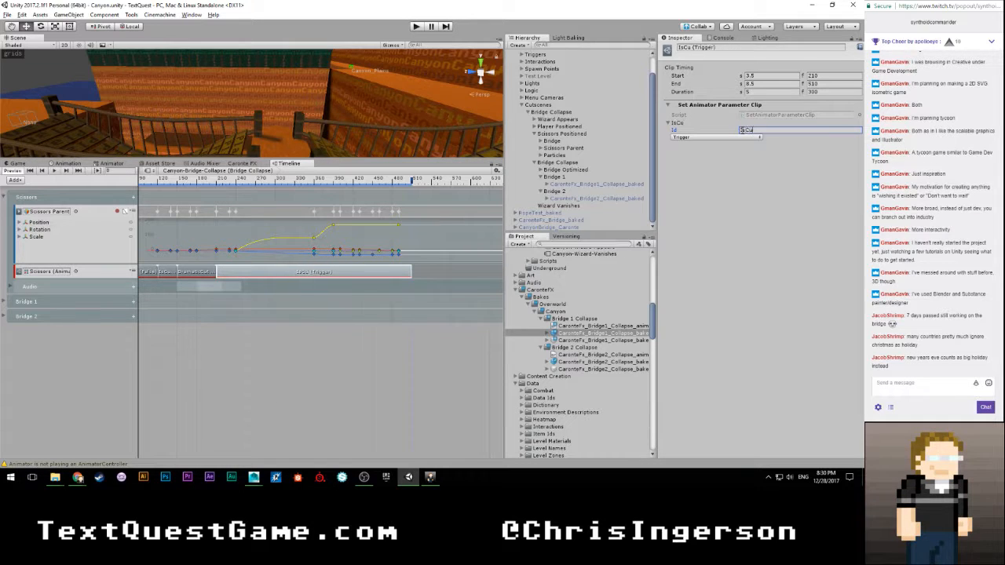
pyautogui.write('tting')
pyautogui.click(714, 136)
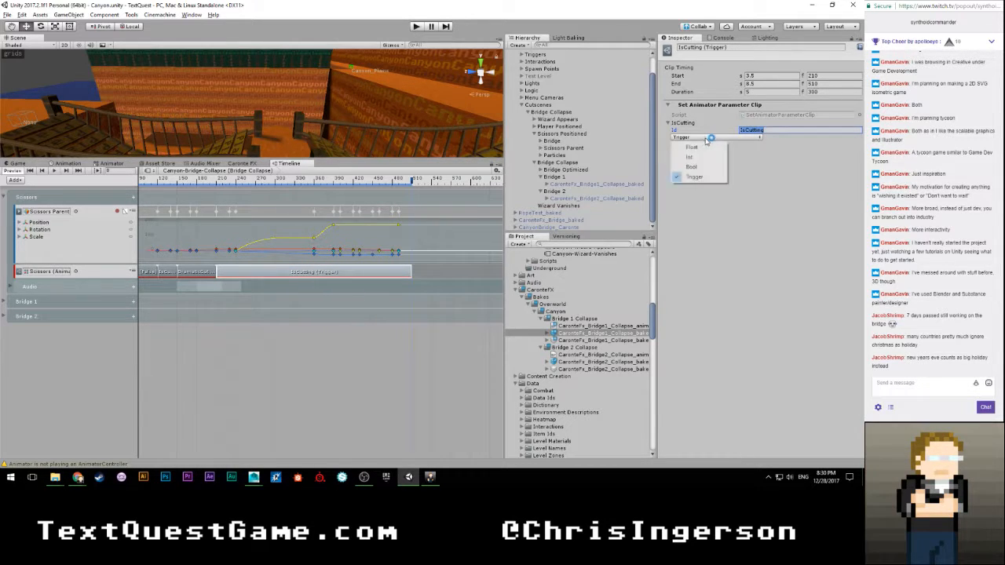
pyautogui.click(773, 138)
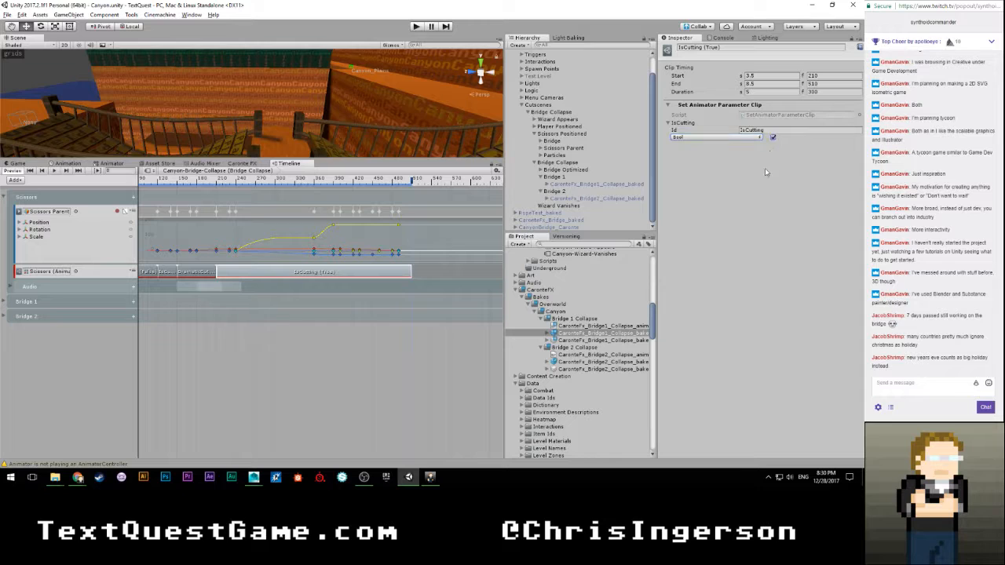
# Step: Move the IsCutting (True) clip to start at frame 240 and trim its end to frame 360
pyautogui.scroll(5, 245, 276)
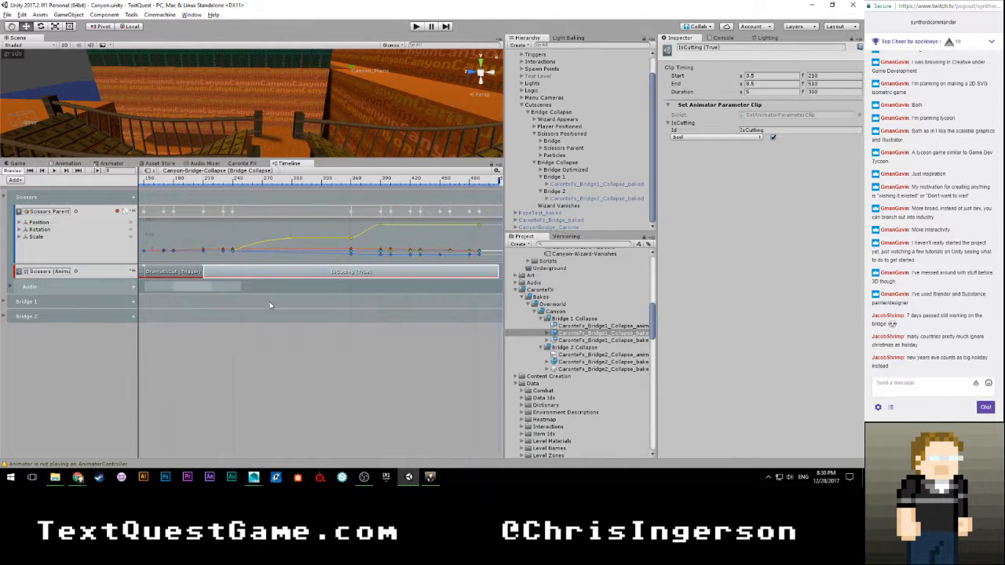
pyautogui.click(253, 180)
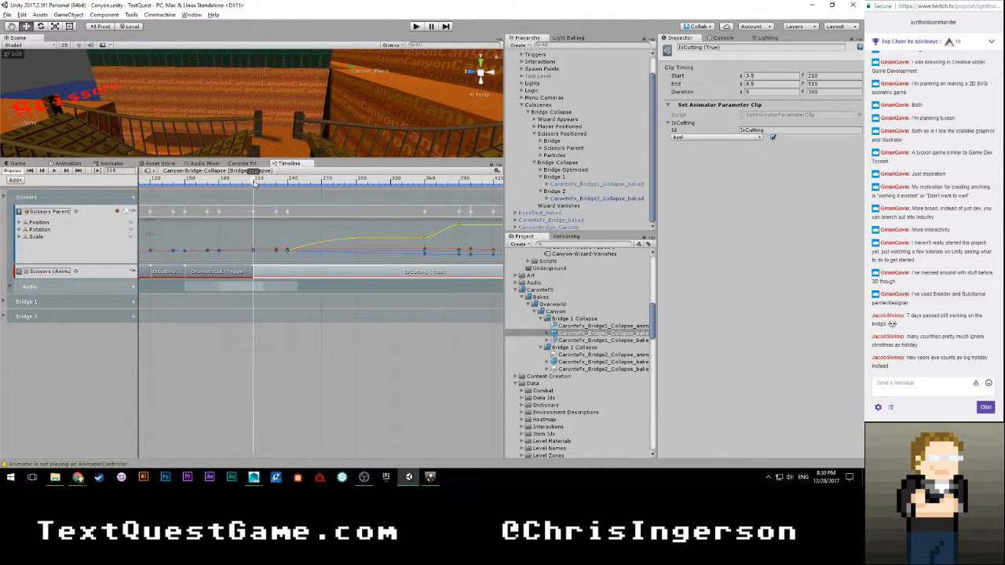
pyautogui.moveTo(253, 181); pyautogui.dragTo(289, 183)
pyautogui.moveTo(272, 272); pyautogui.dragTo(307, 273)
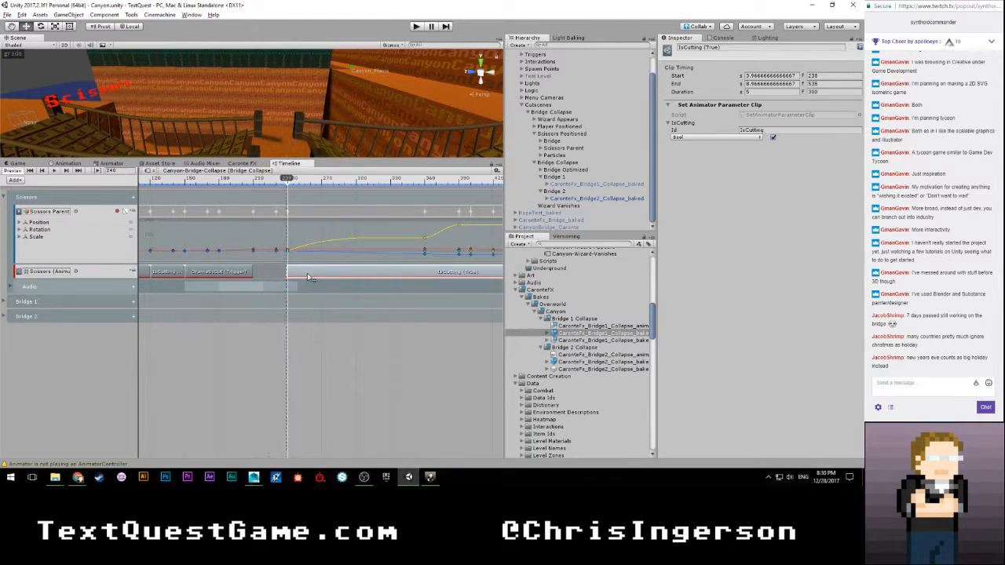
pyautogui.scroll(-5, 362, 302)
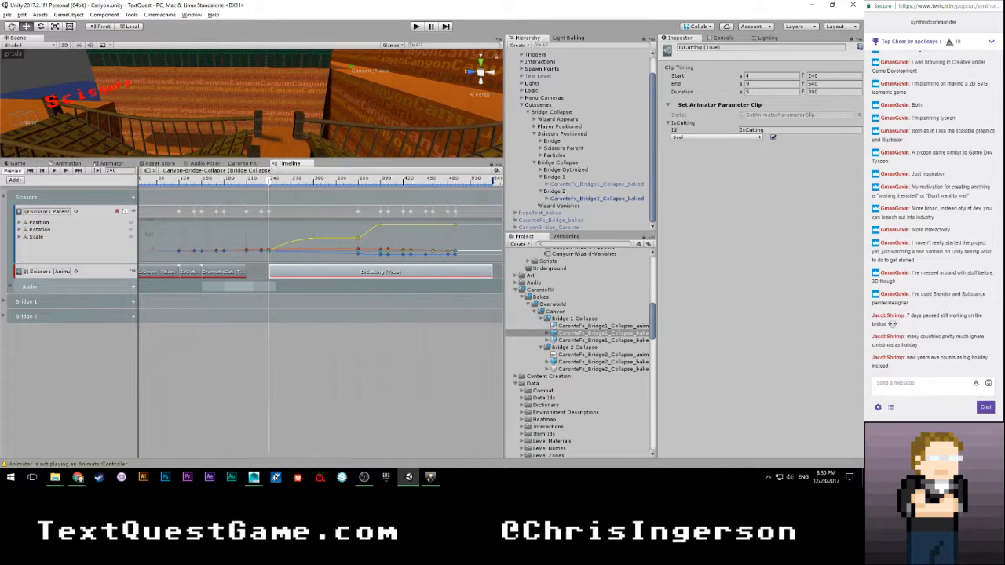
pyautogui.moveTo(462, 272); pyautogui.dragTo(326, 272)
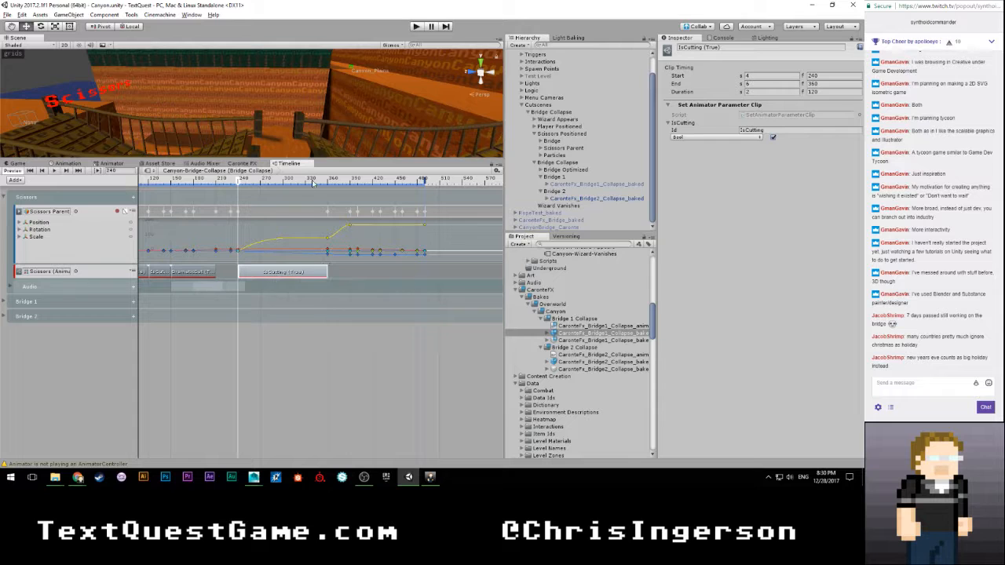
# Step: Scrub to the scissors' second turn at frame 390 and add a Set Animator Parameter clip starting at frame 360
pyautogui.click(325, 183)
pyautogui.moveTo(325, 183); pyautogui.dragTo(350, 184)
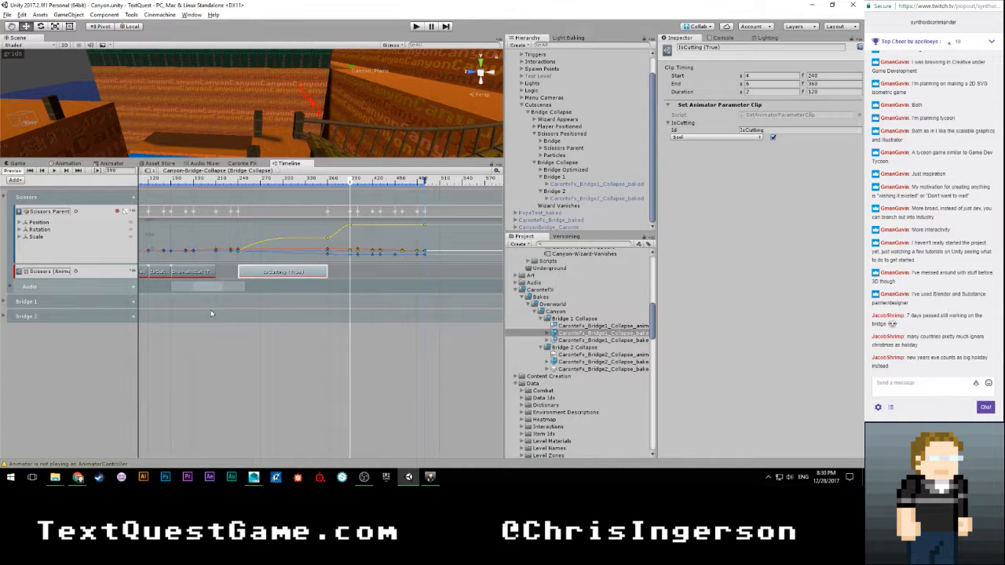
pyautogui.moveTo(247, 315); pyautogui.dragTo(330, 315, button='middle')
pyautogui.moveTo(380, 287); pyautogui.dragTo(260, 287, button='middle')
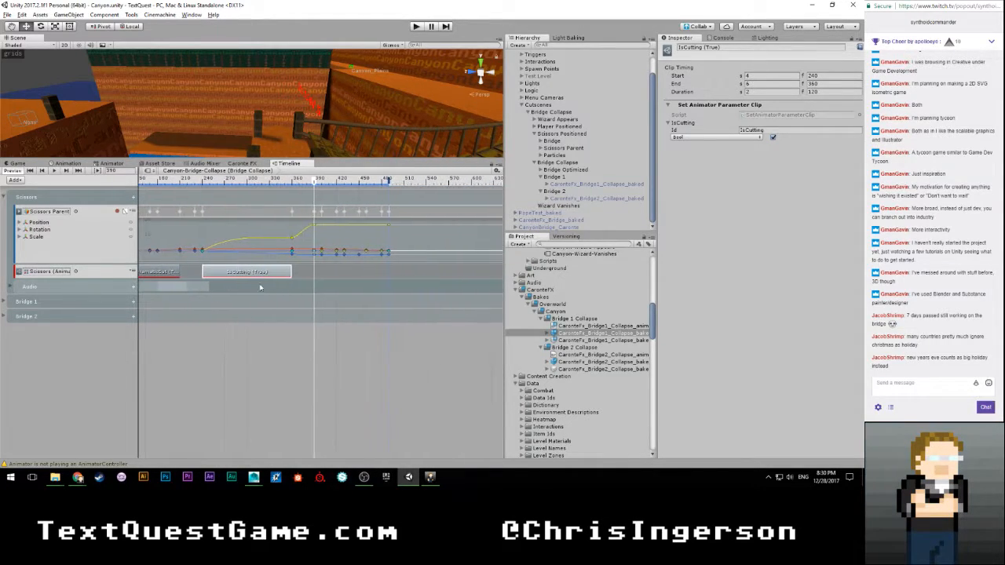
pyautogui.scroll(5, 296, 279)
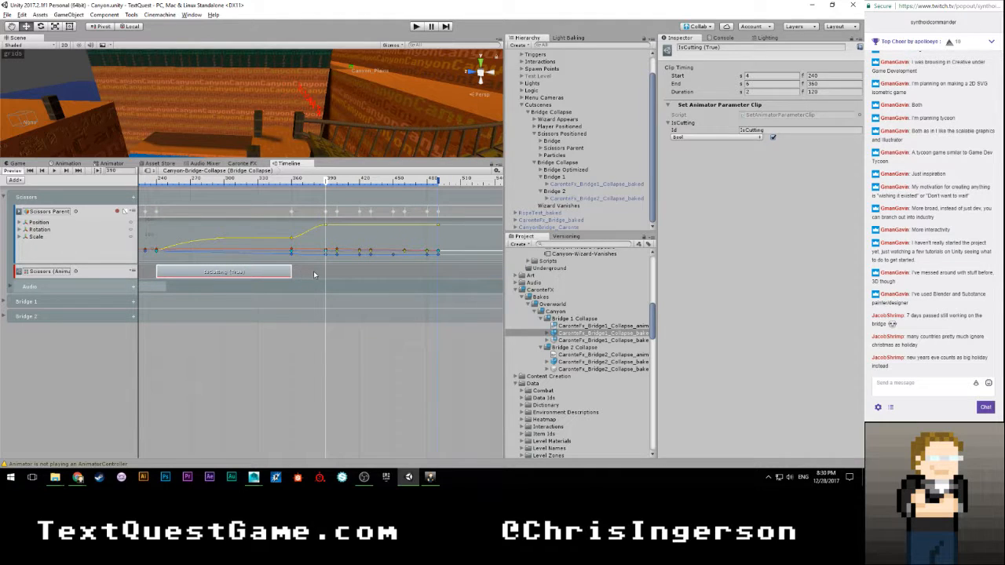
pyautogui.rightClick(311, 272)
pyautogui.click(353, 355)
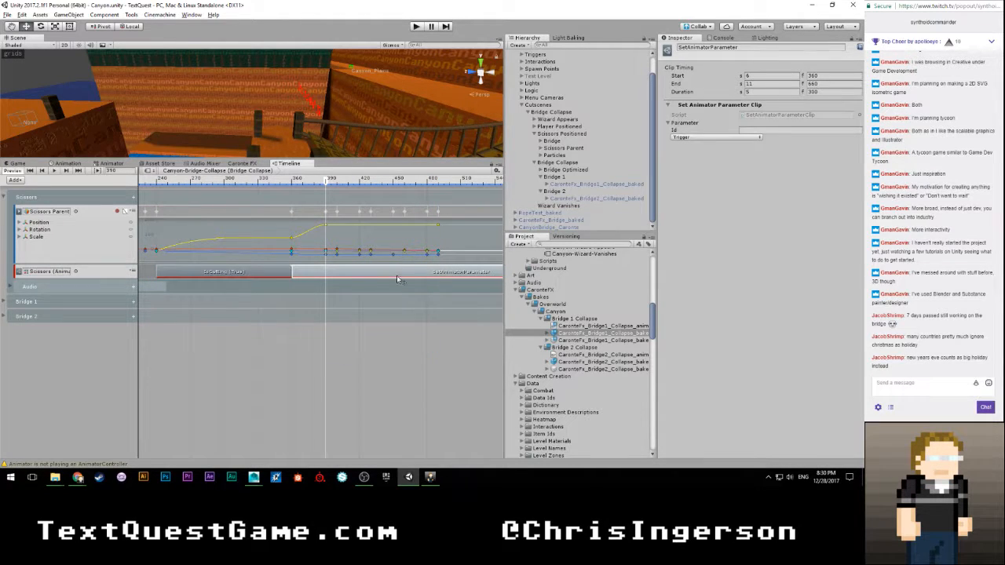
# Step: Set the new clip's parameter Id to DramaticCut, matching the earlier trigger clip
pyautogui.scroll(-3, 234, 317)
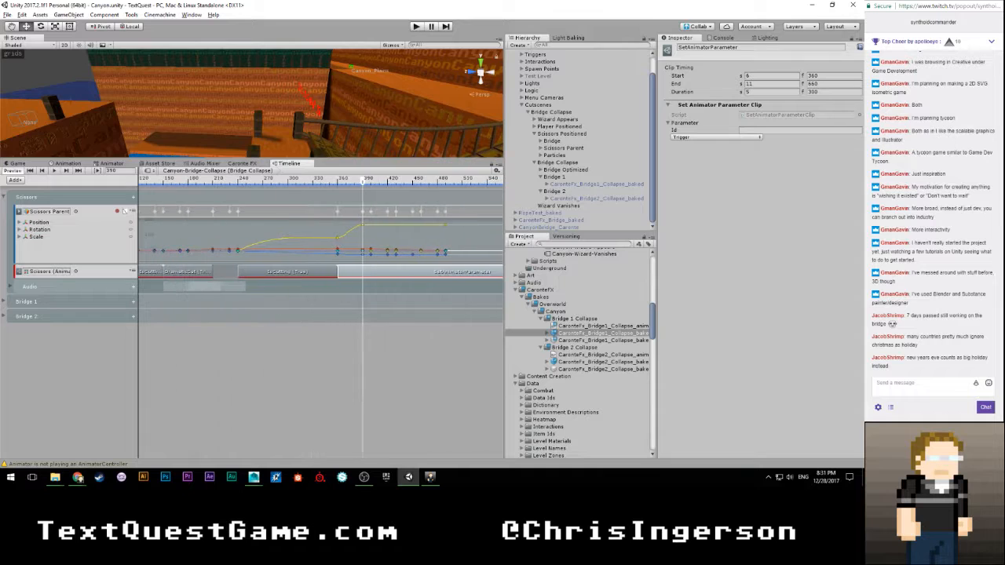
pyautogui.click(192, 271)
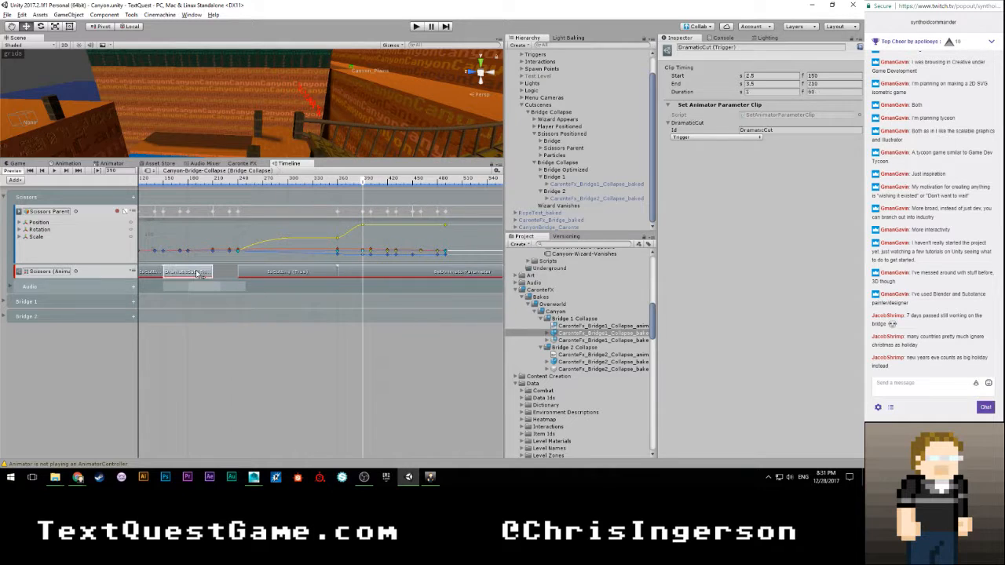
pyautogui.click(755, 130)
pyautogui.click(408, 271)
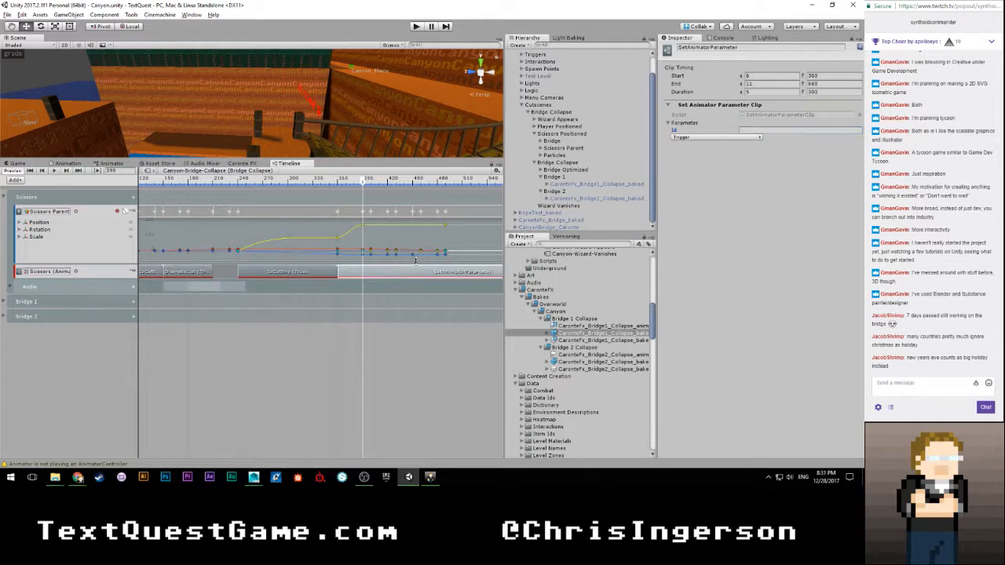
pyautogui.click(392, 286)
# Step: Duplicate the IsCutting (True) clip that starts at frame 240 and set the copy's value to false
pyautogui.scroll(-2, 370, 288)
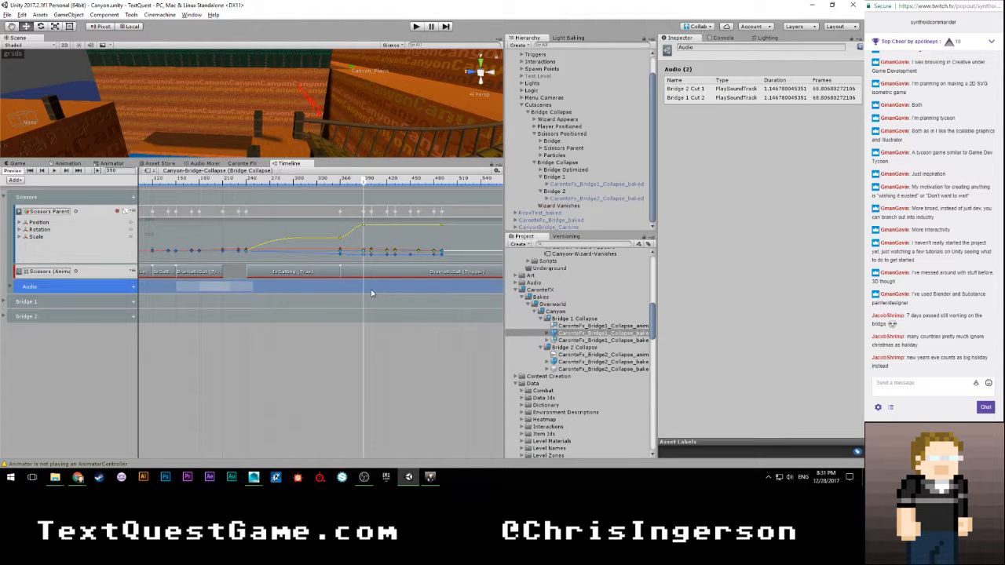
pyautogui.scroll(-1, 363, 292)
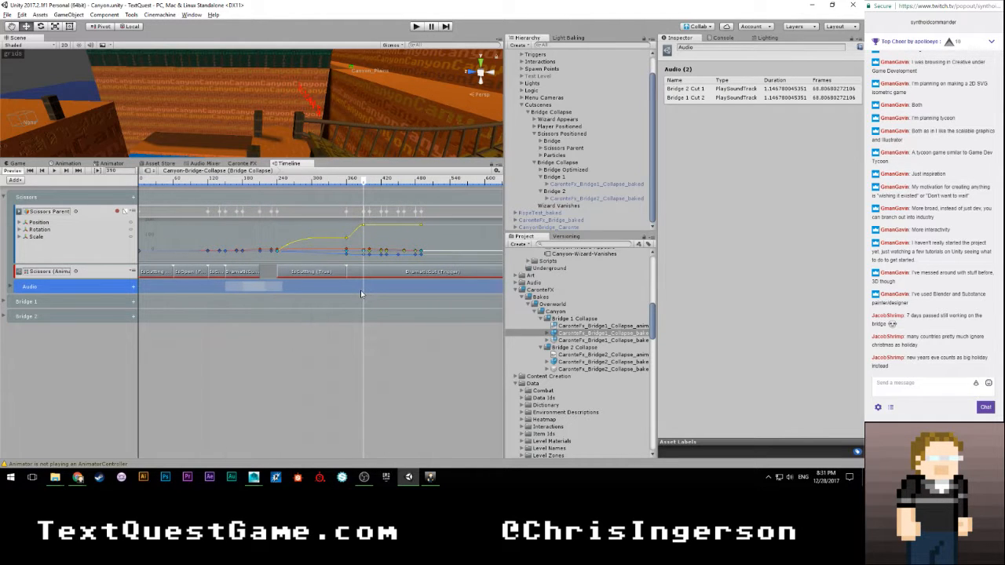
pyautogui.click(216, 273)
pyautogui.scroll(1, 398, 295)
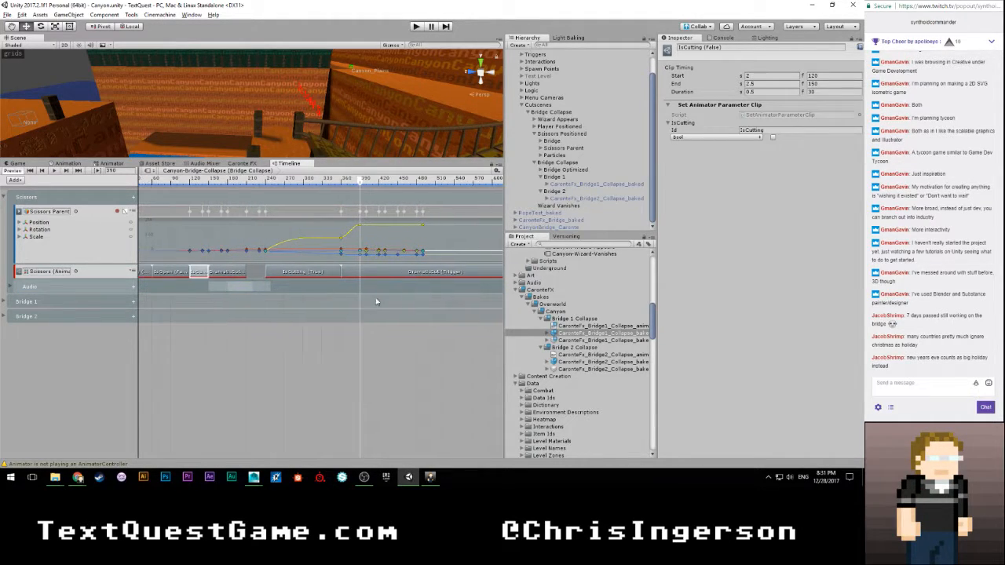
pyautogui.click(318, 274)
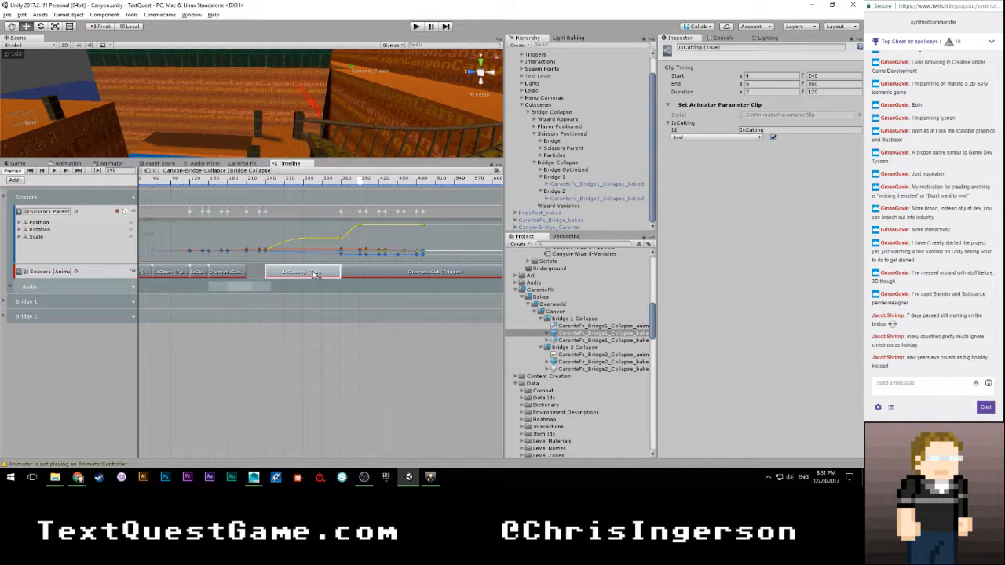
pyautogui.rightClick(316, 274)
pyautogui.click(345, 311)
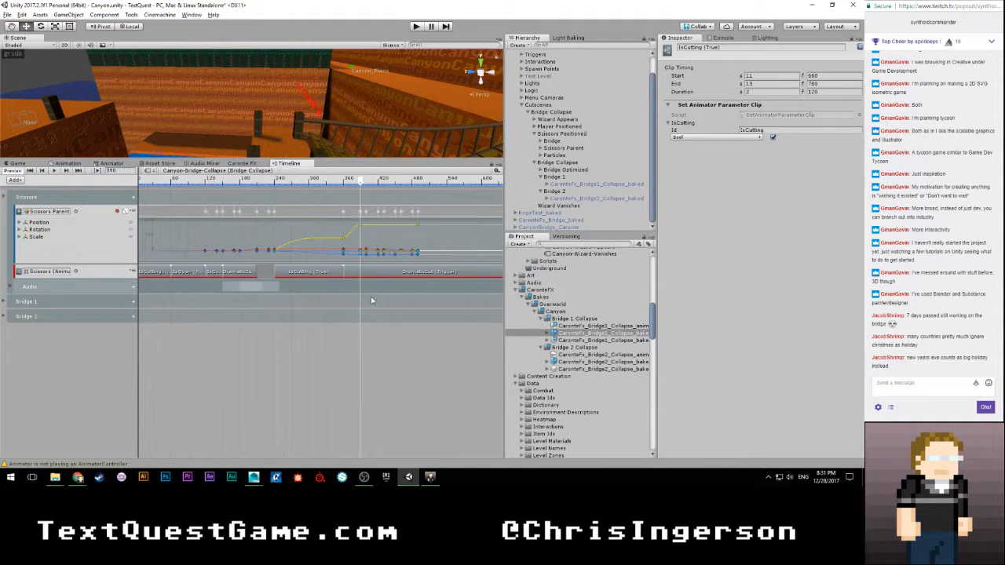
pyautogui.scroll(-3, 396, 295)
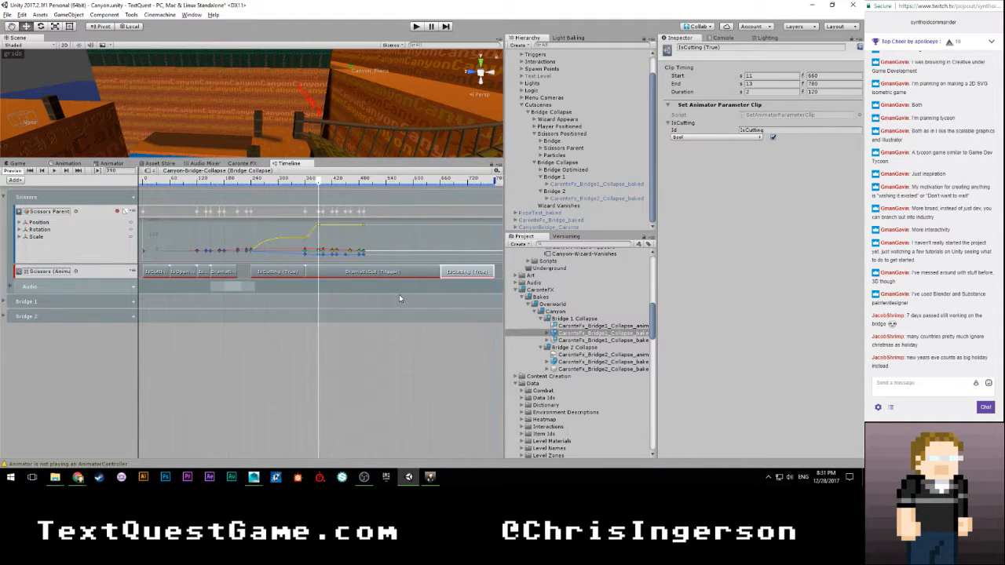
pyautogui.click(773, 138)
pyautogui.scroll(2, 392, 274)
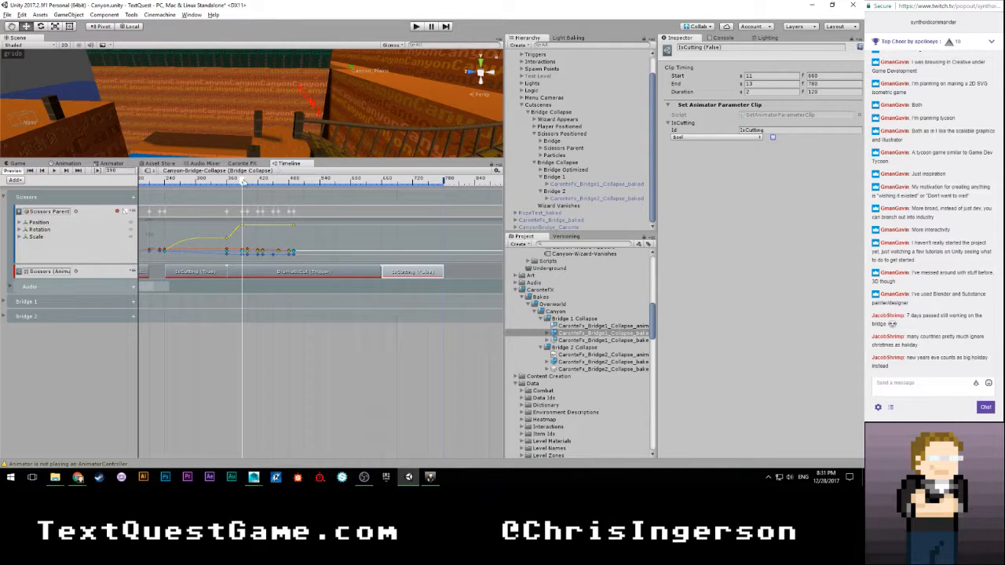
# Step: Trim the second DramaticCut clip to end at frame 390 and move the IsCutting (False) copy to start there
pyautogui.moveTo(243, 181)
pyautogui.mouseDown()
pyautogui.moveTo(379, 187)
pyautogui.moveTo(227, 186)
pyautogui.mouseUp()
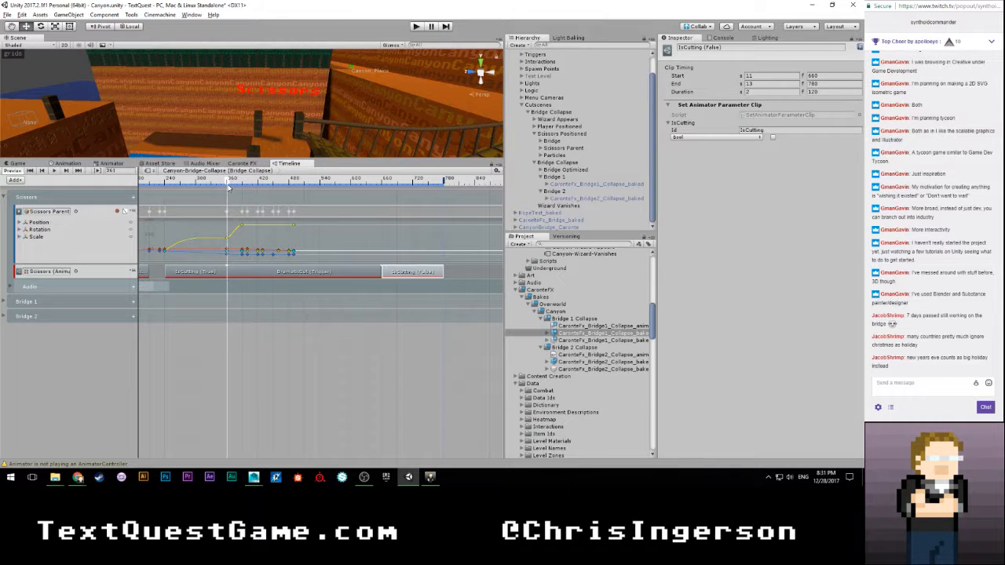
pyautogui.scroll(-4, 271, 291)
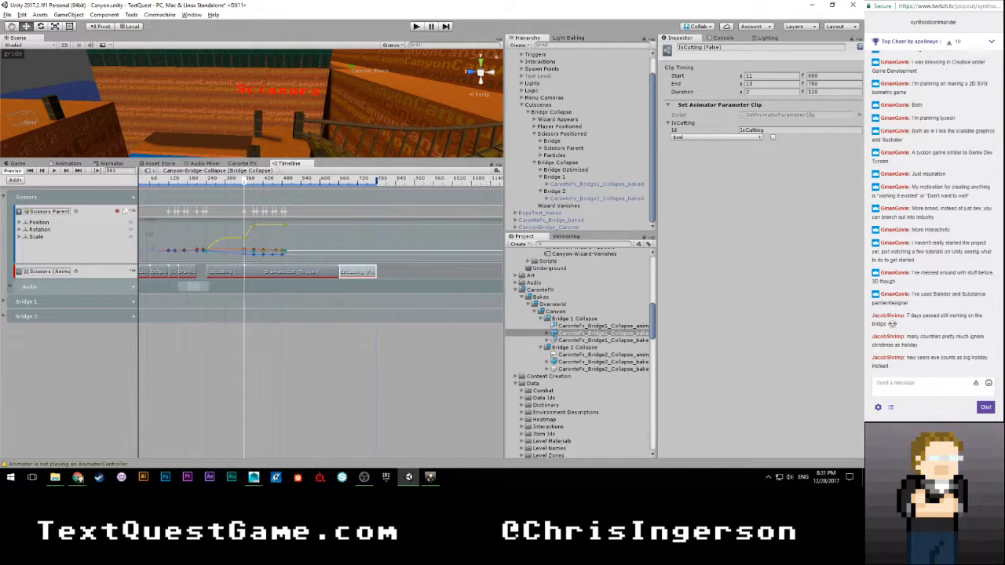
pyautogui.scroll(3, 321, 291)
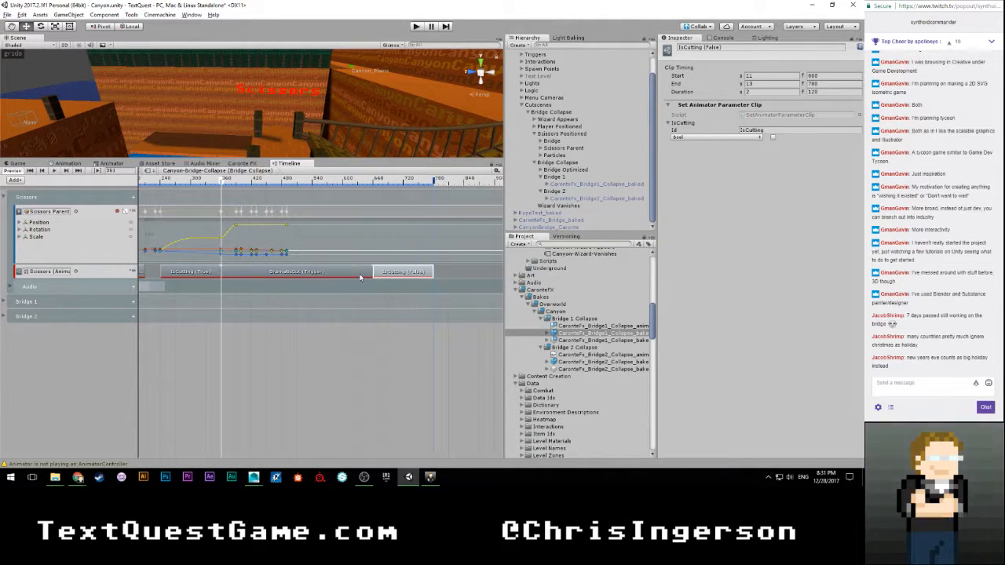
pyautogui.click(360, 277)
pyautogui.moveTo(372, 273); pyautogui.dragTo(254, 276)
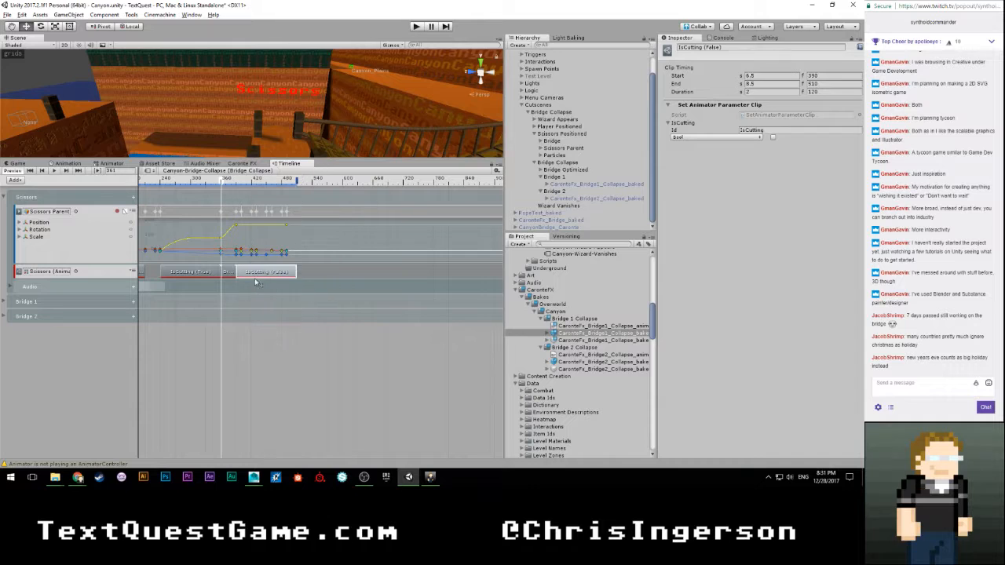
pyautogui.click(255, 289)
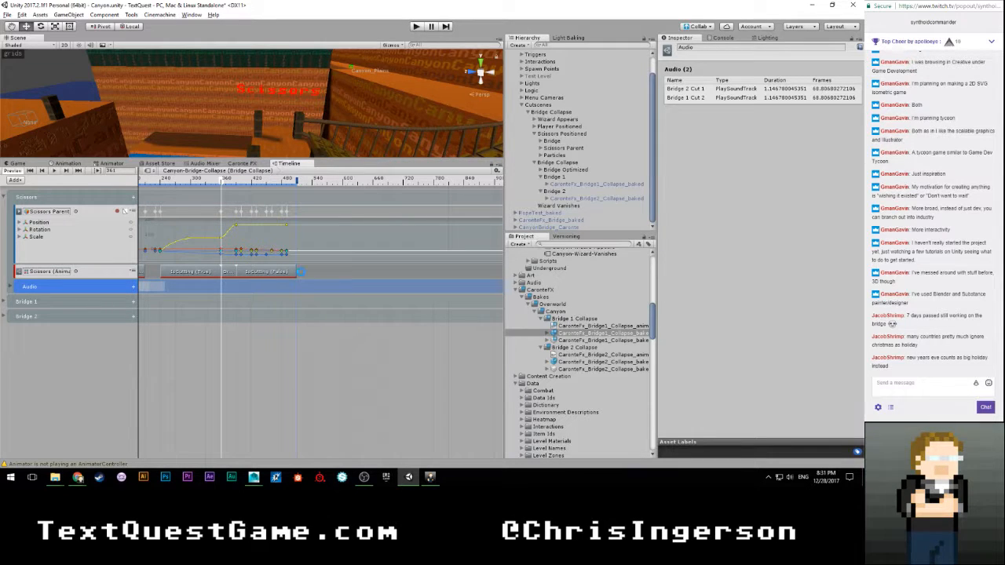
# Step: Trim the end of the last IsCutting (False) clip to frame 490, in line with the scissors' final keys
pyautogui.moveTo(295, 273); pyautogui.dragTo(286, 272)
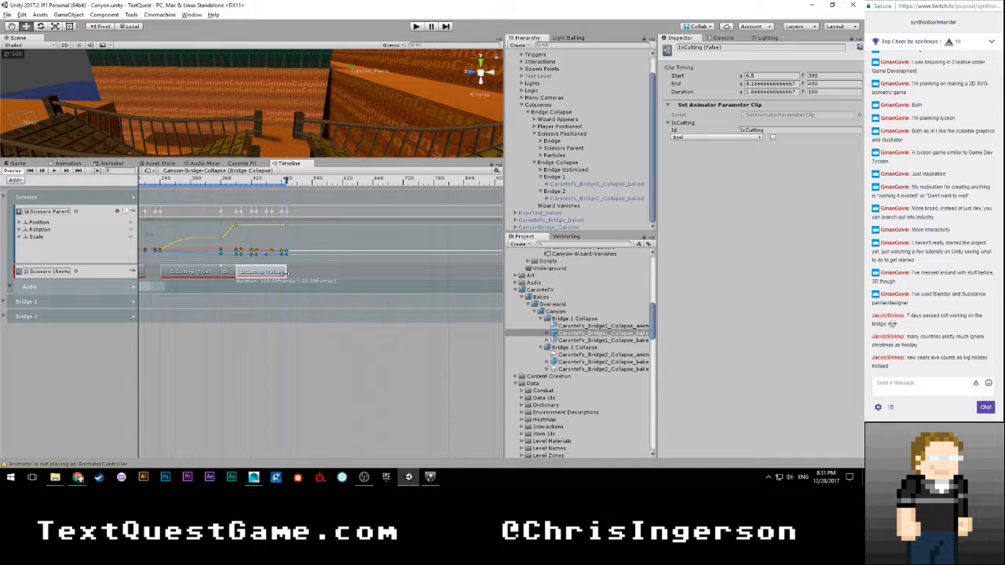
pyautogui.click(298, 273)
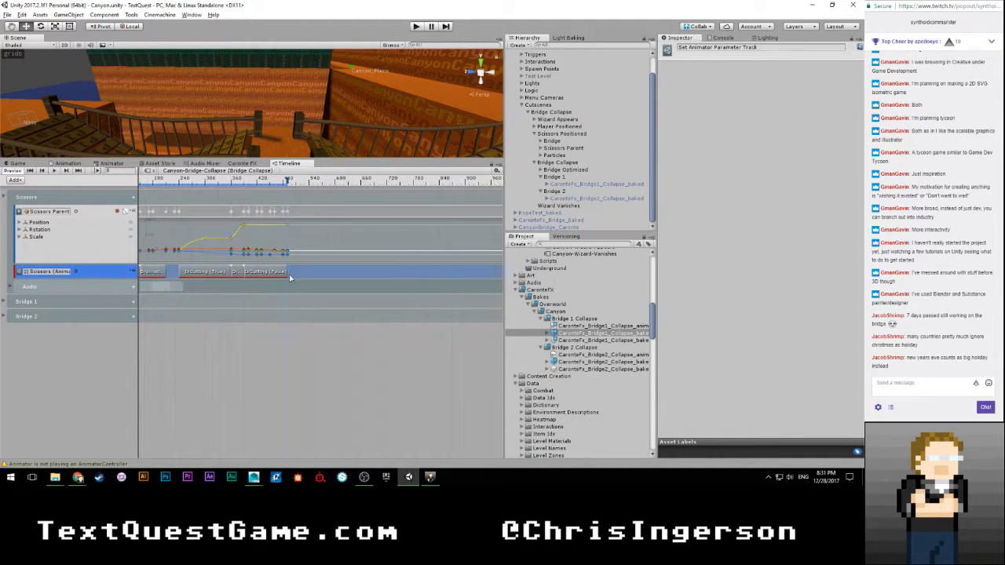
pyautogui.scroll(-5, 197, 303)
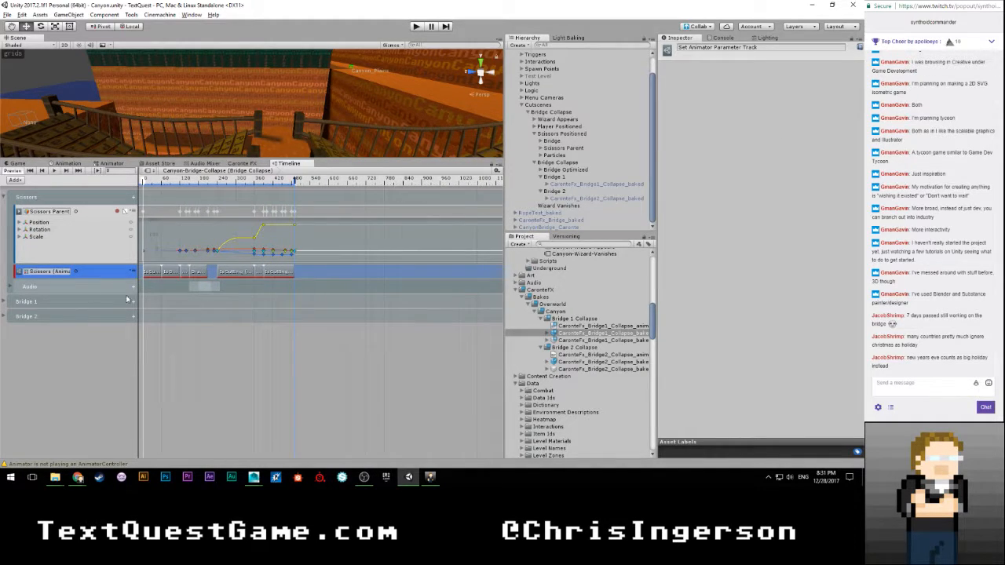
# Step: Expand the Bridge 1 and Bridge 2 track groups and unmute Bridge 1's Optimized and CaronteFX activation tracks
pyautogui.click(6, 316)
pyautogui.click(6, 301)
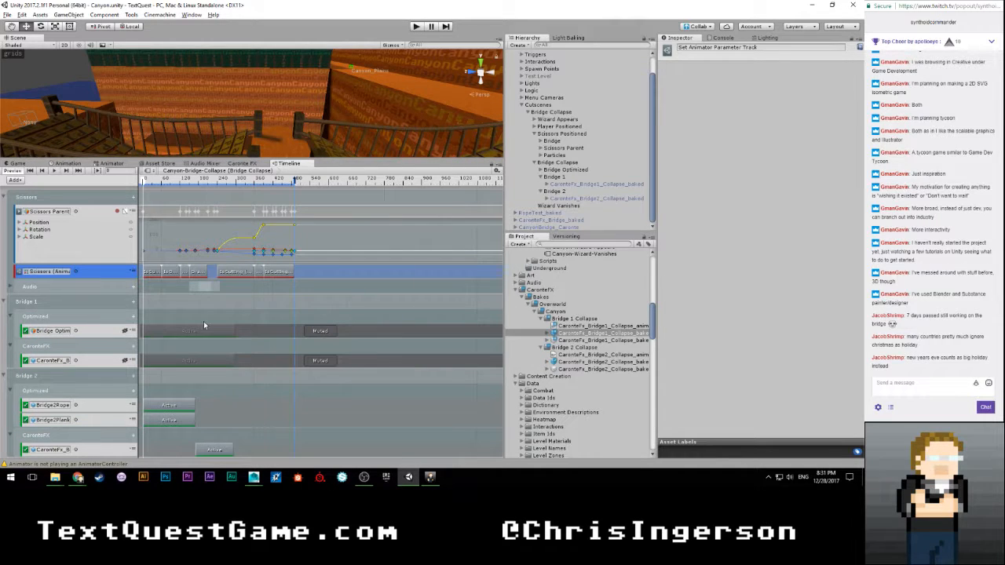
pyautogui.click(116, 332)
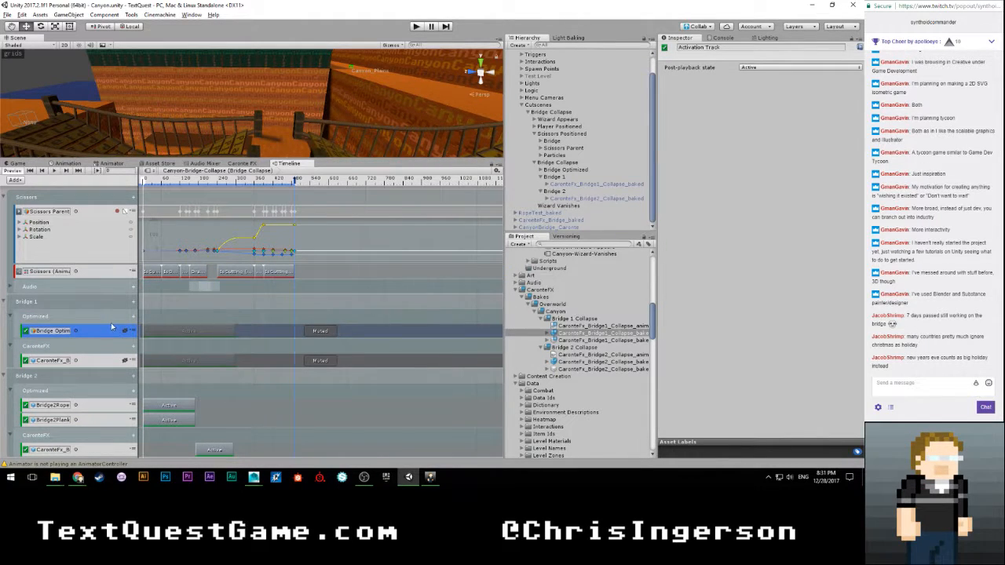
pyautogui.click(124, 330)
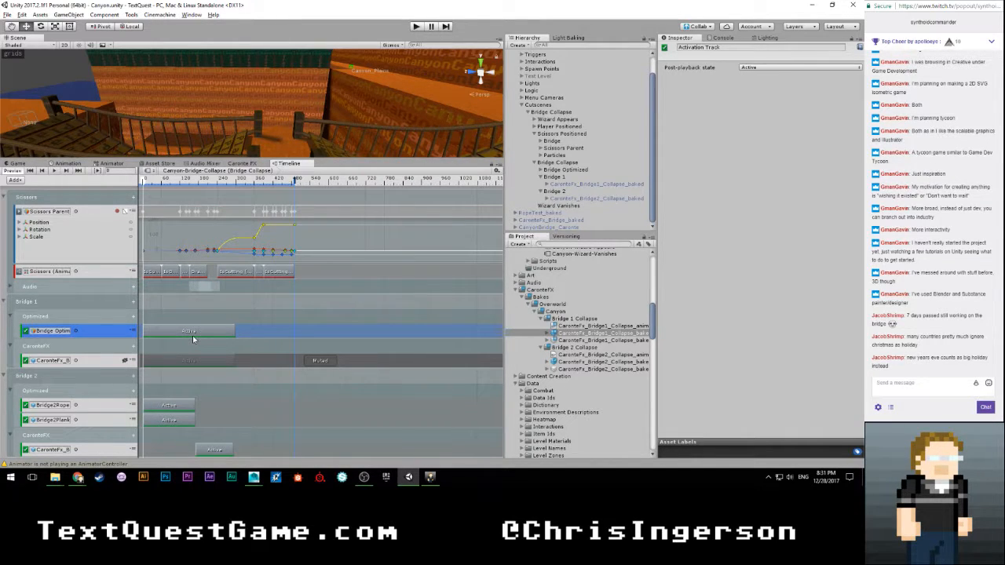
pyautogui.click(99, 361)
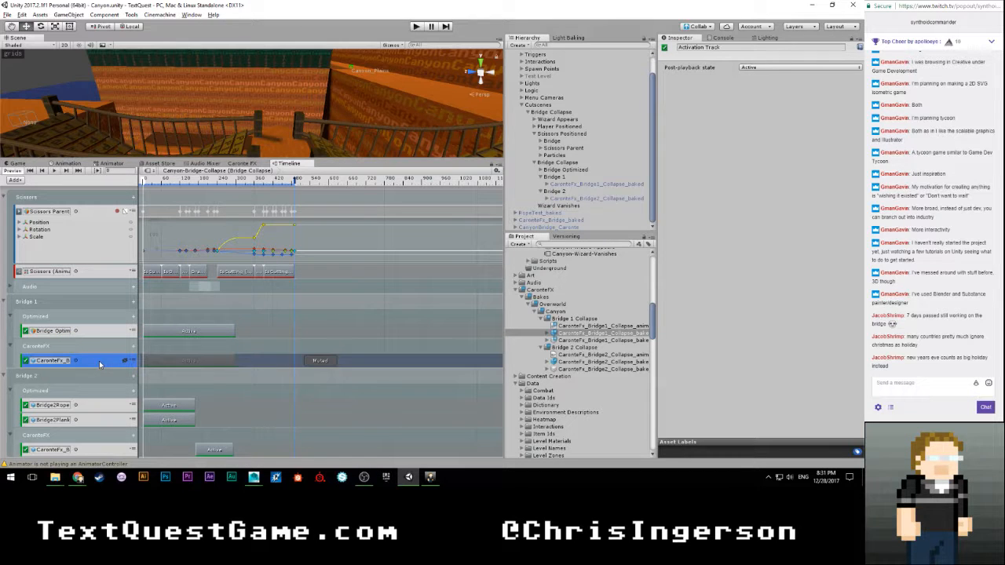
pyautogui.press('m')
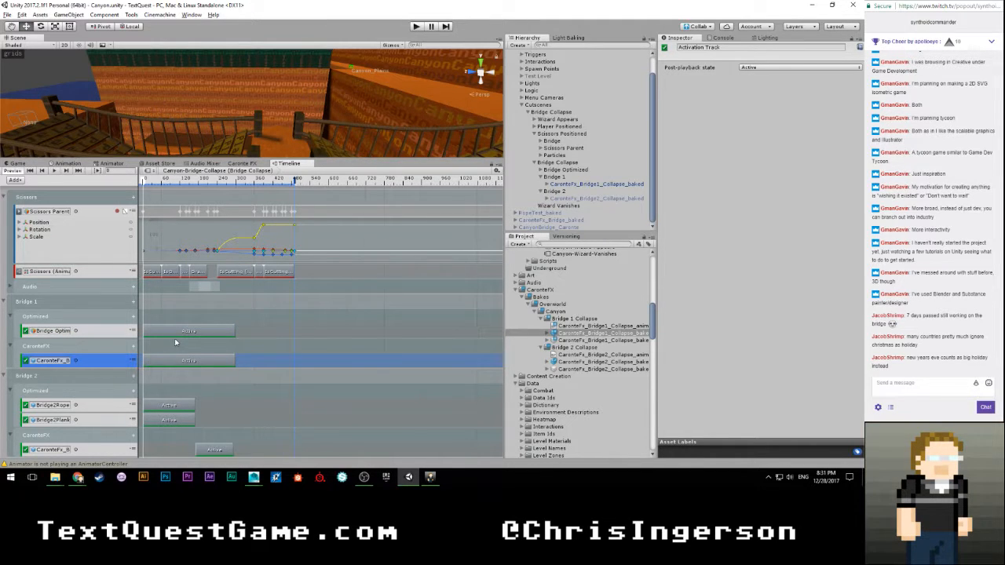
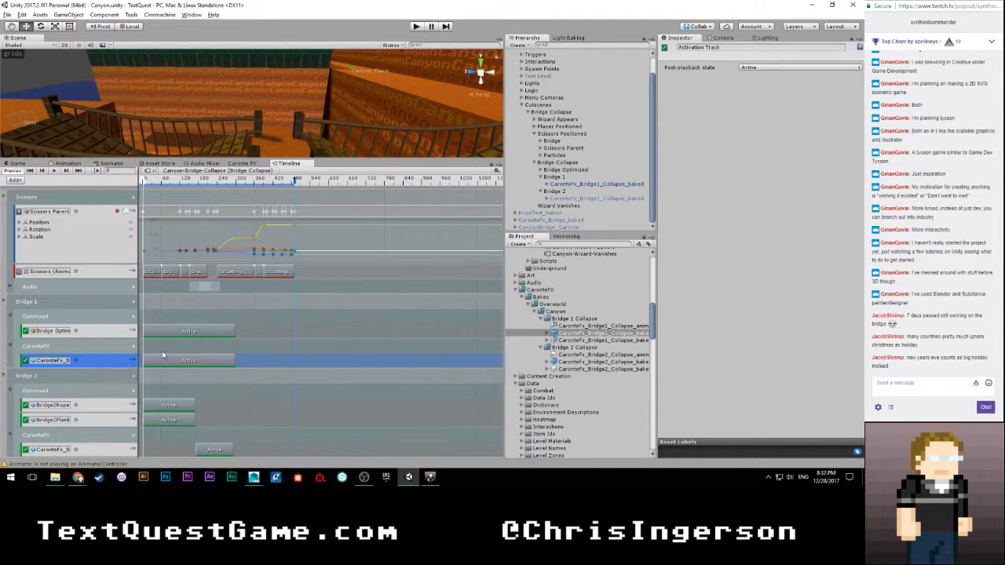
# Step: Move the Active clip on Bridge 1's CaronteFX track so it runs from frame 190 to frame 490
pyautogui.scroll(5, 171, 368)
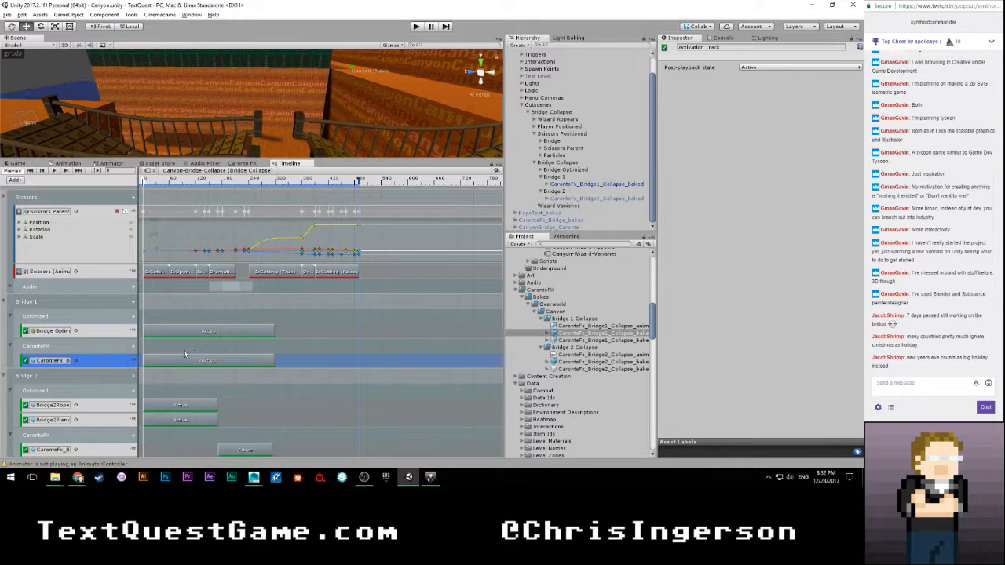
pyautogui.moveTo(163, 361); pyautogui.dragTo(245, 362)
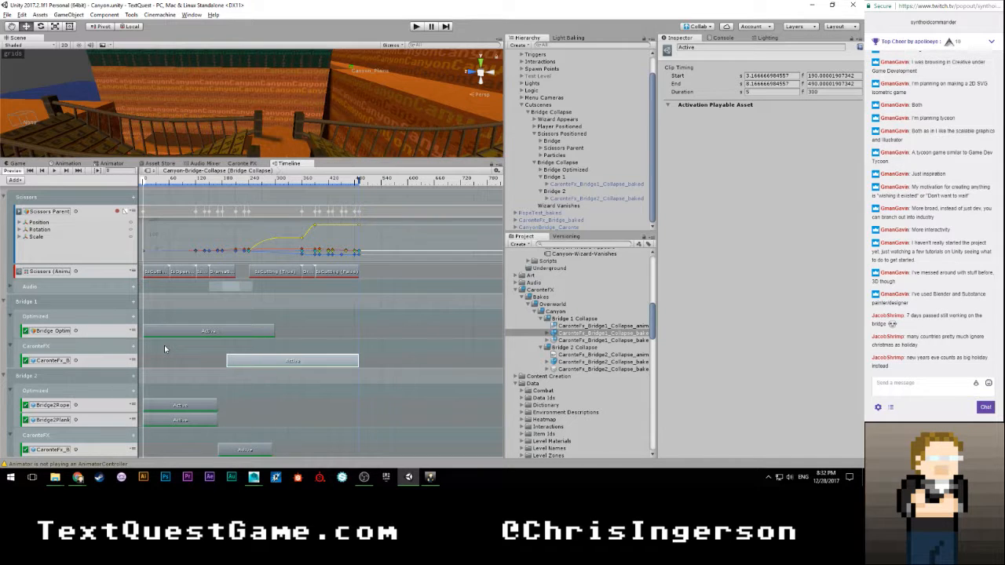
pyautogui.scroll(3, 173, 349)
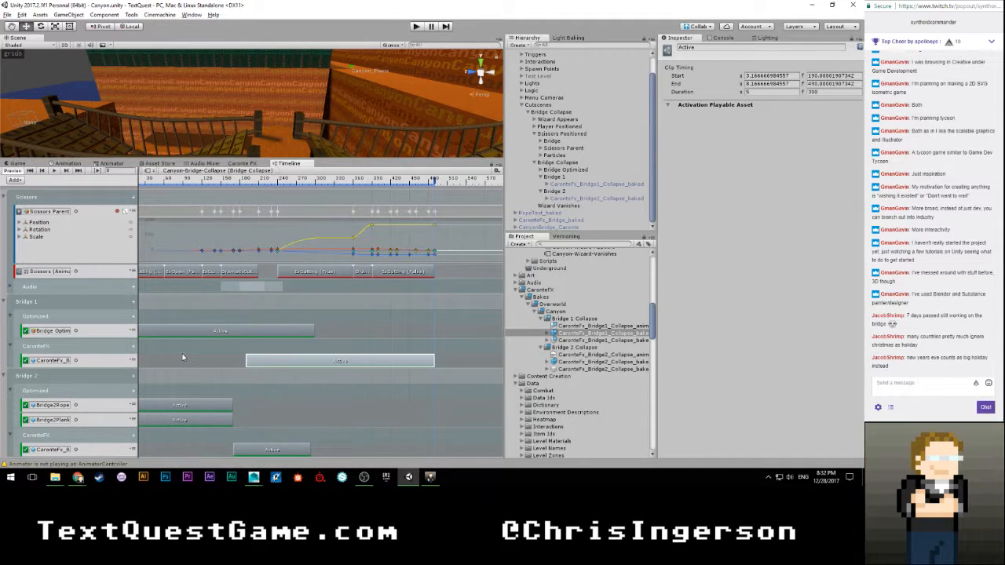
pyautogui.moveTo(184, 357); pyautogui.dragTo(200, 357, button='middle')
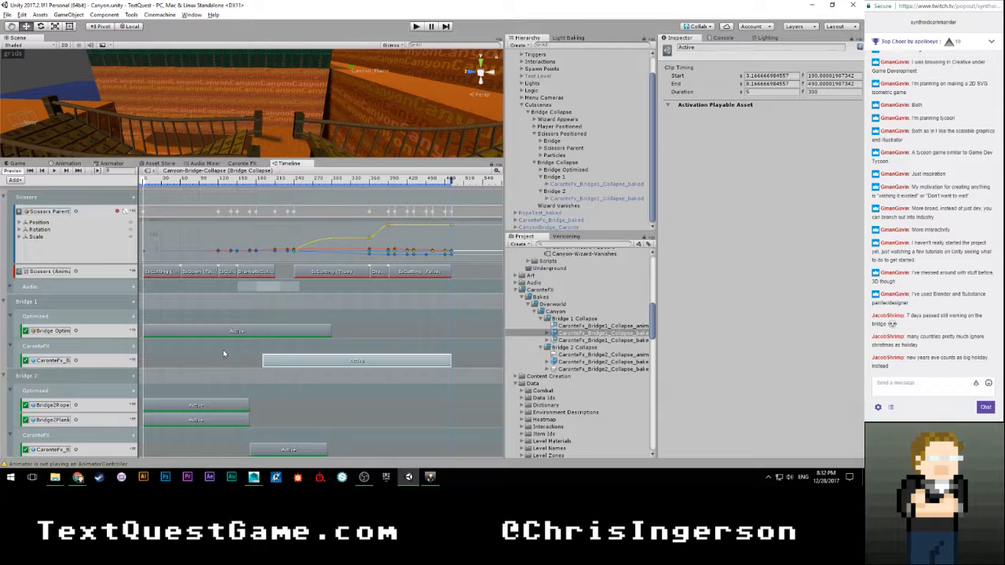
# Step: Place the playhead at frame 400 and extend Bridge 1's Optimized activation clip to end there
pyautogui.click(282, 333)
pyautogui.scroll(1, 236, 360)
pyautogui.scroll(1, 253, 346)
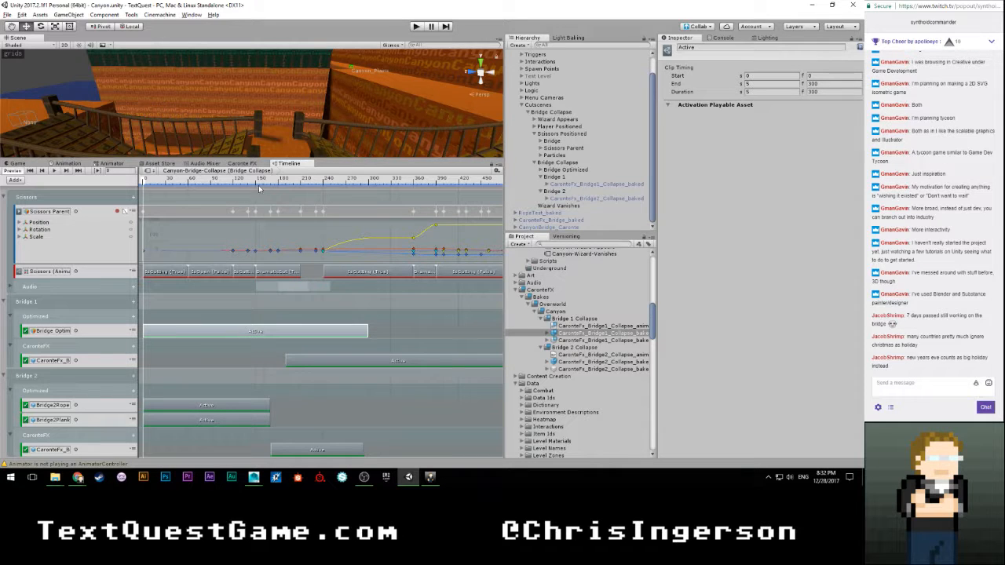
pyautogui.scroll(-2, 278, 300)
pyautogui.scroll(1, 276, 306)
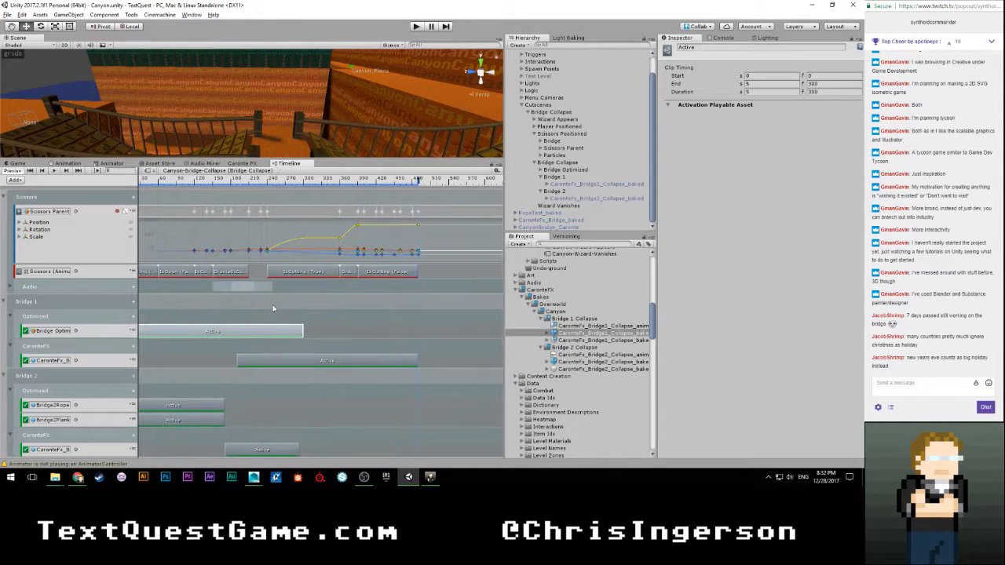
pyautogui.moveTo(267, 182); pyautogui.dragTo(386, 185)
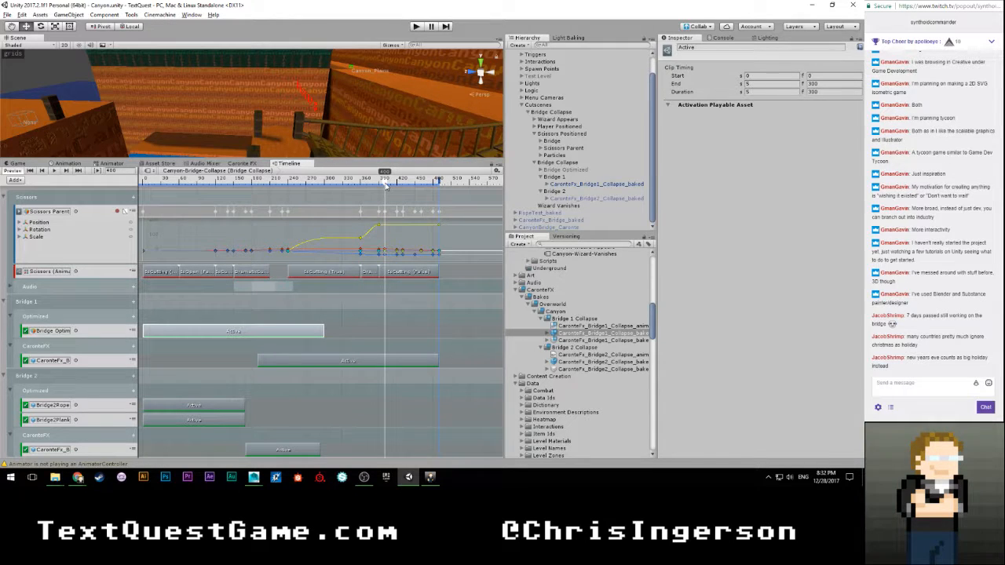
pyautogui.moveTo(324, 333); pyautogui.dragTo(387, 334)
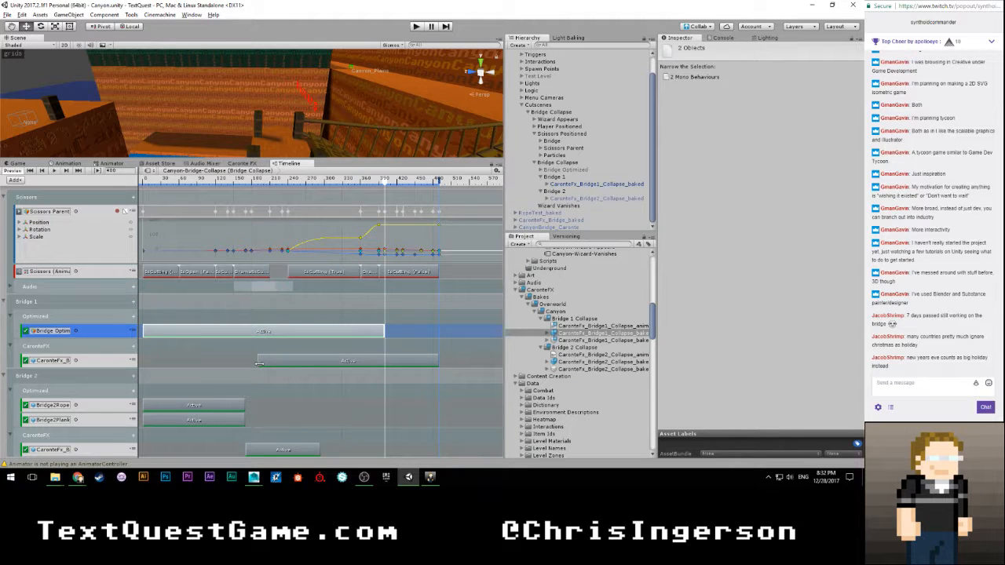
# Step: Trim the start of Bridge 1's CaronteFX activation clip to frame 400 and scrub back across the handover
pyautogui.moveTo(258, 360); pyautogui.dragTo(439, 362)
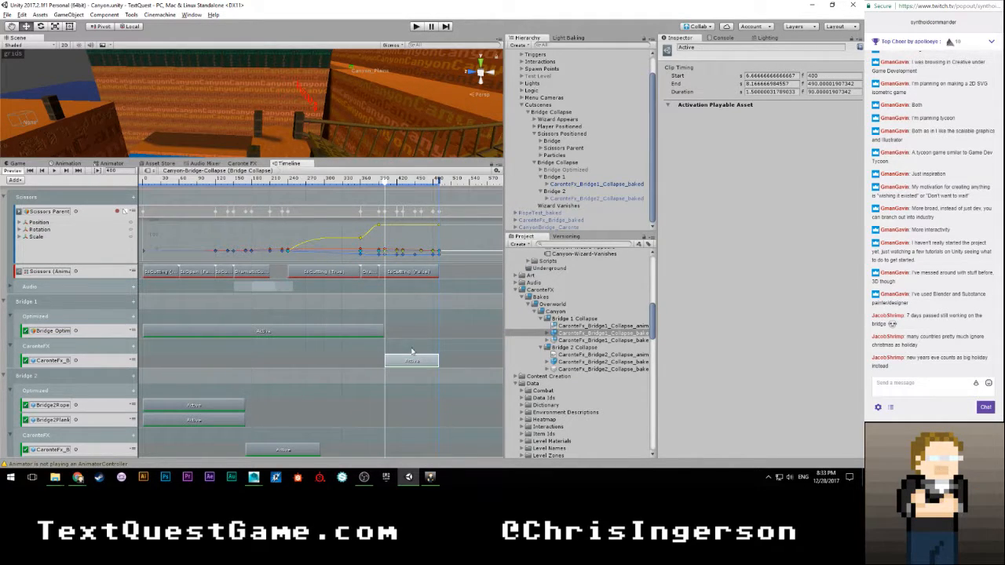
pyautogui.click(412, 347)
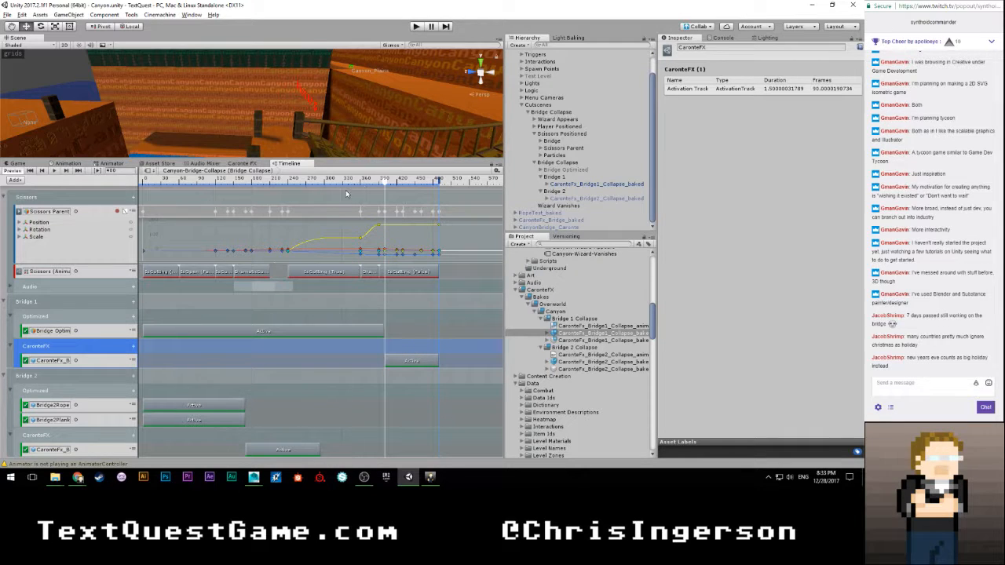
pyautogui.moveTo(386, 179)
pyautogui.mouseDown()
pyautogui.moveTo(367, 184)
pyautogui.moveTo(392, 190)
pyautogui.moveTo(382, 188)
pyautogui.mouseUp()
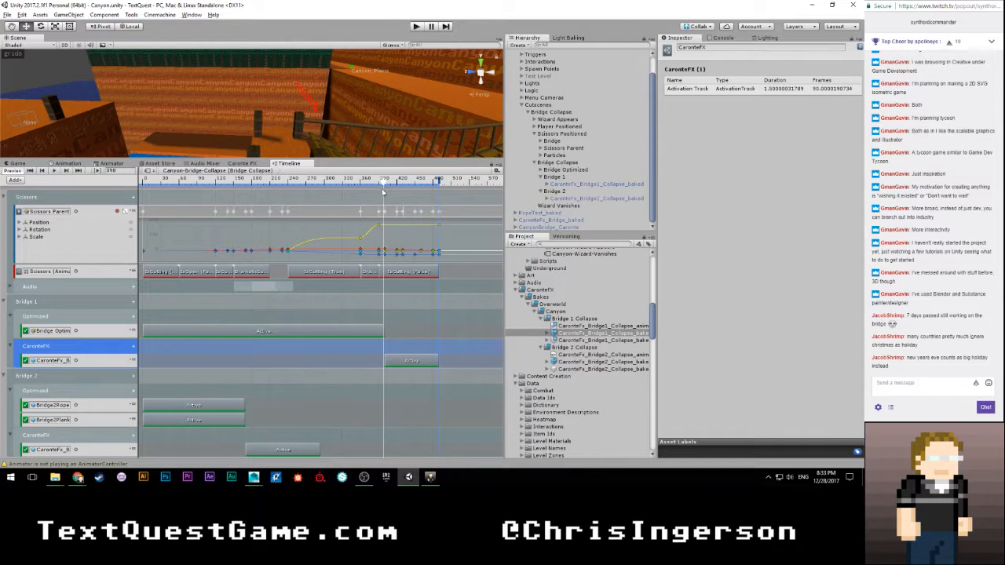
# Step: Collapse both bridge track groups, the scissors curves and the nested Bridge Collapse hierarchy object, and show the Game view
pyautogui.click(5, 302)
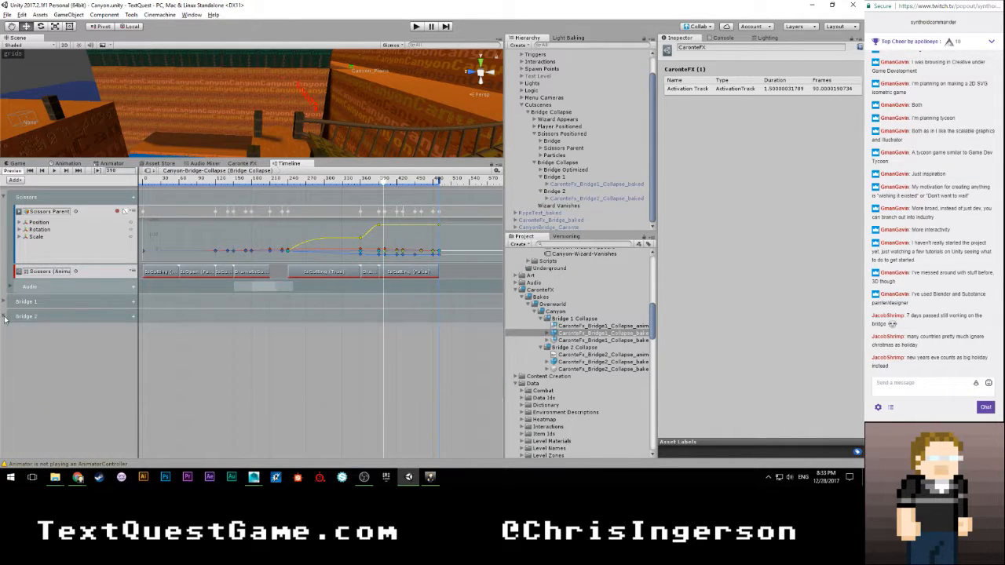
pyautogui.click(6, 316)
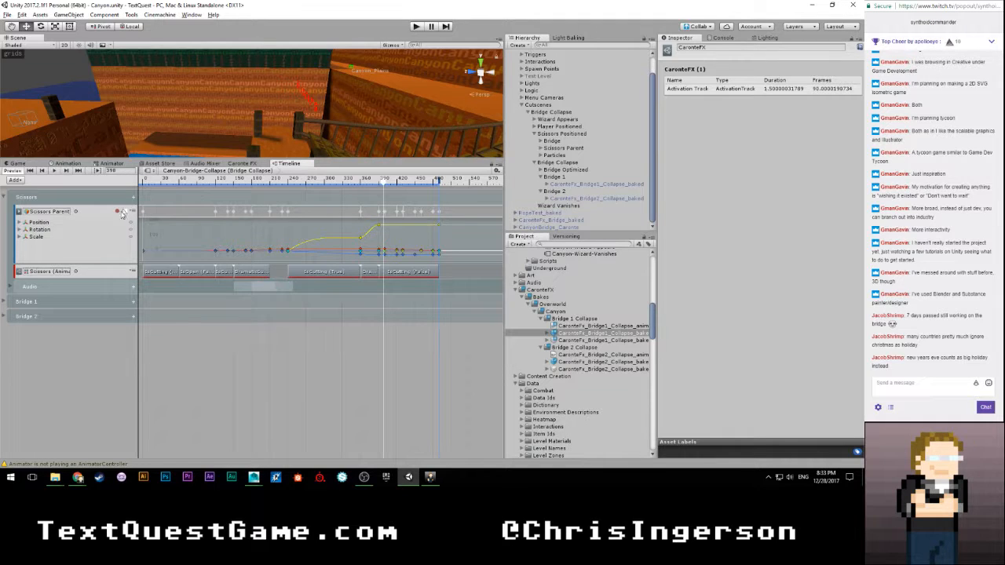
pyautogui.click(124, 212)
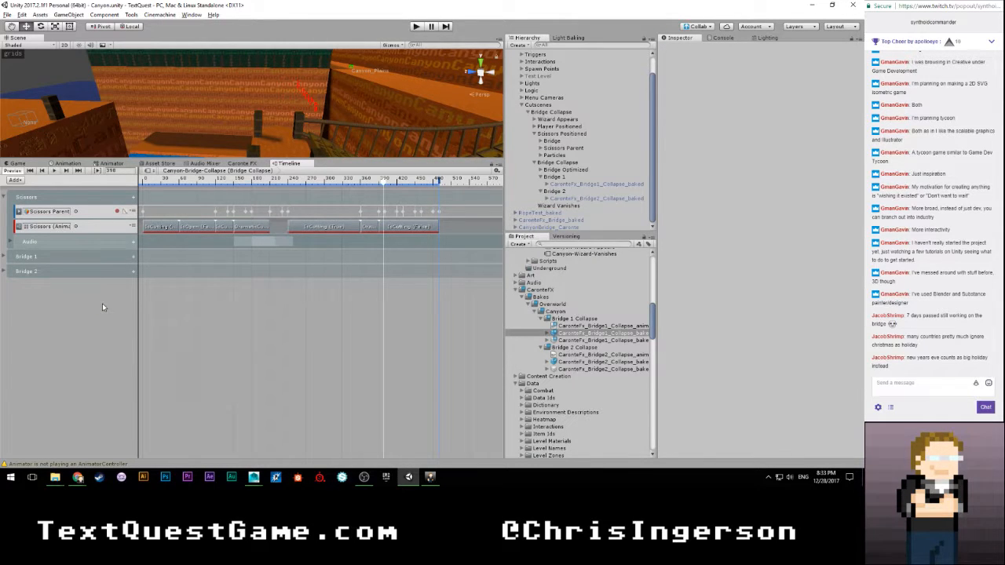
pyautogui.keyDown('alt'); pyautogui.click(533, 164); pyautogui.keyUp('alt')
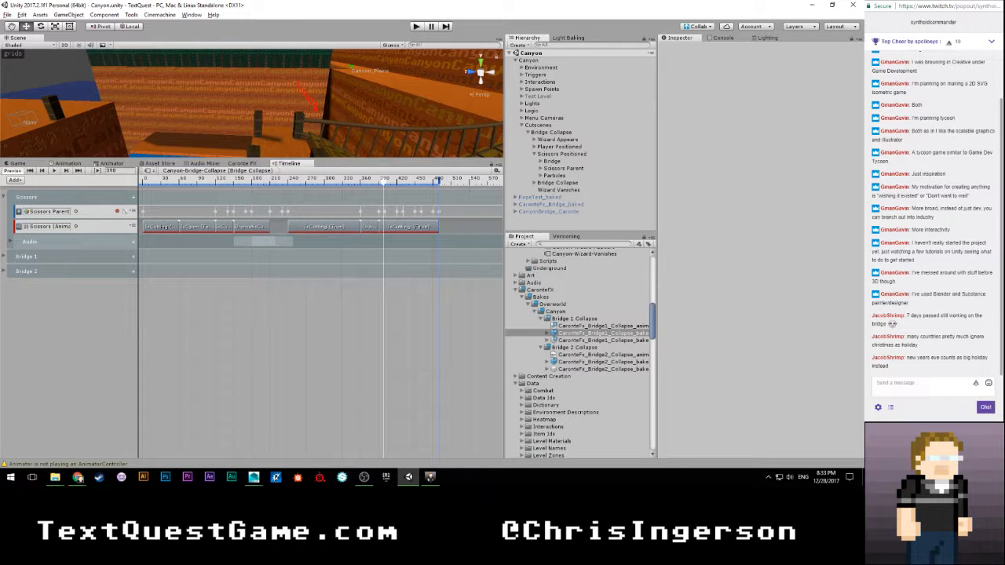
pyautogui.click(16, 163)
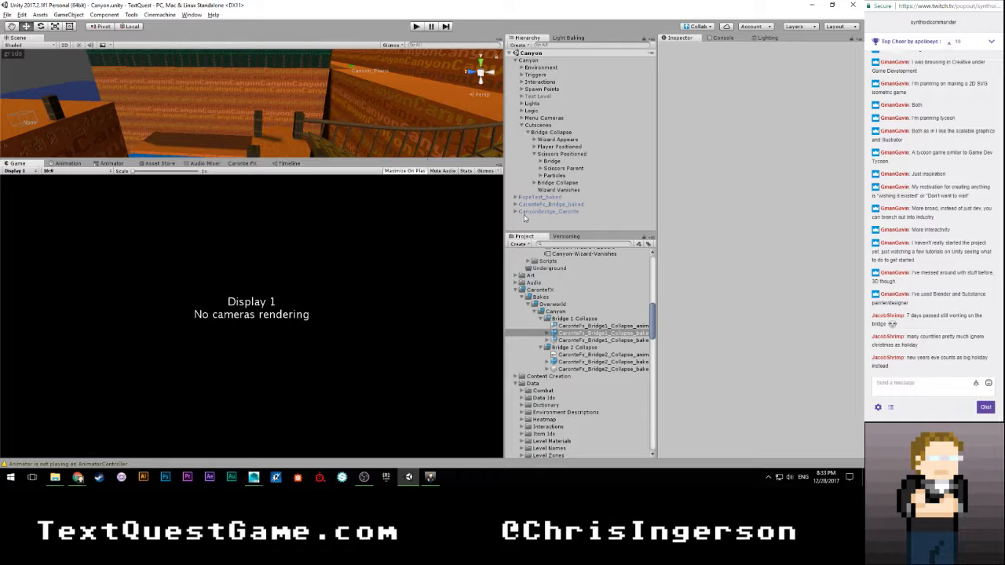
# Step: Show the Canyon-Bridge-Collapse timeline in place of the Game view
pyautogui.click(284, 163)
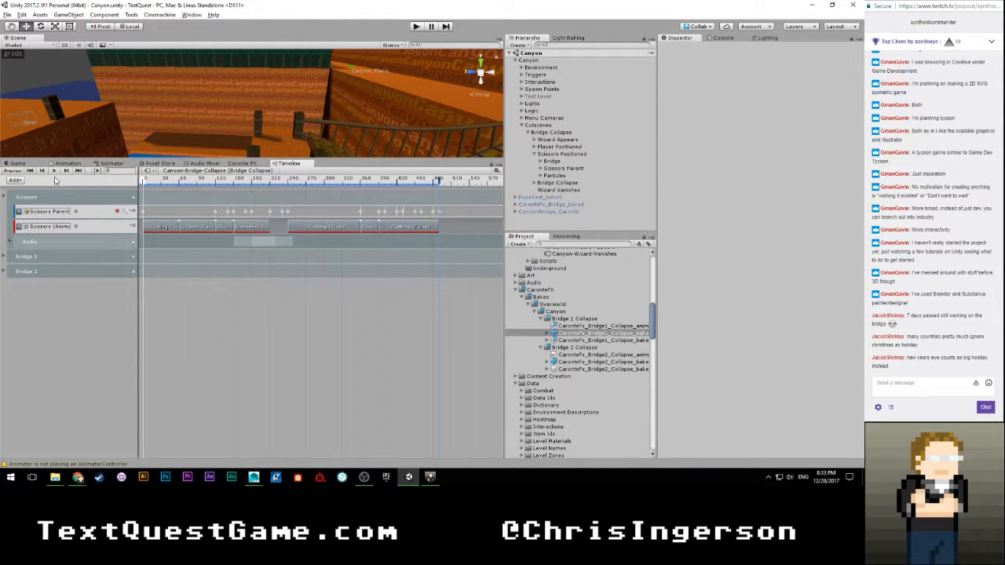
pyautogui.moveTo(245, 124); pyautogui.dragTo(279, 142, button='right')
pyautogui.moveTo(279, 142); pyautogui.dragTo(253, 124, button='middle')
pyautogui.scroll(2, 253, 125)
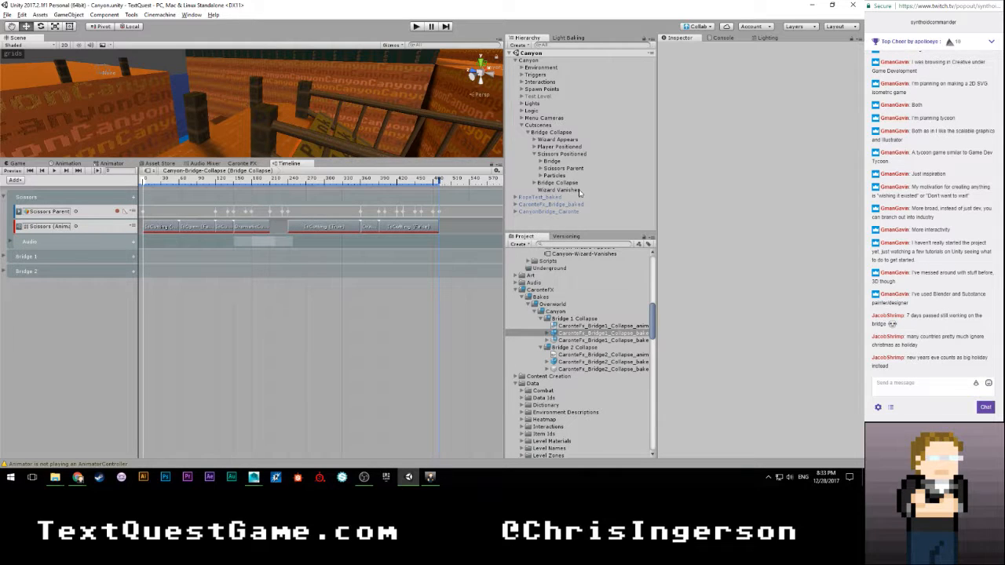
# Step: Activate the Bridge2Ropes object inside CanyonBridgeRopes, under the Bridge Collapse cutscene's Bridge Optimized group
pyautogui.click(539, 161)
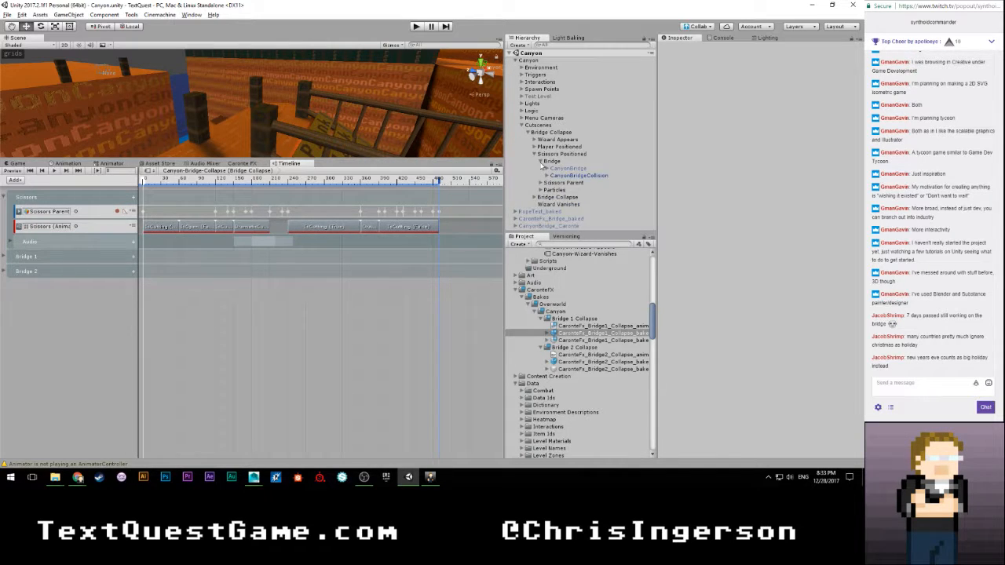
pyautogui.click(540, 162)
pyautogui.click(535, 154)
pyautogui.click(535, 161)
pyautogui.click(540, 169)
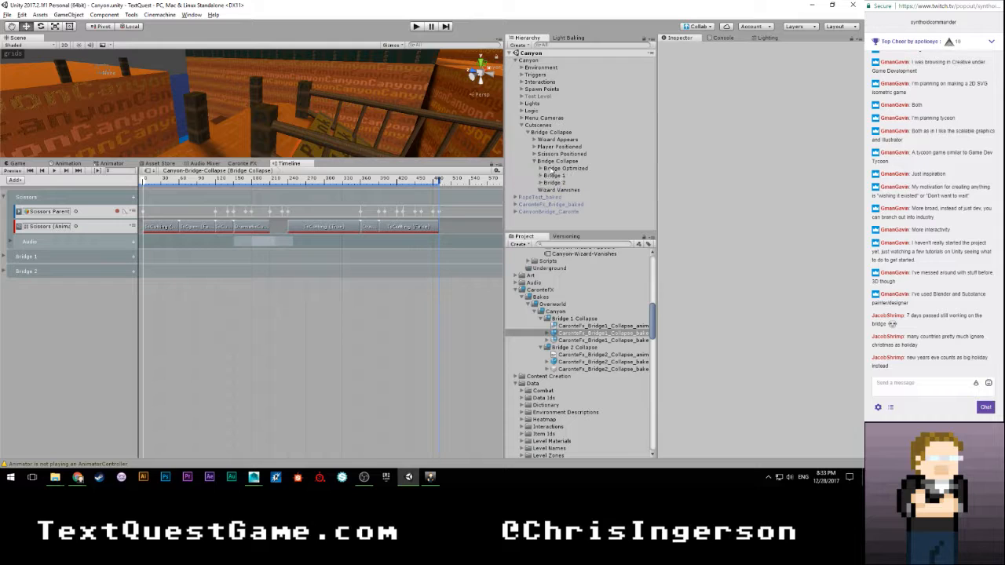
pyautogui.click(541, 169)
pyautogui.click(557, 176)
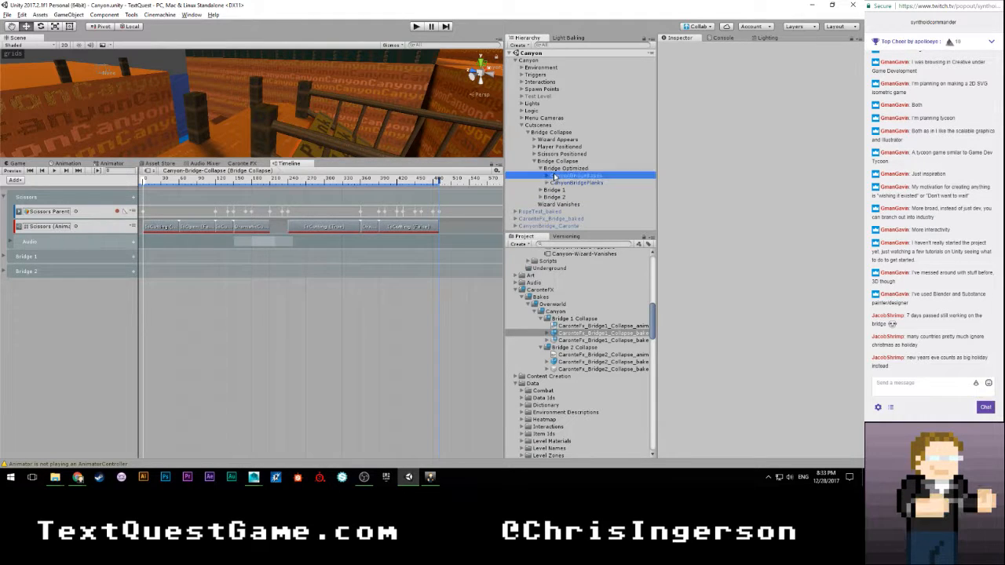
pyautogui.click(547, 176)
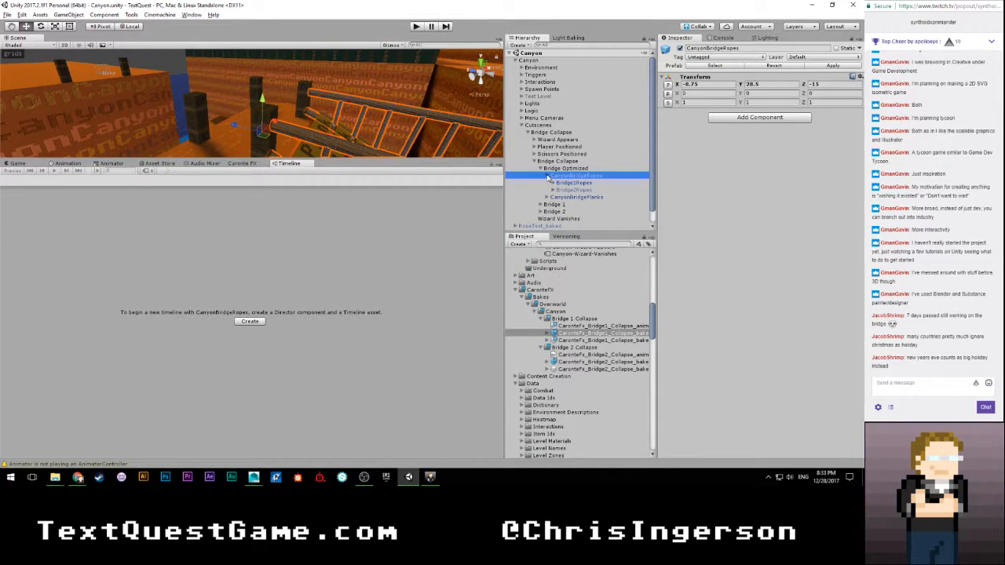
pyautogui.click(573, 190)
pyautogui.click(680, 49)
pyautogui.click(680, 48)
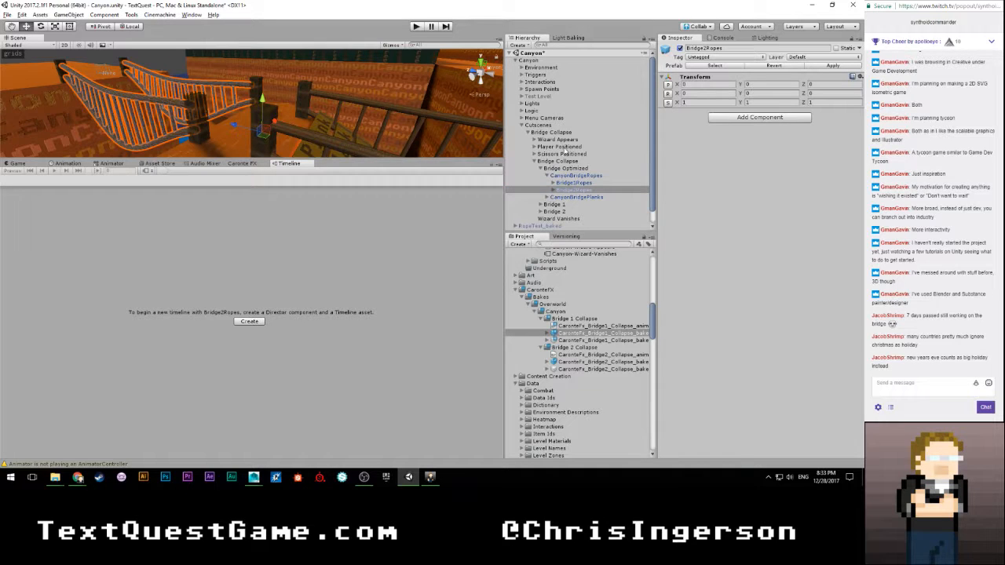
# Step: Activate the Bridge2Planks object inside CanyonBridgePlanks and save the Canyon scene
pyautogui.click(547, 197)
pyautogui.click(573, 212)
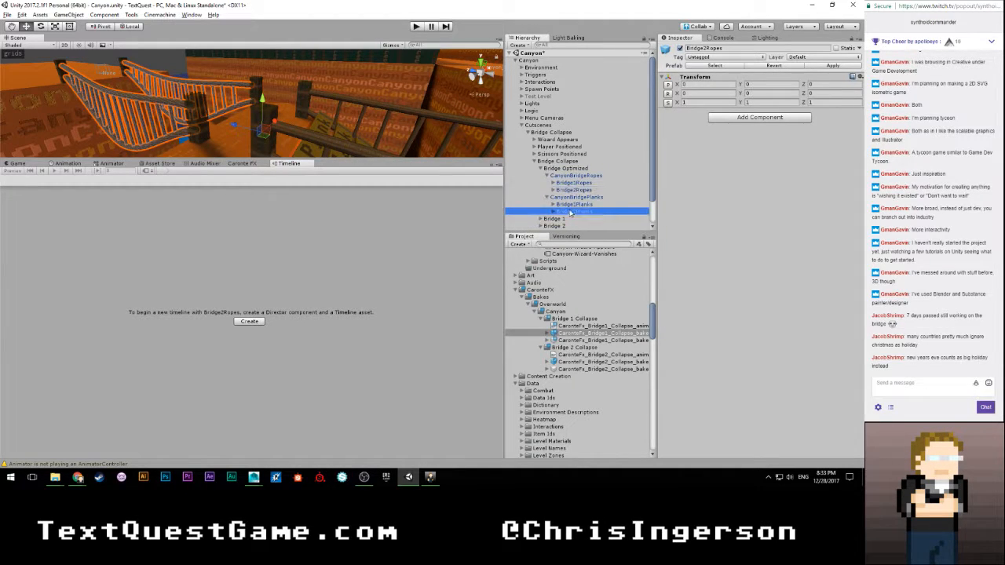
pyautogui.click(679, 159)
pyautogui.click(546, 175)
pyautogui.click(546, 182)
pyautogui.click(549, 168)
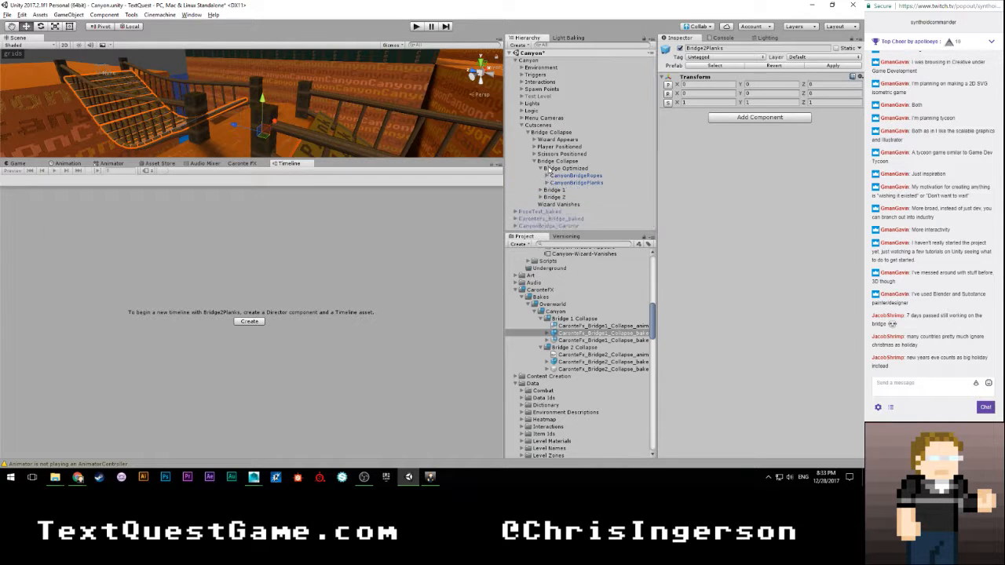
pyautogui.click(540, 169)
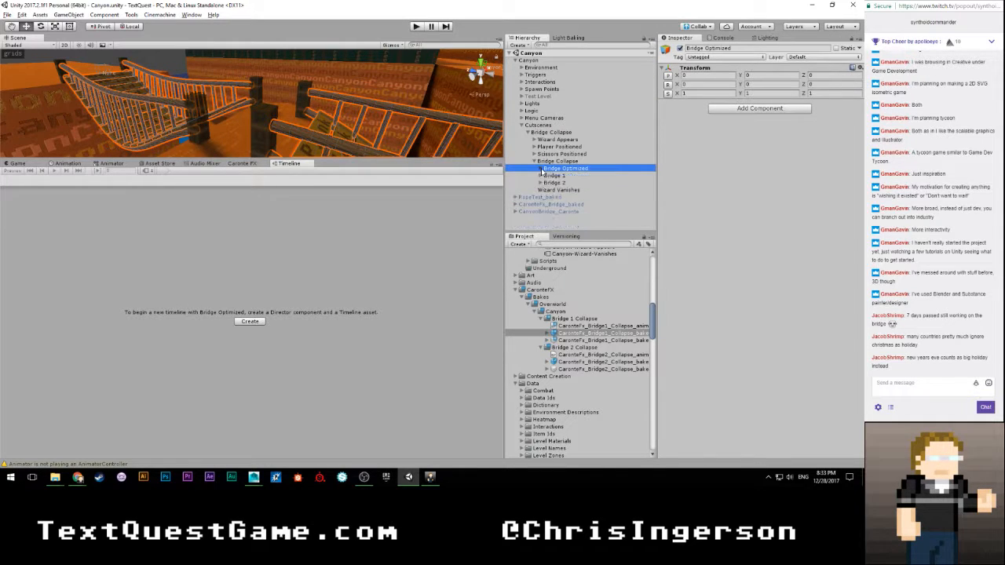
pyautogui.click(554, 216)
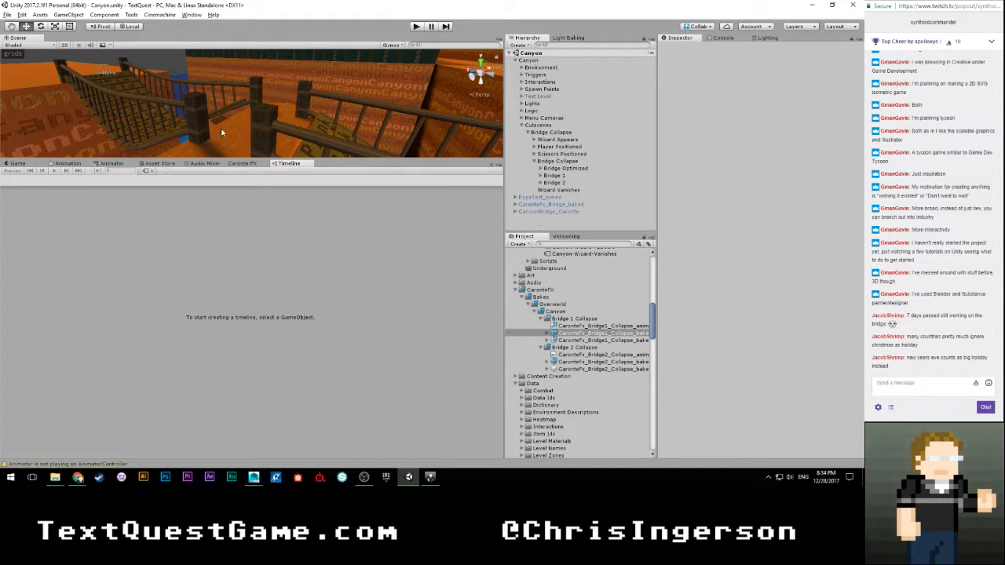
# Step: Switch the timeline to Canyon-Bridge-Master and examine the order of its cutscene clips
pyautogui.moveTo(221, 132); pyautogui.dragTo(58, 58, button='right')
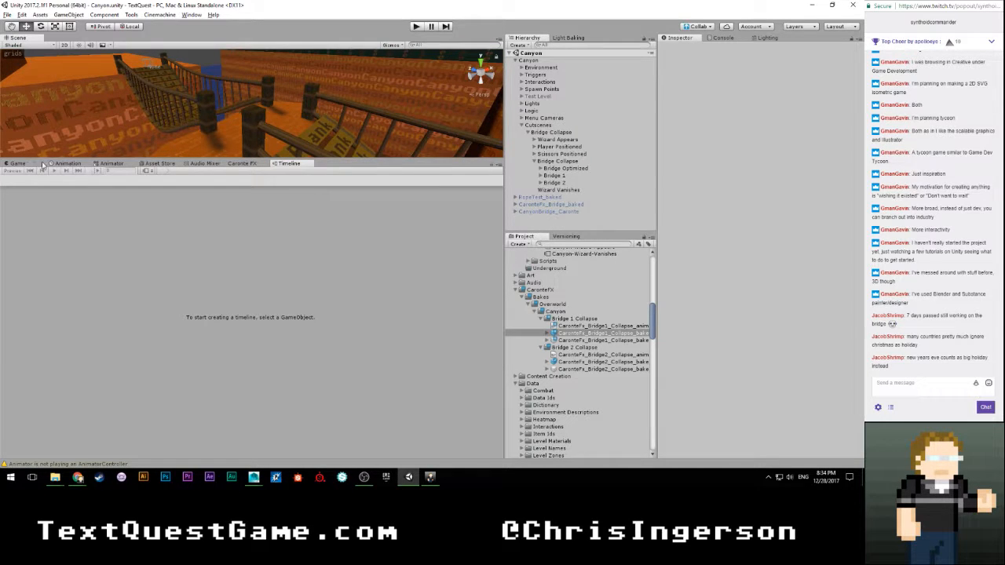
pyautogui.click(153, 171)
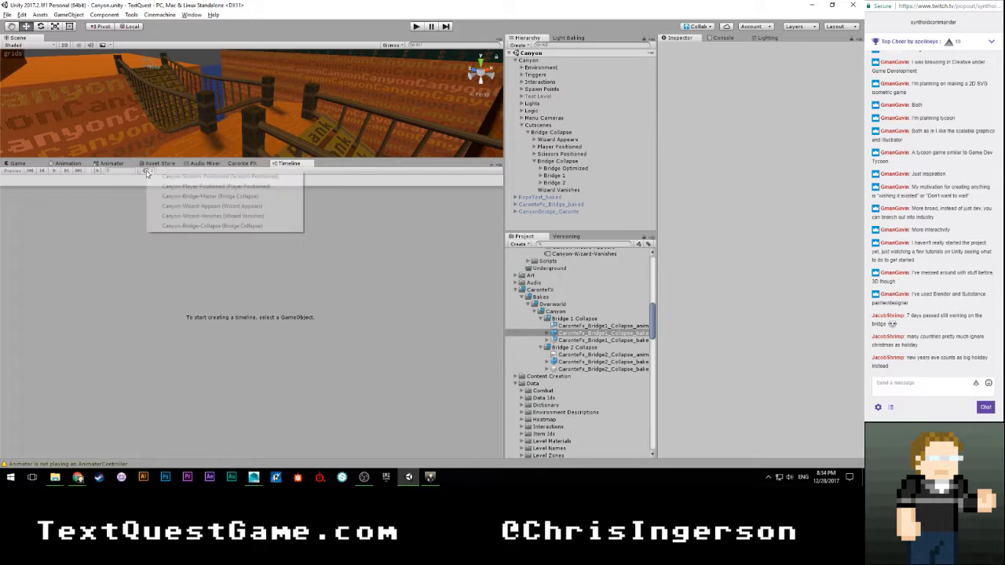
pyautogui.click(188, 196)
pyautogui.scroll(6, 328, 260)
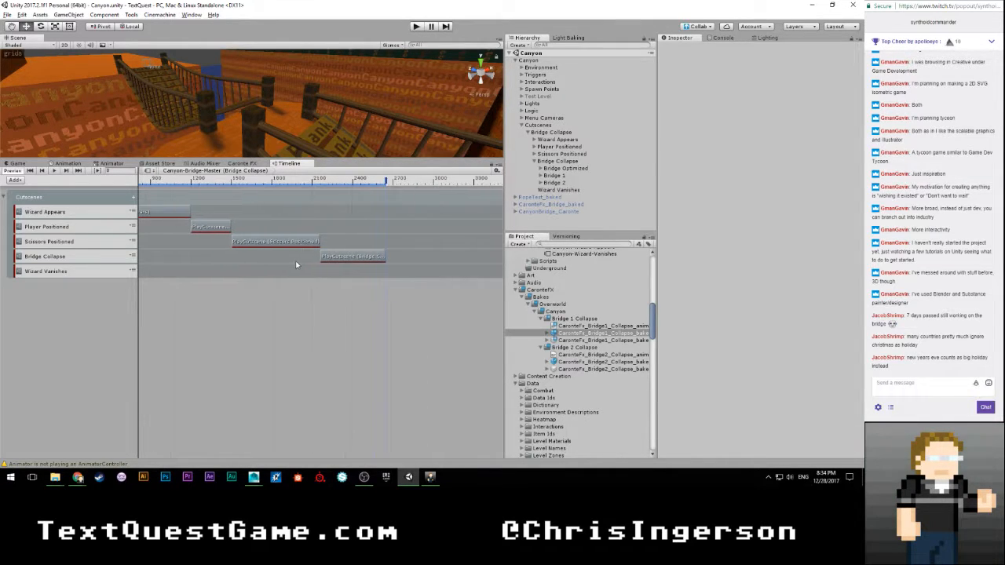
pyautogui.scroll(-7, 359, 260)
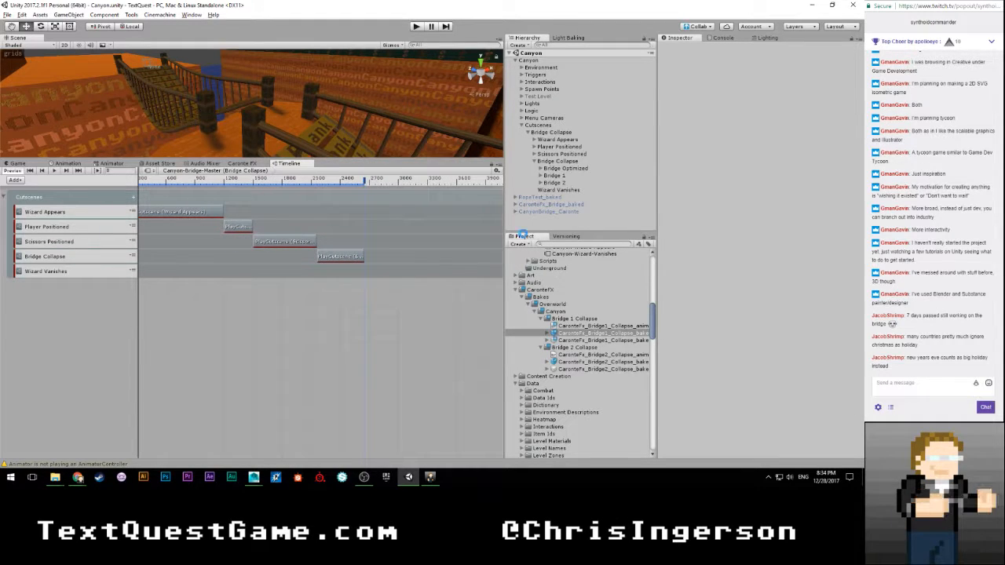
# Step: Play-test the Canyon scene in the Game view to watch the bridge cutscene, and stop playback
pyautogui.click(16, 164)
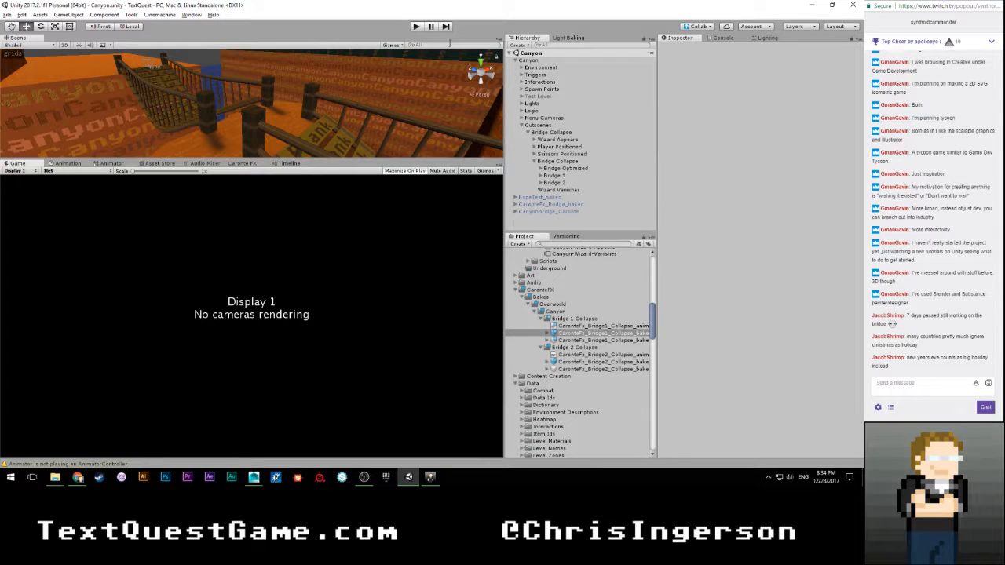
pyautogui.click(417, 26)
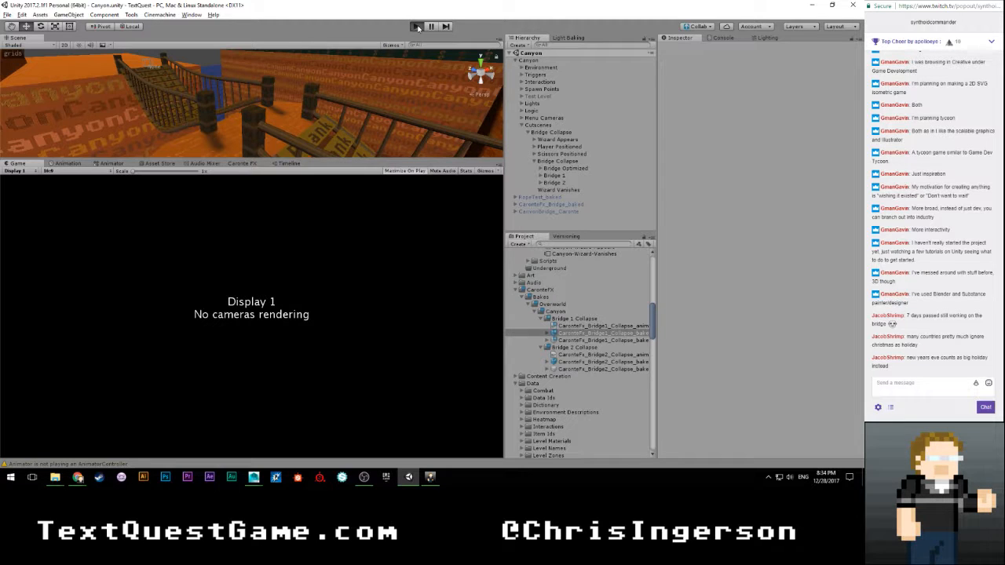
pyautogui.click(417, 27)
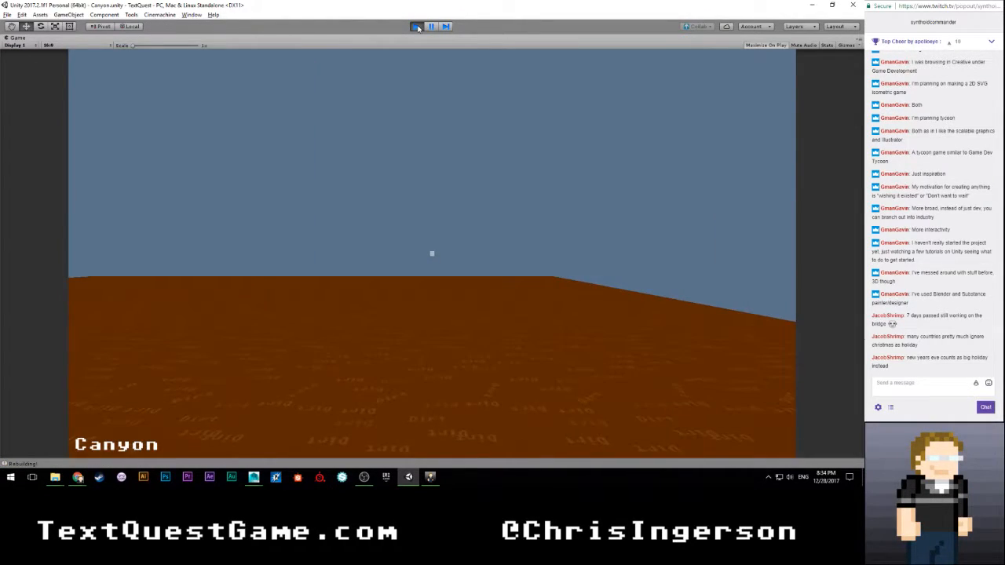
pyautogui.click(417, 27)
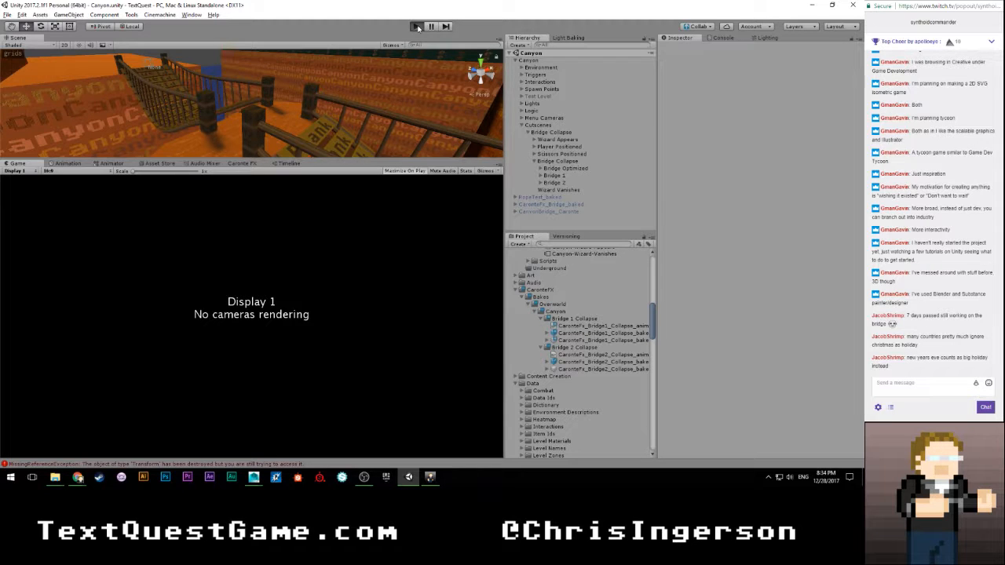
pyautogui.click(416, 27)
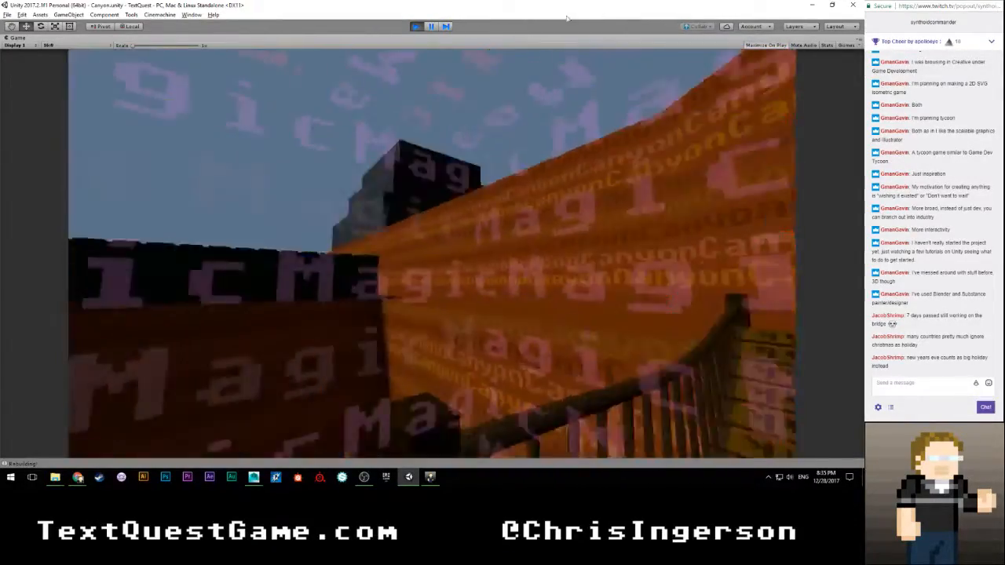
pyautogui.click(417, 26)
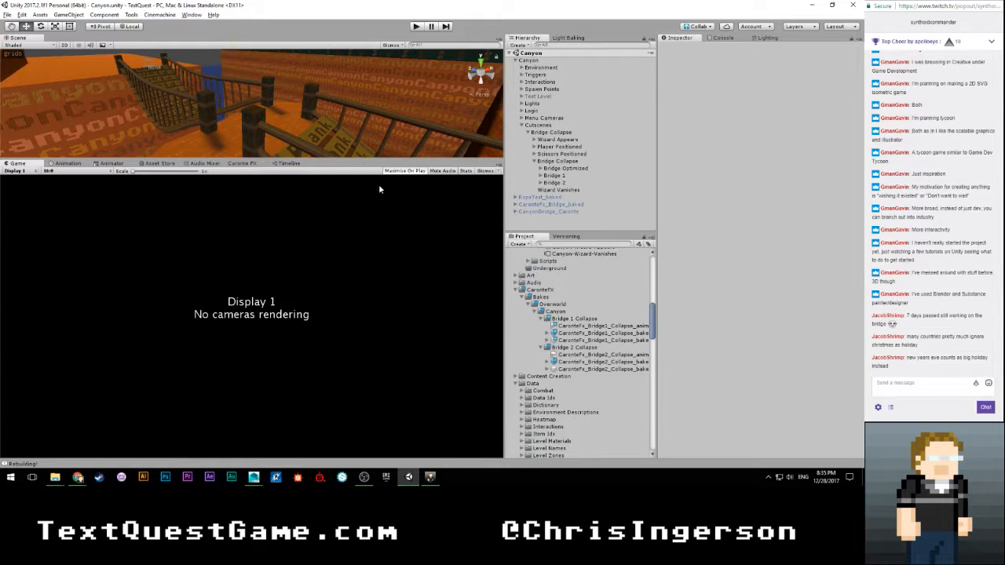
# Step: In the Canyon-Bridge-Collapse timeline, extend Bridge 2's CaronteFX activation clip to the timeline's end and collapse the Optimized and CaronteFX groups
pyautogui.click(287, 163)
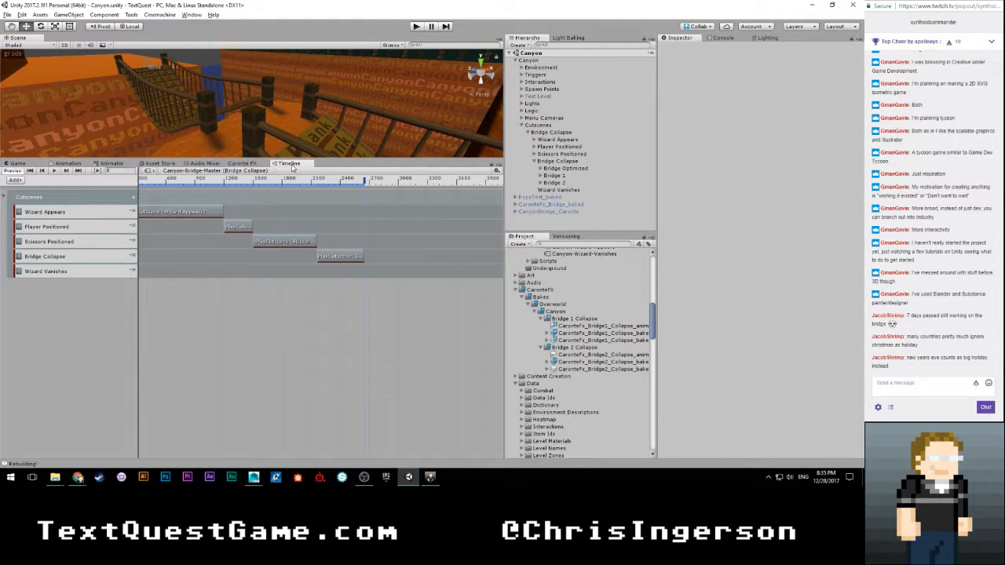
pyautogui.click(557, 161)
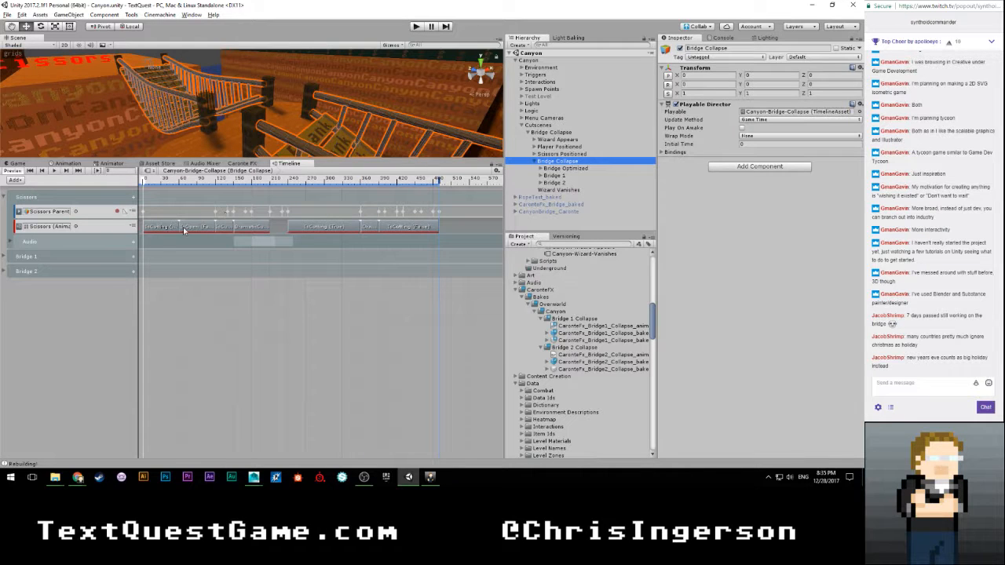
pyautogui.click(8, 272)
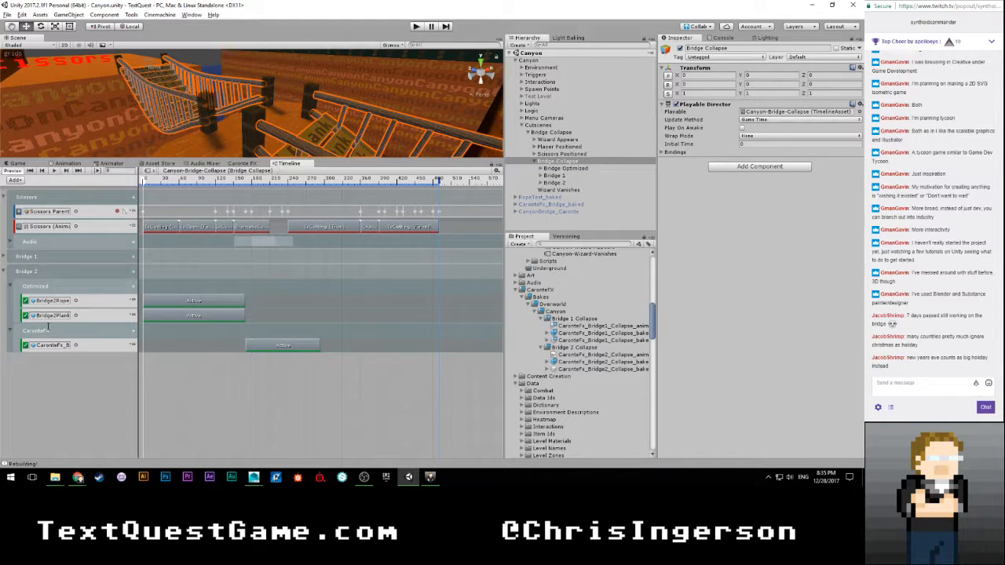
pyautogui.click(96, 347)
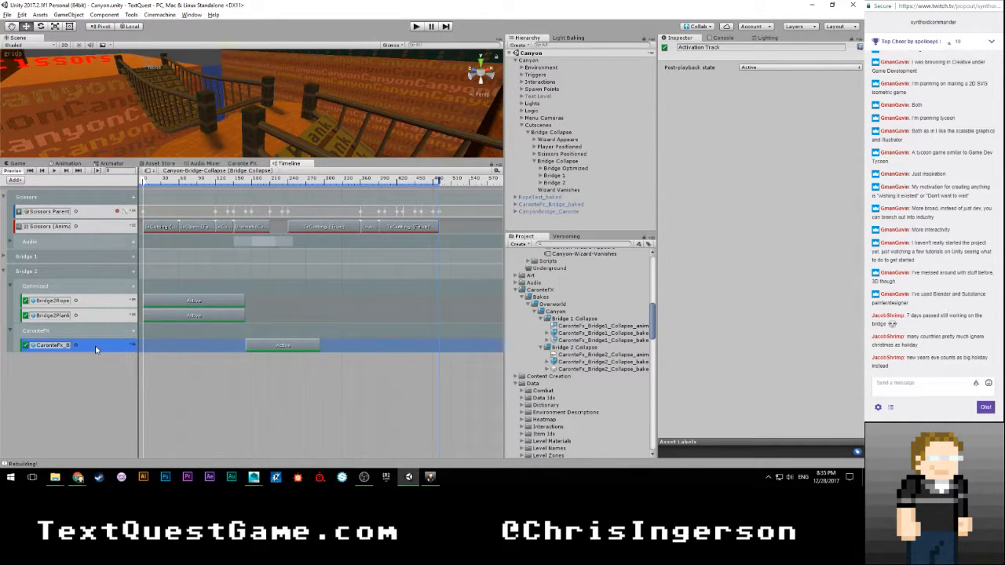
pyautogui.moveTo(317, 346); pyautogui.dragTo(438, 346)
pyautogui.click(323, 407)
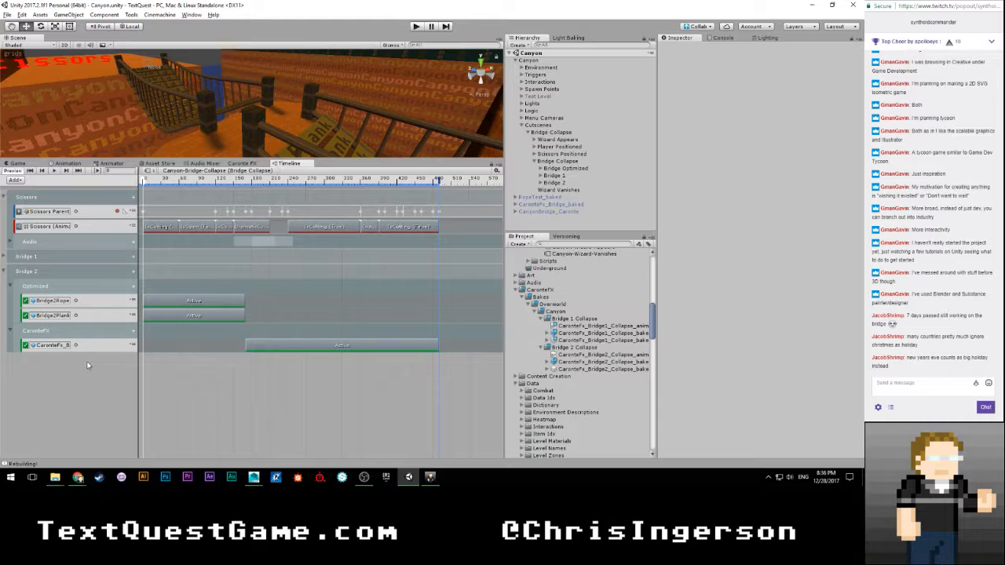
pyautogui.click(11, 286)
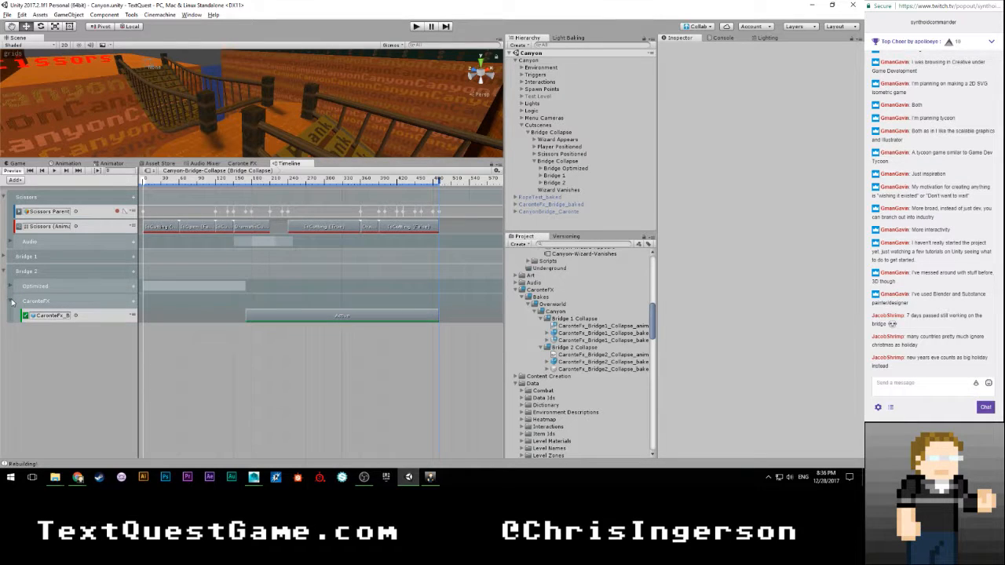
pyautogui.click(11, 301)
# Step: Examine how the scissors and audio clips line up with the Bridge 2 groups, and inspect the middle IsCutting (True) clip's timing
pyautogui.scroll(3, 333, 235)
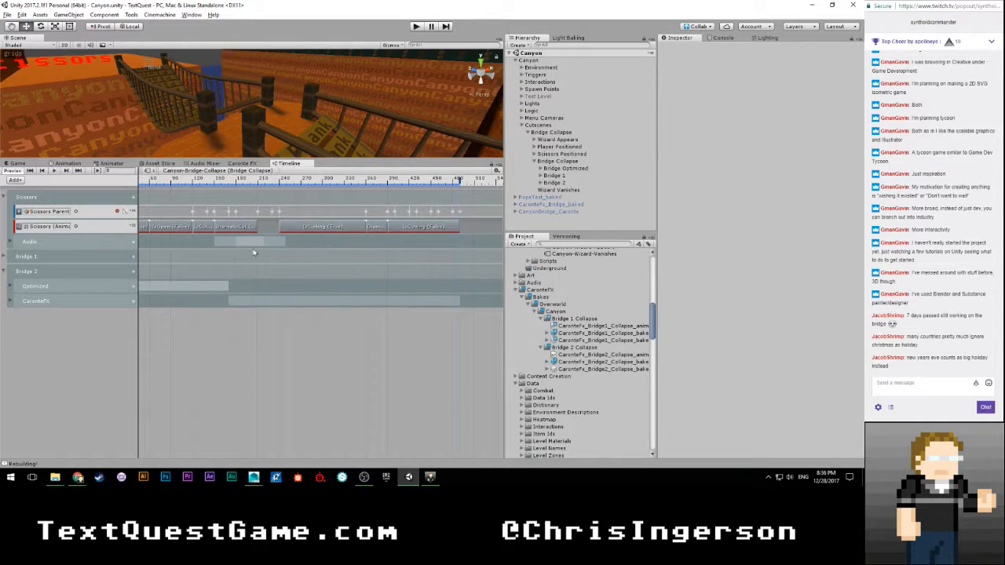
pyautogui.scroll(4, 183, 240)
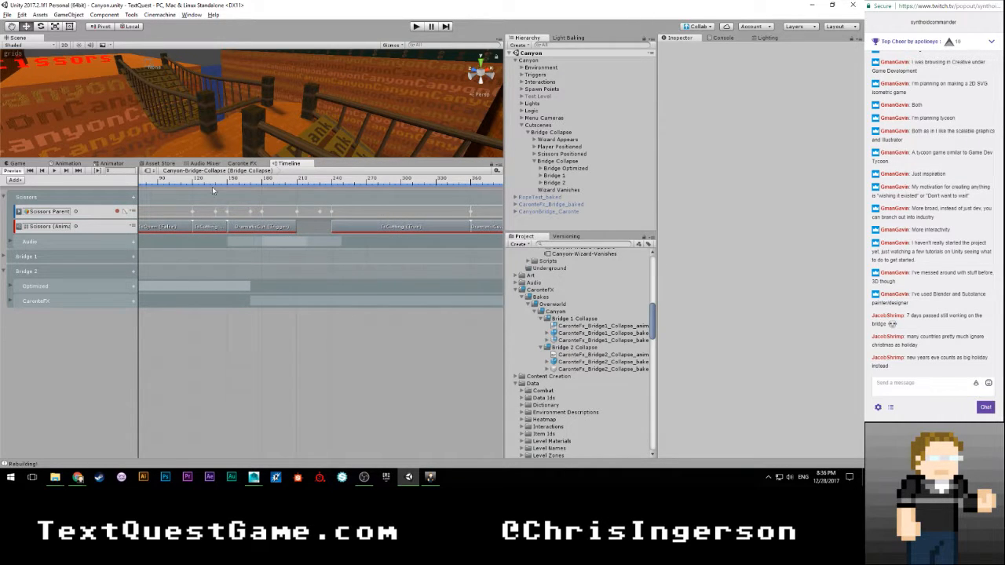
pyautogui.scroll(-3, 362, 252)
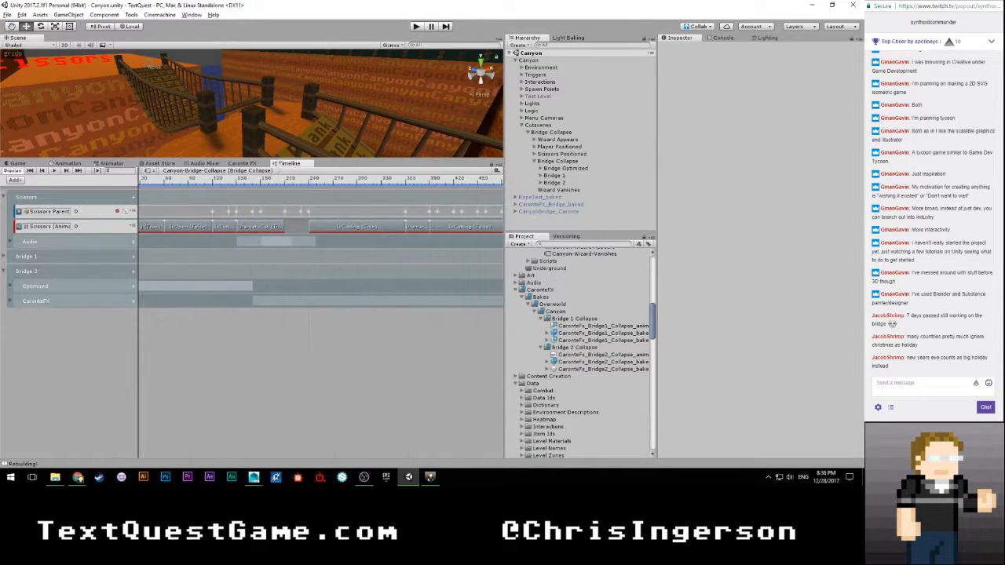
pyautogui.moveTo(363, 252); pyautogui.dragTo(393, 253, button='middle')
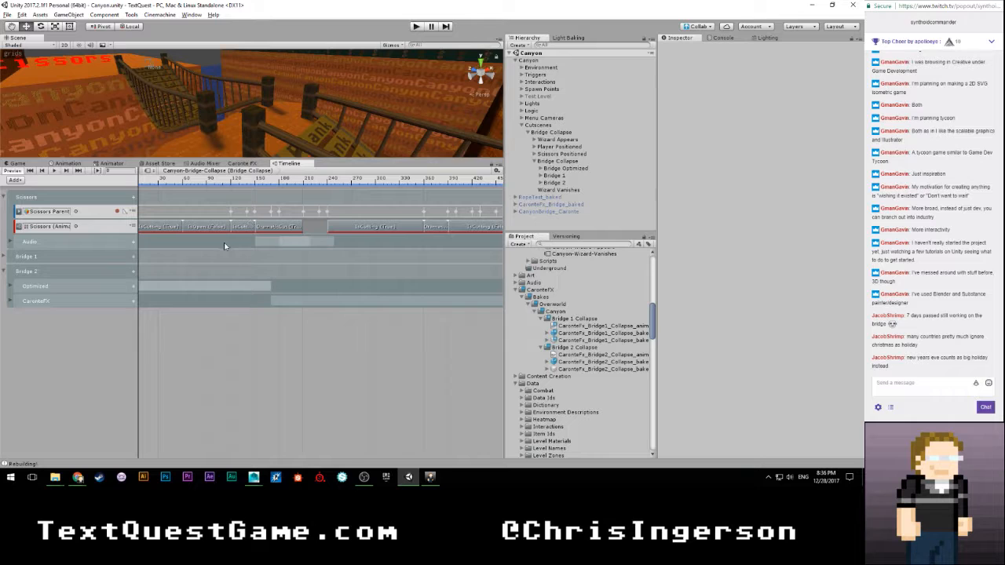
pyautogui.scroll(3, 223, 247)
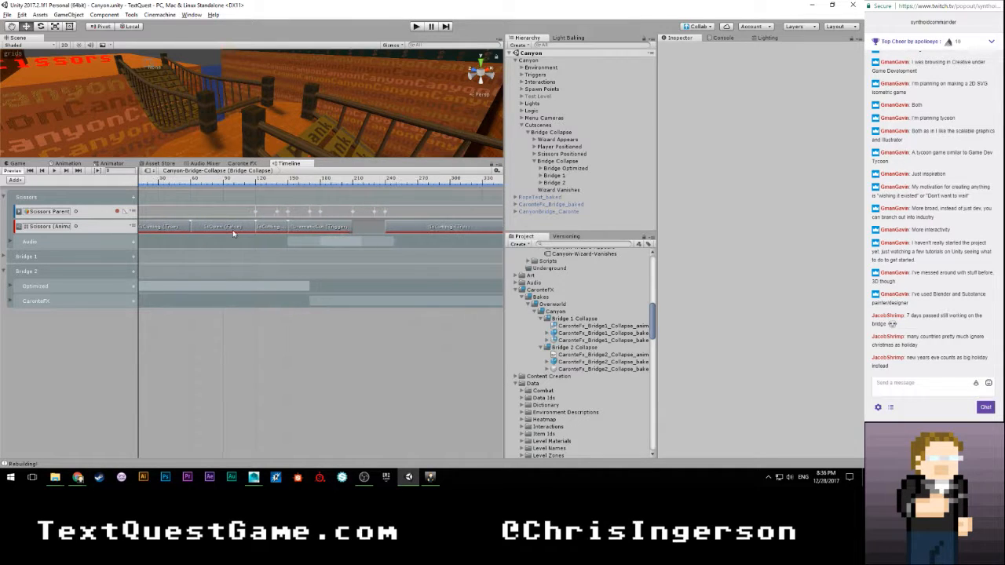
pyautogui.scroll(-2, 381, 246)
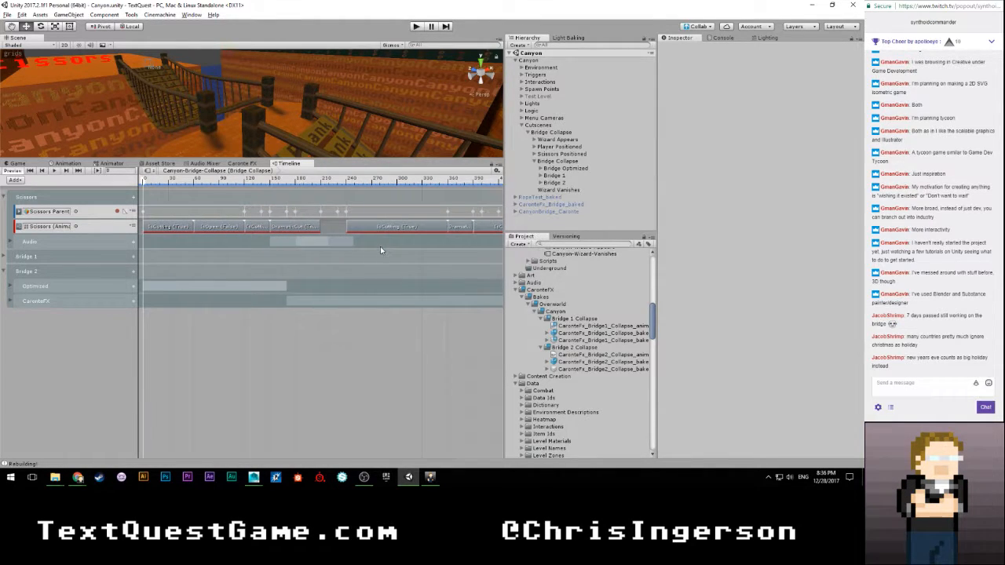
pyautogui.moveTo(387, 248); pyautogui.dragTo(317, 247, button='middle')
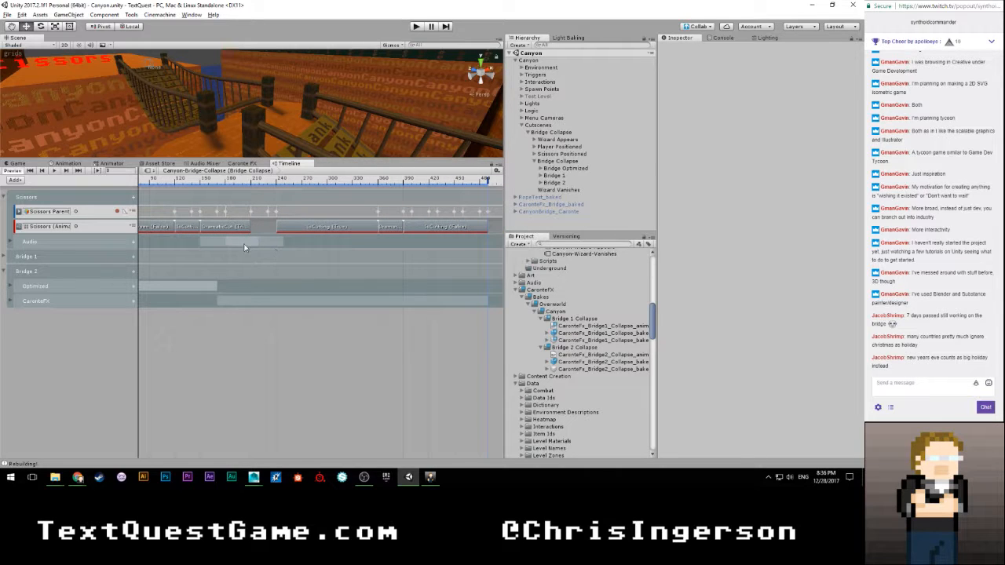
pyautogui.click(350, 229)
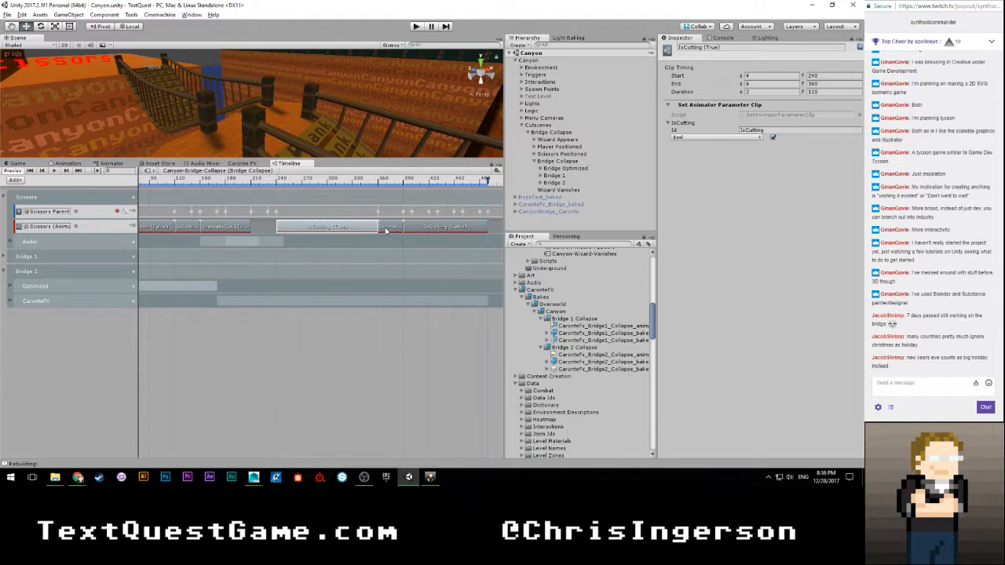
# Step: Shorten the middle IsCutting (True) clip to end at frame 291, then duplicate it as IsCutting (False), ending at frame 360
pyautogui.scroll(2, 362, 232)
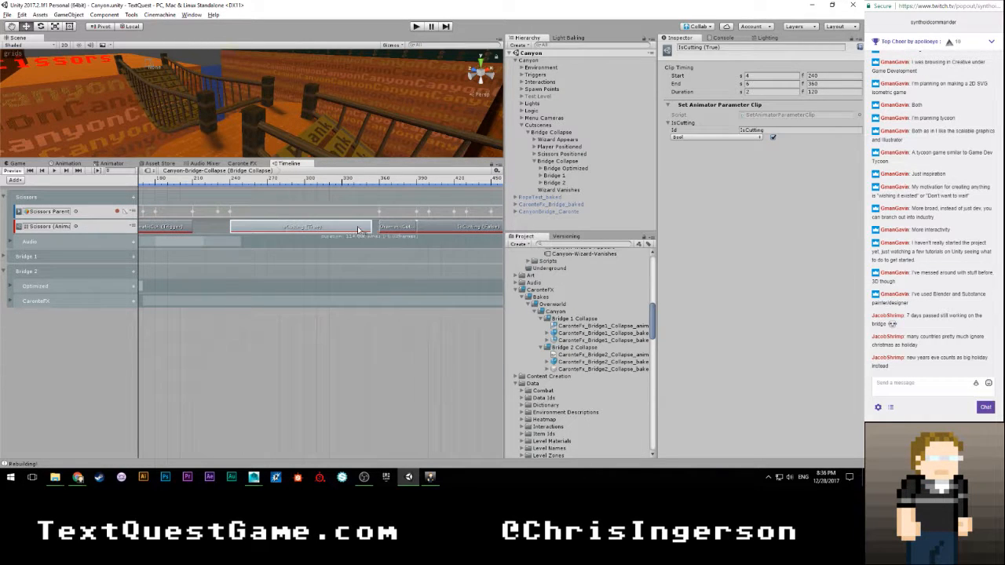
pyautogui.moveTo(378, 227); pyautogui.dragTo(287, 227)
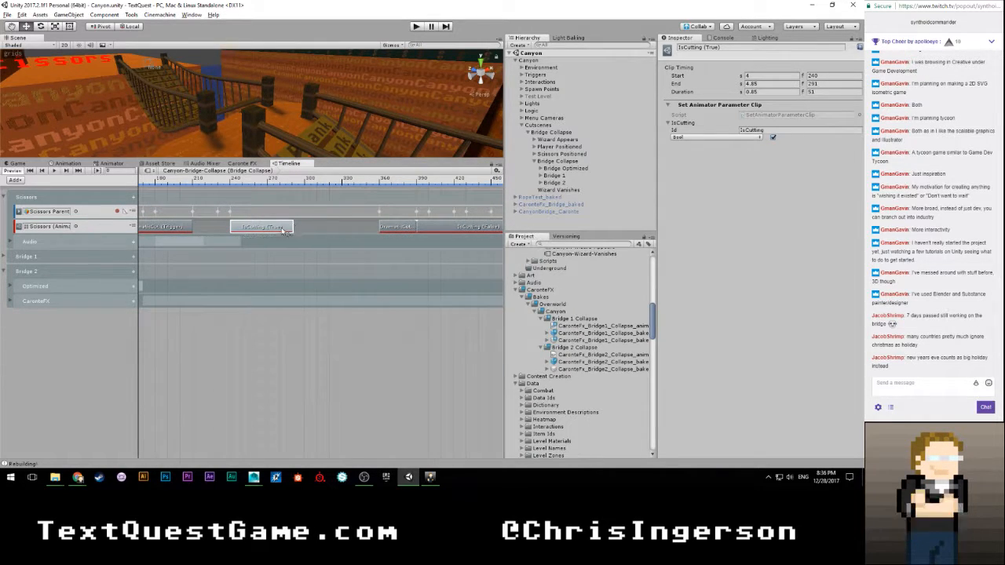
pyautogui.rightClick(282, 229)
pyautogui.click(322, 267)
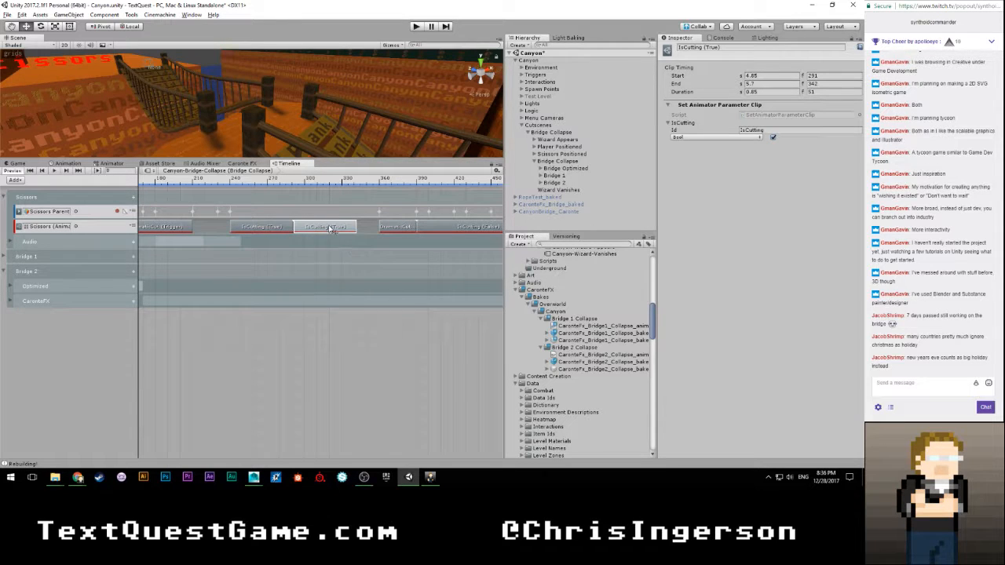
pyautogui.moveTo(331, 228); pyautogui.dragTo(352, 228)
pyautogui.click(772, 137)
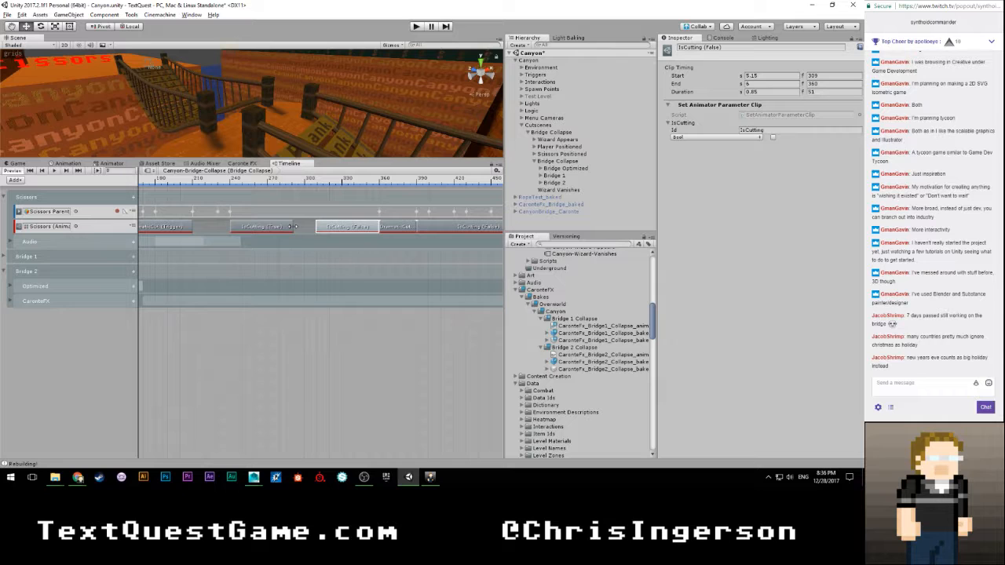
# Step: Scrub the timeline to examine the scissors' motion before and after the new IsCutting (False) clip, ending on frame 400
pyautogui.moveTo(279, 182); pyautogui.dragTo(398, 191)
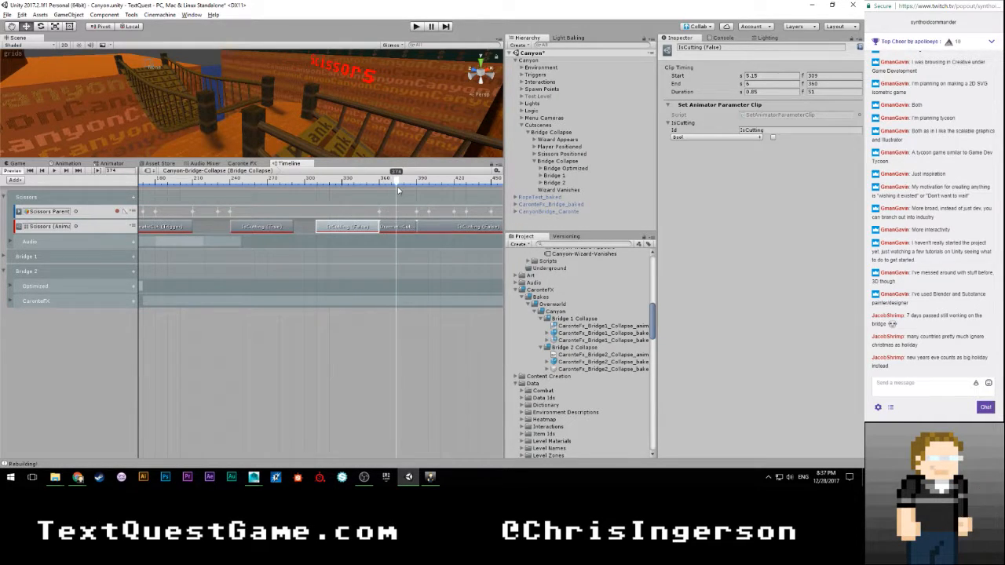
pyautogui.scroll(-4, 219, 256)
pyautogui.moveTo(196, 267); pyautogui.dragTo(284, 257, button='middle')
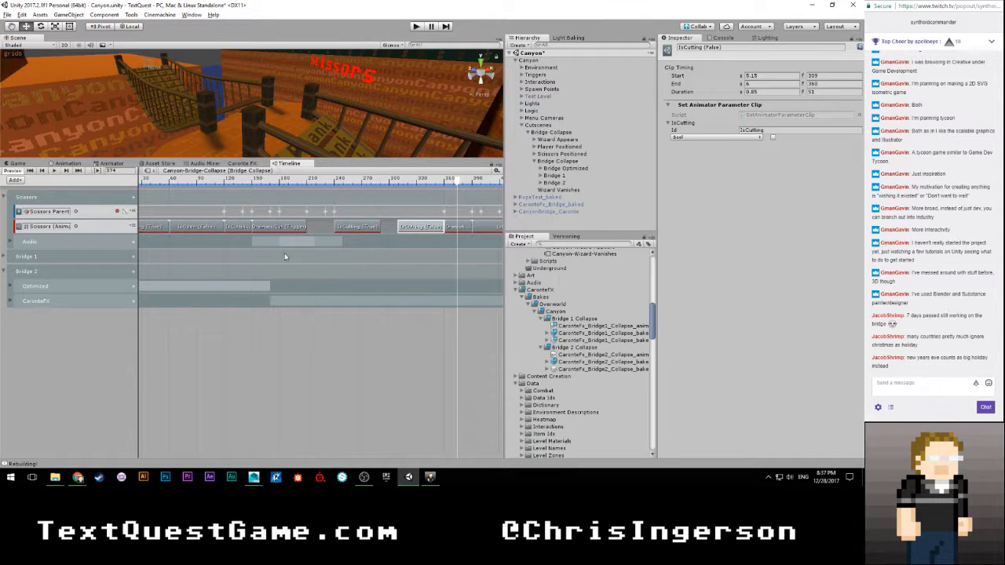
pyautogui.moveTo(225, 182); pyautogui.dragTo(253, 185)
pyautogui.moveTo(413, 255); pyautogui.dragTo(316, 255, button='middle')
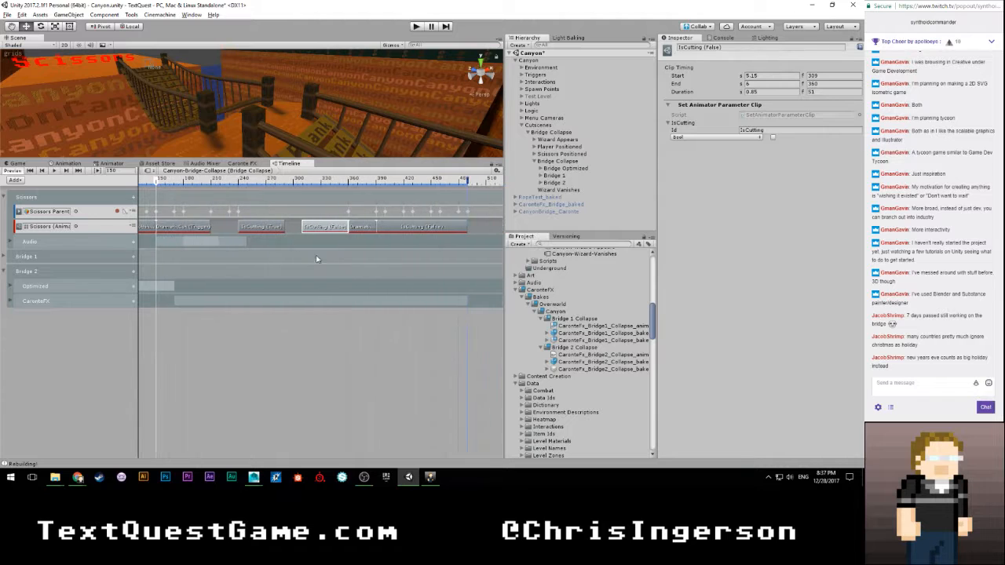
pyautogui.moveTo(343, 183); pyautogui.dragTo(386, 181)
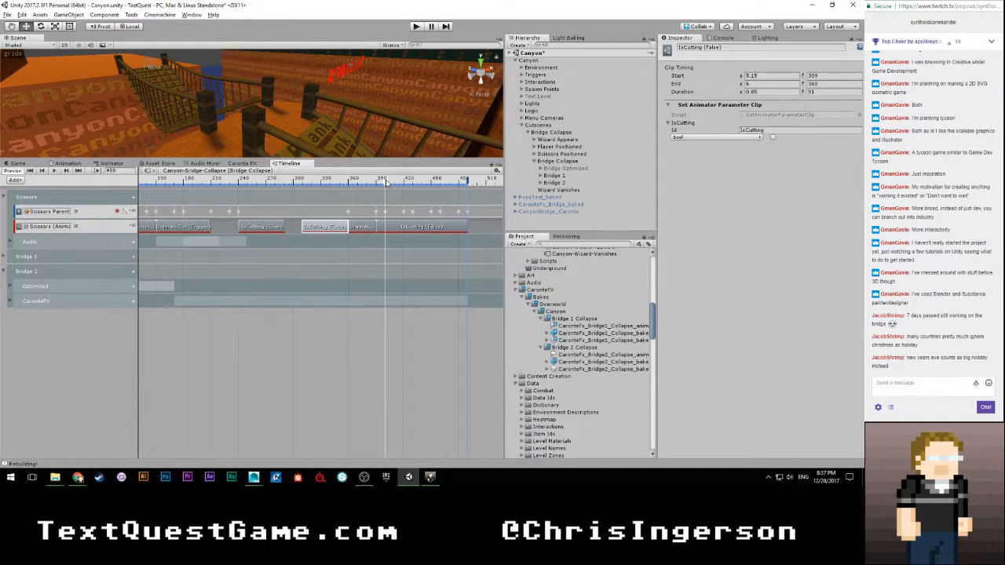
# Step: Retime the last DramaticCut (Trigger) clip to frames 400–460 and the final IsCutting (False) clip to frames 460–490
pyautogui.moveTo(360, 252); pyautogui.dragTo(306, 252, button='middle')
pyautogui.moveTo(324, 227); pyautogui.dragTo(344, 229)
pyautogui.click(360, 230)
pyautogui.click(379, 229)
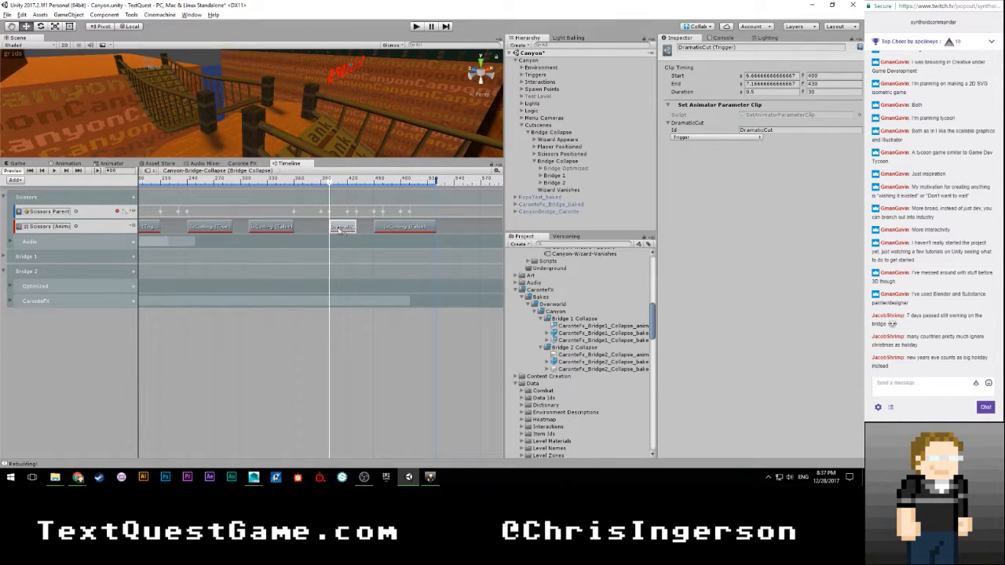
pyautogui.moveTo(342, 230); pyautogui.dragTo(388, 230, button='middle')
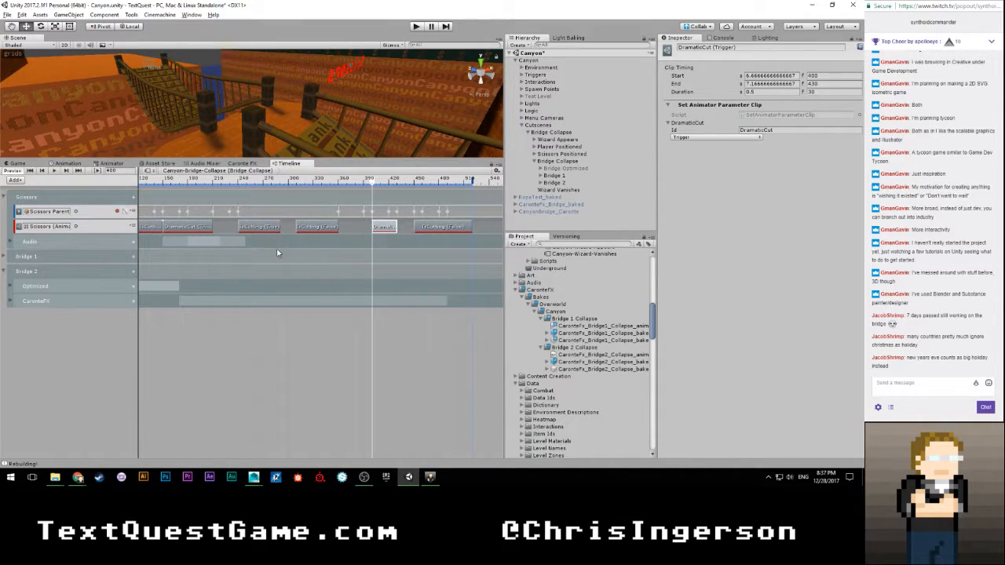
pyautogui.scroll(1, 277, 252)
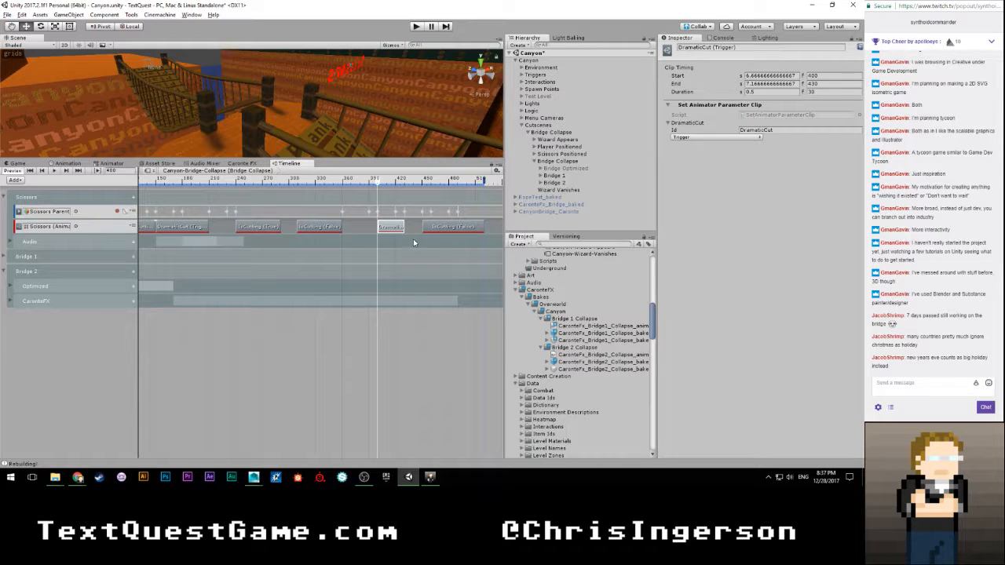
pyautogui.moveTo(412, 243); pyautogui.dragTo(386, 248, button='middle')
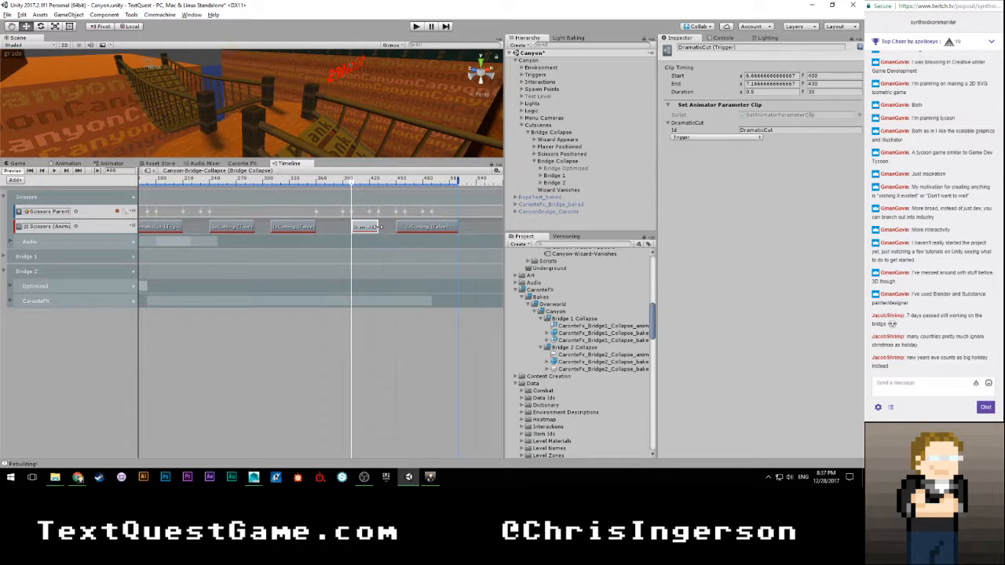
pyautogui.moveTo(405, 228); pyautogui.dragTo(444, 226)
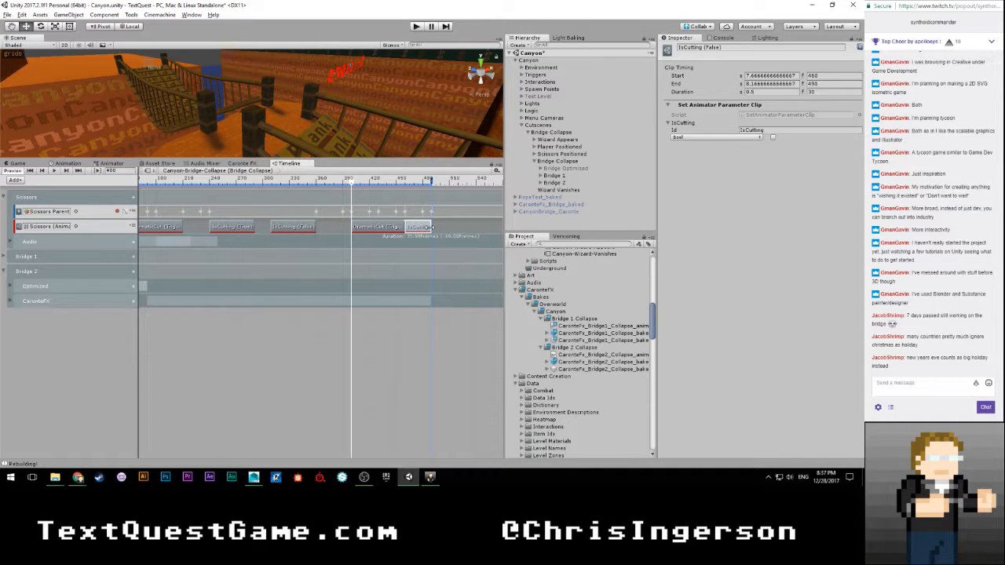
# Step: Move the duplicated IsCutting (False) clip against the last DramaticCut clip and trim it to span frames 360–400
pyautogui.moveTo(416, 227); pyautogui.dragTo(344, 230)
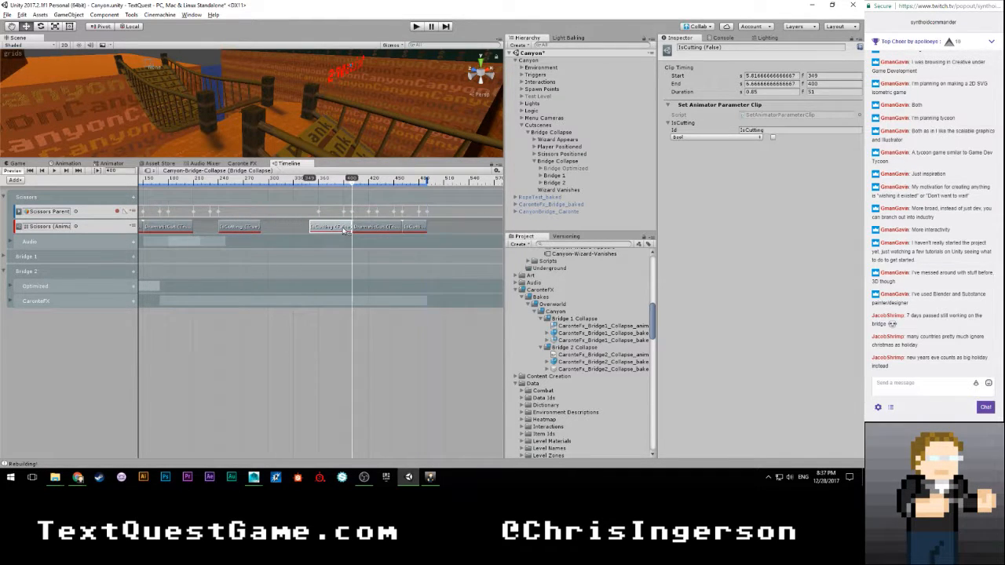
pyautogui.scroll(-3, 281, 254)
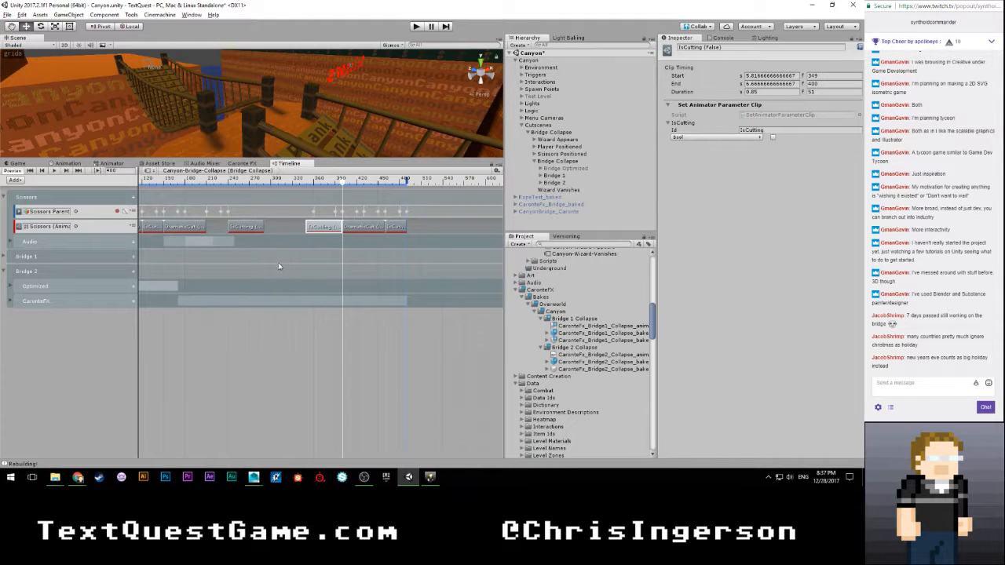
pyautogui.moveTo(277, 262); pyautogui.dragTo(350, 262, button='middle')
pyautogui.moveTo(377, 225); pyautogui.dragTo(379, 225, button='middle')
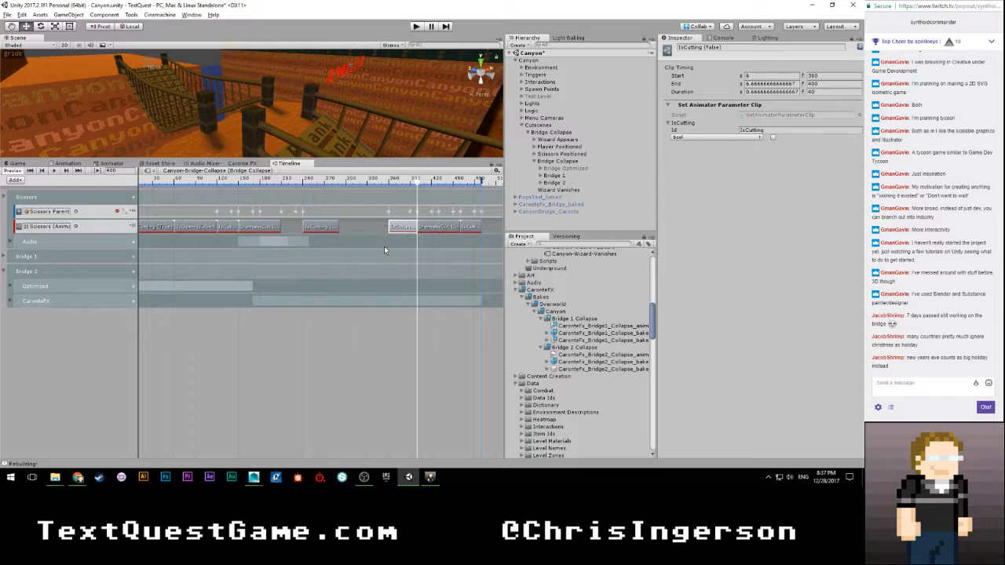
# Step: Extend the IsCutting (True) clip starting at frame 240 to end at frame 360, and save the scene
pyautogui.click(365, 227)
pyautogui.click(328, 227)
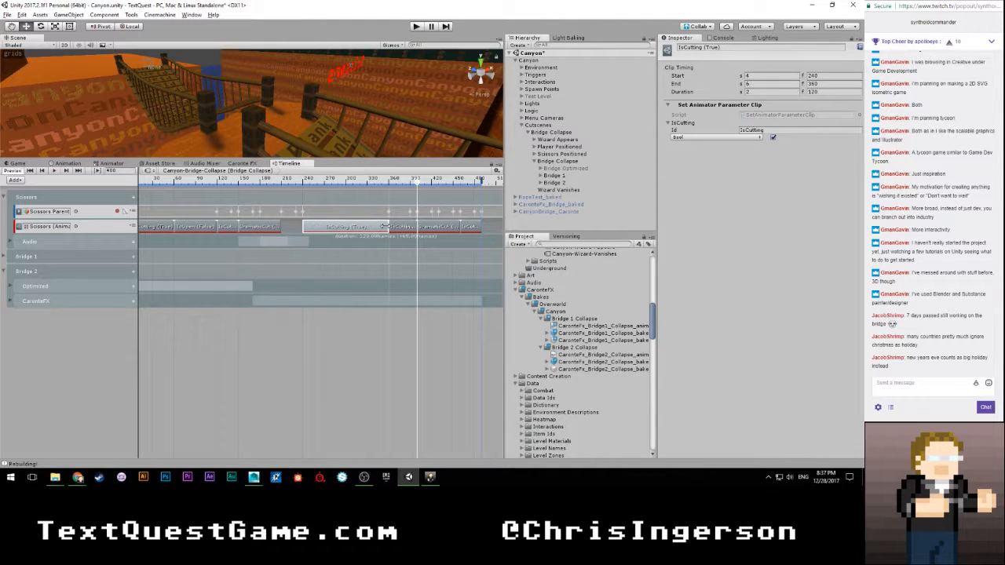
pyautogui.click(376, 259)
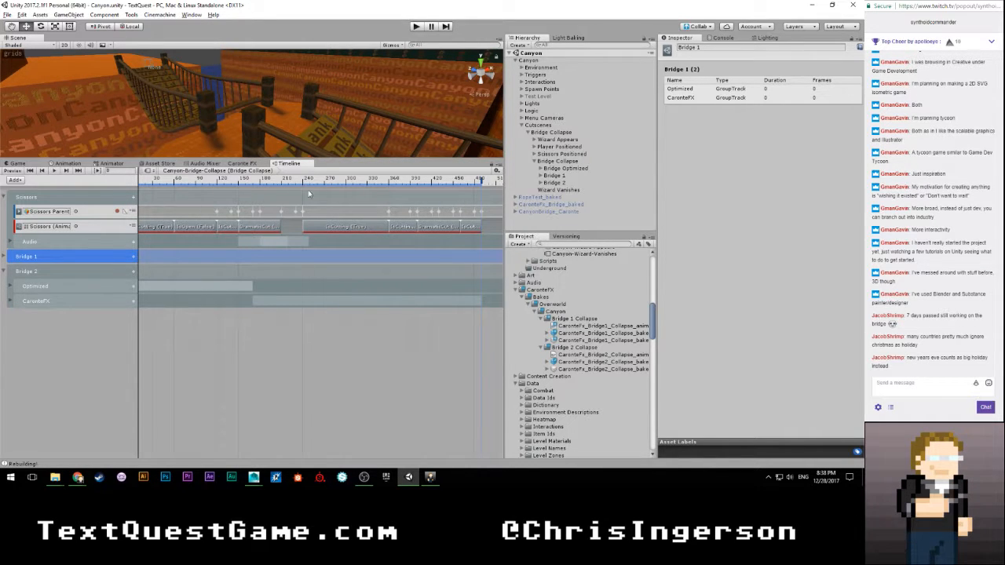
# Step: Play-test the Canyon scene in the Game view to check the retimed scissors cuts, and stop playback
pyautogui.scroll(-4, 301, 192)
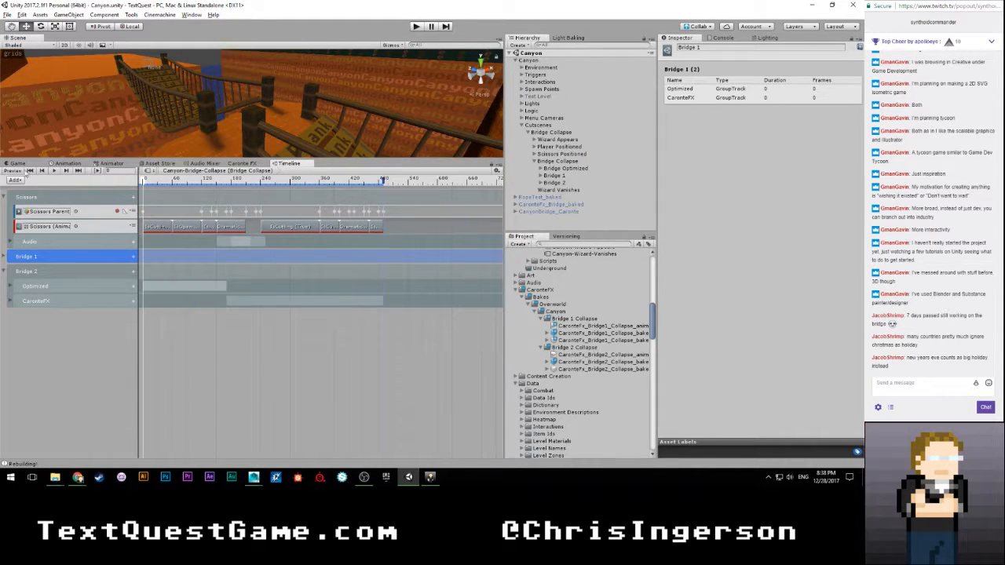
pyautogui.click(548, 223)
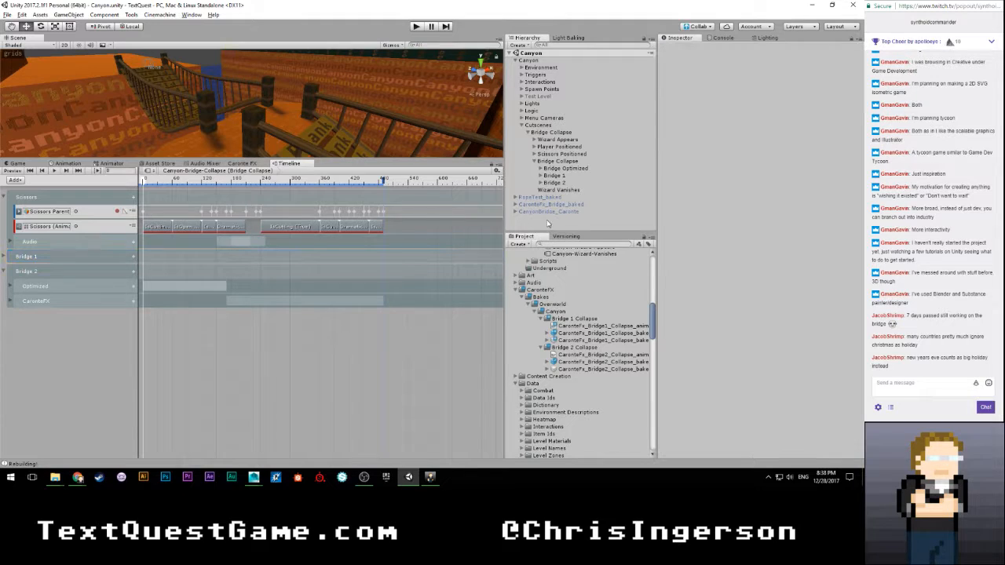
pyautogui.click(17, 164)
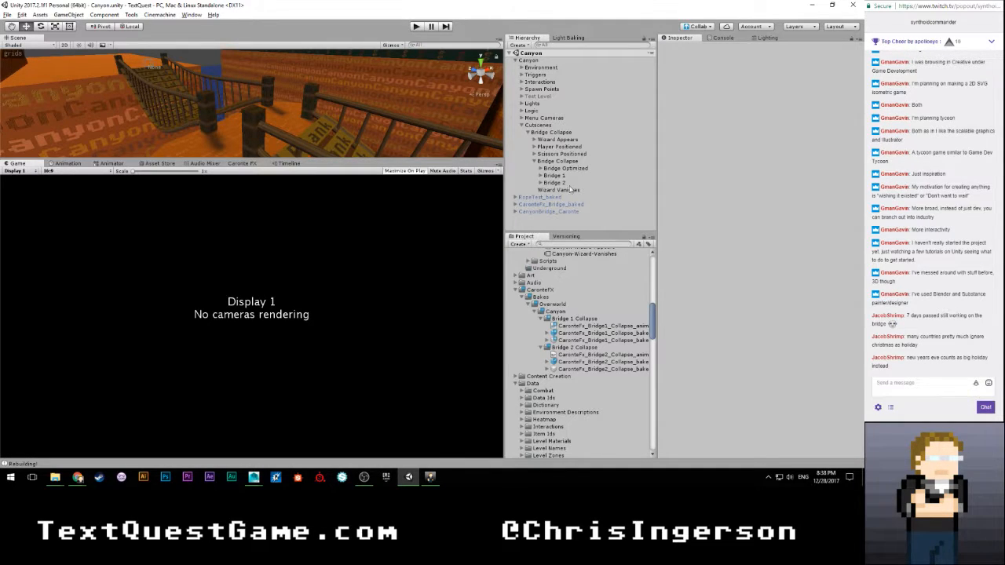
pyautogui.click(414, 29)
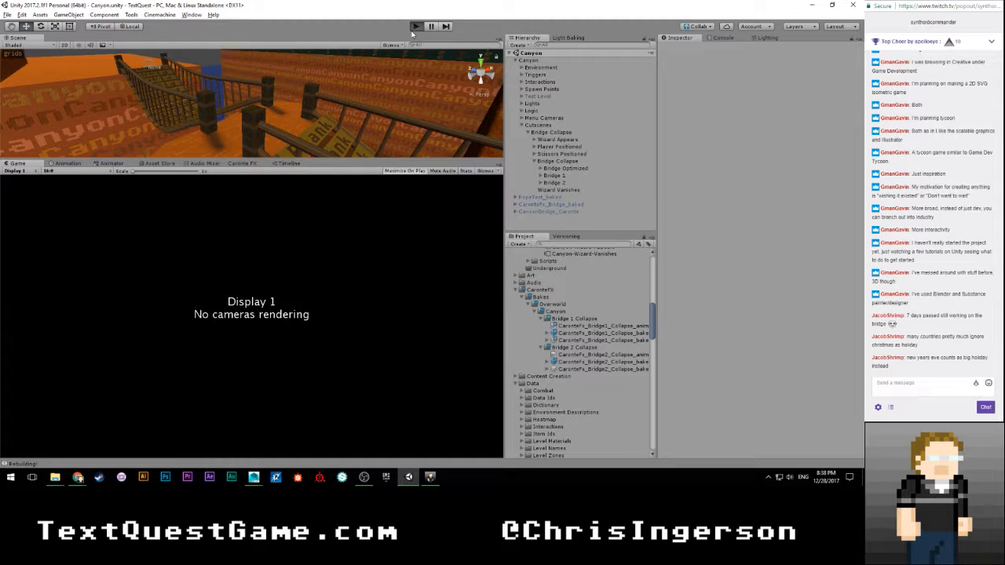
pyautogui.click(413, 28)
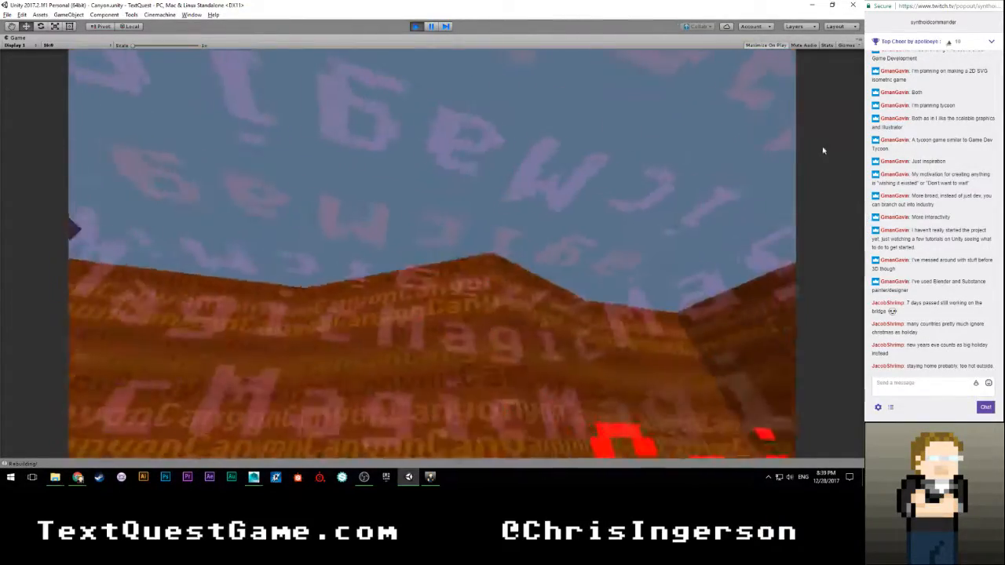
pyautogui.hotkey('ctrl', 'p')
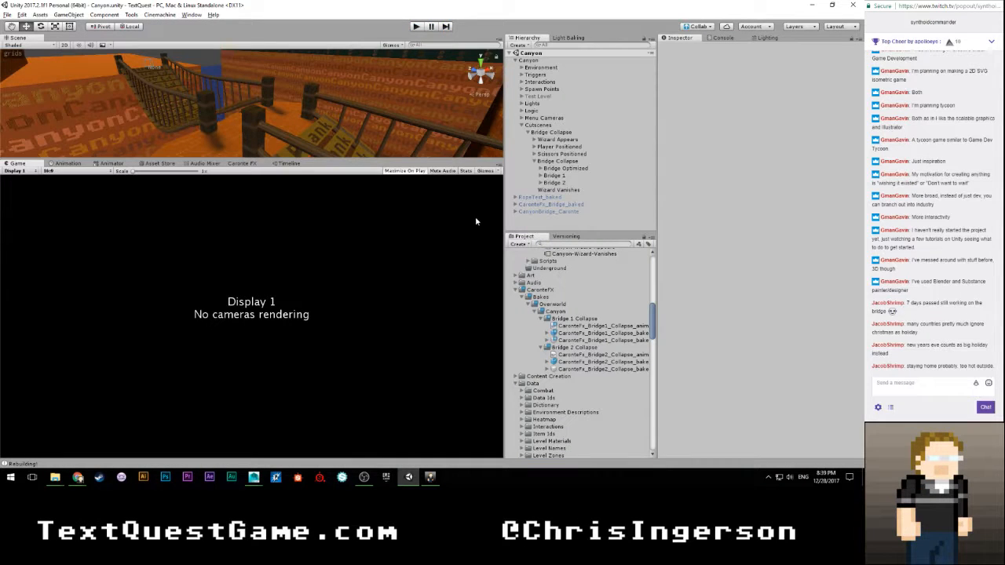
# Step: In the Bridge Collapse timeline, collapse Bridge 2, expand Bridge 1 and set its Optimized activation track's post-playback state to Inactive
pyautogui.click(531, 160)
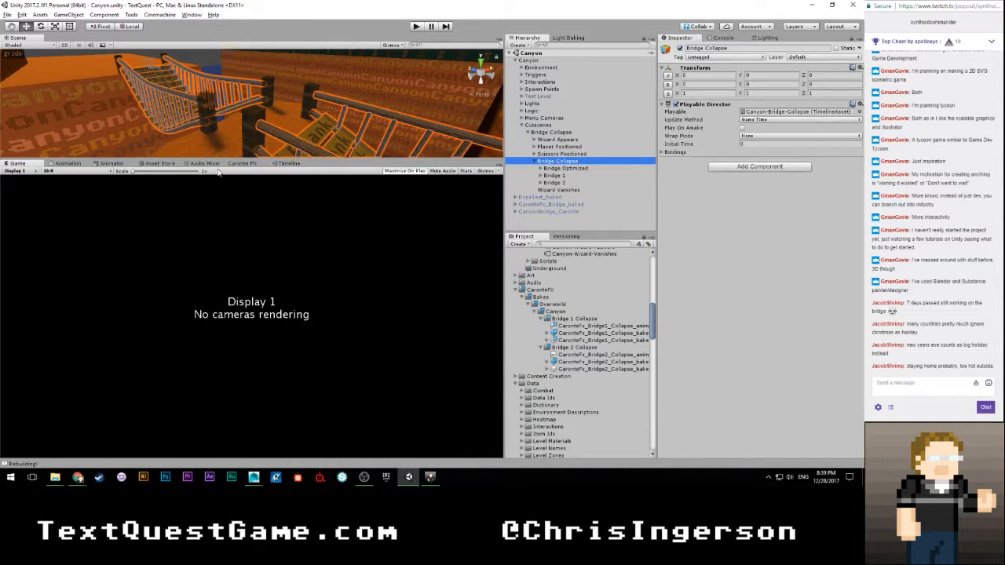
pyautogui.click(288, 164)
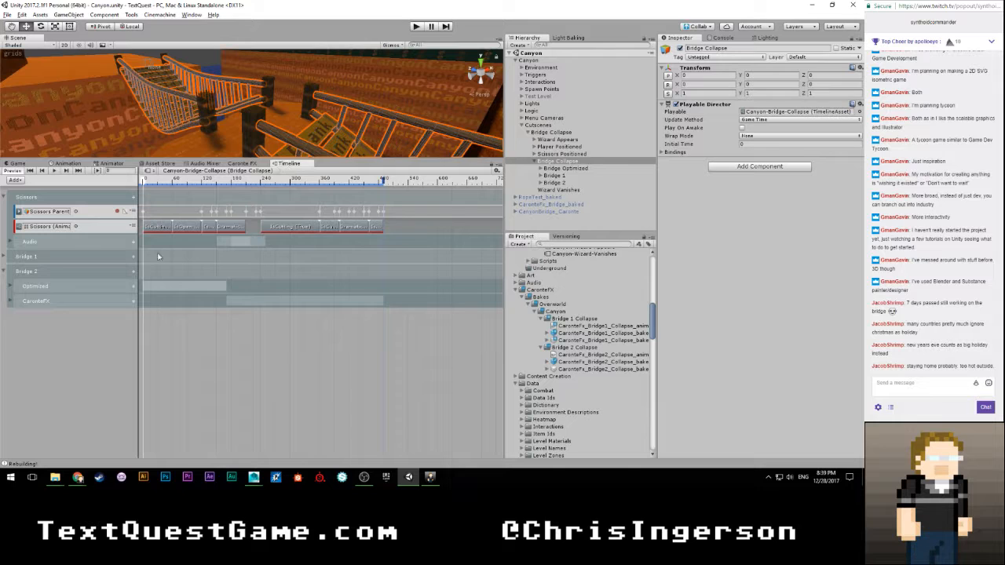
pyautogui.click(3, 271)
pyautogui.click(3, 257)
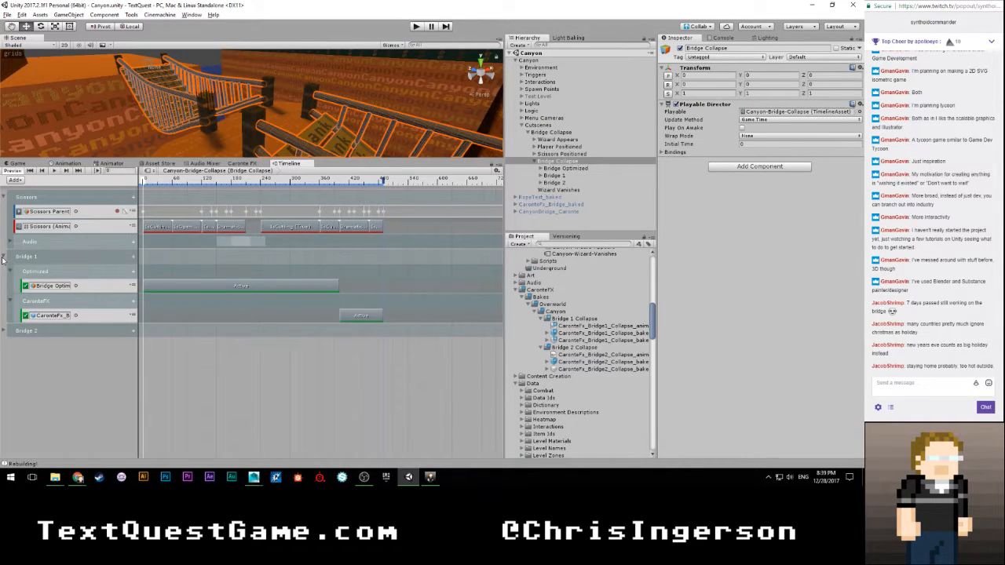
pyautogui.click(105, 315)
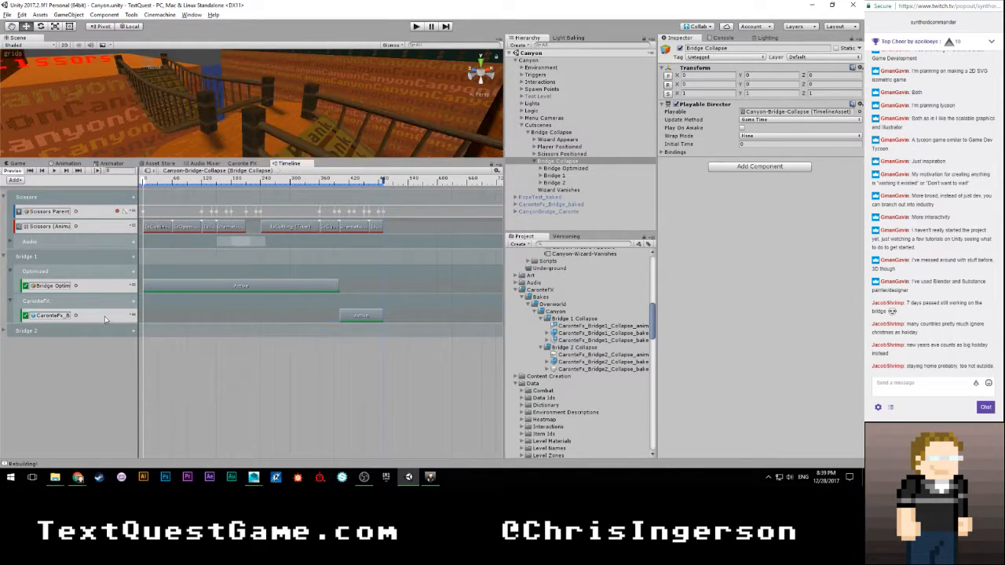
pyautogui.click(101, 287)
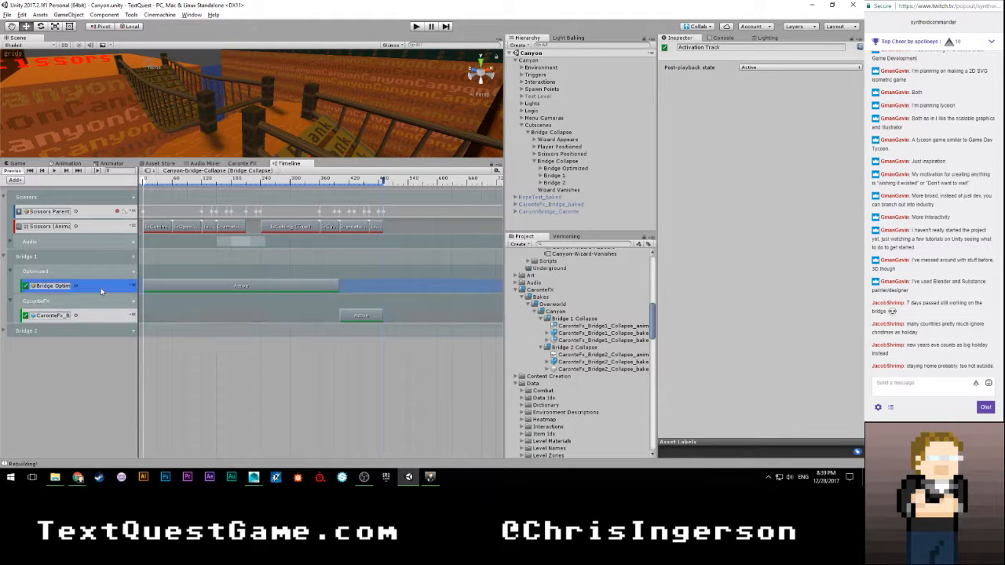
pyautogui.click(750, 68)
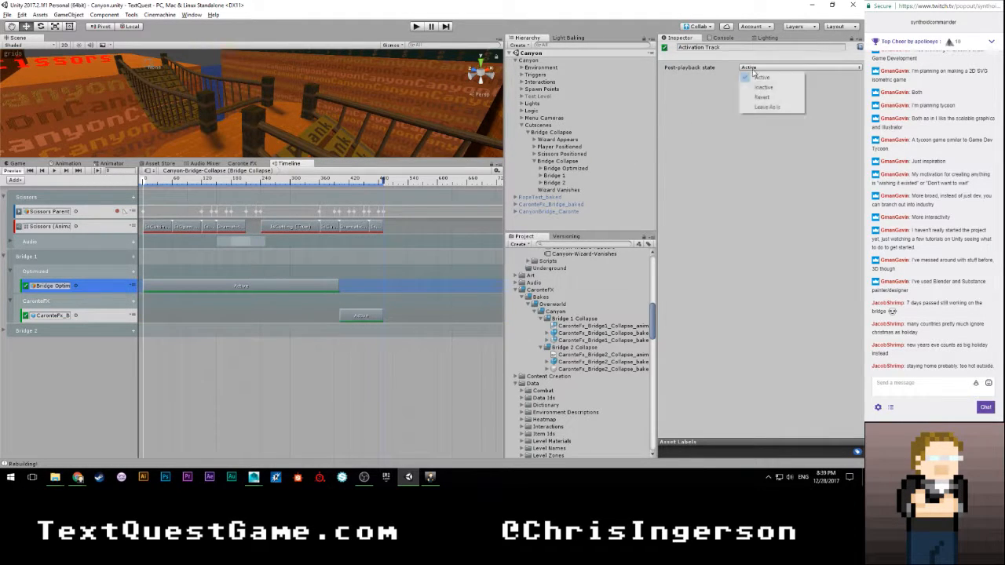
pyautogui.click(752, 86)
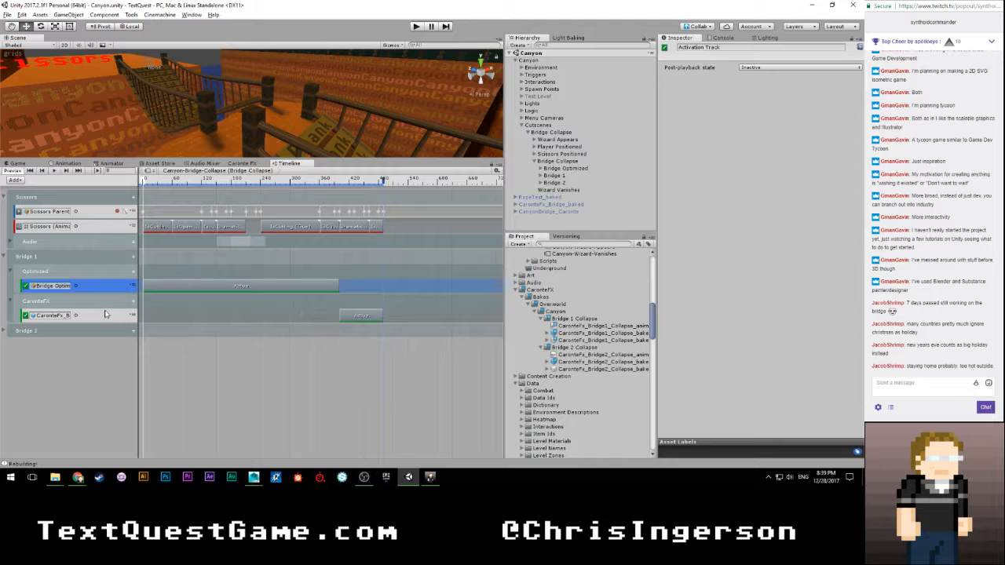
# Step: Enable Animate on the CaronteFx_Bridge1_Collapse_baked object bound to Bridge 1's CaronteFX track, and collapse Bridge 1 in the hierarchy
pyautogui.click(106, 317)
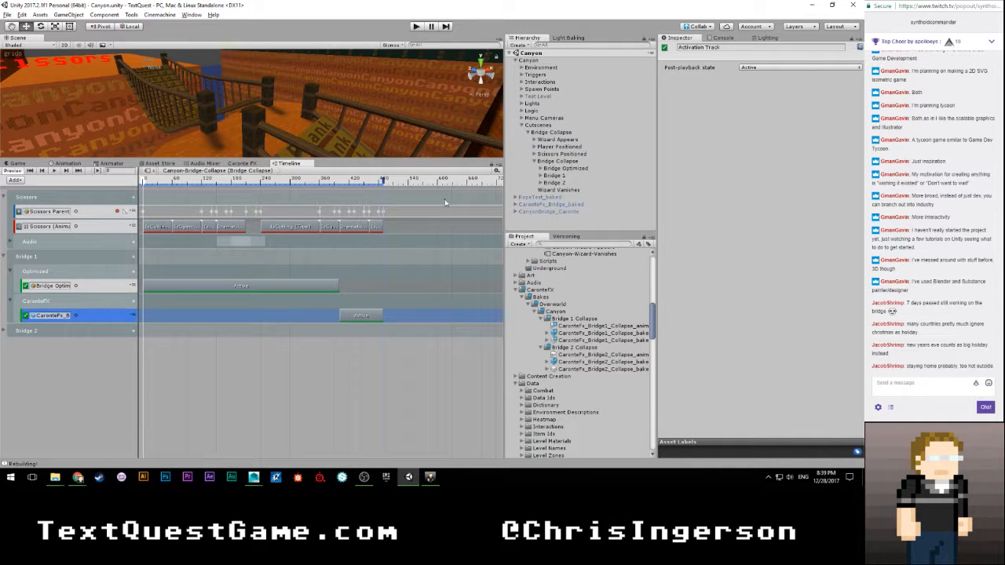
pyautogui.click(56, 316)
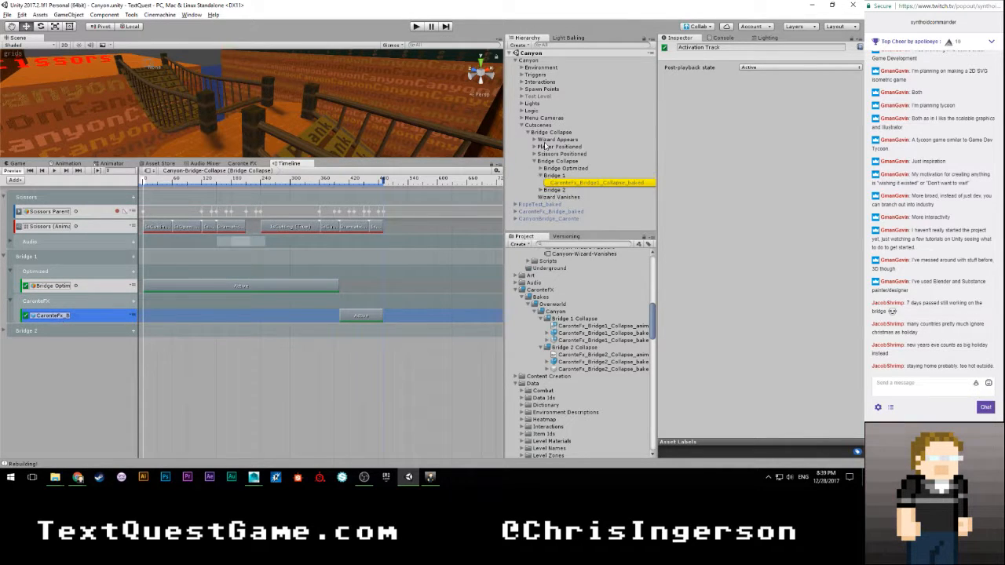
pyautogui.click(595, 183)
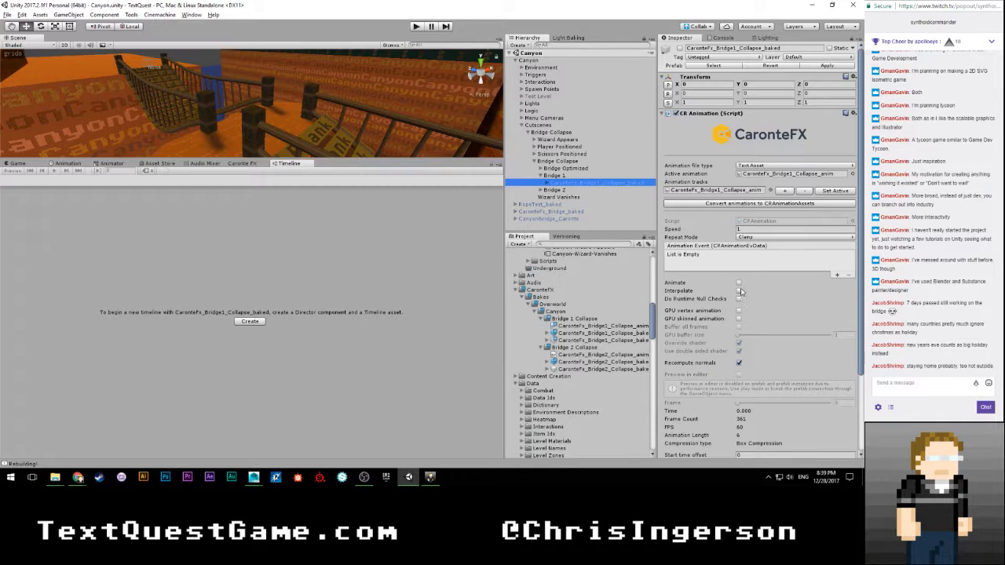
pyautogui.click(540, 175)
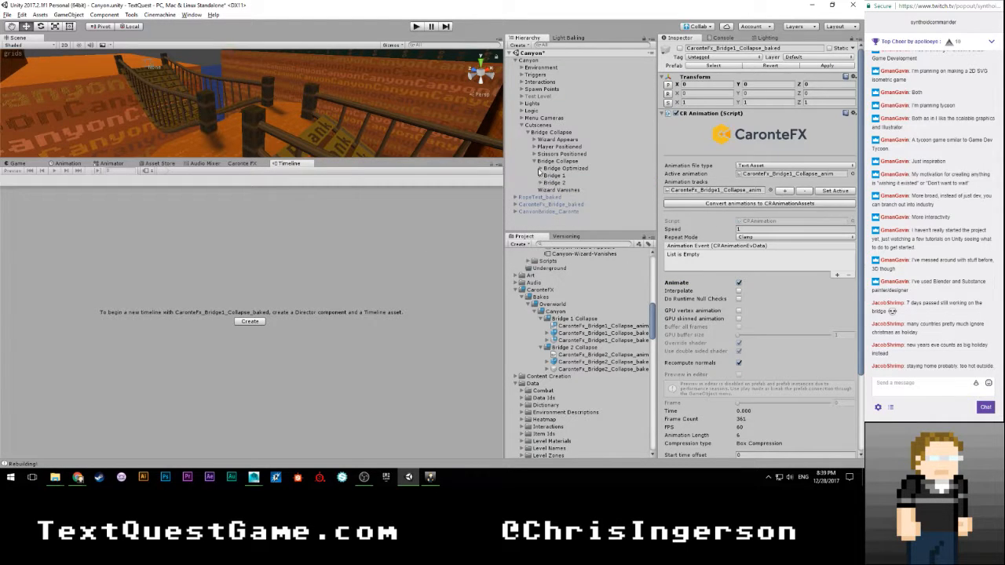
# Step: Collapse the Bridge Collapse, Cutscenes and Canyon groups in the hierarchy, and save the scene
pyautogui.click(535, 162)
pyautogui.click(538, 206)
pyautogui.click(527, 132)
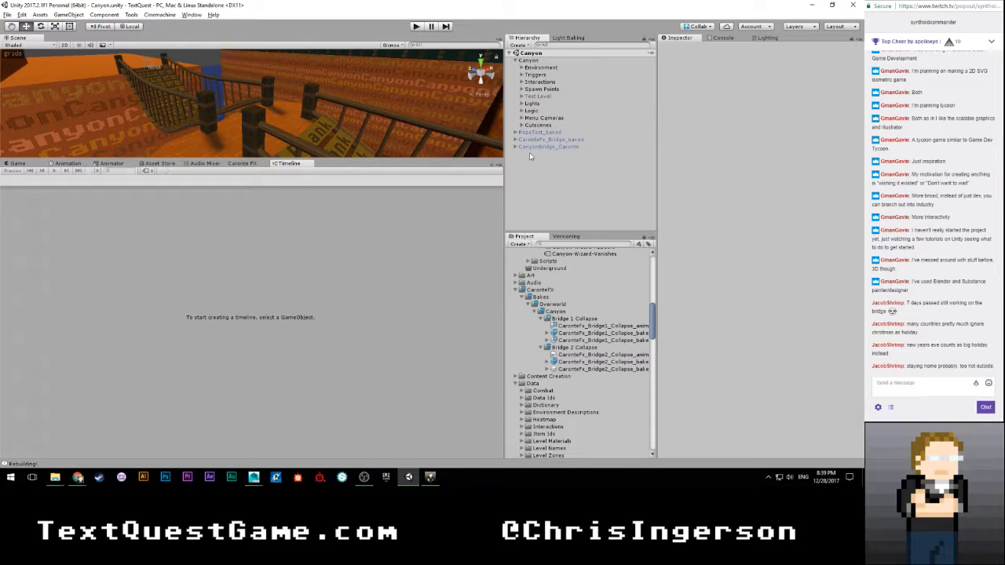
pyautogui.click(515, 60)
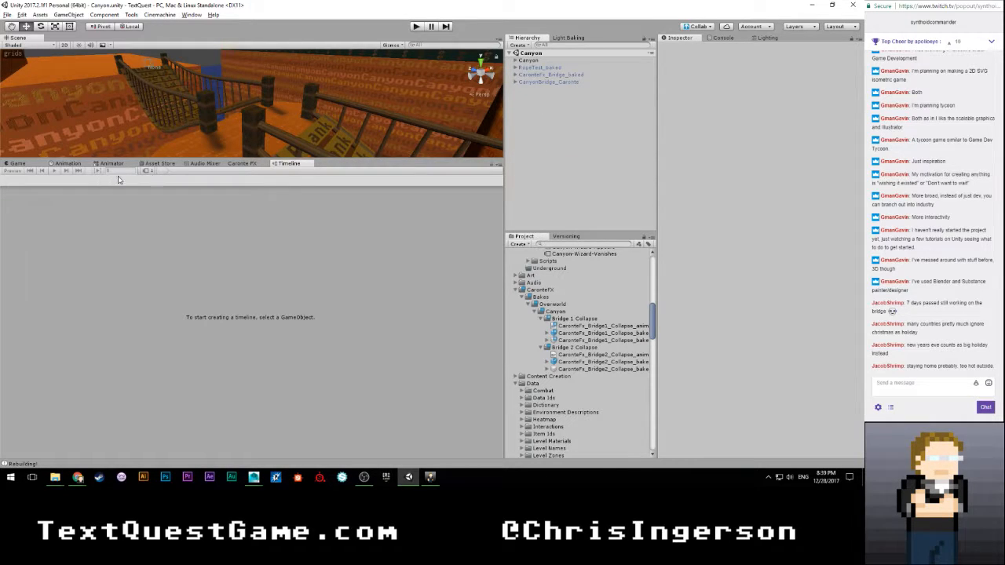
# Step: Expand Canyon's Cutscenes group again, play-test the scene to check the bridge-collapse cutscene, and stop playback
pyautogui.click(516, 60)
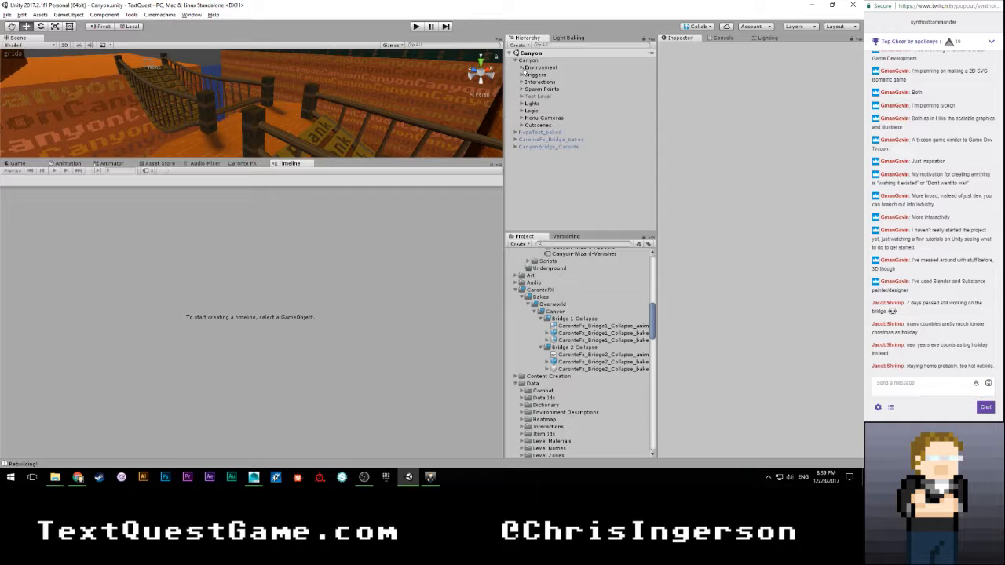
pyautogui.click(527, 133)
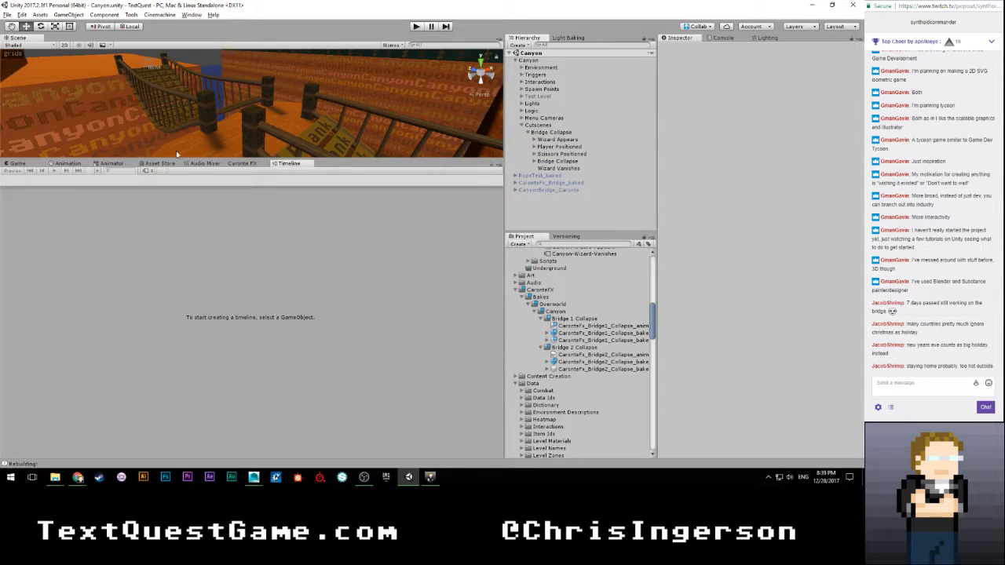
pyautogui.click(416, 27)
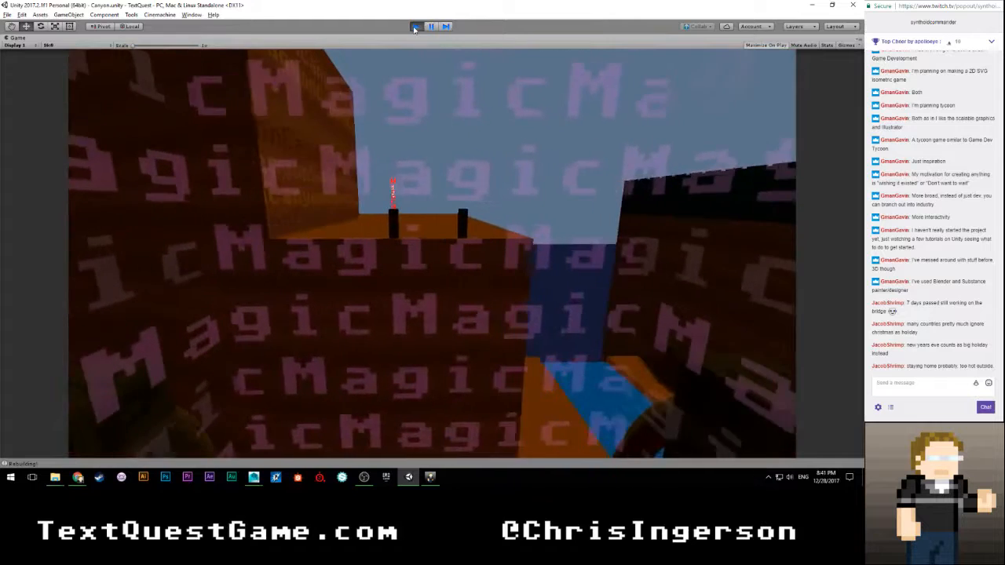
pyautogui.click(415, 27)
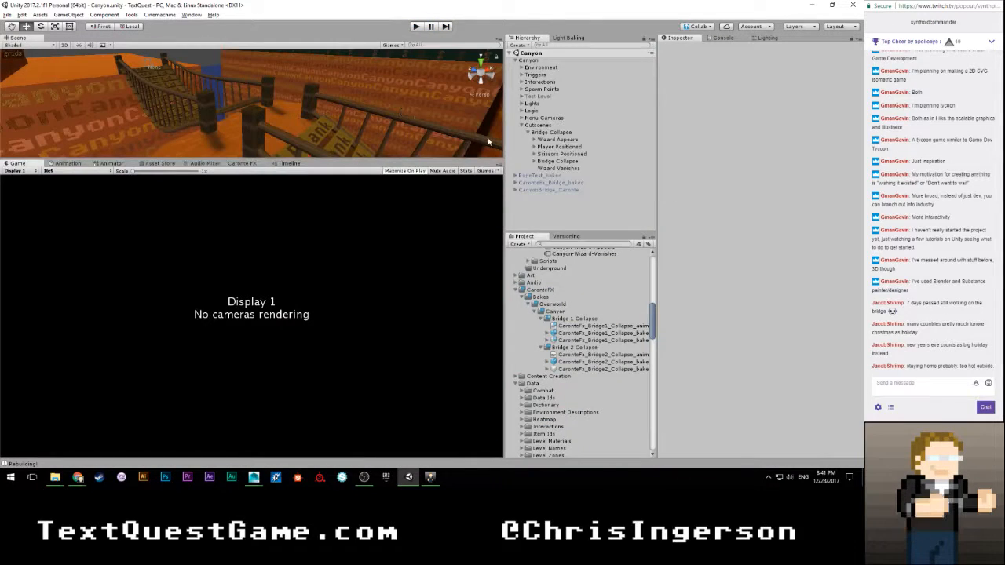
# Step: Open the Bridge Collapse object's timeline and show the Scissors Parent track's animation curves around frame 240
pyautogui.click(566, 161)
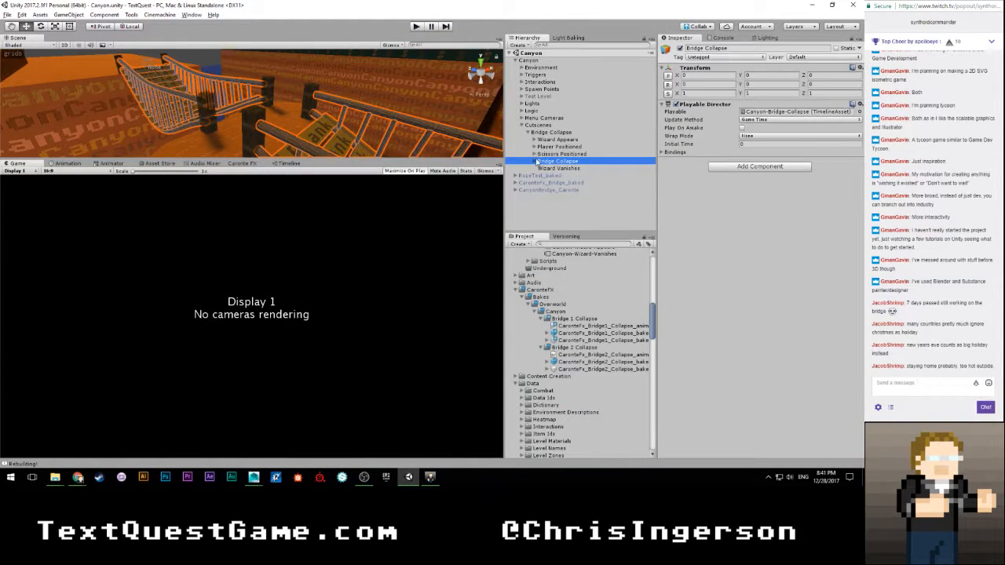
pyautogui.click(286, 163)
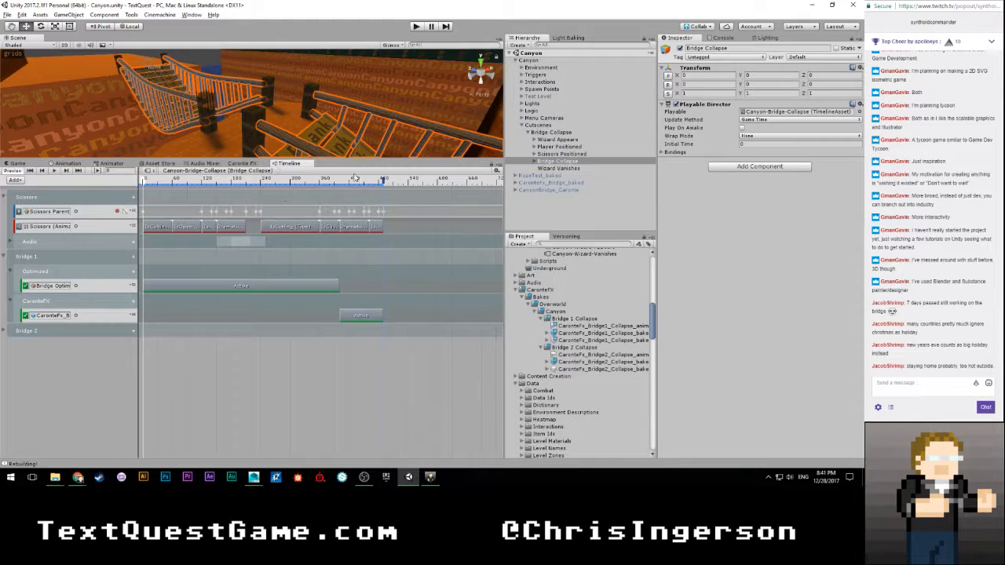
pyautogui.click(117, 211)
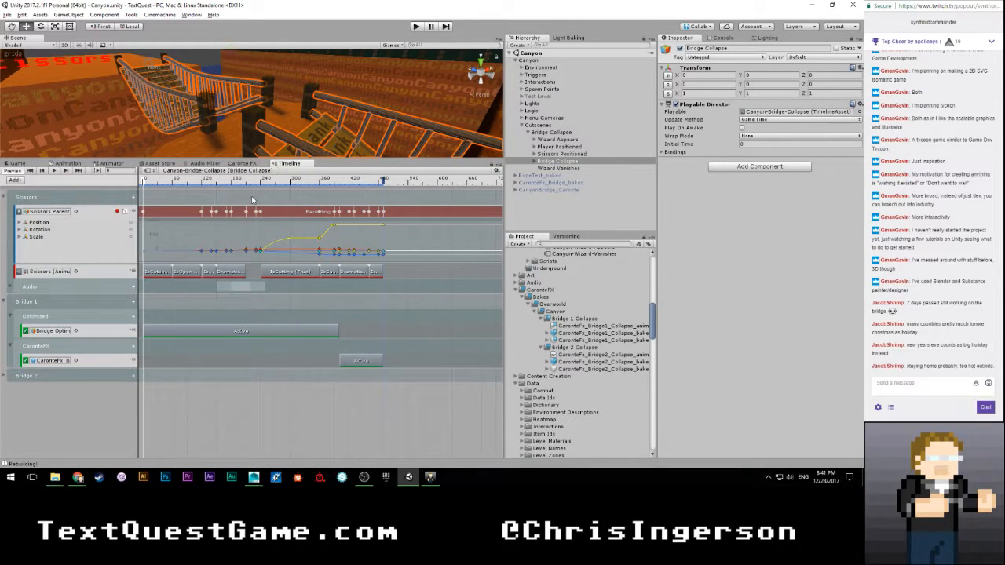
pyautogui.scroll(5, 252, 200)
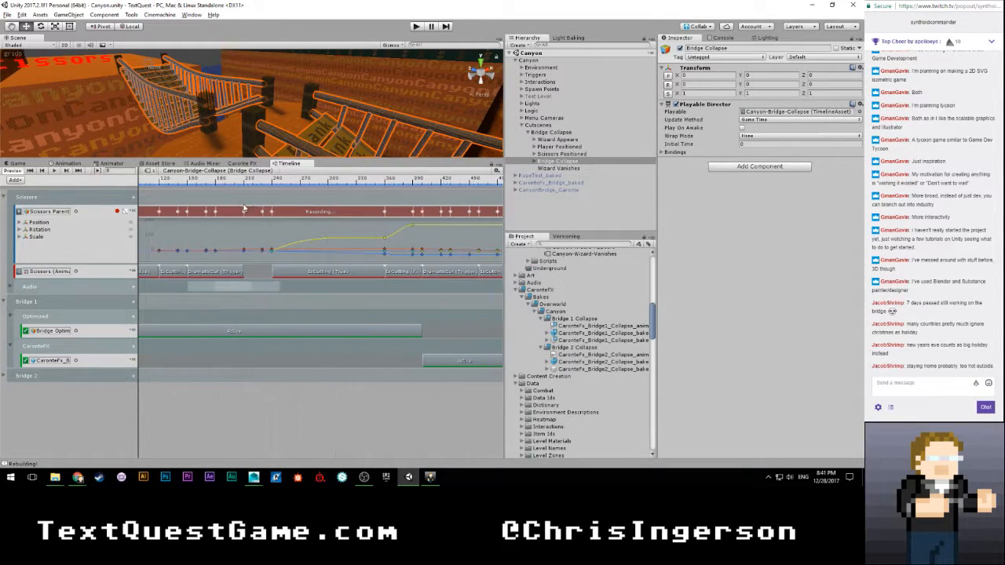
pyautogui.scroll(1, 238, 218)
pyautogui.click(252, 237)
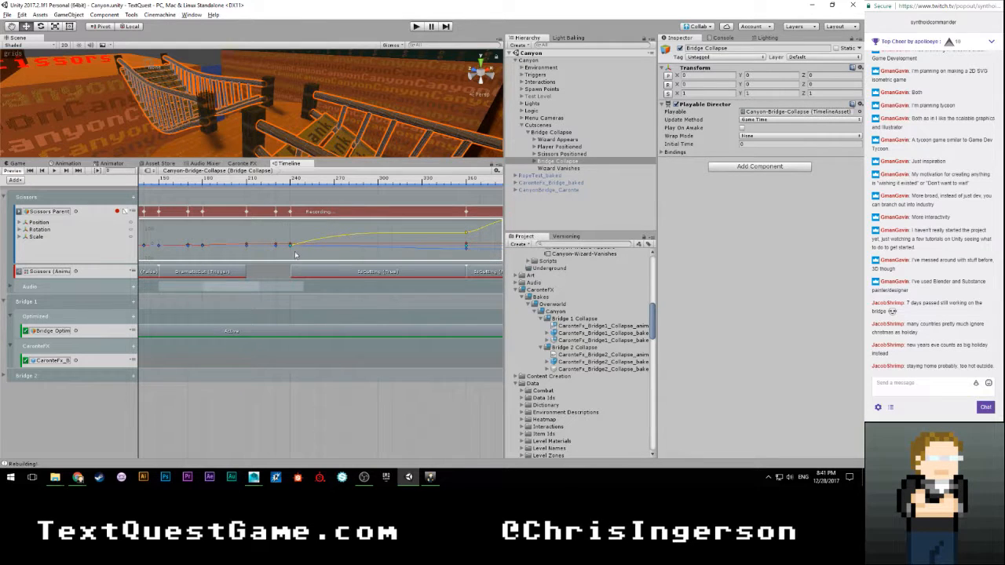
# Step: Scrub the Bridge Collapse timeline forward to frame 390 to examine the scissors' movement between cuts
pyautogui.hscroll(-3, 319, 297)
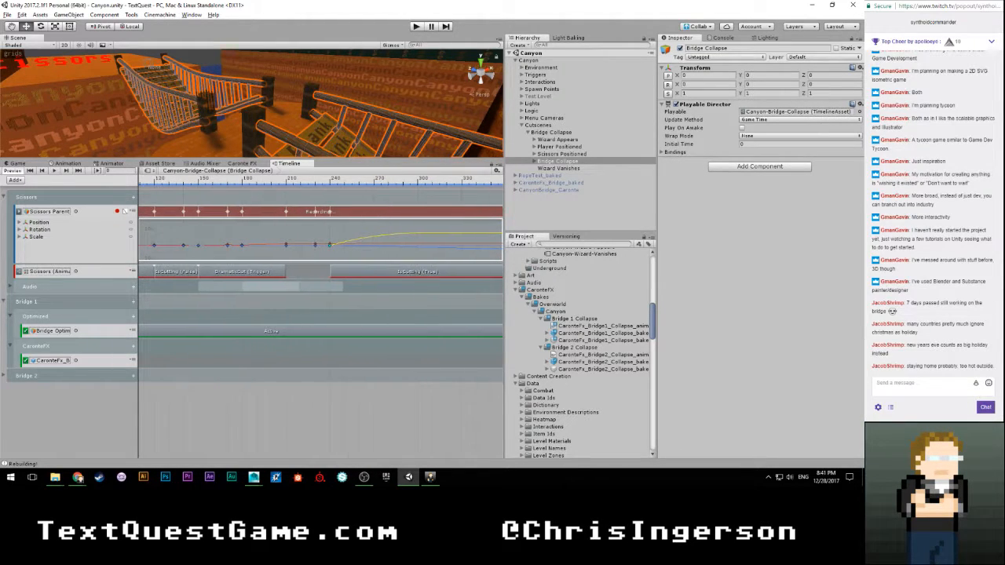
pyautogui.moveTo(250, 184); pyautogui.dragTo(463, 179)
pyautogui.hscroll(10, 463, 179)
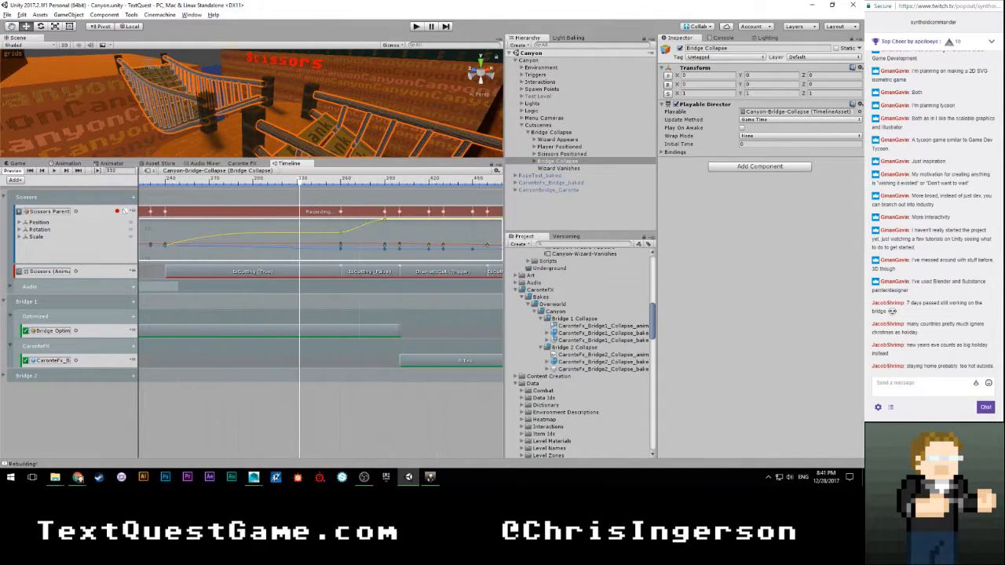
pyautogui.hscroll(3, 251, 182)
pyautogui.moveTo(262, 186); pyautogui.dragTo(293, 183)
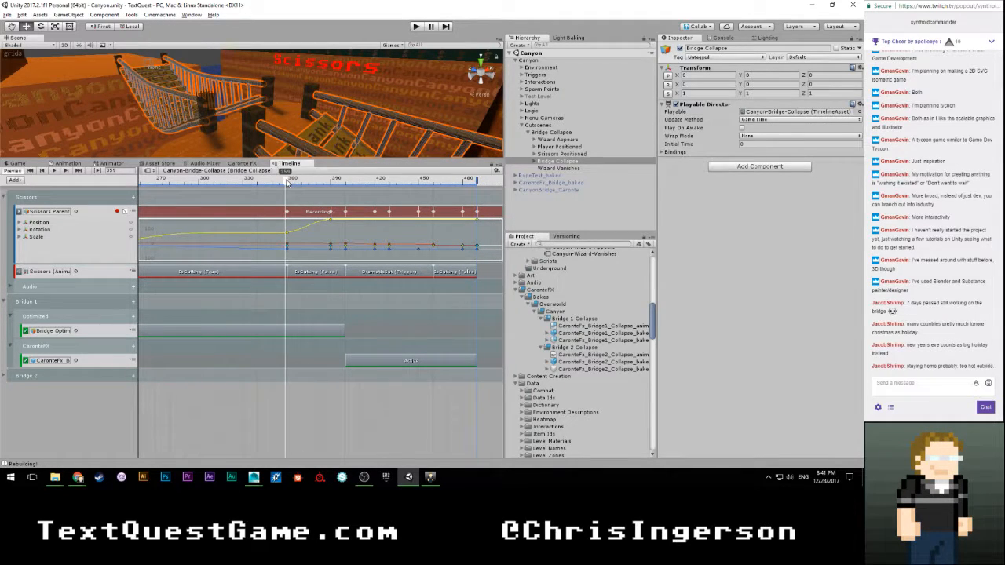
pyautogui.moveTo(290, 182); pyautogui.dragTo(330, 182)
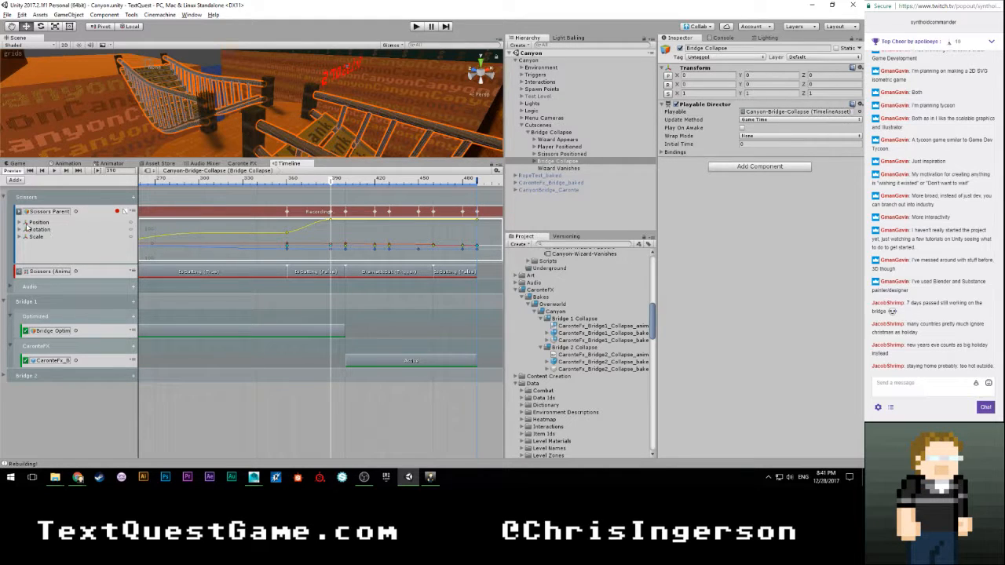
# Step: Select the Scissors Parent track's Position.y keys from frame 390 to the end and give them one lower shared value
pyautogui.click(64, 237)
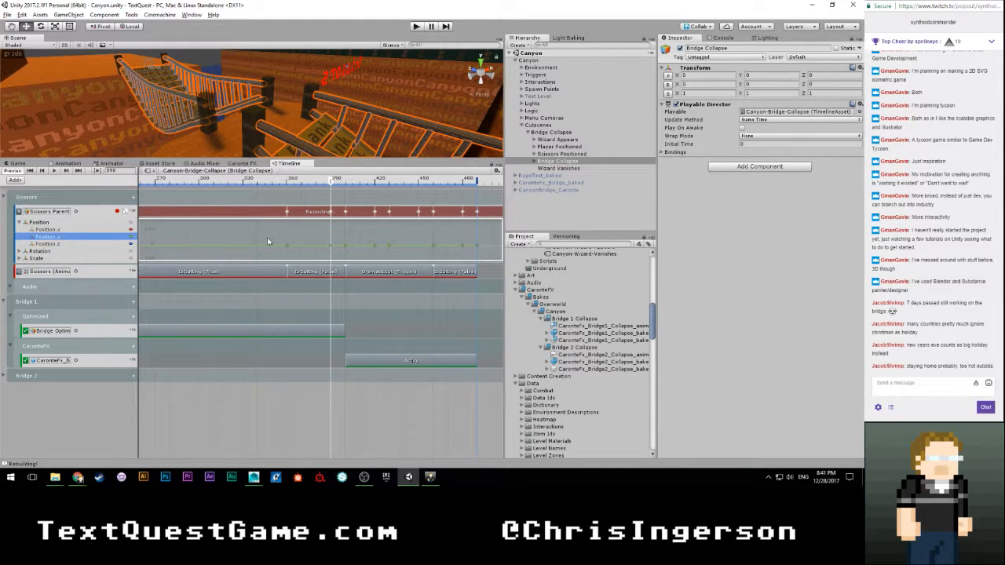
pyautogui.scroll(1, 432, 257)
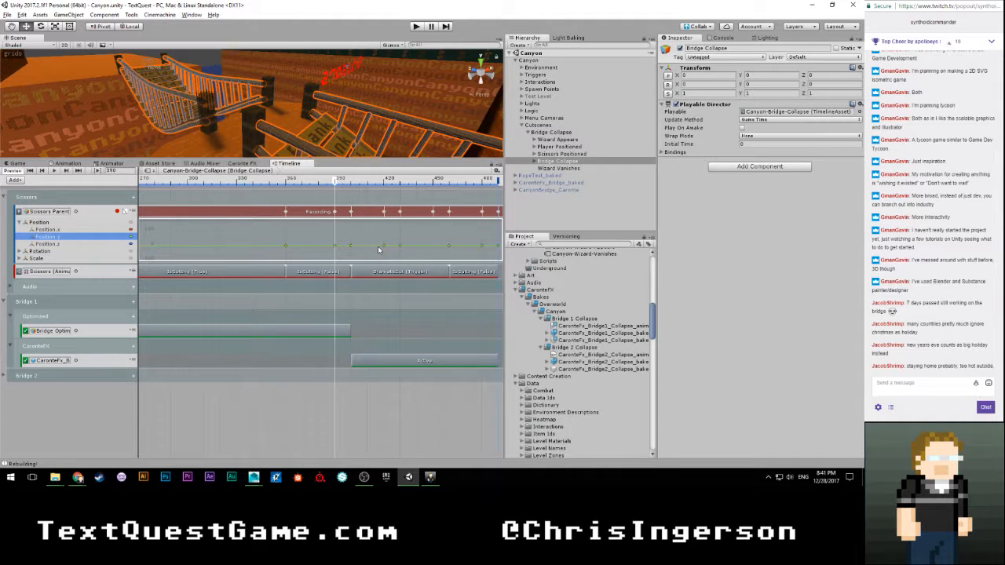
pyautogui.moveTo(408, 238); pyautogui.dragTo(399, 237, button='middle')
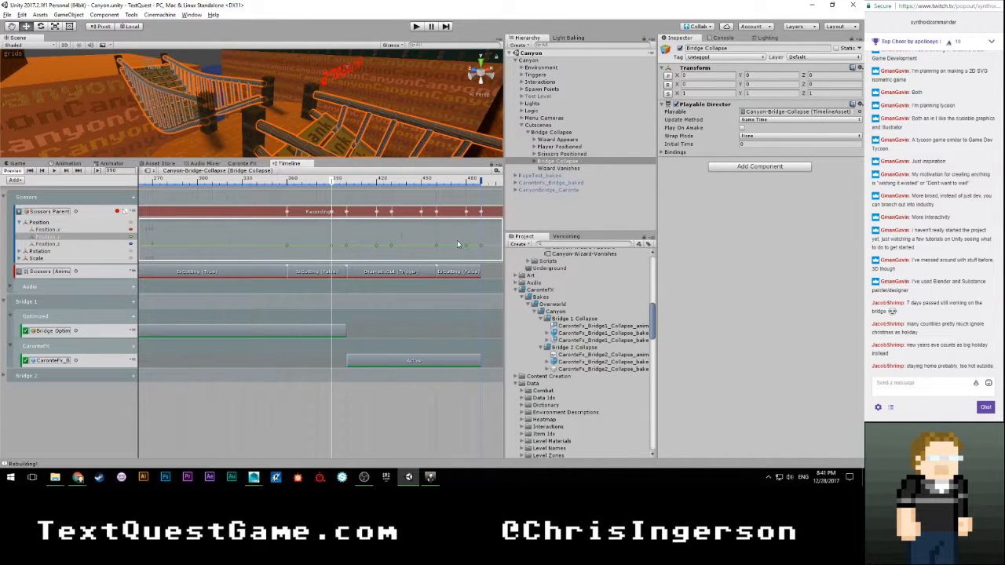
pyautogui.moveTo(360, 242); pyautogui.dragTo(394, 239)
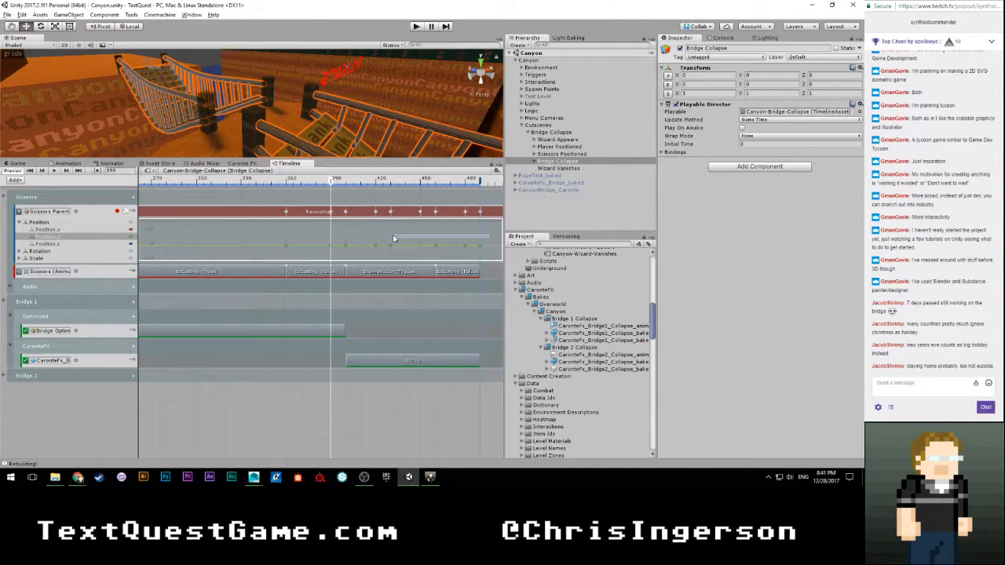
pyautogui.moveTo(491, 240); pyautogui.dragTo(333, 249)
pyautogui.rightClick(333, 249)
pyautogui.click(349, 262)
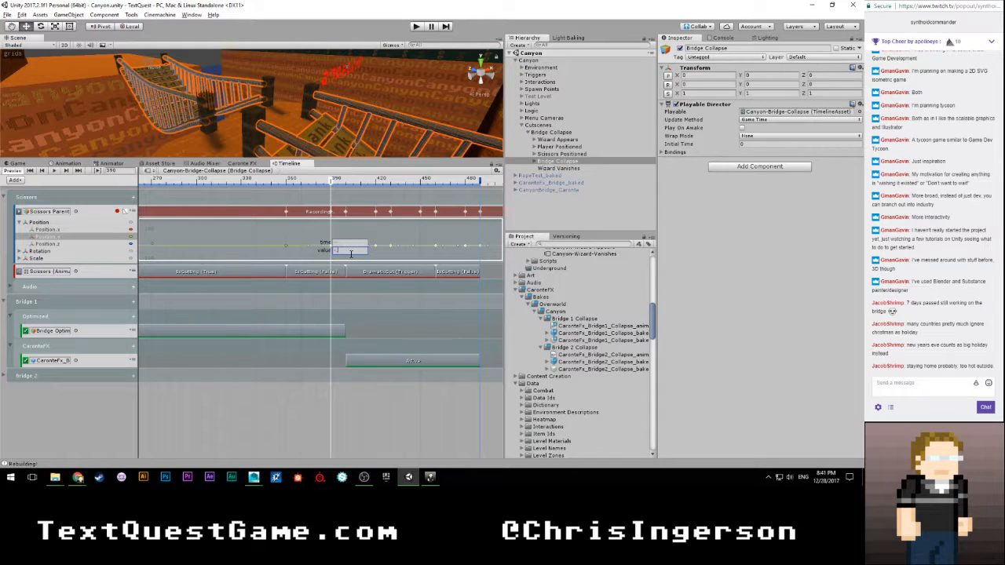
pyautogui.press('Return')
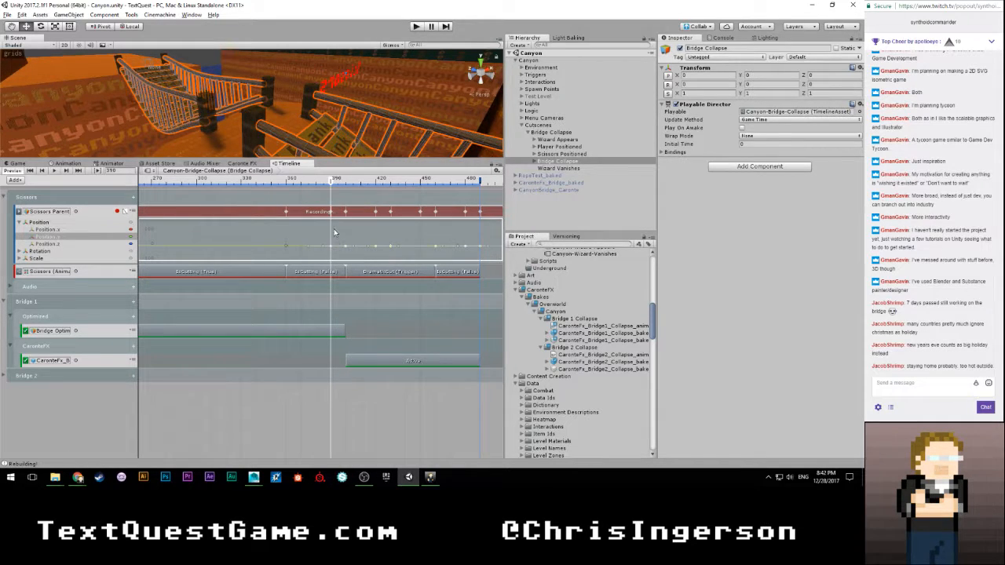
# Step: Scrub back through the timeline to check the scissors' adjusted height, return to frame 0, and turn off preview
pyautogui.moveTo(332, 182); pyautogui.dragTo(94, 195)
pyautogui.moveTo(206, 245); pyautogui.dragTo(280, 227, button='middle')
pyautogui.scroll(-3, 226, 246)
pyautogui.scroll(-8, 187, 225)
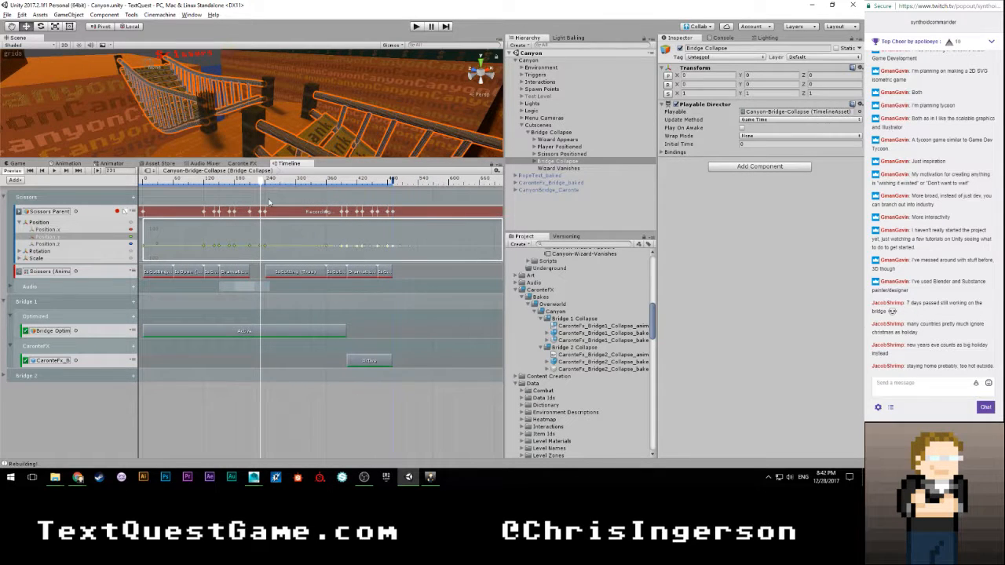
pyautogui.moveTo(252, 183); pyautogui.dragTo(108, 183)
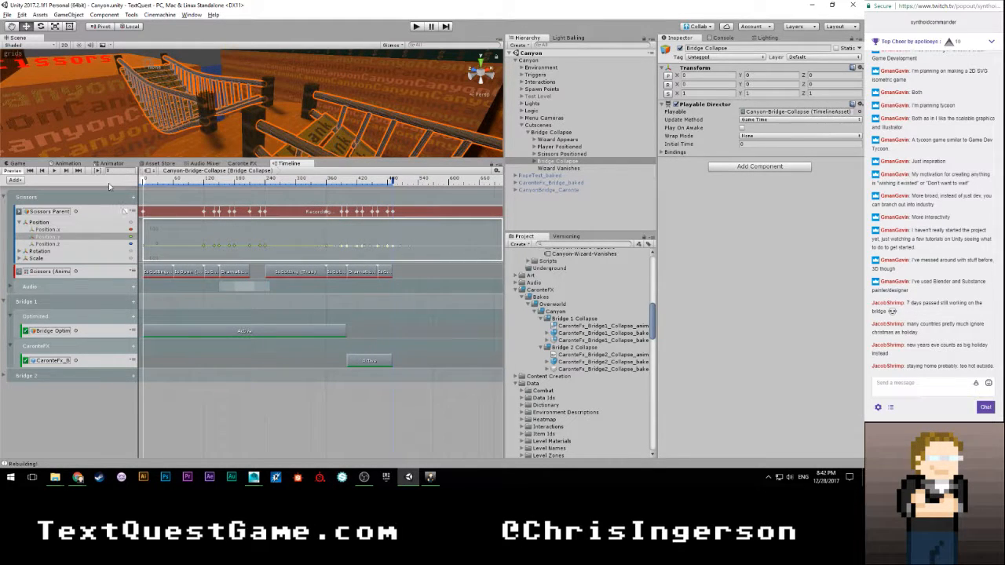
pyautogui.click(15, 171)
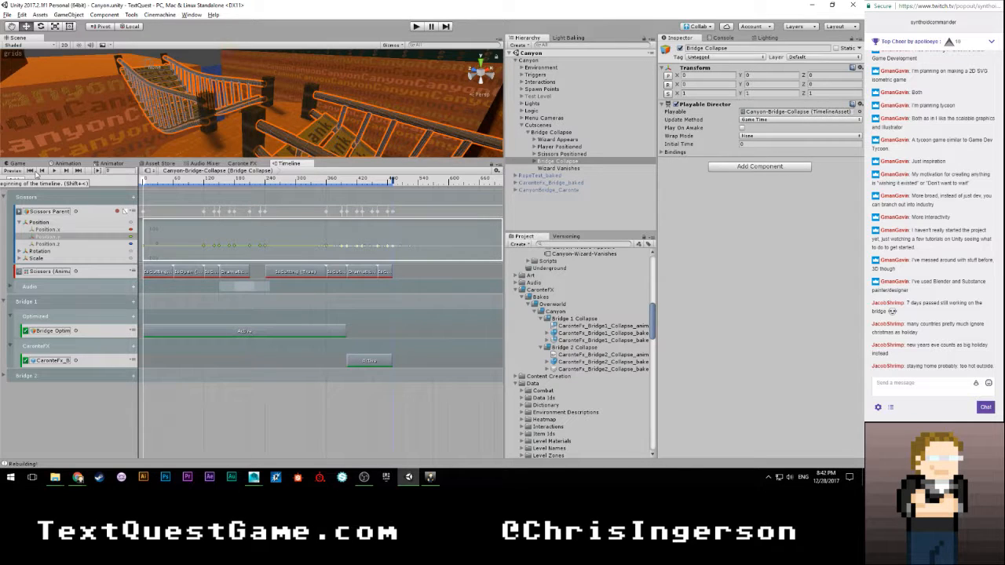
# Step: Inspect the bridges up close in the scene and reveal both bridges' CaronteFX baked objects in the hierarchy
pyautogui.scroll(5, 164, 96)
pyautogui.keyDown('alt'); pyautogui.moveTo(142, 102); pyautogui.dragTo(285, 106); pyautogui.keyUp('alt')
pyautogui.scroll(-4, 287, 106)
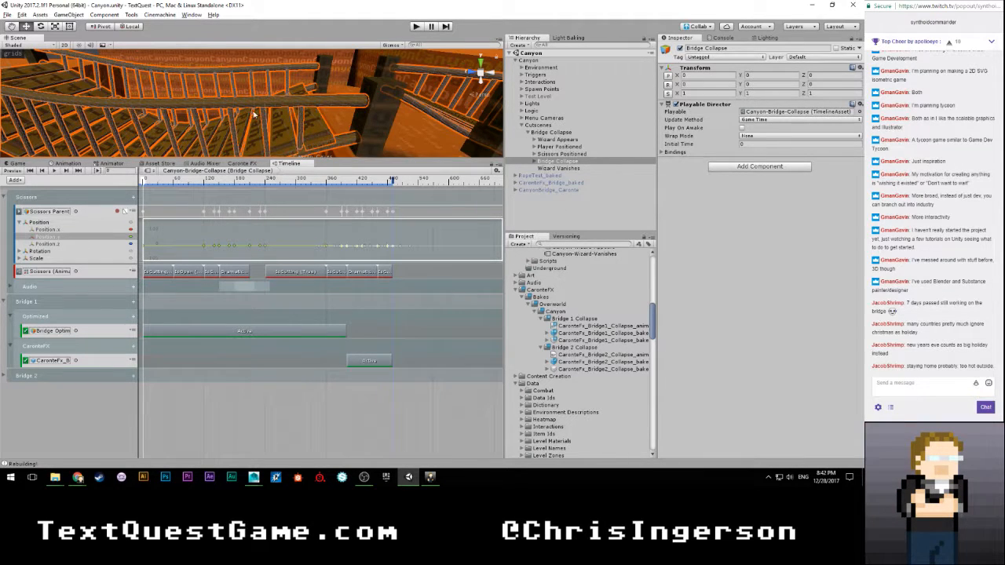
pyautogui.keyDown('alt'); pyautogui.moveTo(254, 115); pyautogui.dragTo(306, 112); pyautogui.keyUp('alt')
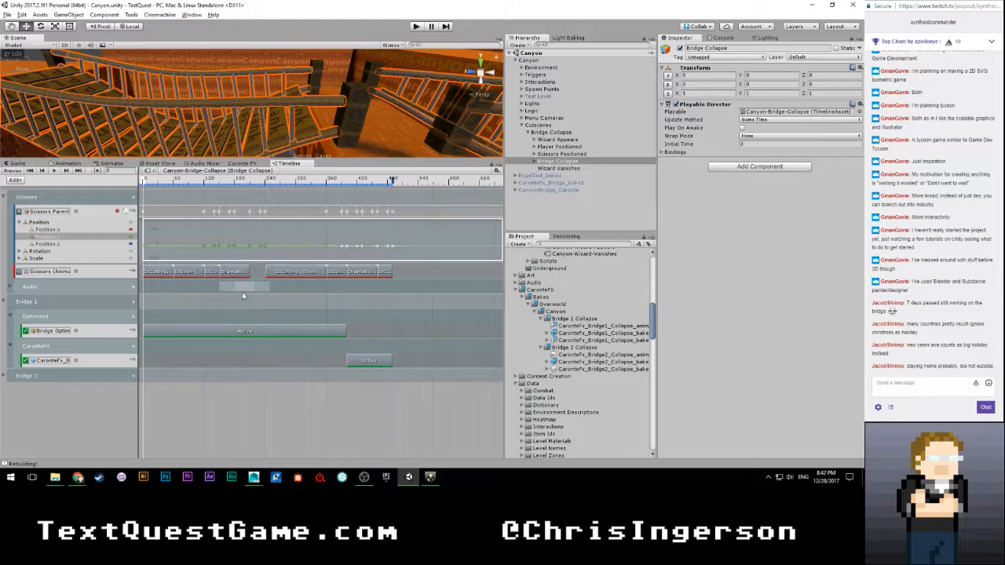
pyautogui.click(51, 360)
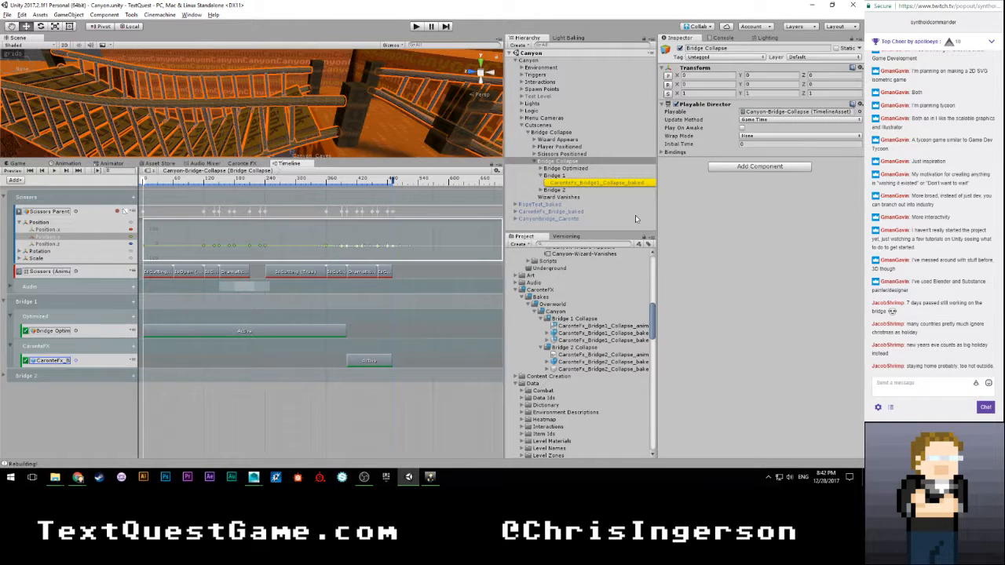
pyautogui.click(543, 190)
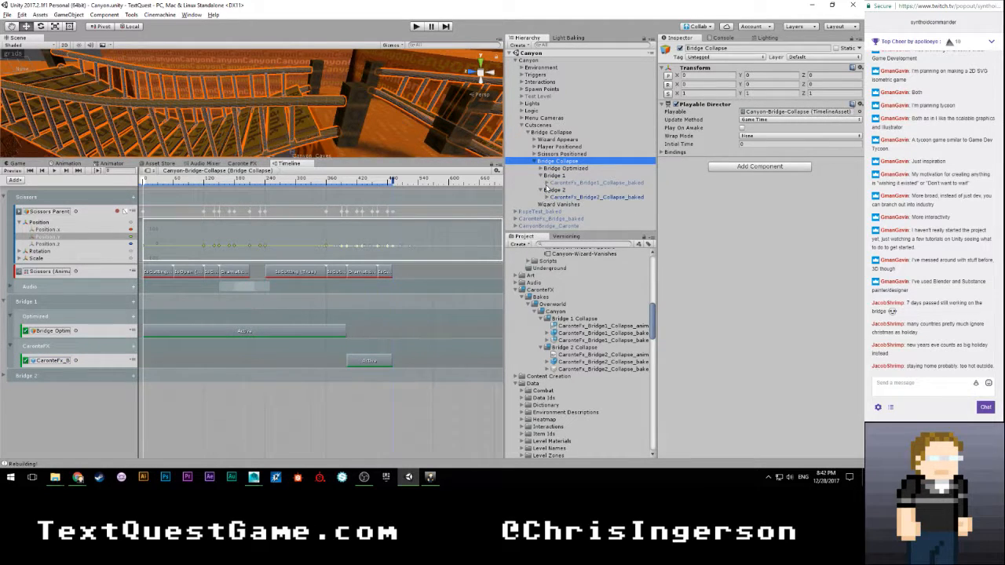
# Step: Activate the Bridge2Ropes and Bridge2Planks objects inside Bridge Optimized
pyautogui.click(540, 169)
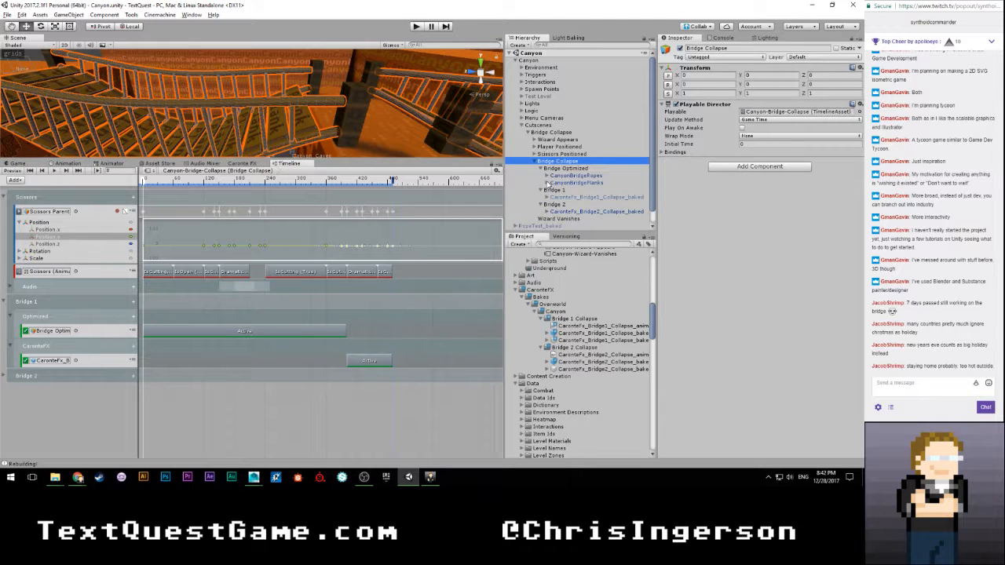
pyautogui.click(547, 183)
pyautogui.click(547, 176)
pyautogui.scroll(-2, 599, 175)
pyautogui.click(589, 149)
pyautogui.keyDown('ctrl'); pyautogui.click(584, 170); pyautogui.keyUp('ctrl')
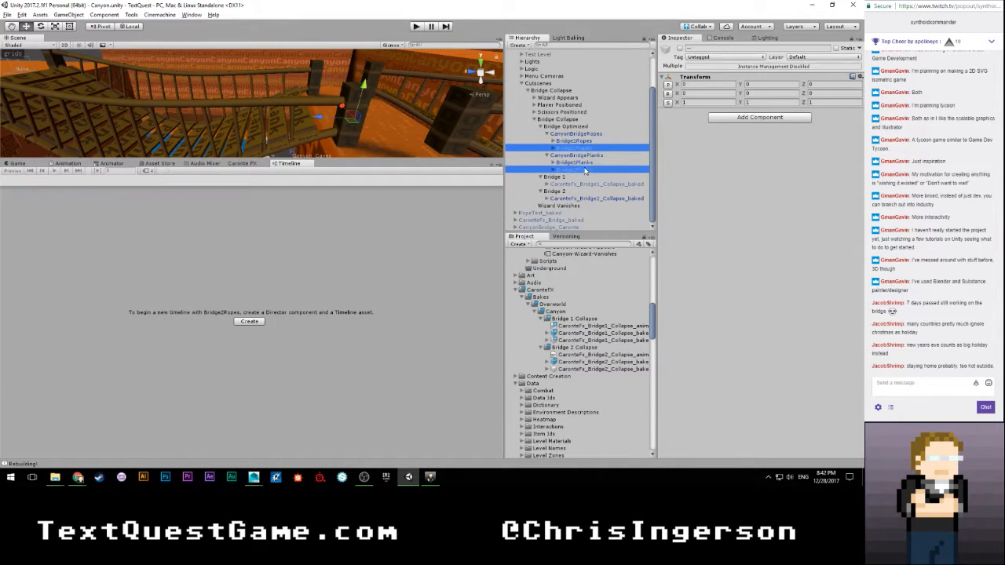
# Step: Deactivate CaronteFx_Bridge2_Collapse_baked, and collapse Bridge Optimized, Bridge 1 and Bridge 2 in the hierarchy
pyautogui.click(609, 198)
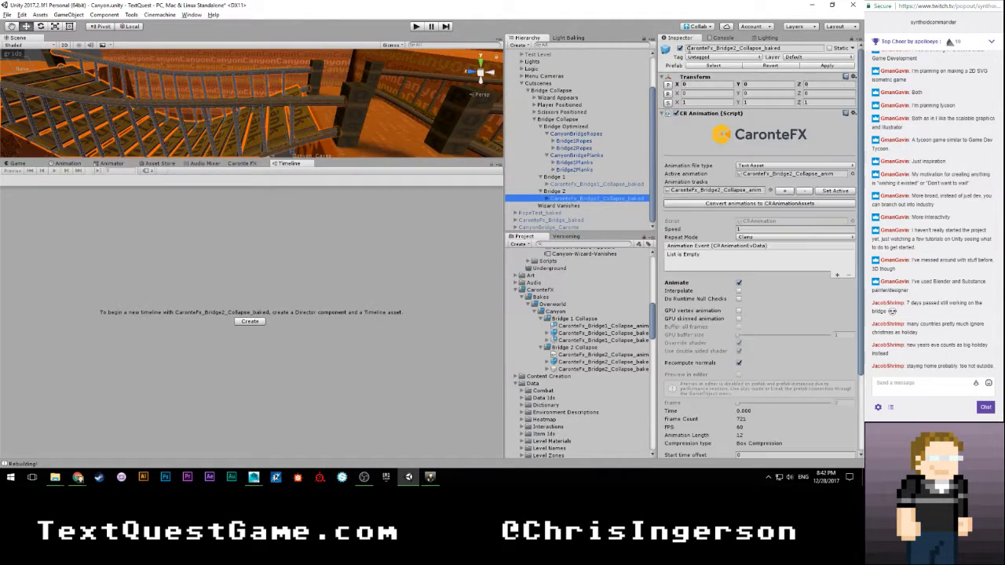
pyautogui.click(540, 127)
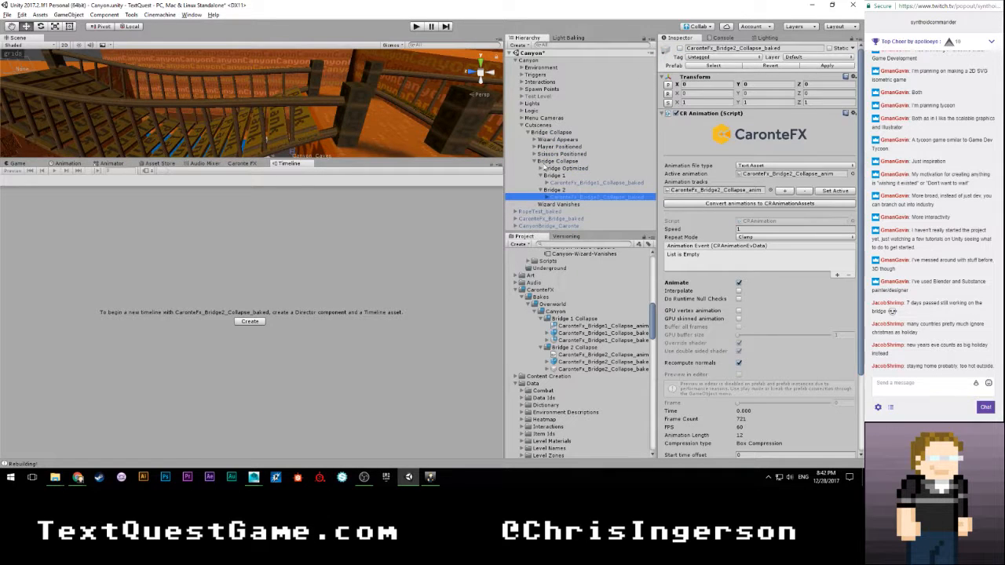
pyautogui.click(540, 175)
pyautogui.click(541, 182)
# Step: Collapse the Bridge Collapse timeline object in the hierarchy, clear the selection, and save the scene
pyautogui.click(548, 163)
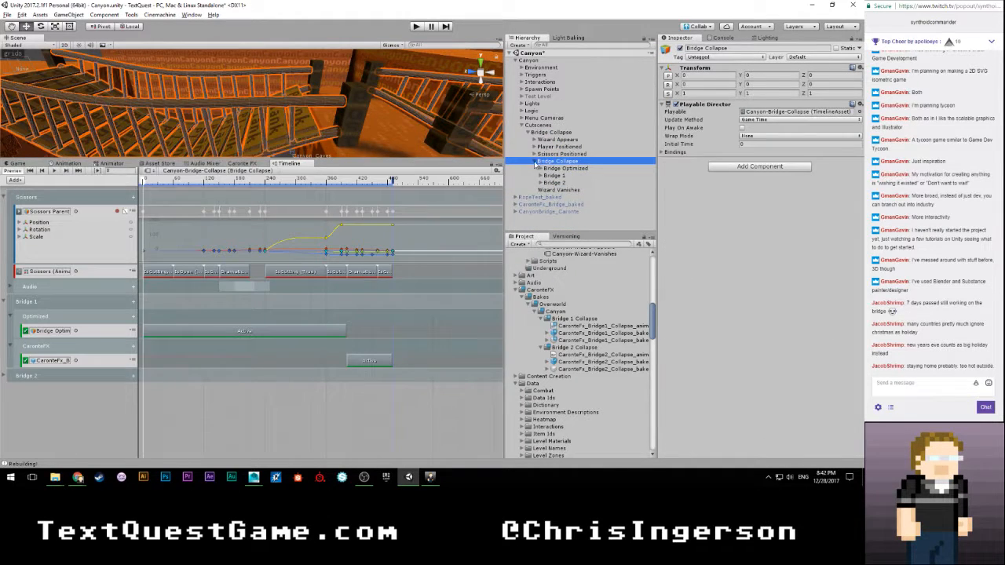
pyautogui.click(535, 161)
pyautogui.click(552, 207)
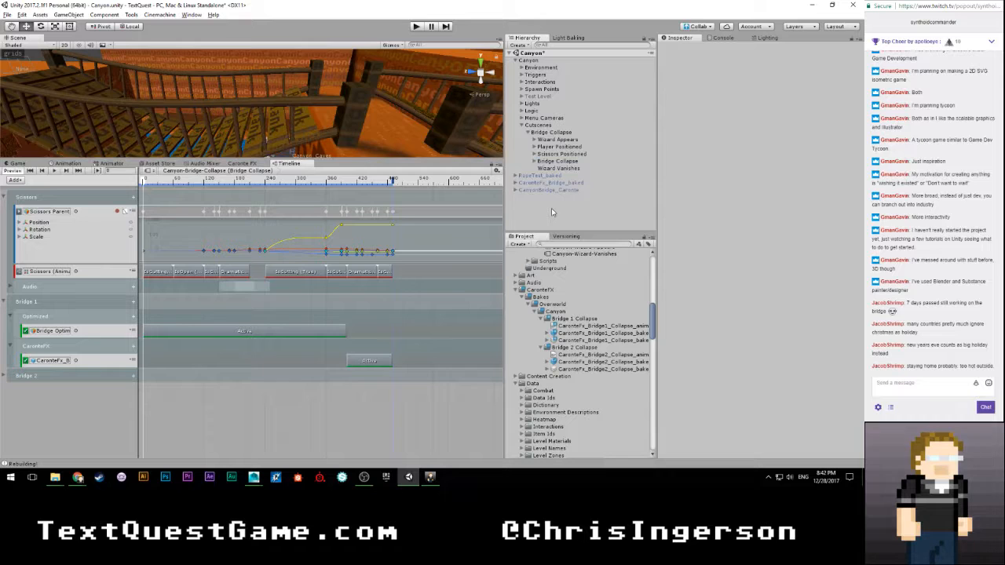
pyautogui.hotkey('ctrl', 's')
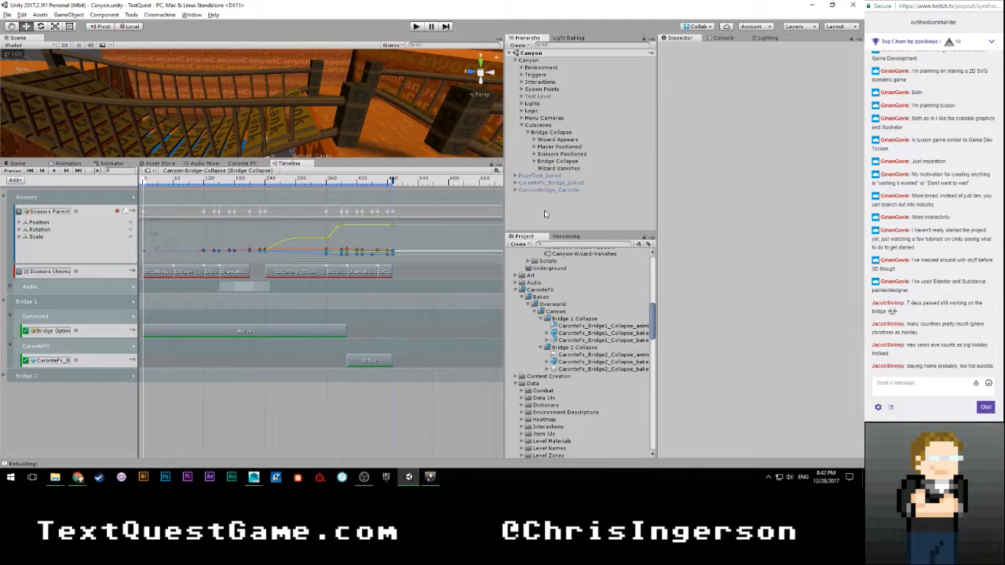
# Step: Examine both bridges and the platform between them from several angles in the scene
pyautogui.scroll(4, 328, 107)
pyautogui.scroll(-7, 328, 107)
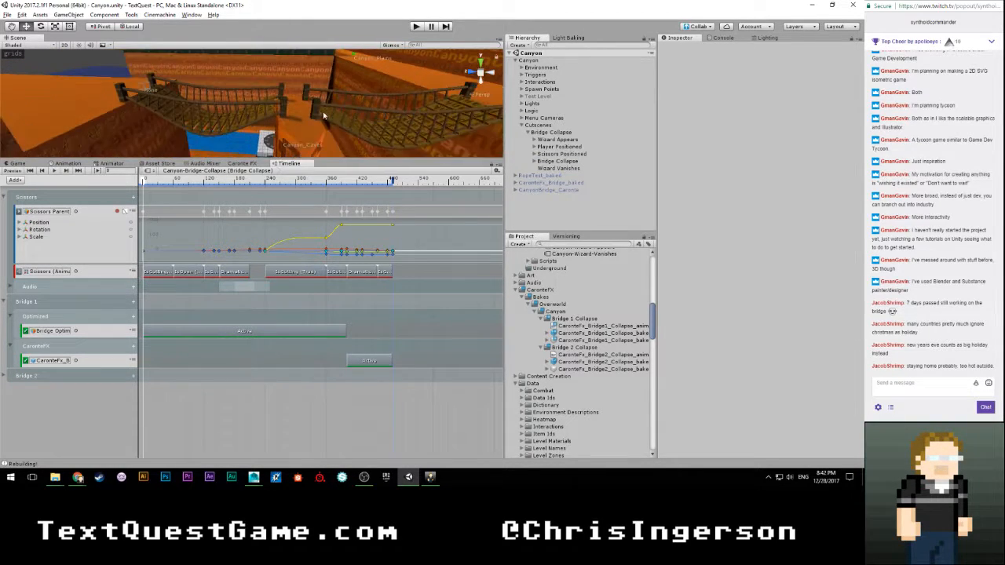
pyautogui.scroll(5, 328, 127)
pyautogui.moveTo(328, 126); pyautogui.dragTo(247, 96, button='middle')
pyautogui.scroll(2, 216, 94)
pyautogui.scroll(-4, 250, 95)
pyautogui.scroll(3, 259, 99)
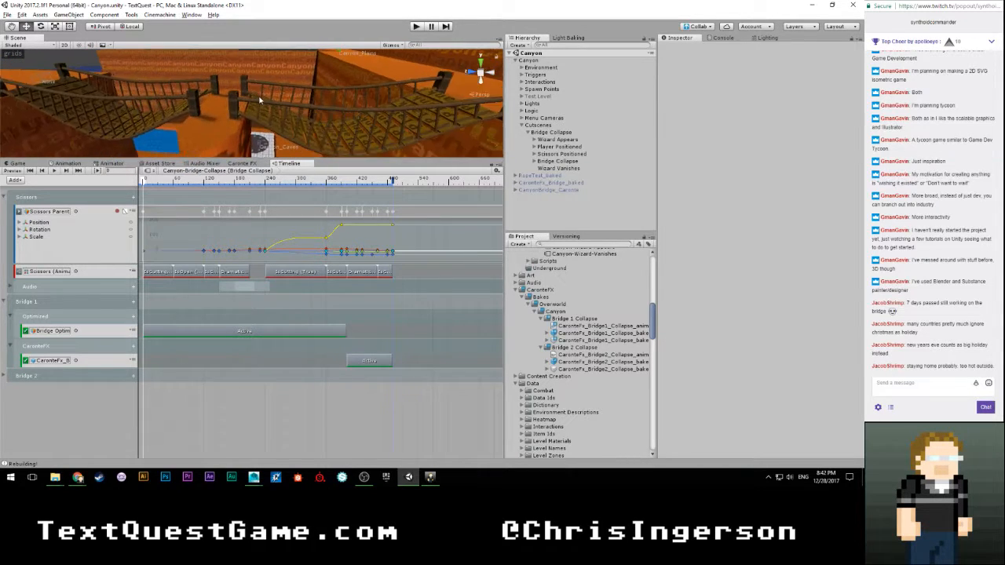
pyautogui.keyDown('alt'); pyautogui.moveTo(264, 101); pyautogui.dragTo(301, 81); pyautogui.keyUp('alt')
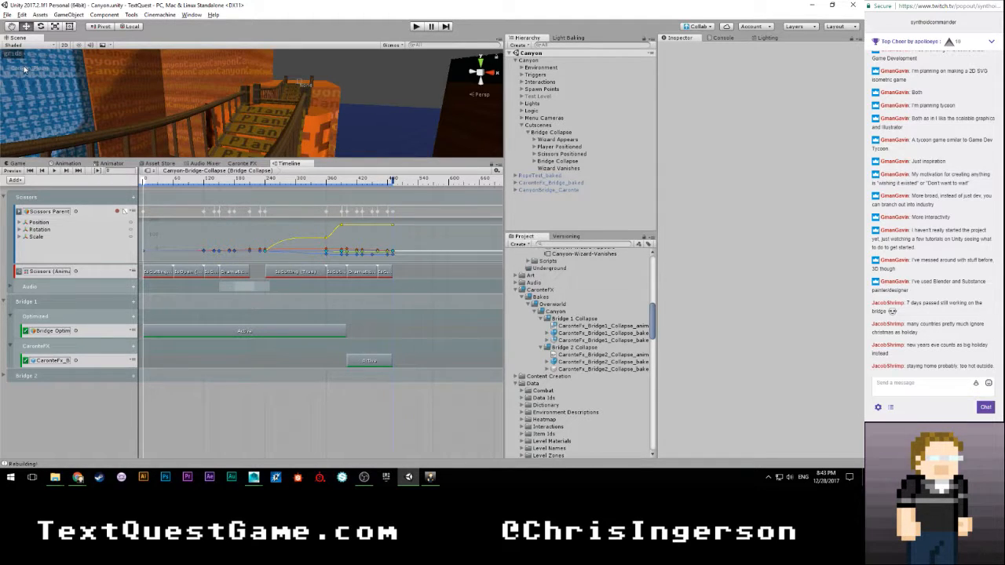
pyautogui.keyDown('alt'); pyautogui.moveTo(23, 69); pyautogui.dragTo(400, 118); pyautogui.keyUp('alt')
pyautogui.scroll(-5, 259, 92)
pyautogui.keyDown('alt'); pyautogui.moveTo(251, 114); pyautogui.dragTo(416, 91); pyautogui.keyUp('alt')
pyautogui.keyDown('alt'); pyautogui.moveTo(274, 132); pyautogui.dragTo(236, 102); pyautogui.keyUp('alt')
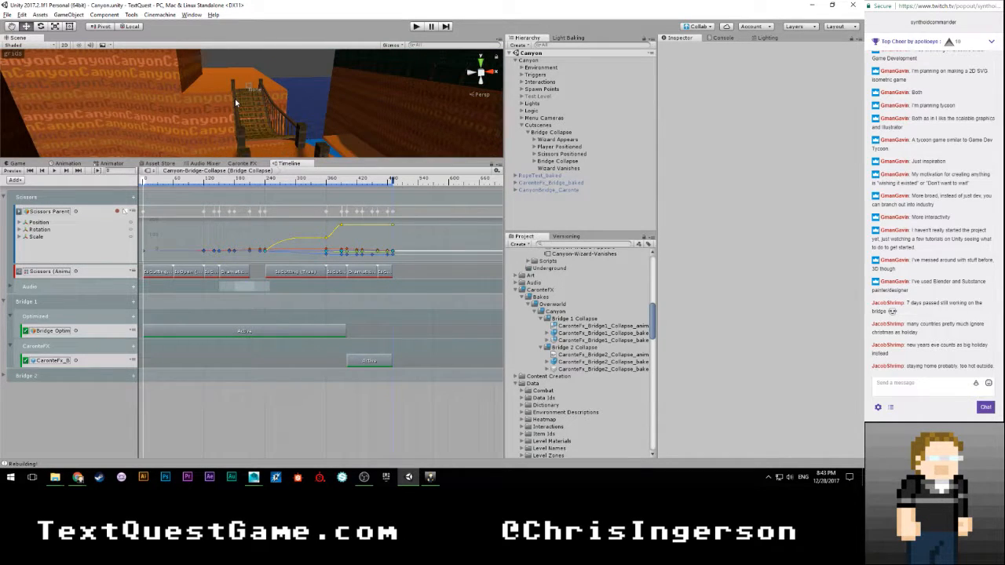
pyautogui.scroll(3, 254, 103)
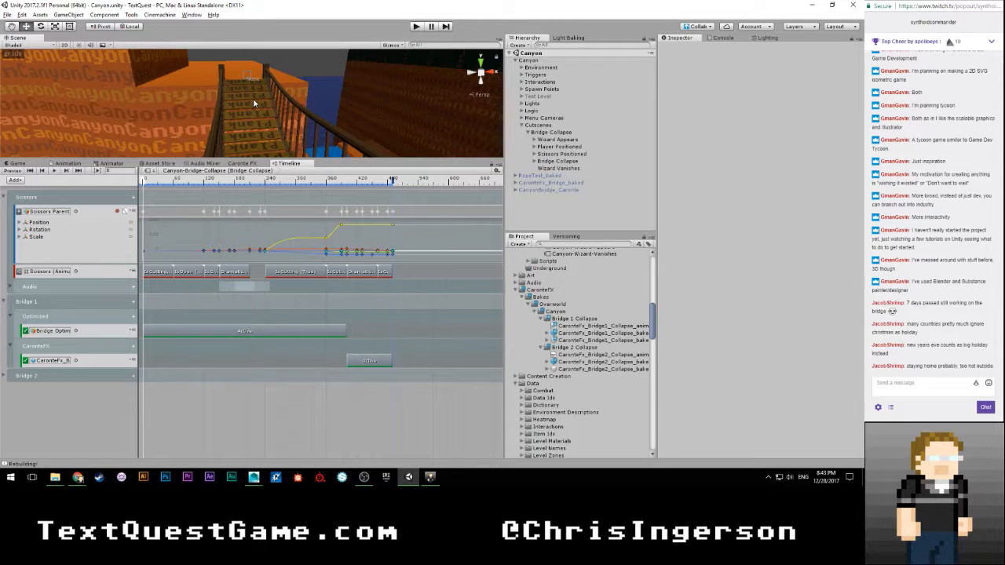
pyautogui.keyDown('alt'); pyautogui.moveTo(253, 103); pyautogui.dragTo(157, 94); pyautogui.keyUp('alt')
pyautogui.moveTo(236, 102); pyautogui.dragTo(179, 126, button='middle')
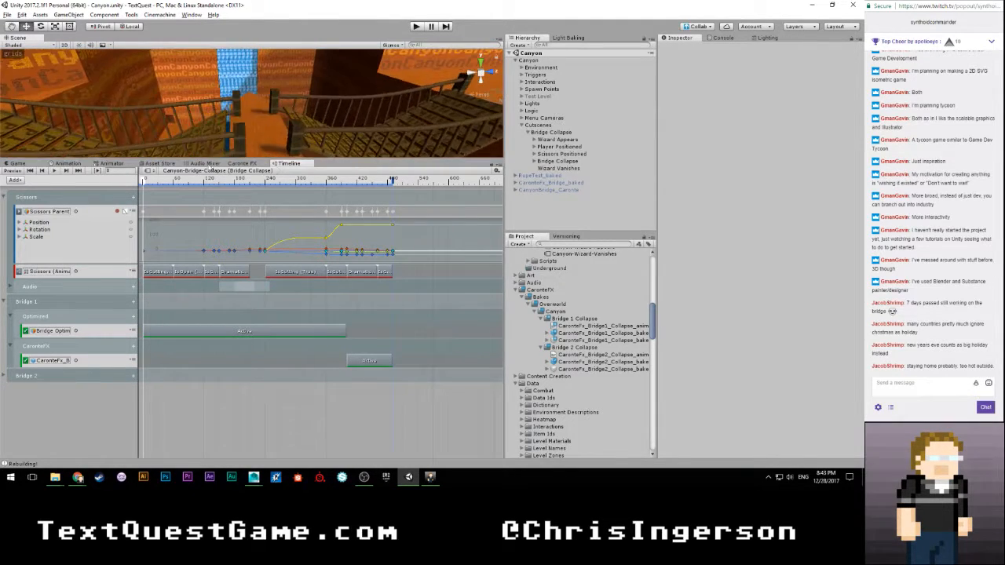
# Step: Scrub the Canyon-Bridge-Collapse timeline to frame 480 and check where the scissors end up beside the bridge
pyautogui.moveTo(149, 182); pyautogui.dragTo(394, 190)
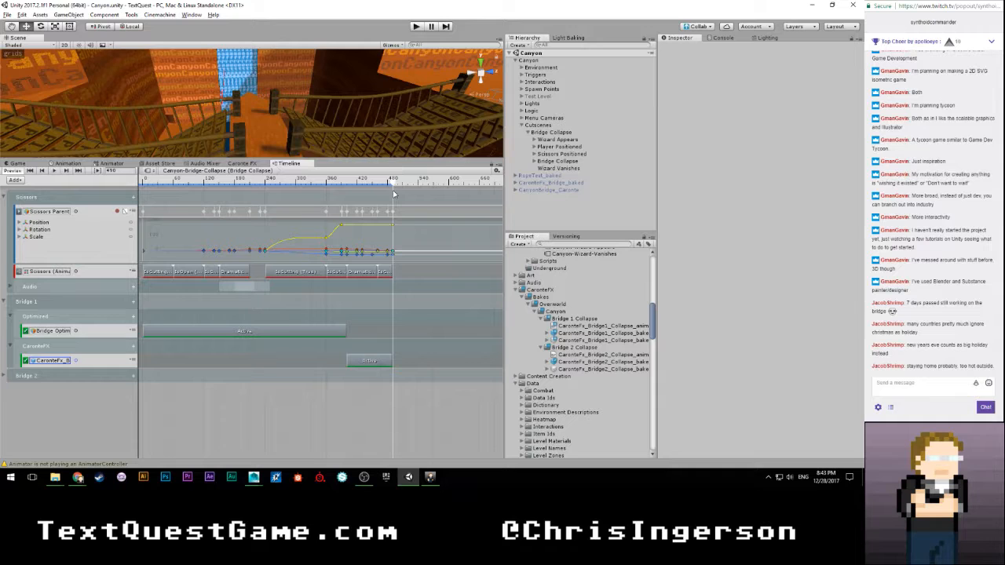
pyautogui.moveTo(283, 105); pyautogui.dragTo(254, 116, button='right')
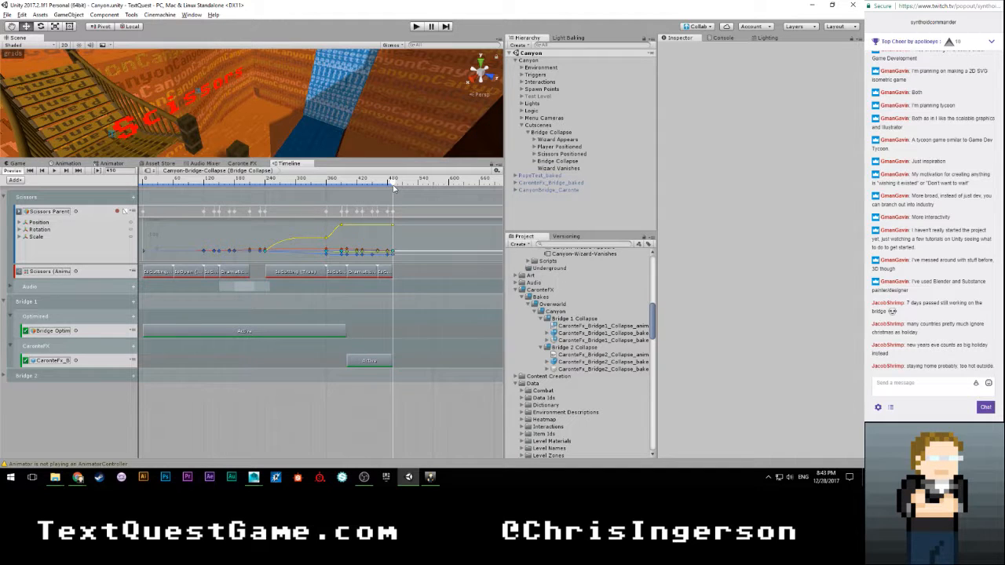
pyautogui.scroll(5, 394, 189)
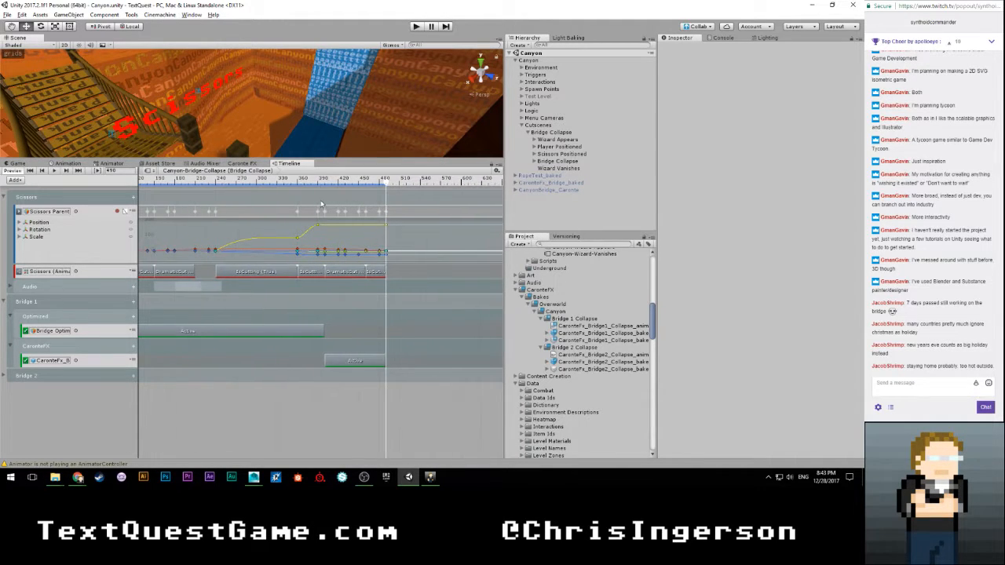
pyautogui.scroll(-5, 321, 204)
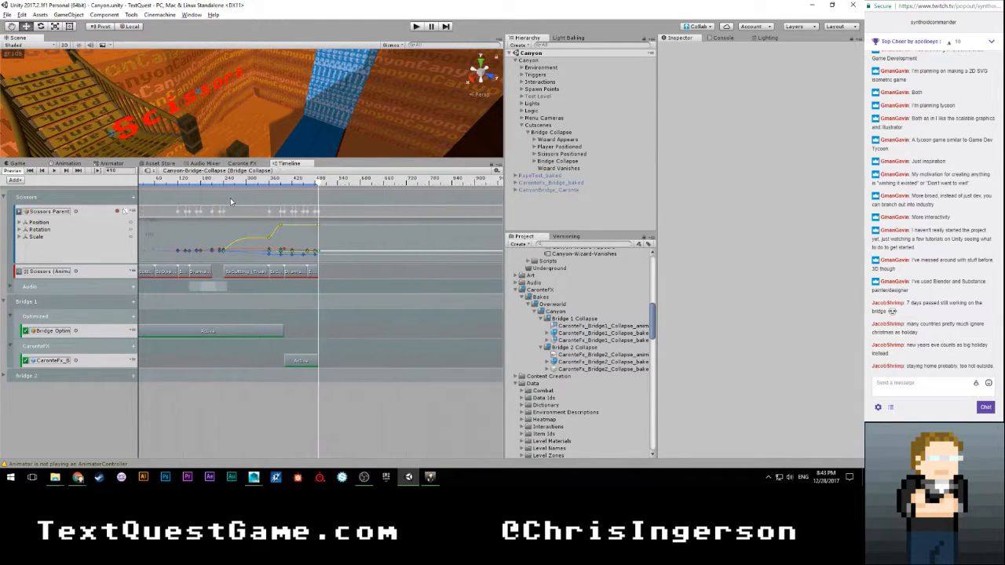
pyautogui.scroll(3, 219, 195)
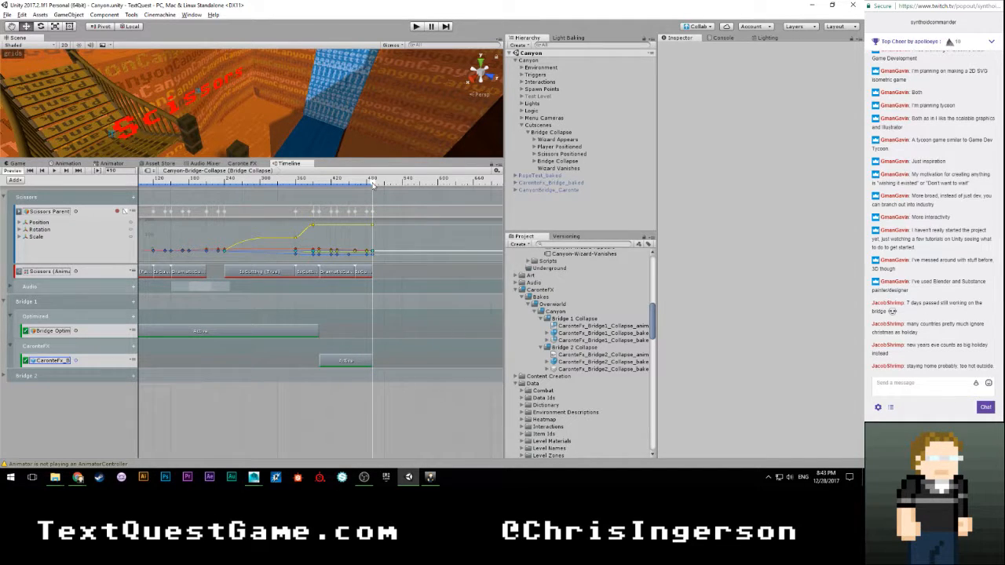
# Step: Move the playhead to frame 600, start recording on the Scissors Parent track, and select the Scissors Parent object
pyautogui.moveTo(373, 183); pyautogui.dragTo(439, 185)
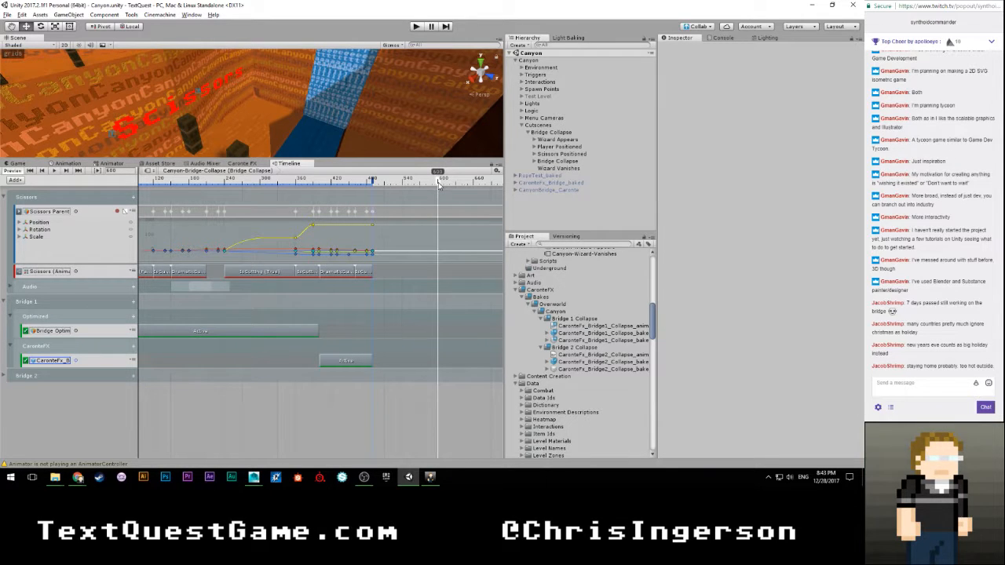
pyautogui.click(118, 212)
pyautogui.scroll(-4, 312, 138)
pyautogui.moveTo(311, 136); pyautogui.dragTo(508, 121, button='right')
pyautogui.click(63, 212)
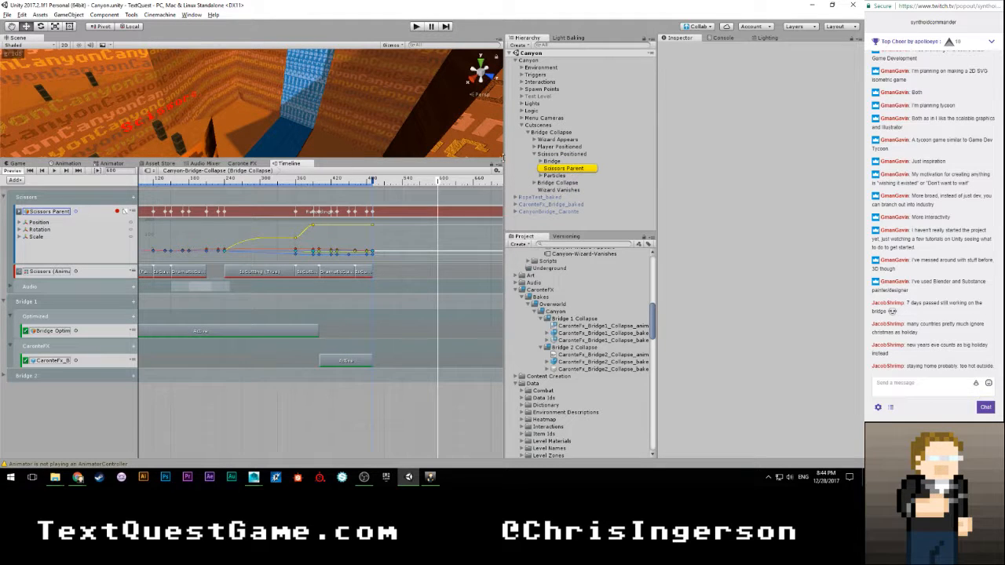
pyautogui.click(558, 169)
# Step: Key the Scissors Parent's X position at -18 on frame 600
pyautogui.scroll(3, 264, 138)
pyautogui.keyDown('alt'); pyautogui.moveTo(135, 121); pyautogui.dragTo(189, 105); pyautogui.keyUp('alt')
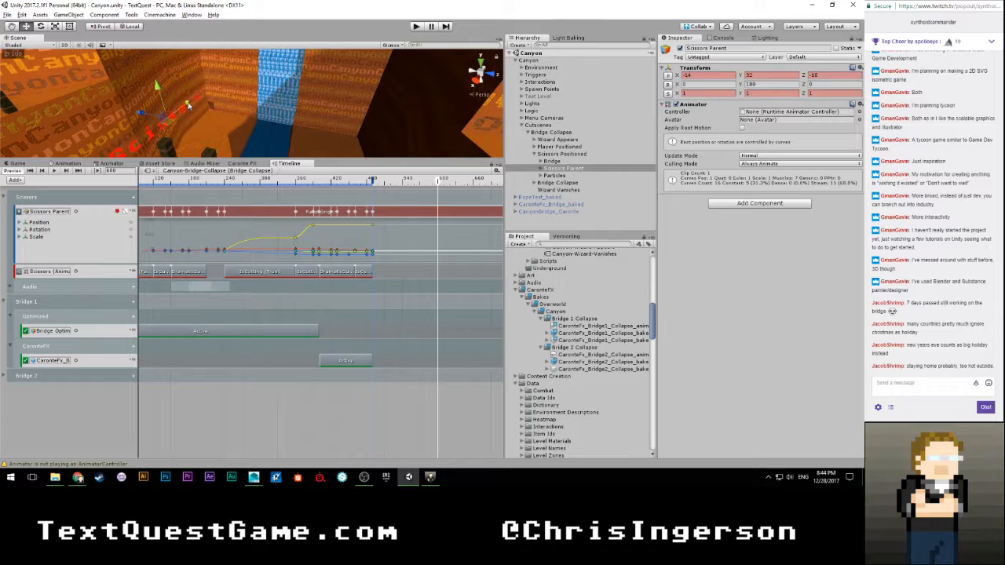
pyautogui.moveTo(189, 105); pyautogui.dragTo(201, 94)
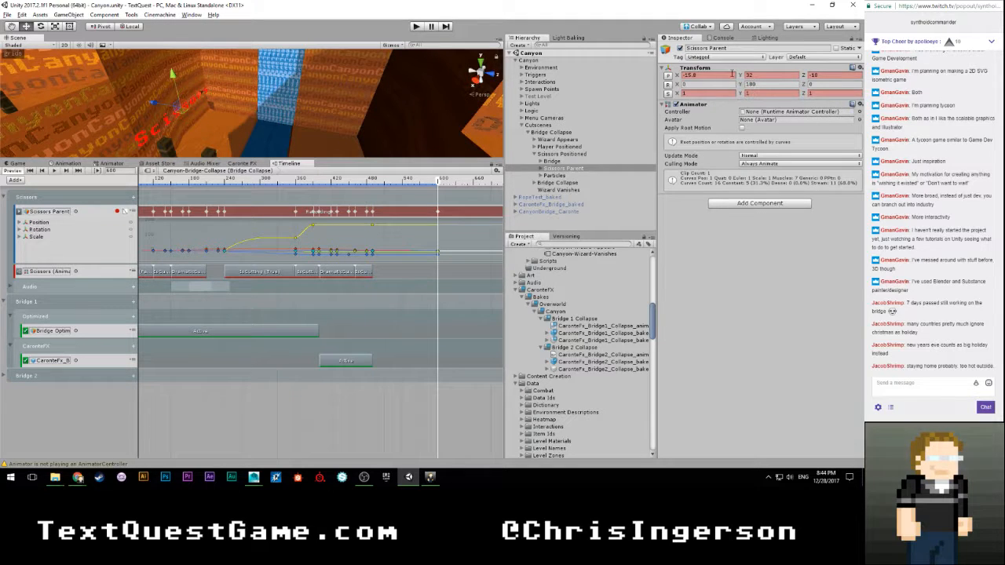
pyautogui.click(689, 75)
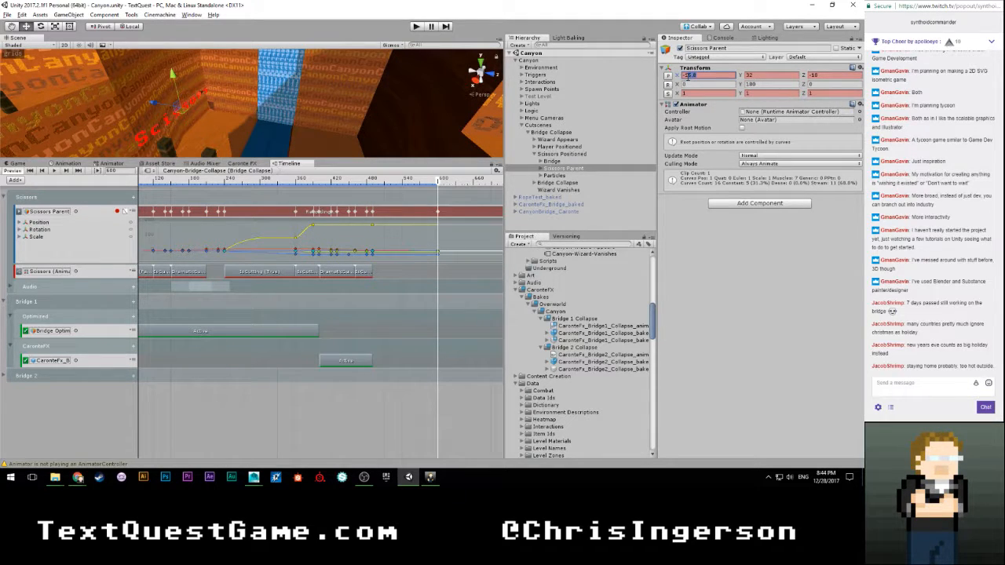
pyautogui.write('-10')
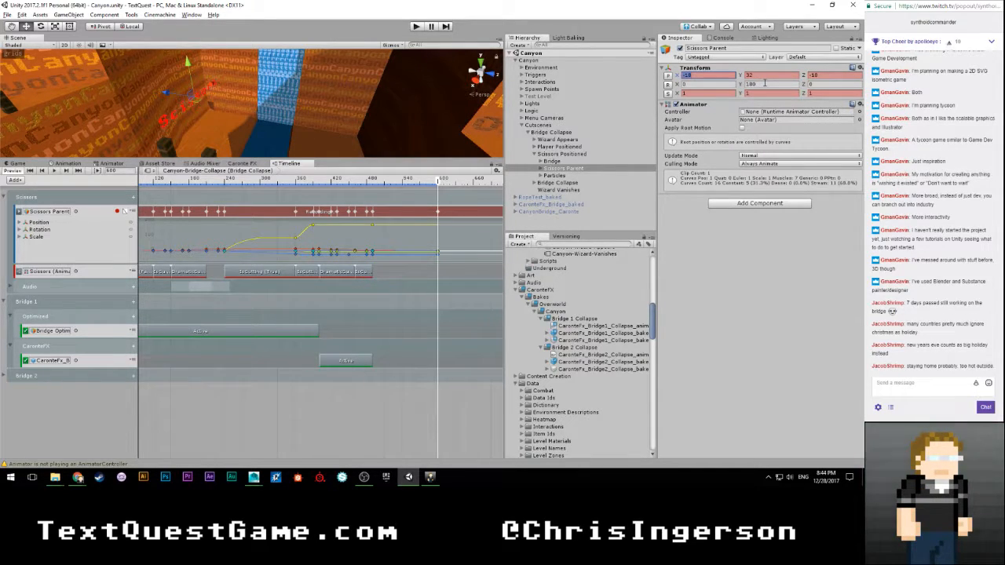
# Step: Key the Scissors Parent's Y rotation at 270 on frame 600 and stop recording
pyautogui.click(764, 84)
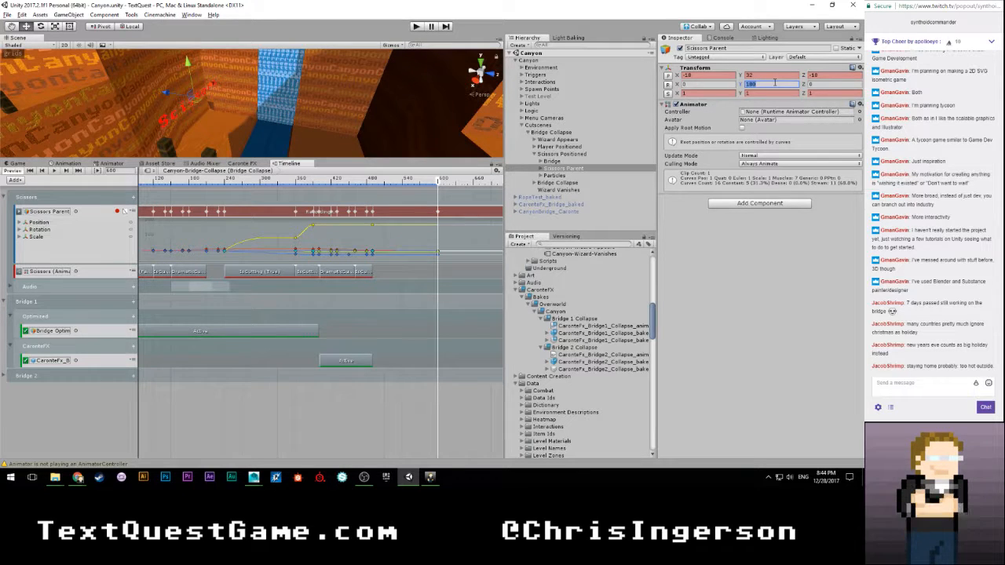
pyautogui.write('270270')
pyautogui.scroll(2, 424, 251)
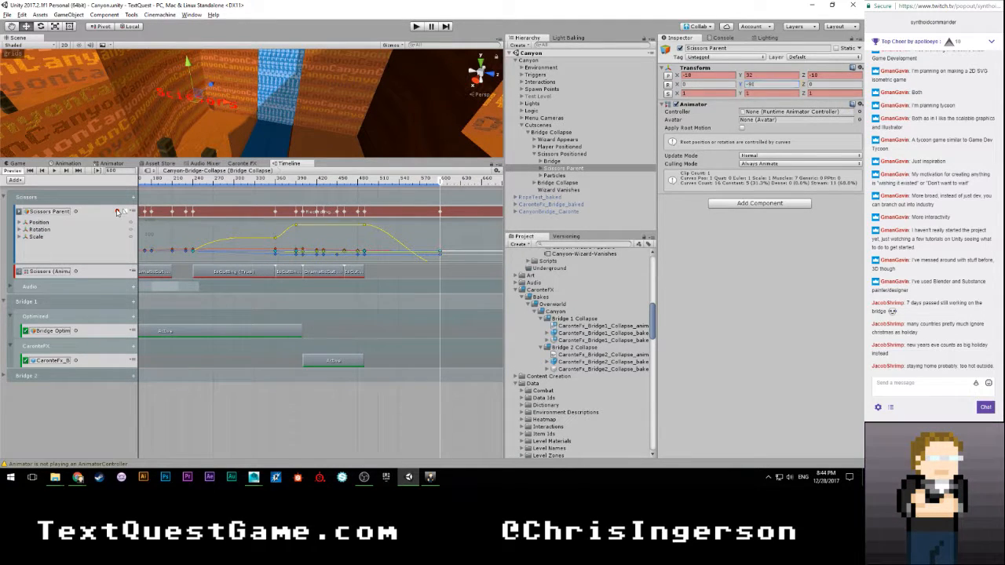
pyautogui.click(118, 211)
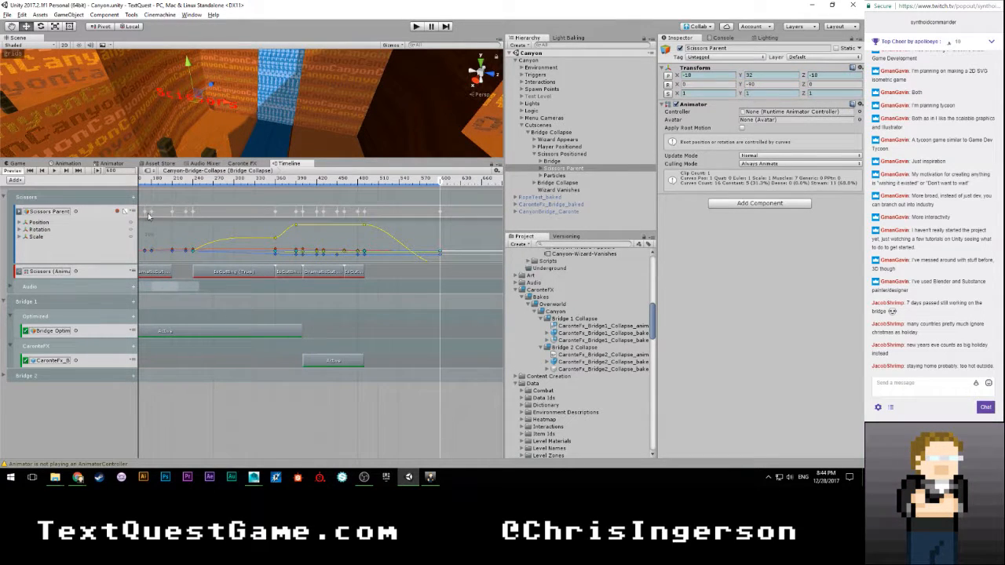
# Step: Try to adjust the Scissors Parent's last rotation key directly on its curve, and undo the change
pyautogui.click(47, 231)
pyautogui.press('f')
pyautogui.scroll(3, 449, 249)
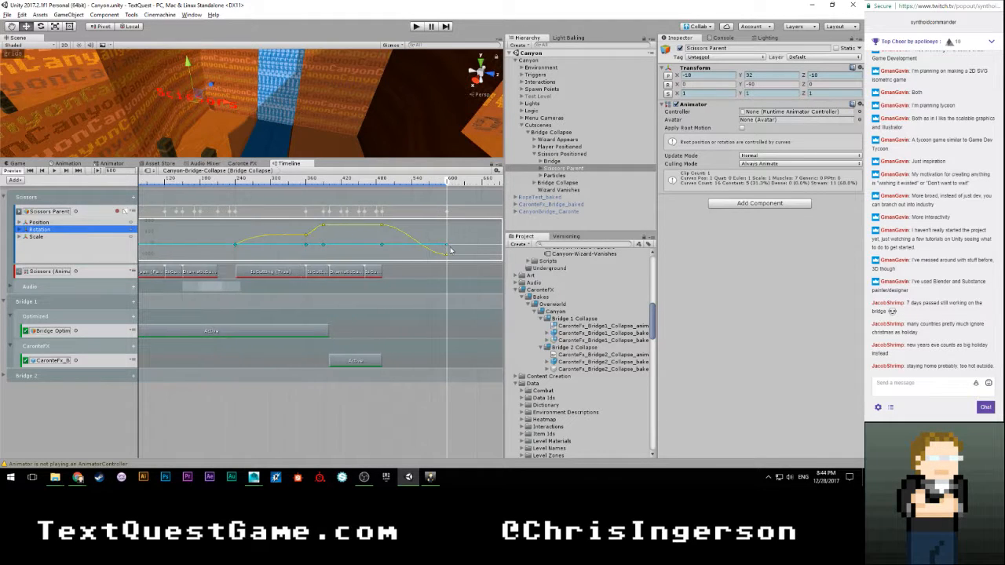
pyautogui.moveTo(445, 252); pyautogui.dragTo(444, 257)
pyautogui.hotkey('ctrl', 'z')
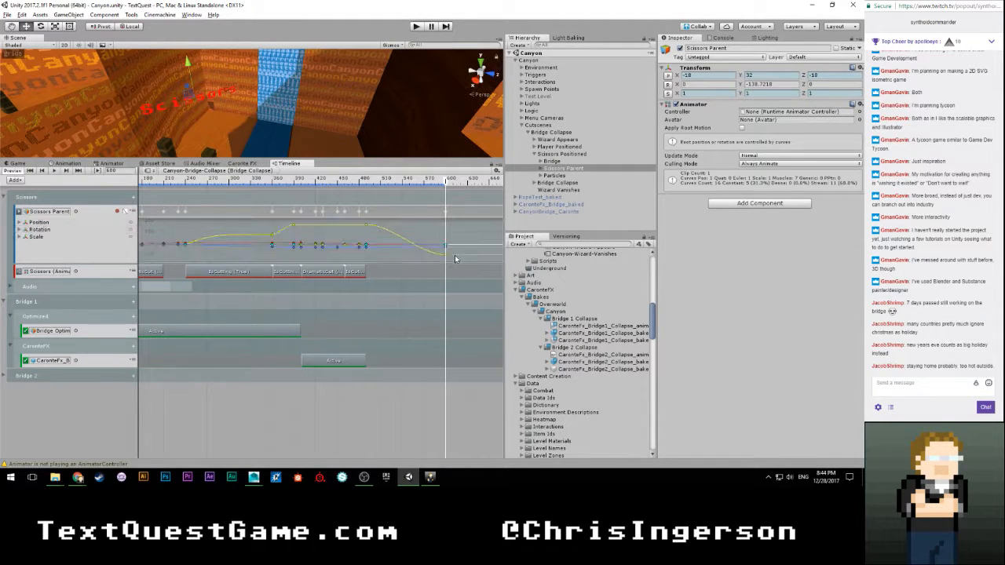
# Step: Edit the frame 600 rotation key's value to 270 so the Scissors Parent's Y rotation curve rises instead of dipping
pyautogui.click(37, 230)
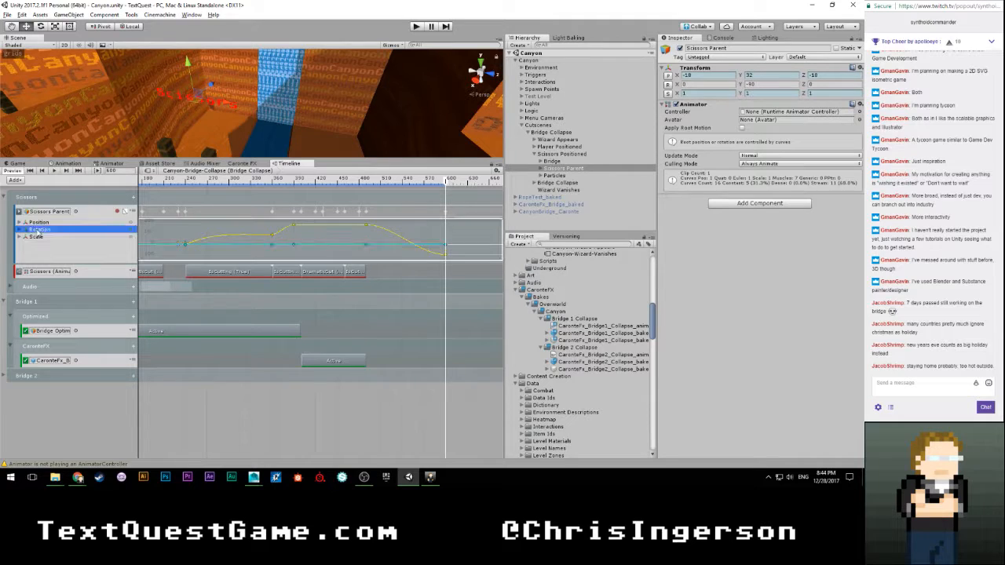
pyautogui.click(474, 239)
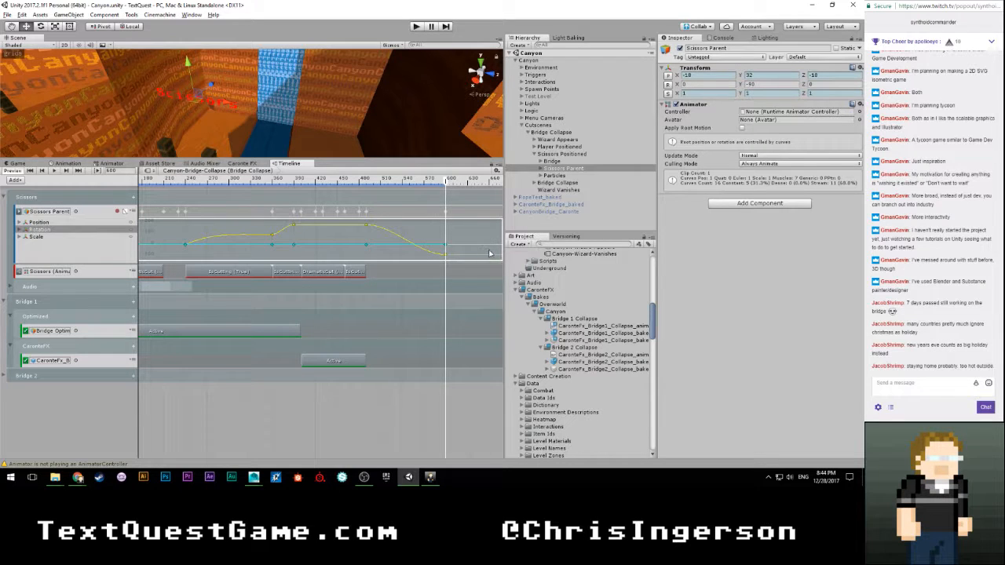
pyautogui.scroll(1, 454, 257)
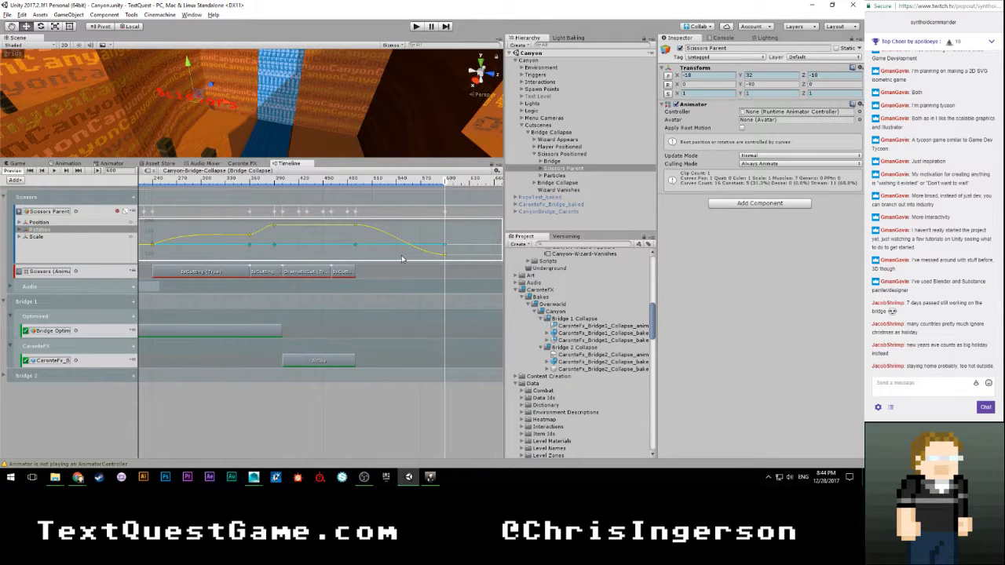
pyautogui.rightClick(447, 260)
pyautogui.click(467, 272)
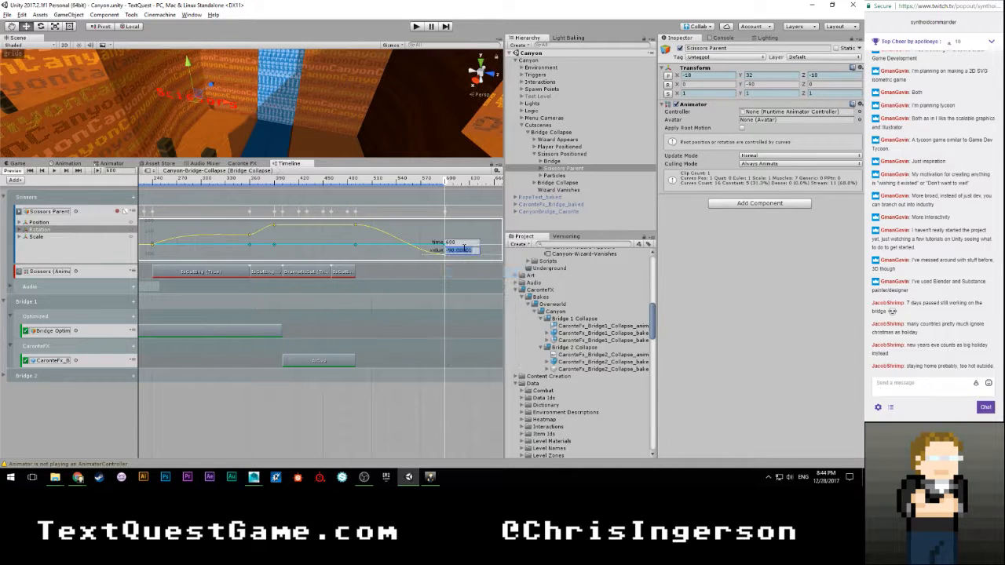
pyautogui.write('-90')
pyautogui.press('Return')
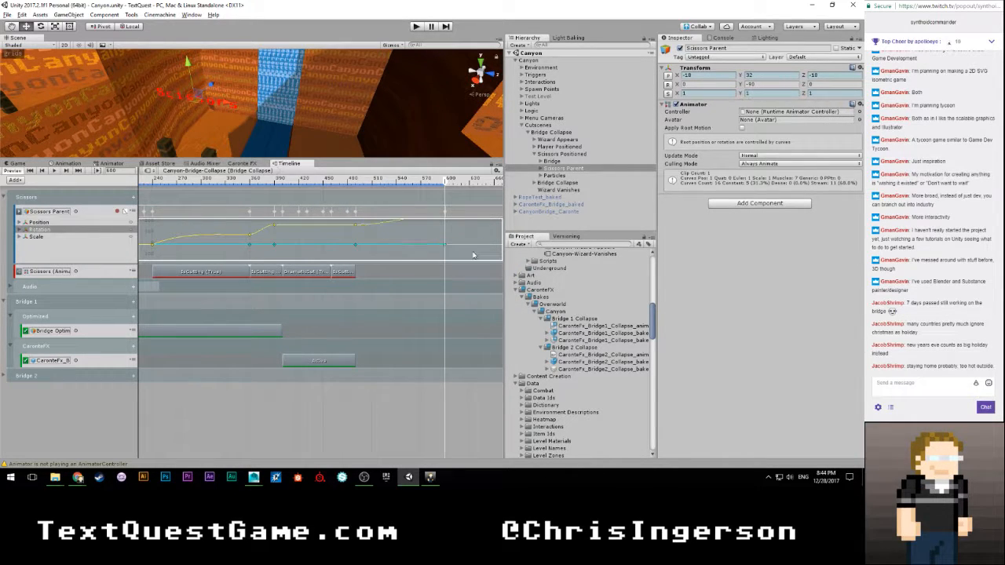
pyautogui.scroll(-3, 468, 244)
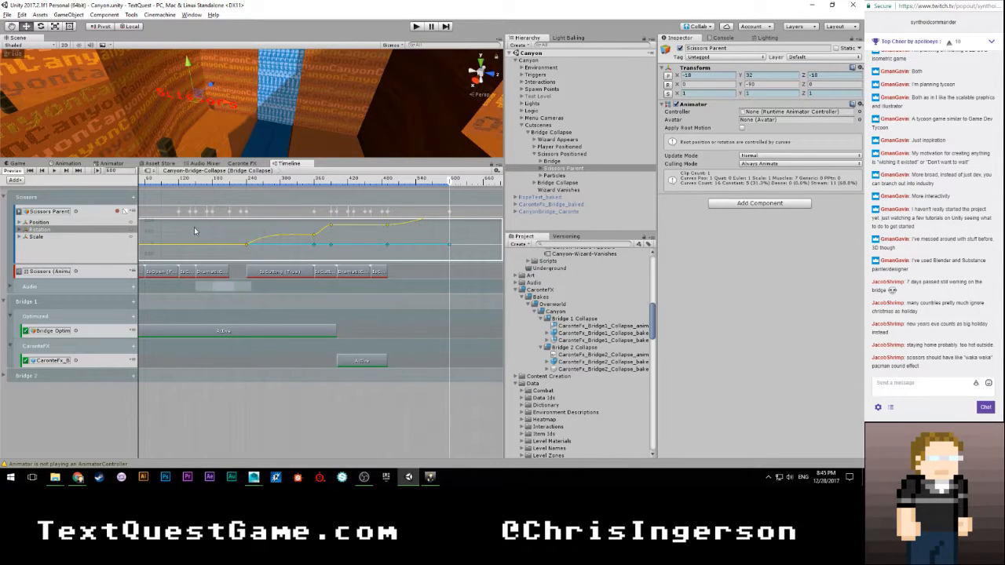
pyautogui.click(76, 230)
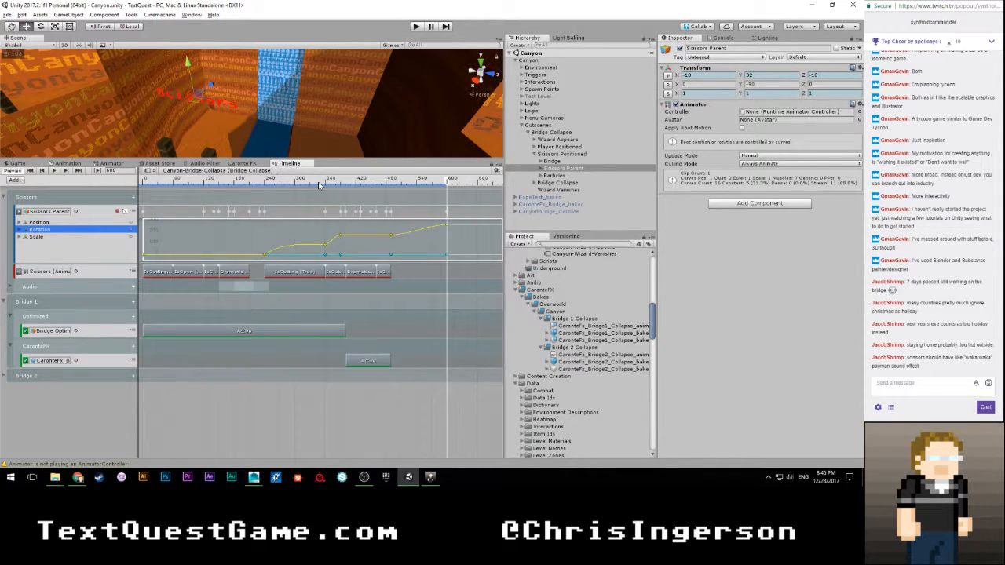
# Step: Examine the scissors' placement relative to the bridge posts in the scene
pyautogui.keyDown('alt'); pyautogui.moveTo(276, 68); pyautogui.dragTo(275, 110); pyautogui.keyUp('alt')
pyautogui.scroll(-4, 290, 106)
pyautogui.scroll(3, 250, 120)
pyautogui.scroll(-3, 245, 123)
pyautogui.scroll(3, 276, 115)
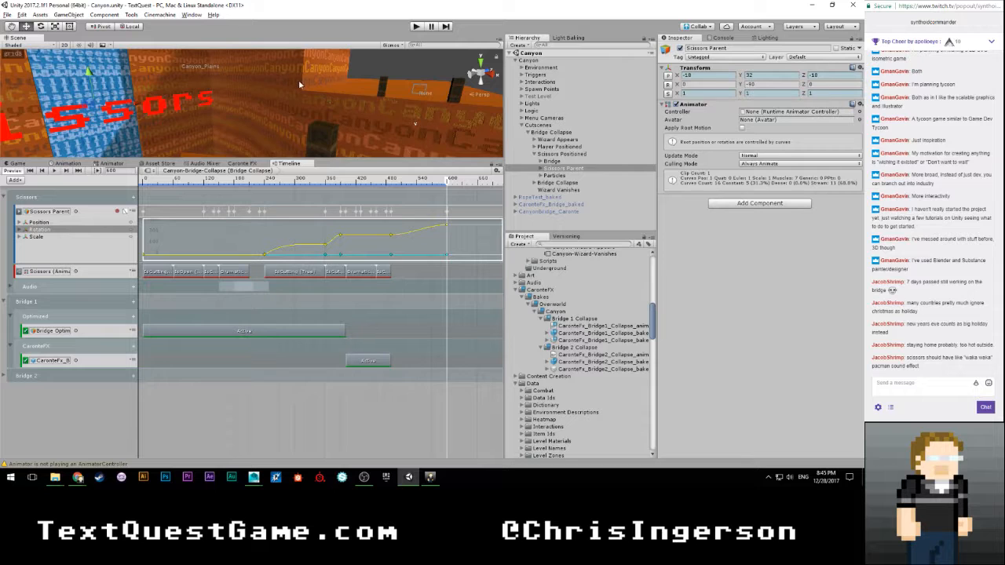
pyautogui.moveTo(299, 84)
pyautogui.keyDown('alt'); pyautogui.mouseDown()
pyautogui.moveTo(279, 75)
pyautogui.moveTo(286, 88)
pyautogui.mouseUp(); pyautogui.keyUp('alt')
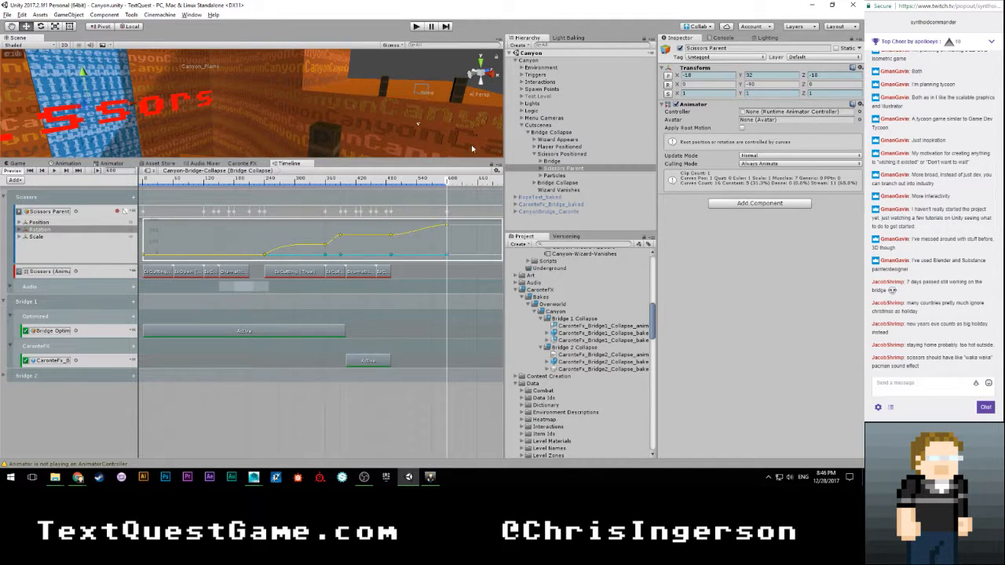
# Step: Reopen the nested Bridge Collapse timeline, place the playhead at frame 600, and start recording on the Scissors Parent track
pyautogui.click(396, 181)
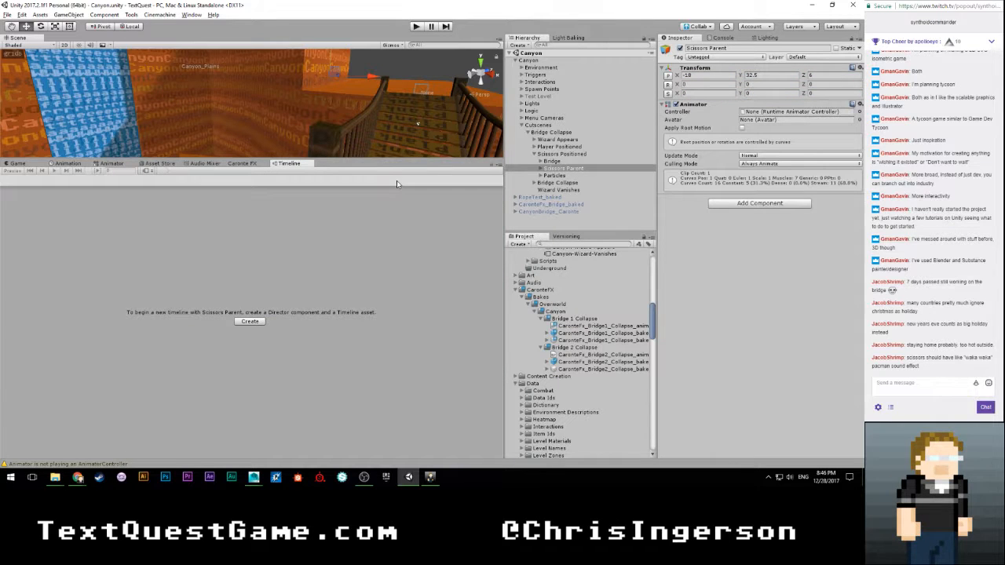
pyautogui.click(554, 132)
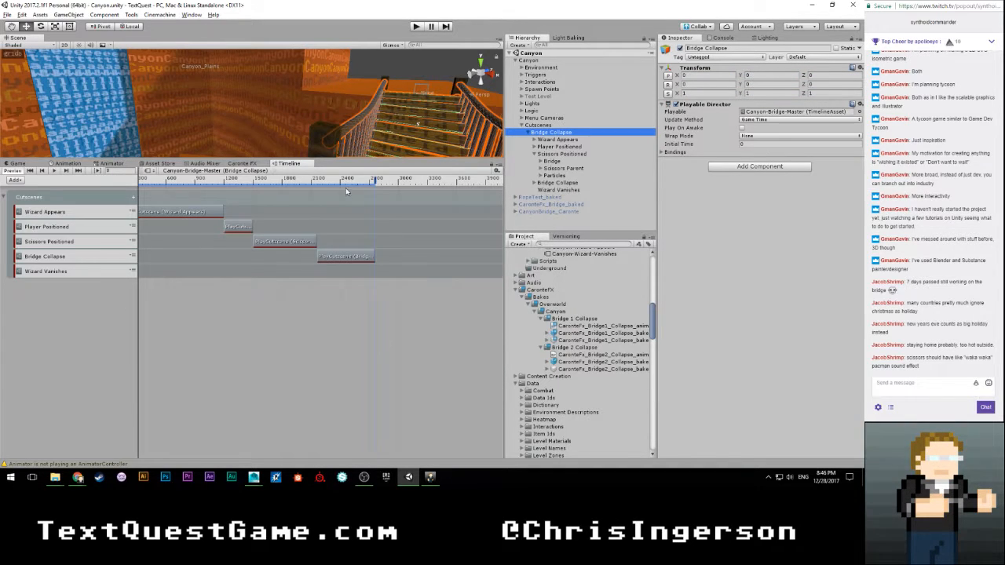
pyautogui.click(558, 182)
pyautogui.moveTo(372, 182); pyautogui.dragTo(448, 182)
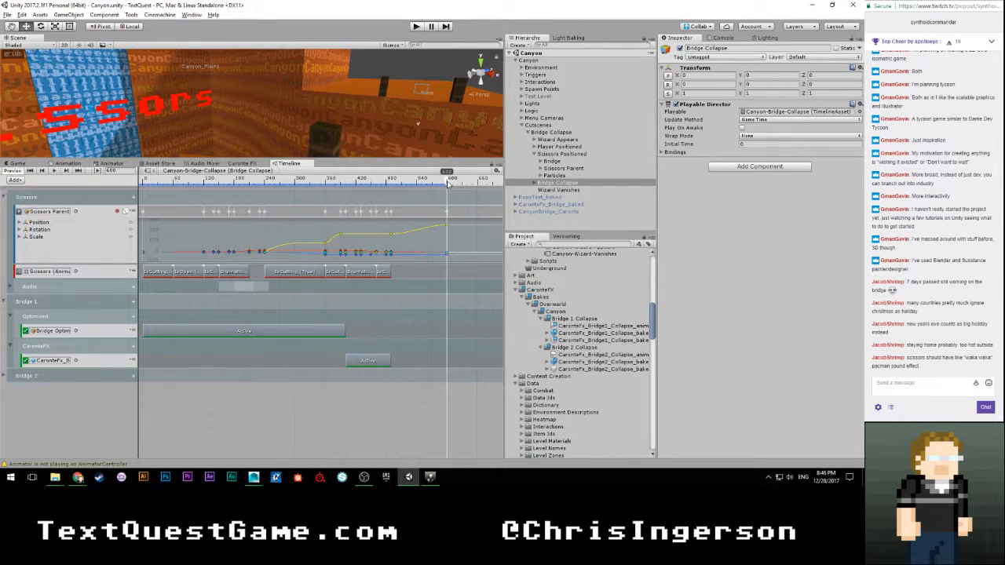
pyautogui.click(118, 211)
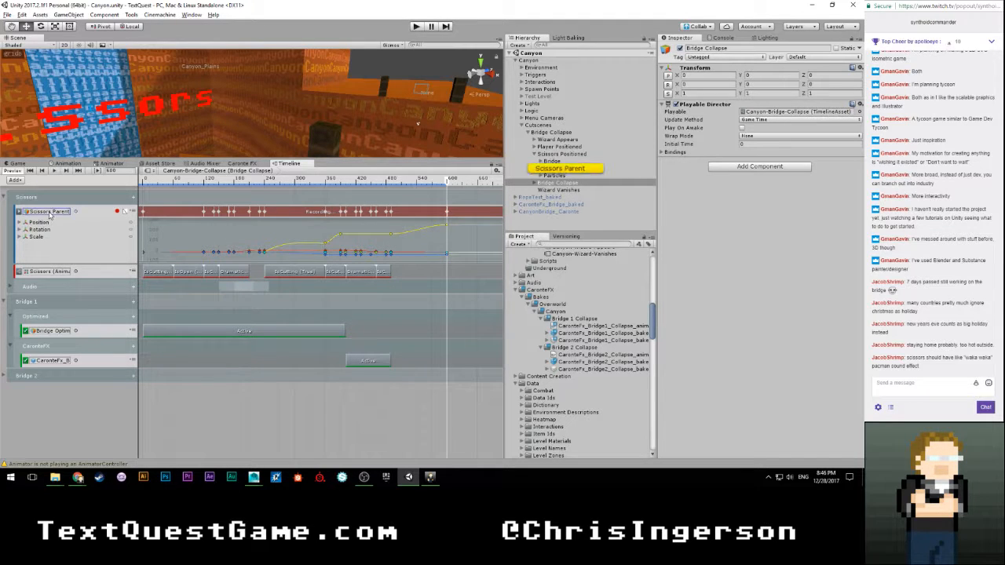
# Step: Key the Scissors Parent's Z position at frame 600, stepping it through -12 and 0 to a final value of 6
pyautogui.click(562, 168)
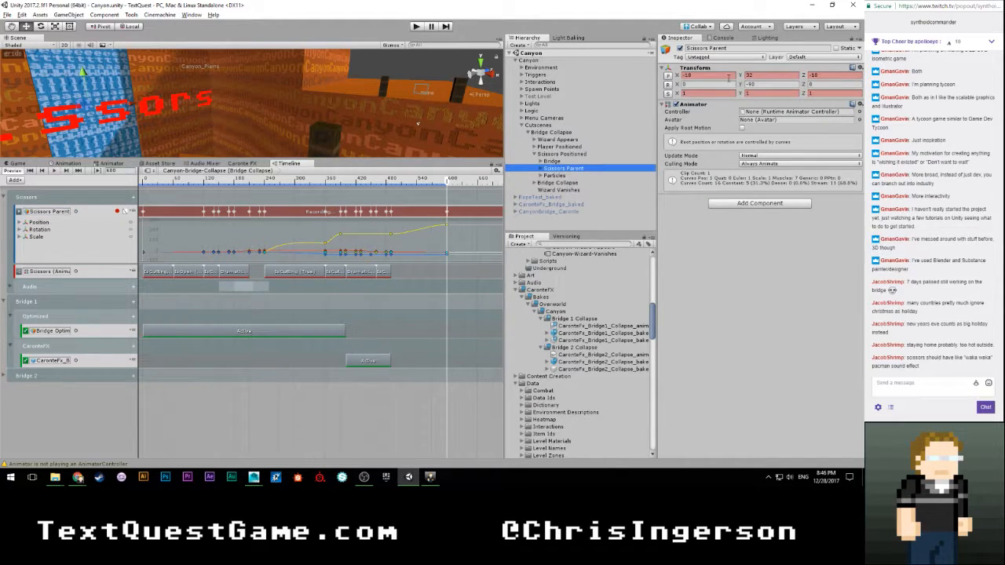
pyautogui.click(814, 75)
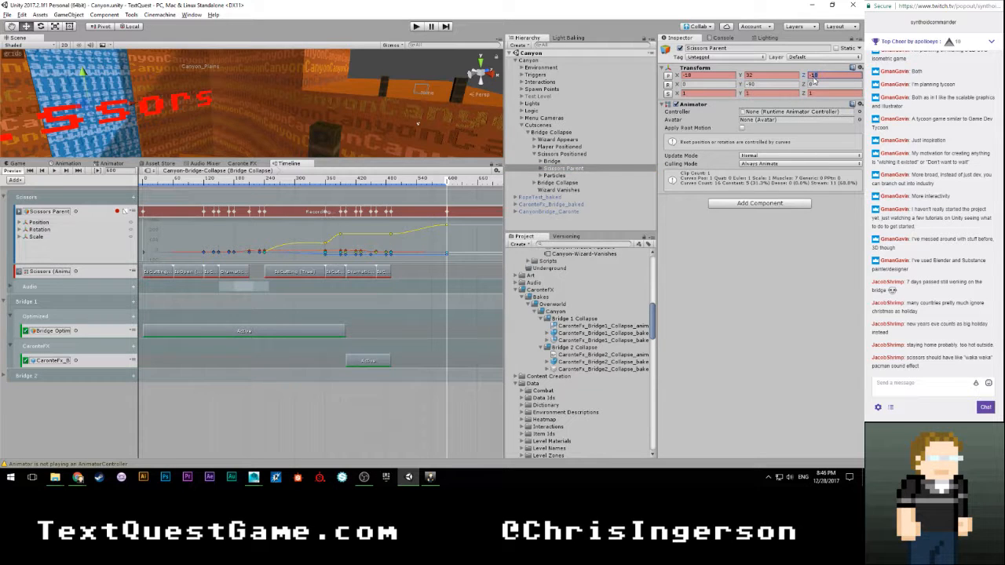
pyautogui.write('-12')
pyautogui.press('Return')
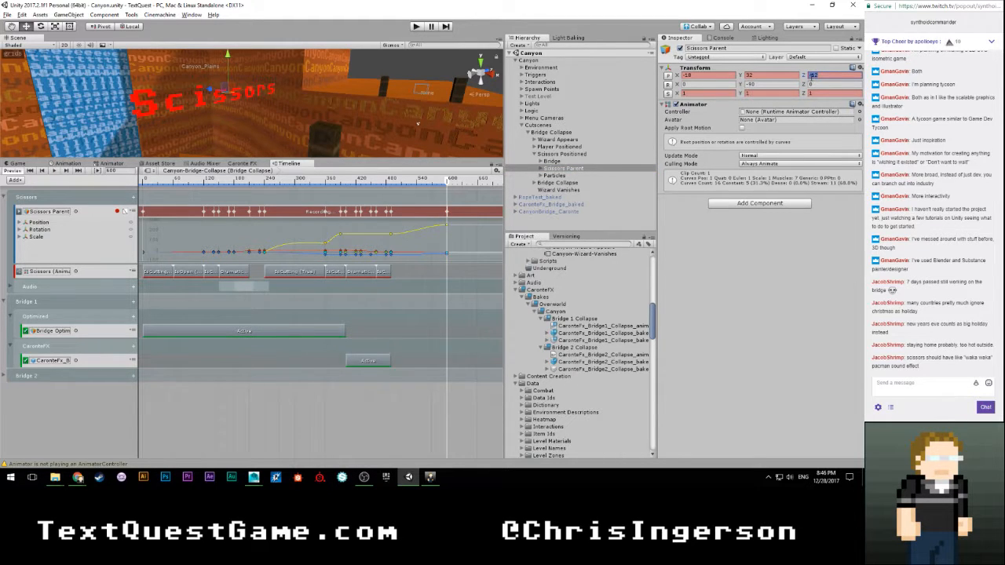
pyautogui.click(817, 77)
pyautogui.moveTo(818, 76); pyautogui.dragTo(812, 76)
pyautogui.write('6')
pyautogui.press('Return')
pyautogui.keyDown('alt'); pyautogui.moveTo(417, 78); pyautogui.dragTo(517, 118); pyautogui.keyUp('alt')
pyautogui.click(811, 75)
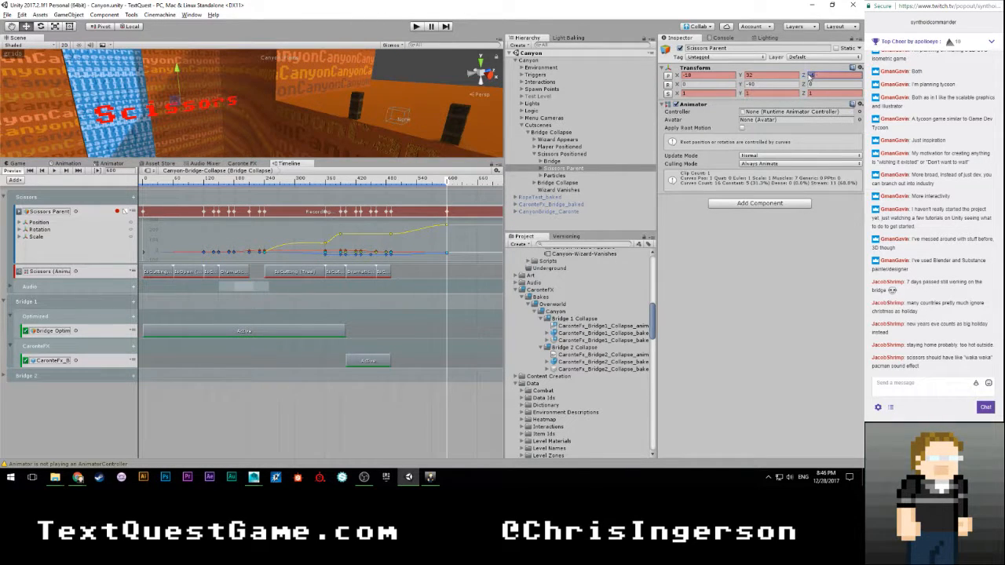
pyautogui.write('0')
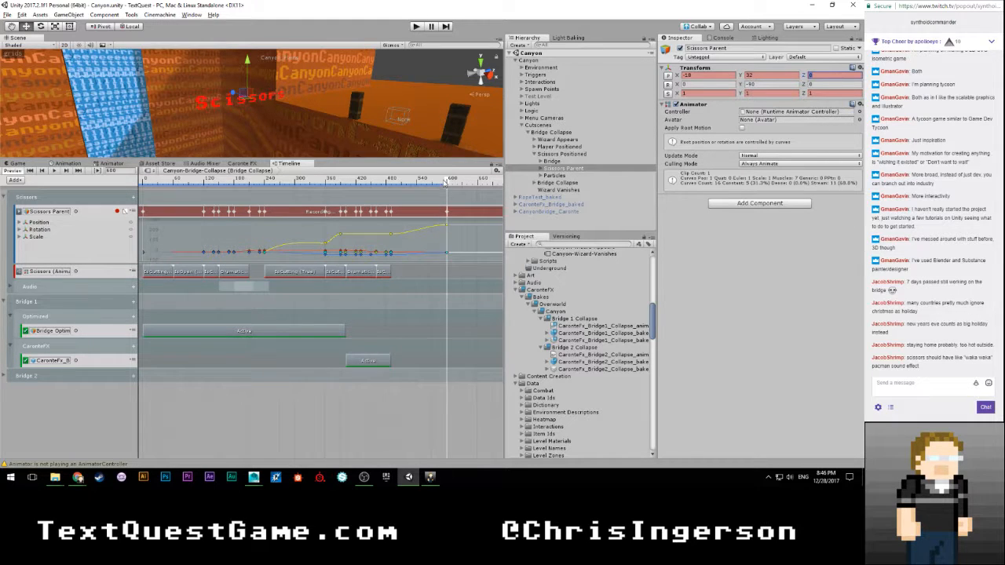
pyautogui.moveTo(444, 183)
pyautogui.mouseDown()
pyautogui.moveTo(144, 181)
pyautogui.moveTo(447, 189)
pyautogui.mouseUp()
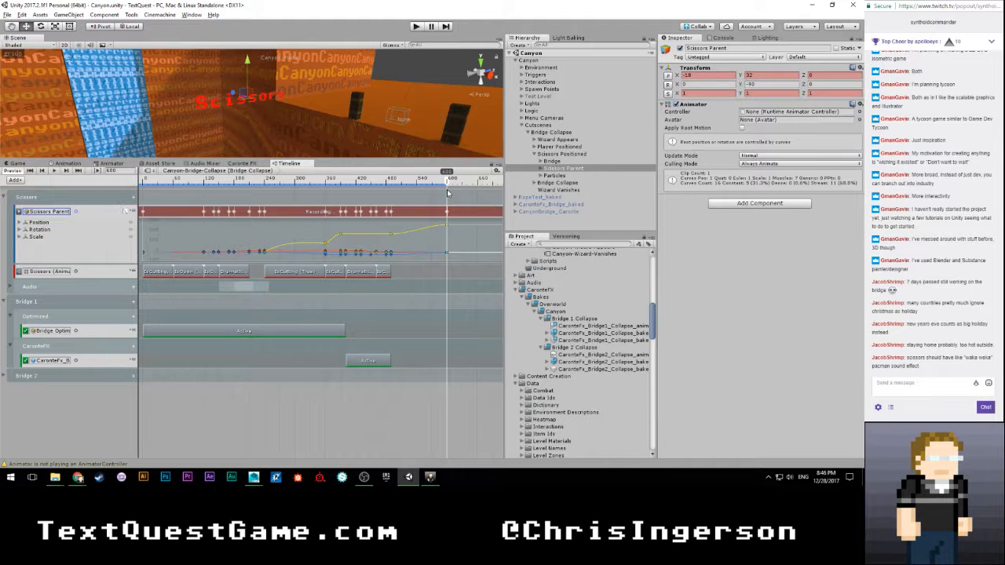
pyautogui.click(822, 77)
pyautogui.write('6')
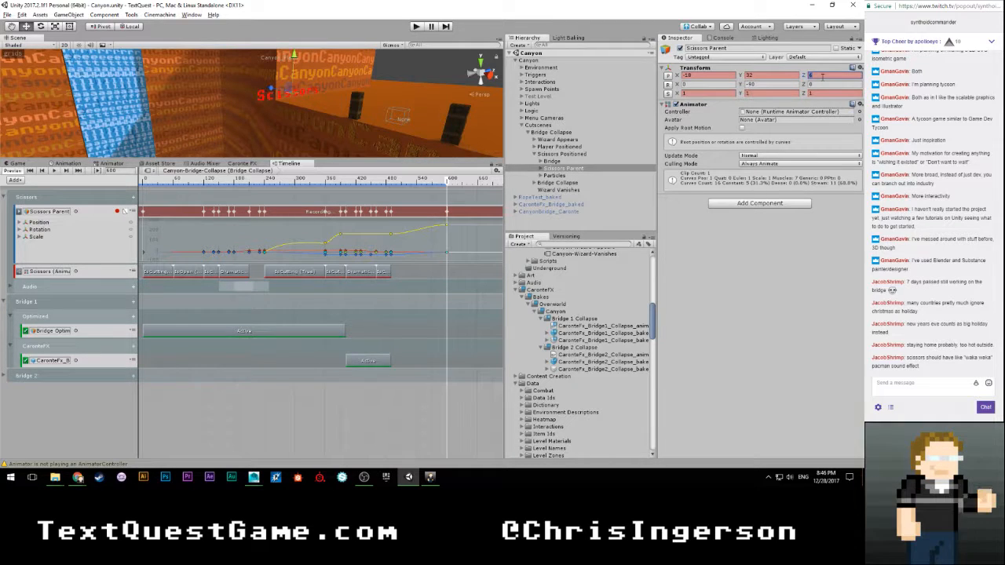
# Step: Set the Scissors Parent's Y position to 32.5 at frame 600 and stop recording
pyautogui.click(445, 180)
pyautogui.moveTo(445, 181)
pyautogui.mouseDown()
pyautogui.moveTo(143, 179)
pyautogui.moveTo(451, 180)
pyautogui.mouseUp()
pyautogui.click(772, 75)
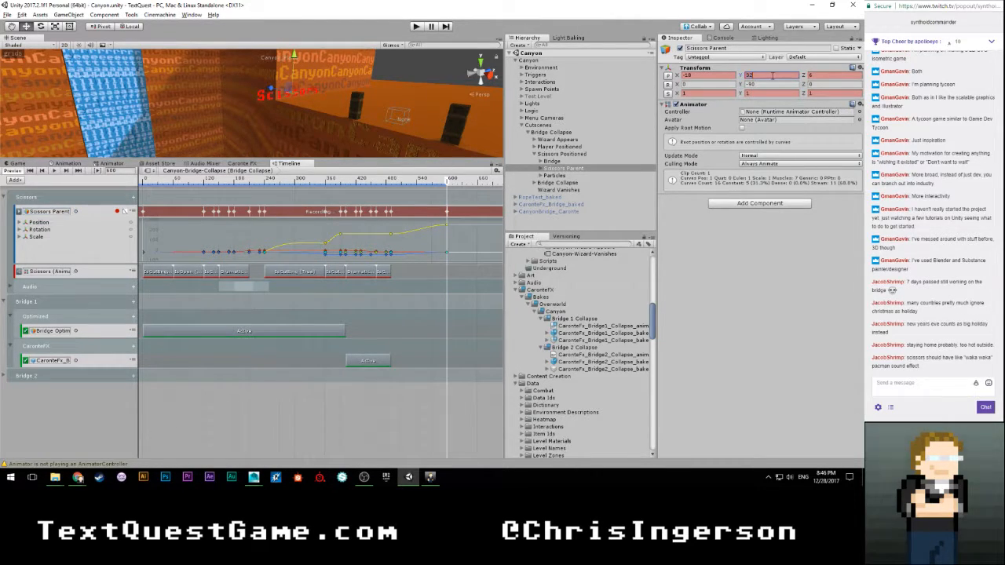
pyautogui.write('32.5')
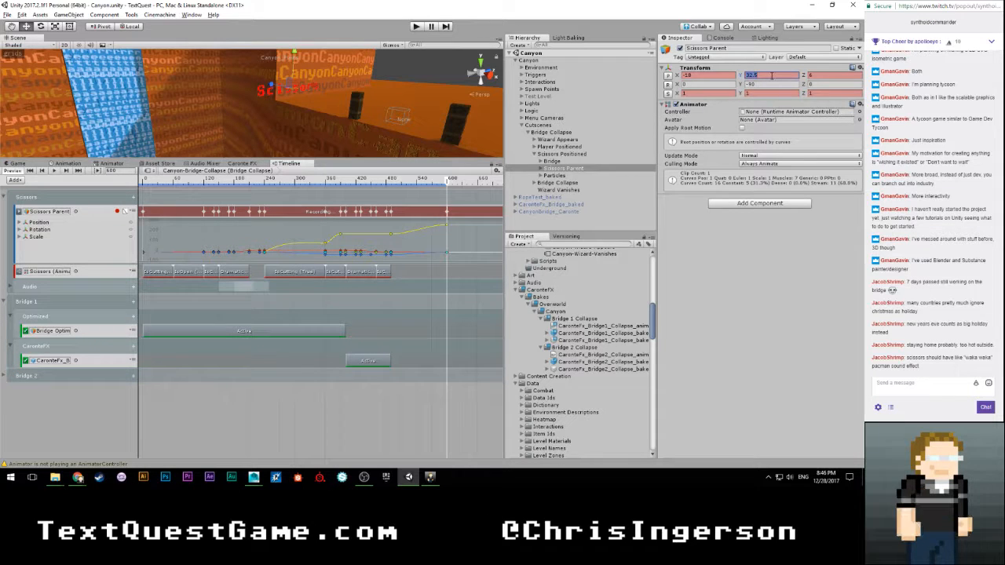
pyautogui.moveTo(448, 181)
pyautogui.mouseDown()
pyautogui.moveTo(144, 182)
pyautogui.moveTo(449, 185)
pyautogui.mouseUp()
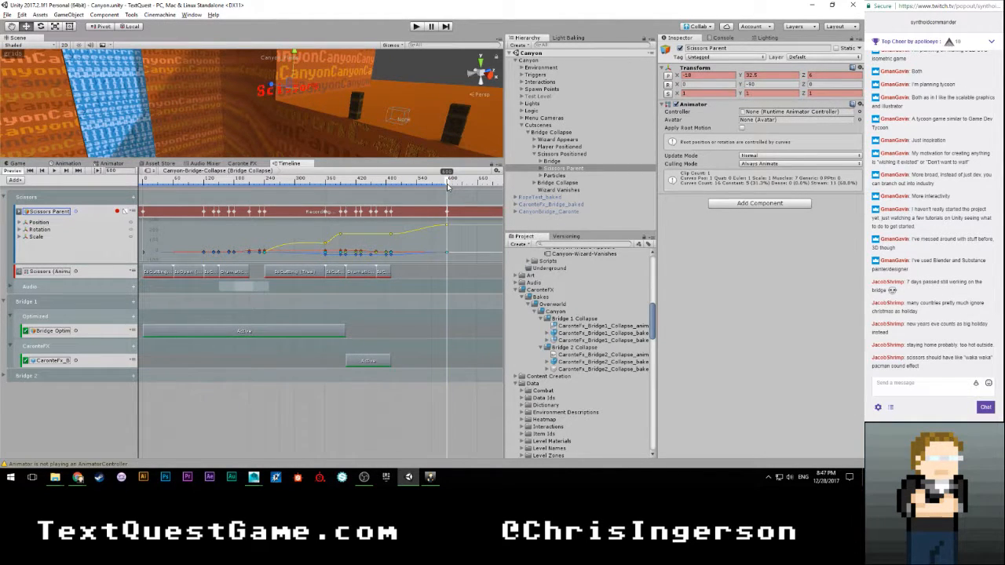
pyautogui.click(117, 211)
# Step: Edit the frame 600 rotation key's value to 360 on the Scissors Parent's Y rotation curve
pyautogui.click(463, 242)
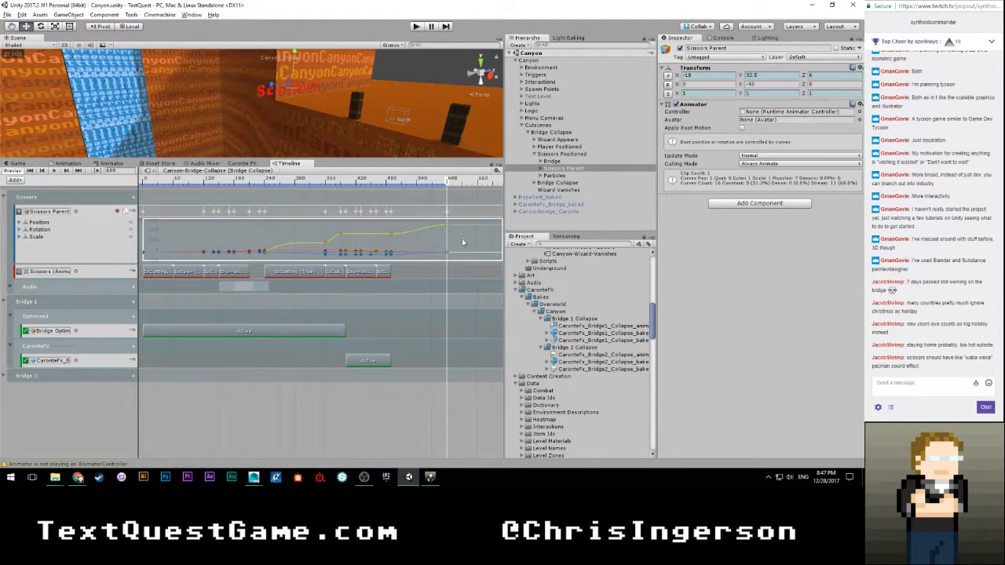
pyautogui.rightClick(448, 227)
pyautogui.click(467, 240)
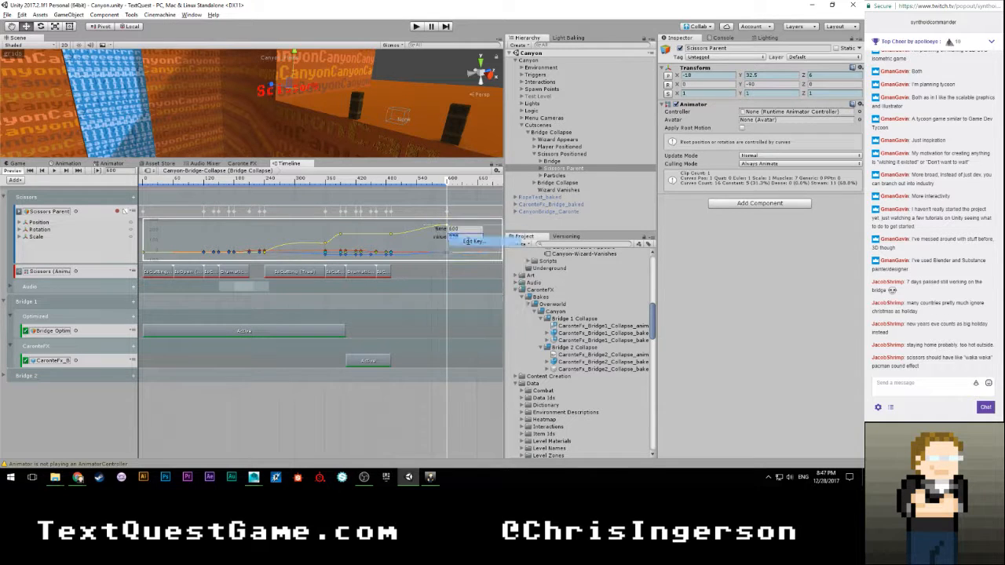
pyautogui.write('360')
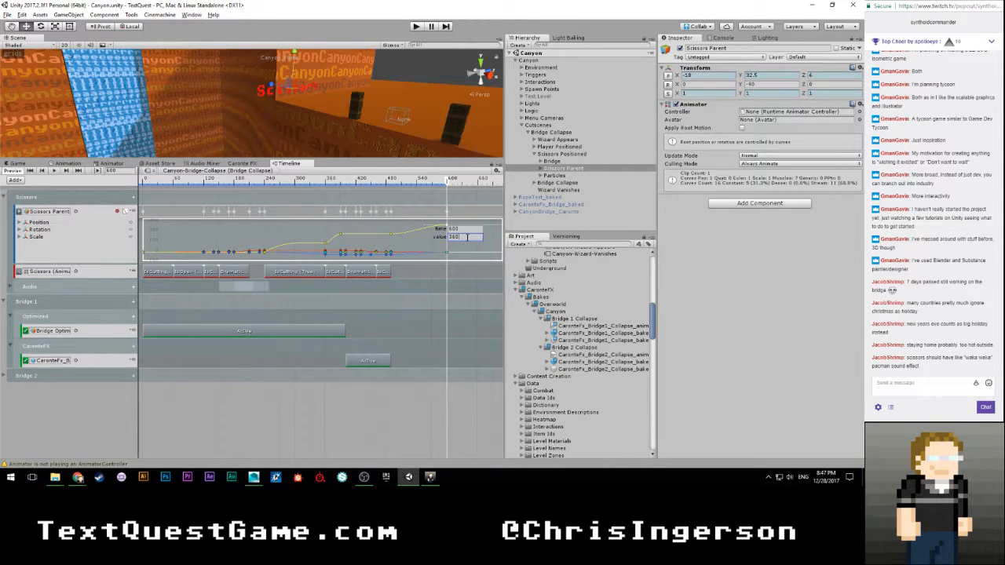
pyautogui.press('Return')
# Step: Isolate the Rotation curve, fit the timeline to its full length, and show all of the Scissors Parent's curves again
pyautogui.scroll(-3, 466, 238)
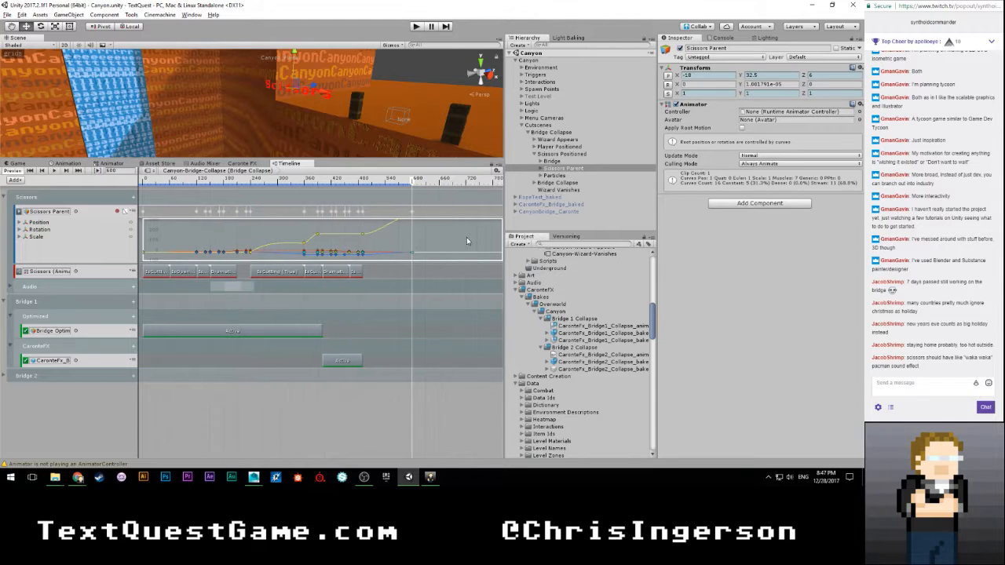
pyautogui.click(38, 230)
pyautogui.press('f')
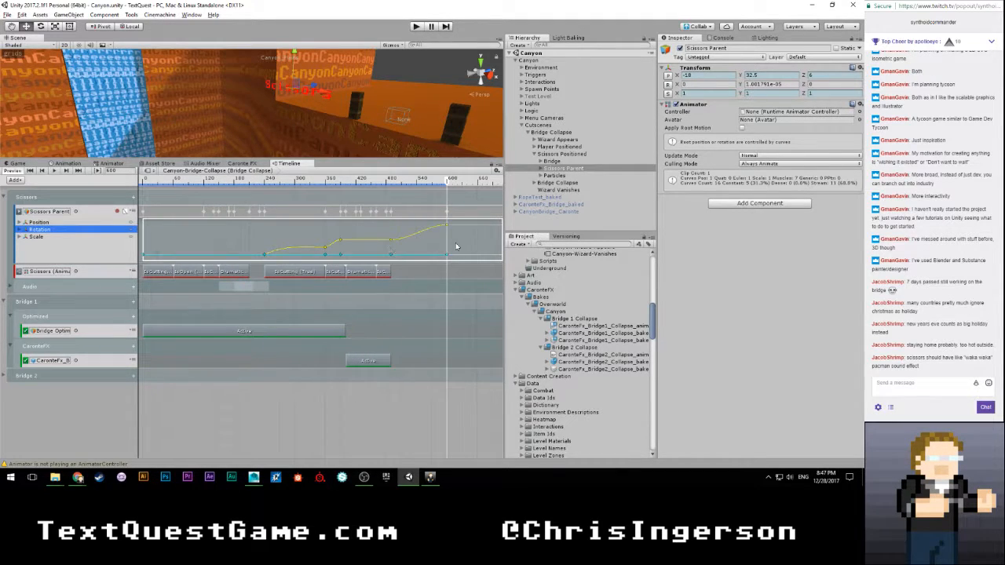
pyautogui.keyDown('ctrl'); pyautogui.click(54, 227); pyautogui.keyUp('ctrl')
pyautogui.click(89, 239)
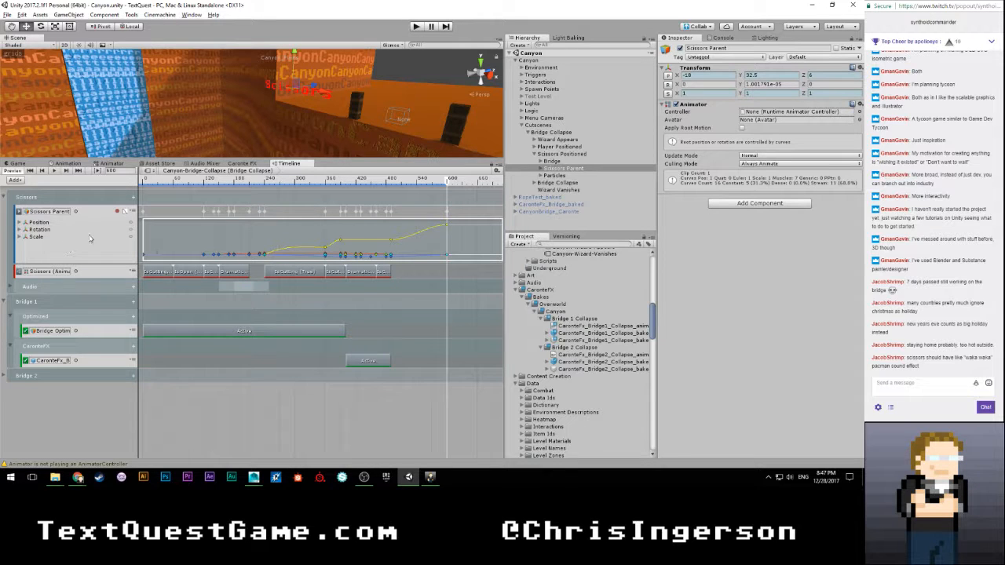
# Step: Scrub to frame 490 and inspect the scissors' placement around the bridges in the scene
pyautogui.moveTo(320, 189); pyautogui.dragTo(392, 194)
pyautogui.scroll(-4, 246, 113)
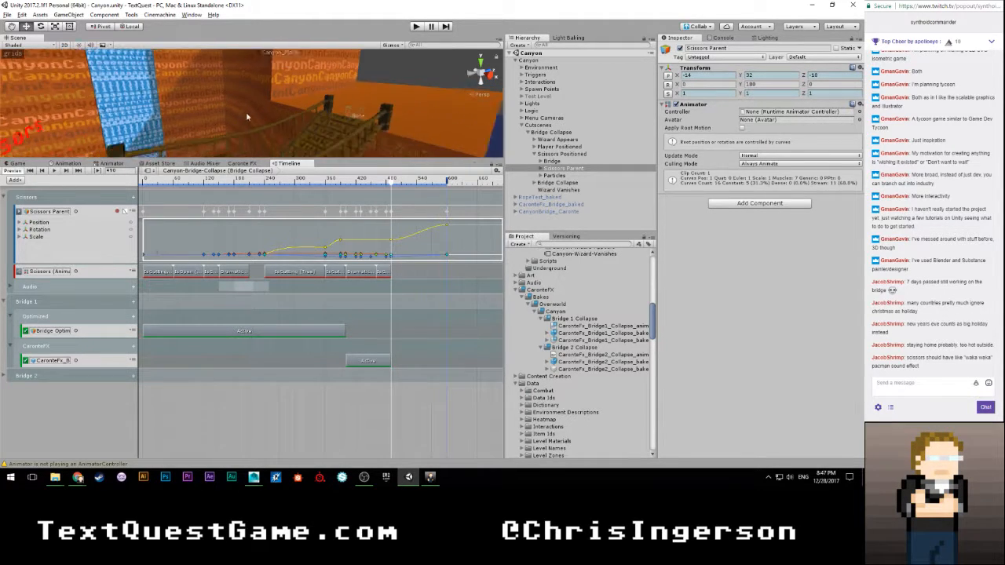
pyautogui.moveTo(235, 116); pyautogui.dragTo(254, 122, button='middle')
pyautogui.keyDown('alt'); pyautogui.moveTo(254, 122); pyautogui.dragTo(286, 120); pyautogui.keyUp('alt')
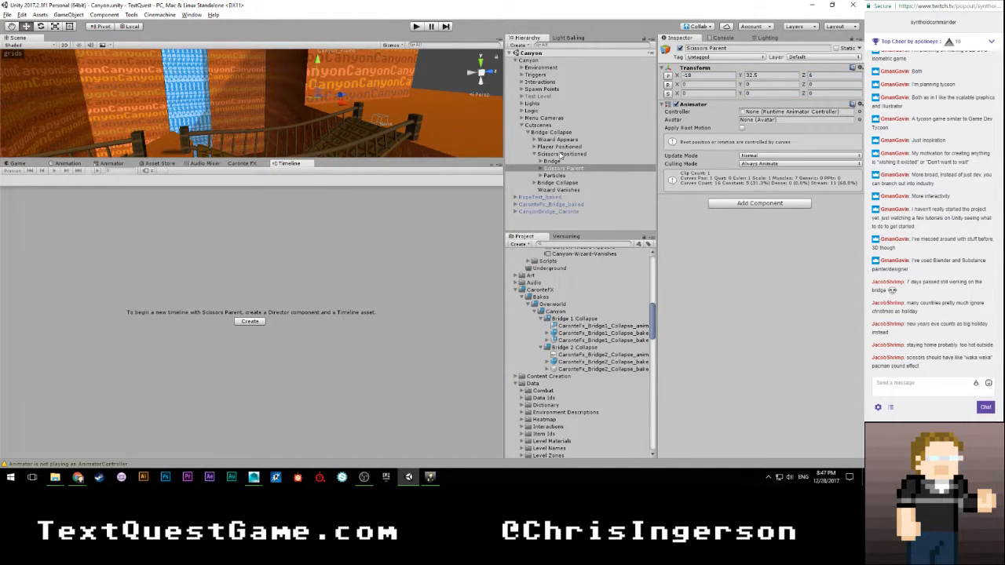
# Step: Reopen the nested Bridge Collapse timeline and reshape the Y rotation curve's tangents between the keys at frames 490 and 600
pyautogui.click(558, 182)
pyautogui.click(389, 235)
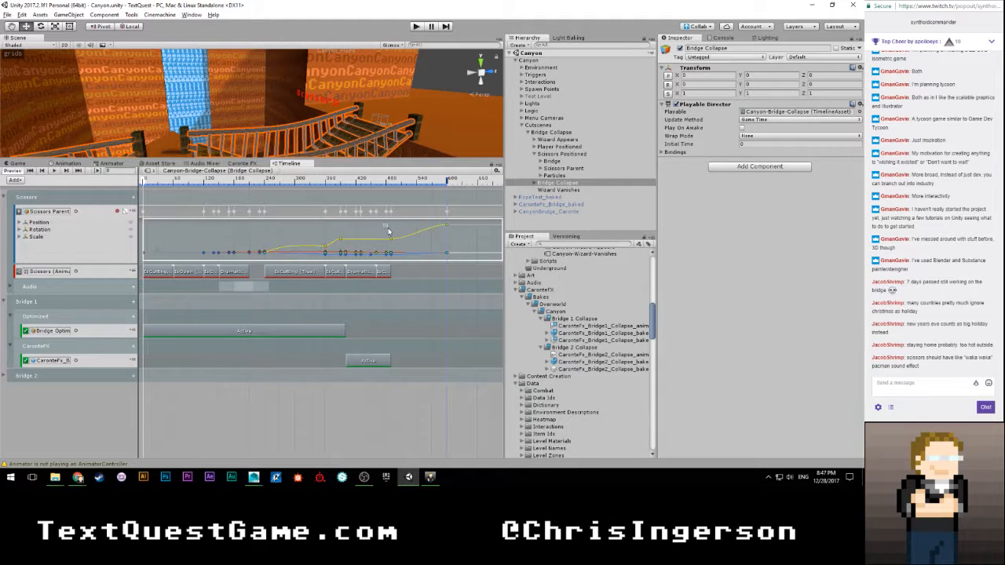
pyautogui.rightClick(393, 237)
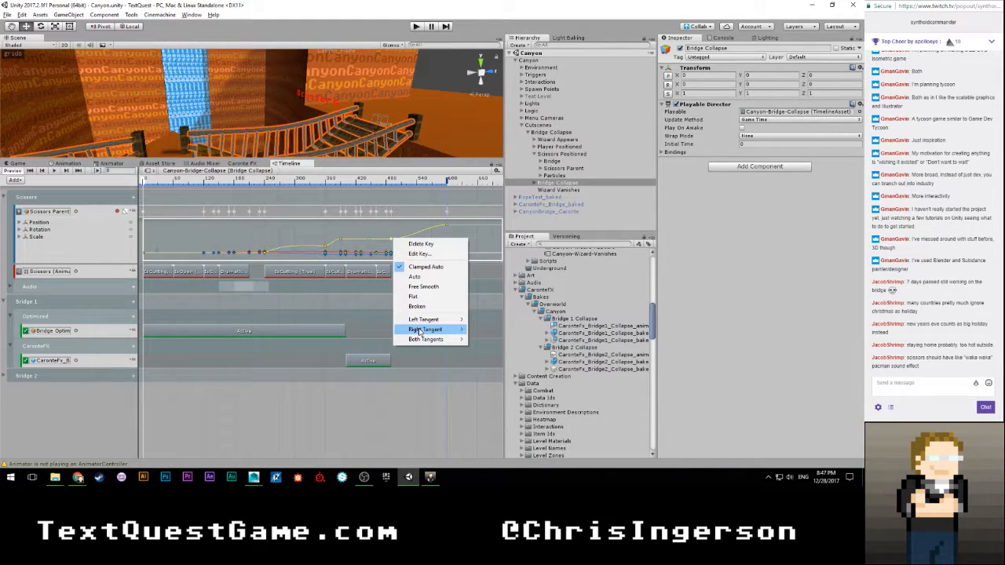
pyautogui.click(421, 255)
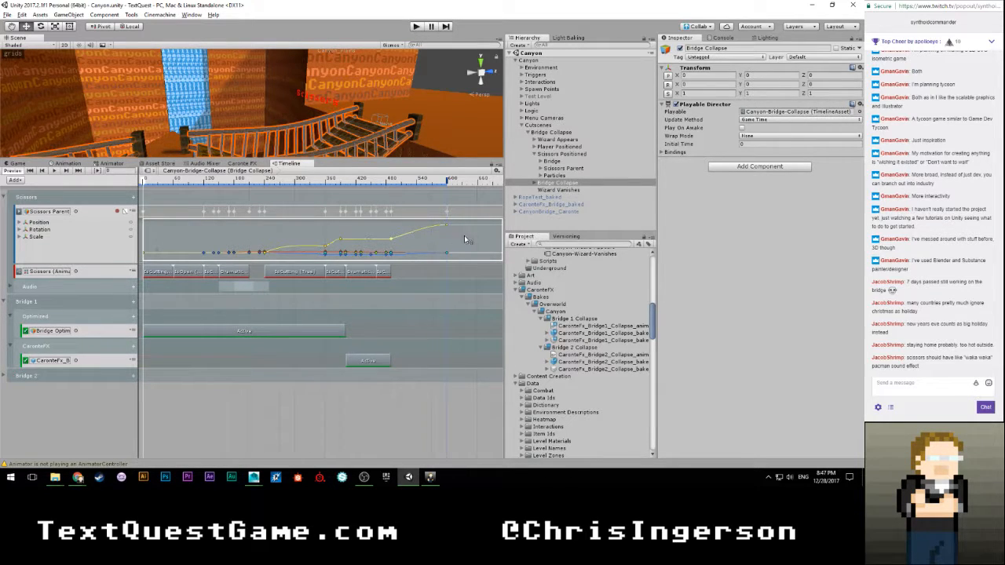
pyautogui.rightClick(447, 225)
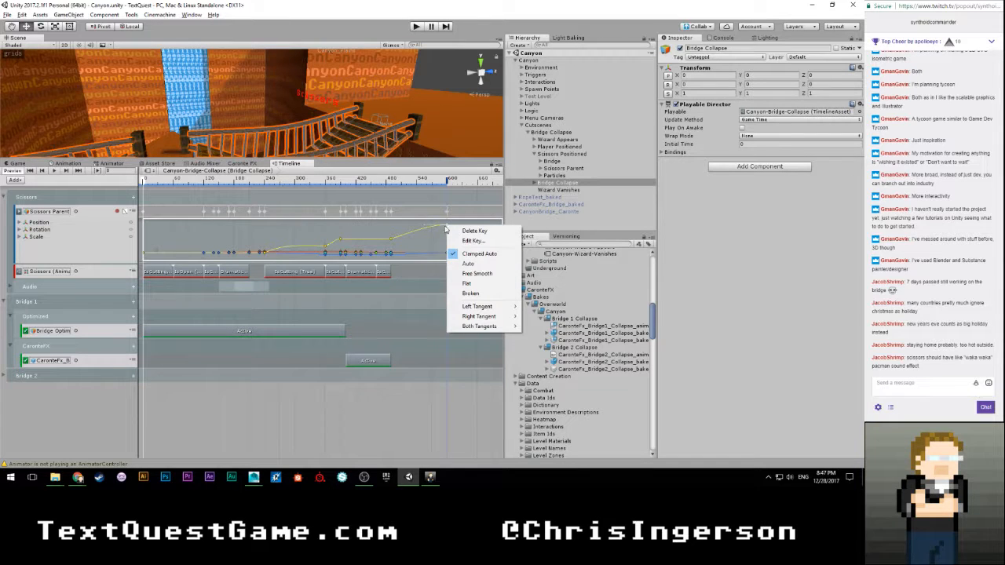
pyautogui.click(433, 236)
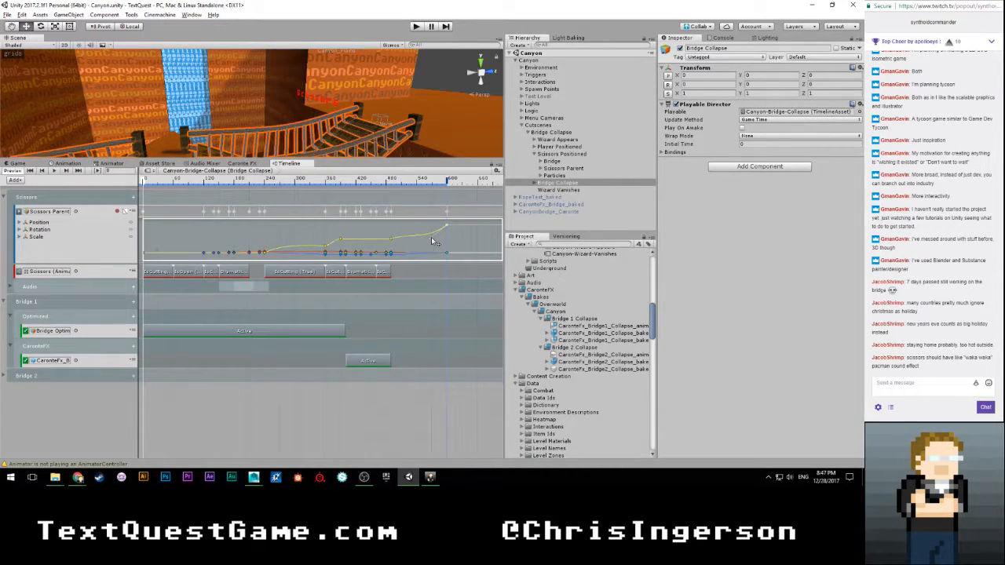
# Step: Scrub the stretch leading up to frame 600 to review how the scissors turn into their final position
pyautogui.moveTo(371, 179); pyautogui.dragTo(420, 190)
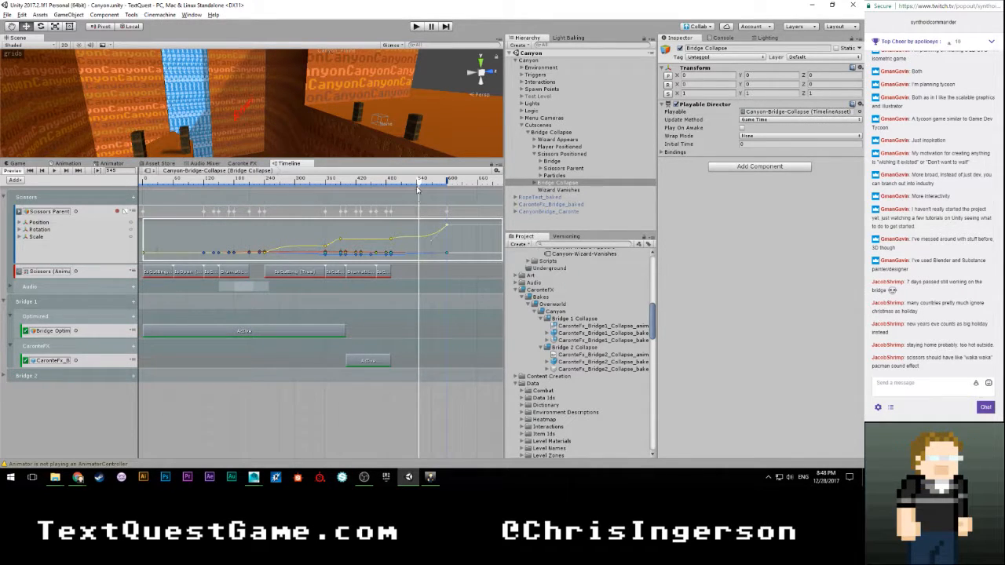
pyautogui.moveTo(419, 190)
pyautogui.mouseDown()
pyautogui.moveTo(389, 182)
pyautogui.moveTo(436, 188)
pyautogui.mouseUp()
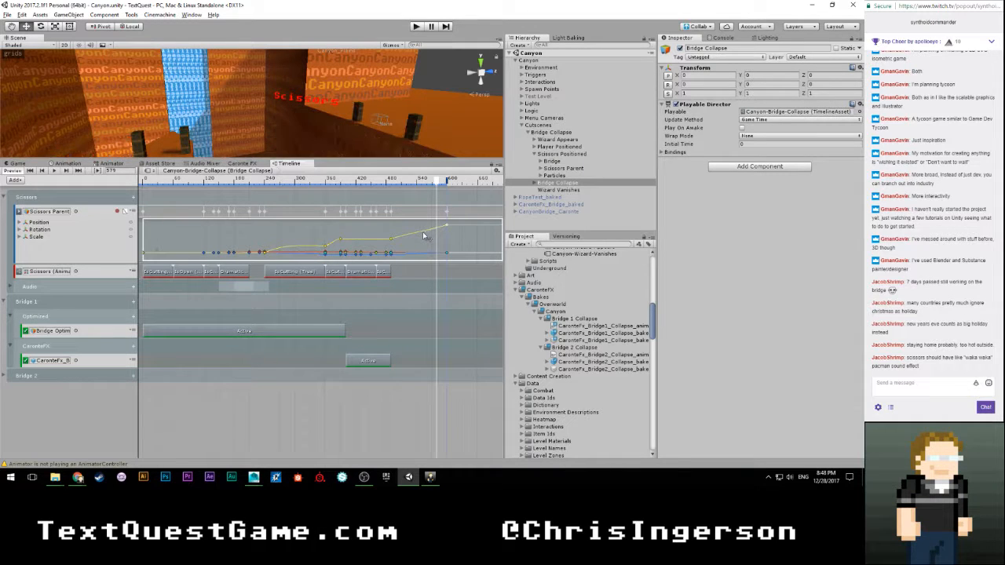
pyautogui.moveTo(434, 187)
pyautogui.mouseDown()
pyautogui.moveTo(370, 190)
pyautogui.moveTo(445, 196)
pyautogui.mouseUp()
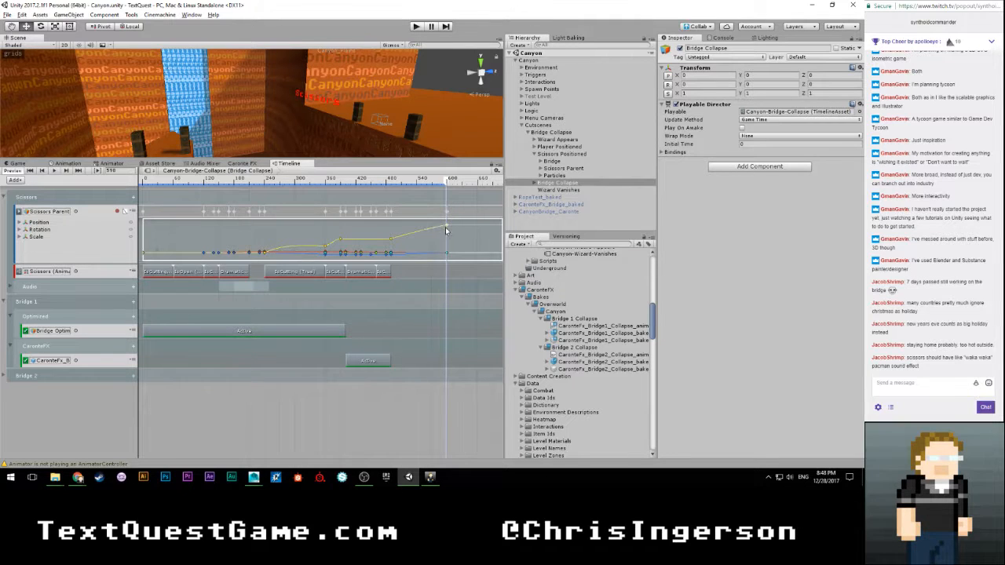
pyautogui.scroll(3, 440, 230)
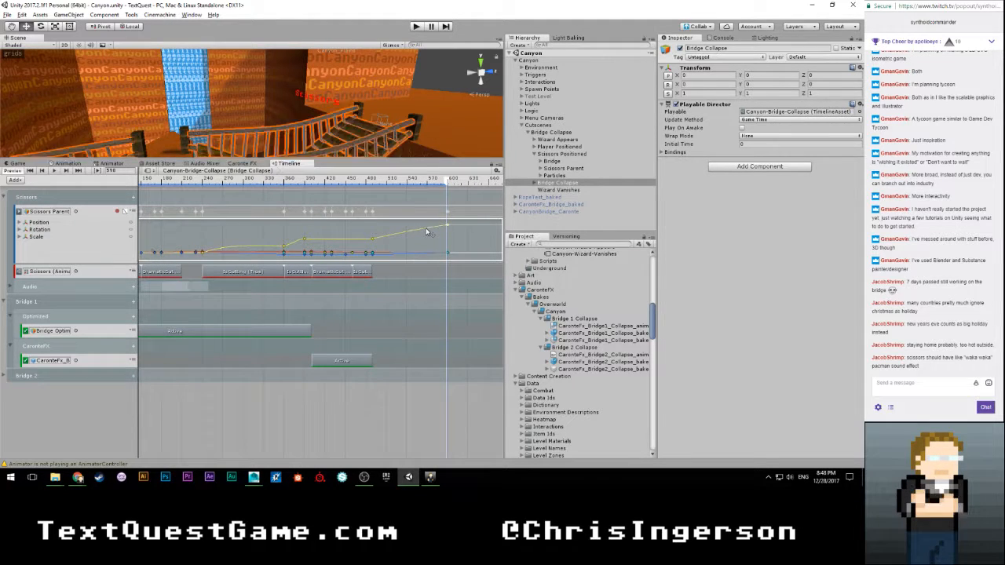
pyautogui.moveTo(450, 181)
pyautogui.mouseDown()
pyautogui.moveTo(374, 181)
pyautogui.moveTo(443, 190)
pyautogui.mouseUp()
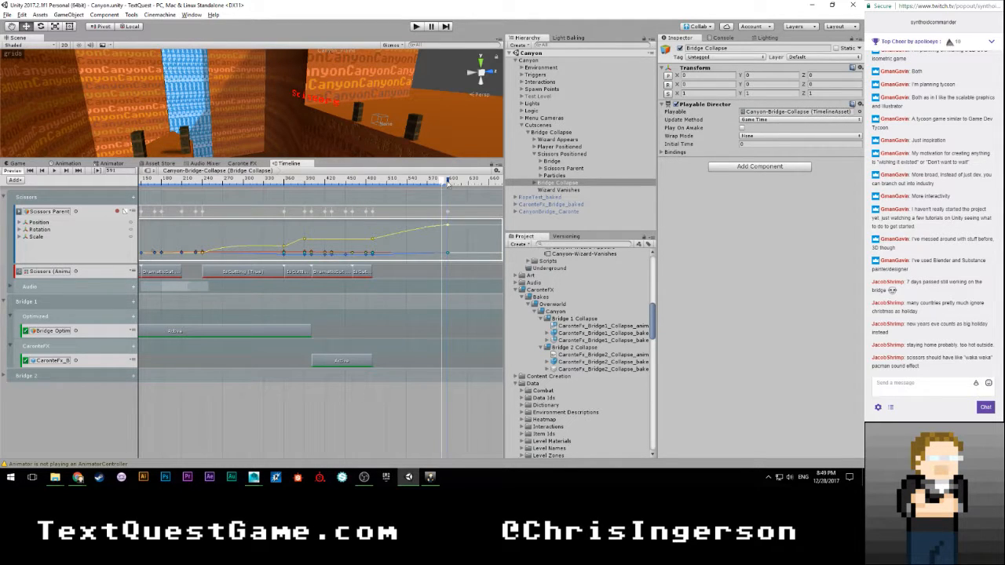
# Step: Return the playhead to frame 600 and hide the Scissors Parent track's curves
pyautogui.moveTo(444, 182); pyautogui.dragTo(453, 182)
pyautogui.click(117, 212)
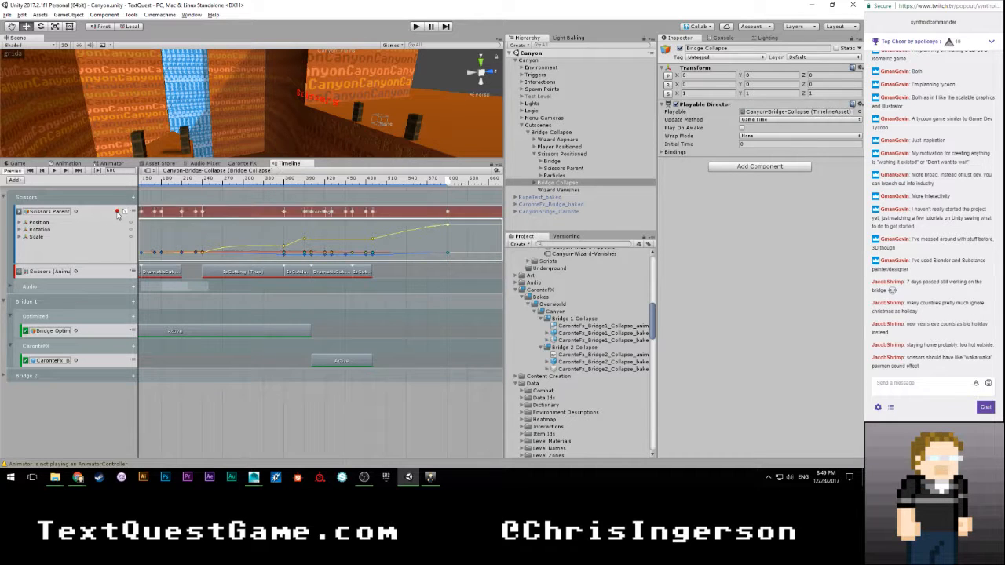
pyautogui.click(117, 212)
pyautogui.click(124, 212)
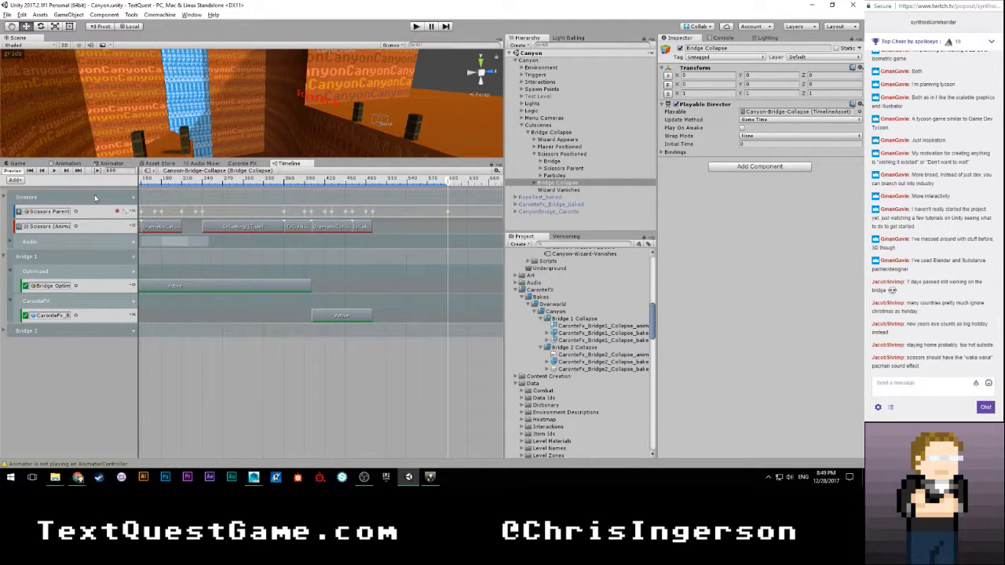
# Step: Select both Label objects under Scissors in the Scissors Parent hierarchy and set their vertex color to yellow-orange FFC300FF
pyautogui.click(52, 212)
pyautogui.click(539, 168)
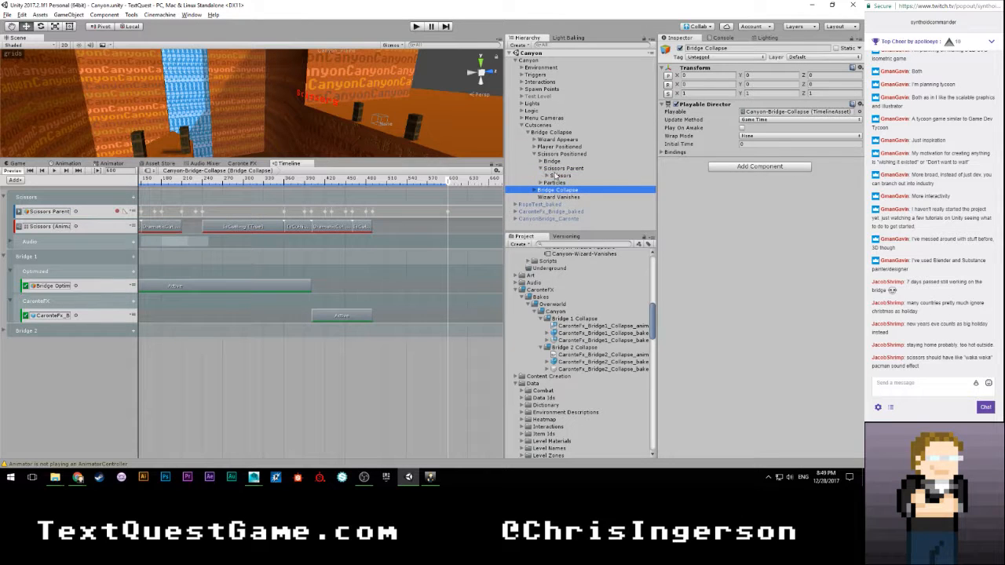
pyautogui.click(547, 176)
pyautogui.click(553, 182)
pyautogui.click(552, 197)
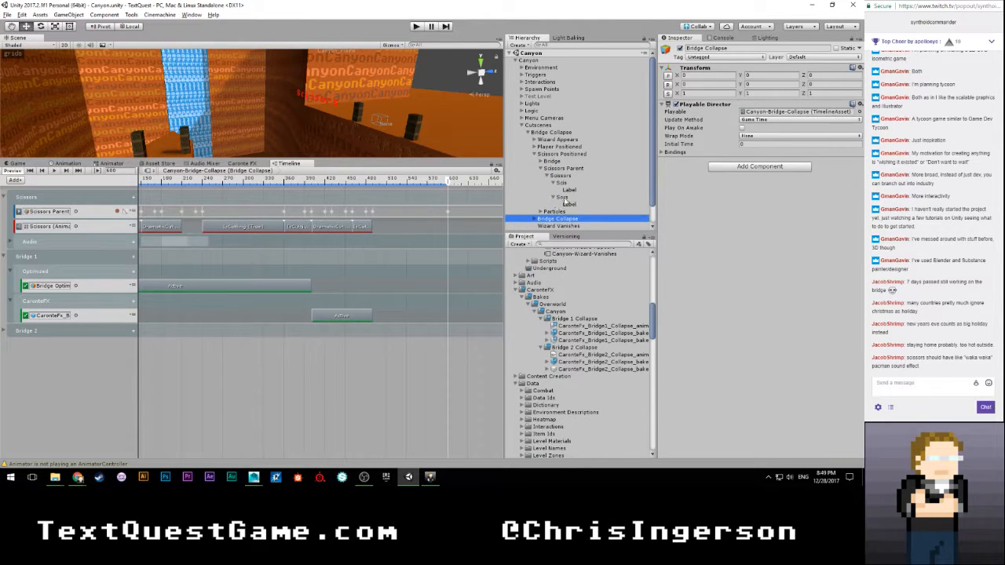
pyautogui.click(569, 190)
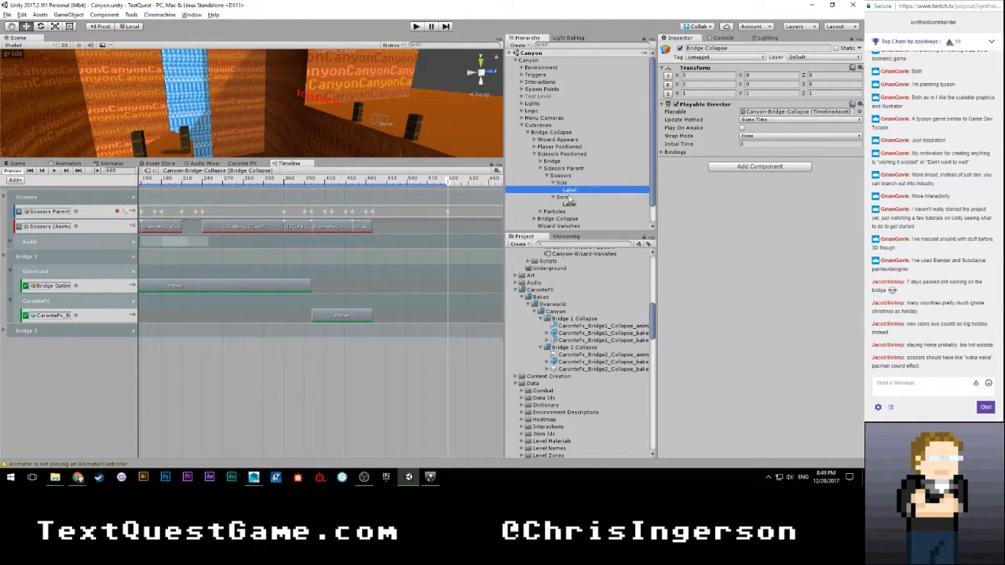
pyautogui.keyDown('ctrl'); pyautogui.click(569, 204); pyautogui.keyUp('ctrl')
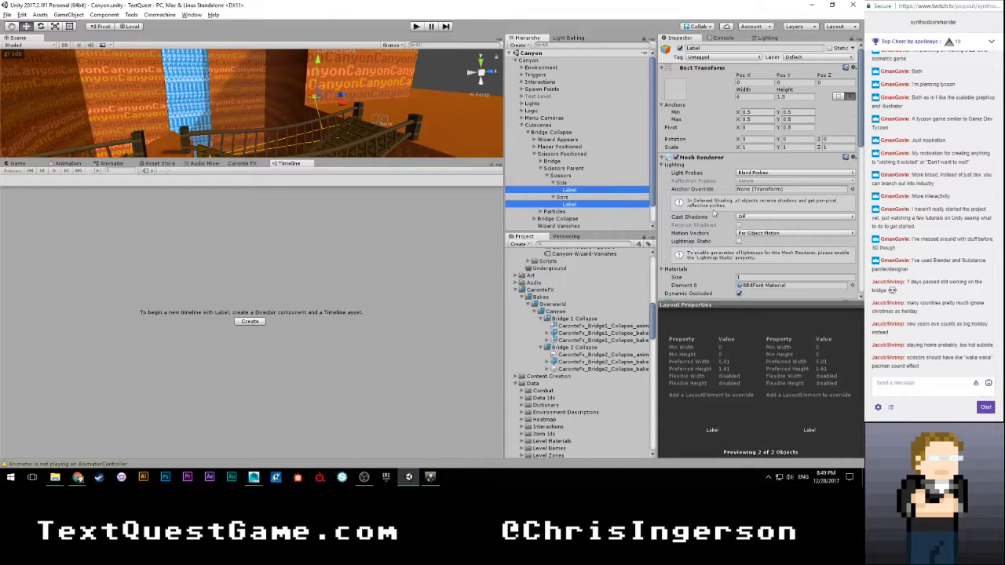
pyautogui.scroll(-5, 710, 212)
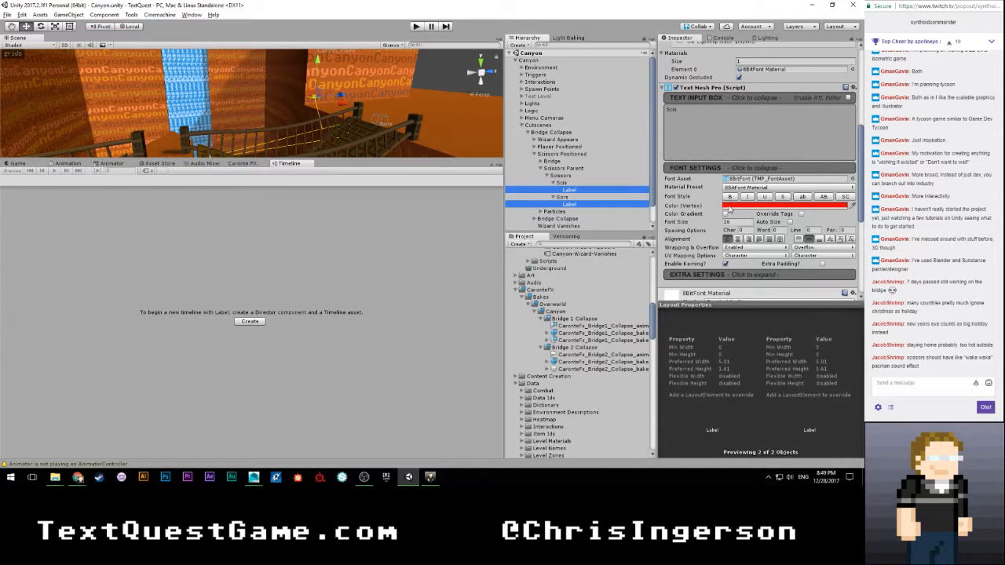
pyautogui.click(729, 205)
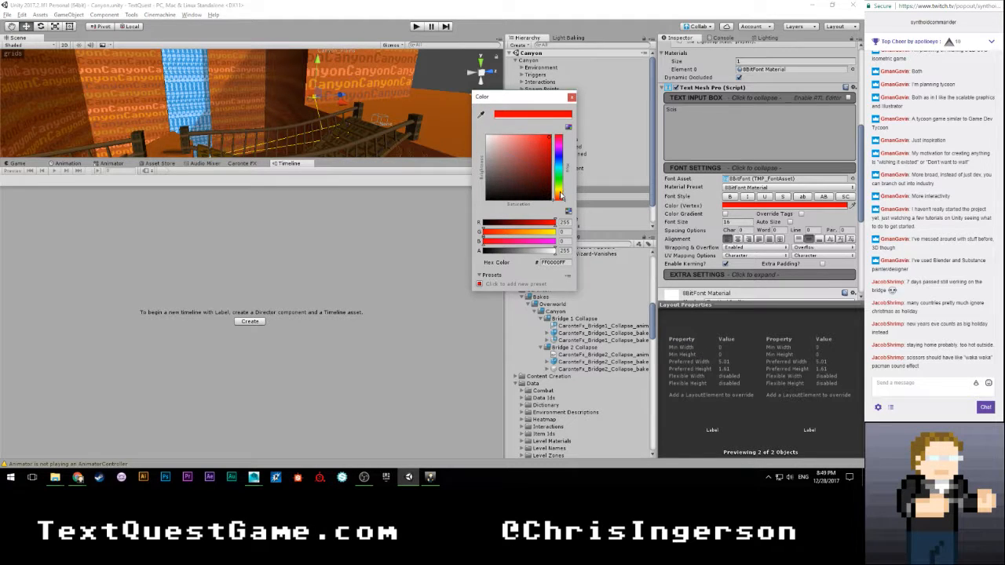
pyautogui.moveTo(560, 196); pyautogui.dragTo(560, 197)
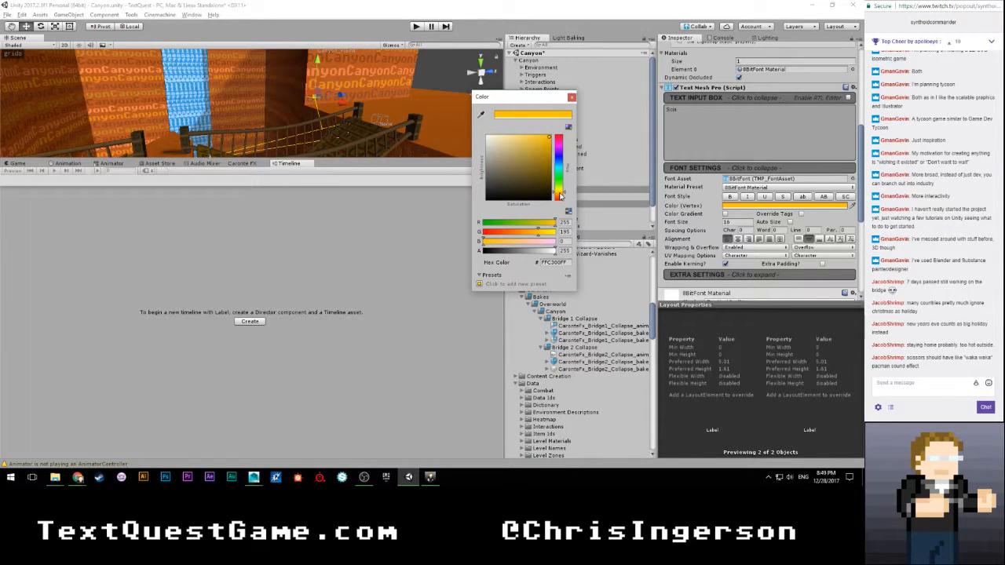
pyautogui.click(571, 98)
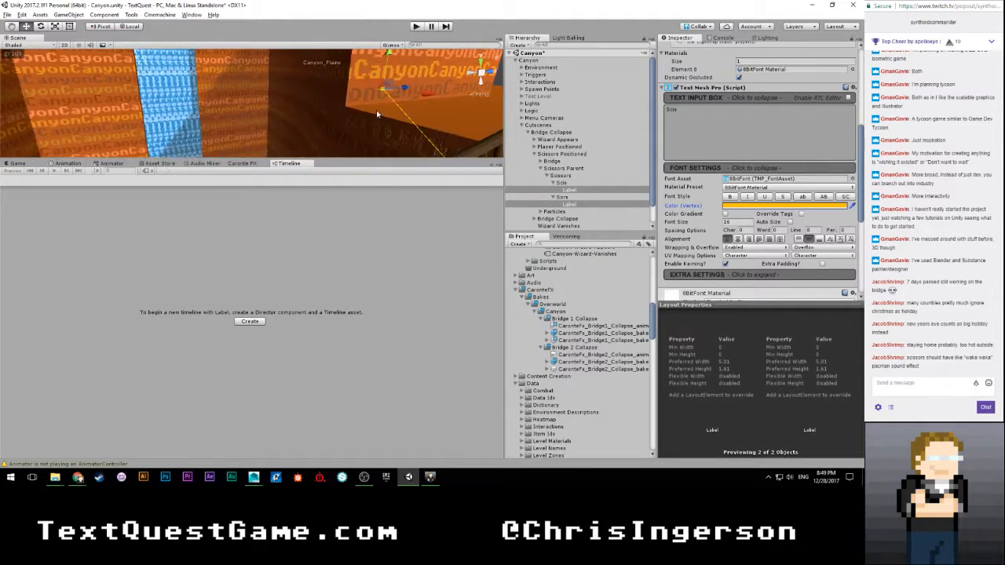
# Step: Turn Light Probes off in the Mesh Renderer of both scissors labels
pyautogui.moveTo(251, 102); pyautogui.dragTo(291, 106, button='right')
pyautogui.moveTo(462, 141); pyautogui.dragTo(367, 138, button='right')
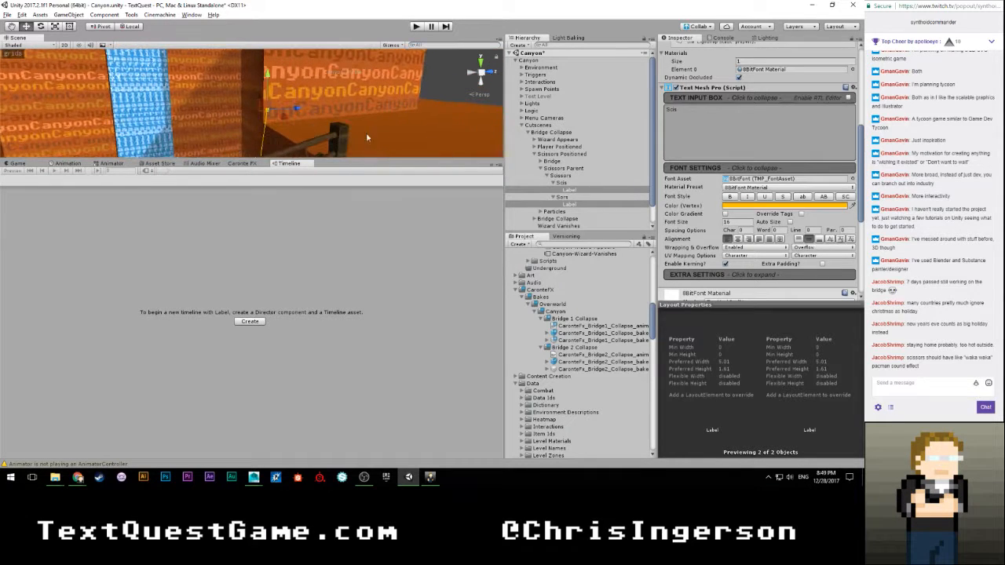
pyautogui.scroll(5, 689, 205)
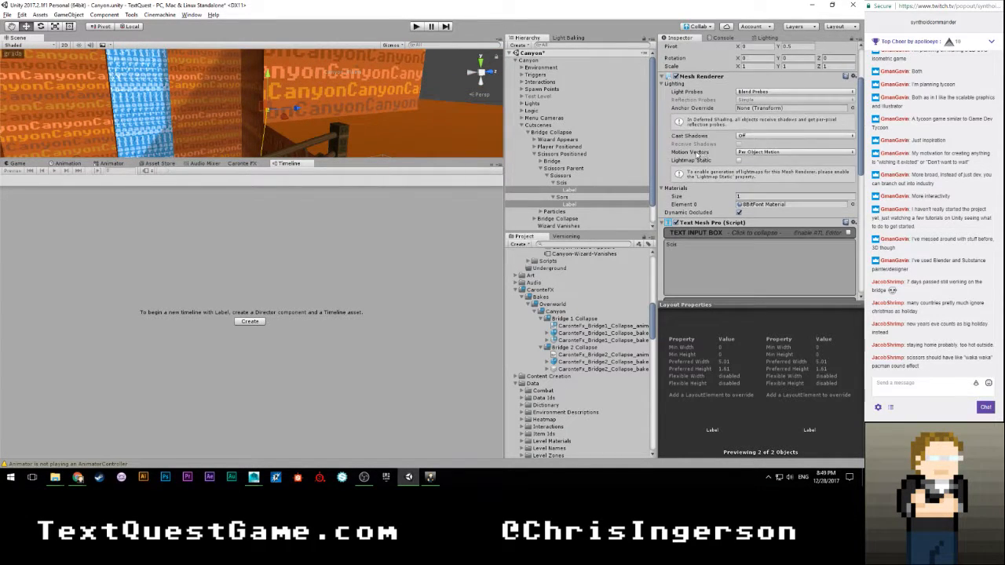
pyautogui.click(746, 149)
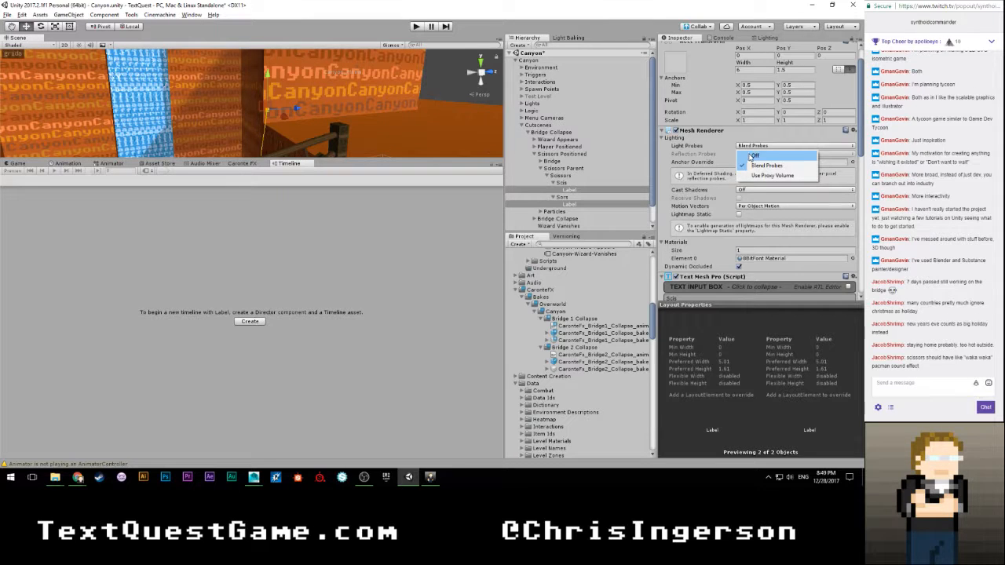
pyautogui.click(752, 153)
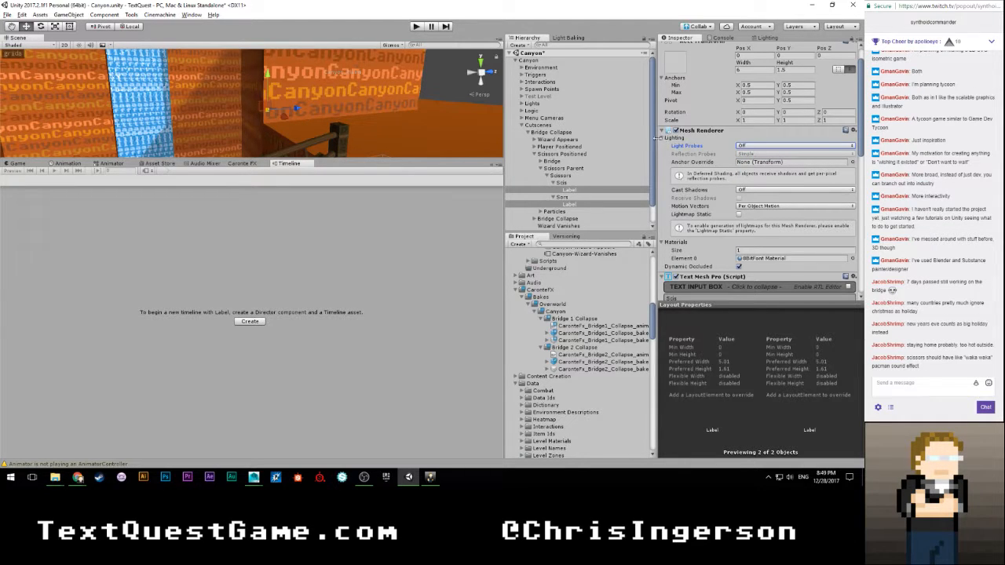
# Step: Play-test the Canyon scene to review the scissors' look and motion in the bridge-collapse cutscene, and stop play mode
pyautogui.click(568, 177)
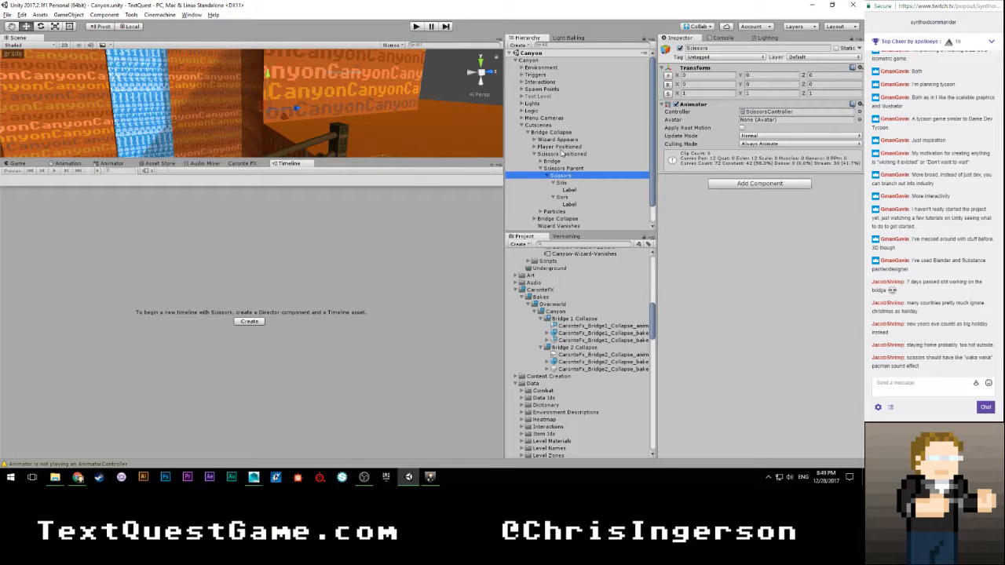
pyautogui.click(416, 26)
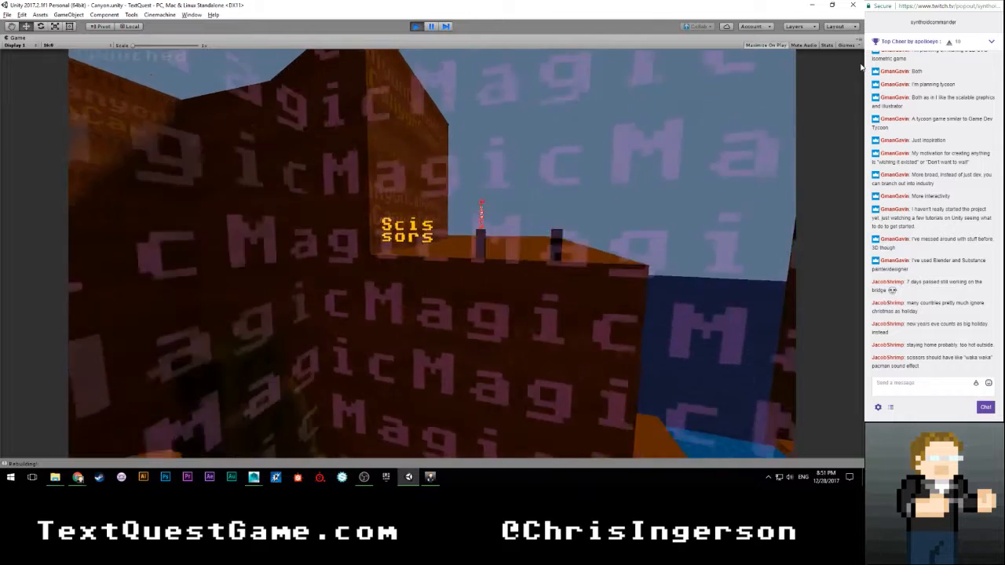
pyautogui.hotkey('ctrl', 'p')
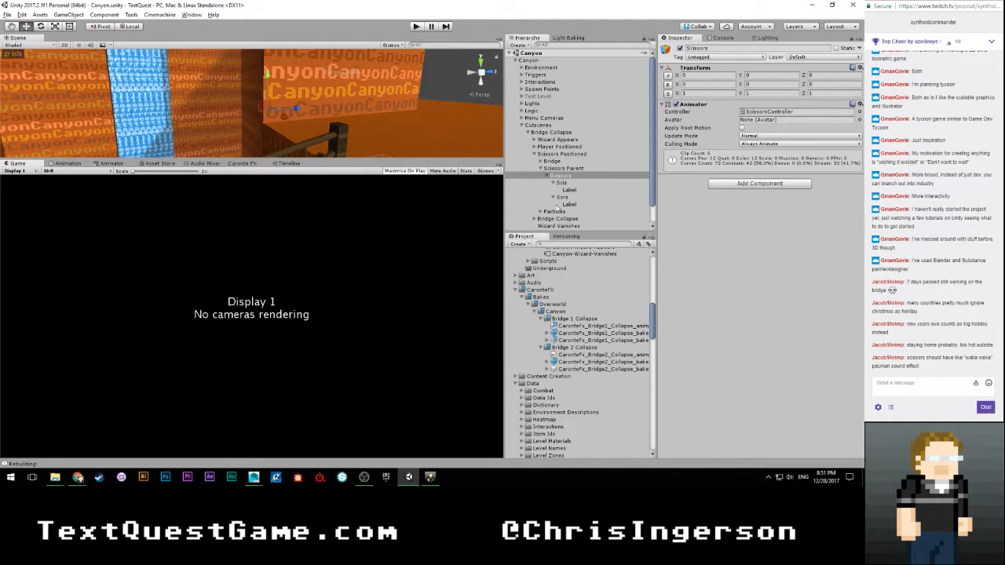
# Step: Reopen the nested Bridge Collapse object's timeline and inspect the scissors beside the bridge in the scene
pyautogui.click(556, 218)
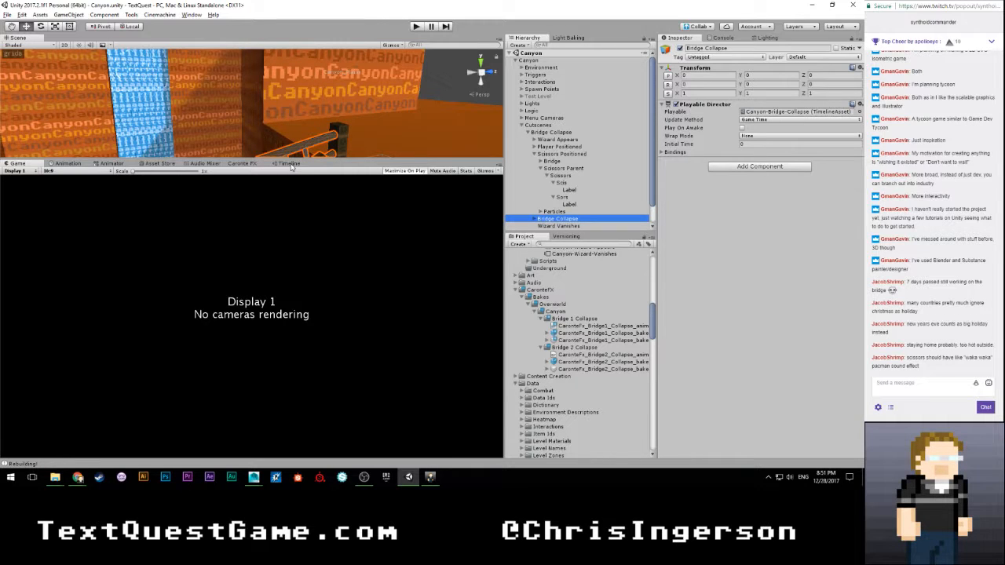
pyautogui.click(290, 164)
pyautogui.moveTo(290, 154); pyautogui.dragTo(265, 123, button='right')
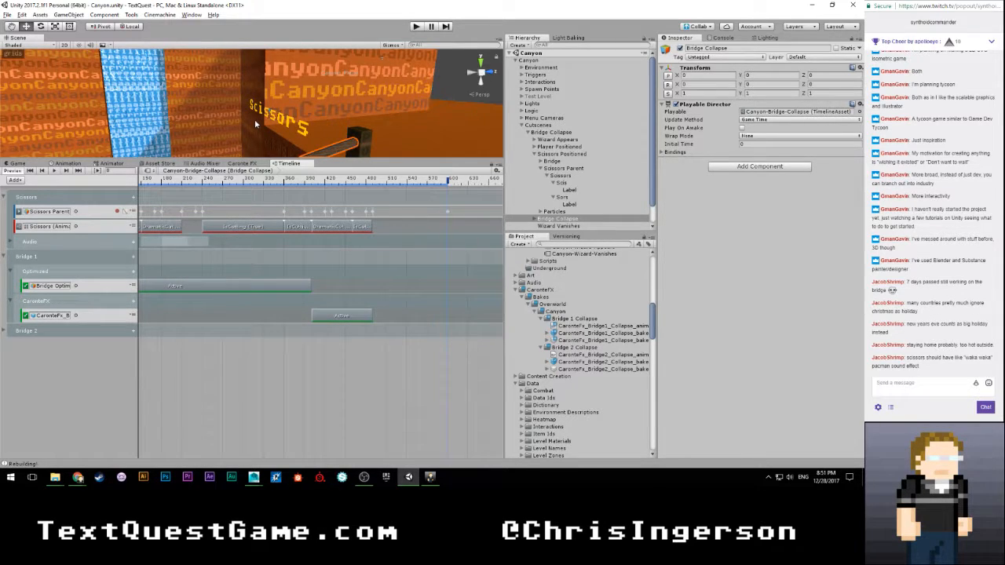
pyautogui.moveTo(254, 118)
pyautogui.mouseDown(button='right')
pyautogui.moveTo(216, 110)
pyautogui.moveTo(253, 117)
pyautogui.moveTo(244, 118)
pyautogui.mouseUp(button='right')
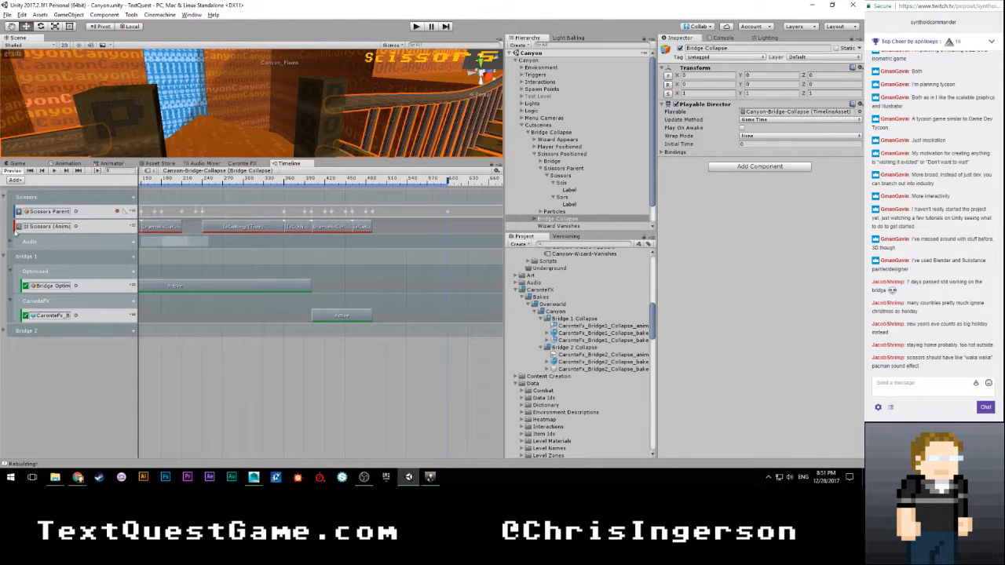
# Step: Show the Scissors Parent track's curves and isolate the Position.x curve around frames 490 to 600
pyautogui.click(125, 212)
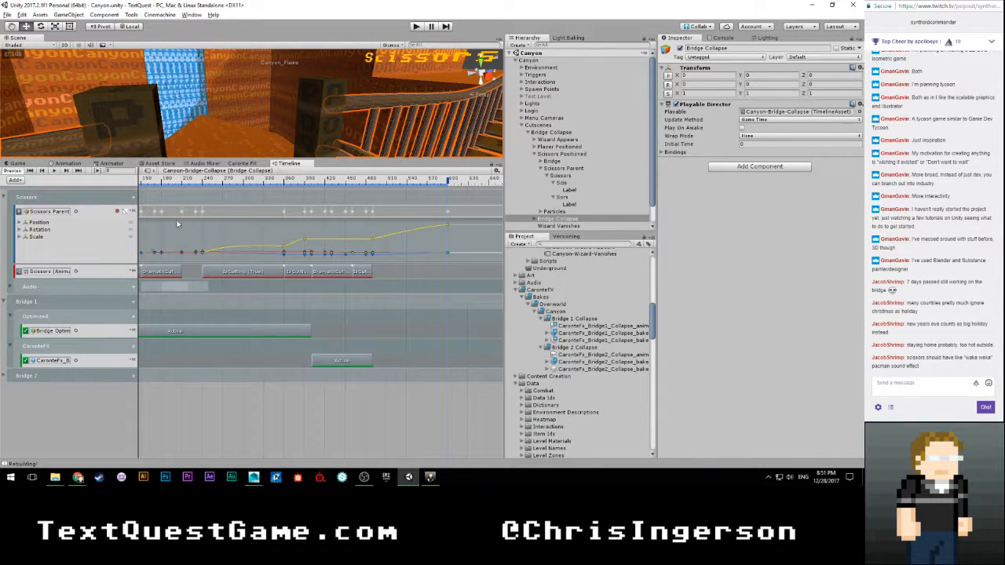
pyautogui.scroll(1, 375, 235)
pyautogui.click(69, 224)
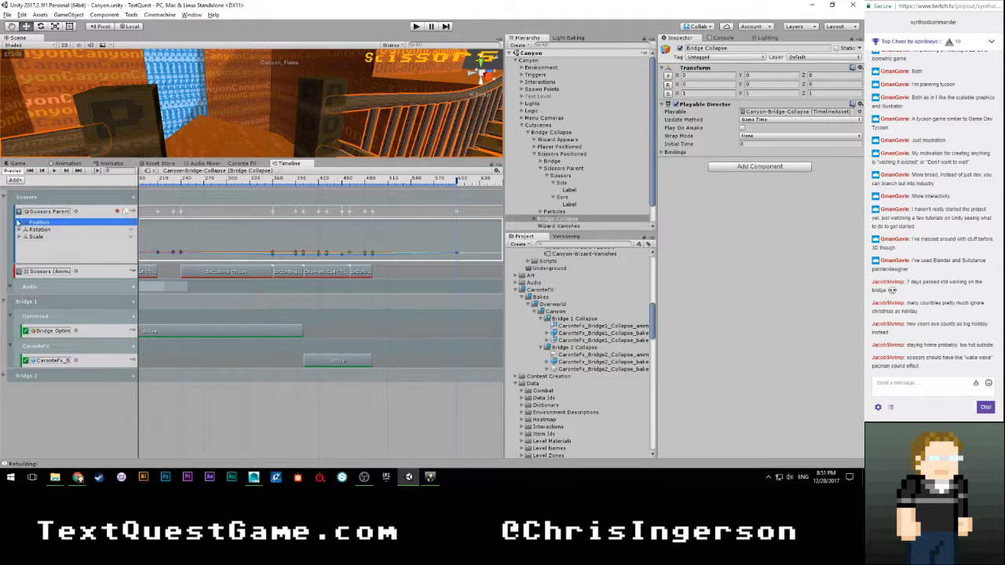
pyautogui.click(19, 222)
pyautogui.click(58, 231)
pyautogui.scroll(2, 459, 248)
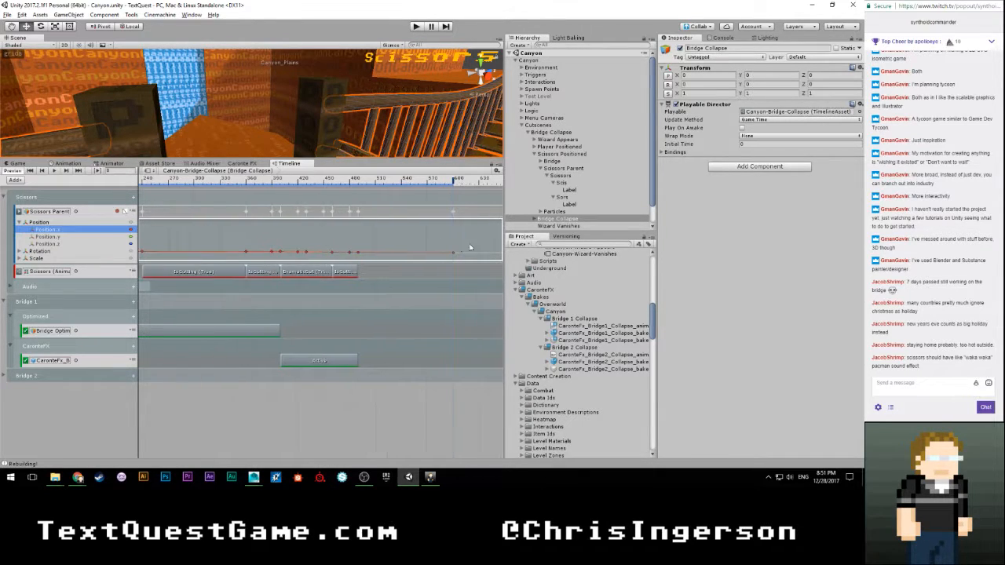
pyautogui.scroll(2, 458, 243)
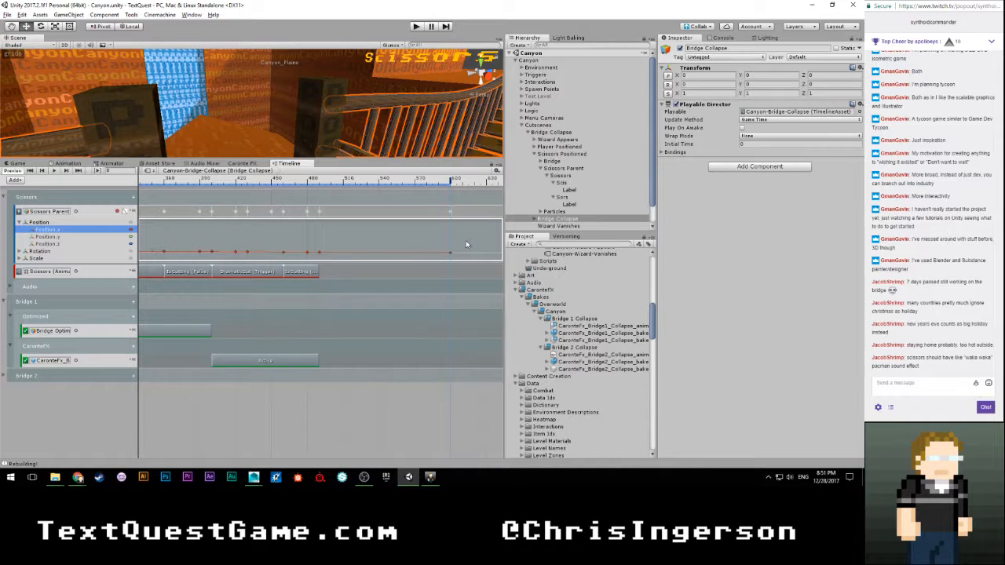
# Step: Review the Position.x keys between frames 490 and 600 and change the right tangent mode of the key at frame 490
pyautogui.moveTo(463, 237); pyautogui.dragTo(447, 262)
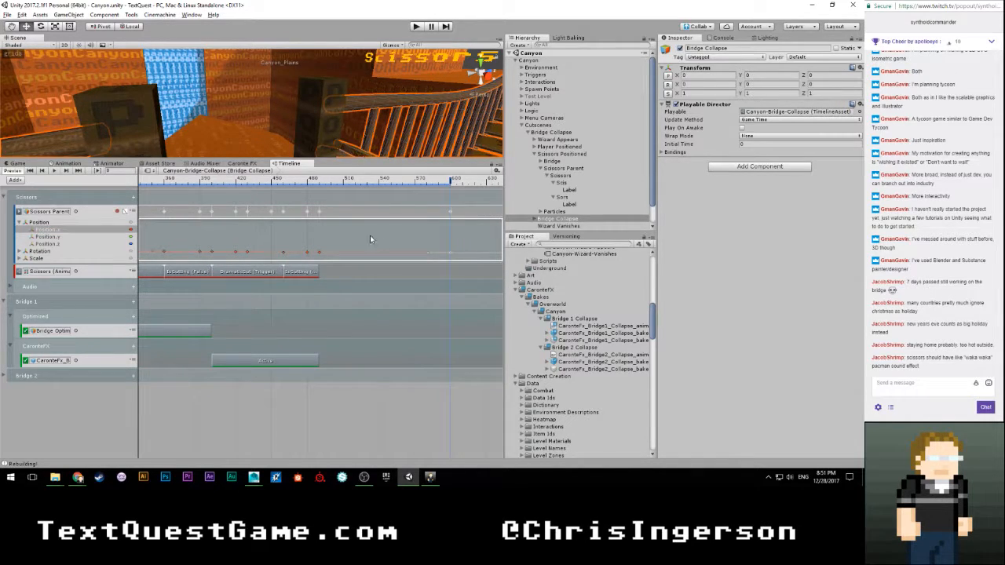
pyautogui.moveTo(473, 240); pyautogui.dragTo(318, 259)
pyautogui.moveTo(303, 181); pyautogui.dragTo(452, 187)
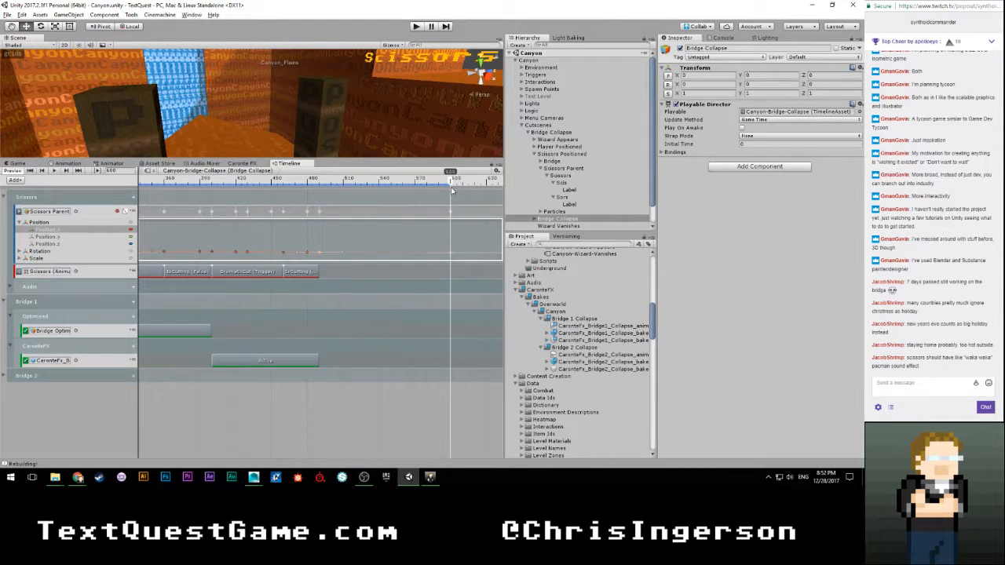
pyautogui.scroll(2, 308, 243)
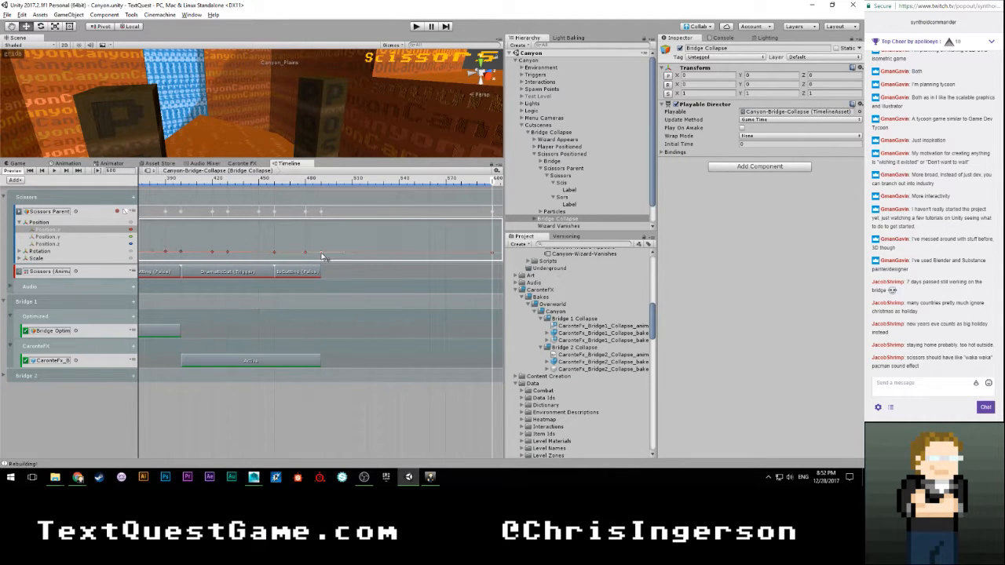
pyautogui.rightClick(321, 253)
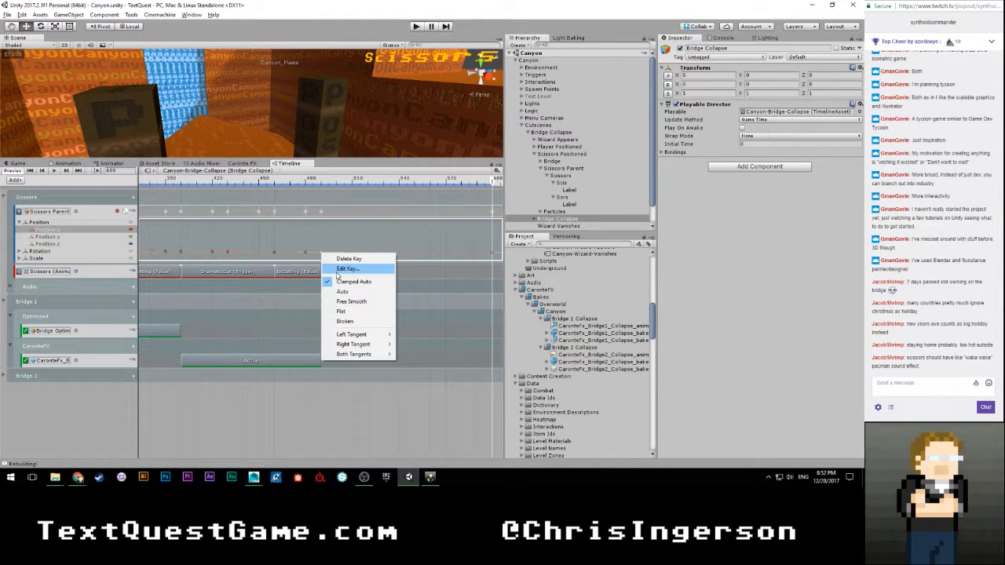
pyautogui.moveTo(355, 344)
pyautogui.click(407, 345)
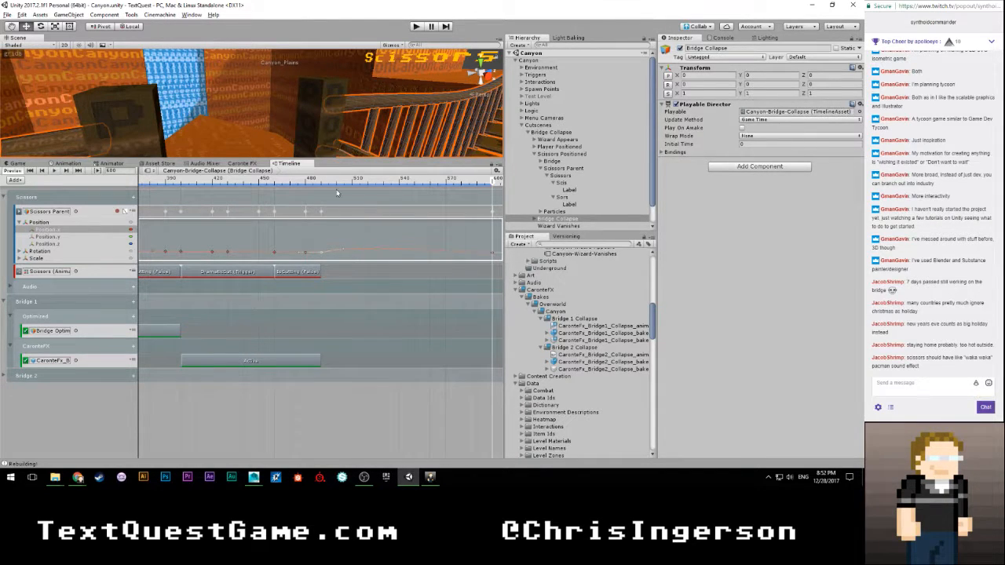
# Step: Scrub the timeline after frame 490 and back to frame 381 to review the scissors' sideways movement
pyautogui.moveTo(308, 182); pyautogui.dragTo(365, 210)
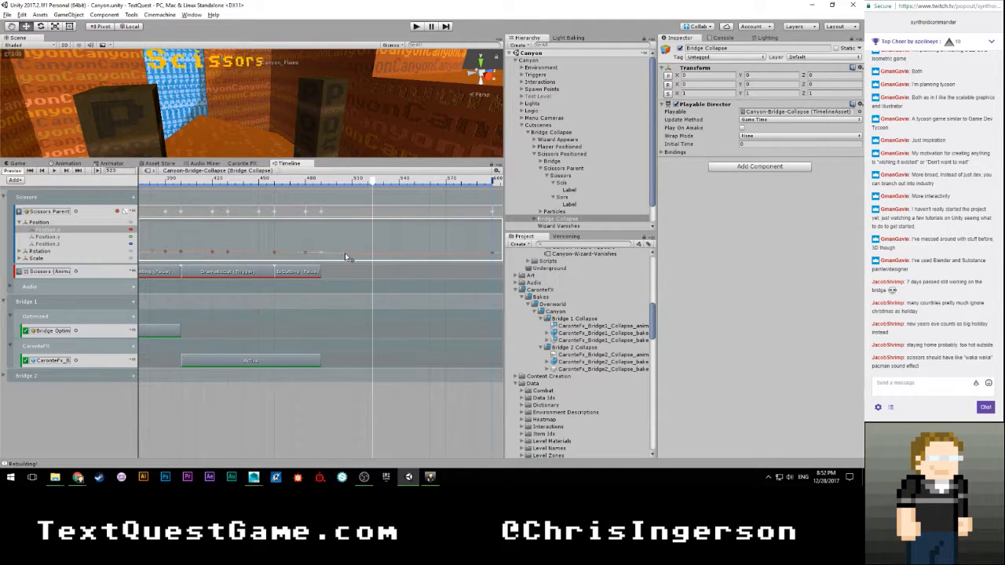
pyautogui.moveTo(373, 187); pyautogui.dragTo(151, 194)
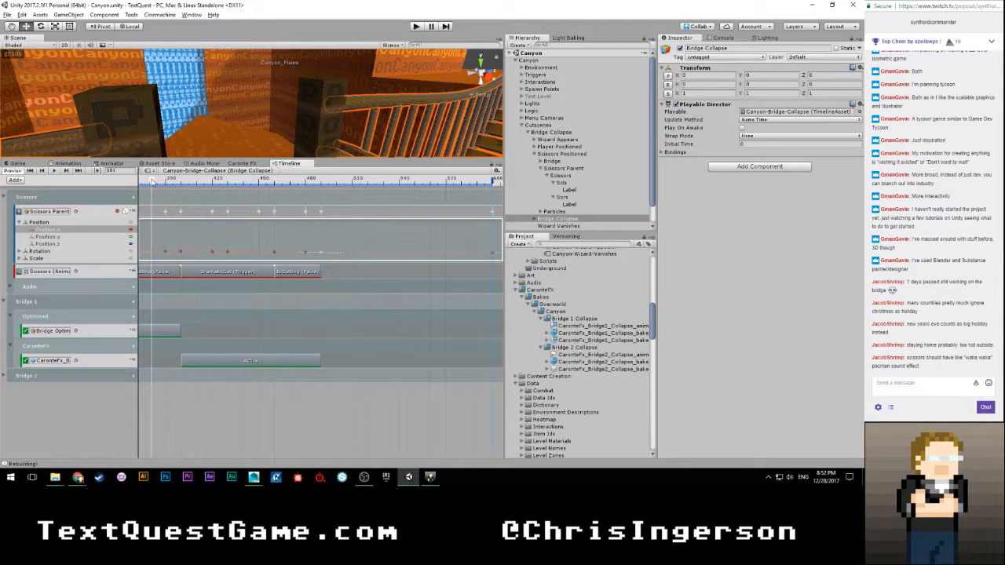
pyautogui.scroll(-6, 208, 213)
pyautogui.scroll(-8, 208, 213)
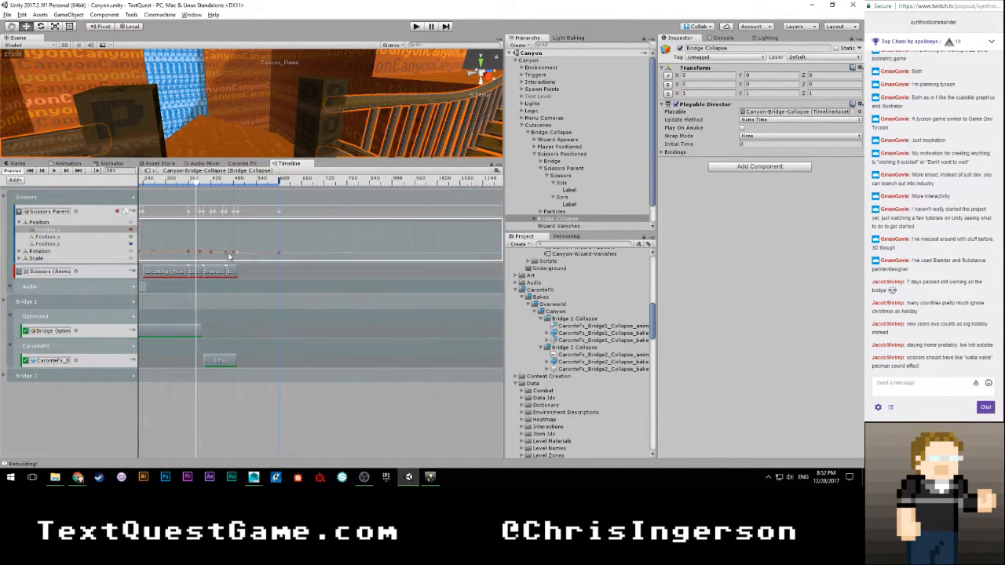
# Step: Place the playhead at frame 490 and duplicate the last IsCutting (False) clip on the Scissors animator track to start there
pyautogui.scroll(10, 317, 297)
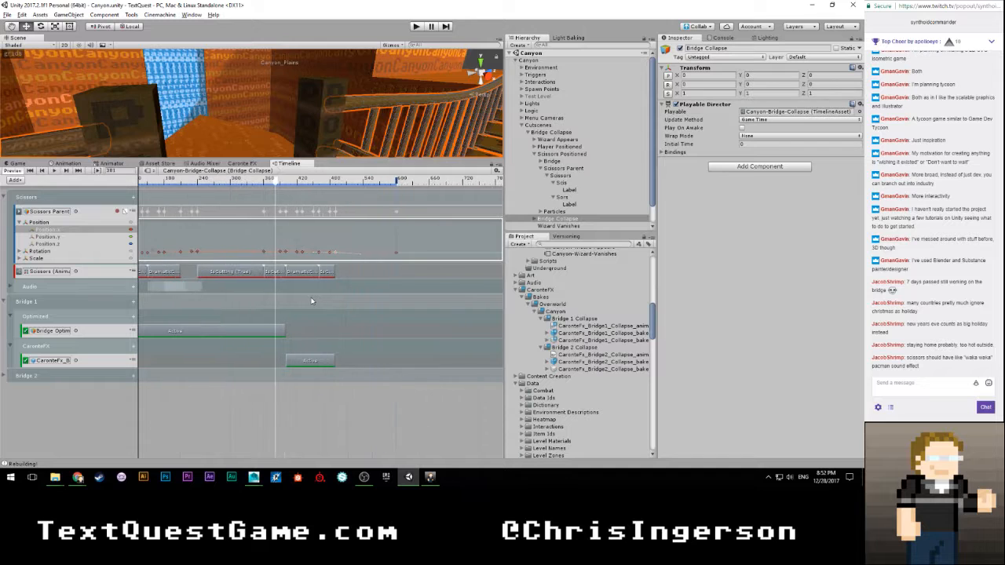
pyautogui.scroll(4, 342, 300)
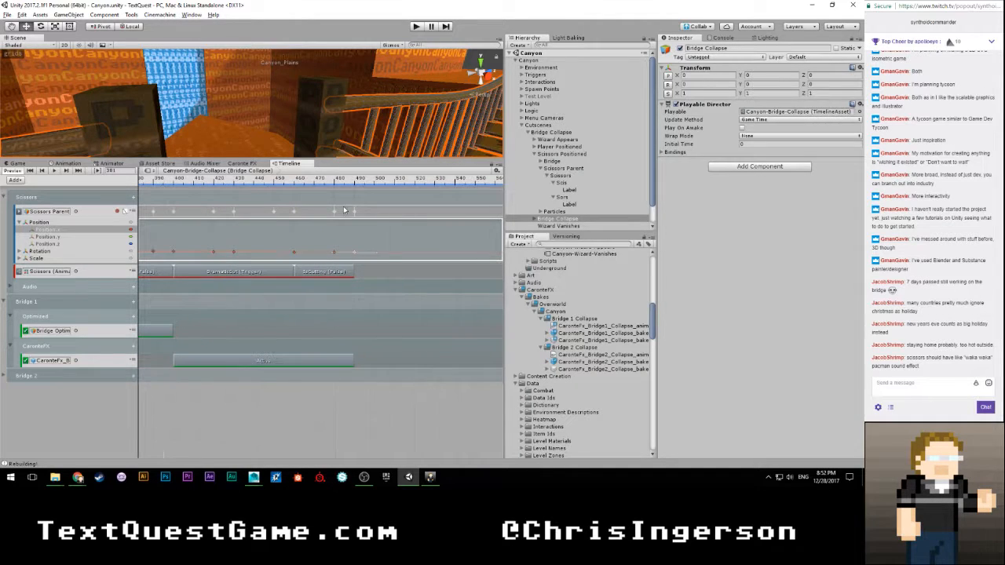
pyautogui.moveTo(343, 181); pyautogui.dragTo(356, 182)
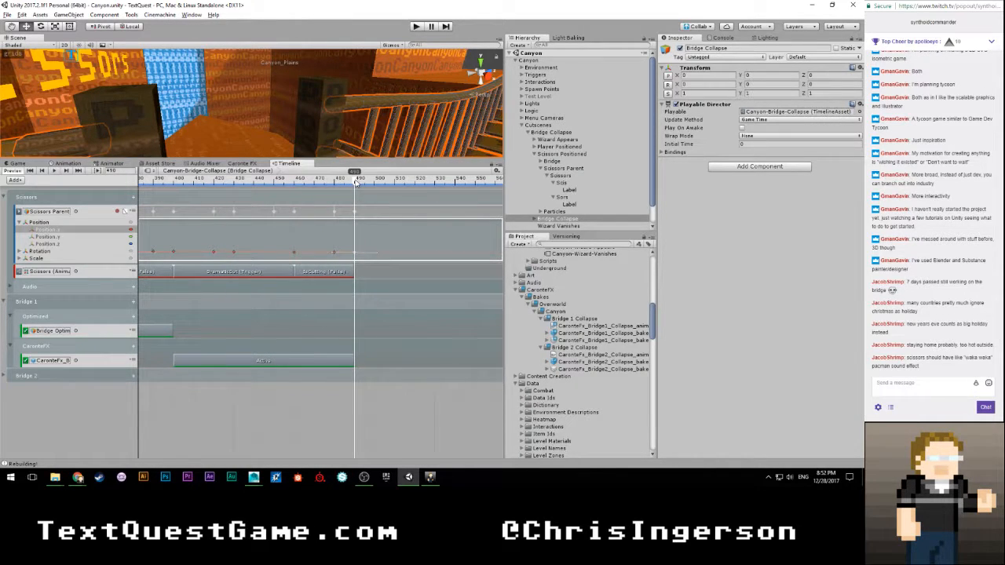
pyautogui.click(364, 287)
pyautogui.click(337, 274)
pyautogui.rightClick(337, 273)
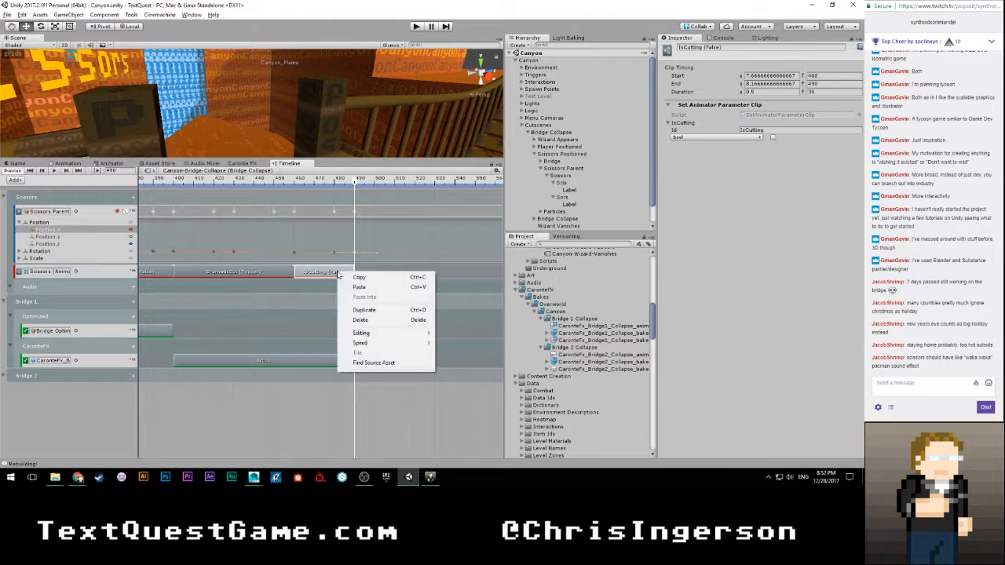
pyautogui.click(367, 309)
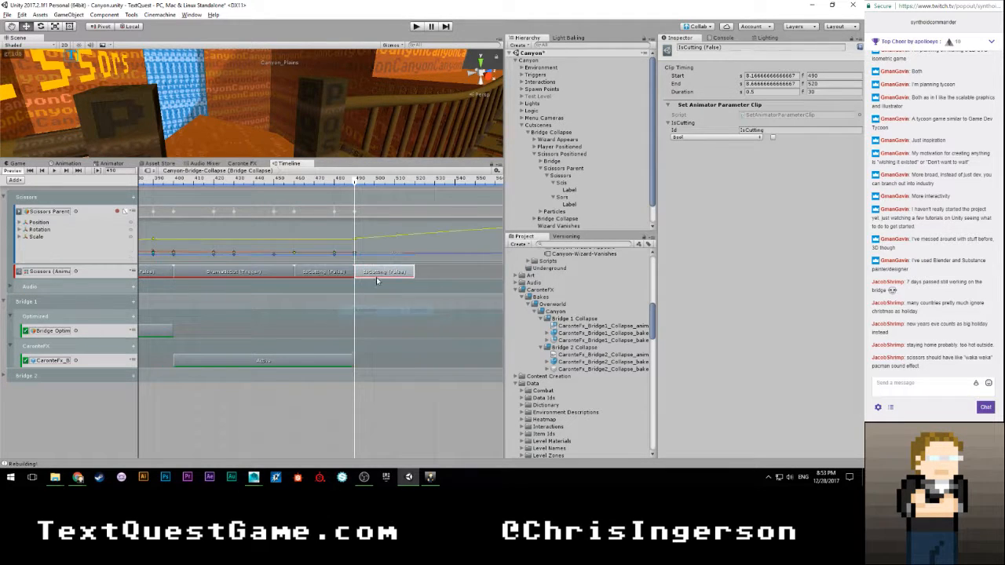
# Step: Enable IsCutting on the duplicated clip at frame 490 and extend the clip's end to frame 570
pyautogui.click(772, 137)
pyautogui.scroll(-3, 306, 306)
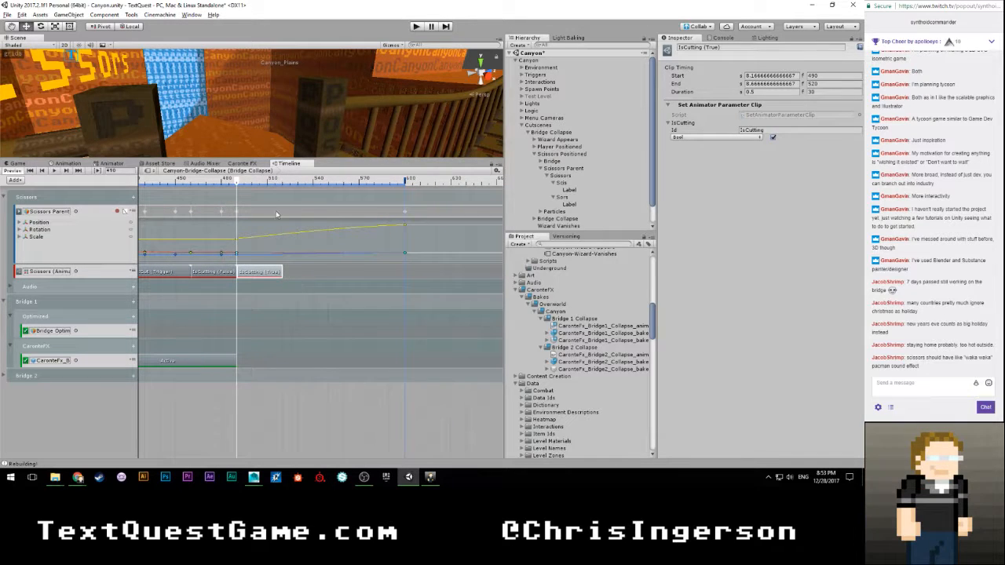
pyautogui.moveTo(238, 181); pyautogui.dragTo(406, 183)
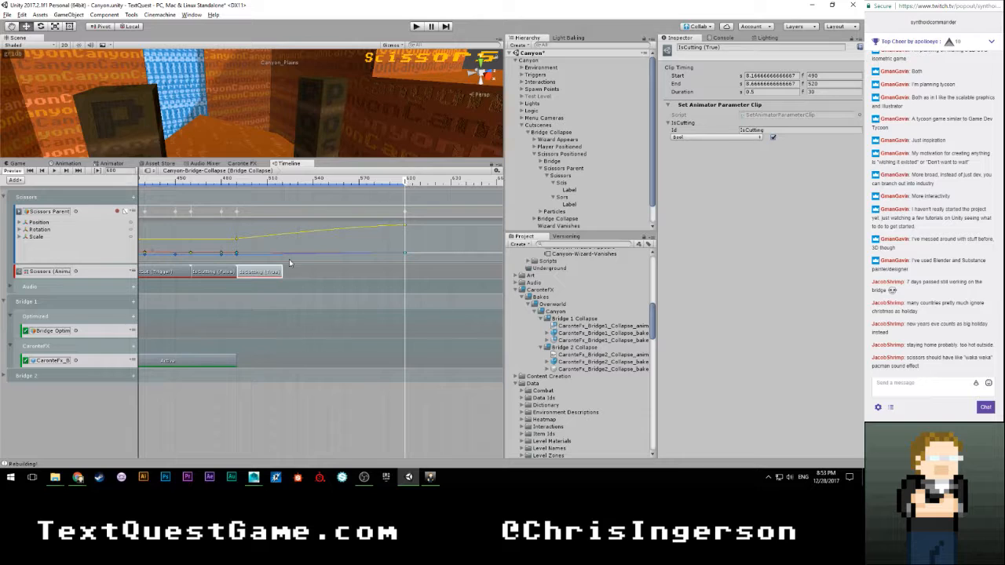
pyautogui.moveTo(281, 271); pyautogui.dragTo(358, 271)
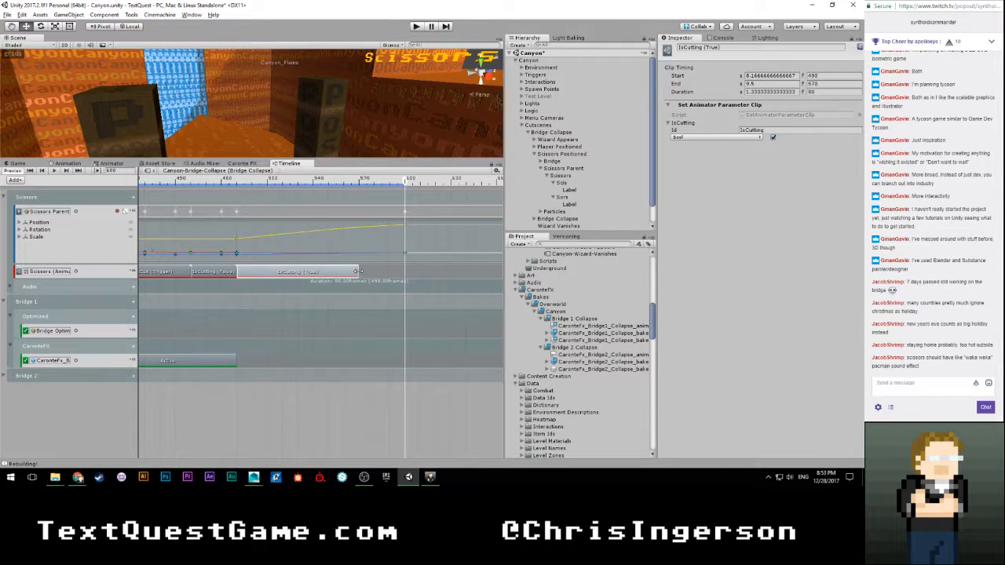
# Step: Duplicate the IsCutting (True) clip, trim the copy to frames 570 to 600, and disable its IsCutting parameter
pyautogui.rightClick(339, 272)
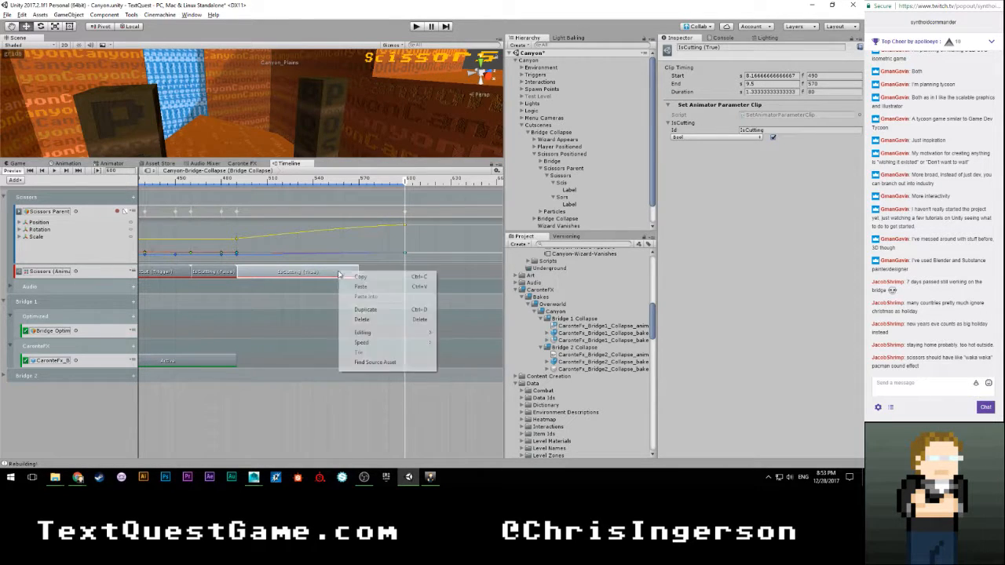
pyautogui.click(363, 310)
pyautogui.moveTo(480, 272); pyautogui.dragTo(404, 271)
pyautogui.click(772, 136)
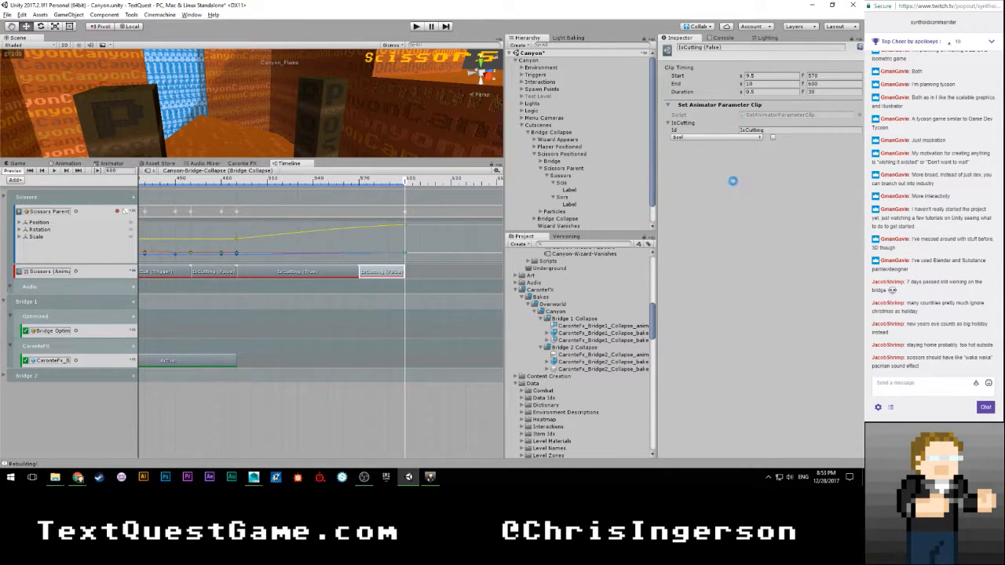
# Step: Show the whole cutscene in the timeline and open the Sound Collection - Canyon asset from the Overworld sounds
pyautogui.scroll(-1, 226, 231)
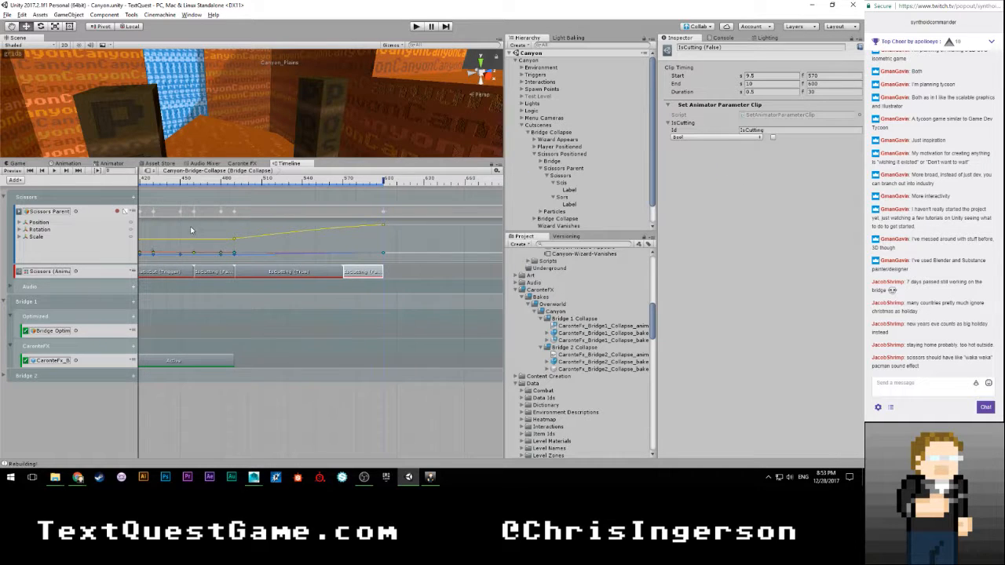
pyautogui.scroll(-10, 214, 227)
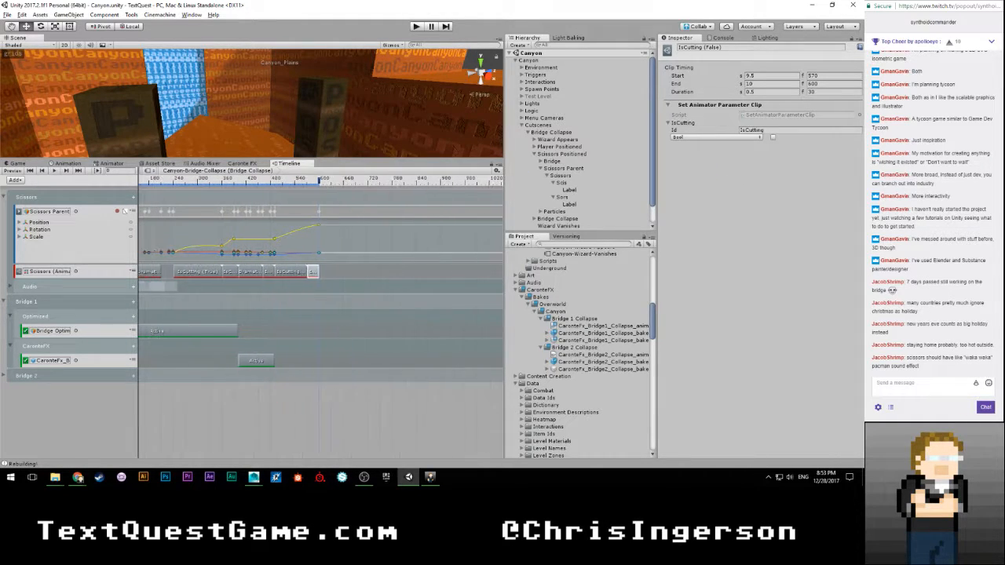
pyautogui.moveTo(314, 313); pyautogui.dragTo(382, 315, button='middle')
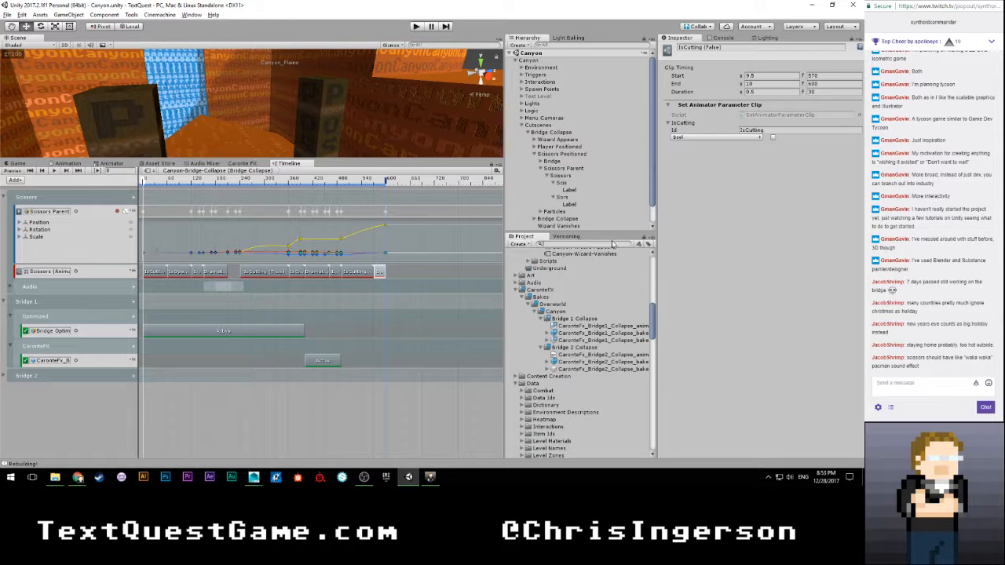
pyautogui.scroll(-15, 579, 294)
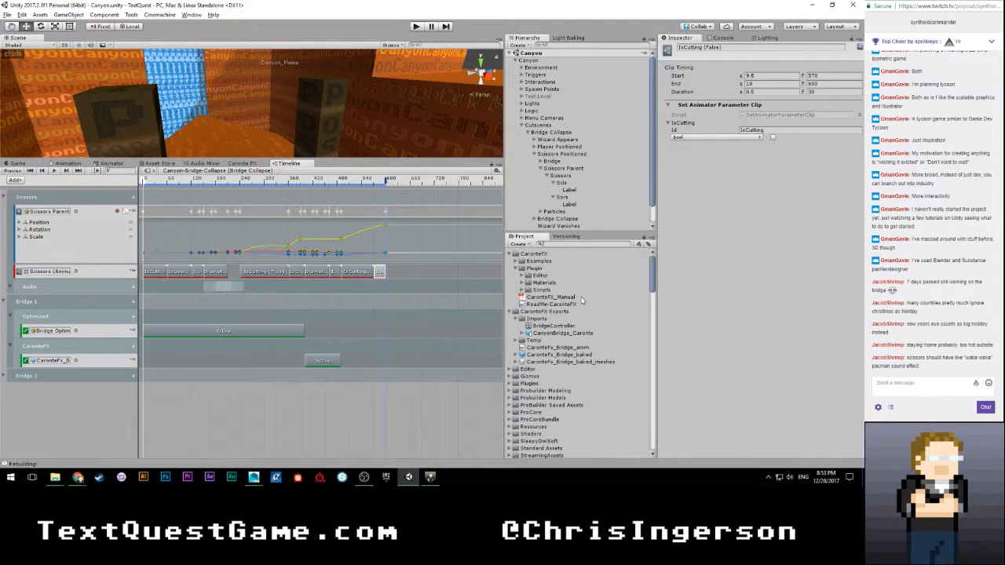
pyautogui.scroll(3, 580, 299)
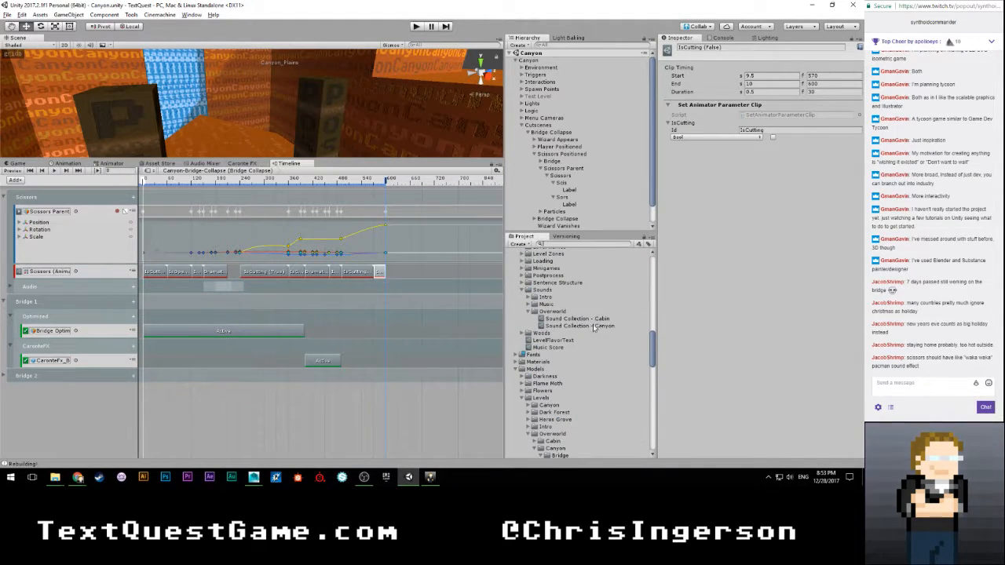
pyautogui.click(579, 324)
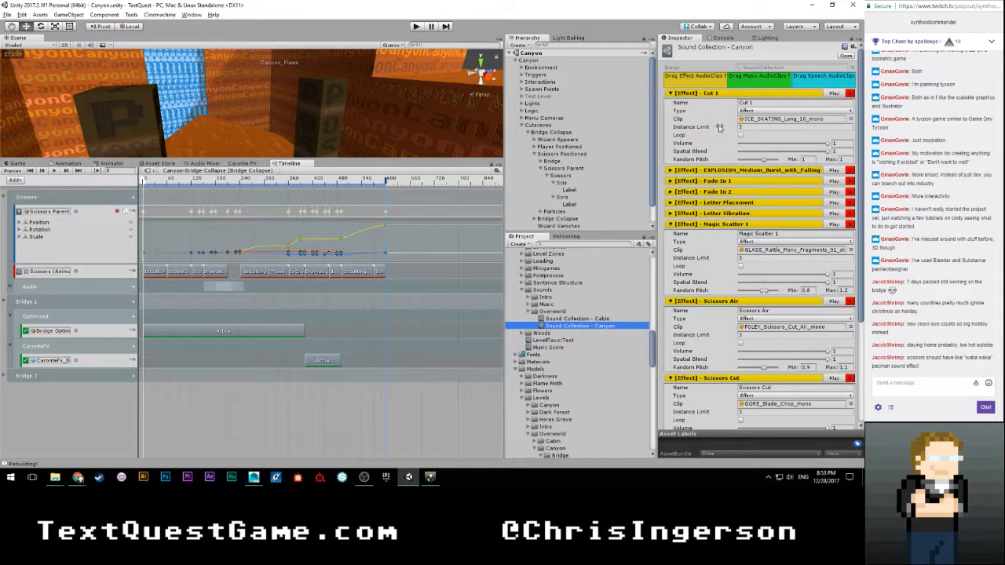
# Step: Preview the Cut 1, Scissors Air, Scissors Cut and Scissors Opening effects in the Canyon sound collection
pyautogui.click(833, 93)
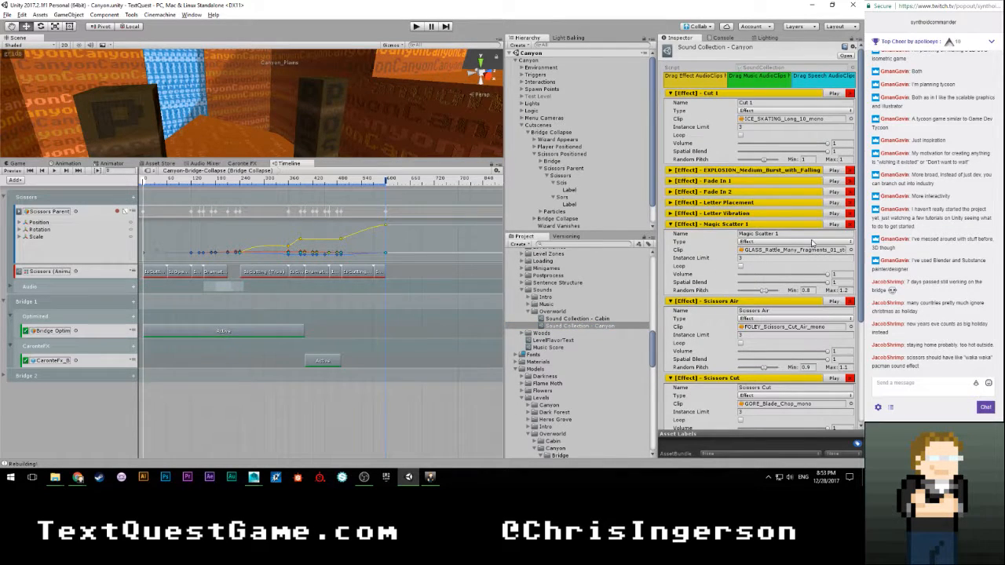
pyautogui.click(745, 224)
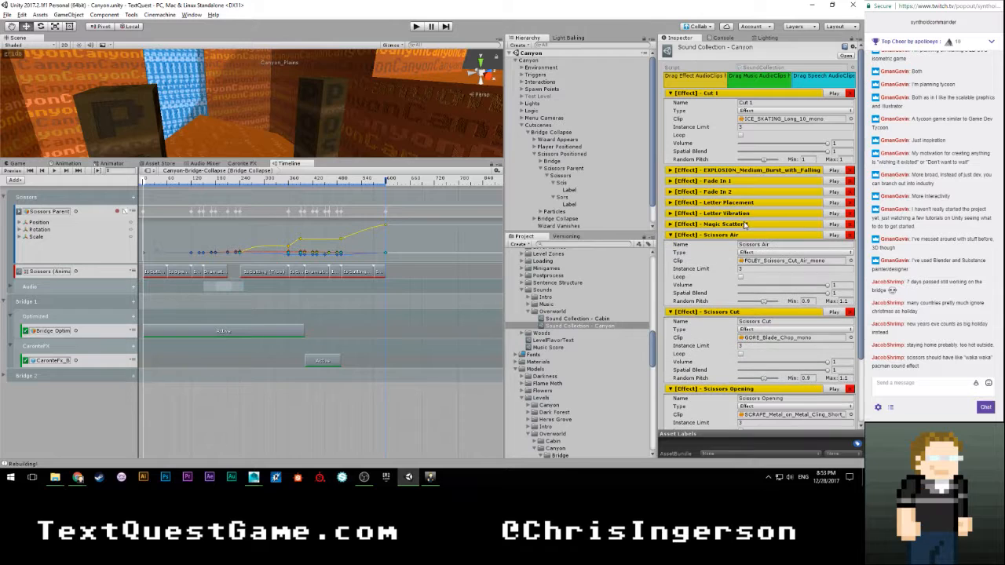
pyautogui.click(833, 235)
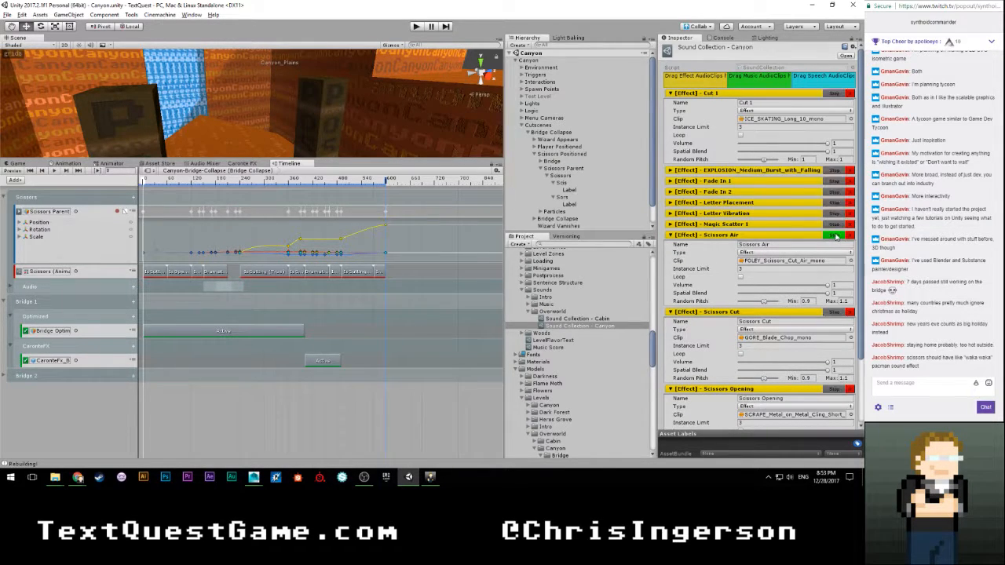
pyautogui.click(835, 236)
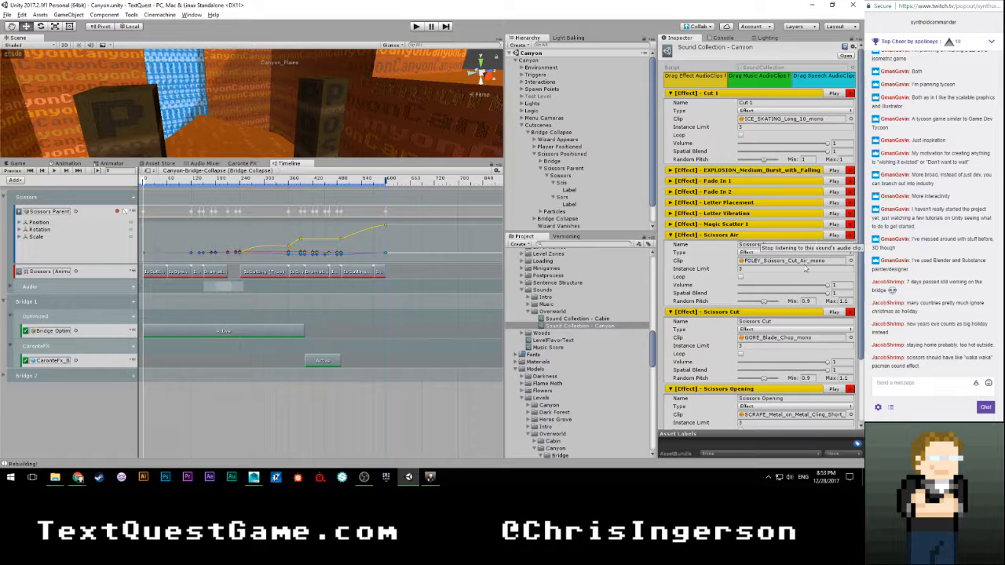
pyautogui.click(835, 312)
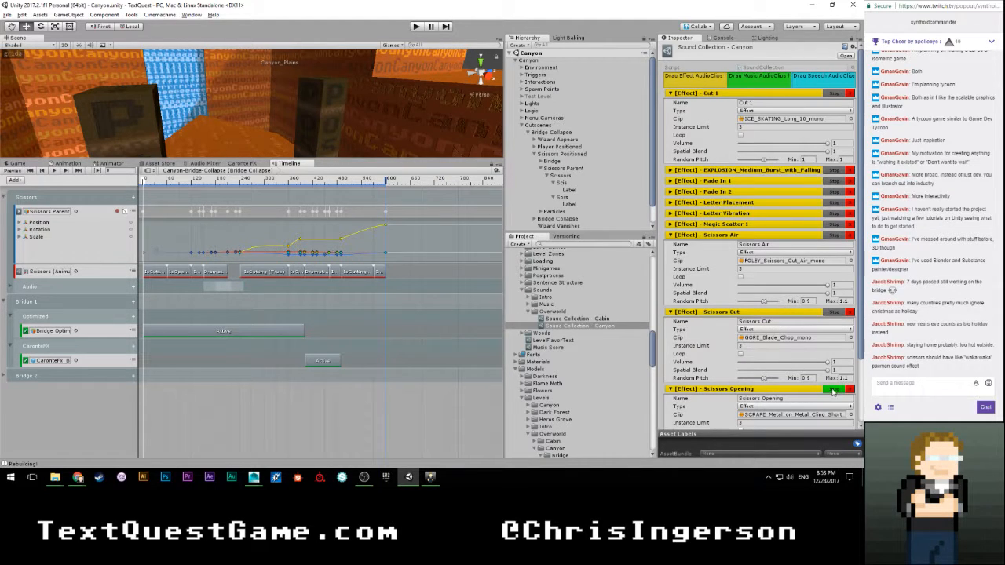
pyautogui.scroll(-5, 794, 298)
pyautogui.scroll(3, 824, 234)
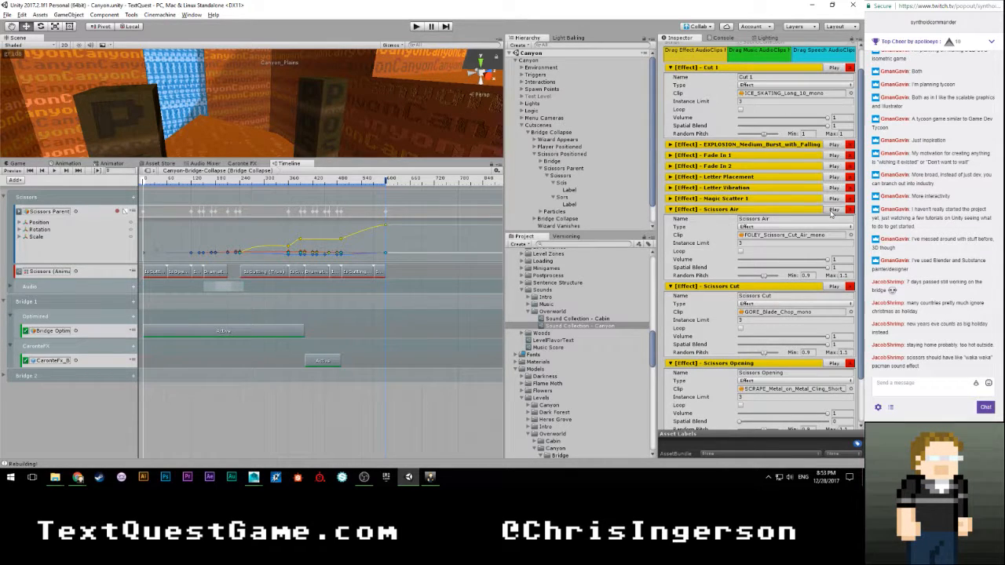
pyautogui.click(830, 210)
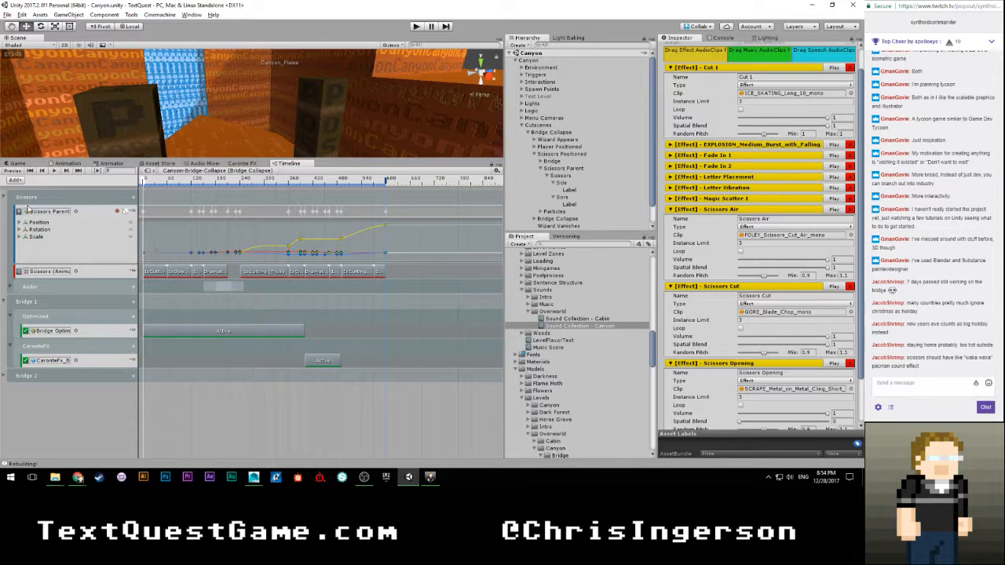
# Step: Expand the Scissors Audio group and add a track sub-group named Bridge 2 to it
pyautogui.click(11, 288)
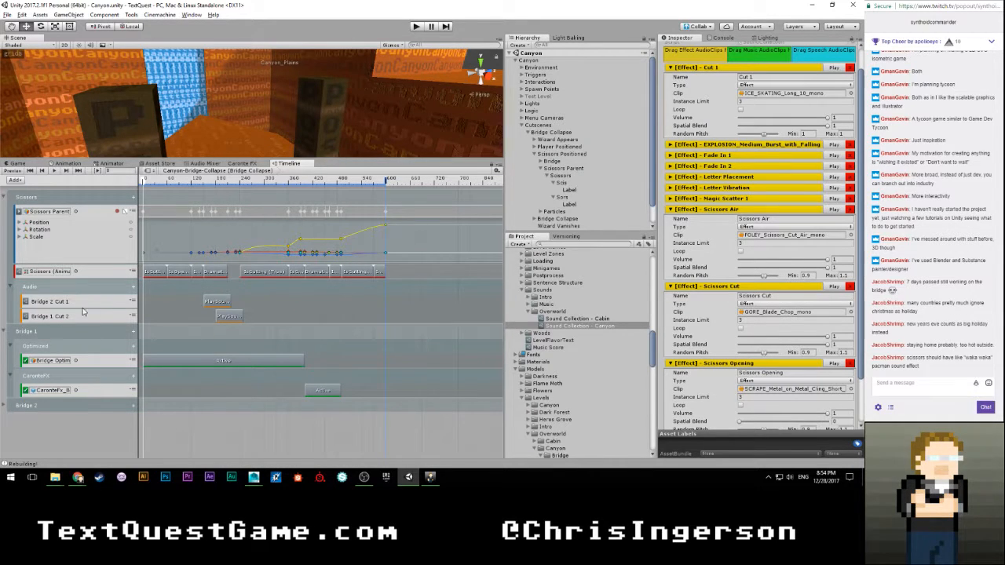
pyautogui.click(134, 287)
pyautogui.click(161, 292)
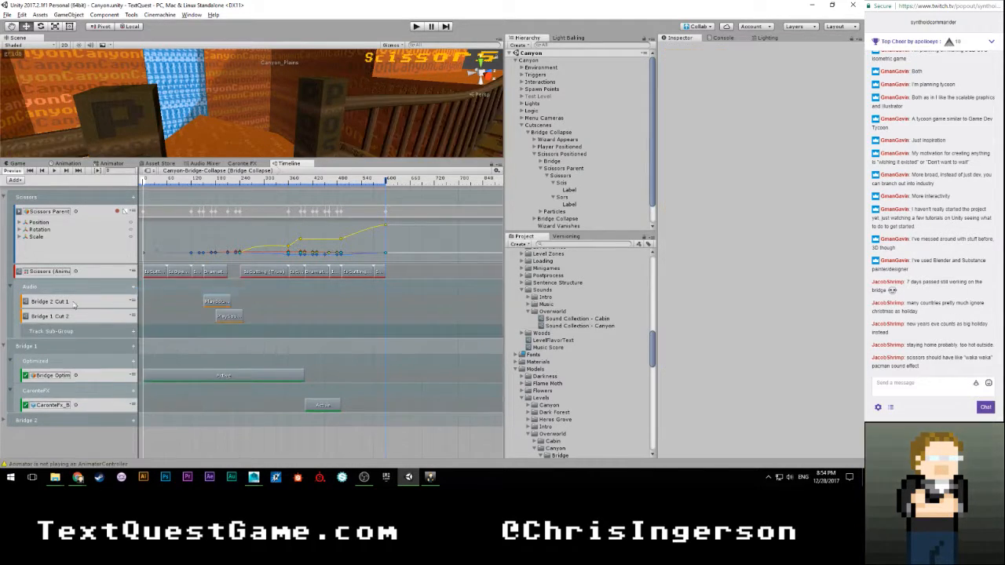
pyautogui.doubleClick(61, 333)
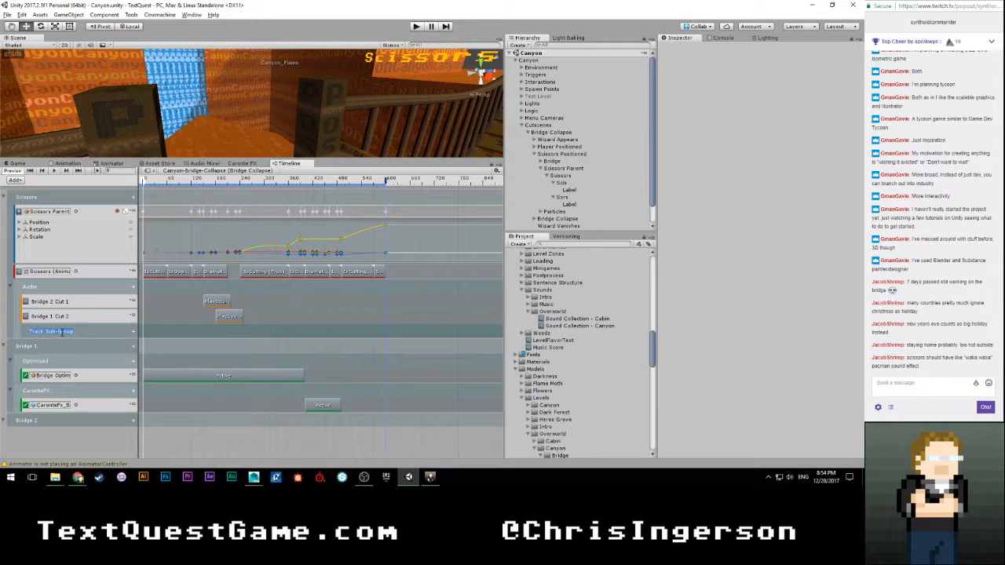
pyautogui.write('Bridge 1')
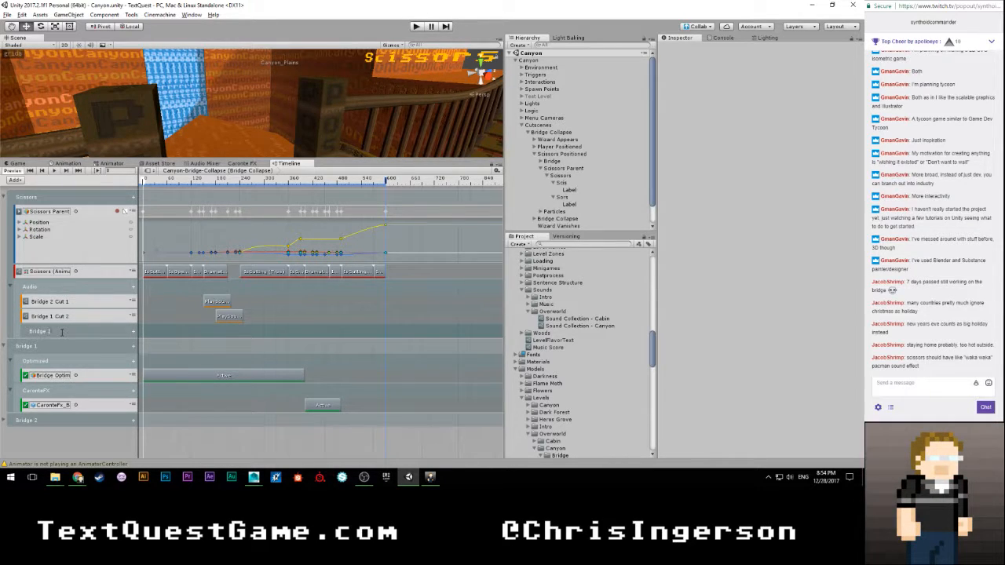
pyautogui.doubleClick(62, 332)
# Step: Rename the Bridge 1 Cut 2 sound track as Bridge 2 Cut 2
pyautogui.doubleClick(52, 316)
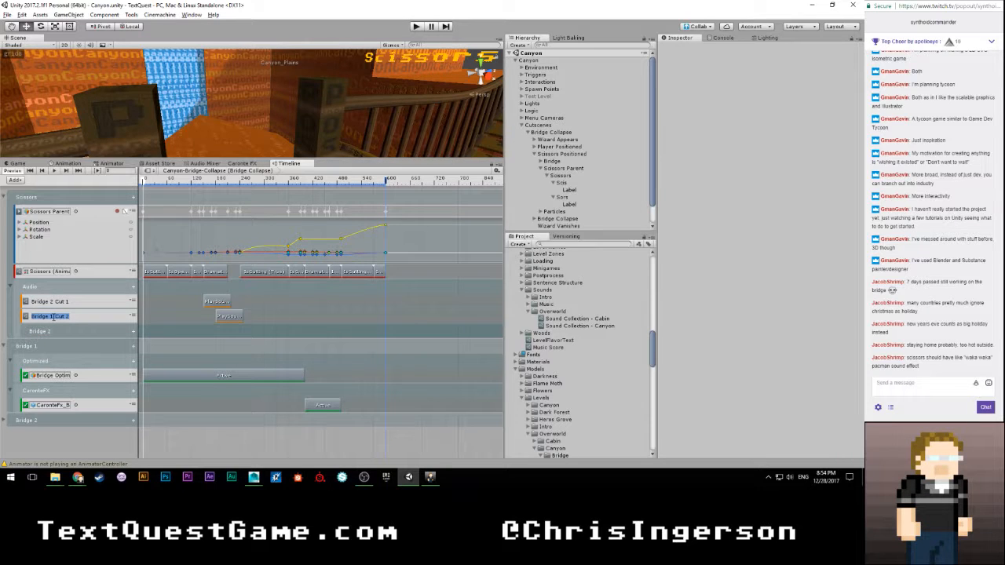
pyautogui.click(54, 316)
pyautogui.doubleClick(53, 317)
# Step: Move the Bridge 2 Cut 1 and Bridge 2 Cut 2 tracks into the Bridge 2 sub-group and collapse it
pyautogui.click(86, 307)
pyautogui.keyDown('shift'); pyautogui.click(88, 319); pyautogui.keyUp('shift')
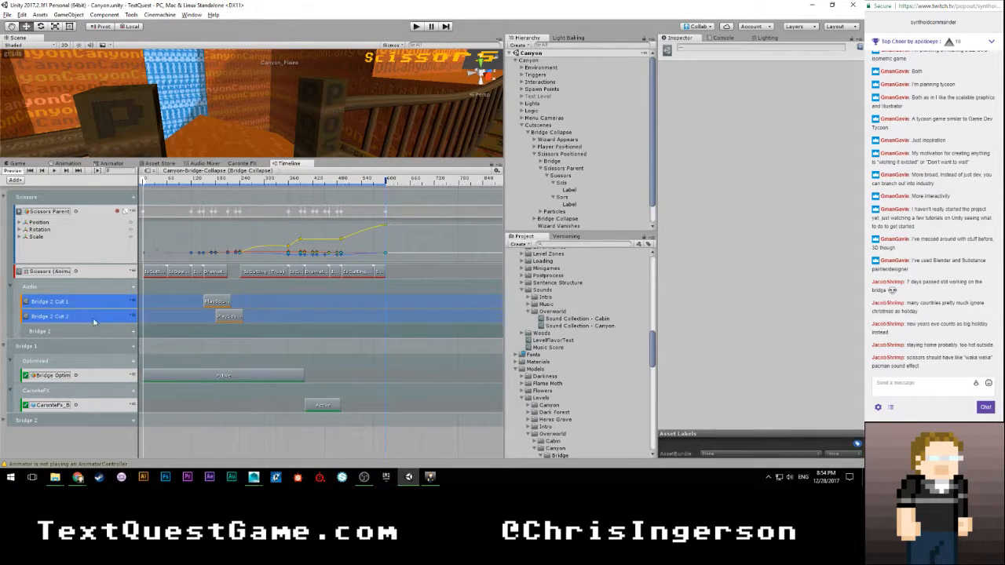
pyautogui.moveTo(90, 319); pyautogui.dragTo(93, 333)
pyautogui.click(70, 304)
pyautogui.click(15, 302)
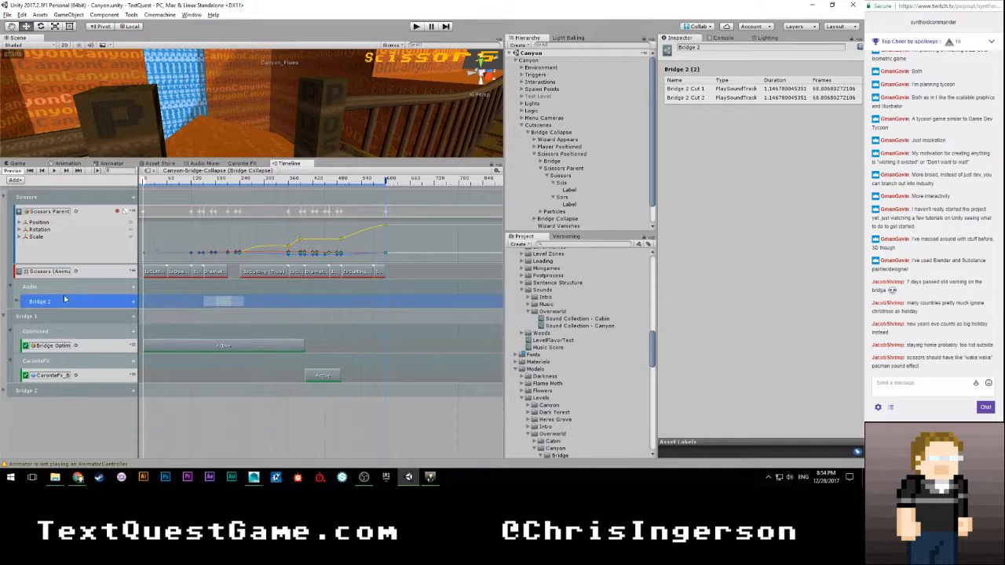
# Step: Add another track sub-group to the Audio group and name it Bridge 1
pyautogui.click(132, 290)
pyautogui.click(166, 294)
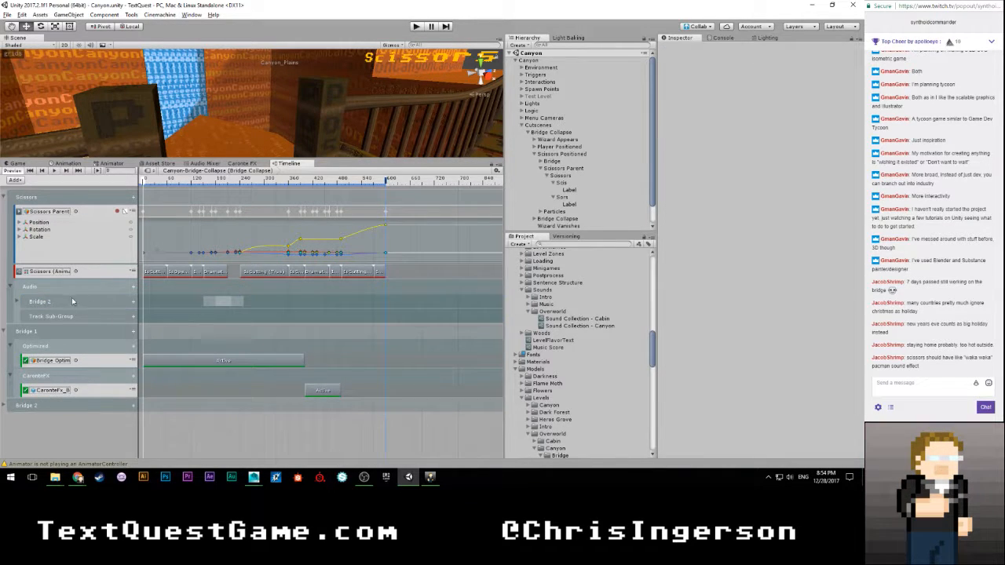
pyautogui.doubleClick(55, 315)
pyautogui.write('Bridge 1')
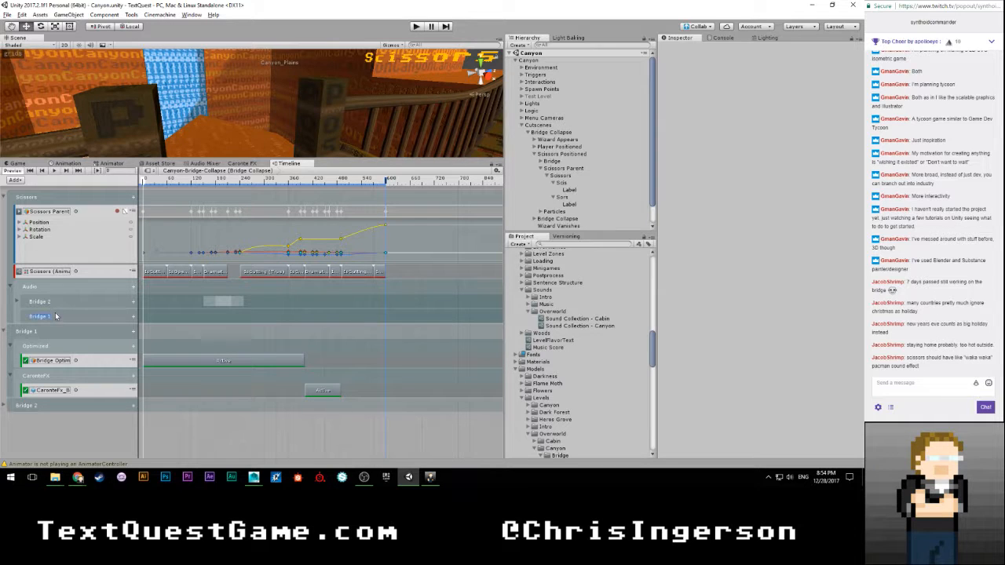
# Step: Create a third sub-group in the Audio group and name it Movement
pyautogui.click(132, 286)
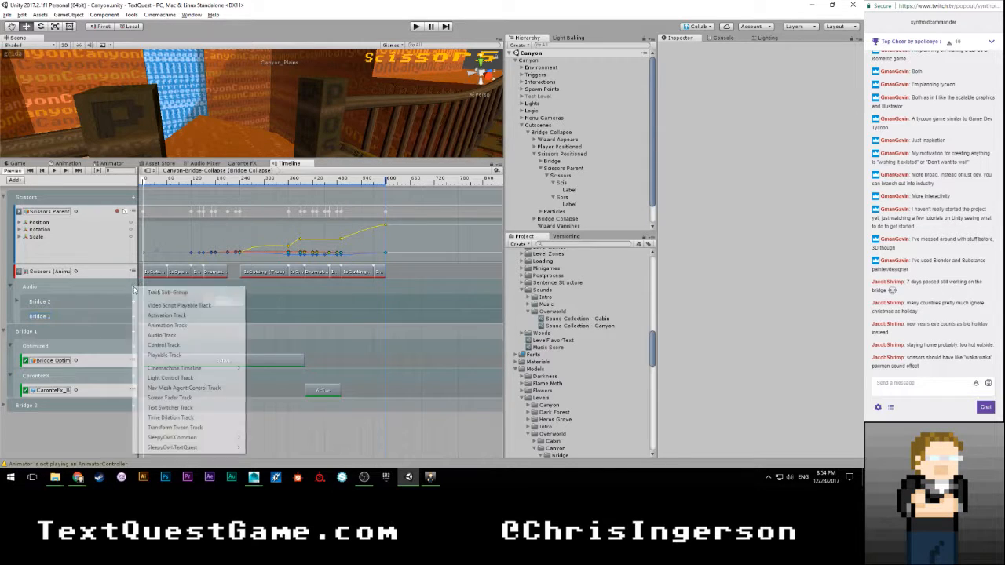
pyautogui.click(166, 291)
pyautogui.doubleClick(59, 331)
pyautogui.write('Movement')
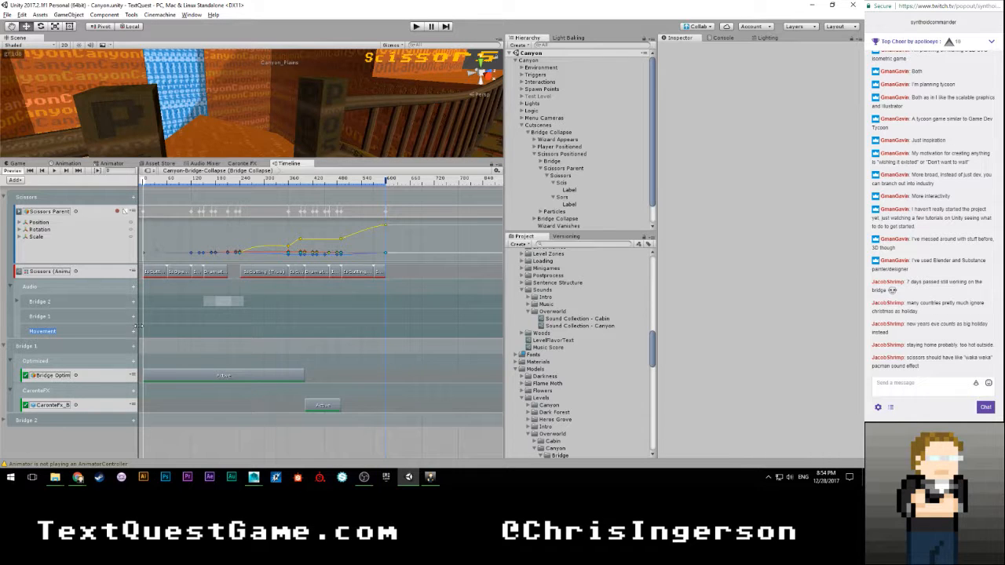
# Step: Add a Play Sound Track to the Movement sub-group and create a Play Sound Clip on it
pyautogui.click(133, 330)
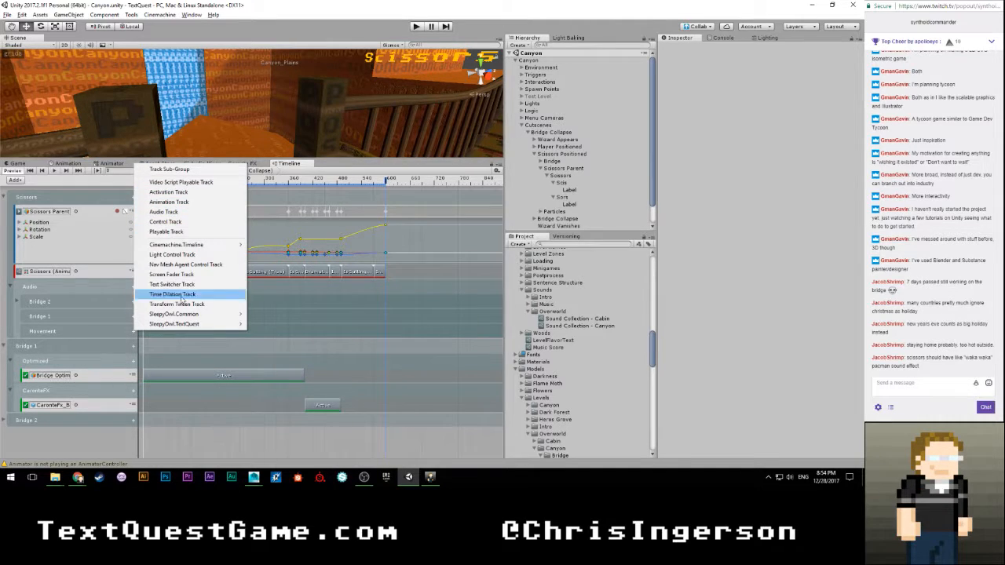
pyautogui.moveTo(192, 314)
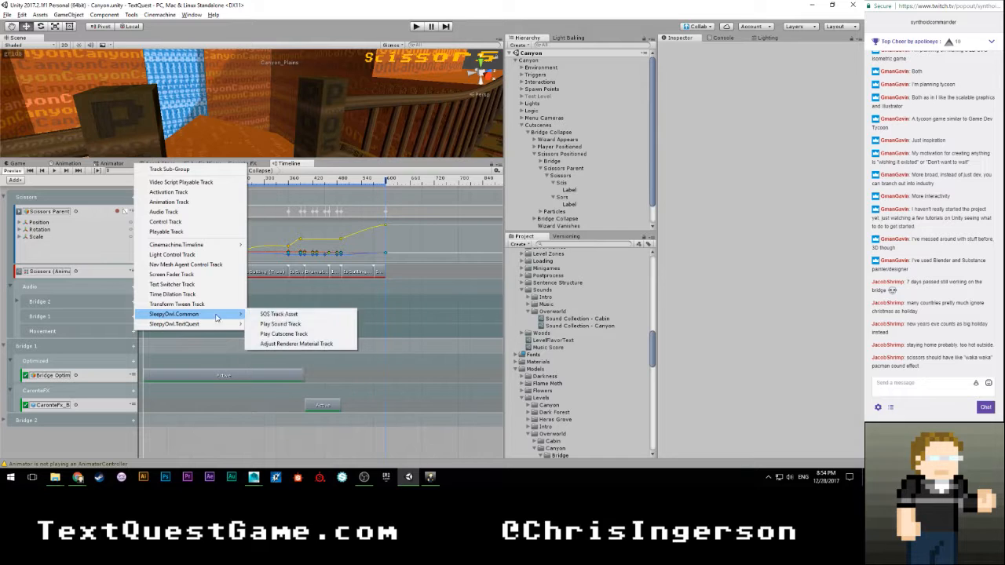
pyautogui.click(276, 329)
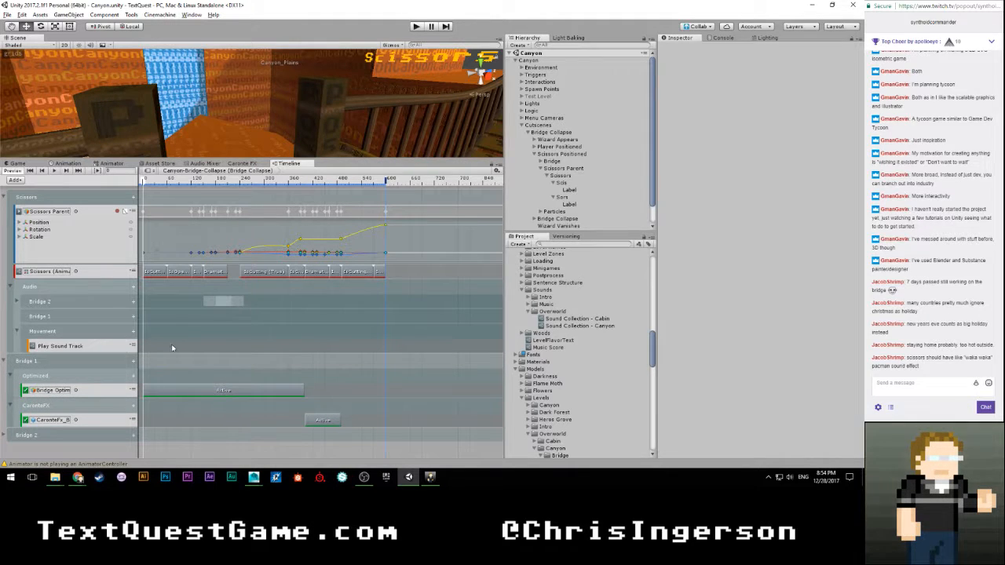
pyautogui.rightClick(171, 346)
pyautogui.click(215, 430)
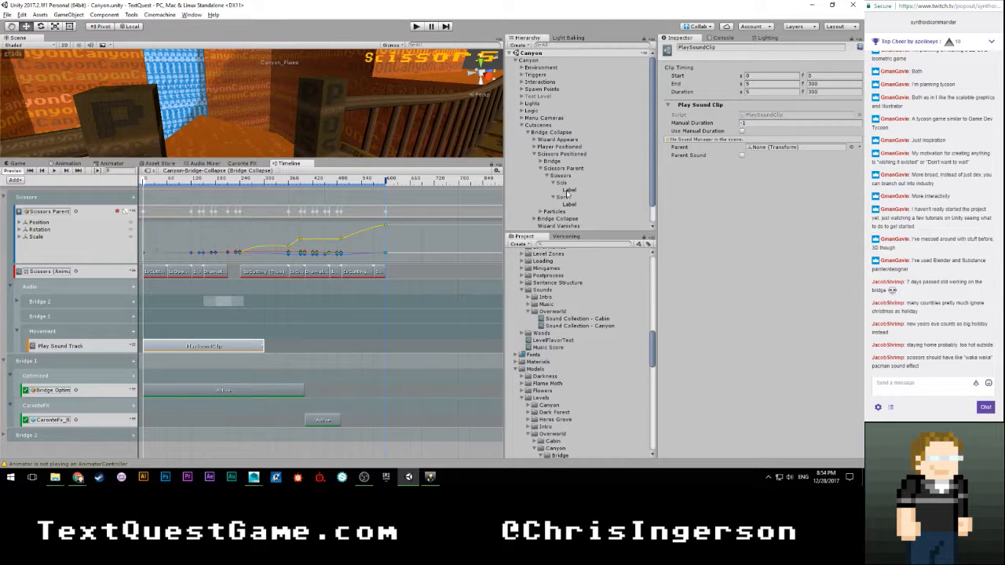
# Step: Collapse the Scissors Positioned and Cutscenes branches in the scene hierarchy and clear the selection
pyautogui.scroll(-1, 568, 157)
pyautogui.scroll(1, 565, 179)
pyautogui.scroll(-1, 565, 146)
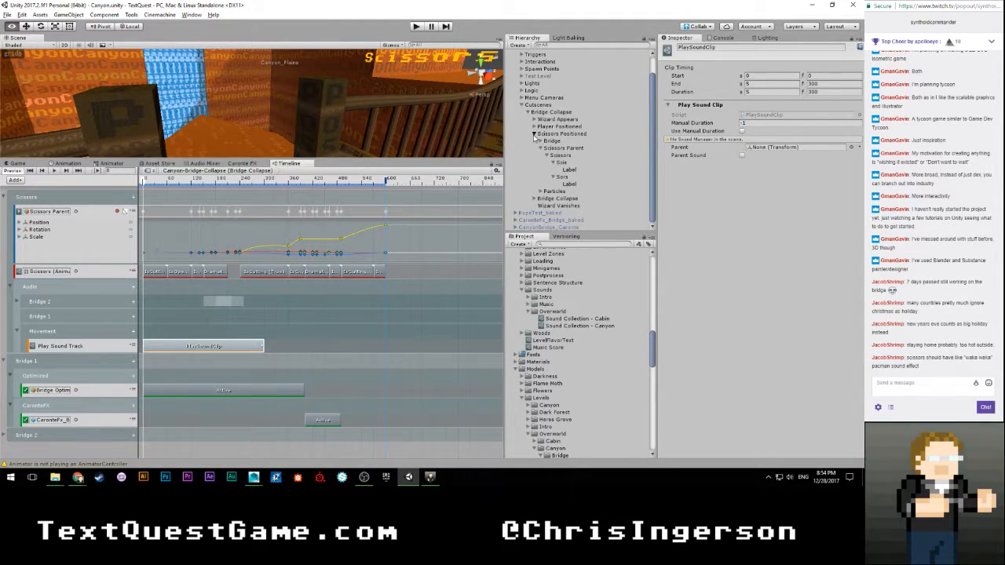
pyautogui.click(533, 134)
pyautogui.click(522, 125)
pyautogui.click(536, 178)
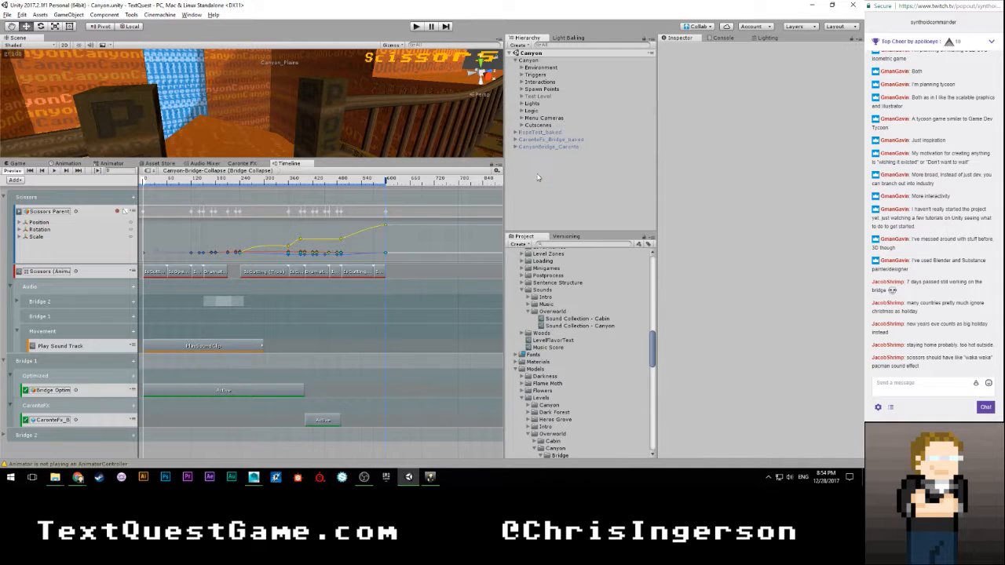
# Step: Find the Splash Fade scene in the Scenes/Other folder and open it alongside the Canyon scene
pyautogui.scroll(-10, 553, 299)
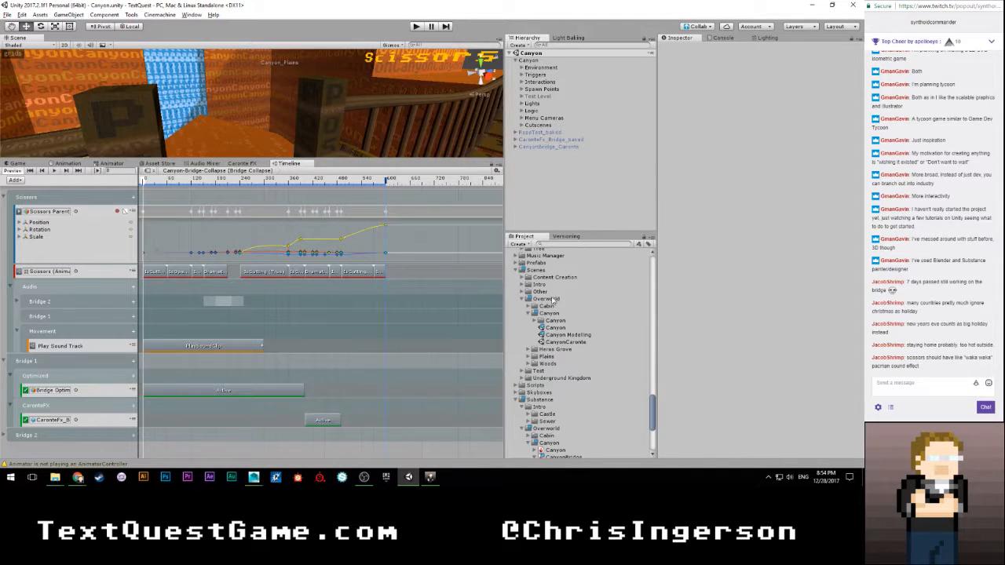
pyautogui.click(523, 284)
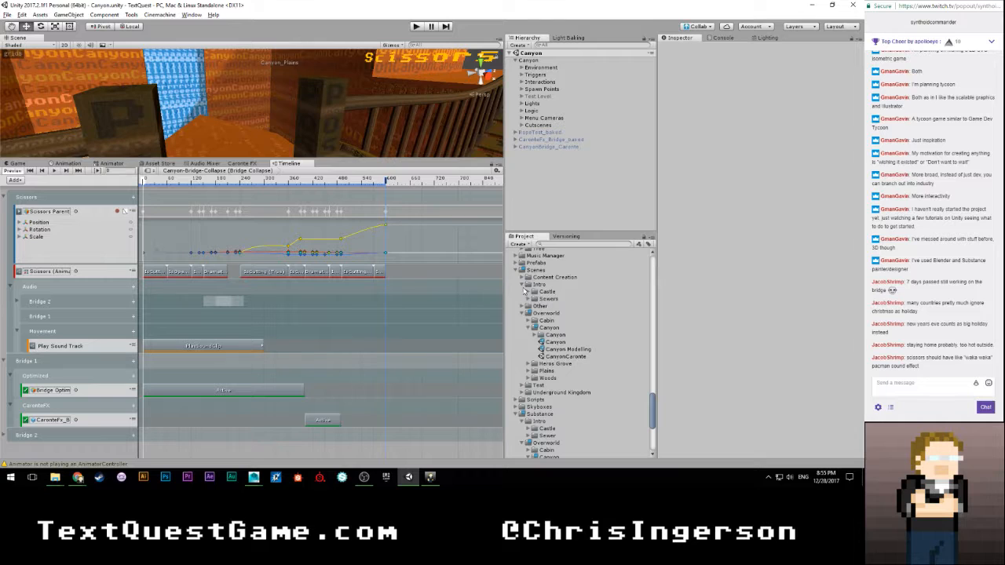
pyautogui.click(522, 284)
pyautogui.click(523, 292)
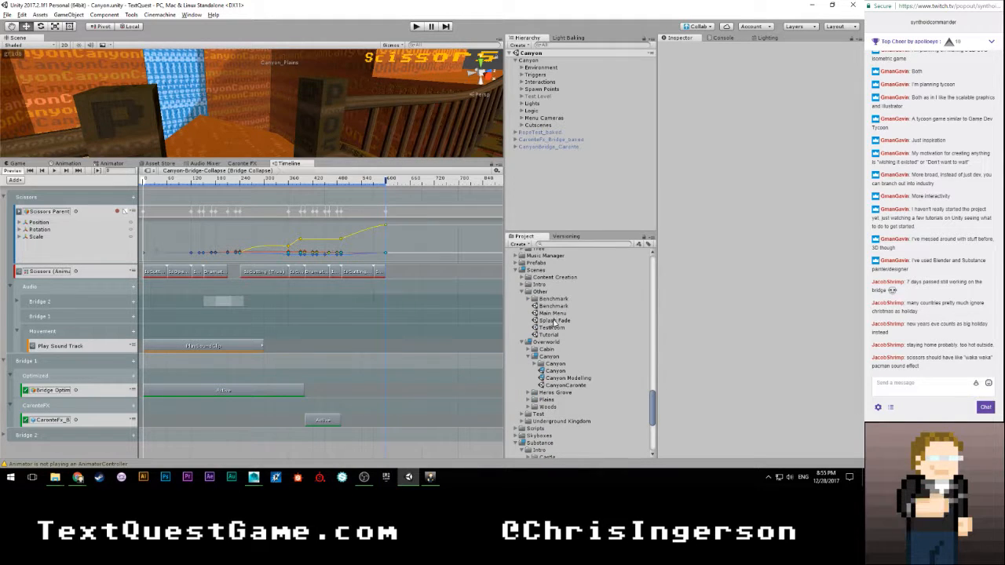
pyautogui.scroll(1, 554, 322)
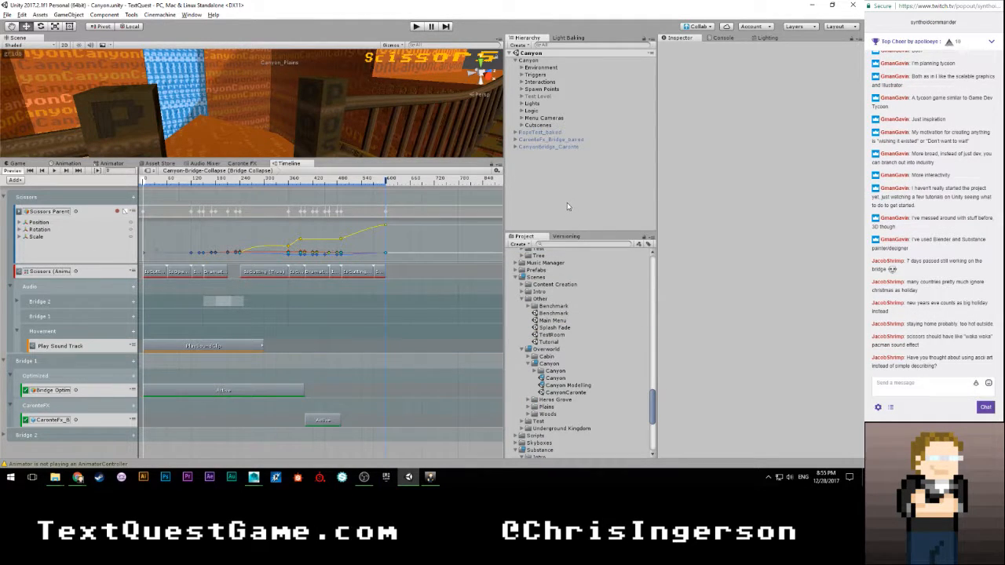
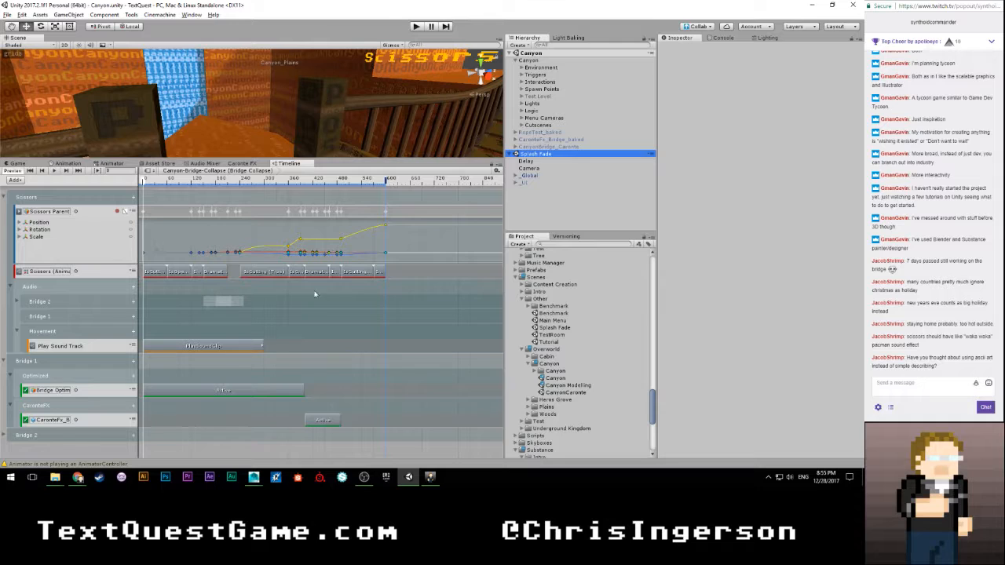
# Step: Set the Sound Id of the Movement track's Play Sound Clip to Scissors Air and test the sound
pyautogui.click(213, 346)
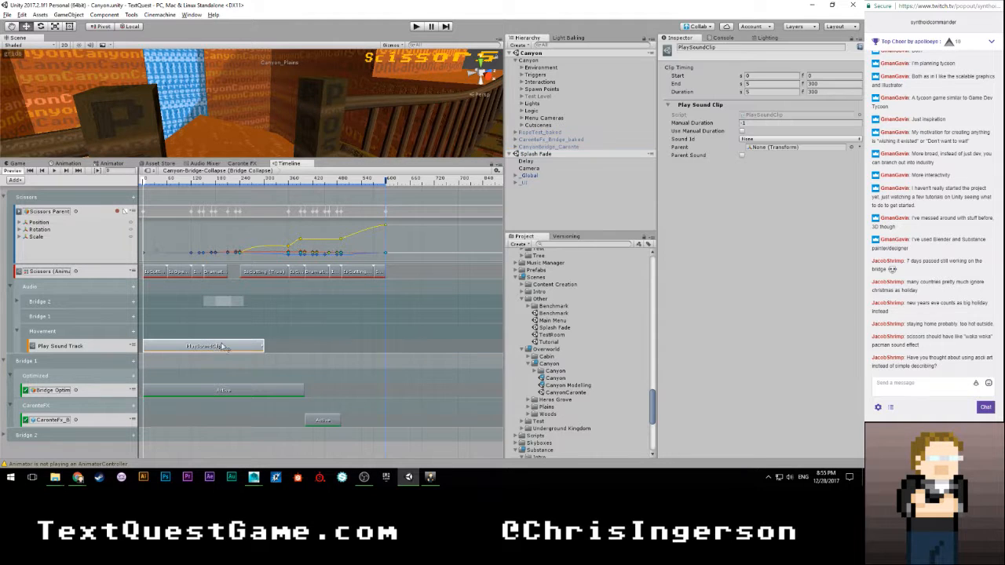
pyautogui.click(759, 140)
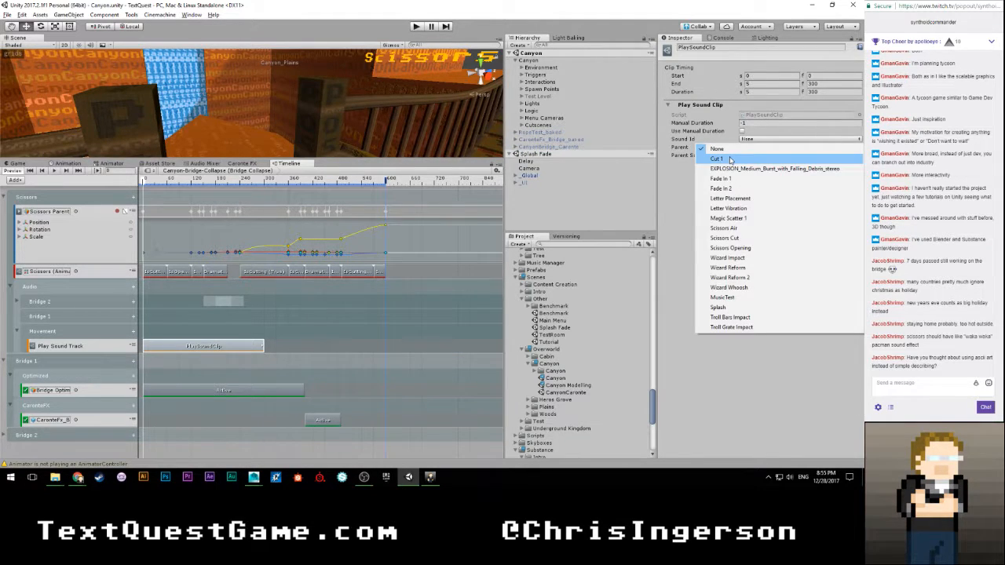
pyautogui.click(724, 227)
pyautogui.click(850, 139)
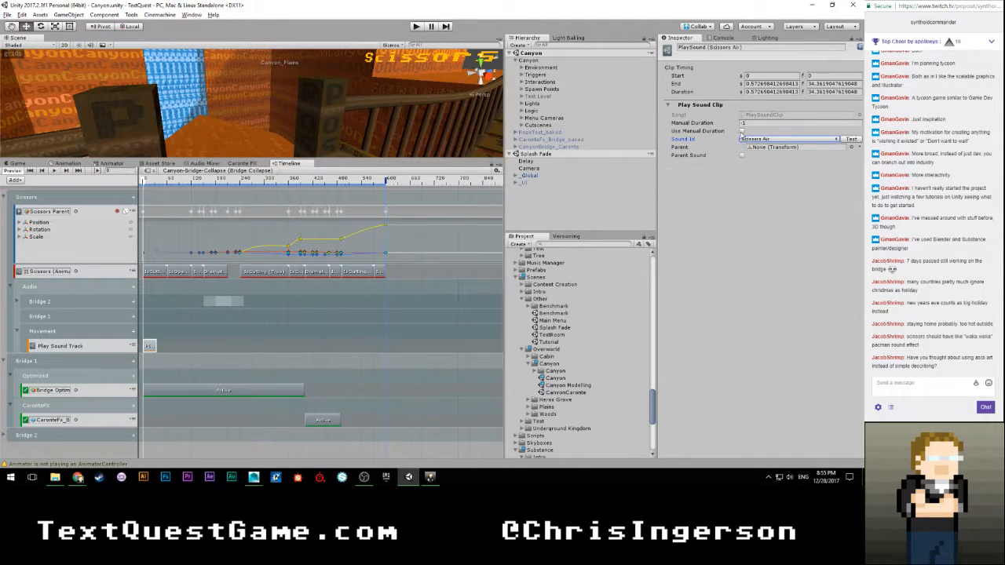
pyautogui.scroll(4, 202, 333)
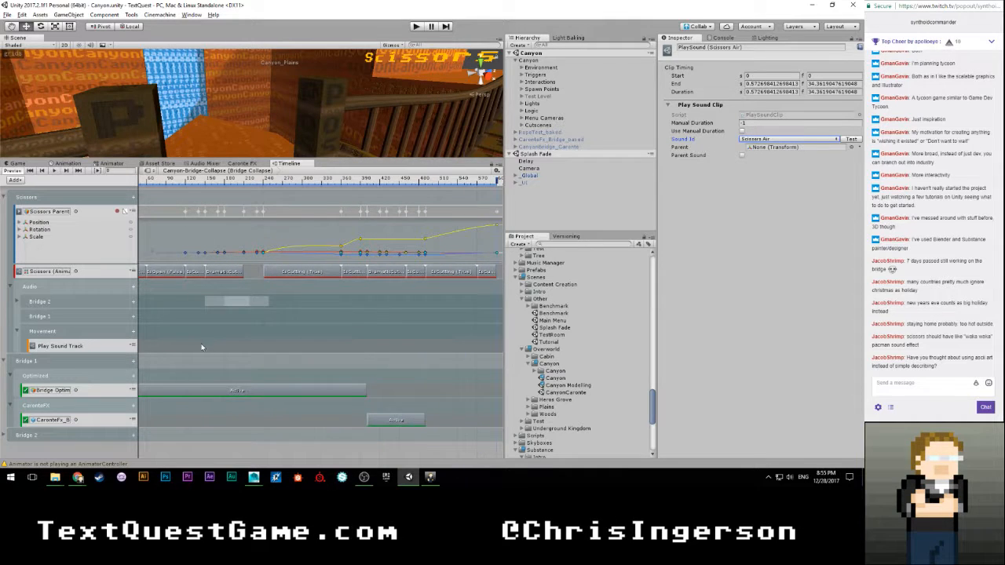
pyautogui.moveTo(187, 188); pyautogui.dragTo(146, 192)
pyautogui.scroll(3, 183, 349)
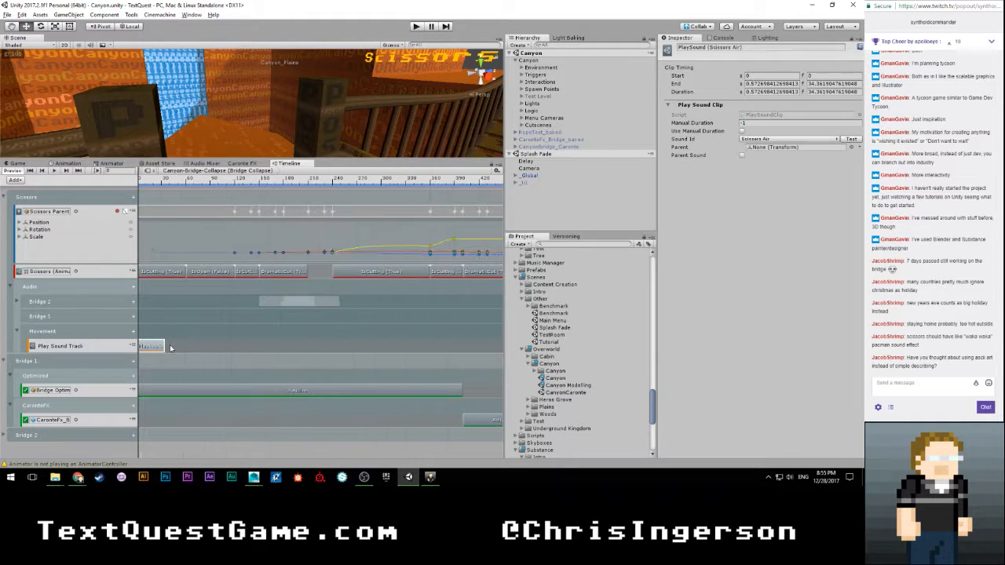
pyautogui.moveTo(183, 350); pyautogui.dragTo(201, 350, button='middle')
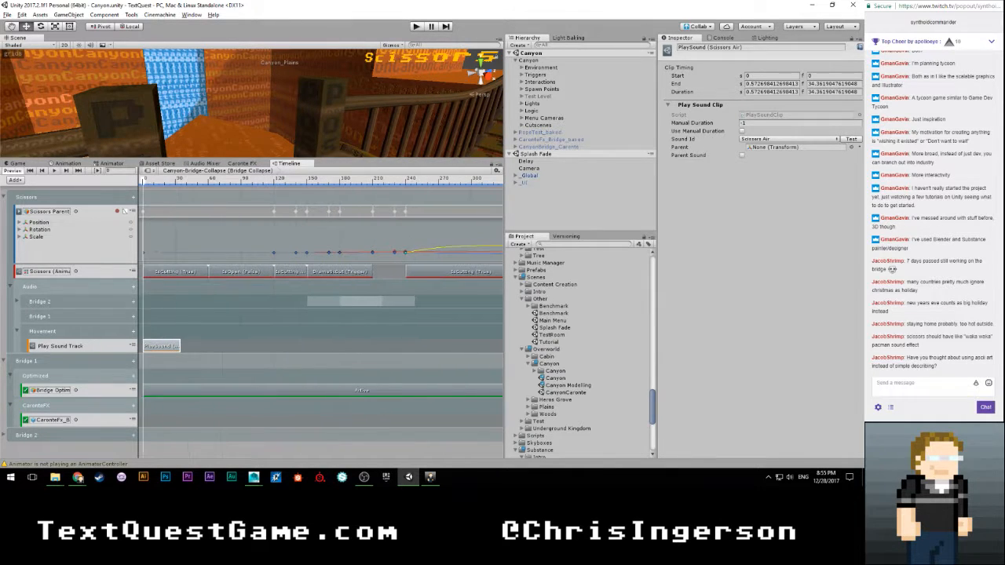
pyautogui.rightClick(171, 347)
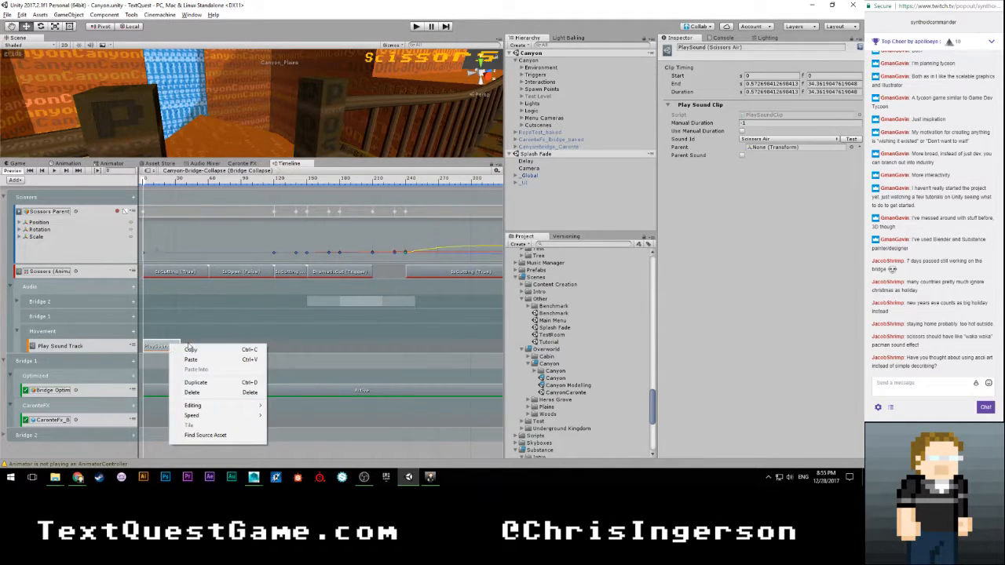
pyautogui.click(197, 383)
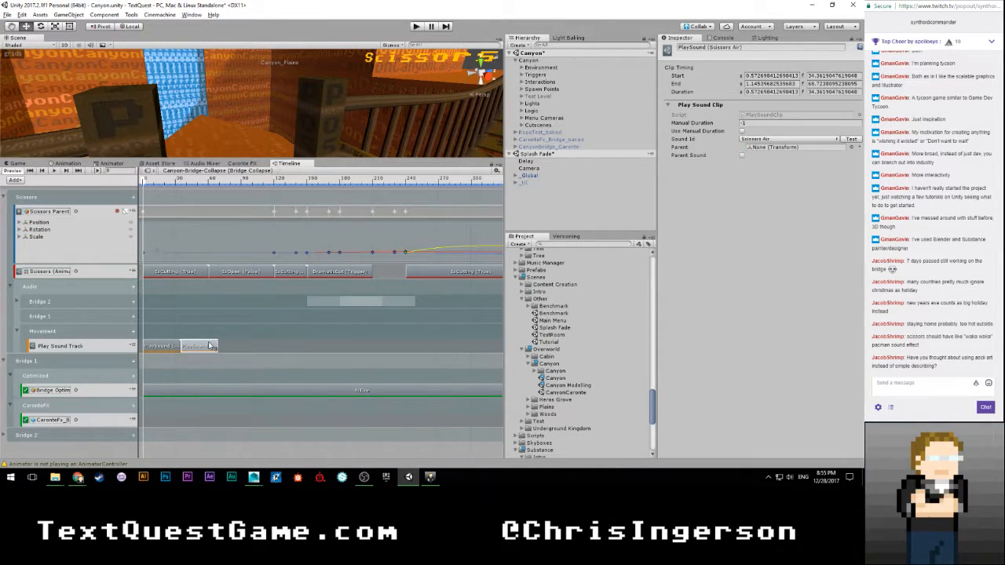
pyautogui.hotkey('ctrl', 'z')
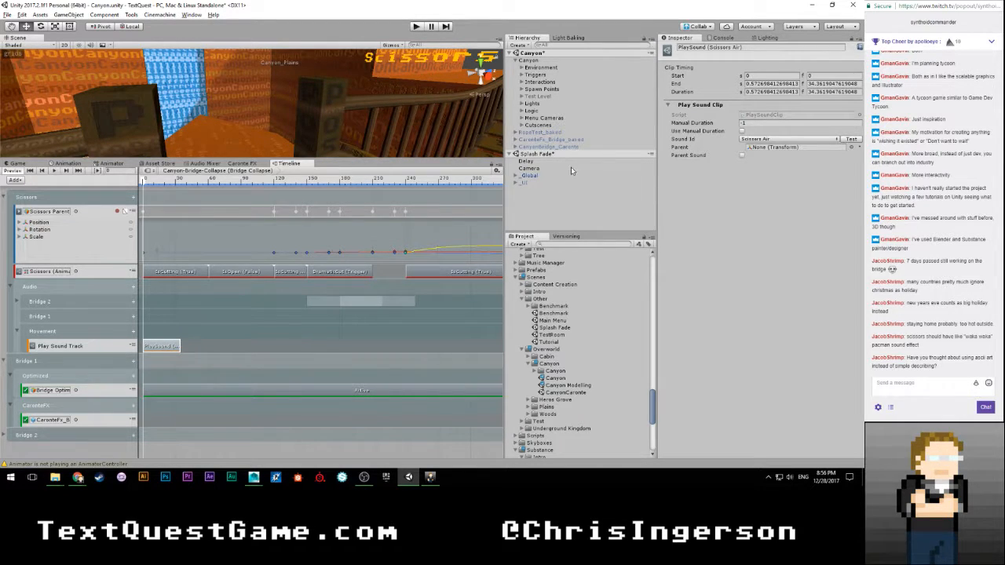
# Step: Assign Scissors Parent as the Scissors Air clip's parent and enable Parent Sound
pyautogui.click(55, 212)
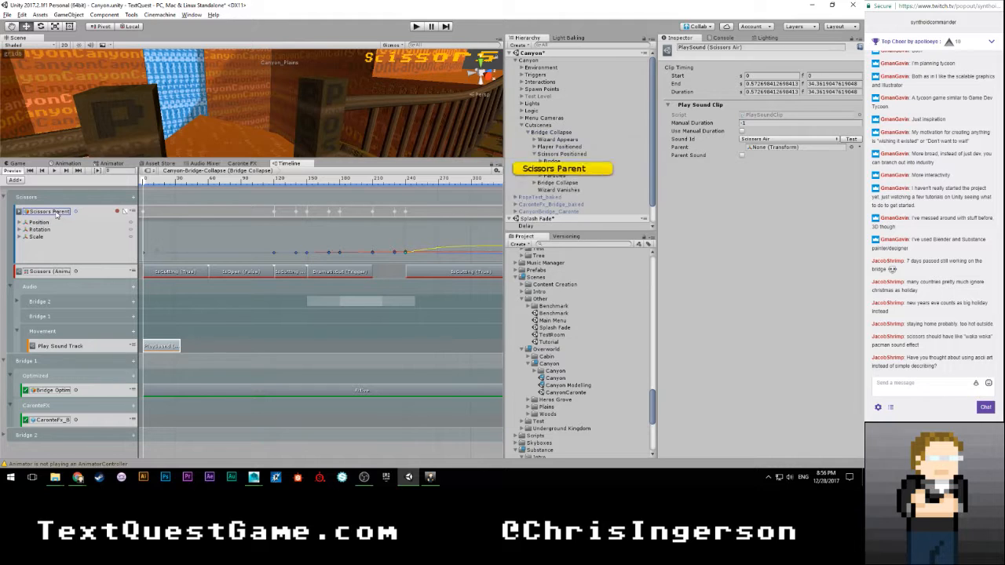
pyautogui.moveTo(582, 168); pyautogui.dragTo(750, 151)
pyautogui.click(741, 154)
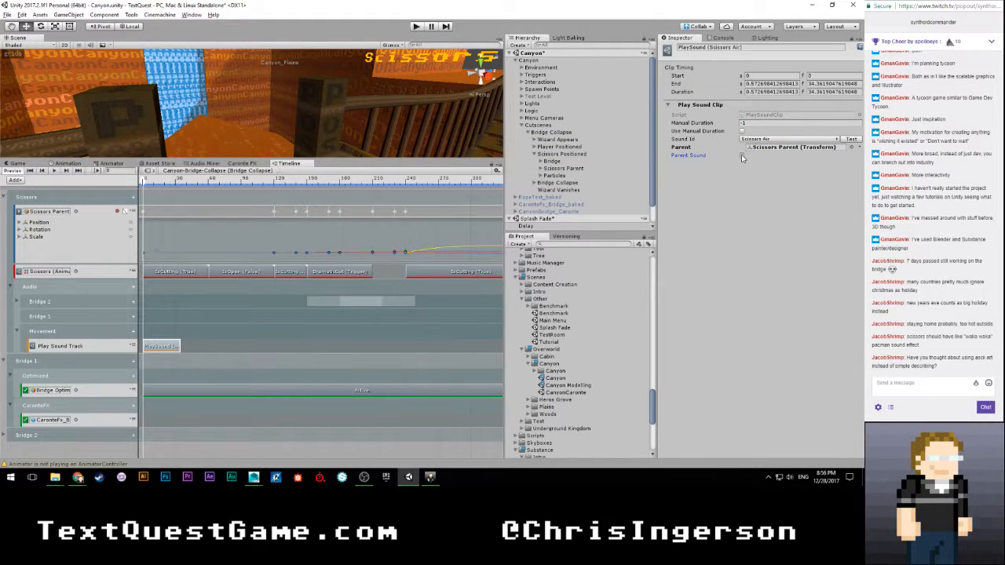
pyautogui.click(203, 343)
# Step: Duplicate the Scissors Air clip twice so three copies run back to back from the start of the Movement track
pyautogui.click(166, 346)
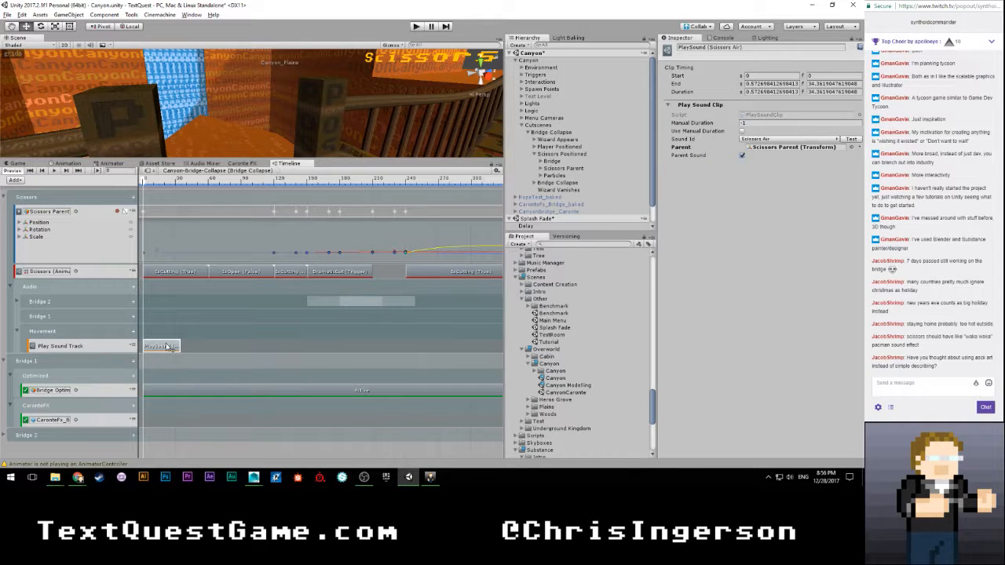
pyautogui.rightClick(166, 346)
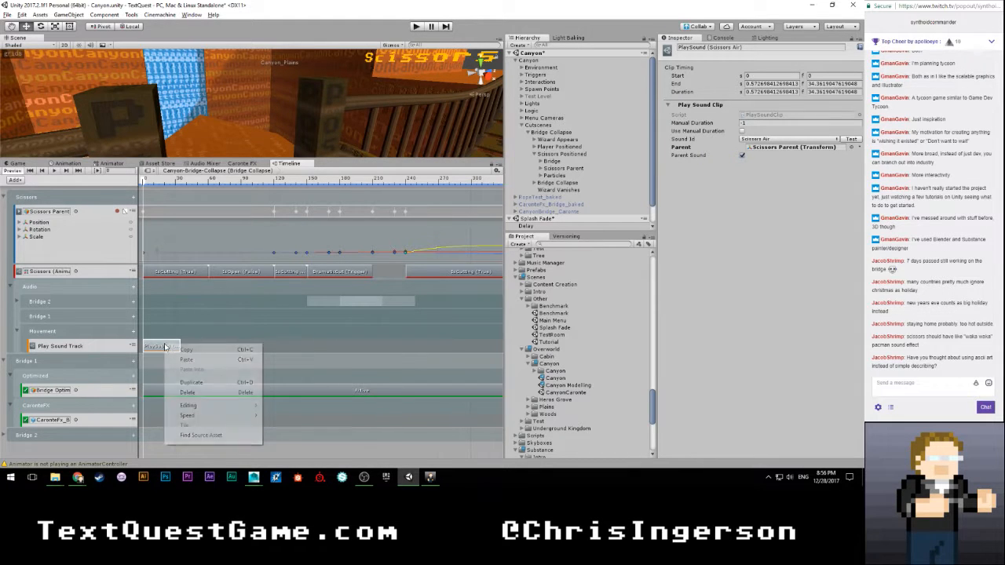
pyautogui.click(188, 384)
pyautogui.moveTo(146, 185); pyautogui.dragTo(295, 180)
pyautogui.rightClick(206, 346)
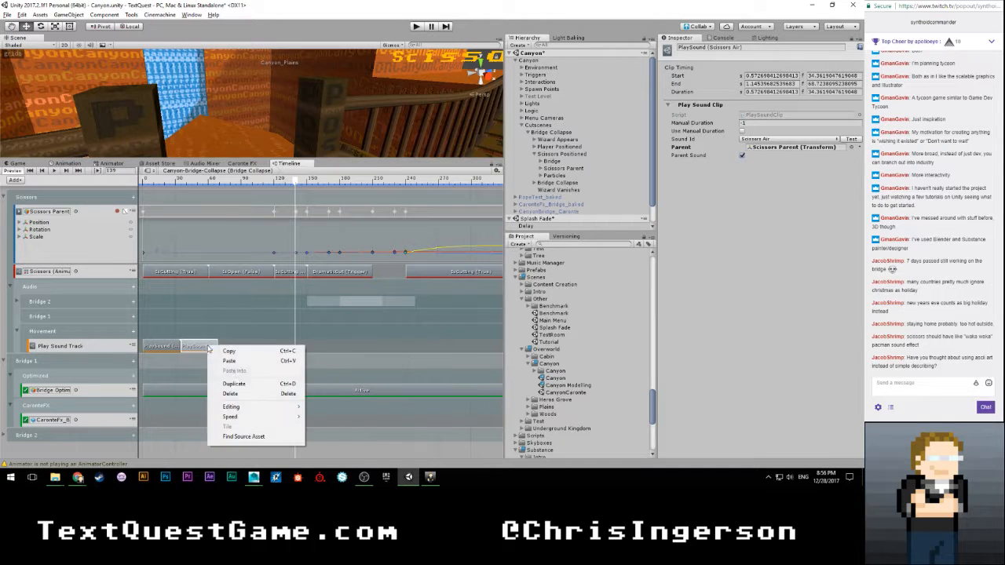
pyautogui.click(242, 384)
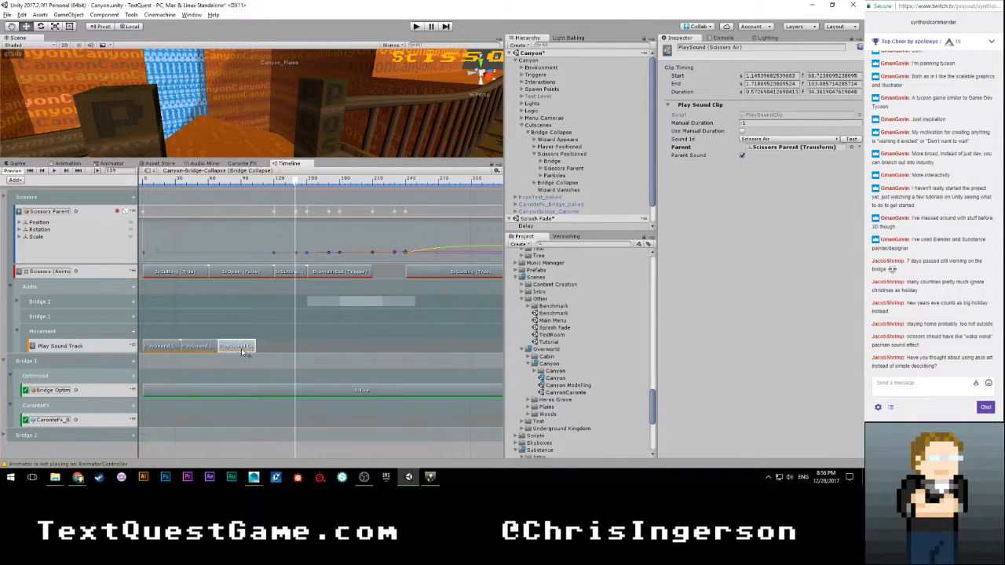
# Step: Move the third Scissors Air clip to start at frame 270, during the scissors' second flight
pyautogui.moveTo(243, 346); pyautogui.dragTo(355, 346)
pyautogui.scroll(-5, 355, 346)
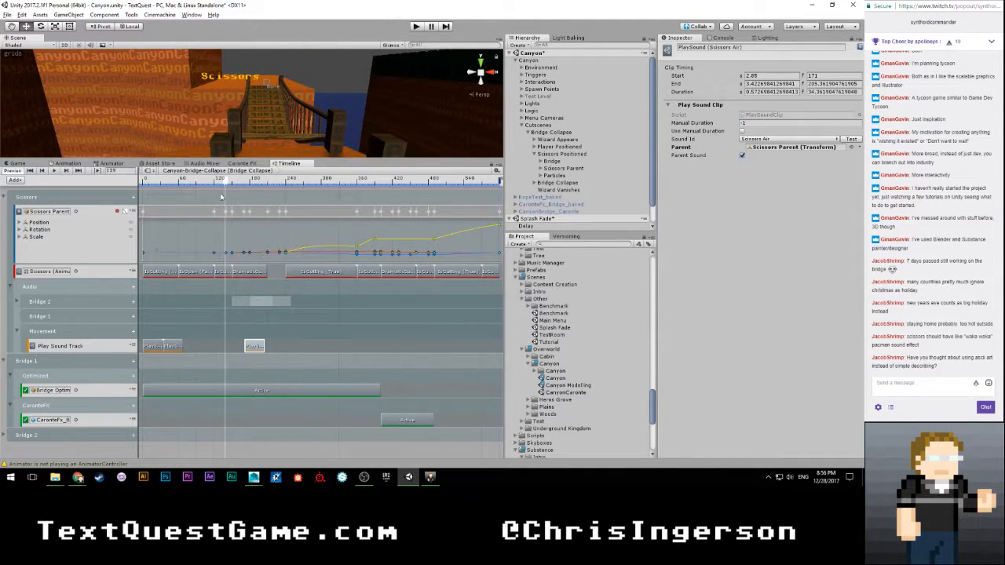
pyautogui.moveTo(225, 181); pyautogui.dragTo(303, 188)
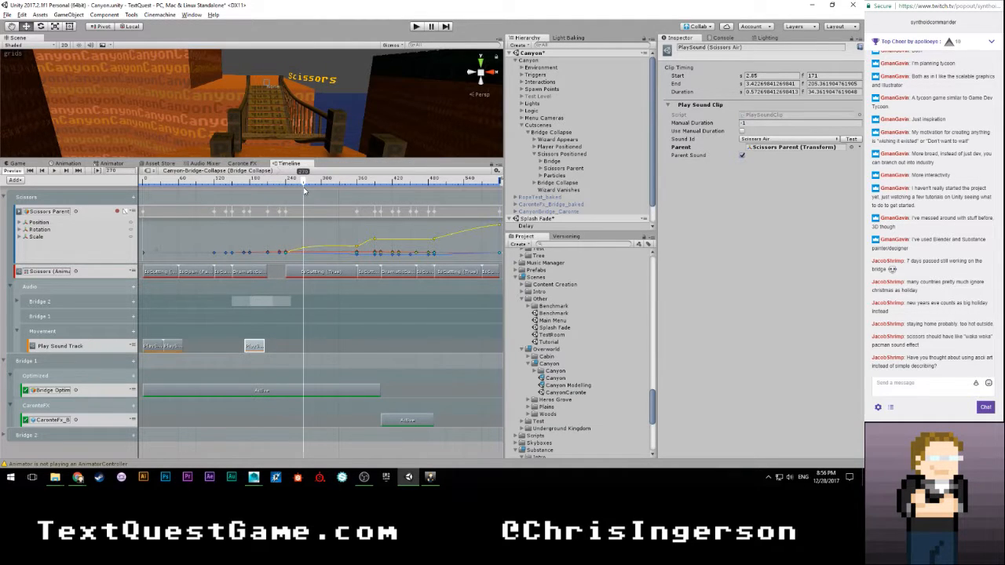
pyautogui.moveTo(254, 346); pyautogui.dragTo(314, 349)
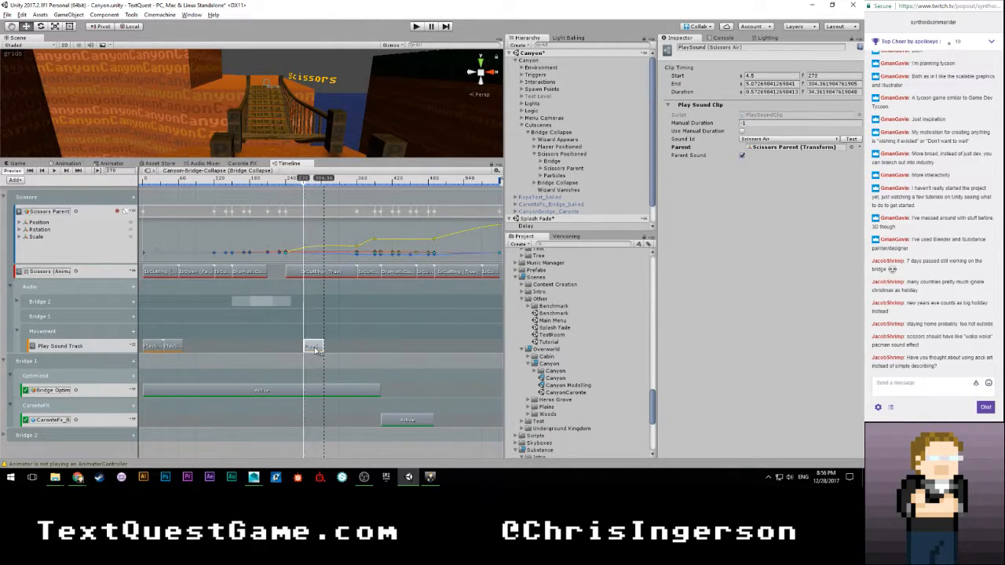
# Step: Duplicate the Scissors Air clip at frame 270 twice to form a continuous run of three
pyautogui.scroll(3, 314, 345)
pyautogui.rightClick(314, 340)
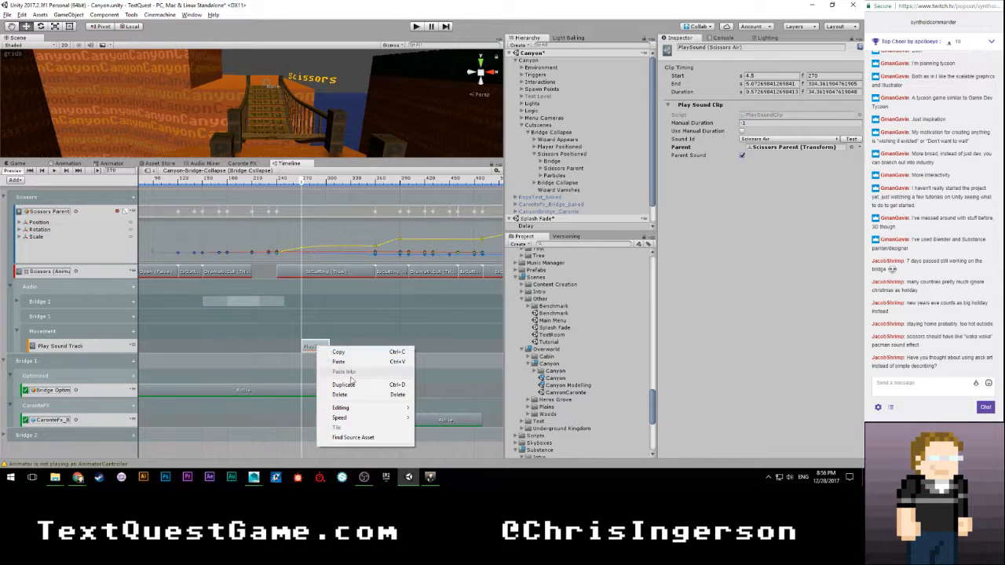
pyautogui.click(346, 384)
pyautogui.rightClick(354, 347)
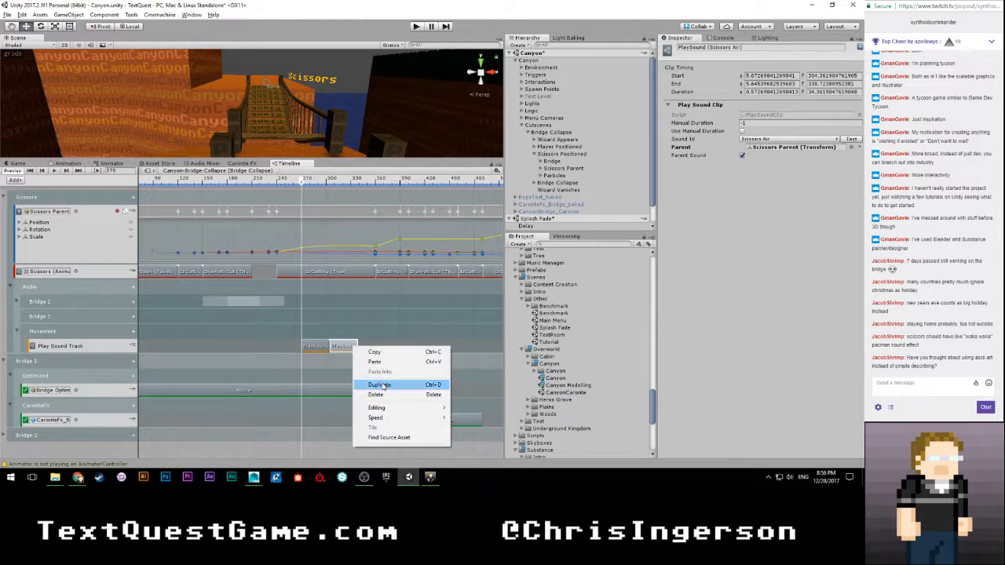
pyautogui.click(381, 383)
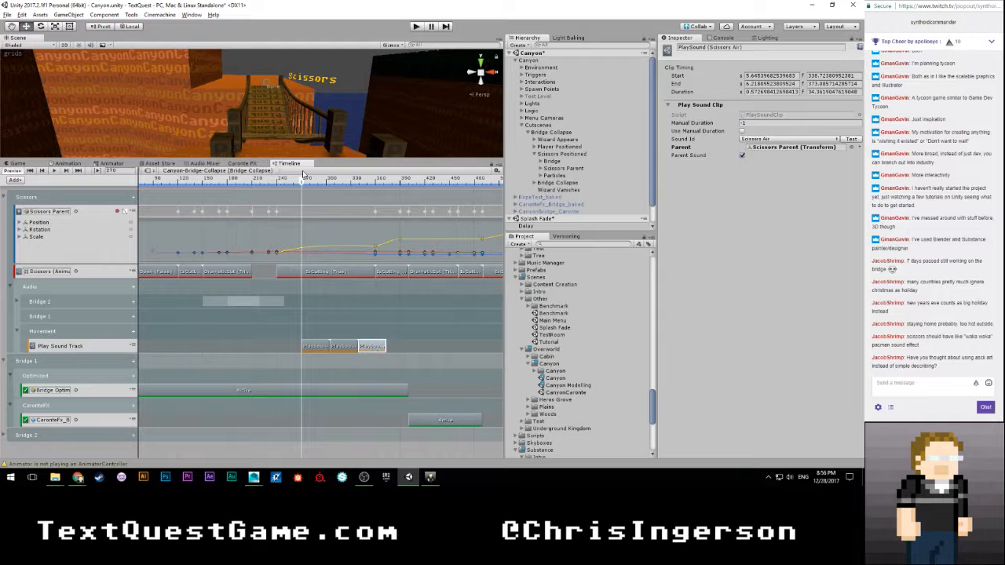
# Step: Preview the scissors' motion up to frame 373, then duplicate the last Scissors Air clip and move the copy to frame 444
pyautogui.moveTo(304, 183); pyautogui.dragTo(385, 192)
pyautogui.moveTo(299, 104); pyautogui.dragTo(254, 132, button='right')
pyautogui.keyDown('alt'); pyautogui.moveTo(254, 132); pyautogui.dragTo(521, 140); pyautogui.keyUp('alt')
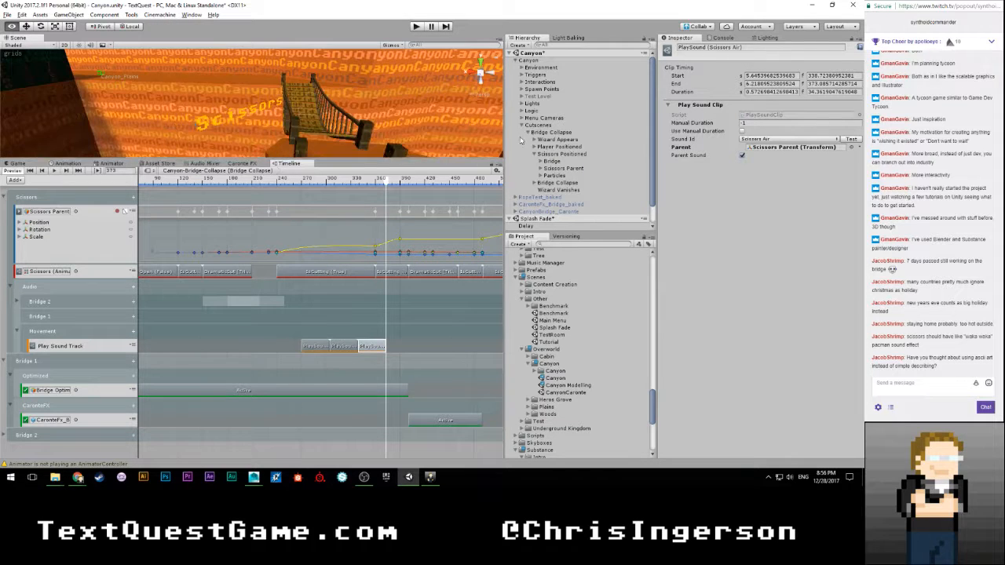
pyautogui.keyDown('alt'); pyautogui.moveTo(204, 118); pyautogui.dragTo(286, 158); pyautogui.keyUp('alt')
pyautogui.rightClick(375, 346)
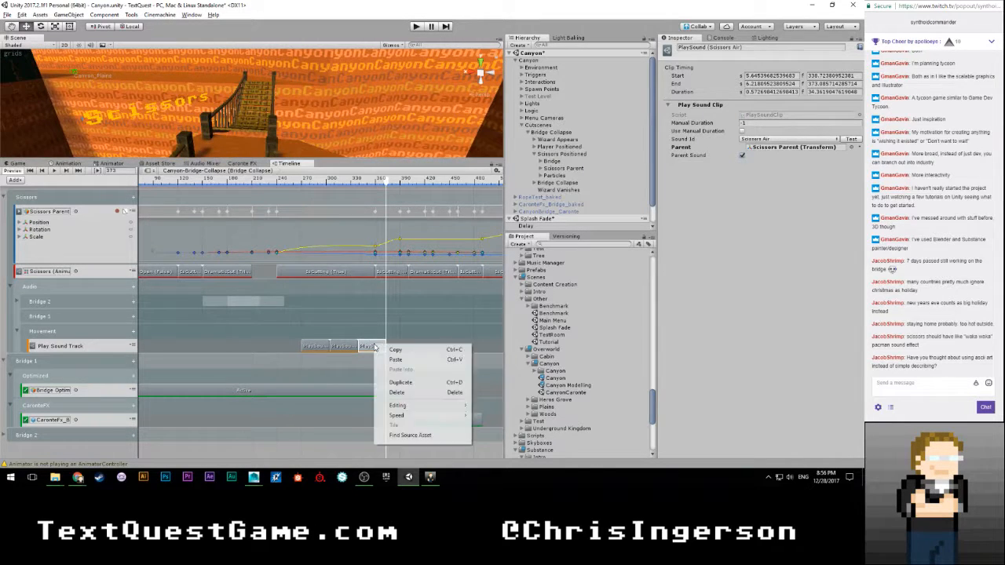
pyautogui.click(408, 381)
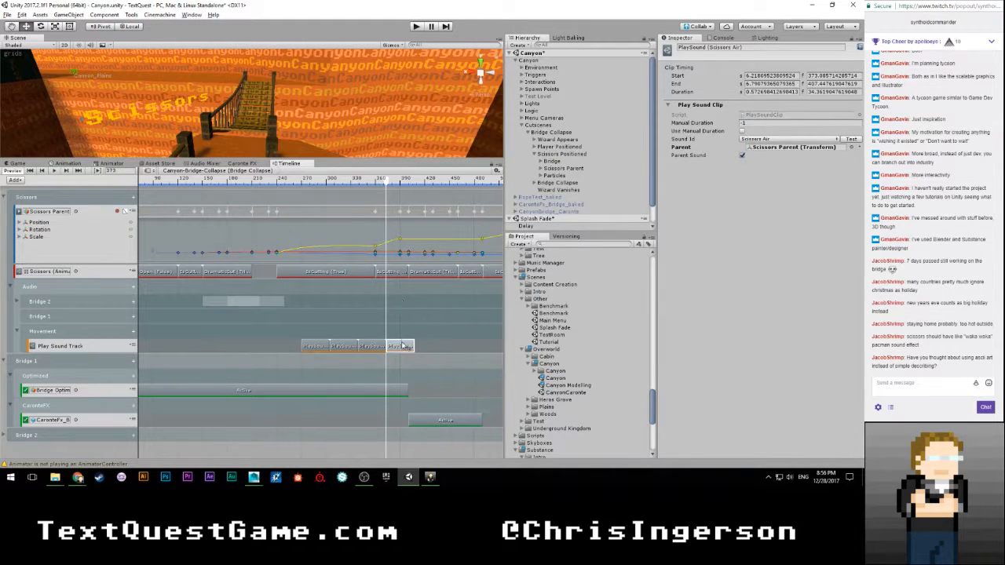
pyautogui.moveTo(396, 347); pyautogui.dragTo(445, 344)
pyautogui.scroll(-5, 359, 314)
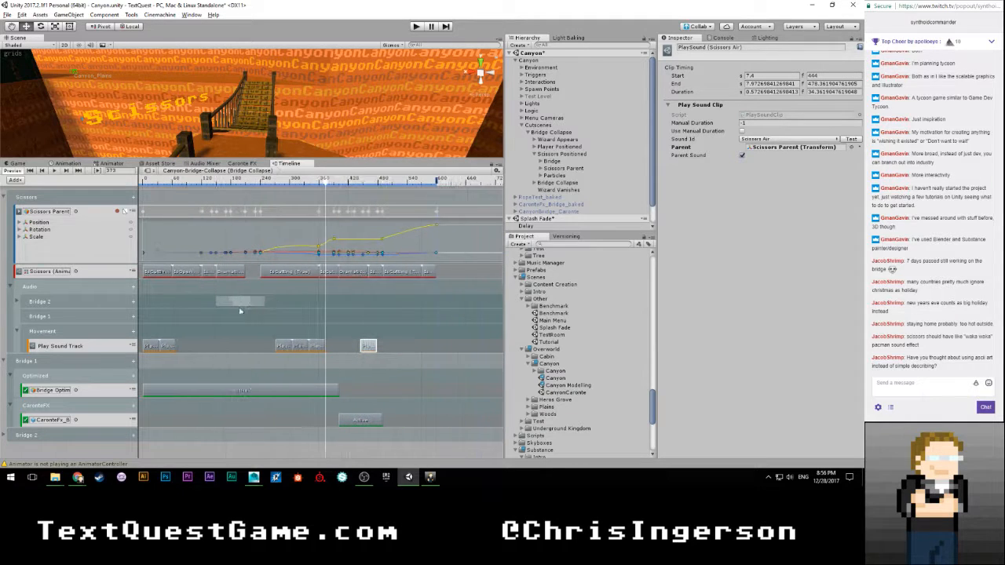
# Step: Expand and select the Bridge 2 audio sub-group, and save the open scenes
pyautogui.click(18, 304)
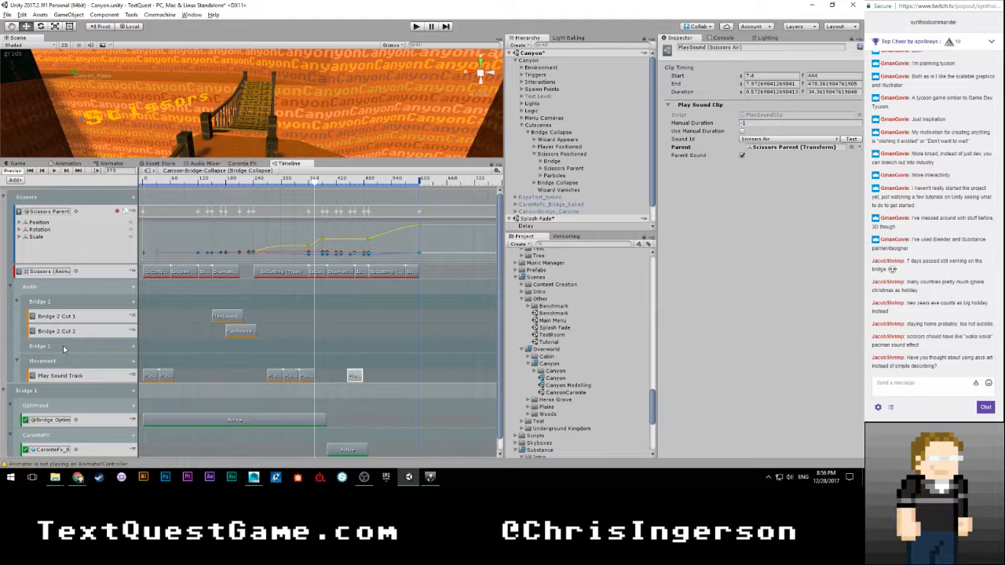
pyautogui.click(71, 305)
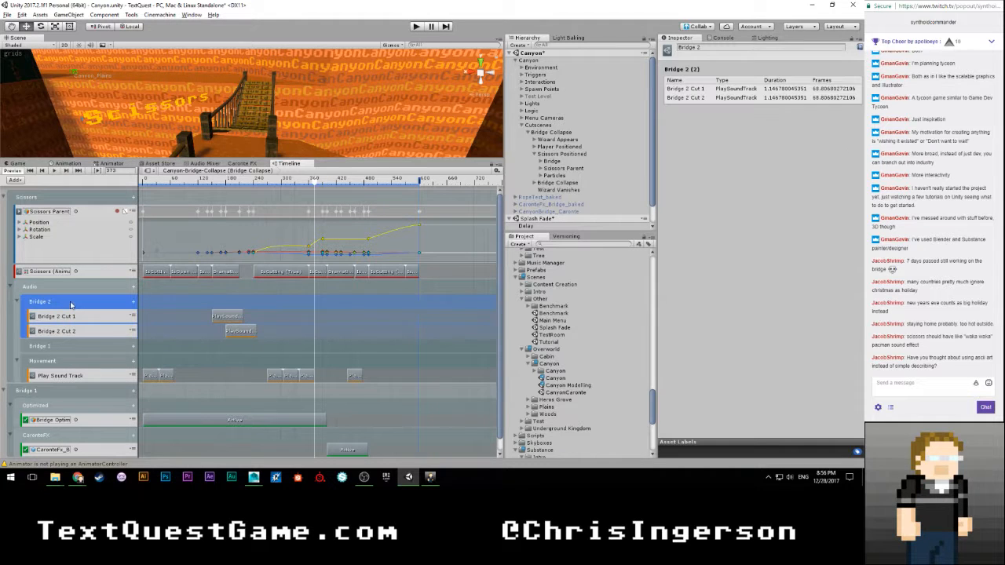
pyautogui.click(134, 303)
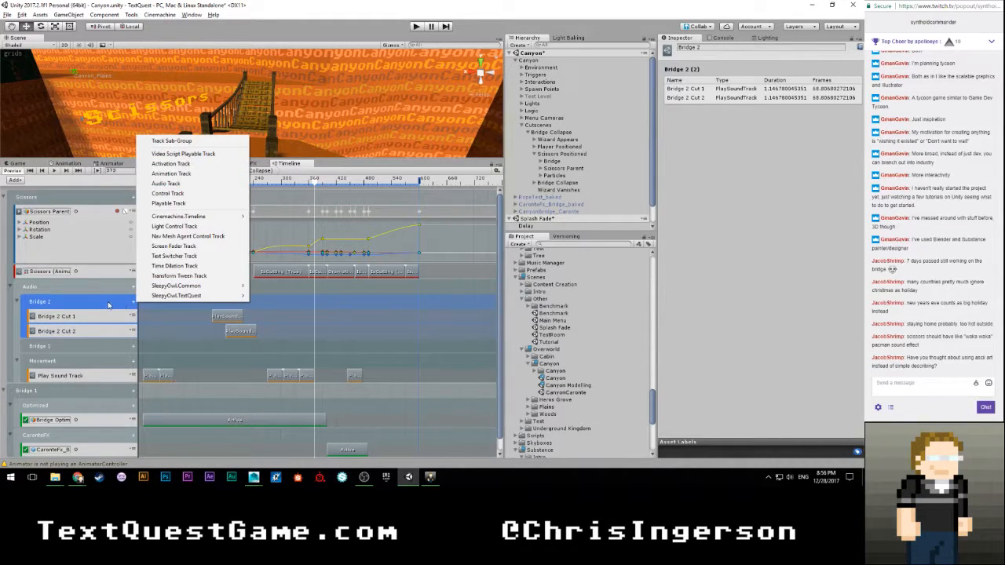
pyautogui.click(108, 305)
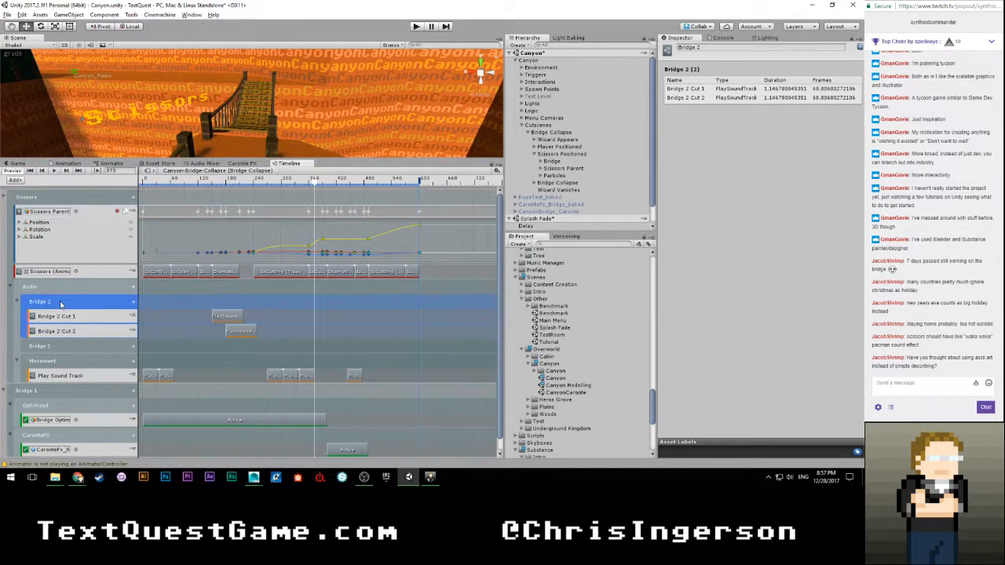
pyautogui.hotkey('ctrl', 's')
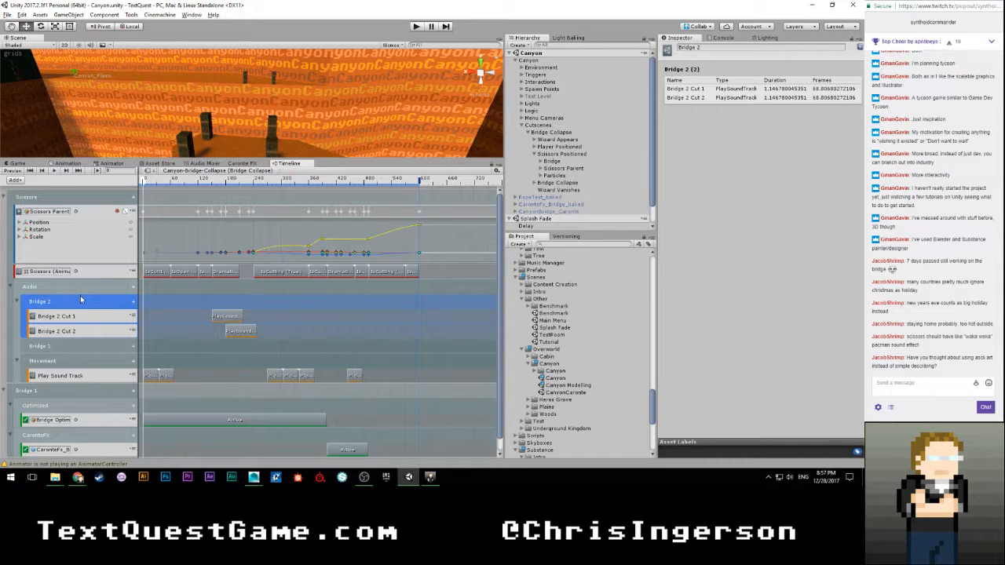
# Step: Duplicate the Bridge 2 audio sub-group with its two cut tracks, and delete the empty Bridge 1 audio sub-group
pyautogui.click(80, 290)
pyautogui.click(79, 303)
pyautogui.hotkey('ctrl', 'd')
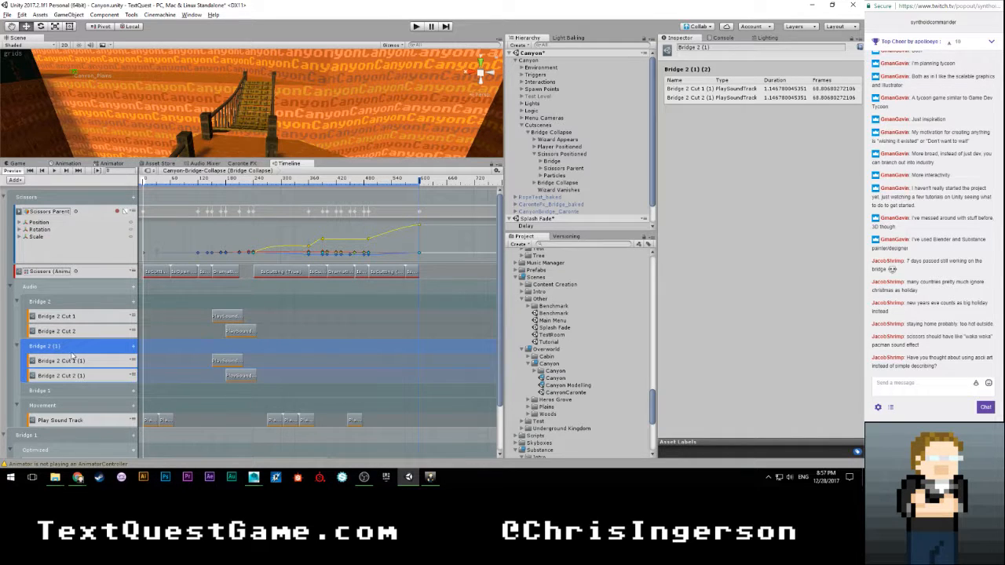
pyautogui.click(67, 390)
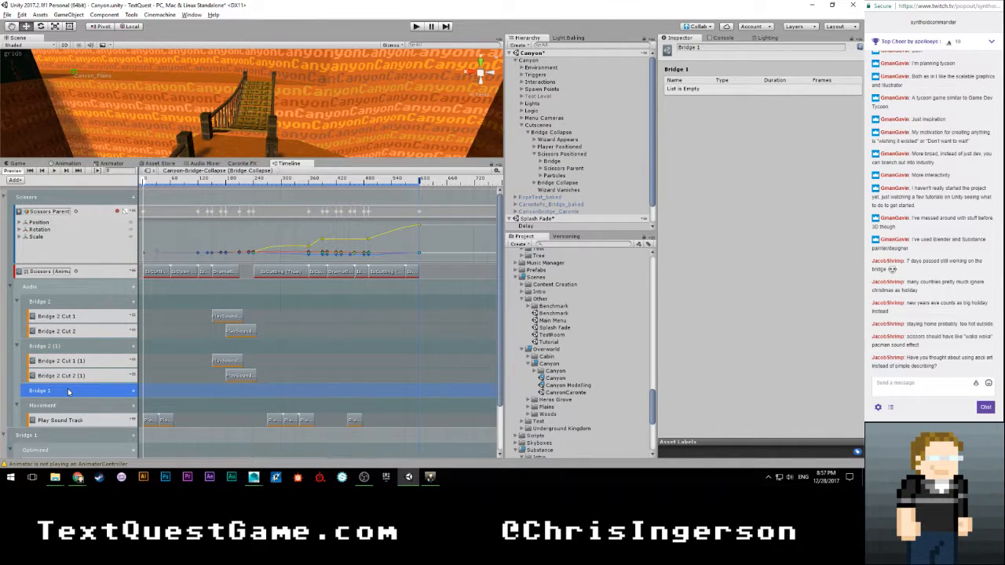
pyautogui.press('Delete')
# Step: Rename the duplicated audio sub-group as Bridge 1
pyautogui.click(53, 346)
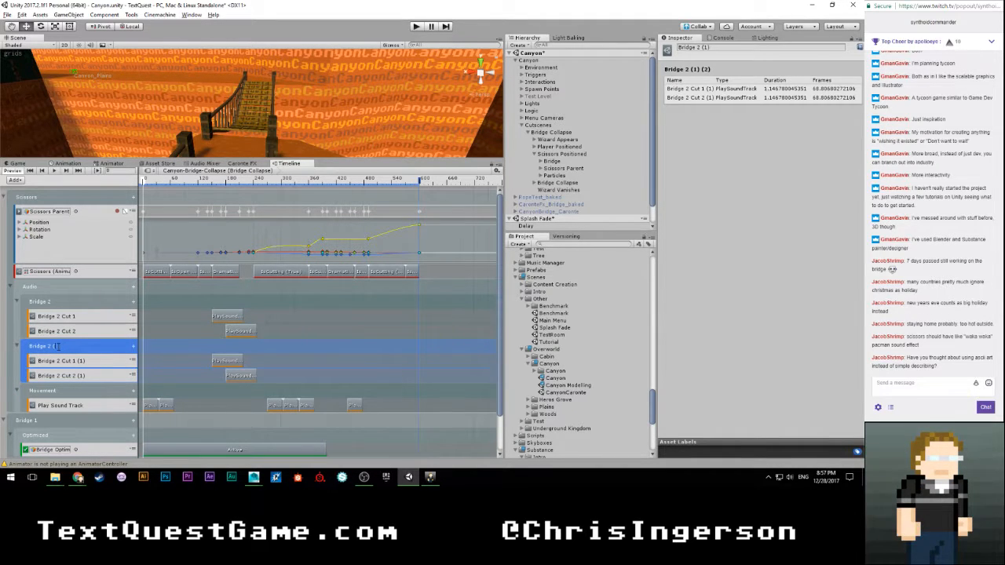
pyautogui.press('BackSpace')
pyautogui.press('BackSpace')
pyautogui.press('BackSpace')
pyautogui.write('1')
pyautogui.press('Return')
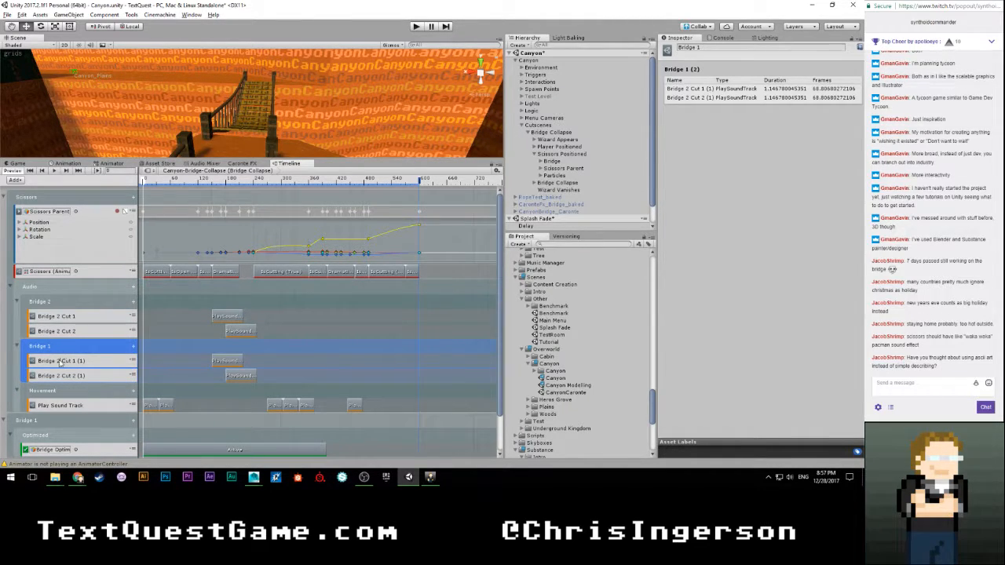
# Step: Rename the two tracks in the Bridge 1 audio sub-group as Bridge 1 Cut 1 and Bridge 1 Cut 2
pyautogui.doubleClick(61, 362)
pyautogui.press('End')
pyautogui.press('BackSpace')
pyautogui.press('BackSpace')
pyautogui.press('BackSpace')
pyautogui.press('BackSpace')
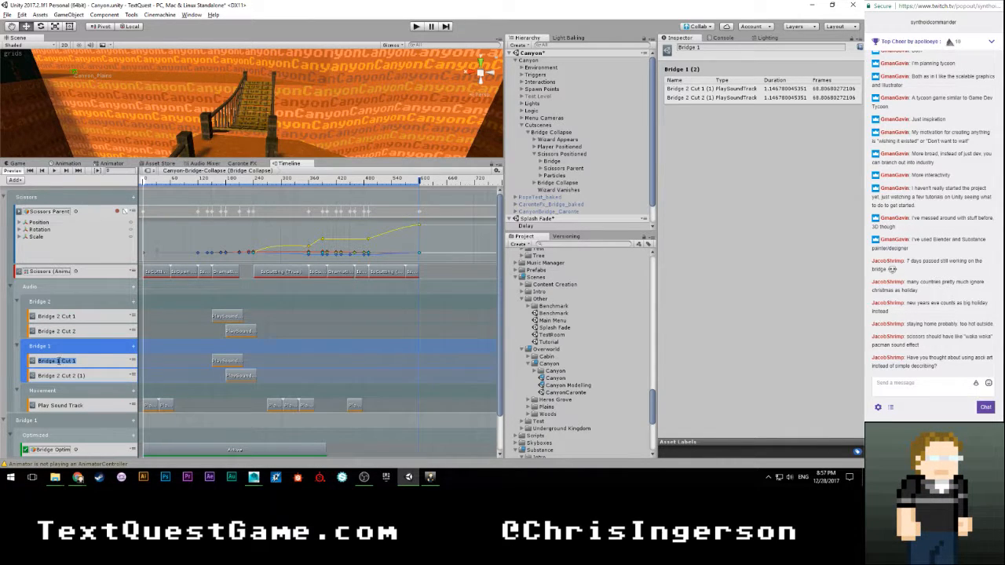
pyautogui.doubleClick(74, 376)
pyautogui.press('End')
pyautogui.press('BackSpace')
pyautogui.press('BackSpace')
pyautogui.press('BackSpace')
pyautogui.press('BackSpace')
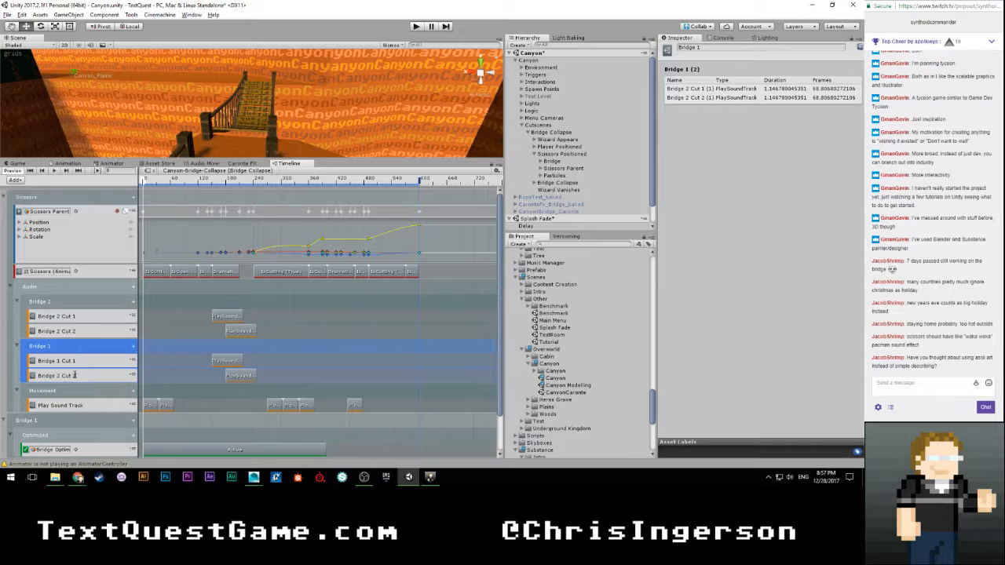
pyautogui.hotkey('ctrl', 'a')
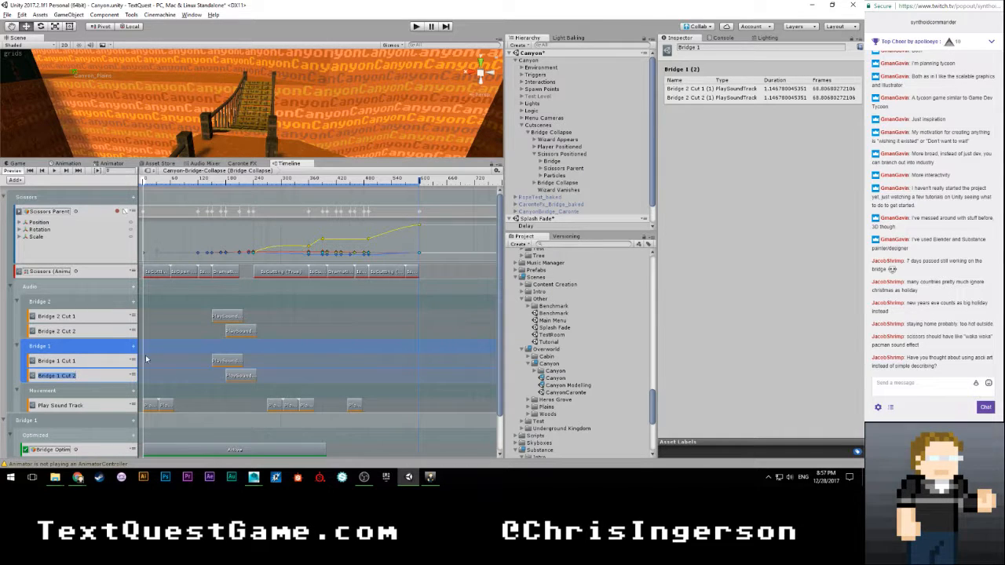
pyautogui.press('Return')
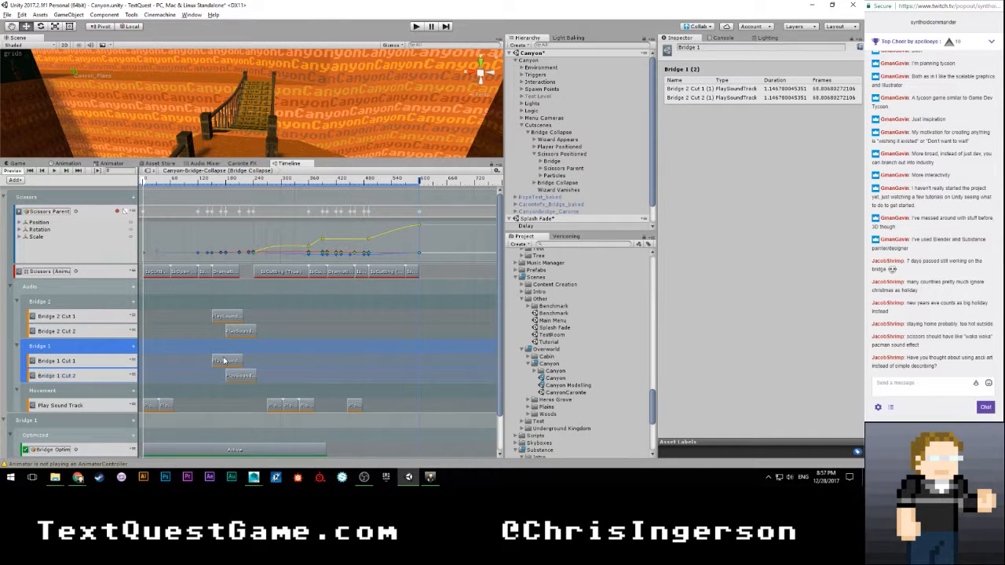
# Step: Move both Bridge 1 cut sound clips together so that the first one starts at frame 400
pyautogui.click(229, 213)
pyautogui.moveTo(232, 179); pyautogui.dragTo(328, 183)
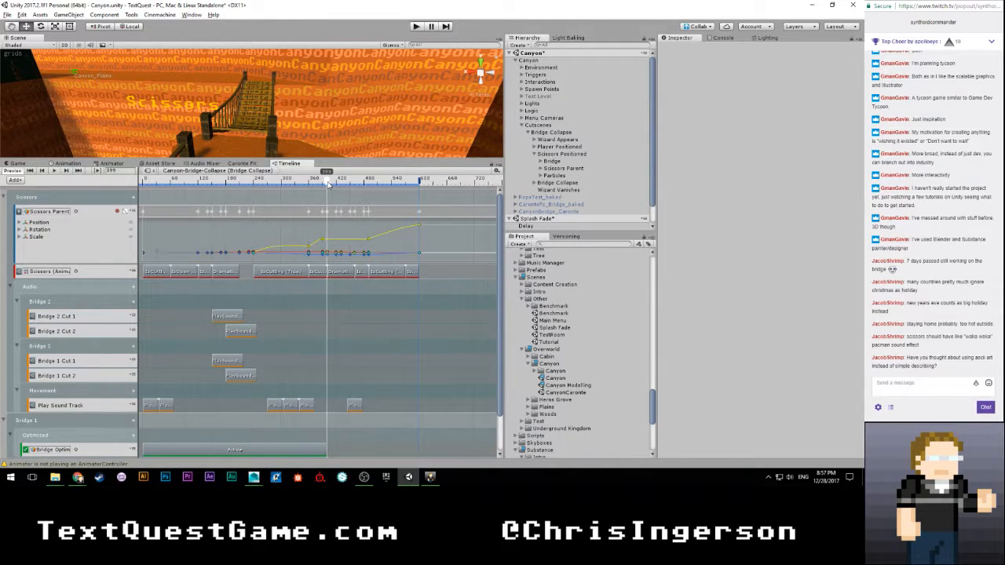
pyautogui.click(233, 363)
pyautogui.keyDown('ctrl'); pyautogui.click(239, 376); pyautogui.keyUp('ctrl')
pyautogui.moveTo(232, 364); pyautogui.dragTo(345, 366)
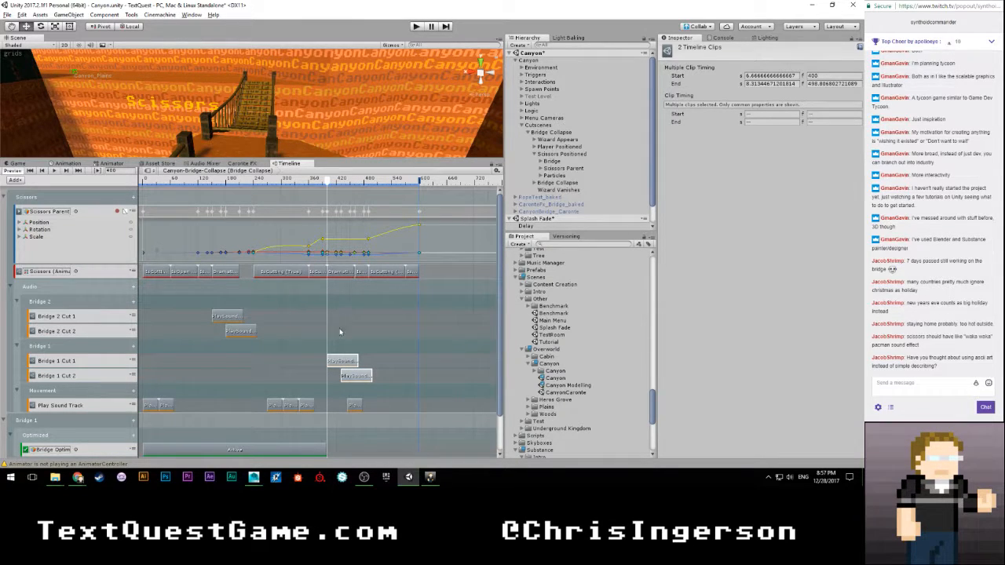
pyautogui.click(346, 365)
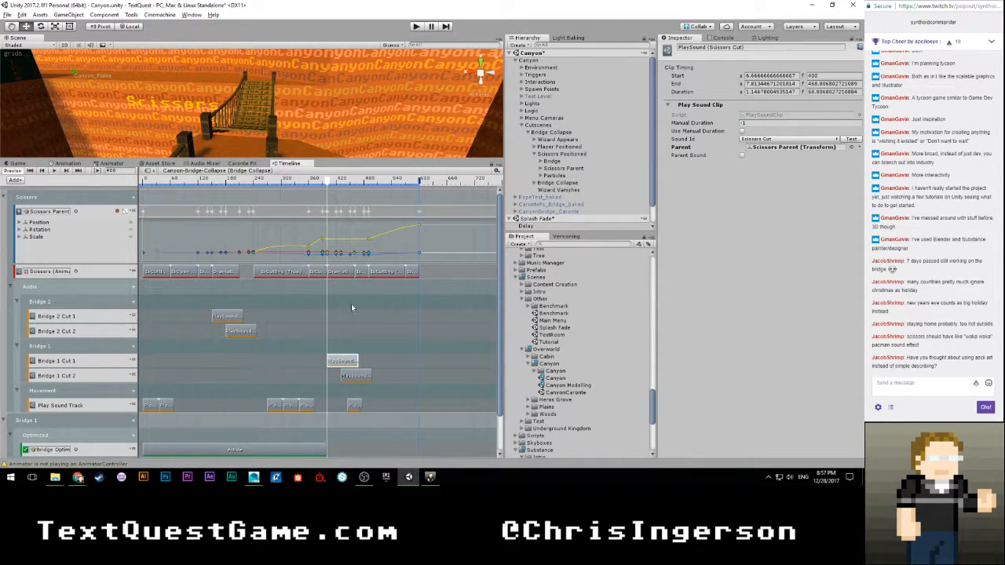
# Step: Move the last Scissors Air clip to start at frame 490, and duplicate it twice to form a continuous run of three
pyautogui.moveTo(333, 183); pyautogui.dragTo(369, 189)
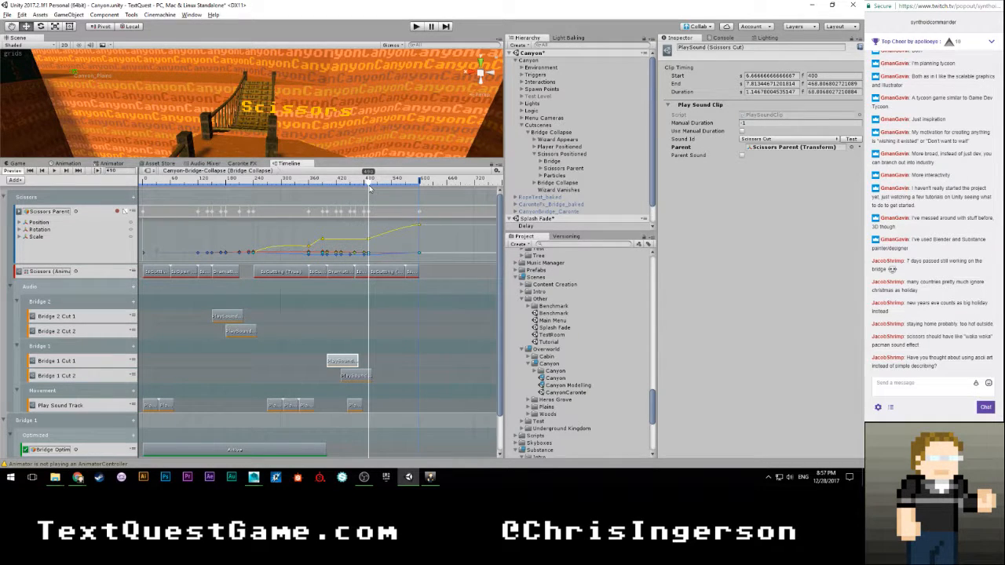
pyautogui.moveTo(354, 406); pyautogui.dragTo(376, 411)
pyautogui.rightClick(376, 412)
pyautogui.click(401, 347)
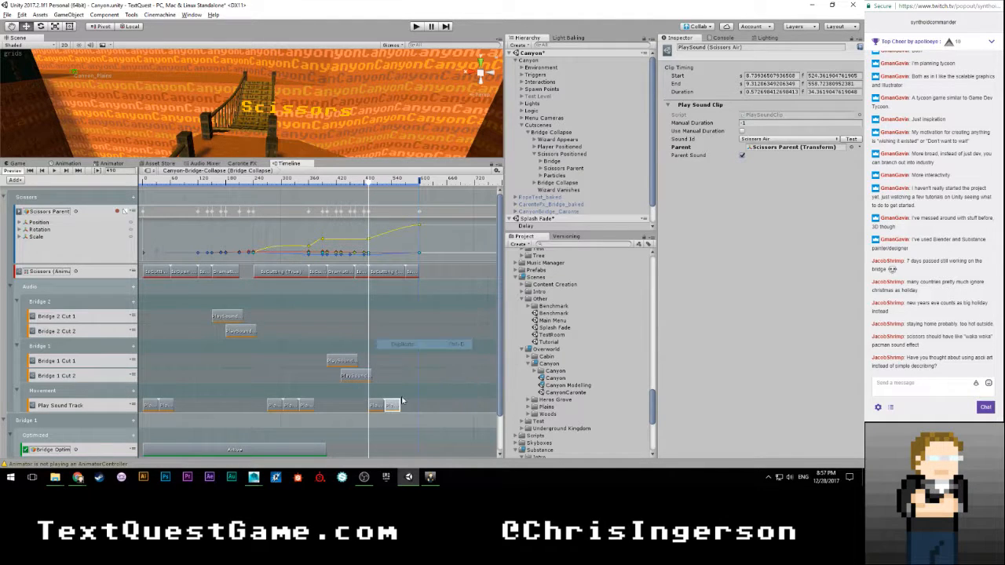
pyautogui.rightClick(398, 405)
pyautogui.click(420, 345)
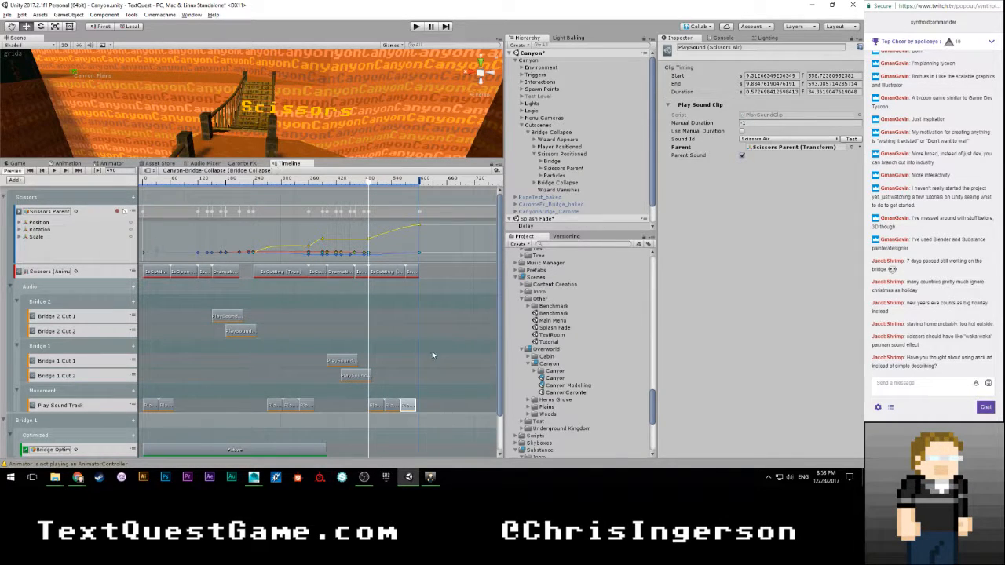
# Step: Collapse the Bridge 2, Bridge 1 and Movement audio sub-groups
pyautogui.scroll(-5, 294, 313)
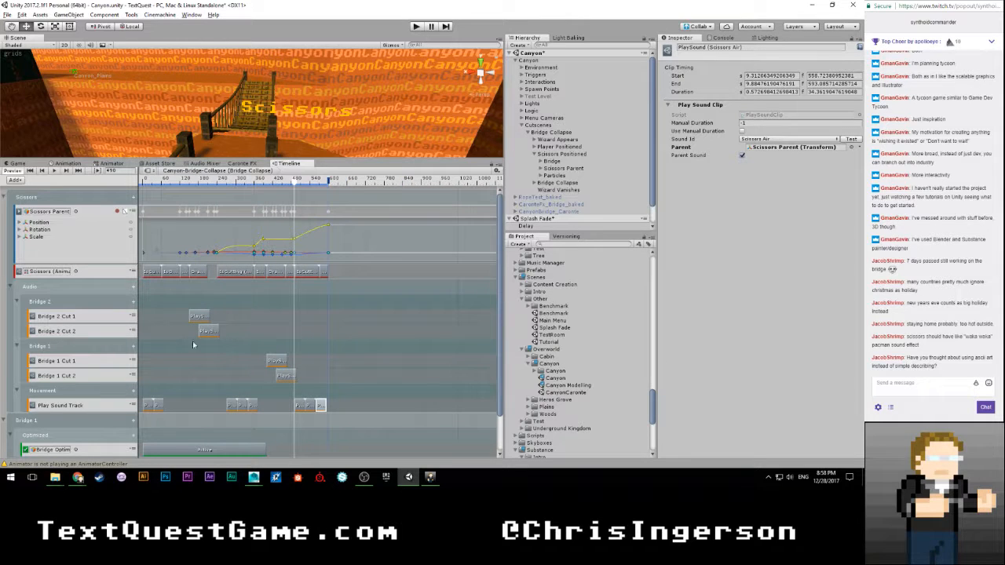
pyautogui.click(16, 301)
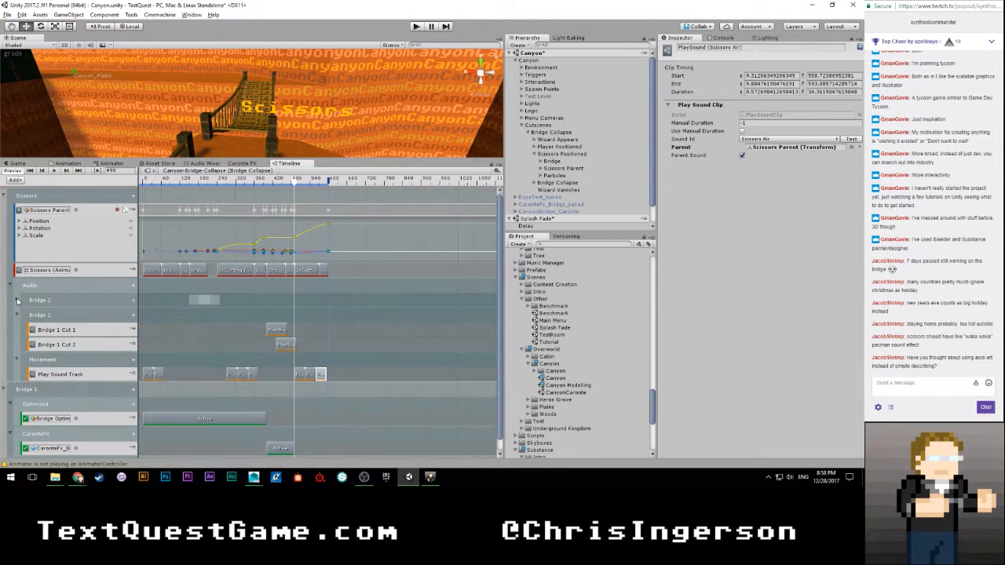
pyautogui.click(15, 317)
pyautogui.click(16, 330)
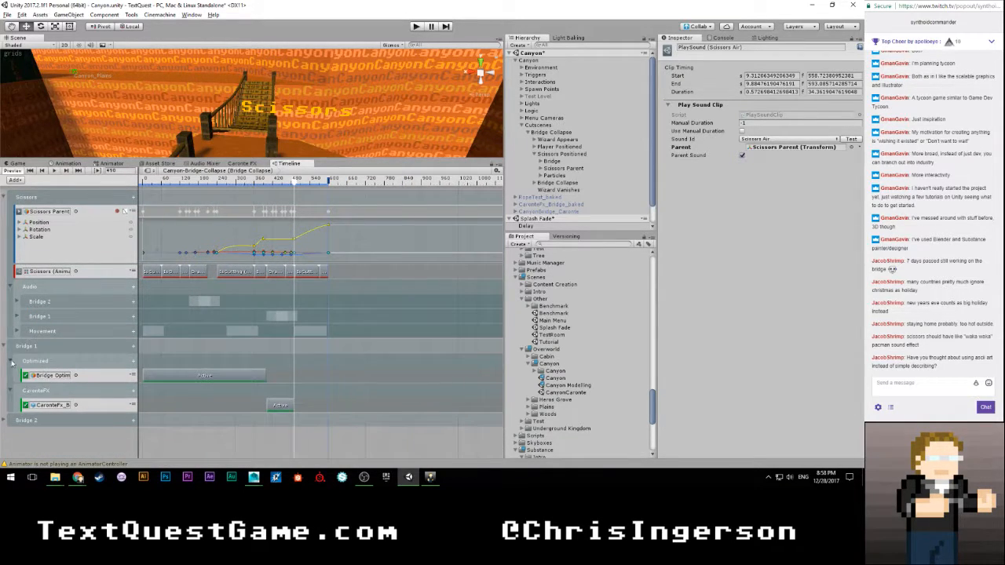
# Step: Extend the CaronteFX bridge activation clip to end at frame 600, and return the playhead to frame 0
pyautogui.click(12, 362)
pyautogui.click(11, 362)
pyautogui.moveTo(293, 405); pyautogui.dragTo(328, 405)
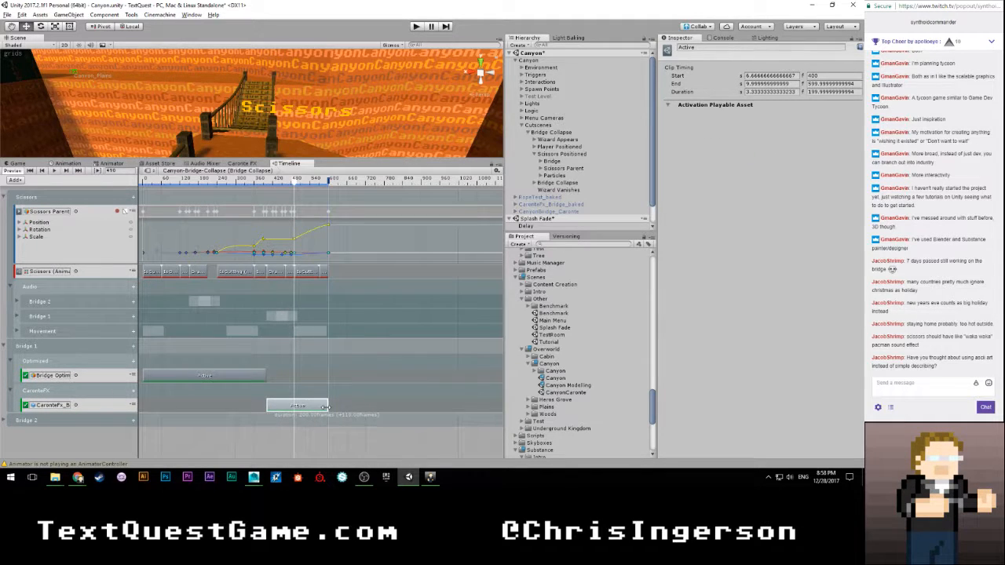
pyautogui.click(228, 446)
pyautogui.moveTo(168, 180); pyautogui.dragTo(126, 180)
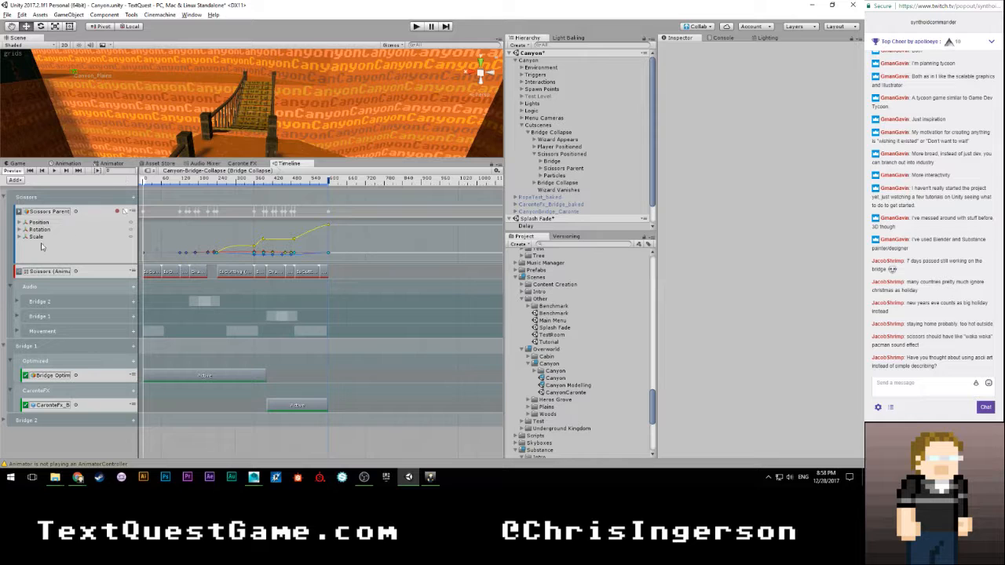
# Step: Collapse the Optimized, CaronteFX and main Bridge 1 track groups, and save the open scenes
pyautogui.click(11, 362)
pyautogui.click(13, 375)
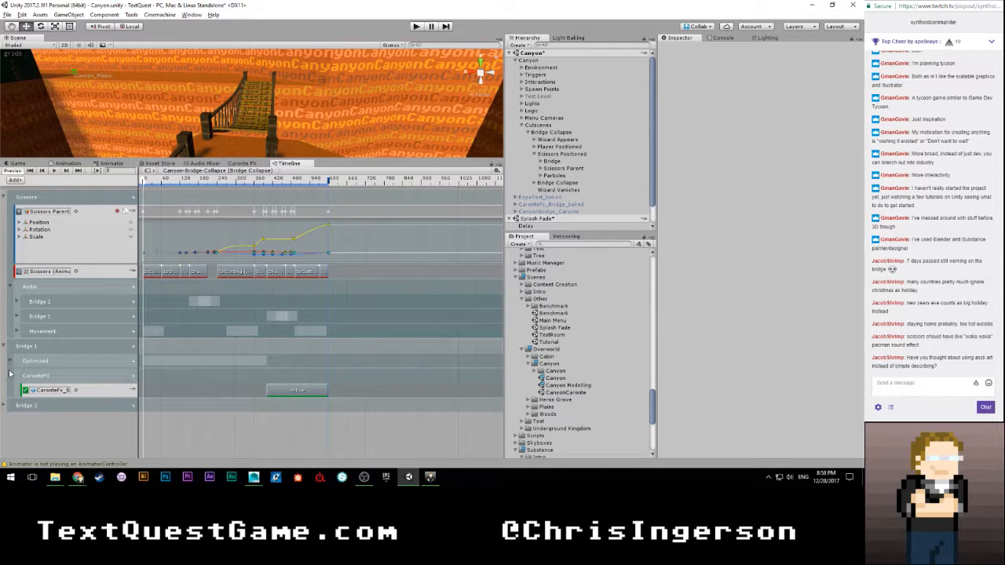
pyautogui.moveTo(11, 376); pyautogui.dragTo(23, 346)
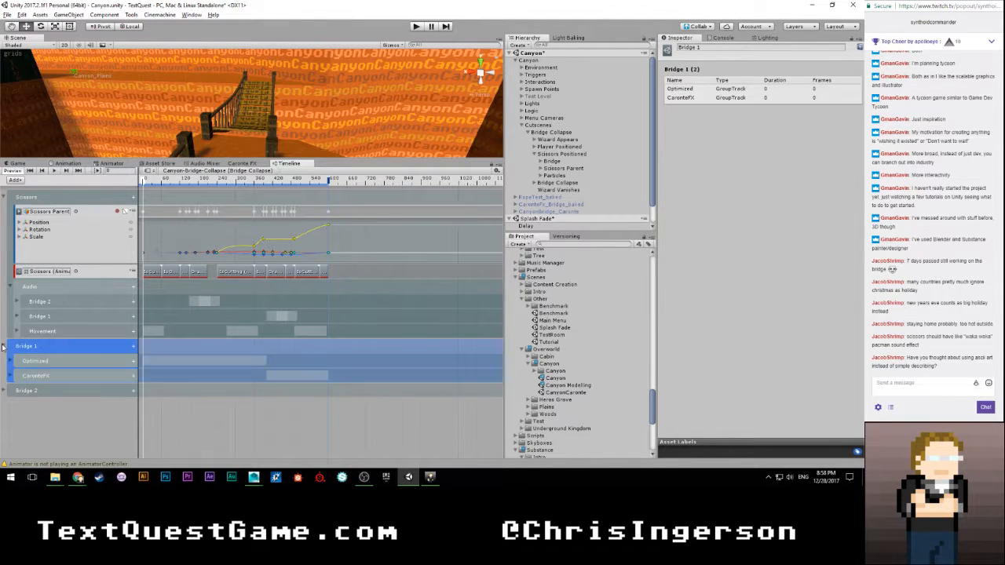
pyautogui.click(33, 383)
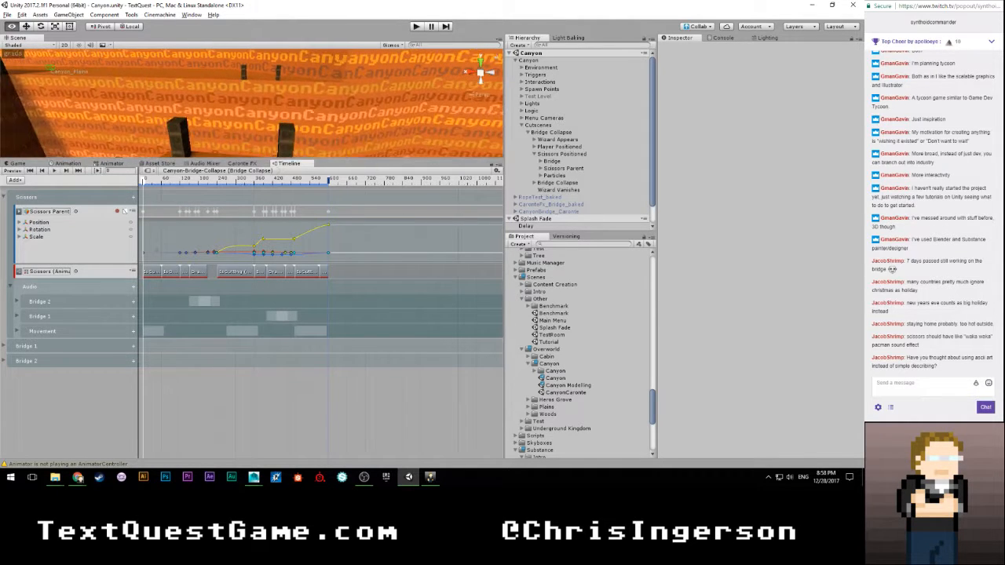
# Step: Enable the Bridge Optimized object under the Bridge Collapse cutscene stage
pyautogui.moveTo(124, 211); pyautogui.dragTo(12, 153, button='right')
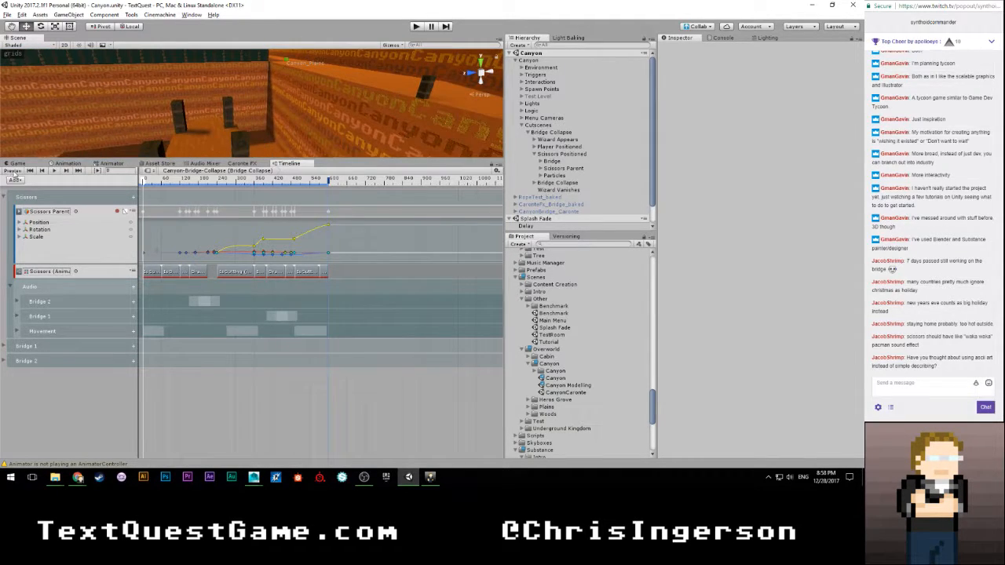
pyautogui.click(13, 171)
pyautogui.click(13, 171)
pyautogui.click(533, 183)
pyautogui.click(543, 189)
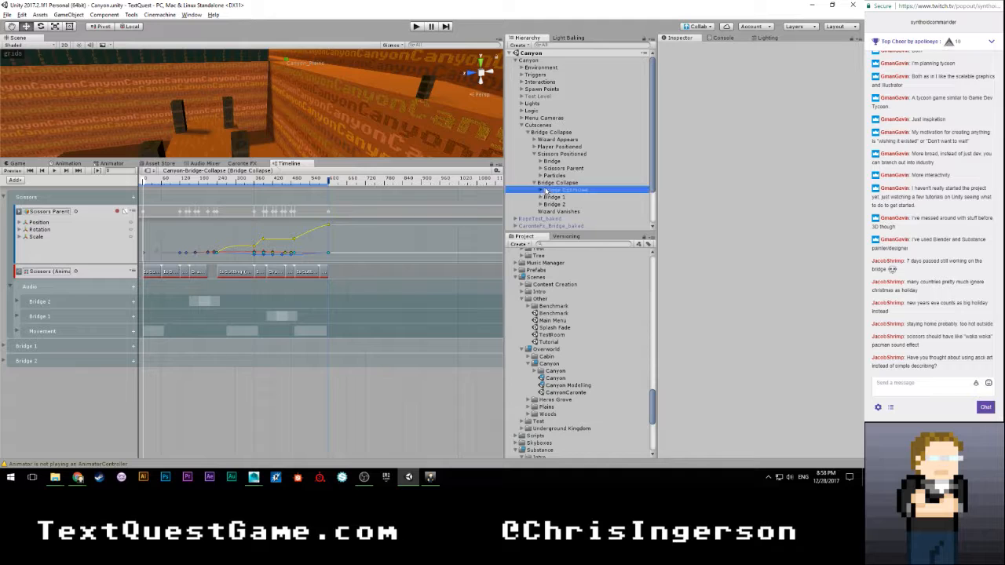
pyautogui.click(680, 48)
# Step: Enable the Bridge2Ropes and Bridge2Planks objects inside Bridge Optimized, and collapse its hierarchy
pyautogui.click(540, 190)
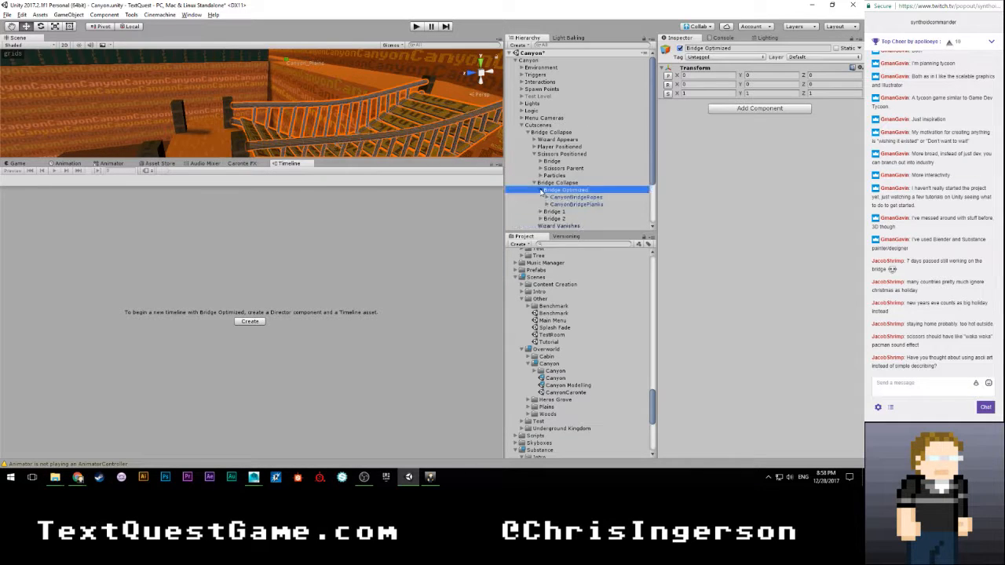
pyautogui.click(547, 197)
pyautogui.click(570, 211)
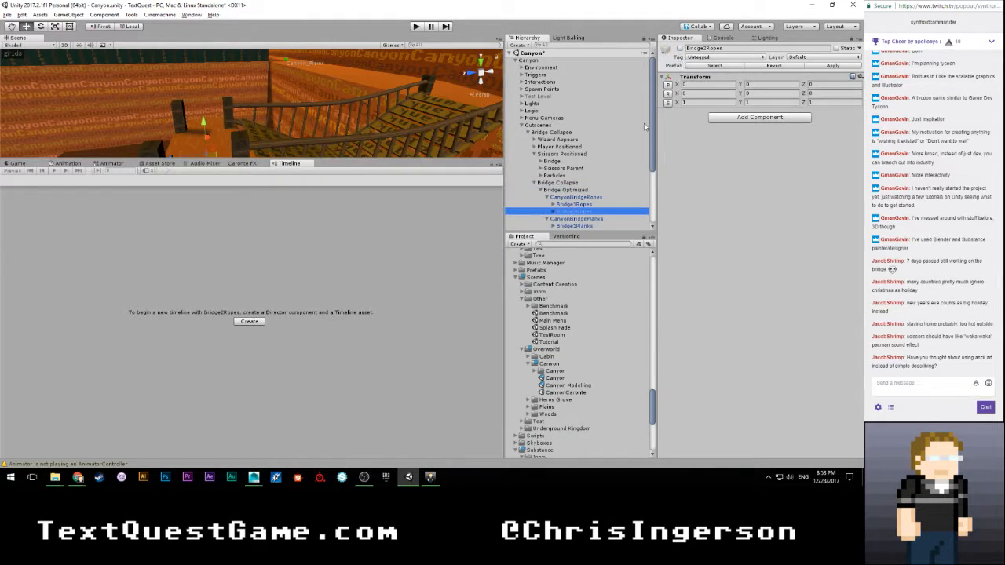
pyautogui.scroll(-3, 581, 157)
pyautogui.click(570, 147)
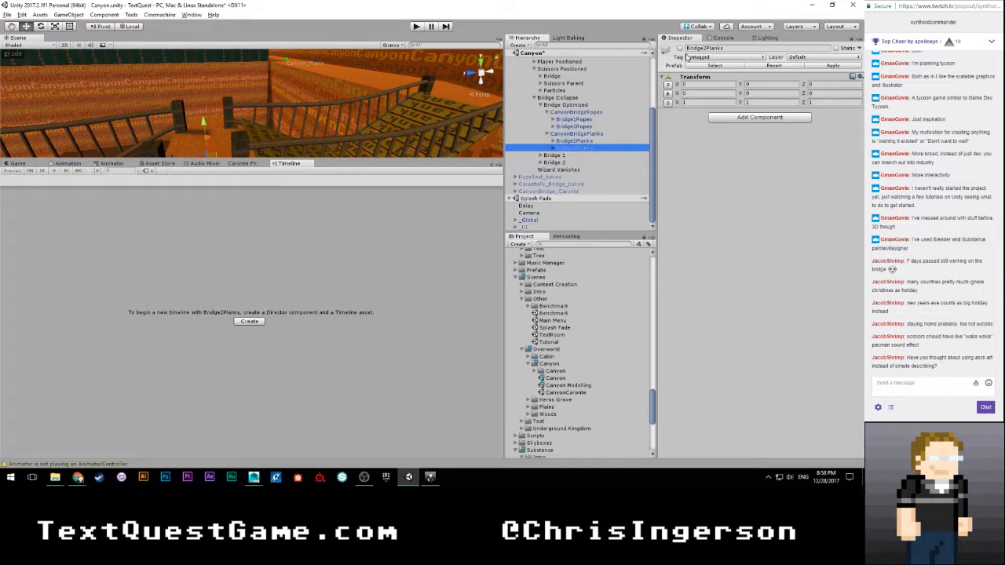
pyautogui.click(679, 48)
pyautogui.click(539, 105)
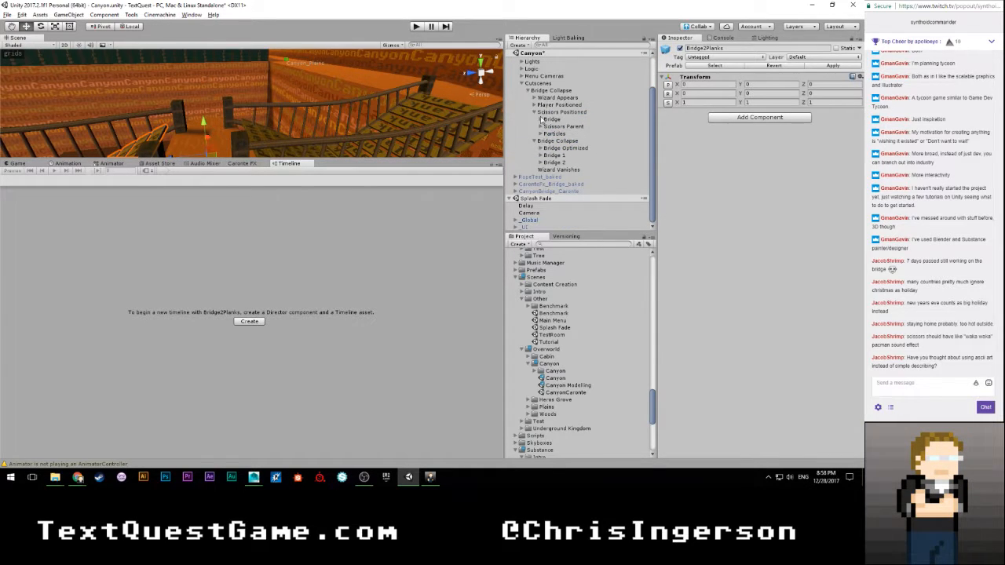
# Step: Check the contents of the Bridge 1 object, save the scenes and collapse the Bridge Collapse stage
pyautogui.click(540, 162)
pyautogui.click(540, 163)
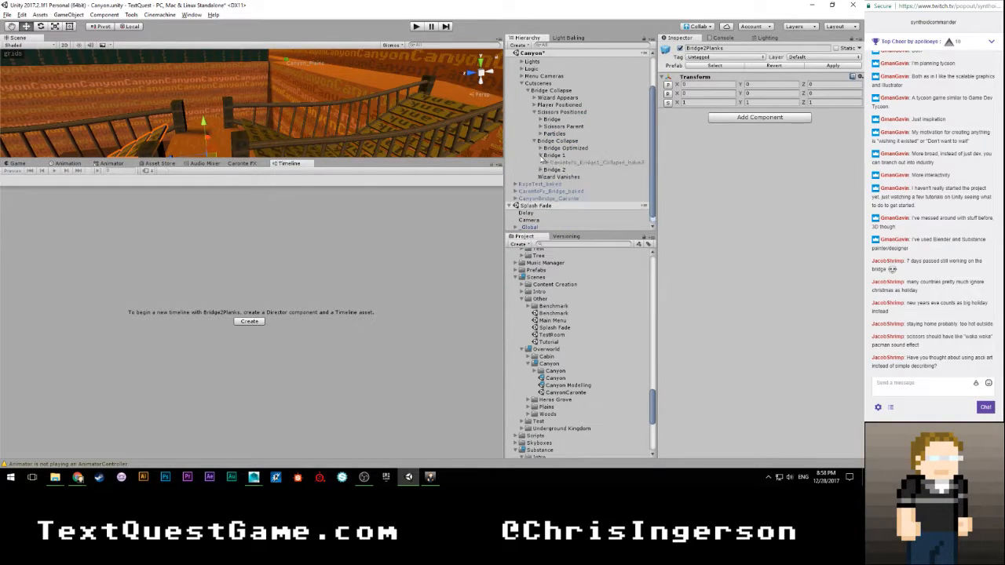
pyautogui.click(553, 155)
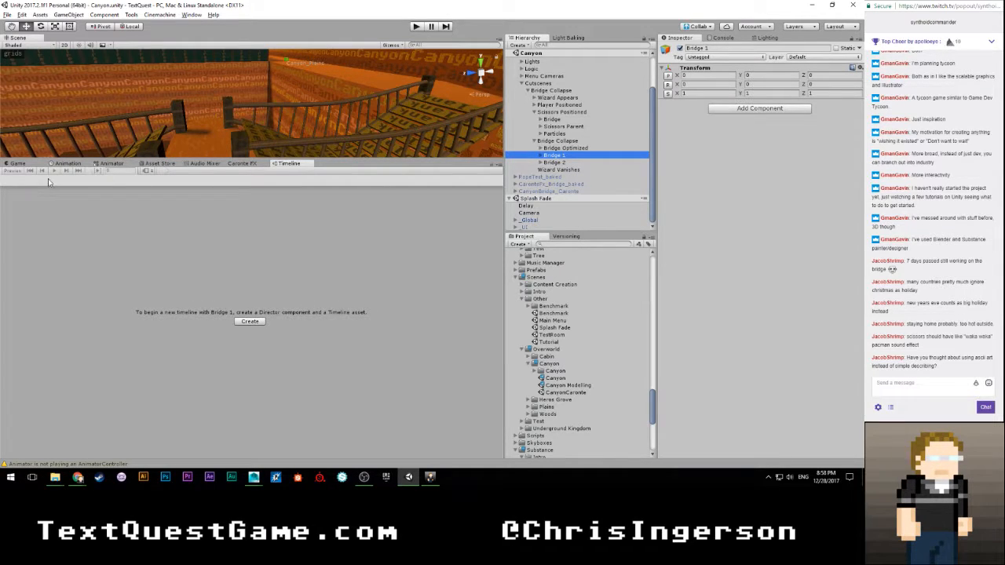
pyautogui.click(535, 141)
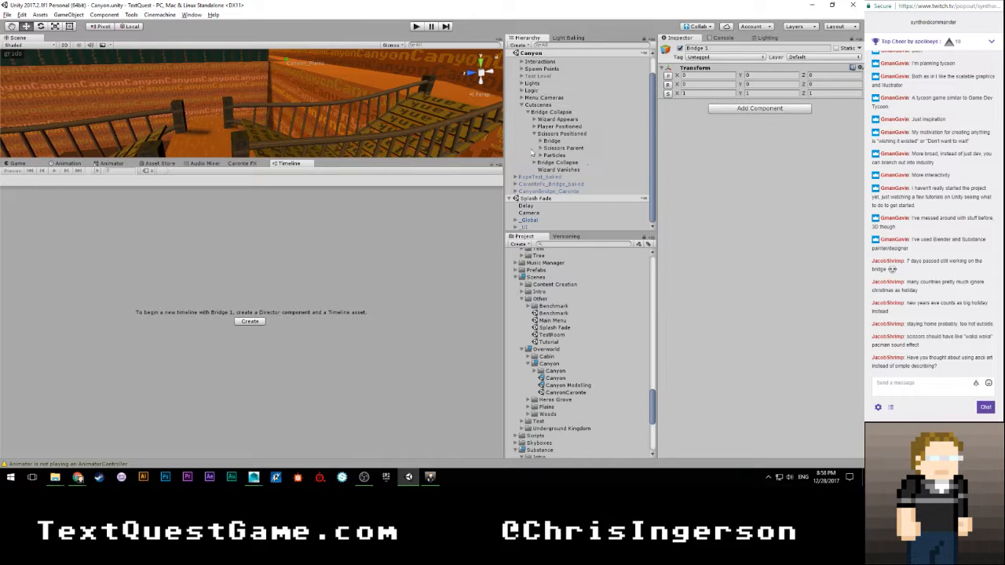
# Step: Unload the Splash Fade scene, and play the Canyon scene in the Game view to test the cutscene
pyautogui.rightClick(538, 199)
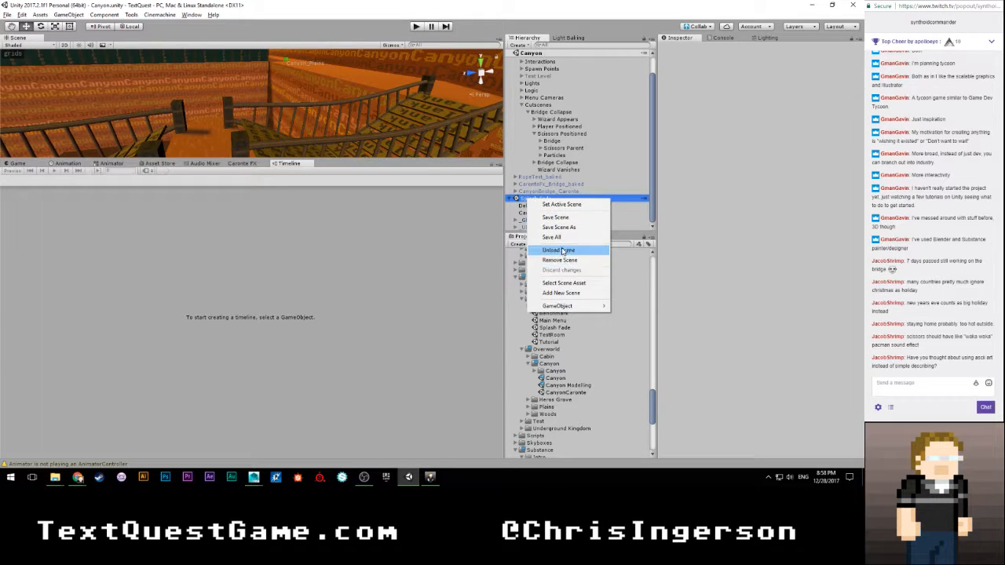
pyautogui.click(558, 250)
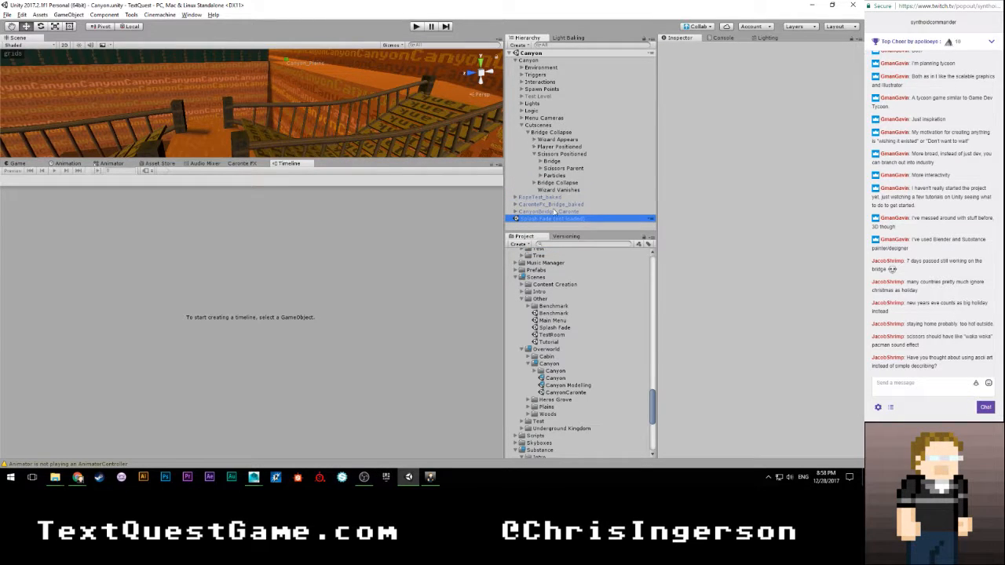
pyautogui.click(544, 227)
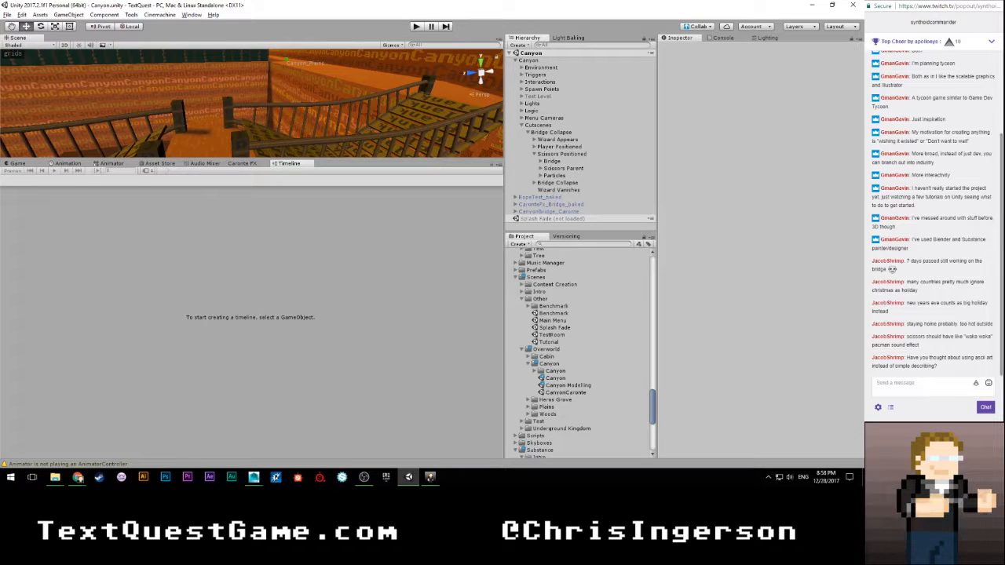
pyautogui.click(16, 164)
pyautogui.click(415, 26)
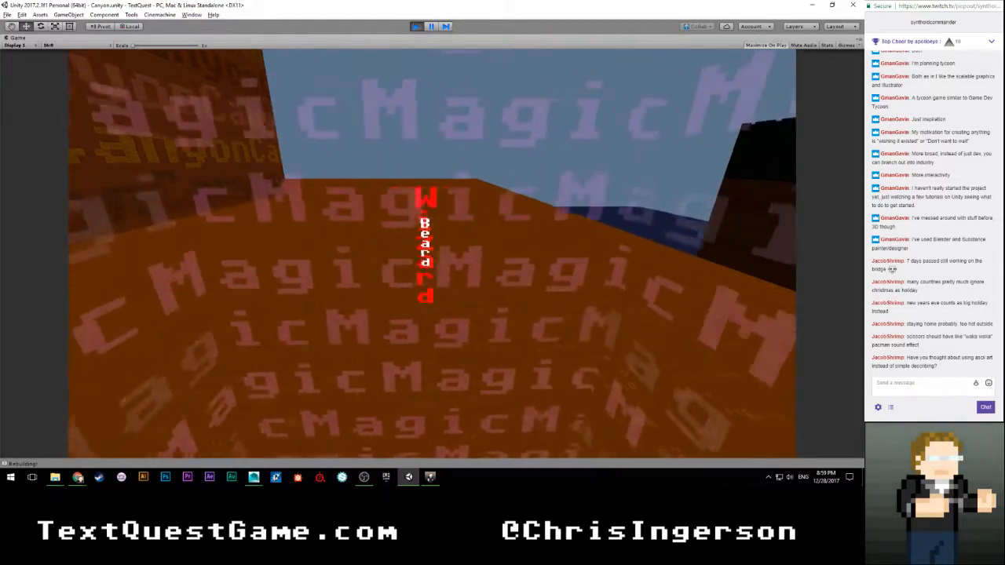
# Step: Finish watching the scissors cutscene in the running Canyon scene, and stop play mode
pyautogui.press('s')
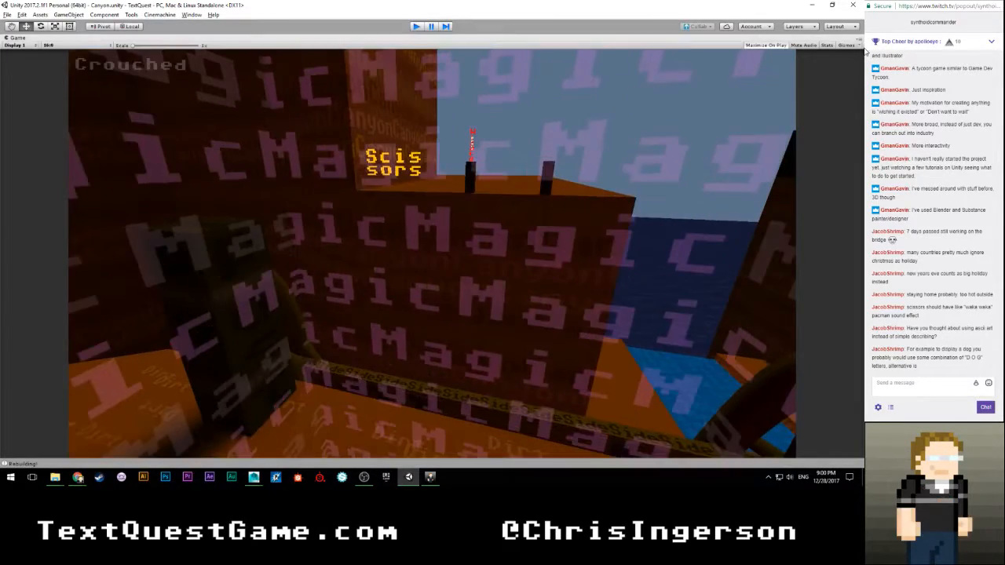
pyautogui.hotkey('ctrl', 'p')
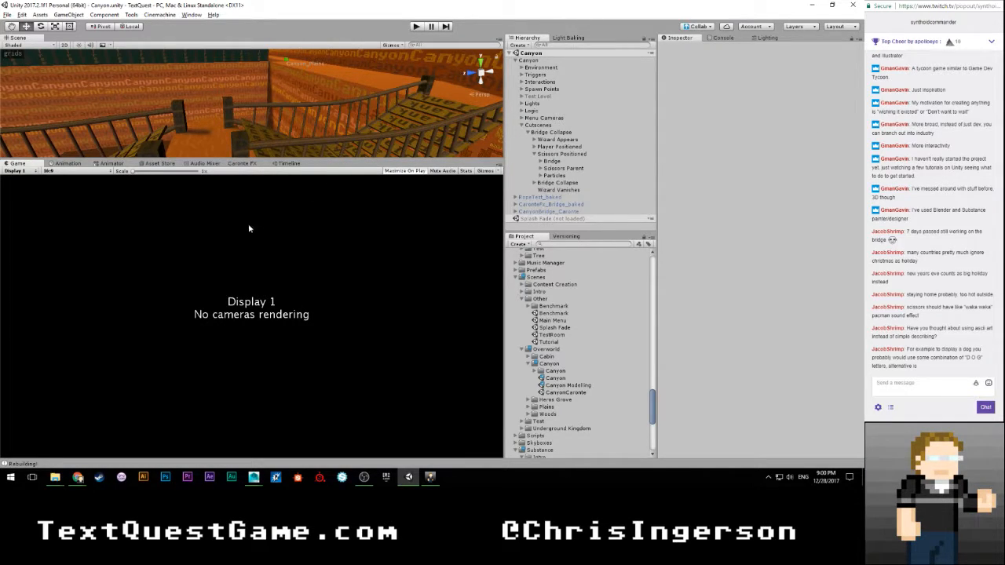
# Step: Examine the rope bridges, their posts and the canyon ledge between them in the Scene view
pyautogui.moveTo(263, 151); pyautogui.dragTo(243, 92, button='right')
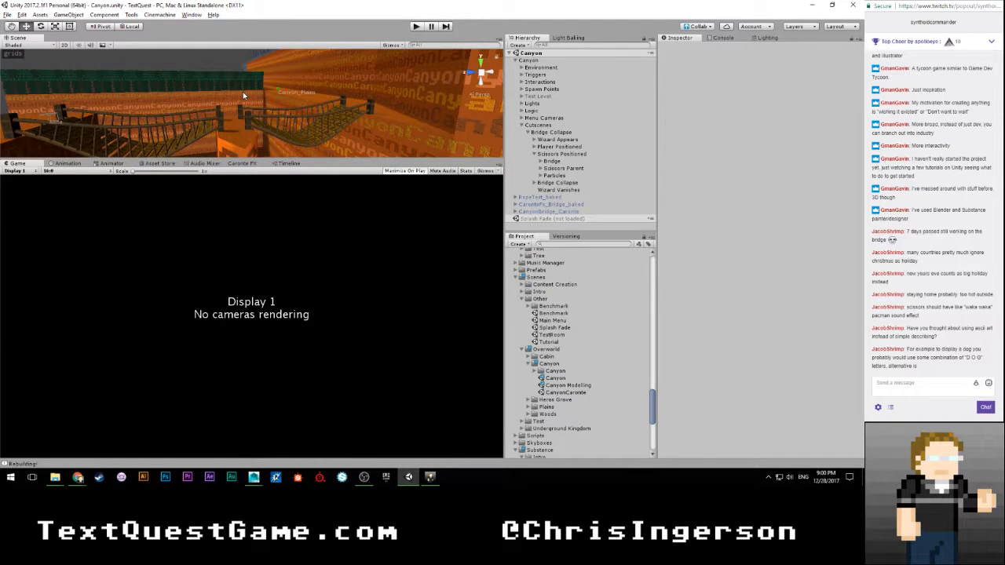
pyautogui.moveTo(253, 91); pyautogui.dragTo(234, 135, button='right')
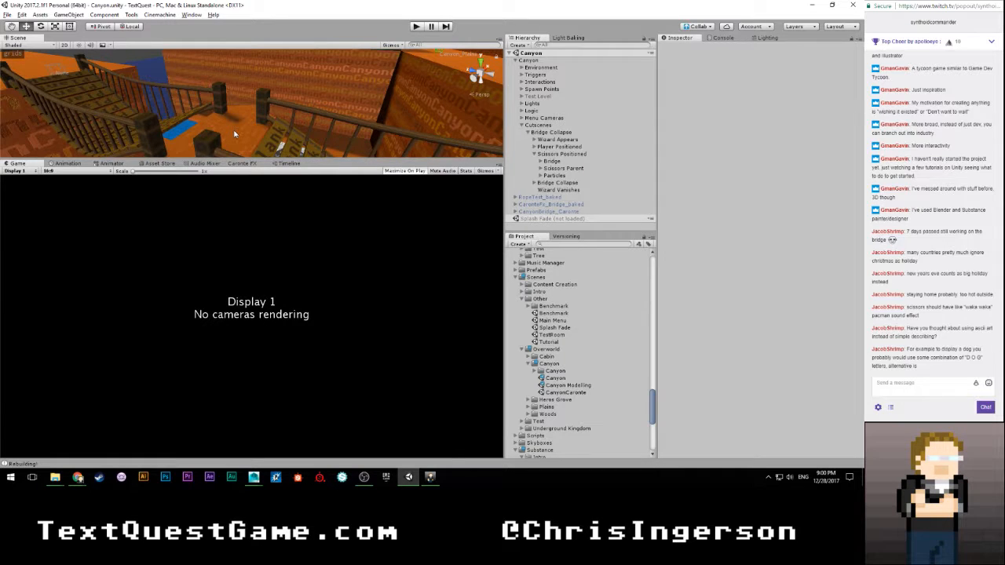
pyautogui.moveTo(234, 135); pyautogui.dragTo(244, 99, button='right')
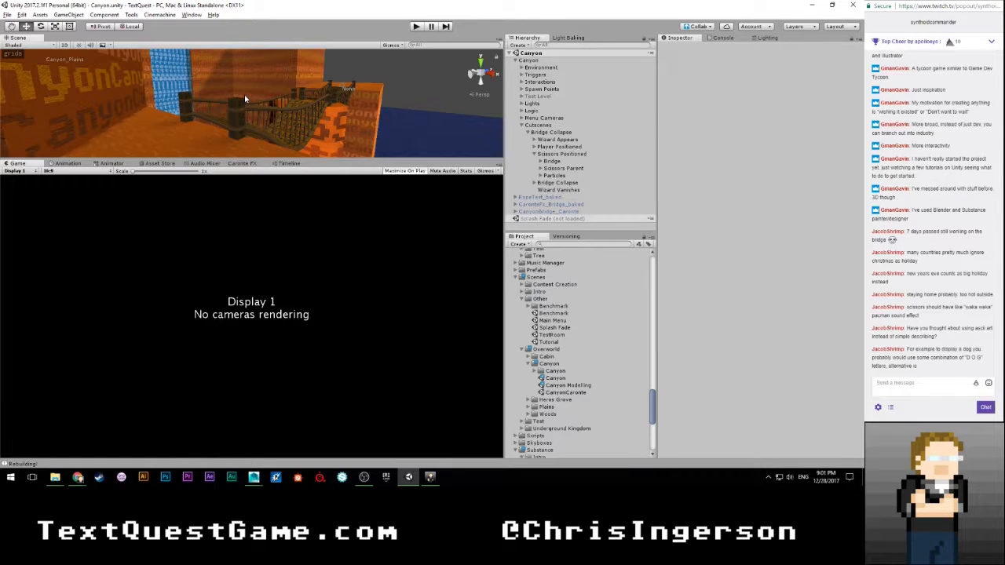
pyautogui.scroll(3, 139, 85)
pyautogui.moveTo(225, 115); pyautogui.dragTo(253, 116, button='right')
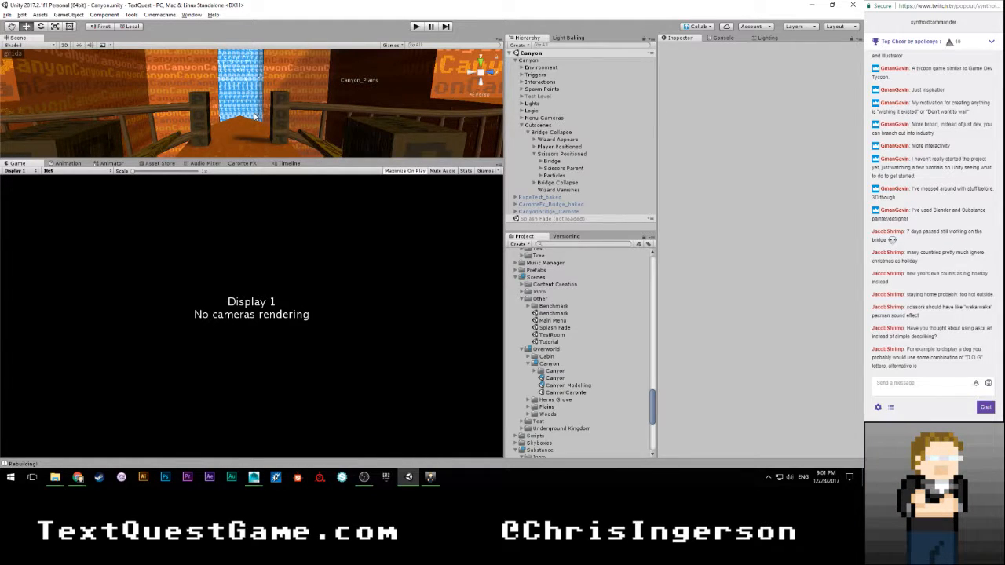
pyautogui.moveTo(254, 117)
pyautogui.mouseDown(button='right')
pyautogui.moveTo(306, 107)
pyautogui.moveTo(257, 117)
pyautogui.moveTo(265, 122)
pyautogui.moveTo(236, 106)
pyautogui.moveTo(222, 111)
pyautogui.moveTo(271, 111)
pyautogui.mouseUp(button='right')
pyautogui.press('s')
# Step: Play-test the Canyon scene again through the wizard and scissors cutscene, and stop play mode
pyautogui.click(414, 27)
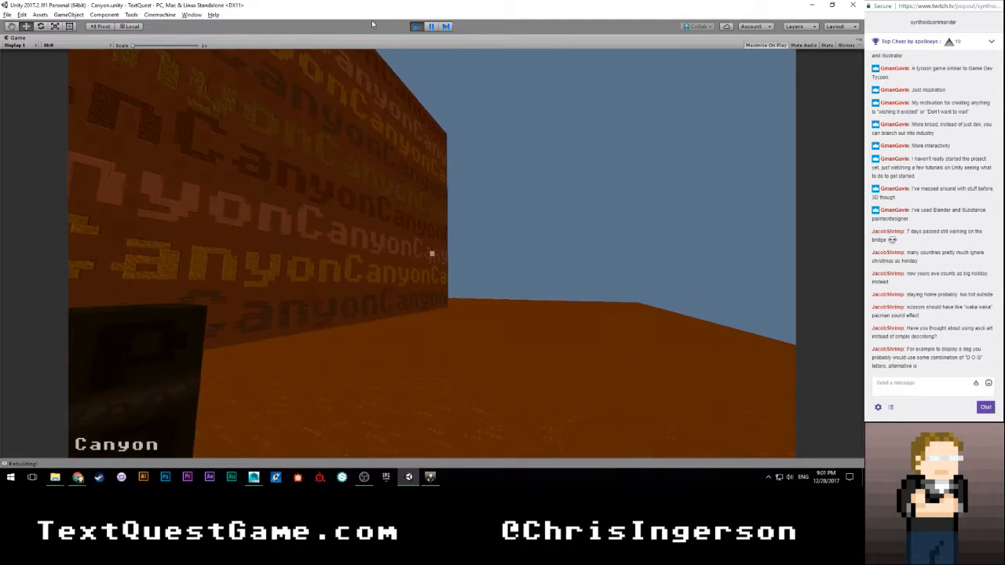
pyautogui.click(399, 57)
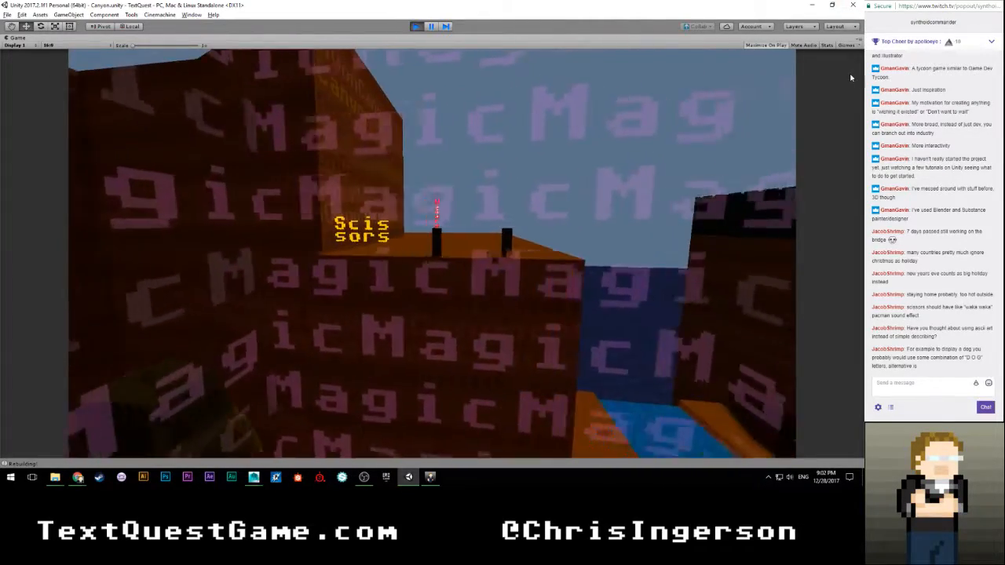
pyautogui.hotkey('ctrl', 'p')
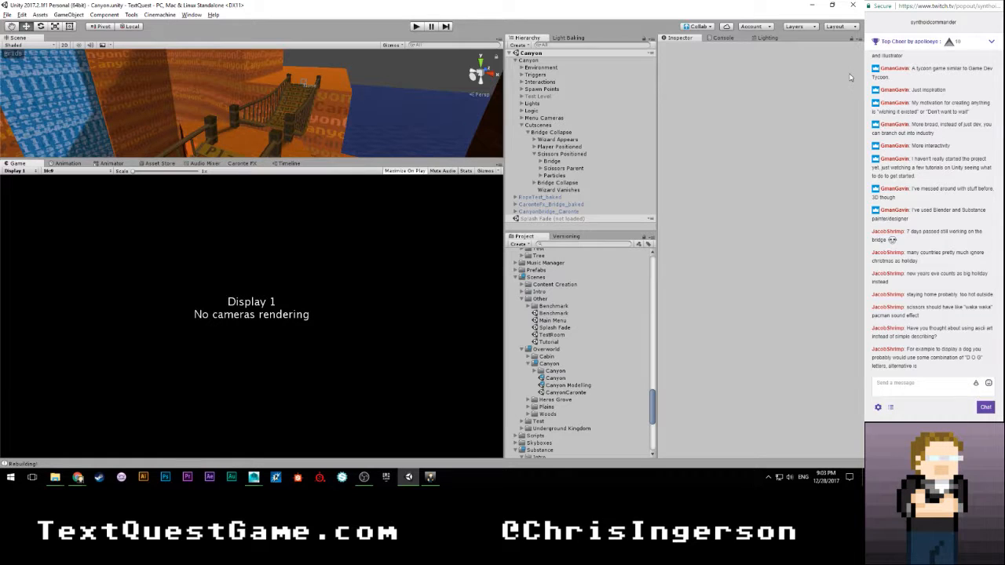
# Step: Examine both rope bridges and the cliffs around them from overhead, side and end-on angles
pyautogui.scroll(-4, 293, 120)
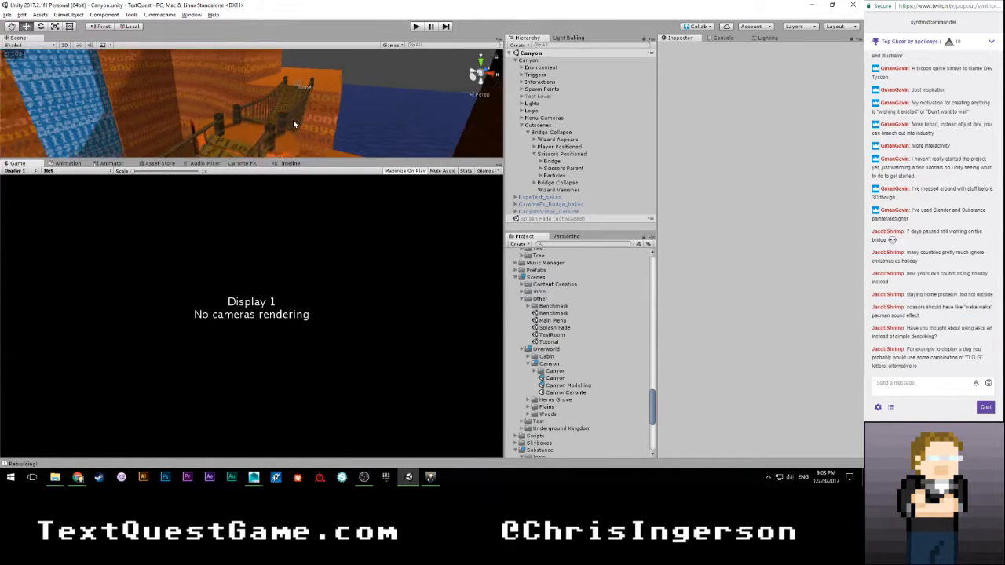
pyautogui.keyDown('alt'); pyautogui.moveTo(293, 114); pyautogui.dragTo(129, 75); pyautogui.keyUp('alt')
pyautogui.moveTo(235, 102); pyautogui.dragTo(263, 112, button='middle')
pyautogui.keyDown('alt'); pyautogui.moveTo(263, 112); pyautogui.dragTo(331, 140); pyautogui.keyUp('alt')
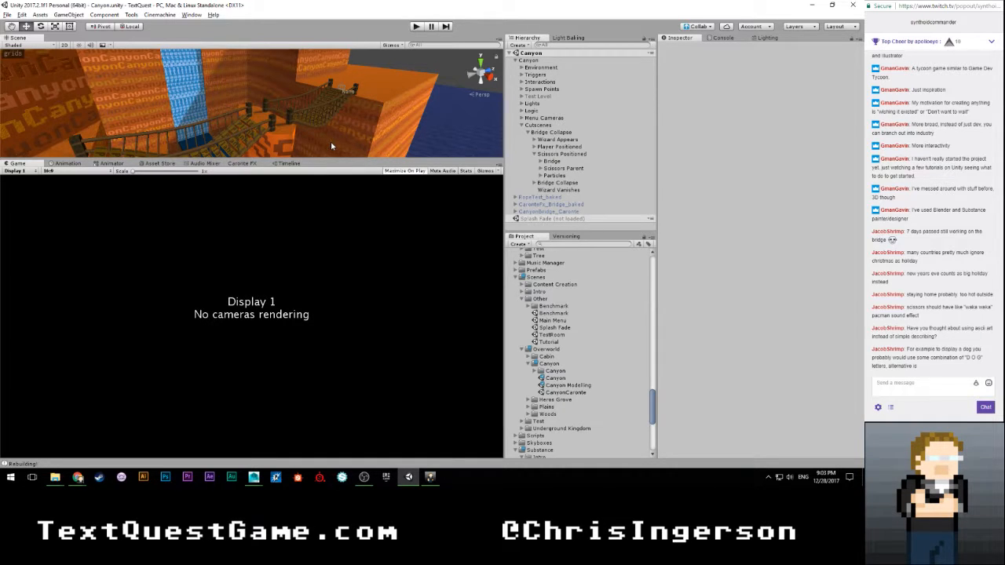
pyautogui.keyDown('alt'); pyautogui.moveTo(331, 142); pyautogui.dragTo(269, 91); pyautogui.keyUp('alt')
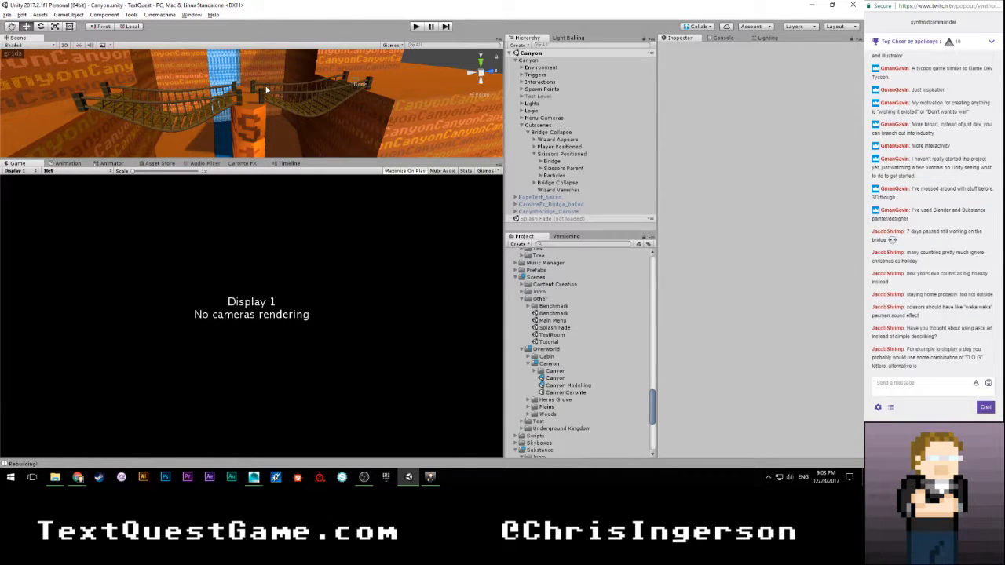
pyautogui.scroll(4, 269, 92)
pyautogui.moveTo(269, 96); pyautogui.dragTo(299, 78, button='middle')
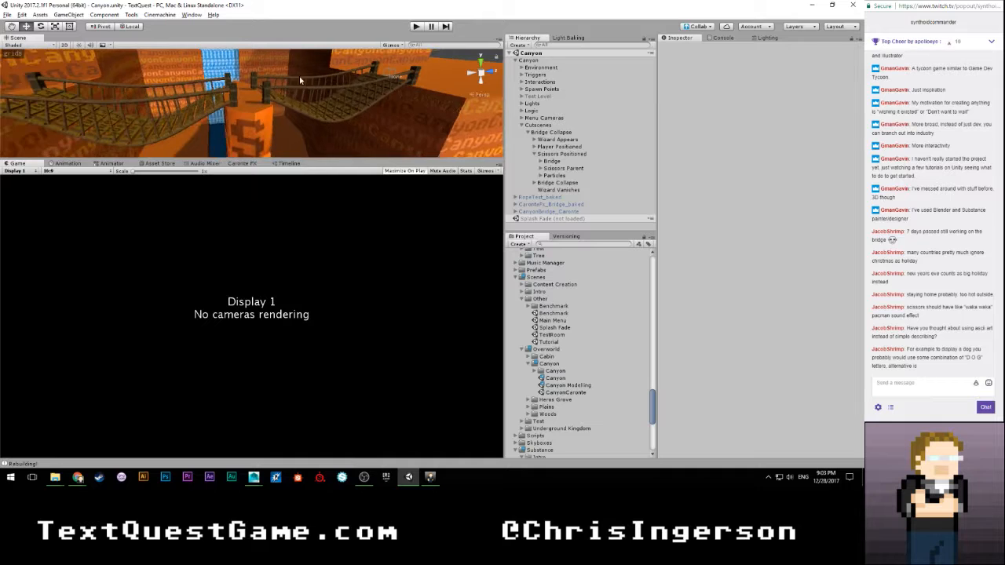
pyautogui.keyDown('alt'); pyautogui.moveTo(299, 78); pyautogui.dragTo(244, 109); pyautogui.keyUp('alt')
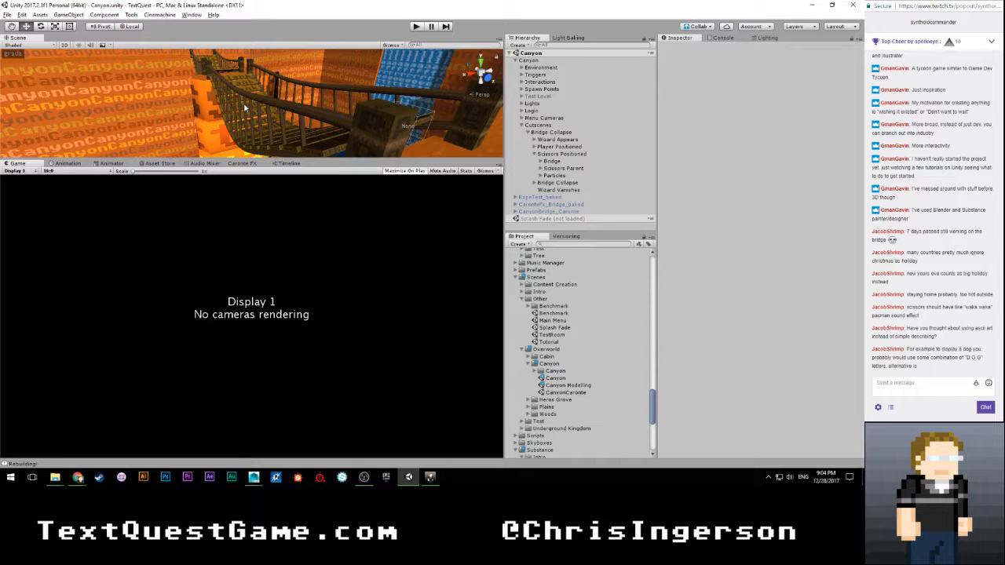
pyautogui.scroll(-10, 245, 109)
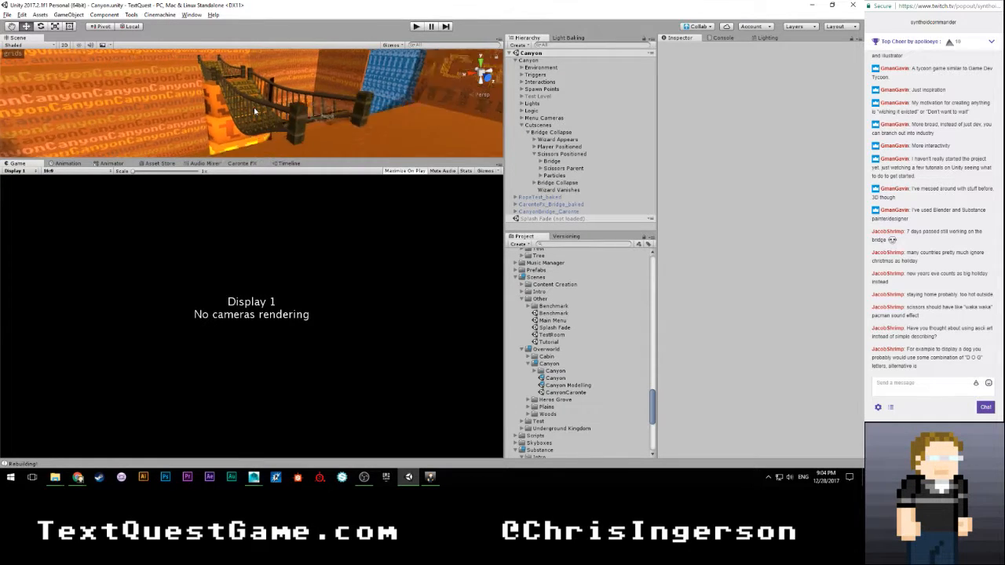
pyautogui.scroll(5, 253, 111)
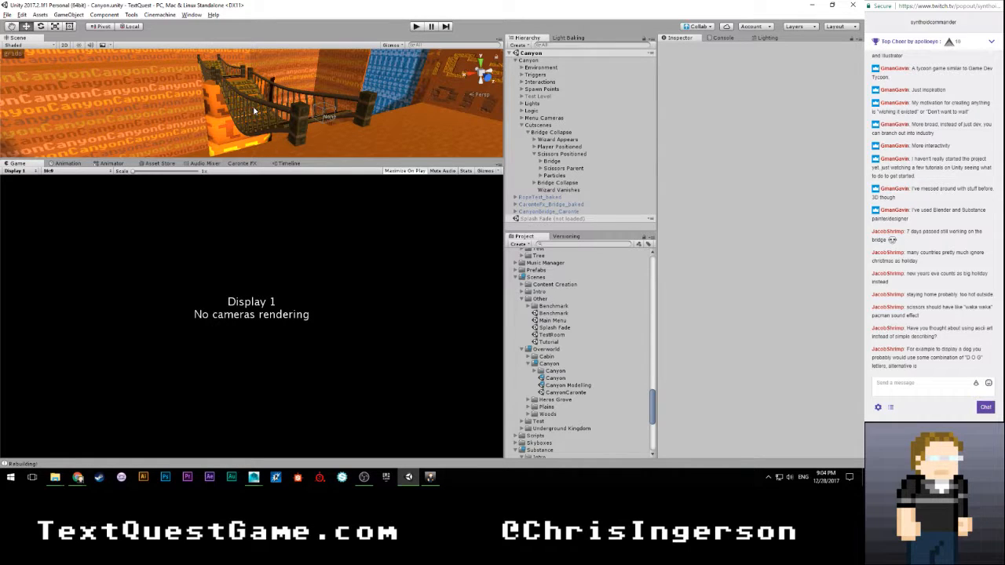
pyautogui.scroll(-7, 250, 108)
pyautogui.scroll(7, 251, 108)
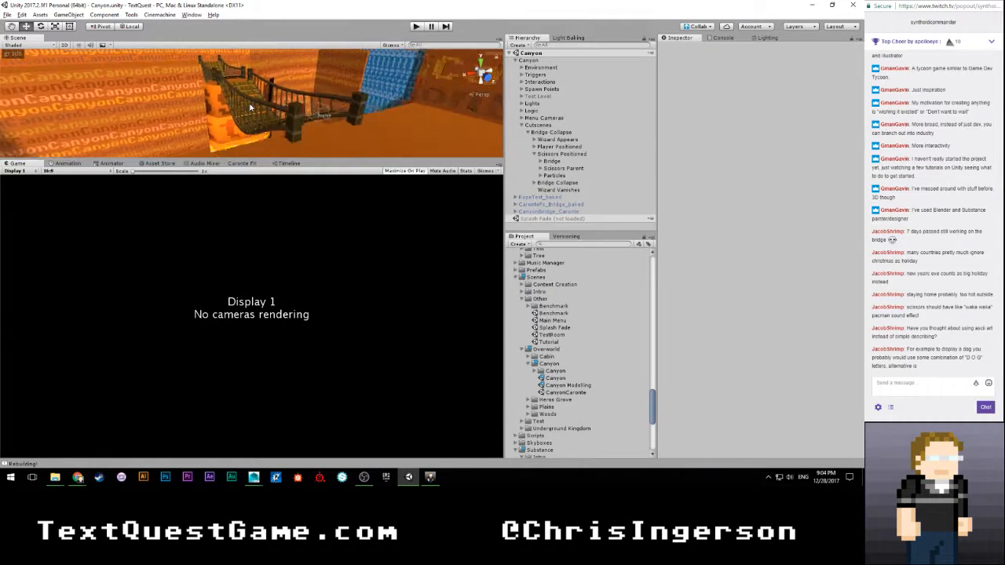
pyautogui.keyDown('alt'); pyautogui.moveTo(251, 107); pyautogui.dragTo(373, 142); pyautogui.keyUp('alt')
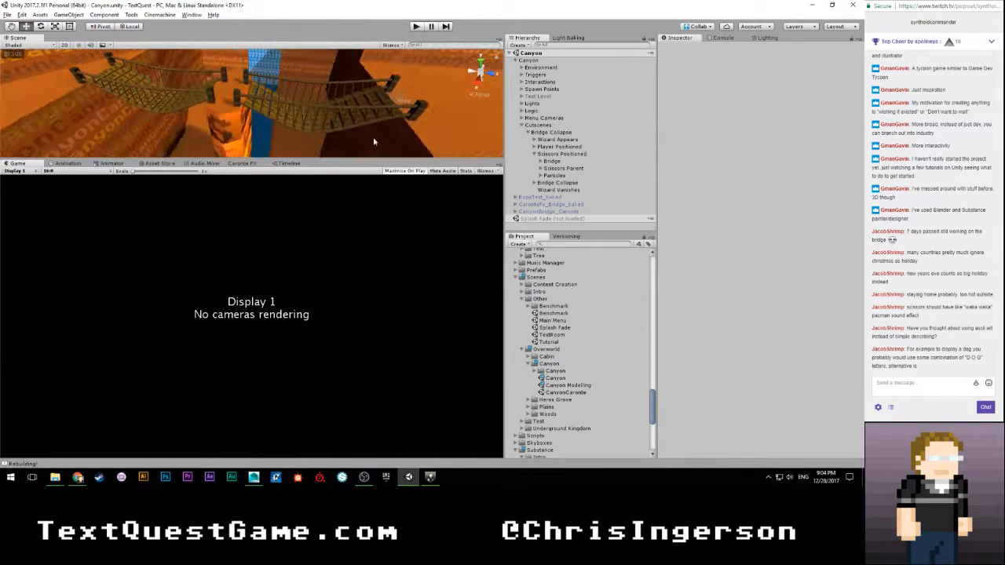